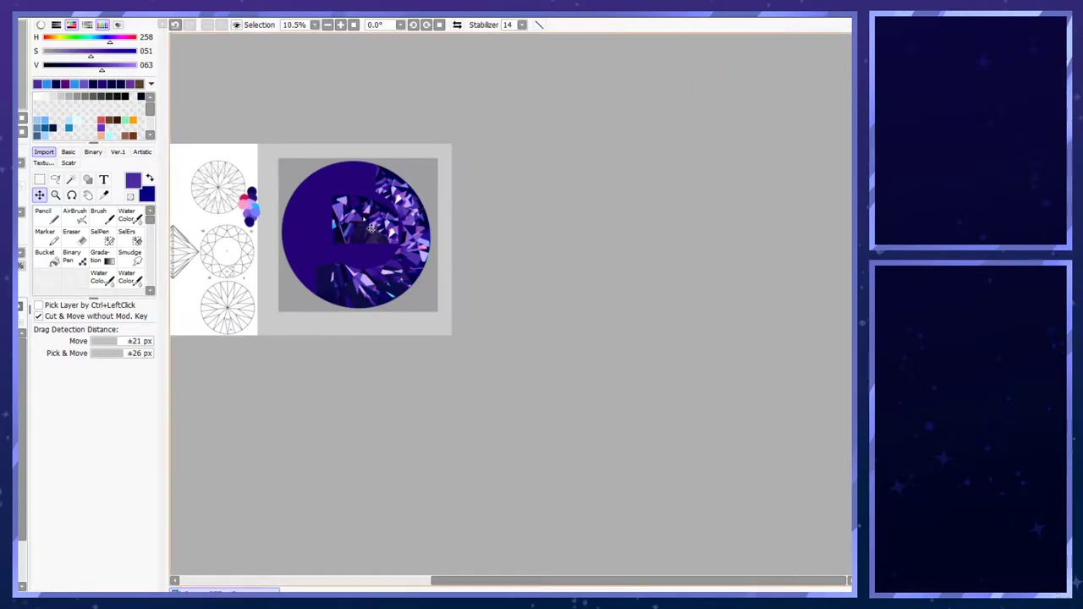
pyautogui.scroll(2, 282, 279)
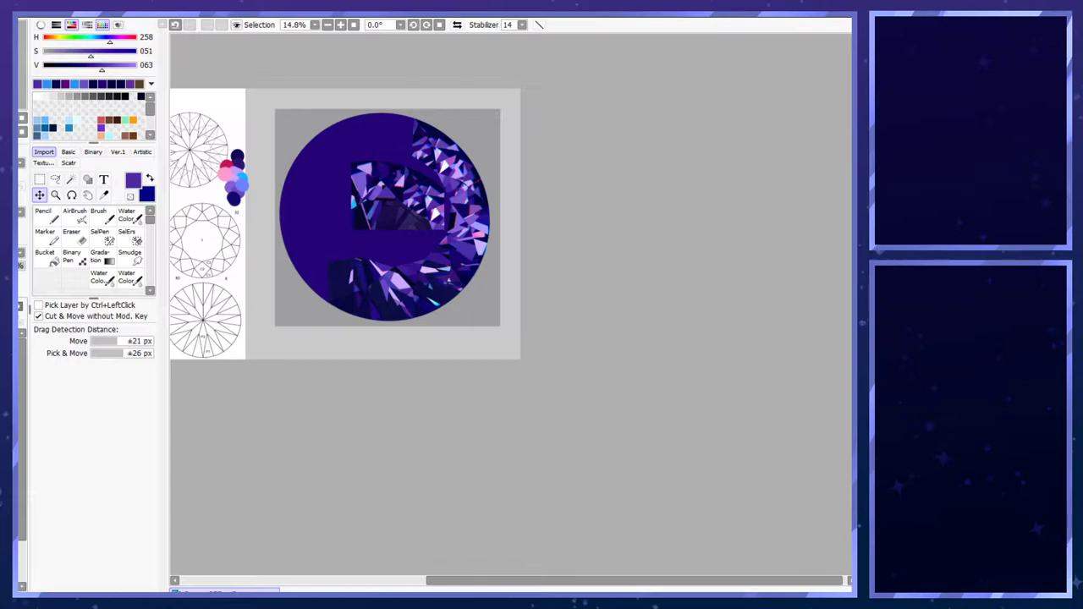
pyautogui.scroll(-2, 485, 239)
pyautogui.scroll(4, 484, 236)
pyautogui.scroll(-2, 342, 153)
pyautogui.scroll(3, 313, 97)
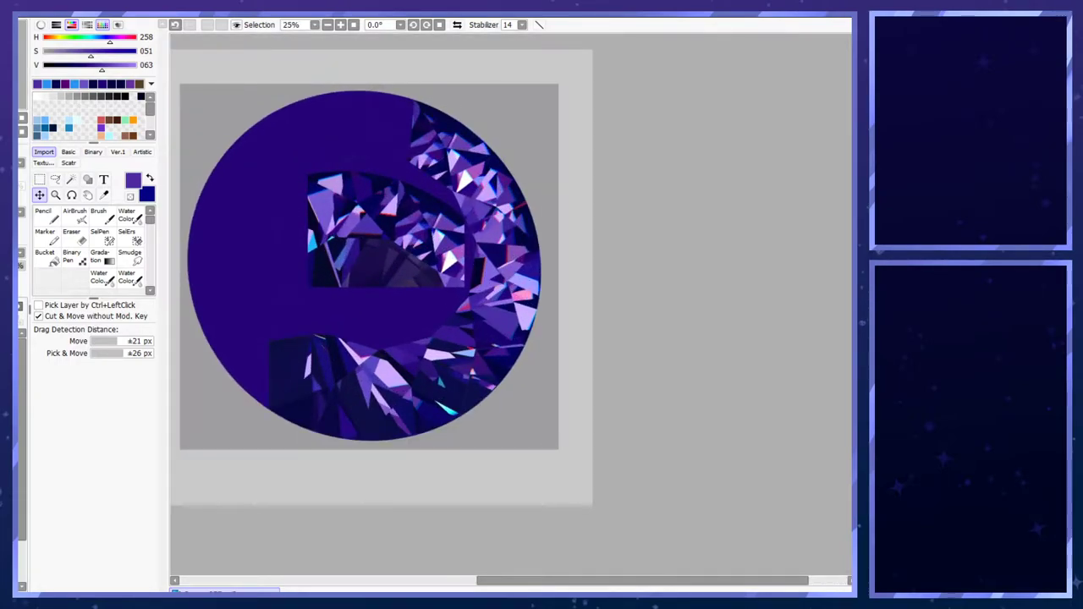
pyautogui.moveTo(398, 291); pyautogui.dragTo(382, 300)
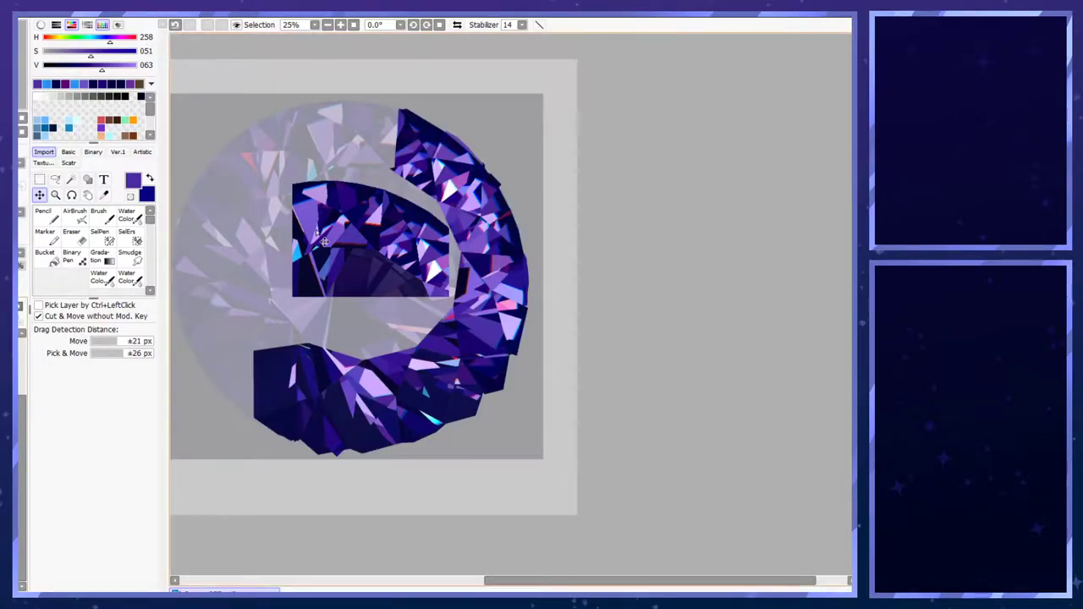
# - Outline the four-sided facet at the top of the faded gem ring with a polygonal selection
pyautogui.scroll(5, 421, 138)
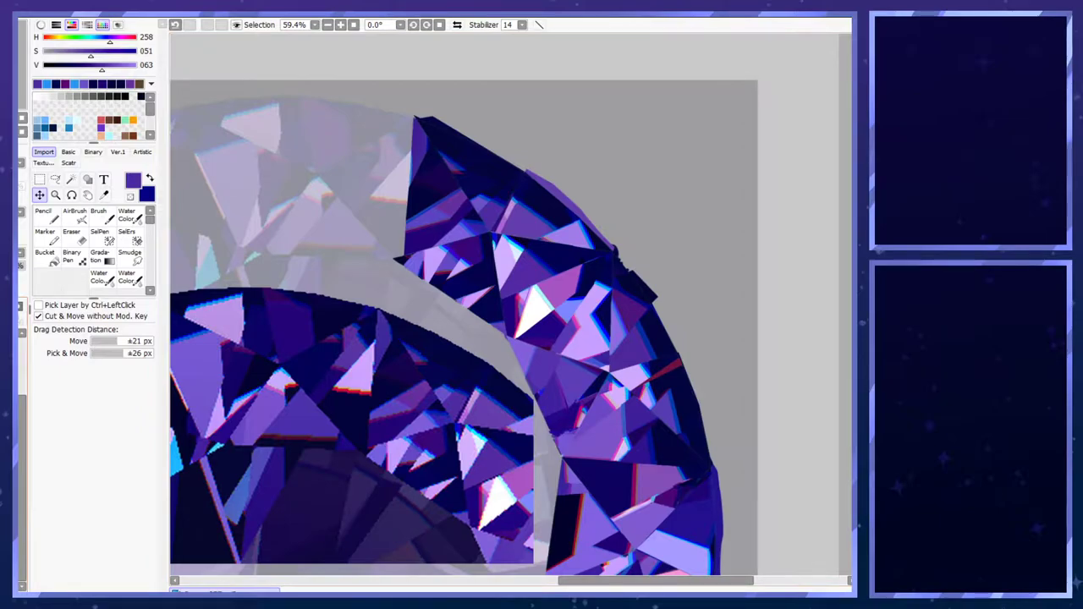
pyautogui.press('a')
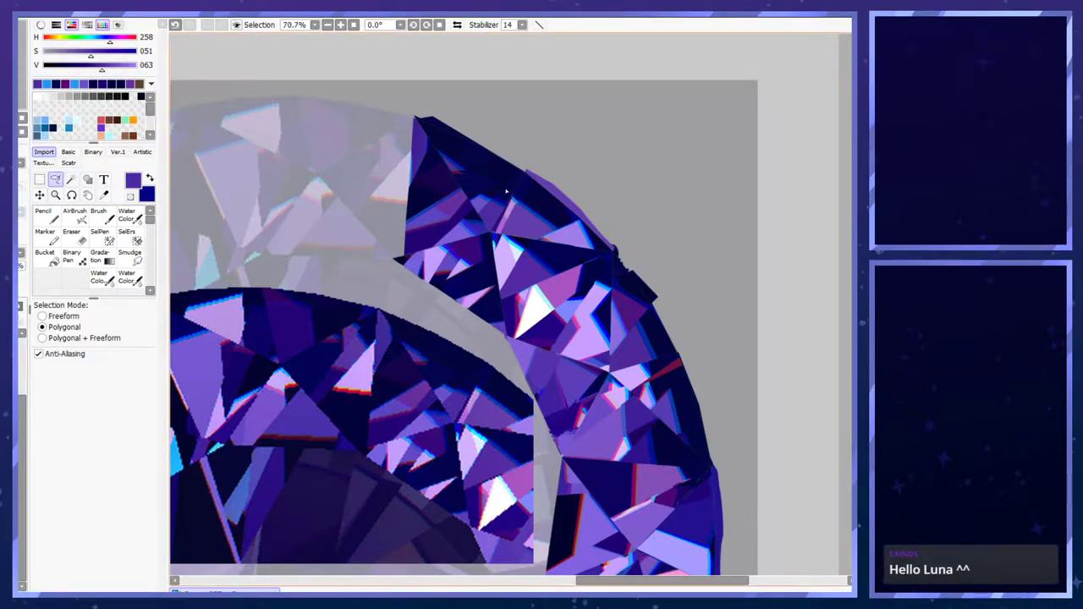
pyautogui.scroll(3, 502, 194)
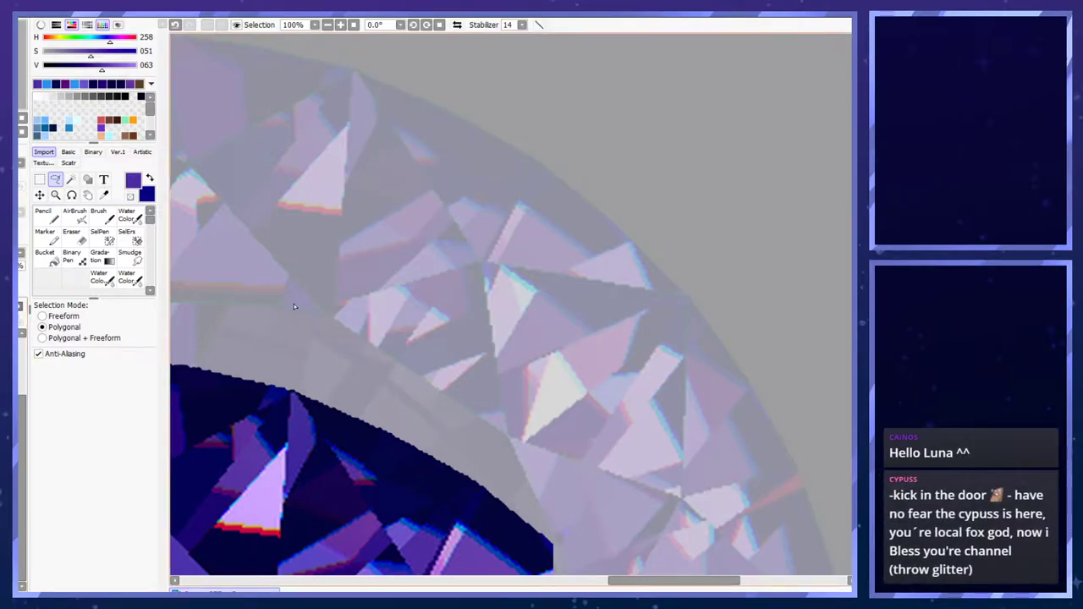
pyautogui.click(319, 305)
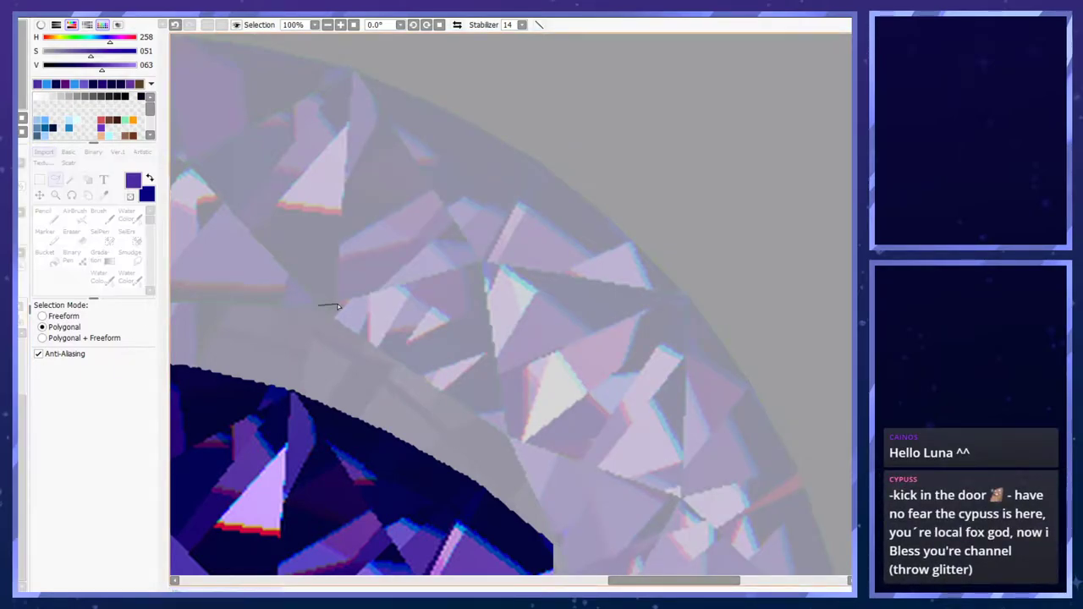
pyautogui.click(336, 303)
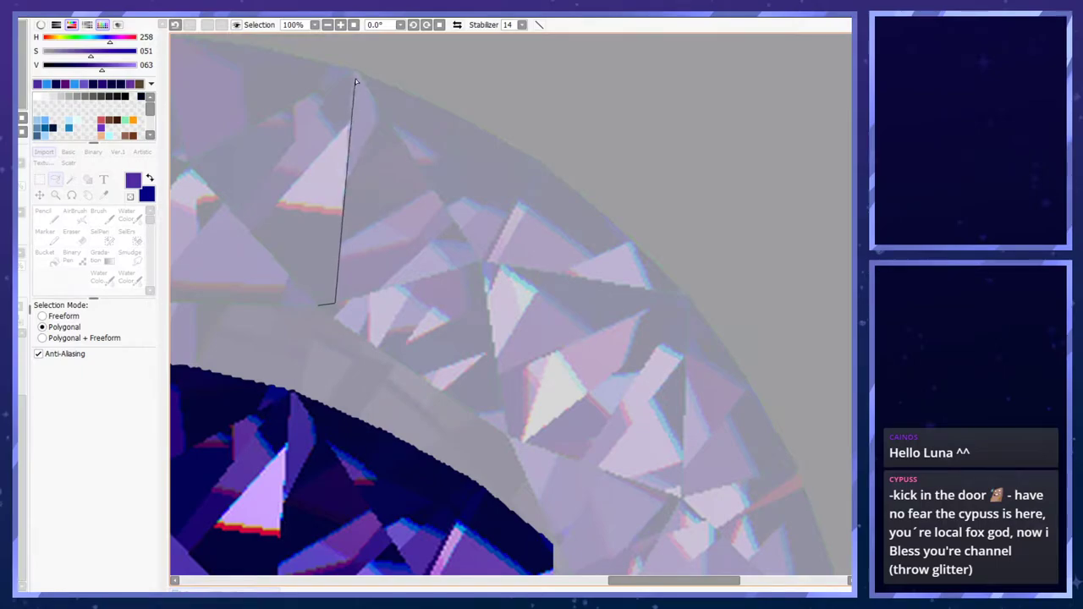
pyautogui.click(351, 73)
pyautogui.click(189, 164)
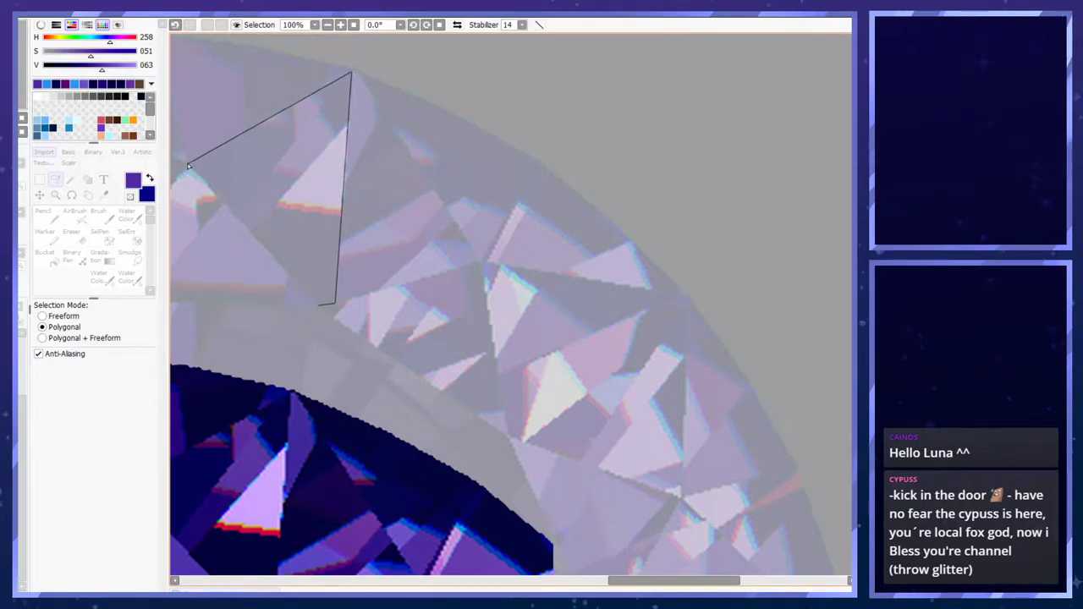
pyautogui.click(319, 307)
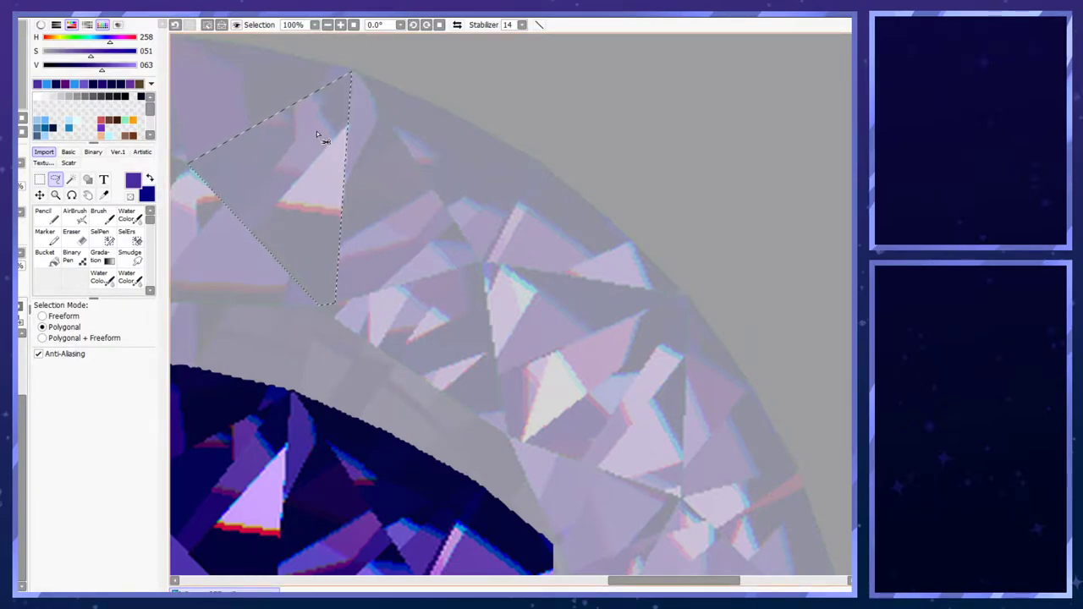
# - Try filling the selected facet with the current purple, deselect it, and undo the fill
pyautogui.scroll(-2, 319, 135)
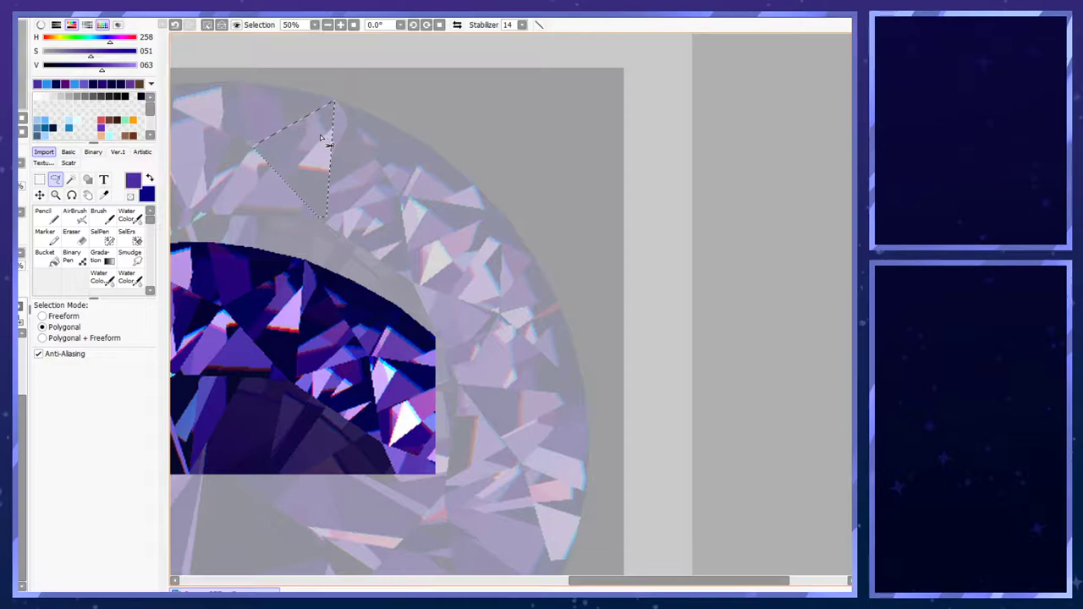
pyautogui.scroll(1, 320, 135)
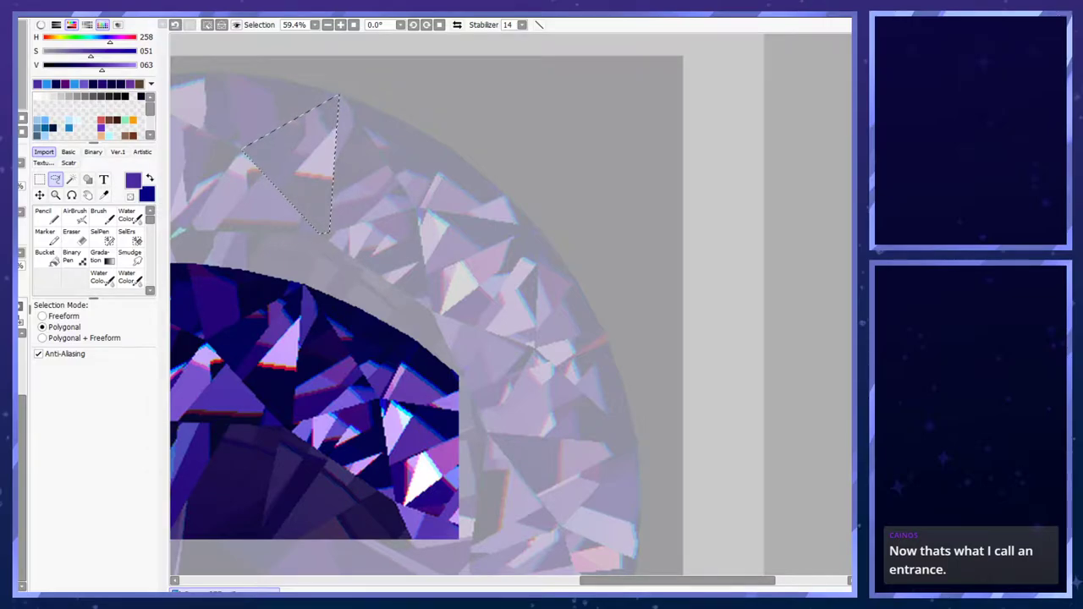
pyautogui.scroll(3, 279, 125)
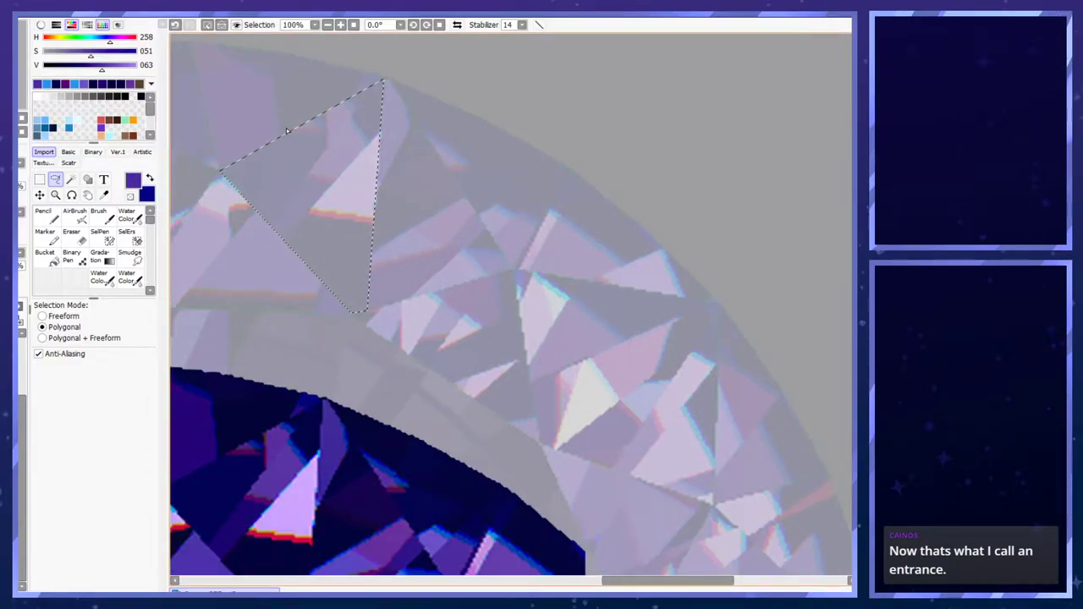
pyautogui.hotkey('ctrl', 'f')
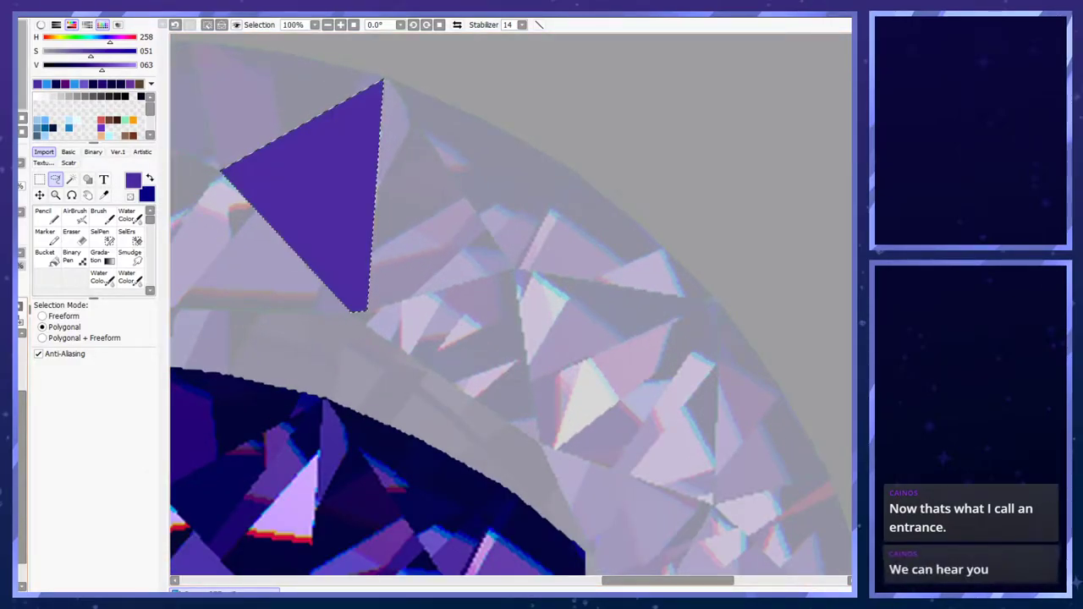
pyautogui.hotkey('ctrl', 'd')
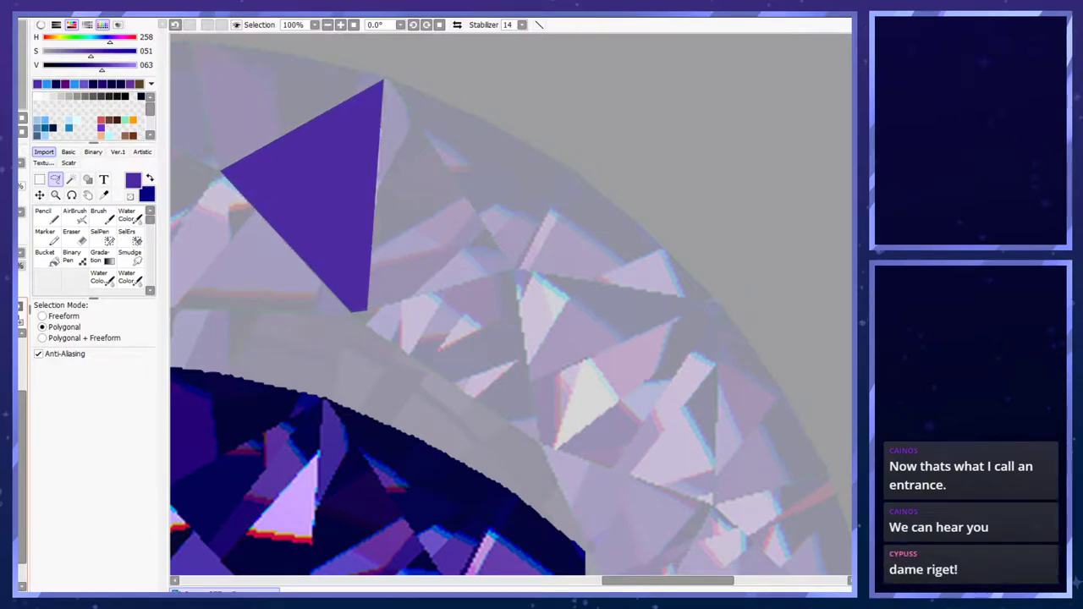
pyautogui.hotkey('ctrl', 'z')
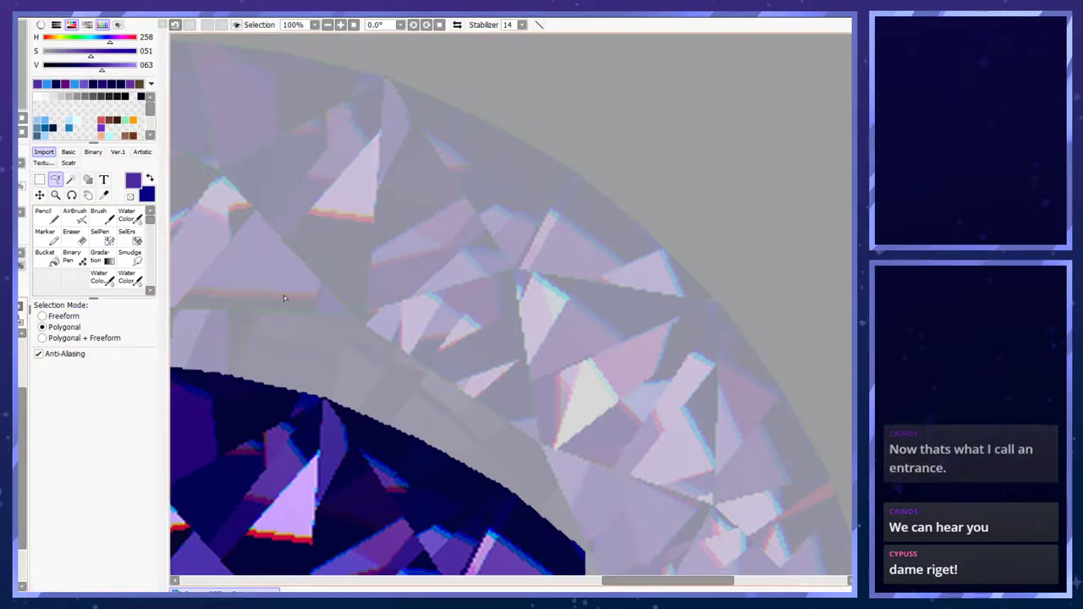
# - Outline the dark facet below the light triangle with a polygonal selection, fill it with dark navy sampled from the opaque gem reference, and deselect
pyautogui.scroll(-2, 365, 218)
pyautogui.scroll(2, 283, 362)
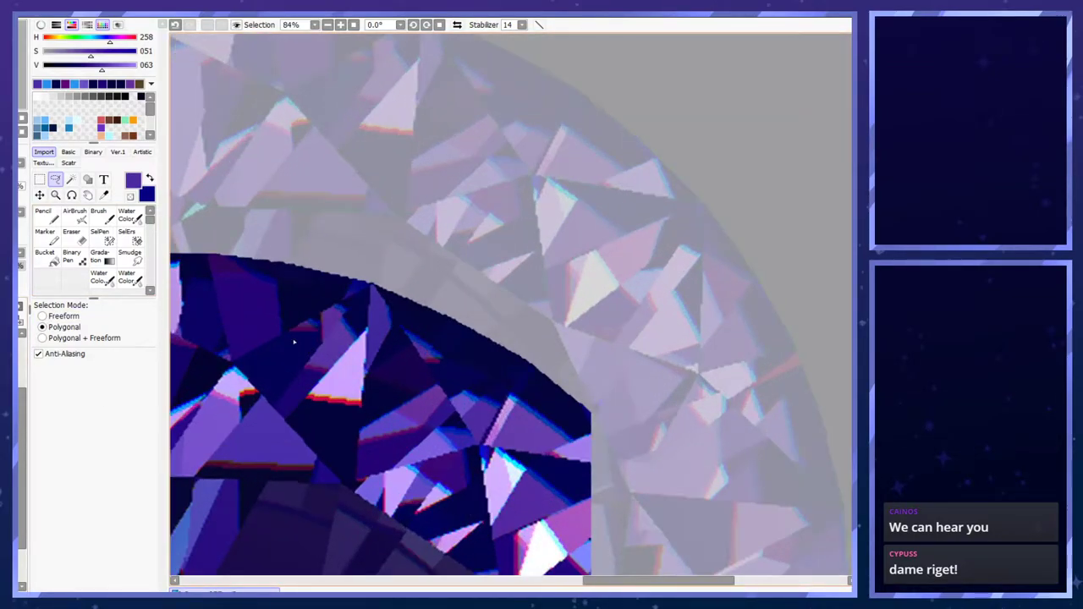
pyautogui.click(405, 222)
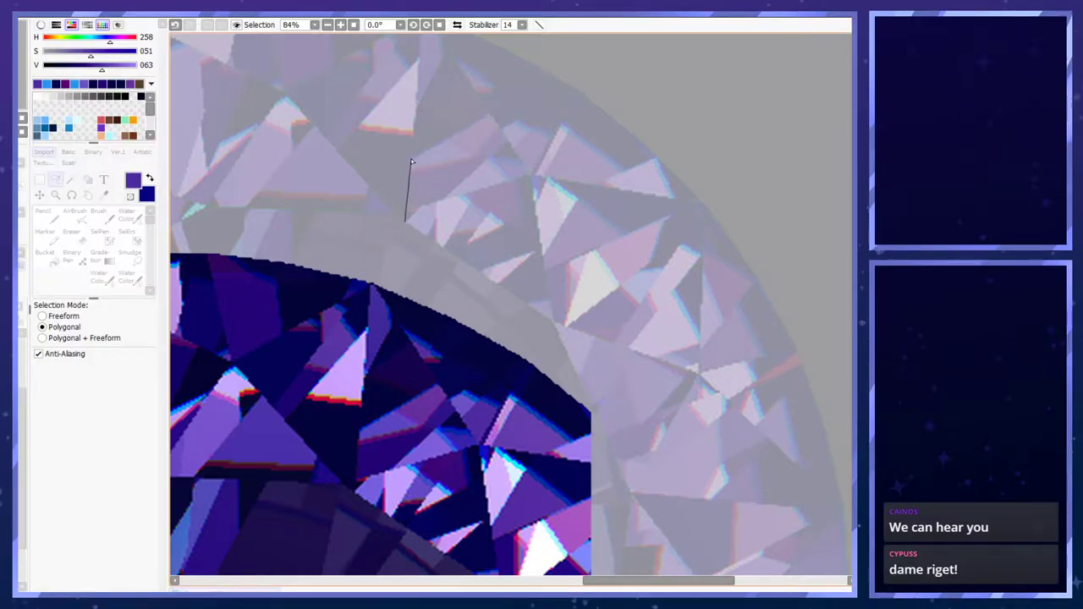
pyautogui.press('Escape')
pyautogui.click(394, 211)
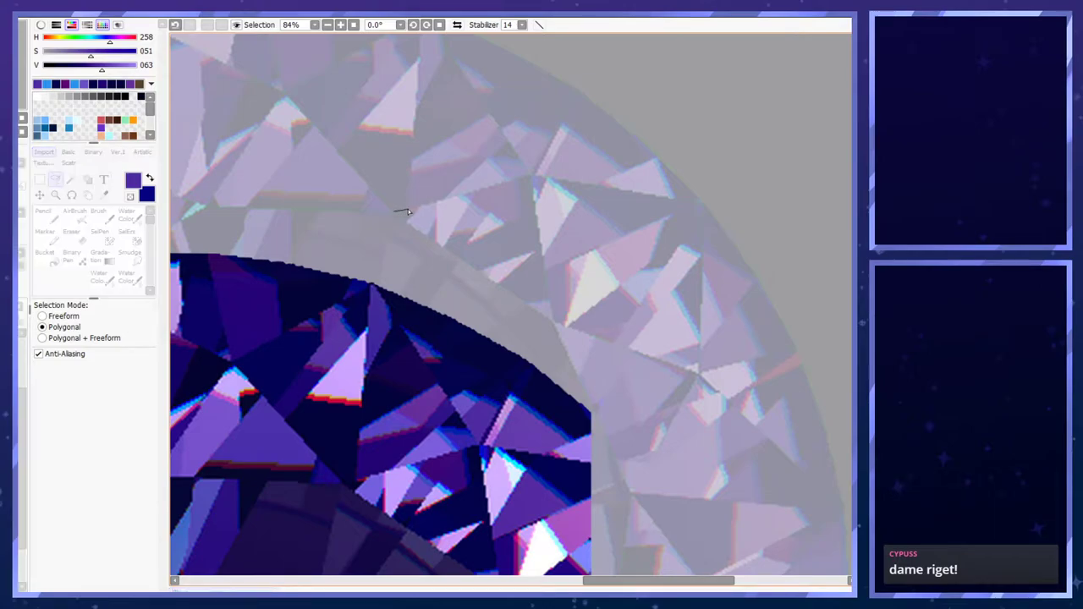
pyautogui.click(406, 208)
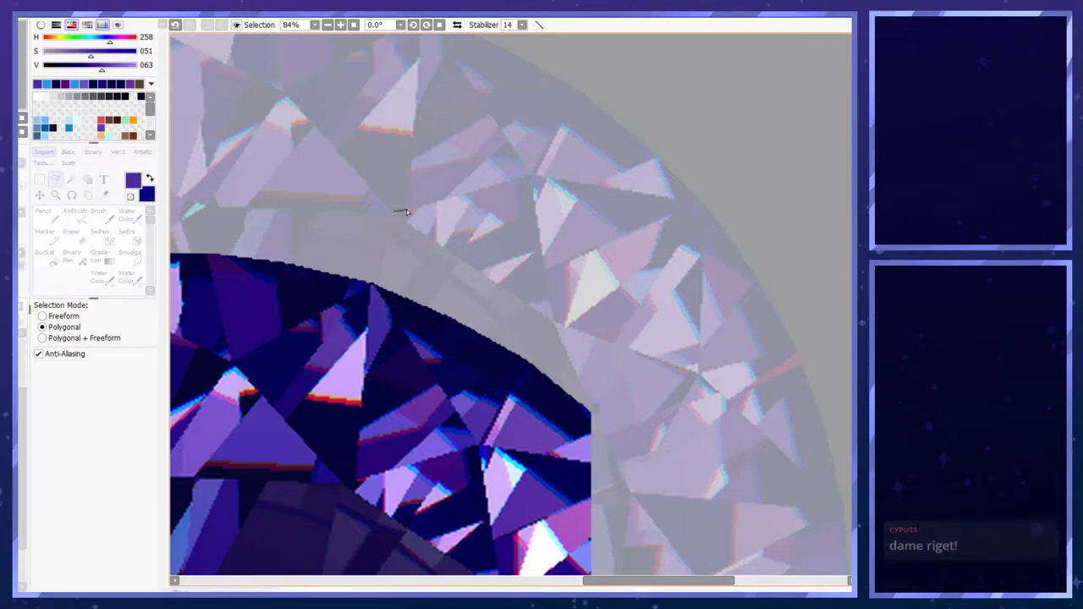
pyautogui.click(410, 137)
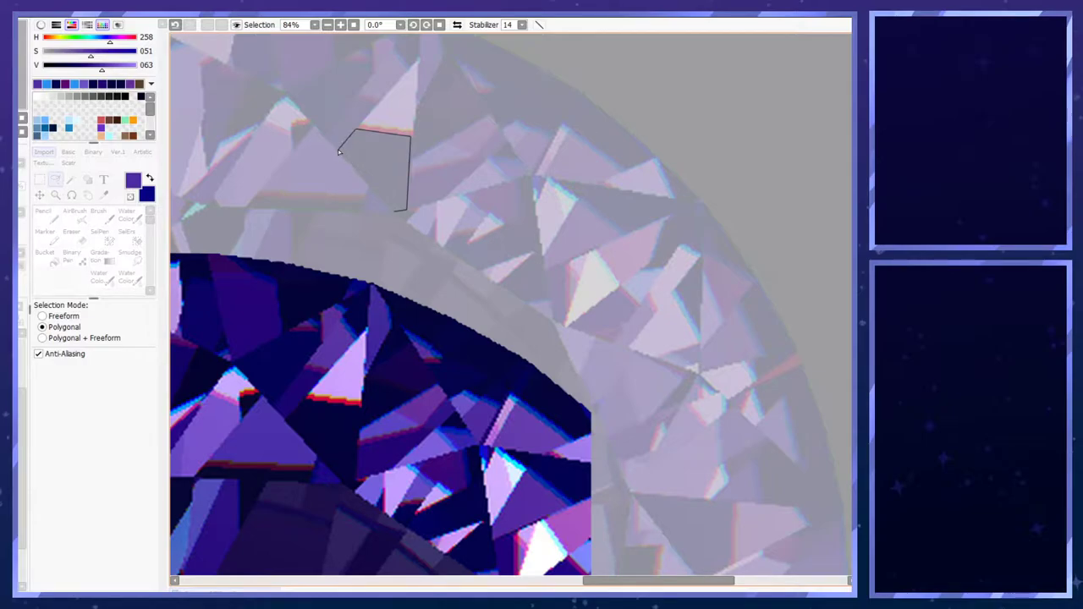
pyautogui.doubleClick(340, 150)
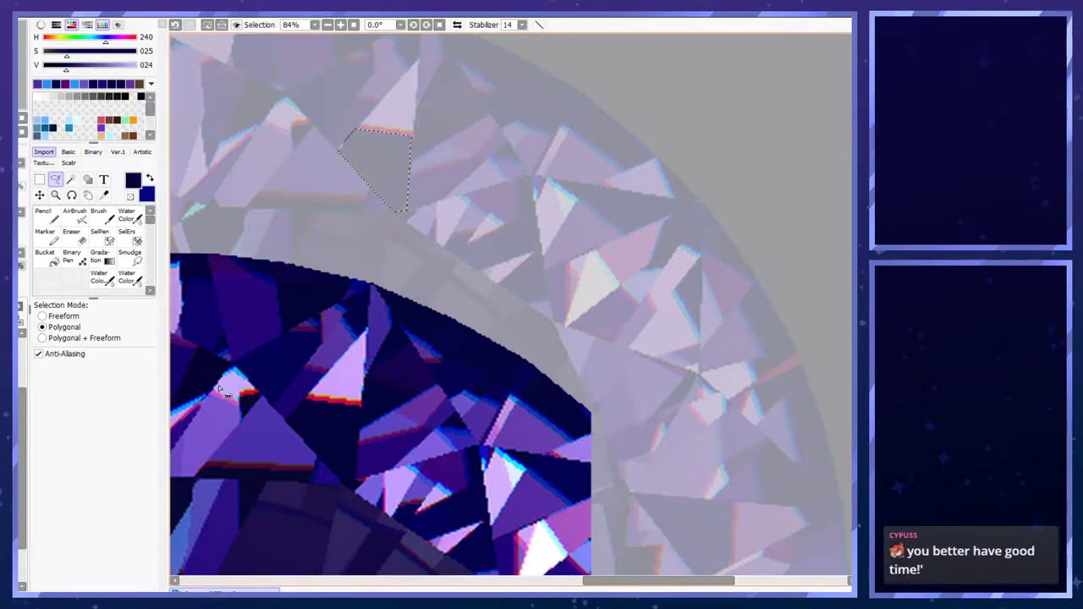
pyautogui.hotkey('ctrl', 'f')
pyautogui.hotkey('ctrl', 'd')
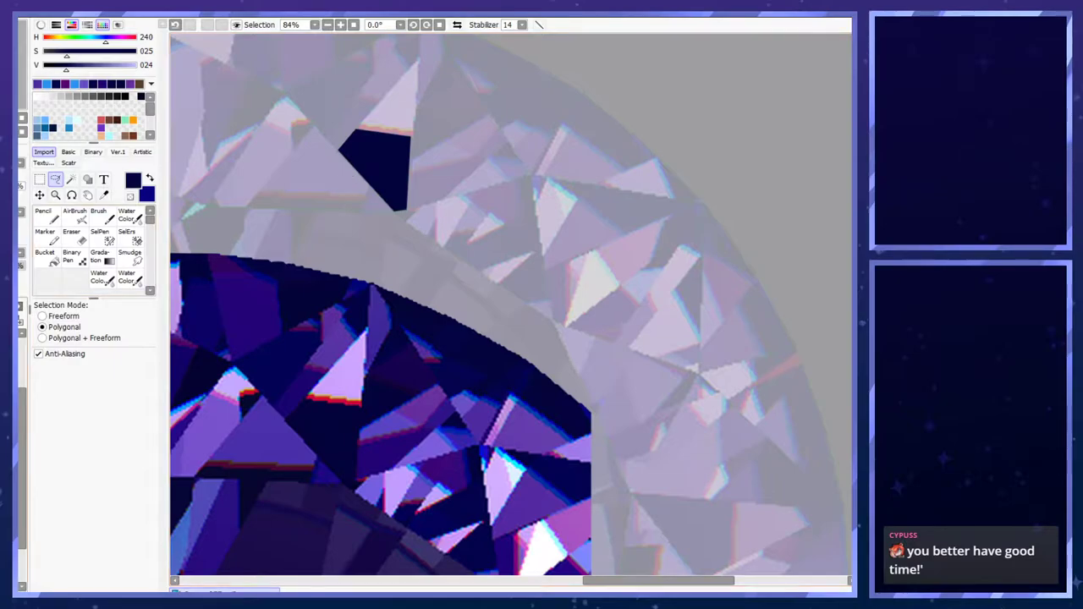
# - Outline the light triangular facet directly above the navy one with a polygonal selection
pyautogui.moveTo(868, 305); pyautogui.dragTo(785, 305)
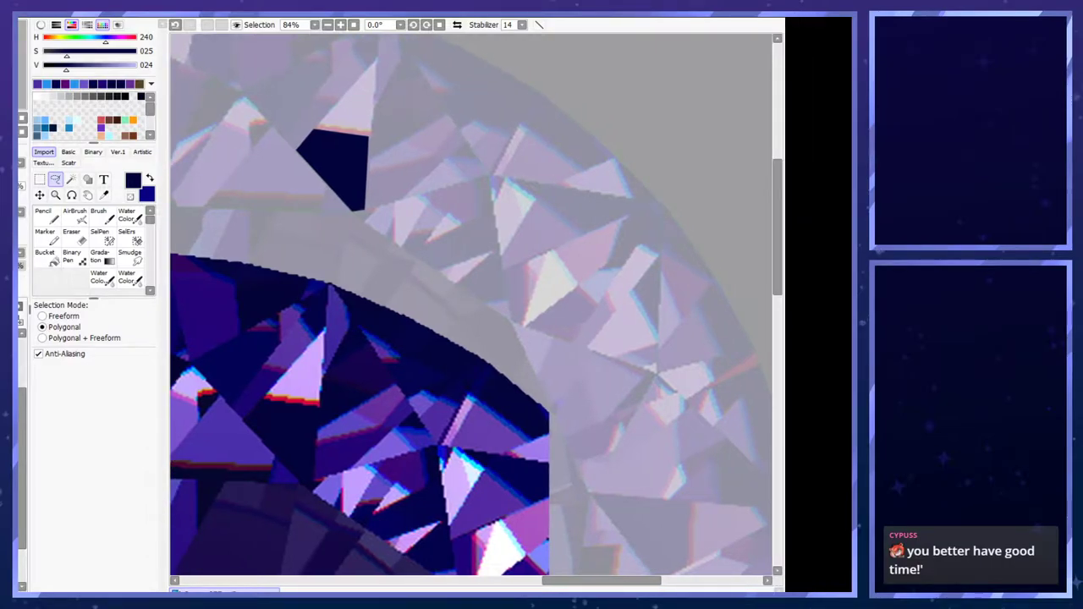
pyautogui.moveTo(785, 305); pyautogui.dragTo(847, 305)
pyautogui.scroll(-1, 320, 220)
pyautogui.scroll(3, 320, 222)
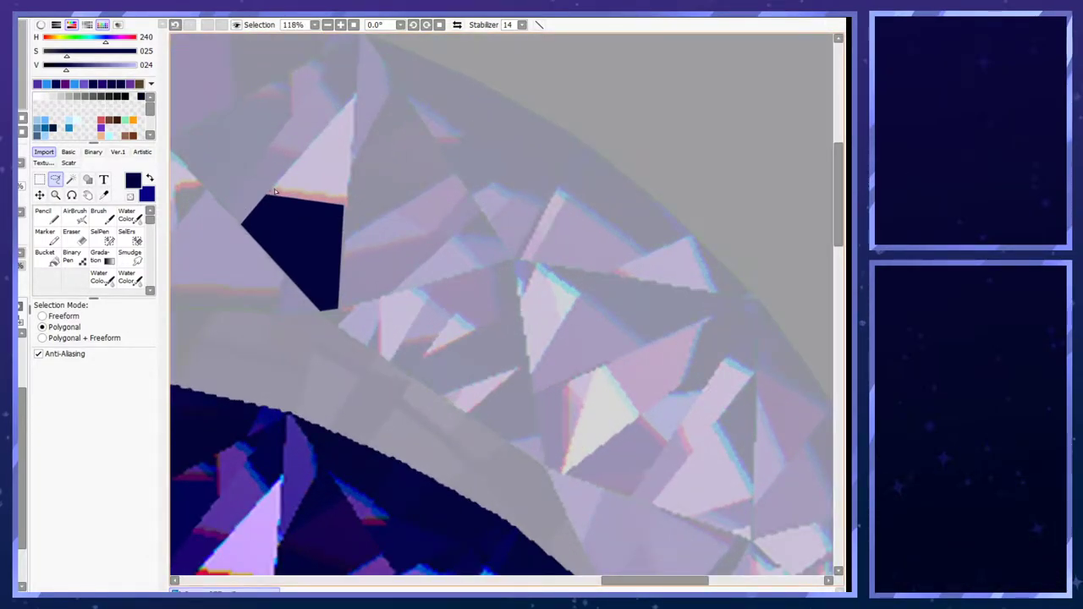
pyautogui.click(273, 196)
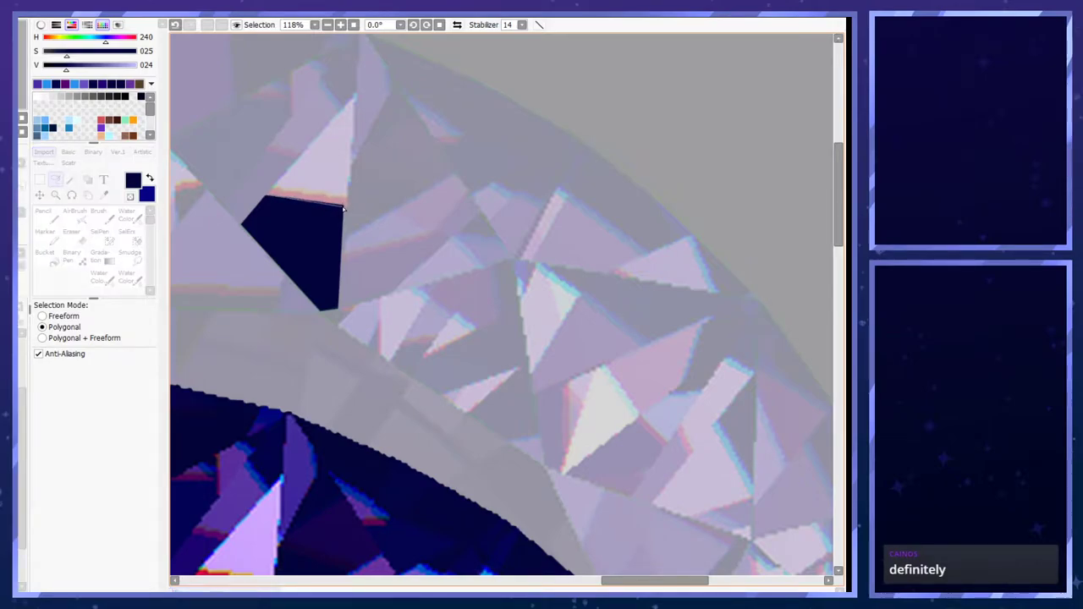
pyautogui.click(343, 207)
pyautogui.doubleClick(353, 96)
# - Sample lilac and red from the matching triangle in the opaque gem reference as the two working colours
pyautogui.keyDown('alt'); pyautogui.click(319, 134); pyautogui.keyUp('alt')
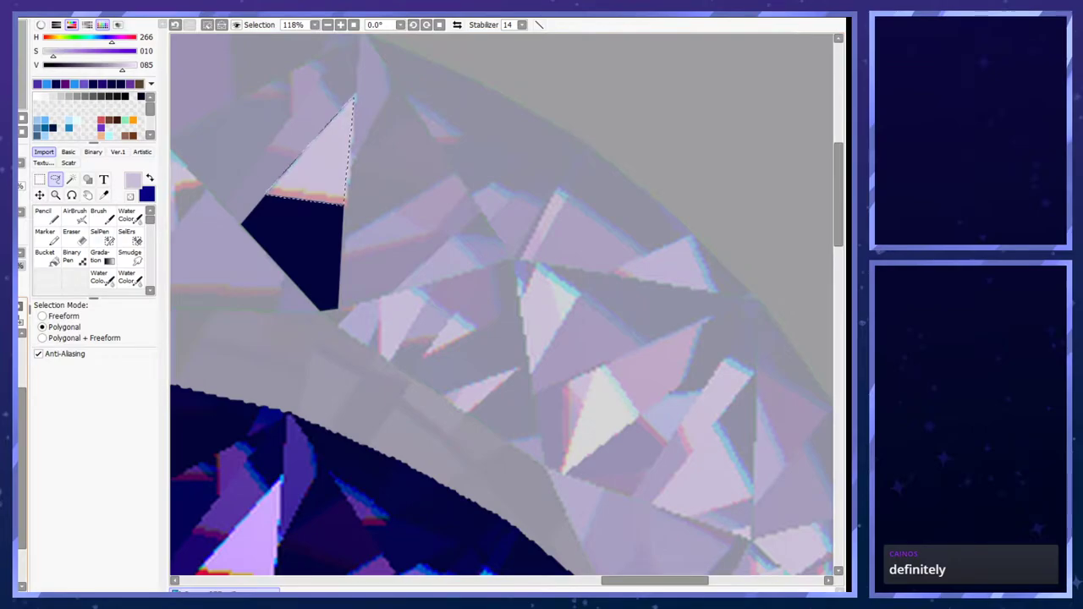
pyautogui.keyDown('alt'); pyautogui.click(260, 531); pyautogui.keyUp('alt')
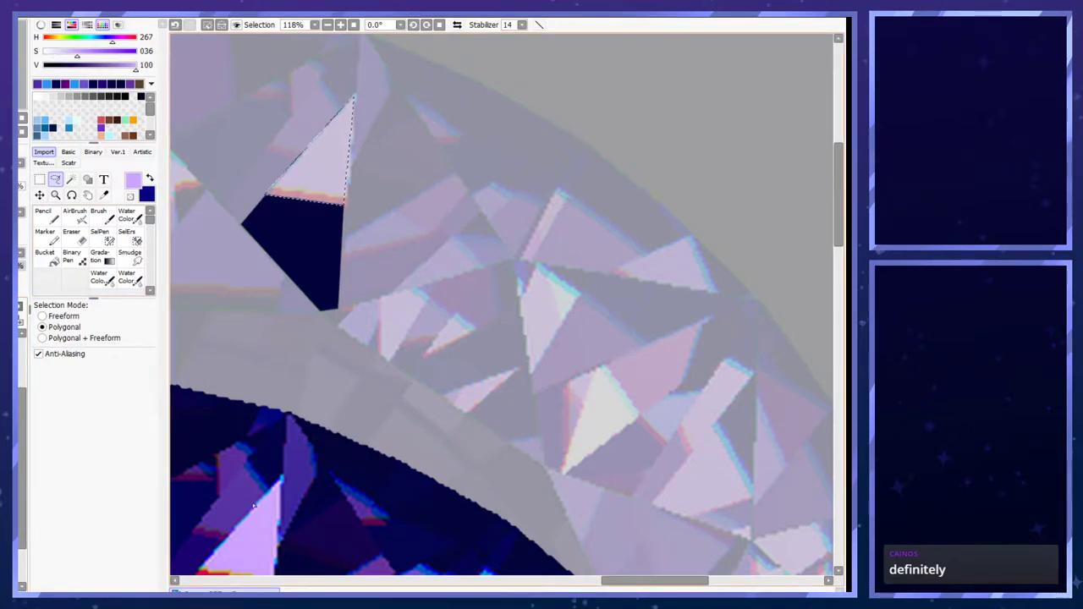
pyautogui.scroll(-3, 293, 430)
pyautogui.scroll(3, 295, 525)
pyautogui.press('x')
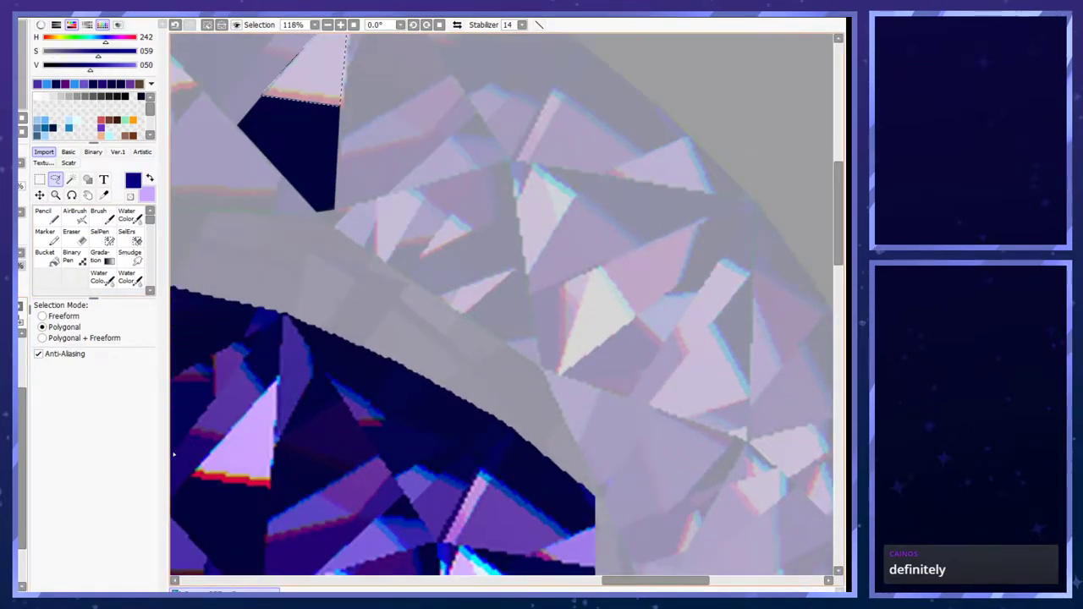
pyautogui.keyDown('alt'); pyautogui.click(220, 481); pyautogui.keyUp('alt')
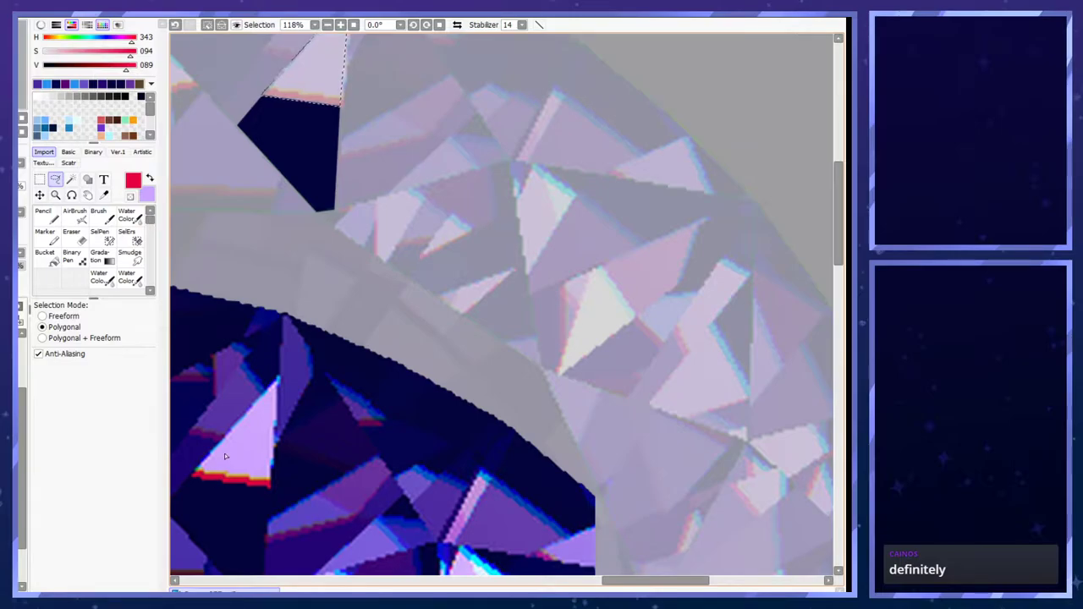
# - Paint the selected triangle lilac using the Pencil at brush size 20
pyautogui.click(44, 215)
pyautogui.press('x')
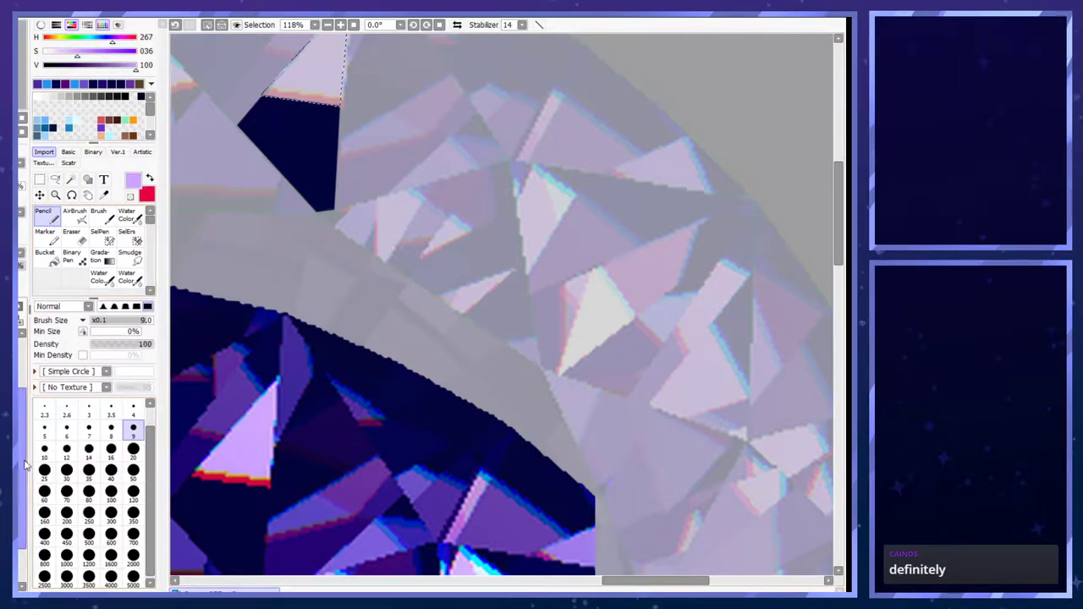
pyautogui.click(133, 448)
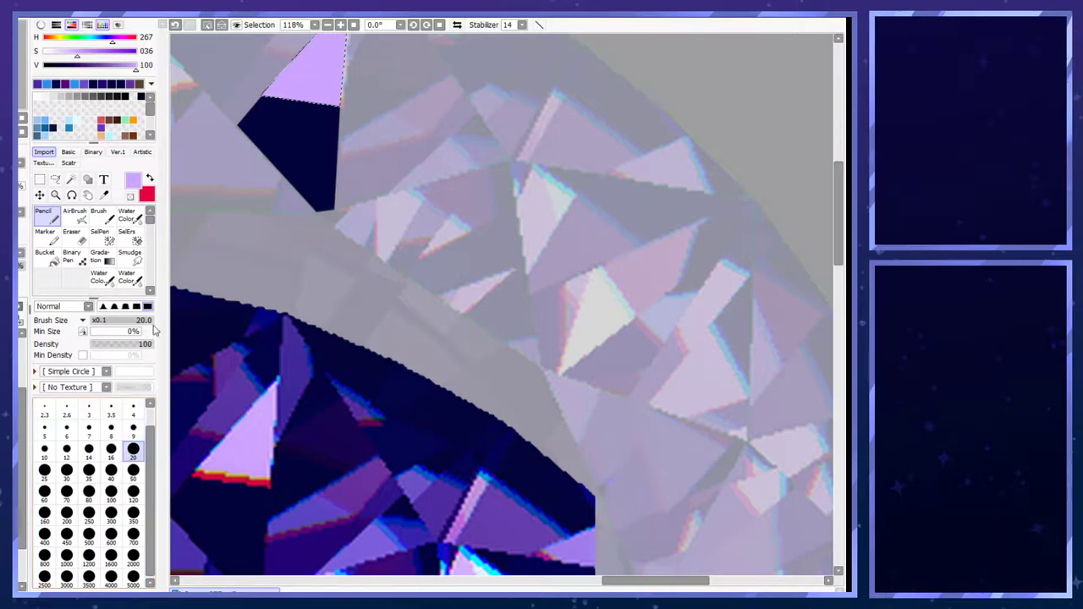
pyautogui.moveTo(259, 94); pyautogui.dragTo(337, 104)
# - Paint a thin red strip along the lilac triangle's lower edge using the Pencil at brush size 9
pyautogui.press('x')
pyautogui.moveTo(264, 98); pyautogui.dragTo(342, 106)
pyautogui.click(133, 429)
pyautogui.hotkey('ctrl', 'z')
pyautogui.moveTo(260, 96)
pyautogui.mouseDown()
pyautogui.moveTo(367, 118)
pyautogui.moveTo(255, 94)
pyautogui.moveTo(374, 111)
pyautogui.moveTo(270, 99)
pyautogui.moveTo(365, 104)
pyautogui.mouseUp()
pyautogui.hotkey('ctrl', 'z')
pyautogui.moveTo(256, 92); pyautogui.dragTo(377, 110)
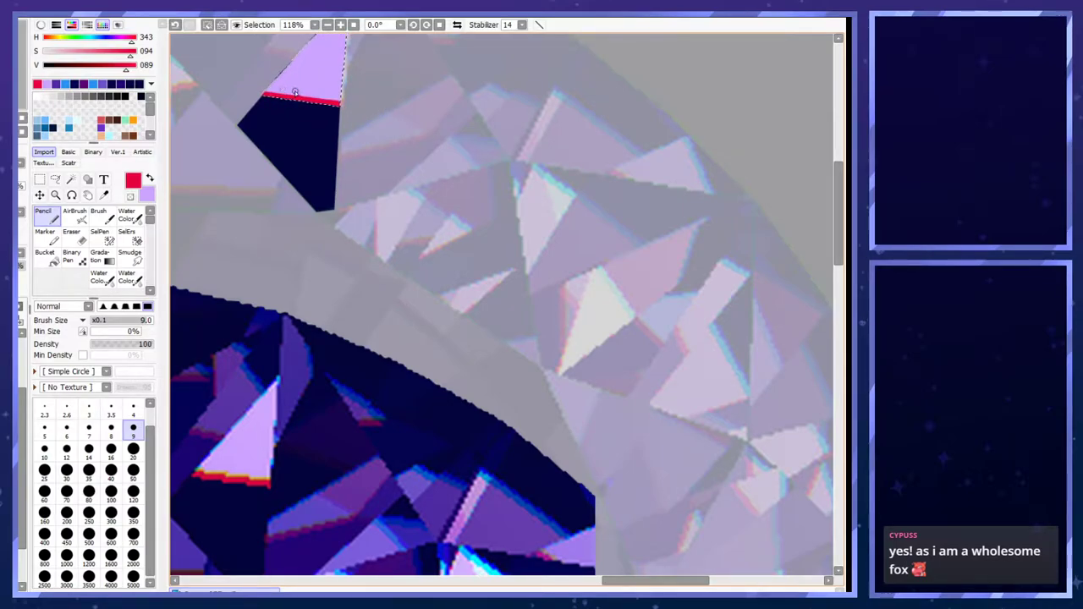
pyautogui.moveTo(257, 90); pyautogui.dragTo(368, 104)
pyautogui.hotkey('ctrl', 'z')
pyautogui.moveTo(260, 92); pyautogui.dragTo(364, 104)
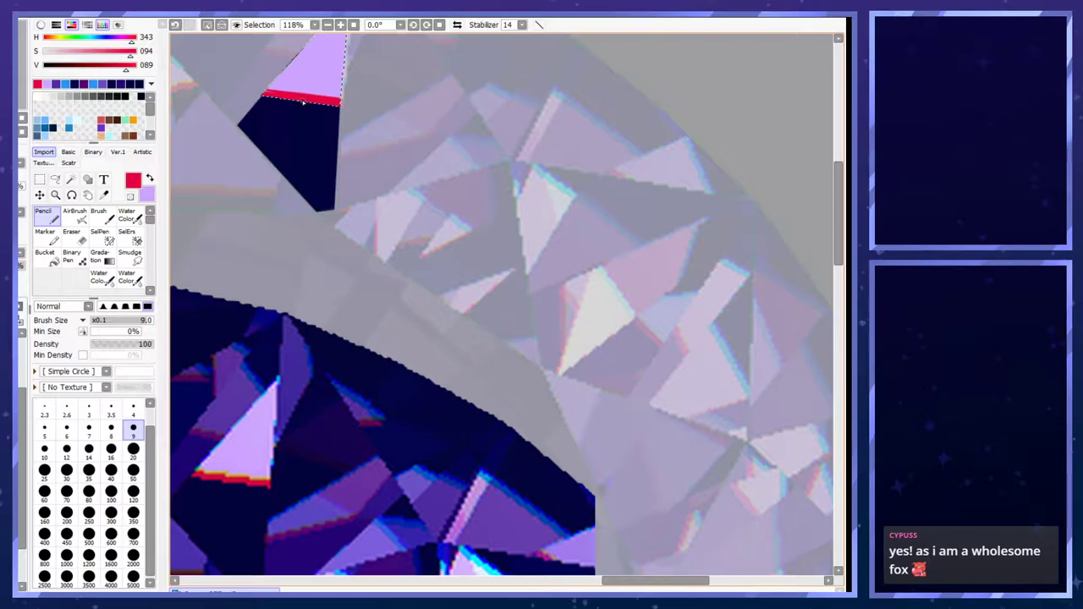
# - Paint a thin tan strip, sampled from the reference triangle's edge, just above the red strip using the Pencil at brush size 8
pyautogui.rightClick(234, 475)
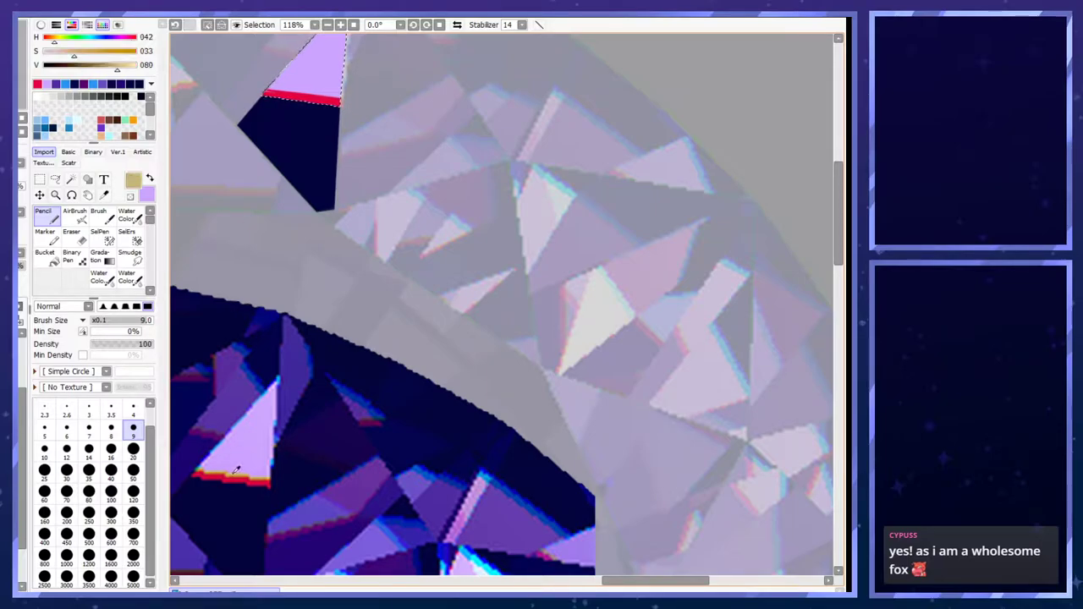
pyautogui.press('[')
pyautogui.moveTo(251, 82); pyautogui.dragTo(378, 103)
pyautogui.hotkey('ctrl', 'z')
pyautogui.hotkey('ctrl', 'z')
pyautogui.moveTo(259, 90); pyautogui.dragTo(378, 104)
pyautogui.hotkey('ctrl', 'z')
pyautogui.moveTo(259, 93); pyautogui.dragTo(364, 105)
pyautogui.hotkey('ctrl', 'z')
pyautogui.rightClick(273, 91)
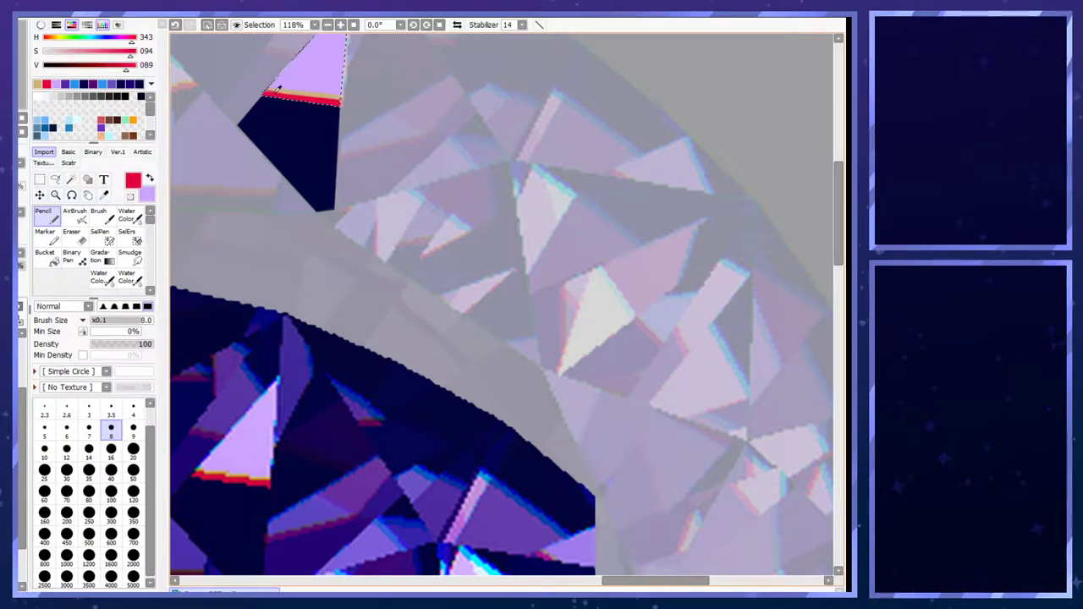
pyautogui.moveTo(264, 92)
pyautogui.mouseDown()
pyautogui.moveTo(276, 101)
pyautogui.moveTo(241, 88)
pyautogui.mouseUp()
pyautogui.hotkey('ctrl', 'z')
# - Resample the reference triangle's tan edge, raise its saturation to 51, and repaint the strip above the red one in this gold
pyautogui.rightClick(234, 479)
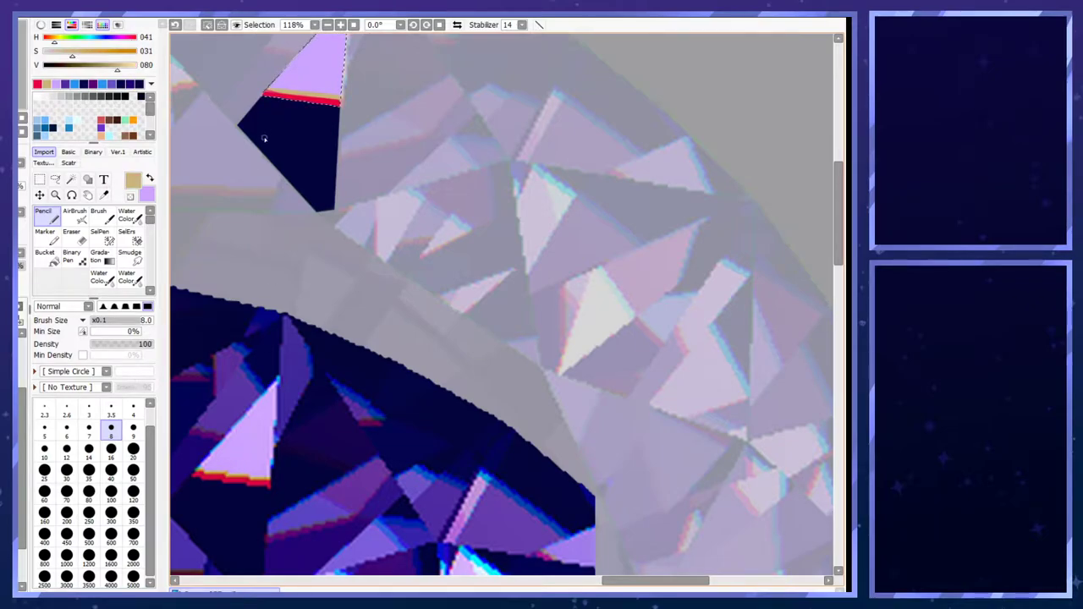
pyautogui.rightClick(234, 474)
pyautogui.click(90, 51)
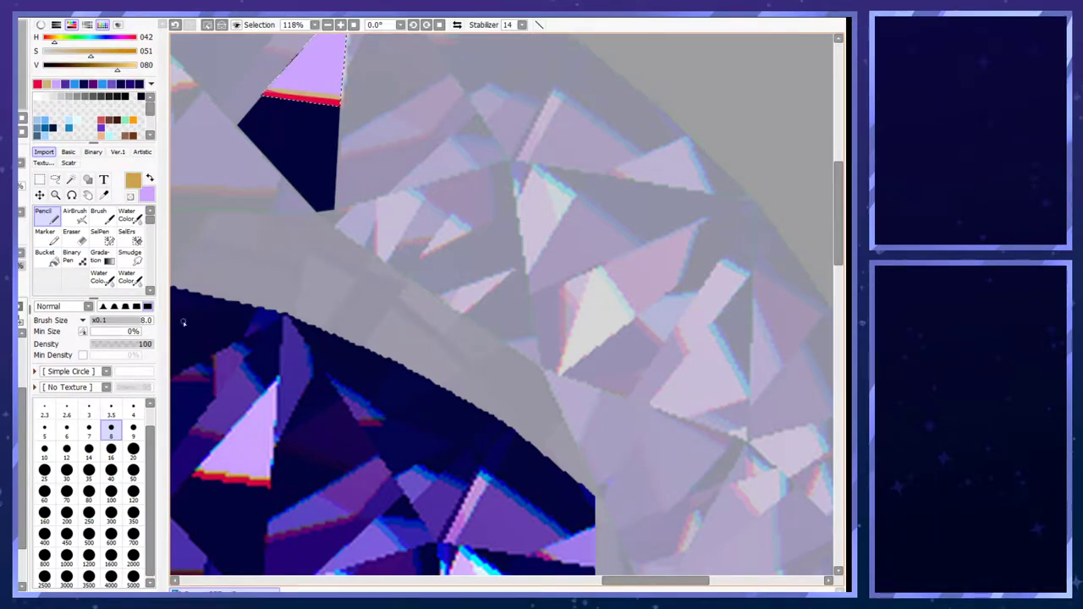
pyautogui.moveTo(263, 87); pyautogui.dragTo(340, 96)
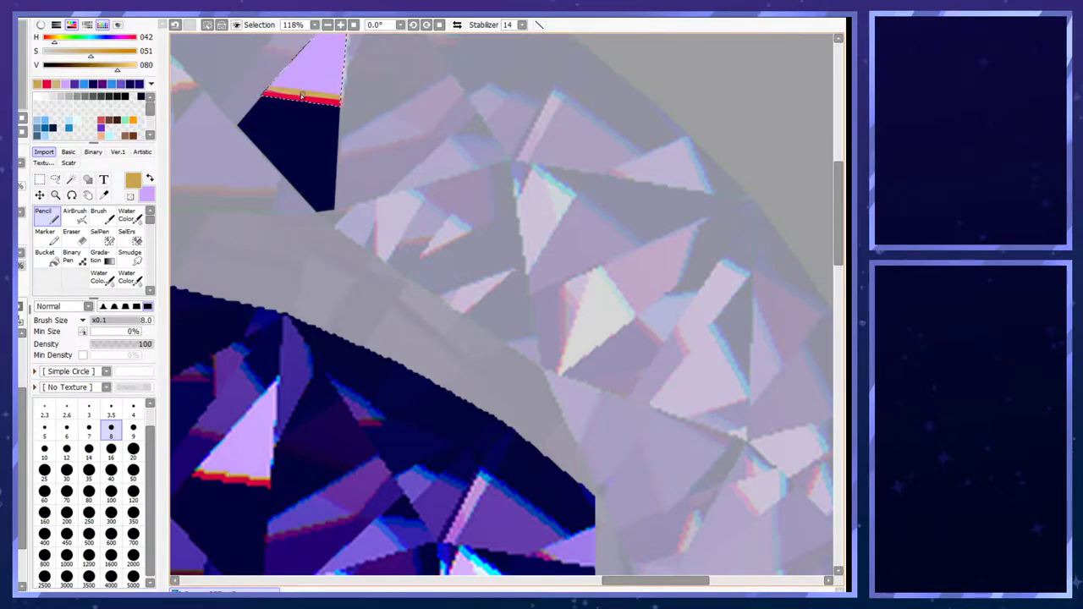
# - Sample lilac from the reference triangle for the Water Color brush at size 50 and clear the selection
pyautogui.rightClick(249, 471)
pyautogui.click(125, 220)
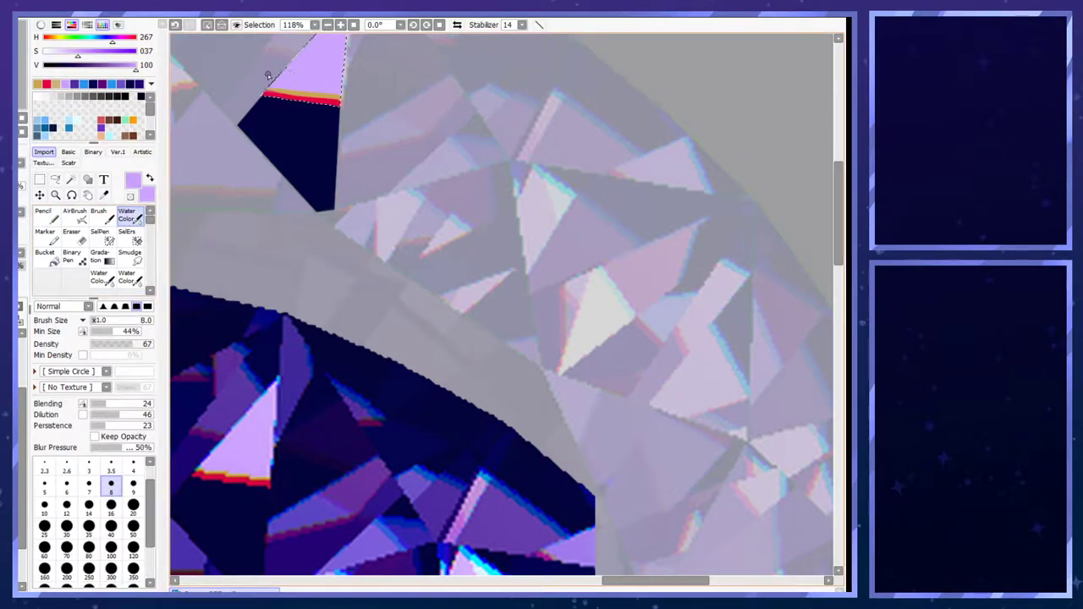
pyautogui.click(133, 526)
pyautogui.scroll(-3, 426, 94)
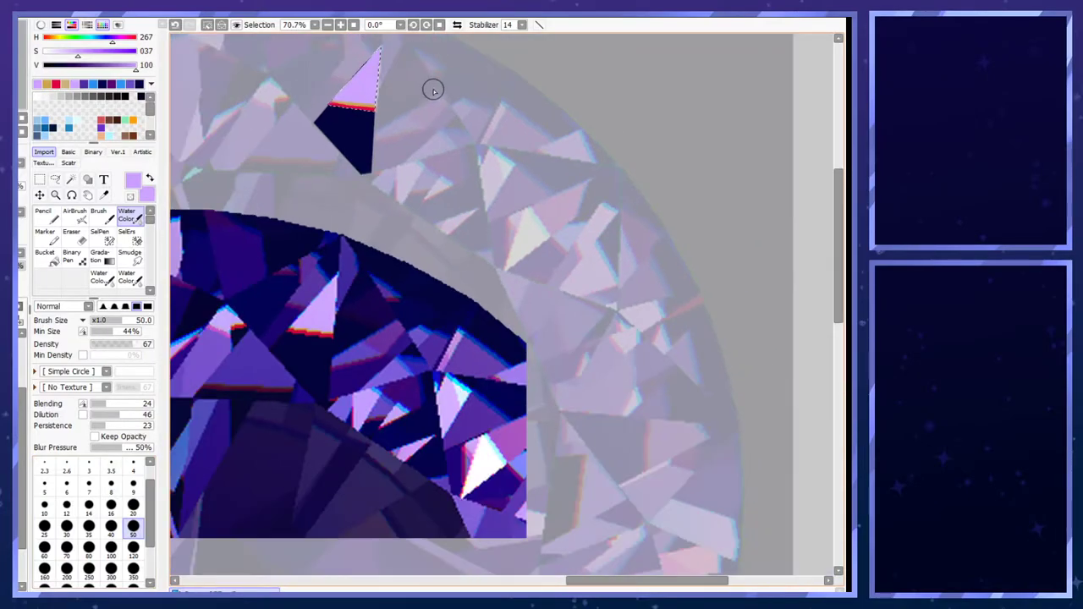
pyautogui.hotkey('ctrl', 'd')
# - Compare the painted lilac and navy facet with the faded reference by repeatedly hiding and showing the painted work
pyautogui.scroll(-2, 392, 237)
pyautogui.scroll(2, 405, 145)
pyautogui.hotkey('ctrl', 'z')
pyautogui.hotkey('ctrl', 'y')
pyautogui.hotkey('ctrl', 'z')
pyautogui.hotkey('ctrl', 'y')
pyautogui.hotkey('ctrl', 'z')
pyautogui.hotkey('ctrl', 'y')
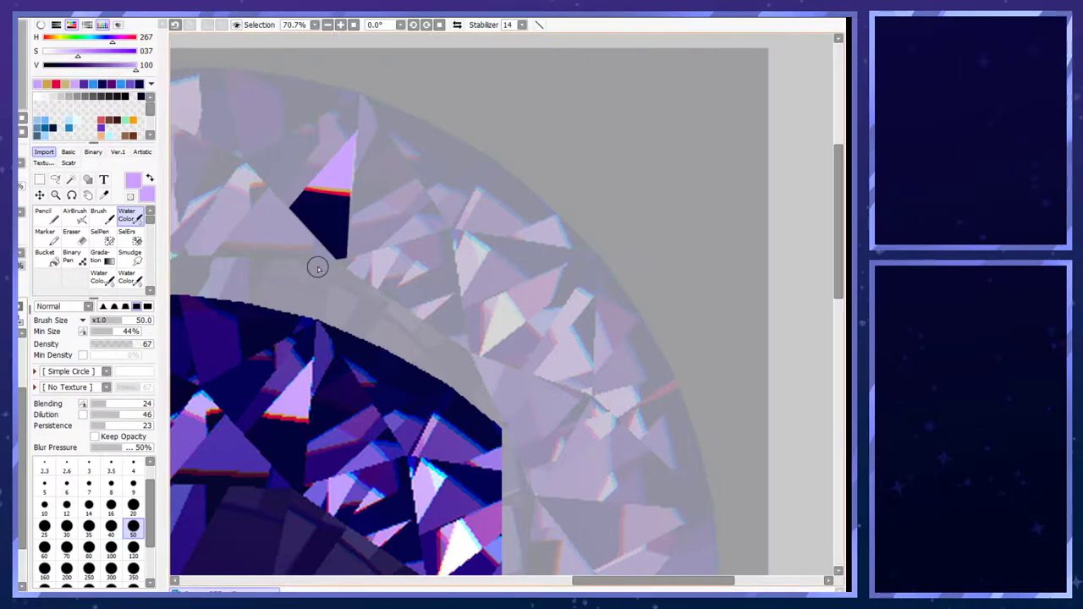
pyautogui.scroll(2, 394, 151)
pyautogui.hotkey('ctrl', 'z')
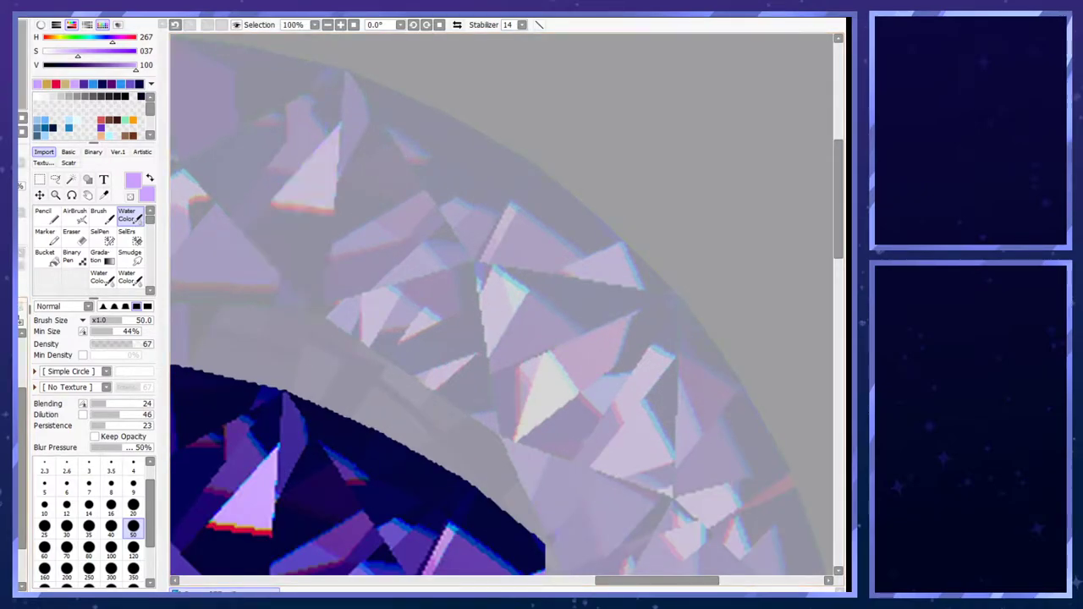
pyautogui.hotkey('ctrl', 'y')
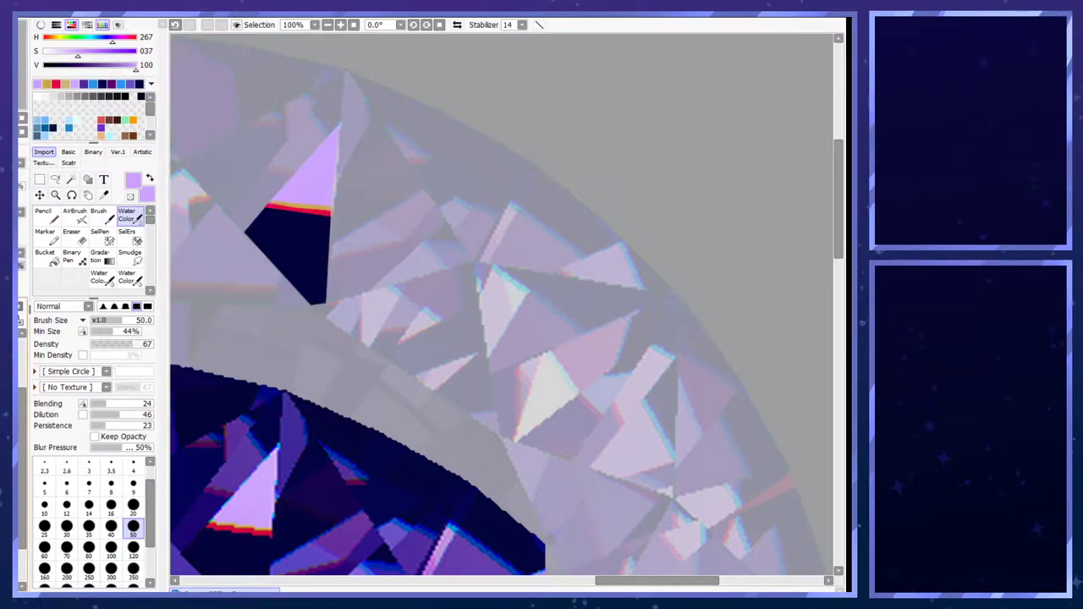
# - Outline a tall facet around the lilac triangle and navy area, up to the gem's outer rim, with a polygonal selection
pyautogui.press('a')
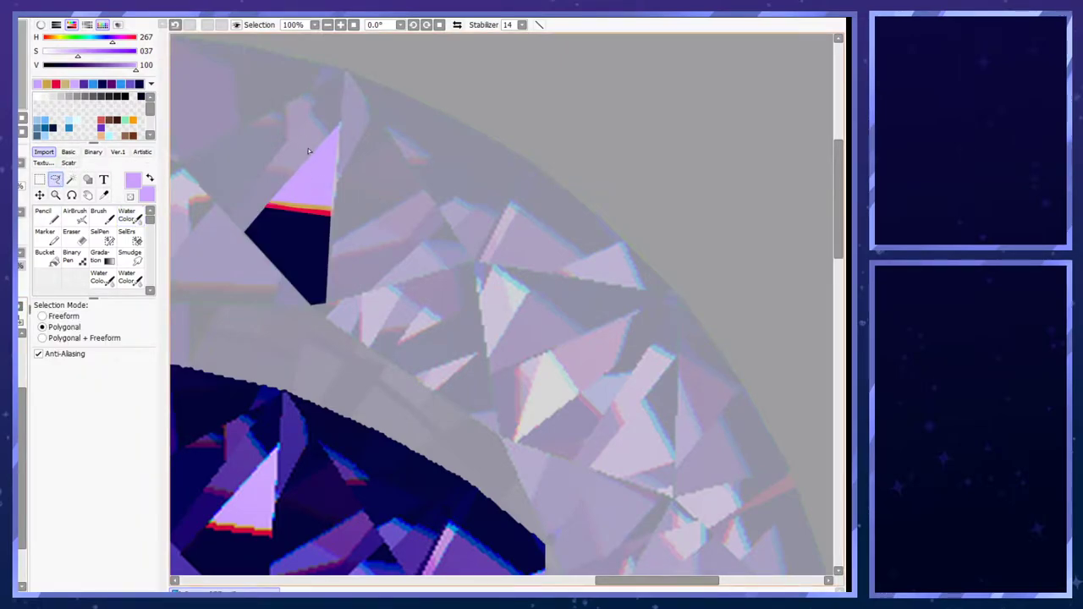
pyautogui.hotkey('ctrl', 'y')
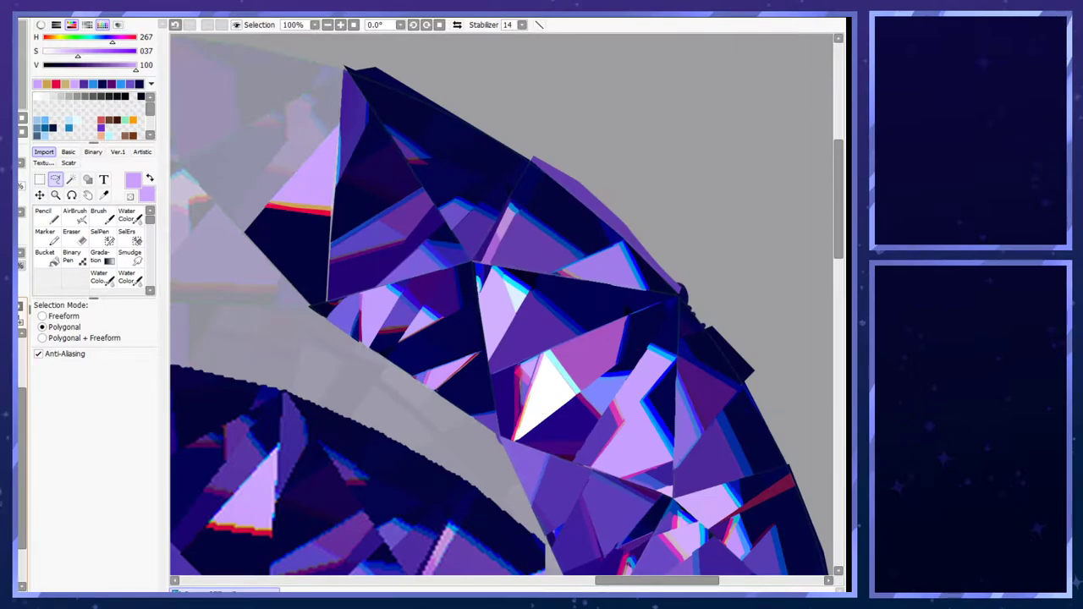
pyautogui.hotkey('ctrl', 'z')
pyautogui.click(327, 301)
pyautogui.click(345, 72)
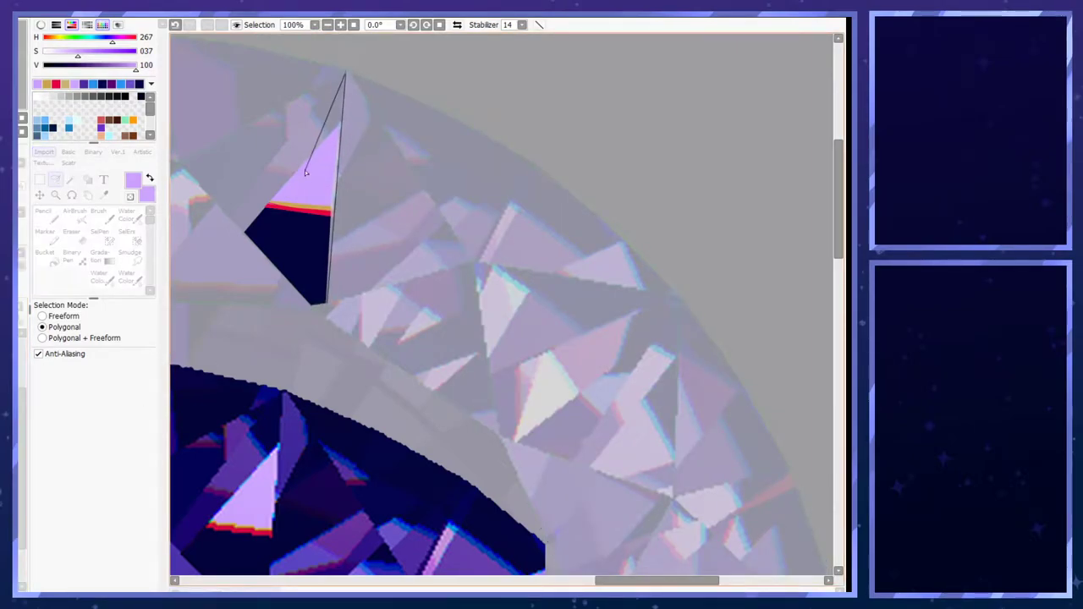
pyautogui.click(344, 72)
pyautogui.click(246, 232)
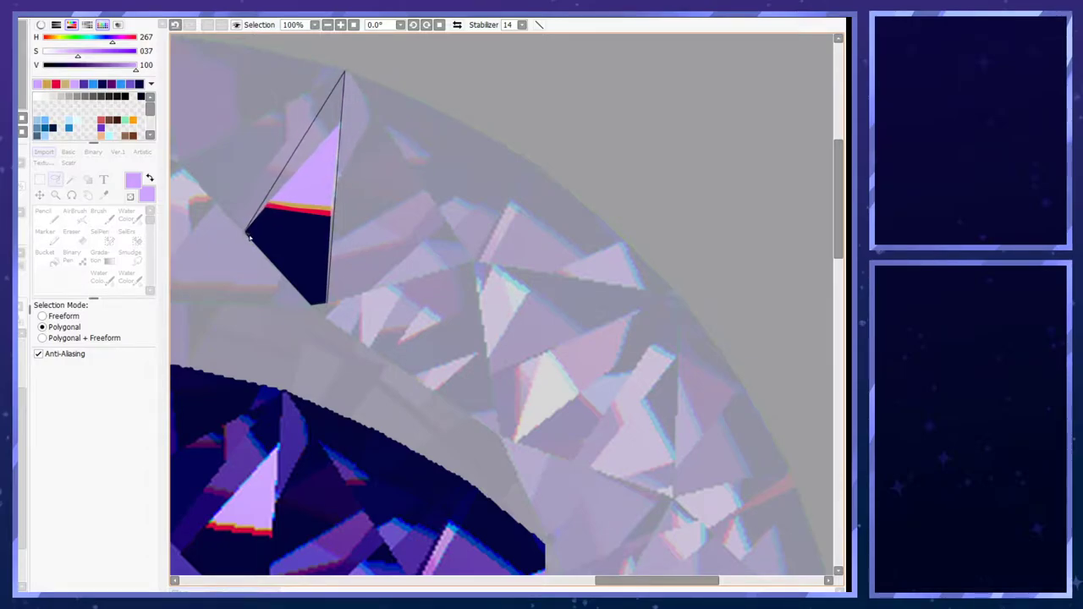
pyautogui.doubleClick(245, 232)
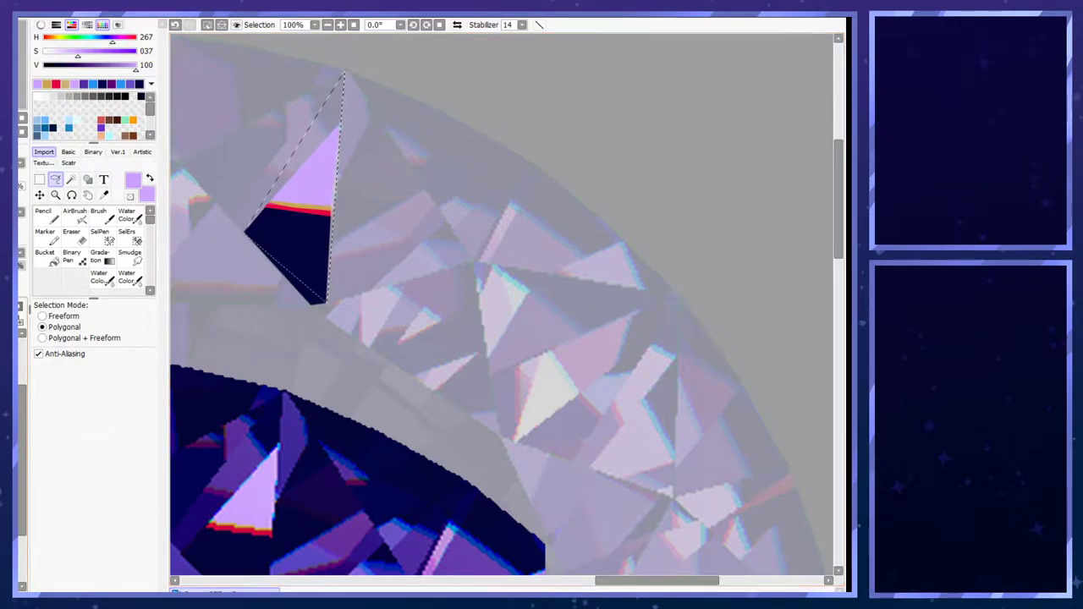
# - Airbrush the selected facet's right edge at size 80, using navy along the dark area and sampled blue beside the lilac triangle
pyautogui.click(76, 222)
pyautogui.rightClick(276, 509)
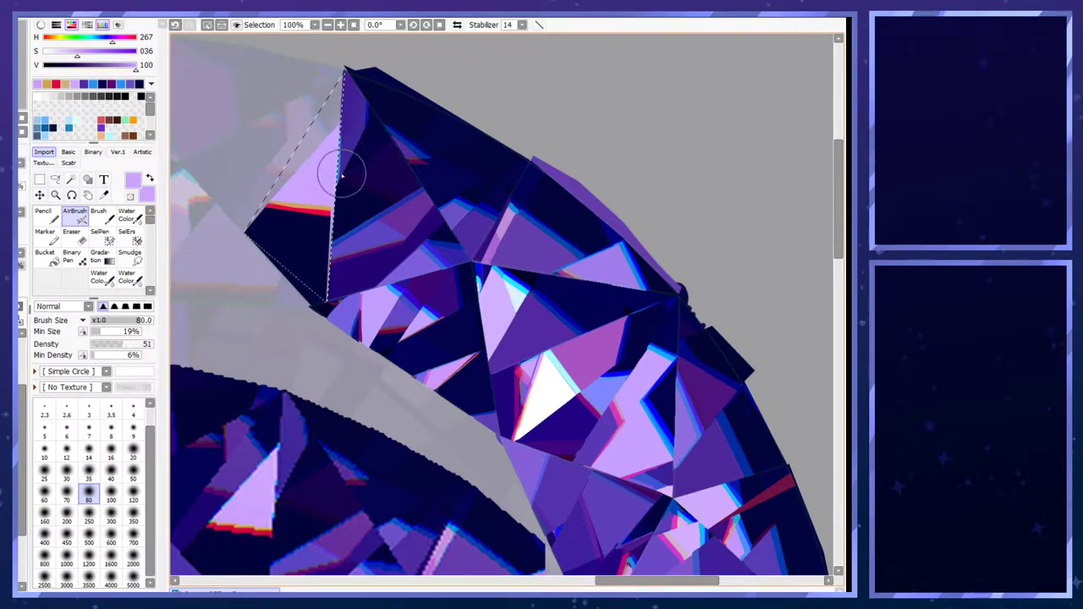
pyautogui.keyDown('alt'); pyautogui.click(324, 292); pyautogui.keyUp('alt')
pyautogui.moveTo(324, 292); pyautogui.dragTo(339, 237)
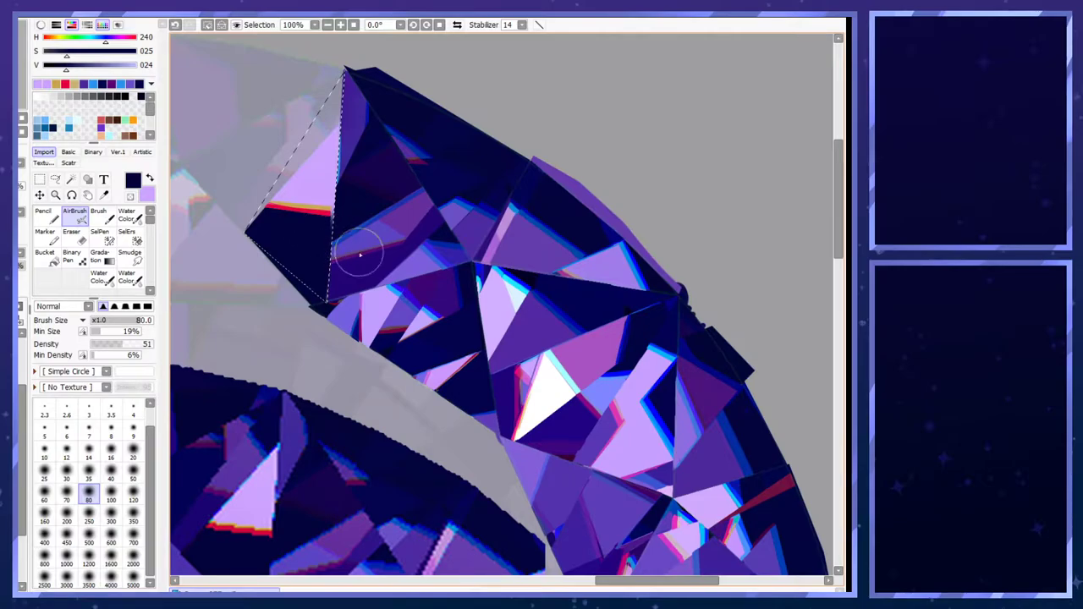
pyautogui.rightClick(277, 513)
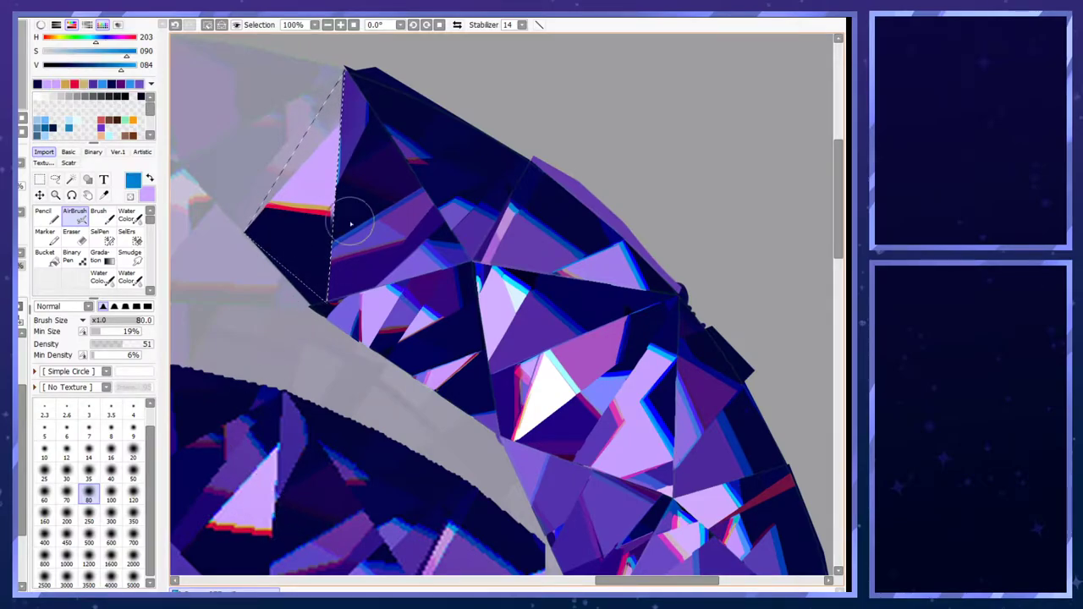
pyautogui.moveTo(347, 240)
pyautogui.mouseDown()
pyautogui.moveTo(353, 172)
pyautogui.moveTo(337, 92)
pyautogui.mouseUp()
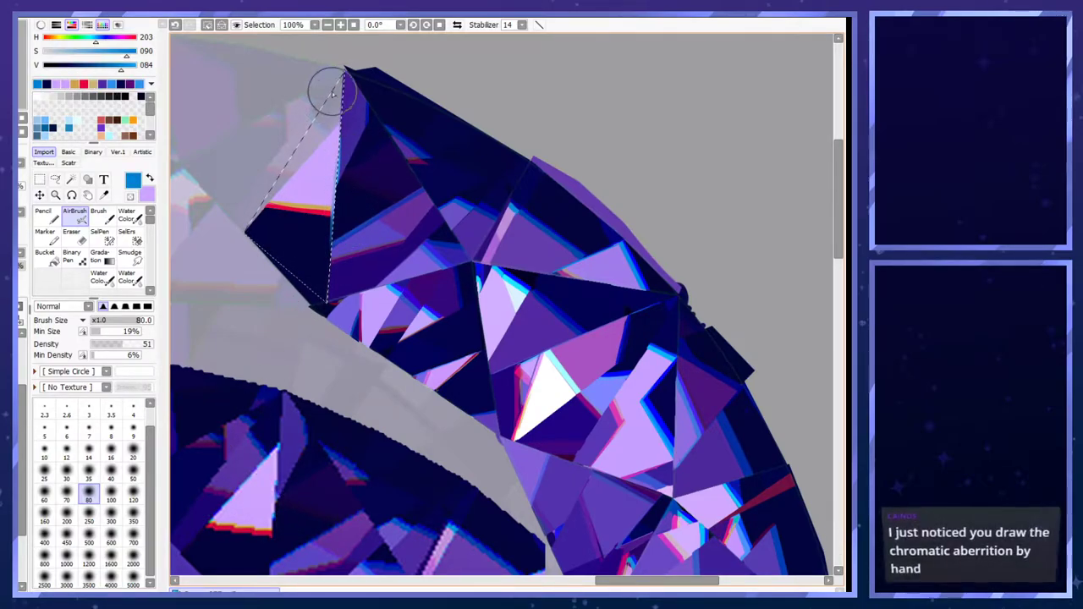
# - Fill in the navy area's lower right corner with sampled navy using the Brush at size 20, and reduce the size to 9
pyautogui.click(100, 216)
pyautogui.keyDown('alt'); pyautogui.click(273, 264); pyautogui.keyUp('alt')
pyautogui.click(133, 574)
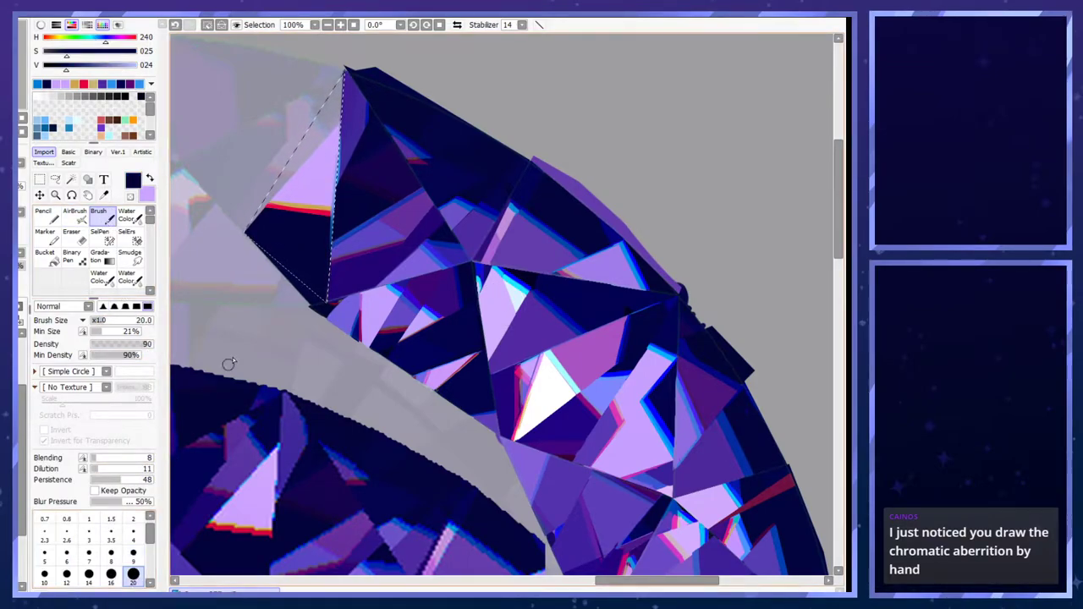
pyautogui.moveTo(333, 288); pyautogui.dragTo(321, 292)
pyautogui.click(133, 553)
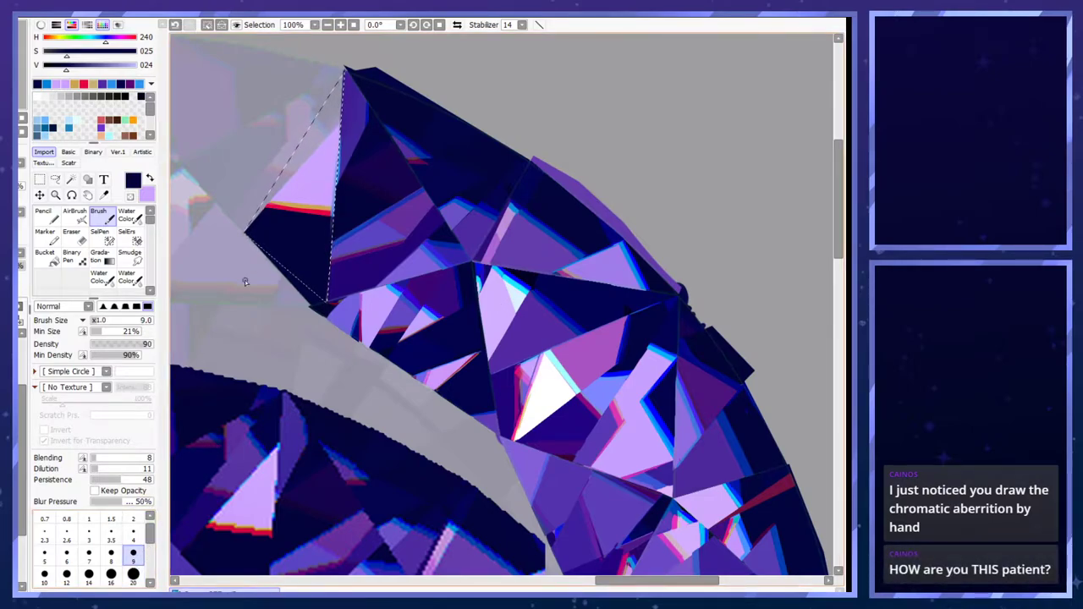
# - Extend the red strip to the facet's right edge using the Brush at size 7, and sample gold from the strip above
pyautogui.rightClick(302, 211)
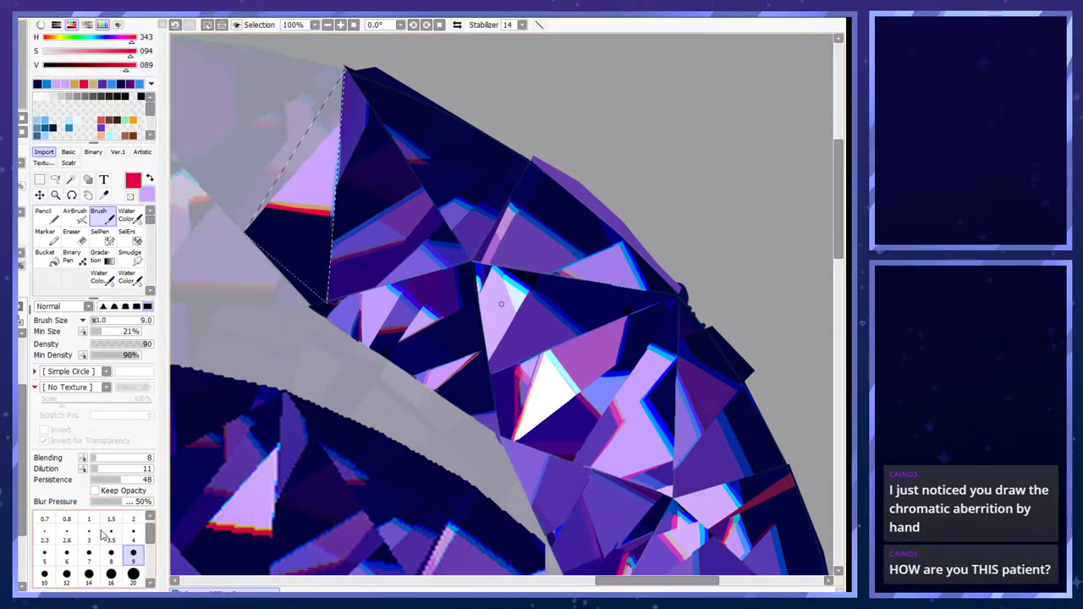
pyautogui.click(89, 555)
pyautogui.moveTo(351, 225); pyautogui.dragTo(349, 224)
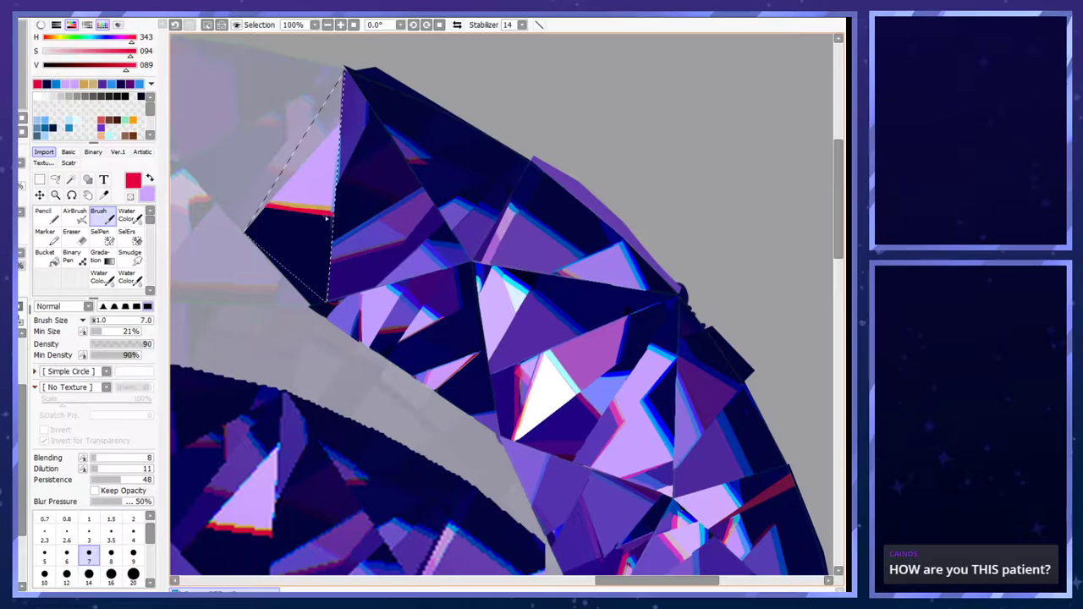
pyautogui.keyDown('alt'); pyautogui.click(327, 209); pyautogui.keyUp('alt')
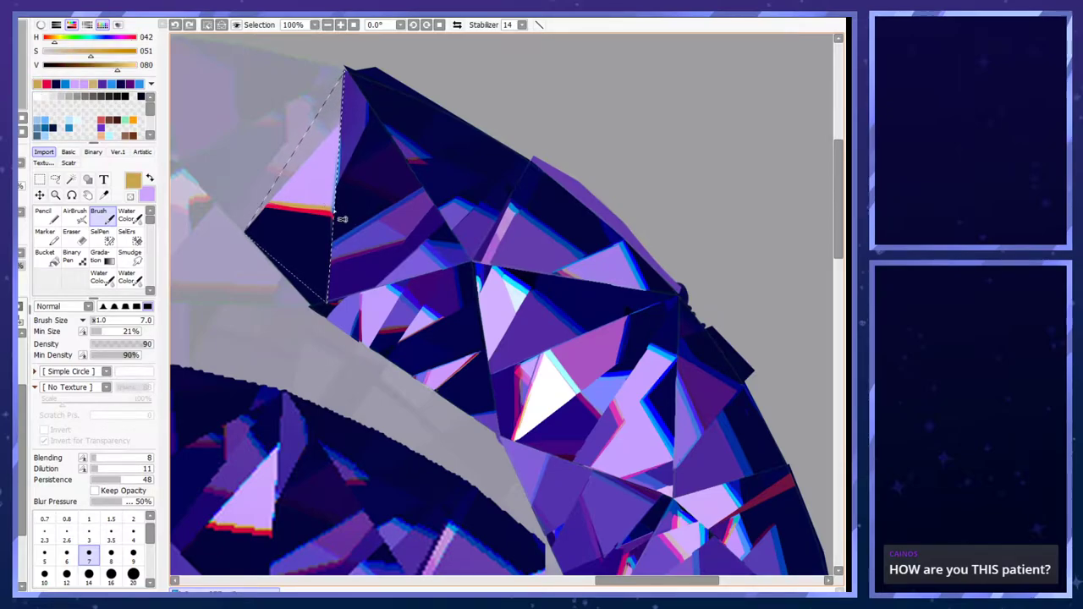
# - Undo the last stroke and touch up the lilac triangle's right edge with sampled lilac
pyautogui.keyDown('alt'); pyautogui.click(314, 197); pyautogui.keyUp('alt')
pyautogui.hotkey('ctrl', 'z')
pyautogui.moveTo(331, 203); pyautogui.dragTo(351, 115)
# - Hide the opaque reference crop and the painted facets, and restore the full gem reference to full opacity
pyautogui.scroll(-10, 354, 152)
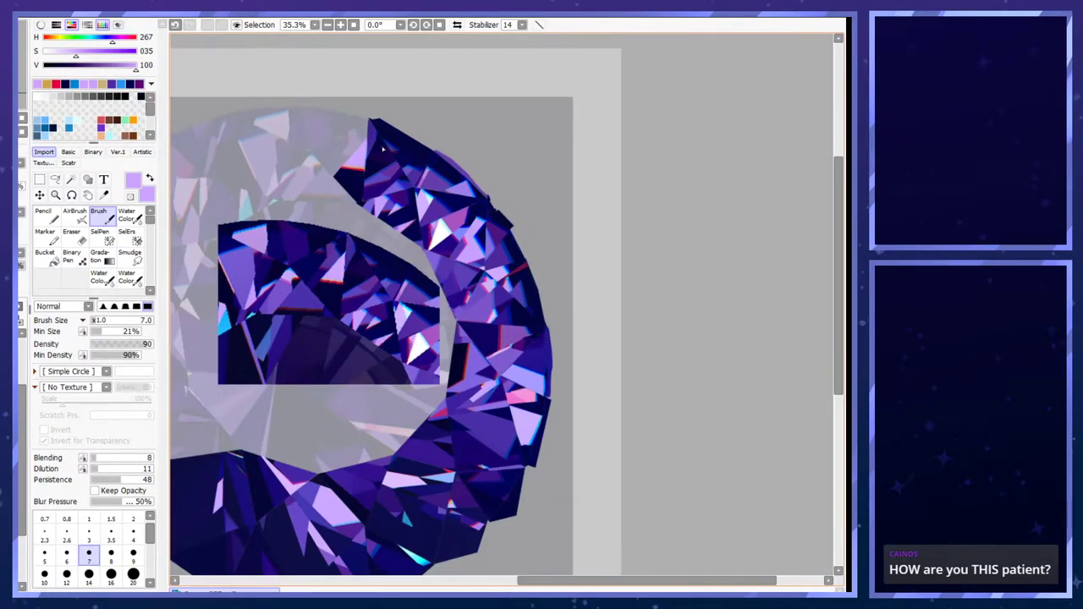
pyautogui.scroll(2, 383, 149)
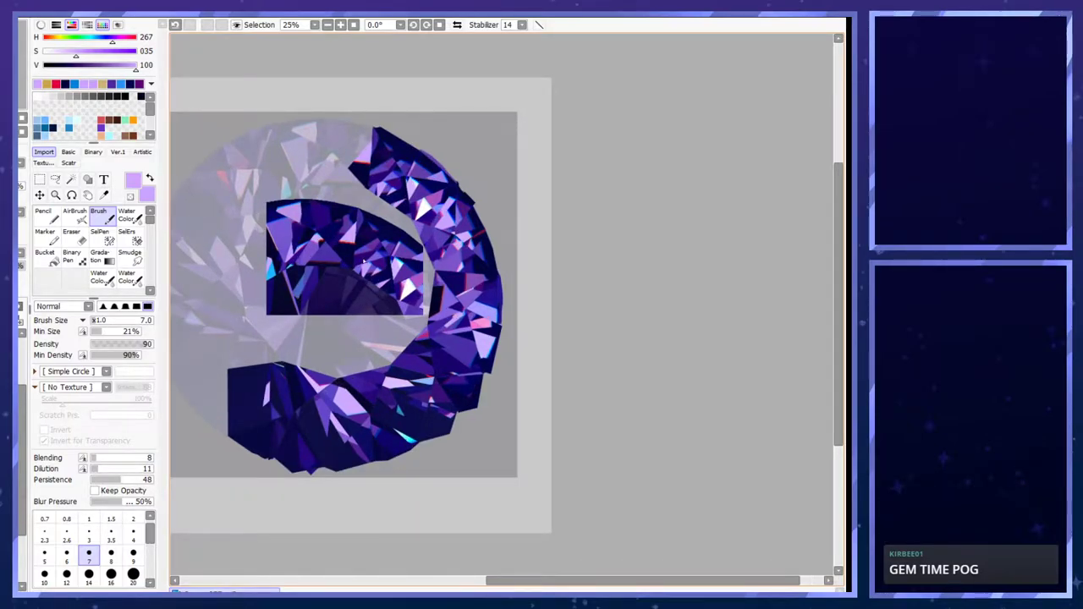
pyautogui.scroll(-1, 360, 305)
pyautogui.scroll(3, 22, 437)
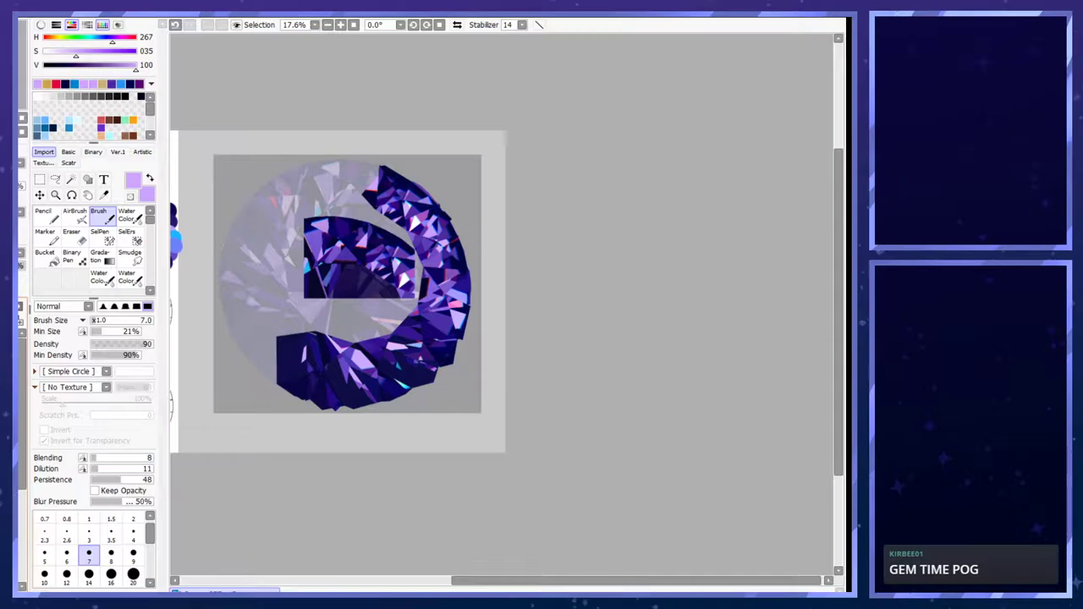
pyautogui.press('Delete')
pyautogui.scroll(-3, 22, 436)
pyautogui.scroll(3, 22, 436)
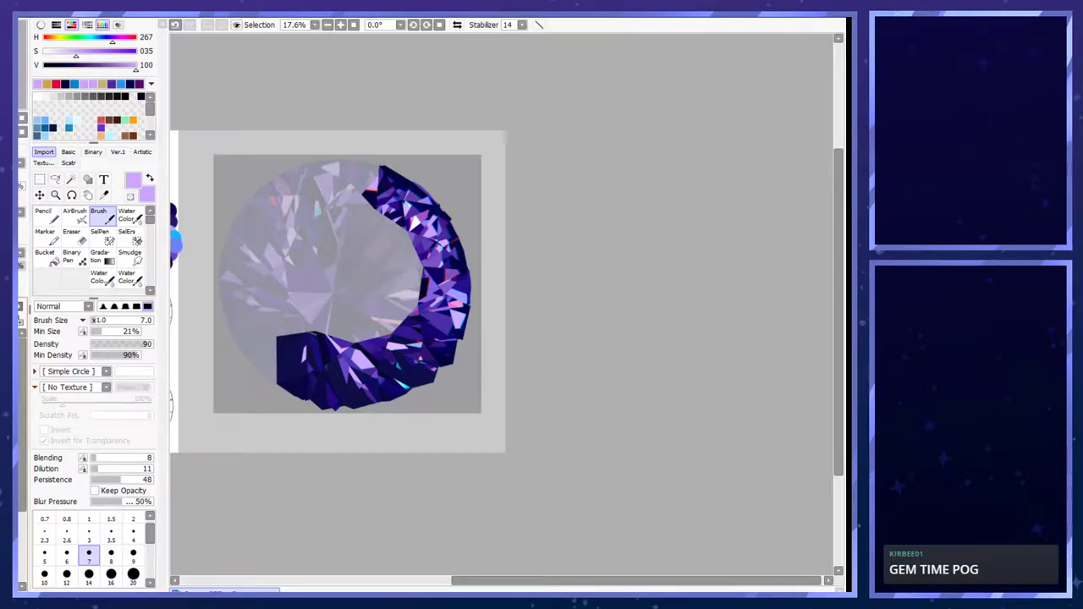
pyautogui.hotkey('ctrl', 'z')
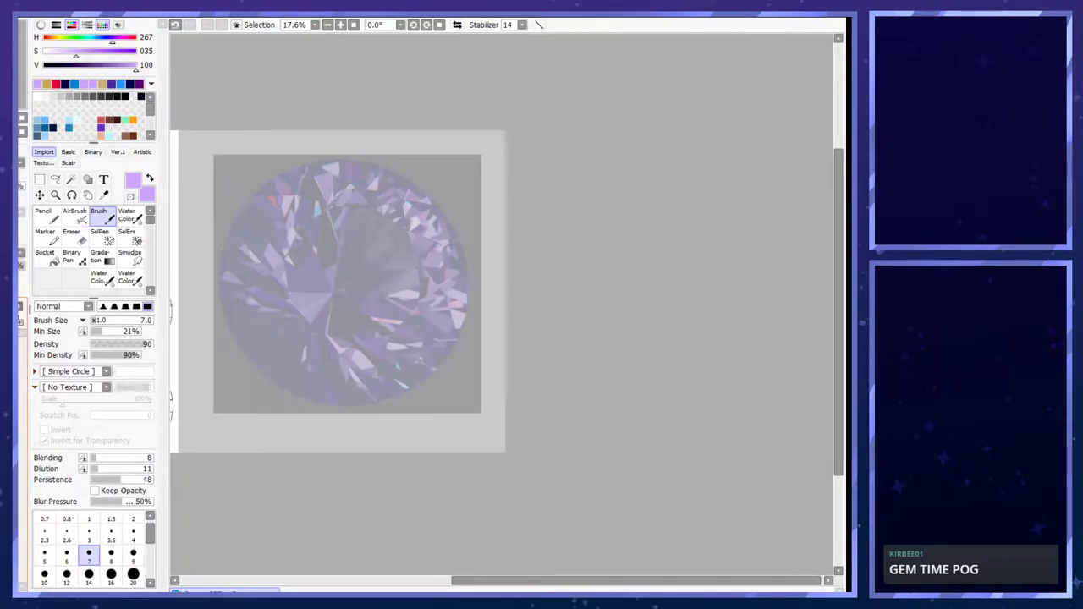
pyautogui.moveTo(18, 267); pyautogui.dragTo(36, 272)
# - Examine the full gem reference alongside the line diagrams of a round brilliant cut's facets
pyautogui.scroll(-2, 381, 448)
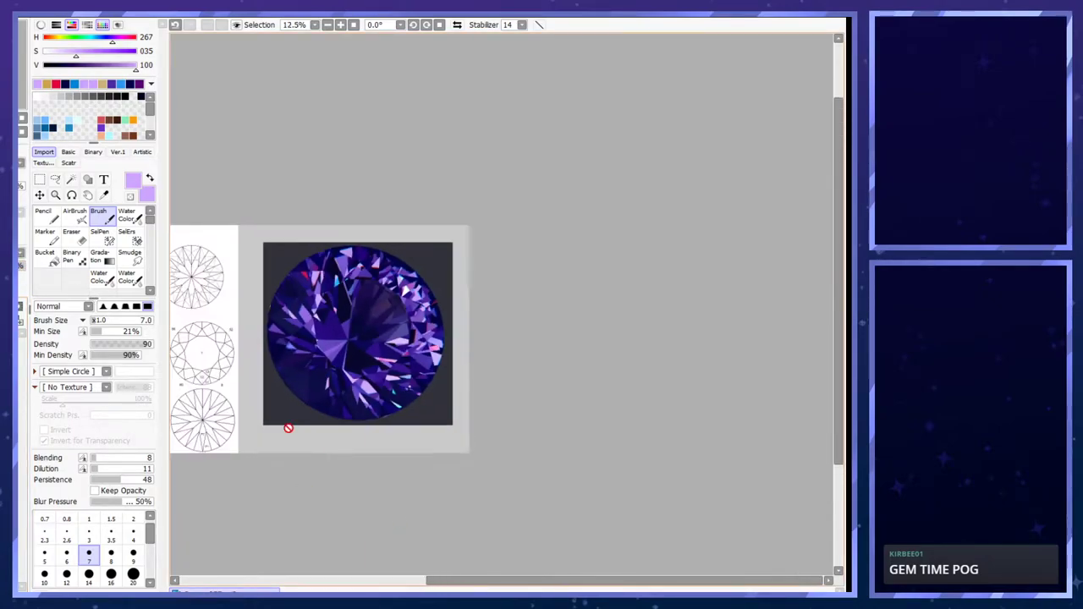
pyautogui.scroll(3, 289, 428)
pyautogui.scroll(-2, 313, 310)
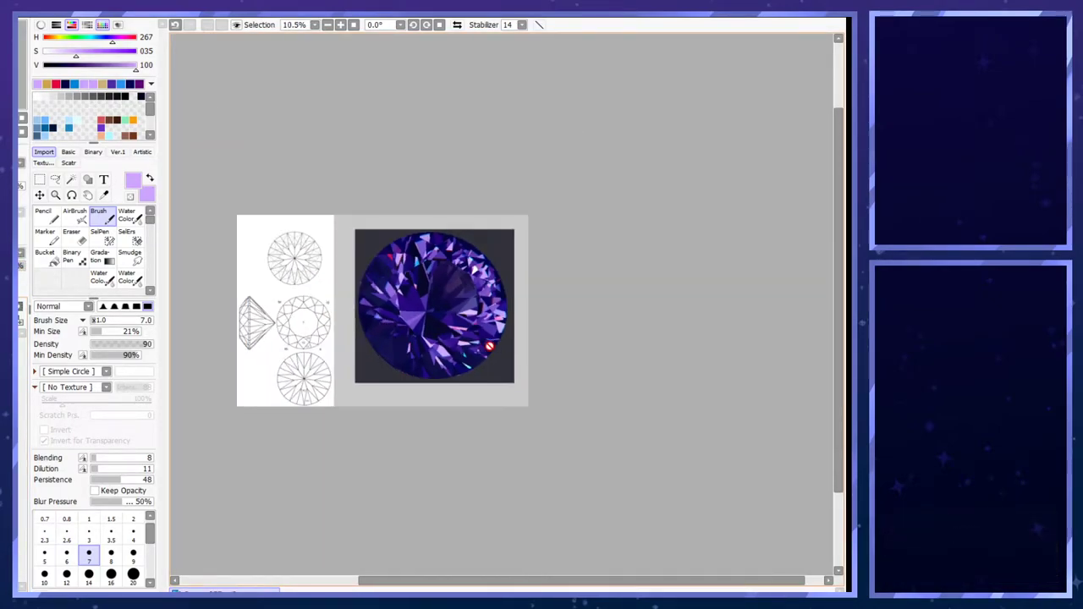
pyautogui.scroll(2, 291, 342)
pyautogui.scroll(-1, 292, 342)
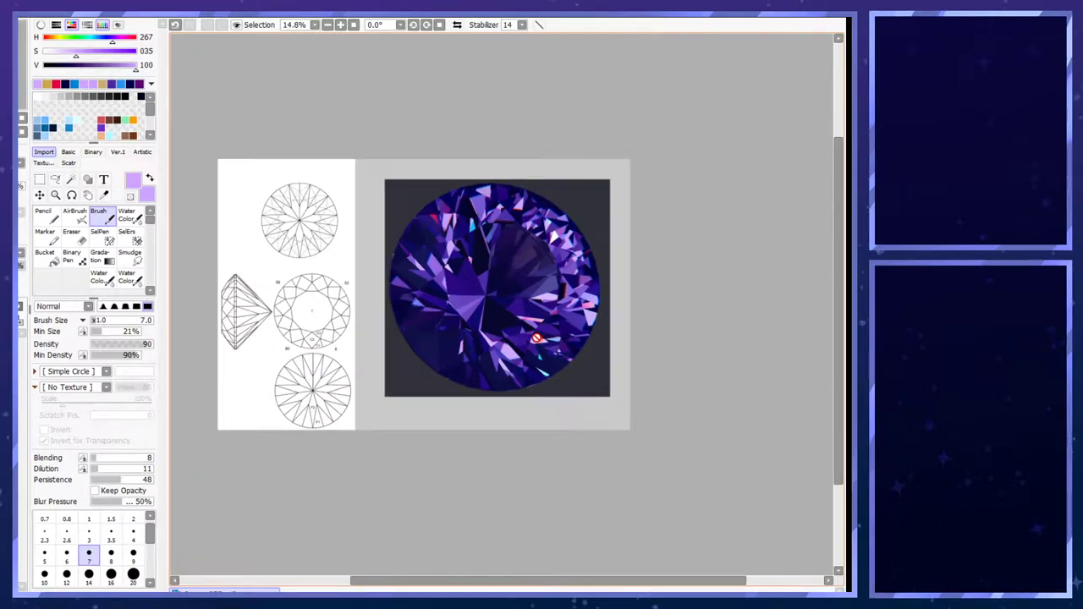
pyautogui.scroll(1, 243, 324)
pyautogui.scroll(3, 268, 303)
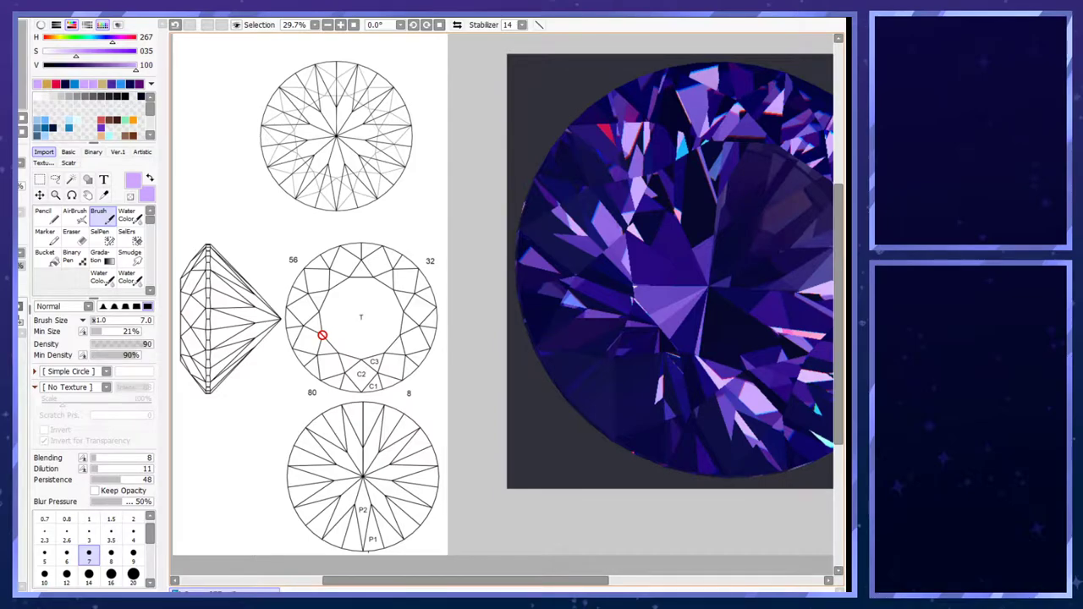
pyautogui.scroll(-5, 323, 334)
pyautogui.scroll(3, 589, 307)
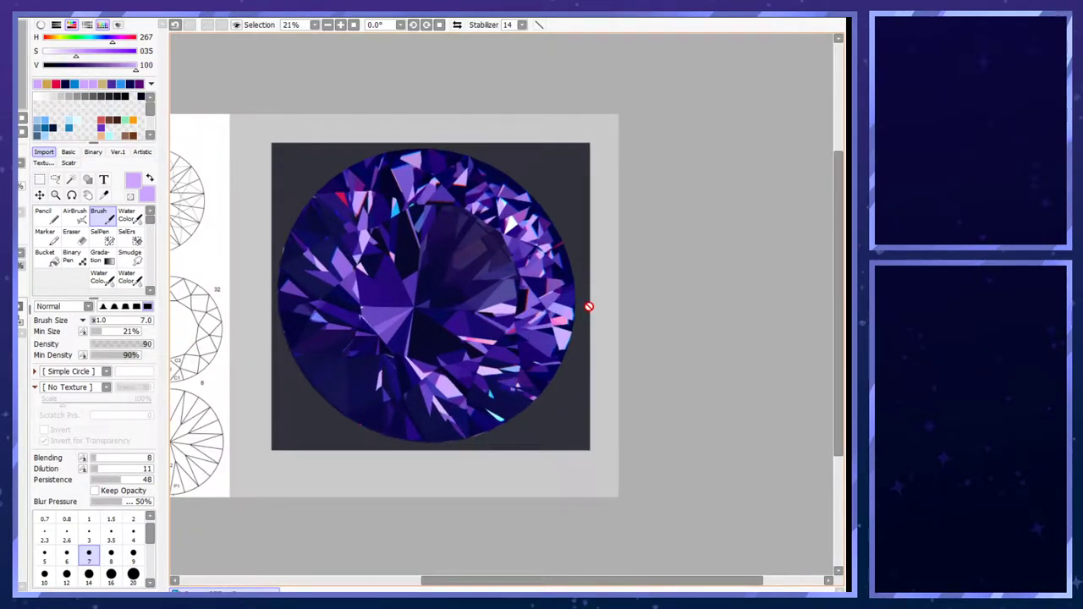
pyautogui.scroll(1, 588, 307)
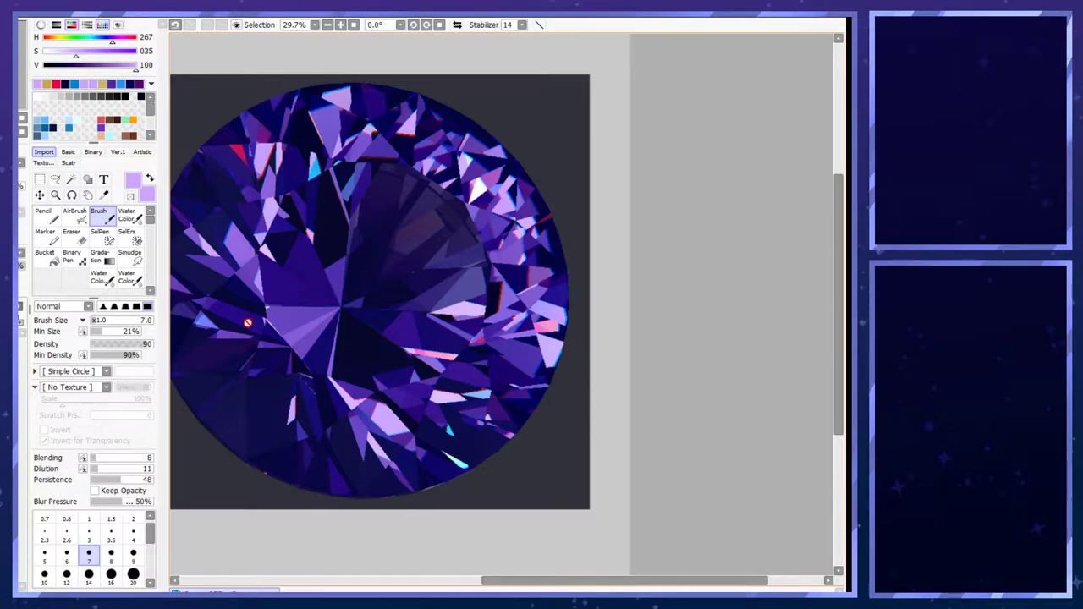
# - Examine the full-opacity gem reference up close and as a whole, from the central facets to the outer rim
pyautogui.scroll(3, 254, 320)
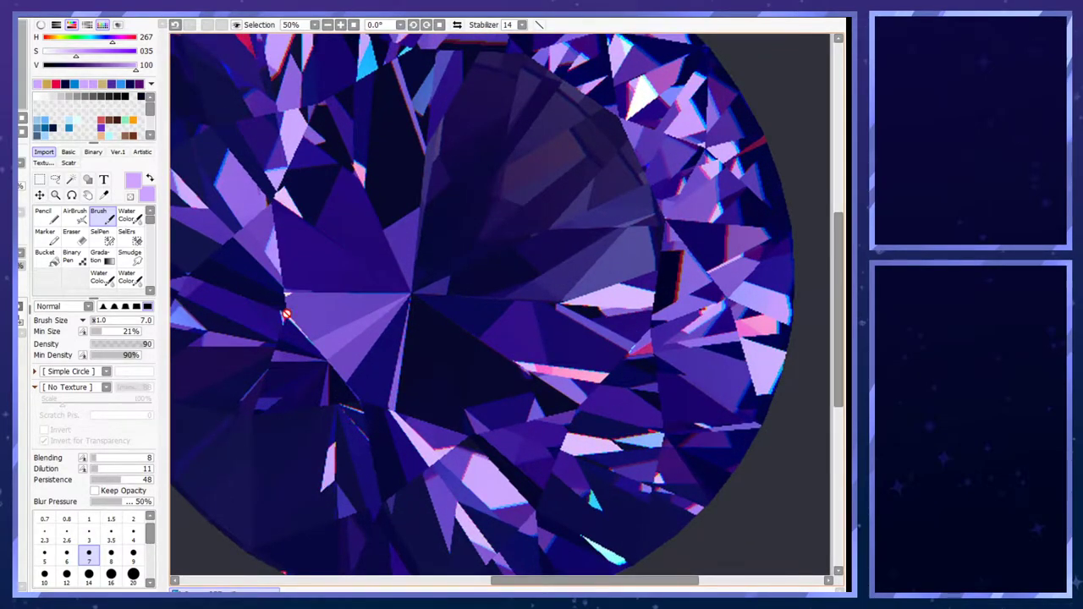
pyautogui.scroll(-3, 286, 300)
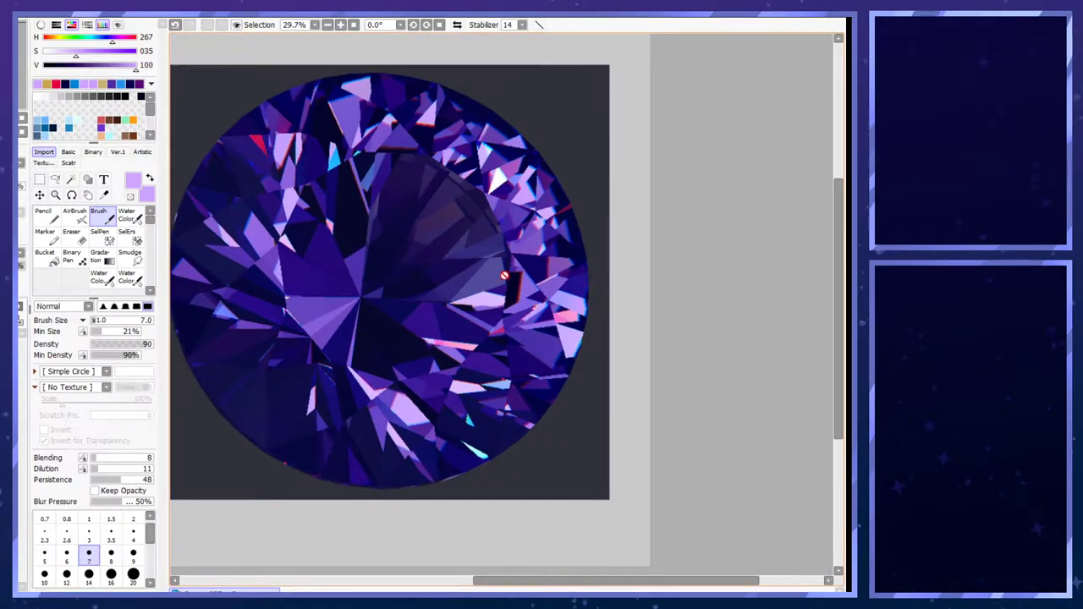
pyautogui.scroll(-1, 453, 275)
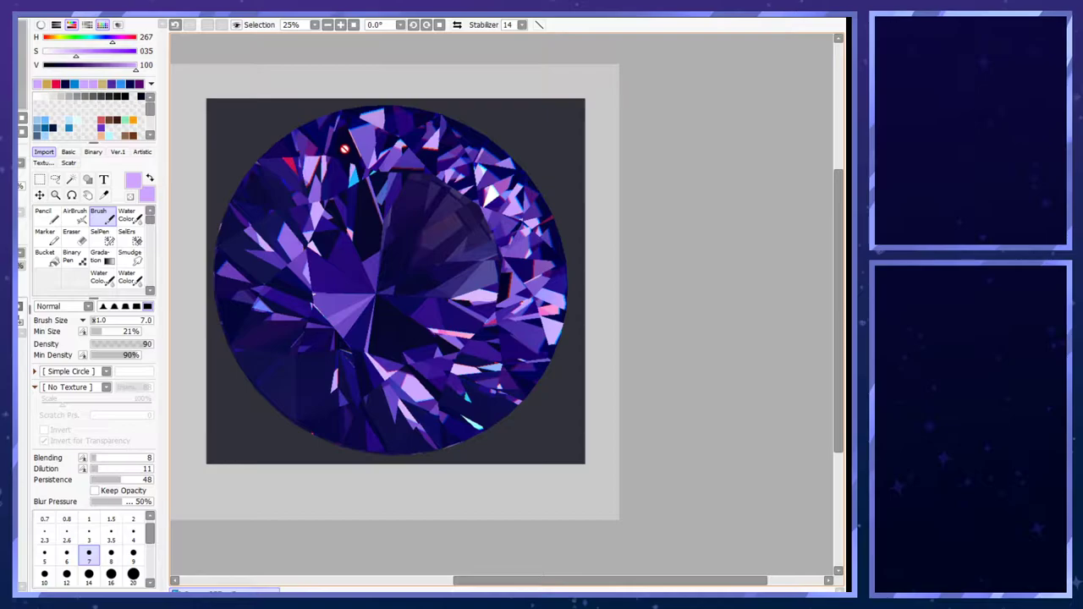
pyautogui.scroll(3, 474, 208)
pyautogui.scroll(-3, 474, 208)
pyautogui.scroll(1, 472, 208)
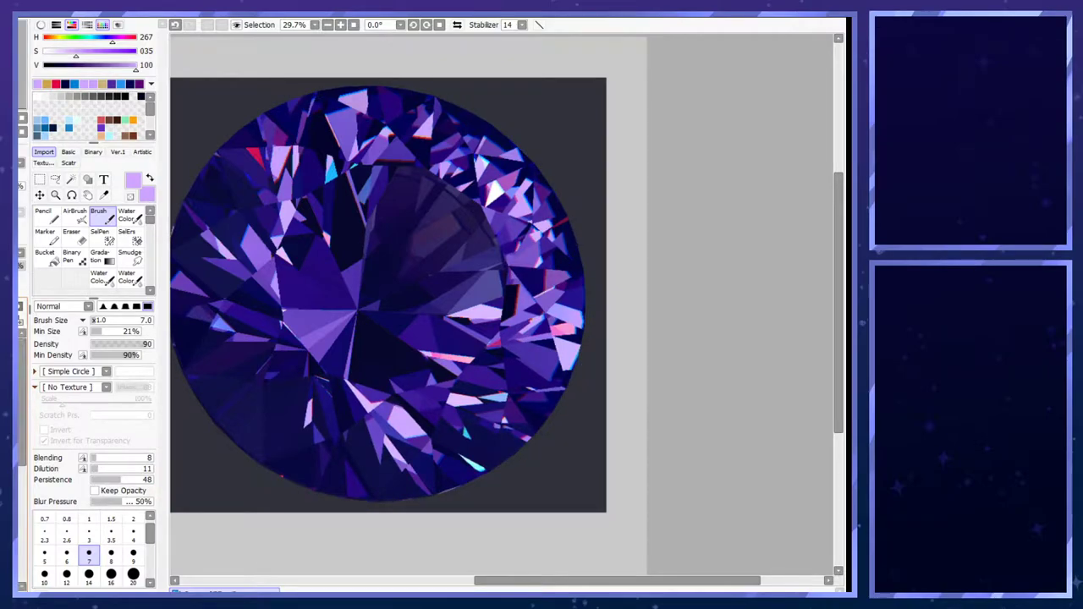
# - Show the facet outlines and painted facets over the gem reference, and compare them with and without the outlines
pyautogui.hotkey('ctrl', 'z')
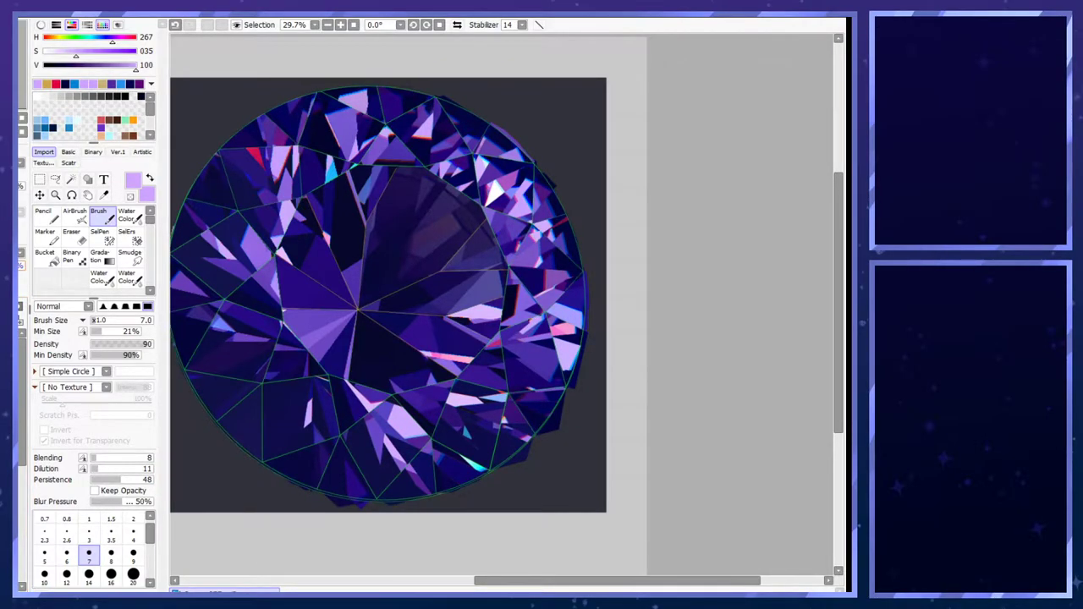
pyautogui.scroll(-2, 635, 347)
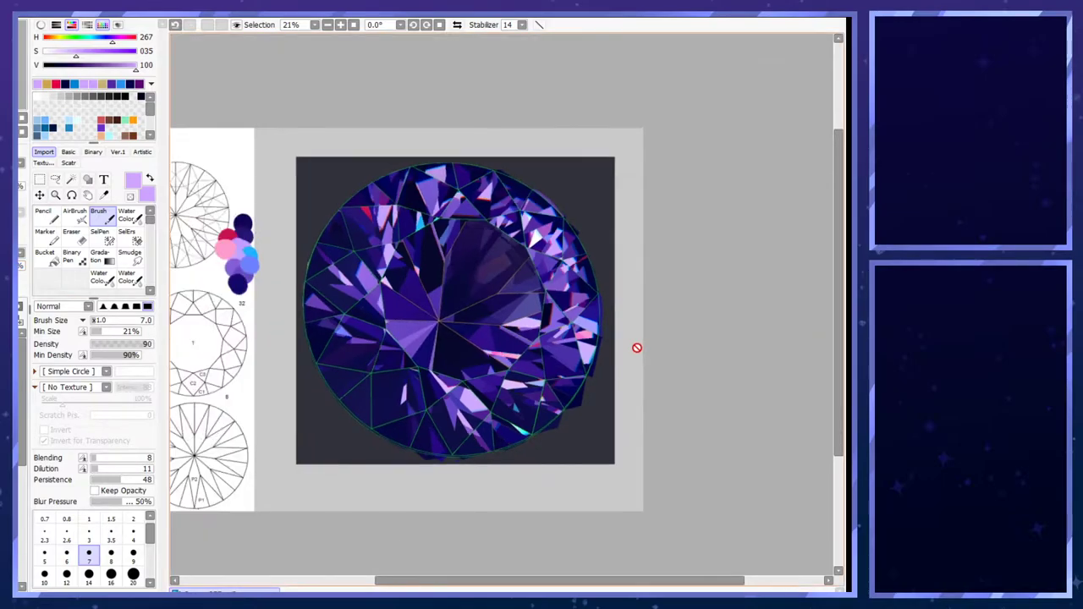
pyautogui.scroll(1, 592, 331)
pyautogui.scroll(-2, 431, 364)
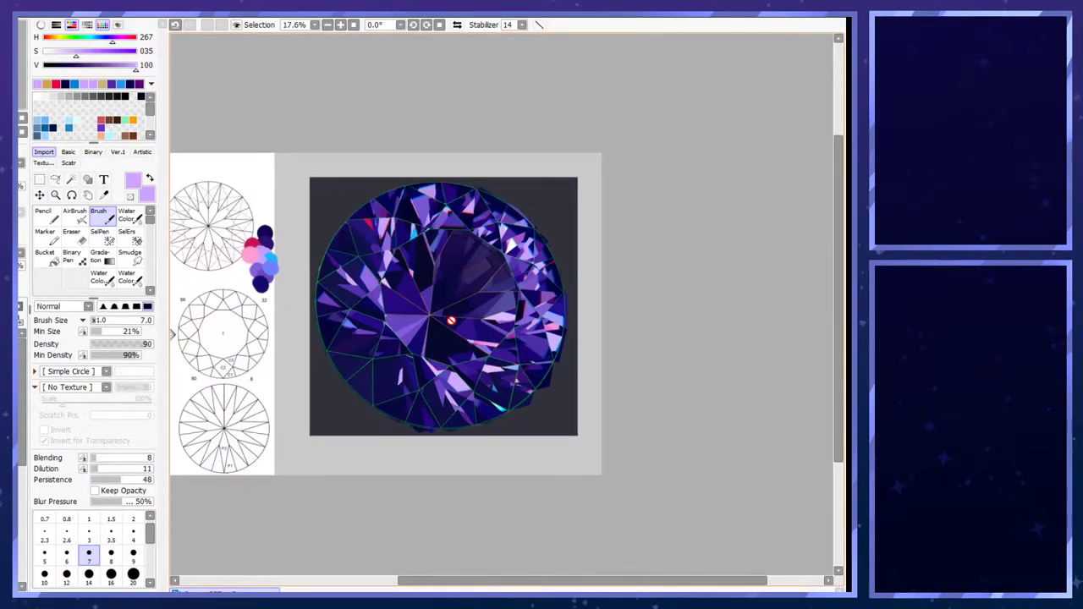
pyautogui.scroll(3, 428, 306)
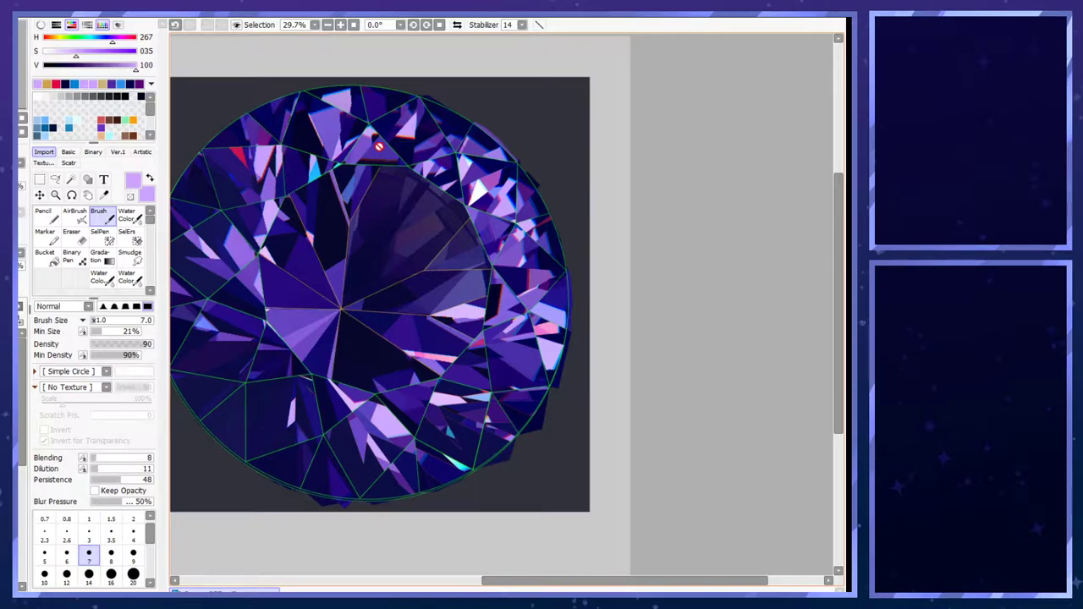
pyautogui.scroll(-1, 335, 230)
pyautogui.scroll(1, 335, 230)
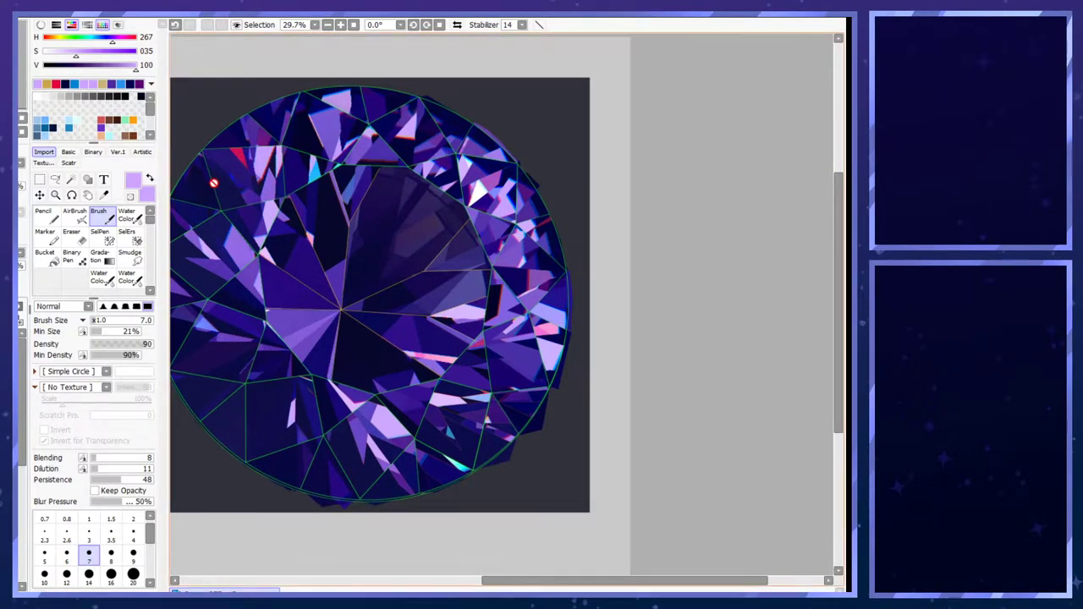
pyautogui.scroll(-1, 212, 178)
pyautogui.scroll(1, 424, 140)
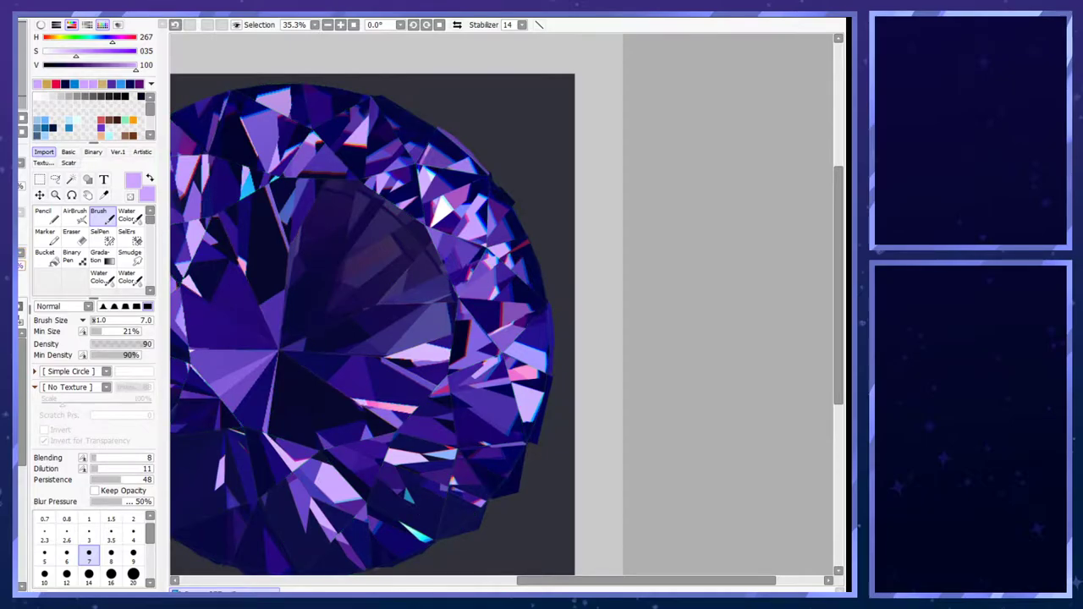
pyautogui.scroll(-2, 338, 246)
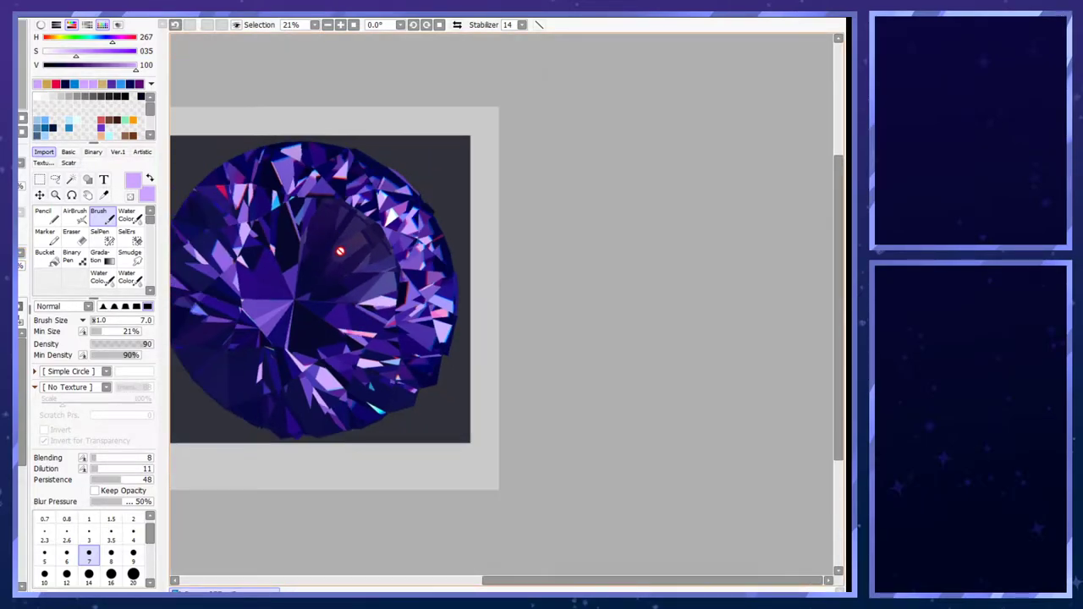
pyautogui.scroll(1, 339, 249)
pyautogui.scroll(1, 338, 249)
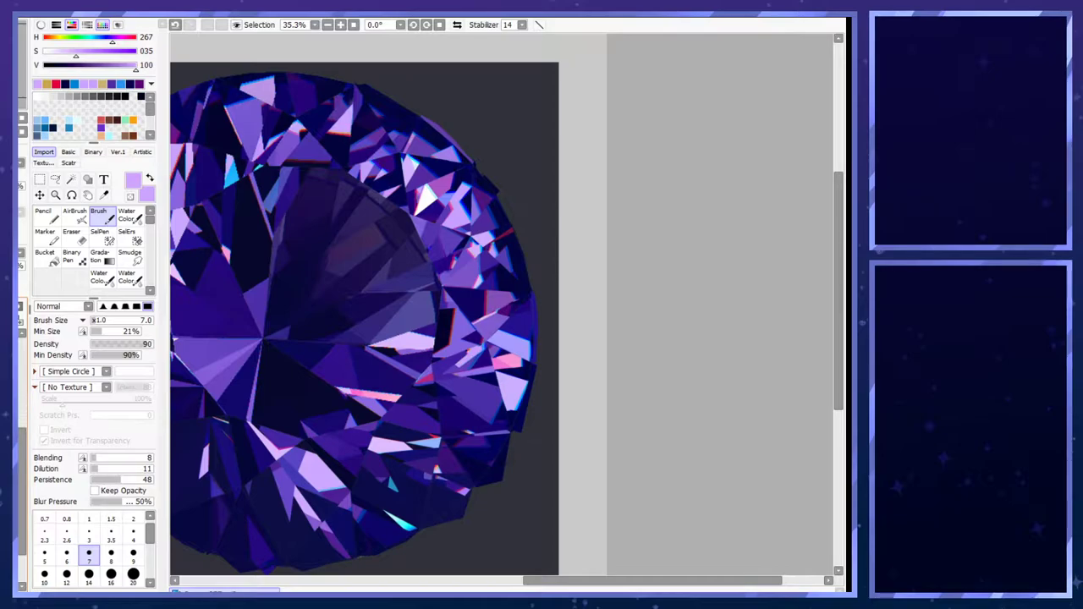
# - Fade the full gem reference again and bring back the opaque reference crop beside the painted upper-rim facets
pyautogui.moveTo(18, 266); pyautogui.dragTo(17, 266)
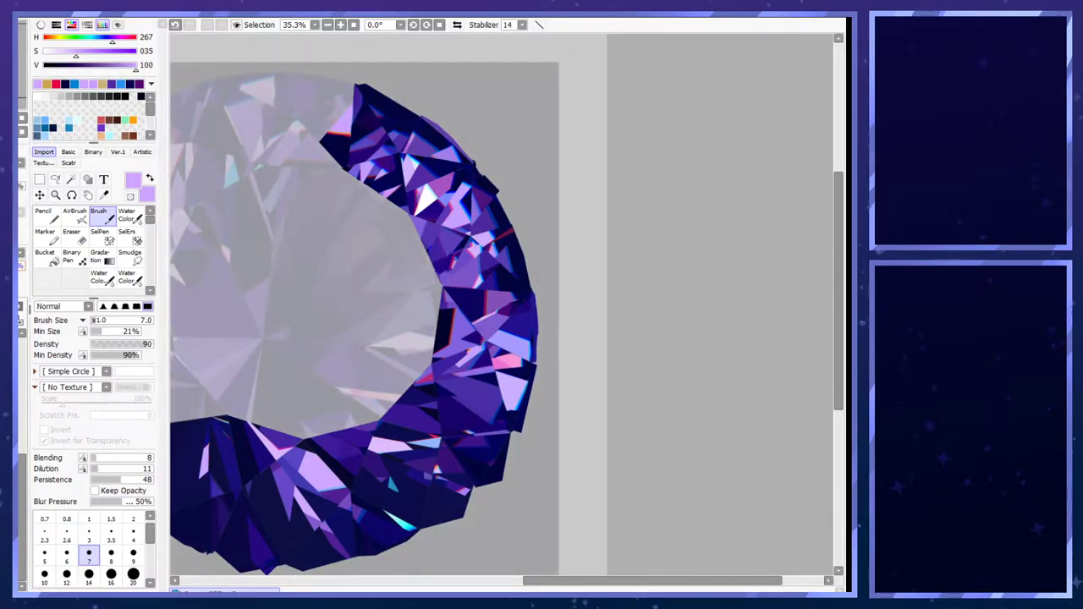
pyautogui.scroll(-2, 476, 365)
pyautogui.scroll(7, 436, 185)
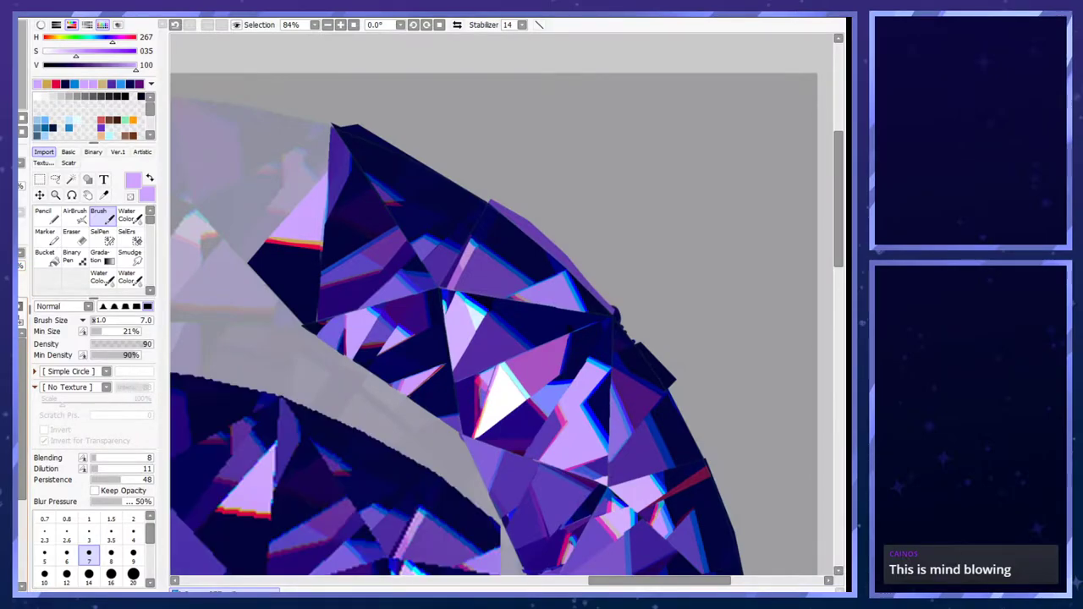
pyautogui.scroll(-3, 526, 316)
pyautogui.scroll(3, 441, 316)
pyautogui.scroll(-3, 23, 461)
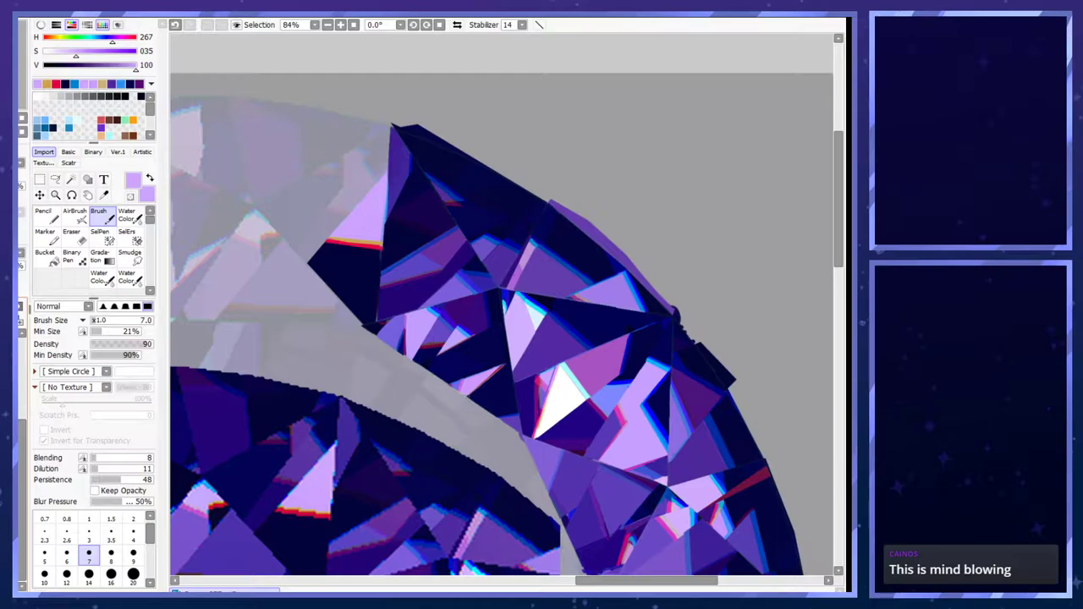
pyautogui.scroll(-1, 480, 294)
pyautogui.scroll(2, 433, 348)
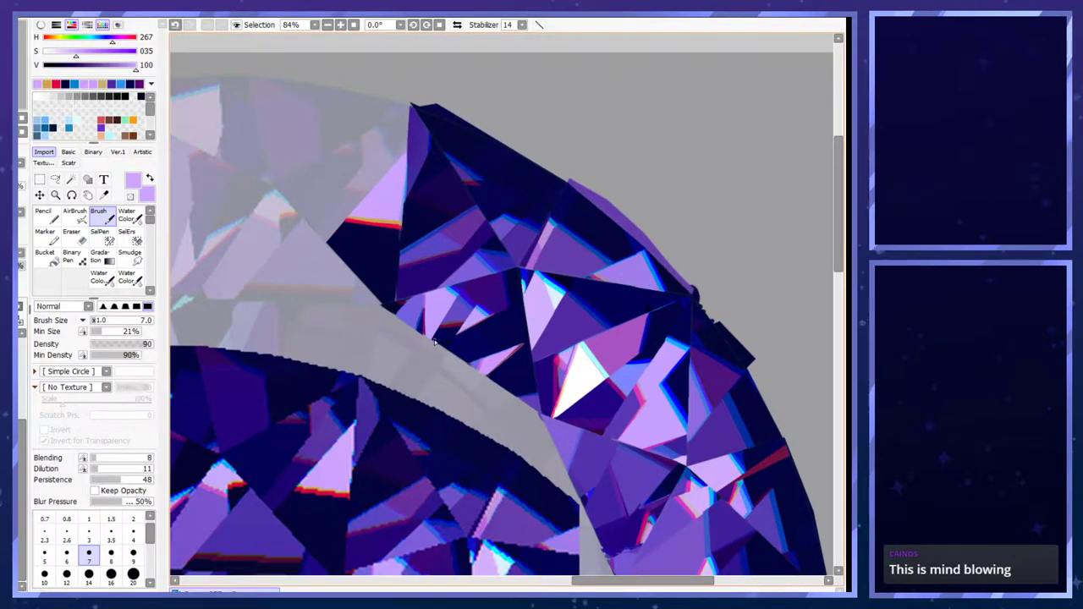
# - Select the narrow strip beside the lilac triangle's outer edge with a polygonal selection reaching the facet's top corner
pyautogui.press('a')
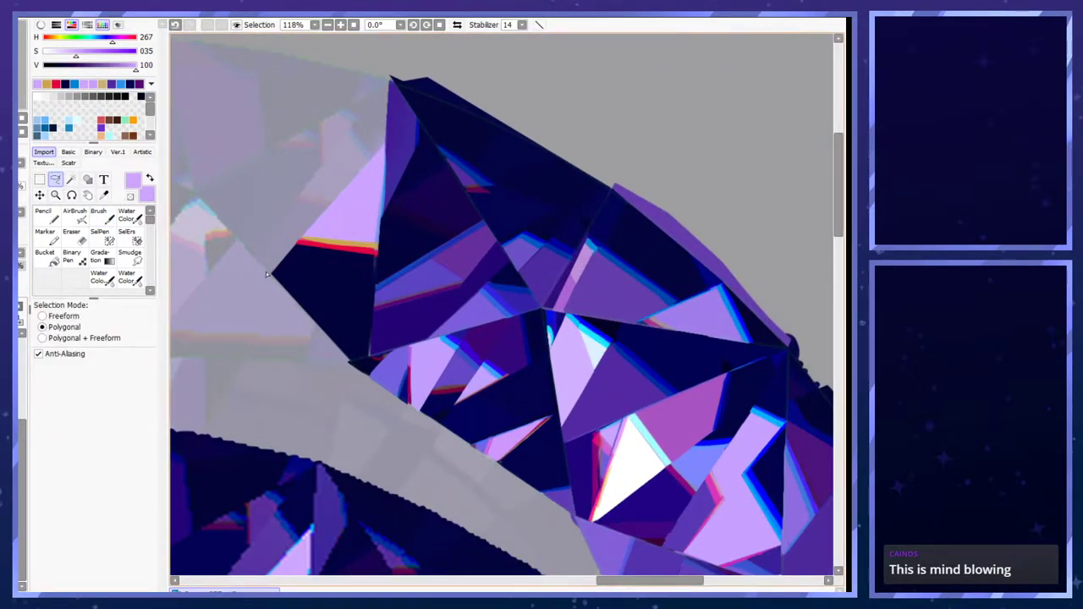
pyautogui.click(272, 277)
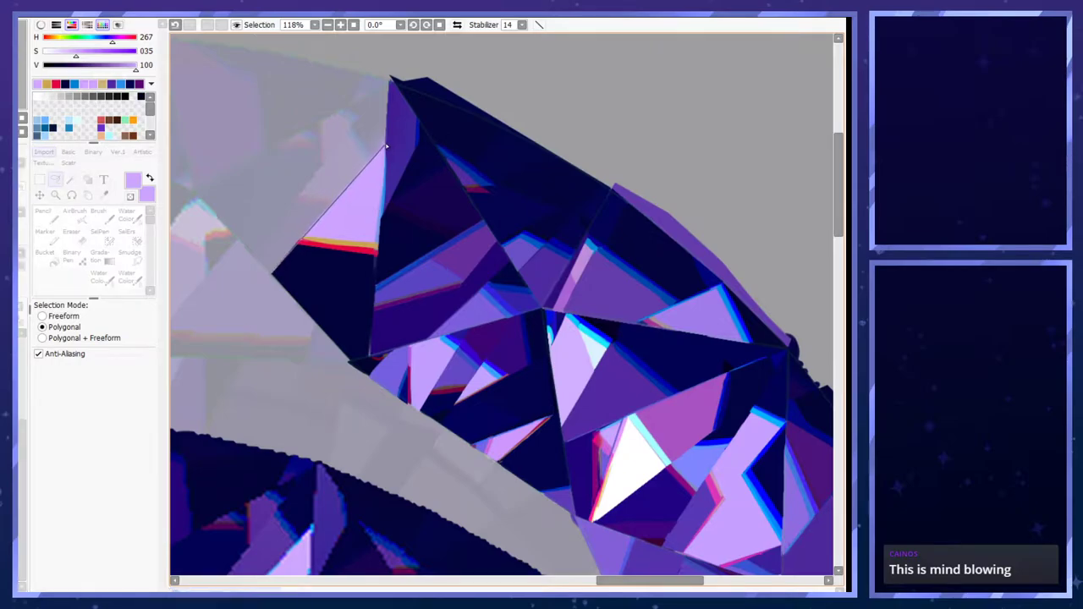
pyautogui.click(389, 85)
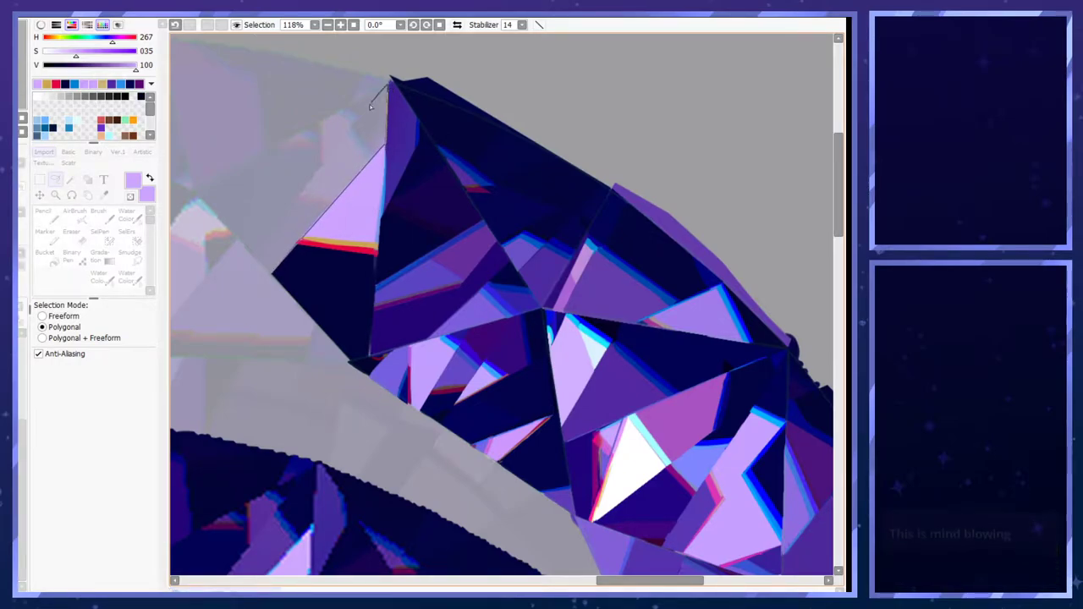
pyautogui.doubleClick(255, 247)
# - Fill the lower part of the selected strip with sampled dark indigo using the Pencil, finishing at size 20
pyautogui.click(49, 217)
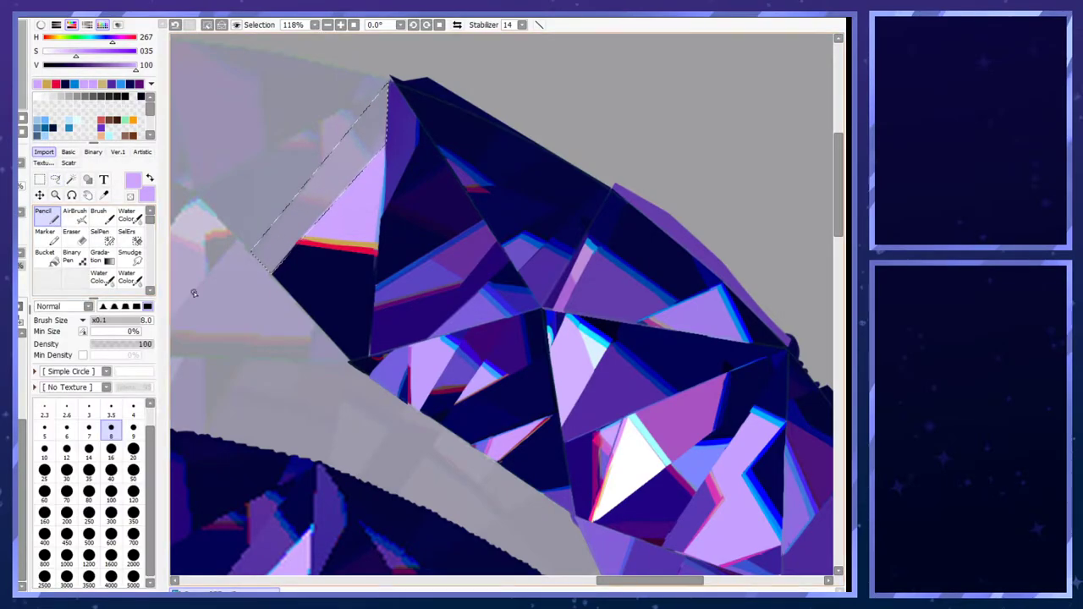
pyautogui.scroll(-3, 250, 405)
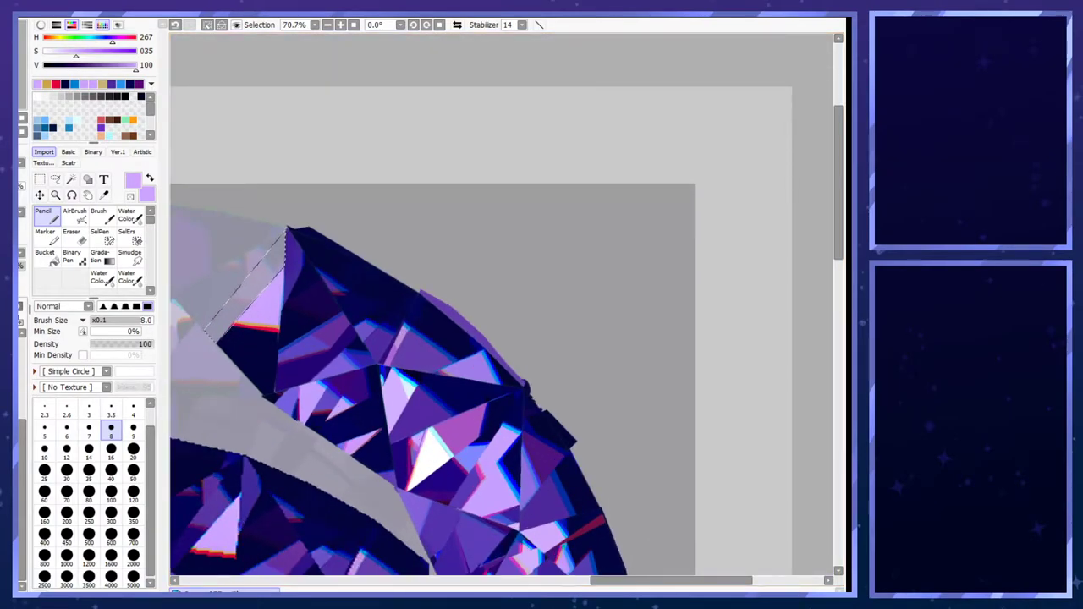
pyautogui.scroll(-4, 411, 364)
pyautogui.scroll(1, 411, 364)
pyautogui.scroll(3, 505, 161)
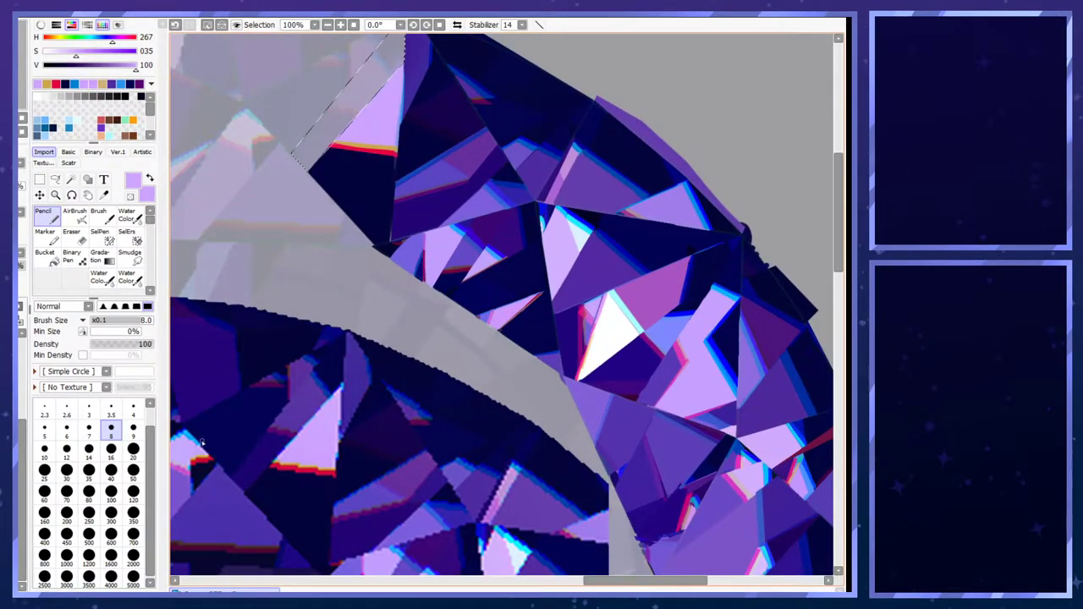
pyautogui.rightClick(352, 169)
pyautogui.click(132, 472)
pyautogui.moveTo(292, 173)
pyautogui.mouseDown()
pyautogui.moveTo(294, 154)
pyautogui.moveTo(325, 140)
pyautogui.moveTo(307, 154)
pyautogui.mouseUp()
pyautogui.click(133, 448)
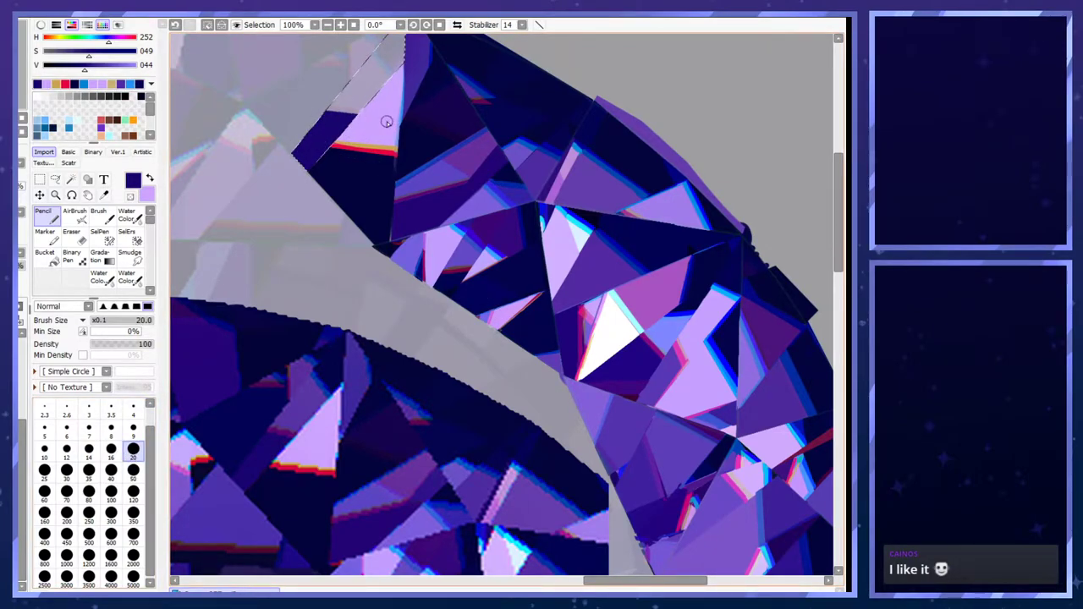
pyautogui.hotkey('ctrl', 'z')
# - Sample dark purple from the reference crop and paint a thin edge above the indigo patch with the Pencil at size 9
pyautogui.keyDown('alt'); pyautogui.click(282, 429); pyautogui.keyUp('alt')
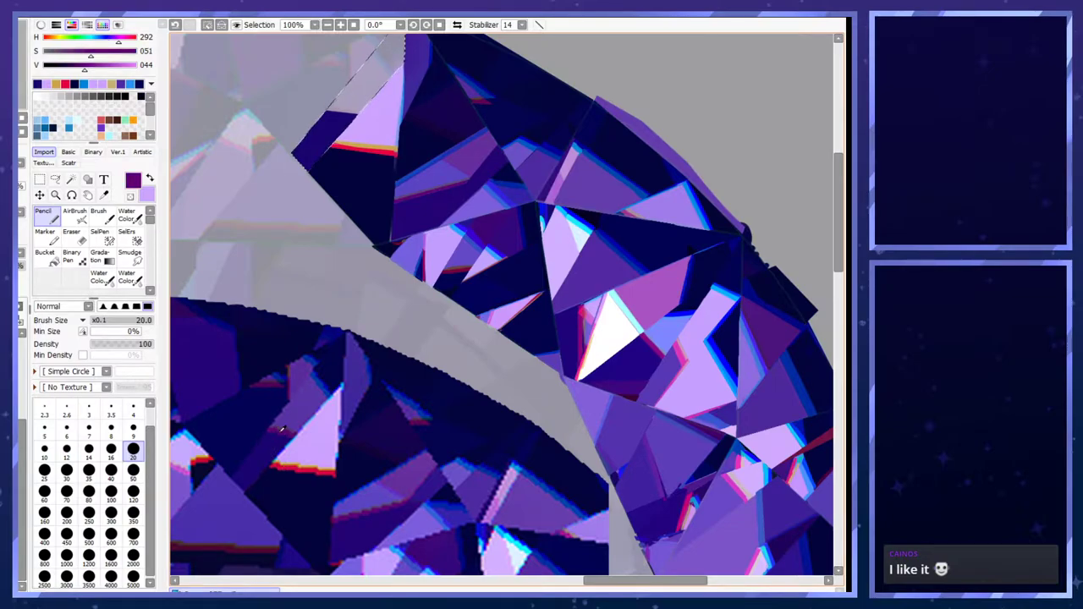
pyautogui.keyDown('alt'); pyautogui.click(287, 432); pyautogui.keyUp('alt')
pyautogui.keyDown('alt'); pyautogui.click(284, 430); pyautogui.keyUp('alt')
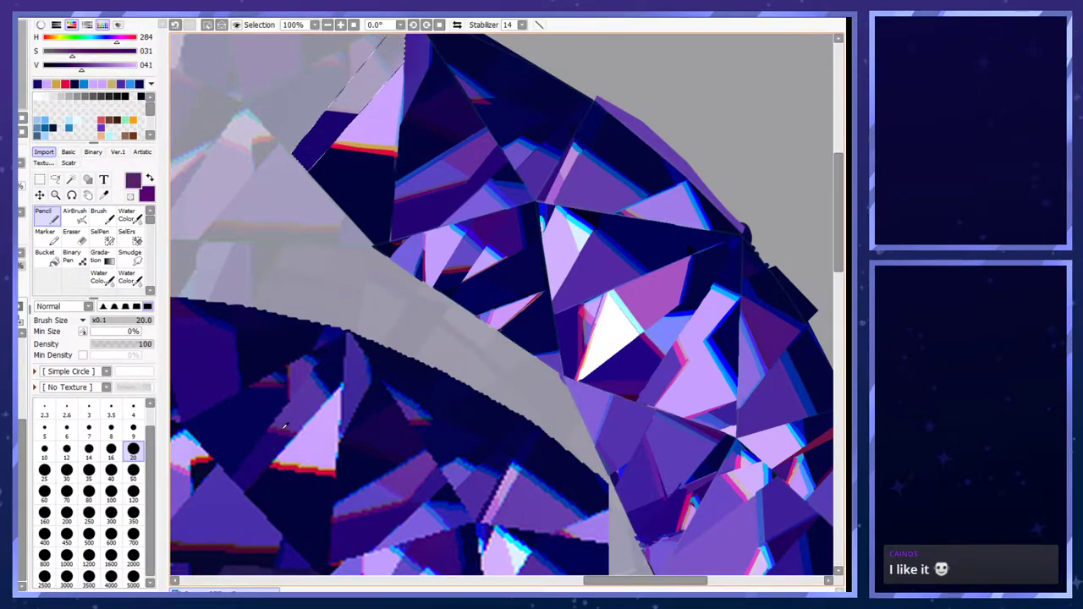
pyautogui.click(132, 427)
pyautogui.press('x')
pyautogui.moveTo(326, 110)
pyautogui.mouseDown()
pyautogui.moveTo(384, 123)
pyautogui.moveTo(330, 122)
pyautogui.moveTo(380, 120)
pyautogui.moveTo(317, 110)
pyautogui.mouseUp()
pyautogui.hotkey('ctrl', 'z')
pyautogui.hotkey('ctrl', 'y')
pyautogui.hotkey('ctrl', 'z')
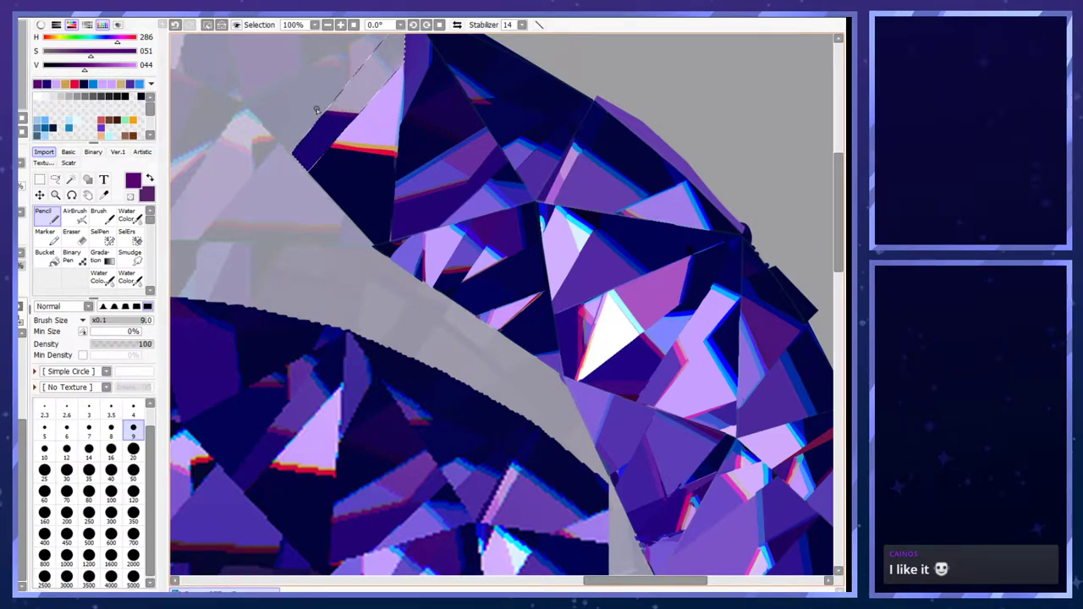
# - Sample muted purple from the reference crop and try a fine line above the dark purple edge with the Pencil at size 4
pyautogui.rightClick(280, 428)
pyautogui.click(133, 411)
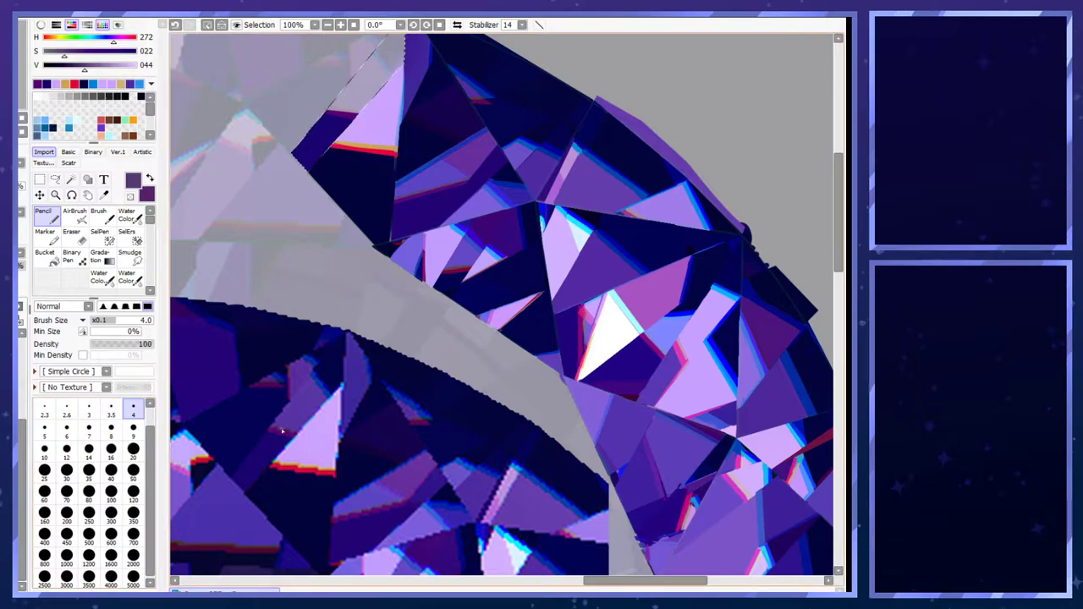
pyautogui.rightClick(283, 430)
pyautogui.moveTo(328, 109); pyautogui.dragTo(364, 113)
pyautogui.hotkey('ctrl', 'z')
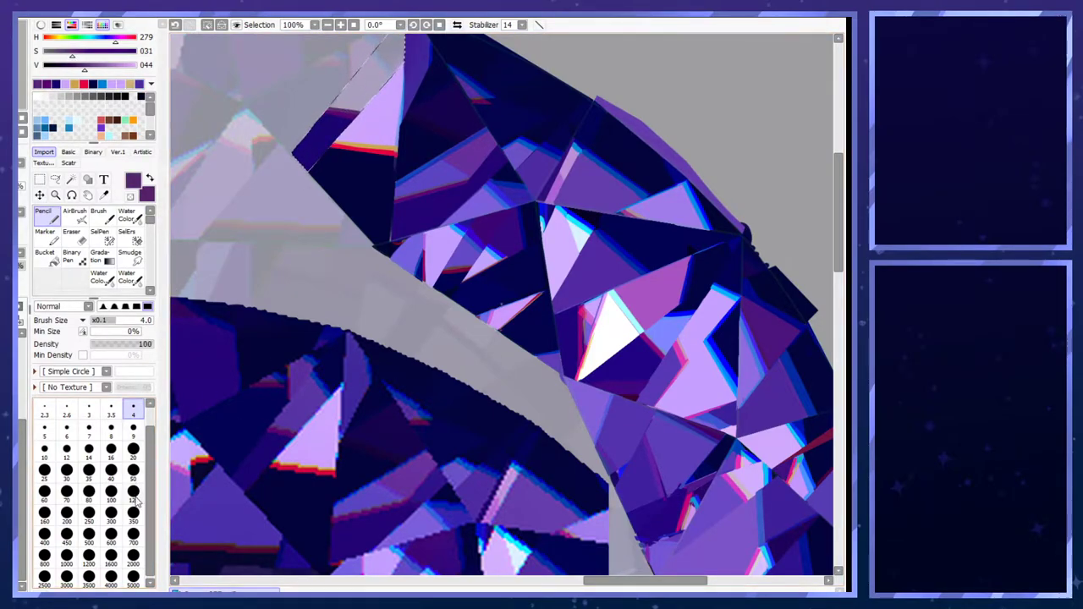
# - Undo the trial strokes and redraw the muted purple line across the selected strip with the Pencil at size 9
pyautogui.press(']')
pyautogui.press(']')
pyautogui.press(']')
pyautogui.press(']')
pyautogui.press(']')
pyautogui.hotkey('ctrl', 'z')
pyautogui.moveTo(327, 108)
pyautogui.mouseDown()
pyautogui.moveTo(364, 114)
pyautogui.moveTo(327, 109)
pyautogui.mouseUp()
pyautogui.hotkey('ctrl', 'z')
pyautogui.hotkey('ctrl', 'z')
pyautogui.hotkey('ctrl', 'z')
pyautogui.hotkey('ctrl', 'z')
pyautogui.hotkey('ctrl', 'z')
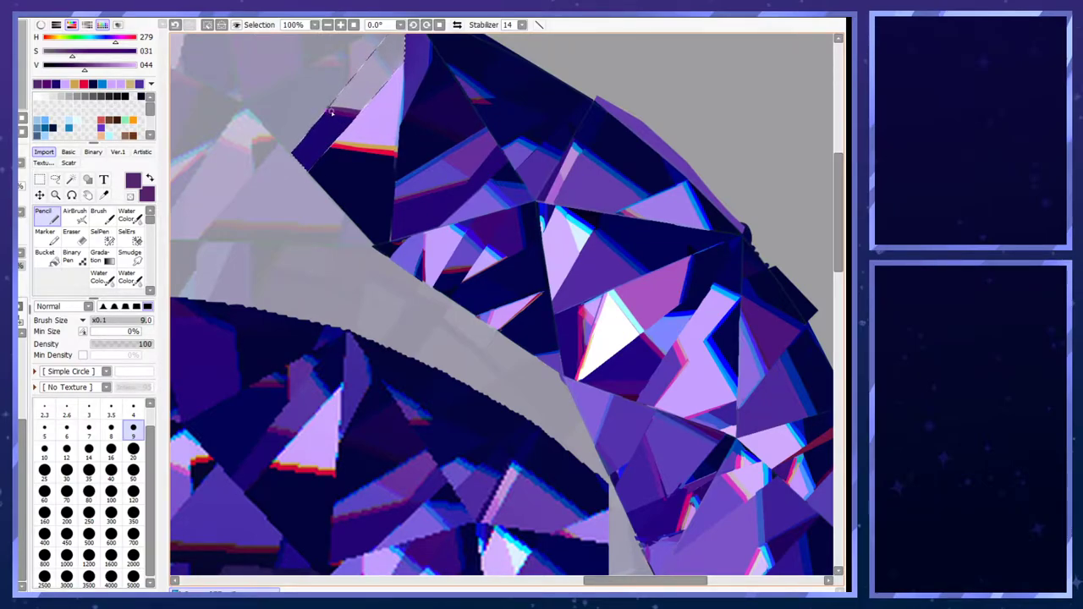
pyautogui.hotkey('ctrl', 'z')
pyautogui.moveTo(328, 109); pyautogui.dragTo(362, 114)
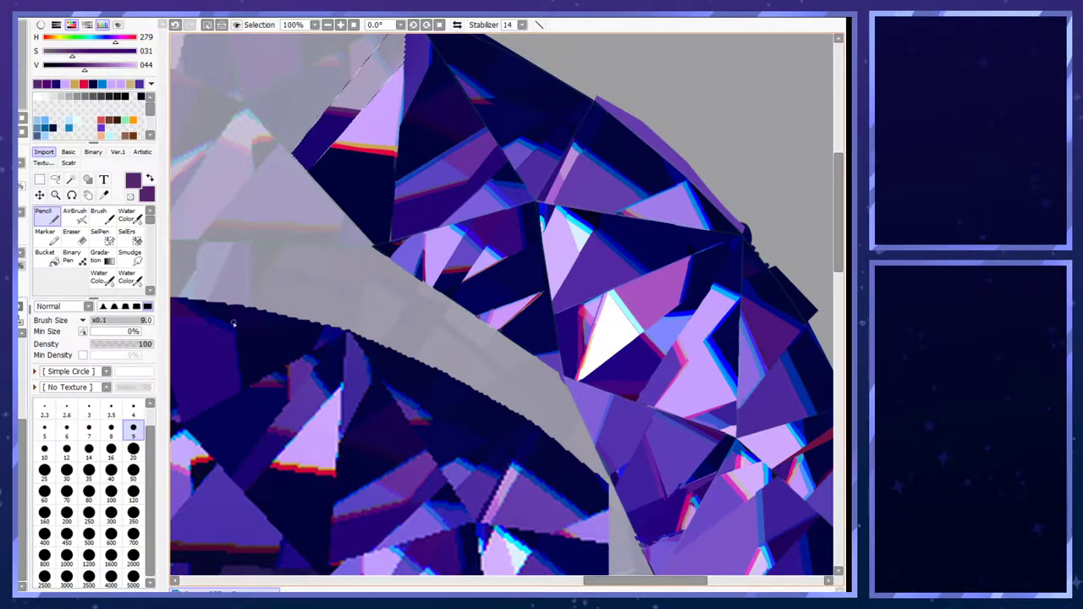
# - Sample a stronger dark purple from the reference crop and try another stroke along the same edge line
pyautogui.keyDown('alt'); pyautogui.click(286, 428); pyautogui.keyUp('alt')
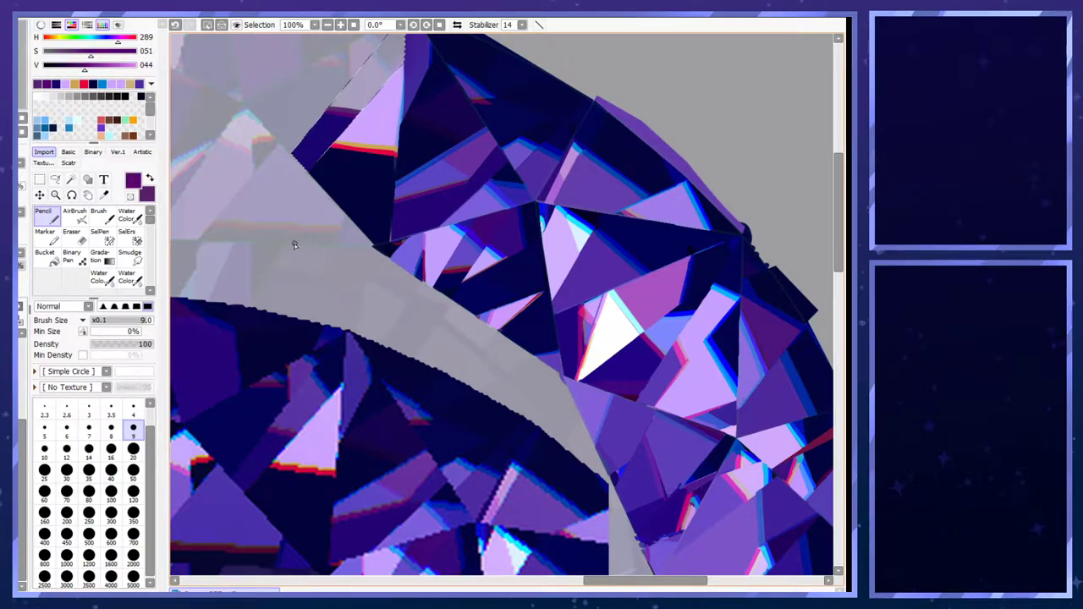
pyautogui.moveTo(328, 109)
pyautogui.mouseDown()
pyautogui.moveTo(385, 125)
pyautogui.moveTo(317, 110)
pyautogui.moveTo(361, 121)
pyautogui.moveTo(330, 126)
pyautogui.moveTo(333, 114)
pyautogui.moveTo(361, 115)
pyautogui.mouseUp()
pyautogui.hotkey('ctrl', 'z')
# - Sample violet from the reference crop and fill the strip above the purple edge with the Pencil at size 20
pyautogui.keyDown('alt'); pyautogui.click(318, 137); pyautogui.keyUp('alt')
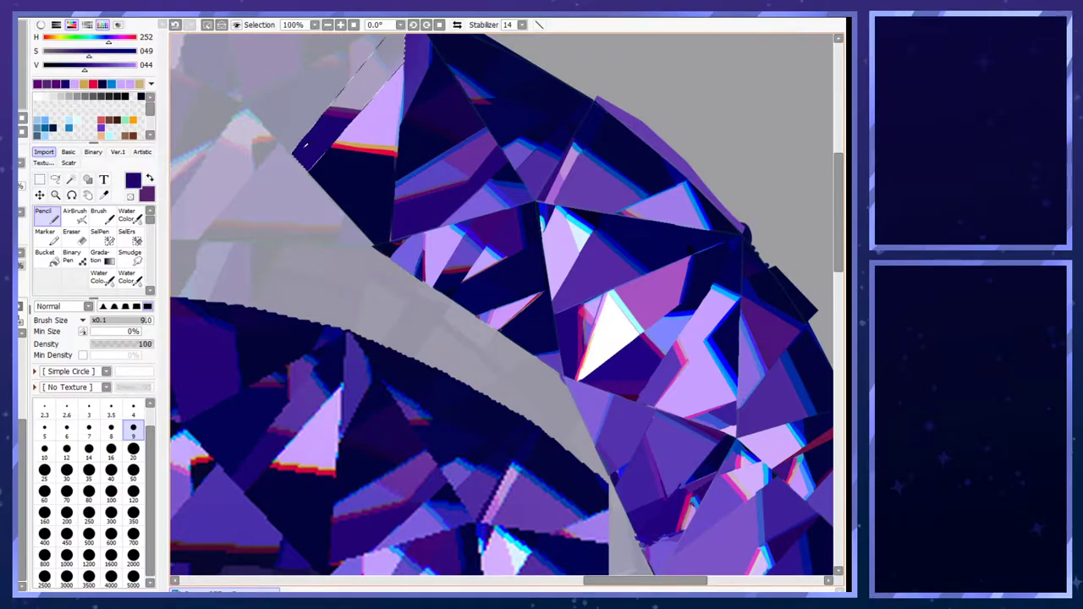
pyautogui.keyDown('alt'); pyautogui.click(296, 423); pyautogui.keyUp('alt')
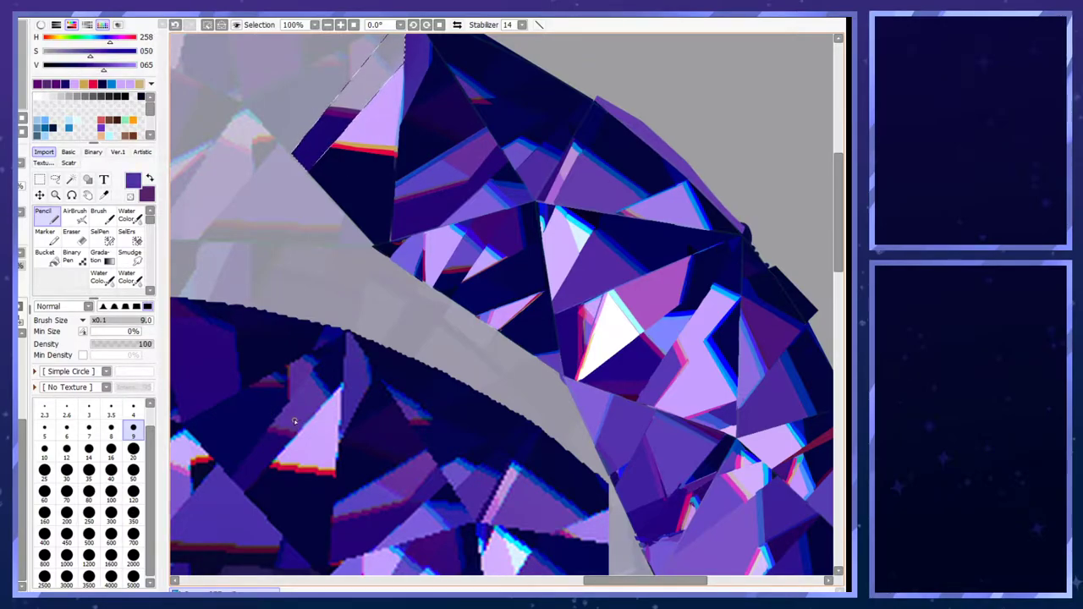
pyautogui.click(133, 451)
pyautogui.moveTo(328, 101)
pyautogui.mouseDown()
pyautogui.moveTo(401, 113)
pyautogui.moveTo(314, 98)
pyautogui.moveTo(399, 107)
pyautogui.moveTo(321, 88)
pyautogui.moveTo(345, 102)
pyautogui.moveTo(377, 101)
pyautogui.moveTo(335, 85)
pyautogui.moveTo(334, 67)
pyautogui.moveTo(346, 88)
pyautogui.moveTo(366, 73)
pyautogui.moveTo(365, 84)
pyautogui.moveTo(347, 77)
pyautogui.moveTo(387, 101)
pyautogui.moveTo(366, 69)
pyautogui.mouseUp()
pyautogui.hotkey('ctrl', 'z')
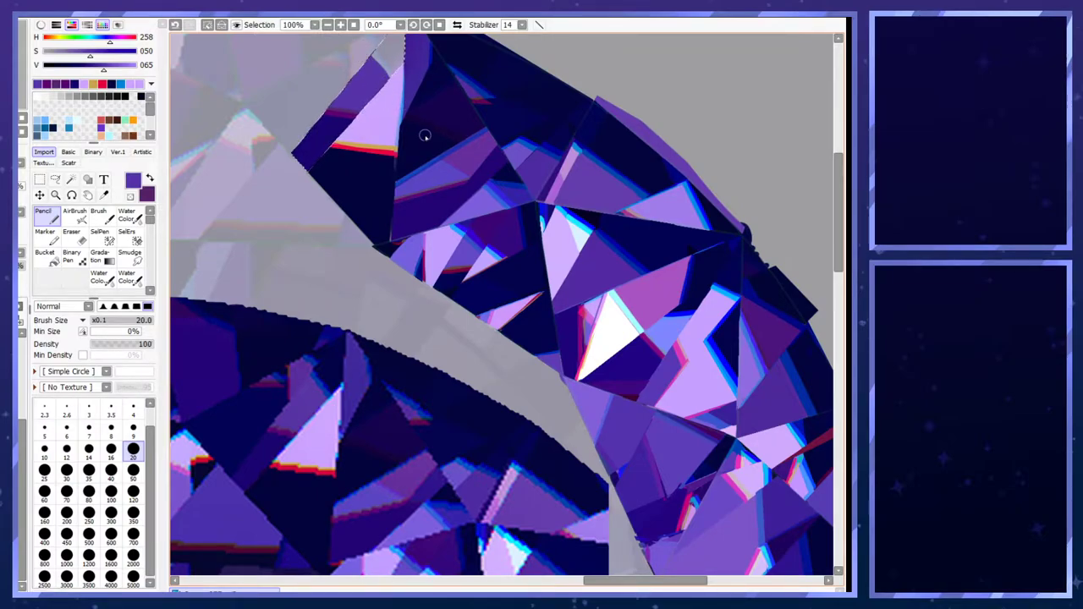
# - Sample blue from the reference crop and paint the blue edge line across the selected strip with the Pencil at size 9
pyautogui.rightClick(321, 386)
pyautogui.click(111, 452)
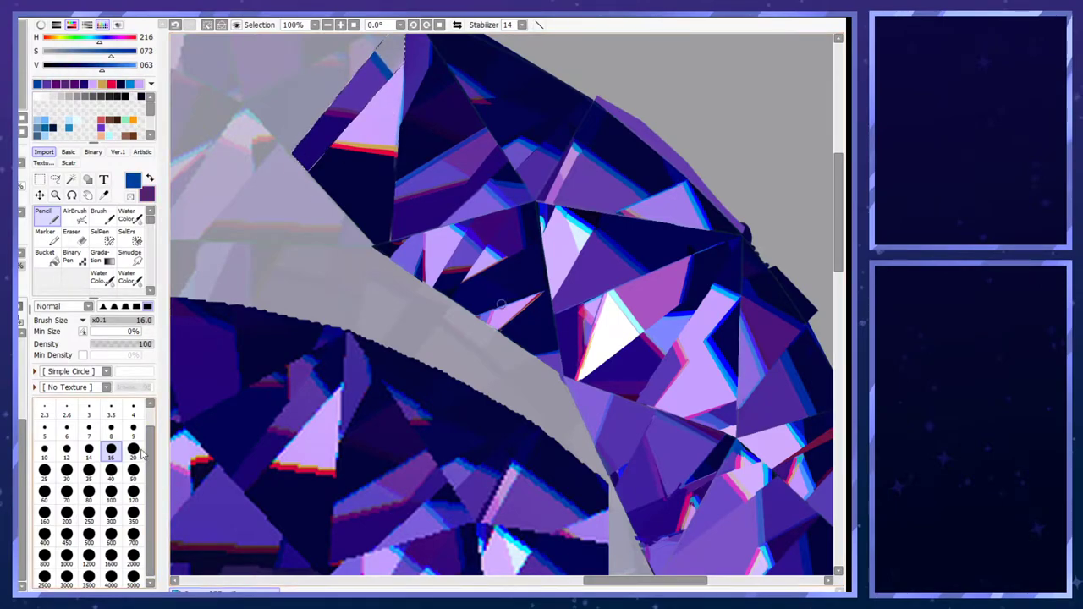
pyautogui.click(132, 428)
pyautogui.rightClick(318, 385)
pyautogui.rightClick(319, 383)
pyautogui.moveTo(372, 52); pyautogui.dragTo(410, 110)
pyautogui.hotkey('ctrl', 'z')
pyautogui.hotkey('ctrl', 'z')
pyautogui.rightClick(394, 77)
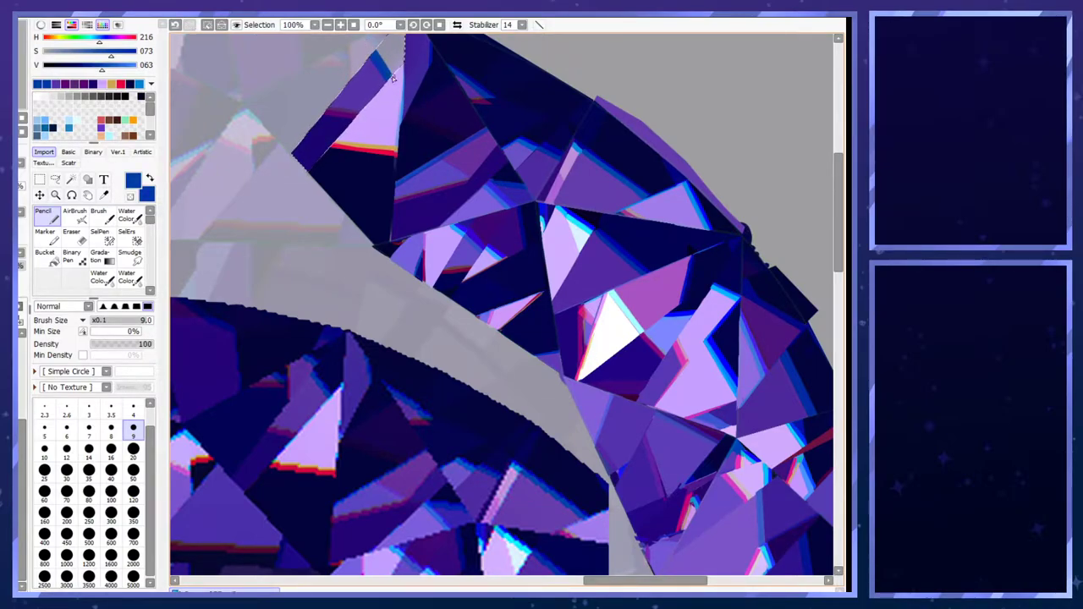
# - Sample a deeper blue from the neighbouring facet edges for refining the strip's blue edge line
pyautogui.scroll(-4, 414, 398)
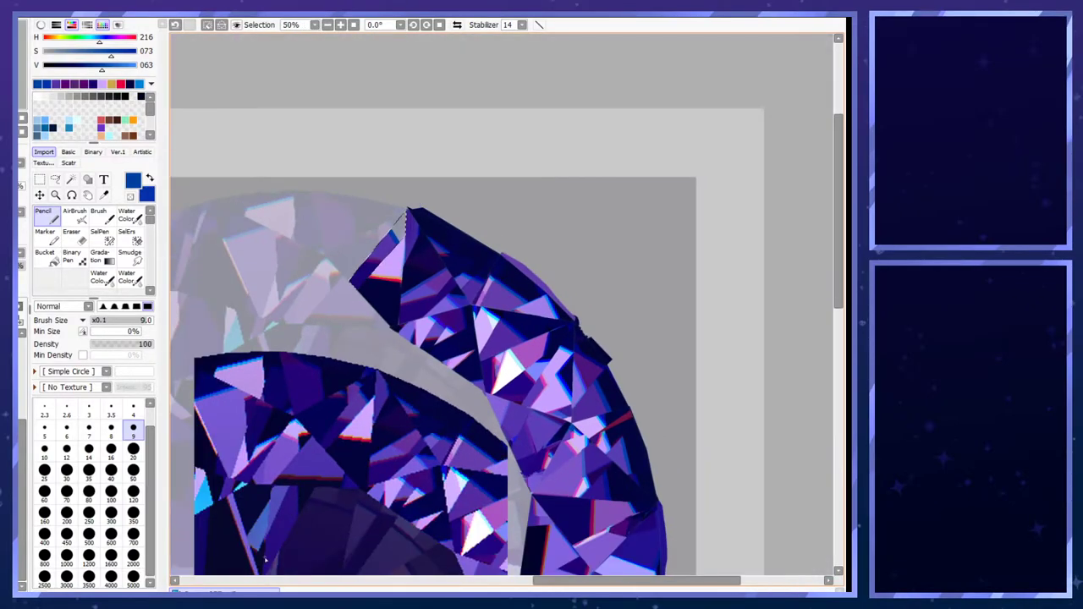
pyautogui.scroll(5, 359, 338)
pyautogui.scroll(-1, 389, 246)
pyautogui.scroll(1, 433, 157)
pyautogui.scroll(3, 408, 199)
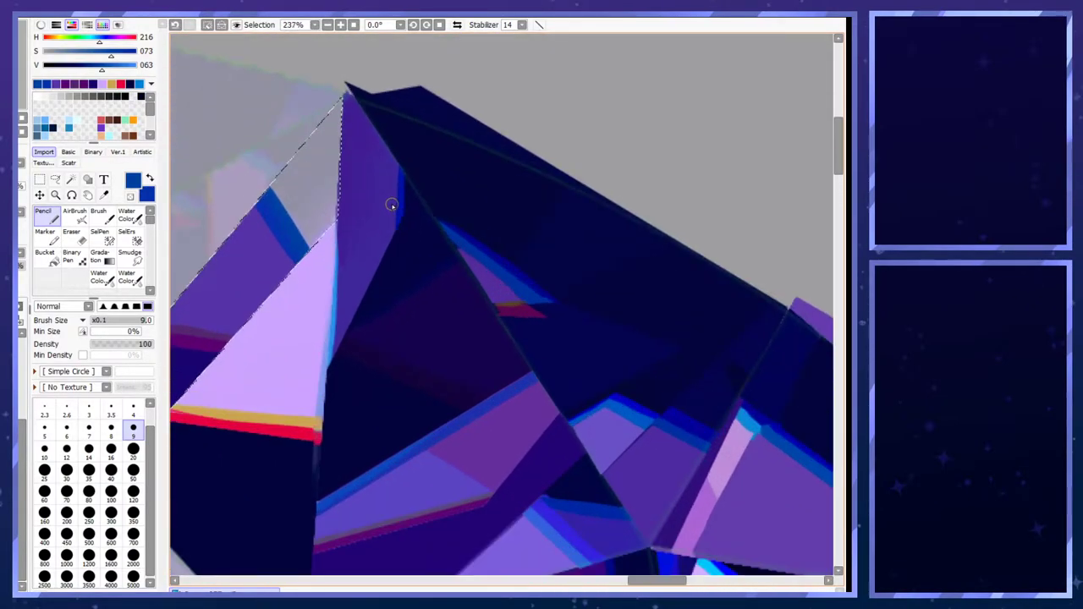
pyautogui.rightClick(259, 177)
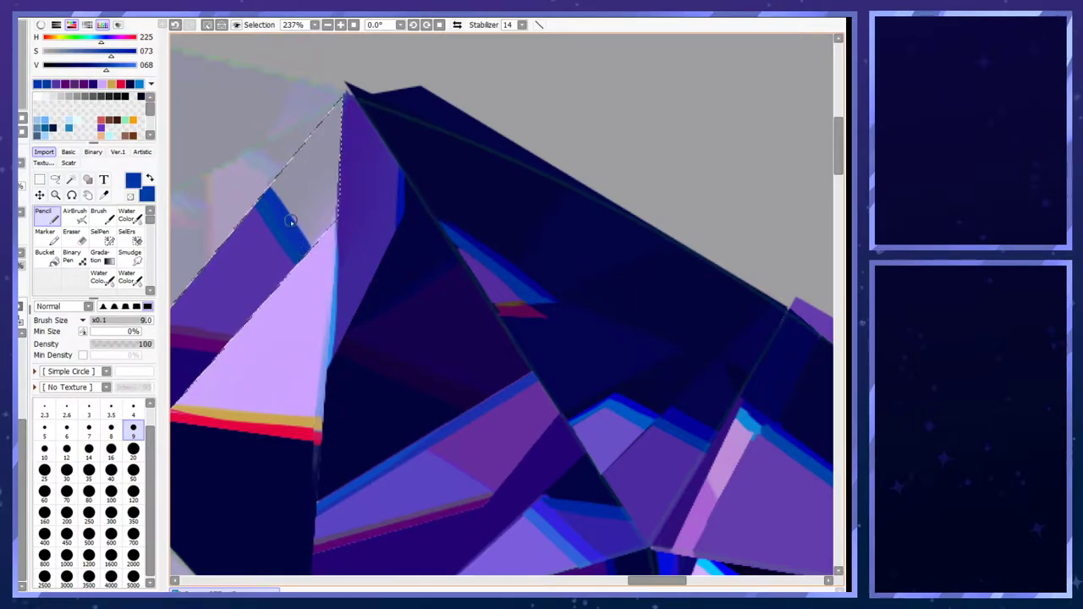
pyautogui.scroll(-4, 285, 191)
pyautogui.scroll(2, 313, 226)
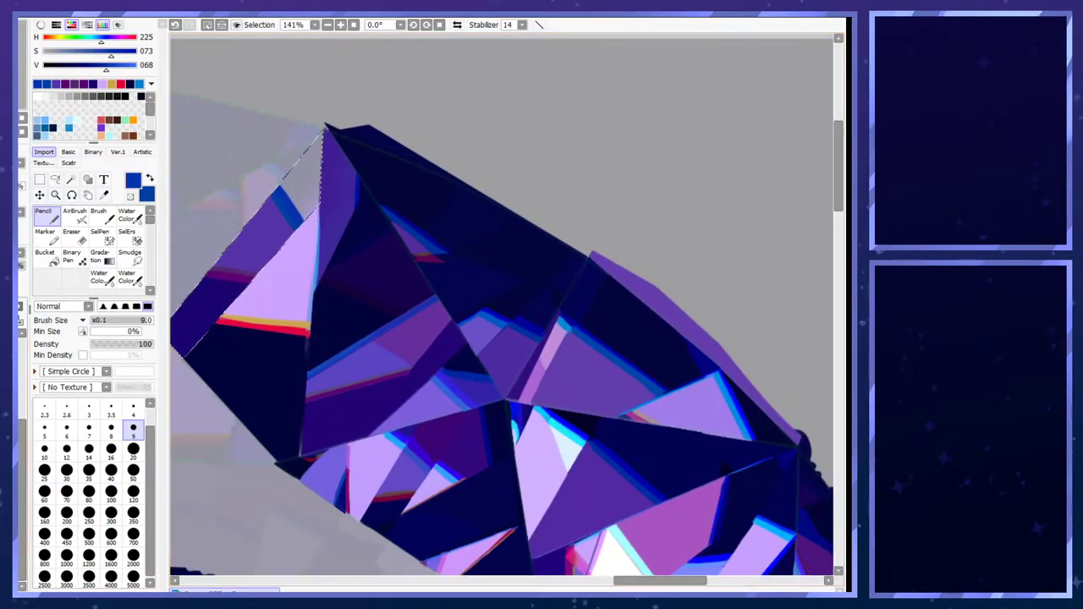
# - Hide and show the painted facet layers to compare the selected strip with the faded reference
pyautogui.click(21, 325)
pyautogui.click(20, 326)
pyautogui.click(20, 326)
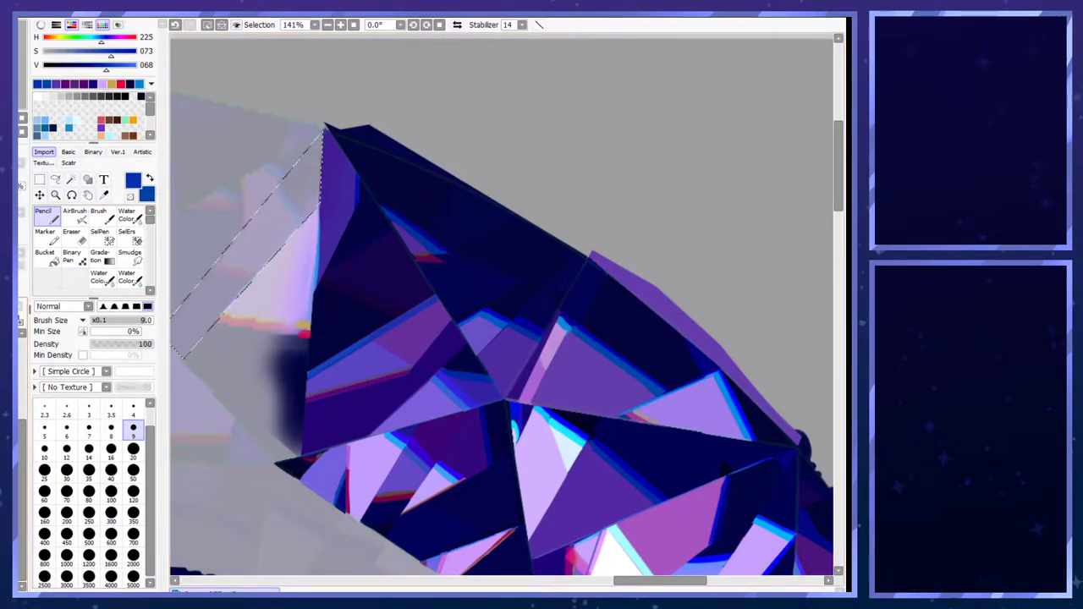
pyautogui.click(20, 325)
# - Sample violet from the strip and try trimming its blue edge with the Pencil at size 20, comparing with the painted layers hidden
pyautogui.rightClick(268, 230)
pyautogui.click(133, 448)
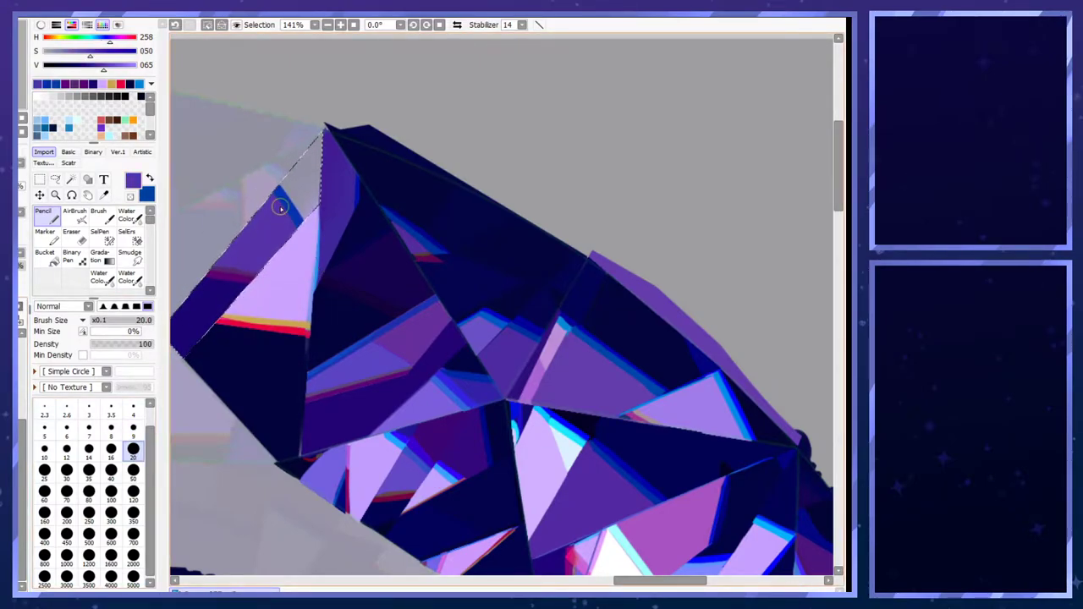
pyautogui.click(21, 325)
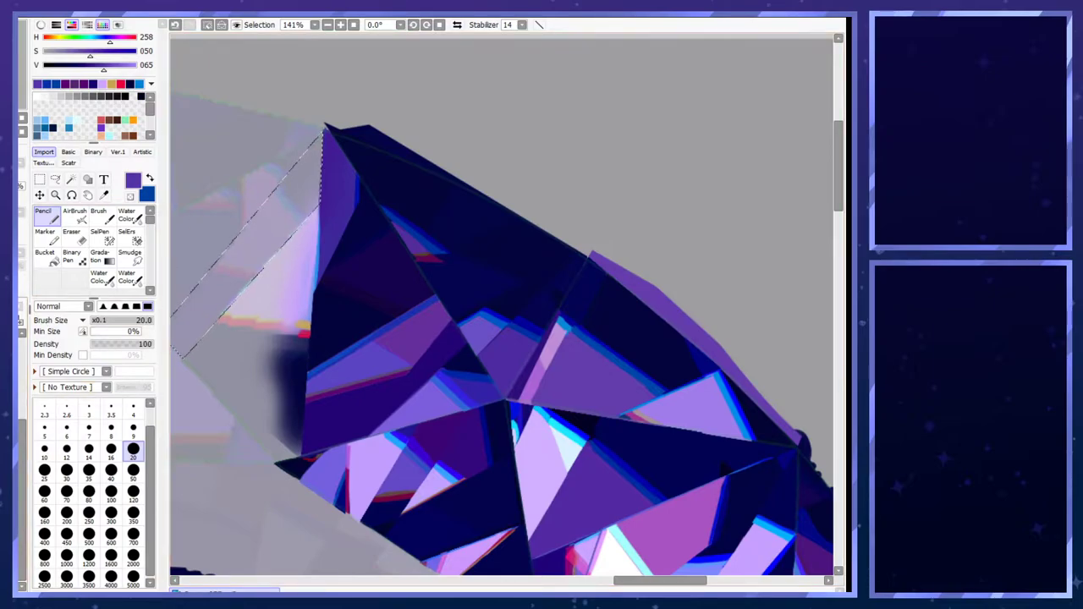
pyautogui.hotkey('ctrl', 'z')
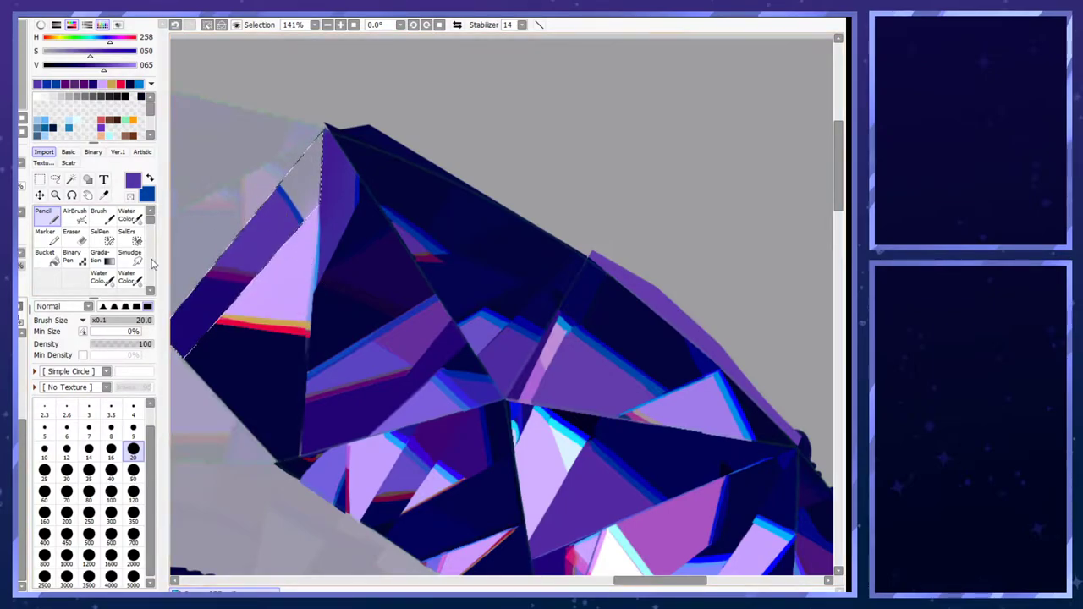
pyautogui.hotkey('ctrl', 'y')
pyautogui.hotkey('ctrl', 'z')
pyautogui.hotkey('ctrl', 'y')
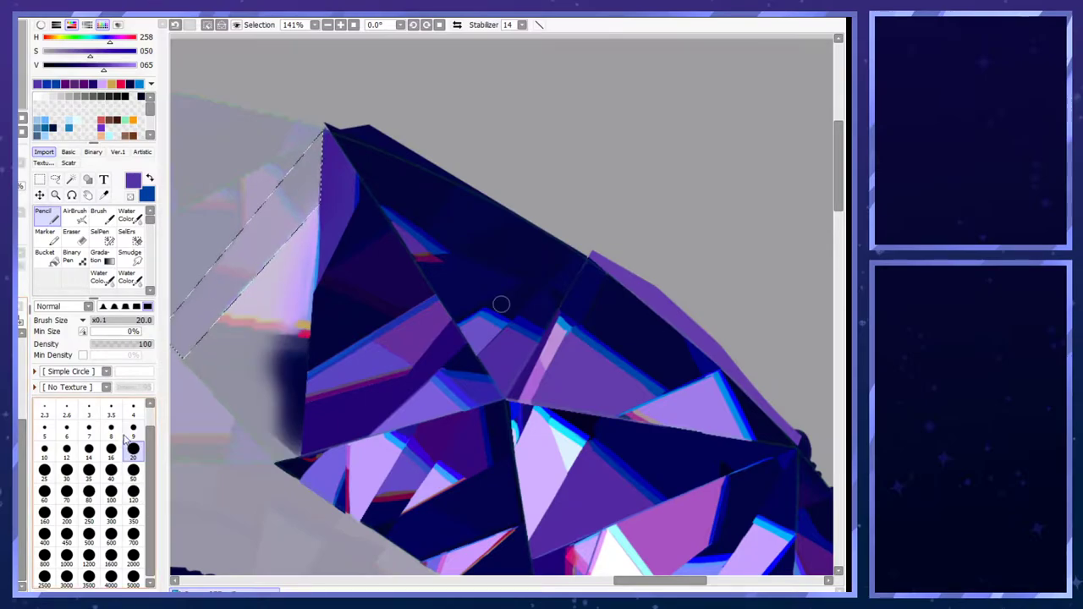
# - Undo the trial edge strokes and redraw the blue edge line across the selected strip with the Pencil at size 9
pyautogui.click(133, 428)
pyautogui.hotkey('ctrl', 'z')
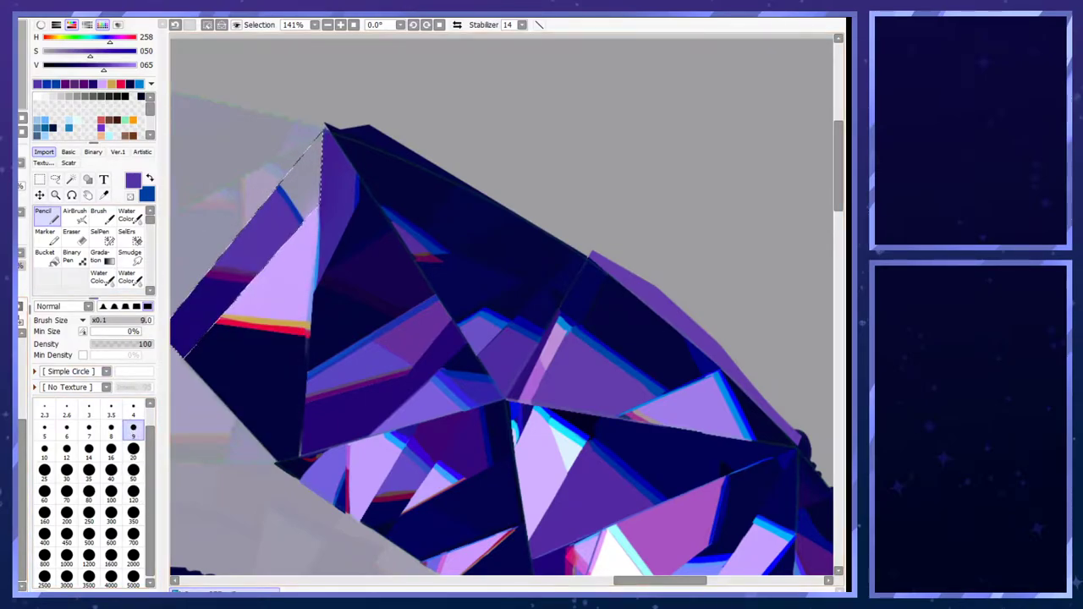
pyautogui.hotkey('ctrl', 'z')
pyautogui.hotkey('ctrl', 'z')
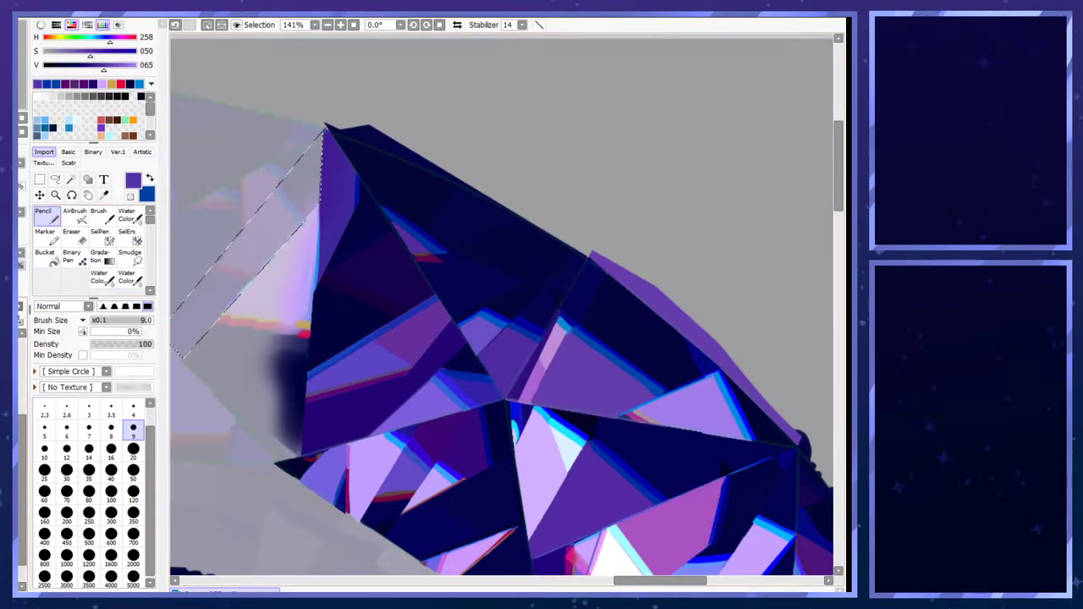
pyautogui.hotkey('ctrl', 'z')
pyautogui.press('x')
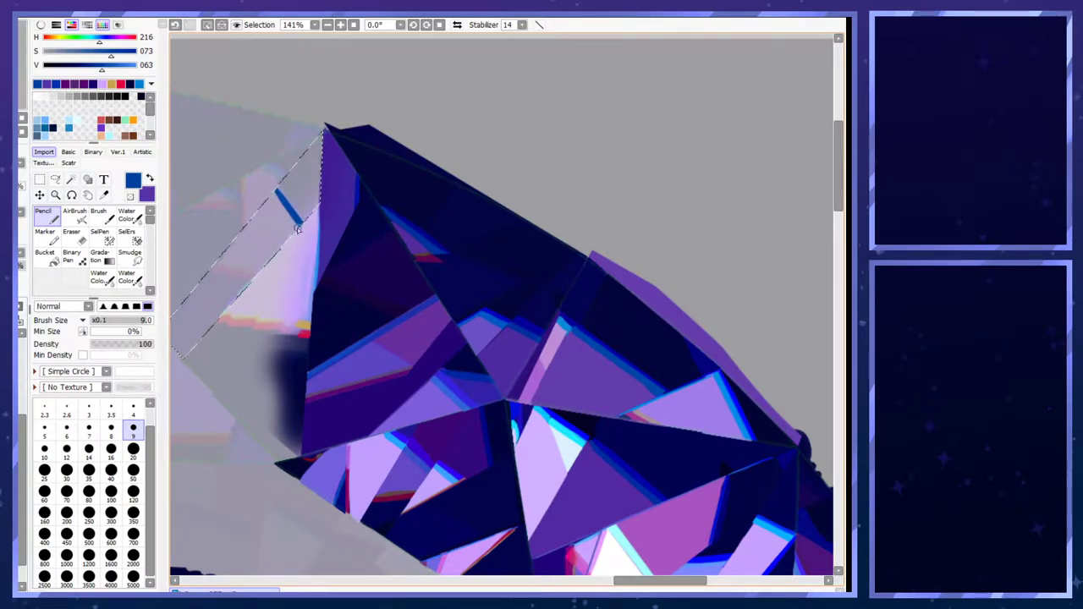
pyautogui.hotkey('ctrl', 'y')
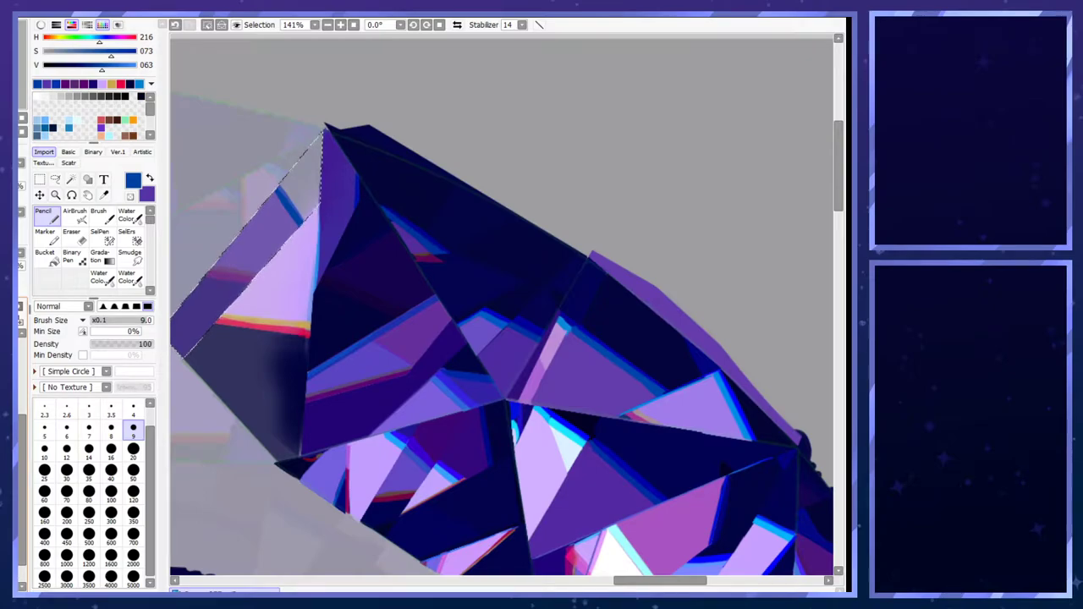
pyautogui.moveTo(277, 188); pyautogui.dragTo(300, 223)
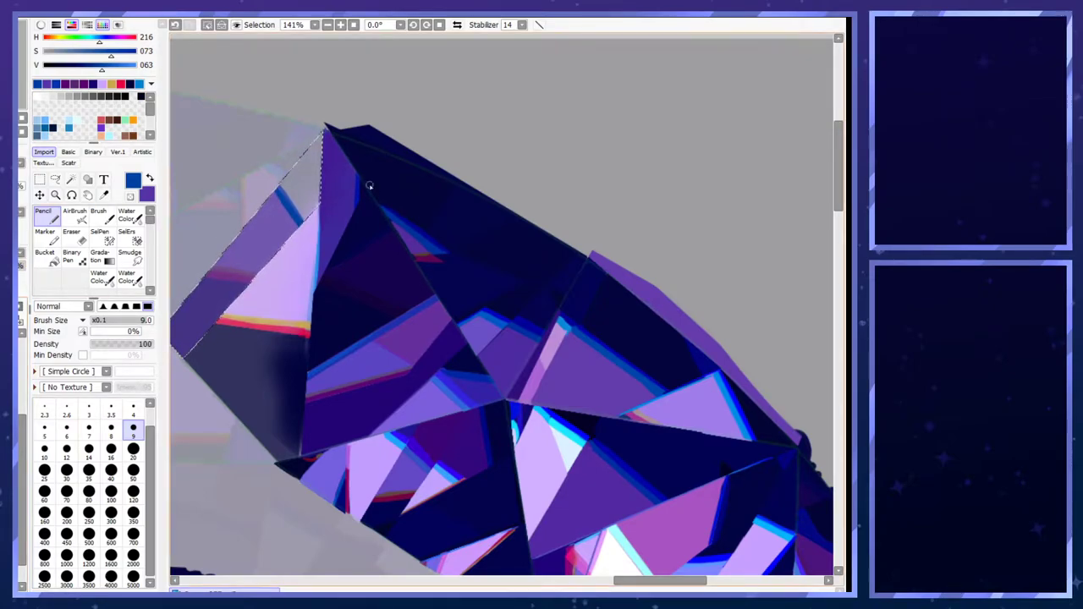
# - Sample slightly deeper blues from the reference crop and repaint the strip's blue edge line with them
pyautogui.scroll(-3, 398, 174)
pyautogui.scroll(3, 256, 501)
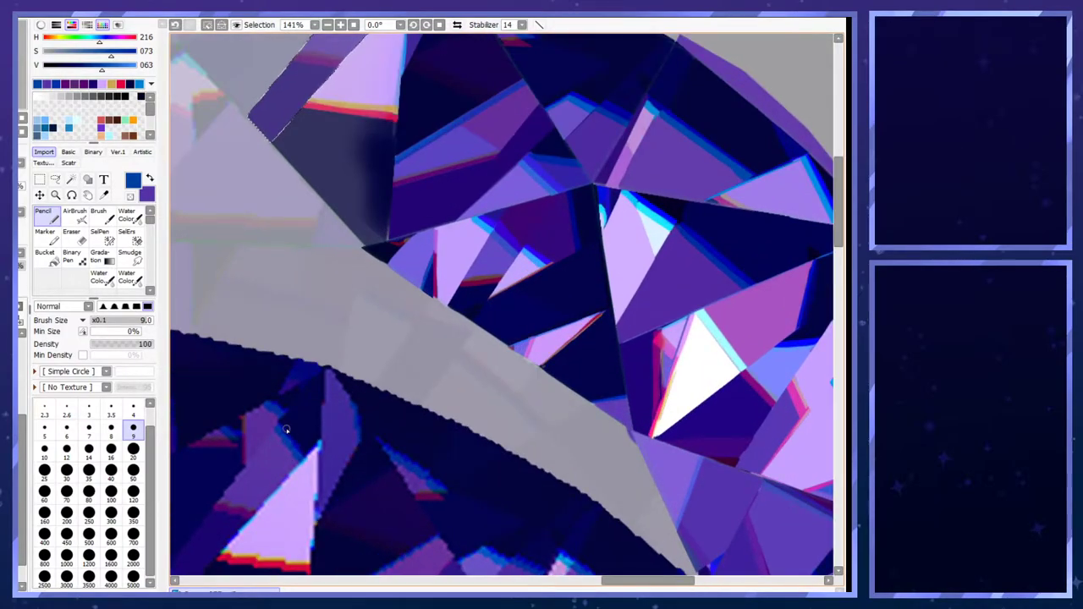
pyautogui.scroll(-1, 291, 432)
pyautogui.scroll(3, 290, 433)
pyautogui.scroll(-3, 351, 242)
pyautogui.scroll(4, 345, 209)
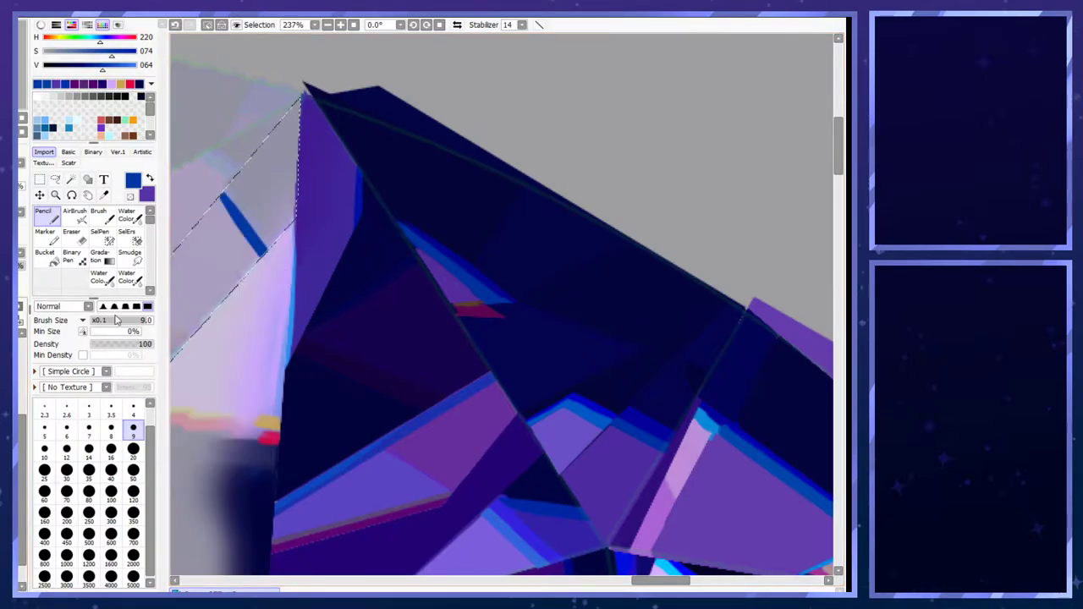
pyautogui.scroll(-4, 440, 372)
pyautogui.scroll(3, 440, 372)
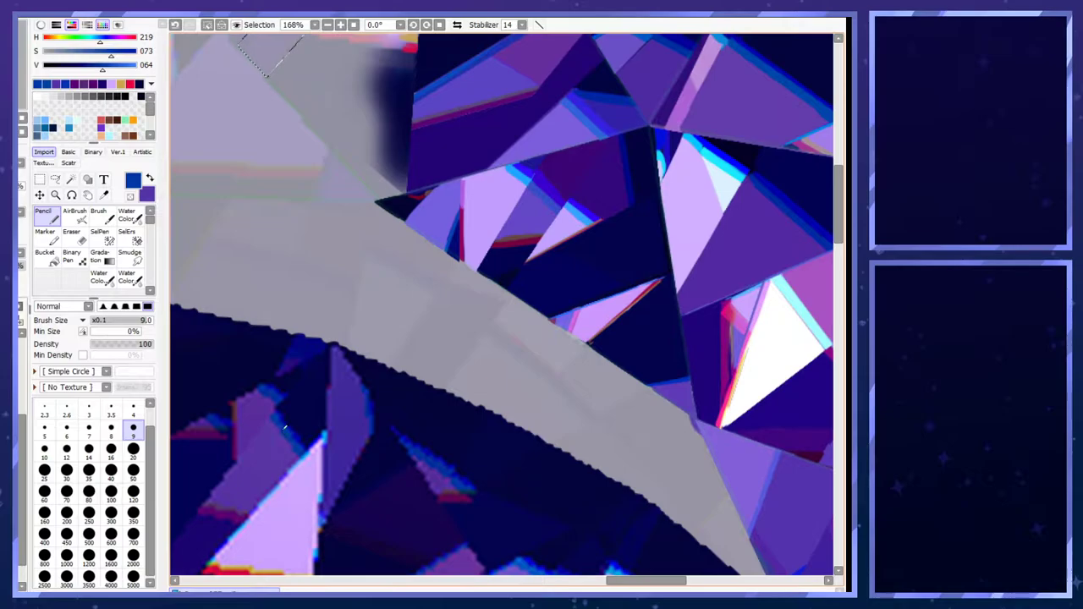
# - Sample dark blue from the reference crop, add a dark band beside the blue edge with the Pencil at size 20, and restore the facet layers' visibility
pyautogui.press('x')
pyautogui.rightClick(292, 434)
pyautogui.scroll(-5, 305, 445)
pyautogui.scroll(4, 346, 240)
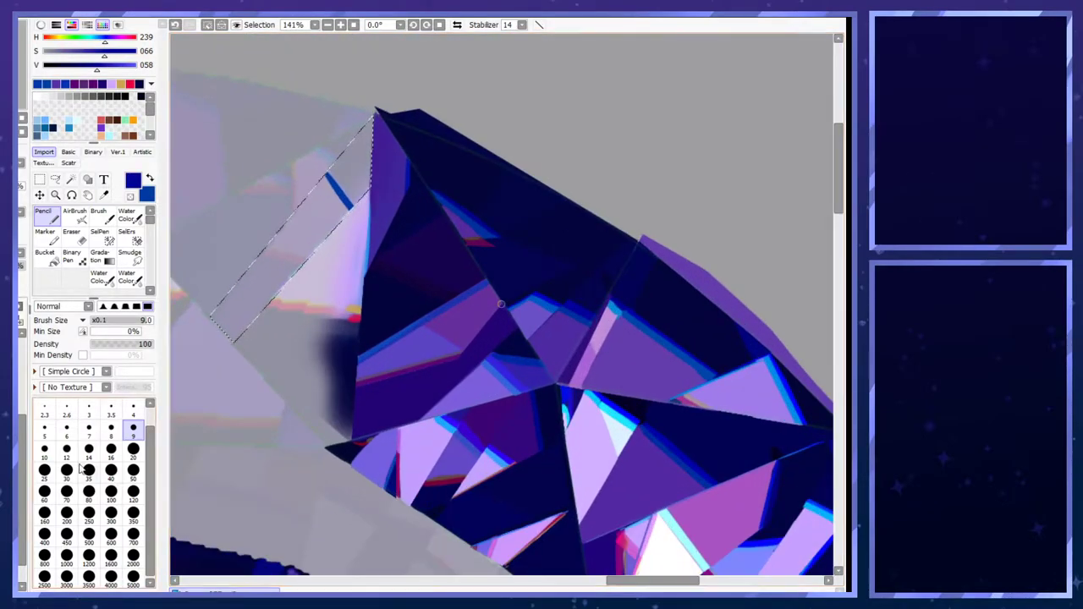
pyautogui.click(133, 473)
pyautogui.press('x')
pyautogui.moveTo(303, 290); pyautogui.dragTo(298, 287)
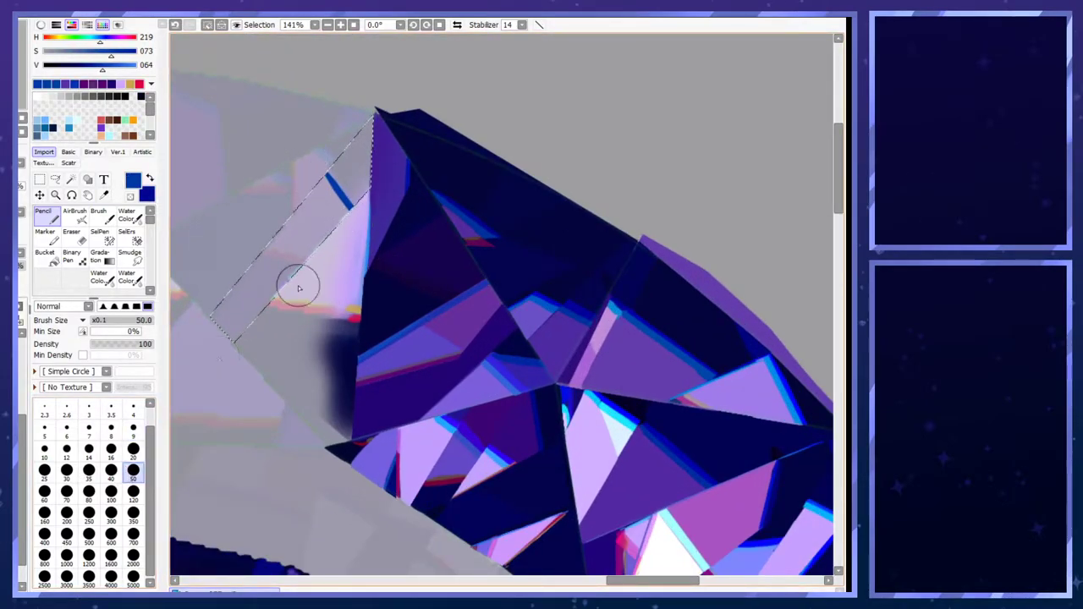
pyautogui.click(133, 451)
pyautogui.press('x')
pyautogui.hotkey('ctrl', 'z')
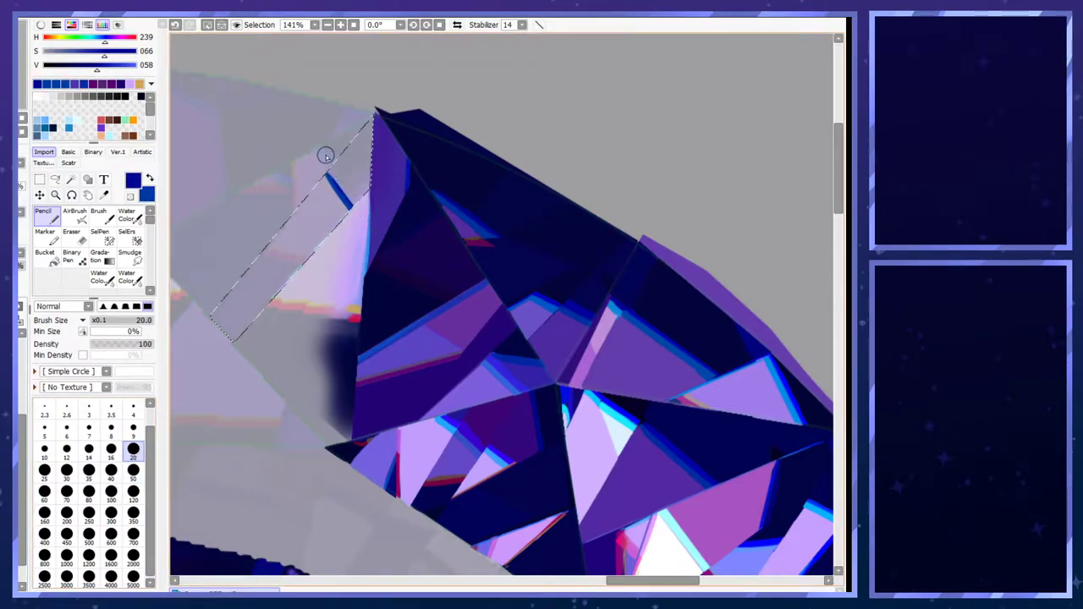
pyautogui.click(17, 360)
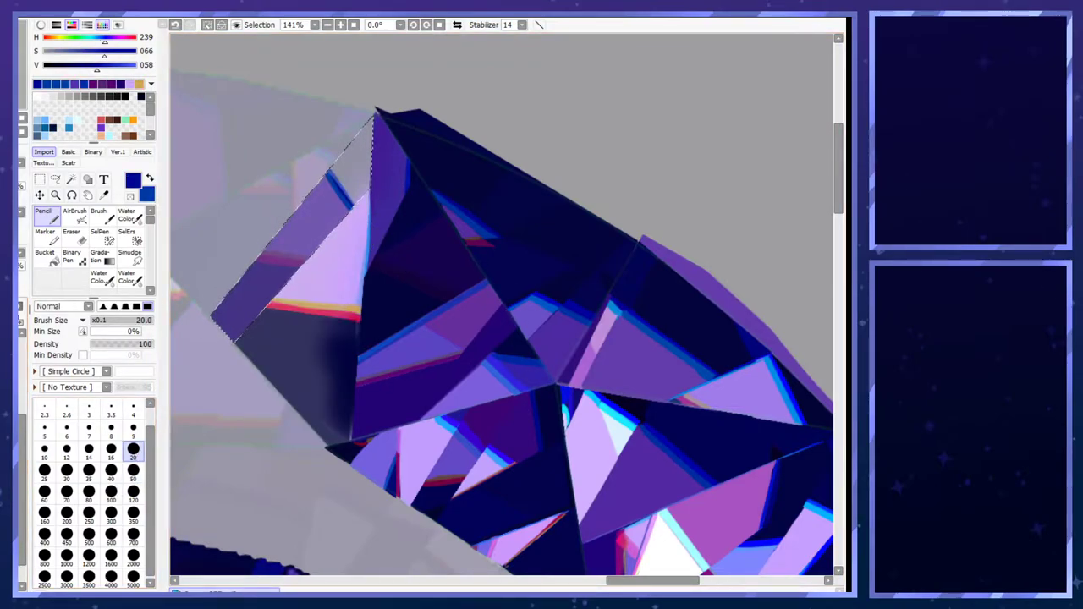
pyautogui.click(17, 351)
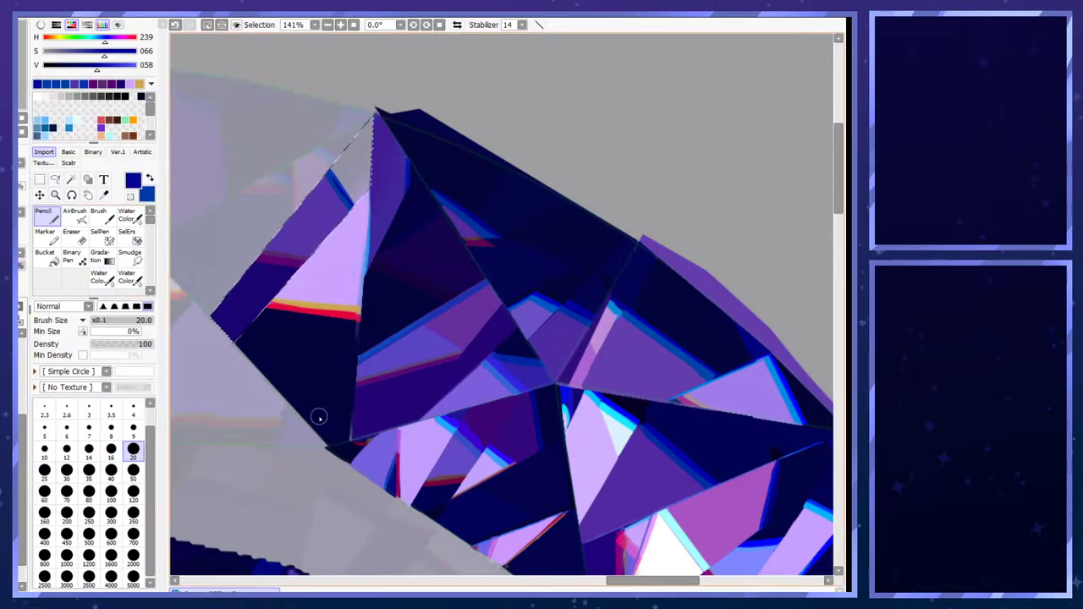
# - Sample dark navy and fill the empty corner above the blue edge with the Pencil at size 50
pyautogui.scroll(-4, 317, 415)
pyautogui.scroll(1, 299, 522)
pyautogui.scroll(1, 299, 520)
pyautogui.rightClick(418, 286)
pyautogui.scroll(2, 419, 286)
pyautogui.press(']')
pyautogui.press(']')
pyautogui.press(']')
pyautogui.press(']')
pyautogui.press(']')
pyautogui.moveTo(324, 137)
pyautogui.mouseDown()
pyautogui.moveTo(334, 182)
pyautogui.moveTo(320, 161)
pyautogui.moveTo(344, 197)
pyautogui.moveTo(313, 146)
pyautogui.moveTo(345, 121)
pyautogui.mouseUp()
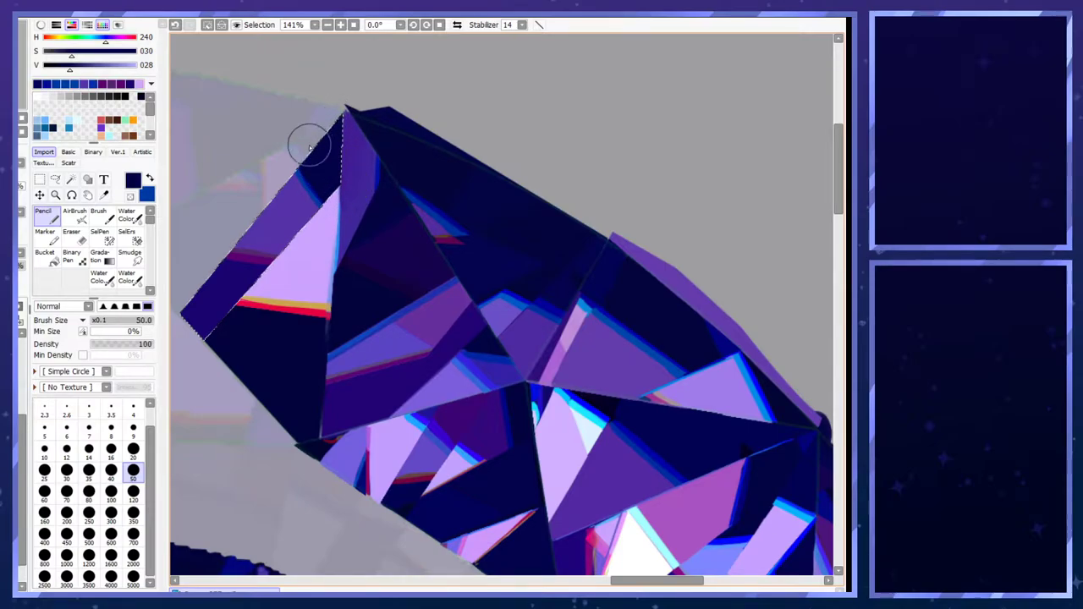
# - Undo the corner fill and repaint the corner in dark navy with the Pencil at size 20, leaving the blue edge bands uncovered
pyautogui.press('[')
pyautogui.press('[')
pyautogui.press('[')
pyautogui.press('[')
pyautogui.press('[')
pyautogui.hotkey('ctrl', 'z')
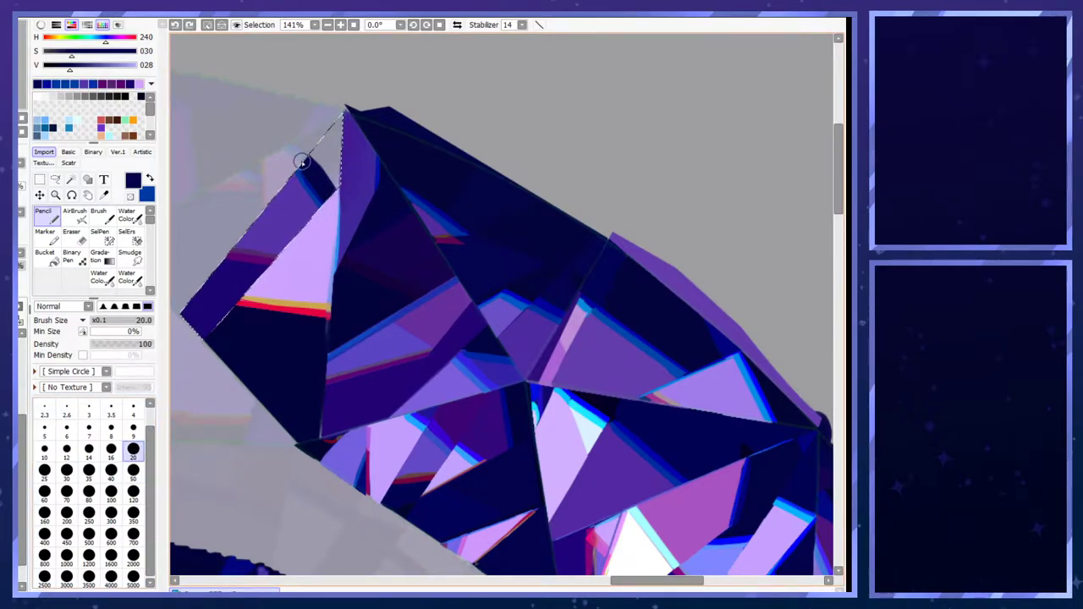
pyautogui.moveTo(329, 161)
pyautogui.mouseDown()
pyautogui.moveTo(332, 188)
pyautogui.moveTo(338, 181)
pyautogui.mouseUp()
pyautogui.scroll(-2, 366, 73)
pyautogui.scroll(-1, 326, 235)
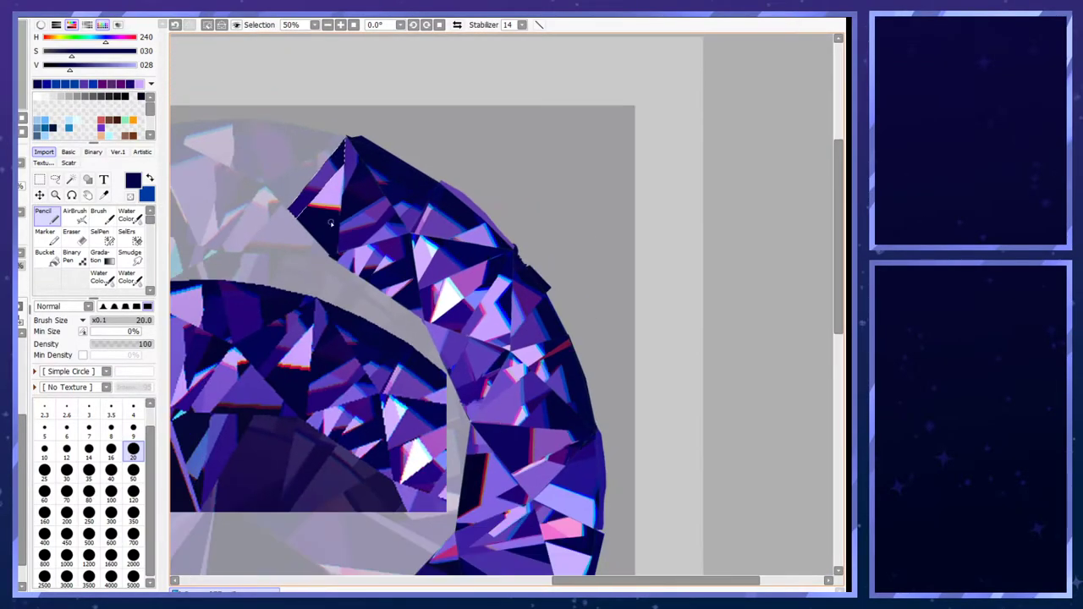
# - Retouch the seam between the navy corner and the violet facet in dark navy, using the Pencil with 51% minimum size at size 4
pyautogui.scroll(3, 377, 129)
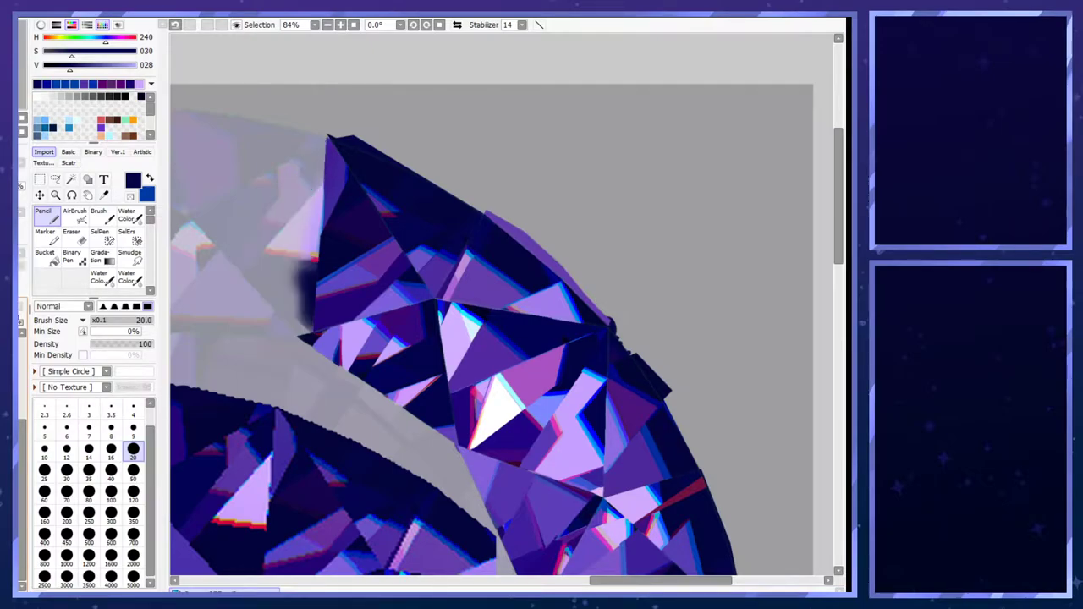
pyautogui.scroll(4, 313, 153)
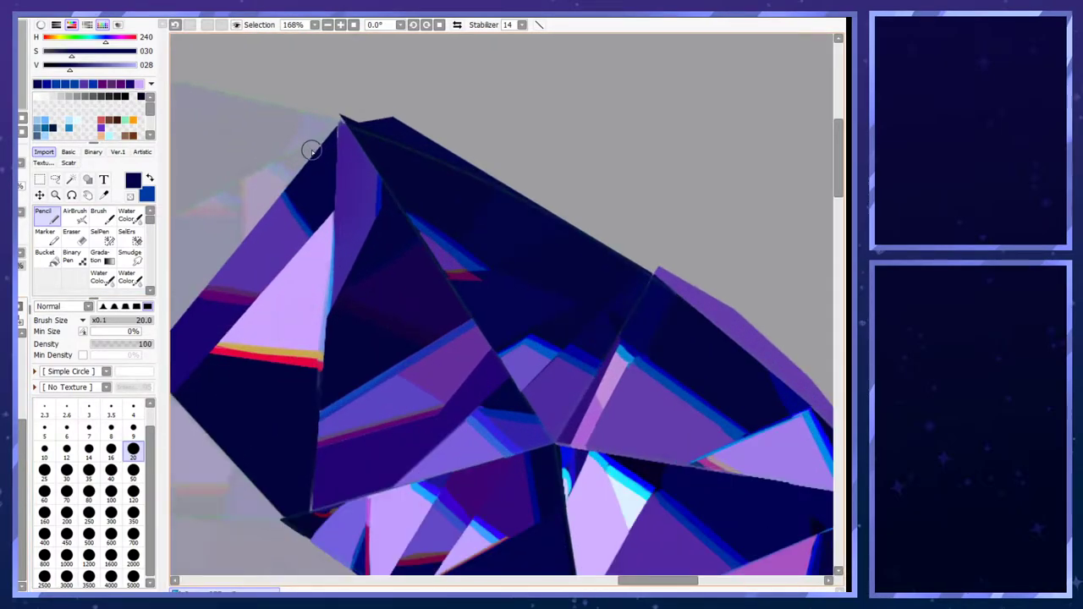
pyautogui.click(131, 429)
pyautogui.press('[')
pyautogui.press('[')
pyautogui.press('[')
pyautogui.press('[')
pyautogui.press('[')
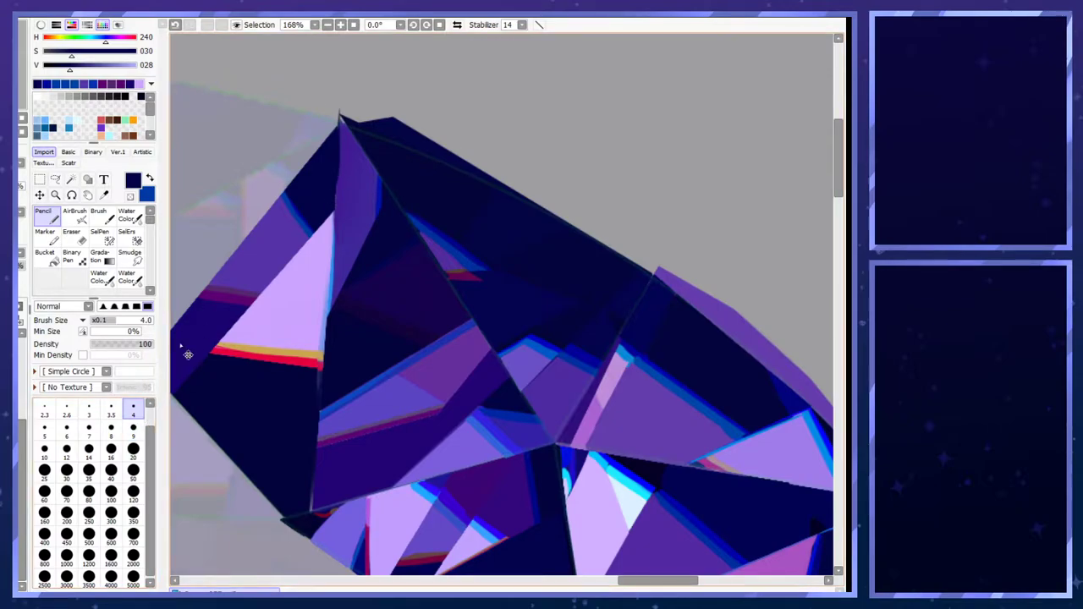
pyautogui.moveTo(150, 220); pyautogui.dragTo(150, 230)
pyautogui.click(54, 224)
pyautogui.moveTo(333, 214); pyautogui.dragTo(342, 115)
pyautogui.click(133, 428)
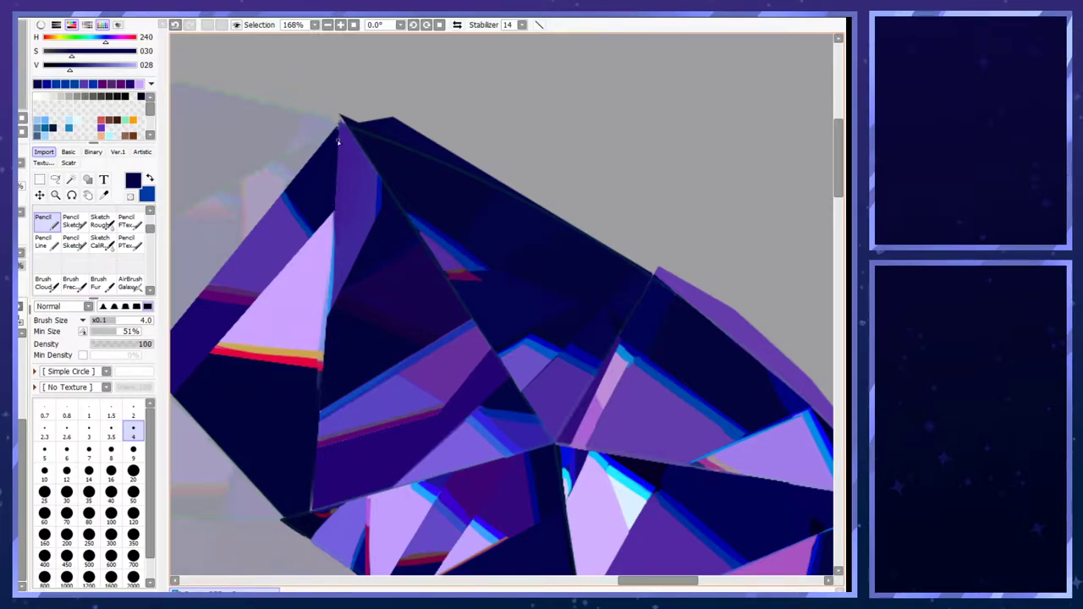
pyautogui.press('-')
# - Sample lilac and violet from the adjoining facets and clean up the lilac facet's tip and the violet facet's edge at size 4
pyautogui.keyDown('alt'); pyautogui.click(312, 278); pyautogui.keyUp('alt')
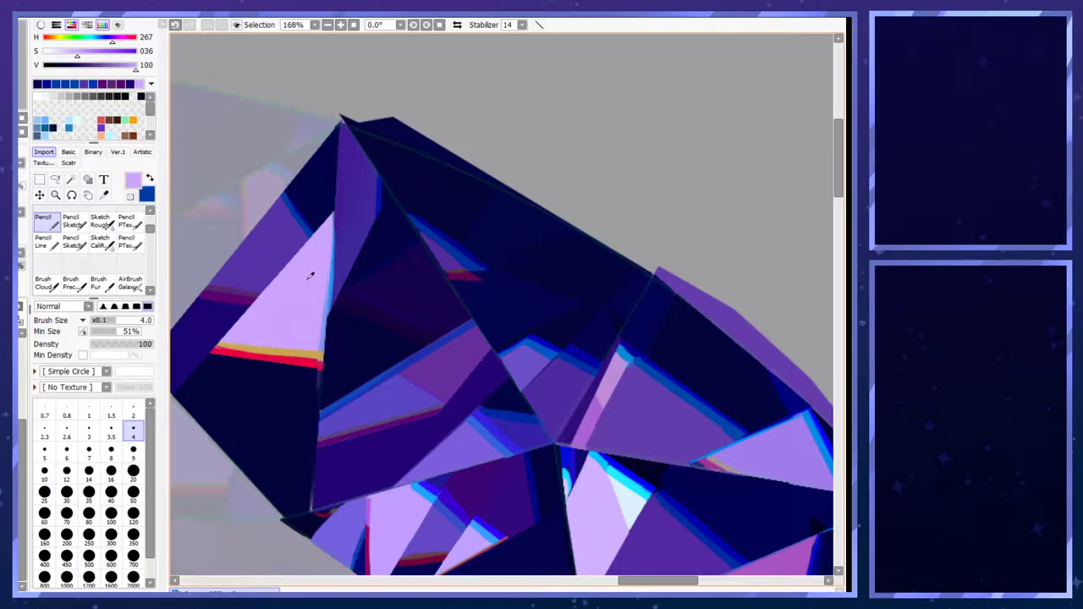
pyautogui.moveTo(332, 214); pyautogui.dragTo(330, 244)
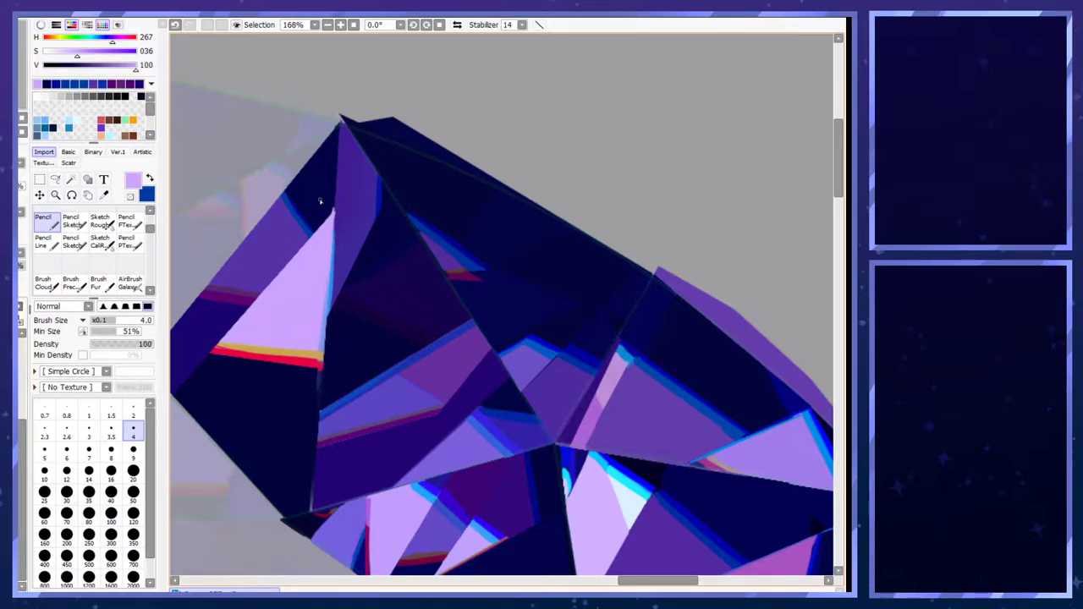
pyautogui.keyDown('alt'); pyautogui.click(321, 216); pyautogui.keyUp('alt')
pyautogui.keyDown('alt'); pyautogui.click(348, 230); pyautogui.keyUp('alt')
pyautogui.moveTo(338, 212); pyautogui.dragTo(346, 176)
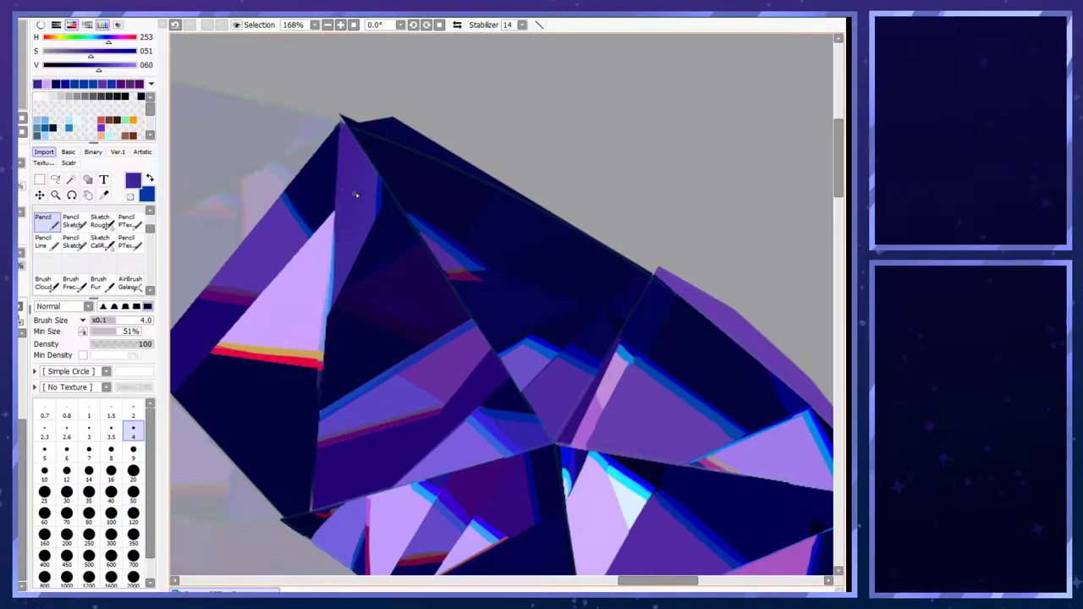
pyautogui.scroll(-5, 369, 186)
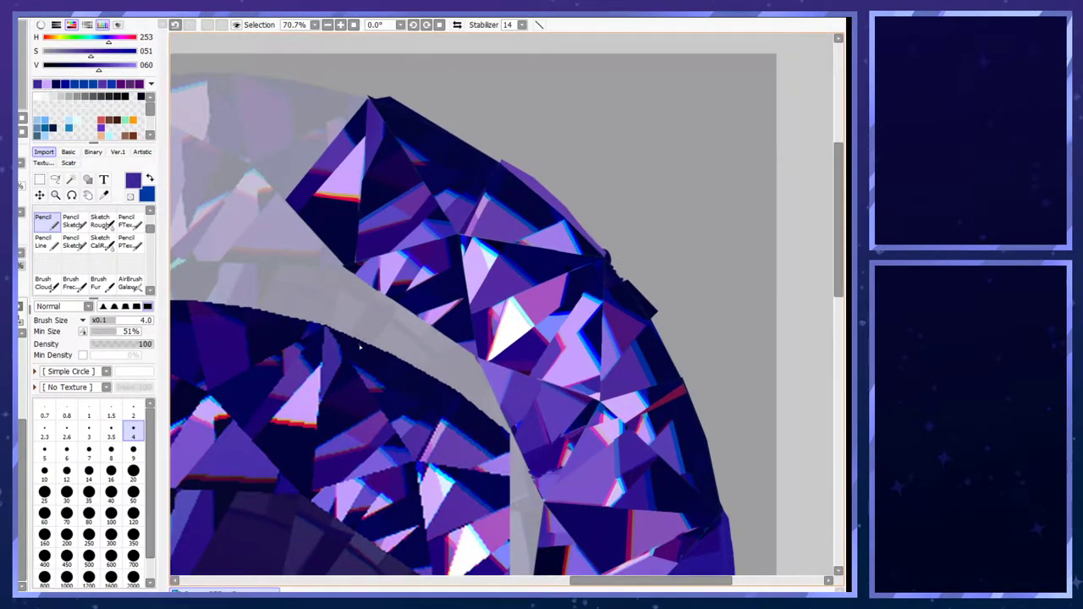
# - Outline the empty triangle between the lilac facet's outer edge and the gem's upper rim with a polygonal selection
pyautogui.scroll(2, 287, 172)
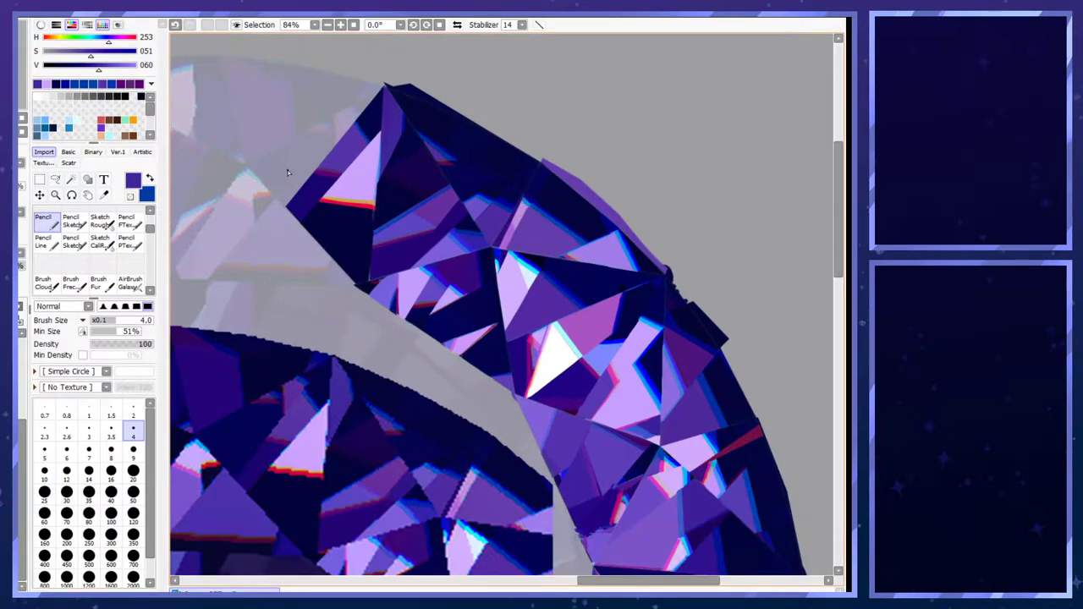
pyautogui.click(55, 181)
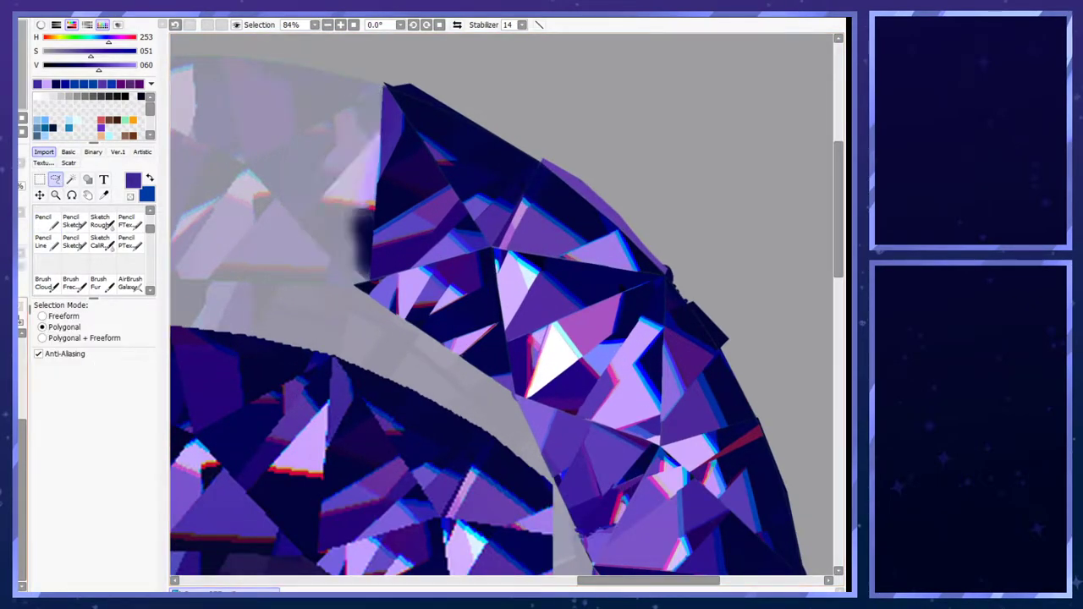
pyautogui.scroll(1, 318, 155)
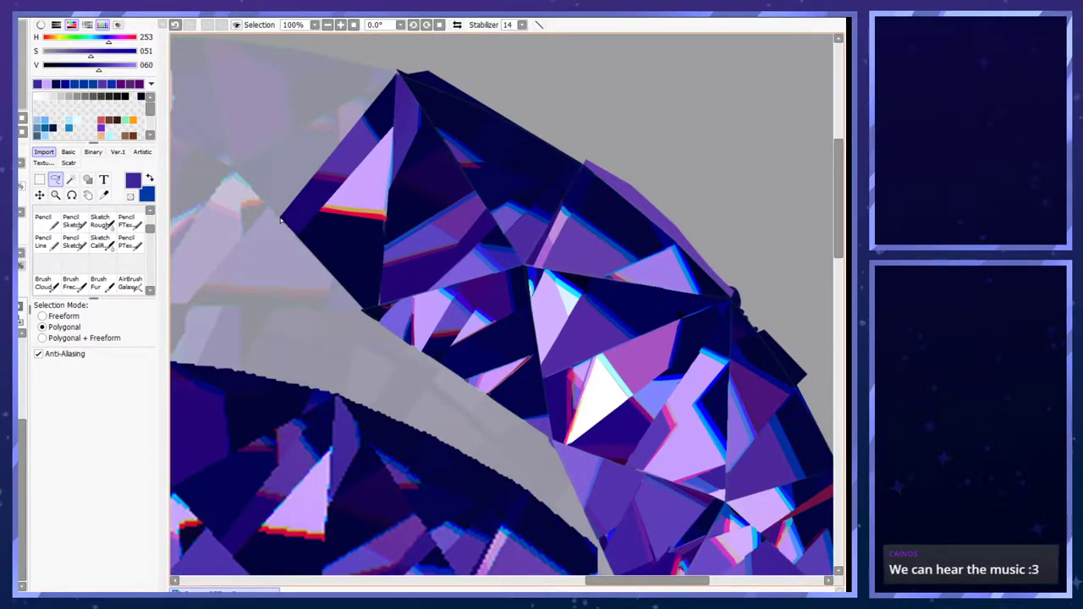
pyautogui.click(281, 219)
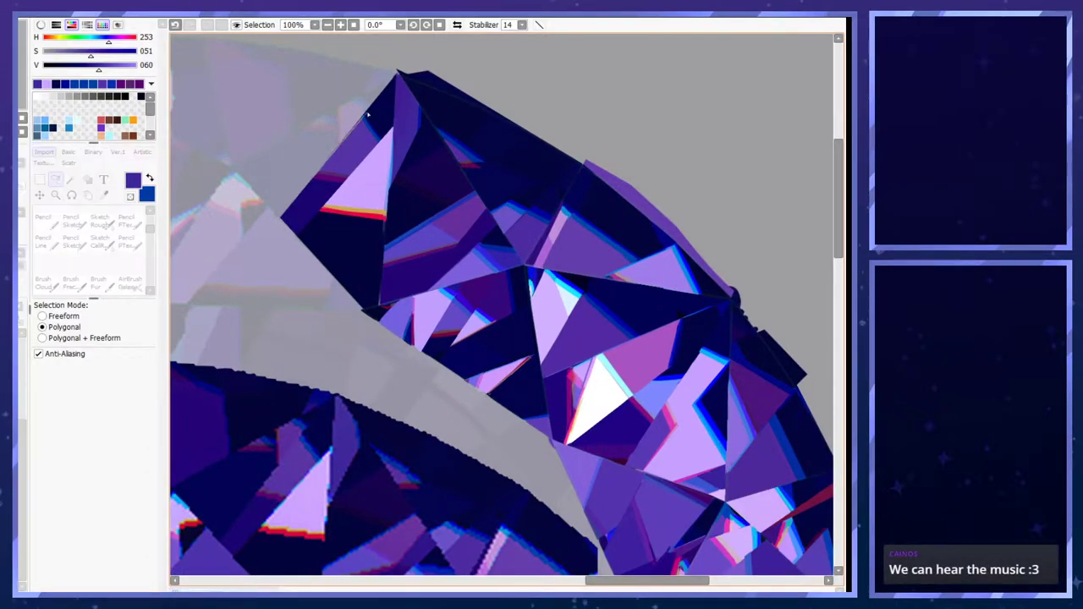
pyautogui.doubleClick(232, 170)
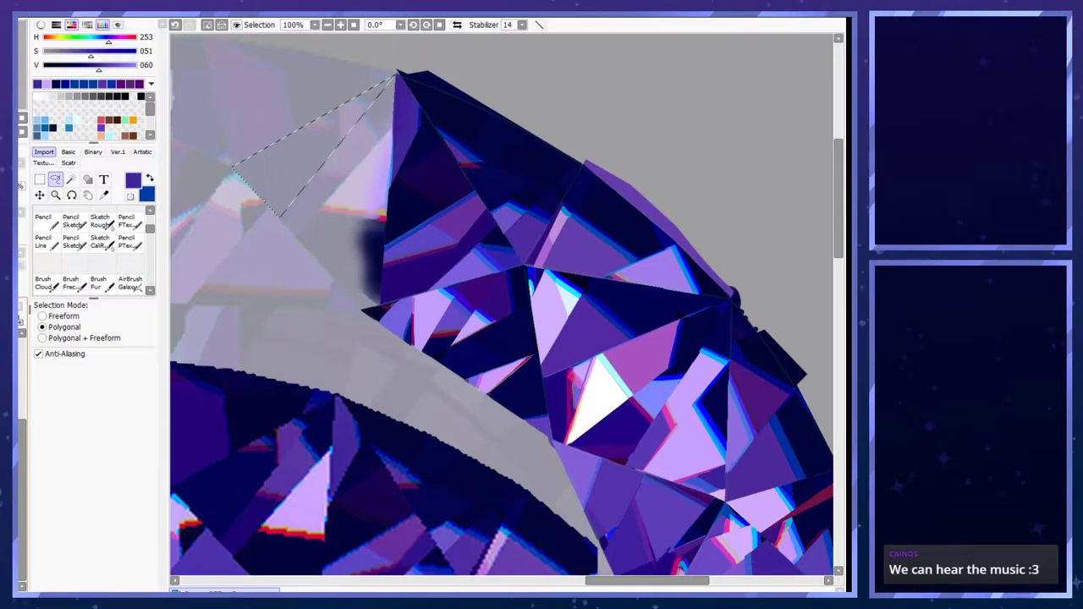
# - Sample dark navy from the reference and fill the selected triangle with it
pyautogui.keyDown('alt'); pyautogui.click(234, 491); pyautogui.keyUp('alt')
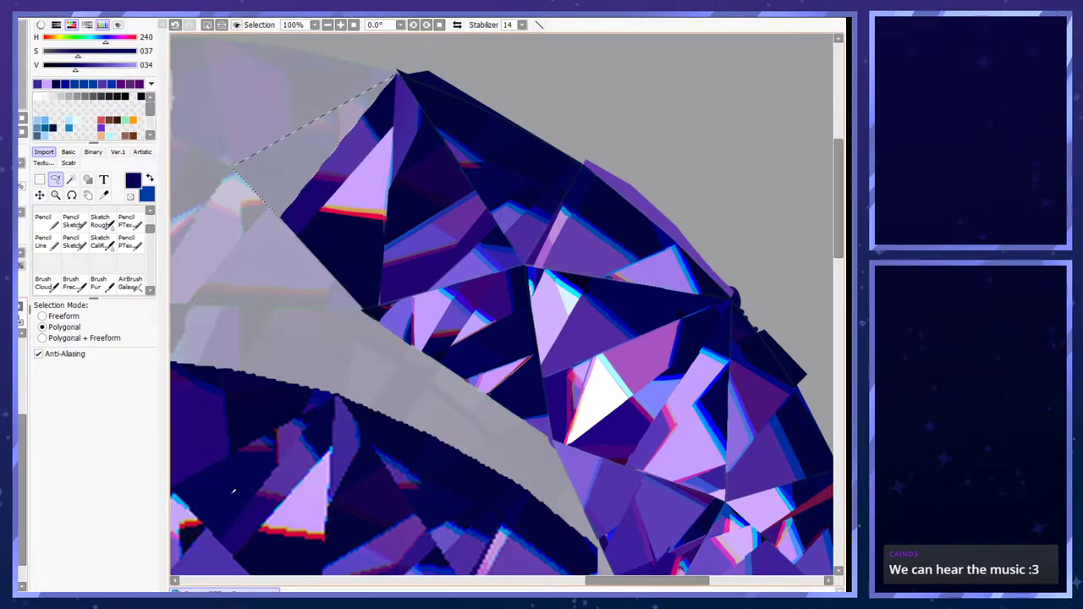
pyautogui.press('n')
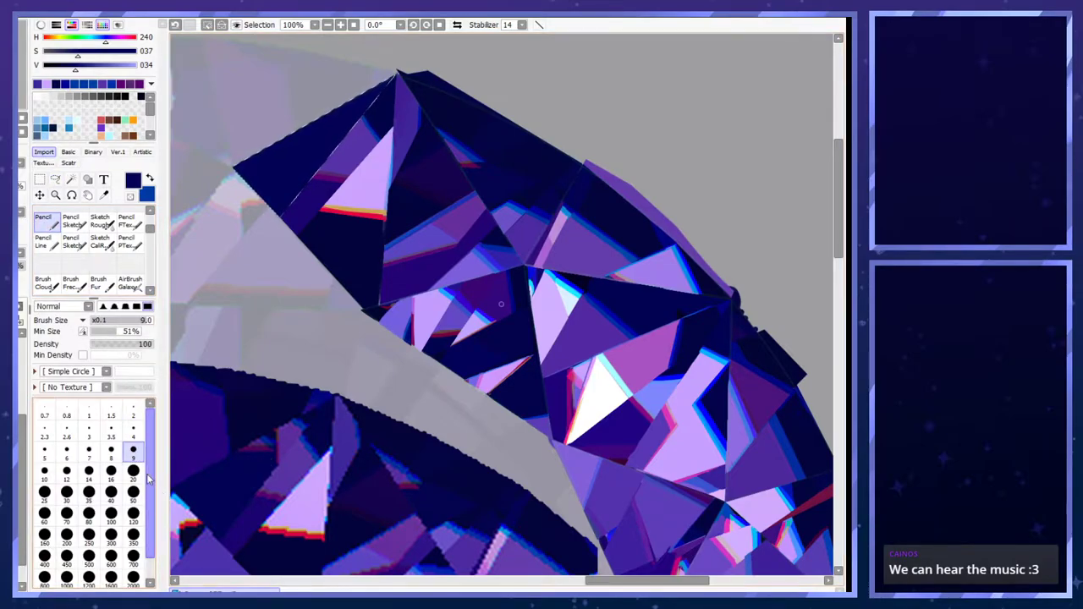
pyautogui.click(133, 471)
# - Undo the navy fill and paint the violet facet's extension inside the selection with the Pencil at size 20, trimming its top corner
pyautogui.keyDown('alt'); pyautogui.click(292, 449); pyautogui.keyUp('alt')
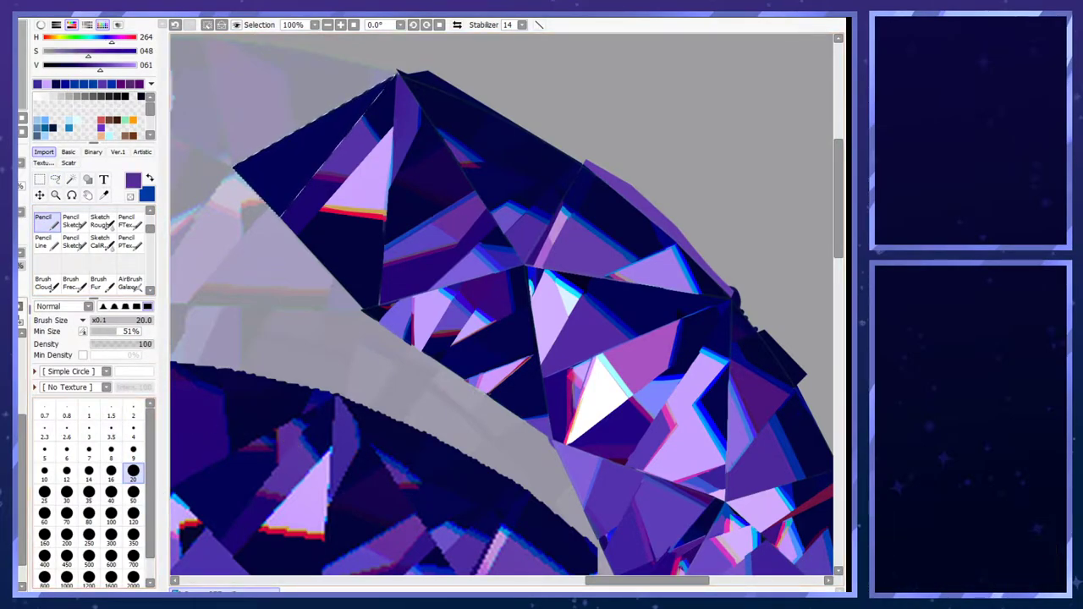
pyautogui.hotkey('ctrl', 'y')
pyautogui.hotkey('ctrl', 'z')
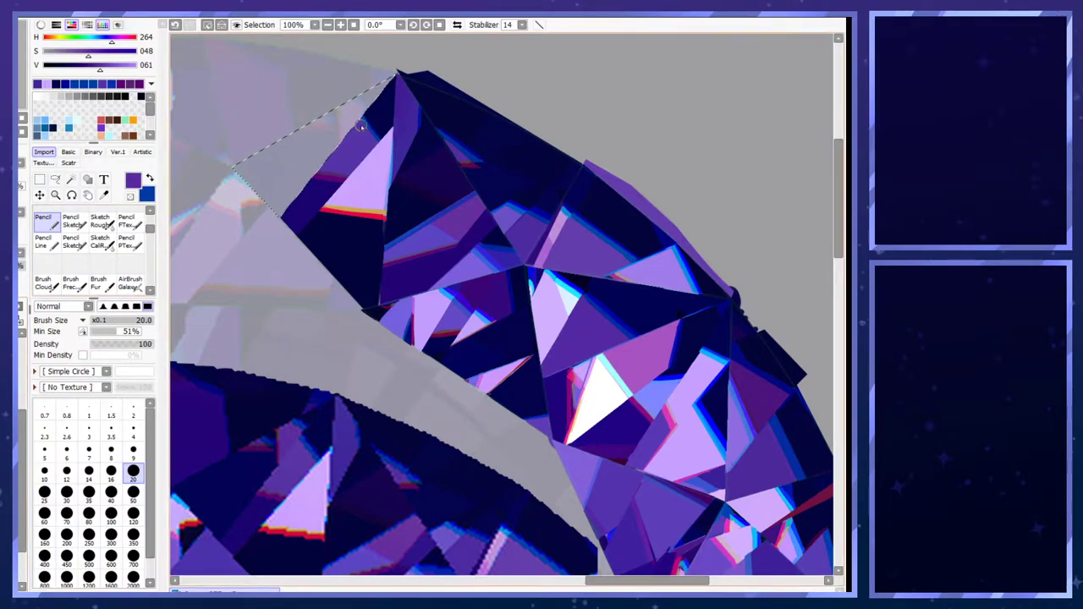
pyautogui.moveTo(344, 98); pyautogui.dragTo(344, 150)
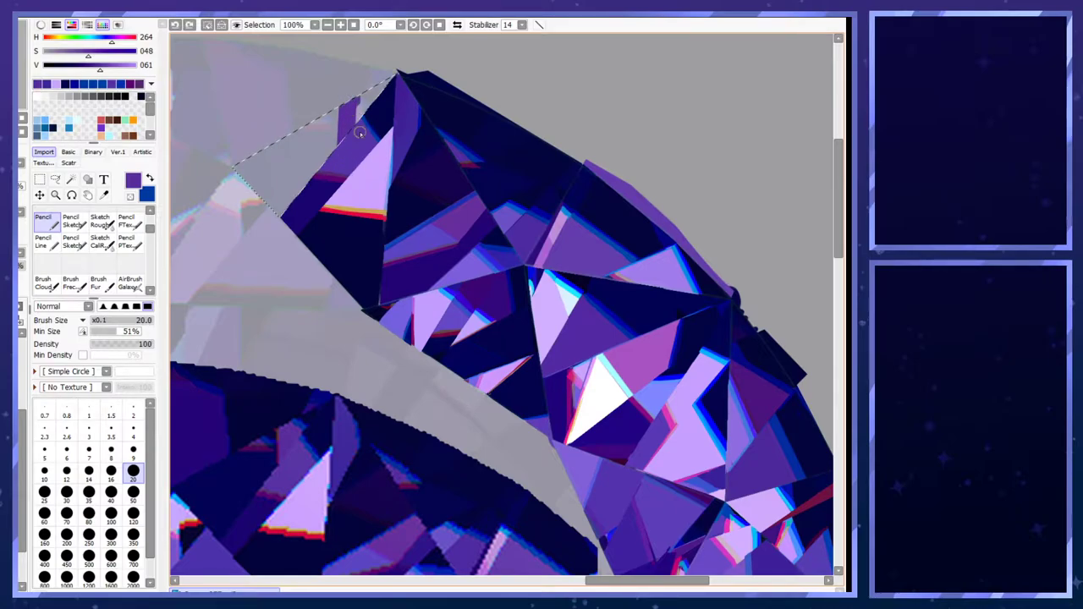
pyautogui.press('c')
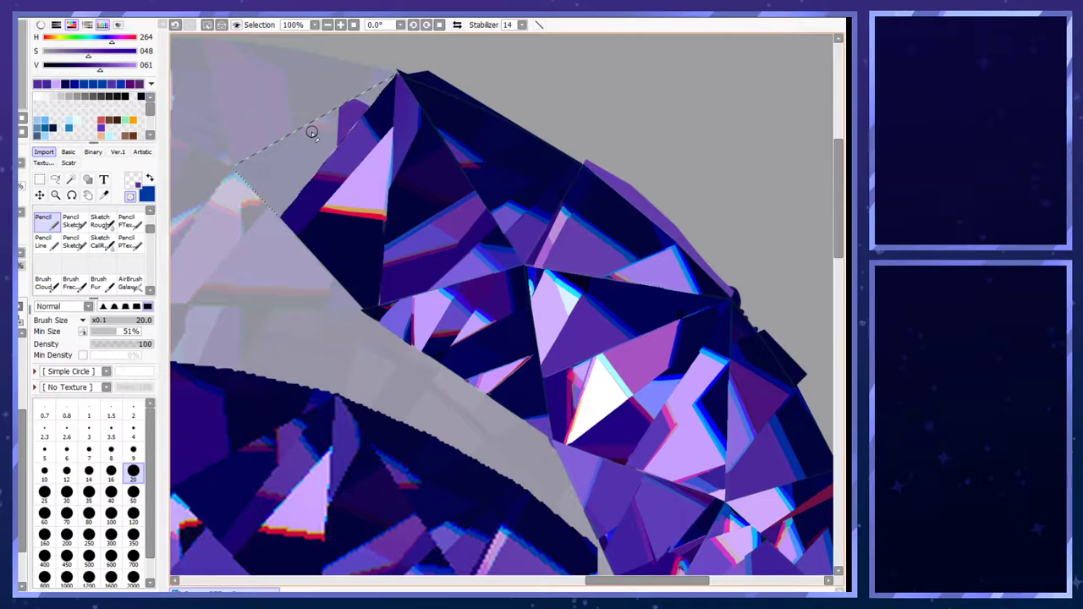
# - Paint a small violet sliver beside the extension with the Pencil at size 9, trim it with the transparent colour, and deselect
pyautogui.press('[')
pyautogui.press('[')
pyautogui.press('[')
pyautogui.press('[')
pyautogui.press('[')
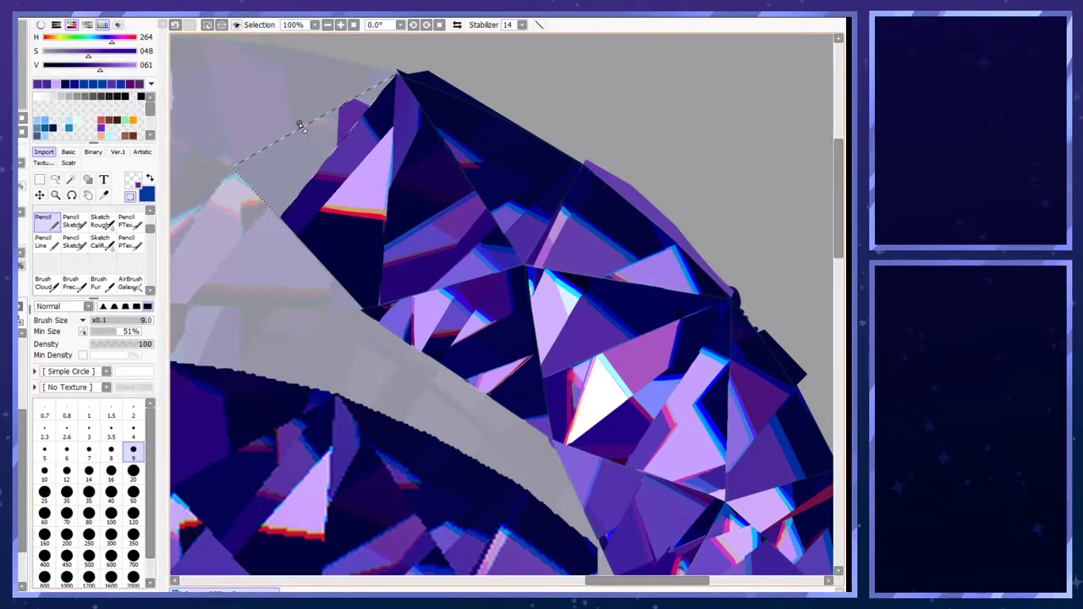
pyautogui.press('c')
pyautogui.moveTo(324, 126); pyautogui.dragTo(312, 125)
pyautogui.hotkey('ctrl', 'z')
pyautogui.press('c')
pyautogui.press('c')
pyautogui.press('c')
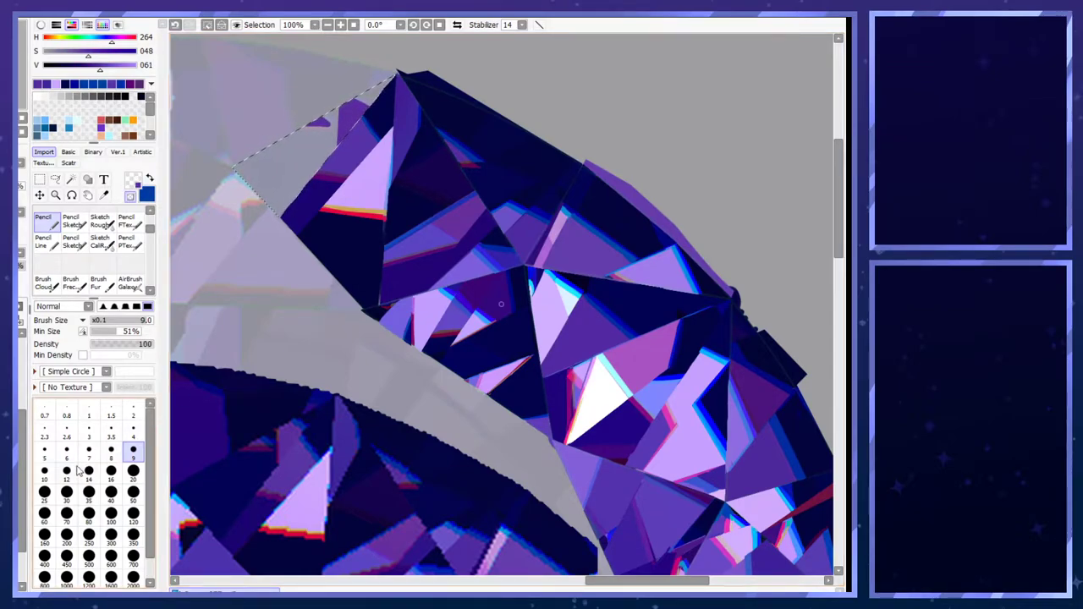
pyautogui.click(73, 469)
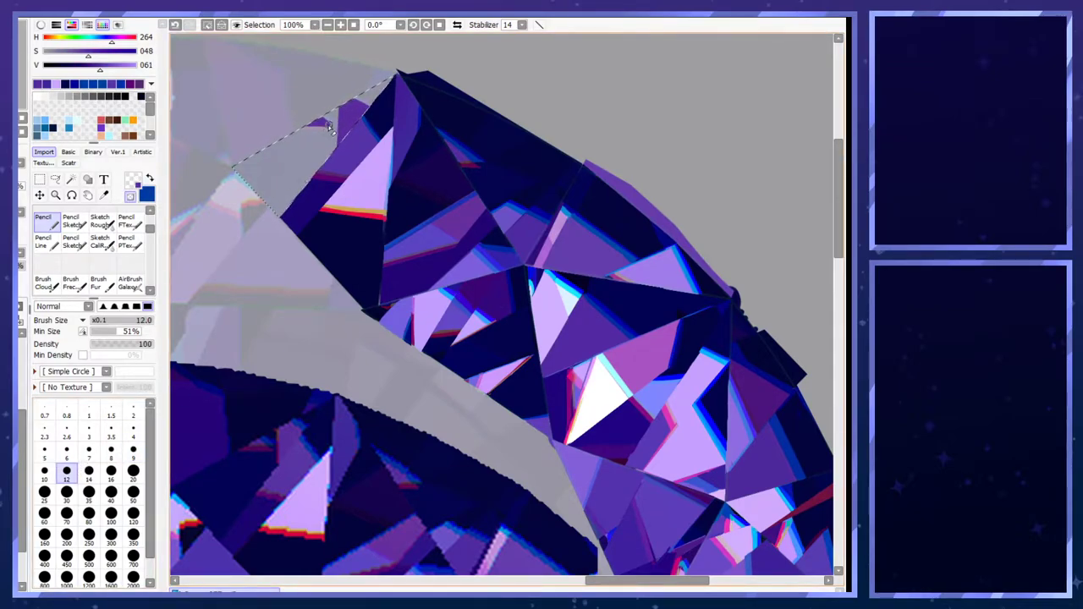
pyautogui.click(132, 451)
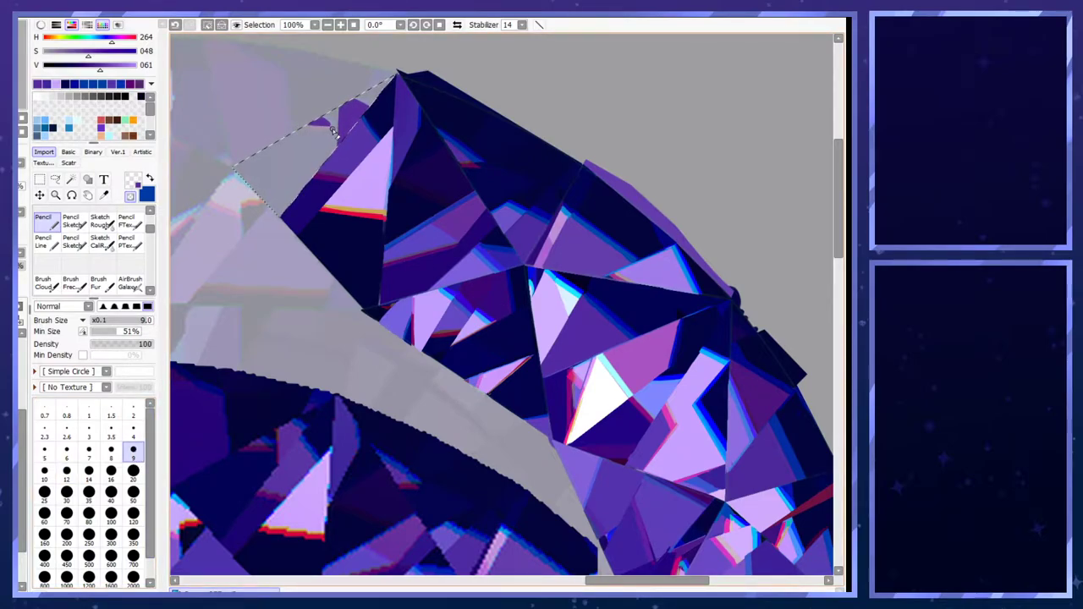
pyautogui.press('c')
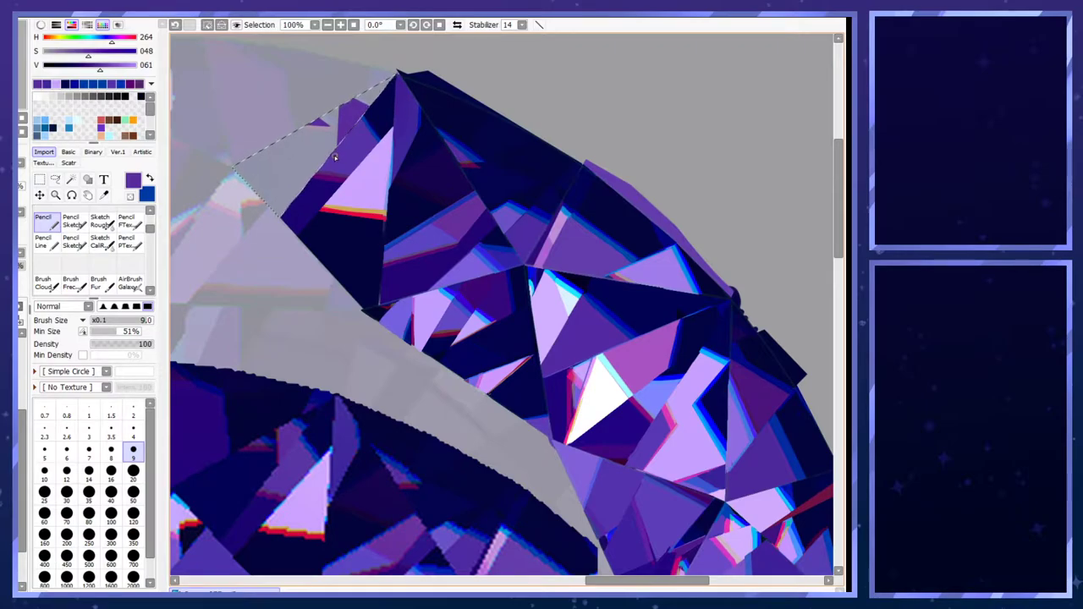
pyautogui.hotkey('ctrl', 'd')
# - Sample the dark magenta and muted plum of the small sliver's lower edge from the reference as the two working colours
pyautogui.scroll(4, 350, 85)
pyautogui.scroll(-5, 350, 85)
pyautogui.scroll(6, 203, 423)
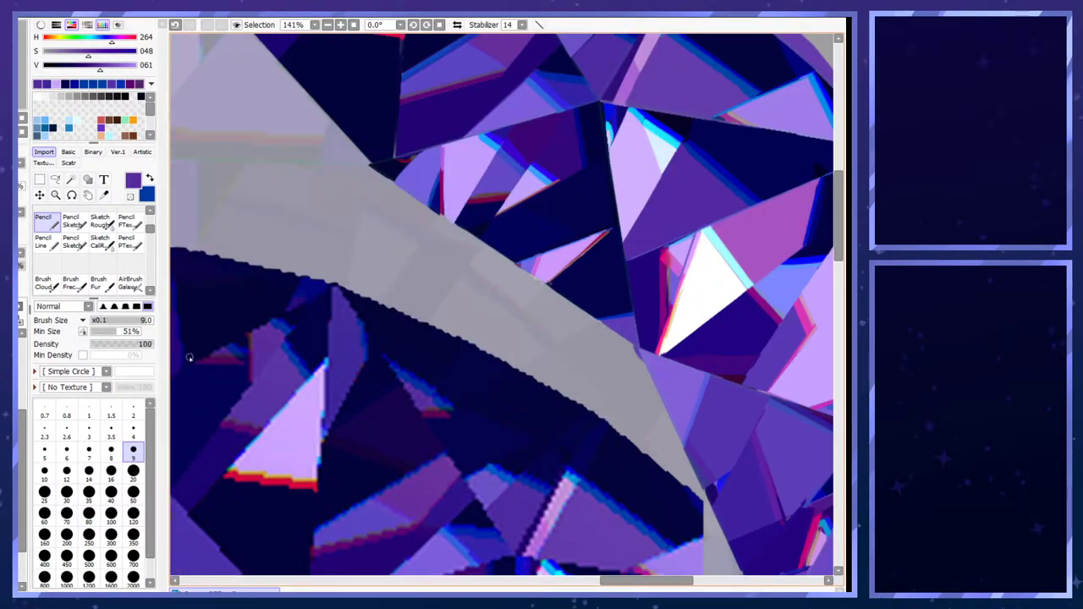
pyautogui.scroll(1, 231, 397)
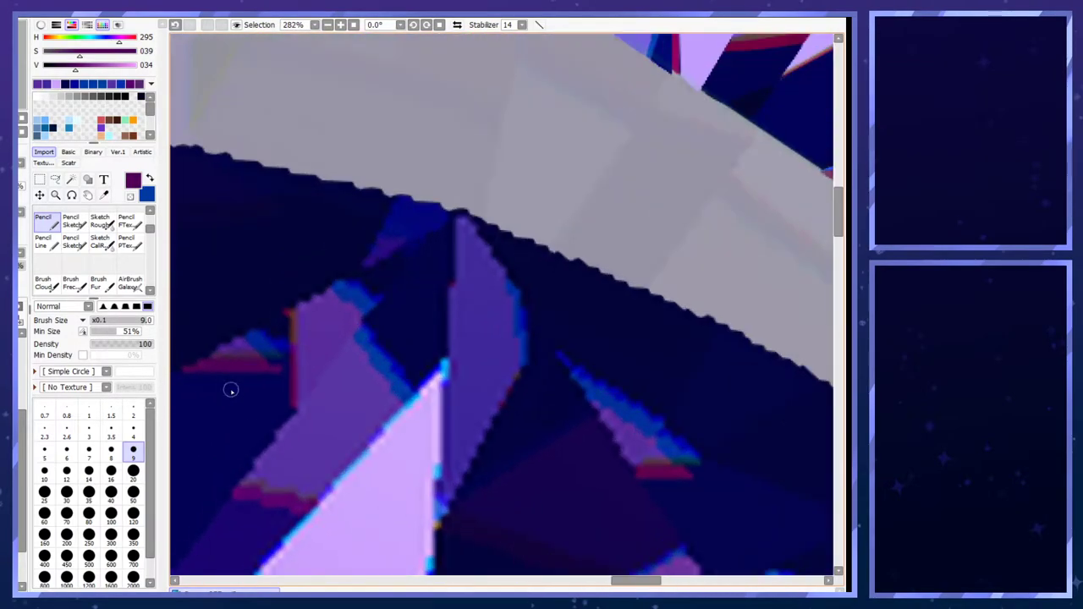
pyautogui.press('x')
pyautogui.rightClick(245, 355)
pyautogui.scroll(-7, 259, 457)
pyautogui.scroll(4, 305, 168)
pyautogui.scroll(3, 306, 167)
pyautogui.press('x')
# - Try to paint the dark magenta edge strip beneath the small violet sliver freehand with the Pencil
pyautogui.hotkey('ctrl', 'z')
pyautogui.moveTo(245, 200); pyautogui.dragTo(337, 206)
pyautogui.hotkey('ctrl', 'z')
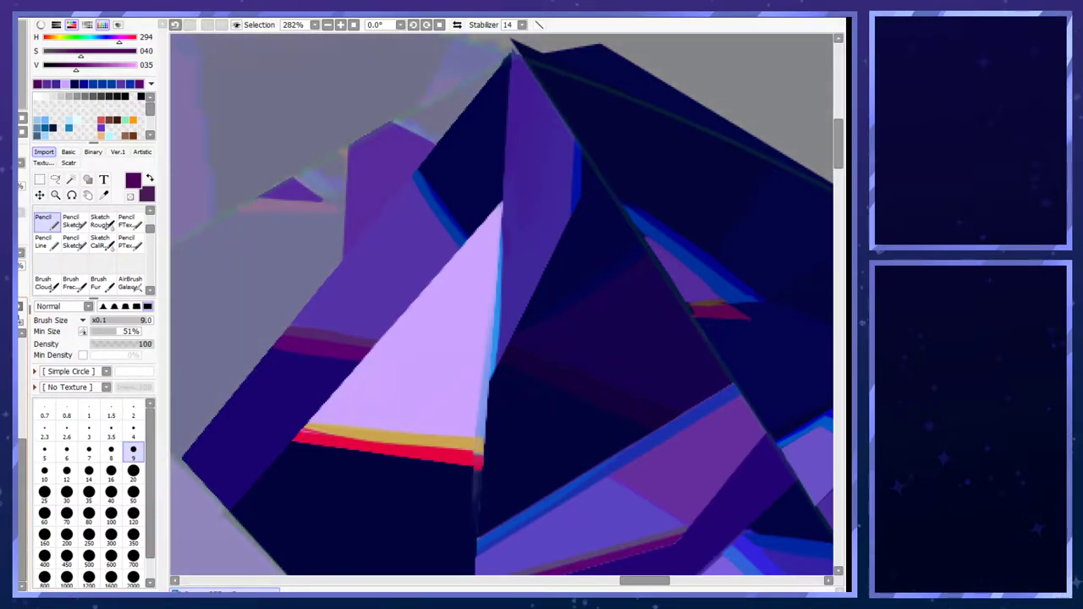
pyautogui.hotkey('ctrl', 'z')
pyautogui.moveTo(231, 212); pyautogui.dragTo(331, 207)
pyautogui.click(137, 426)
pyautogui.hotkey('ctrl', 'z')
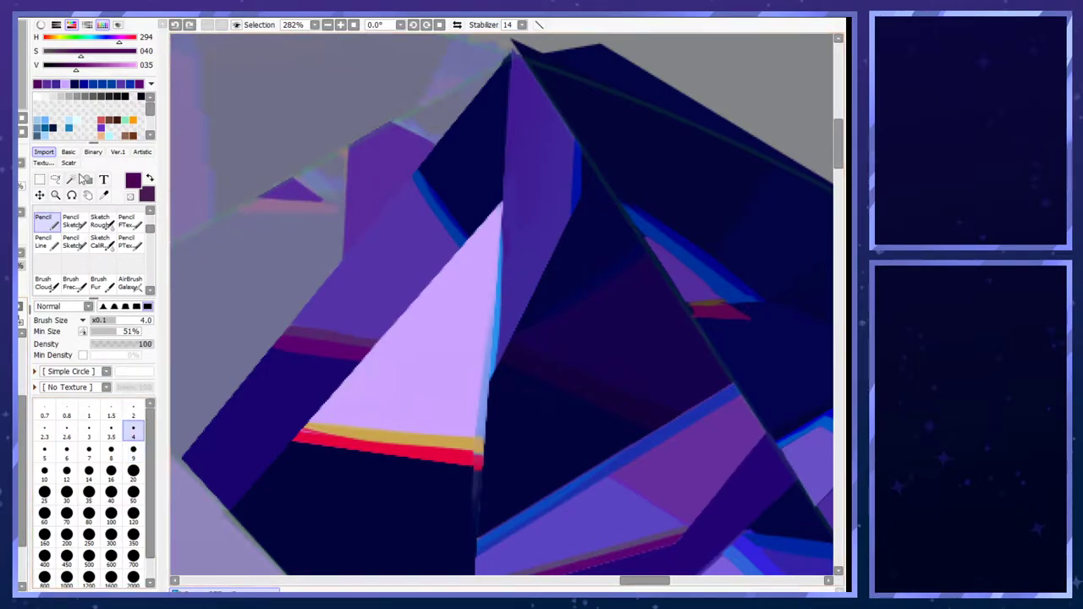
# - Outline the strip beneath the small violet sliver with a polygonal selection, fill it with dark magenta, and deselect
pyautogui.click(55, 179)
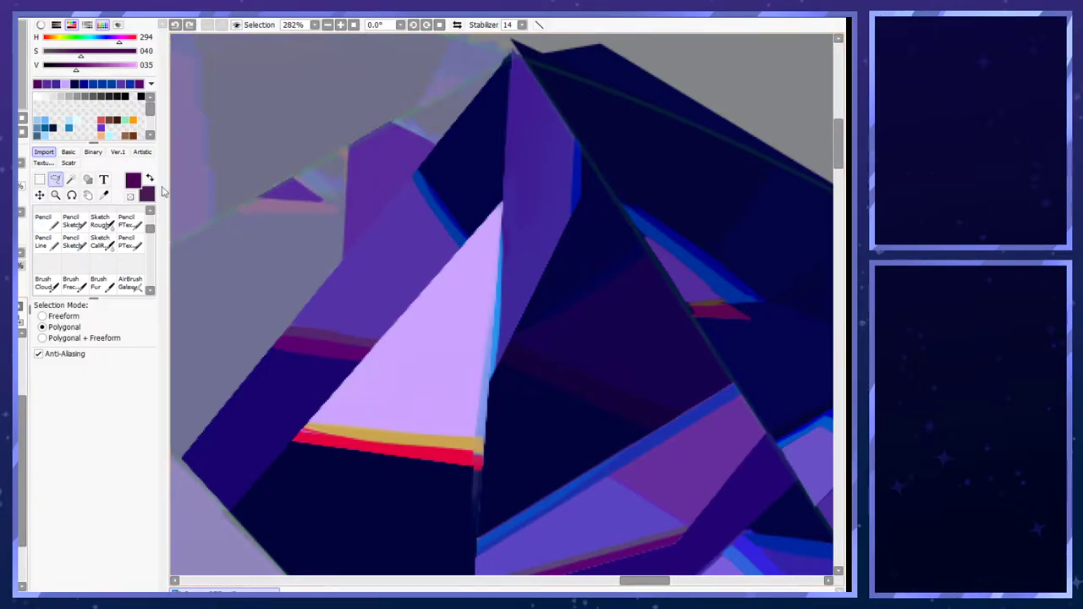
pyautogui.click(255, 201)
pyautogui.doubleClick(239, 211)
pyautogui.hotkey('ctrl', 'f')
pyautogui.hotkey('ctrl', 'd')
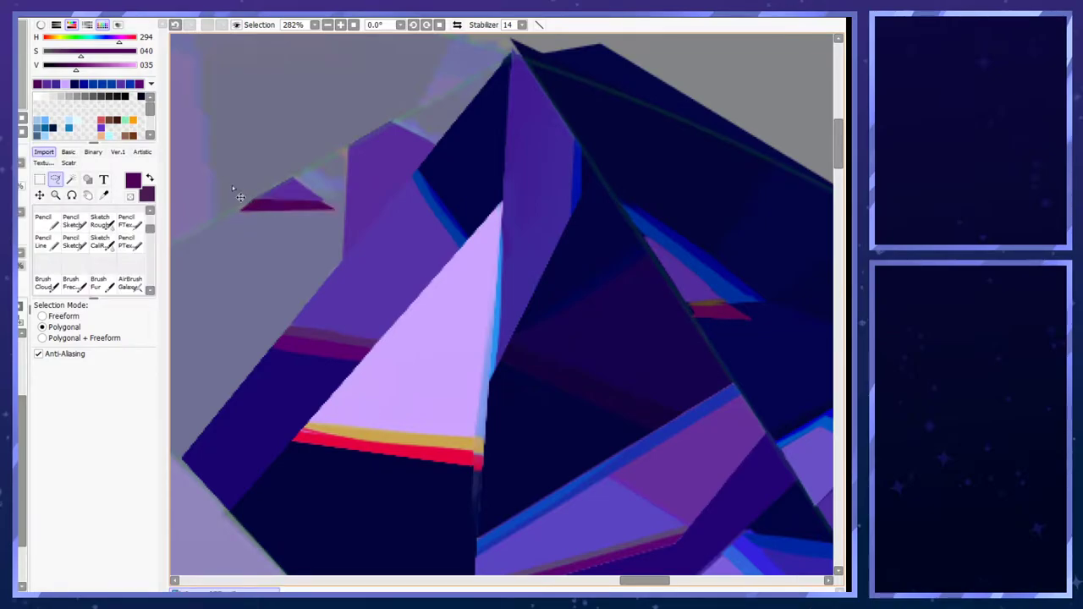
# - Paint a muted plum band between the violet sliver and its magenta strip with the Pencil at size 4
pyautogui.click(55, 218)
pyautogui.press('x')
pyautogui.moveTo(232, 198); pyautogui.dragTo(320, 200)
pyautogui.hotkey('ctrl', 'z')
pyautogui.hotkey('ctrl', 'z')
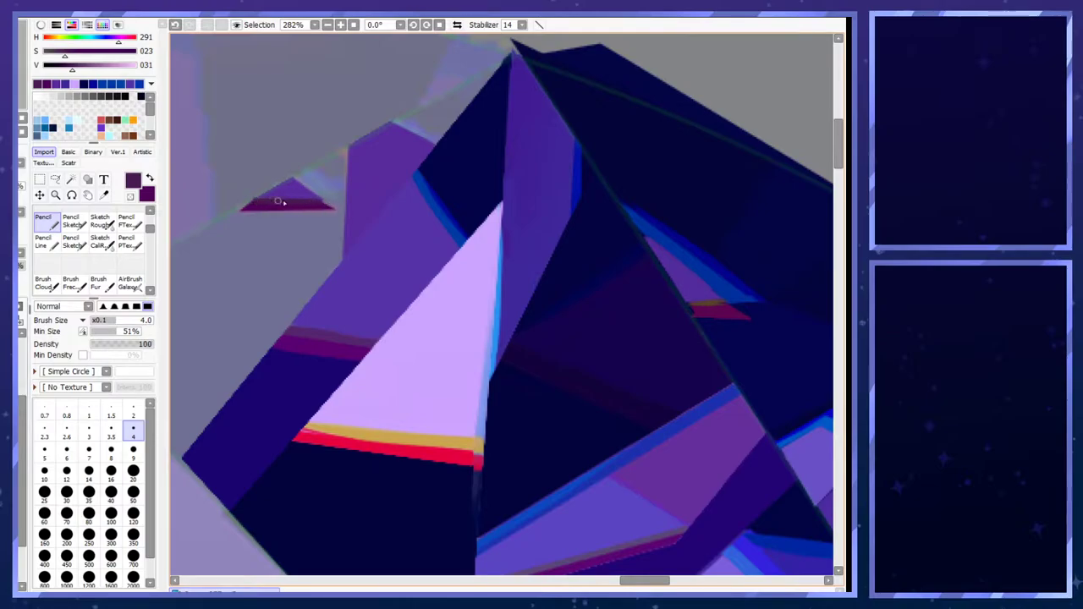
# - Sample the blue edge colour beside the small sliver from the reference
pyautogui.scroll(-3, 335, 177)
pyautogui.scroll(5, 265, 518)
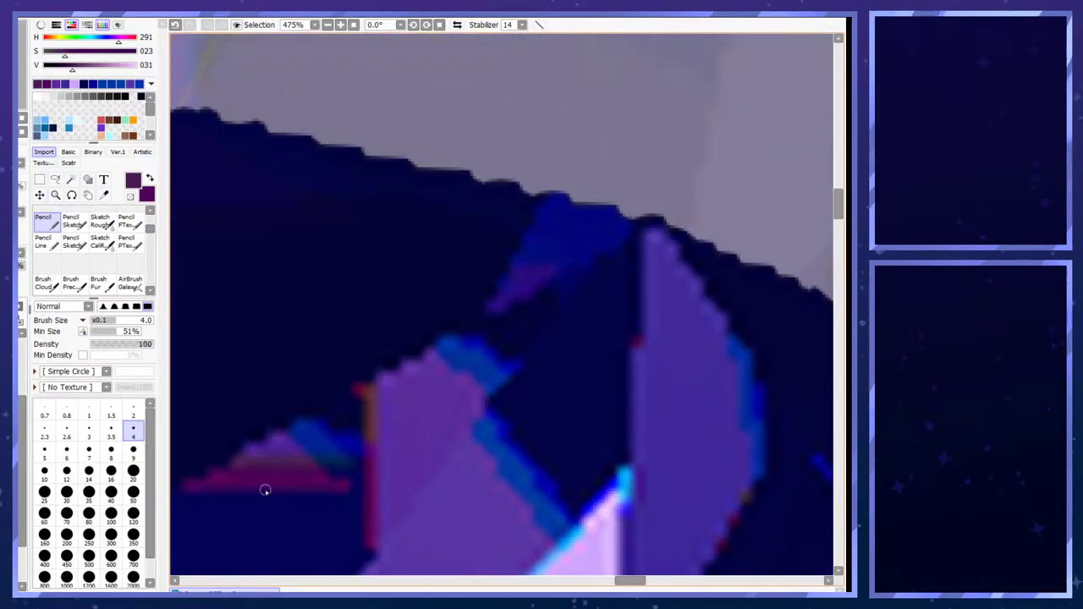
pyautogui.keyDown('alt'); pyautogui.click(325, 461); pyautogui.keyUp('alt')
pyautogui.scroll(-5, 330, 457)
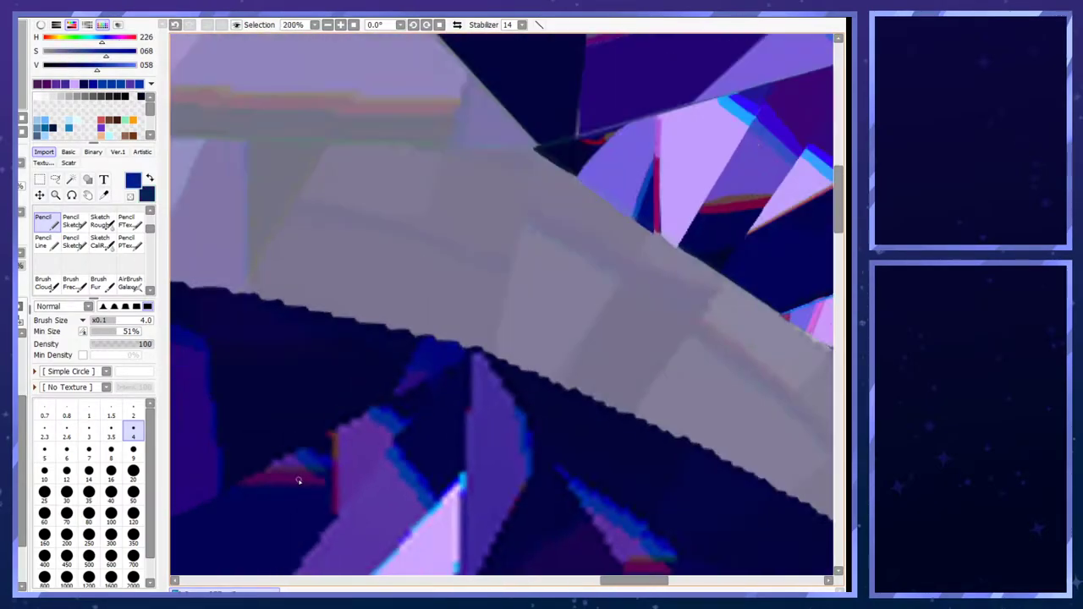
pyautogui.scroll(-2, 321, 111)
pyautogui.scroll(5, 266, 111)
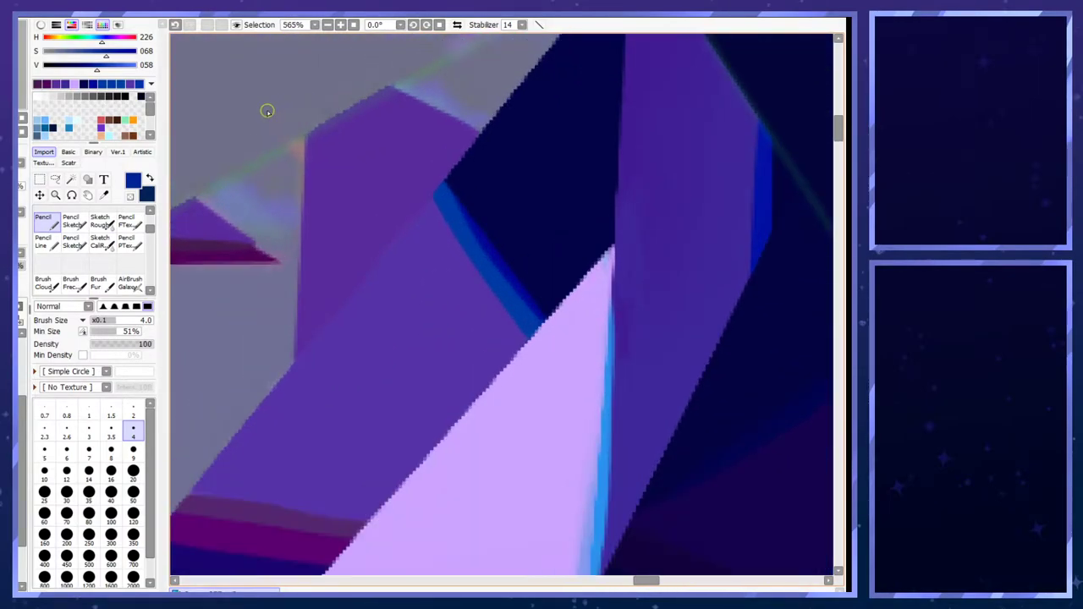
# - Outline the edge strip along the small violet sliver's upper slope with a polygonal selection, redoing the first outline
pyautogui.press('a')
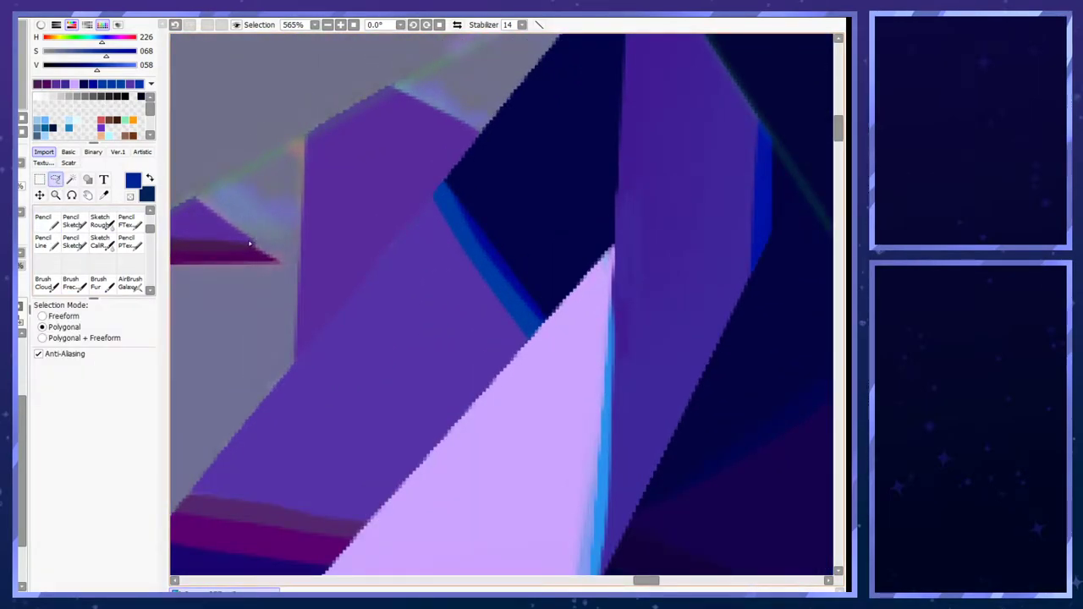
pyautogui.click(248, 243)
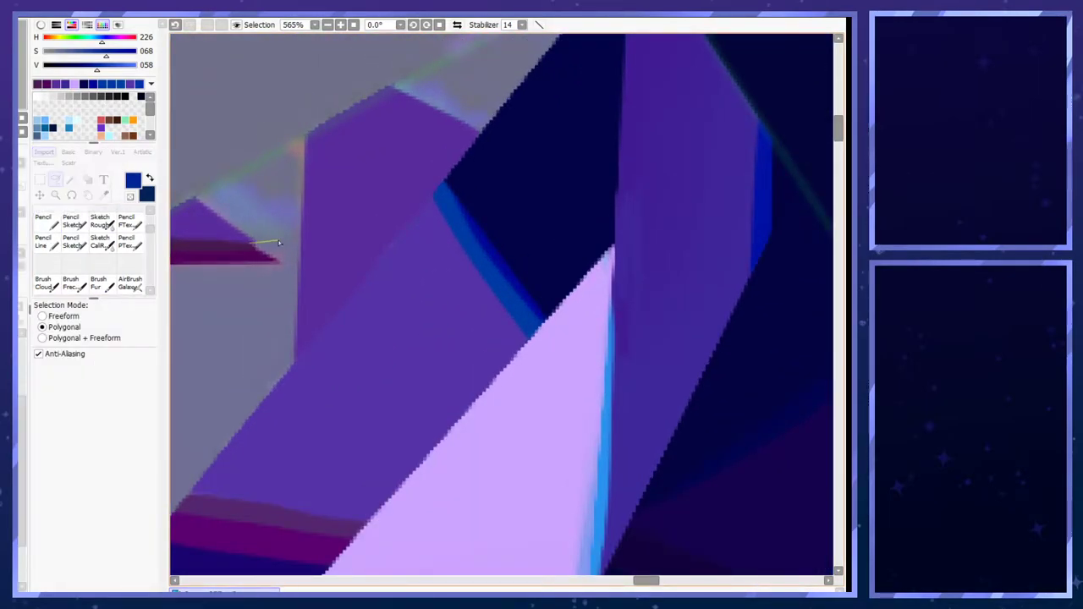
pyautogui.doubleClick(225, 181)
pyautogui.hotkey('ctrl', 'z')
pyautogui.hotkey('ctrl', 'z')
pyautogui.hotkey('ctrl', 'y')
pyautogui.click(229, 176)
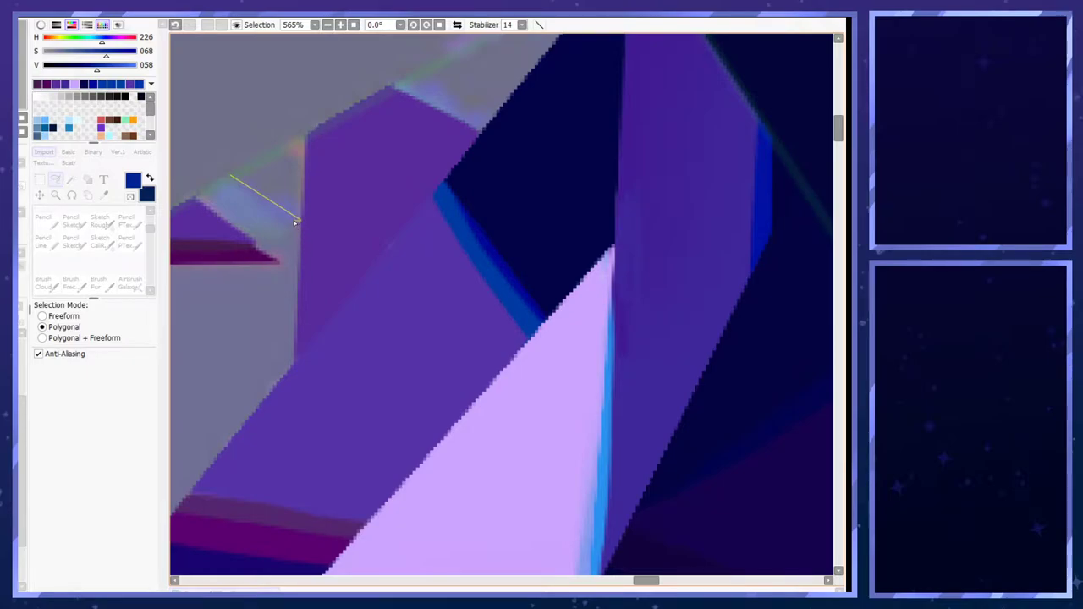
pyautogui.click(252, 243)
pyautogui.click(229, 177)
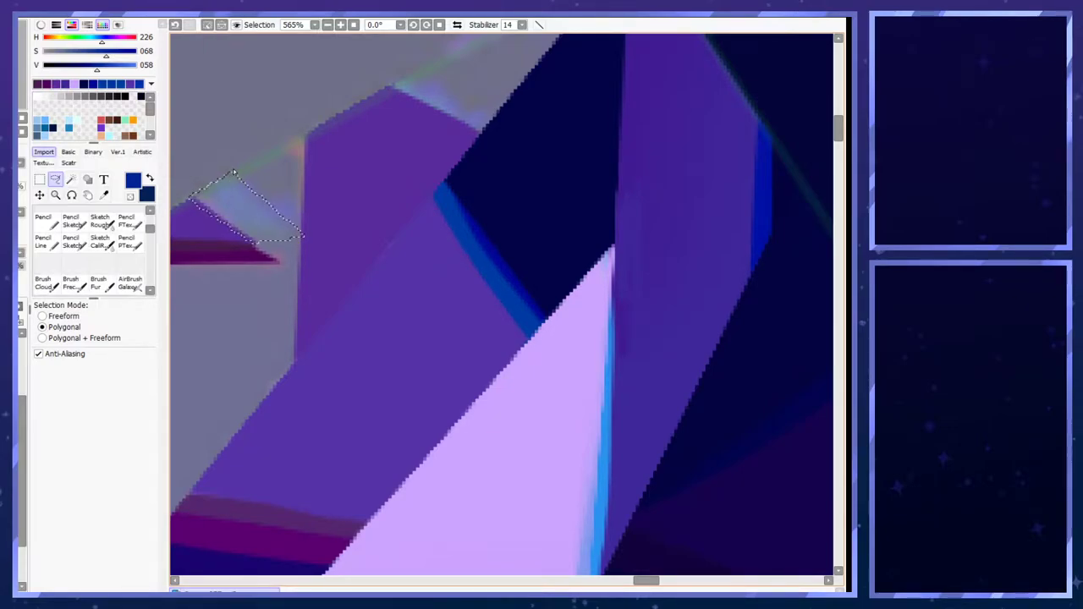
# - Sample the edge's dark blue and brighter blue from the reference, fill the selected strip with the brighter blue, and deselect
pyautogui.scroll(-6, 259, 173)
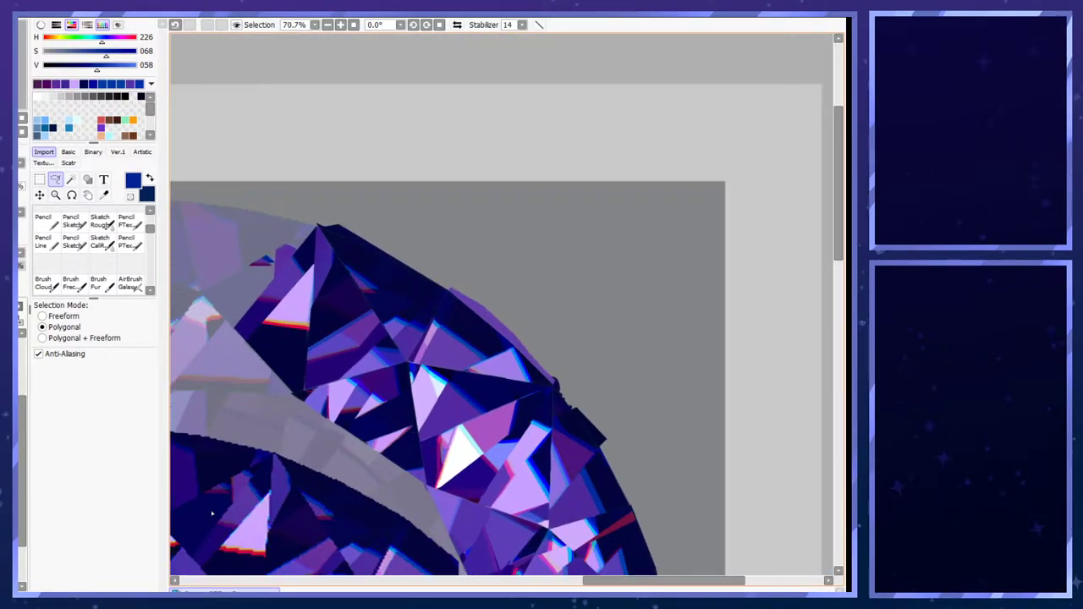
pyautogui.scroll(4, 225, 480)
pyautogui.keyDown('alt'); pyautogui.click(245, 499); pyautogui.keyUp('alt')
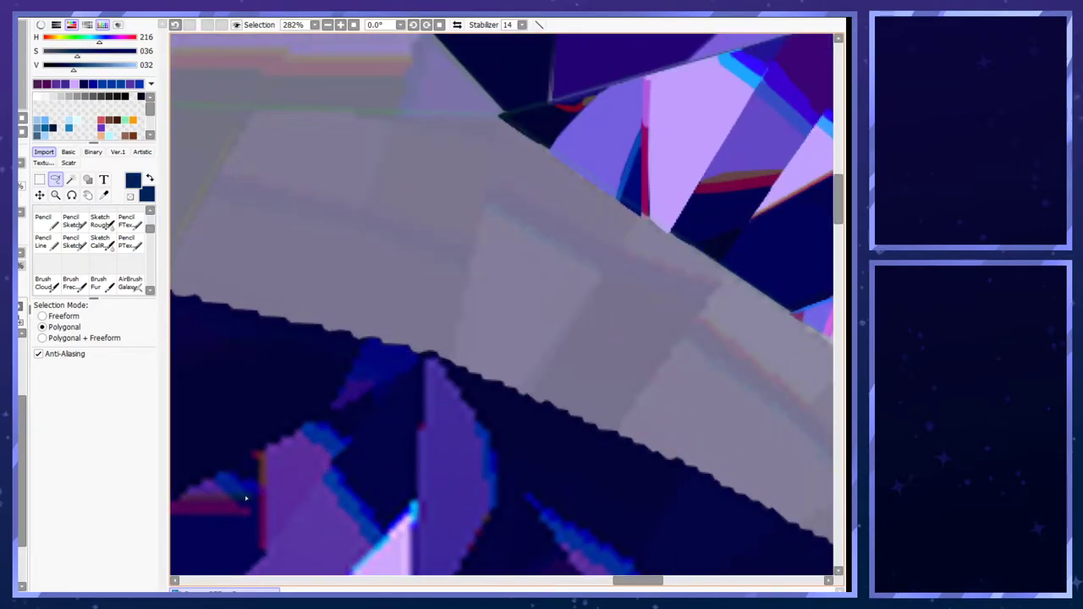
pyautogui.keyDown('alt'); pyautogui.click(230, 481); pyautogui.keyUp('alt')
pyautogui.scroll(-6, 229, 479)
pyautogui.scroll(5, 342, 172)
pyautogui.scroll(-4, 274, 144)
pyautogui.scroll(6, 249, 83)
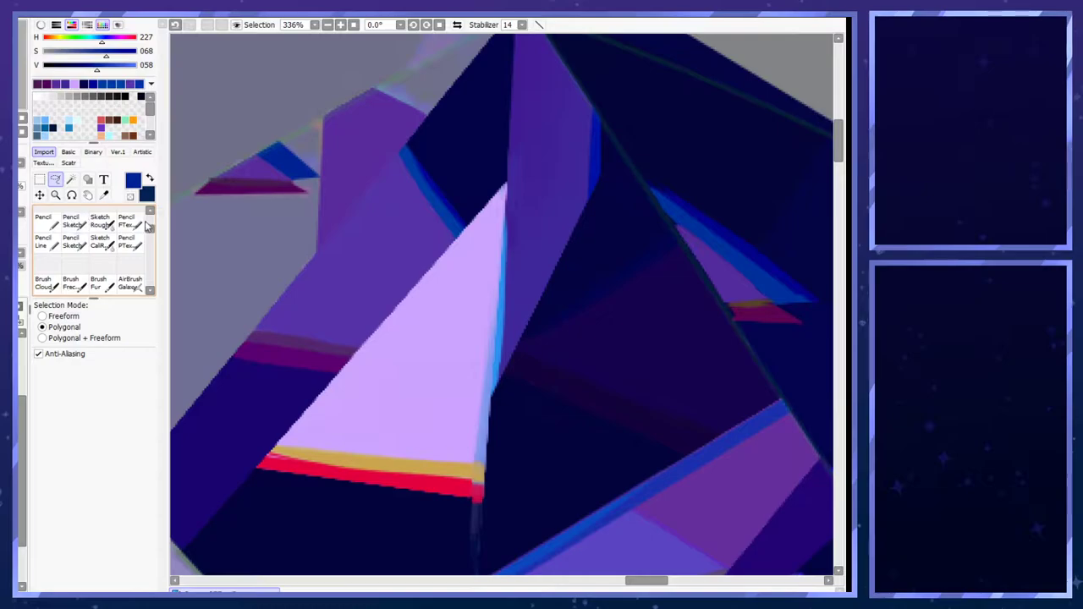
# - Shade the lower end of the blue strip above the small violet sliver in dark navy with the Brush at size 4
pyautogui.scroll(5, 112, 206)
pyautogui.click(99, 215)
pyautogui.press('x')
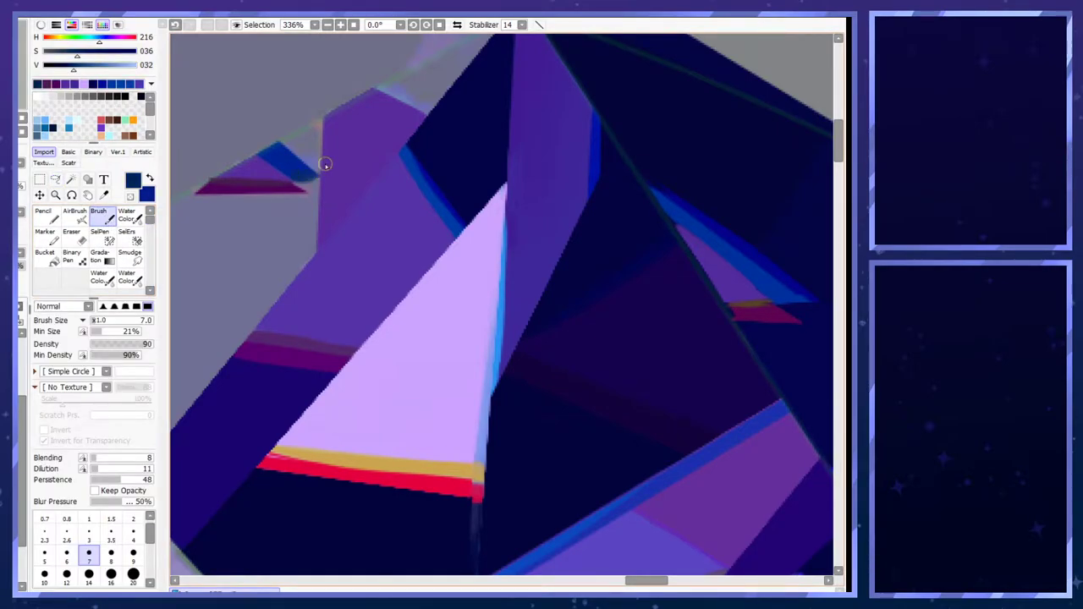
pyautogui.click(137, 553)
pyautogui.moveTo(296, 181); pyautogui.dragTo(315, 177)
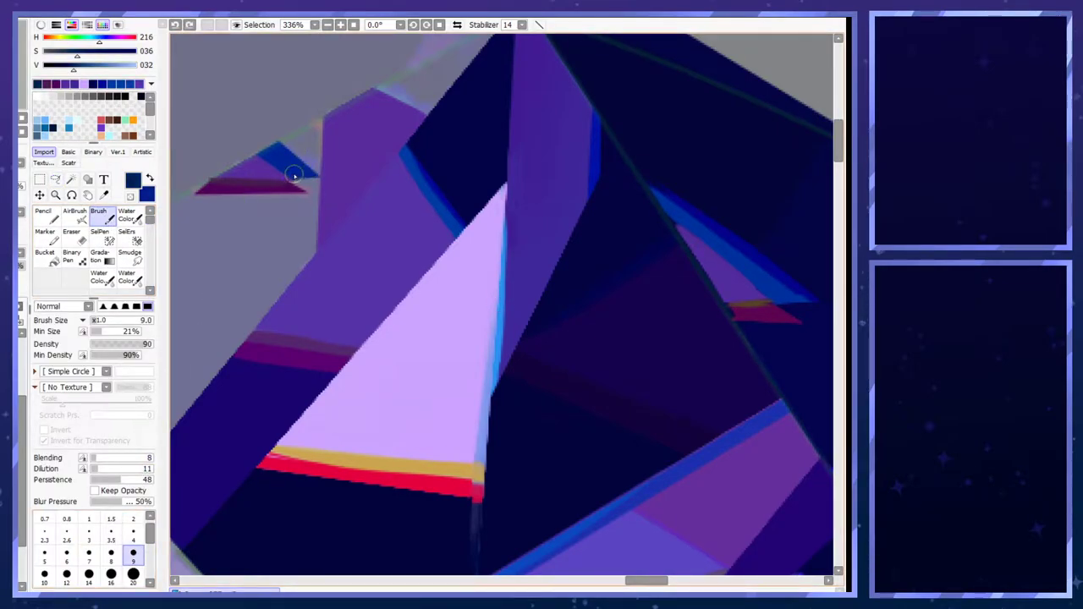
pyautogui.click(136, 536)
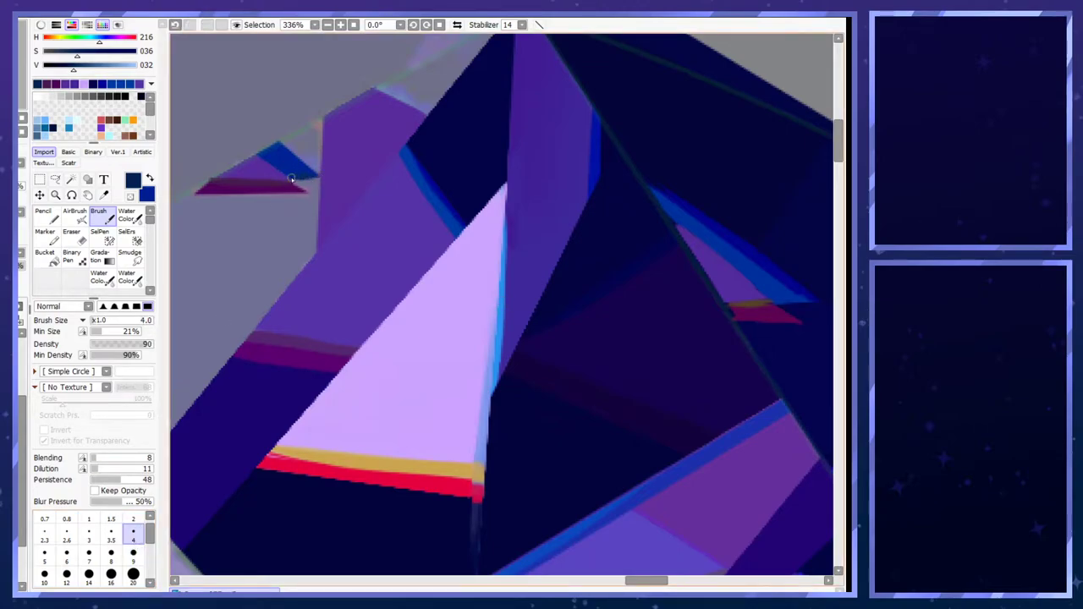
# - Try retouching the upper end of the sliver's blue strip with the brighter blue, and undo the stroke
pyautogui.press('x')
pyautogui.moveTo(263, 152); pyautogui.dragTo(270, 158)
pyautogui.hotkey('ctrl', 'z')
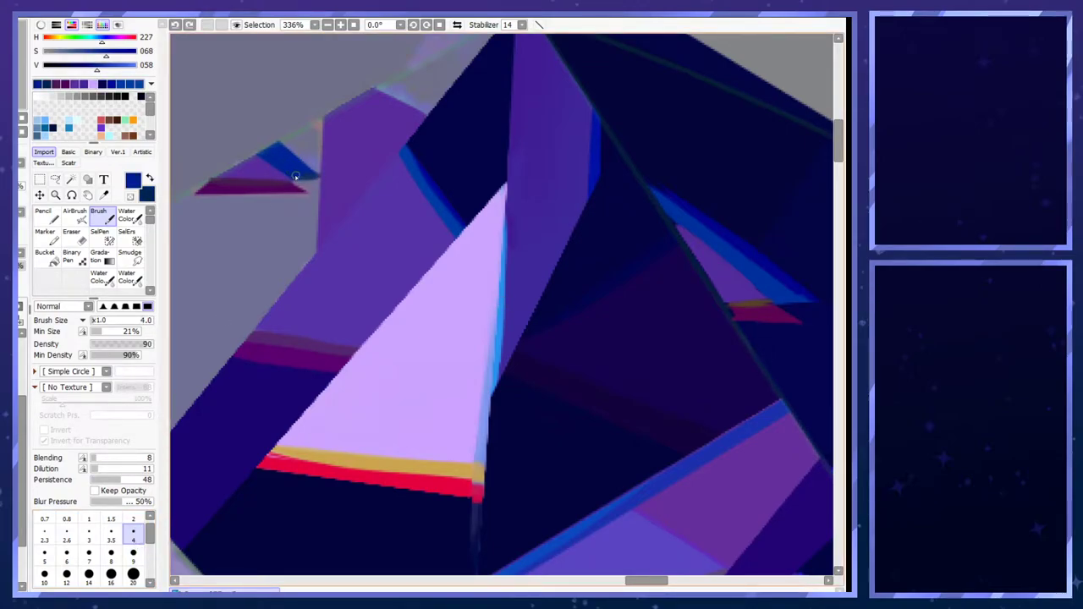
pyautogui.click(13, 364)
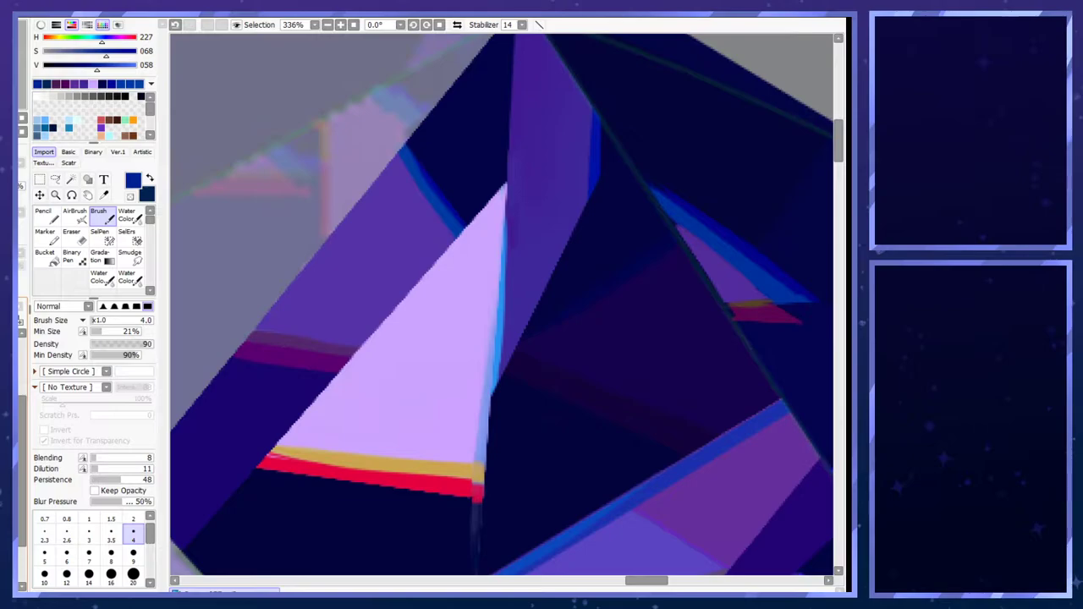
pyautogui.hotkey('ctrl', 'y')
pyautogui.hotkey('ctrl', 'z')
# - Sample the saturated blue at the end of the sliver's edge strip from the full reference
pyautogui.scroll(-8, 309, 414)
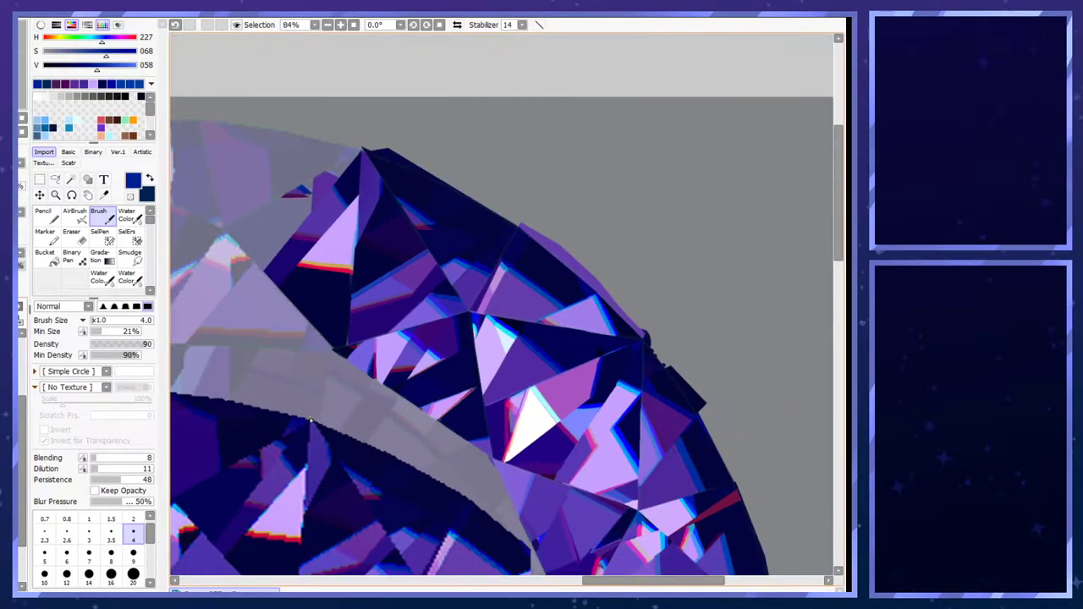
pyautogui.scroll(8, 235, 471)
pyautogui.rightClick(280, 464)
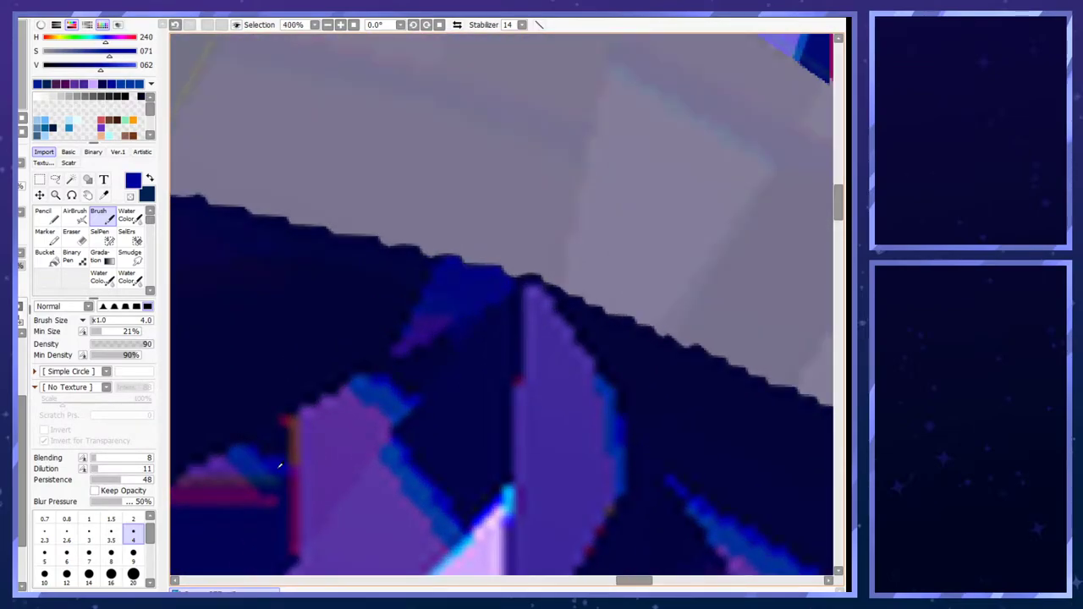
pyautogui.scroll(-5, 243, 506)
pyautogui.scroll(-2, 408, 190)
pyautogui.scroll(4, 384, 97)
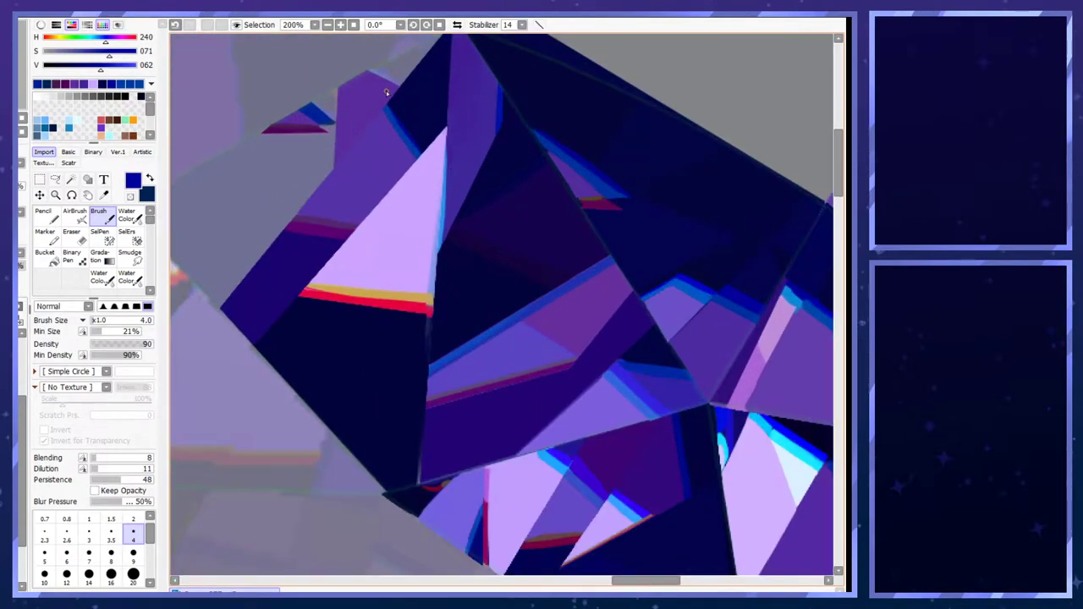
# - Try extending the strip's lower tip in the sampled blue with the Brush at sizes 7 and 6, undoing the strokes
pyautogui.click(89, 553)
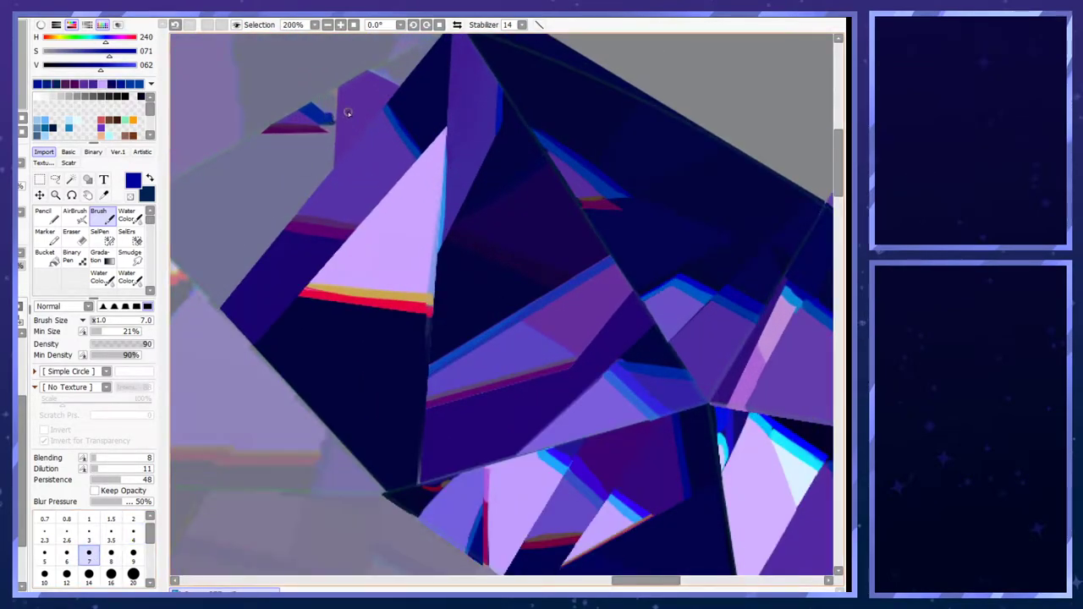
pyautogui.moveTo(333, 120)
pyautogui.mouseDown()
pyautogui.moveTo(309, 103)
pyautogui.moveTo(340, 123)
pyautogui.mouseUp()
pyautogui.hotkey('ctrl', 'z')
pyautogui.hotkey('ctrl', 'z')
pyautogui.hotkey('ctrl', 'z')
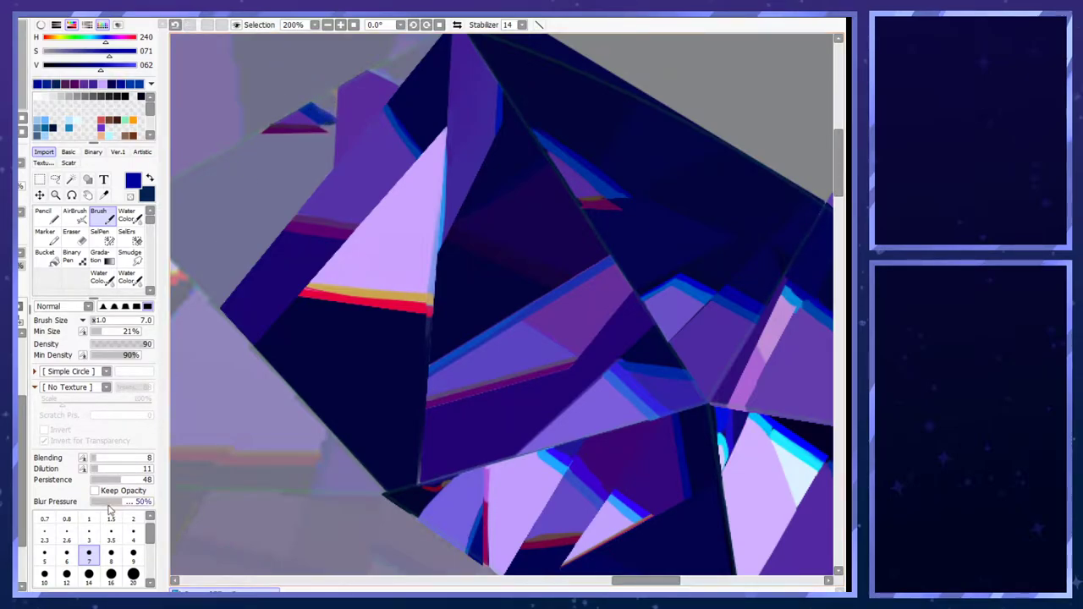
pyautogui.click(67, 555)
pyautogui.hotkey('ctrl', 'z')
# - Retouch the lower tip of the sliver's blue strip with the Pencil at size 4, undoing unwanted strokes
pyautogui.click(50, 222)
pyautogui.moveTo(326, 115); pyautogui.dragTo(330, 117)
pyautogui.hotkey('ctrl', 'z')
pyautogui.hotkey('ctrl', 'z')
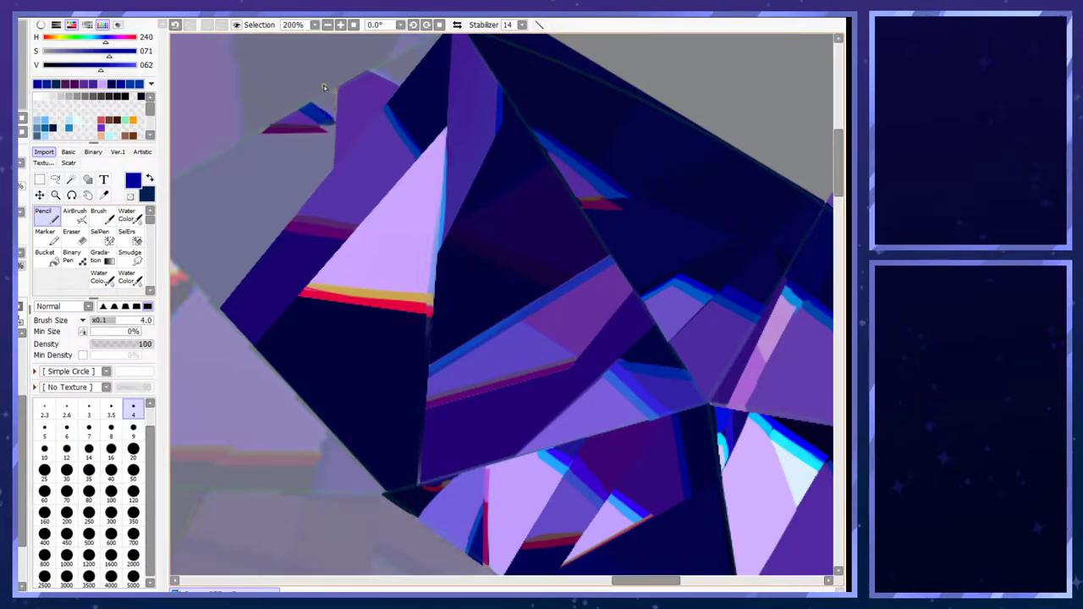
# - Outline the small gap between the sliver's blue strip and the purple facet with a polygonal selection
pyautogui.scroll(-3, 294, 188)
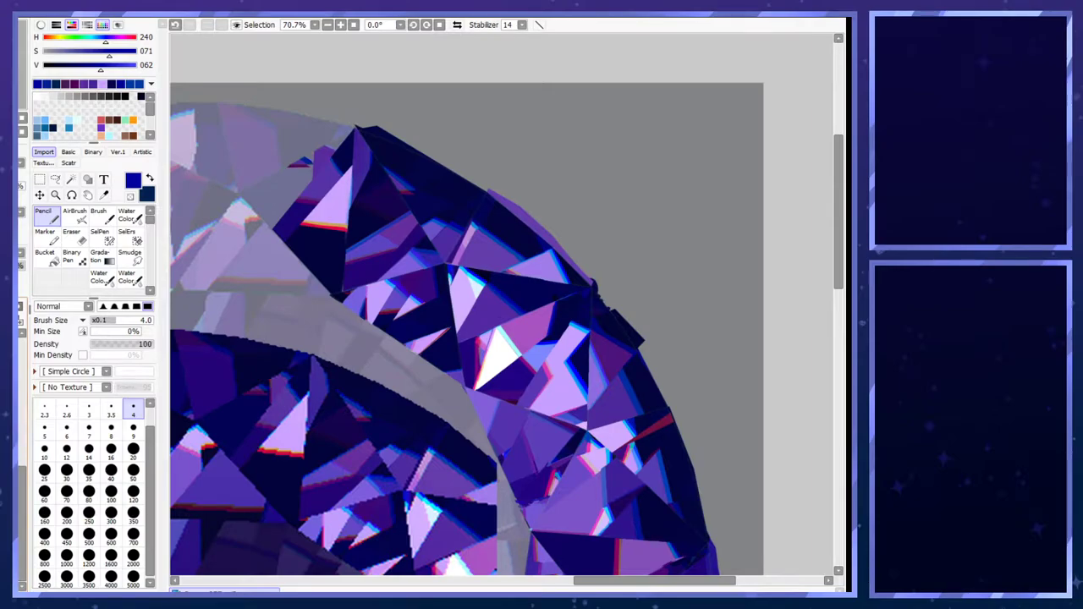
pyautogui.scroll(4, 301, 148)
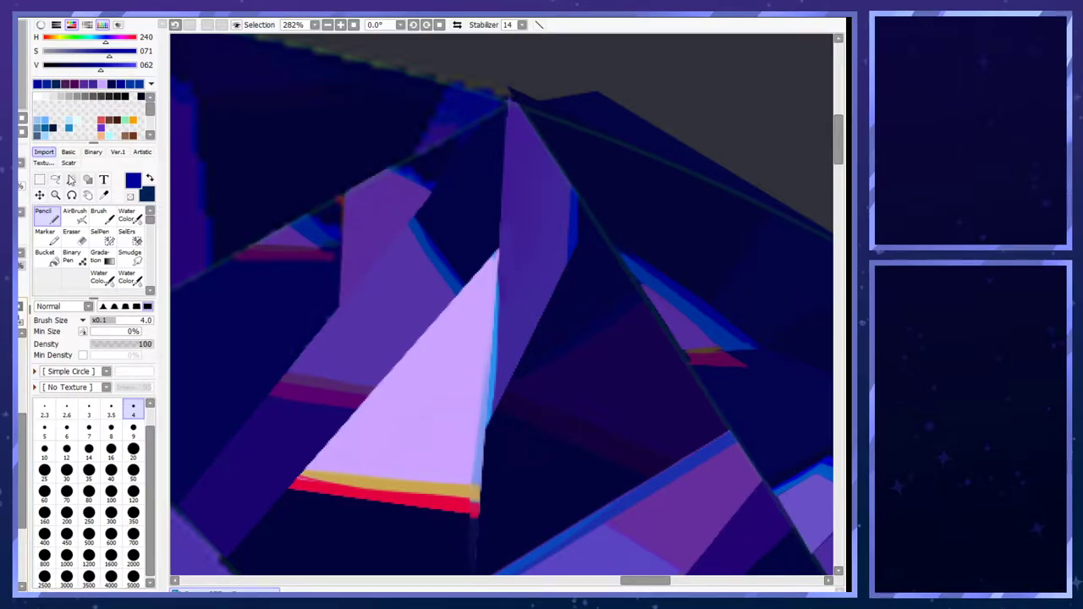
pyautogui.click(56, 179)
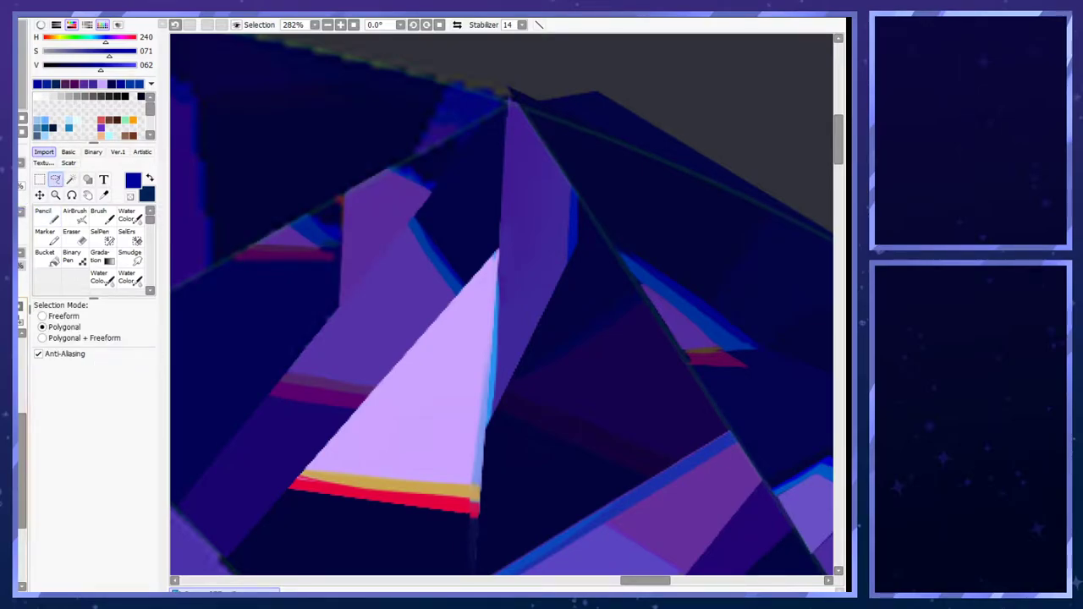
pyautogui.click(309, 218)
pyautogui.doubleClick(344, 201)
# - Sample blue from the reference and airbrush the selected gap at size 80, keeping the selection active
pyautogui.rightClick(330, 222)
pyautogui.click(78, 217)
pyautogui.moveTo(347, 193)
pyautogui.mouseDown()
pyautogui.moveTo(319, 248)
pyautogui.moveTo(328, 243)
pyautogui.mouseUp()
pyautogui.rightClick(320, 236)
pyautogui.hotkey('ctrl', 'd')
pyautogui.hotkey('ctrl', 'z')
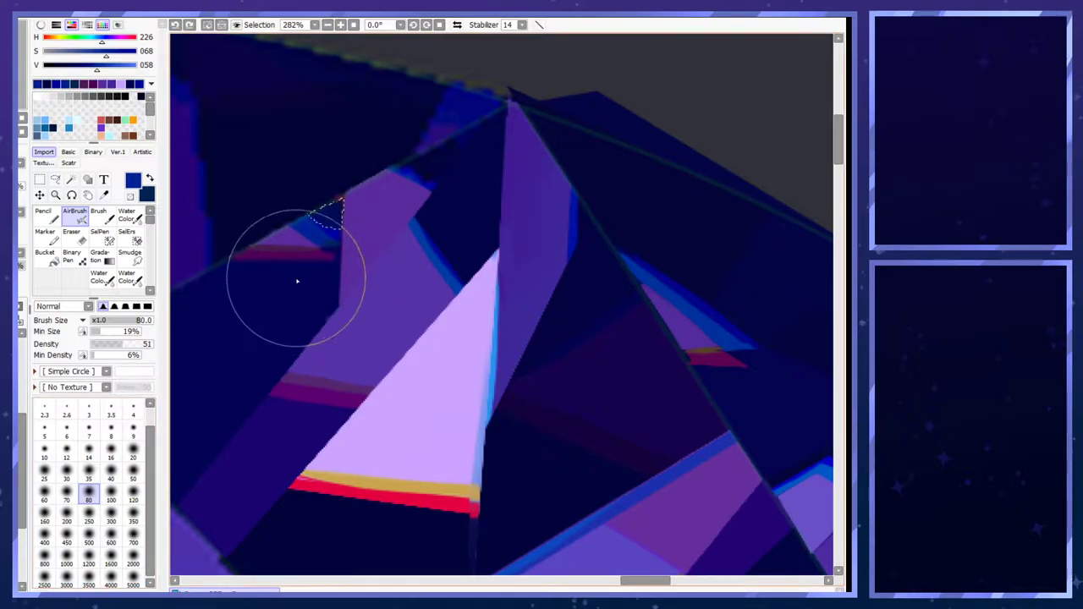
# - Sample dark navy from the reference, airbrush it into the selected gap at size 20, and deselect
pyautogui.click(18, 449)
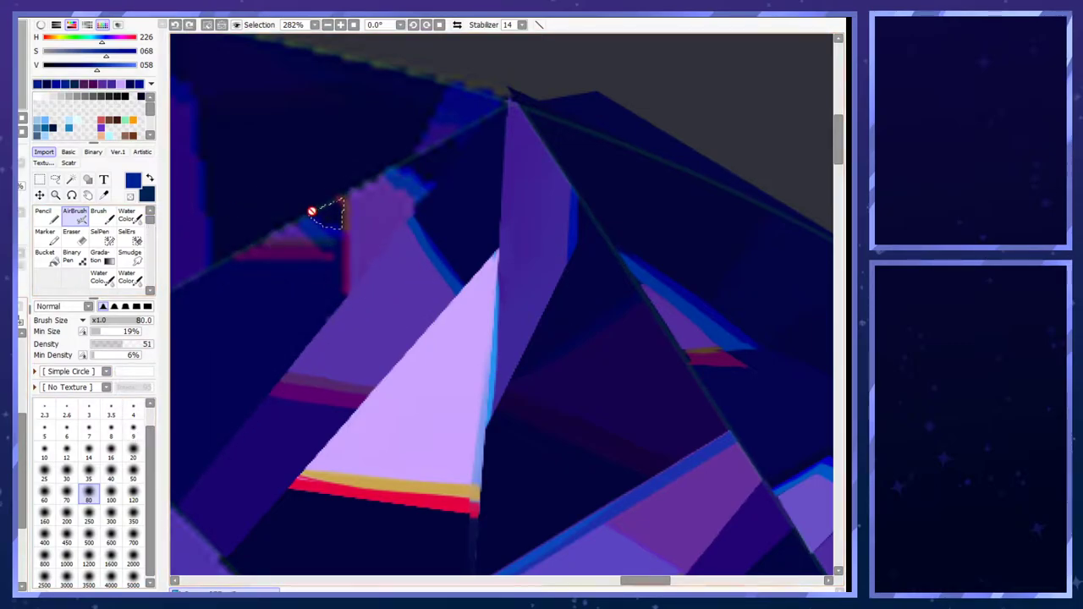
pyautogui.rightClick(338, 212)
pyautogui.click(19, 448)
pyautogui.click(131, 487)
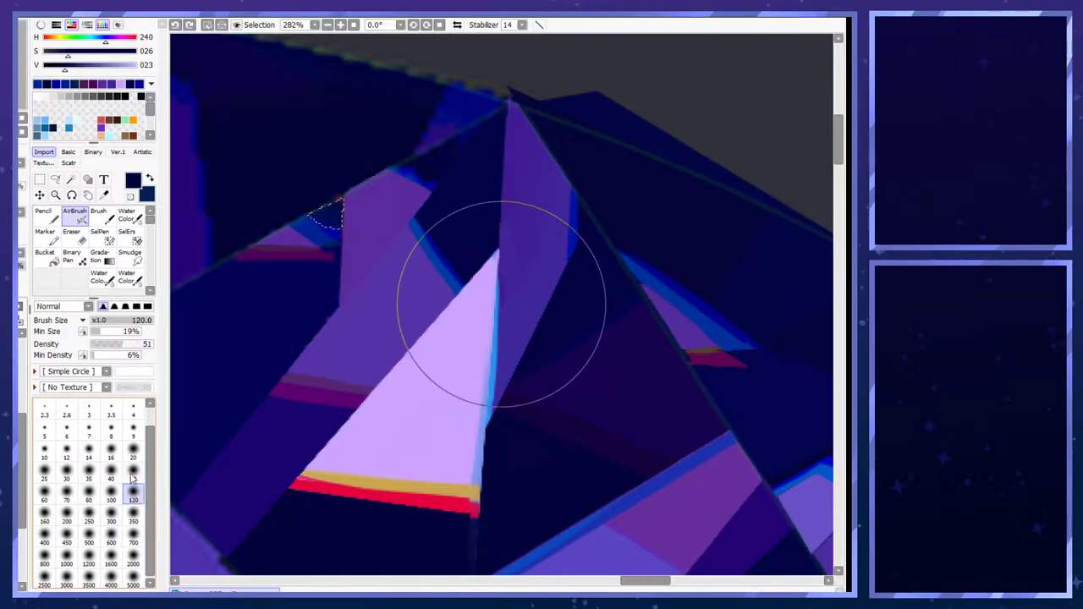
pyautogui.click(133, 457)
pyautogui.hotkey('ctrl', 'd')
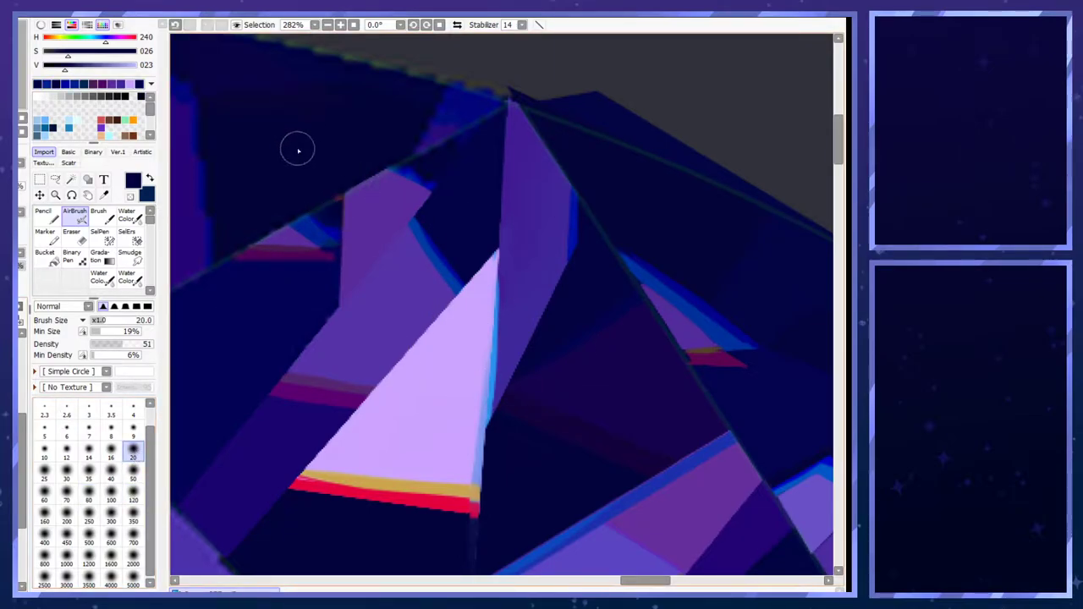
# - Sample the dark reddish brown at the purple facet's upper corner and paint it there with the Pencil at size 4
pyautogui.keyDown('alt'); pyautogui.click(341, 197); pyautogui.keyUp('alt')
pyautogui.click(20, 436)
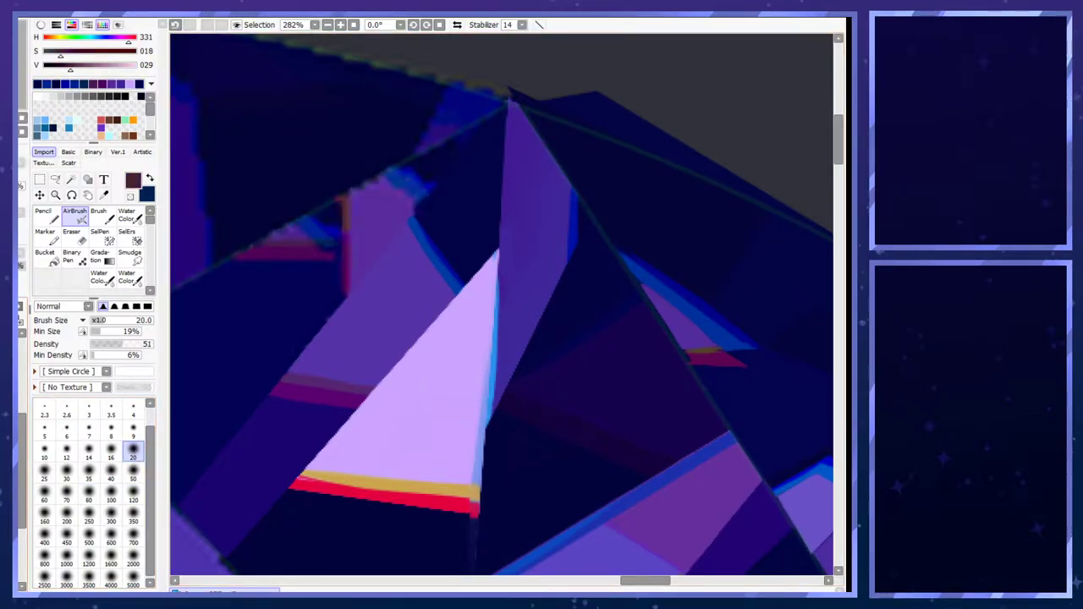
pyautogui.click(101, 216)
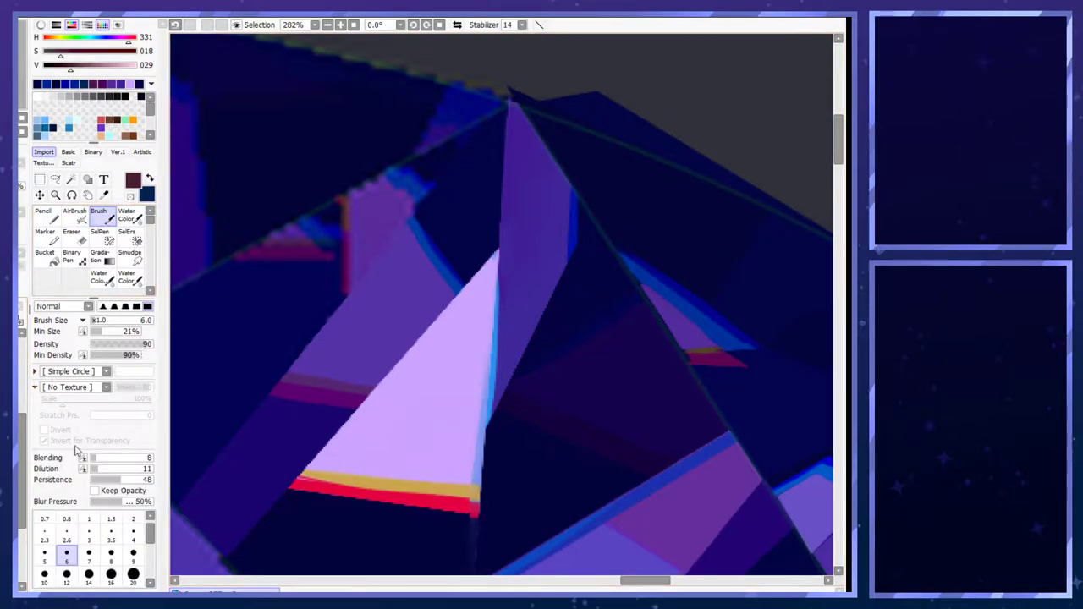
pyautogui.click(133, 553)
pyautogui.press('n')
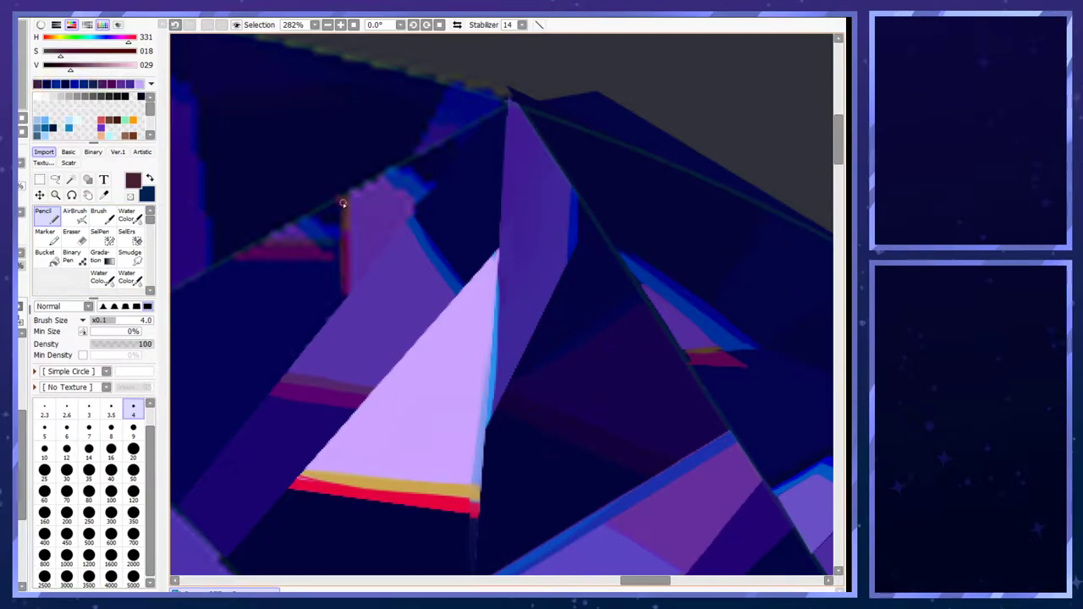
pyautogui.moveTo(338, 202); pyautogui.dragTo(348, 203)
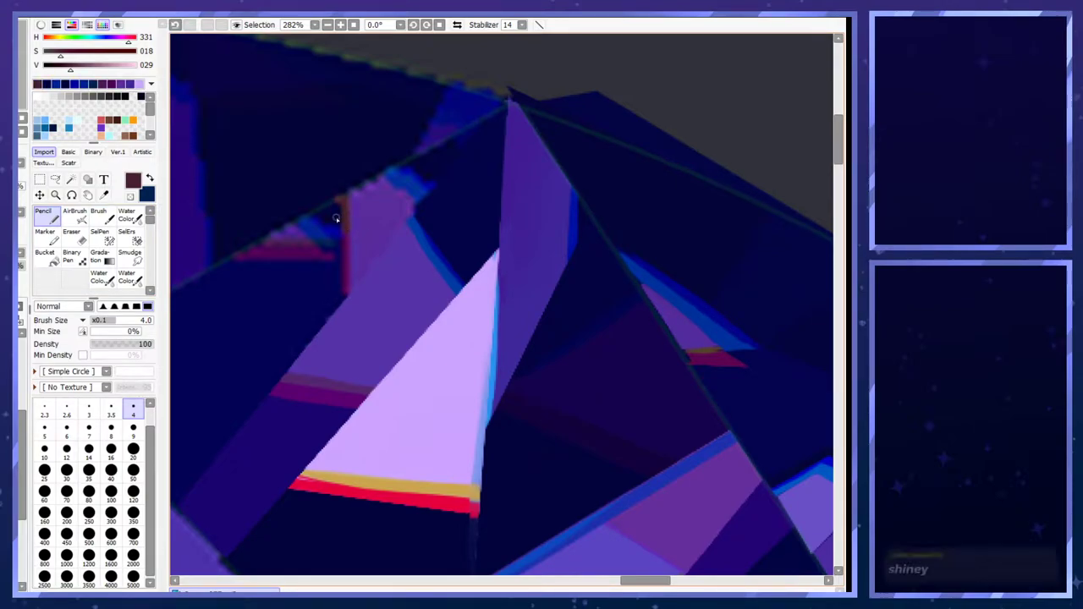
# - Sample magenta and muted plum and paint the lower part of the purple facet's edge strip with the Pencil at size 4
pyautogui.keyDown('alt'); pyautogui.click(341, 269); pyautogui.keyUp('alt')
pyautogui.hotkey('ctrl', 'z')
pyautogui.moveTo(346, 253); pyautogui.dragTo(349, 279)
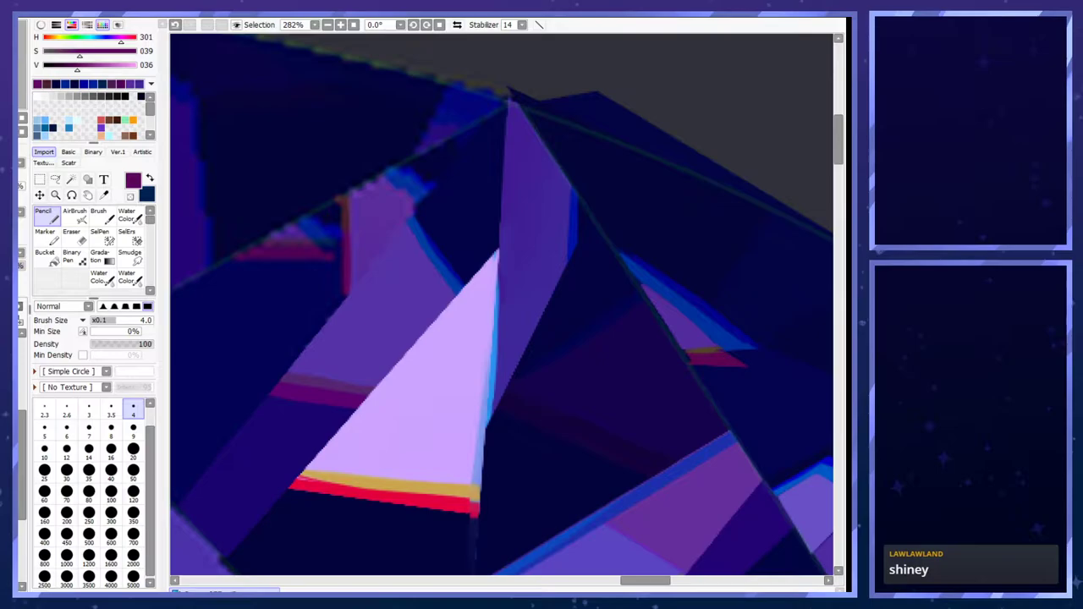
pyautogui.click(74, 216)
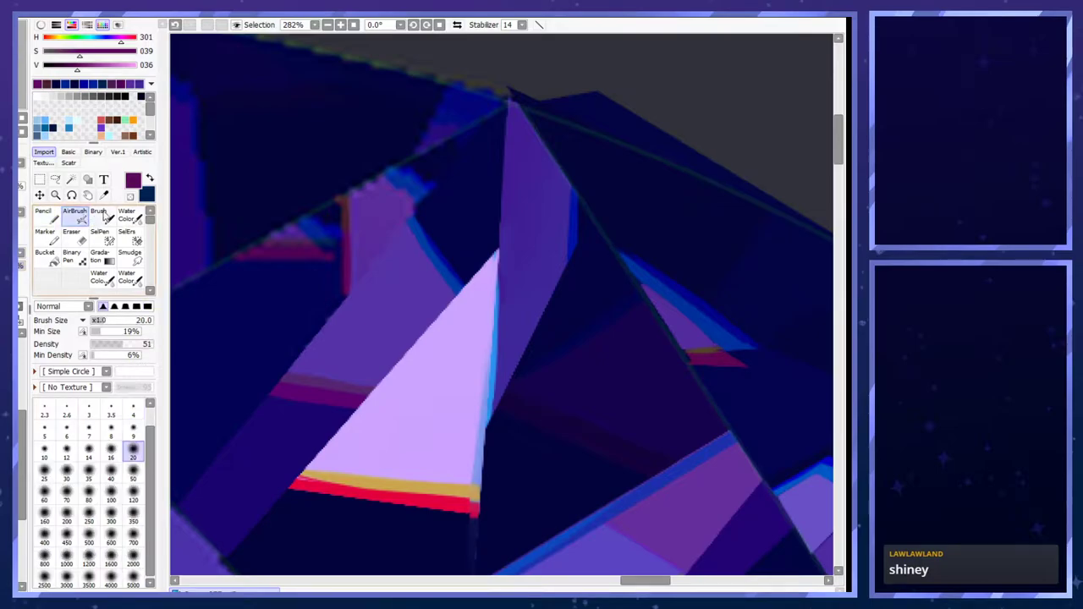
pyautogui.rightClick(343, 213)
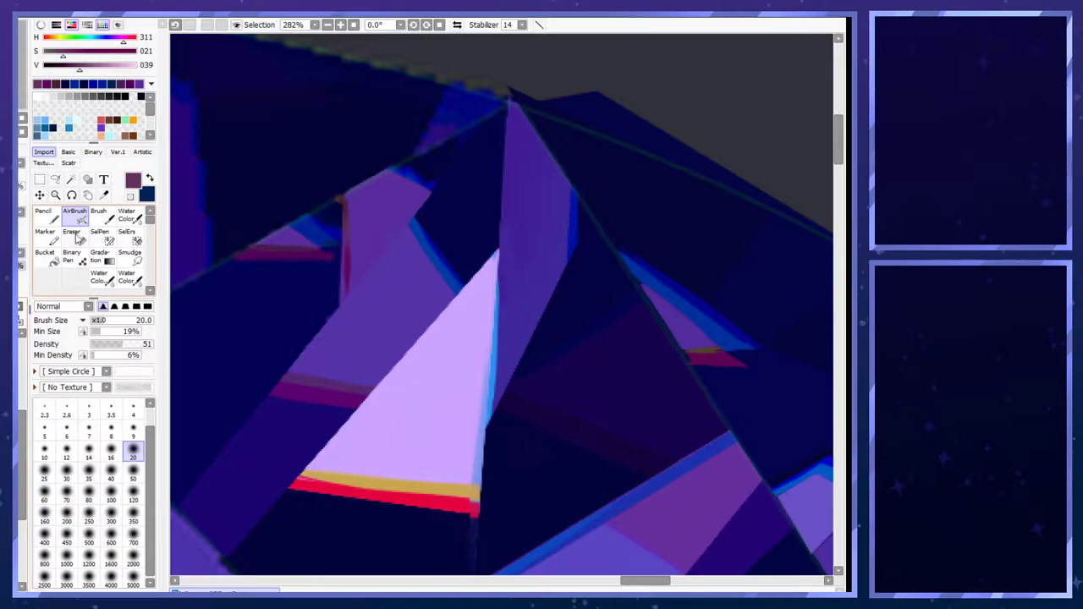
# - Undo the latest purple strokes, trim the edge strip's lower end in transparent colour with the tapering Pencil at size 4, and compare with the reference
pyautogui.click(47, 217)
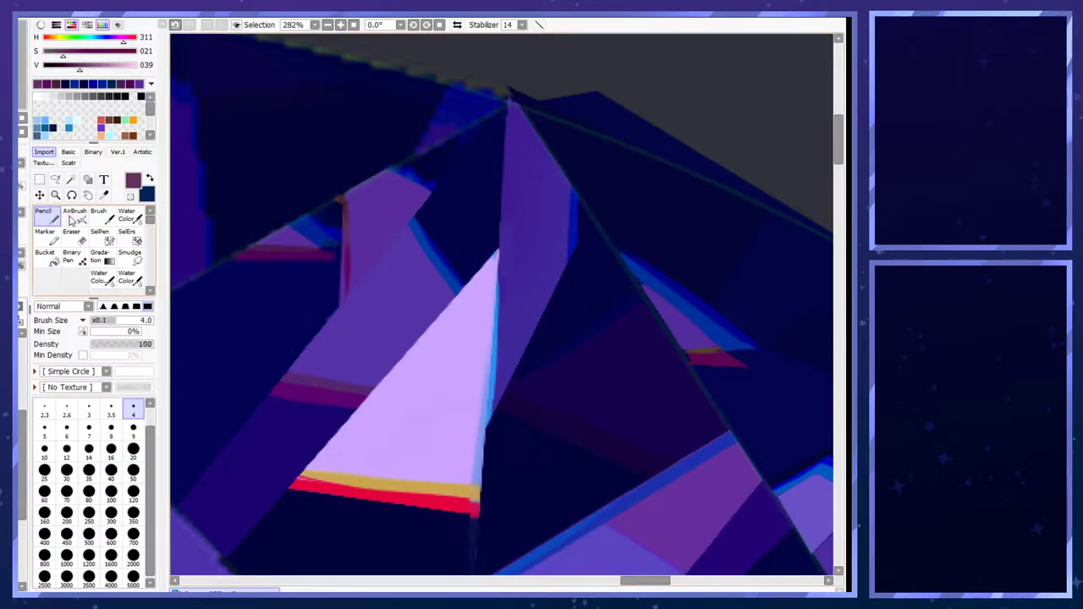
pyautogui.scroll(-2, 148, 244)
pyautogui.click(44, 247)
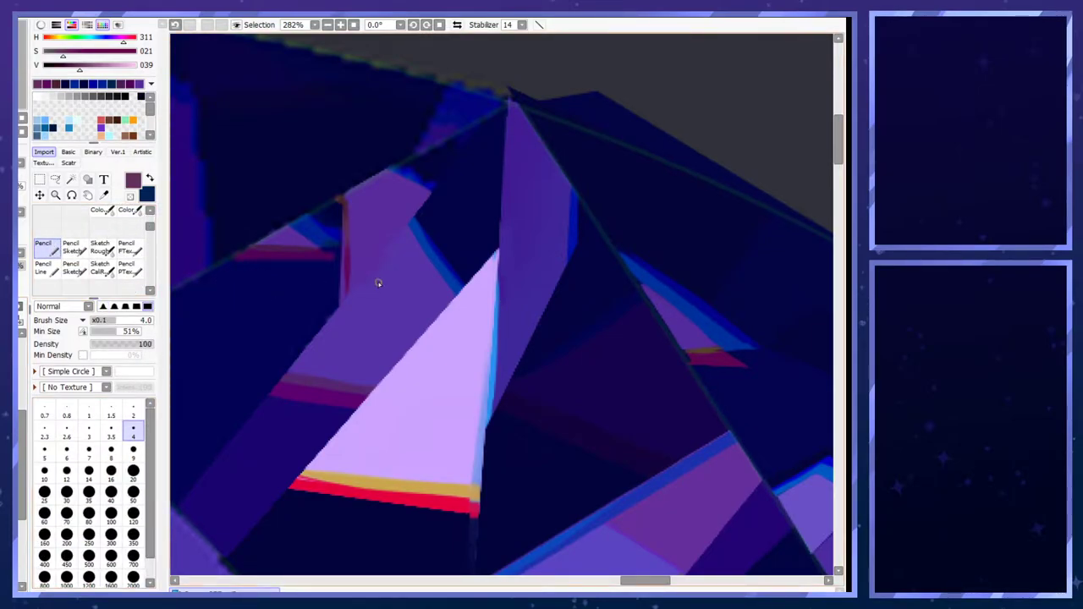
pyautogui.rightClick(347, 260)
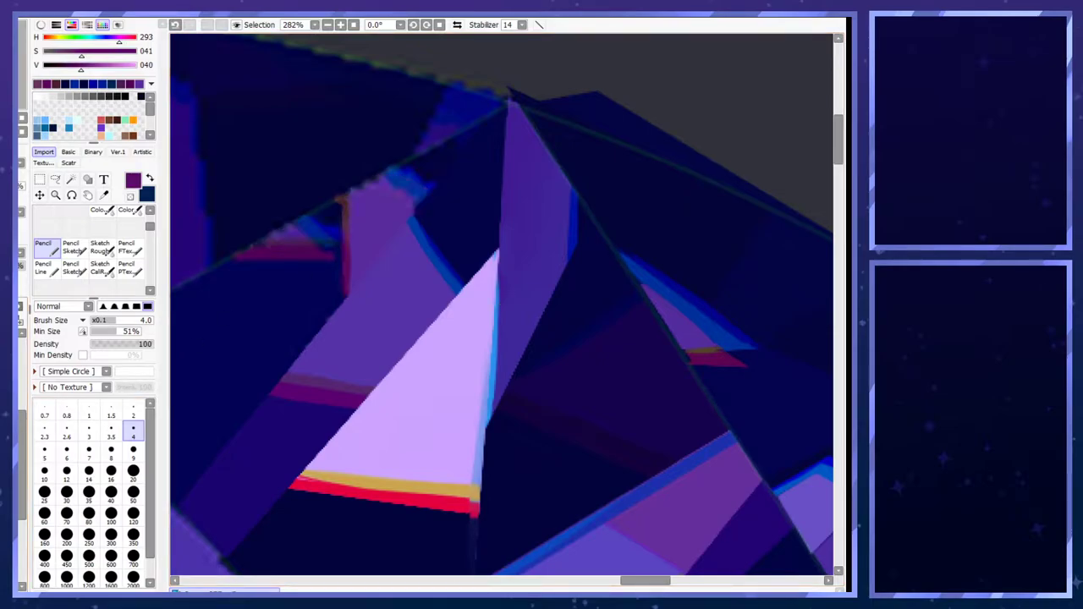
pyautogui.hotkey('ctrl', 'z')
pyautogui.hotkey('ctrl', 'z')
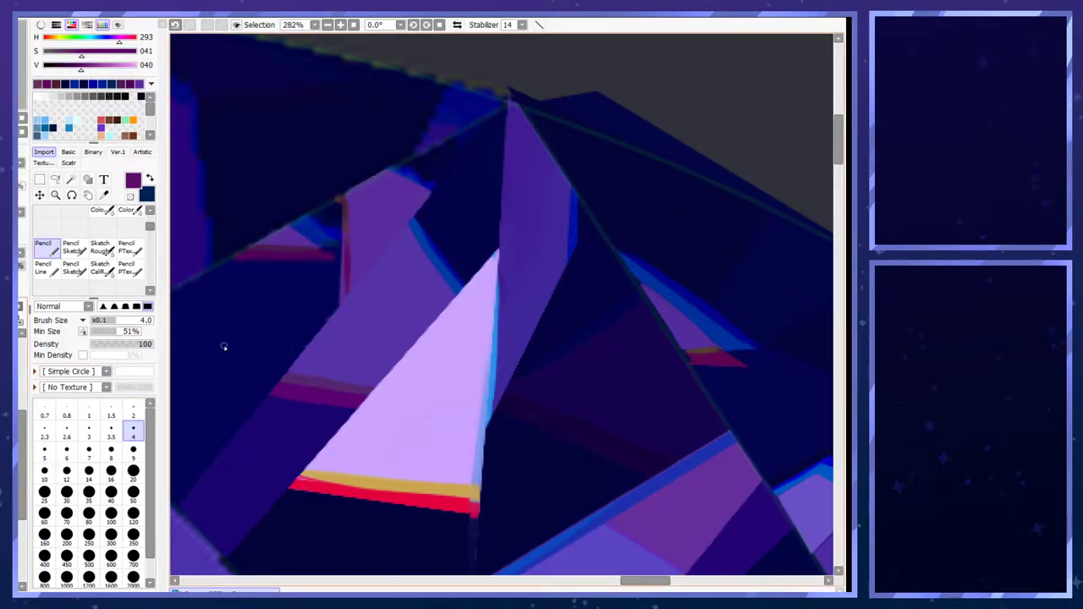
pyautogui.click(130, 196)
pyautogui.moveTo(341, 312)
pyautogui.mouseDown()
pyautogui.moveTo(340, 238)
pyautogui.moveTo(342, 284)
pyautogui.mouseUp()
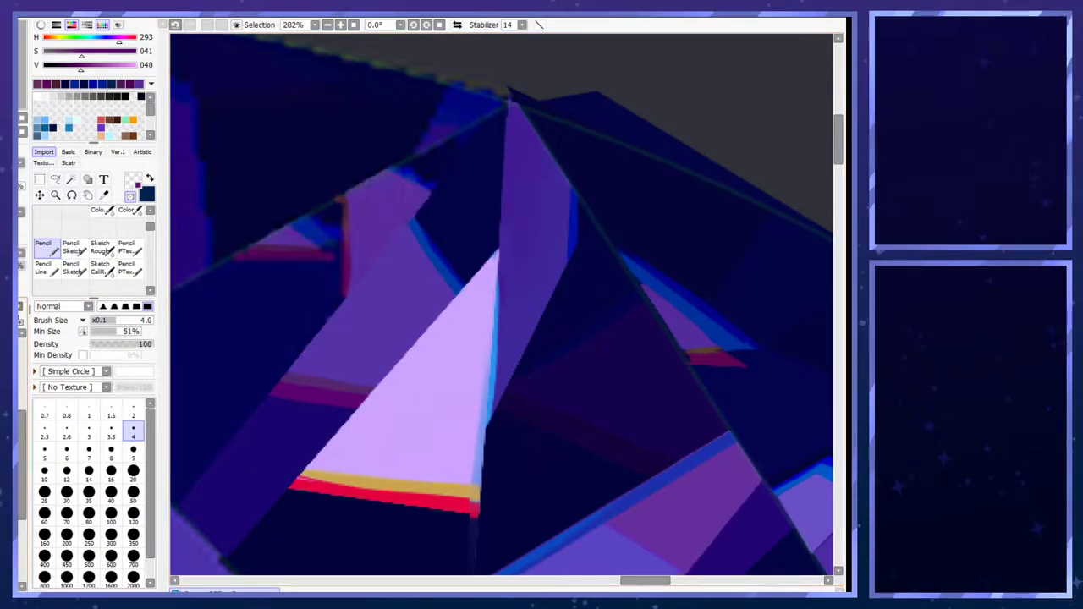
pyautogui.click(21, 314)
pyautogui.click(20, 314)
pyautogui.click(21, 314)
pyautogui.click(20, 314)
# - Outline the blue tip at the top of the purple facet with a polygonal selection and sample its deep blue and brighter blue
pyautogui.click(55, 178)
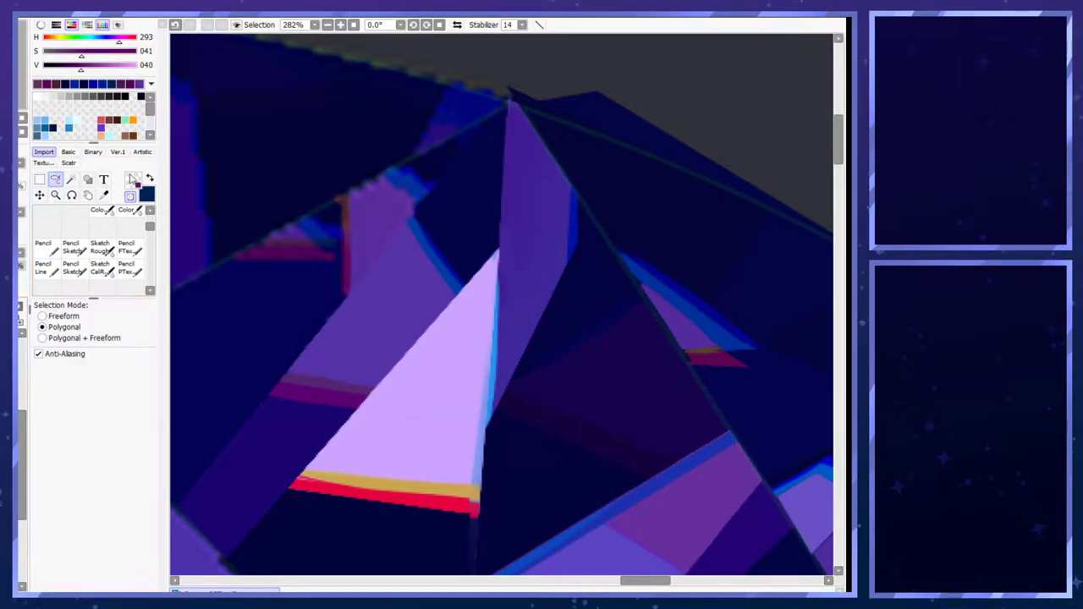
pyautogui.click(381, 183)
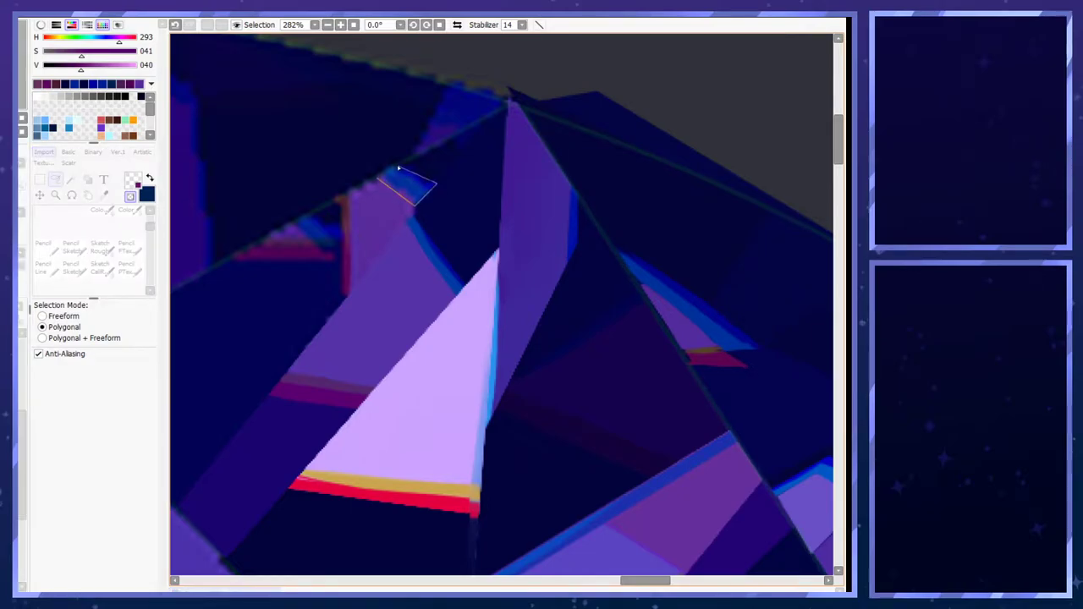
pyautogui.doubleClick(395, 168)
pyautogui.rightClick(413, 184)
pyautogui.press('x')
pyautogui.rightClick(394, 172)
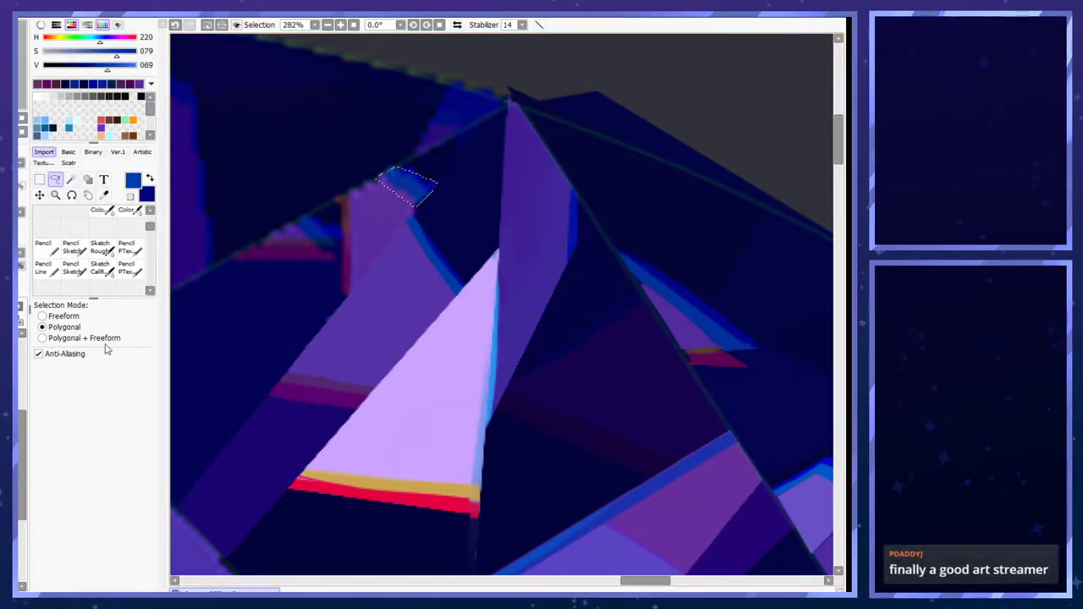
# - Shade the selected blue tip with the AirBrush at size 20 in the sampled deep blue and brighter blue, and clear the selection
pyautogui.scroll(3, 150, 233)
pyautogui.click(74, 216)
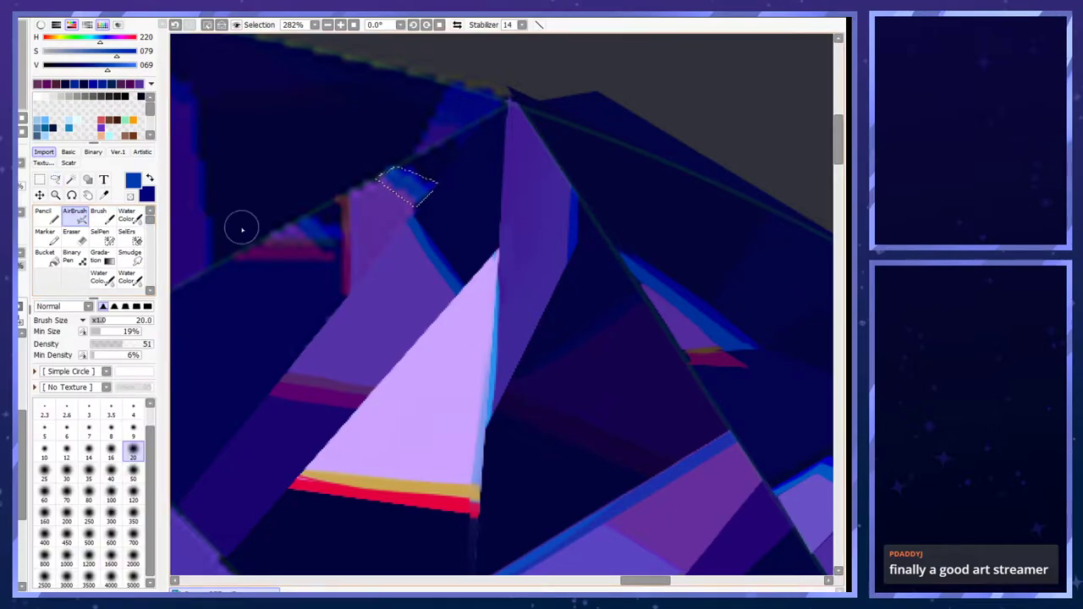
pyautogui.keyDown('alt'); pyautogui.click(433, 194); pyautogui.keyUp('alt')
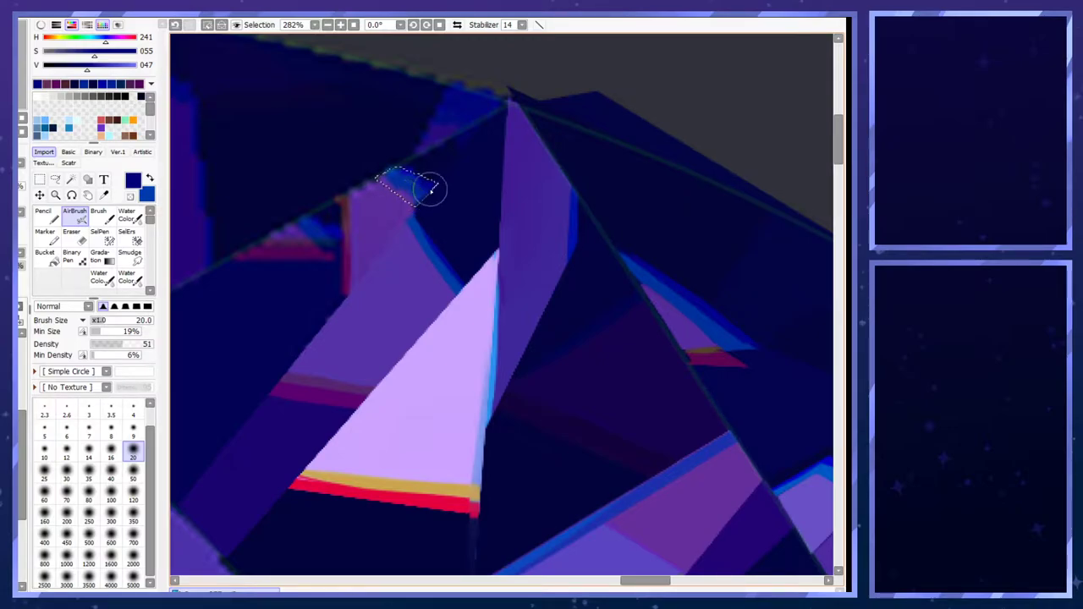
pyautogui.press('x')
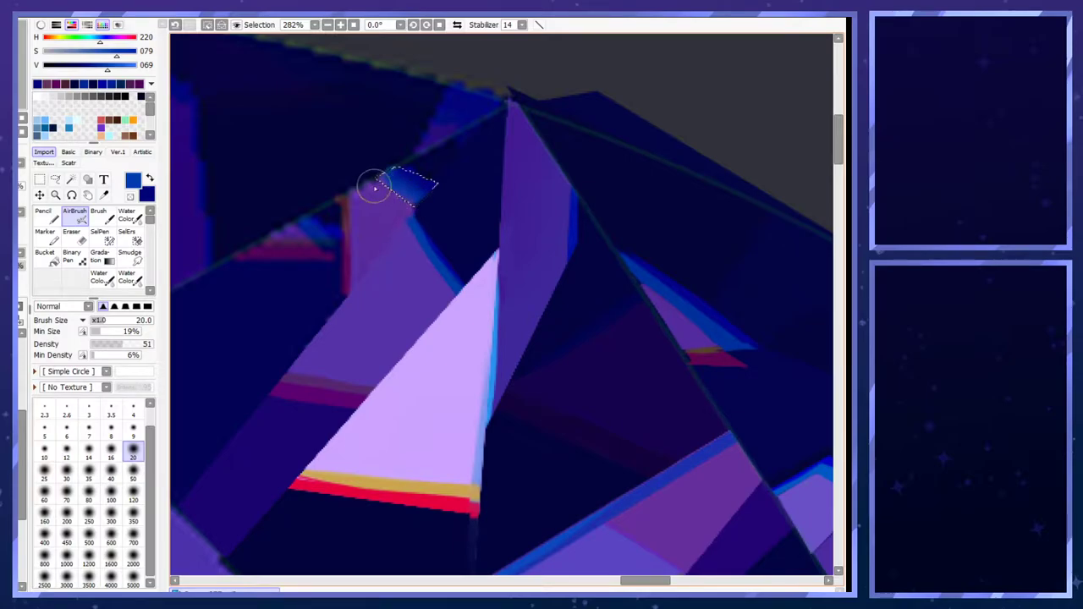
pyautogui.hotkey('ctrl', 'd')
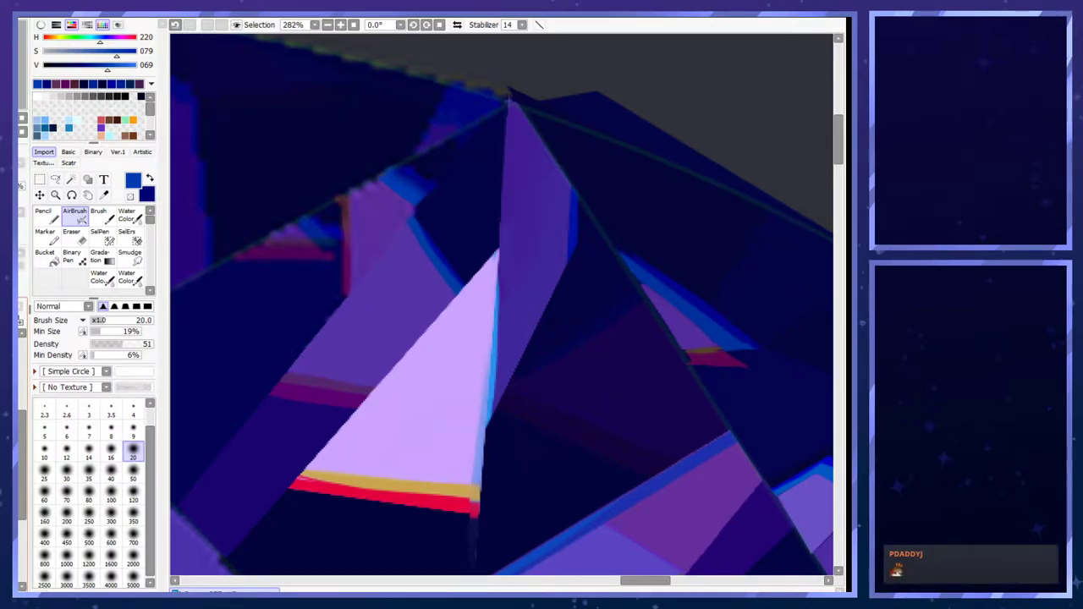
# - Clean up the blue tip's outer edge and the purple facet's upper edge with polygonal selections
pyautogui.click(56, 179)
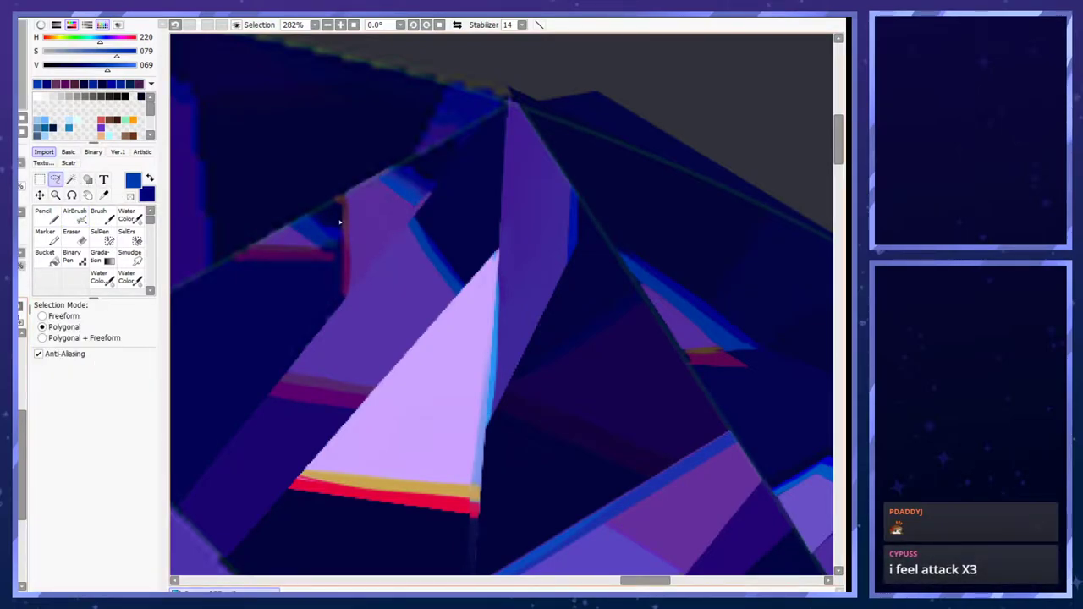
pyautogui.click(415, 222)
pyautogui.click(413, 175)
pyautogui.click(455, 198)
pyautogui.click(414, 220)
pyautogui.hotkey('ctrl', 'd')
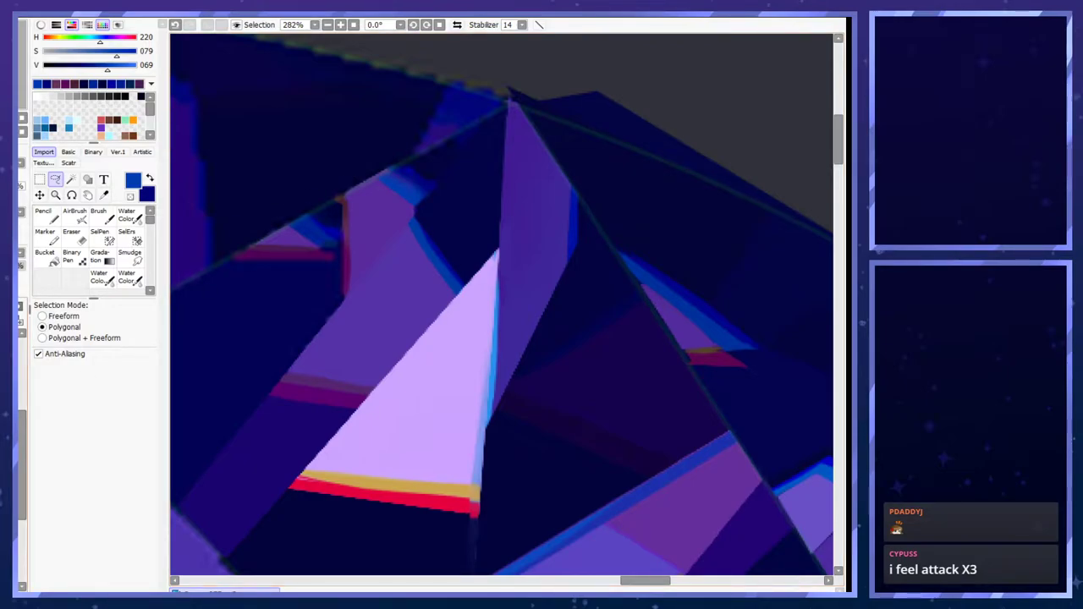
pyautogui.click(342, 195)
pyautogui.click(402, 169)
pyautogui.doubleClick(387, 150)
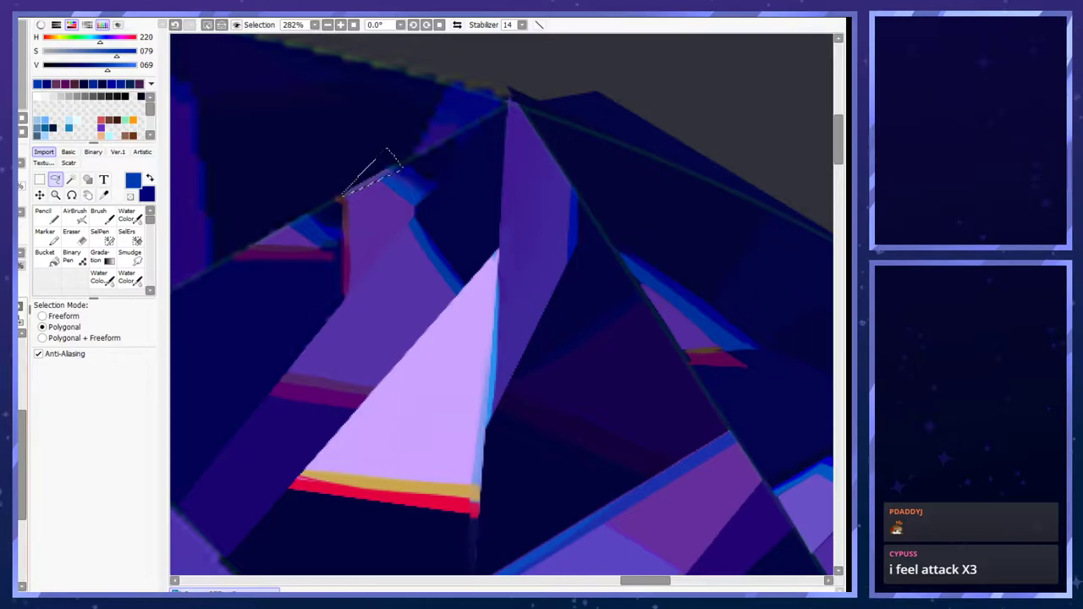
pyautogui.hotkey('ctrl', 'd')
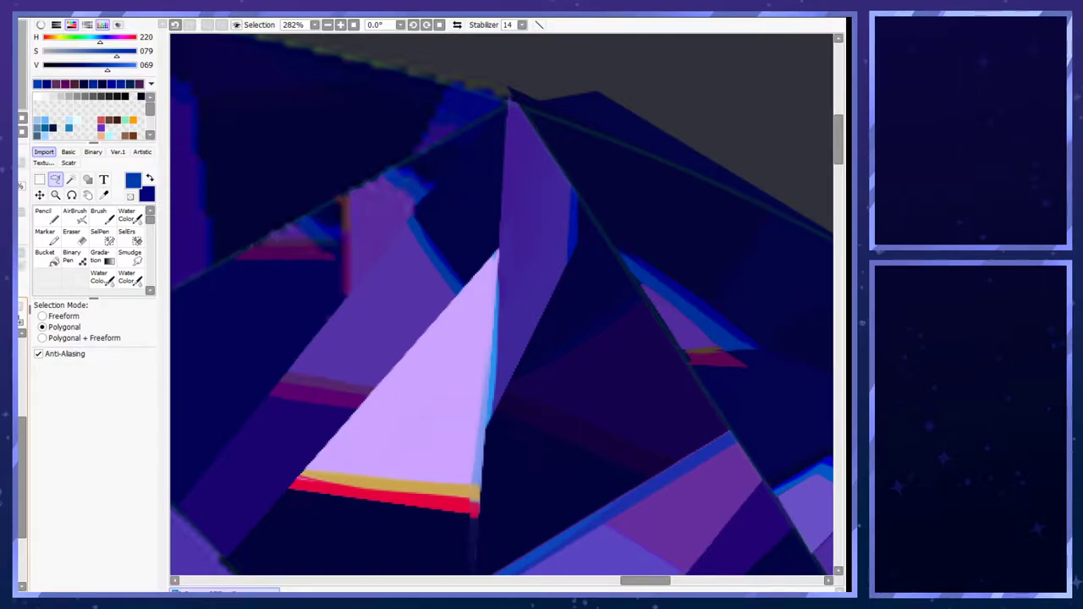
# - Compare the facet with the full reference, fade the reference again, and restore the facet's small details and dark navy base over it
pyautogui.scroll(-2, 357, 252)
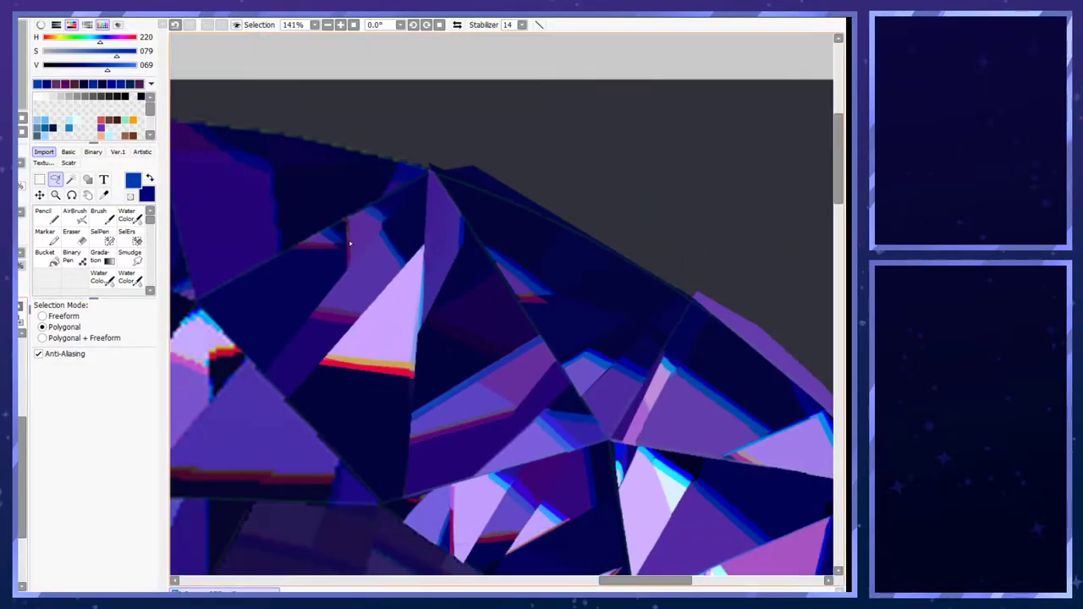
pyautogui.scroll(2, 358, 252)
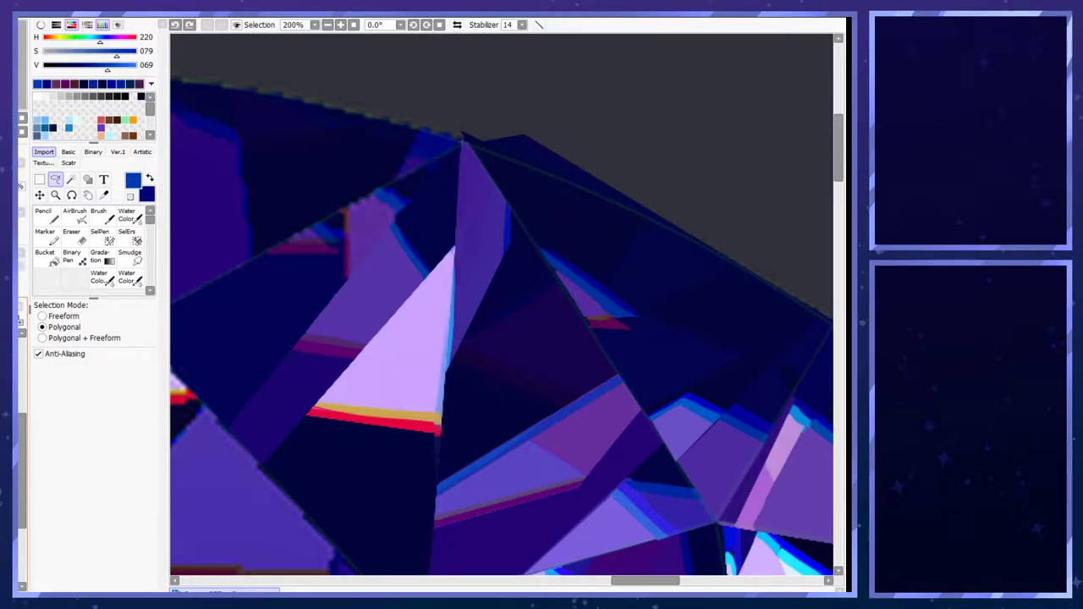
pyautogui.moveTo(12, 265); pyautogui.dragTo(5, 264)
pyautogui.moveTo(23, 516); pyautogui.dragTo(24, 440)
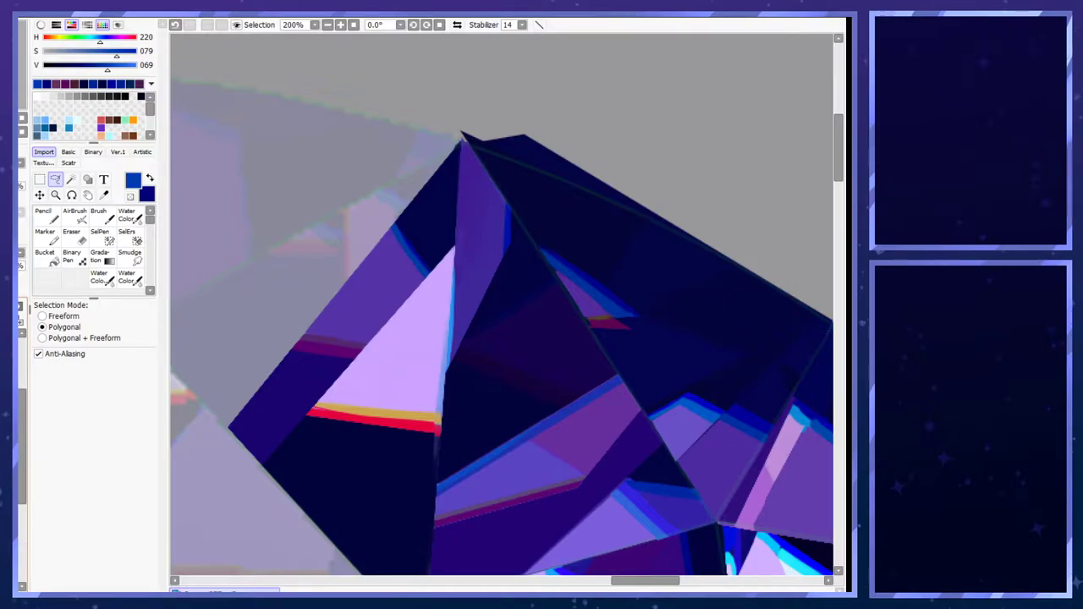
pyautogui.scroll(-6, 249, 216)
pyautogui.scroll(3, 474, 198)
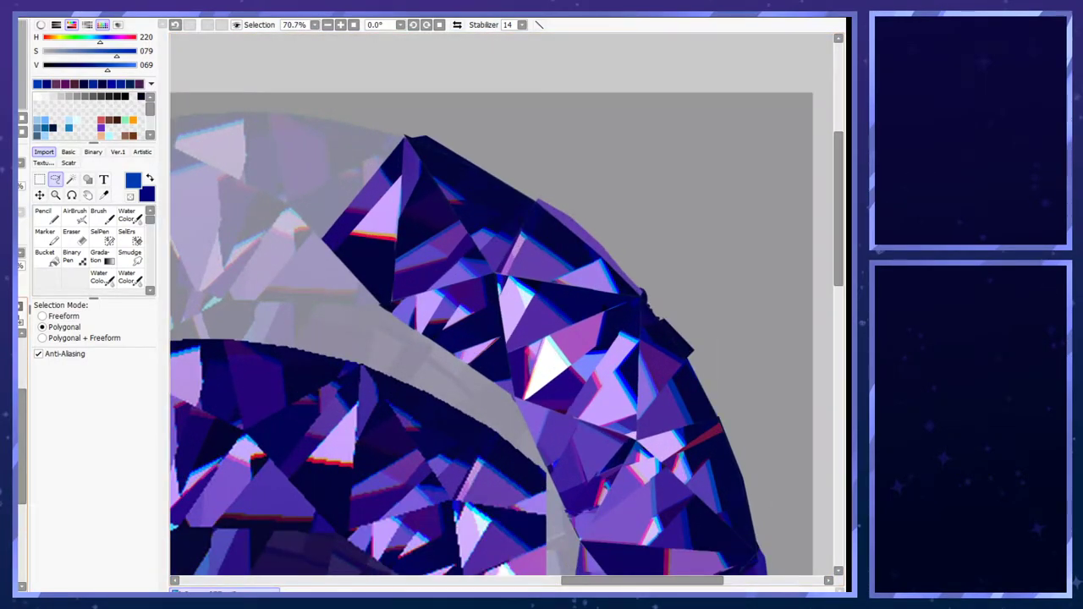
pyautogui.hotkey('ctrl', 'v')
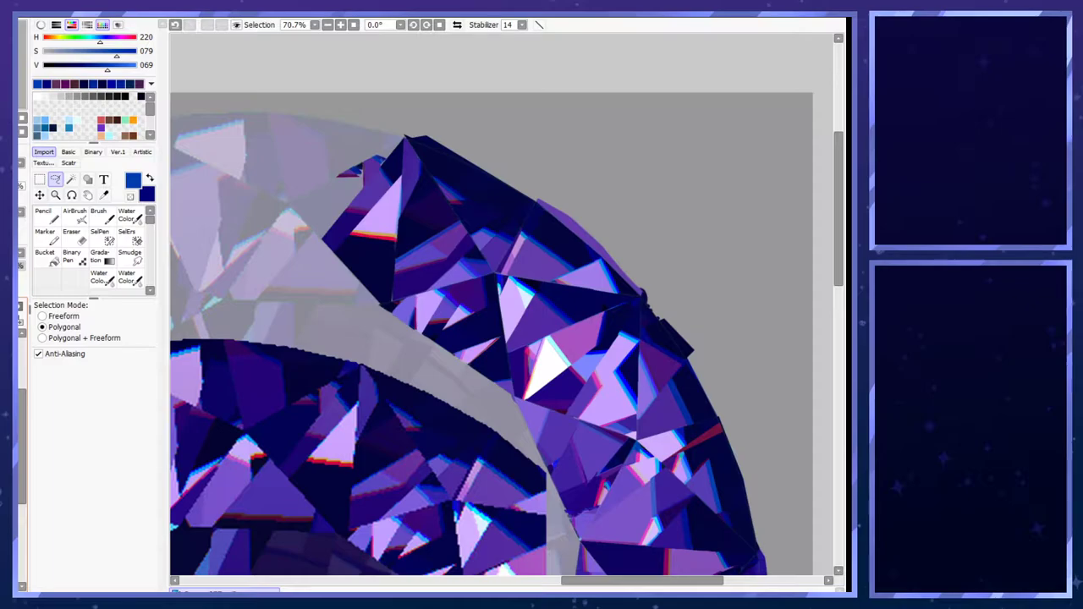
pyautogui.hotkey('ctrl', 'f')
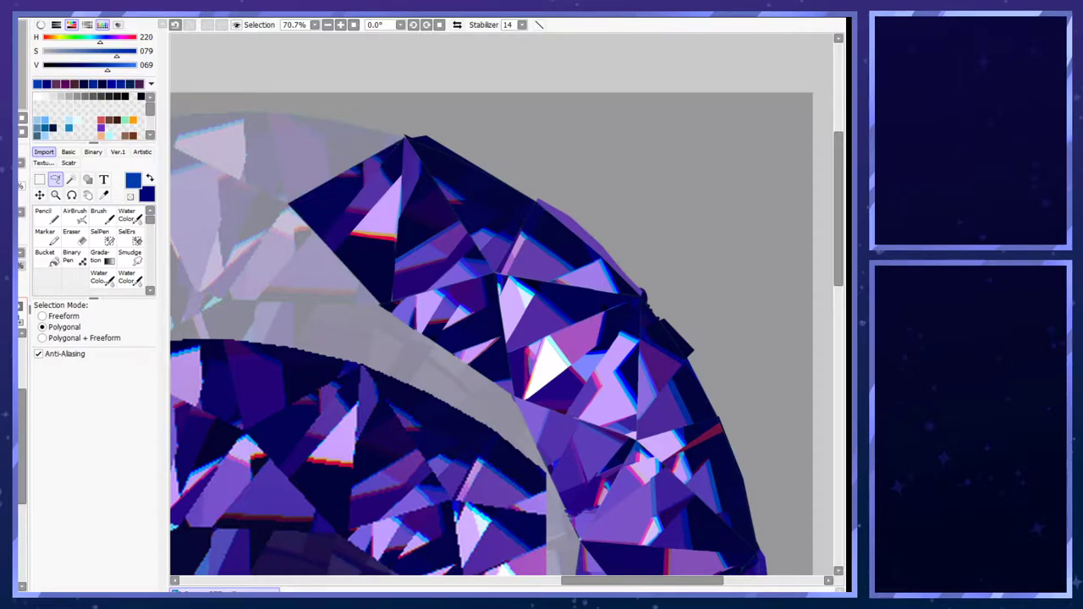
# - Sample dark navy from the reference and softly shade the dark facet with the AirBrush at size 120, comparing before and after
pyautogui.keyDown('alt'); pyautogui.click(346, 387); pyautogui.keyUp('alt')
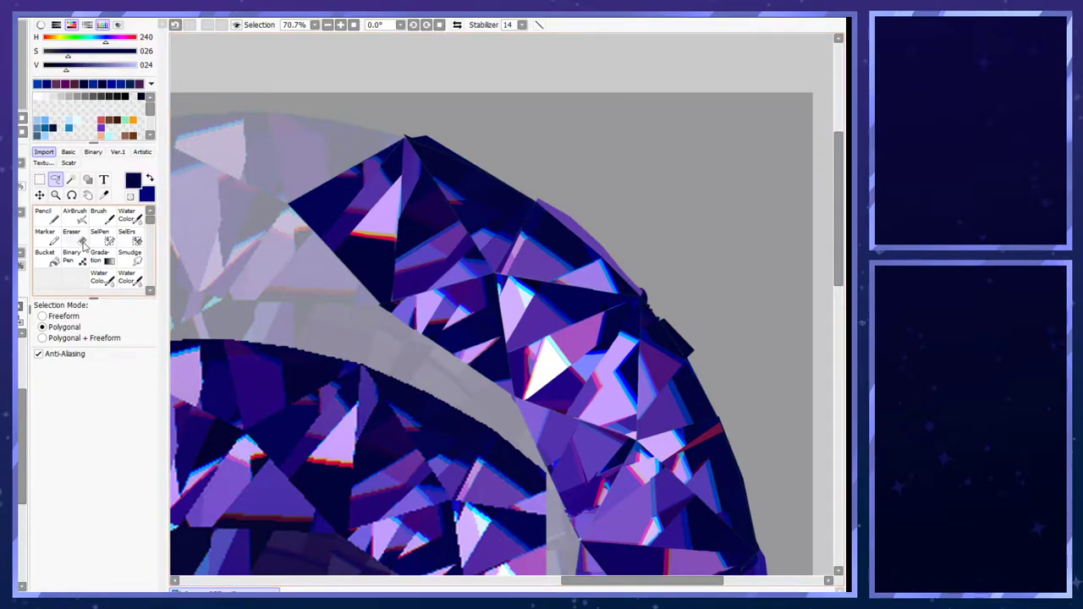
pyautogui.click(69, 216)
pyautogui.click(132, 500)
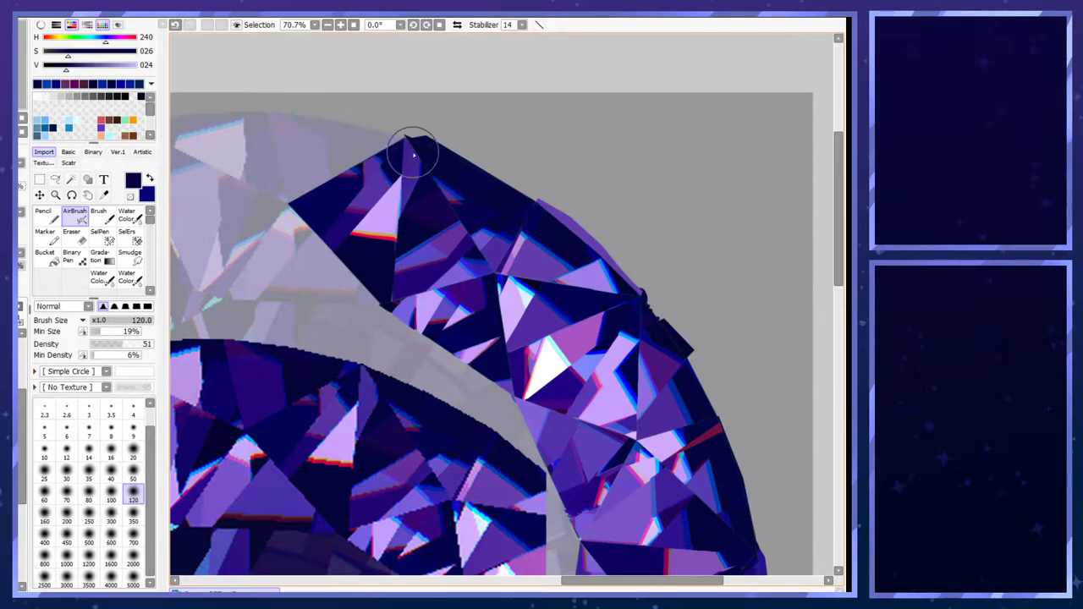
pyautogui.keyDown('alt'); pyautogui.click(276, 452); pyautogui.keyUp('alt')
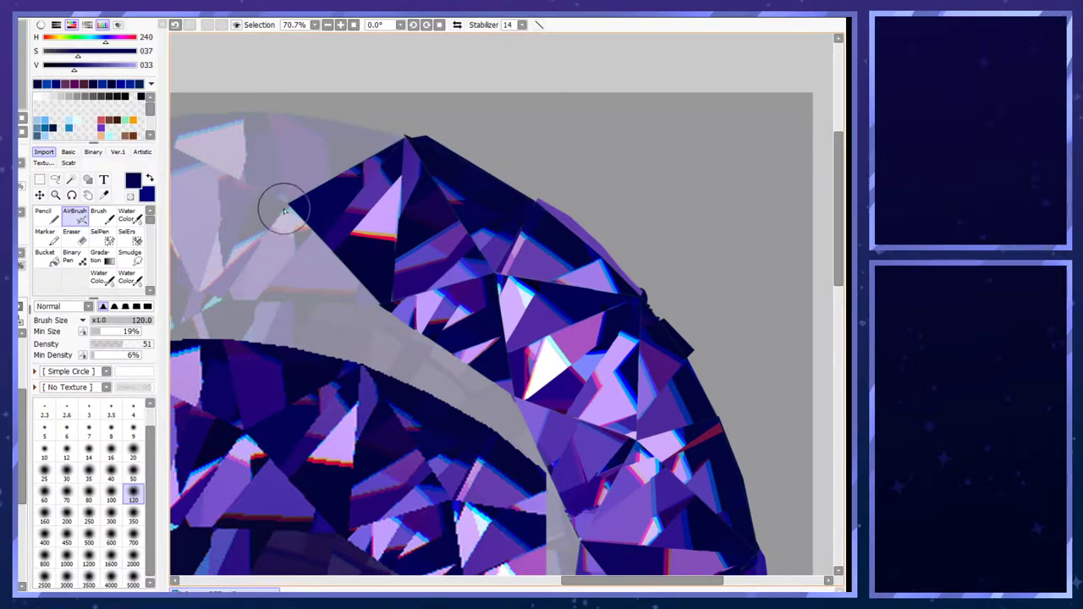
pyautogui.hotkey('ctrl', 'z')
pyautogui.hotkey('ctrl', 'y')
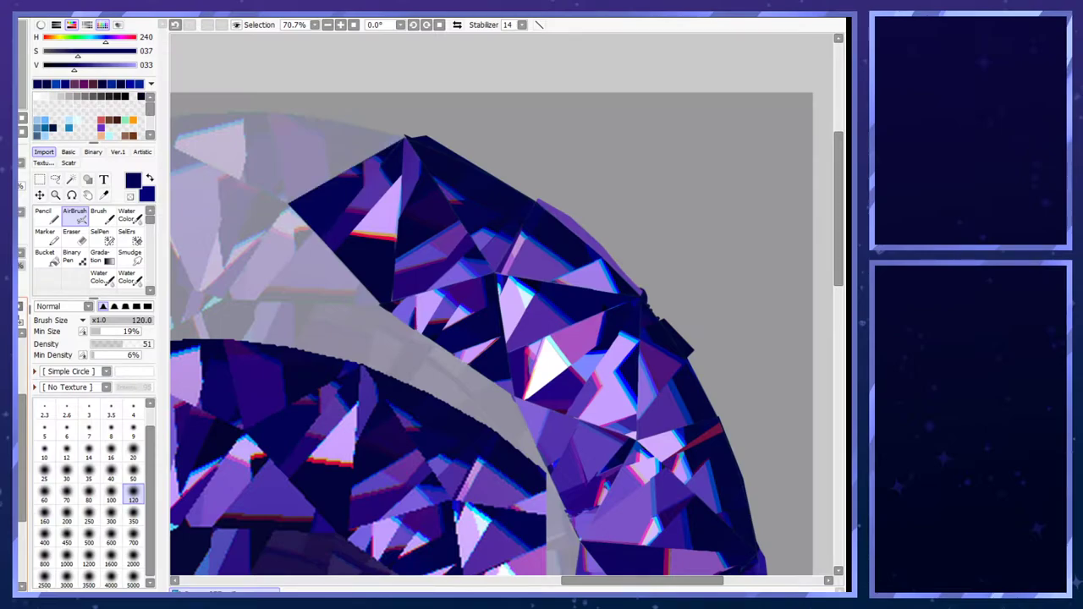
pyautogui.hotkey('ctrl', 'z')
pyautogui.hotkey('ctrl', 'y')
pyautogui.hotkey('ctrl', 'z')
pyautogui.hotkey('ctrl', 'y')
# - Sample a darker navy and paint the dark facet's lower corner with the Brush at size 20
pyautogui.rightClick(344, 500)
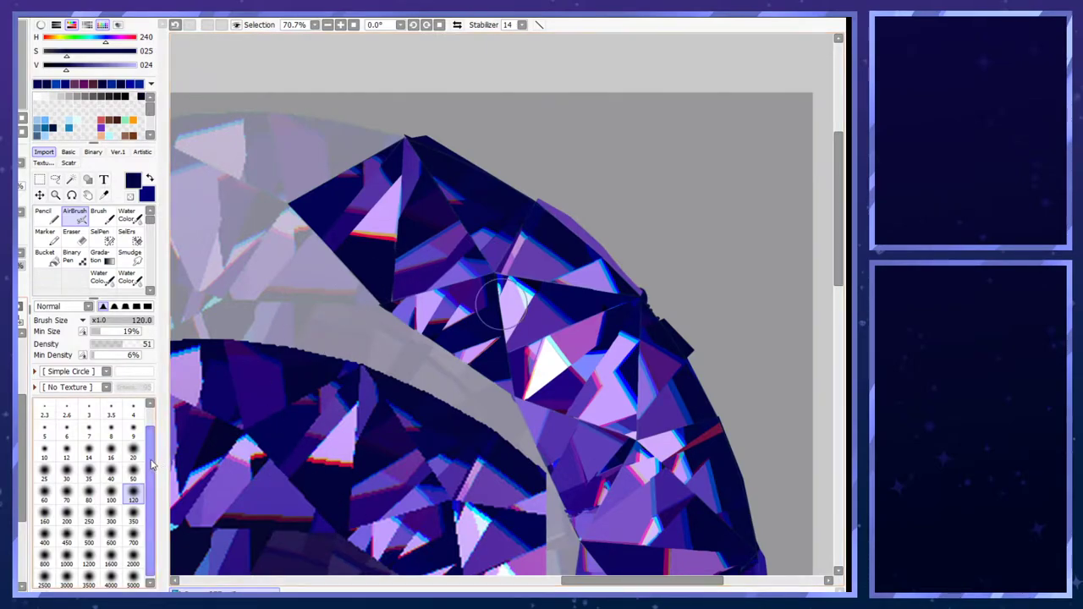
pyautogui.press('b')
pyautogui.moveTo(391, 292); pyautogui.dragTo(394, 304)
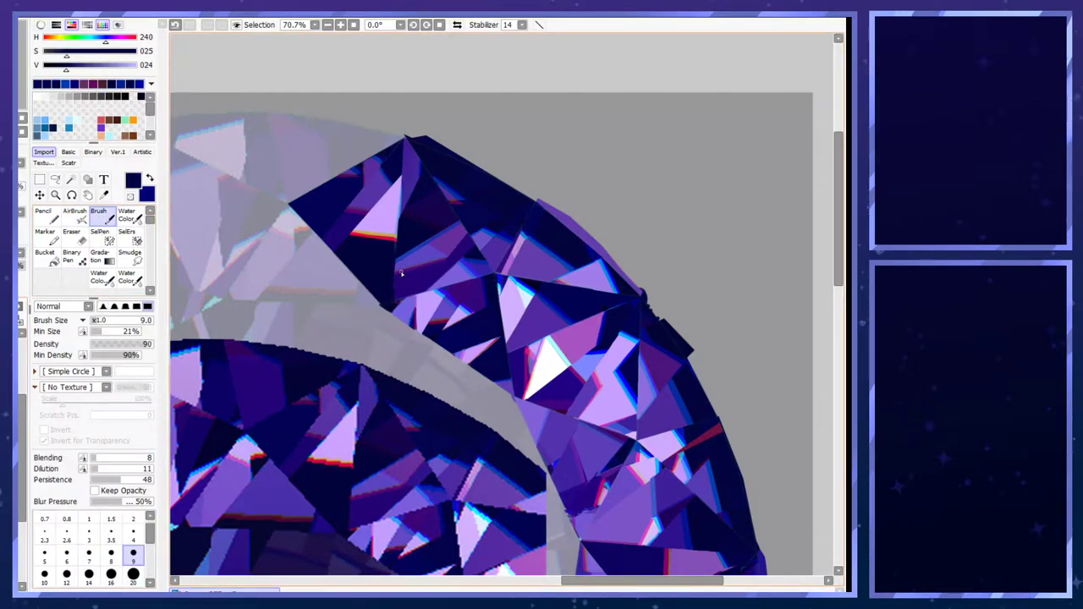
pyautogui.click(133, 574)
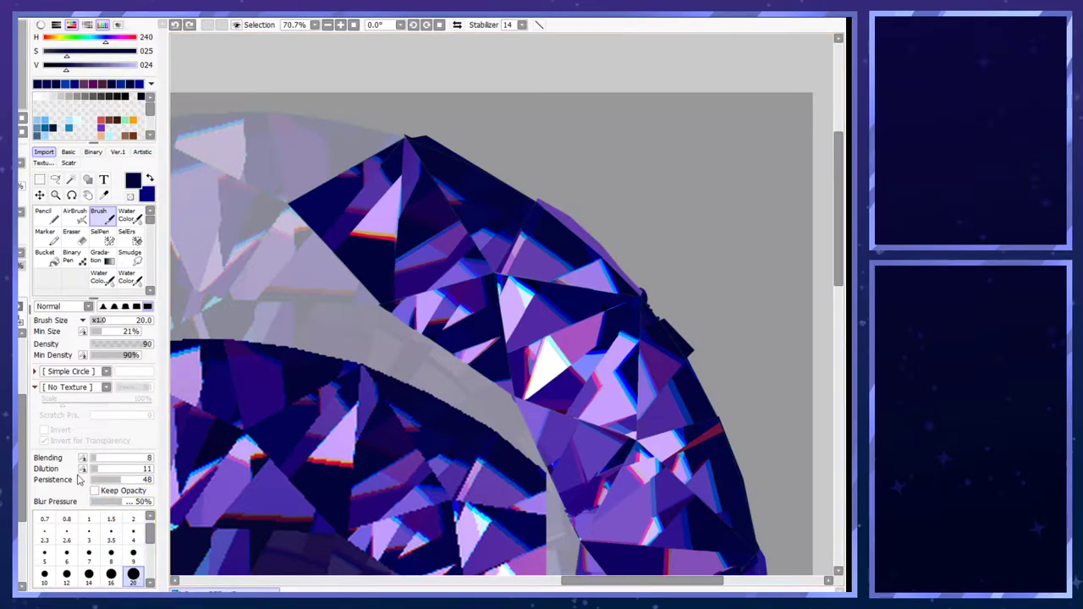
pyautogui.click(386, 293)
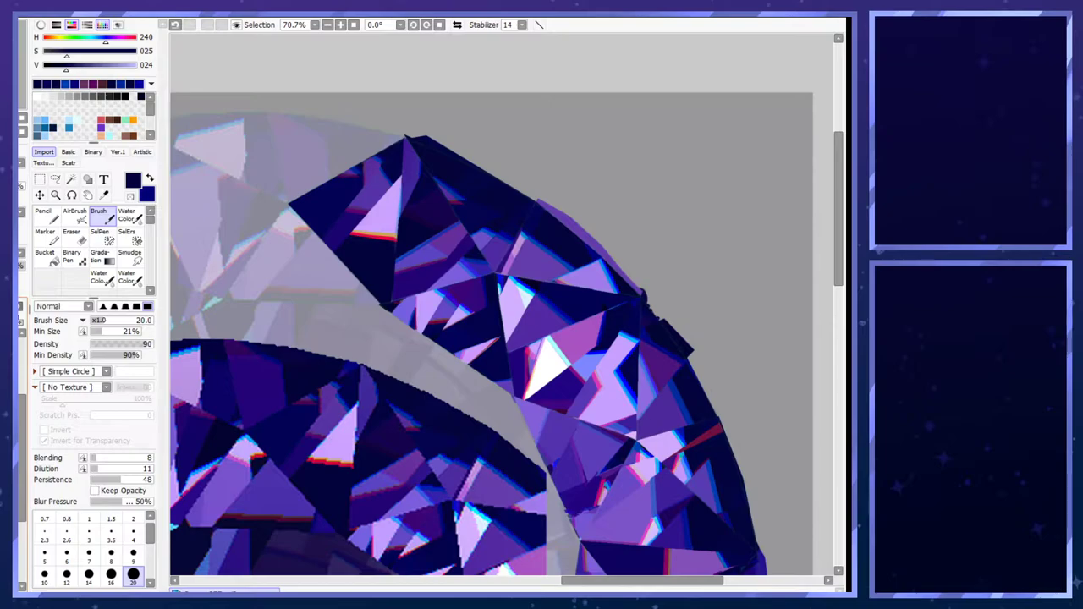
pyautogui.hotkey('ctrl', 'z')
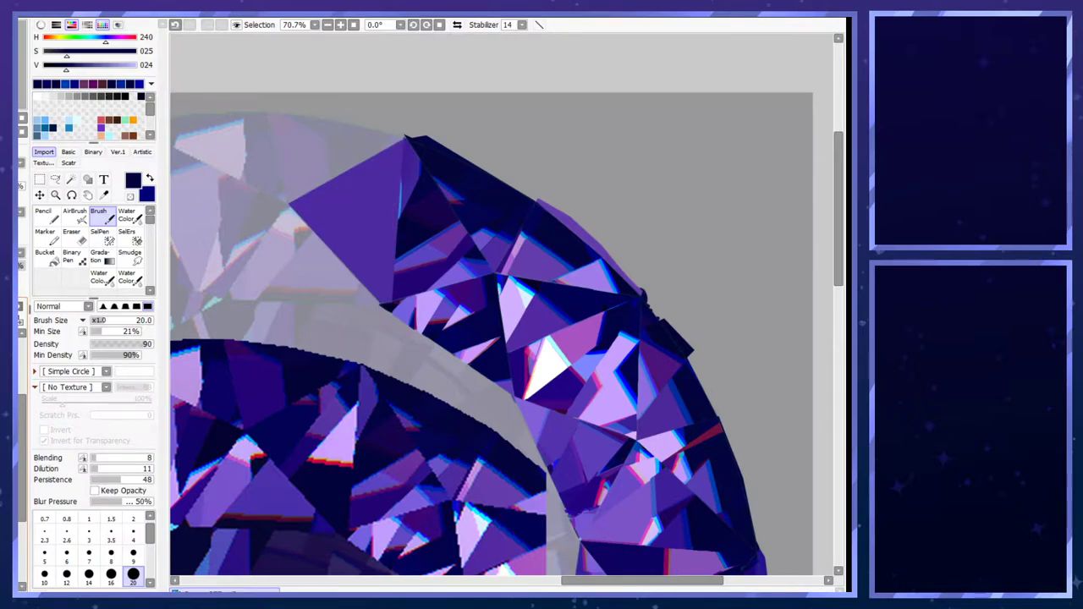
pyautogui.hotkey('ctrl', 'y')
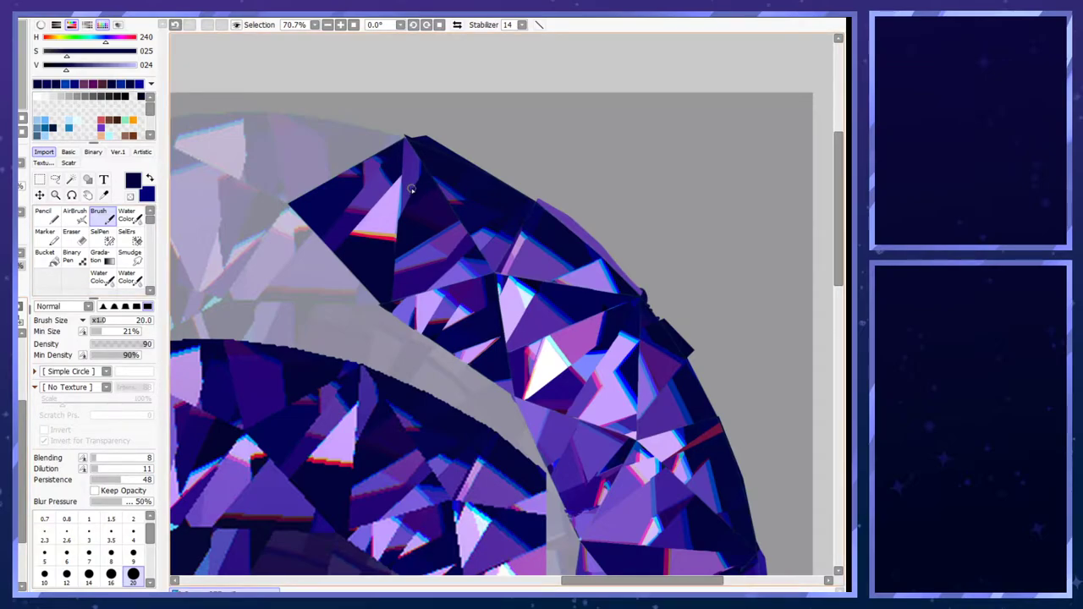
pyautogui.scroll(3, 297, 105)
pyautogui.click(55, 179)
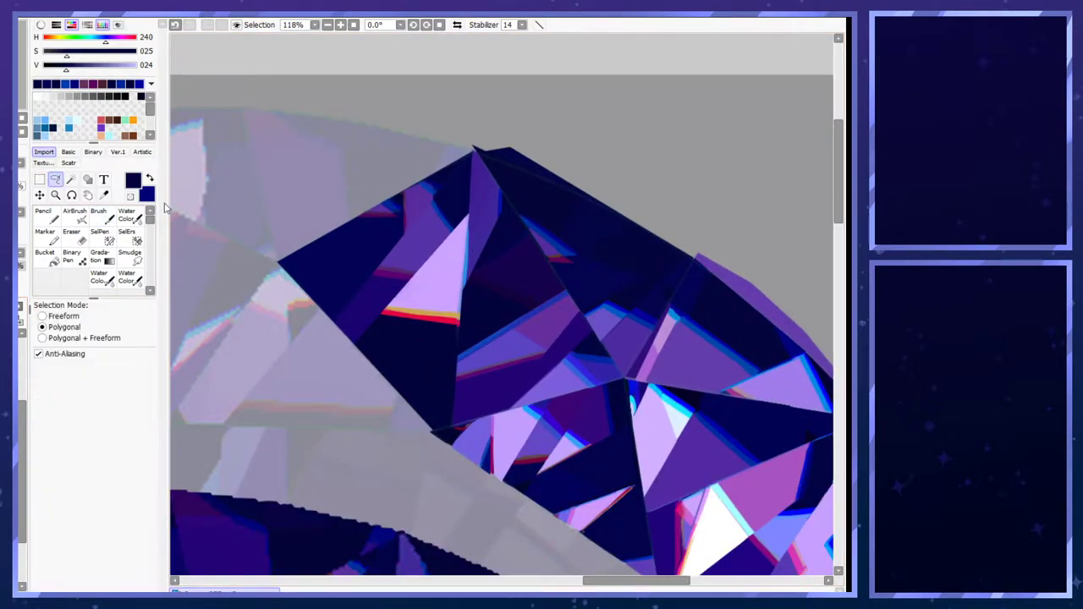
pyautogui.click(277, 265)
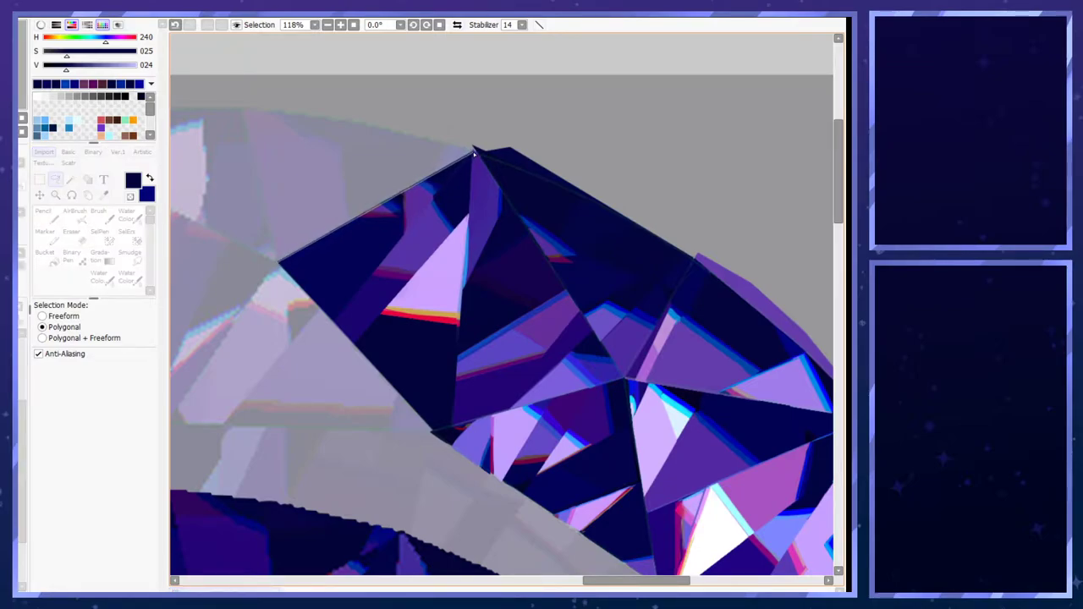
pyautogui.click(474, 153)
pyautogui.doubleClick(290, 88)
pyautogui.hotkey('ctrl', 'd')
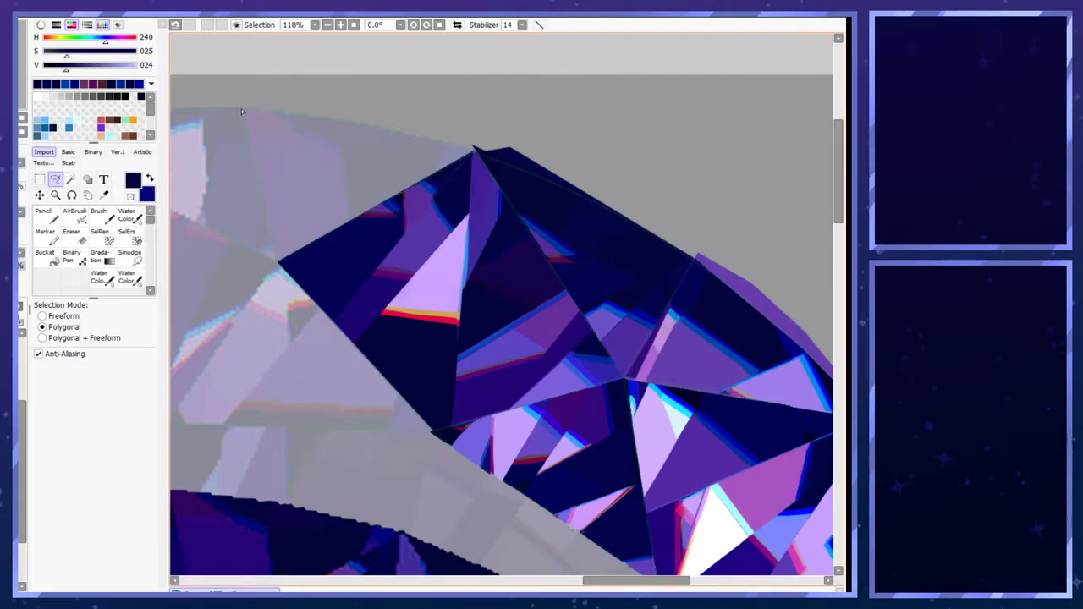
# - Try to fill a polygonal selection over the faded outer facet beside the gem's peak with near-black navy sampled from the reference
pyautogui.click(241, 109)
pyautogui.click(277, 265)
pyautogui.click(474, 151)
pyautogui.click(407, 89)
pyautogui.doubleClick(311, 85)
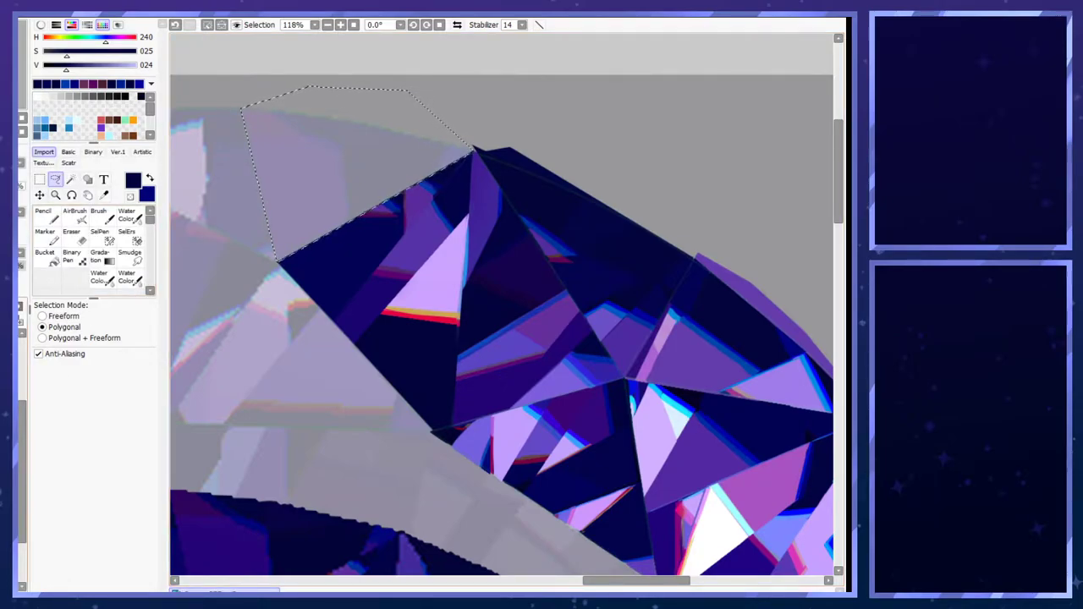
pyautogui.press('x')
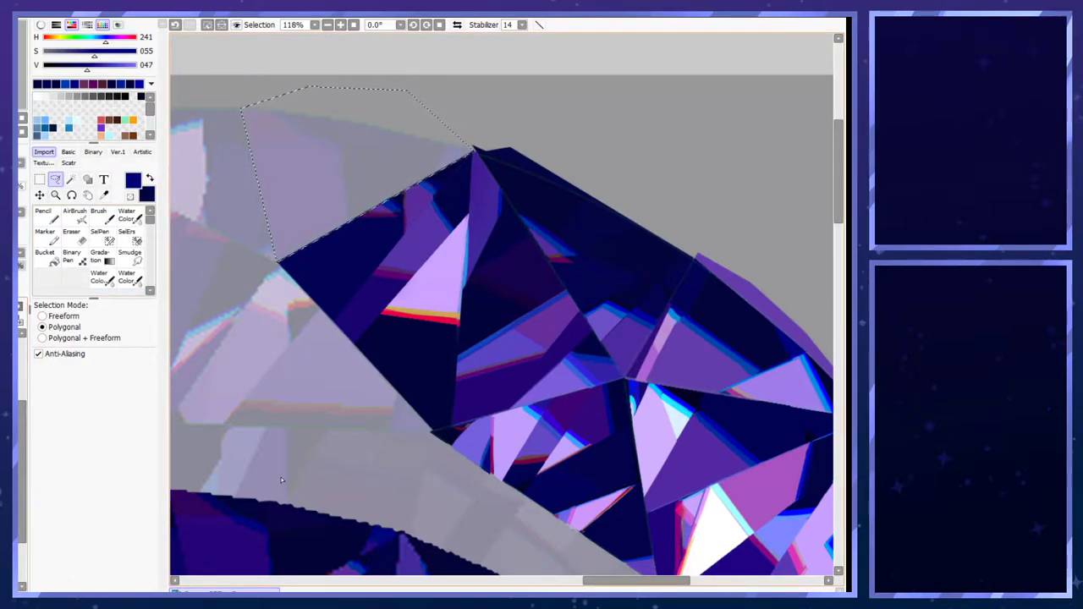
pyautogui.scroll(-3, 282, 480)
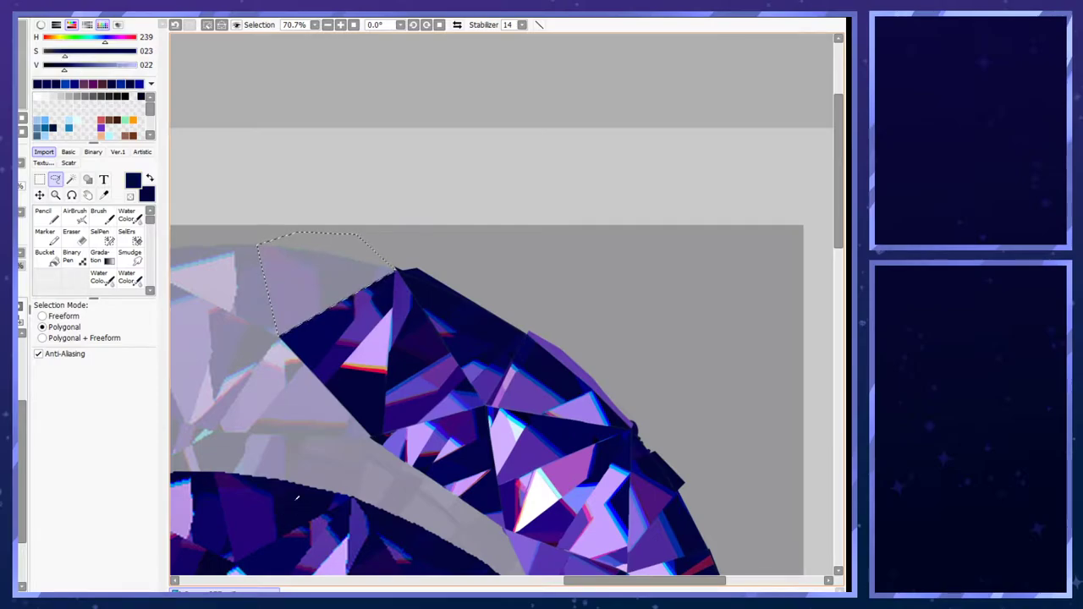
pyautogui.hotkey('ctrl', 'f')
pyautogui.hotkey('ctrl', 'd')
pyautogui.hotkey('ctrl', 'z')
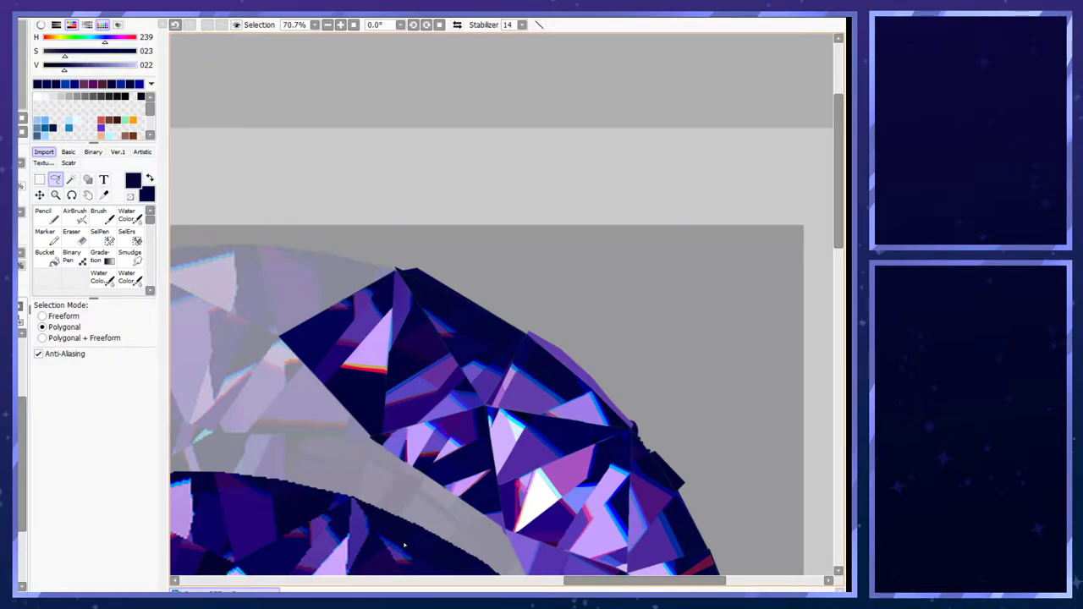
# - Outline the small corner next to the gem's peak with a polygonal selection and sample deep blue and dark purple from the reference
pyautogui.scroll(2, 404, 546)
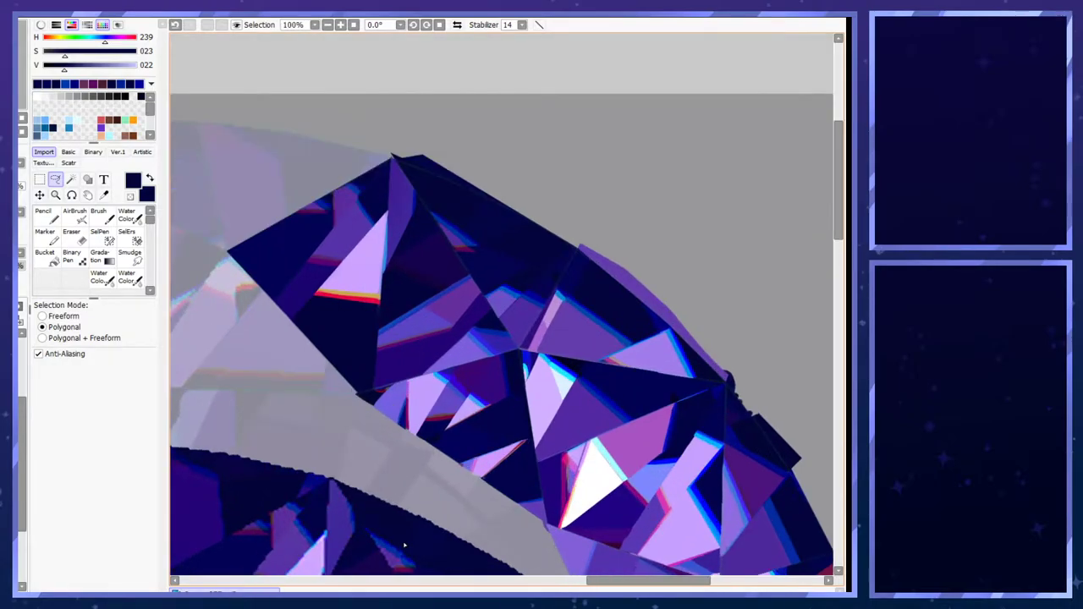
pyautogui.click(368, 155)
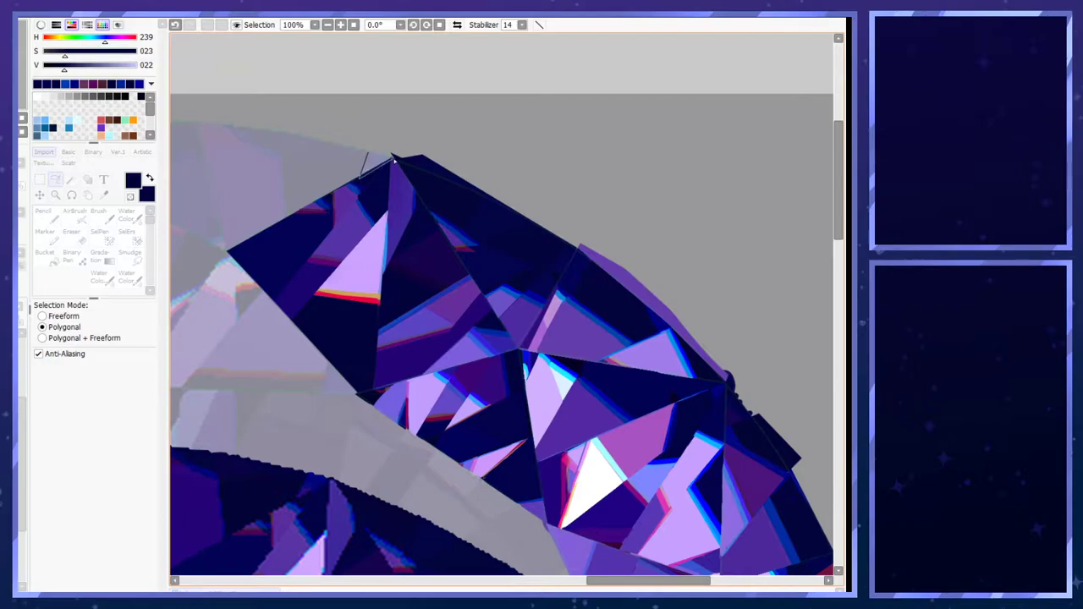
pyautogui.doubleClick(395, 156)
pyautogui.rightClick(314, 493)
pyautogui.press('x')
pyautogui.rightClick(306, 493)
# - Paint the selected corner in the sampled colours with the Pencil at size 20 and clear the selection
pyautogui.press('n')
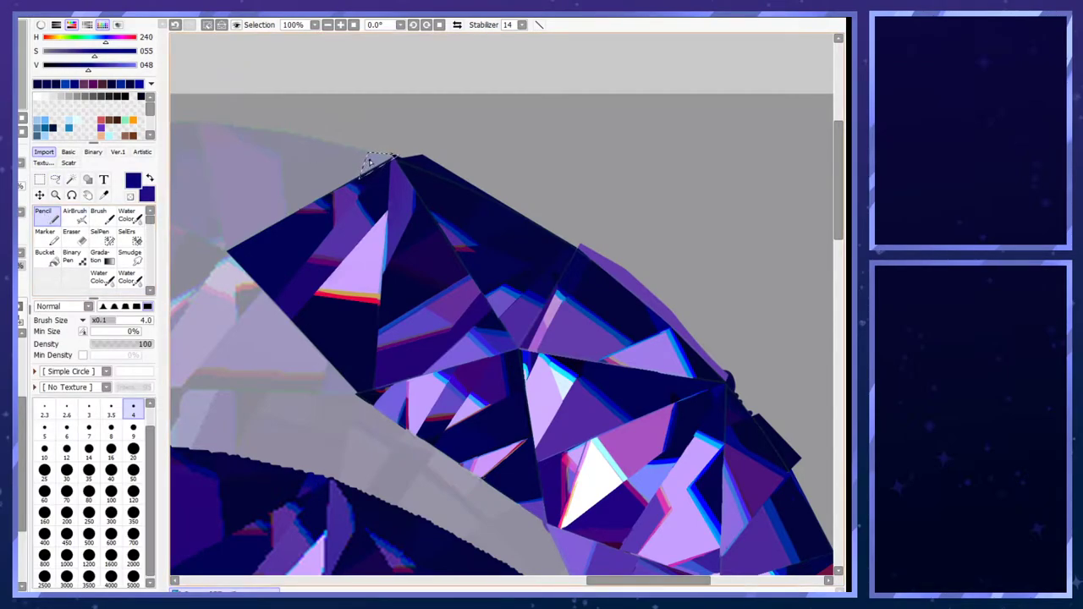
pyautogui.click(133, 448)
pyautogui.moveTo(362, 170)
pyautogui.mouseDown()
pyautogui.moveTo(392, 165)
pyautogui.moveTo(358, 160)
pyautogui.moveTo(404, 160)
pyautogui.moveTo(306, 157)
pyautogui.mouseUp()
pyautogui.press('x')
pyautogui.moveTo(362, 181); pyautogui.dragTo(397, 178)
pyautogui.keyDown('alt'); pyautogui.click(385, 171); pyautogui.keyUp('alt')
pyautogui.hotkey('ctrl', 'd')
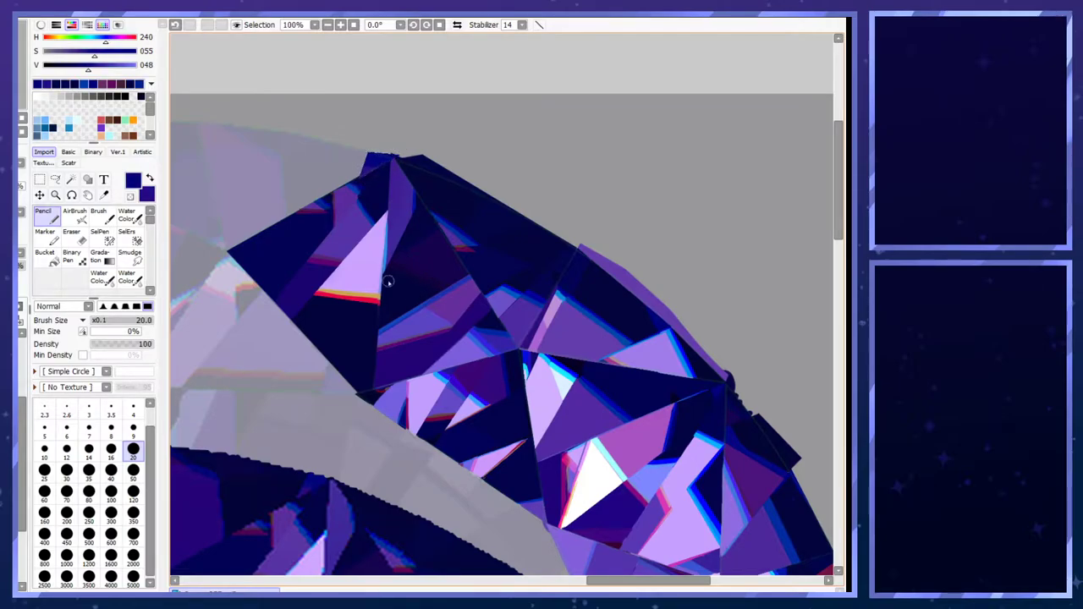
# - Sample dark purple from the reference and outline the faded facet beside the gem's peak with a polygonal selection
pyautogui.scroll(-1, 385, 230)
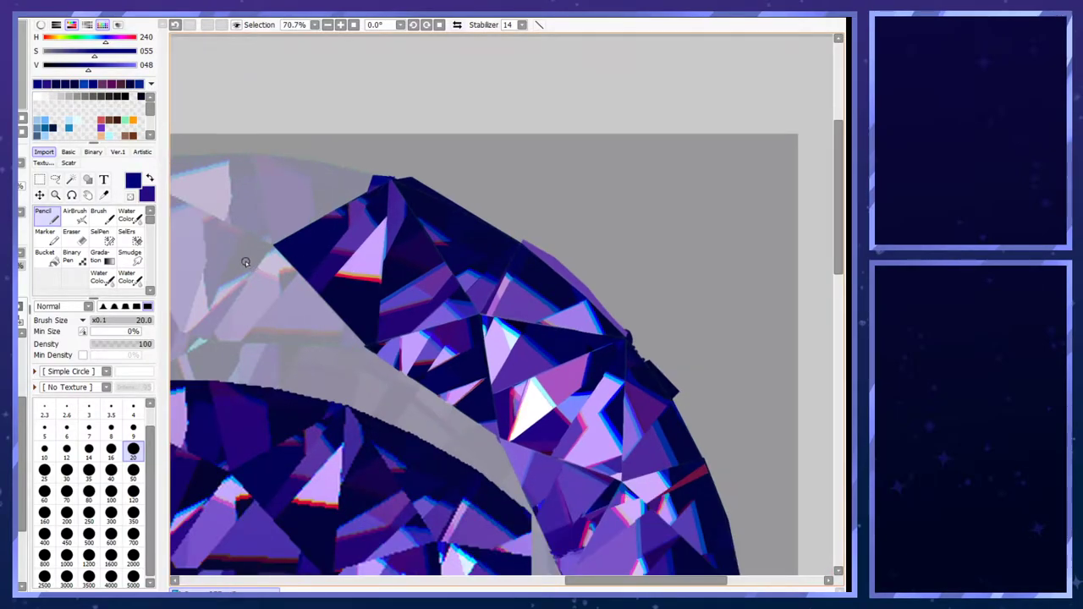
pyautogui.press('l')
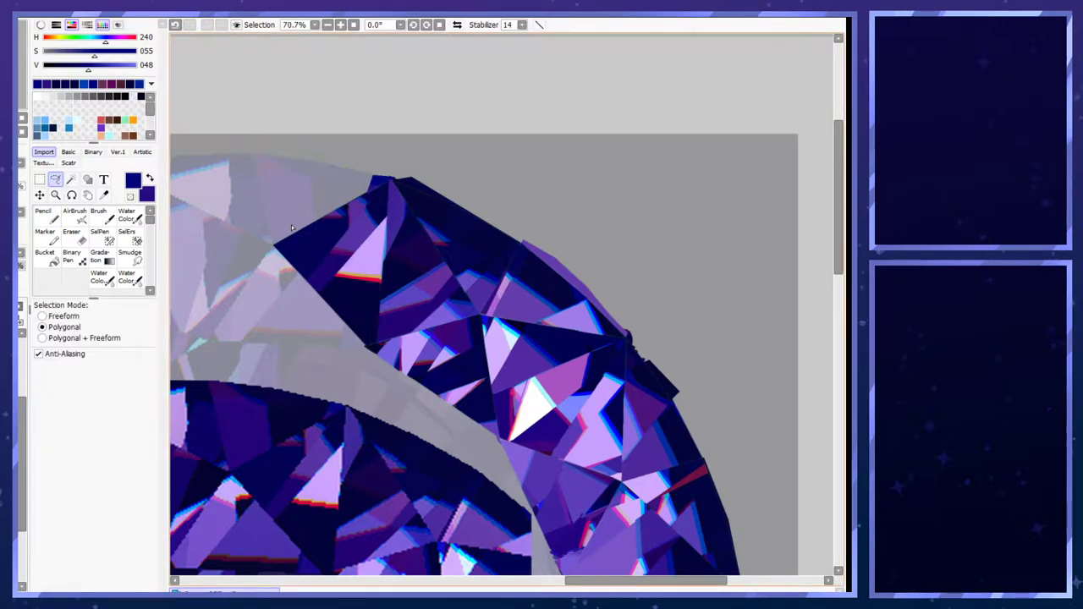
pyautogui.press('x')
pyautogui.rightClick(230, 393)
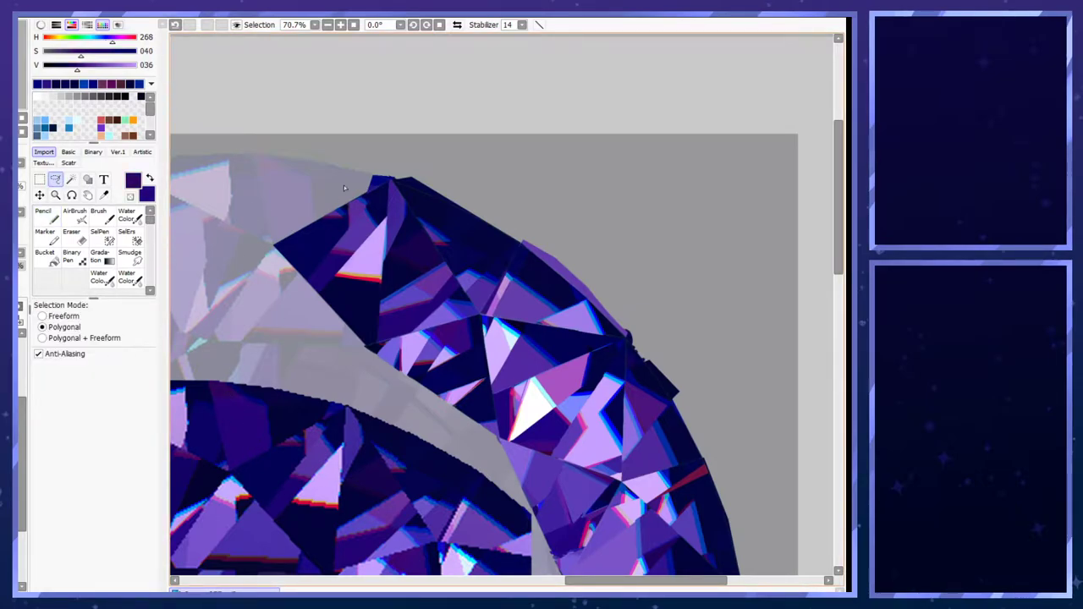
pyautogui.scroll(2, 302, 144)
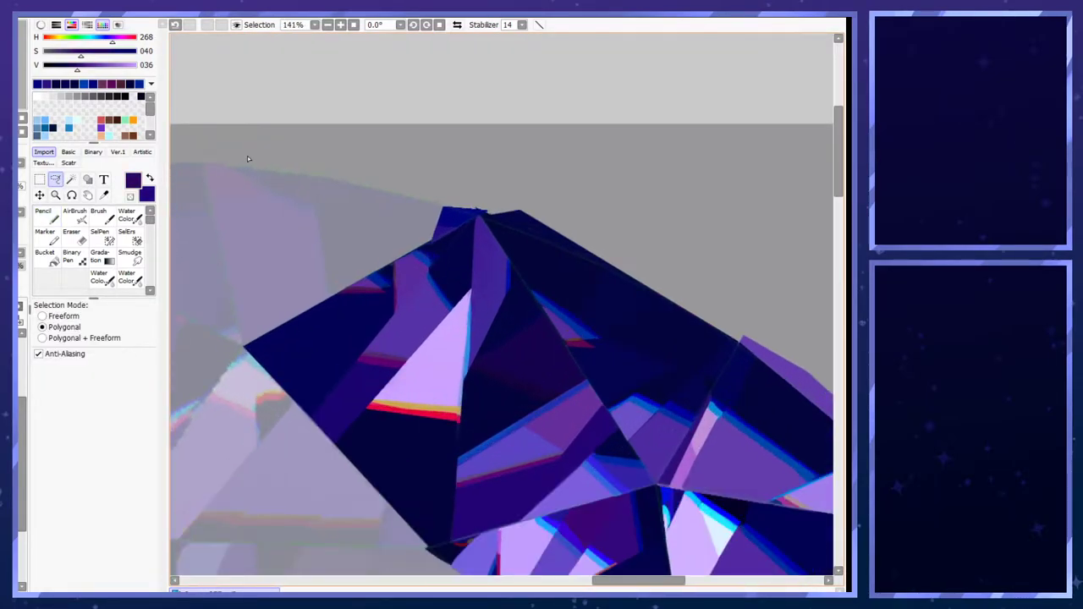
pyautogui.click(244, 347)
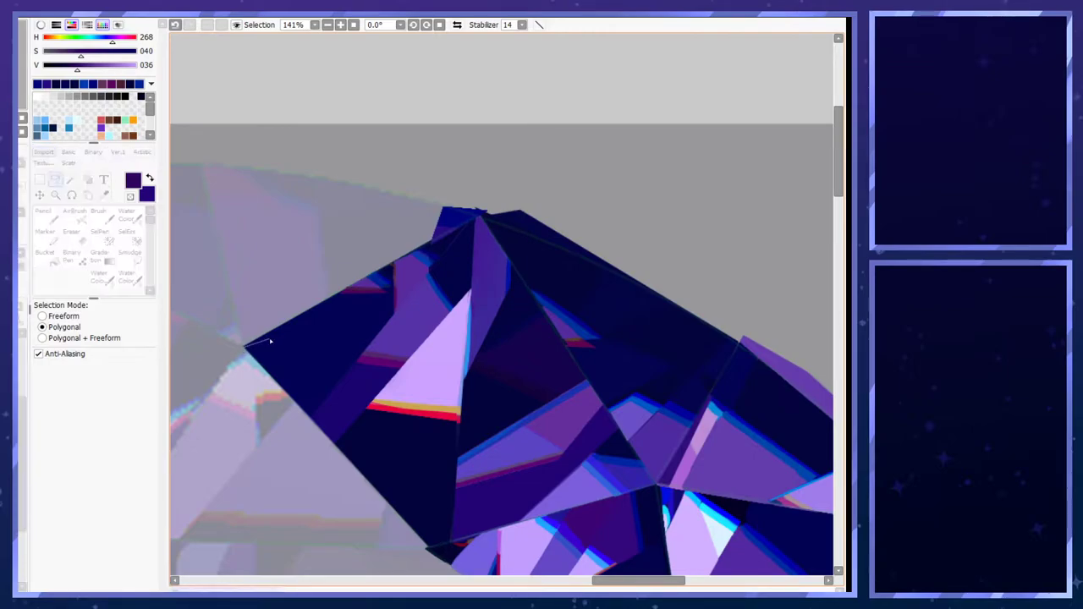
pyautogui.click(326, 301)
pyautogui.click(316, 216)
pyautogui.click(234, 168)
pyautogui.doubleClick(199, 167)
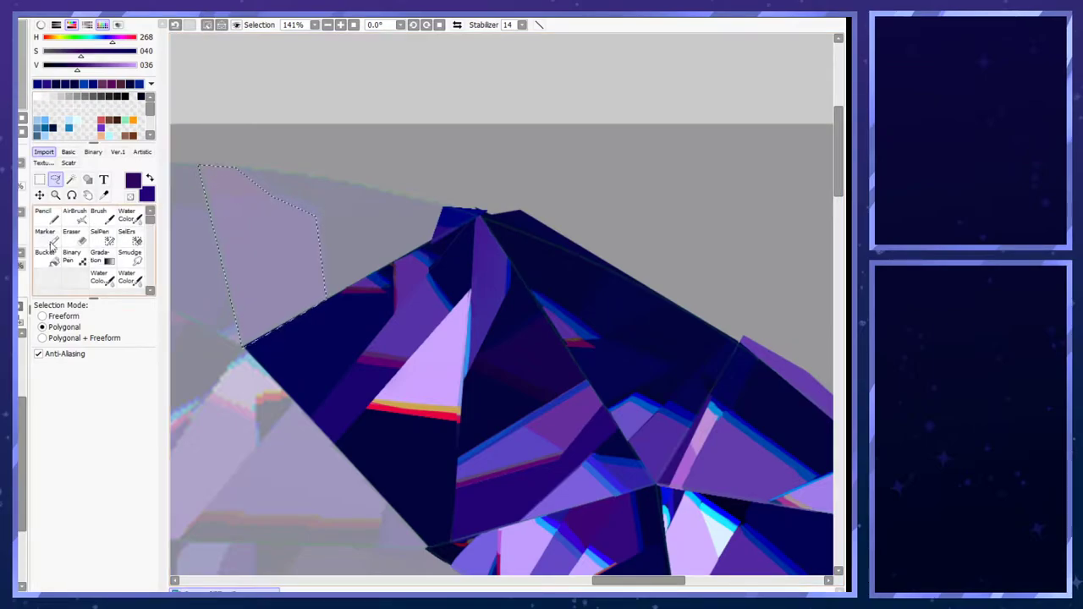
# - Fill the selected facet with deep indigo, paint its upper corner dark purple with the Pencil at size 20 and compare it with the reference
pyautogui.hotkey('ctrl', 'f')
pyautogui.scroll(-5, 339, 259)
pyautogui.scroll(2, 338, 444)
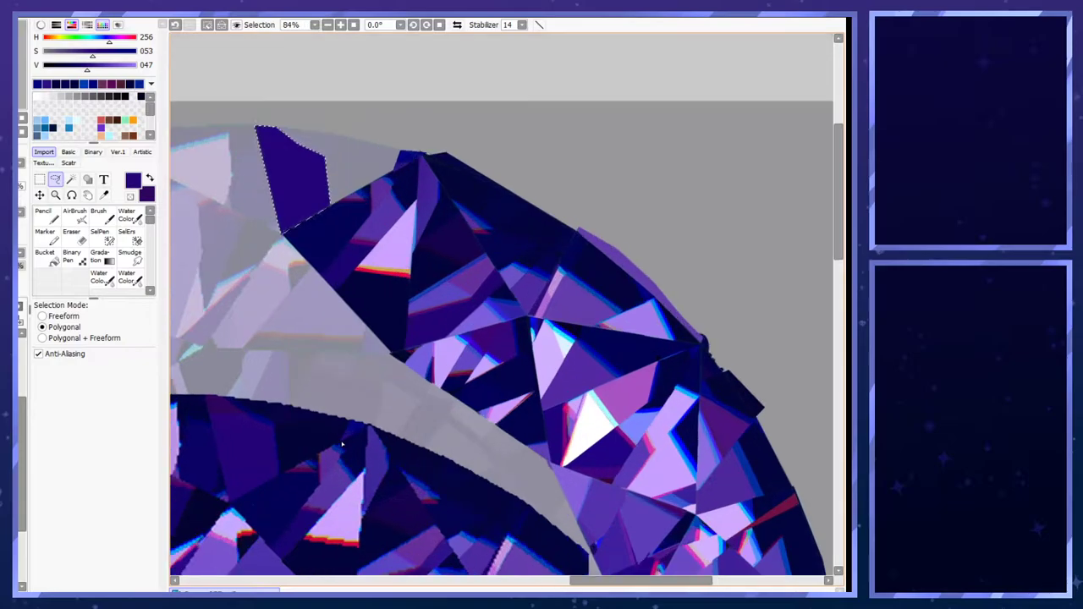
pyautogui.press('x')
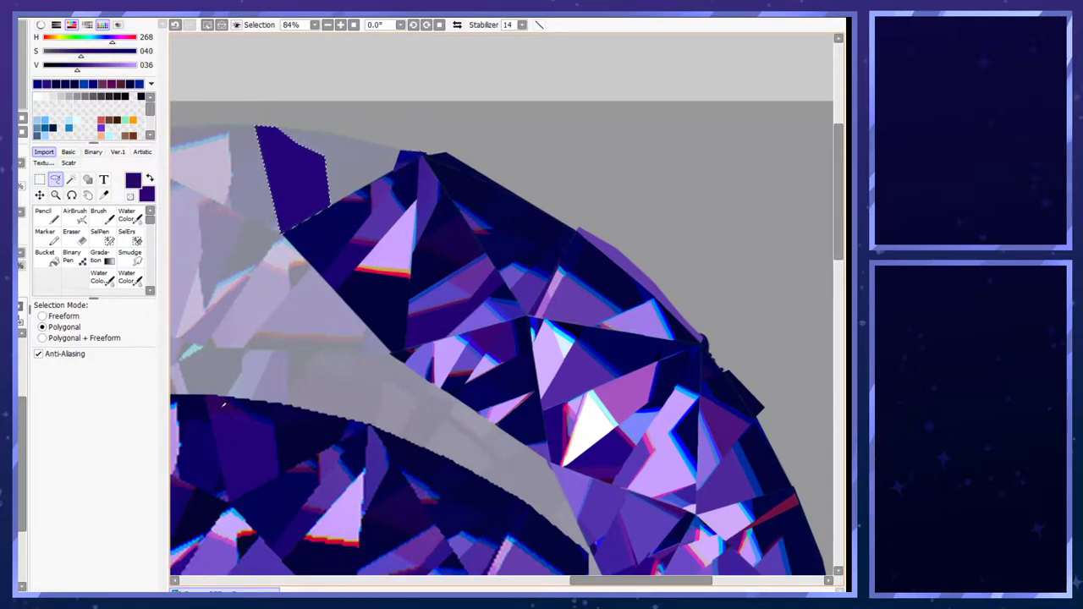
pyautogui.click(48, 222)
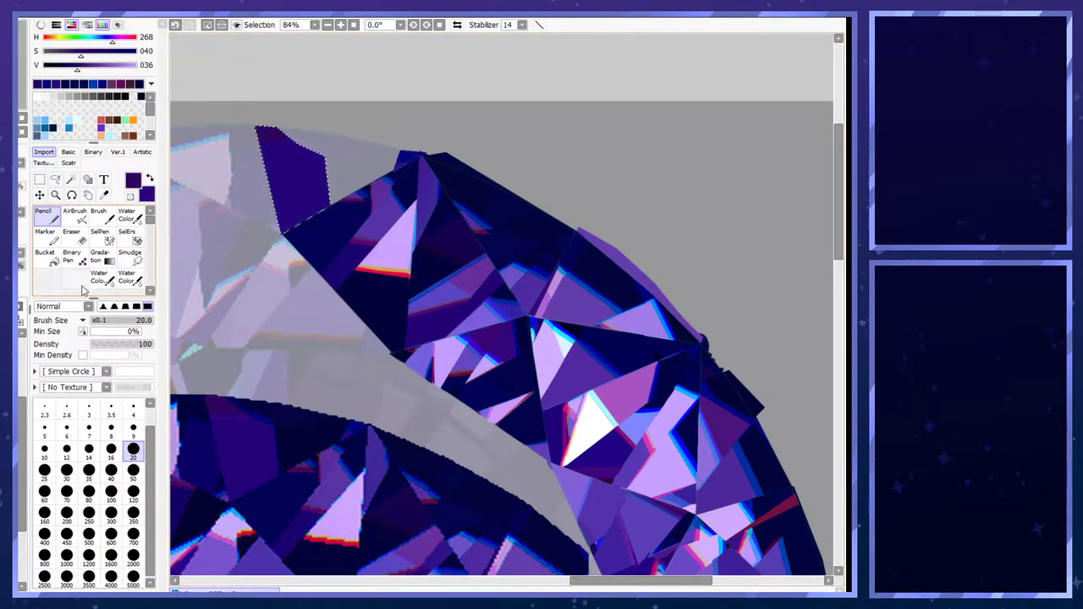
pyautogui.click(18, 265)
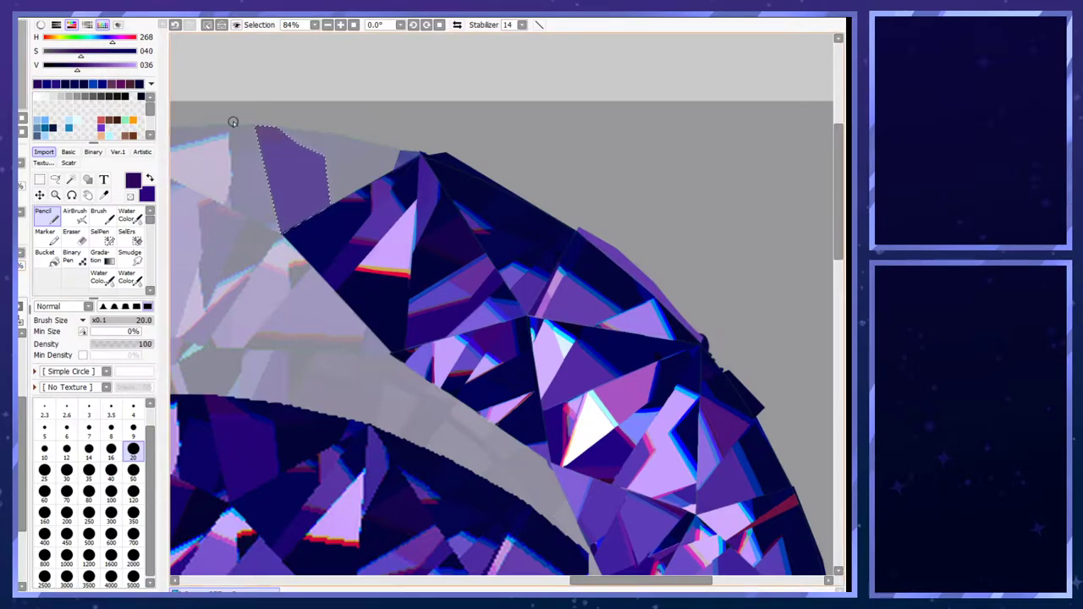
pyautogui.scroll(5, 250, 92)
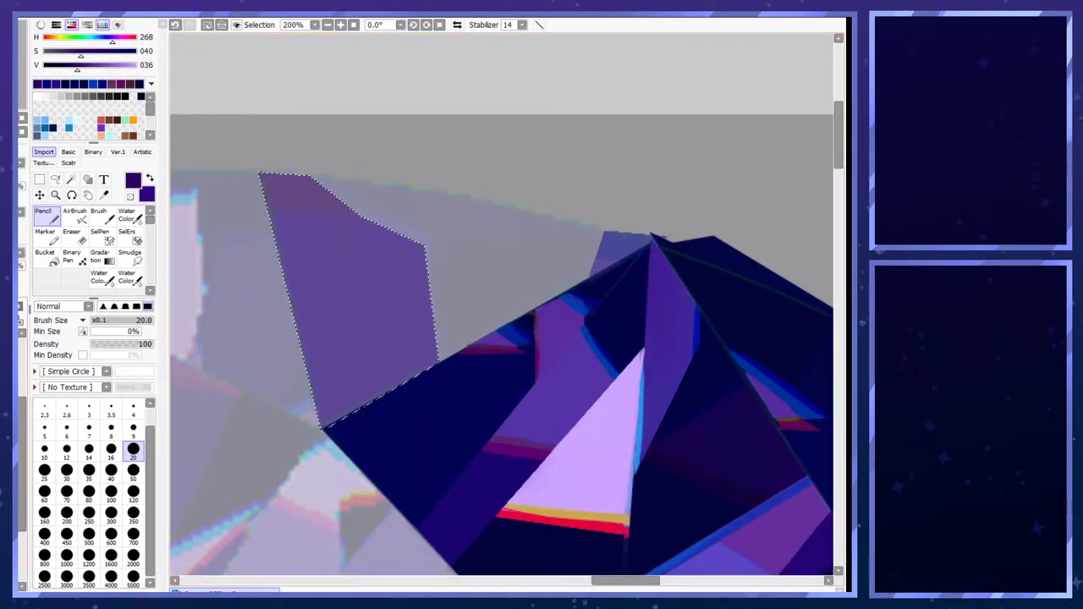
pyautogui.click(19, 265)
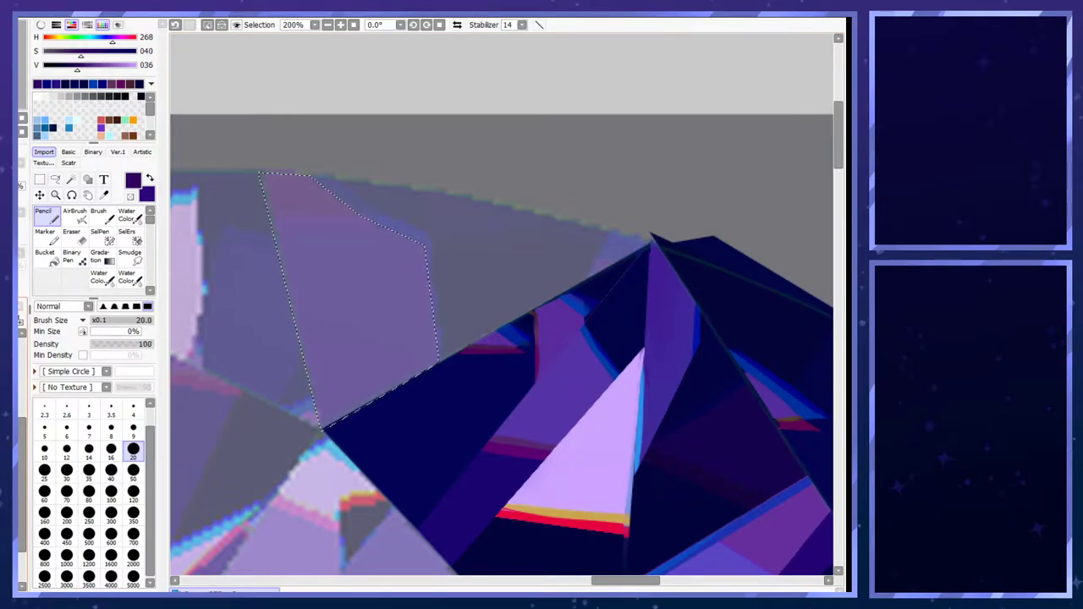
pyautogui.scroll(-3, 310, 203)
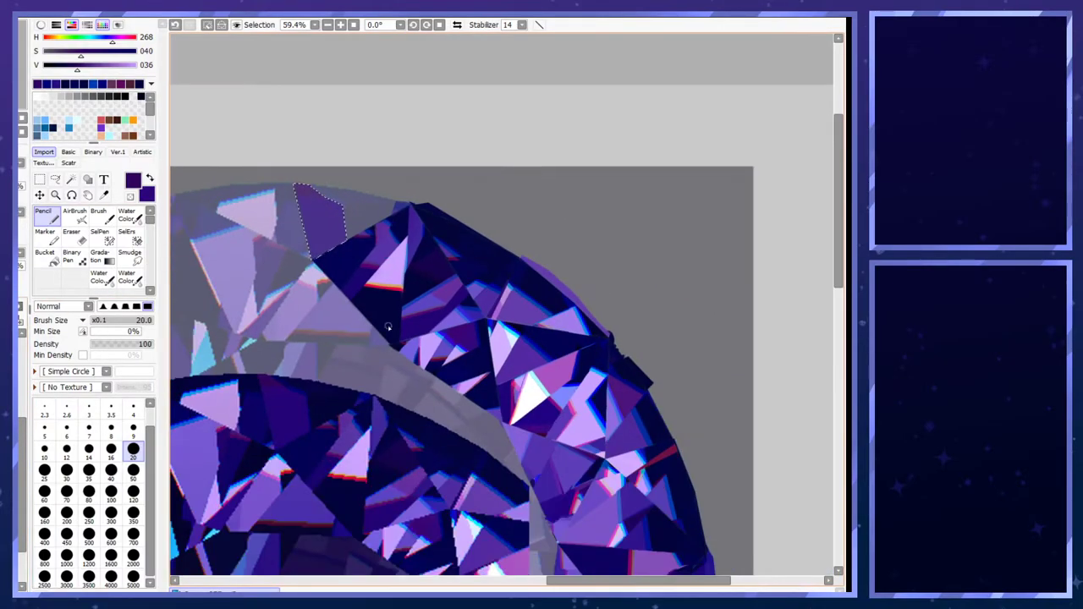
# - Refine the facet's upper corner with deep indigo and dark purple sampled from the reference and the painting, and clear the selection
pyautogui.rightClick(227, 387)
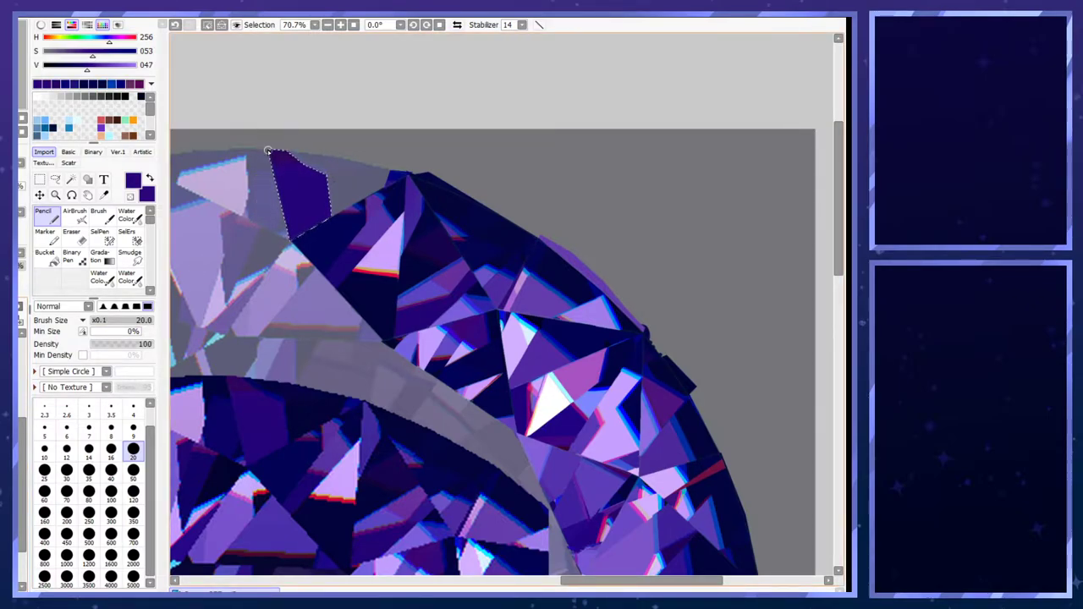
pyautogui.rightClick(278, 158)
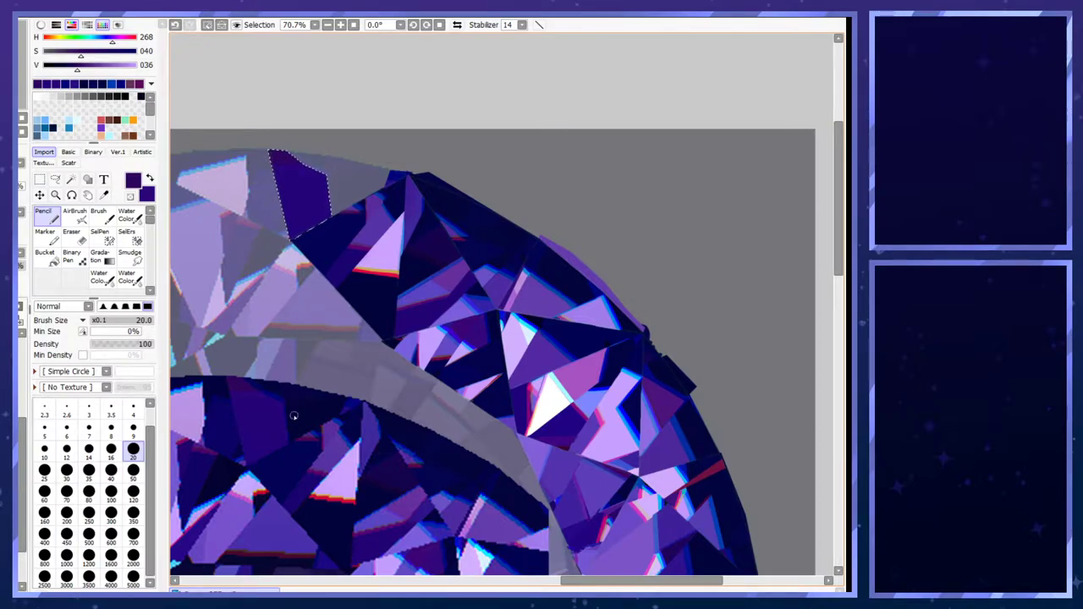
pyautogui.hotkey('ctrl', 'd')
# - Make the faded reference more opaque so its facet colours show strongly around the painted area
pyautogui.scroll(2, 316, 92)
pyautogui.moveTo(20, 439); pyautogui.dragTo(21, 470)
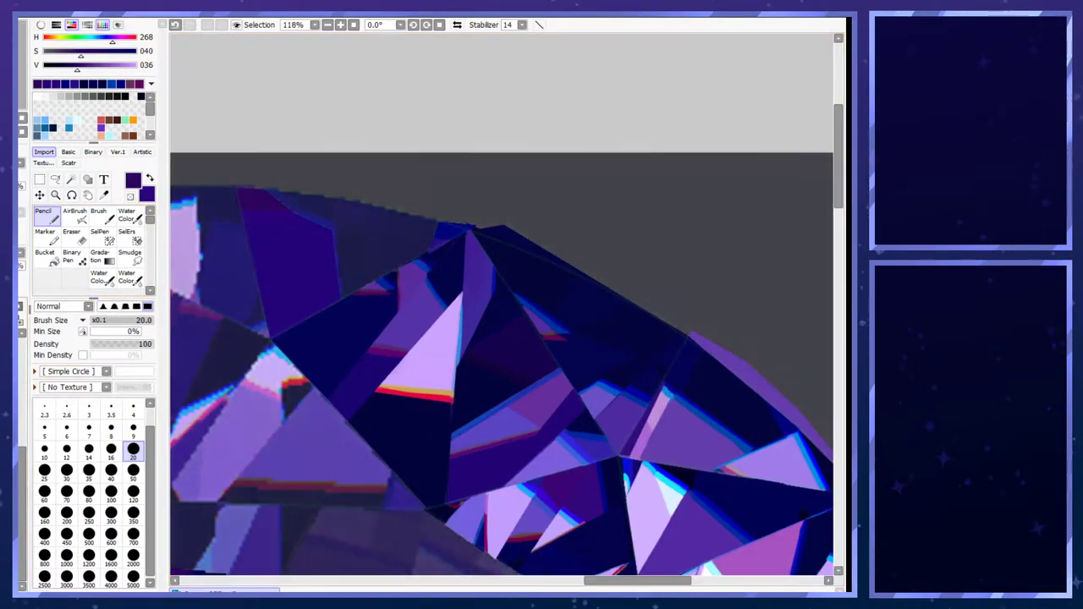
pyautogui.moveTo(20, 474); pyautogui.dragTo(18, 436)
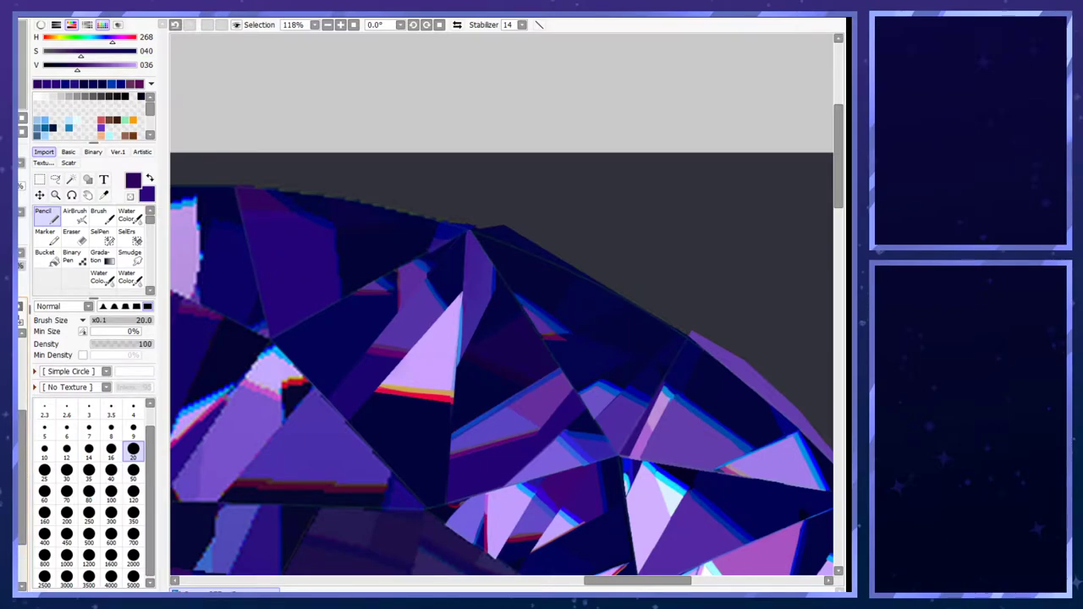
pyautogui.keyDown('alt'); pyautogui.click(319, 222); pyautogui.keyUp('alt')
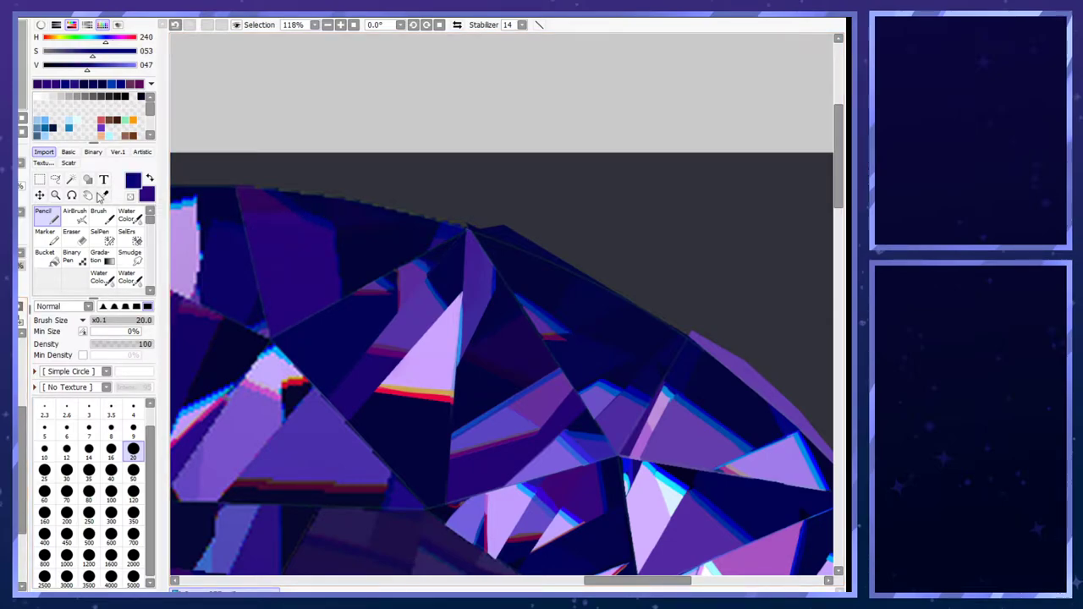
pyautogui.scroll(-3, 60, 265)
pyautogui.click(50, 267)
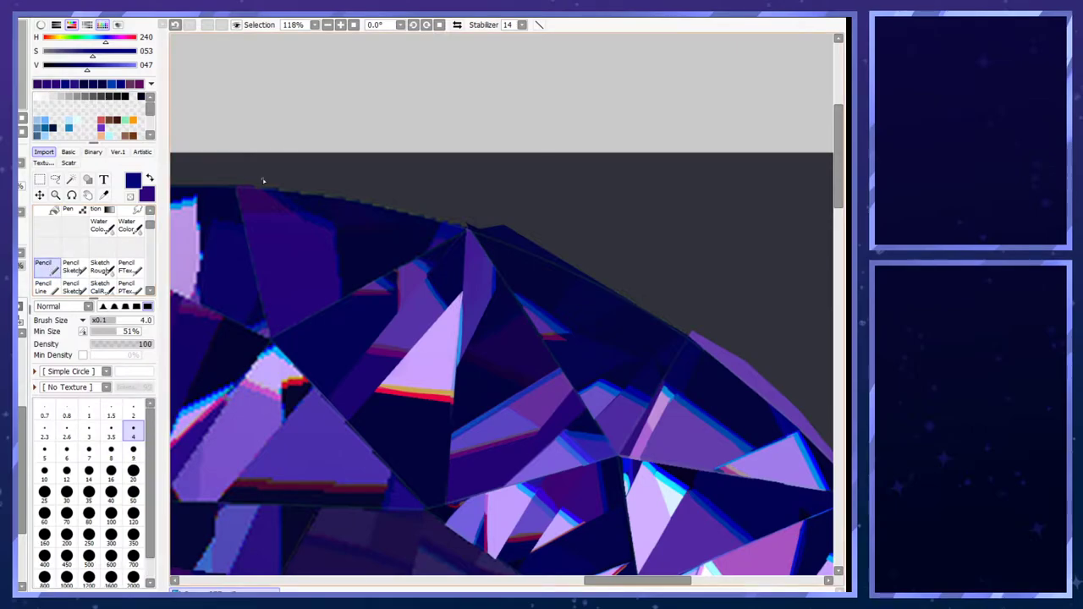
pyautogui.press('l')
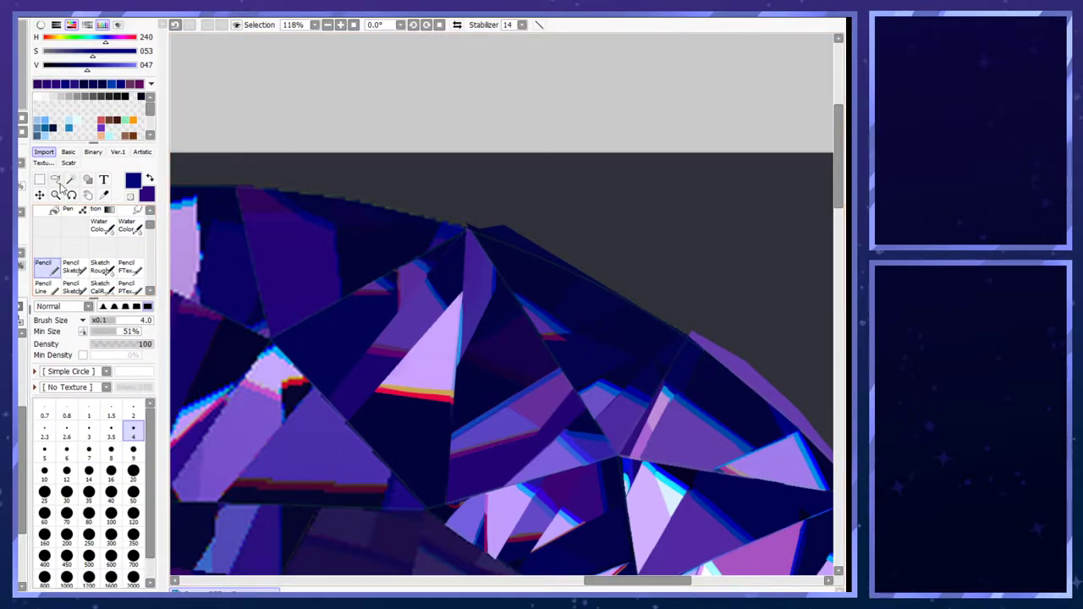
pyautogui.click(258, 191)
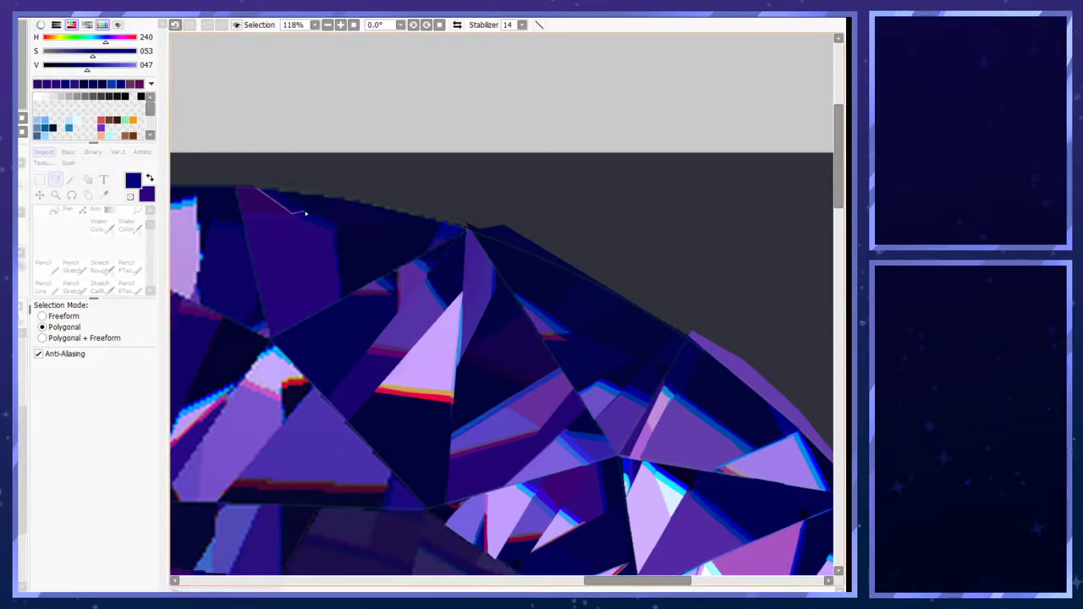
pyautogui.doubleClick(296, 216)
pyautogui.hotkey('ctrl', 'd')
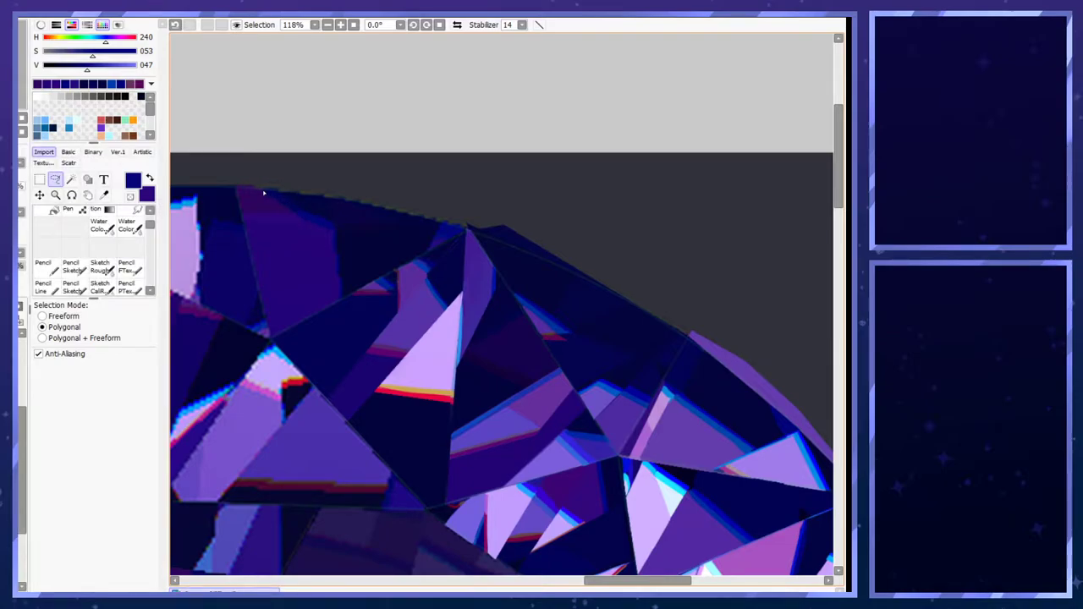
# - Fill a small polygonal selection along the indigo facet's upper edge with navy sampled from the reference and clear the selection
pyautogui.click(258, 189)
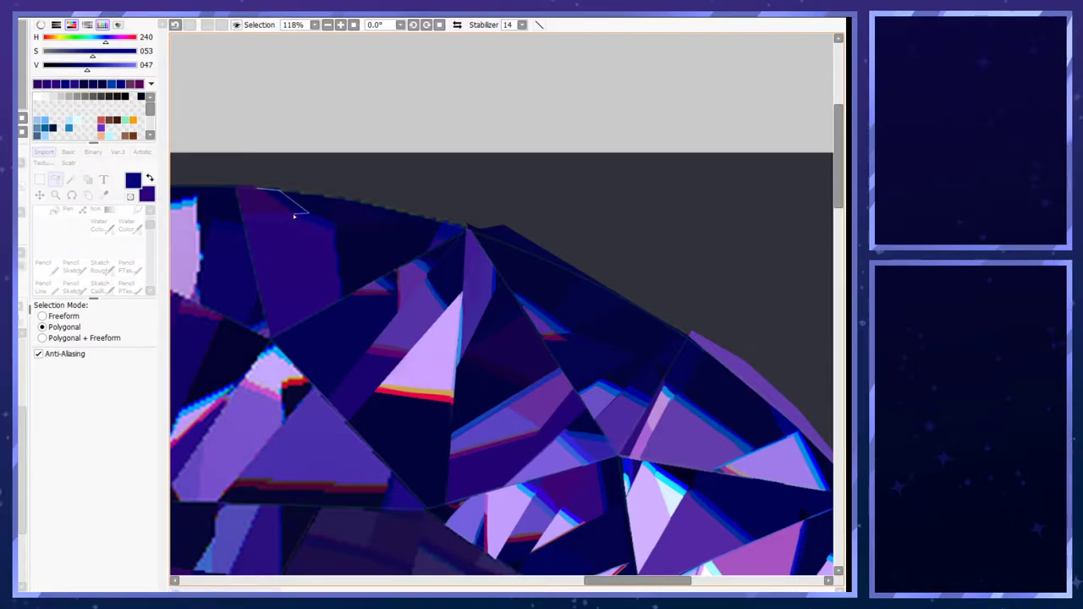
pyautogui.doubleClick(295, 215)
pyautogui.rightClick(292, 209)
pyautogui.hotkey('ctrl', 'f')
pyautogui.hotkey('ctrl', 'd')
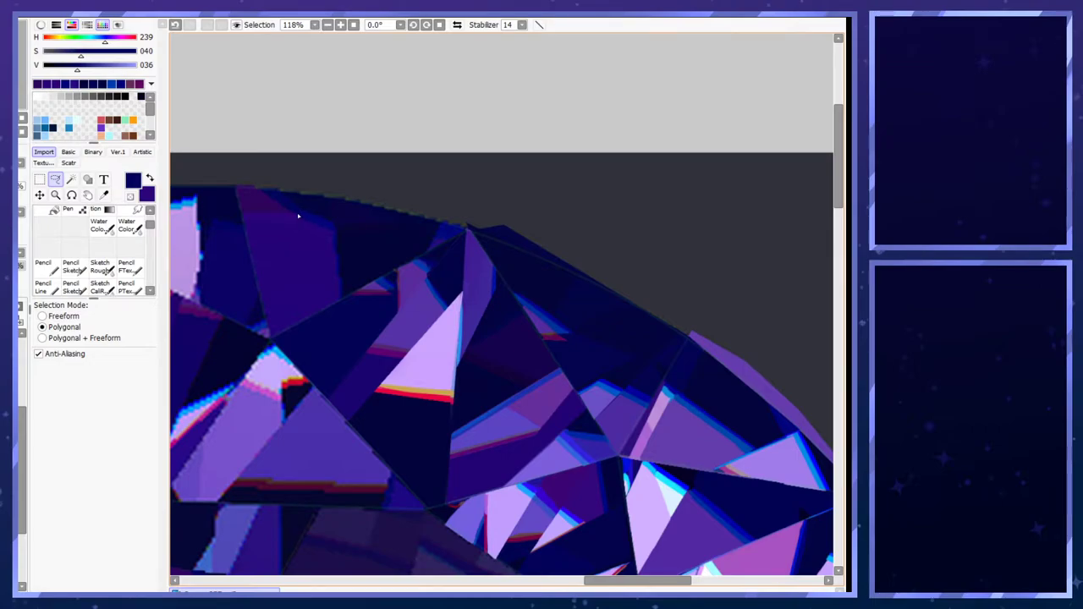
# - Outline the strip along the indigo facet's outer edge with a polygonal selection and fill it with navy sampled from the reference
pyautogui.click(298, 211)
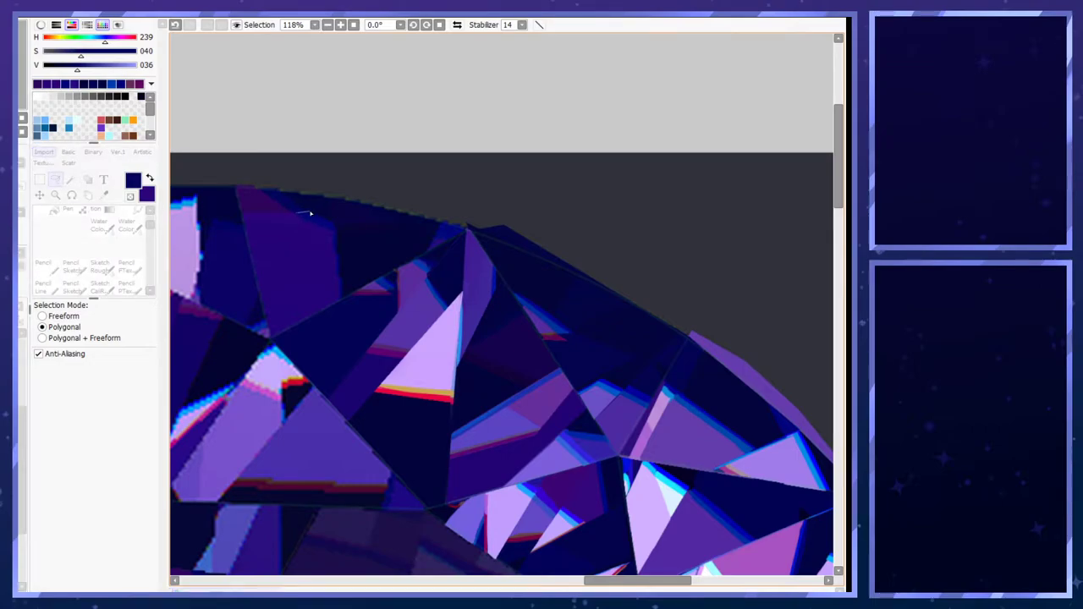
pyautogui.doubleClick(343, 298)
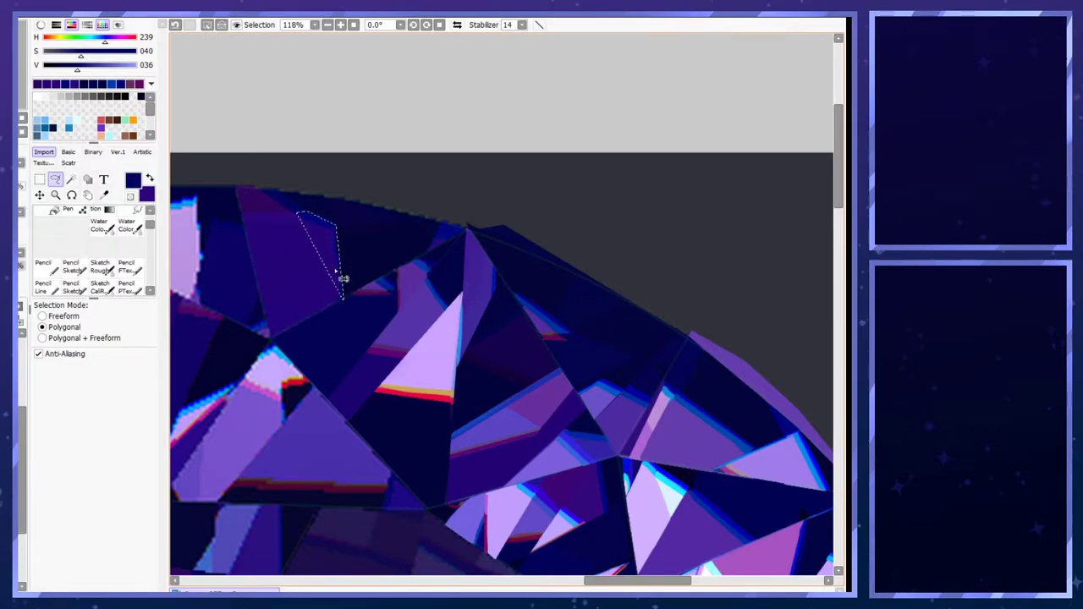
pyautogui.click(294, 215)
pyautogui.click(332, 229)
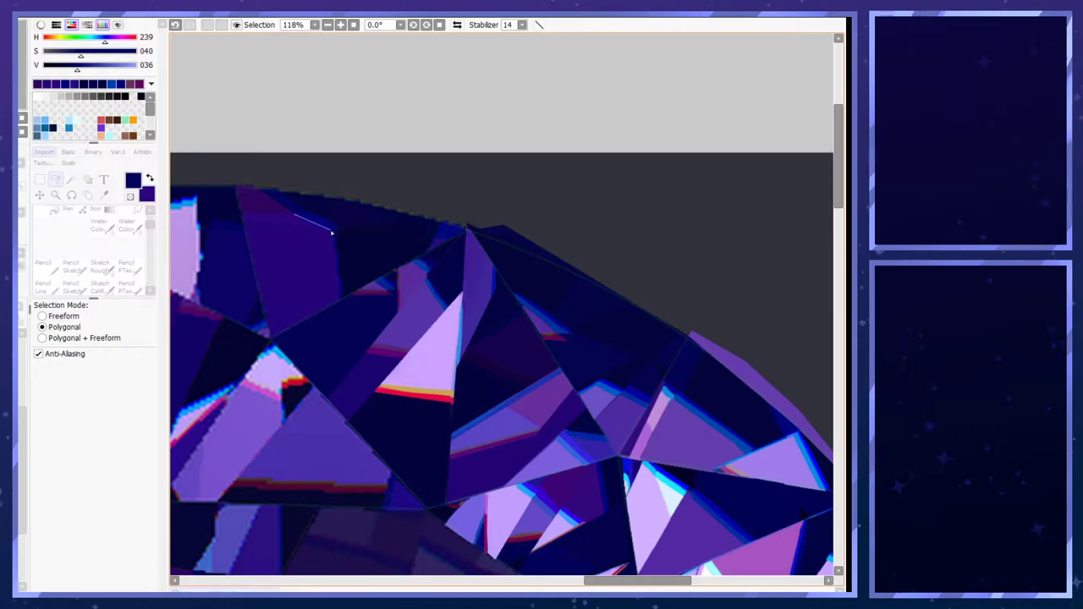
pyautogui.click(342, 298)
pyautogui.click(295, 215)
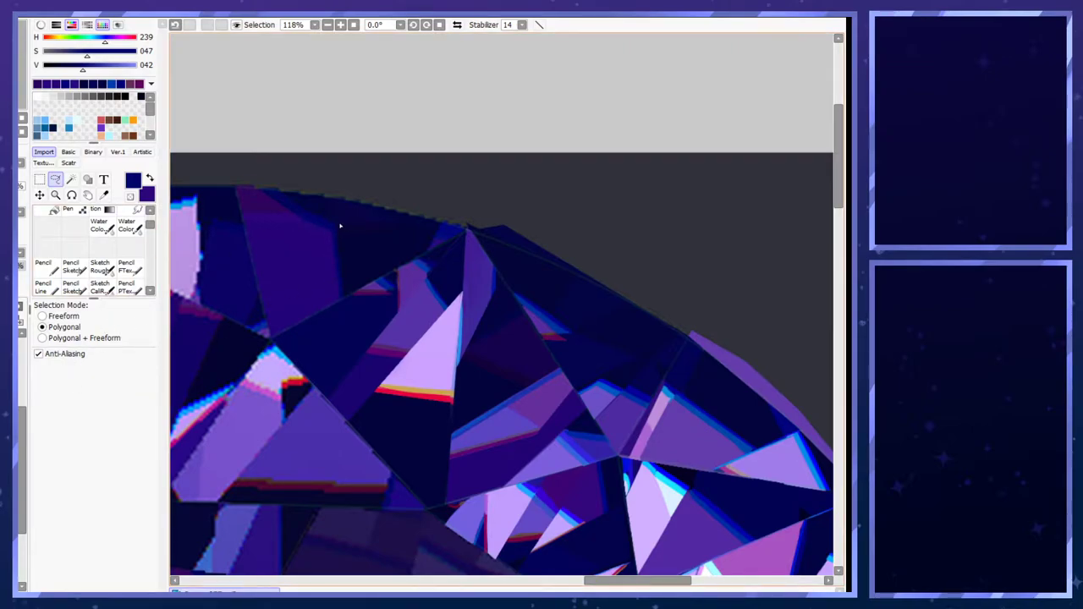
# - Fill polygonal selections over the dark facet between the indigo facet and the peak with near-black navy, and compare them with the reference
pyautogui.click(336, 226)
pyautogui.click(421, 216)
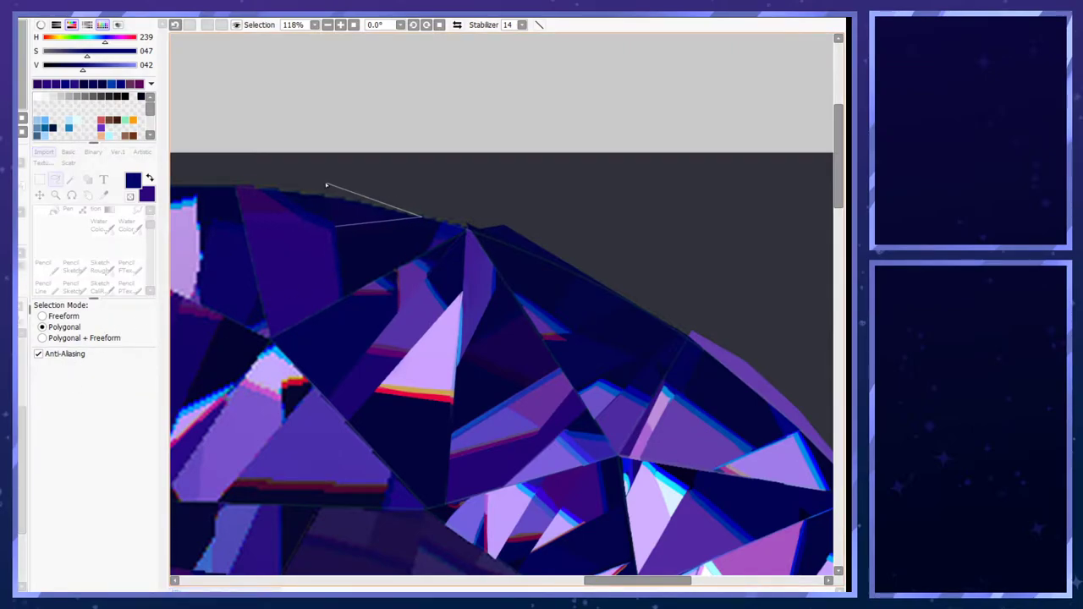
pyautogui.click(335, 227)
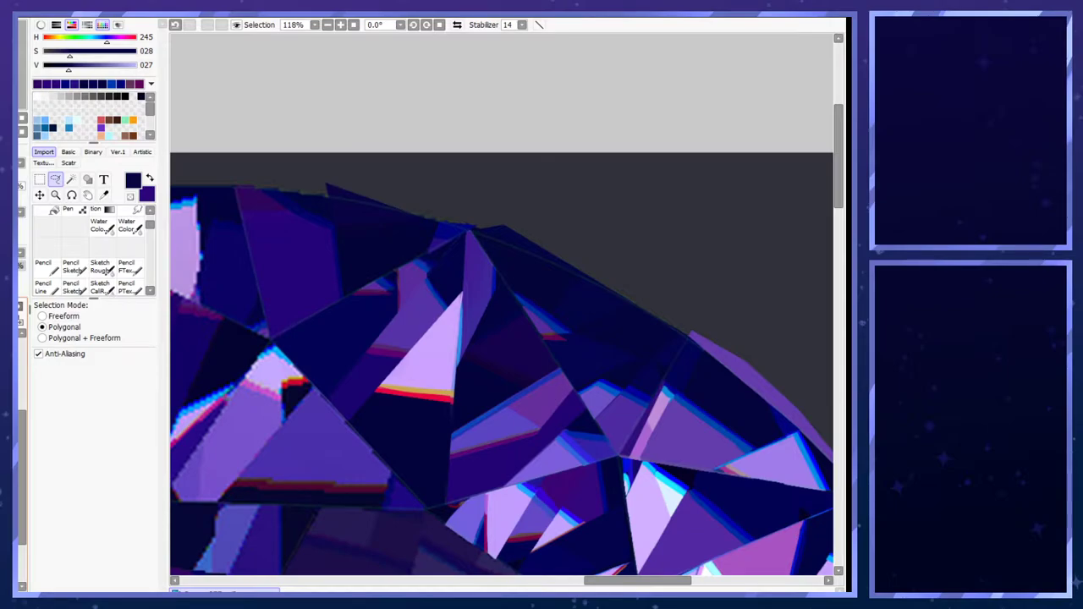
pyautogui.scroll(-5, 337, 219)
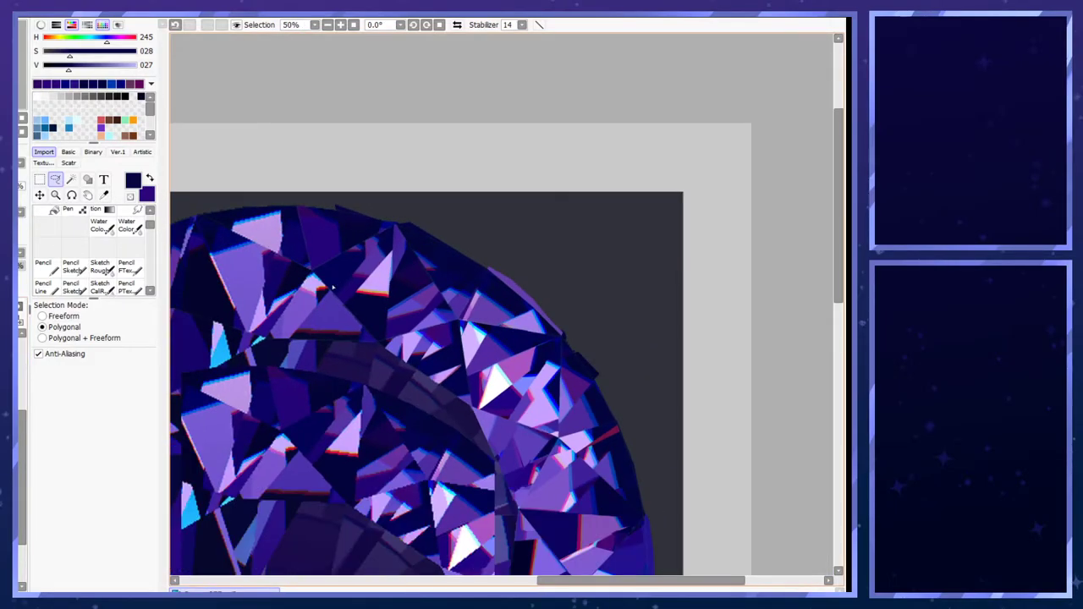
pyautogui.scroll(1, 327, 276)
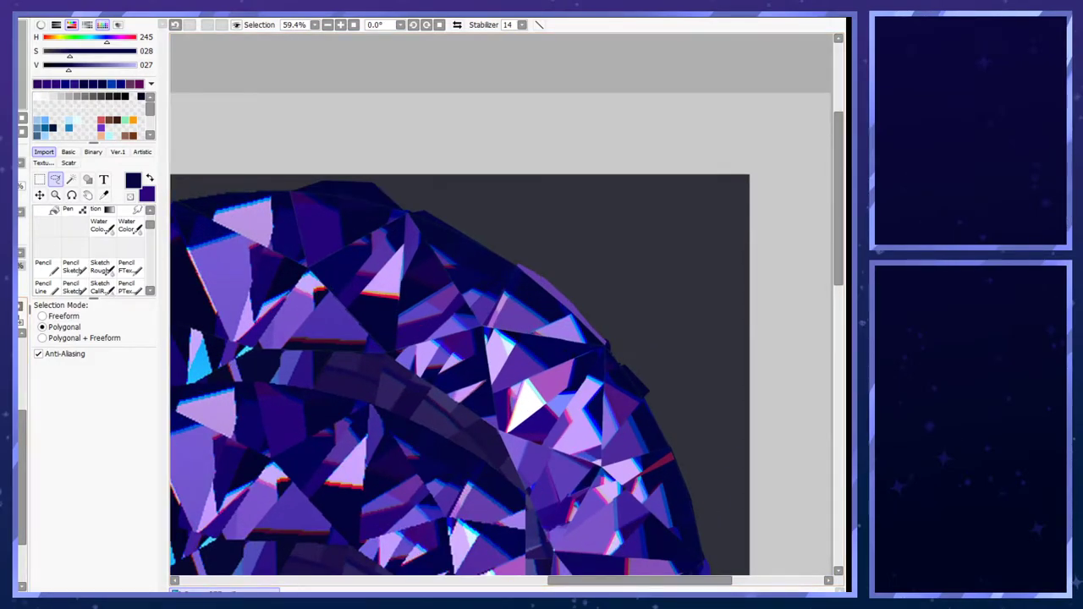
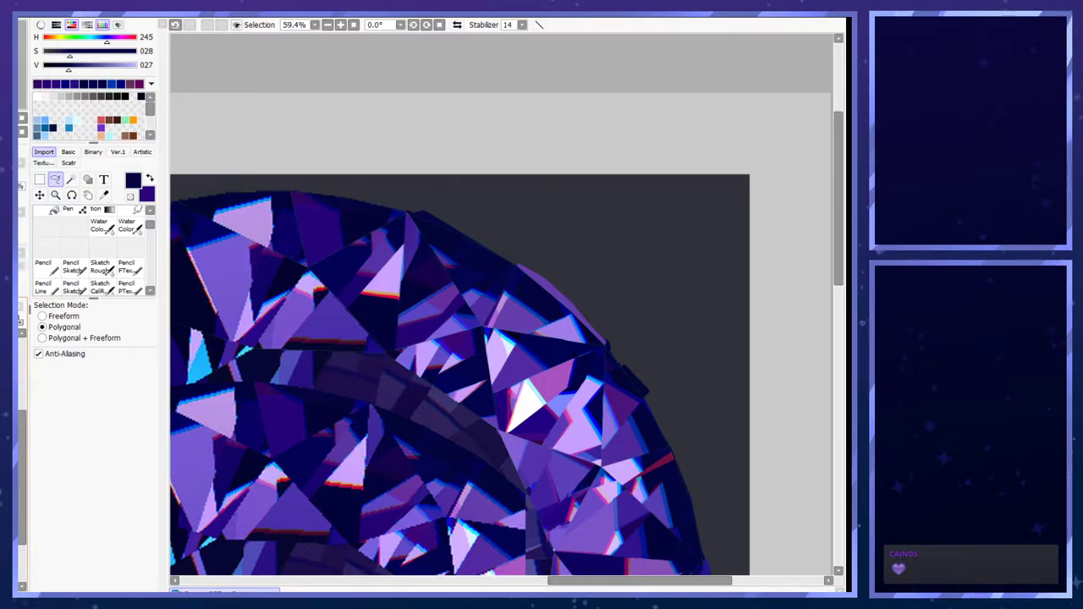
pyautogui.click(18, 381)
pyautogui.scroll(8, 290, 197)
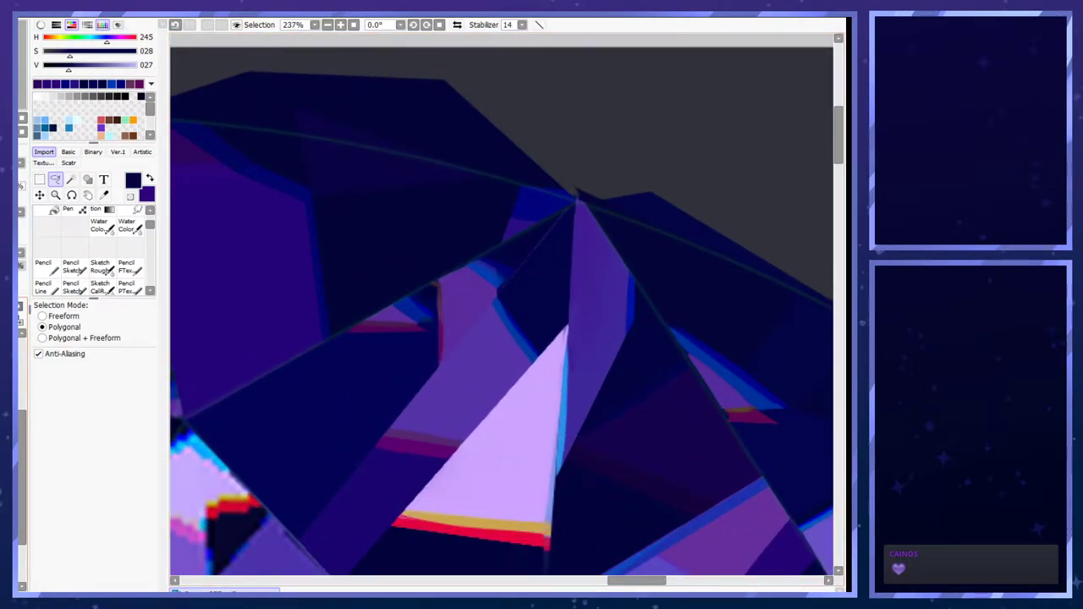
pyautogui.click(10, 284)
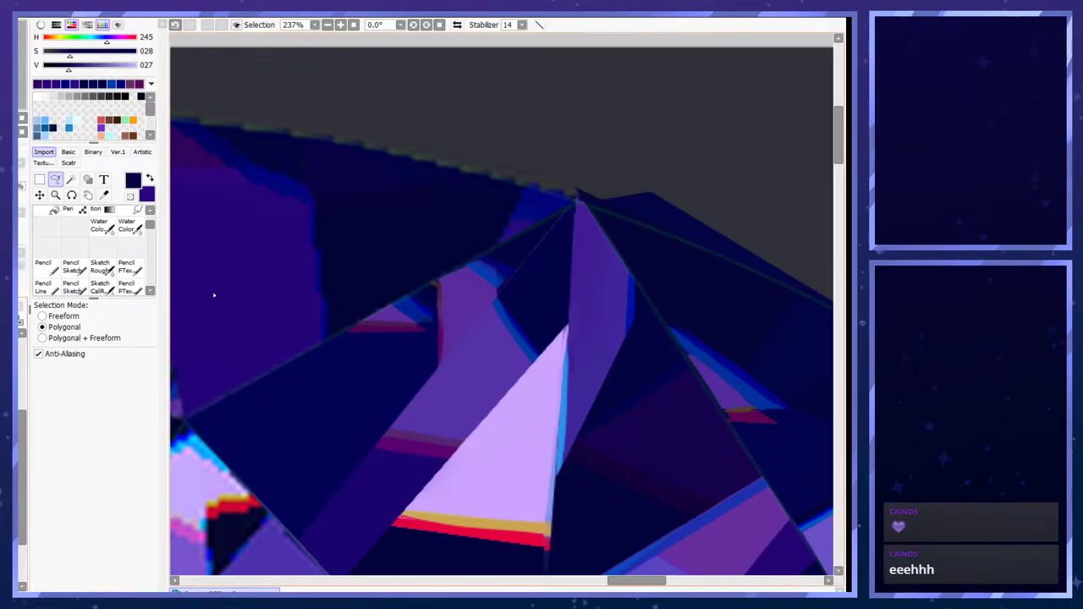
# - Sample navy from the reference and touch up the strip at the indigo facet's lower end with a size 4 brush
pyautogui.rightClick(321, 282)
pyautogui.click(10, 372)
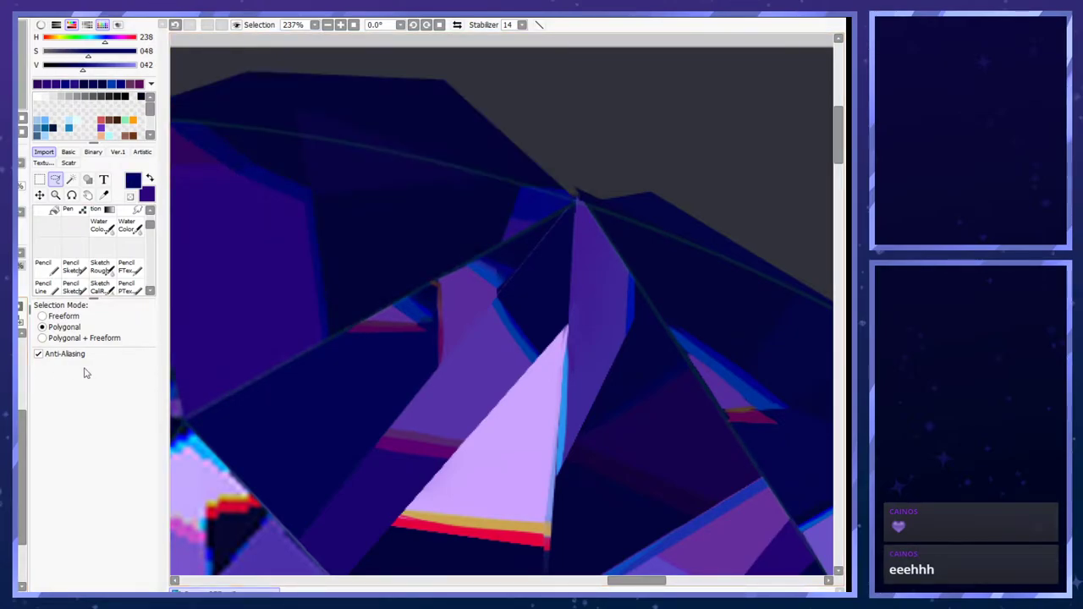
pyautogui.moveTo(149, 227); pyautogui.dragTo(146, 205)
pyautogui.click(108, 217)
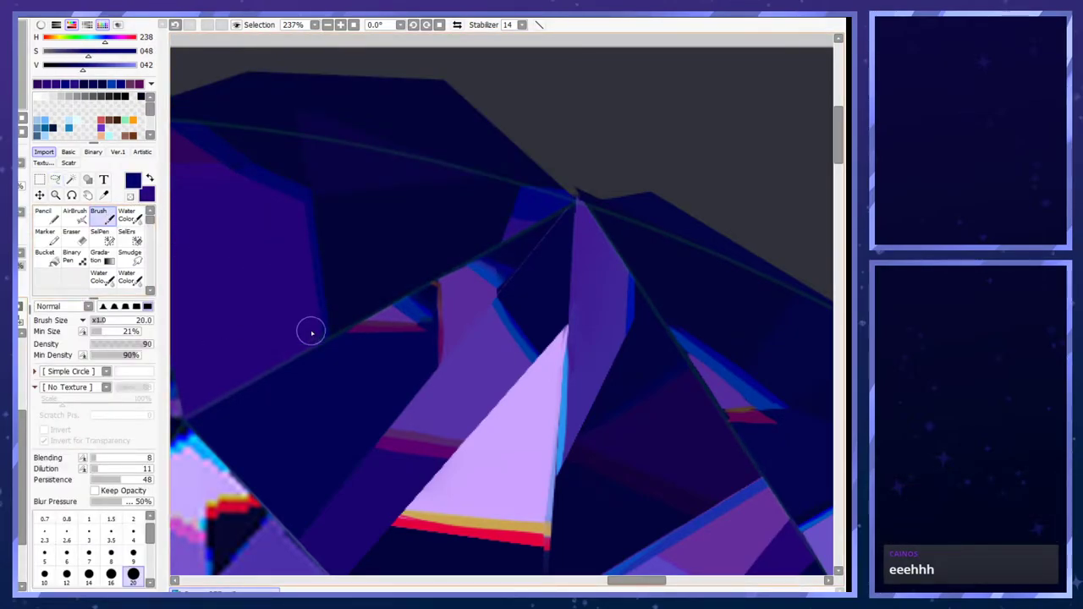
pyautogui.press('[')
pyautogui.press('[')
pyautogui.press('[')
pyautogui.press('[')
pyautogui.press('[')
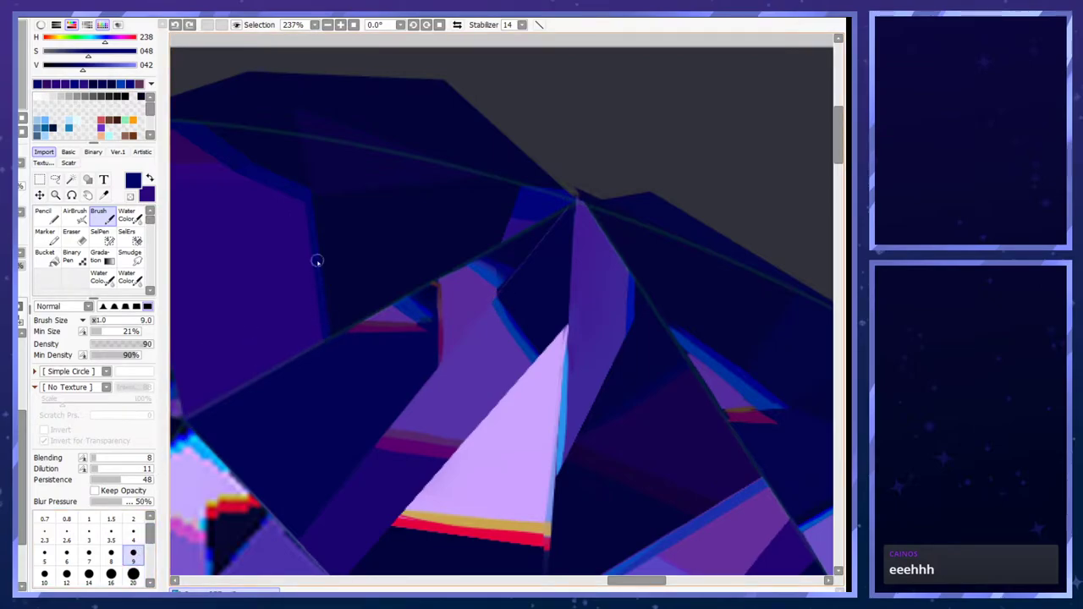
pyautogui.click(133, 533)
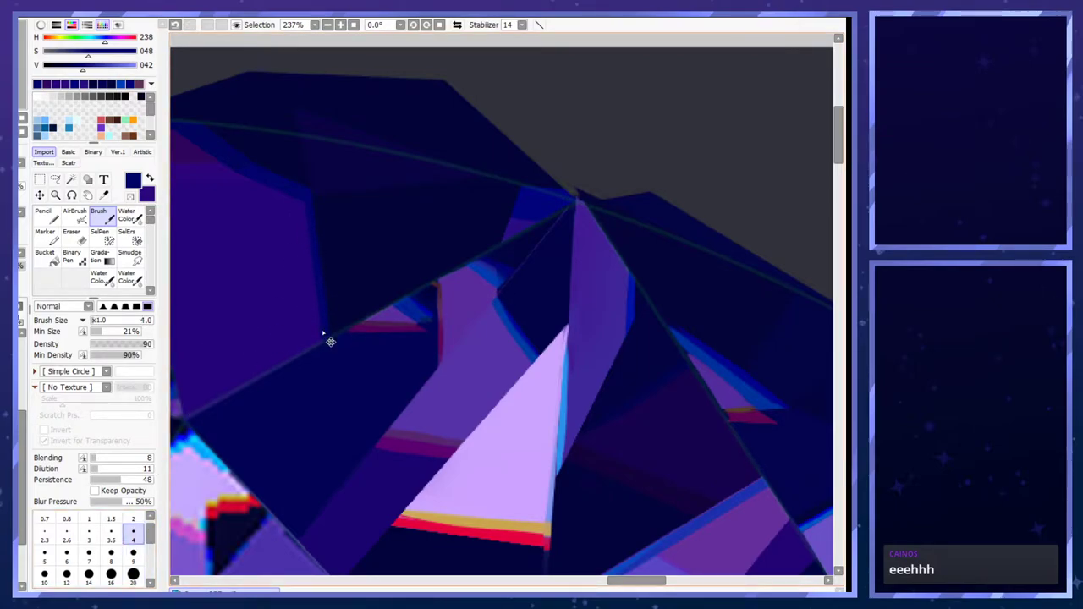
pyautogui.scroll(-3, 316, 198)
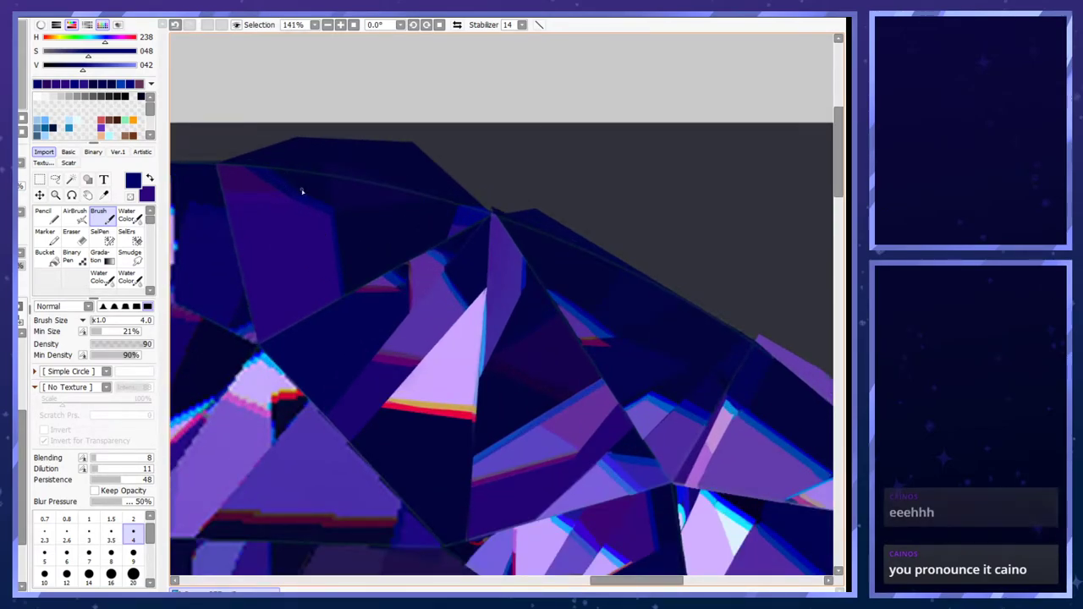
# - Erase the dark paint spilling above the gem's outline beside the peak with a transparent size 50 pencil
pyautogui.click(16, 381)
pyautogui.click(16, 381)
pyautogui.hotkey('ctrl', 'z')
pyautogui.hotkey('ctrl', 'y')
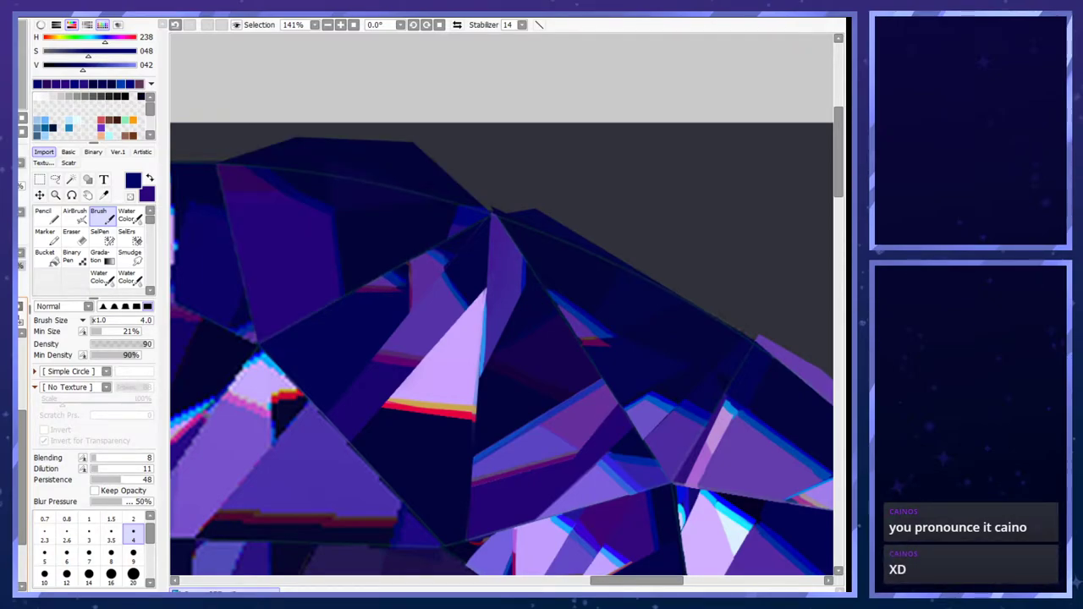
pyautogui.click(46, 215)
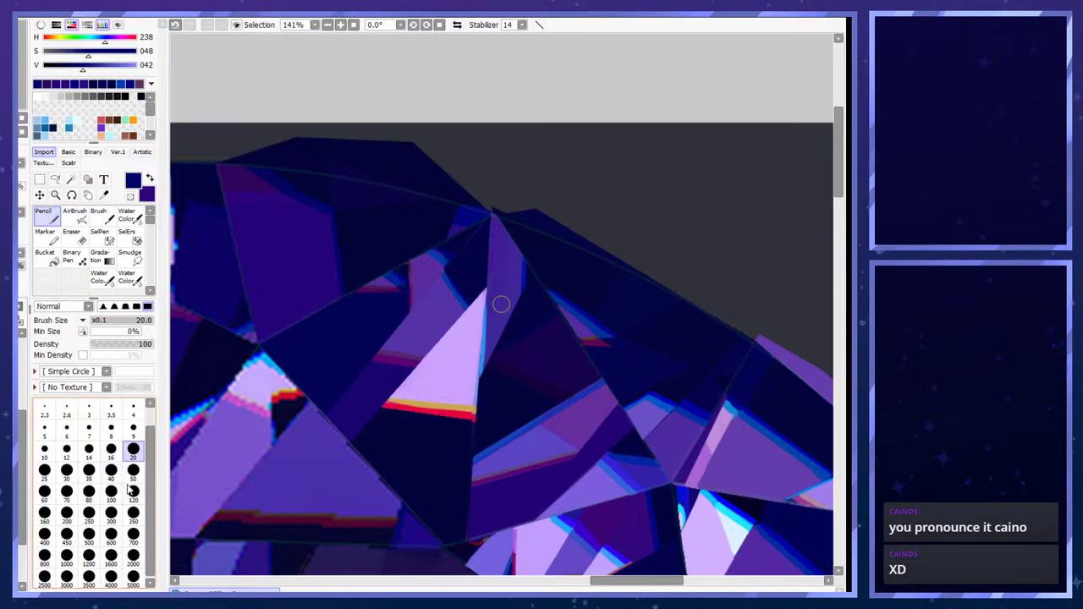
pyautogui.press('[')
pyautogui.press('[')
pyautogui.press('[')
pyautogui.press('[')
pyautogui.press('[')
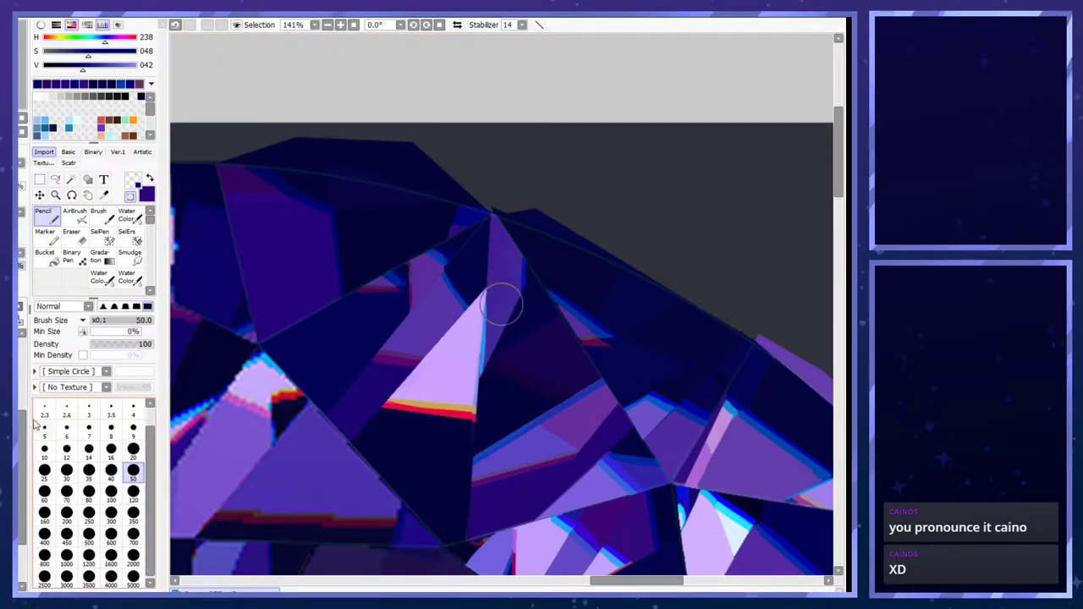
pyautogui.moveTo(277, 144)
pyautogui.mouseDown()
pyautogui.moveTo(406, 140)
pyautogui.moveTo(364, 127)
pyautogui.moveTo(254, 130)
pyautogui.moveTo(440, 153)
pyautogui.moveTo(355, 155)
pyautogui.moveTo(479, 172)
pyautogui.moveTo(243, 133)
pyautogui.moveTo(400, 126)
pyautogui.mouseUp()
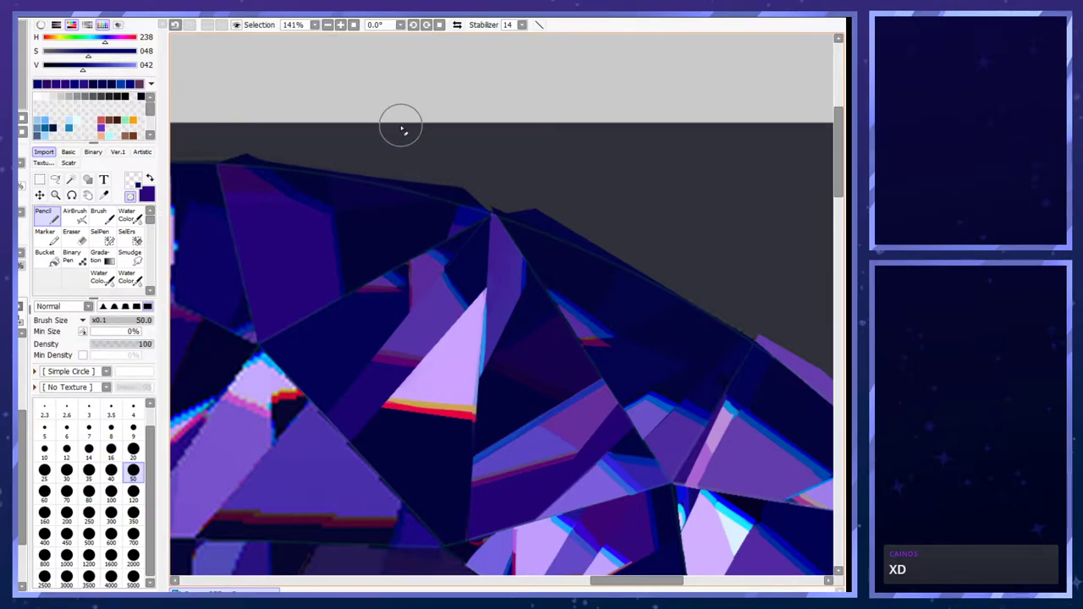
# - Compare the trimmed outline with the full reference across the whole gem and bring back the faded reference
pyautogui.scroll(-11, 401, 133)
pyautogui.scroll(2, 280, 255)
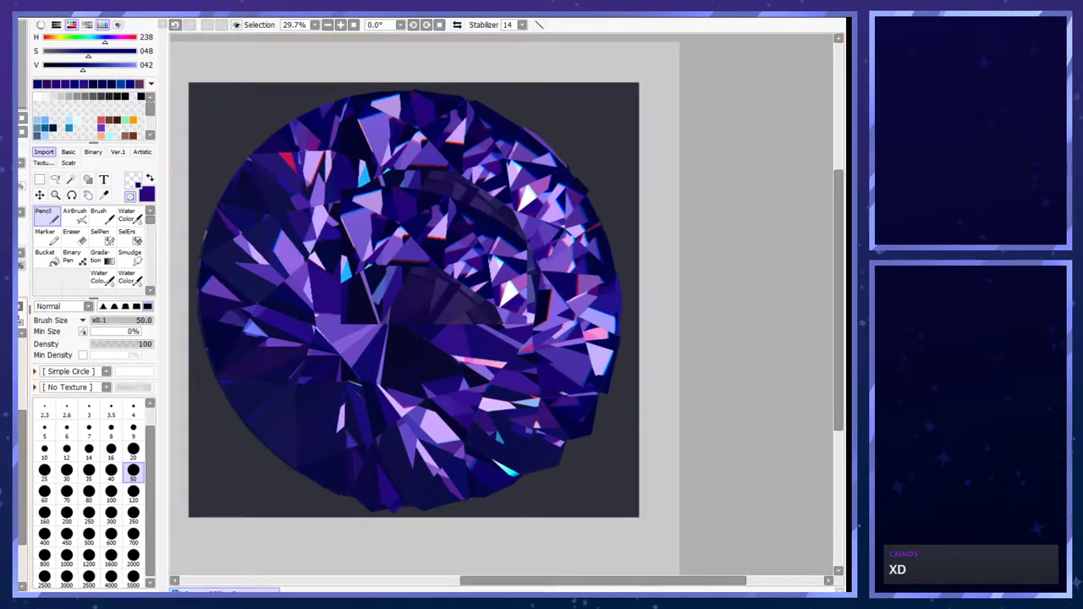
pyautogui.scroll(-1, 422, 195)
pyautogui.scroll(2, 421, 195)
pyautogui.scroll(3, 422, 195)
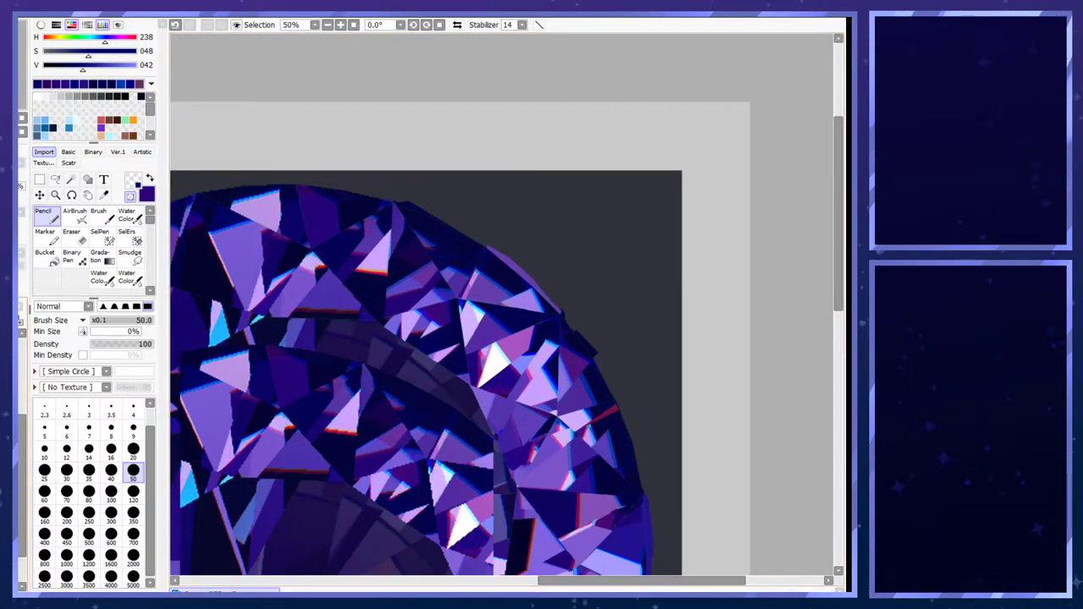
pyautogui.hotkey('ctrl', 'z')
pyautogui.hotkey('ctrl', 'y')
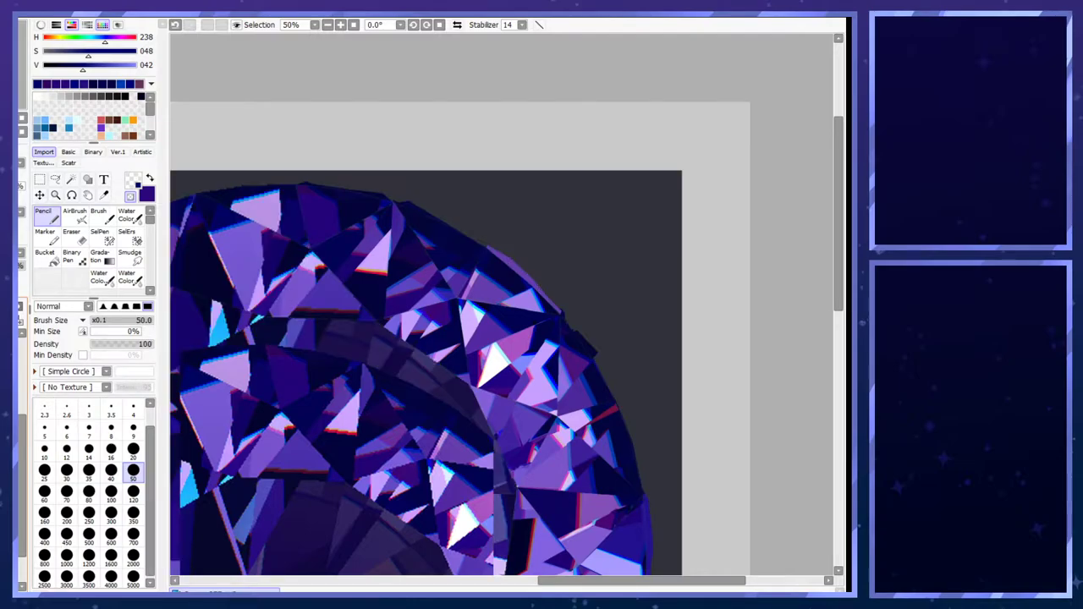
pyautogui.click(20, 265)
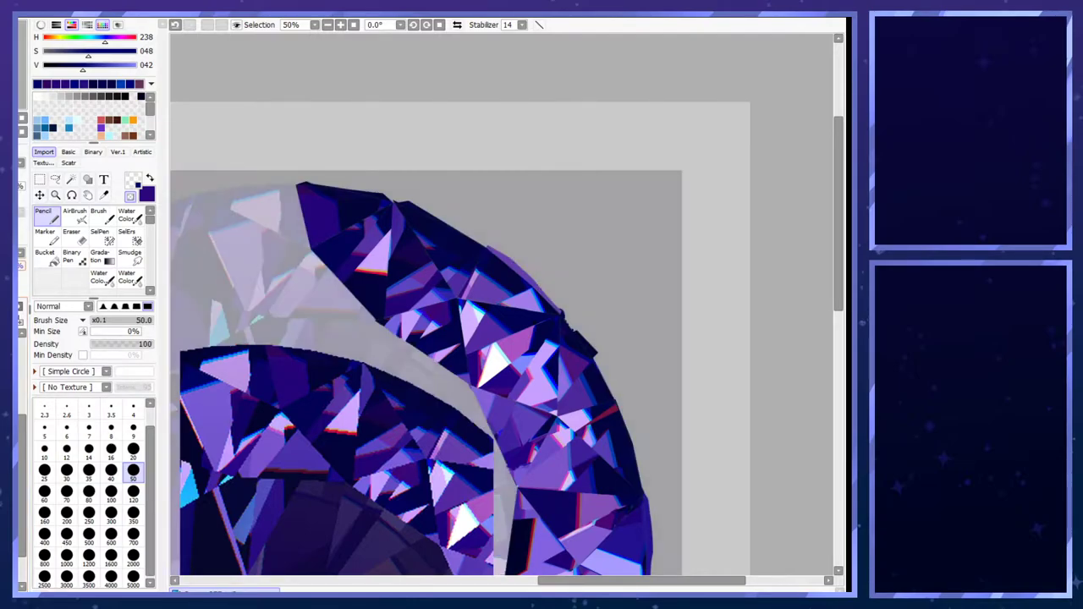
# - Examine the painted facets around the peak up close and along the whole arc with layers shown and hidden
pyautogui.scroll(5, 217, 194)
pyautogui.scroll(1, 609, 211)
pyautogui.scroll(-2, 402, 237)
pyautogui.scroll(3, 612, 261)
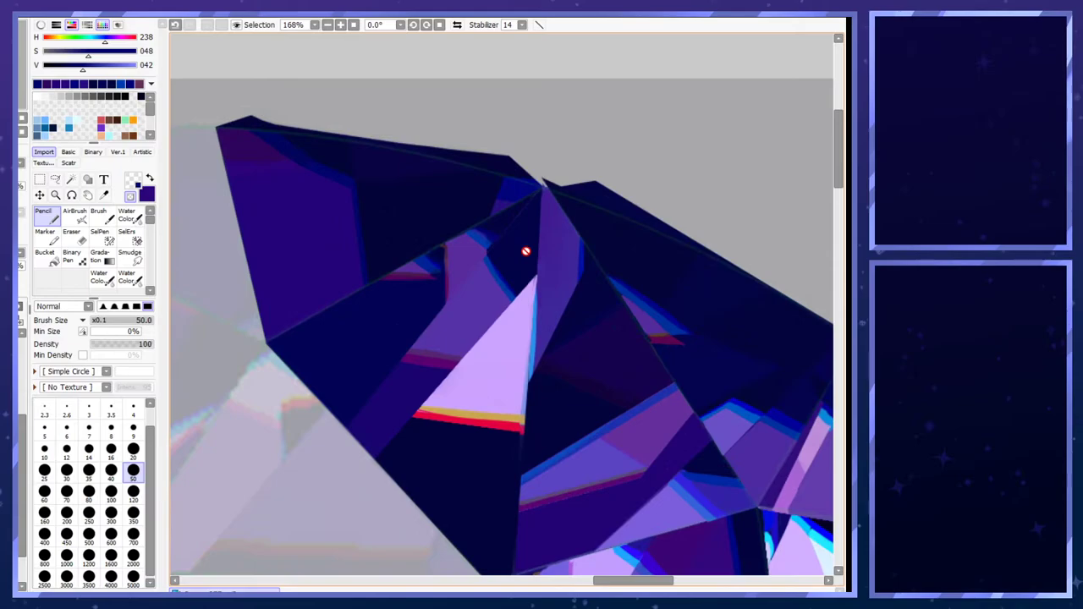
pyautogui.click(20, 347)
pyautogui.click(20, 347)
pyautogui.click(22, 162)
pyautogui.click(22, 163)
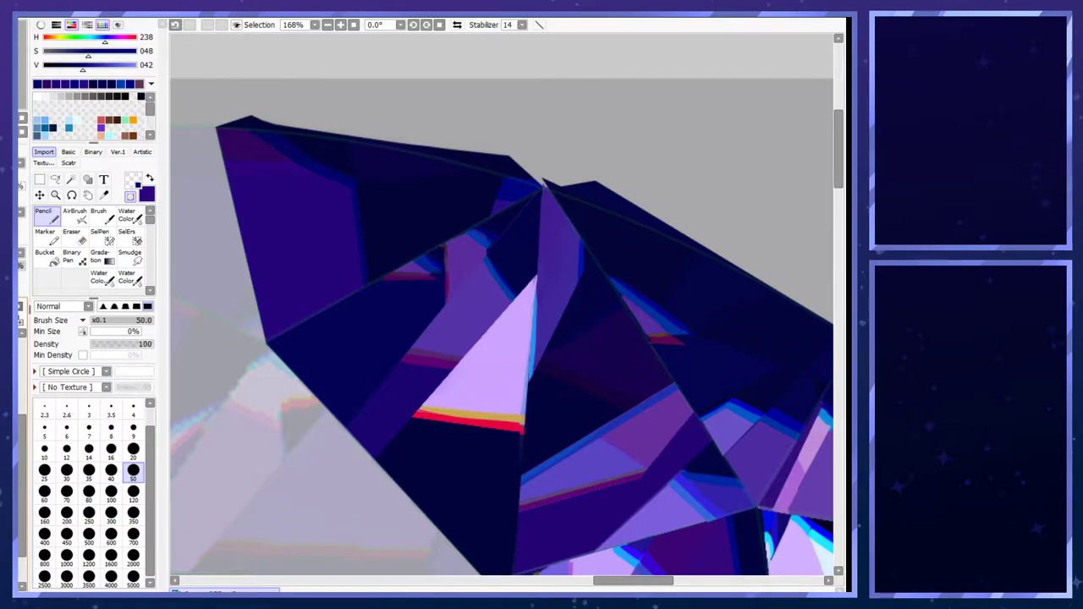
pyautogui.scroll(-6, 434, 121)
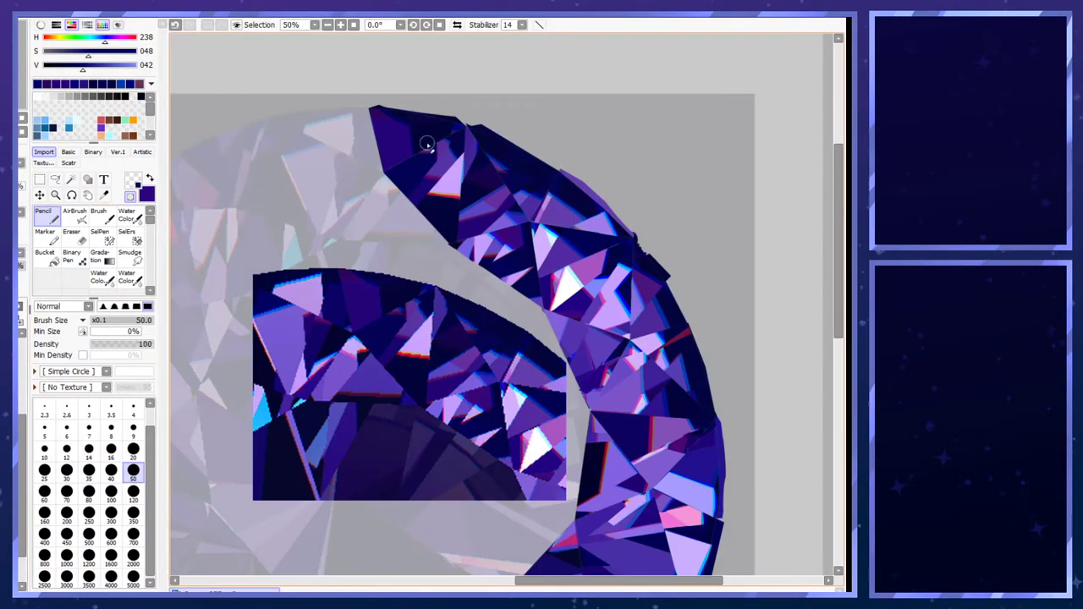
pyautogui.scroll(-1, 434, 121)
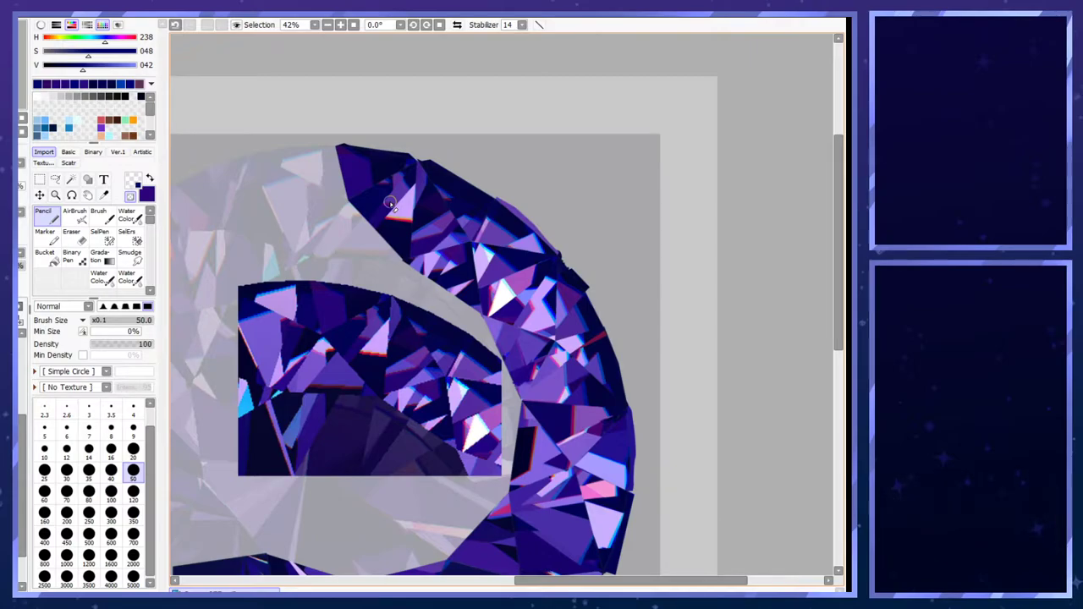
# - Outline the triangular facet below the indigo facet with a polygonal selection, fill it with violet-blue sampled from the reference, and clear the selection
pyautogui.scroll(3, 390, 203)
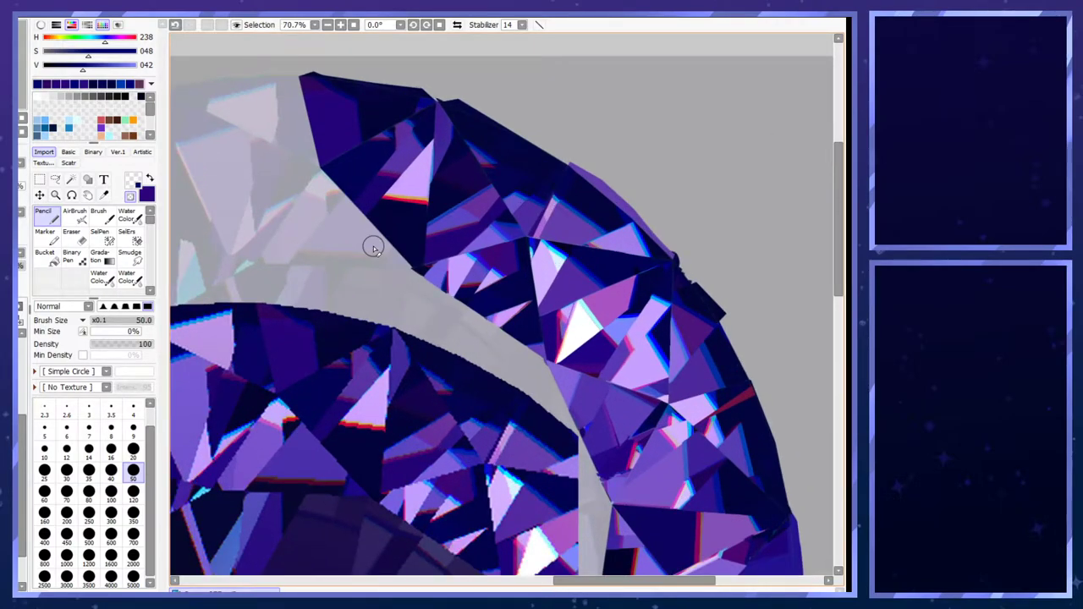
pyautogui.click(53, 180)
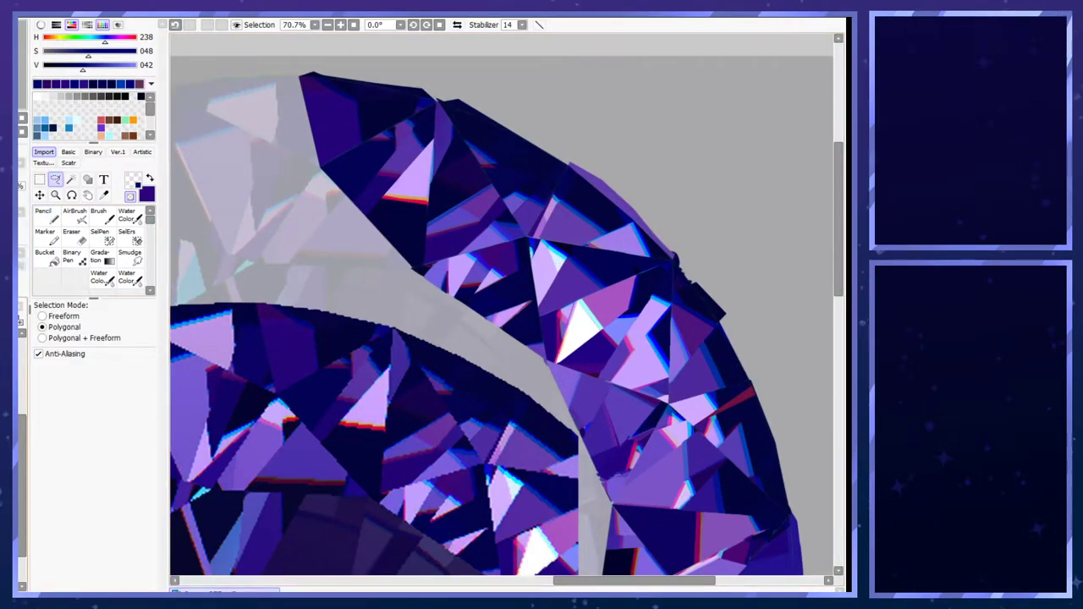
pyautogui.scroll(3, 292, 271)
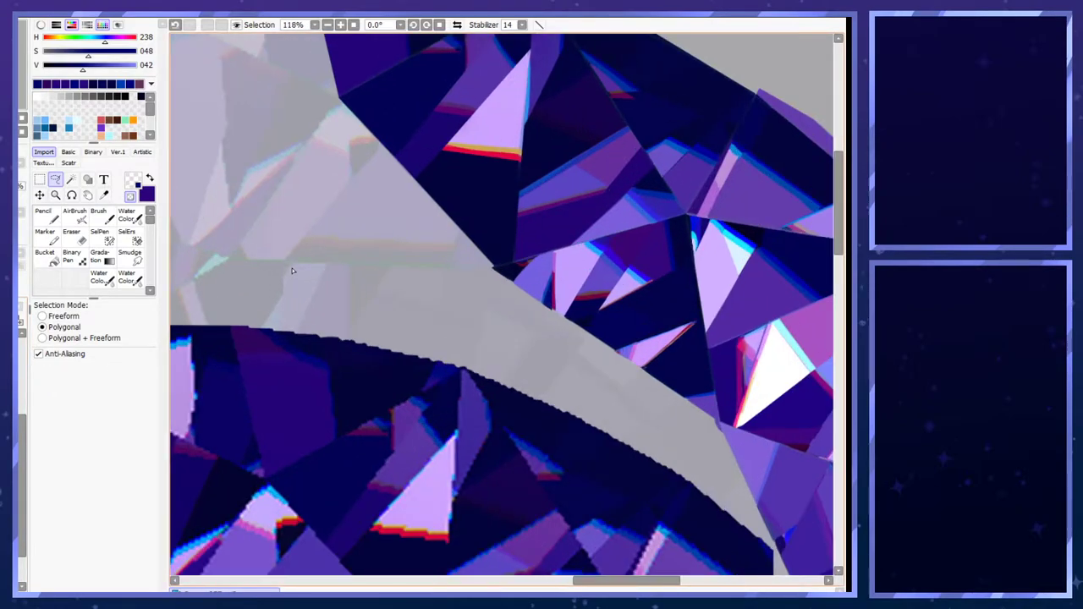
pyautogui.click(228, 262)
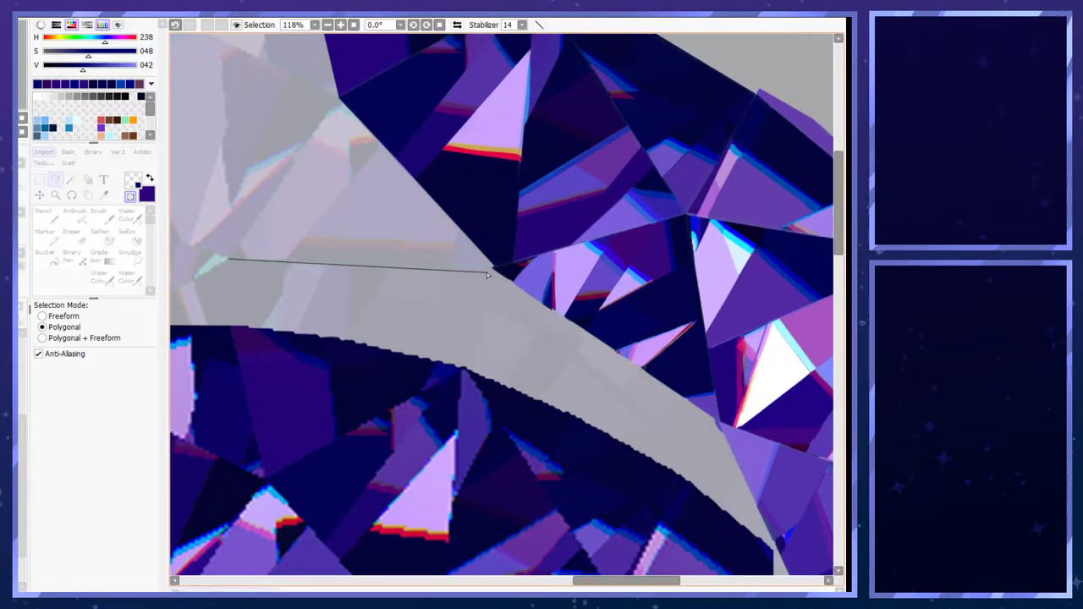
pyautogui.click(493, 268)
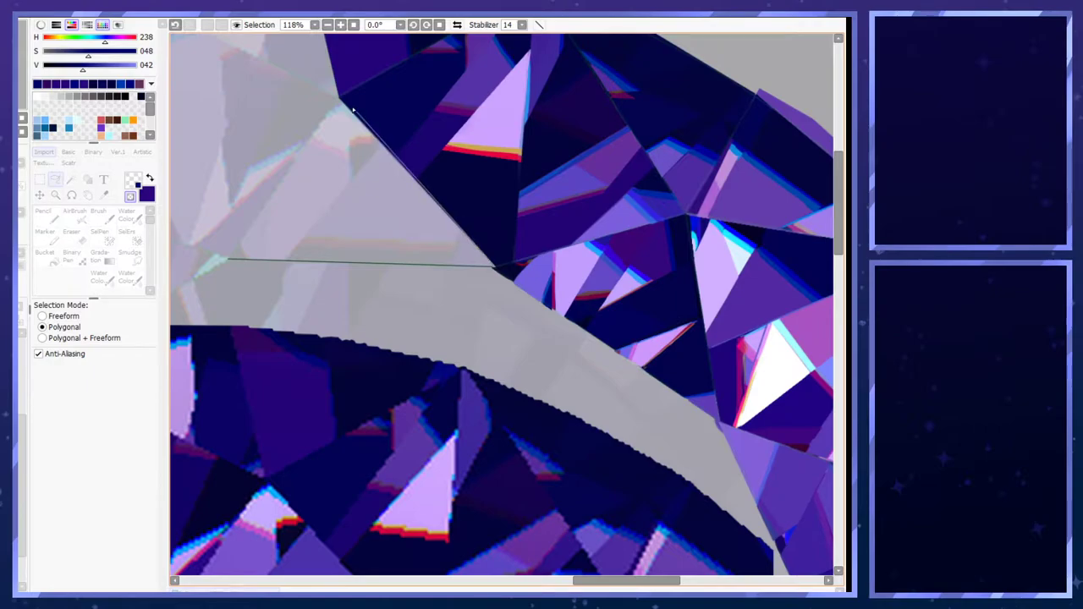
pyautogui.doubleClick(338, 100)
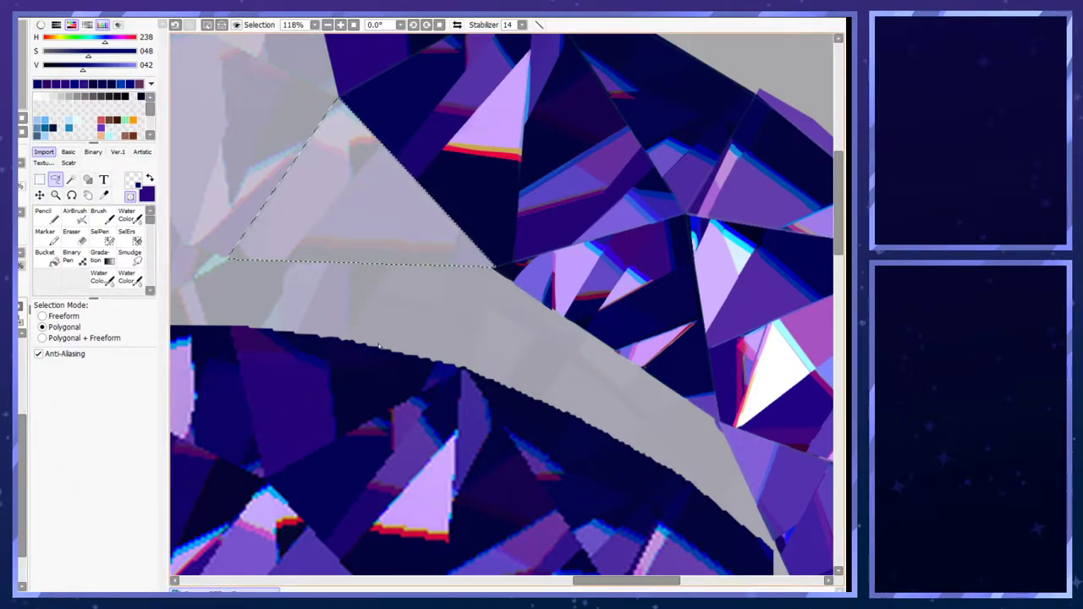
pyautogui.scroll(-4, 430, 289)
pyautogui.rightClick(348, 356)
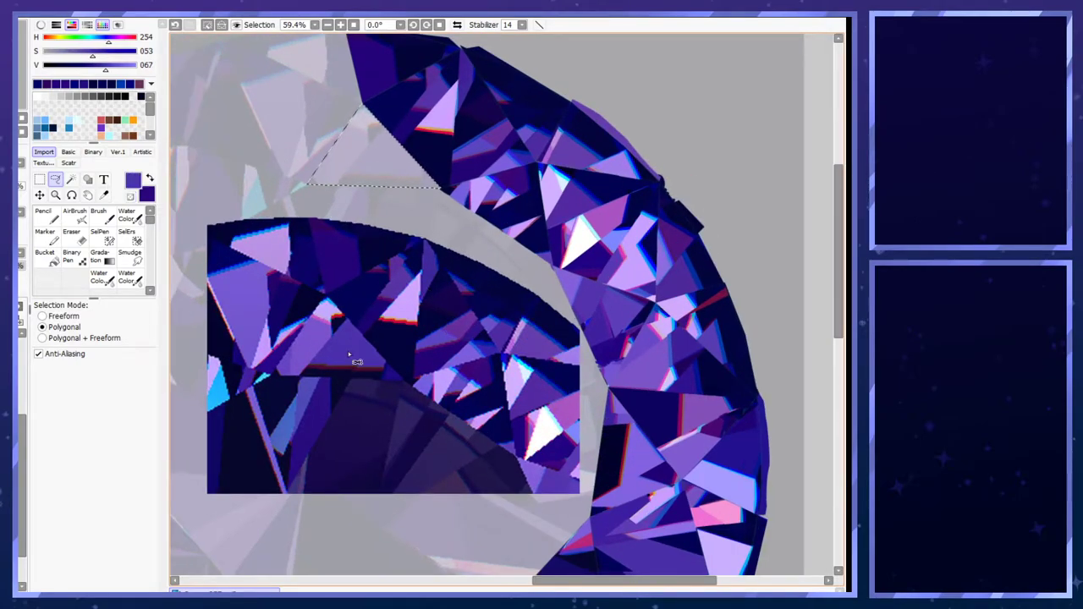
pyautogui.scroll(-3, 327, 271)
pyautogui.moveTo(288, 320); pyautogui.dragTo(224, 340)
pyautogui.scroll(2, 216, 337)
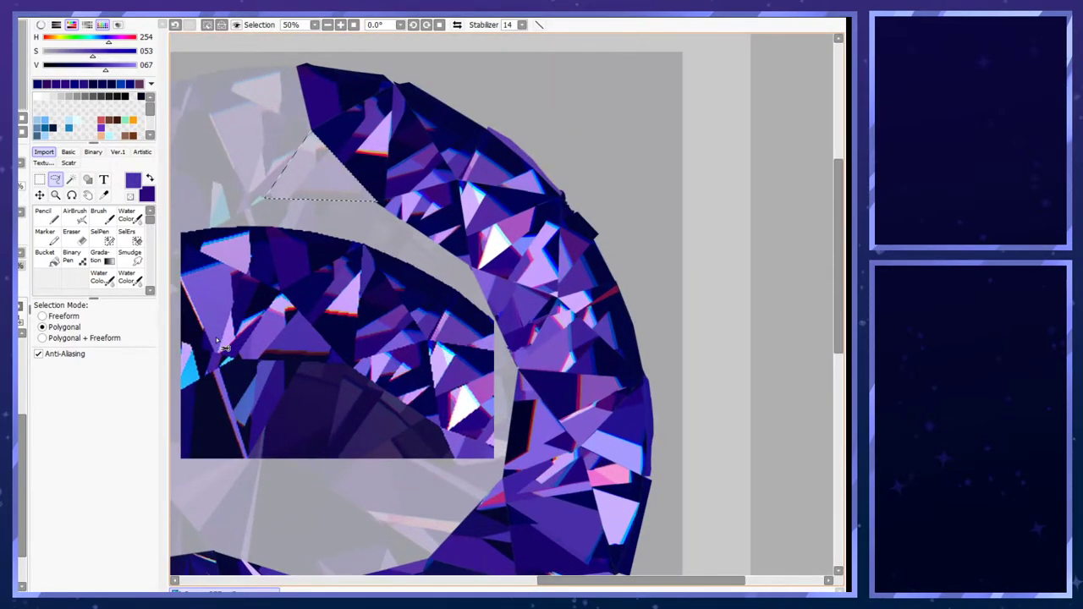
pyautogui.hotkey('ctrl', 'f')
pyautogui.hotkey('ctrl', 'd')
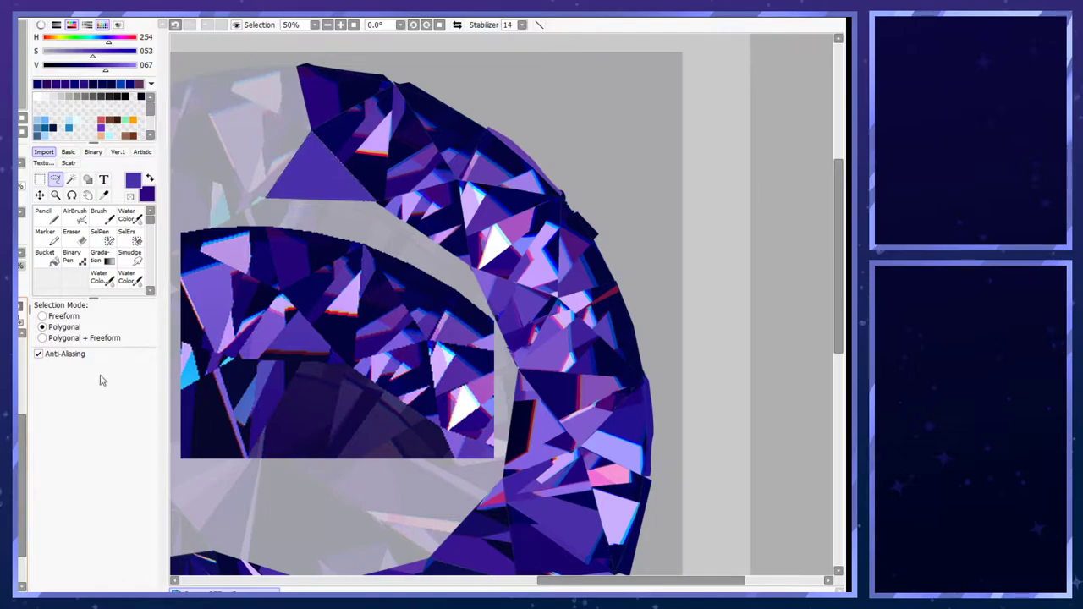
# - Copy a rectangular crop around the violet-blue triangle from the small reference, paste it as a separate layer, and hide the original
pyautogui.press('m')
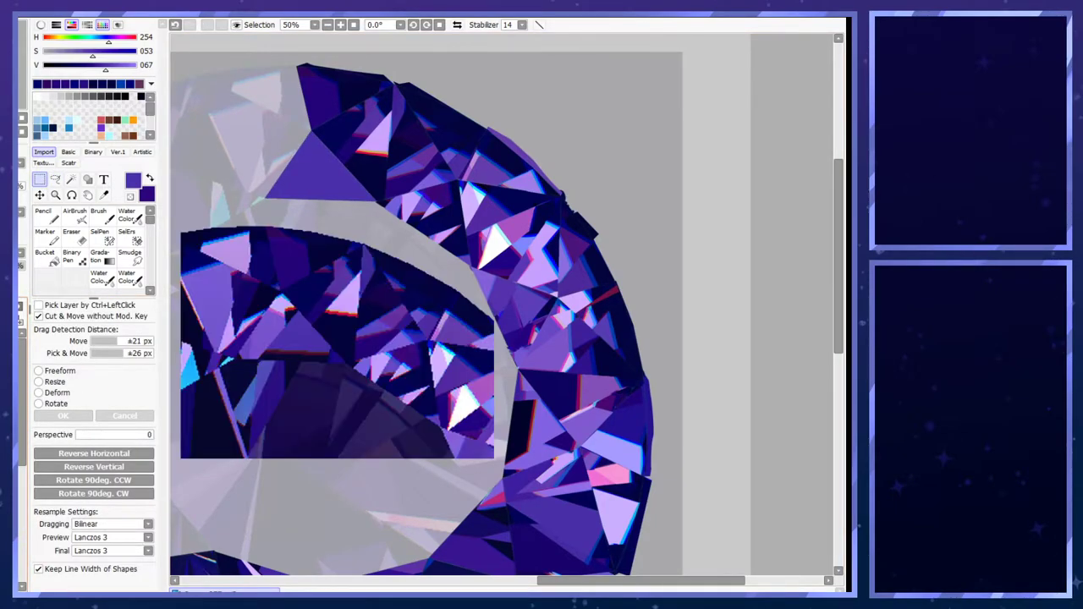
pyautogui.moveTo(359, 380); pyautogui.dragTo(224, 287)
pyautogui.hotkey('ctrl', 'c')
pyautogui.hotkey('ctrl', 'v')
pyautogui.click(20, 381)
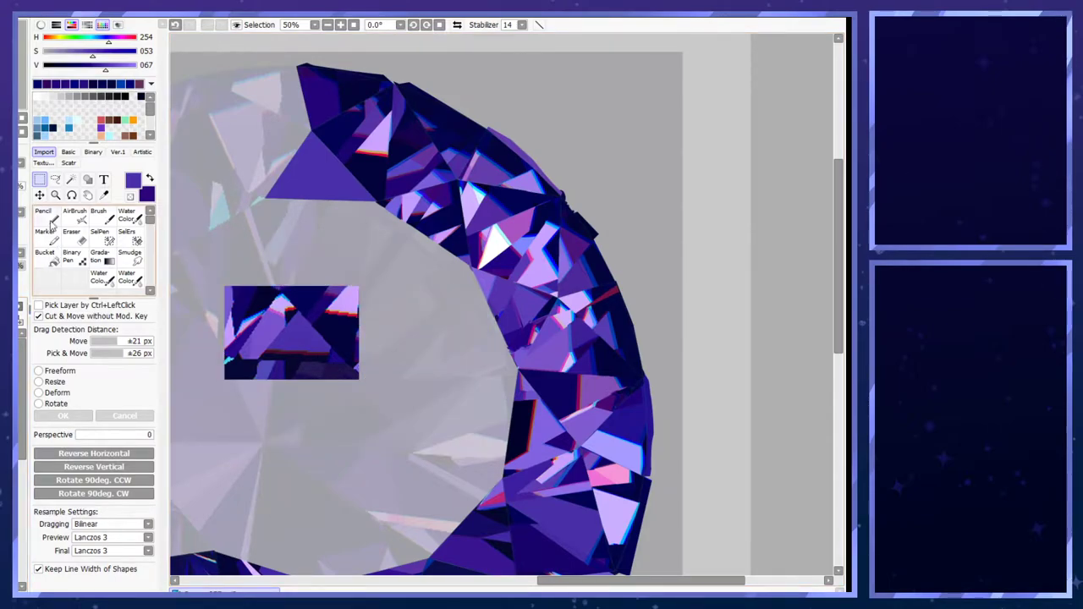
# - Move the cropped reference piece directly beneath the painted violet-blue triangle
pyautogui.click(39, 194)
pyautogui.moveTo(316, 379); pyautogui.dragTo(358, 297)
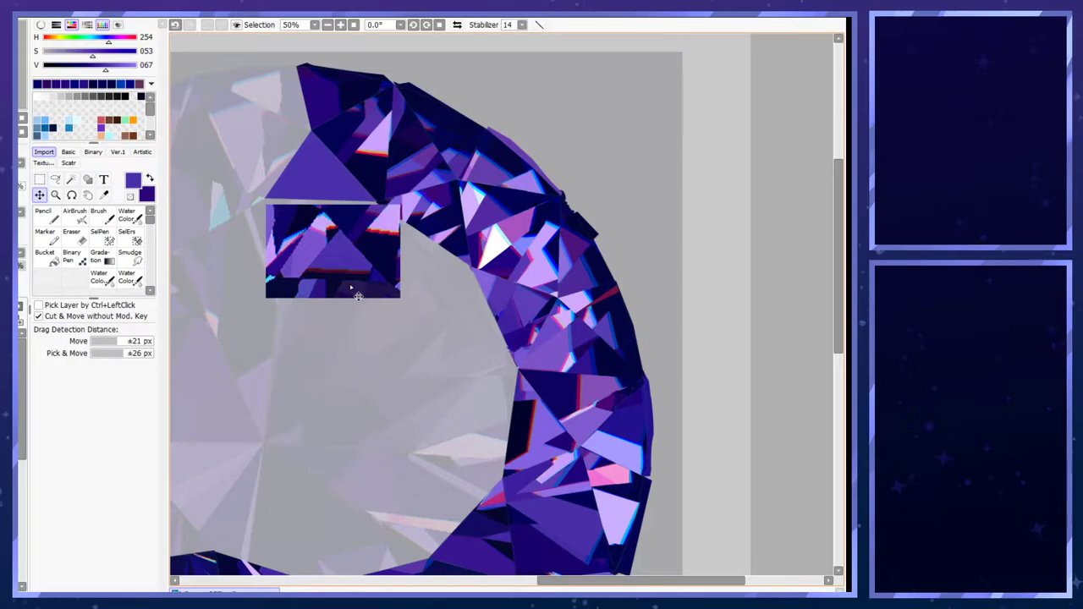
pyautogui.scroll(3, 326, 106)
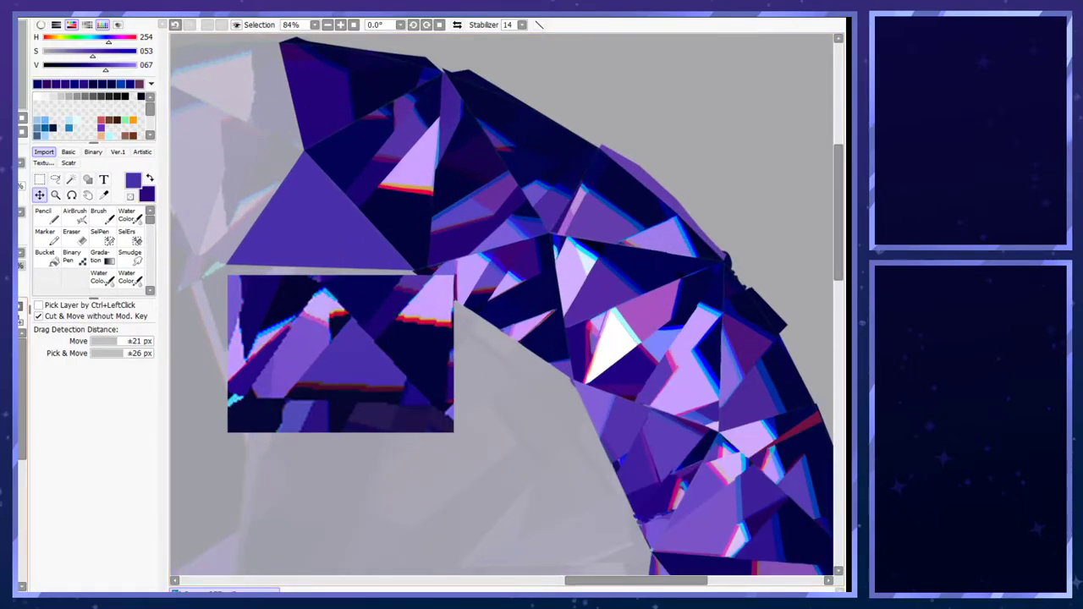
pyautogui.moveTo(23, 404); pyautogui.dragTo(23, 462)
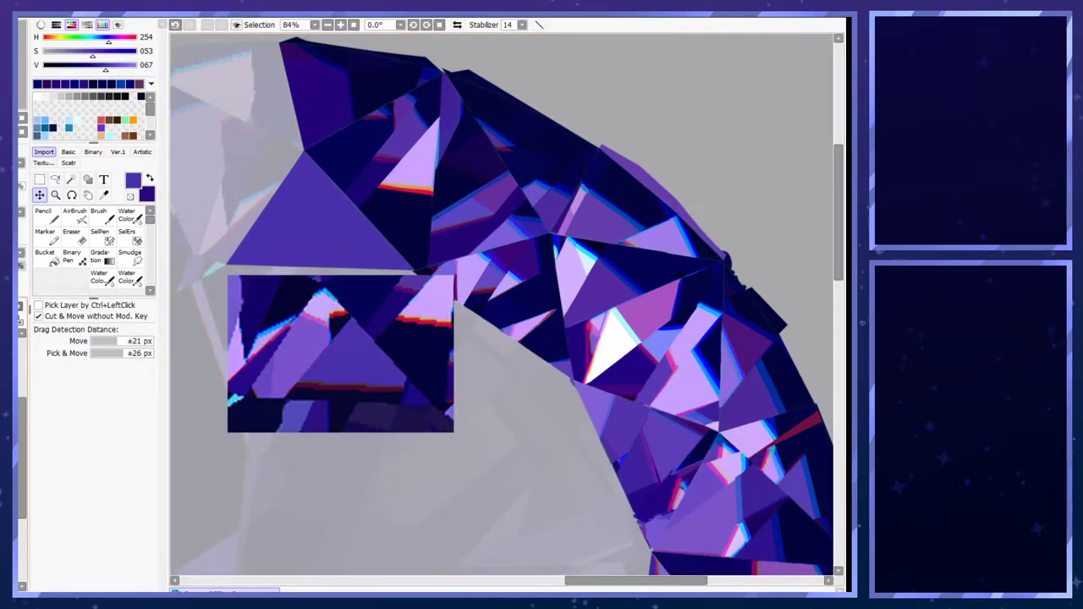
pyautogui.click(55, 179)
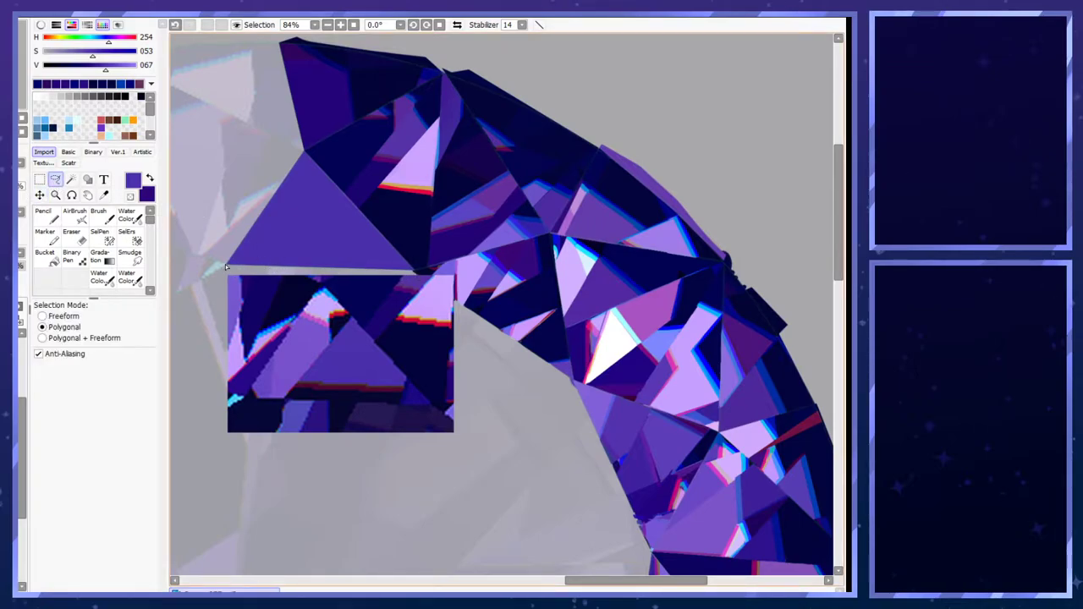
pyautogui.click(226, 268)
pyautogui.click(415, 271)
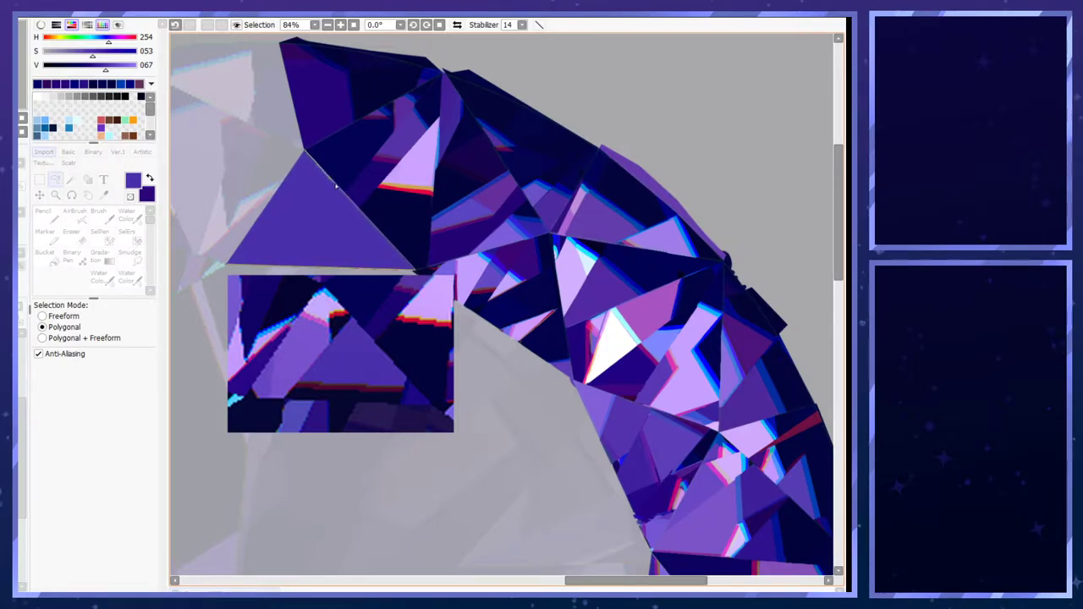
pyautogui.doubleClick(304, 151)
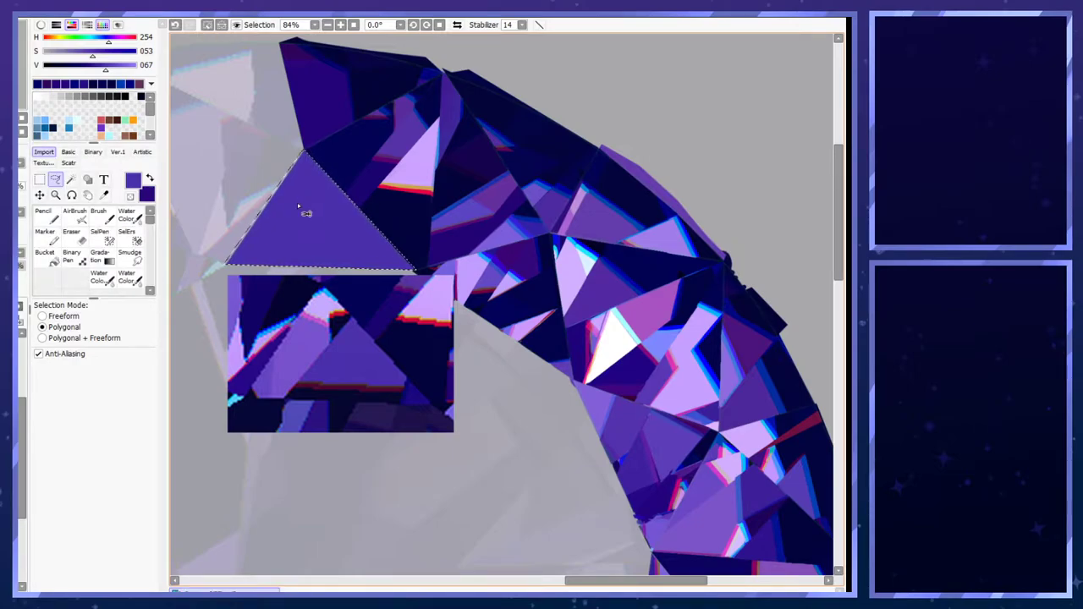
pyautogui.hotkey('ctrl', 'd')
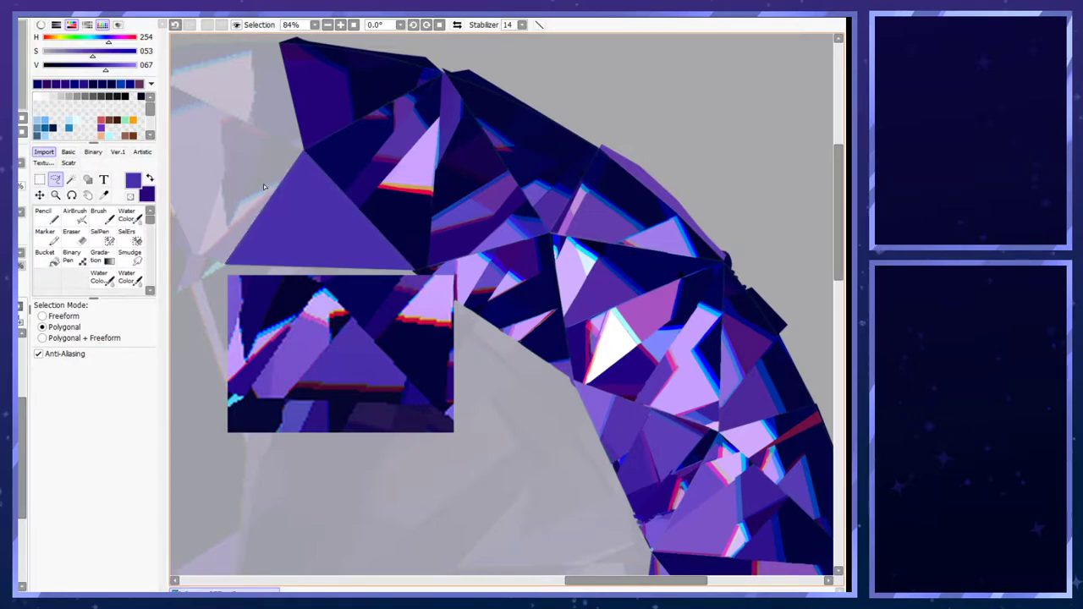
# - Straighten the violet-blue triangle's left edge by deleting the excess outside it with a polygonal selection, and clear the selection
pyautogui.click(43, 217)
pyautogui.click(133, 450)
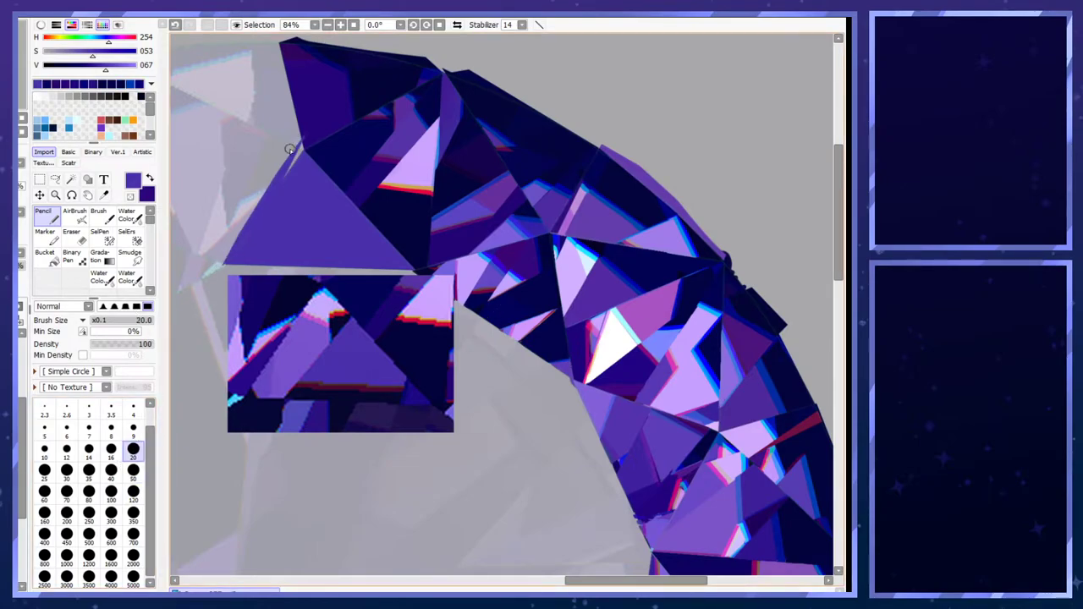
pyautogui.click(55, 179)
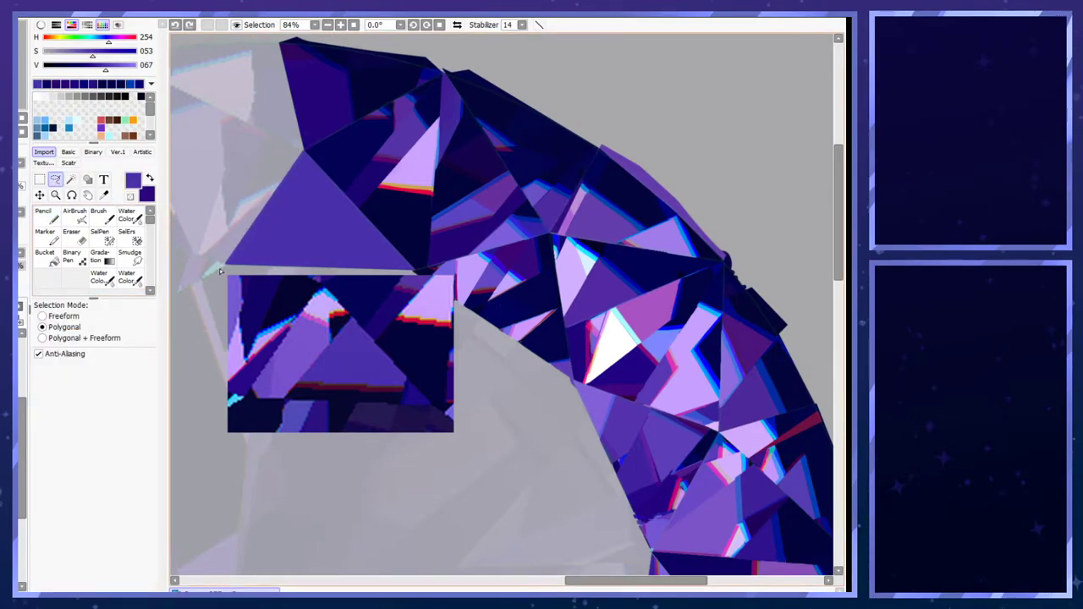
pyautogui.click(226, 267)
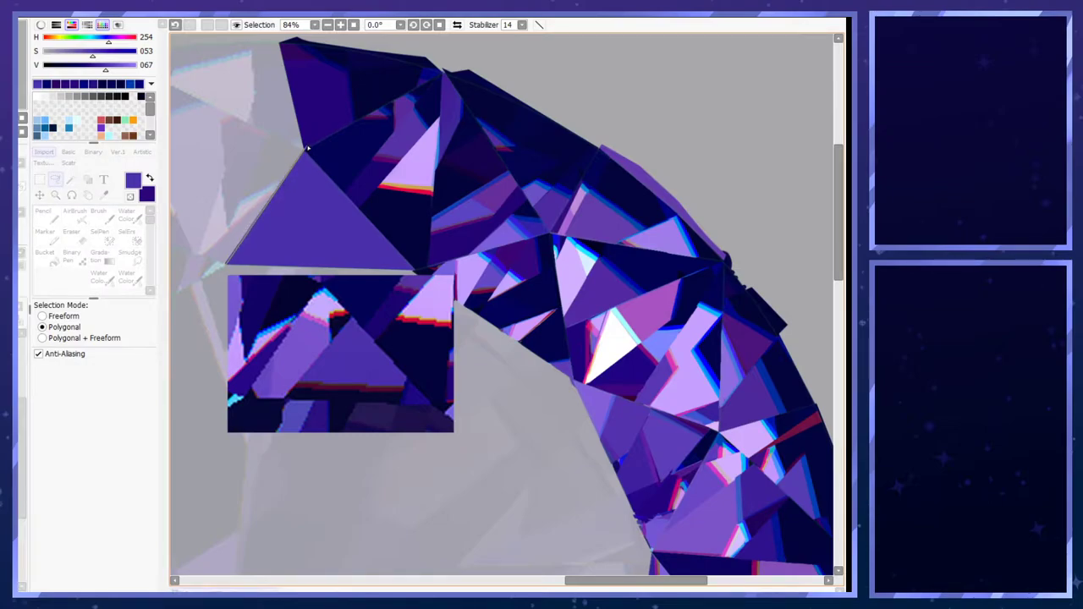
pyautogui.click(253, 133)
pyautogui.doubleClick(207, 217)
pyautogui.press('Delete')
pyautogui.hotkey('ctrl', 'd')
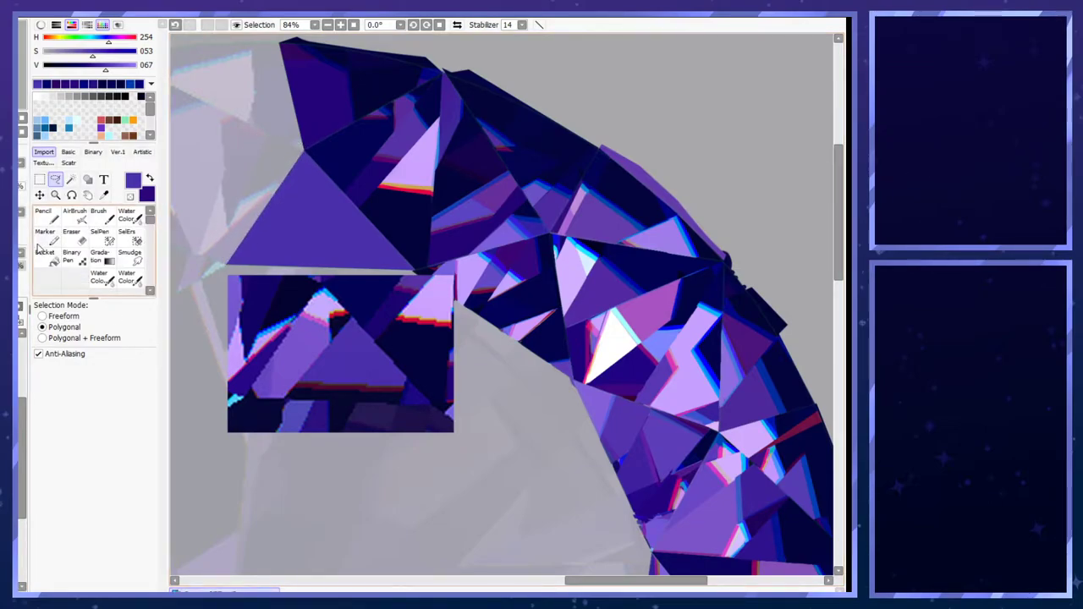
# - Hide the violet-blue triangle's fill and outline the small facet in its lower-right corner with a polygonal selection
pyautogui.click(44, 216)
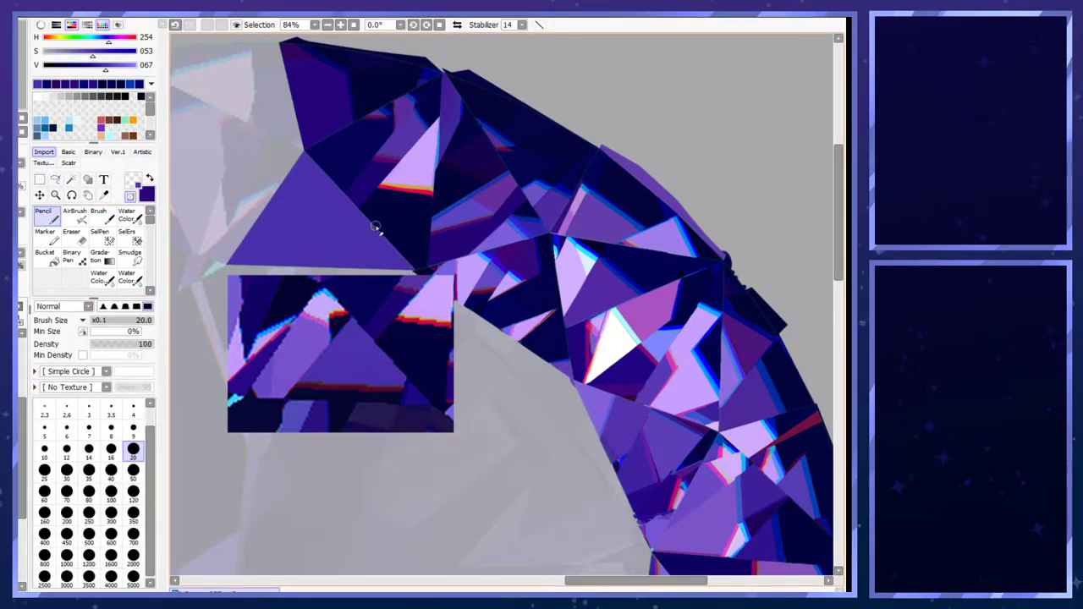
pyautogui.scroll(2, 376, 227)
pyautogui.click(55, 178)
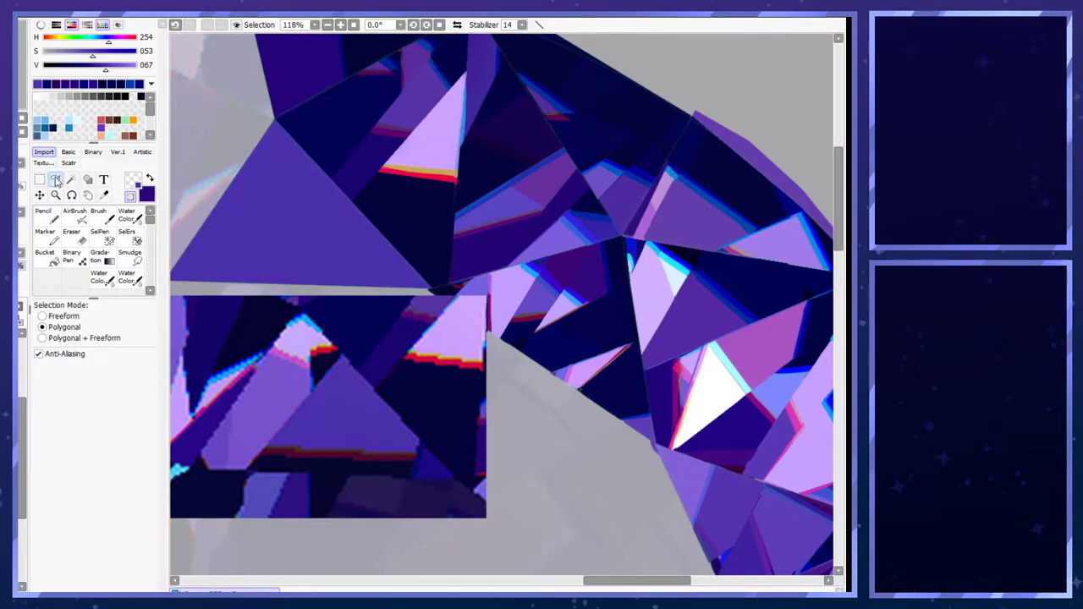
pyautogui.click(22, 163)
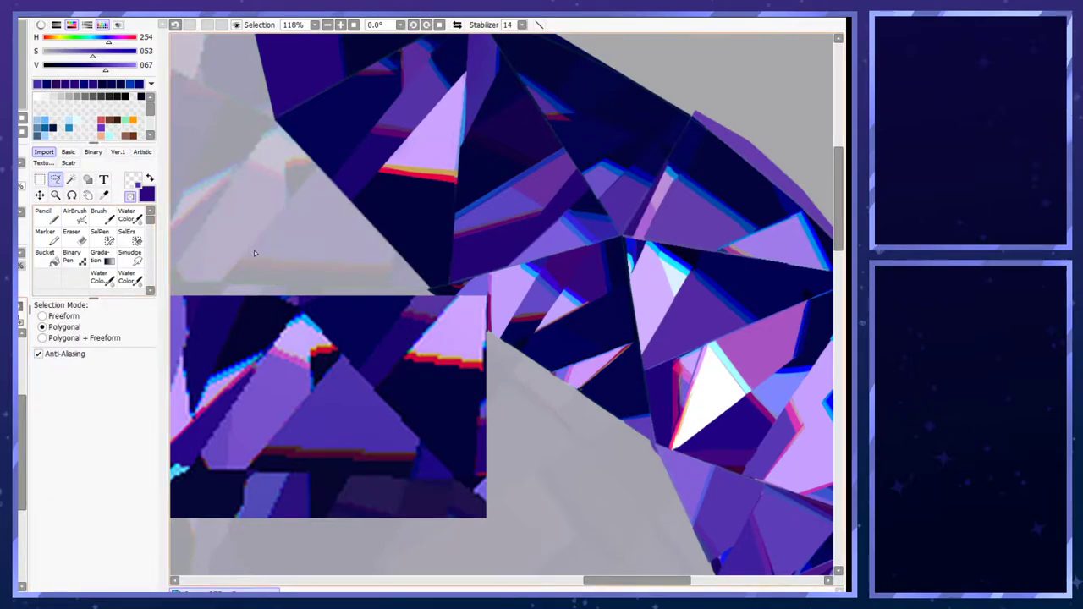
pyautogui.click(430, 289)
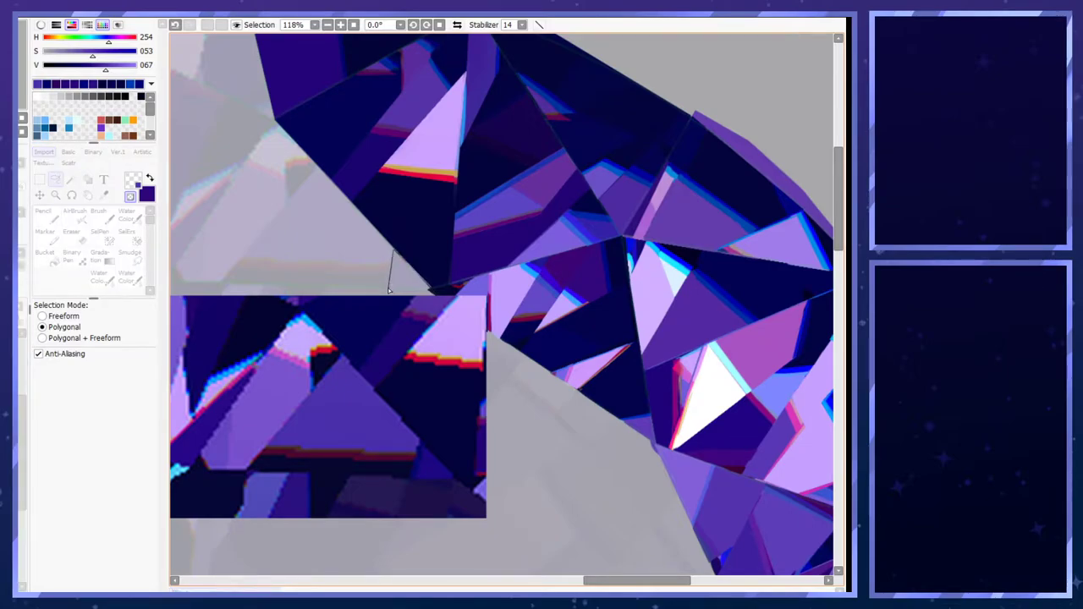
# - Select the small triangle at the large facet's lower corner, paint it dark indigo, add a size 9 navy left edge, and deselect
pyautogui.doubleClick(389, 289)
pyautogui.click(47, 216)
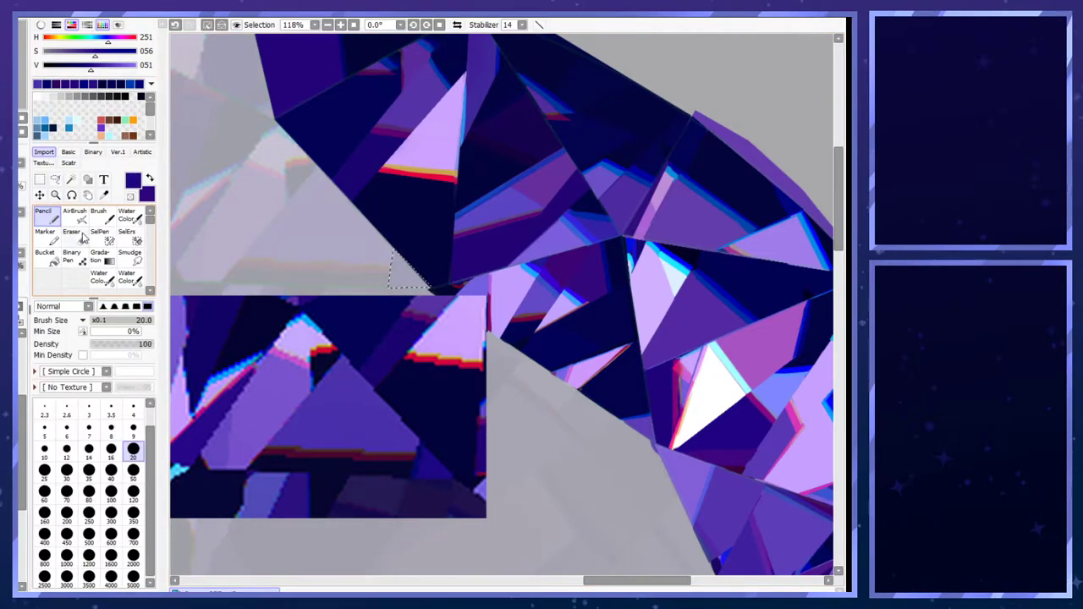
pyautogui.moveTo(430, 249)
pyautogui.mouseDown()
pyautogui.moveTo(427, 272)
pyautogui.moveTo(406, 275)
pyautogui.moveTo(398, 293)
pyautogui.mouseUp()
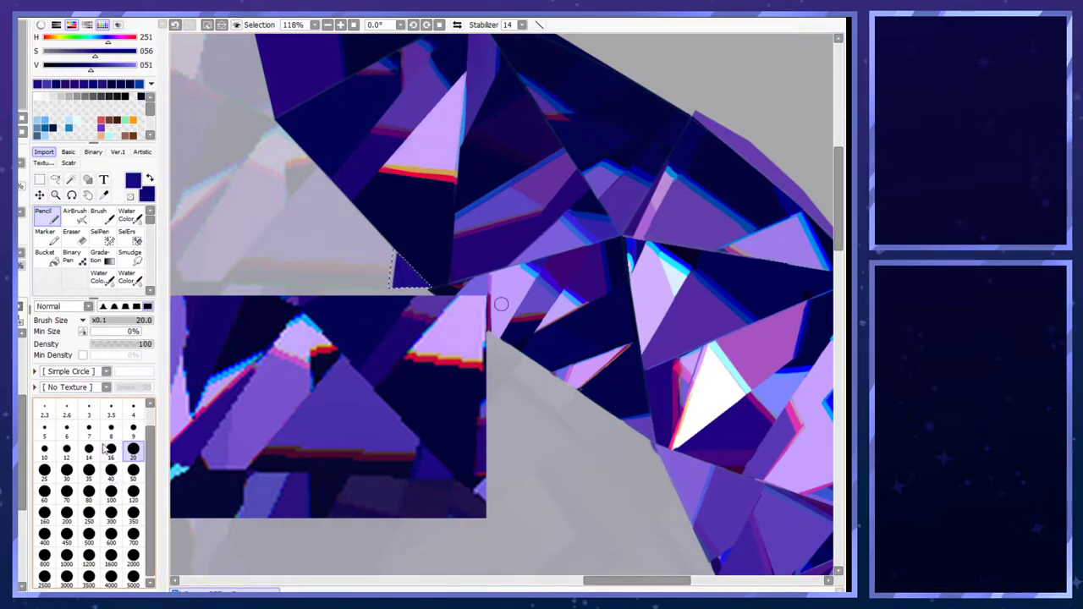
pyautogui.click(133, 431)
pyautogui.press('x')
pyautogui.moveTo(393, 262)
pyautogui.mouseDown()
pyautogui.moveTo(390, 298)
pyautogui.moveTo(395, 238)
pyautogui.mouseUp()
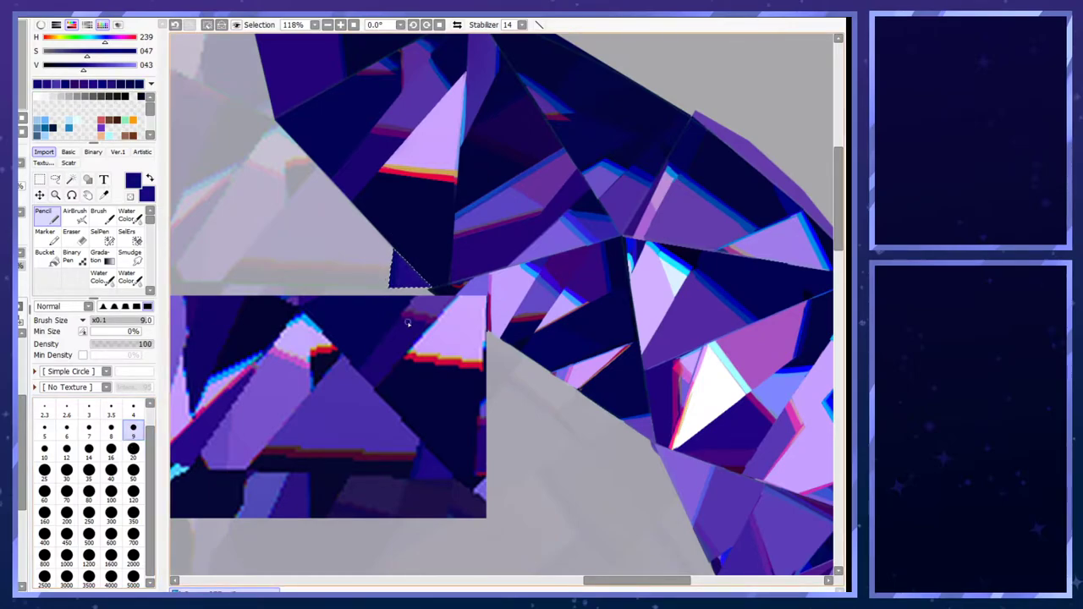
pyautogui.hotkey('ctrl', 'd')
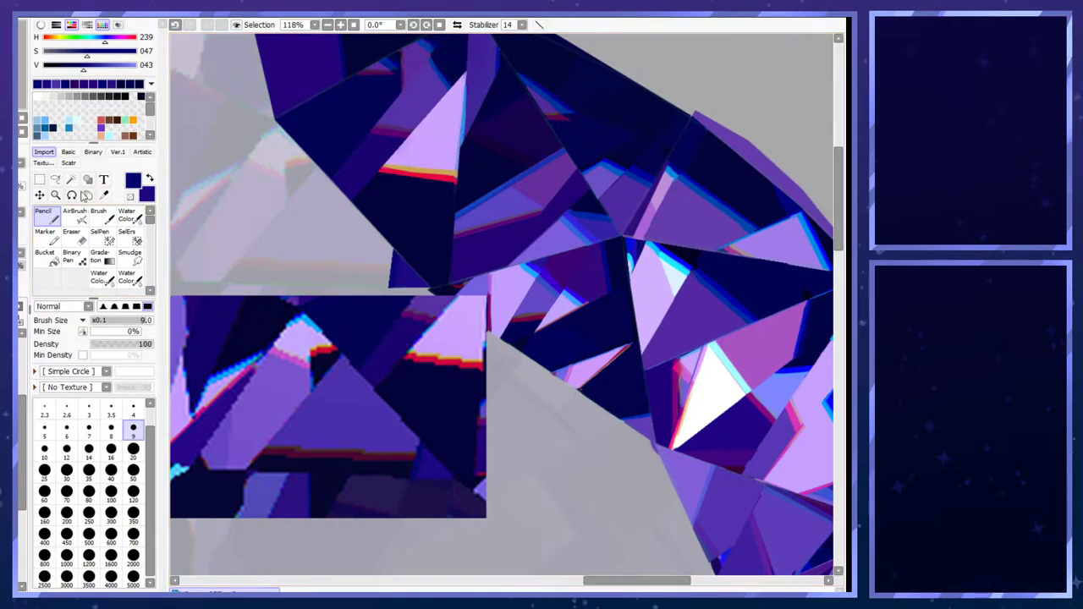
# - Outline the large triangular facet beside the small indigo one and paint its upper part medium purple with the size 20 Pencil
pyautogui.press('l')
pyautogui.click(222, 286)
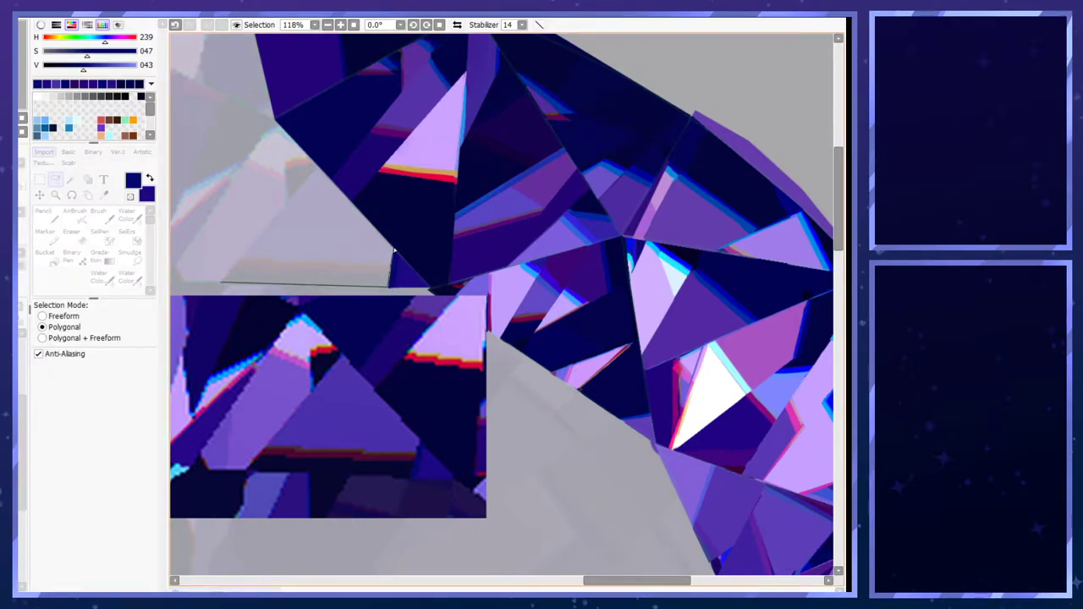
pyautogui.doubleClick(318, 167)
pyautogui.press('n')
pyautogui.rightClick(275, 468)
pyautogui.rightClick(284, 428)
pyautogui.press(']')
pyautogui.press(']')
pyautogui.press(']')
pyautogui.press(']')
pyautogui.press(']')
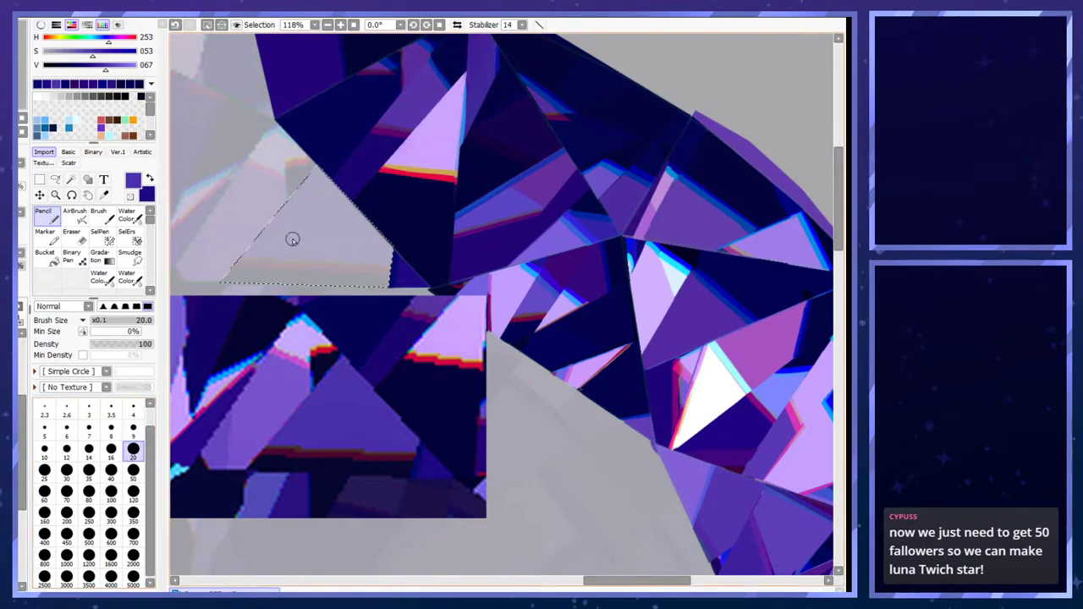
pyautogui.moveTo(229, 246); pyautogui.dragTo(389, 258)
pyautogui.moveTo(316, 161)
pyautogui.mouseDown()
pyautogui.moveTo(290, 216)
pyautogui.moveTo(250, 246)
pyautogui.moveTo(315, 193)
pyautogui.moveTo(325, 170)
pyautogui.moveTo(266, 230)
pyautogui.moveTo(269, 240)
pyautogui.moveTo(364, 252)
pyautogui.moveTo(361, 225)
pyautogui.moveTo(375, 252)
pyautogui.moveTo(319, 237)
pyautogui.moveTo(303, 217)
pyautogui.moveTo(315, 194)
pyautogui.moveTo(297, 196)
pyautogui.moveTo(298, 217)
pyautogui.moveTo(329, 190)
pyautogui.moveTo(344, 229)
pyautogui.moveTo(350, 212)
pyautogui.moveTo(306, 242)
pyautogui.moveTo(344, 221)
pyautogui.moveTo(287, 231)
pyautogui.moveTo(297, 173)
pyautogui.moveTo(326, 200)
pyautogui.moveTo(356, 182)
pyautogui.moveTo(258, 245)
pyautogui.mouseUp()
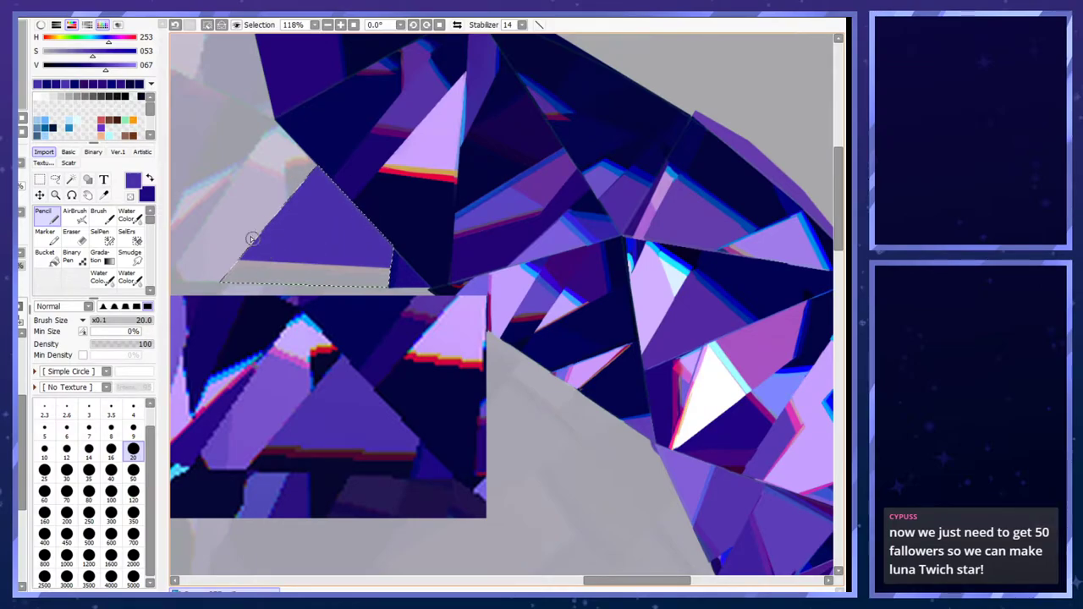
# - Try to trim the purple area's lower edge straight with the transparent colour at brush size 16
pyautogui.click(111, 449)
pyautogui.click(129, 195)
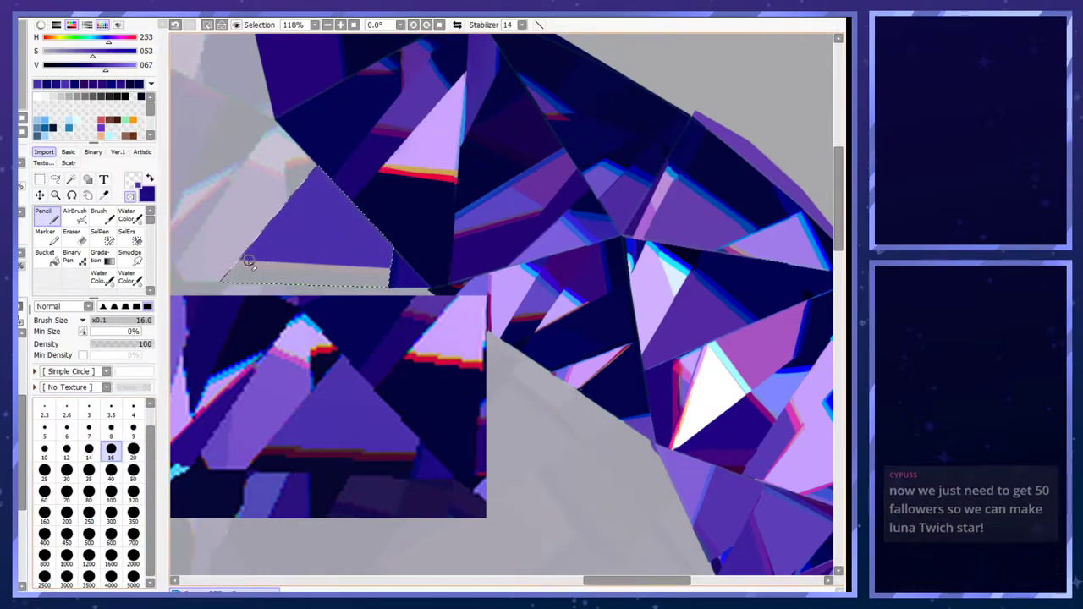
pyautogui.moveTo(241, 264)
pyautogui.mouseDown()
pyautogui.moveTo(387, 262)
pyautogui.moveTo(423, 274)
pyautogui.moveTo(234, 265)
pyautogui.mouseUp()
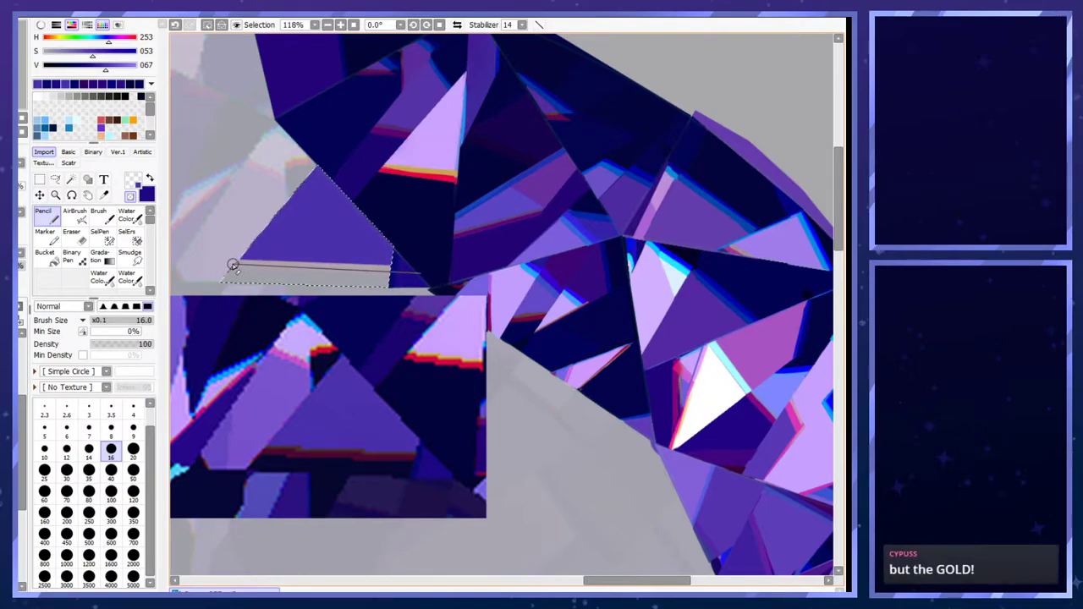
# - Paint a size 6 stripe in the reference's dark brown along the lower edge of the purple area
pyautogui.click(133, 427)
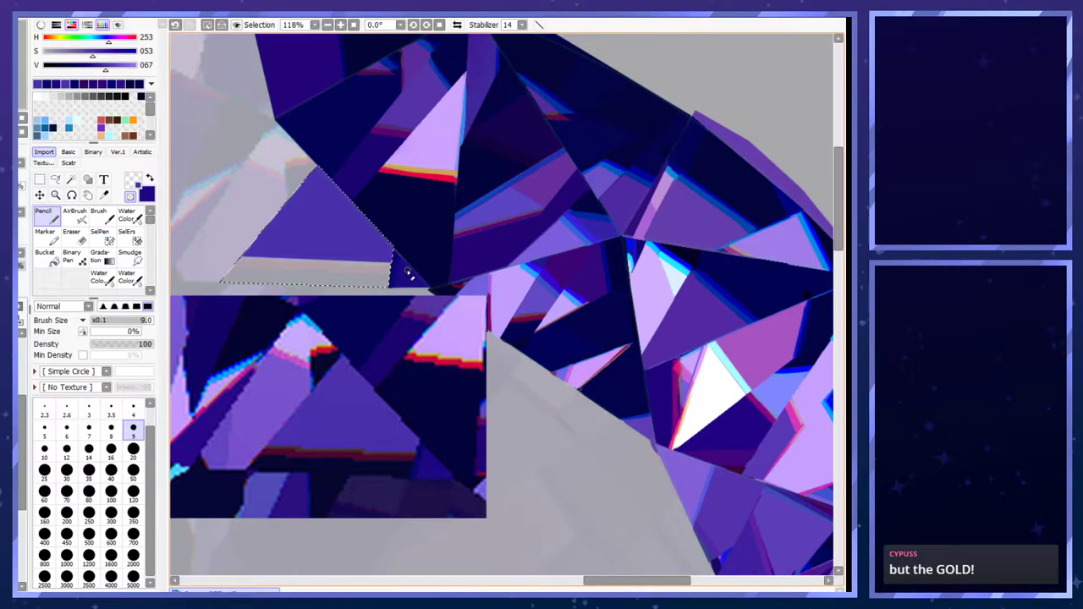
pyautogui.keyDown('alt'); pyautogui.click(300, 446); pyautogui.keyUp('alt')
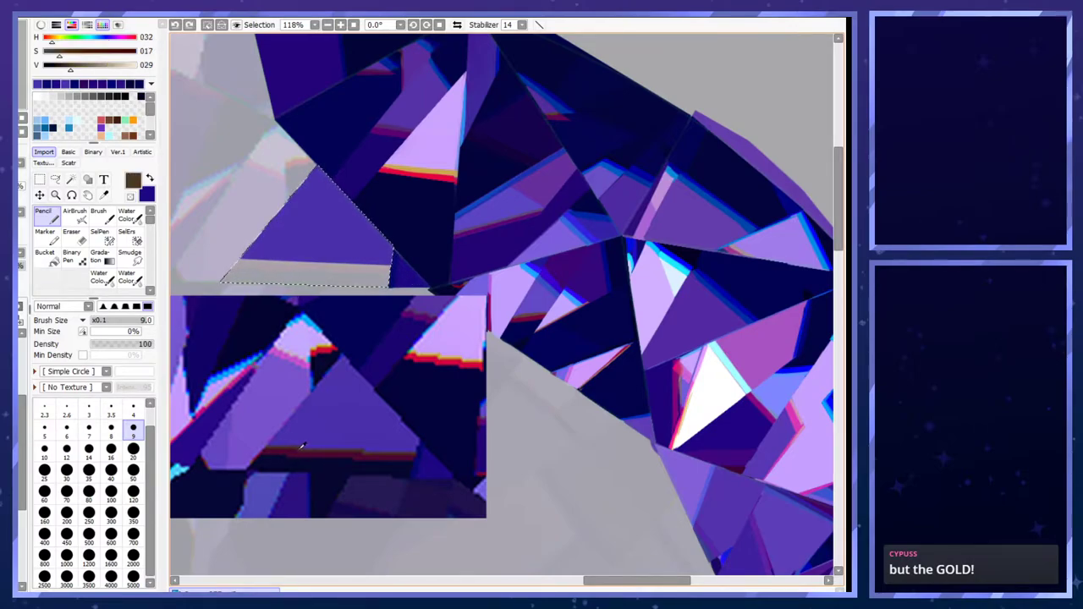
pyautogui.press('[')
pyautogui.press('[')
pyautogui.press('[')
pyautogui.moveTo(236, 261); pyautogui.dragTo(395, 270)
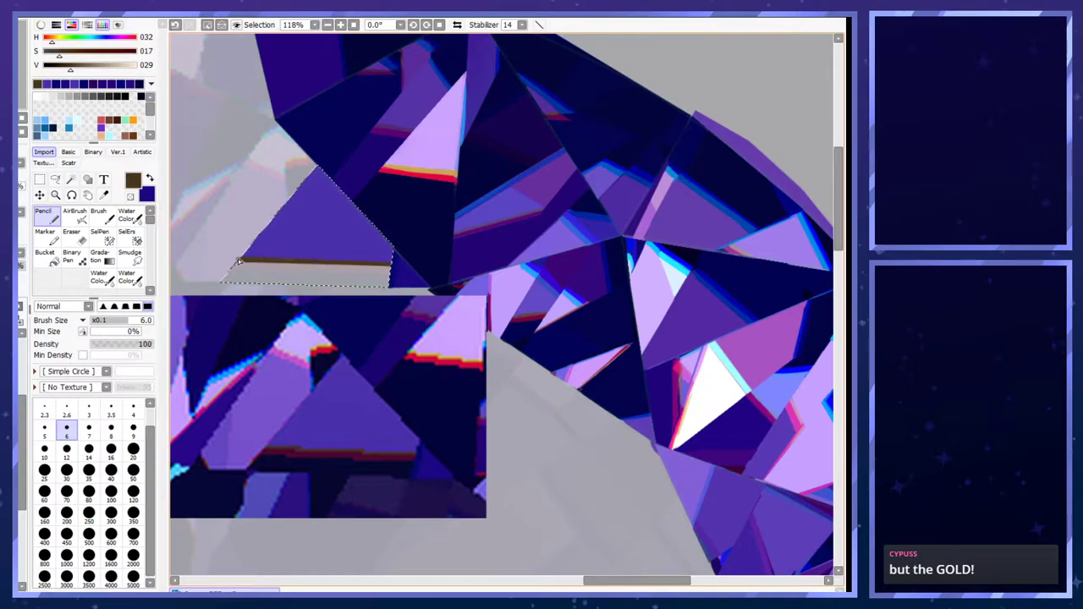
# - Paint a size 9 dark red stripe sampled from the reference directly beneath the brown one
pyautogui.keyDown('alt'); pyautogui.click(294, 456); pyautogui.keyUp('alt')
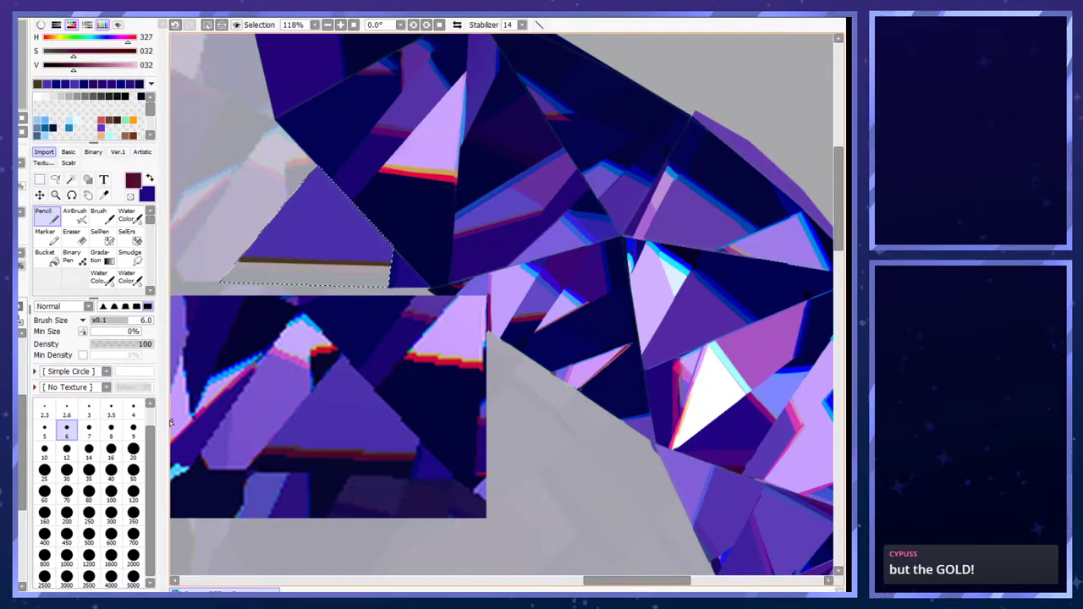
pyautogui.press(']')
pyautogui.press(']')
pyautogui.press(']')
pyautogui.moveTo(236, 266); pyautogui.dragTo(394, 270)
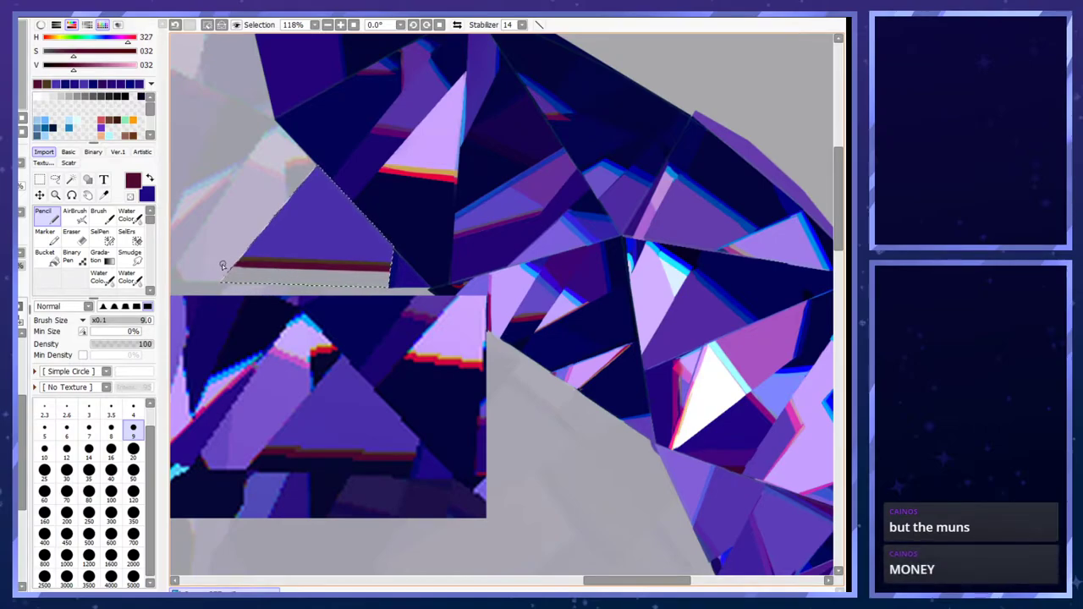
# - Fill the selected triangle's lower band with the reference's near-black navy at brush size 20
pyautogui.rightClick(276, 469)
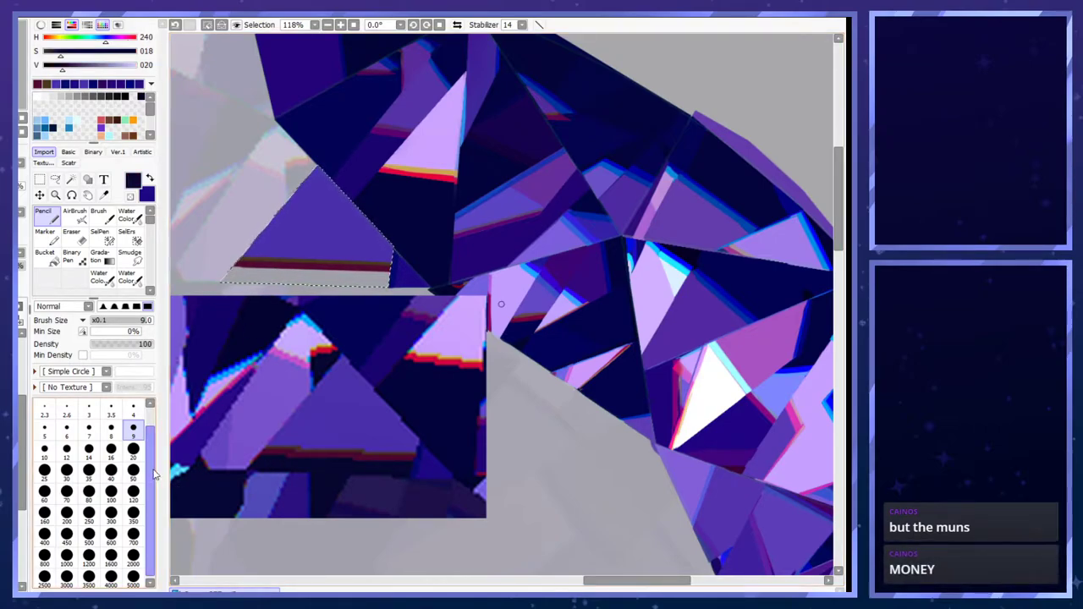
pyautogui.click(133, 451)
pyautogui.click(226, 276)
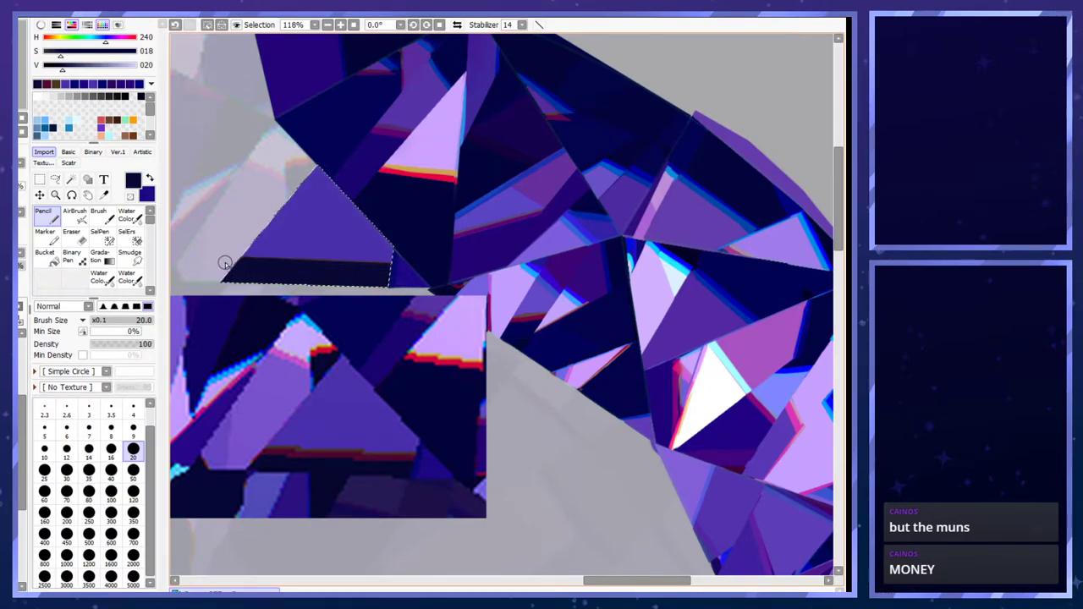
# - Paint a size 9 dark red stripe, sampled from the reference, along the top of the near-black band
pyautogui.press('[')
pyautogui.press('[')
pyautogui.press('[')
pyautogui.press('[')
pyautogui.press('[')
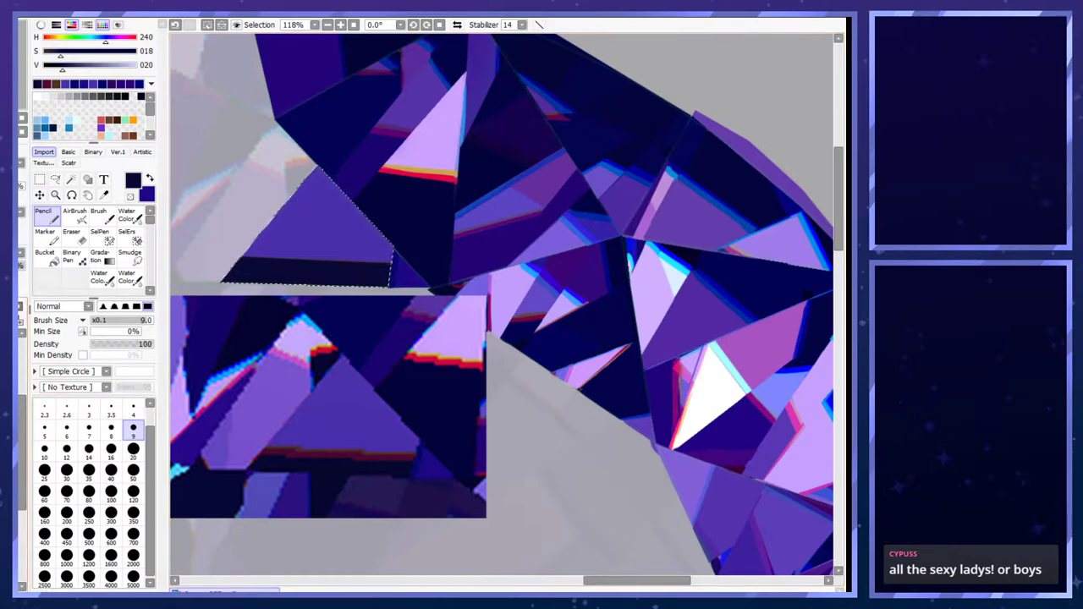
pyautogui.press('Delete')
pyautogui.keyDown('alt'); pyautogui.click(306, 455); pyautogui.keyUp('alt')
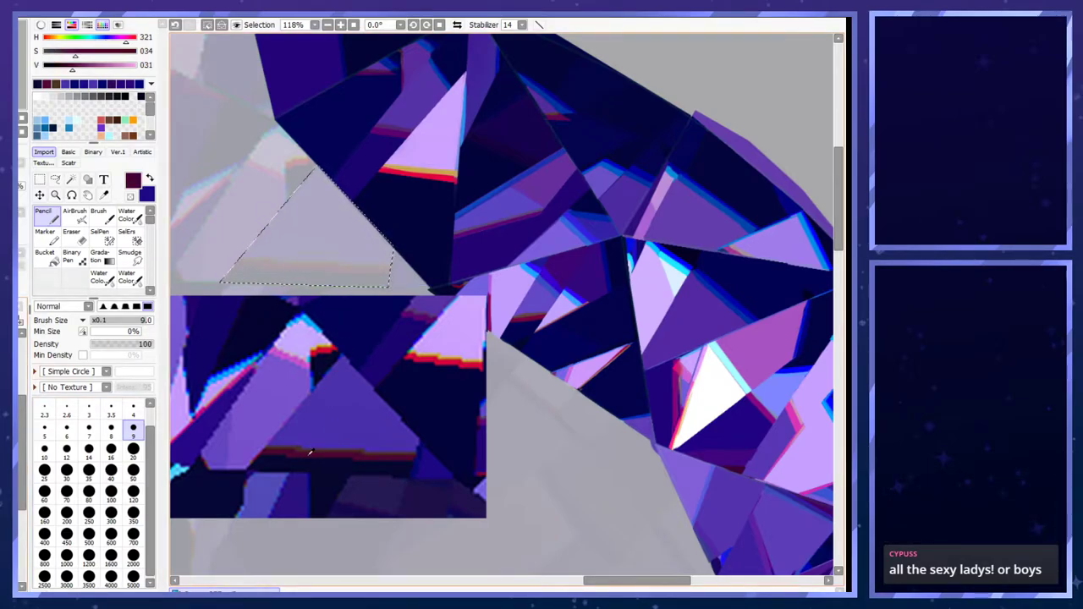
pyautogui.hotkey('ctrl', 'z')
pyautogui.moveTo(240, 257); pyautogui.dragTo(410, 270)
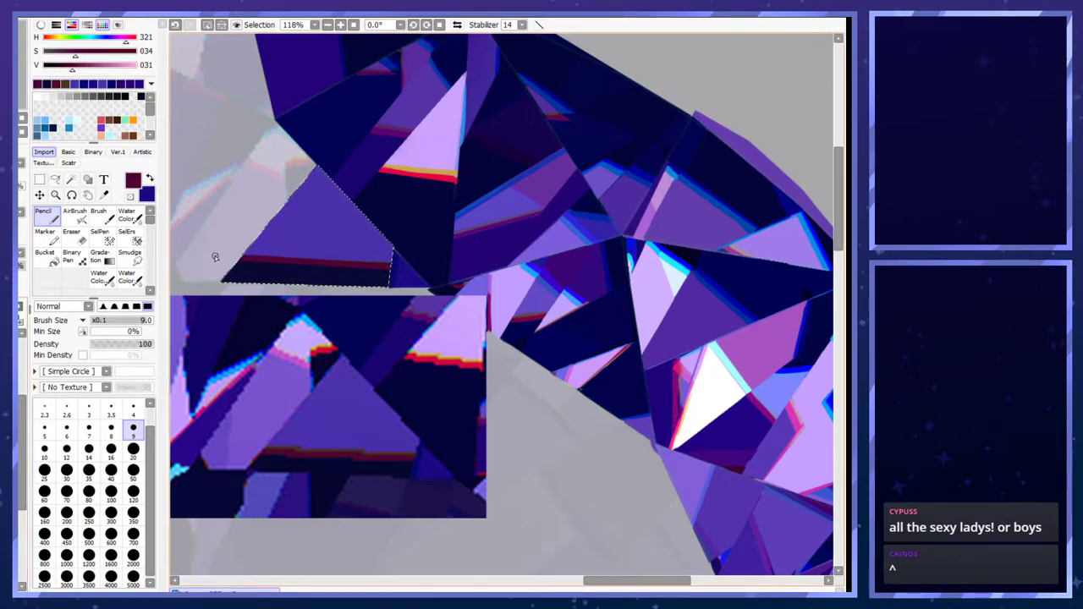
# - Add a thin brown stripe above the dark red one, retouch the red with the size 4 Pencil, and deselect
pyautogui.keyDown('alt'); pyautogui.click(303, 447); pyautogui.keyUp('alt')
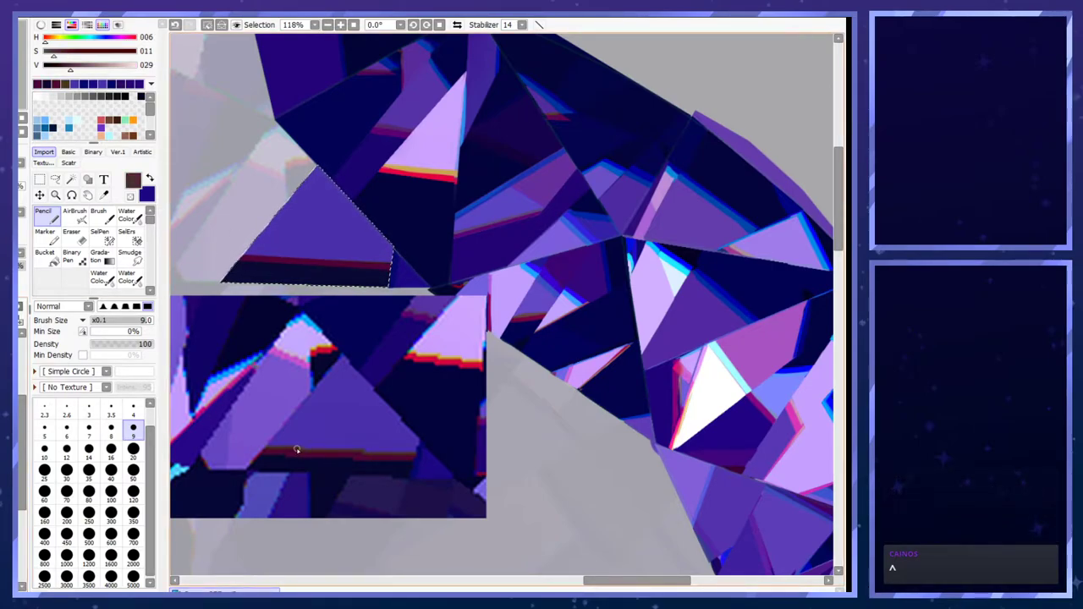
pyautogui.click(132, 409)
pyautogui.moveTo(242, 255); pyautogui.dragTo(404, 261)
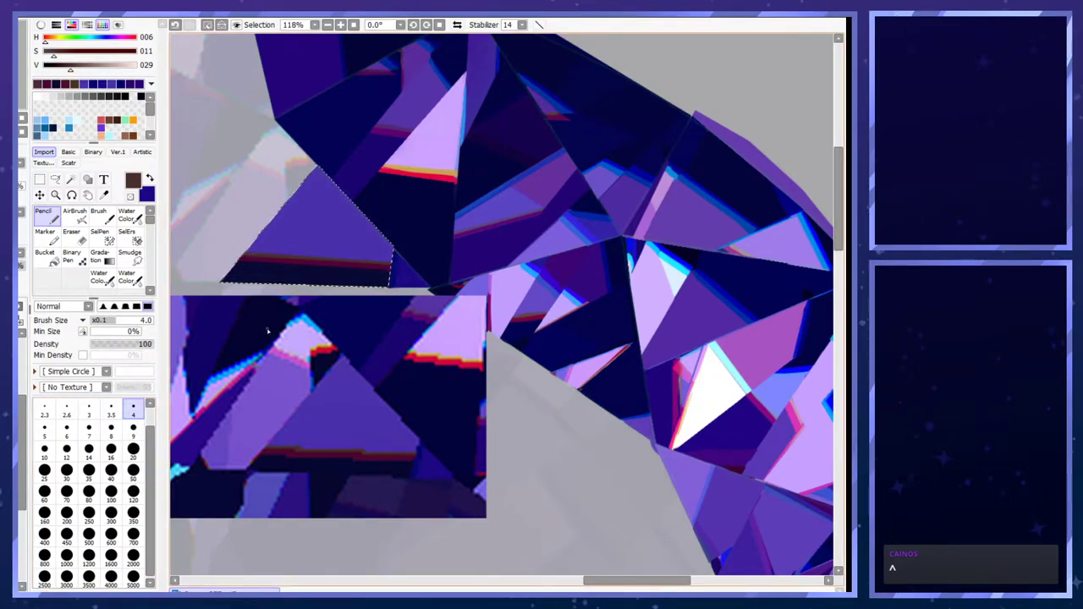
pyautogui.keyDown('alt'); pyautogui.click(244, 262); pyautogui.keyUp('alt')
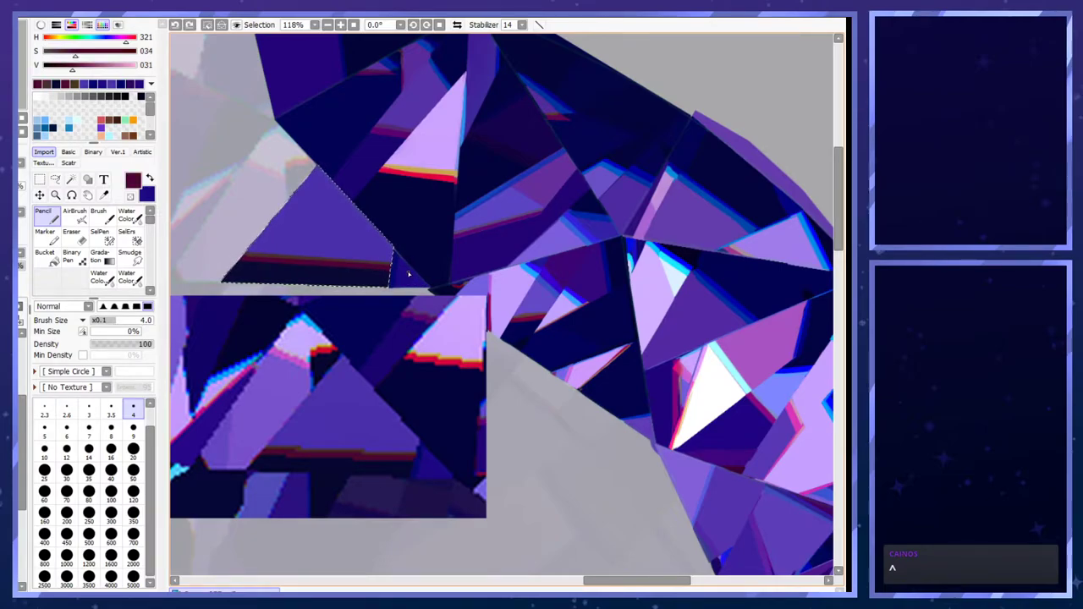
pyautogui.moveTo(249, 262); pyautogui.dragTo(411, 268)
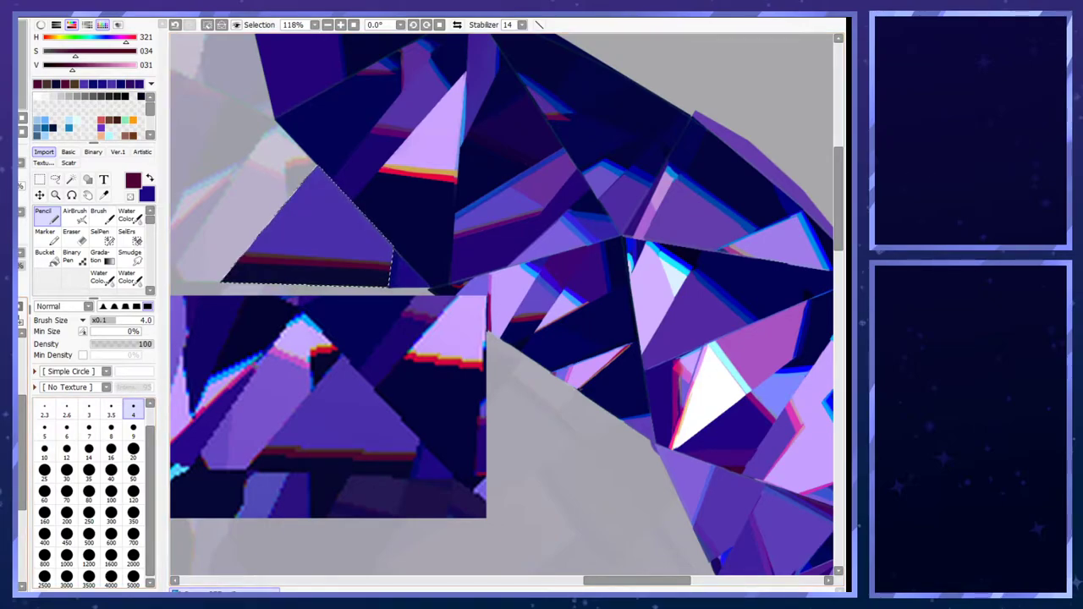
pyautogui.press('Delete')
pyautogui.hotkey('ctrl', 'z')
pyautogui.hotkey('ctrl', 'd')
# - Touch up the small triangle's navy left edge and indigo diagonal edge with the size 4 Pencil
pyautogui.keyDown('alt'); pyautogui.click(391, 285); pyautogui.keyUp('alt')
pyautogui.moveTo(388, 288); pyautogui.dragTo(392, 252)
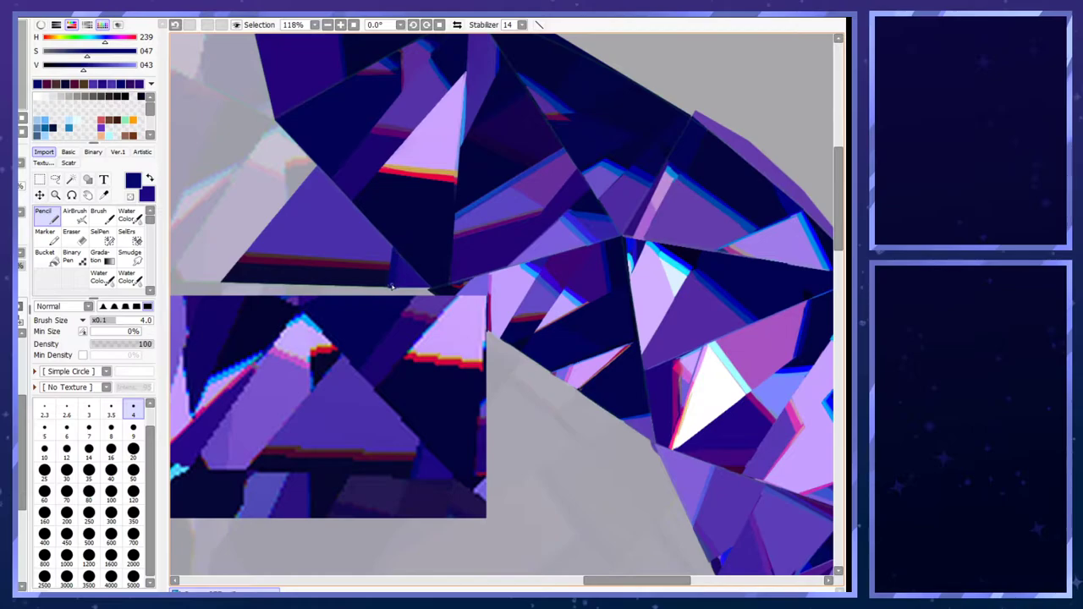
pyautogui.keyDown('alt'); pyautogui.click(403, 269); pyautogui.keyUp('alt')
pyautogui.moveTo(401, 256); pyautogui.dragTo(430, 290)
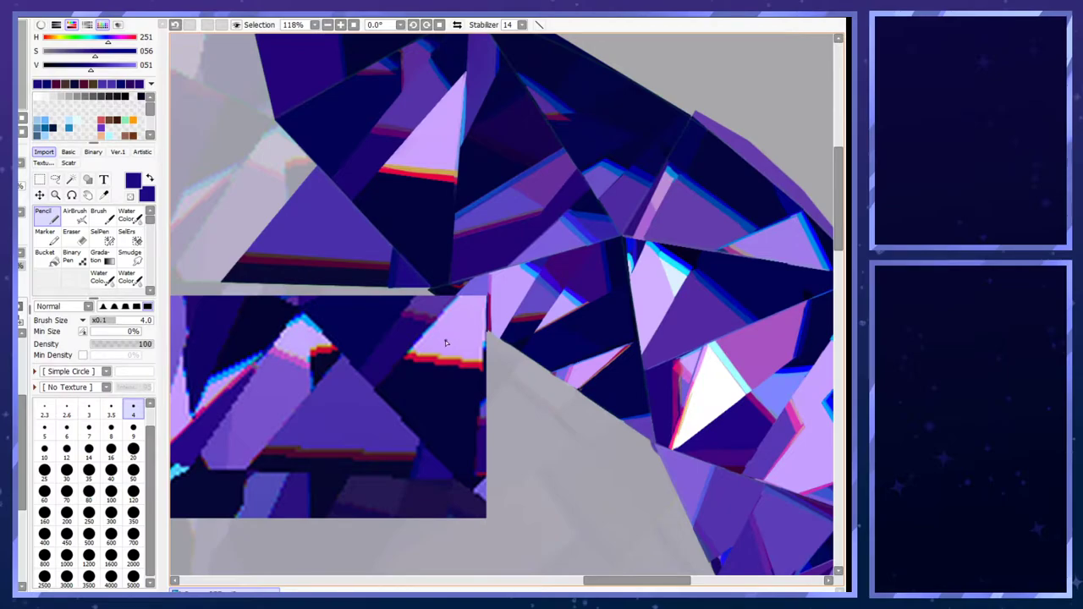
# - Try to fill the long slanted facet beside the purple triangle with the reference's lighter purple
pyautogui.press('a')
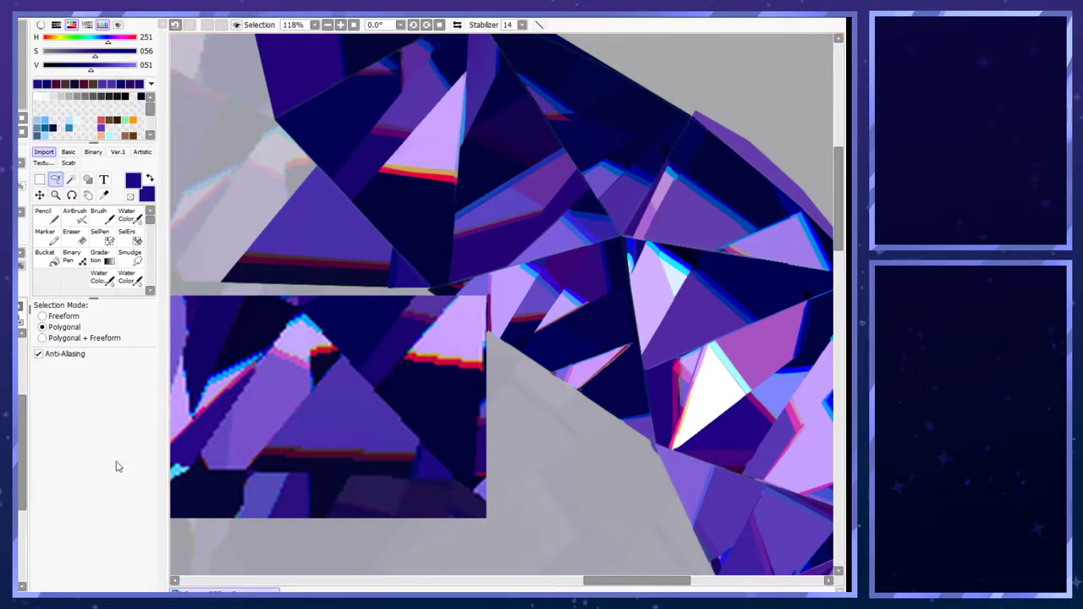
pyautogui.scroll(-2, 396, 306)
pyautogui.scroll(3, 219, 290)
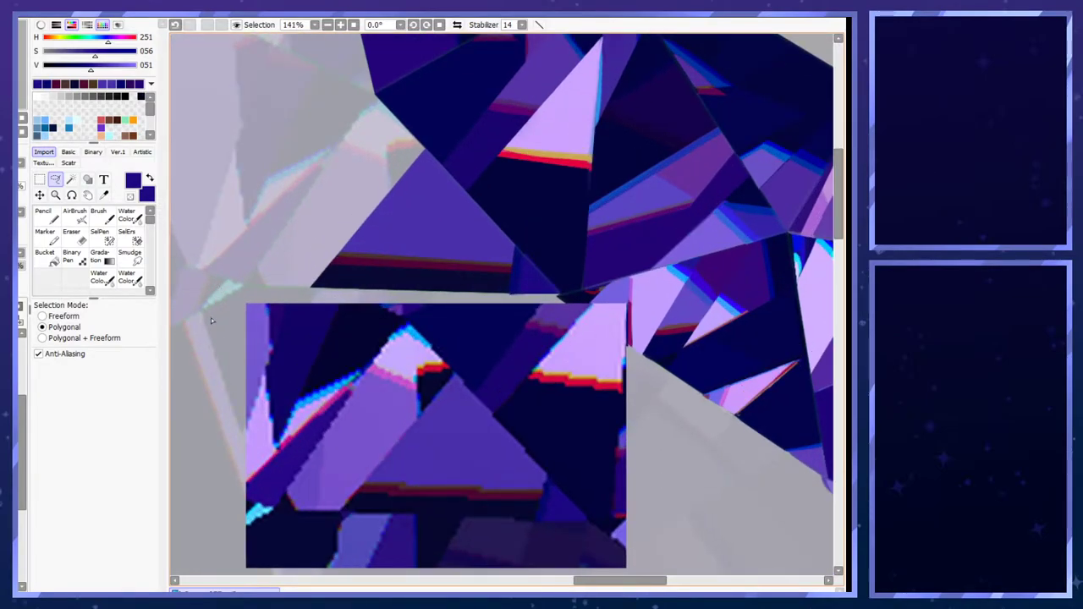
pyautogui.click(243, 286)
pyautogui.click(313, 288)
pyautogui.click(426, 150)
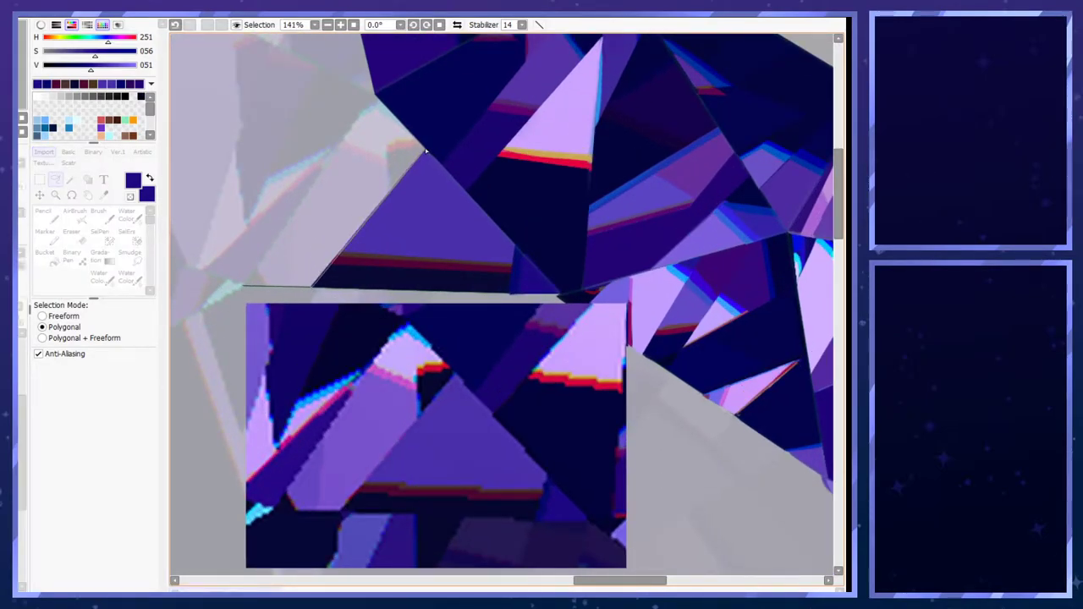
pyautogui.doubleClick(375, 96)
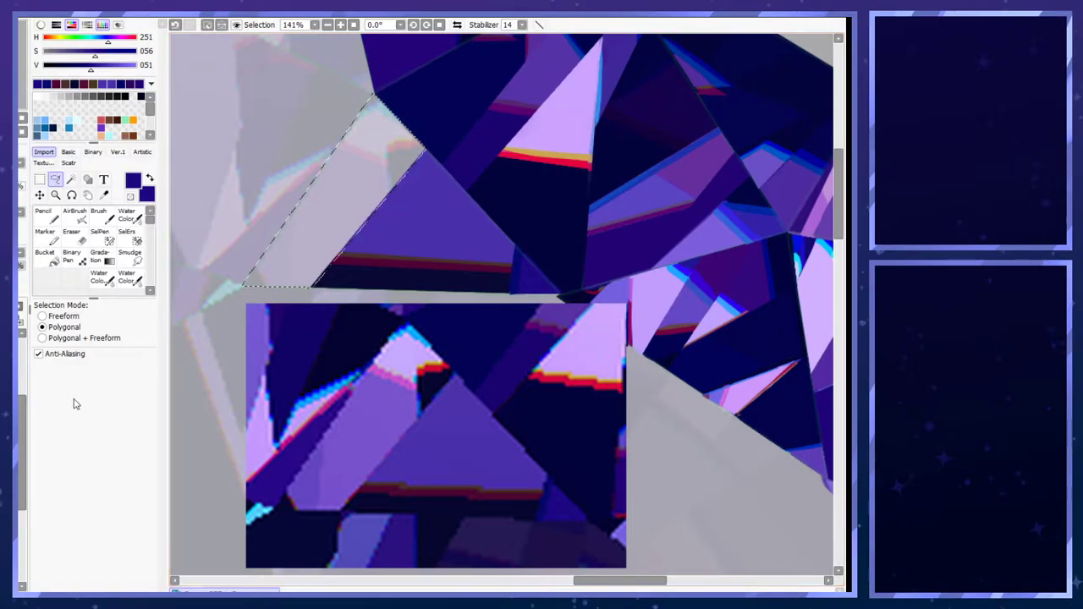
pyautogui.rightClick(333, 472)
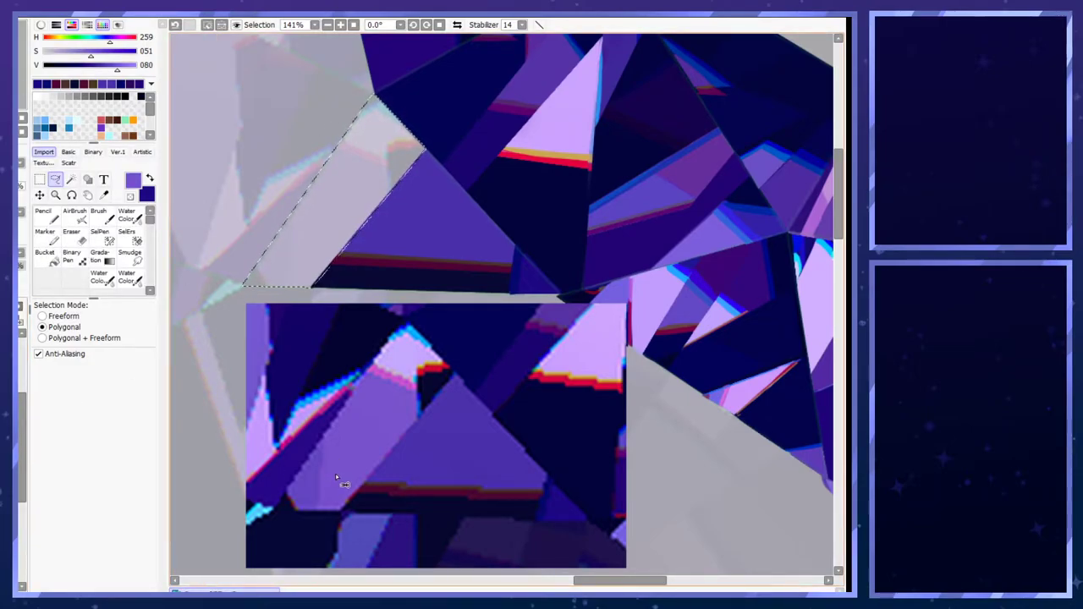
pyautogui.hotkey('ctrl', 'f')
pyautogui.hotkey('ctrl', 'd')
pyautogui.hotkey('ctrl', 'z')
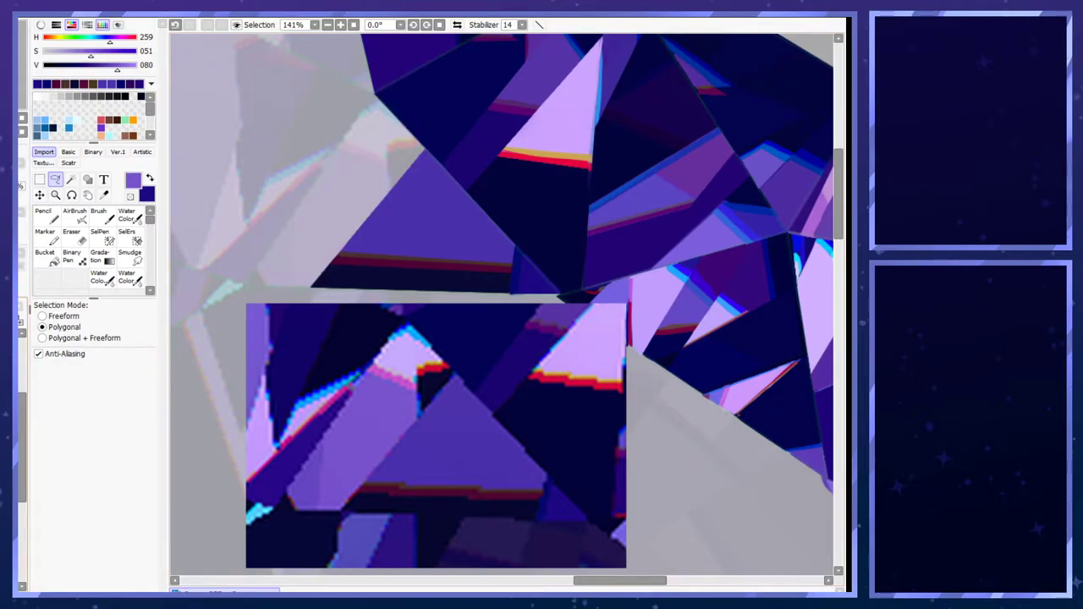
# - Outline the narrow sliver at the slanted facet's lower end, fill it with the reference's purple, and deselect
pyautogui.click(286, 289)
pyautogui.click(292, 216)
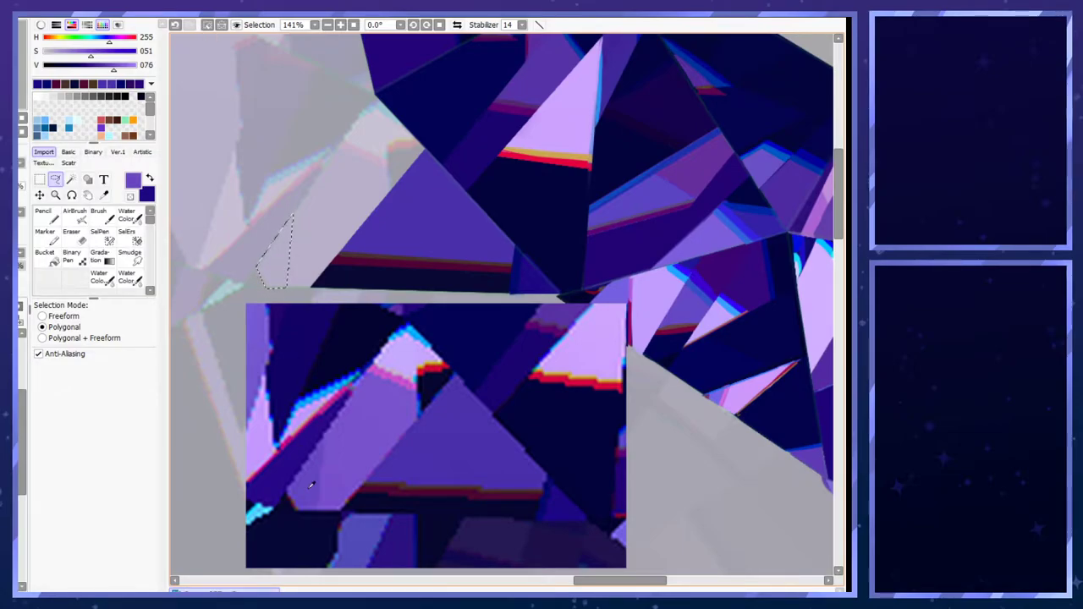
pyautogui.rightClick(305, 492)
pyautogui.hotkey('ctrl', 'f')
pyautogui.hotkey('ctrl', 'd')
# - Outline the tiny triangle beside the purple sliver's base, fill it with the reference's near-black navy, and deselect
pyautogui.click(244, 287)
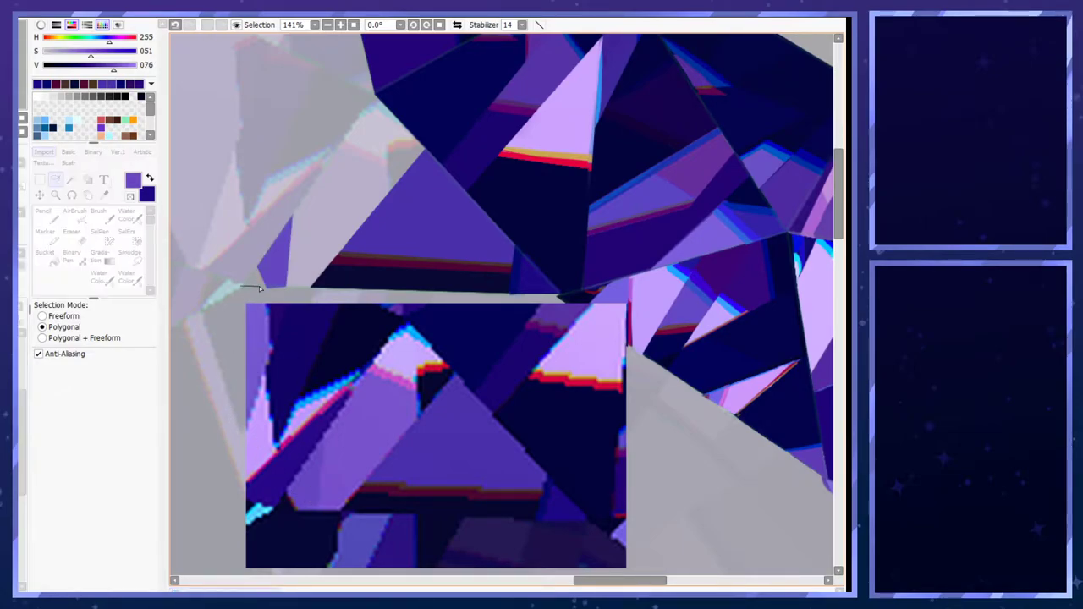
pyautogui.click(256, 269)
pyautogui.click(242, 286)
pyautogui.click(244, 285)
pyautogui.hotkey('ctrl', 'f')
pyautogui.click(242, 286)
pyautogui.doubleClick(256, 269)
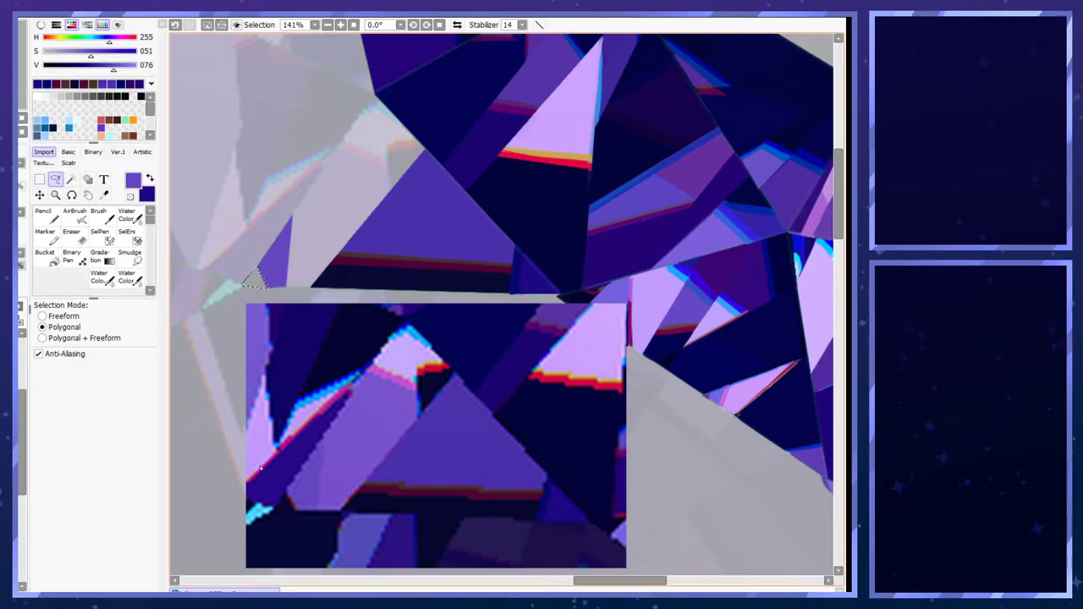
pyautogui.keyDown('alt'); pyautogui.click(289, 511); pyautogui.keyUp('alt')
pyautogui.hotkey('ctrl', 'f')
pyautogui.hotkey('ctrl', 'd')
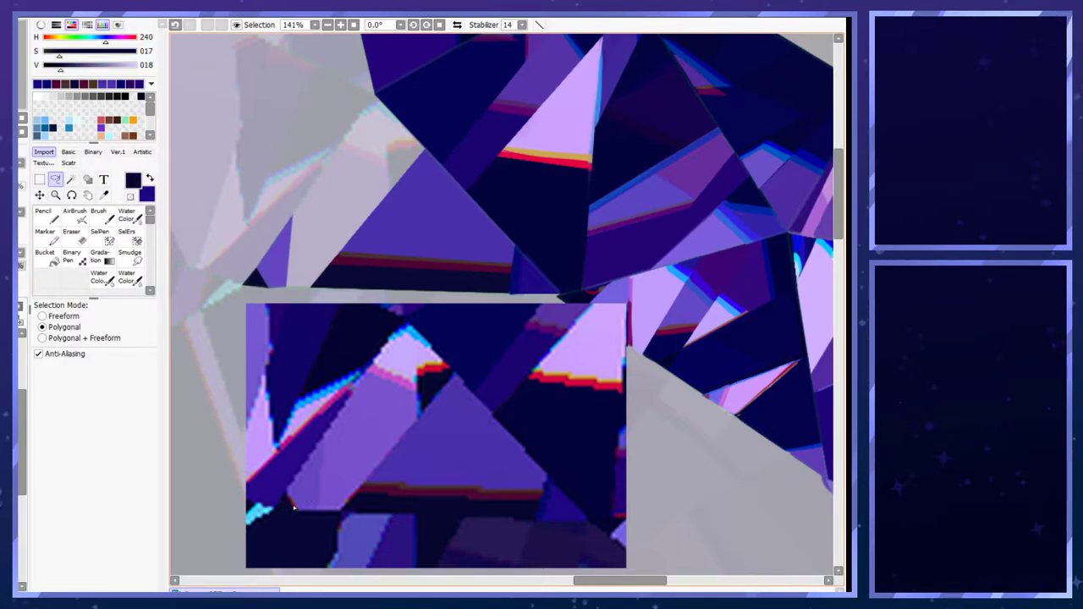
# - Draw a thin dark red edge between the purple sliver and the near-black triangle with the size 4 Pencil, using reference colours
pyautogui.keyDown('alt'); pyautogui.click(295, 500); pyautogui.keyUp('alt')
pyautogui.press('x')
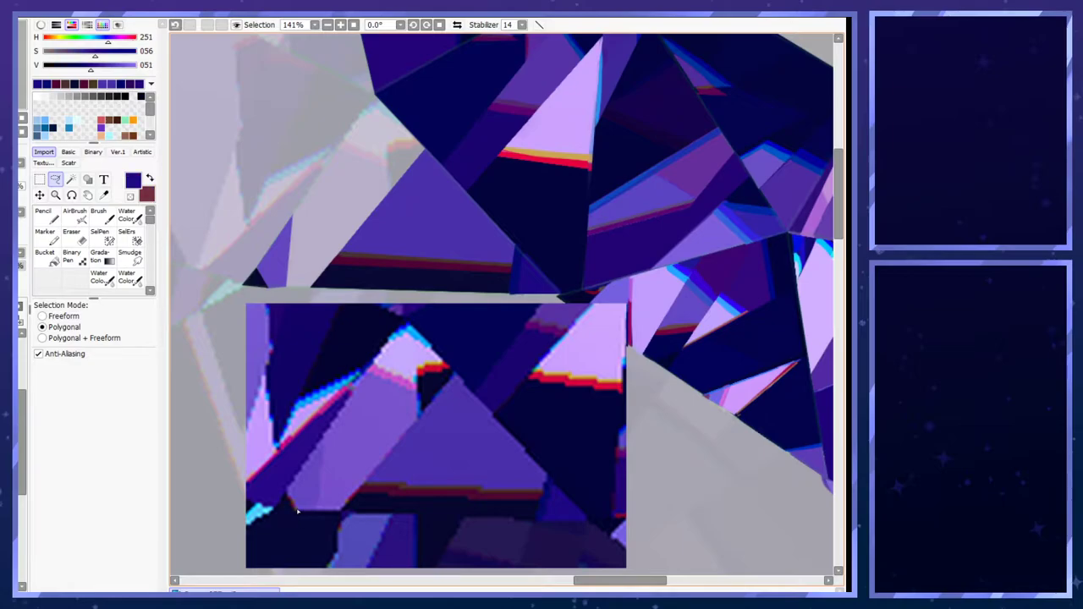
pyautogui.press('x')
pyautogui.click(95, 217)
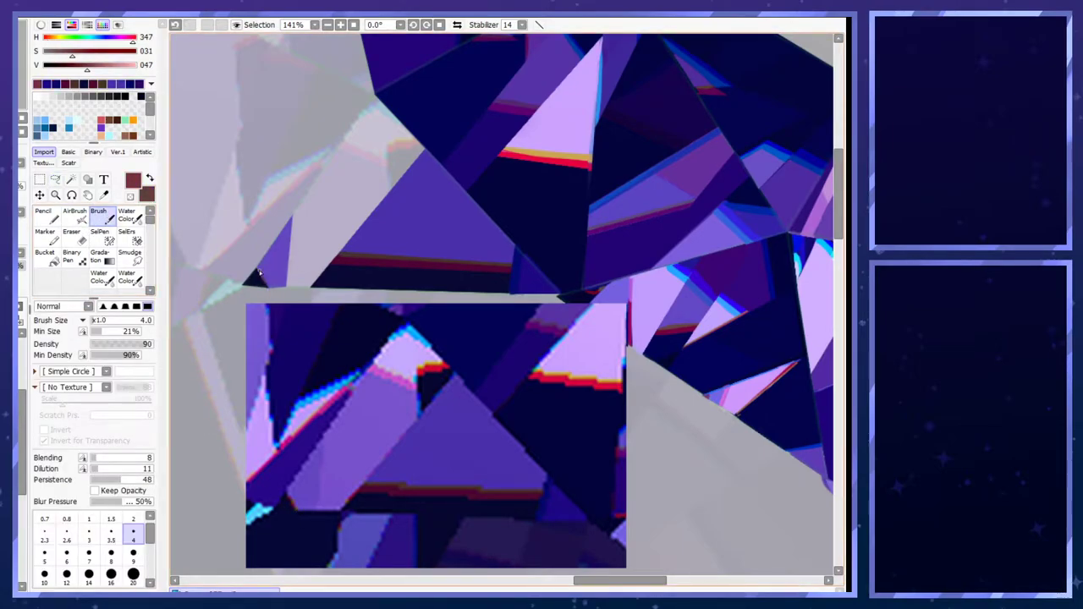
pyautogui.click(39, 220)
pyautogui.scroll(-2, 121, 236)
pyautogui.click(42, 266)
pyautogui.moveTo(263, 255); pyautogui.dragTo(282, 302)
pyautogui.hotkey('ctrl', 'z')
pyautogui.moveTo(256, 264); pyautogui.dragTo(272, 288)
pyautogui.hotkey('ctrl', 'z')
pyautogui.hotkey('ctrl', 'z')
pyautogui.press('x')
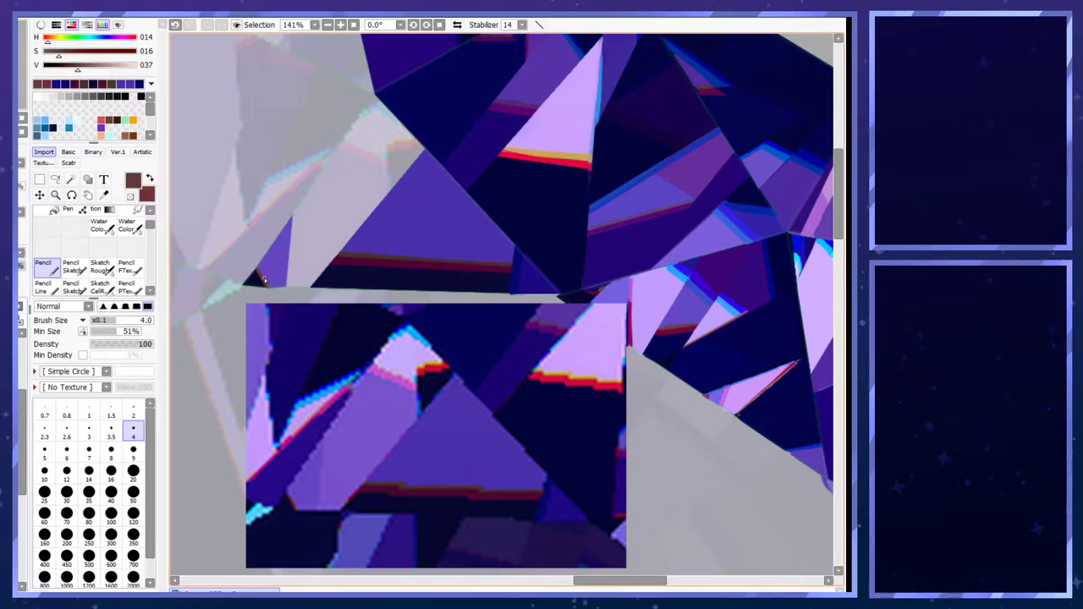
pyautogui.hotkey('ctrl', 'z')
# - Outline the small facet beside the large purple triangle's apex, fill it with the reference's near-black navy, and deselect
pyautogui.press('l')
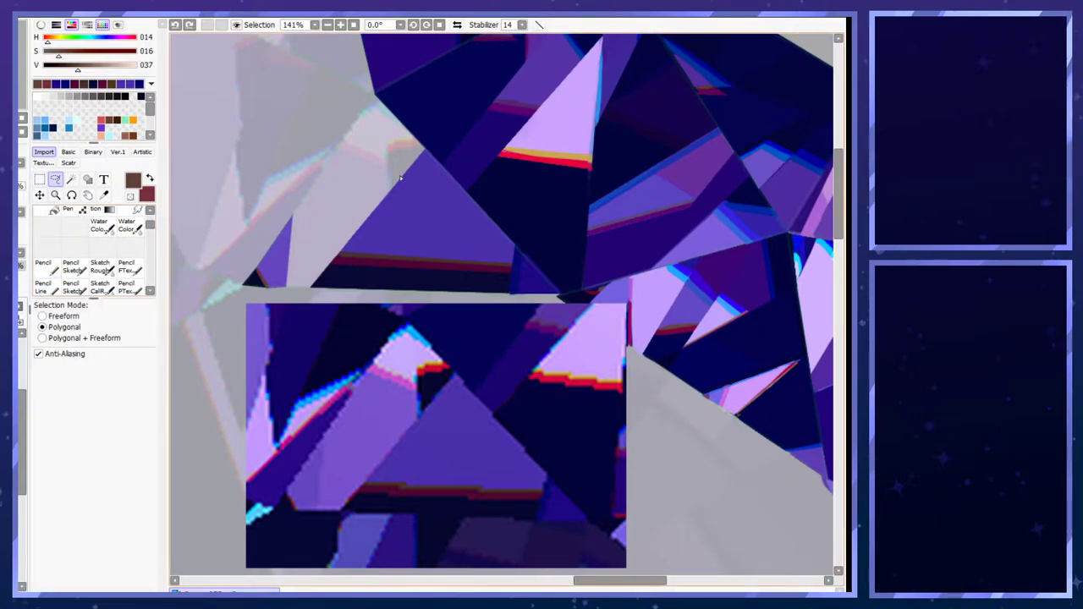
pyautogui.click(389, 194)
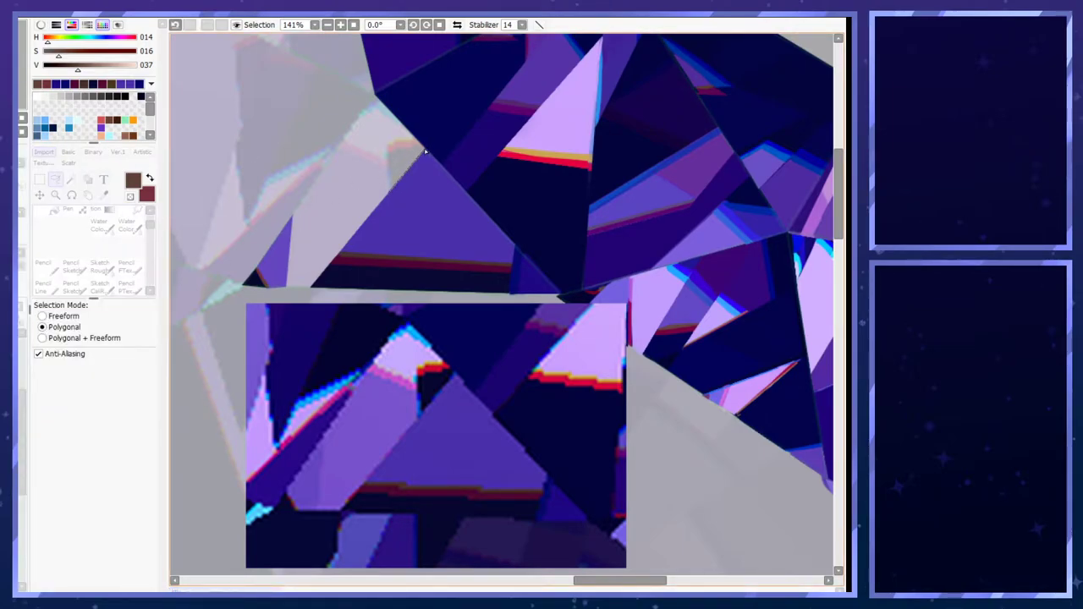
pyautogui.click(424, 144)
pyautogui.click(405, 147)
pyautogui.doubleClick(389, 155)
pyautogui.rightClick(434, 380)
pyautogui.hotkey('ctrl', 'f')
pyautogui.hotkey('ctrl', 'd')
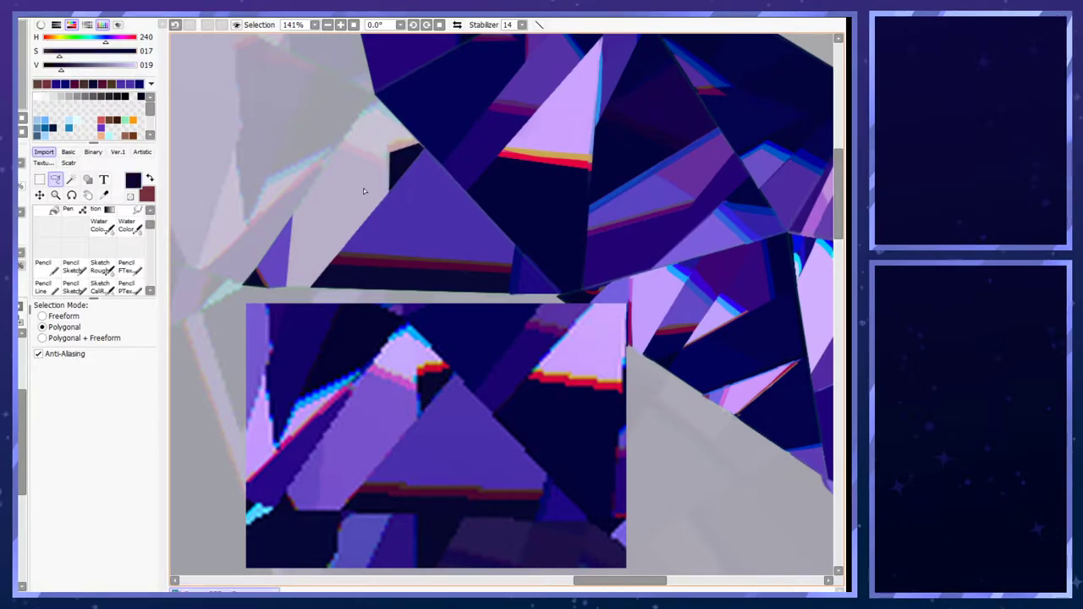
pyautogui.click(423, 145)
pyautogui.click(408, 146)
pyautogui.press('Escape')
# - Paint a stripe in the reference's red along the small near-black facet's top edge with the size 7 Pencil
pyautogui.keyDown('alt'); pyautogui.click(433, 369); pyautogui.keyUp('alt')
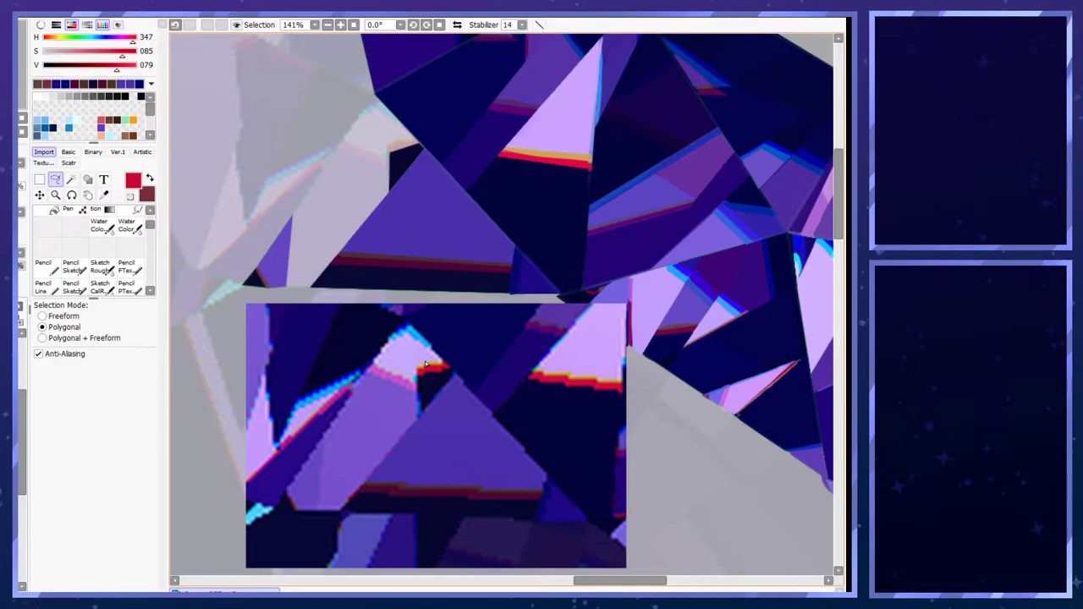
pyautogui.scroll(-2, 355, 387)
pyautogui.scroll(4, 540, 265)
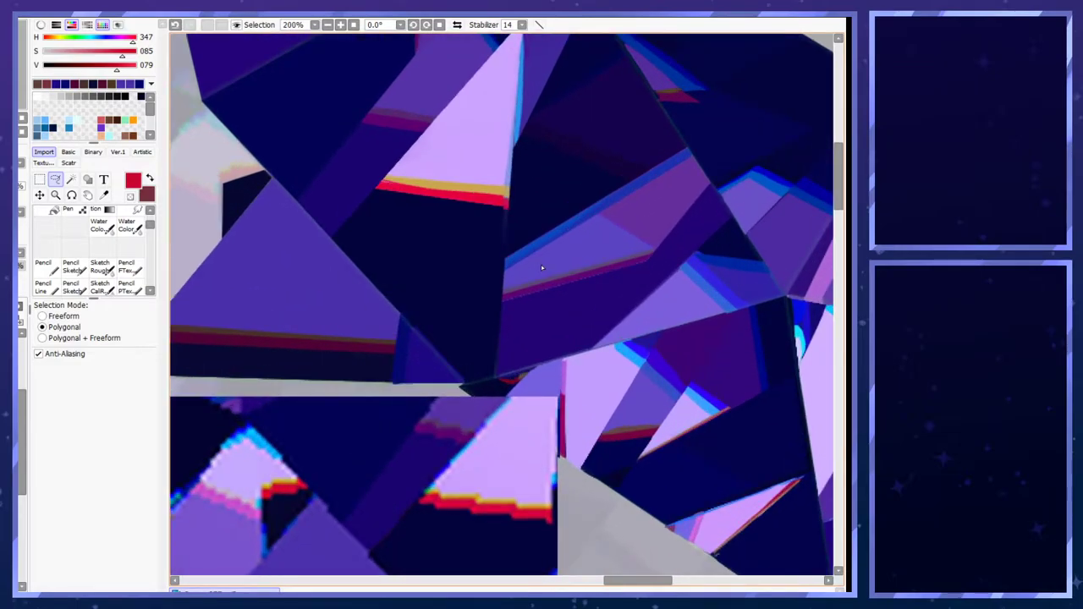
pyautogui.click(43, 267)
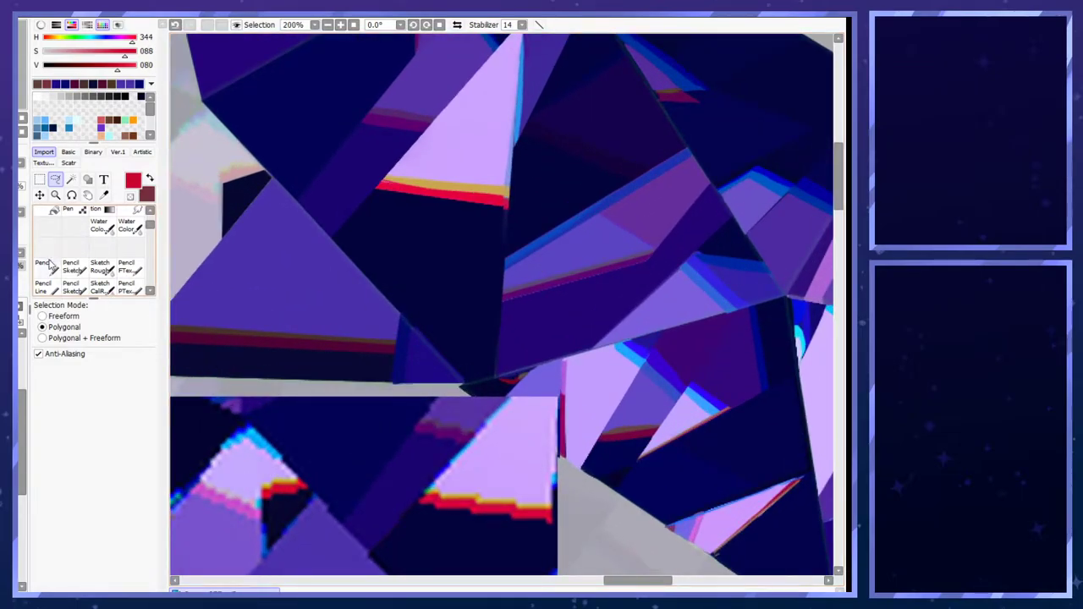
pyautogui.moveTo(217, 180); pyautogui.dragTo(275, 171)
pyautogui.click(89, 451)
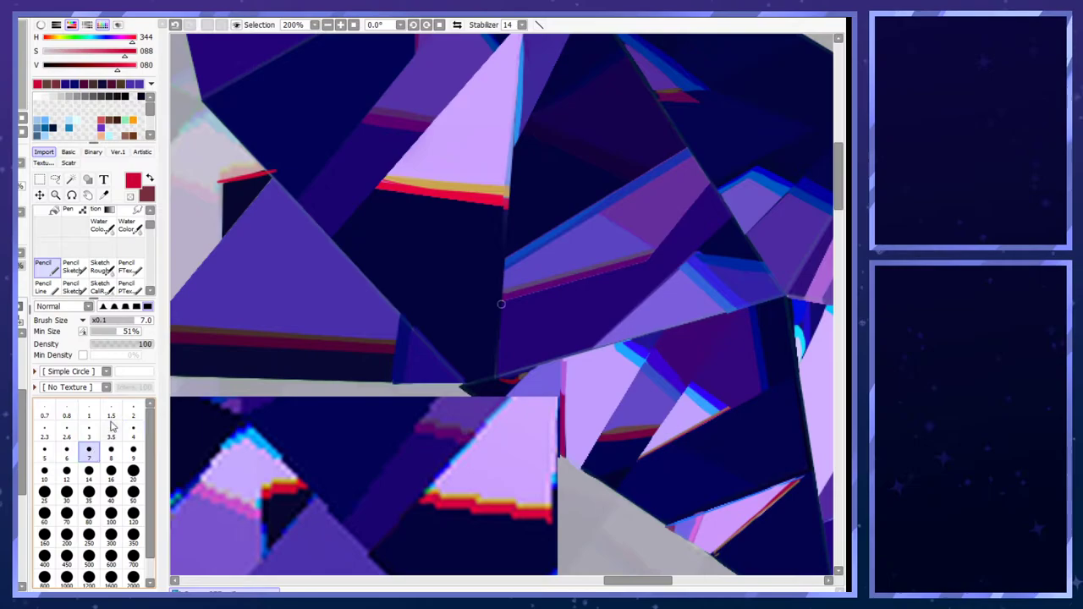
pyautogui.click(134, 433)
pyautogui.hotkey('ctrl', 'z')
pyautogui.moveTo(222, 183); pyautogui.dragTo(265, 167)
pyautogui.hotkey('ctrl', 'z')
pyautogui.click(89, 451)
pyautogui.hotkey('ctrl', 'z')
pyautogui.hotkey('ctrl', 'z')
pyautogui.hotkey('ctrl', 'z')
pyautogui.hotkey('ctrl', 'z')
pyautogui.hotkey('ctrl', 'z')
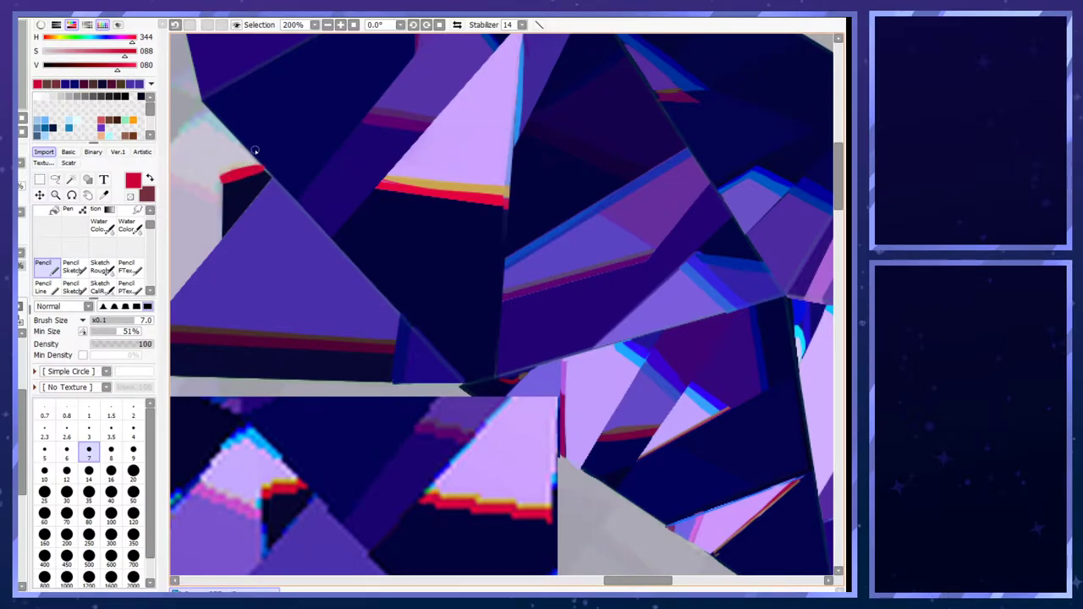
pyautogui.hotkey('ctrl', 'z')
pyautogui.moveTo(240, 174); pyautogui.dragTo(264, 167)
# - Add a thin gold stripe above the red one with the size 4 Pencil, using the reference's gold
pyautogui.rightClick(284, 481)
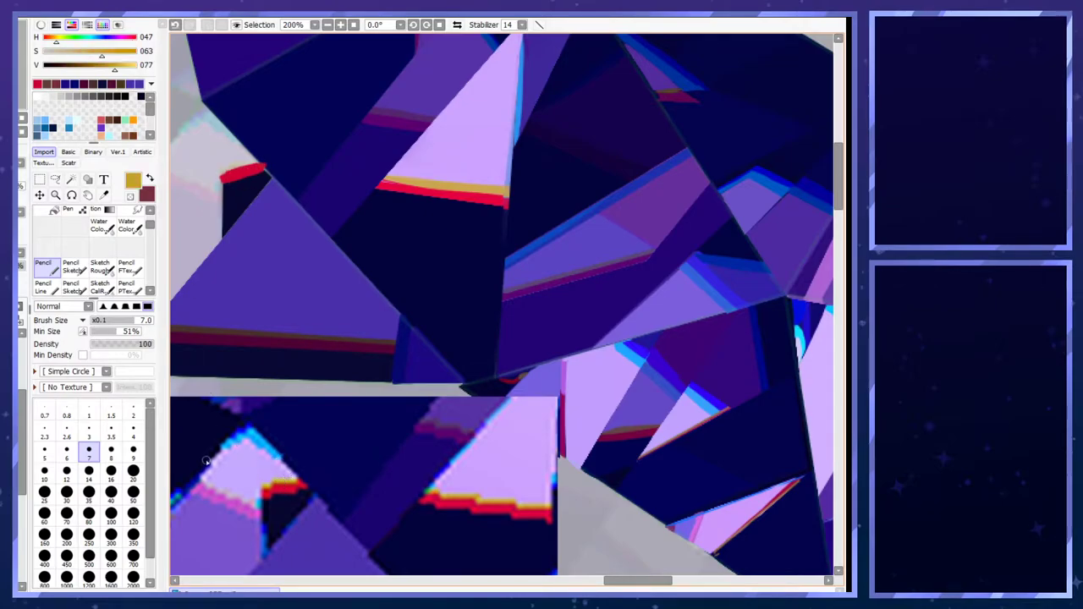
pyautogui.click(132, 432)
pyautogui.moveTo(219, 176); pyautogui.dragTo(265, 161)
pyautogui.hotkey('ctrl', 'z')
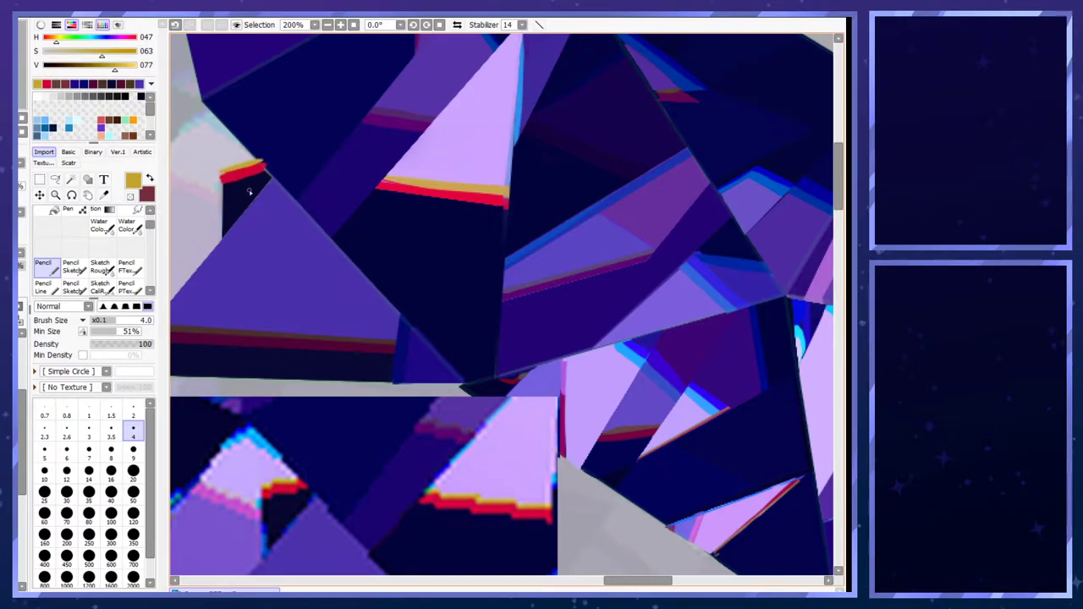
# - Clean up the small facet's corner and diagonal edge in its near-black navy, reducing the Pencil to size 2
pyautogui.rightClick(238, 200)
pyautogui.moveTo(265, 166); pyautogui.dragTo(268, 179)
pyautogui.press('[')
pyautogui.press('[')
pyautogui.press('[')
pyautogui.press('[')
pyautogui.press('[')
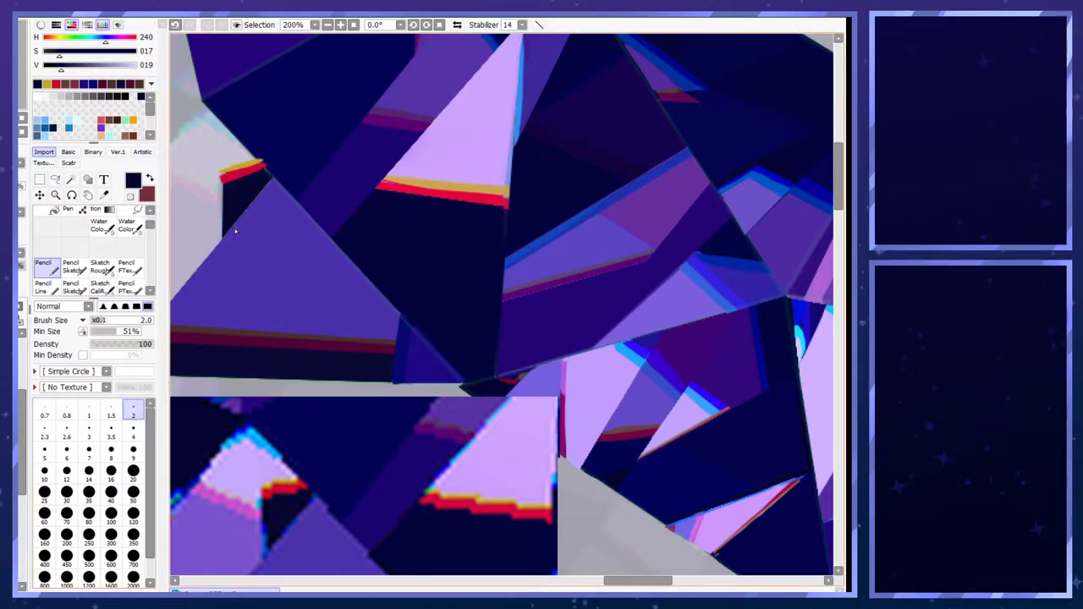
pyautogui.moveTo(224, 238); pyautogui.dragTo(271, 171)
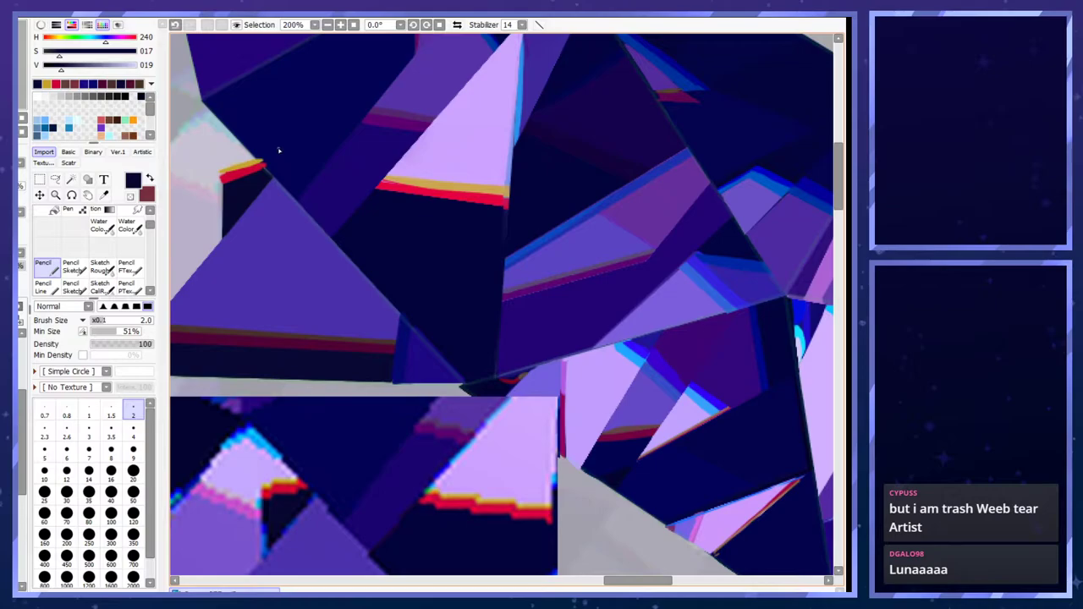
# - Draw a thin straight line in the reference's blue along the near-black facet's diagonal edge with the size 2 Pencil
pyautogui.scroll(1, 275, 154)
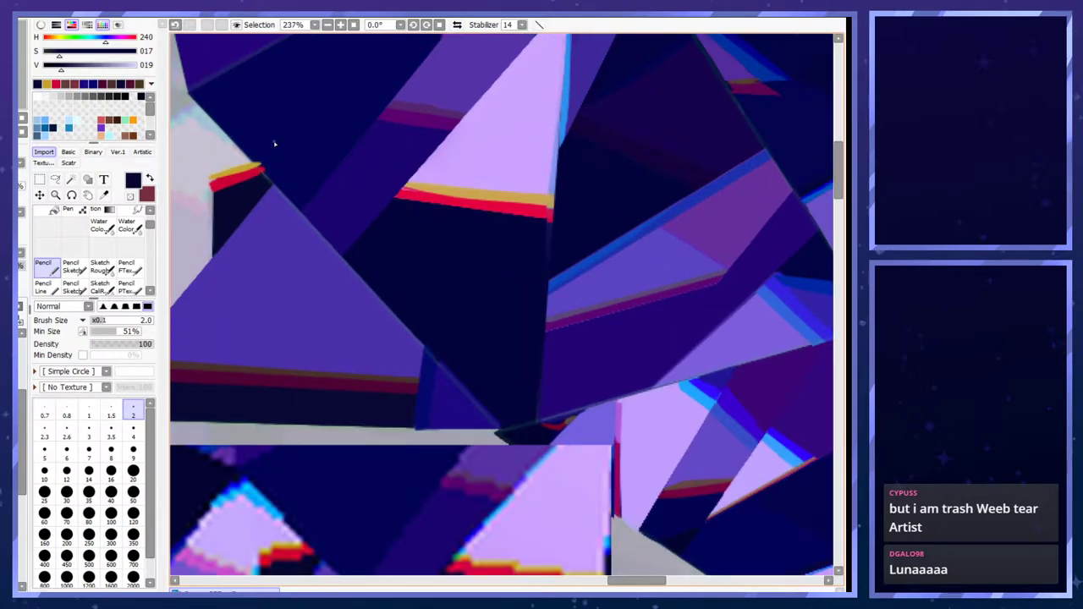
pyautogui.scroll(-4, 274, 143)
pyautogui.scroll(4, 222, 319)
pyautogui.scroll(2, 389, 437)
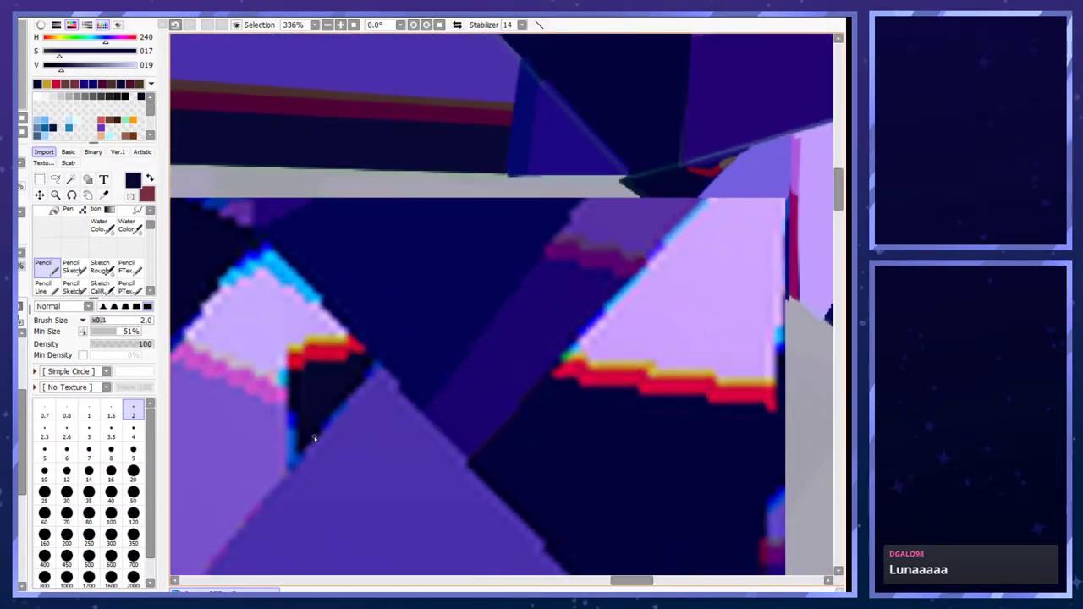
pyautogui.press('x')
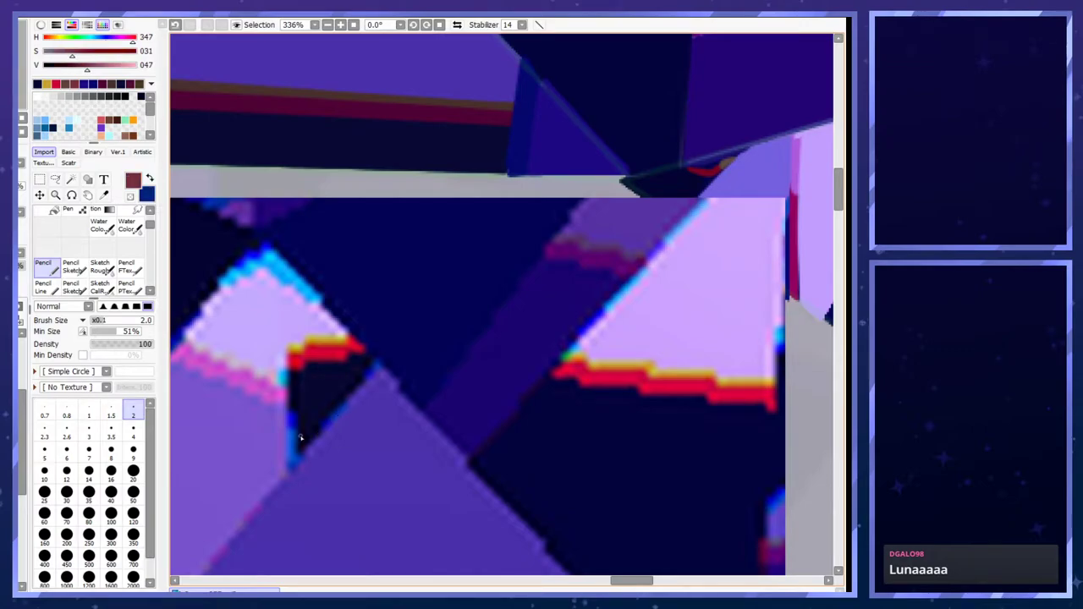
pyautogui.rightClick(292, 439)
pyautogui.scroll(-4, 287, 440)
pyautogui.scroll(3, 290, 153)
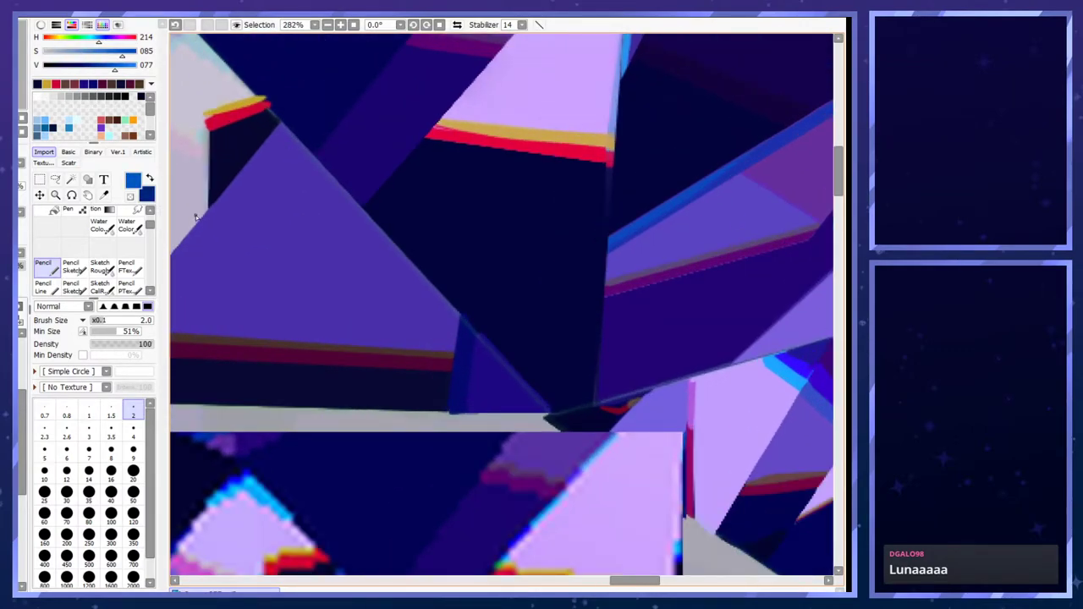
pyautogui.click(208, 207)
pyautogui.keyDown('shift'); pyautogui.click(280, 124); pyautogui.keyUp('shift')
pyautogui.hotkey('ctrl', 'z')
pyautogui.click(280, 124)
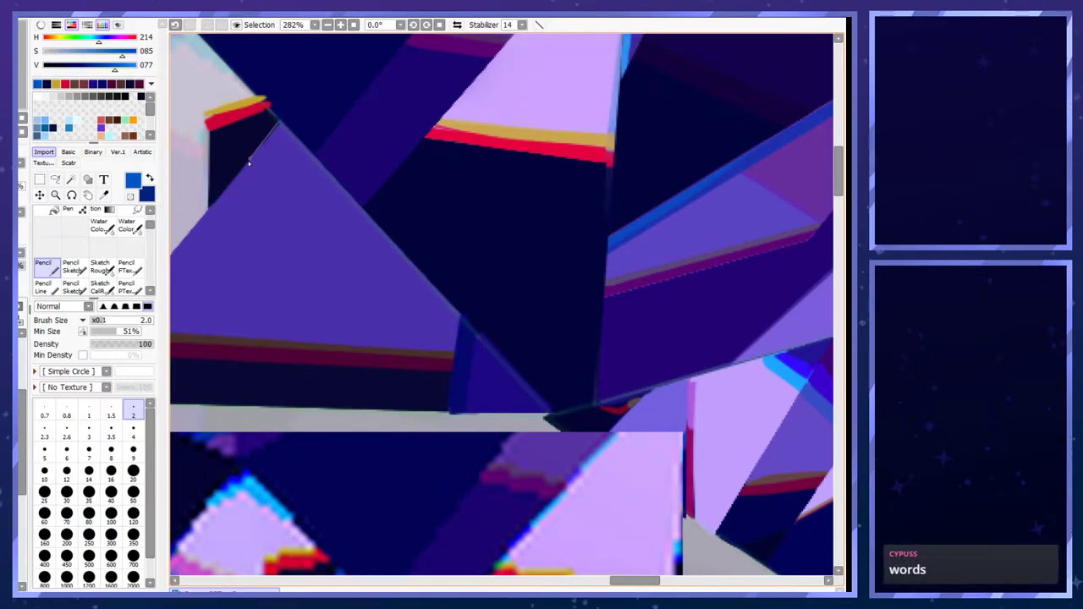
pyautogui.keyDown('shift'); pyautogui.click(208, 208); pyautogui.keyUp('shift')
pyautogui.keyDown('shift'); pyautogui.click(280, 125); pyautogui.keyUp('shift')
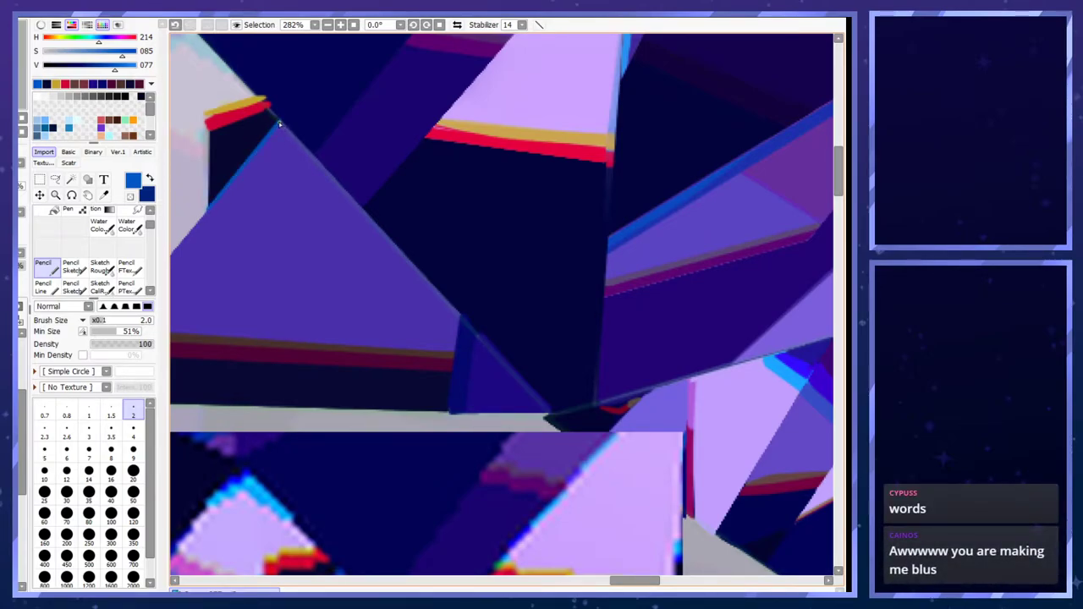
# - Draw a thin straight dark blue line down the near-black facet's vertical left edge
pyautogui.press('x')
pyautogui.moveTo(210, 142); pyautogui.dragTo(209, 172)
pyautogui.hotkey('ctrl', 'z')
pyautogui.click(208, 208)
pyautogui.hotkey('ctrl', 'z')
pyautogui.click(208, 208)
pyautogui.keyDown('shift'); pyautogui.click(209, 131); pyautogui.keyUp('shift')
pyautogui.keyDown('shift'); pyautogui.click(207, 210); pyautogui.keyUp('shift')
# - Accent the near-black facet's left edge with the reference's cyan and brighter blue using the size 2 Pencil
pyautogui.scroll(-2, 300, 133)
pyautogui.scroll(2, 278, 319)
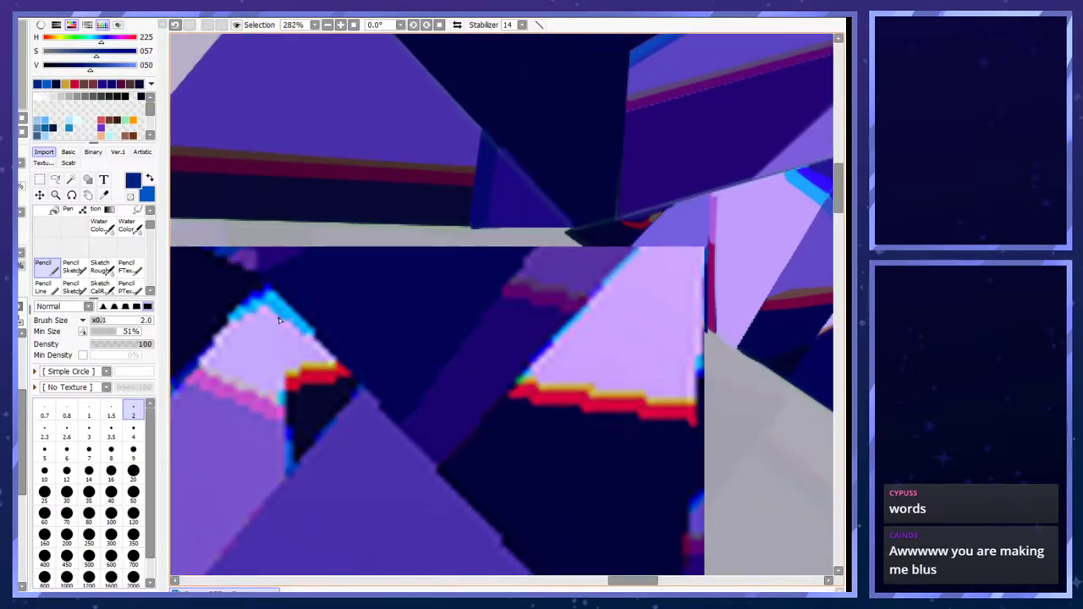
pyautogui.rightClick(282, 401)
pyautogui.press('x')
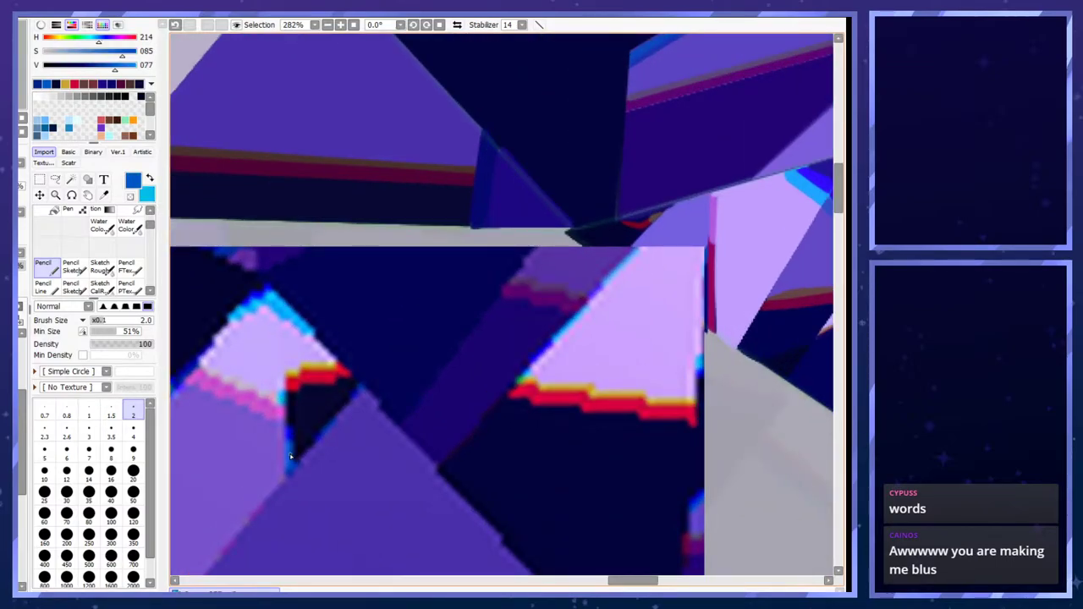
pyautogui.rightClick(293, 455)
pyautogui.scroll(-5, 288, 447)
pyautogui.scroll(3, 264, 206)
pyautogui.press('x')
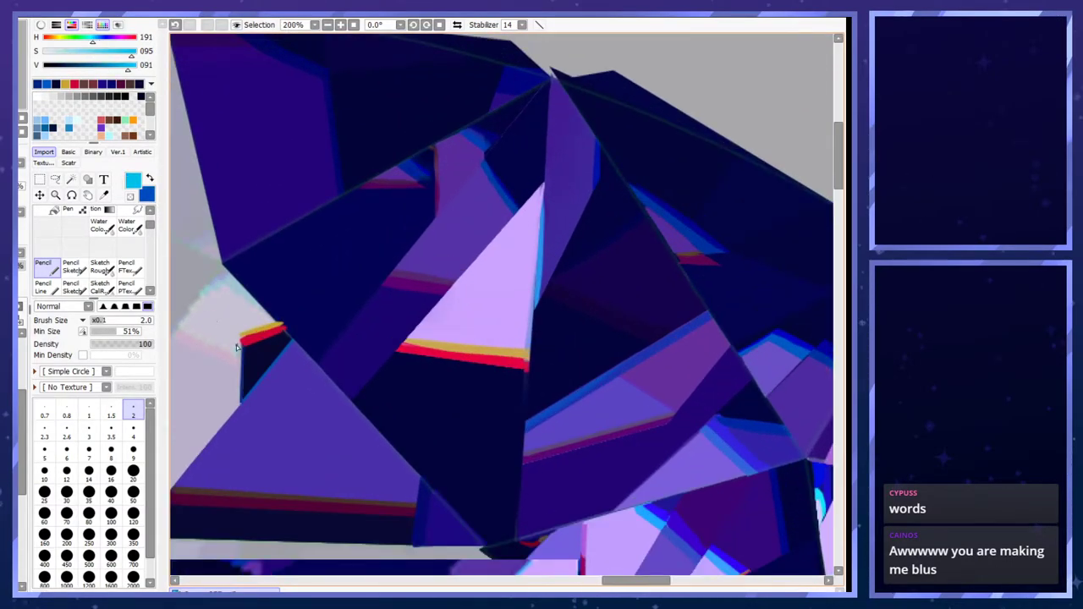
pyautogui.scroll(-1, 215, 244)
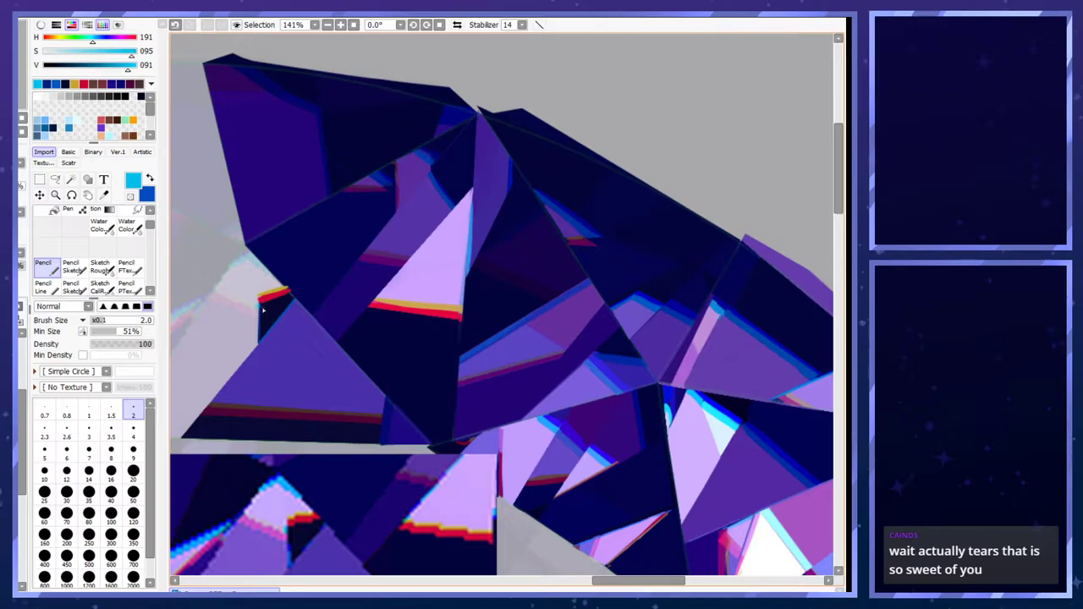
pyautogui.press('x')
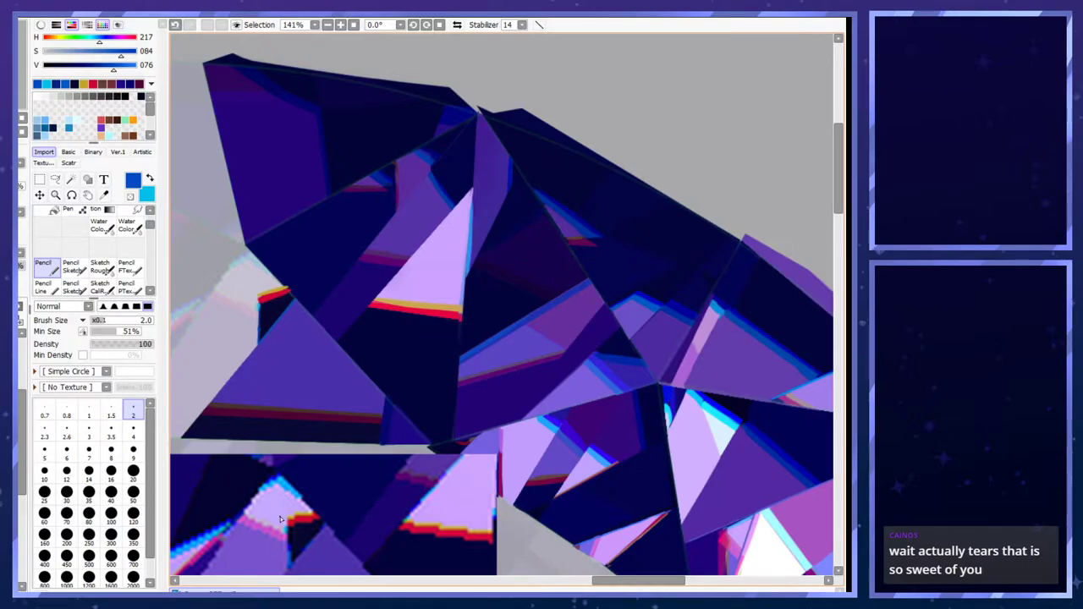
# - Outline the pale facet above the red and gold stripes, fill it with the reference's light lavender, and deselect
pyautogui.press('a')
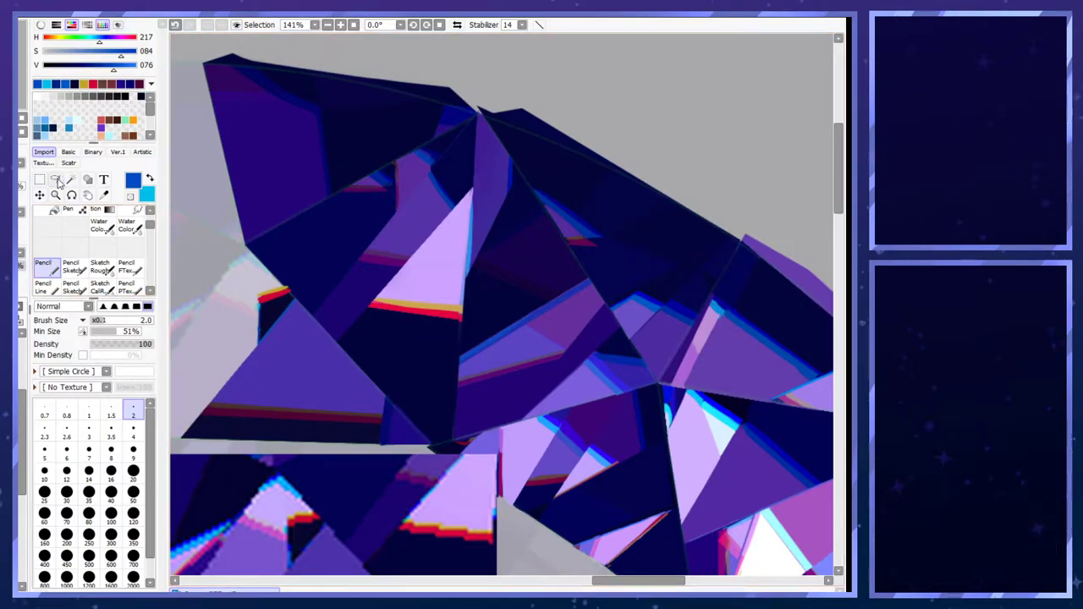
pyautogui.click(258, 310)
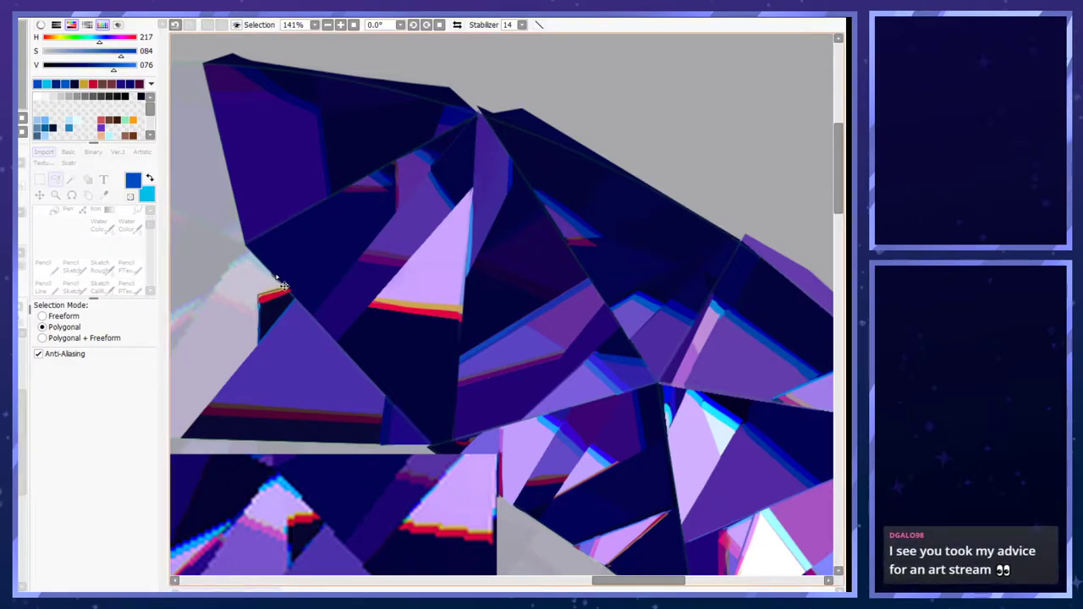
pyautogui.click(246, 259)
pyautogui.click(226, 272)
pyautogui.doubleClick(213, 290)
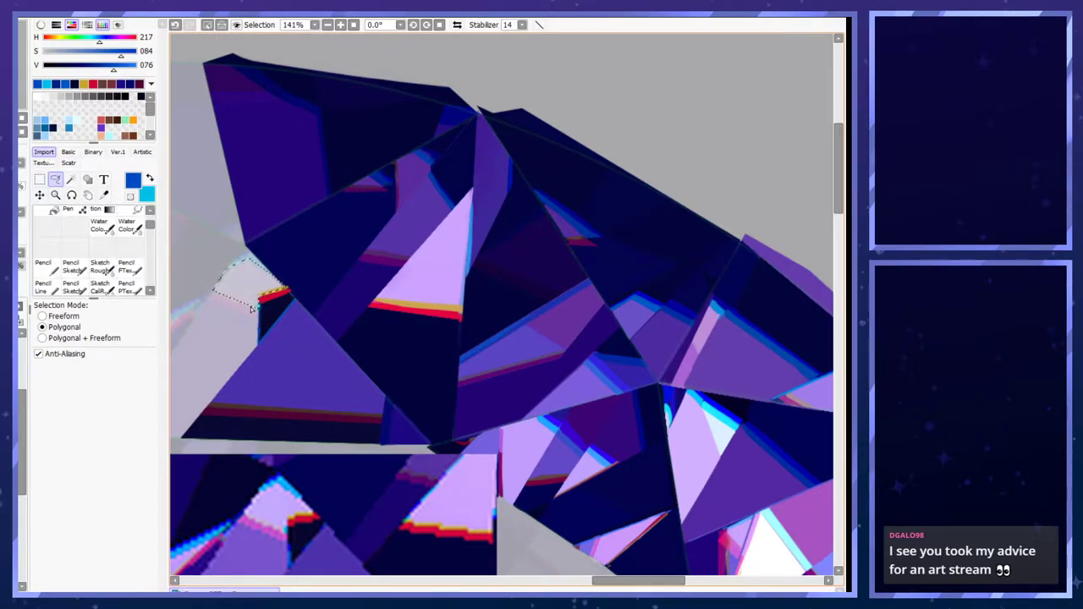
pyautogui.rightClick(272, 510)
pyautogui.hotkey('ctrl', 'f')
pyautogui.hotkey('ctrl', 'd')
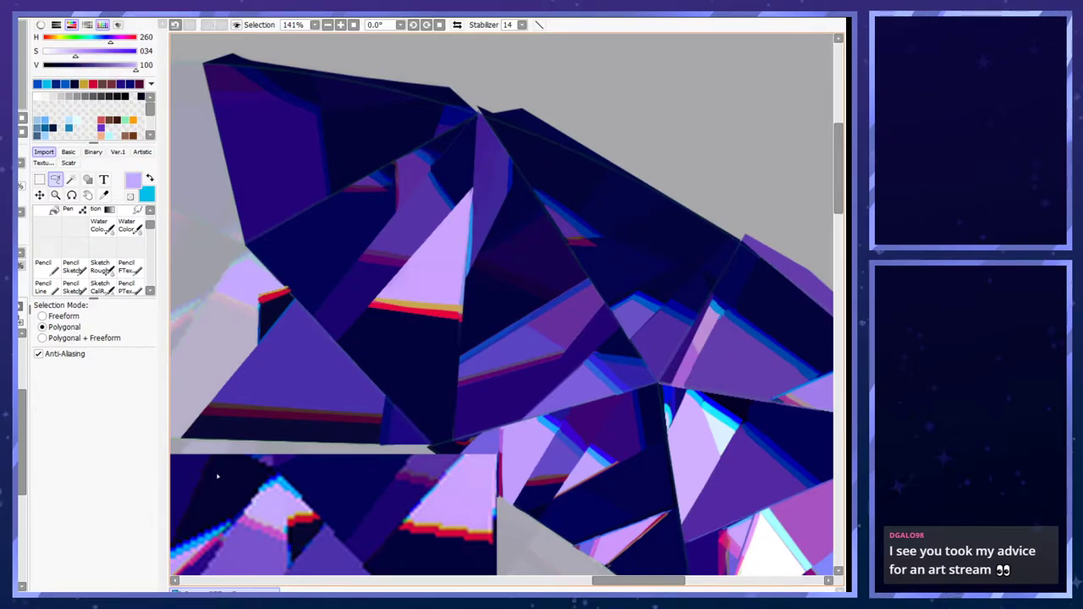
# - Select the narrow cap above the lavender facet and paint it with the reference's cyan using the size 9 Pencil
pyautogui.click(247, 259)
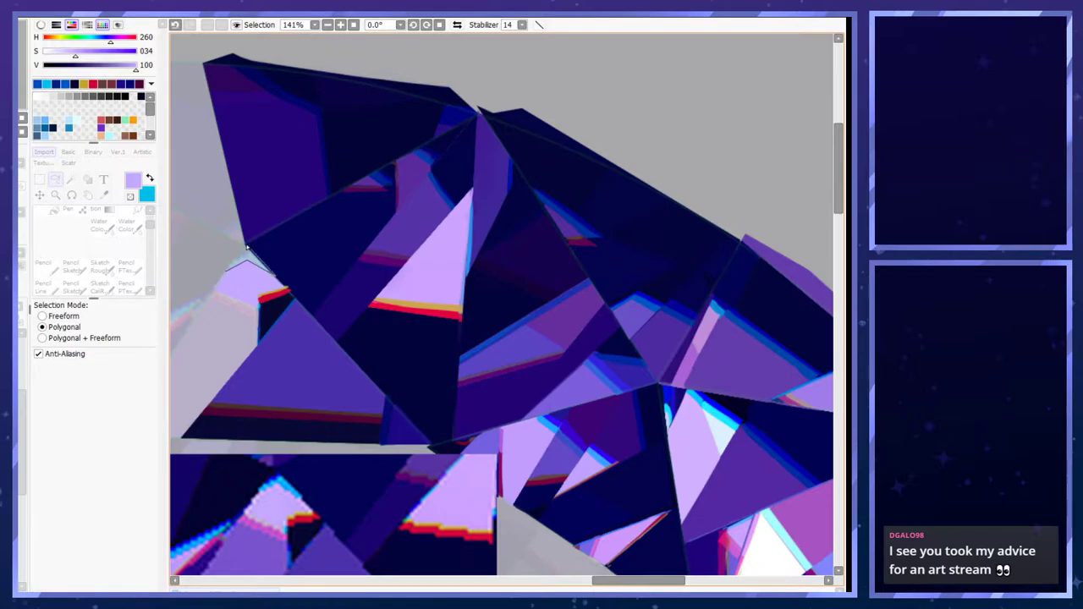
pyautogui.doubleClick(245, 246)
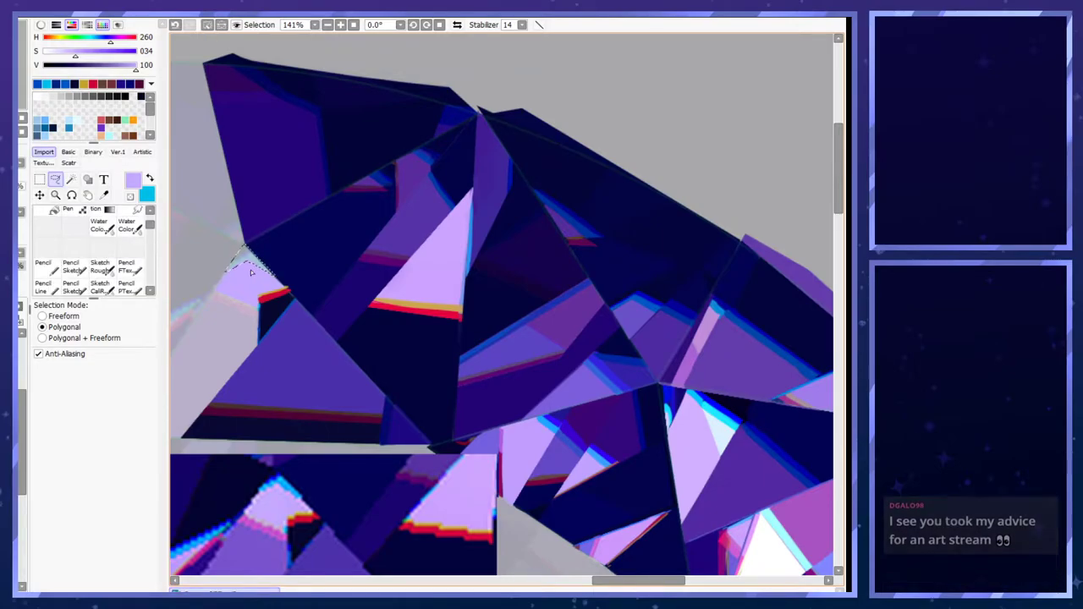
pyautogui.keyDown('alt'); pyautogui.click(285, 484); pyautogui.keyUp('alt')
pyautogui.click(44, 267)
pyautogui.moveTo(293, 300)
pyautogui.mouseDown()
pyautogui.moveTo(274, 266)
pyautogui.moveTo(276, 276)
pyautogui.moveTo(245, 265)
pyautogui.moveTo(268, 252)
pyautogui.moveTo(205, 283)
pyautogui.mouseUp()
# - Edge the cyan cap's upper left slope with the reference's vivid blue using the size 7 and size 4 Pencil
pyautogui.keyDown('alt'); pyautogui.click(272, 476); pyautogui.keyUp('alt')
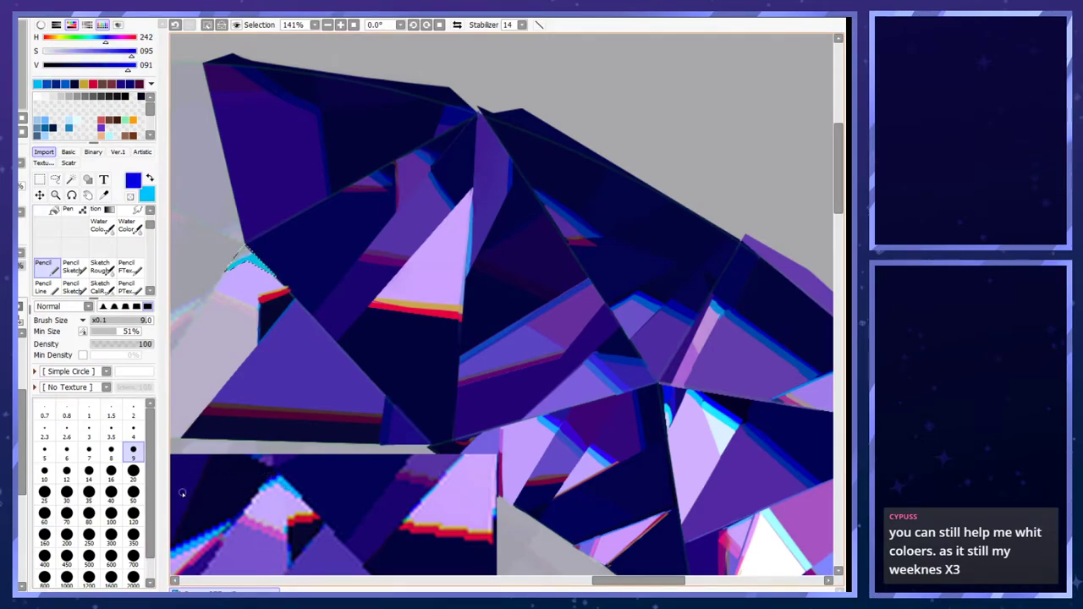
pyautogui.click(89, 454)
pyautogui.moveTo(229, 234); pyautogui.dragTo(279, 237)
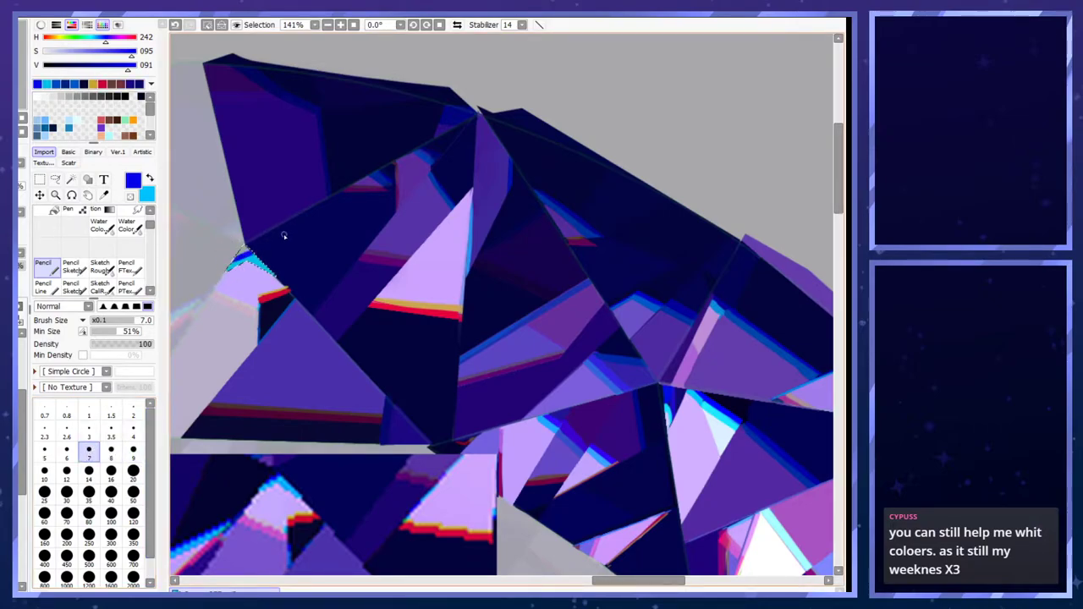
pyautogui.click(132, 431)
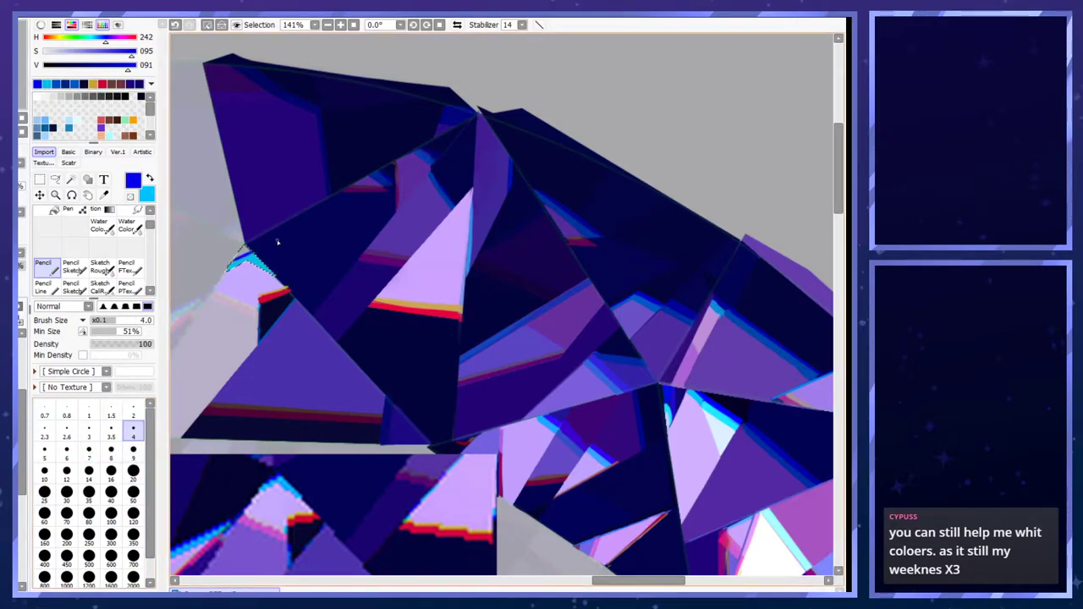
# - Paint the outermost tip of the cap with the reference's near-black navy using the size 9 Pencil
pyautogui.rightClick(273, 477)
pyautogui.click(132, 453)
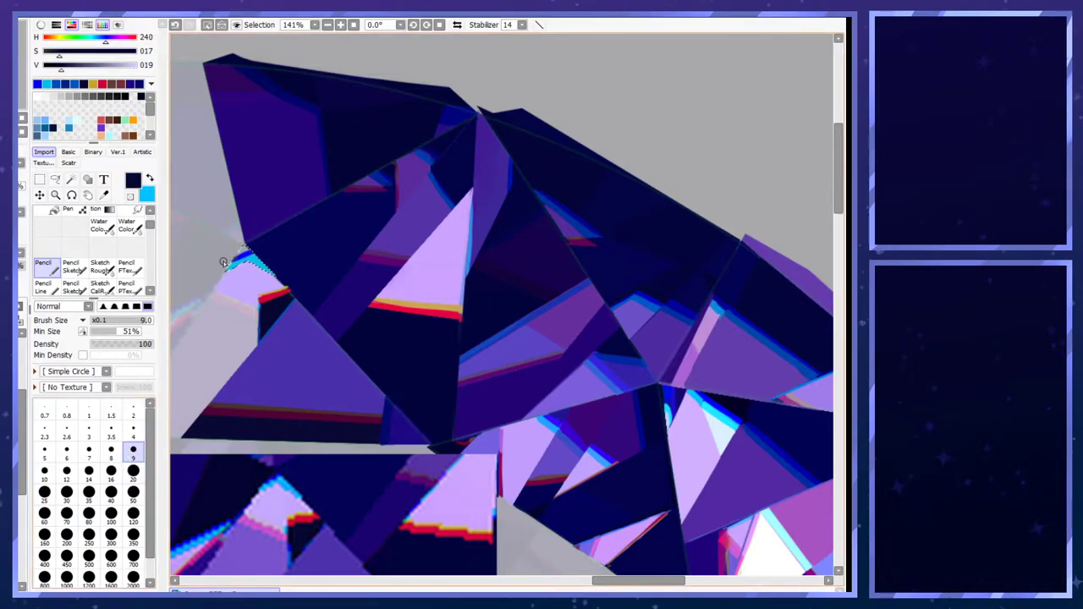
pyautogui.moveTo(252, 245); pyautogui.dragTo(229, 265)
# - Refine the cap's left slope with sampled blue and cyan using the size 4 and size 3 Pencil, and clear the selection
pyautogui.click(133, 432)
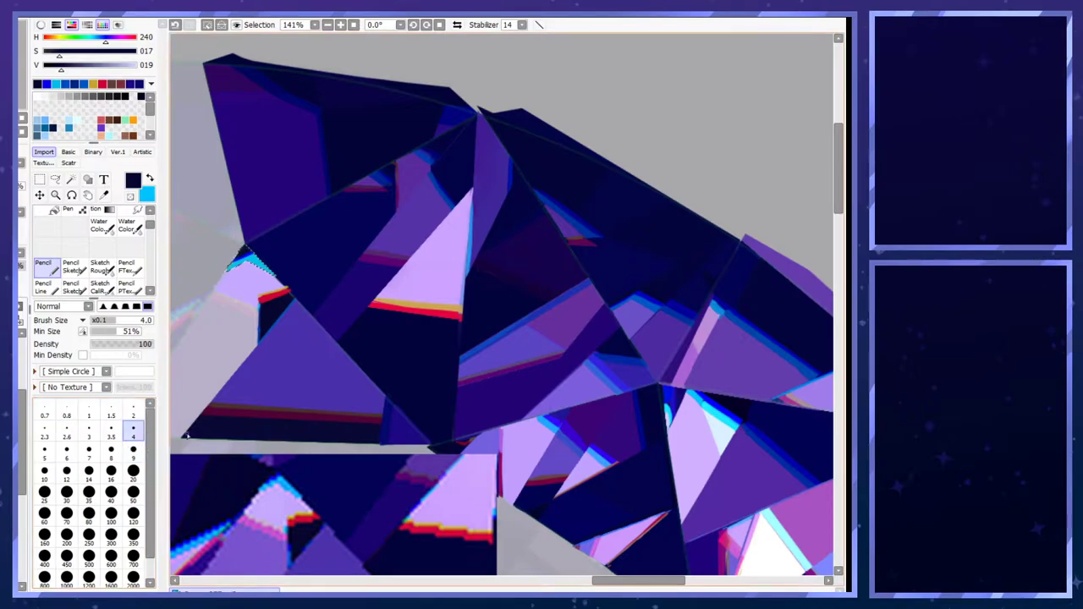
pyautogui.rightClick(252, 482)
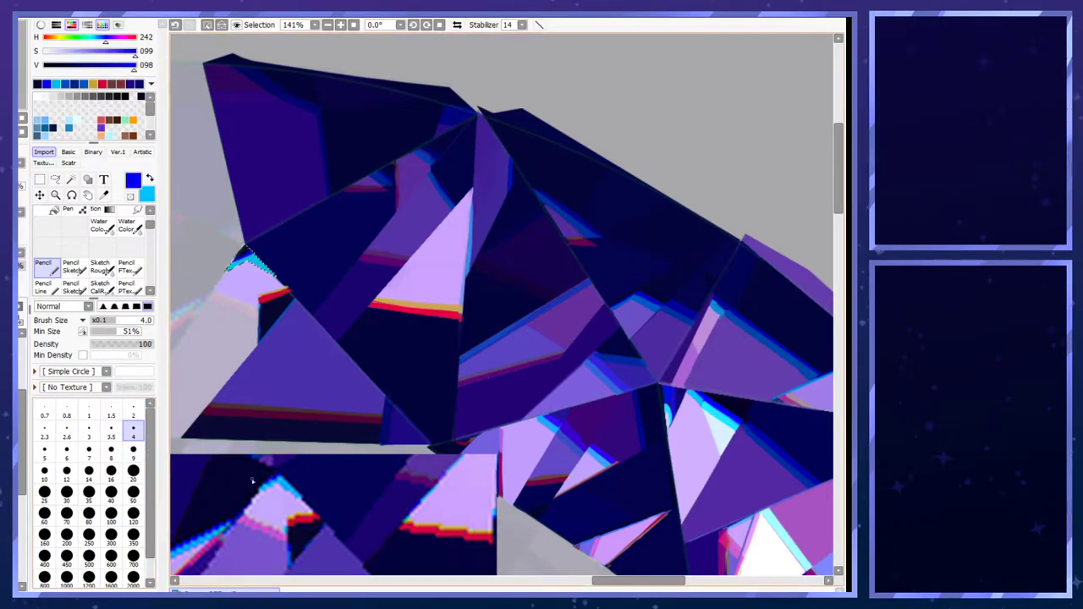
pyautogui.click(89, 432)
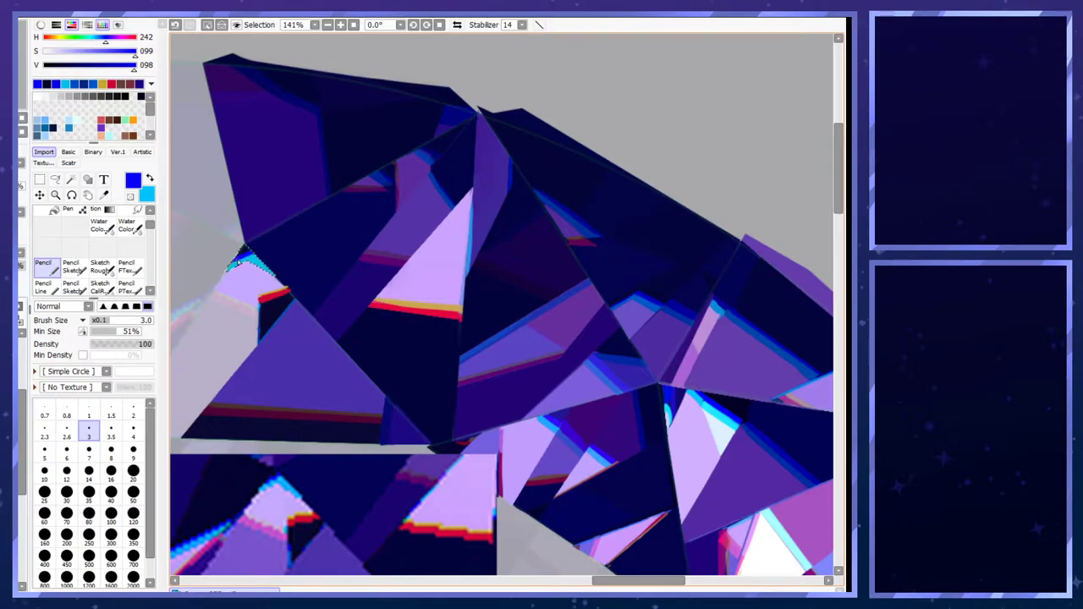
pyautogui.keyDown('alt'); pyautogui.click(237, 263); pyautogui.keyUp('alt')
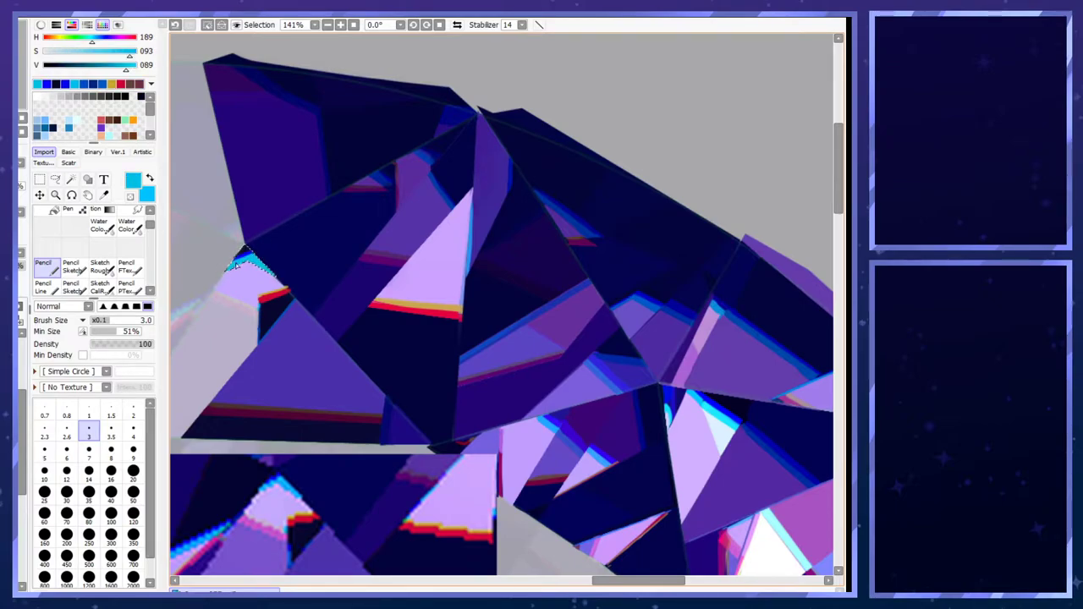
pyautogui.hotkey('ctrl', 'd')
# - Sample the pink and magenta of the stripe beneath the lavender facet from the pixelated reference
pyautogui.scroll(-3, 310, 328)
pyautogui.scroll(2, 297, 425)
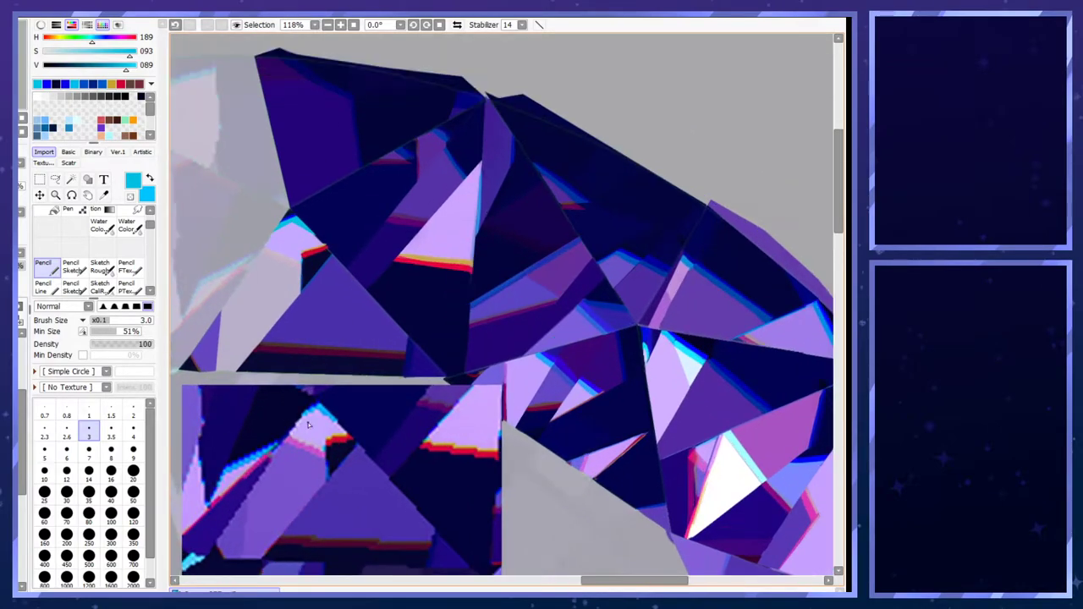
pyautogui.scroll(2, 297, 424)
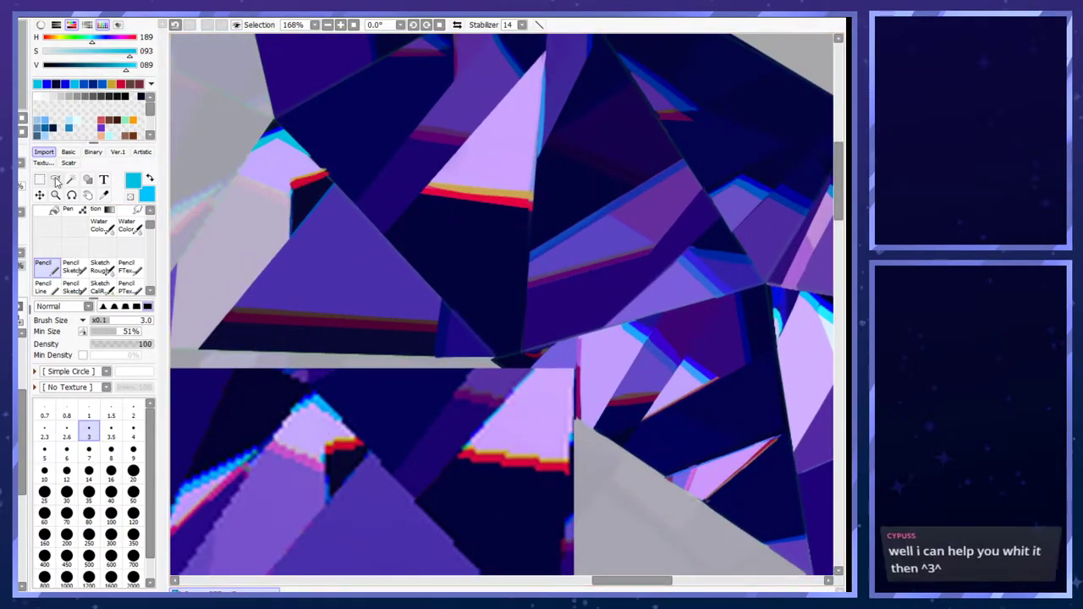
pyautogui.rightClick(293, 451)
pyautogui.rightClick(295, 446)
pyautogui.moveTo(240, 179); pyautogui.dragTo(299, 199)
pyautogui.hotkey('ctrl', 'z')
pyautogui.click(134, 430)
pyautogui.hotkey('ctrl', 'z')
pyautogui.hotkey('ctrl', 'z')
pyautogui.moveTo(239, 174); pyautogui.dragTo(293, 197)
# - Outline a narrow strip along the lavender facet's lower edge with the polygonal selection, fill it with magenta, and deselect
pyautogui.press('x')
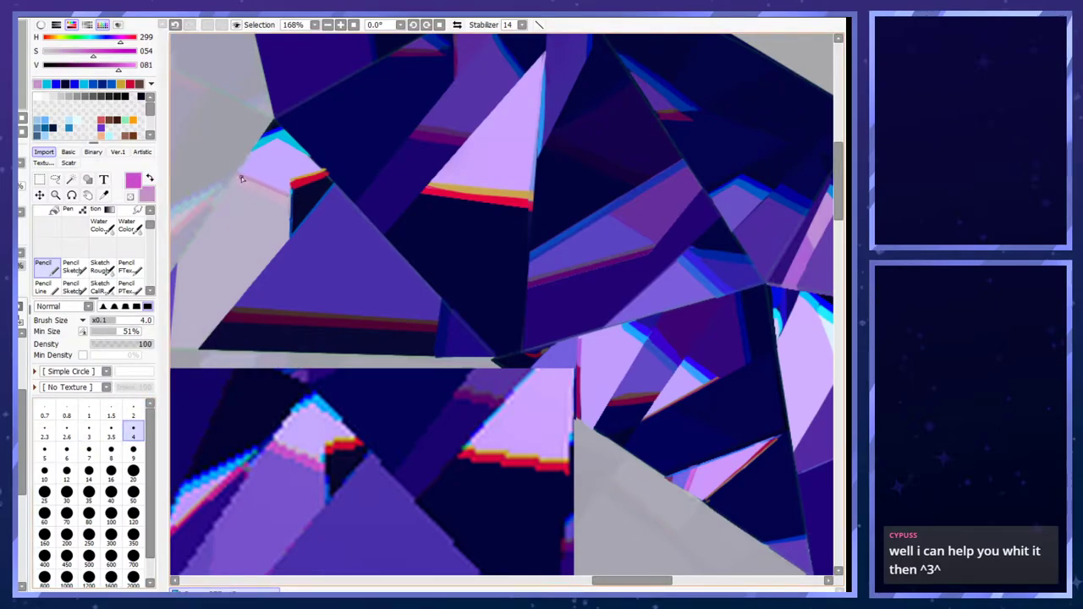
pyautogui.hotkey('ctrl', 'z')
pyautogui.press('a')
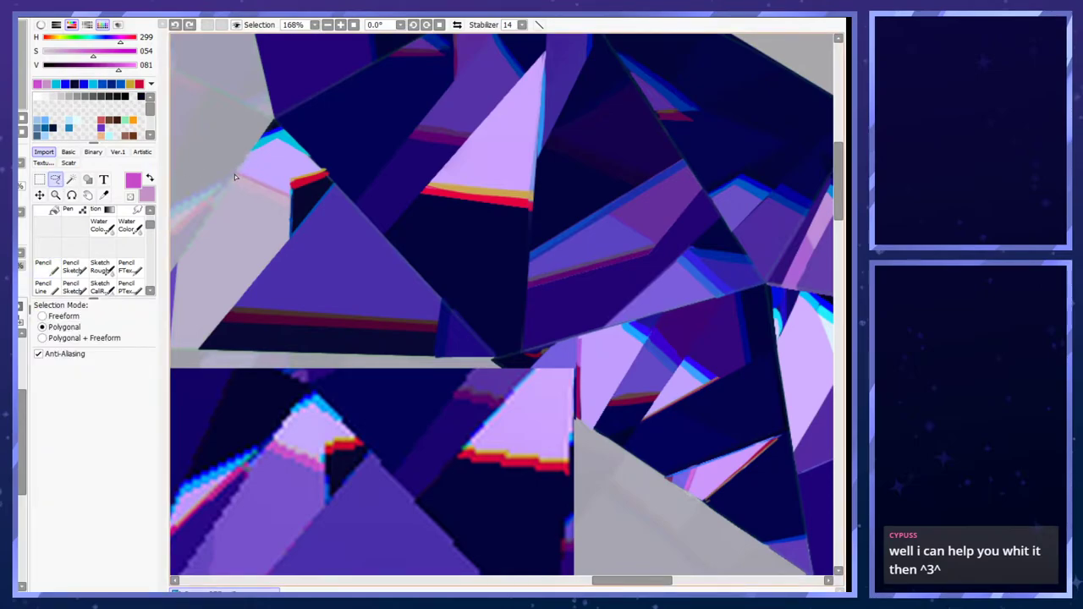
pyautogui.click(235, 177)
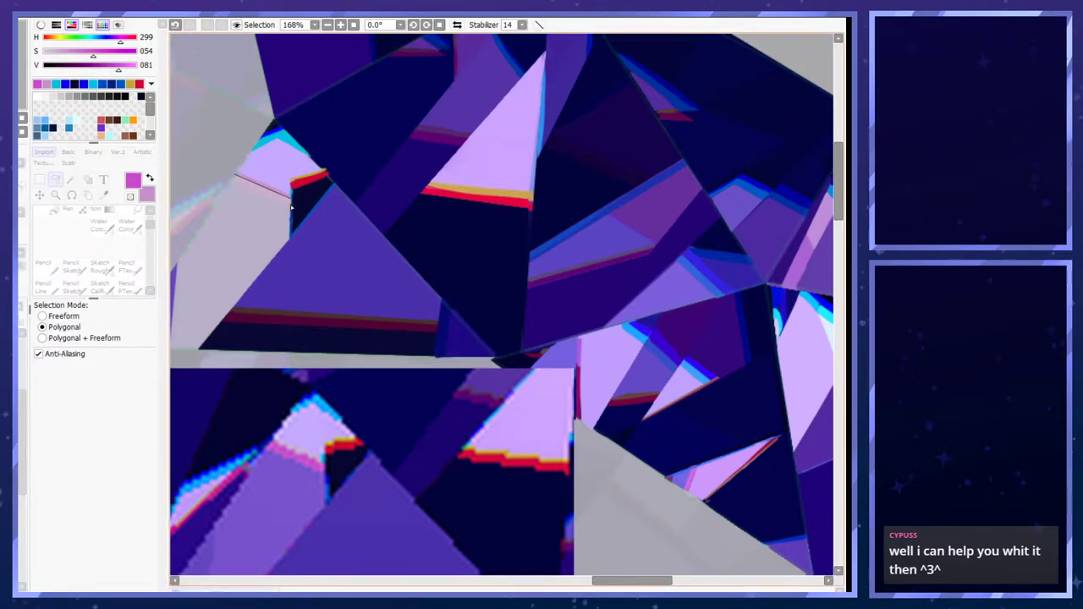
pyautogui.click(290, 210)
pyautogui.doubleClick(232, 184)
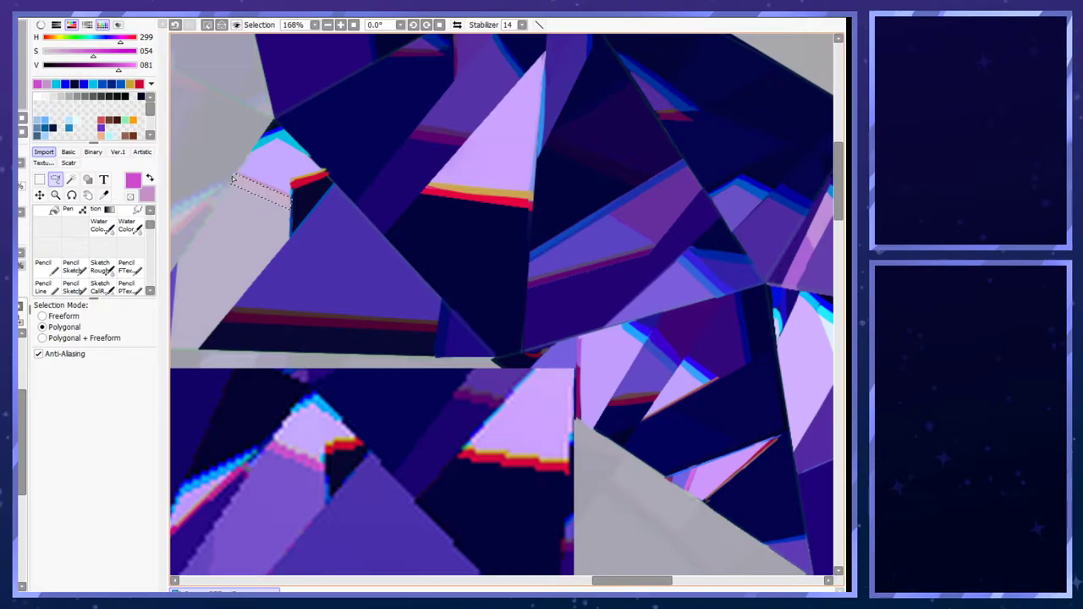
pyautogui.hotkey('ctrl', 'f')
pyautogui.hotkey('ctrl', 'd')
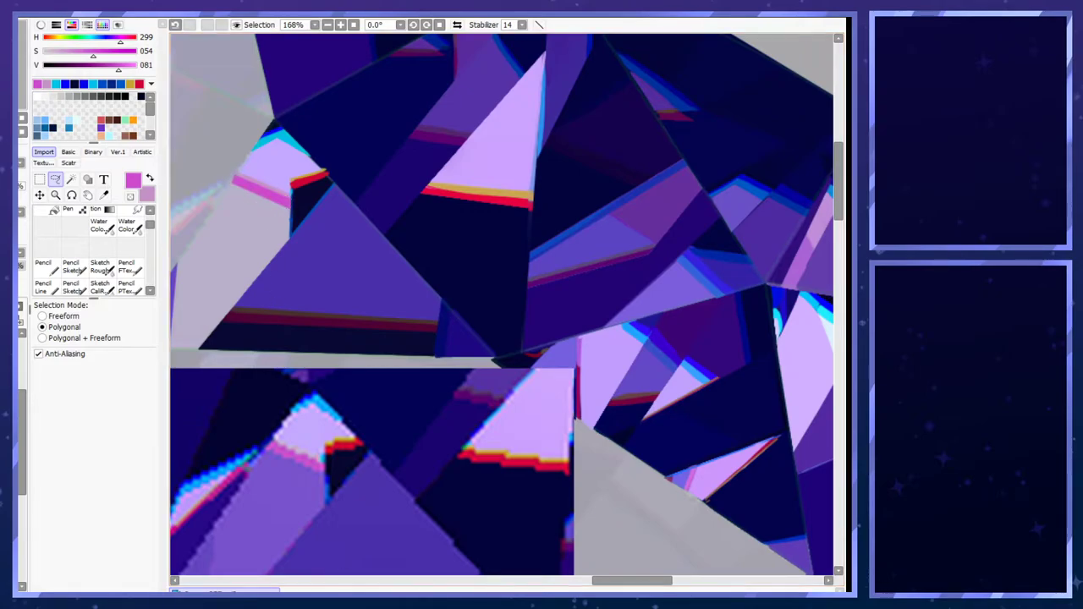
pyautogui.scroll(-2, 438, 384)
pyautogui.scroll(1, 401, 449)
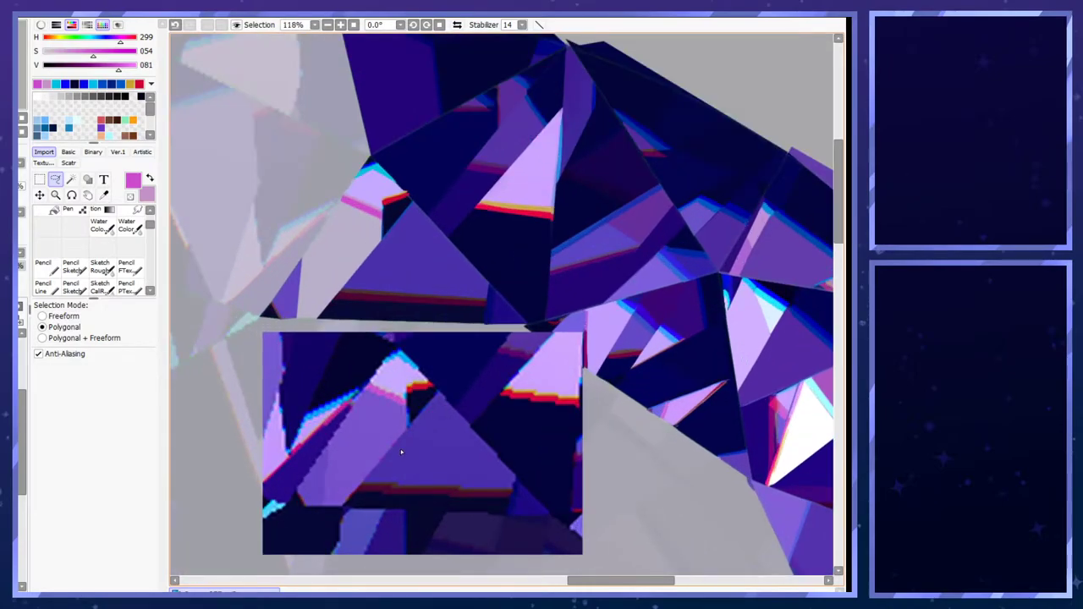
pyautogui.scroll(1, 401, 453)
pyautogui.scroll(1, 439, 314)
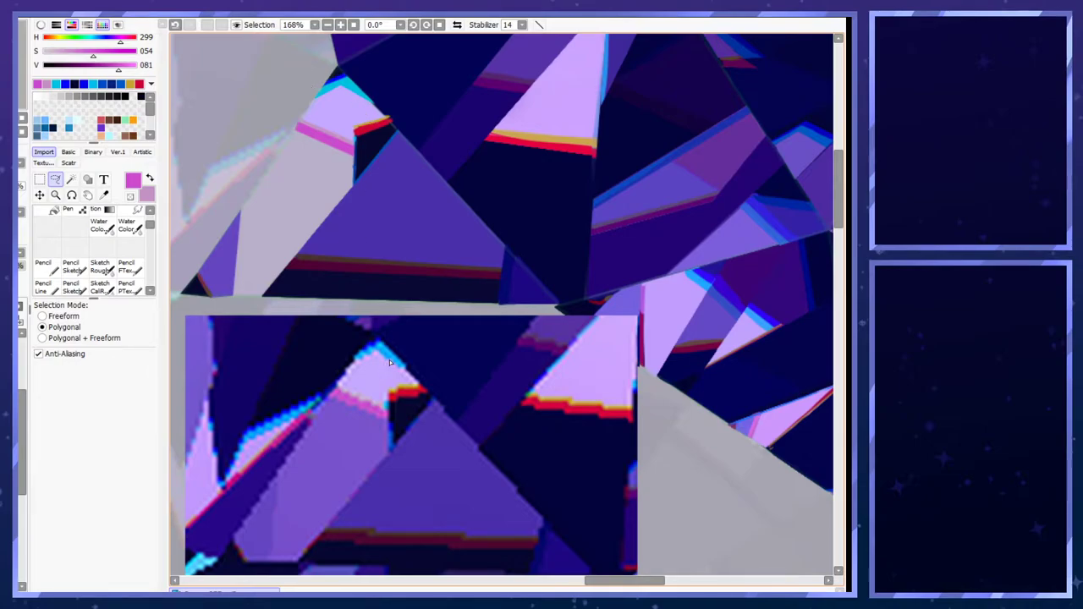
pyautogui.rightClick(393, 359)
pyautogui.moveTo(149, 226); pyautogui.dragTo(148, 203)
pyautogui.click(107, 217)
pyautogui.moveTo(372, 107); pyautogui.dragTo(342, 86)
pyautogui.hotkey('ctrl', 'z')
pyautogui.hotkey('ctrl', 'z')
pyautogui.hotkey('ctrl', 'z')
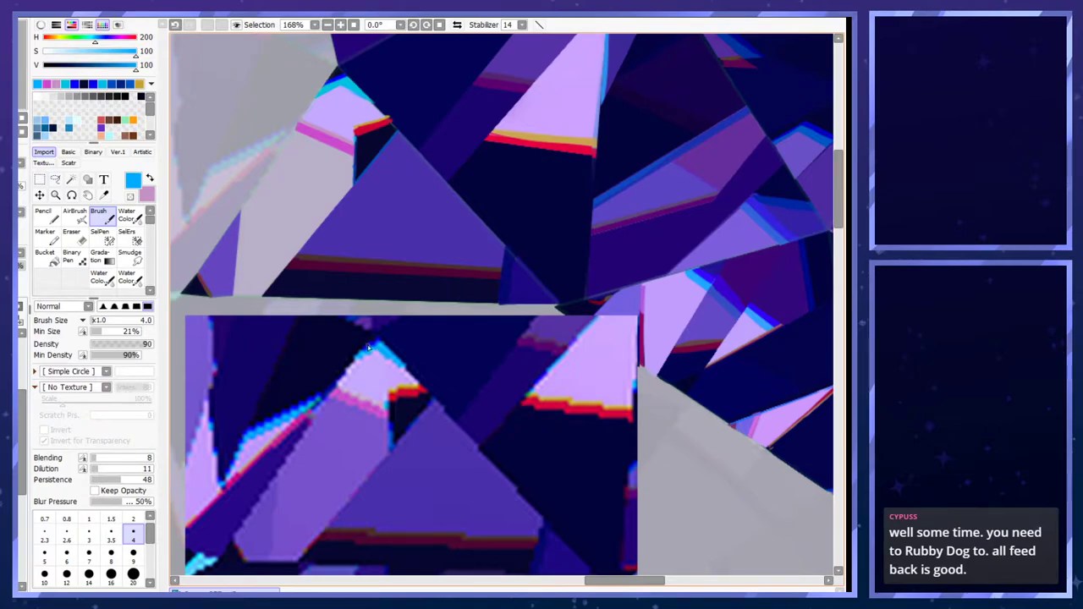
pyautogui.click(55, 179)
pyautogui.hotkey('ctrl', 'z')
pyautogui.hotkey('ctrl', 'y')
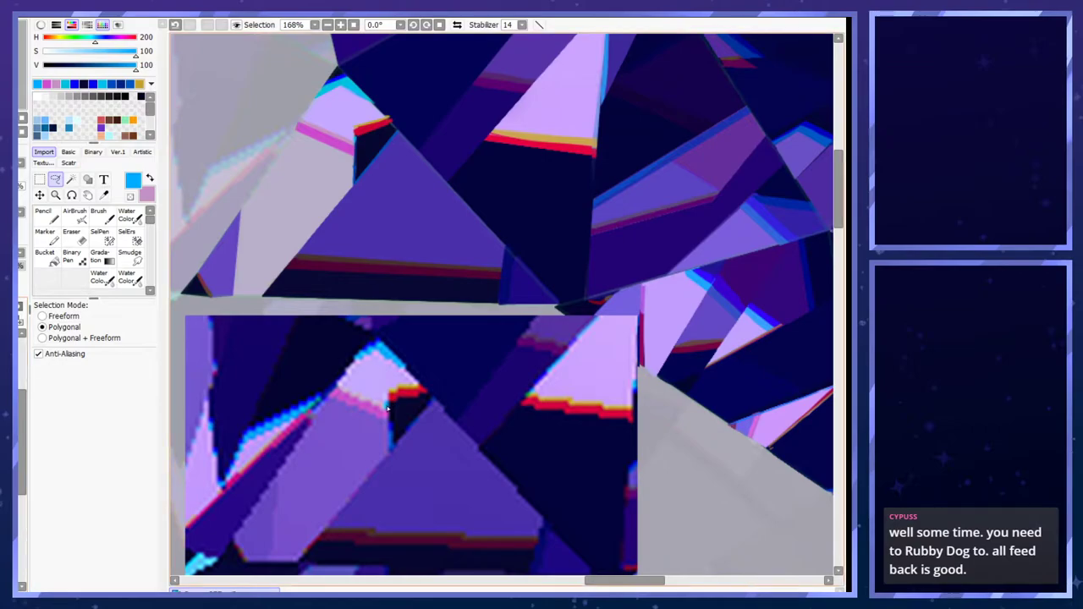
# - Accent the near-black facet's left edge with bright and deeper blues sampled from the reference, using the size 4 Brush
pyautogui.click(110, 222)
pyautogui.moveTo(355, 137); pyautogui.dragTo(355, 145)
pyautogui.hotkey('ctrl', 'z')
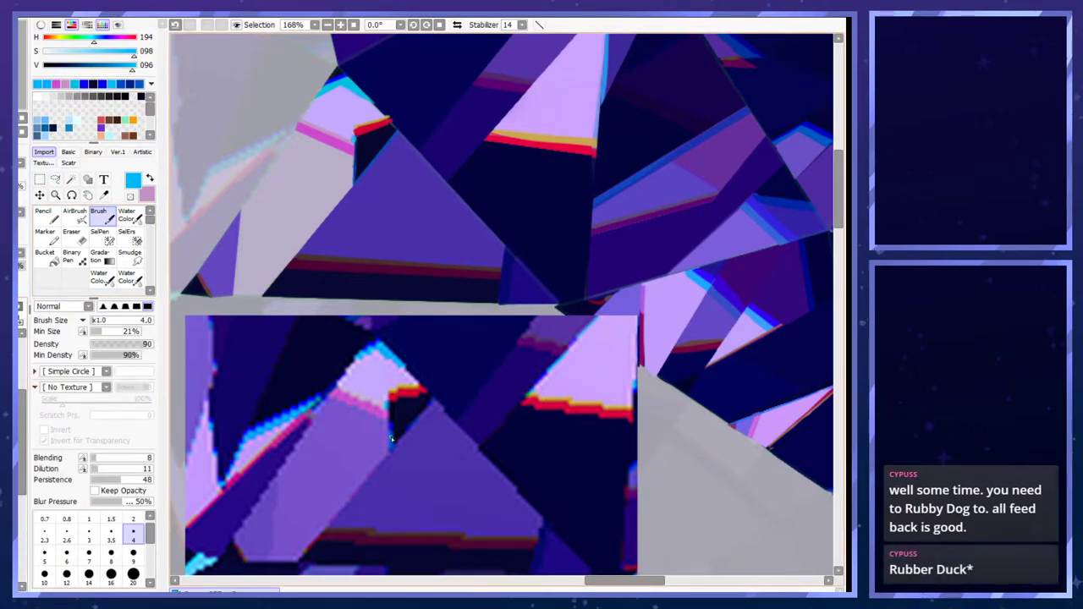
pyautogui.rightClick(390, 427)
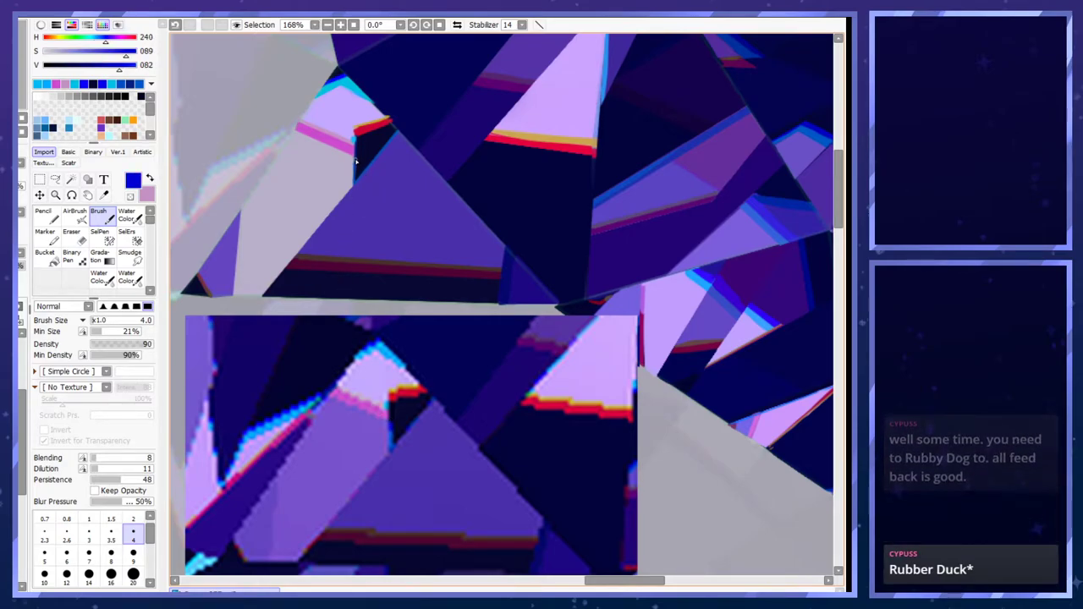
pyautogui.rightClick(391, 437)
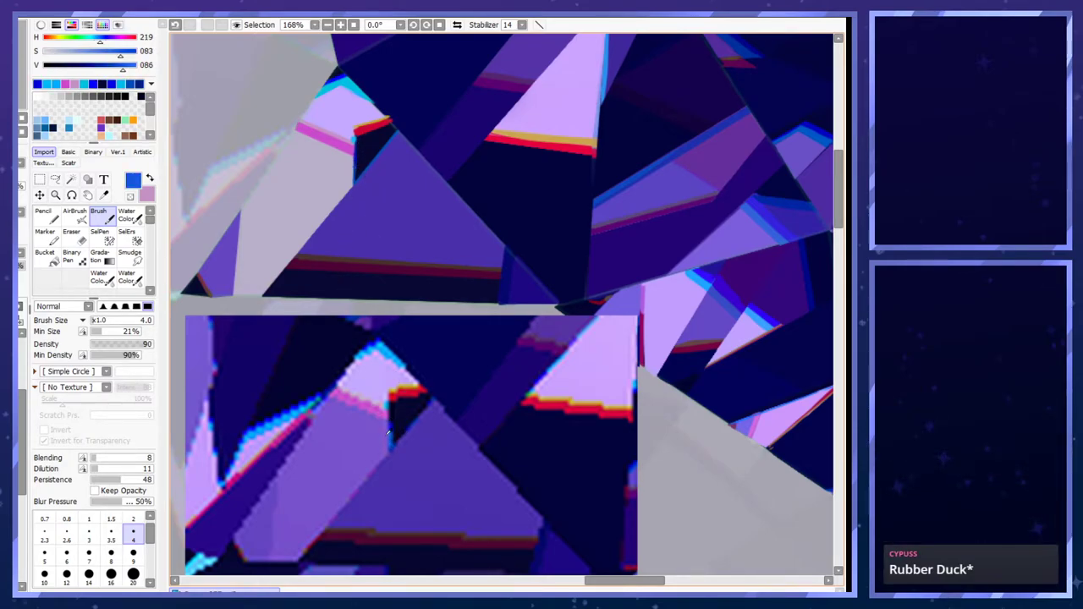
pyautogui.moveTo(355, 155)
pyautogui.mouseDown()
pyautogui.moveTo(355, 184)
pyautogui.moveTo(357, 163)
pyautogui.mouseUp()
pyautogui.hotkey('ctrl', 'z')
pyautogui.hotkey('ctrl', 'z')
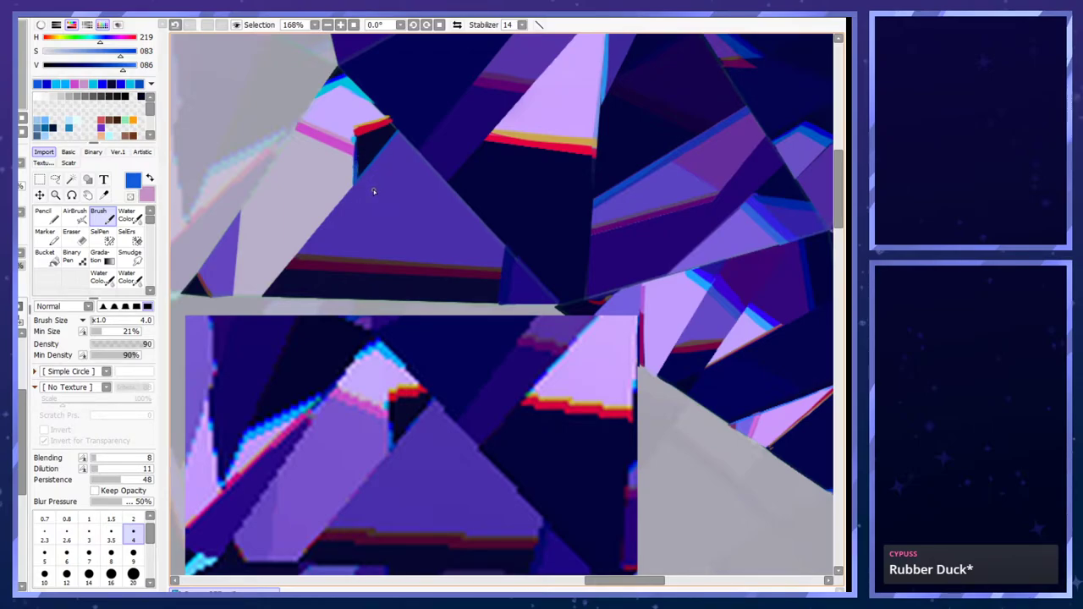
pyautogui.scroll(-4, 364, 193)
pyautogui.scroll(2, 429, 274)
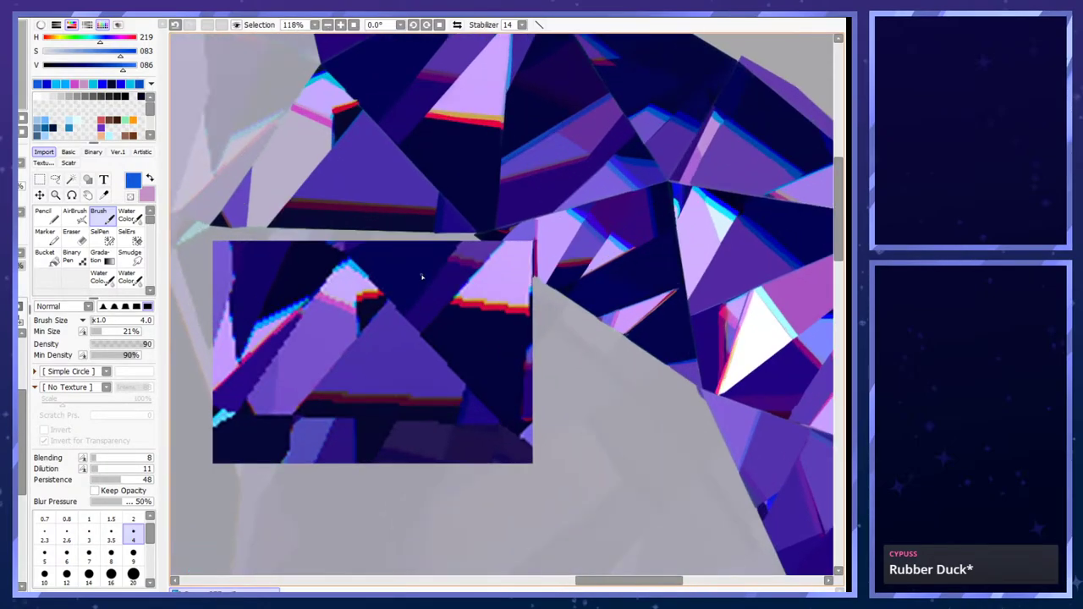
pyautogui.hotkey('ctrl', 'z')
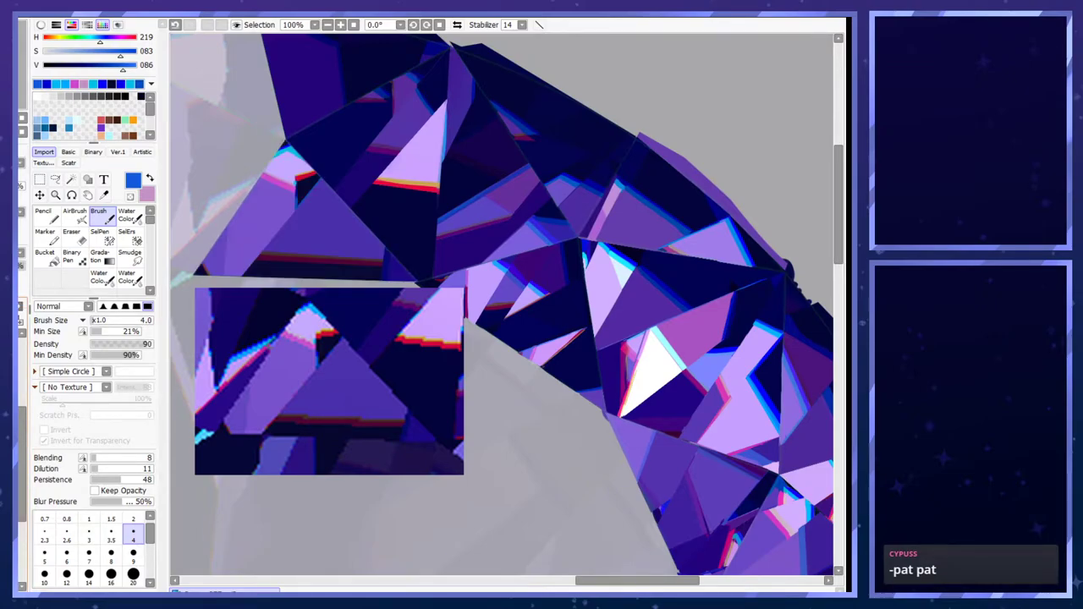
# - Draw a thin line in the reference's purple along the large triangle's left slope using the size 2 Brush
pyautogui.scroll(9, 300, 459)
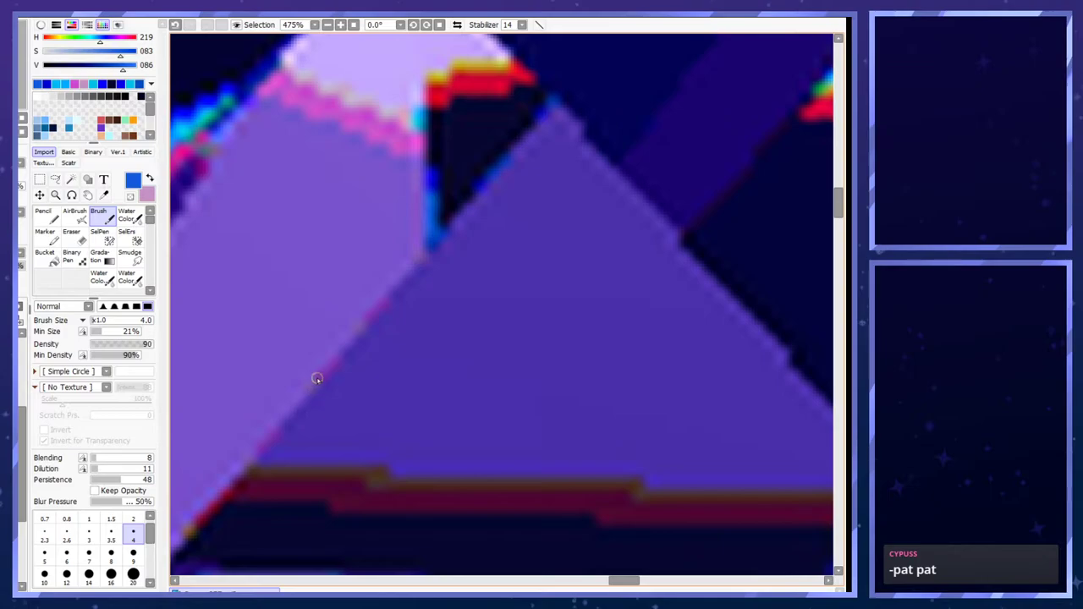
pyautogui.rightClick(323, 374)
pyautogui.scroll(-4, 324, 372)
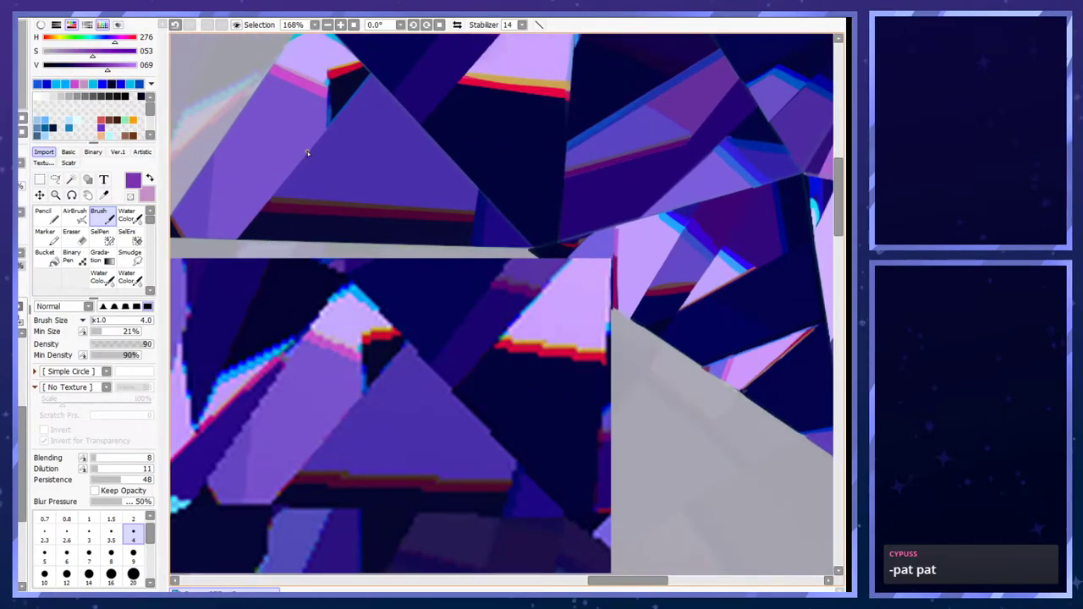
pyautogui.click(133, 518)
pyautogui.moveTo(240, 241); pyautogui.dragTo(337, 110)
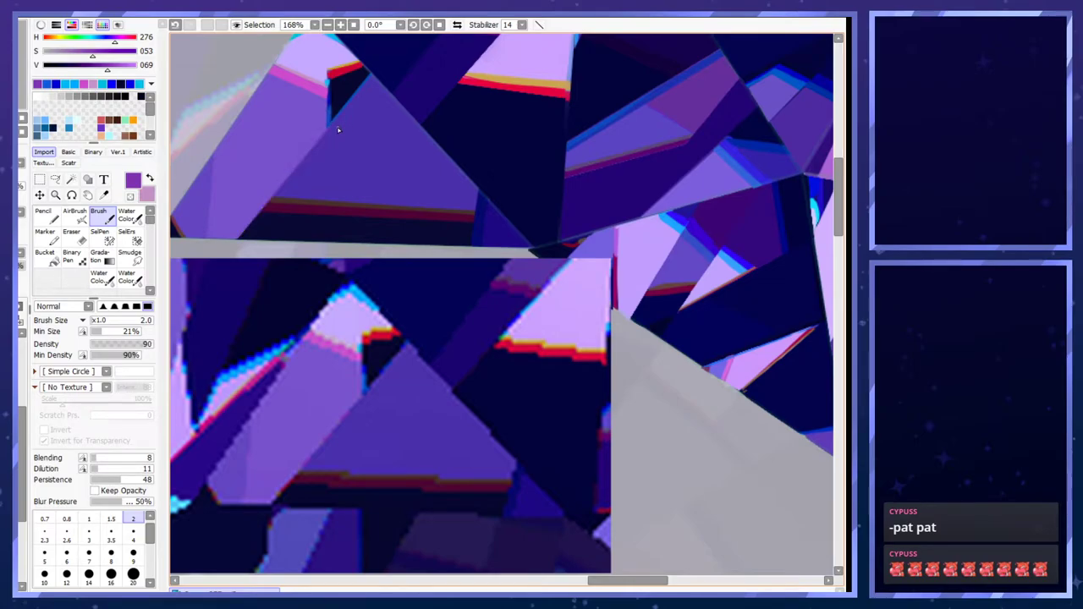
# - Accent the lower end of the large triangle's left slope with the reference's dark maroon and brown using the size 3.5 Pencil
pyautogui.keyDown('alt'); pyautogui.click(277, 479); pyautogui.keyUp('alt')
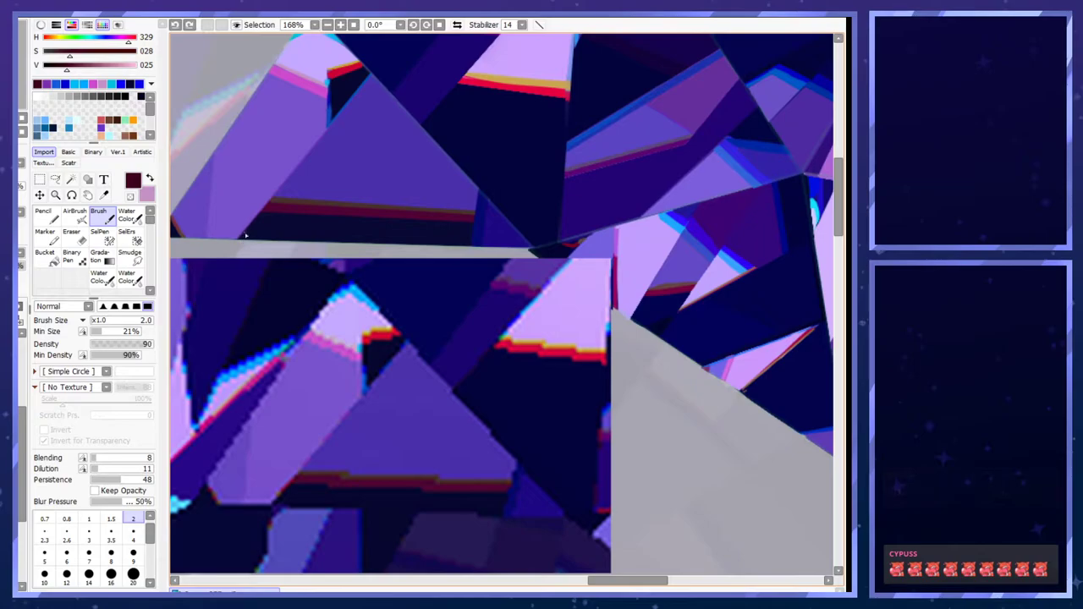
pyautogui.press('n')
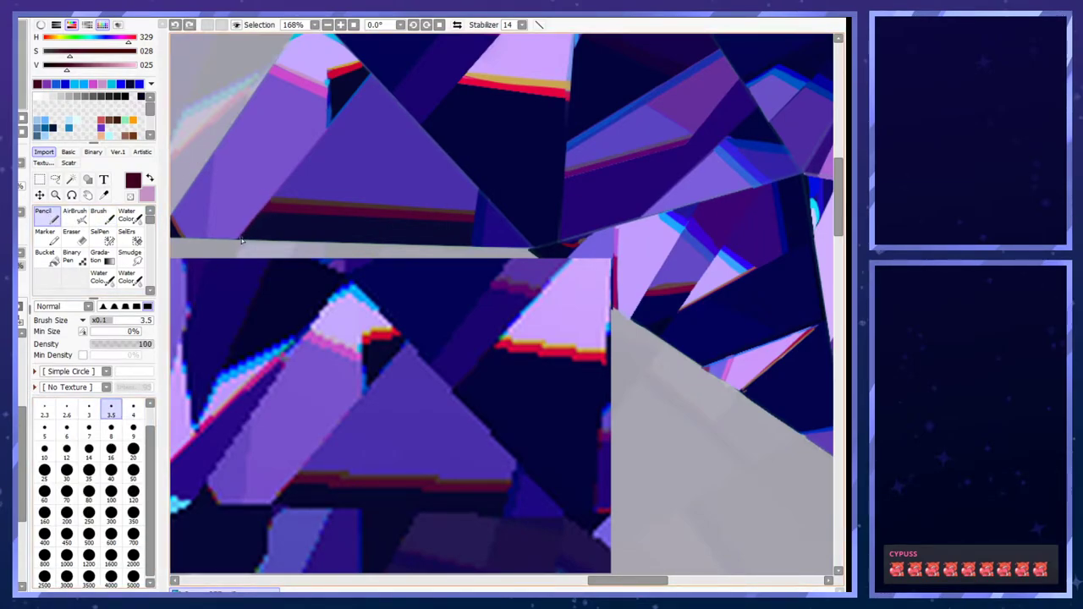
pyautogui.keyDown('alt'); pyautogui.click(281, 493); pyautogui.keyUp('alt')
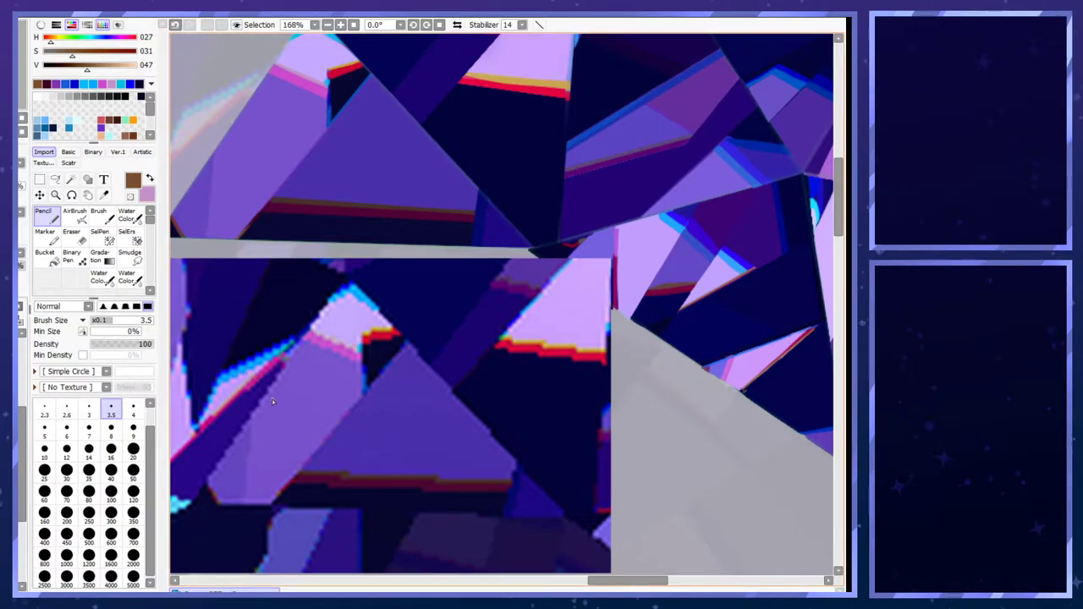
# - Touch up the magenta stripe's end beside the near-black facet with the reference's bright magenta, and sample its muted lavender-pink
pyautogui.keyDown('alt'); pyautogui.click(363, 385); pyautogui.keyUp('alt')
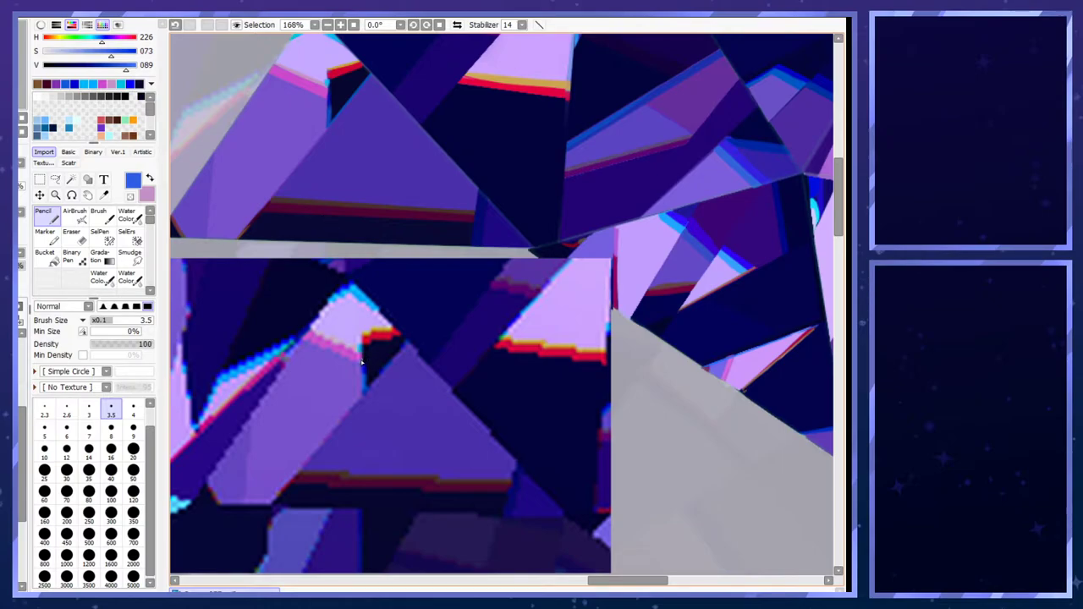
pyautogui.keyDown('alt'); pyautogui.click(352, 346); pyautogui.keyUp('alt')
pyautogui.moveTo(327, 96); pyautogui.dragTo(328, 95)
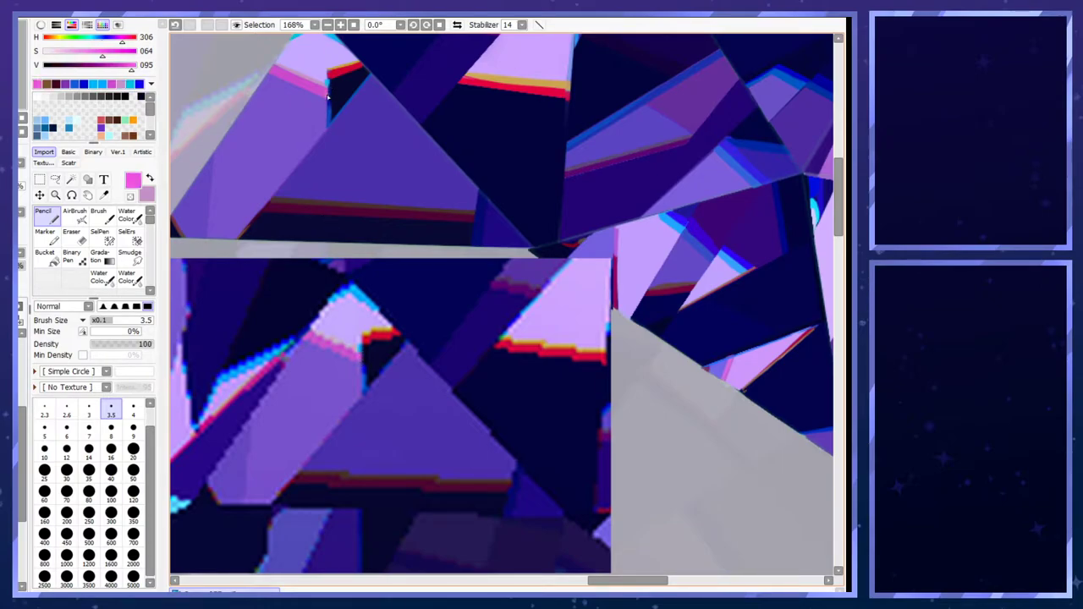
pyautogui.keyDown('alt'); pyautogui.click(330, 336); pyautogui.keyUp('alt')
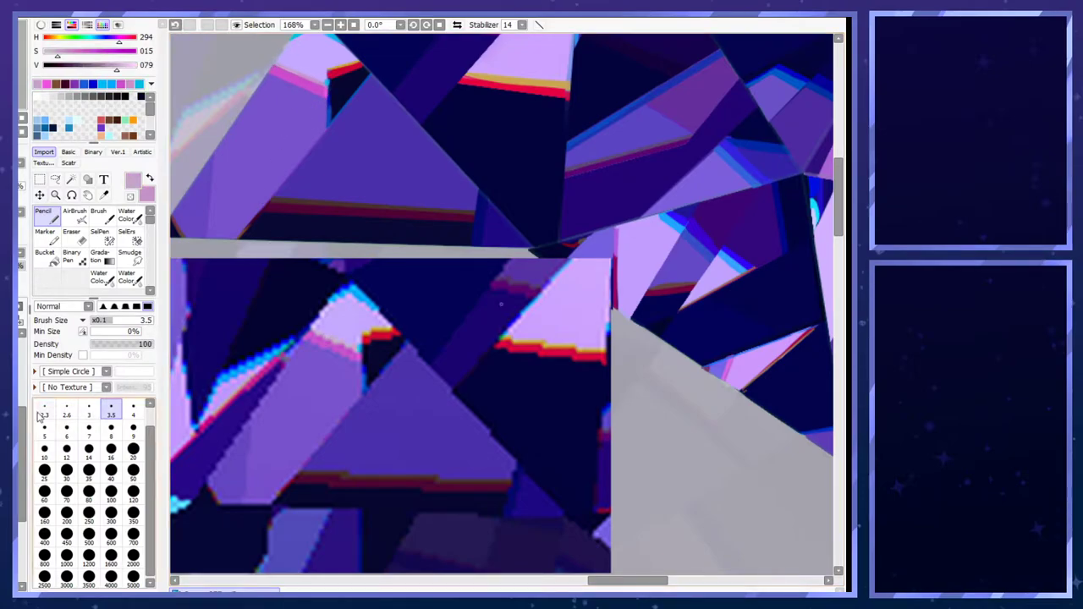
pyautogui.scroll(-1, 19, 465)
pyautogui.click(19, 457)
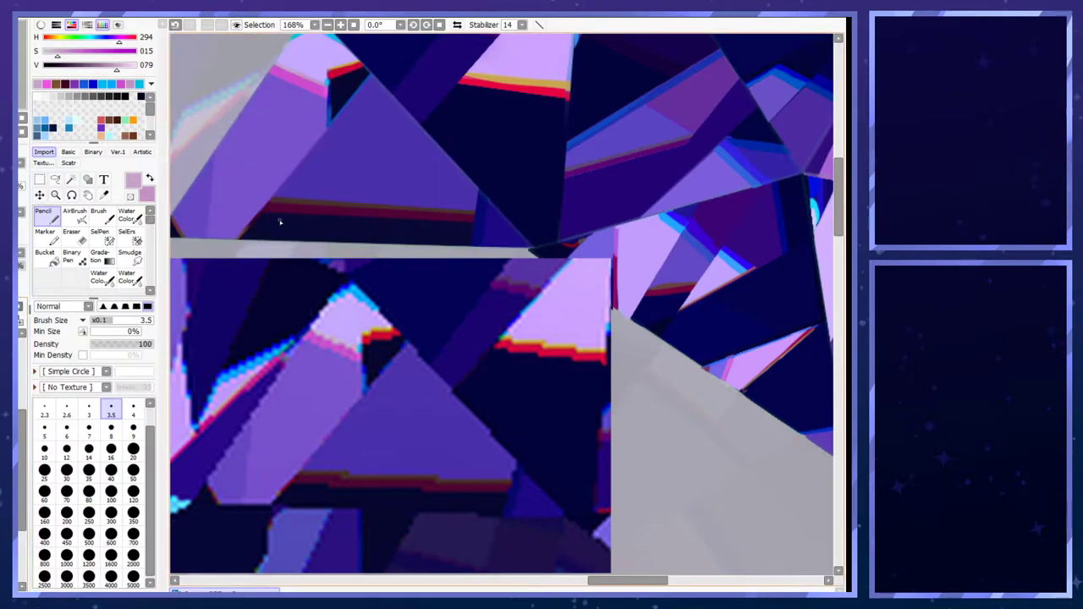
# - Compare the overall crystal ring with and without the newly painted triangular facets
pyautogui.scroll(-6, 245, 184)
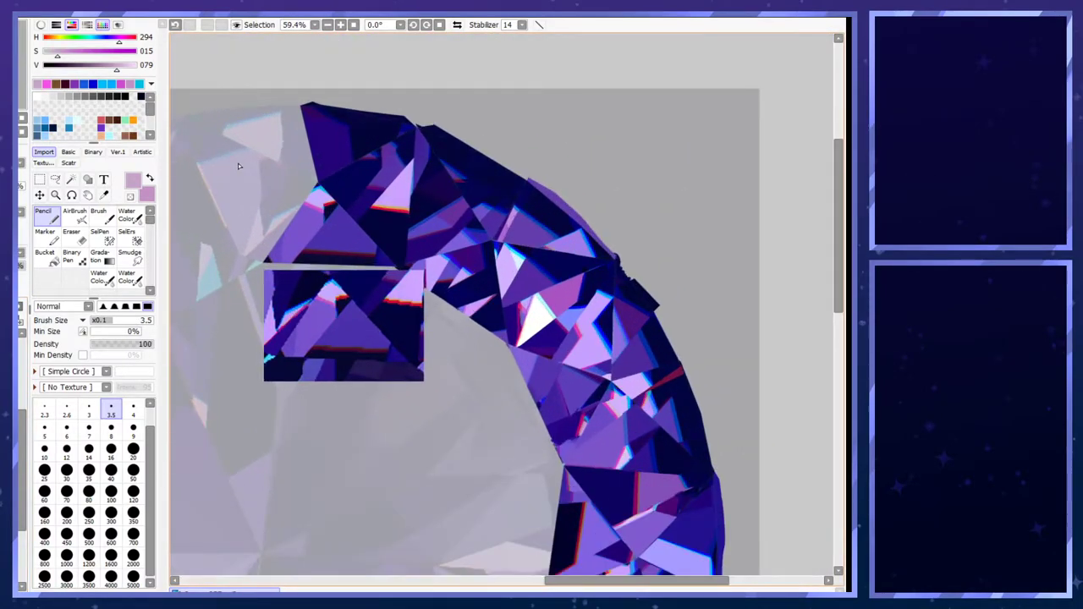
pyautogui.scroll(-1, 239, 166)
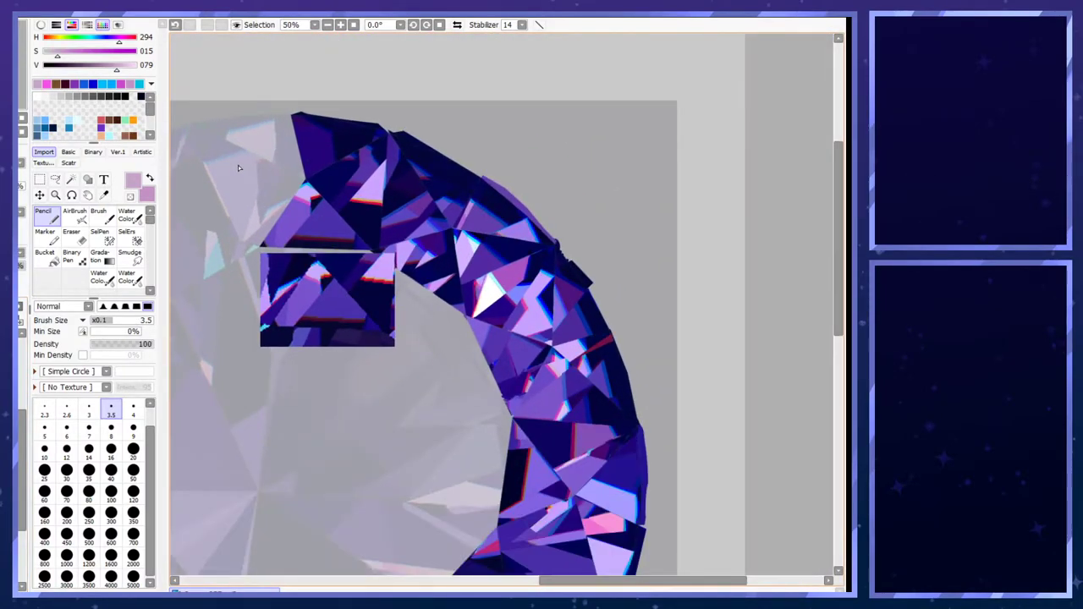
pyautogui.scroll(3, 239, 168)
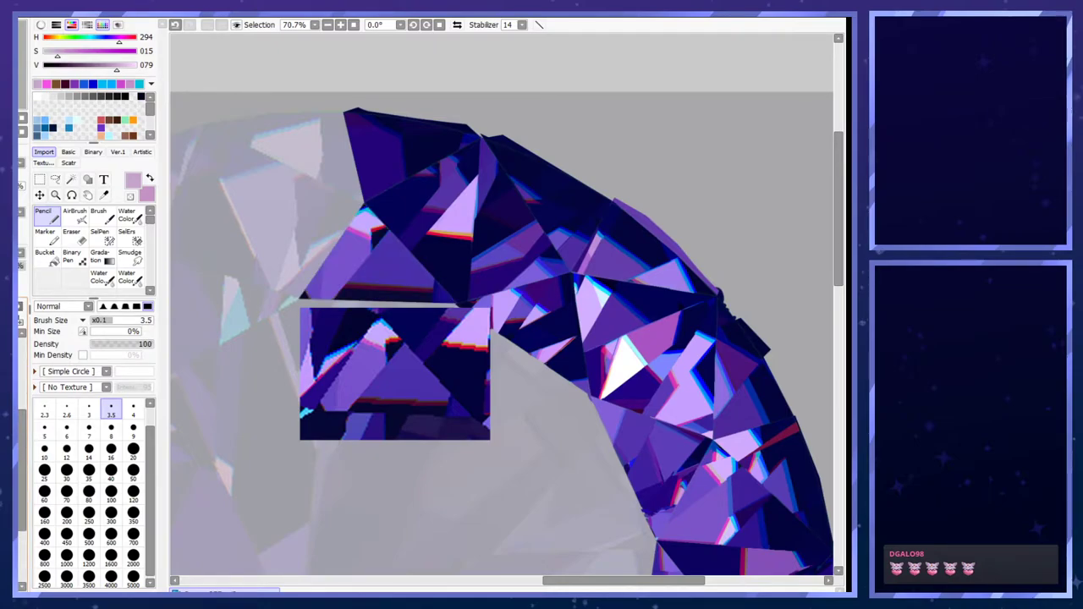
pyautogui.hotkey('ctrl', 'z')
pyautogui.hotkey('ctrl', 'y')
pyautogui.hotkey('ctrl', 'z')
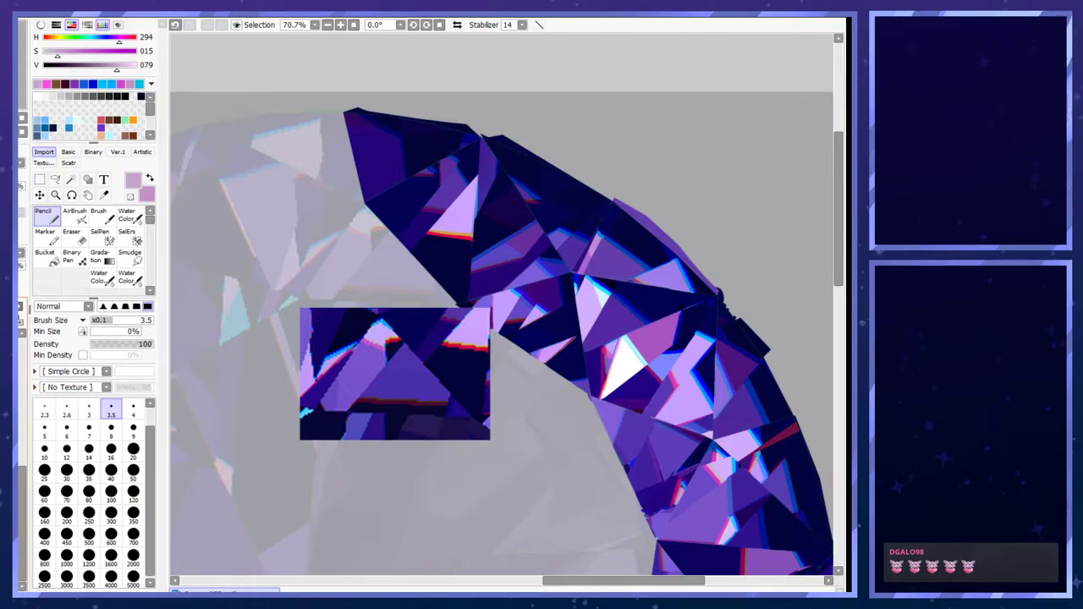
# - Paste a larger section of the full-strength reference inside the crystal ring and return the underlying guide to its faded view
pyautogui.click(22, 265)
pyautogui.scroll(-3, 250, 252)
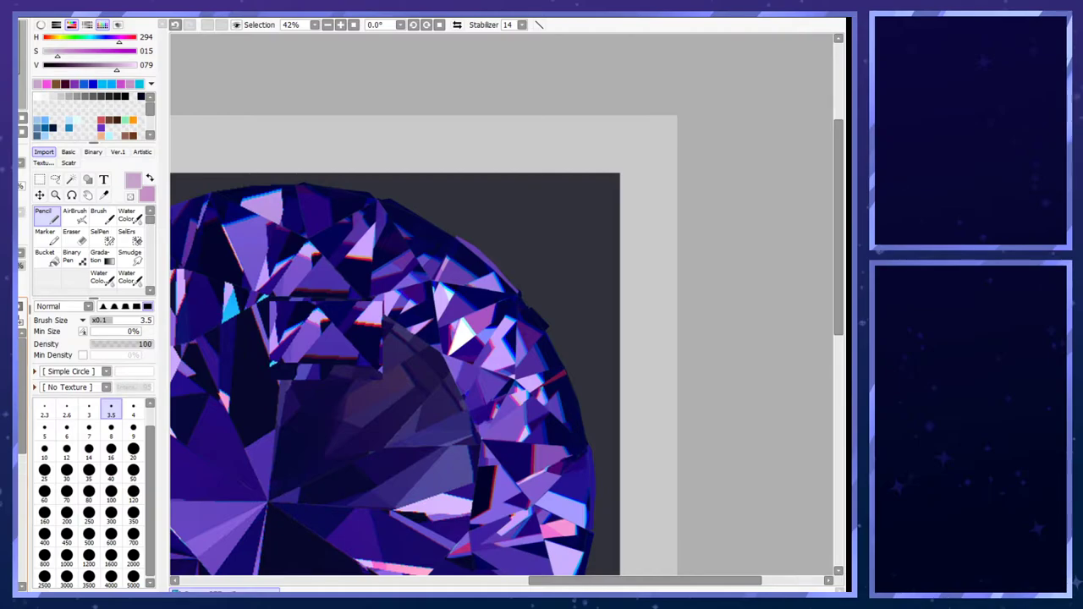
pyautogui.hotkey('ctrl', 'v')
pyautogui.scroll(-1, 271, 302)
pyautogui.scroll(3, 197, 290)
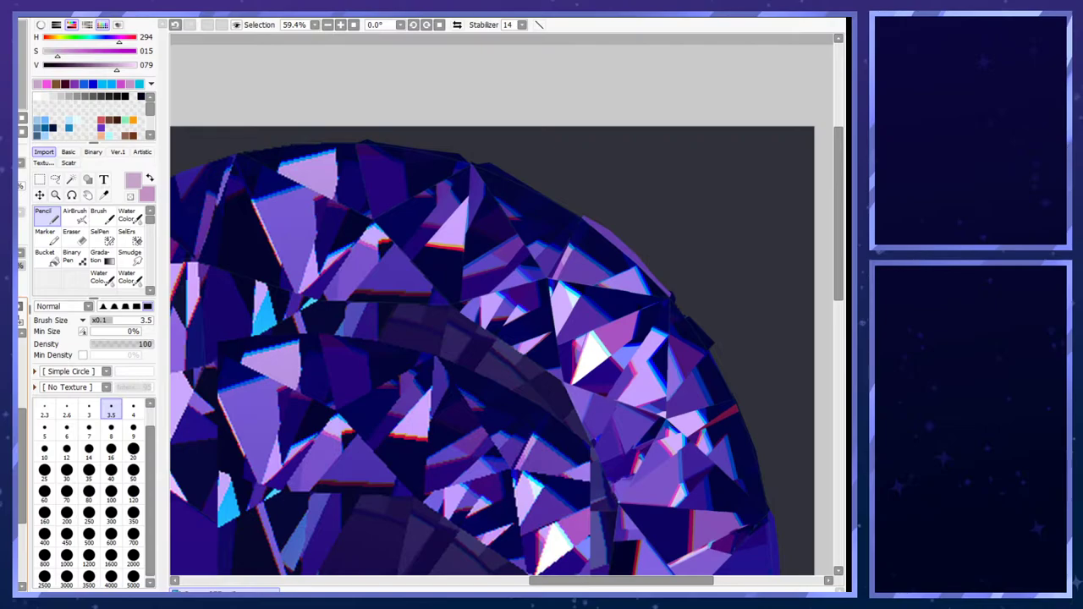
pyautogui.click(19, 265)
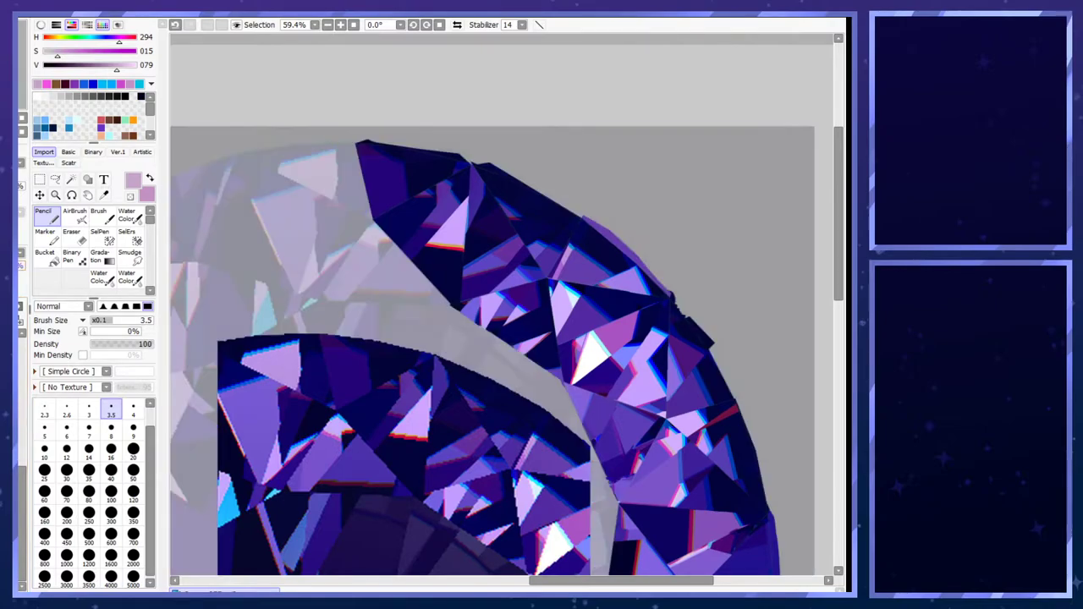
pyautogui.scroll(1, 314, 300)
pyautogui.scroll(-3, 333, 315)
pyautogui.scroll(3, 22, 440)
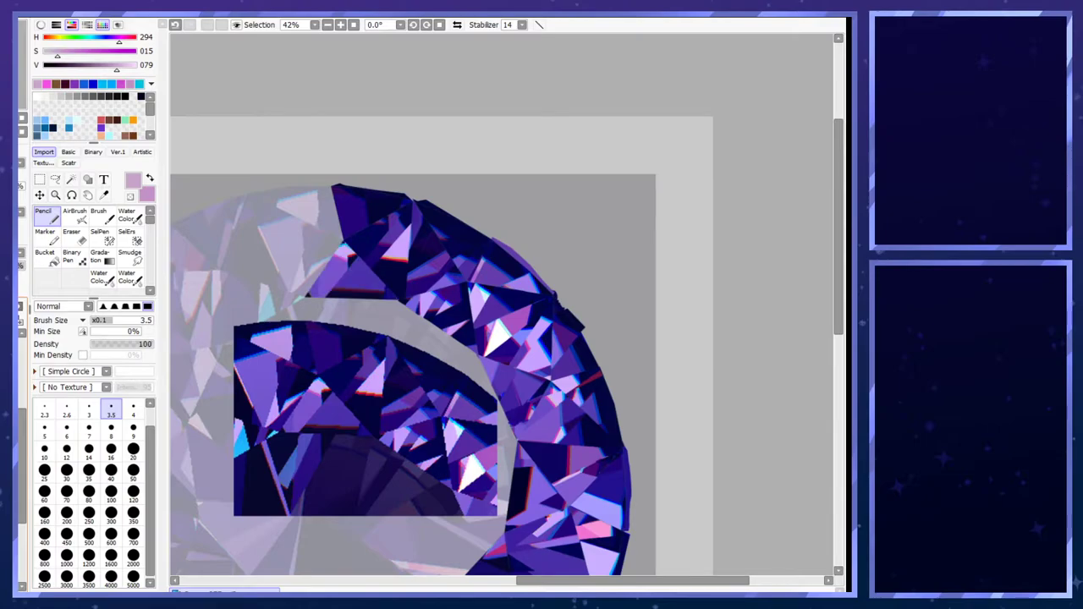
# - Outline the large four-sided facet beside the painted triangles with a polygonal lasso selection, following the faded guide
pyautogui.scroll(2, 280, 285)
pyautogui.click(55, 179)
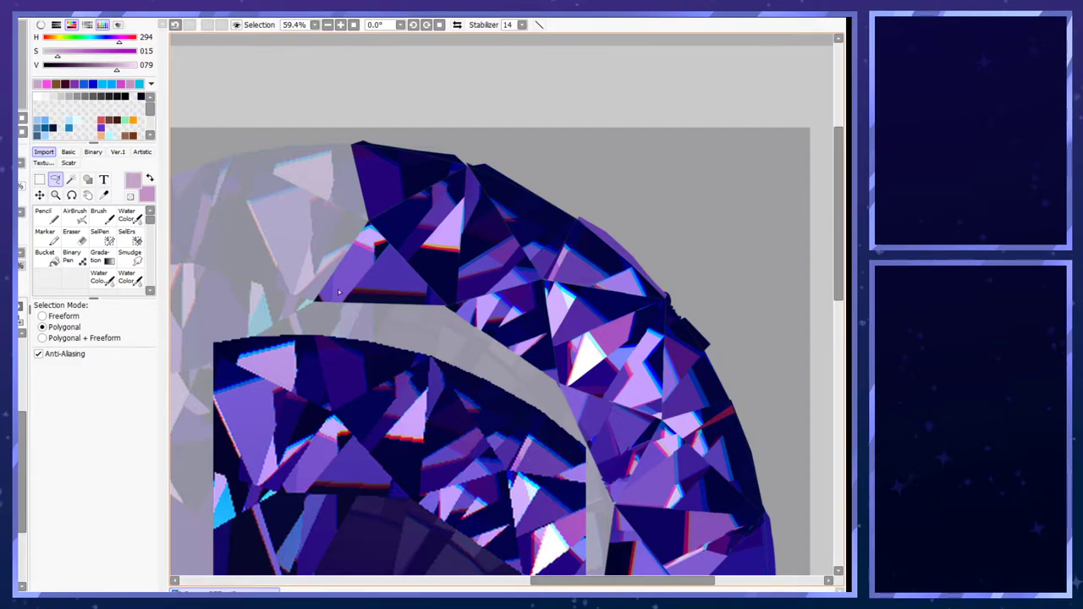
pyautogui.scroll(4, 339, 292)
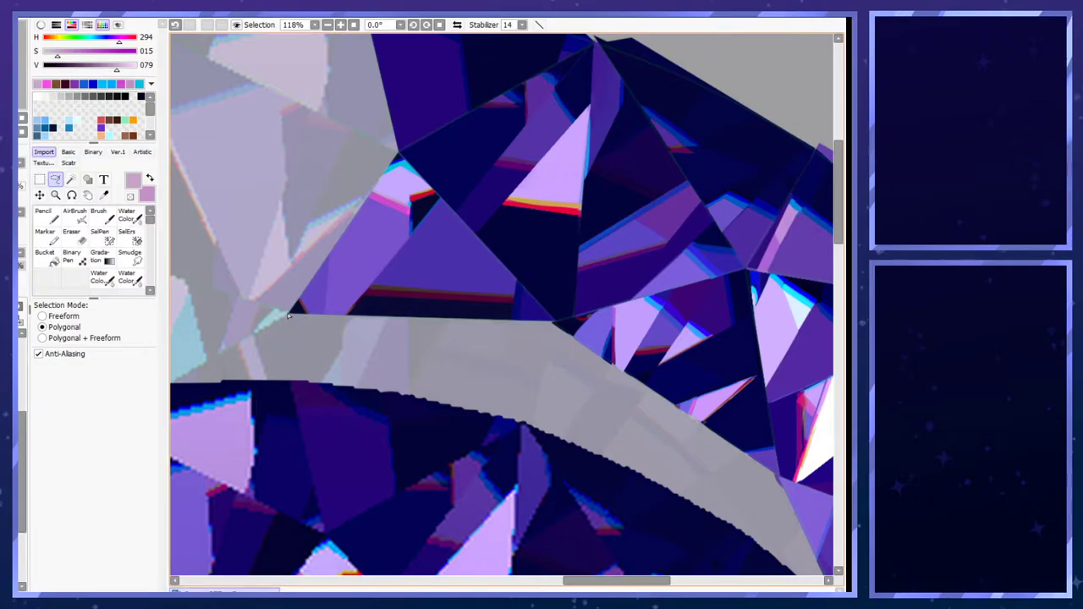
pyautogui.click(288, 314)
pyautogui.click(397, 154)
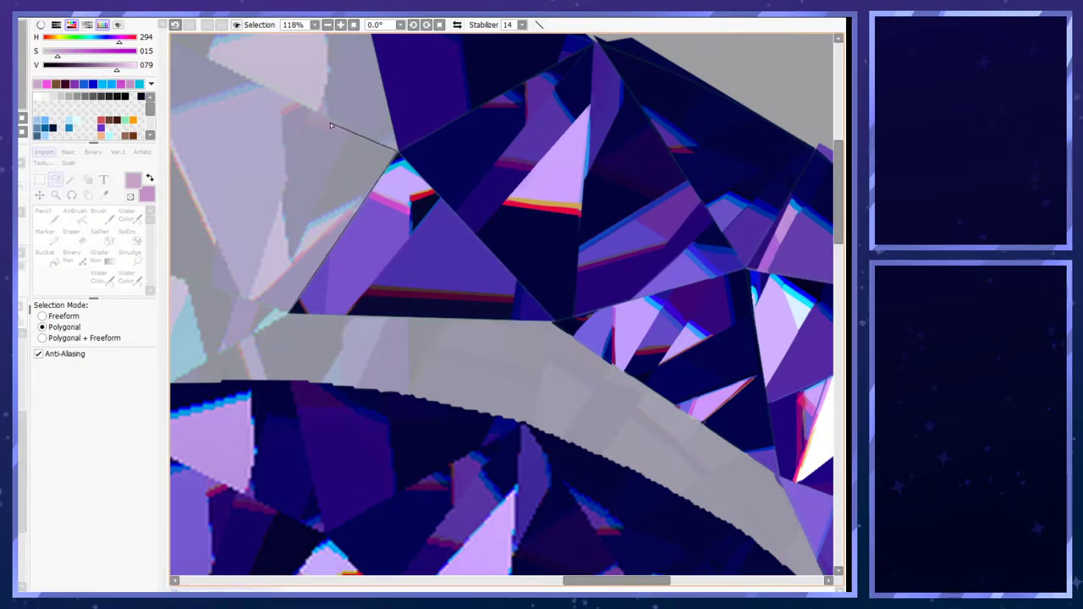
pyautogui.moveTo(578, 583); pyautogui.dragTo(555, 583)
pyautogui.scroll(-4, 495, 427)
pyautogui.scroll(4, 556, 325)
pyautogui.scroll(-2, 566, 313)
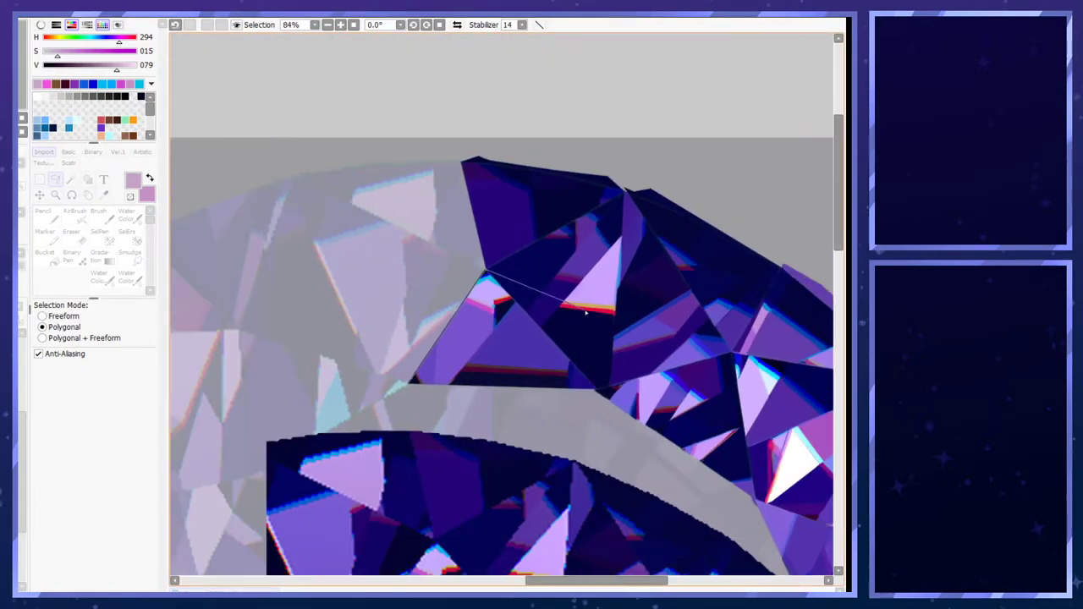
pyautogui.scroll(1, 582, 310)
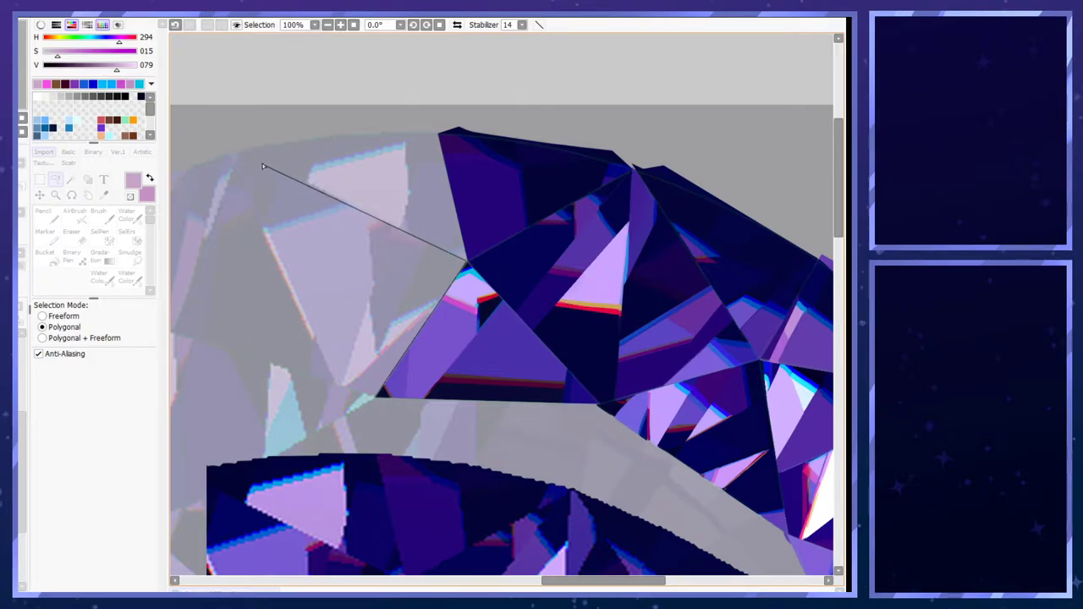
pyautogui.click(237, 154)
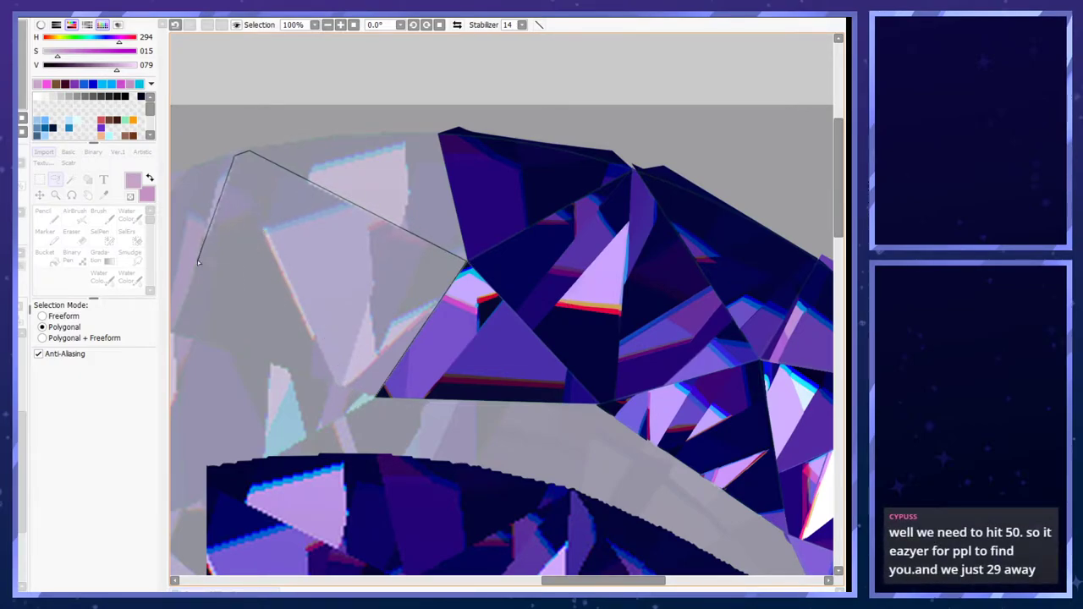
pyautogui.click(171, 332)
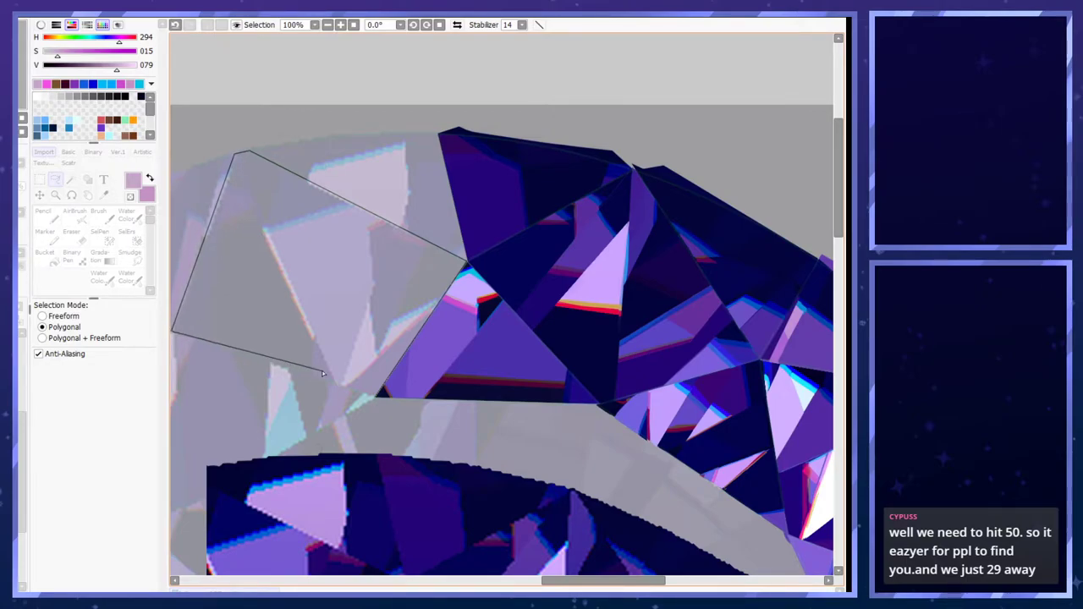
pyautogui.doubleClick(372, 396)
# - Fill the selected four-sided facet with the medium violet sampled from the pasted reference and clear the selection
pyautogui.scroll(-3, 353, 350)
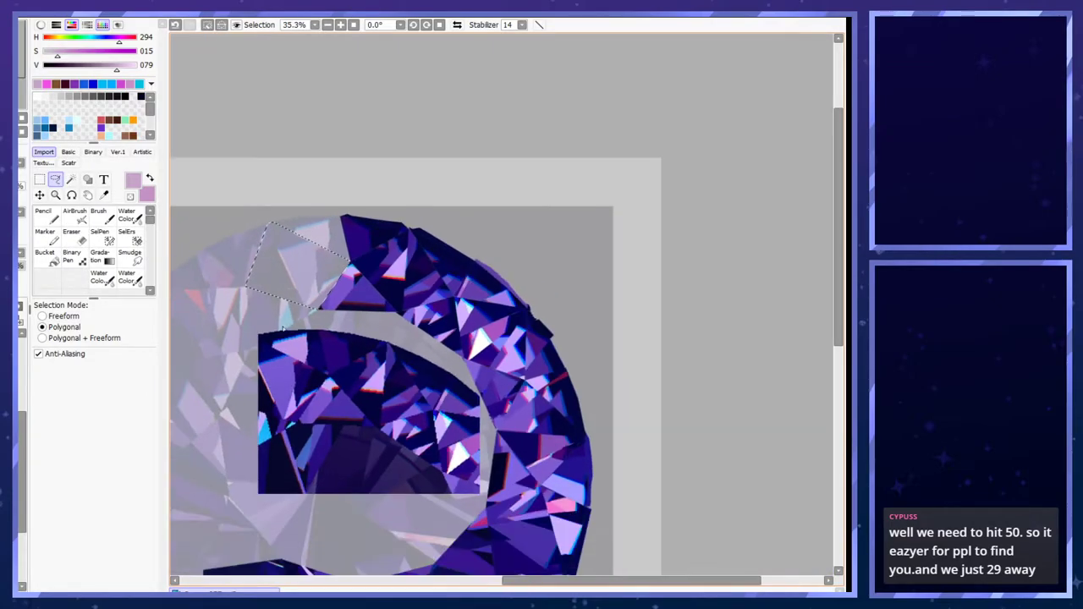
pyautogui.scroll(2, 393, 506)
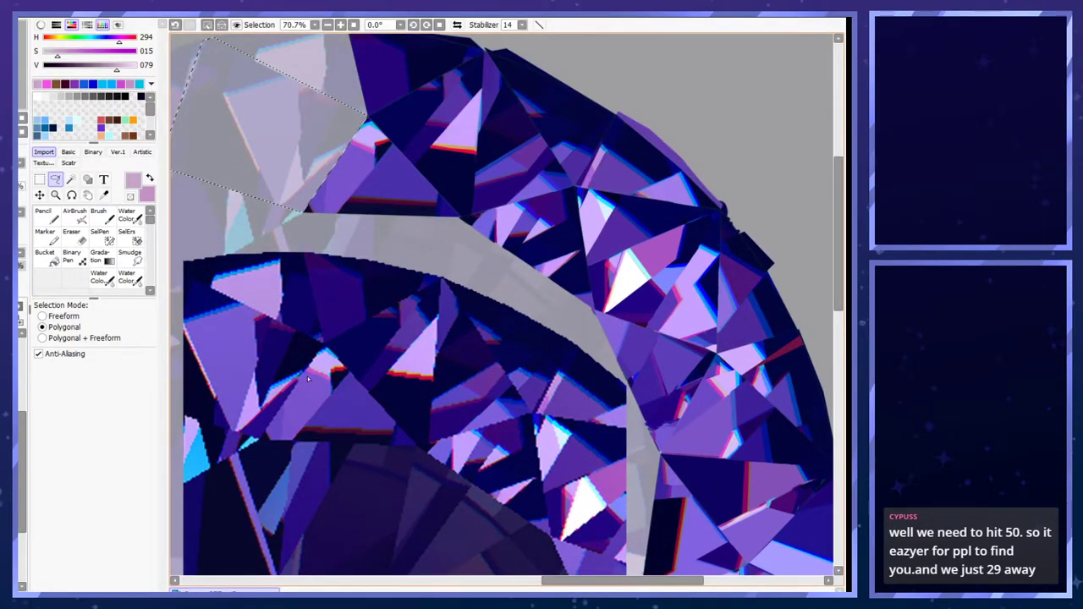
pyautogui.keyDown('alt'); pyautogui.click(239, 373); pyautogui.keyUp('alt')
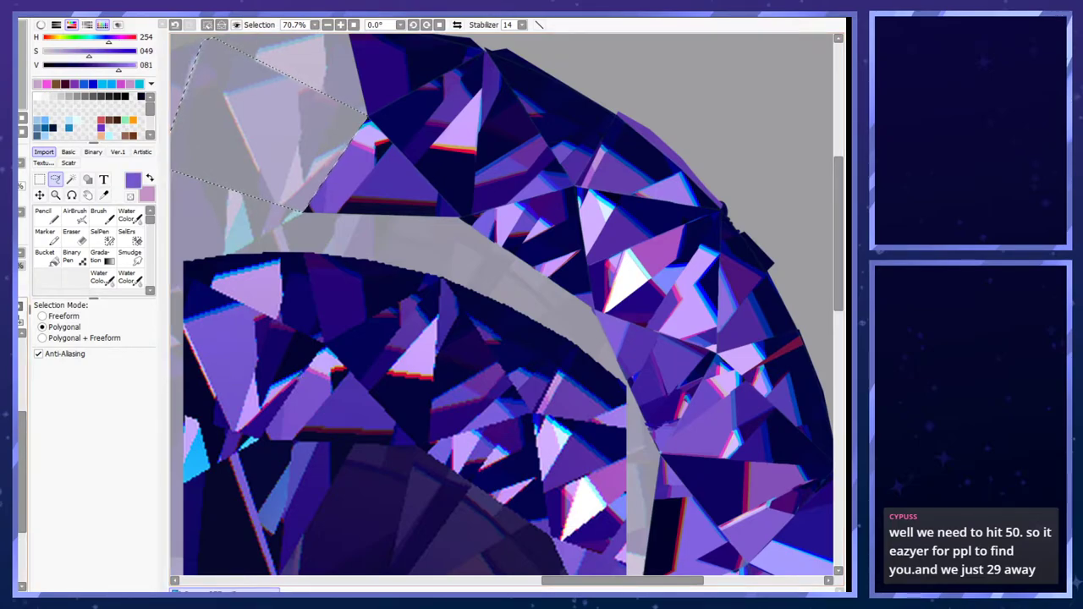
pyautogui.hotkey('ctrl', 'f')
pyautogui.hotkey('ctrl', 'd')
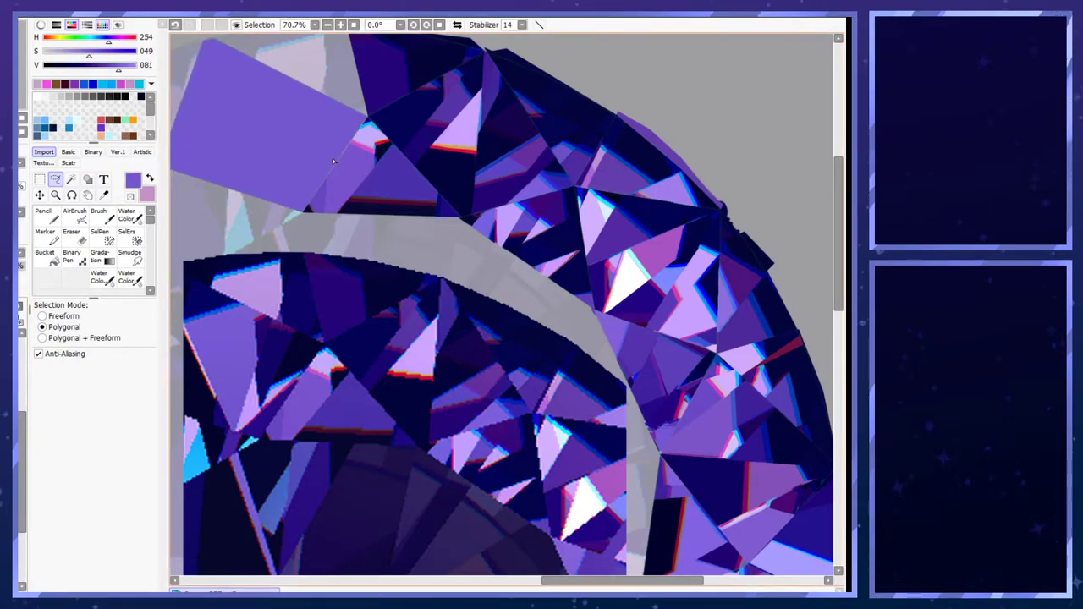
# - Try to close the seam between the violet facet and the painted triangles with a narrow polygonal selection
pyautogui.scroll(3, 332, 158)
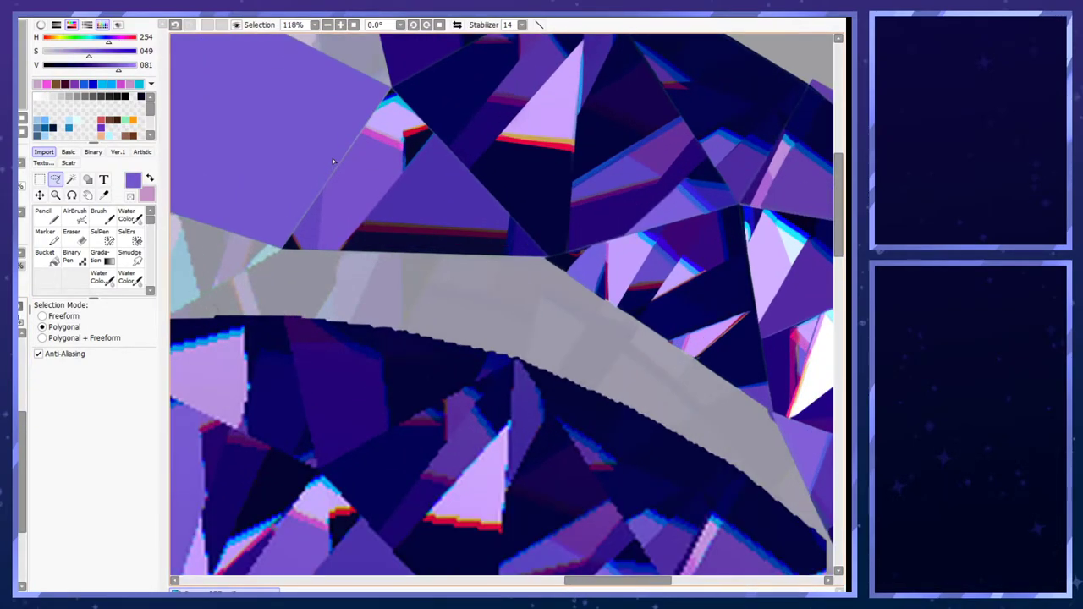
pyautogui.click(283, 251)
pyautogui.click(390, 86)
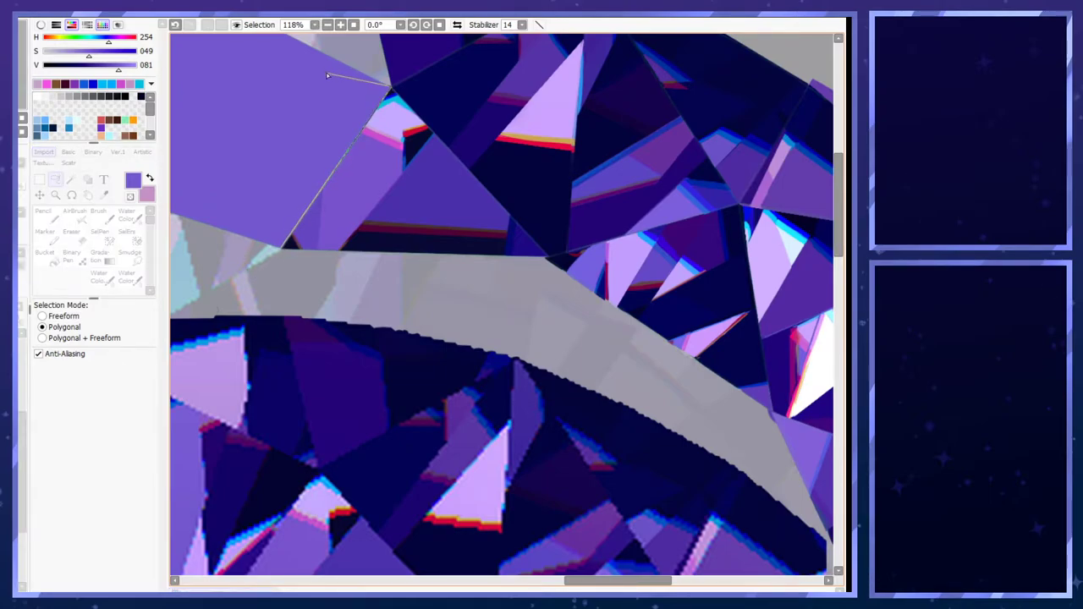
pyautogui.doubleClick(328, 76)
pyautogui.scroll(-6, 391, 128)
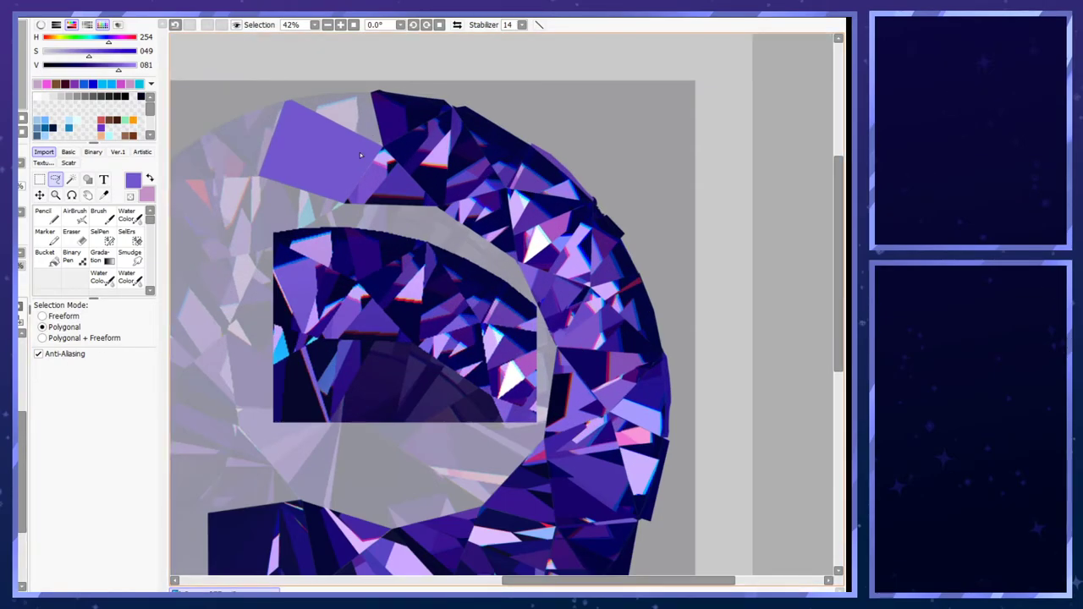
# - Outline the violet facet's lower edge and its border with the painted triangles using polygonal selection, and clear the selection
pyautogui.scroll(3, 487, 190)
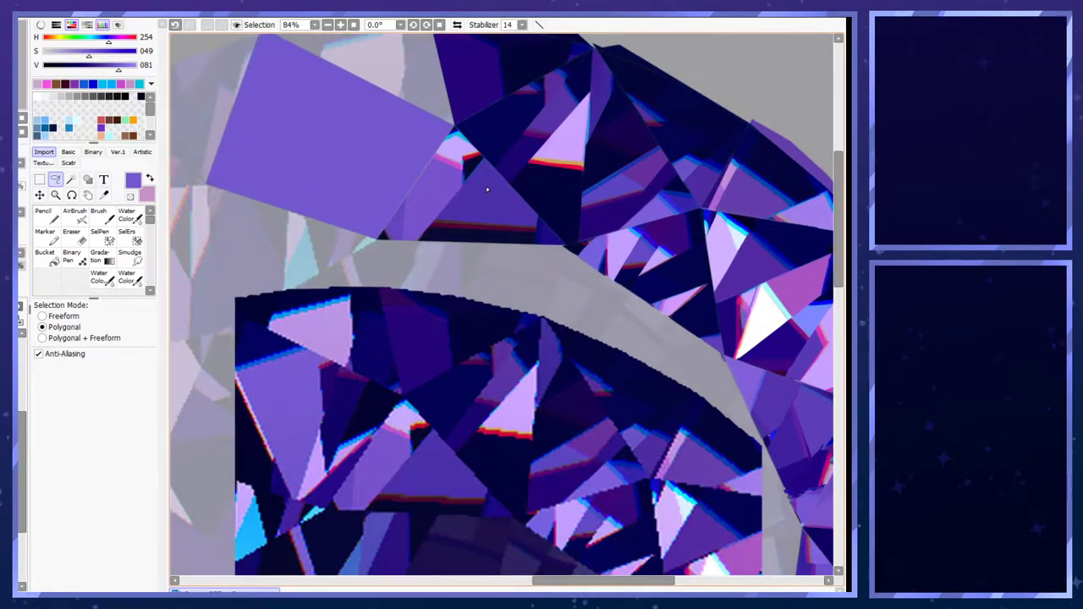
pyautogui.click(206, 185)
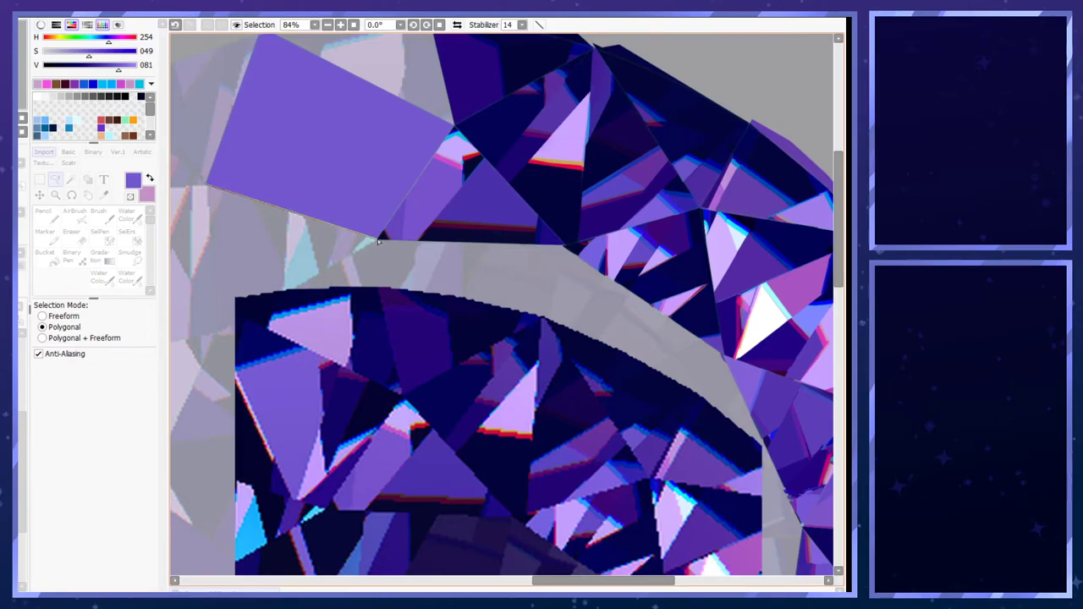
pyautogui.click(380, 236)
pyautogui.click(453, 128)
pyautogui.doubleClick(306, 58)
pyautogui.hotkey('ctrl', 'd')
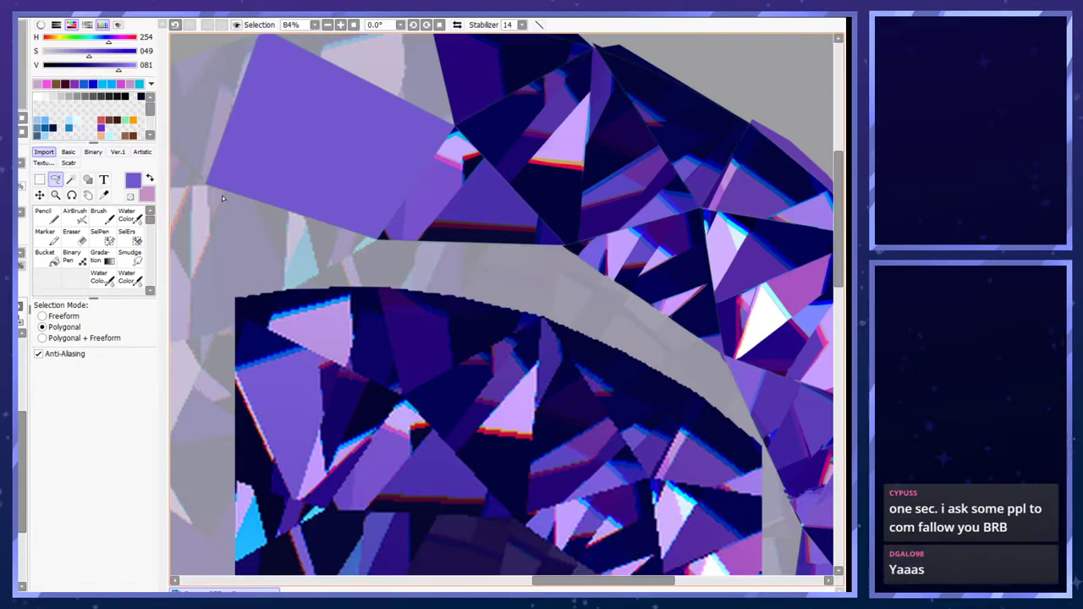
# - Compare the artwork with and without the violet four-sided facet, and undo its fill
pyautogui.scroll(-2, 223, 198)
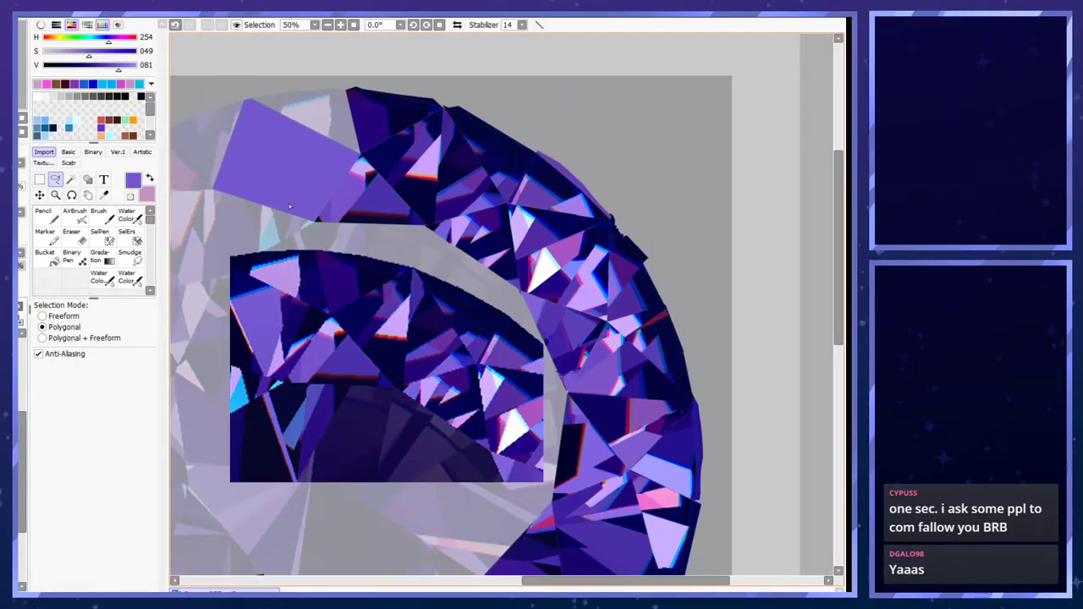
pyautogui.scroll(1, 222, 198)
pyautogui.hotkey('ctrl', 'z')
pyautogui.hotkey('ctrl', 'y')
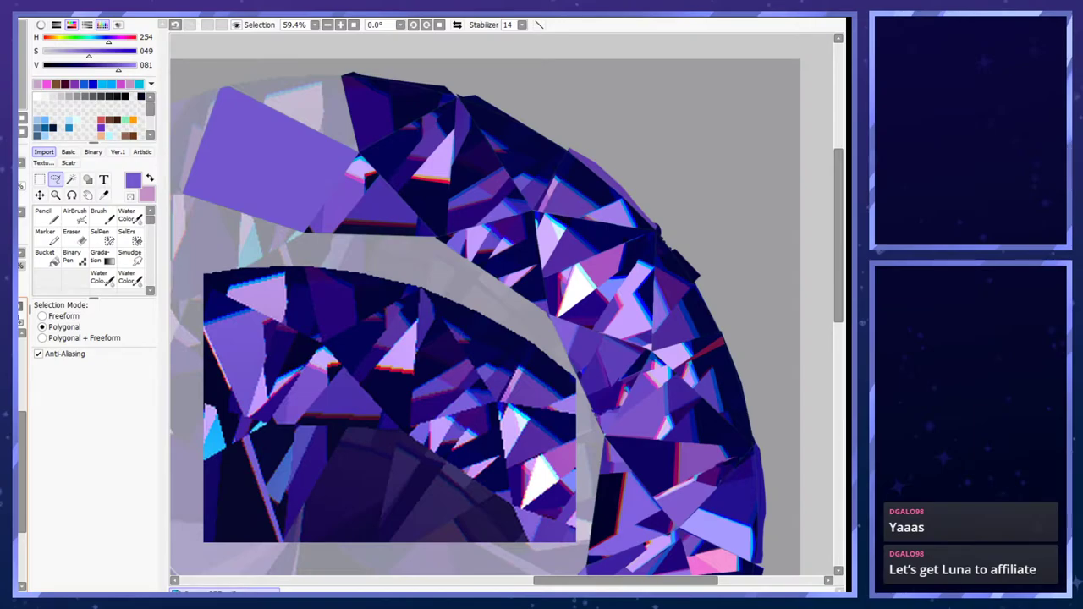
pyautogui.hotkey('ctrl', 'z')
pyautogui.hotkey('ctrl', 'y')
pyautogui.hotkey('ctrl', 'z')
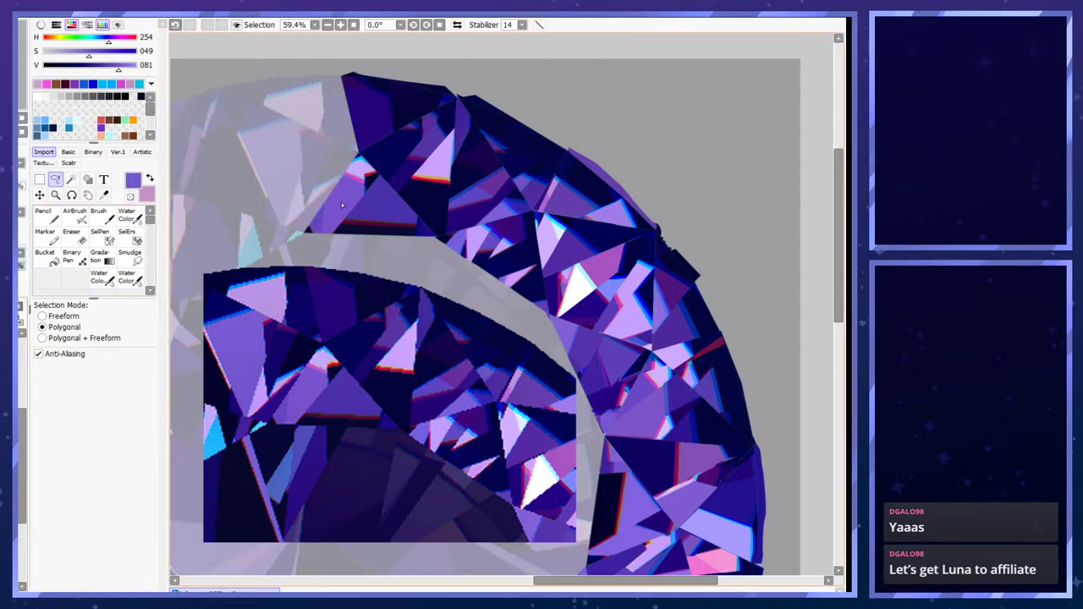
# - Fill the narrow triangular facet along the painted triangles' left slope with the reference's dark indigo, using a polygonal selection
pyautogui.scroll(2, 311, 205)
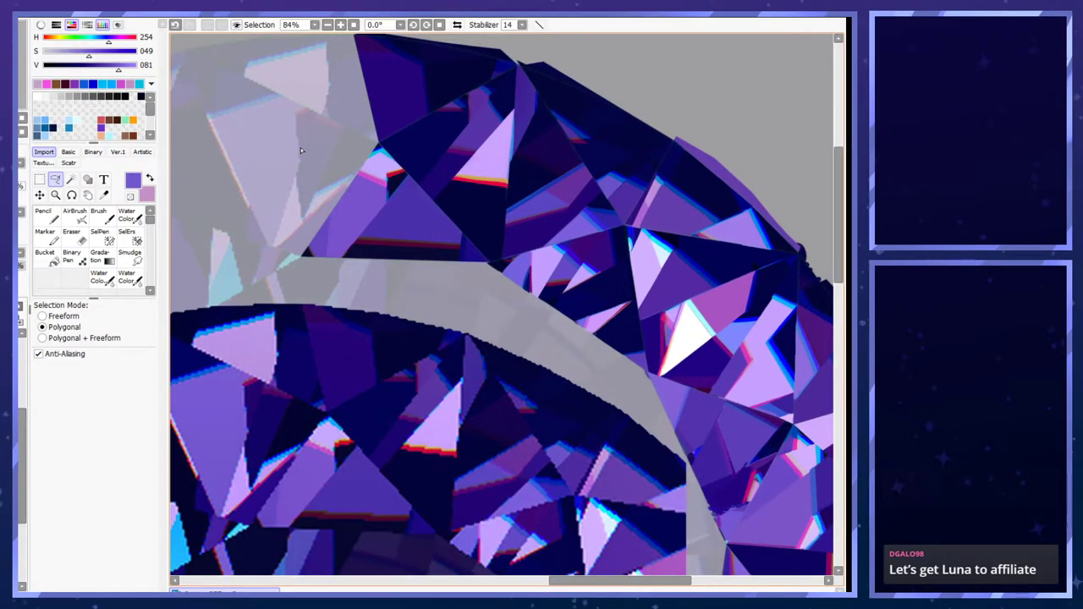
pyautogui.scroll(-1, 321, 179)
pyautogui.scroll(2, 262, 461)
pyautogui.rightClick(279, 450)
pyautogui.scroll(-5, 279, 450)
pyautogui.scroll(7, 370, 230)
pyautogui.scroll(-4, 478, 296)
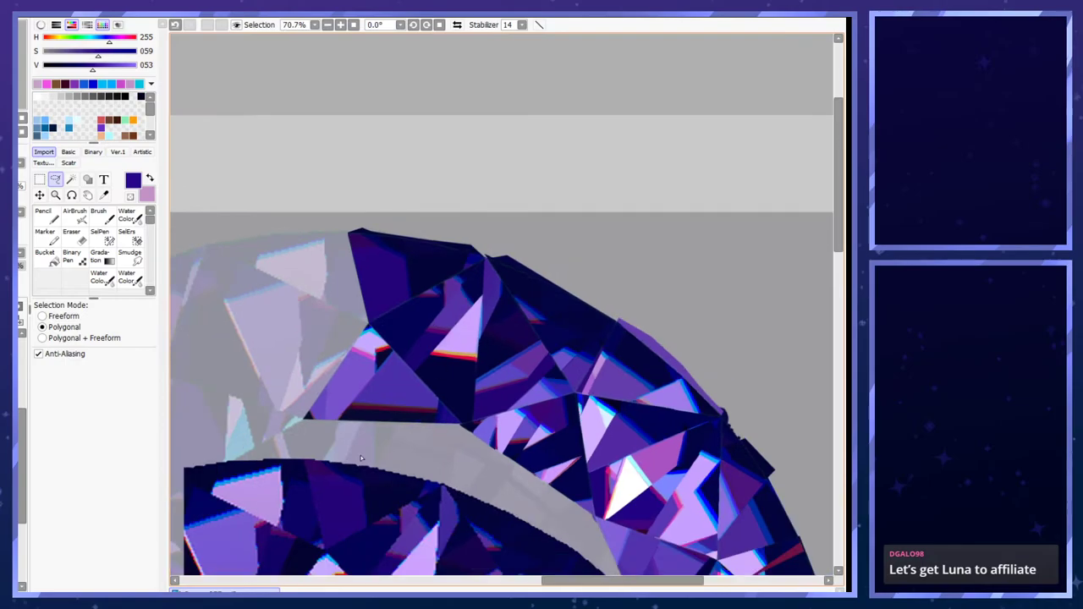
pyautogui.scroll(6, 314, 439)
pyautogui.scroll(1, 220, 413)
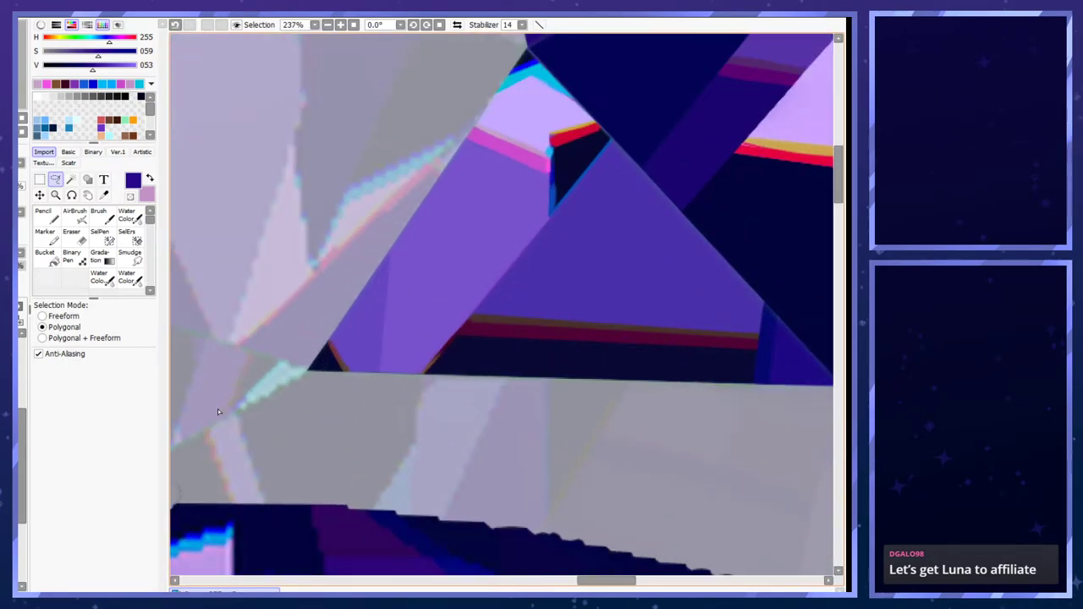
pyautogui.click(233, 349)
pyautogui.click(309, 370)
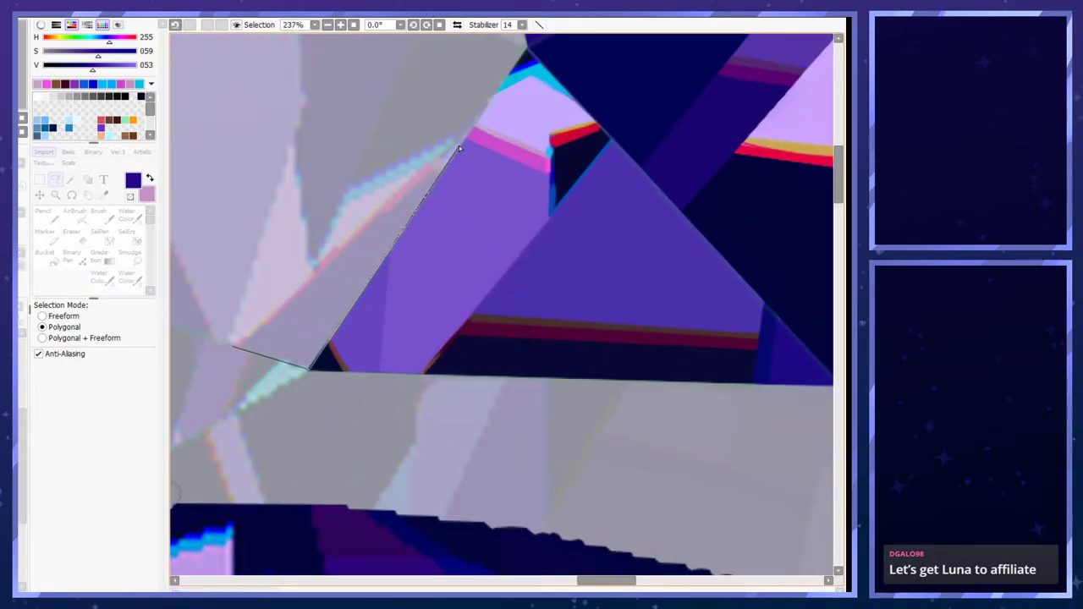
pyautogui.click(462, 143)
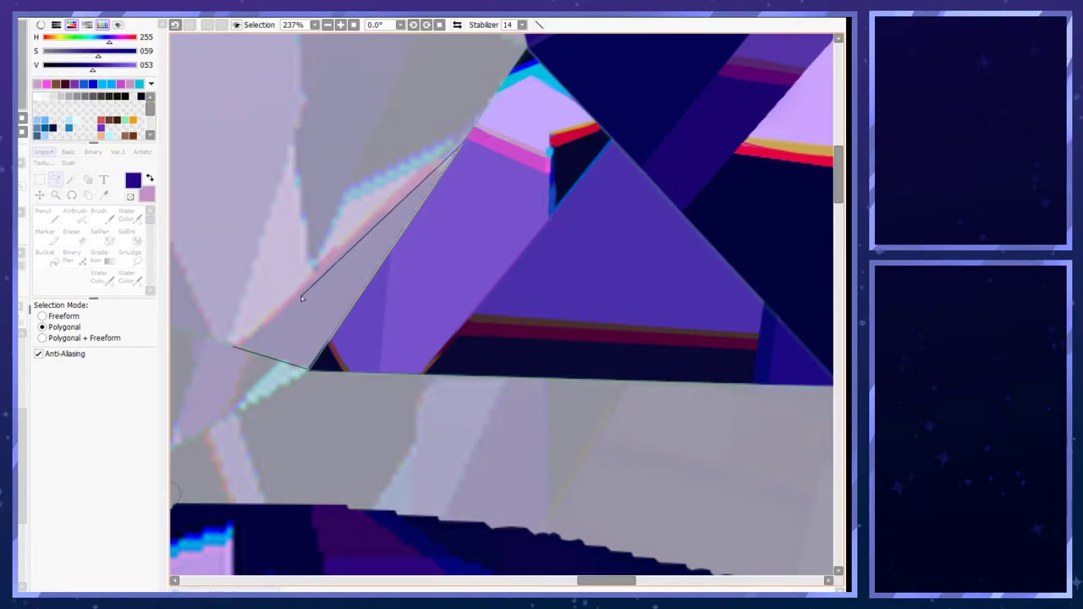
pyautogui.click(236, 348)
pyautogui.hotkey('ctrl', 'f')
pyautogui.scroll(-8, 323, 307)
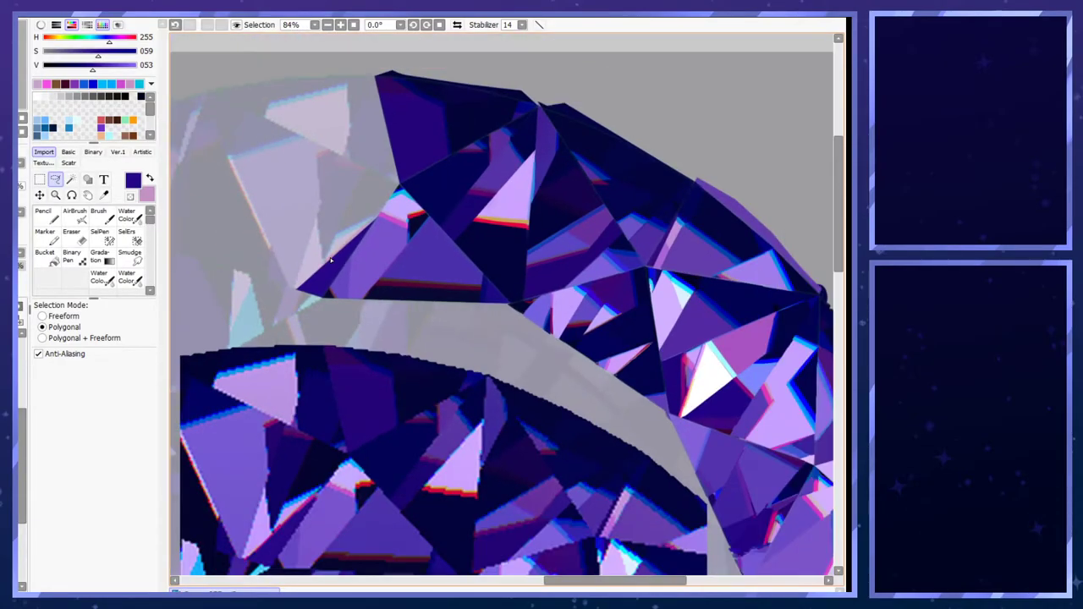
# - Sample the reference's magenta and dusty pink stripe colours and set the Pencil to size 3.5
pyautogui.scroll(8, 325, 416)
pyautogui.rightClick(299, 451)
pyautogui.press('x')
pyautogui.rightClick(383, 360)
pyautogui.scroll(-8, 381, 364)
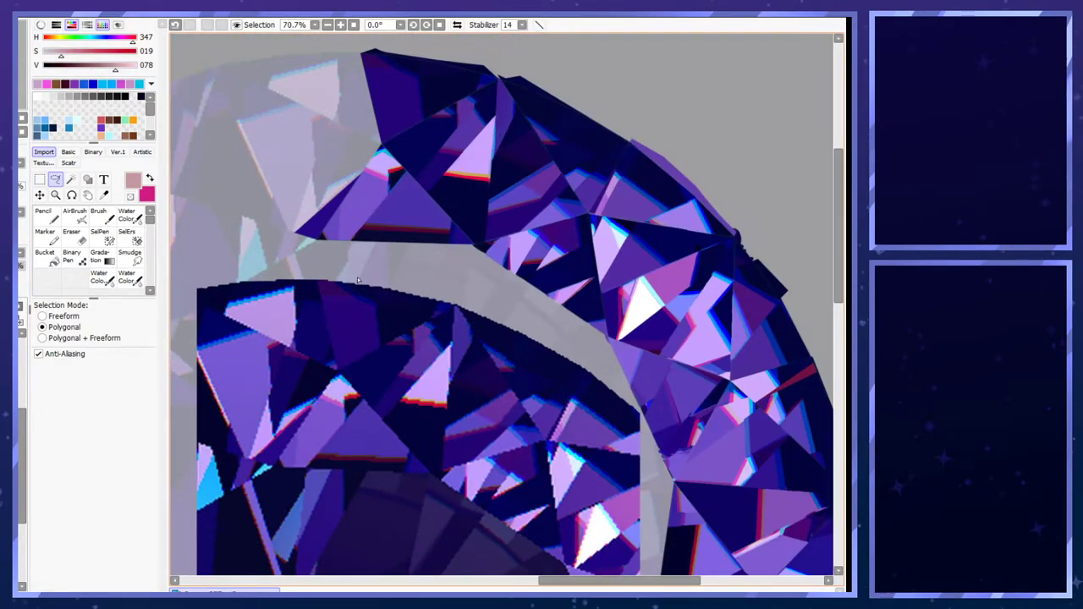
pyautogui.scroll(3, 377, 241)
pyautogui.scroll(2, 254, 217)
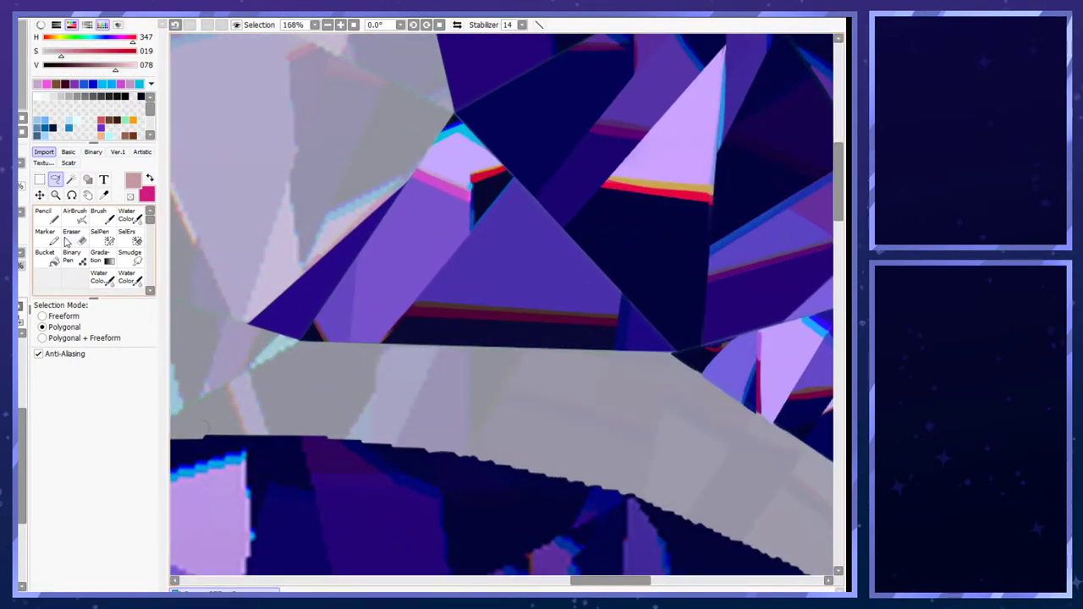
pyautogui.scroll(-3, 149, 225)
pyautogui.click(44, 259)
pyautogui.press('[')
pyautogui.moveTo(249, 325); pyautogui.dragTo(402, 184)
pyautogui.press('x')
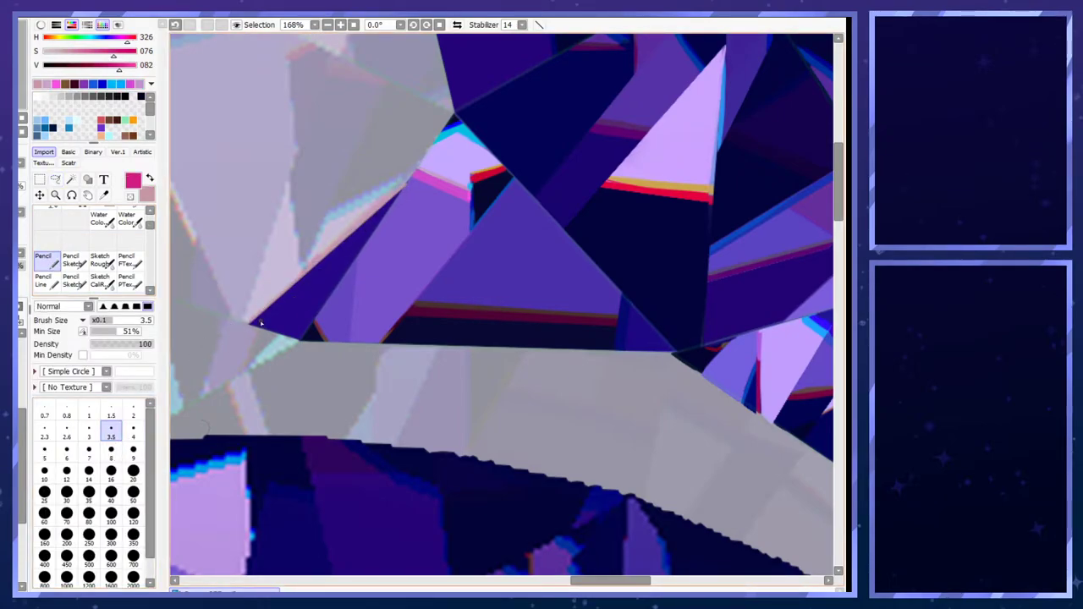
pyautogui.moveTo(250, 325); pyautogui.dragTo(403, 189)
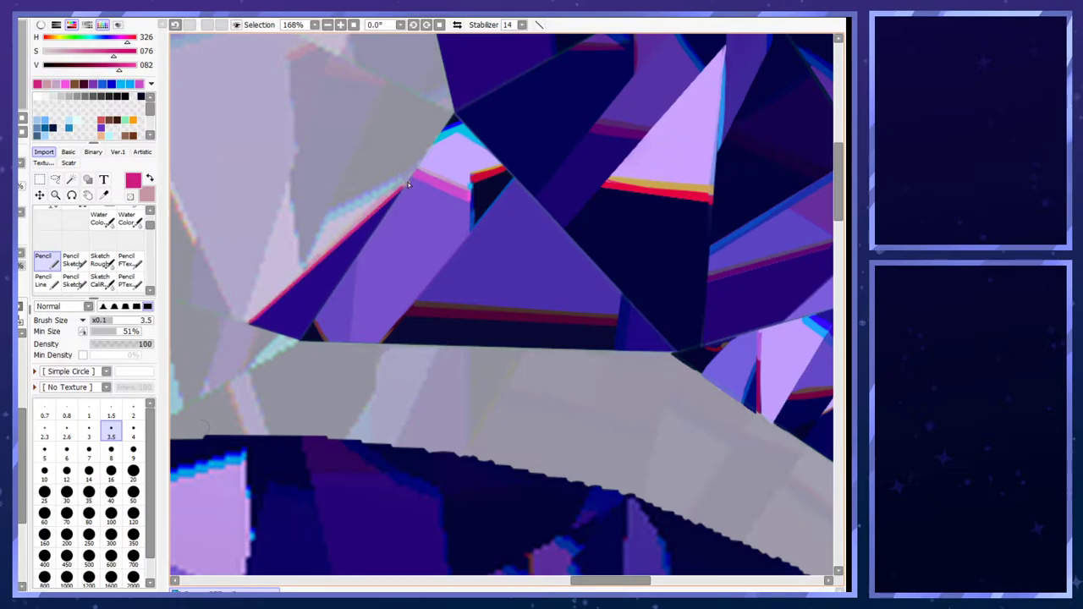
pyautogui.hotkey('ctrl', 'z')
pyautogui.hotkey('ctrl', 'z')
# - Paint a magenta stripe along the dark indigo facet's upper slope and edge it with a thin dusty pink line at Pencil size 2.6
pyautogui.moveTo(255, 319); pyautogui.dragTo(404, 186)
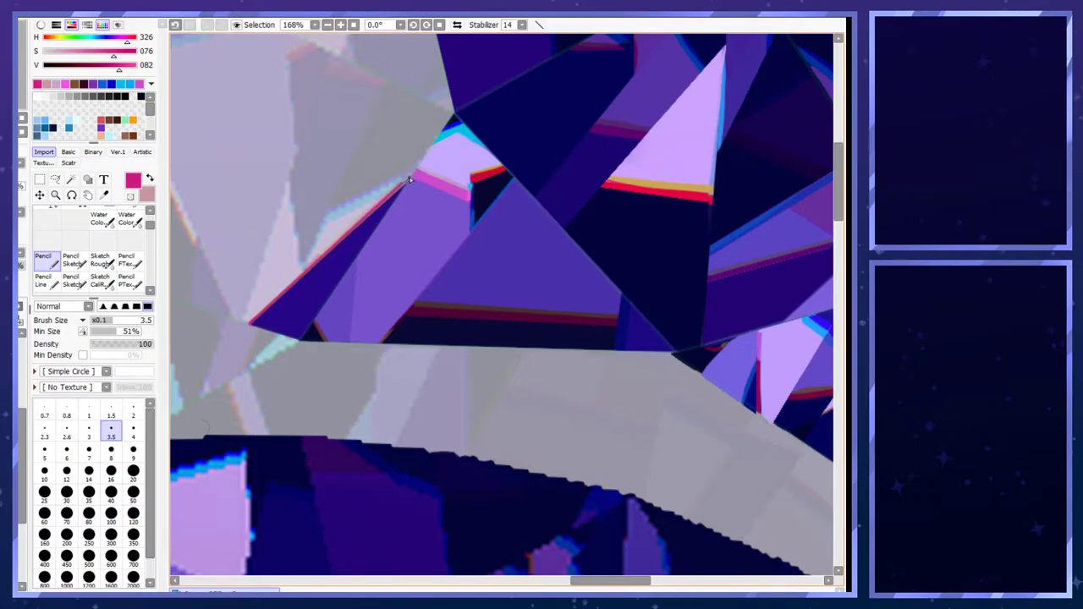
pyautogui.click(67, 432)
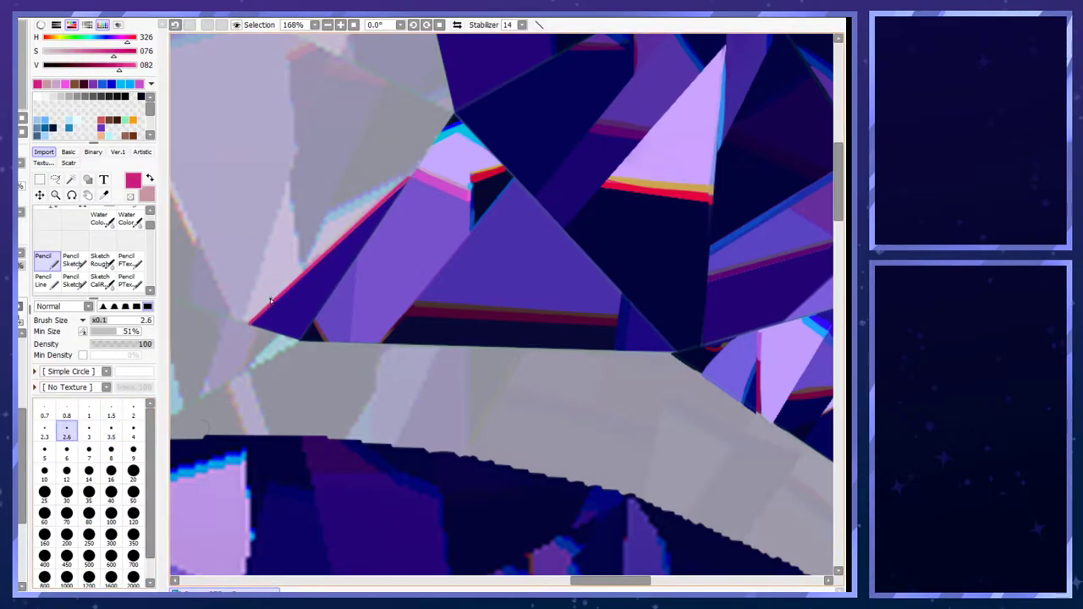
pyautogui.press('x')
pyautogui.moveTo(250, 323); pyautogui.dragTo(405, 180)
pyautogui.hotkey('ctrl', 'z')
pyautogui.moveTo(251, 323); pyautogui.dragTo(412, 176)
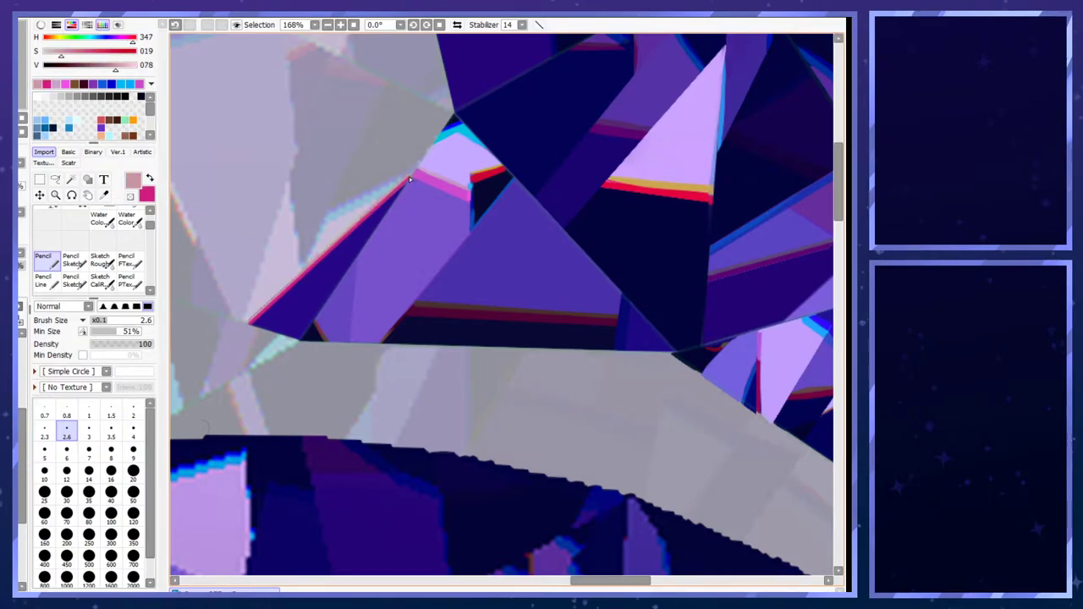
# - With the indigo facet temporarily hidden, fill the small four-sided facet along its upper slope with the reference's light lavender, using a polygonal selection
pyautogui.scroll(-6, 369, 150)
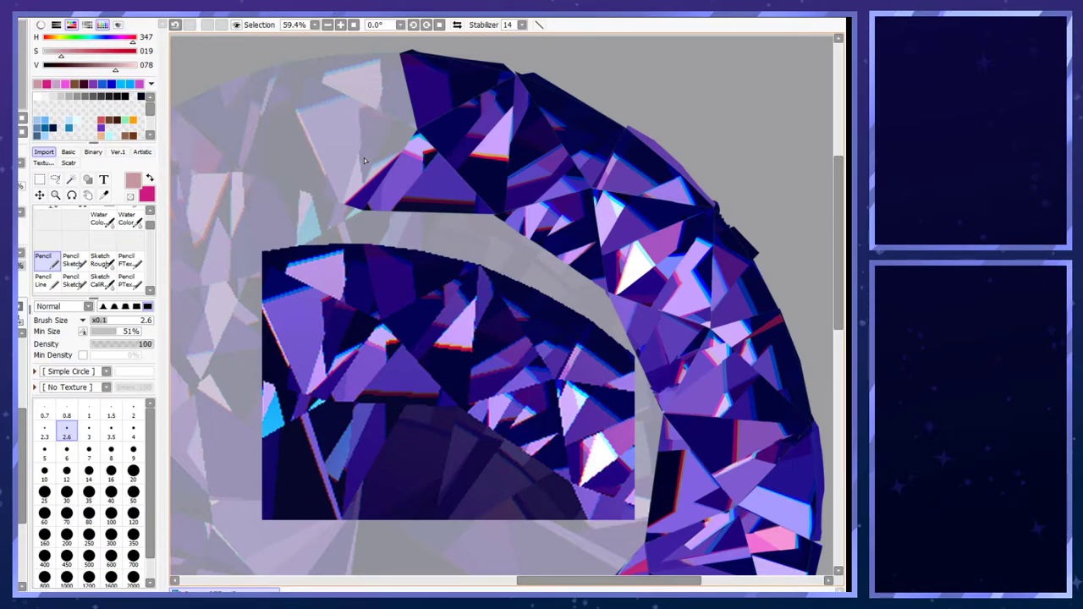
pyautogui.scroll(-1, 202, 152)
pyautogui.scroll(1, 359, 183)
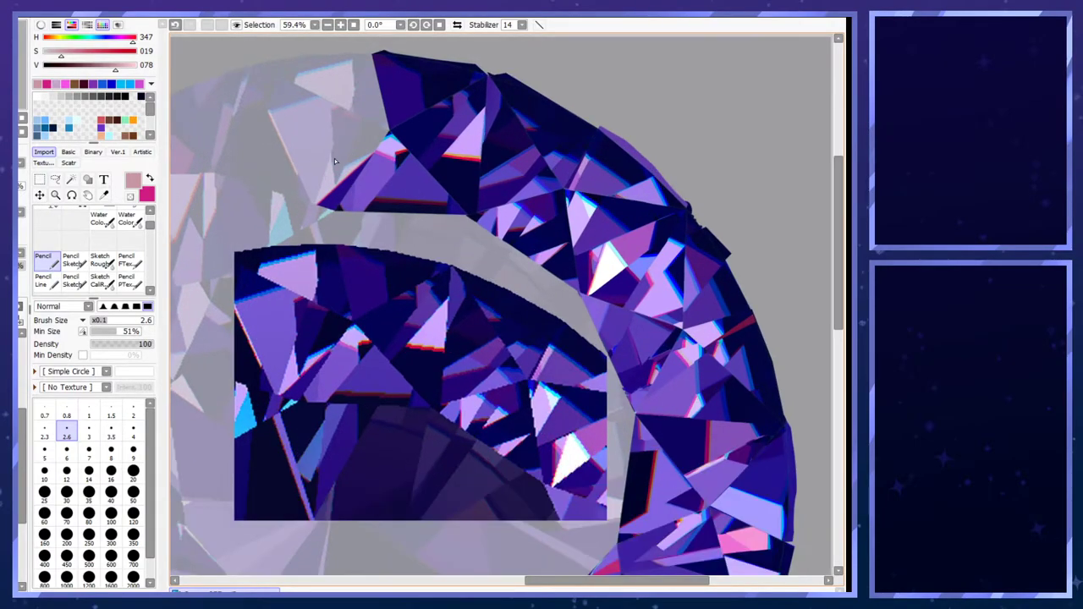
pyautogui.scroll(5, 366, 134)
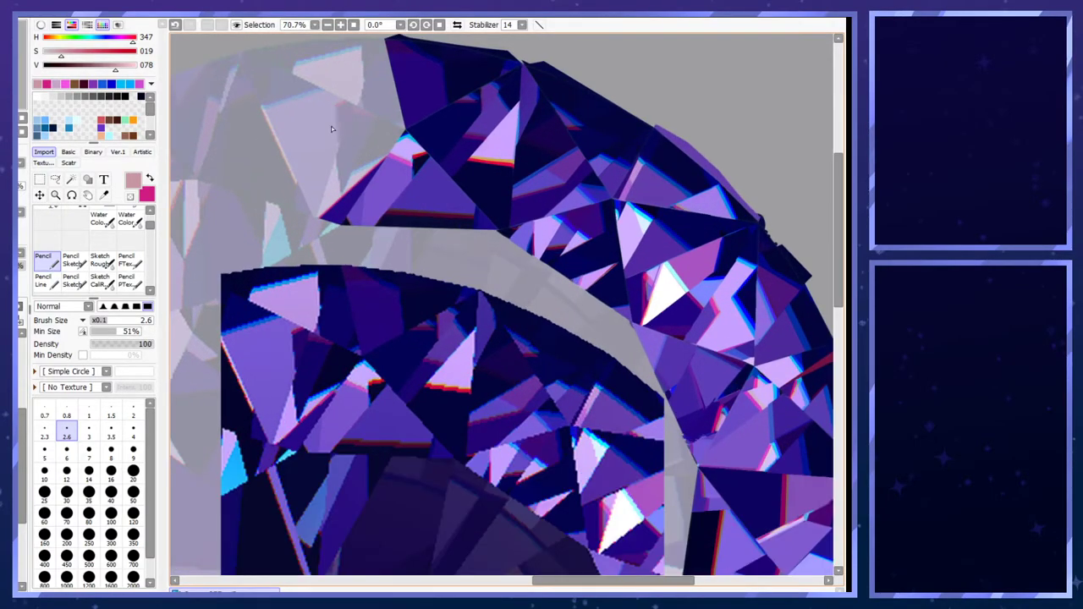
pyautogui.scroll(3, 367, 134)
pyautogui.press('a')
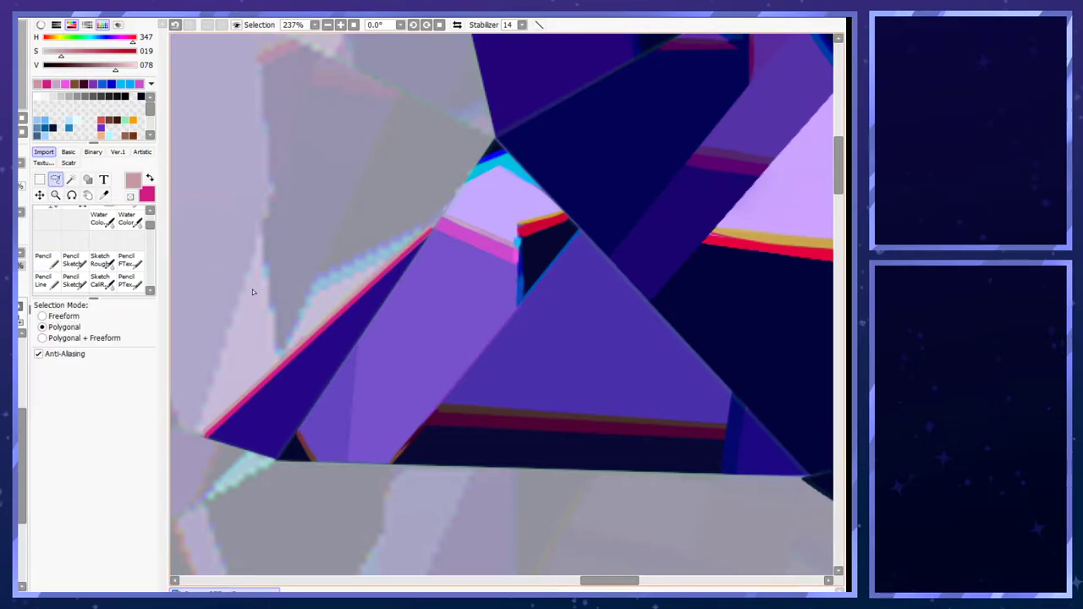
pyautogui.click(18, 457)
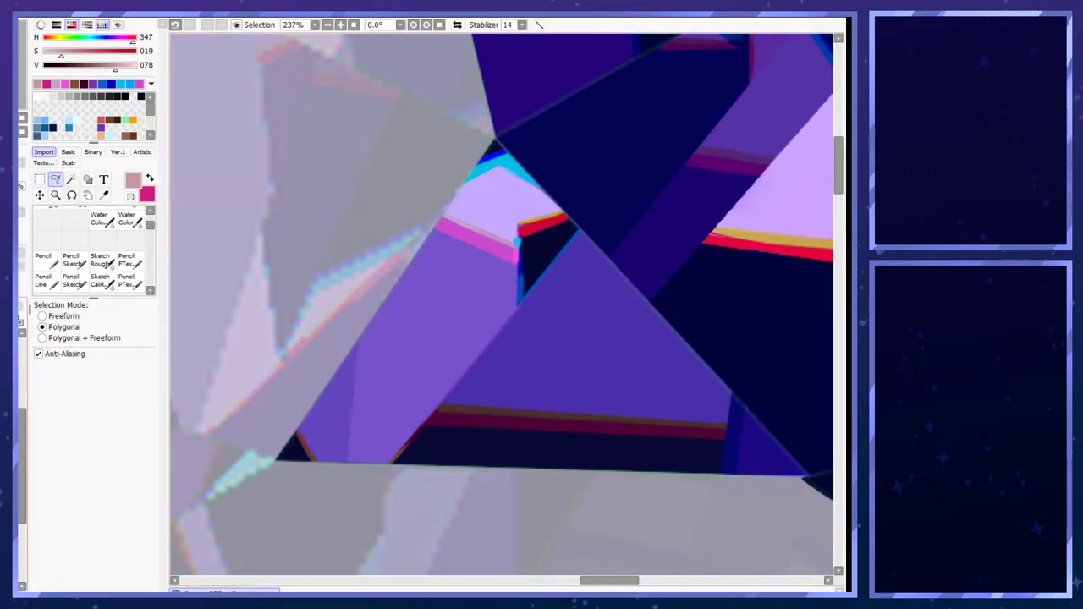
pyautogui.click(289, 347)
pyautogui.click(313, 292)
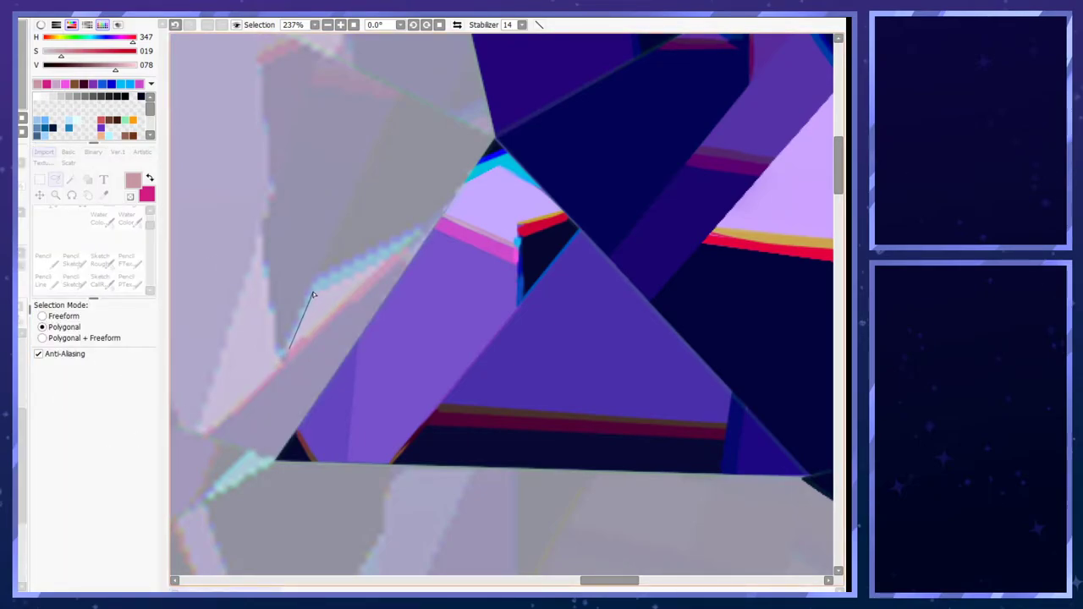
pyautogui.doubleClick(407, 249)
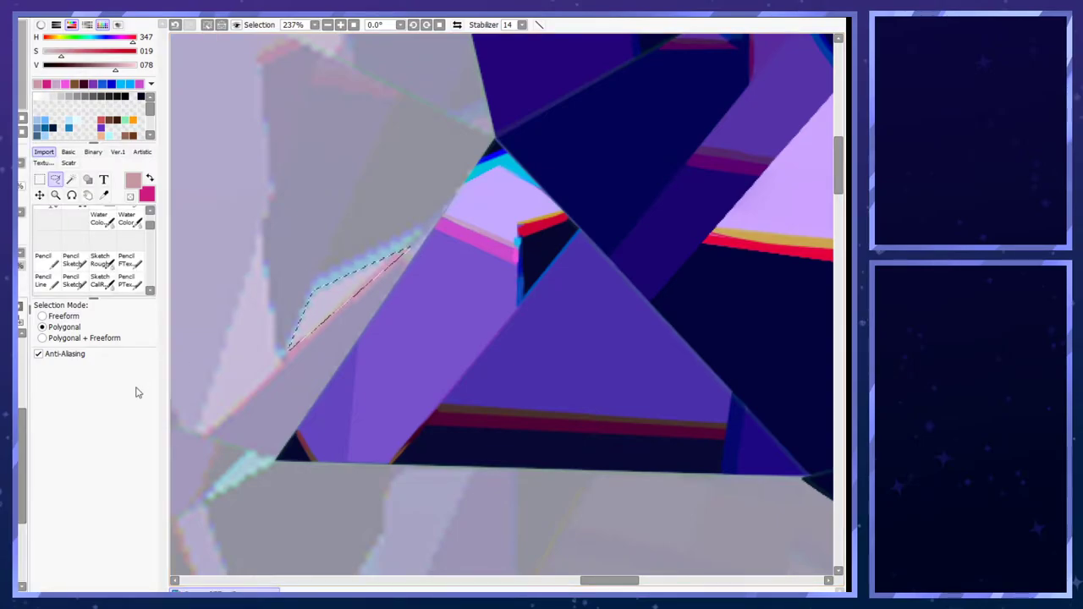
pyautogui.scroll(-5, 270, 352)
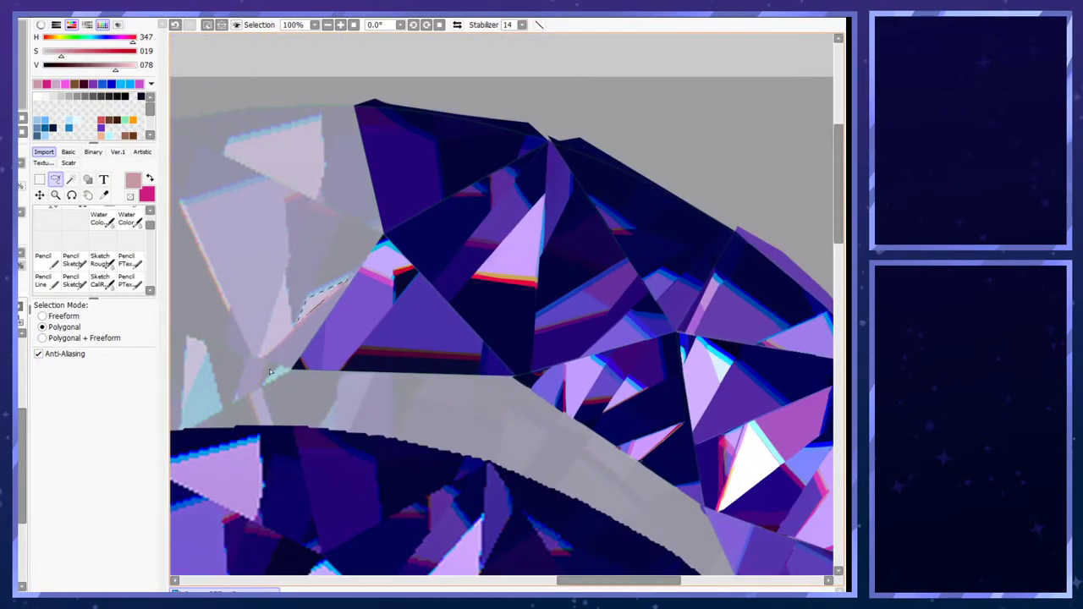
pyautogui.scroll(5, 313, 514)
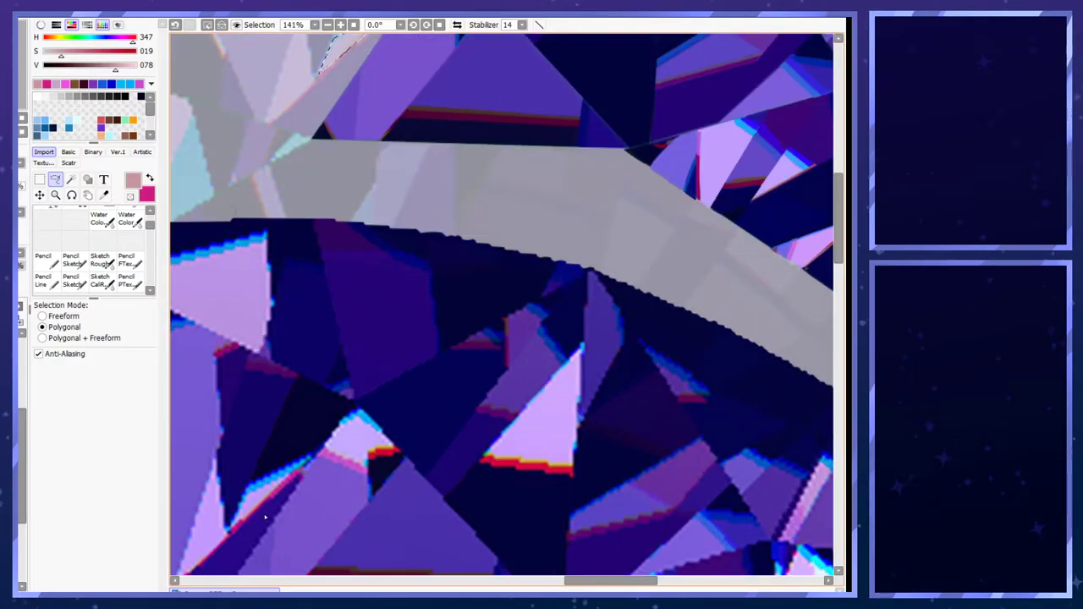
pyautogui.rightClick(253, 496)
pyautogui.hotkey('ctrl', 'd')
pyautogui.scroll(-2, 256, 499)
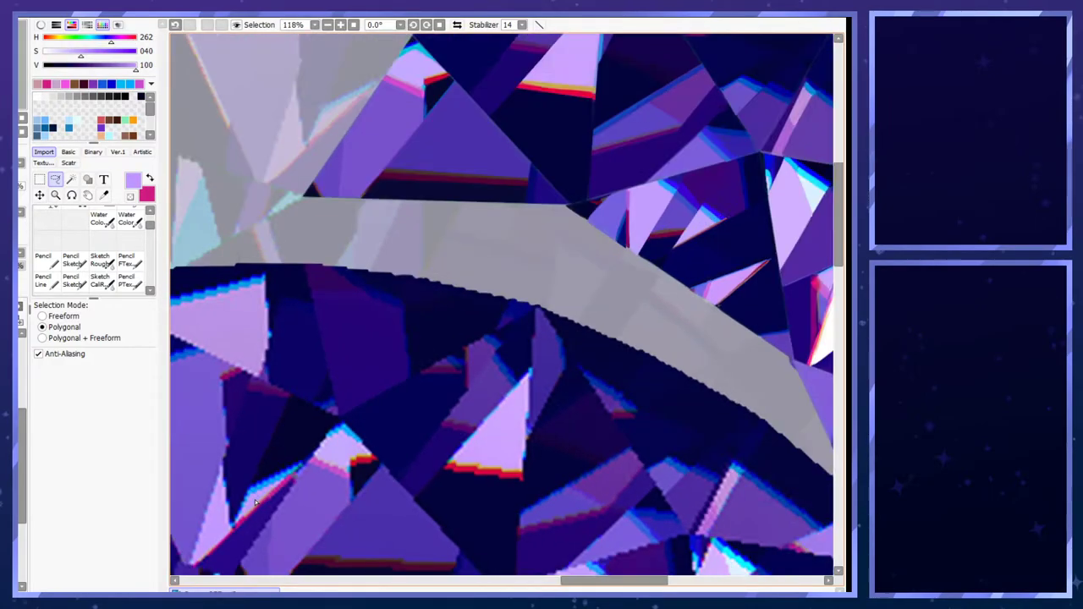
pyautogui.hotkey('ctrl', 'z')
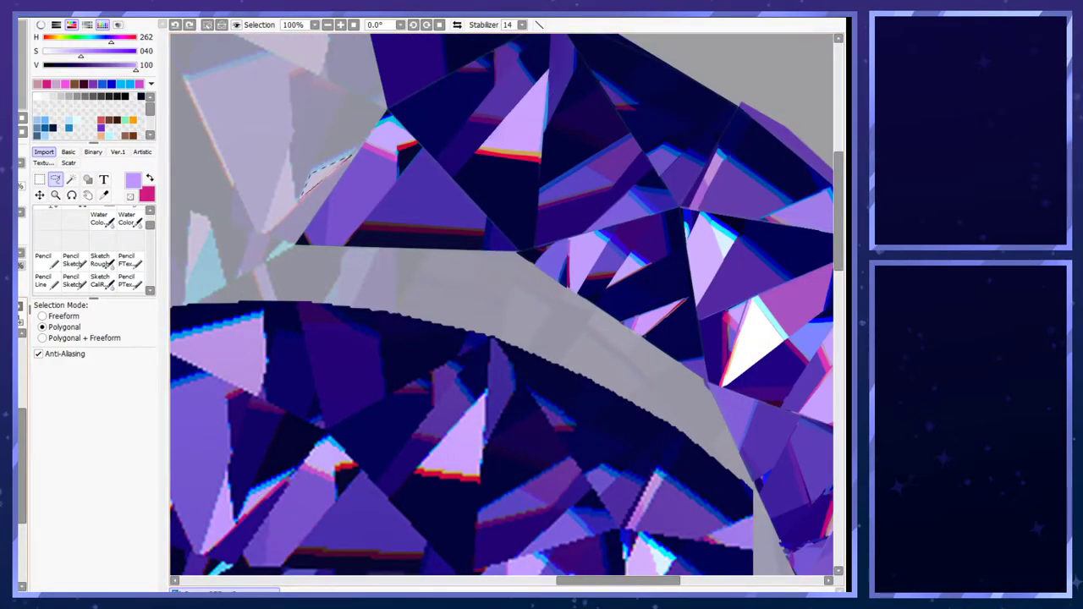
pyautogui.hotkey('ctrl', 'd')
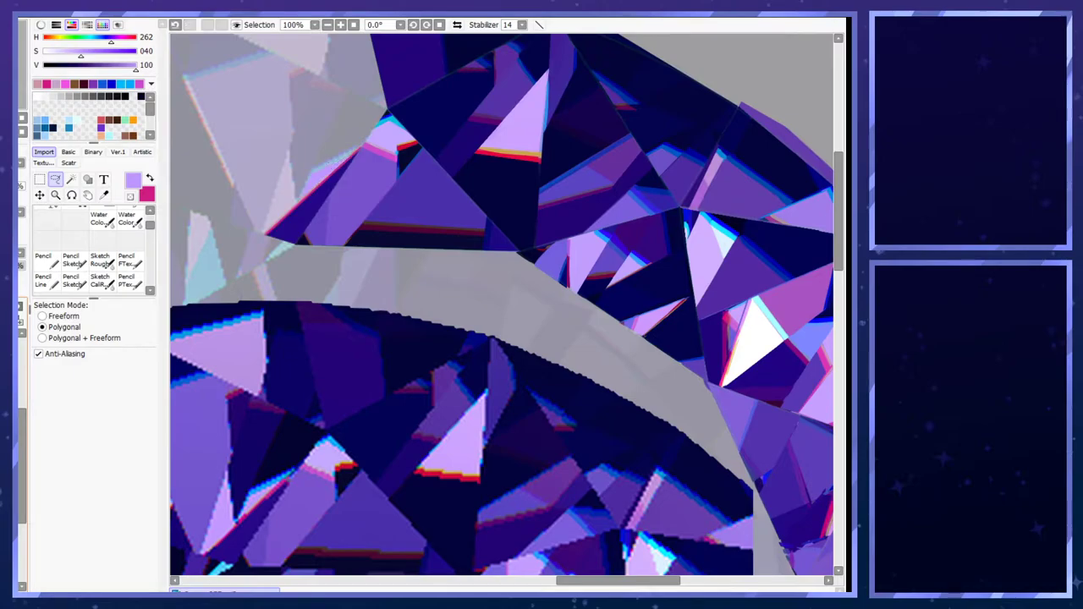
# - Sample the sky blue and pure blue of the matching facet's edge in the reference as the two working colours
pyautogui.scroll(5, 310, 208)
pyautogui.scroll(-5, 357, 122)
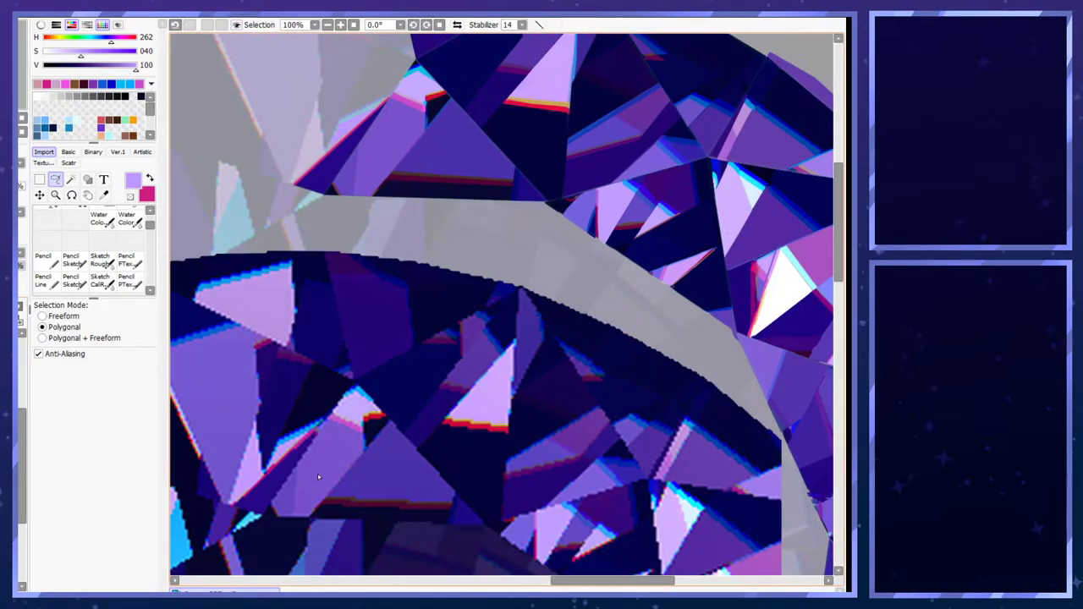
pyautogui.scroll(2, 317, 473)
pyautogui.scroll(1, 284, 454)
pyautogui.rightClick(279, 415)
pyautogui.press('x')
pyautogui.rightClick(271, 410)
pyautogui.scroll(-7, 265, 476)
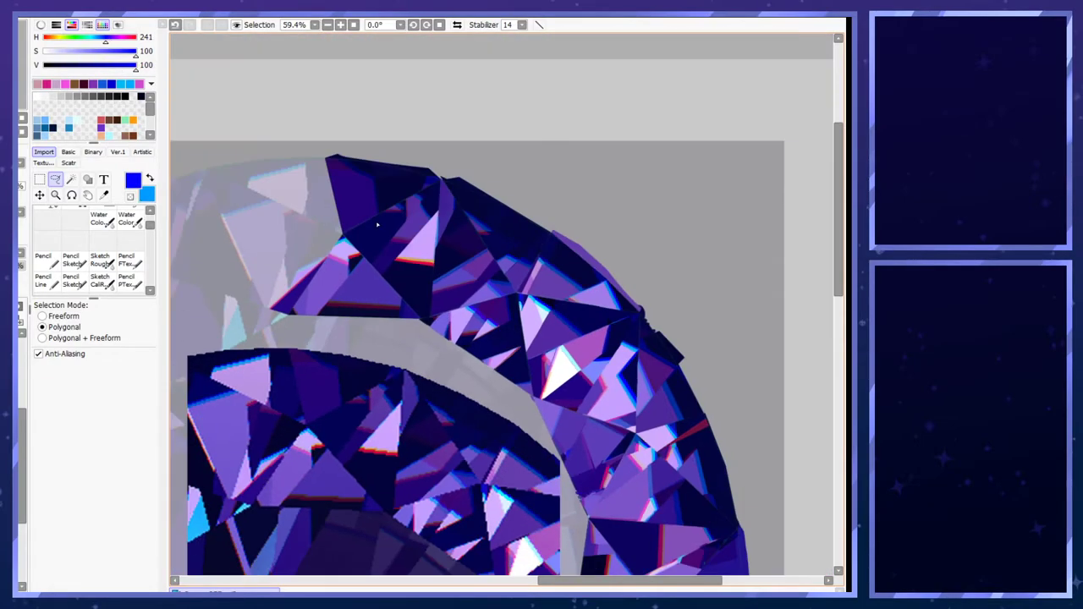
# - Outline the lavender facet's outer edges with a thin sky blue line at Pencil size 1.5
pyautogui.scroll(11, 378, 224)
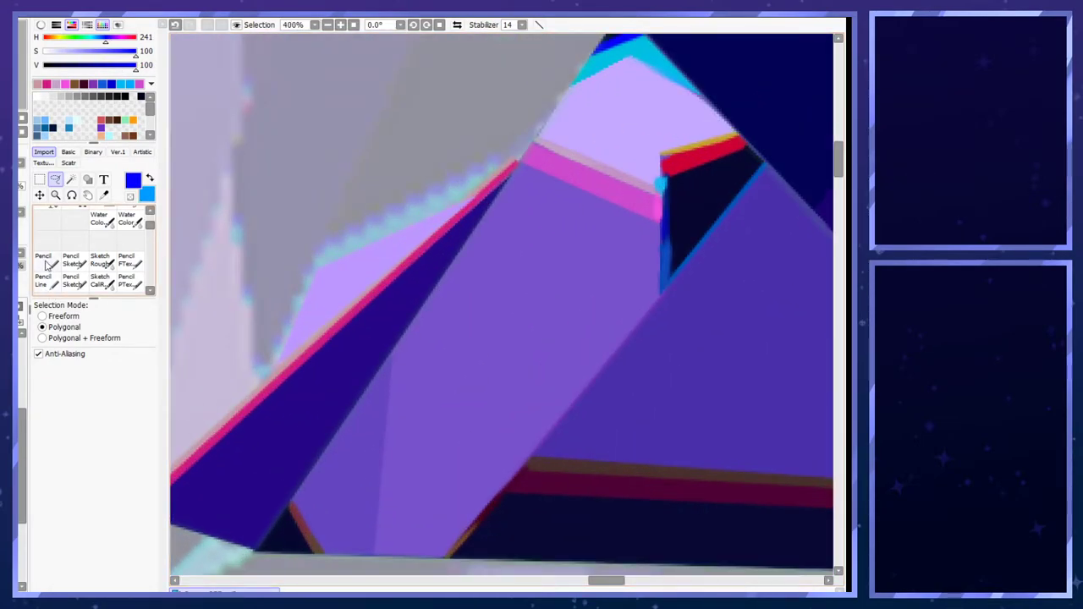
pyautogui.click(48, 265)
pyautogui.press('x')
pyautogui.click(276, 367)
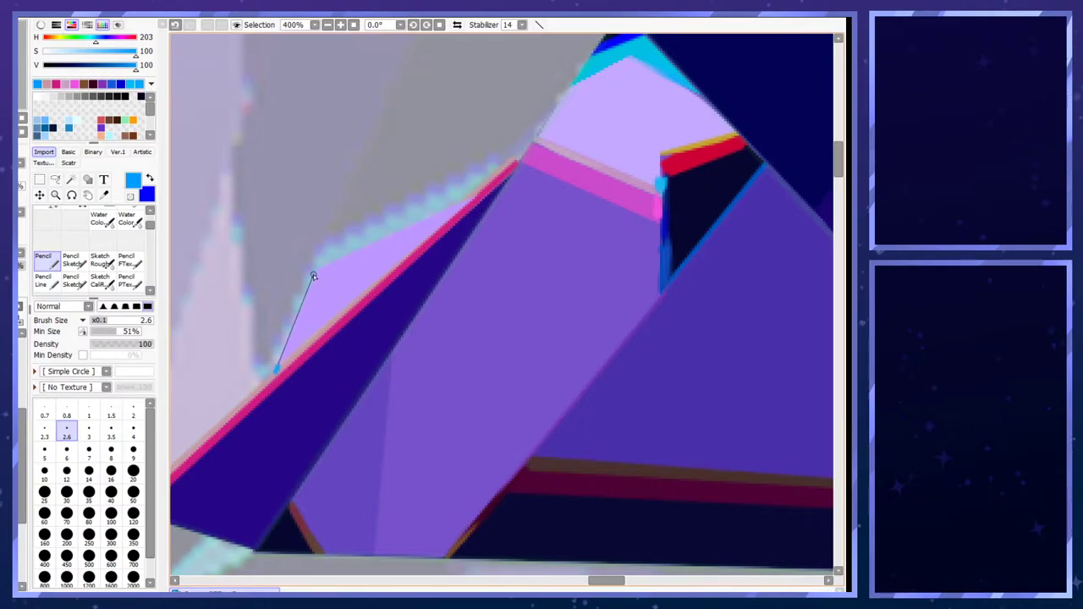
pyautogui.hotkey('ctrl', 'z')
pyautogui.press('[')
pyautogui.press('[')
pyautogui.press('[')
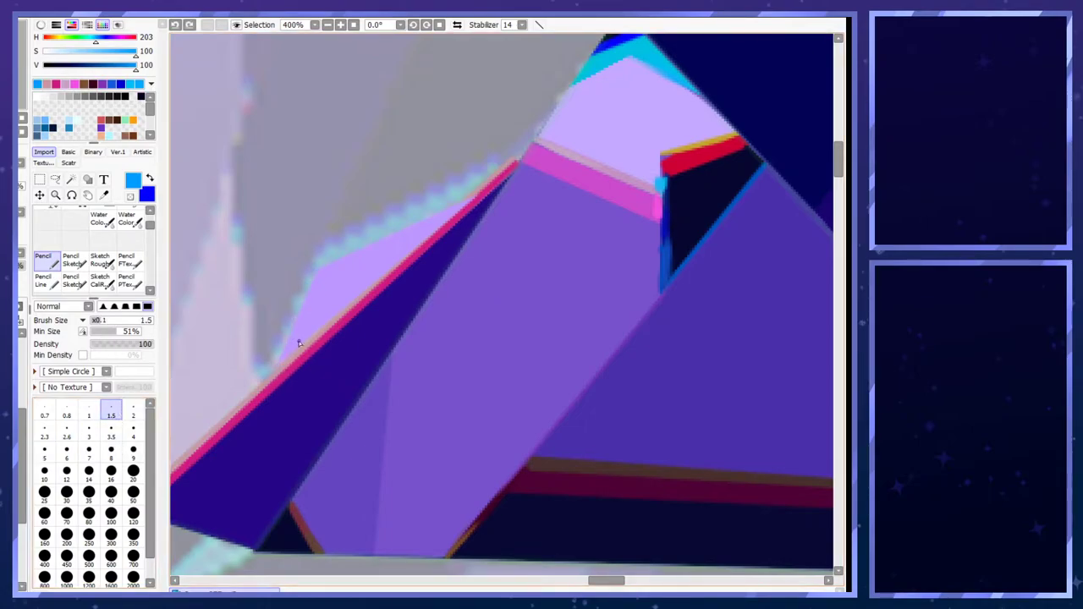
pyautogui.moveTo(275, 368)
pyautogui.mouseDown()
pyautogui.moveTo(320, 265)
pyautogui.moveTo(414, 200)
pyautogui.moveTo(481, 198)
pyautogui.mouseUp()
# - Thicken the sky blue outline along both outer edges of the lavender facet at Pencil size 4
pyautogui.press(']')
pyautogui.press(']')
pyautogui.press(']')
pyautogui.press(']')
pyautogui.press(']')
pyautogui.press(']')
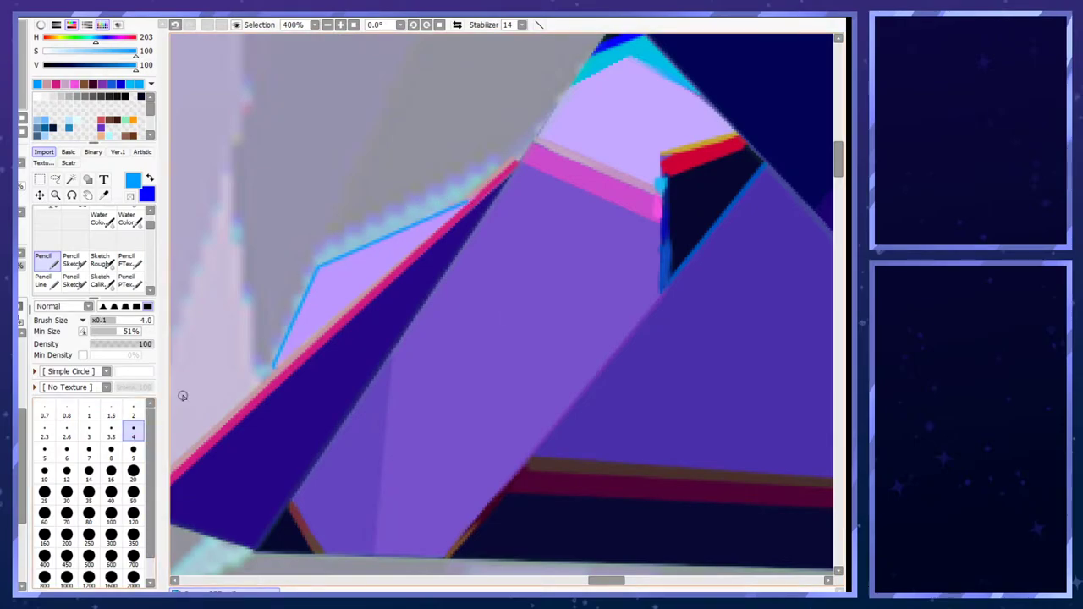
pyautogui.keyDown('shift'); pyautogui.click(320, 257); pyautogui.keyUp('shift')
pyautogui.keyDown('shift'); pyautogui.click(478, 185); pyautogui.keyUp('shift')
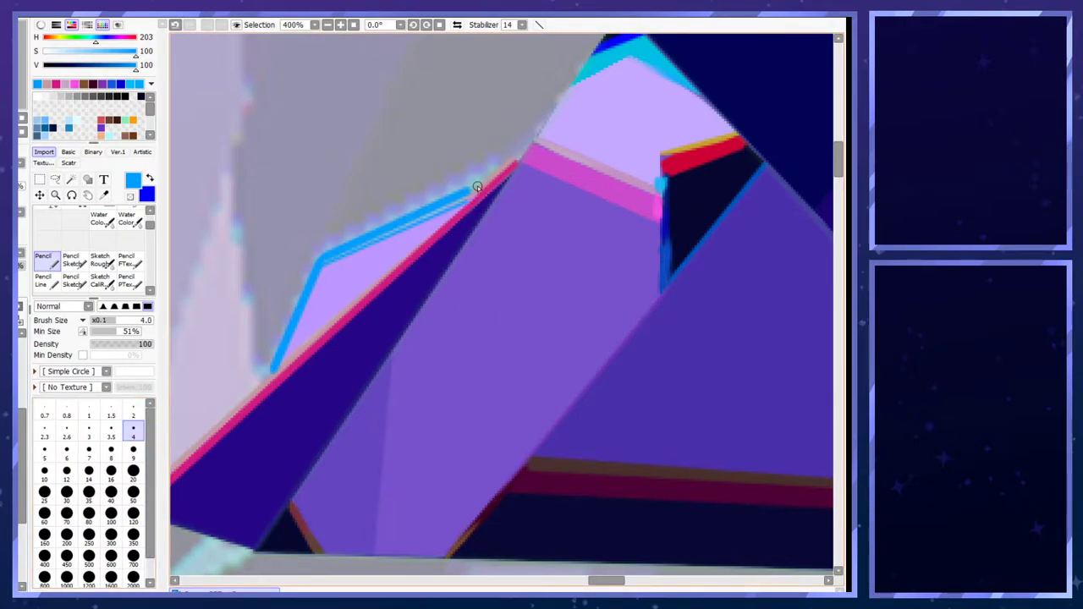
# - Undo the last thick strokes and repaint the sky blue band's upper segment without gaps, extending its tip to the magenta stripe
pyautogui.moveTo(341, 248); pyautogui.dragTo(462, 203)
pyautogui.hotkey('ctrl', 'z')
pyautogui.hotkey('ctrl', 'z')
pyautogui.hotkey('ctrl', 'z')
pyautogui.moveTo(322, 260)
pyautogui.mouseDown()
pyautogui.moveTo(459, 196)
pyautogui.moveTo(459, 206)
pyautogui.mouseUp()
pyautogui.keyDown('shift'); pyautogui.click(468, 199); pyautogui.keyUp('shift')
pyautogui.keyDown('shift'); pyautogui.click(489, 175); pyautogui.keyUp('shift')
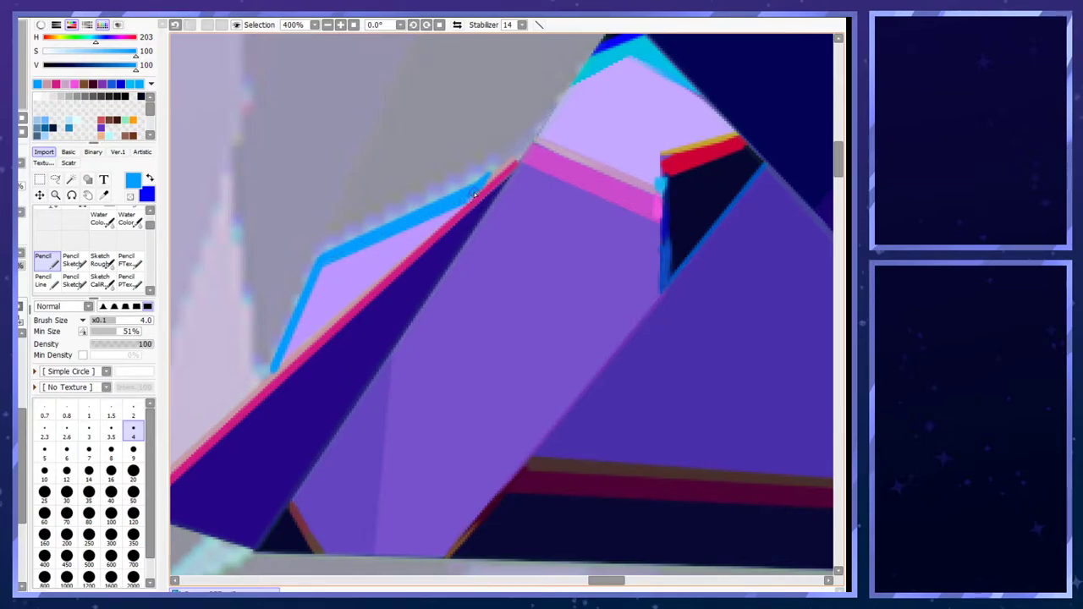
pyautogui.press('-')
pyautogui.press('-')
pyautogui.moveTo(336, 249); pyautogui.dragTo(481, 178)
pyautogui.press('-')
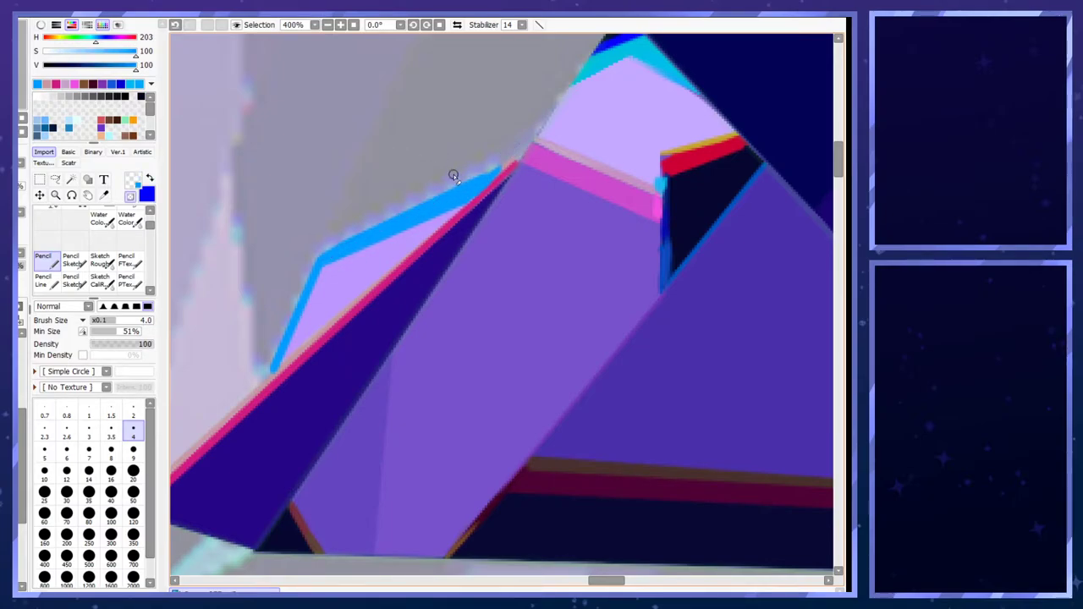
# - Draw a pure blue line at Pencil size 2 along the outside of the whole sky blue band
pyautogui.click(134, 411)
pyautogui.press('-')
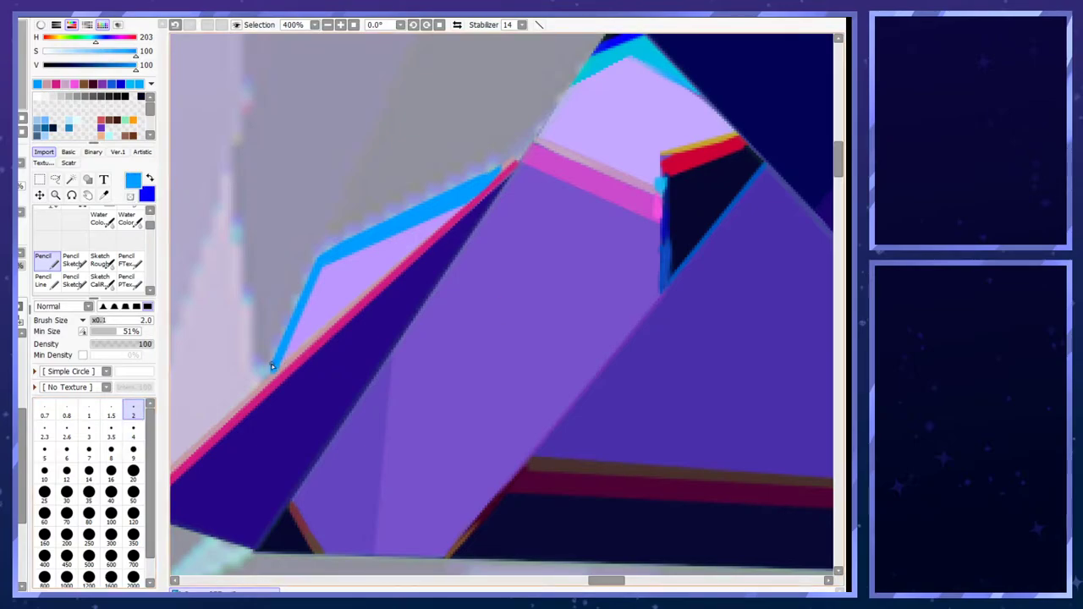
pyautogui.press('x')
pyautogui.keyDown('shift'); pyautogui.click(318, 246); pyautogui.keyUp('shift')
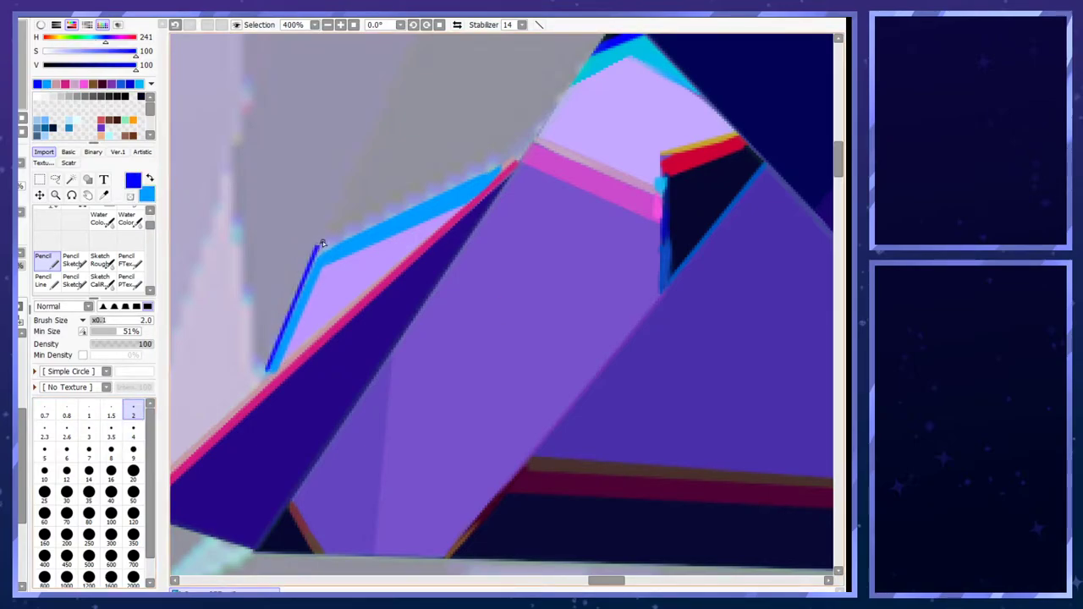
pyautogui.keyDown('shift'); pyautogui.click(501, 164); pyautogui.keyUp('shift')
# - Thicken the pure blue line, using Pencil size 4 along its long upper segment and size 2 along its short steep segment
pyautogui.click(128, 436)
pyautogui.click(325, 244)
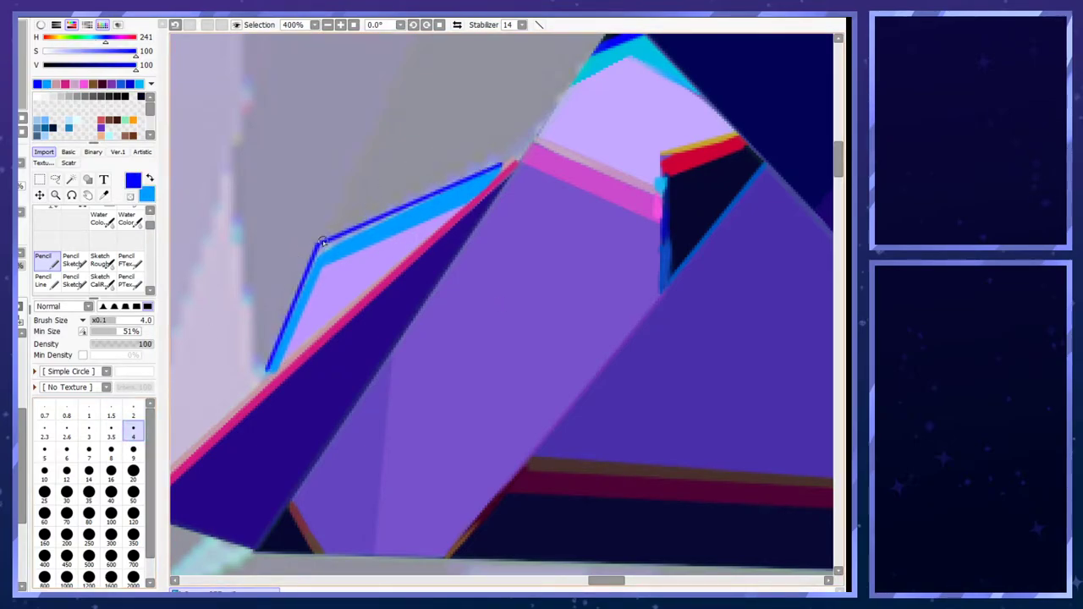
pyautogui.keyDown('shift'); pyautogui.click(499, 168); pyautogui.keyUp('shift')
pyautogui.keyDown('shift'); pyautogui.click(321, 246); pyautogui.keyUp('shift')
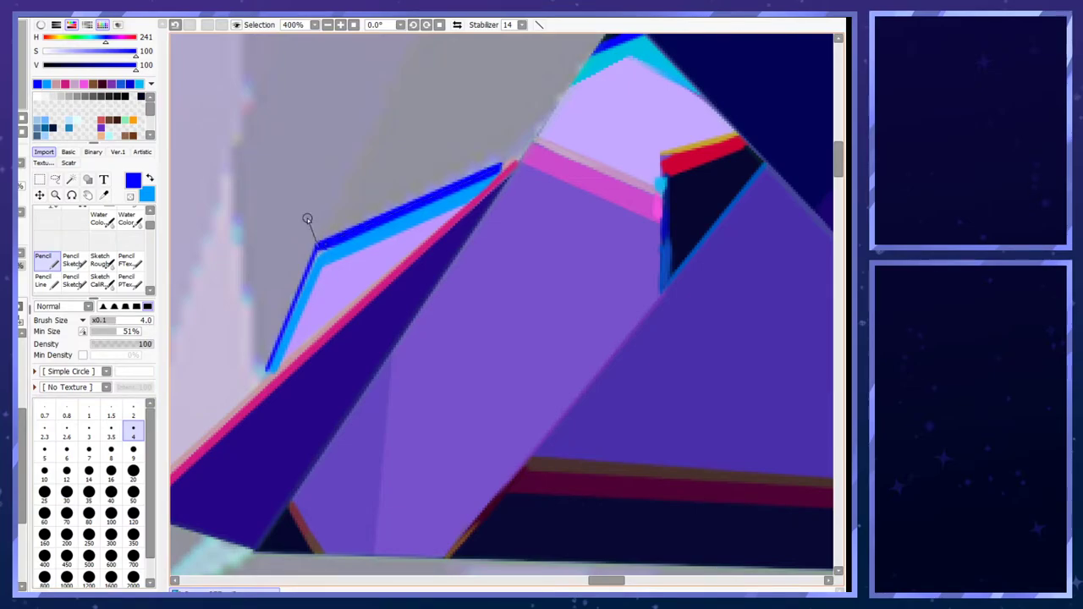
pyautogui.click(133, 414)
pyautogui.click(317, 253)
pyautogui.keyDown('shift'); pyautogui.click(264, 374); pyautogui.keyUp('shift')
pyautogui.keyDown('shift'); pyautogui.click(317, 249); pyautogui.keyUp('shift')
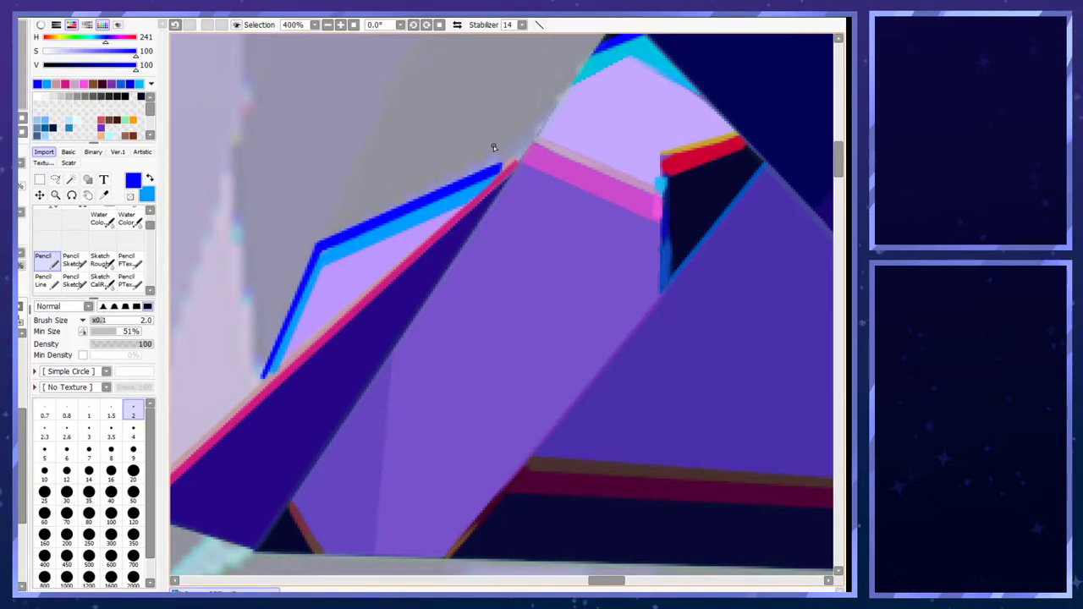
# - Sample teal from the pasted reference and tint the sky blue band's tip where it meets the magenta stripe
pyautogui.scroll(-9, 493, 147)
pyautogui.moveTo(586, 444); pyautogui.dragTo(497, 385)
pyautogui.scroll(-2, 398, 385)
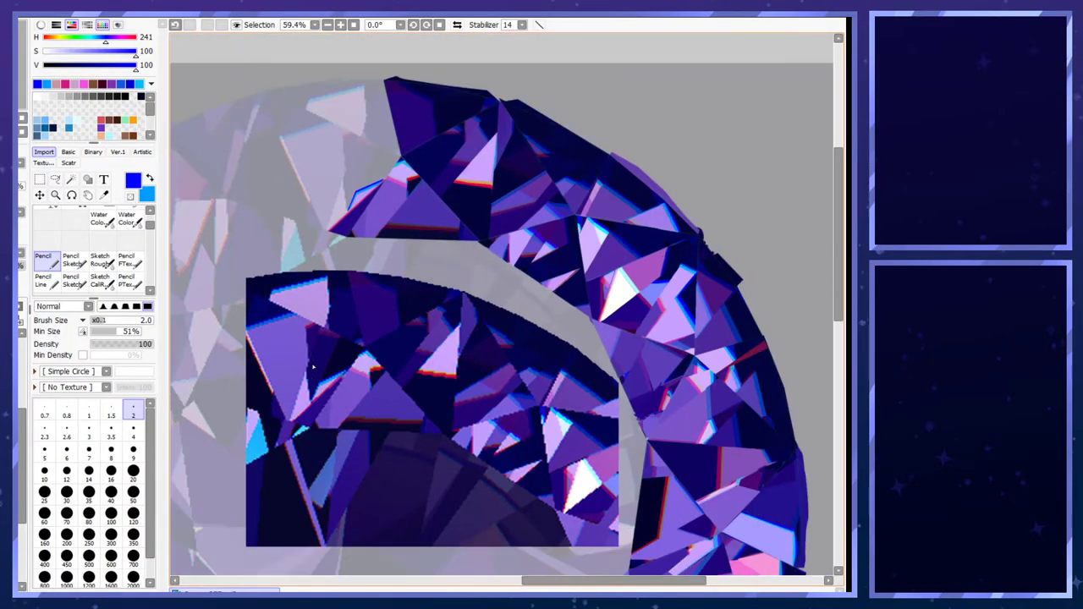
pyautogui.scroll(8, 398, 385)
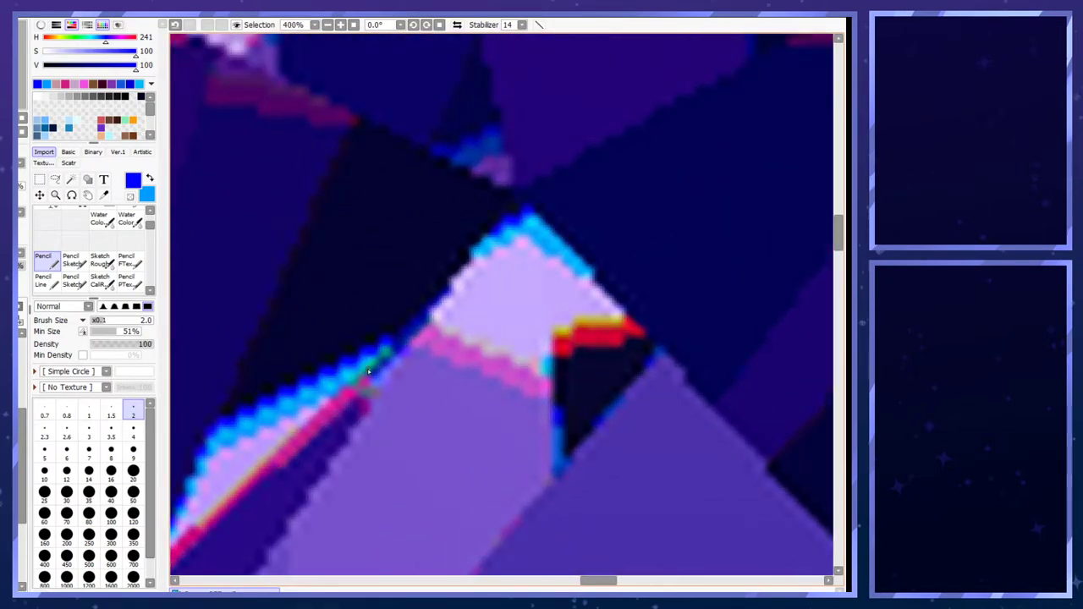
pyautogui.rightClick(369, 372)
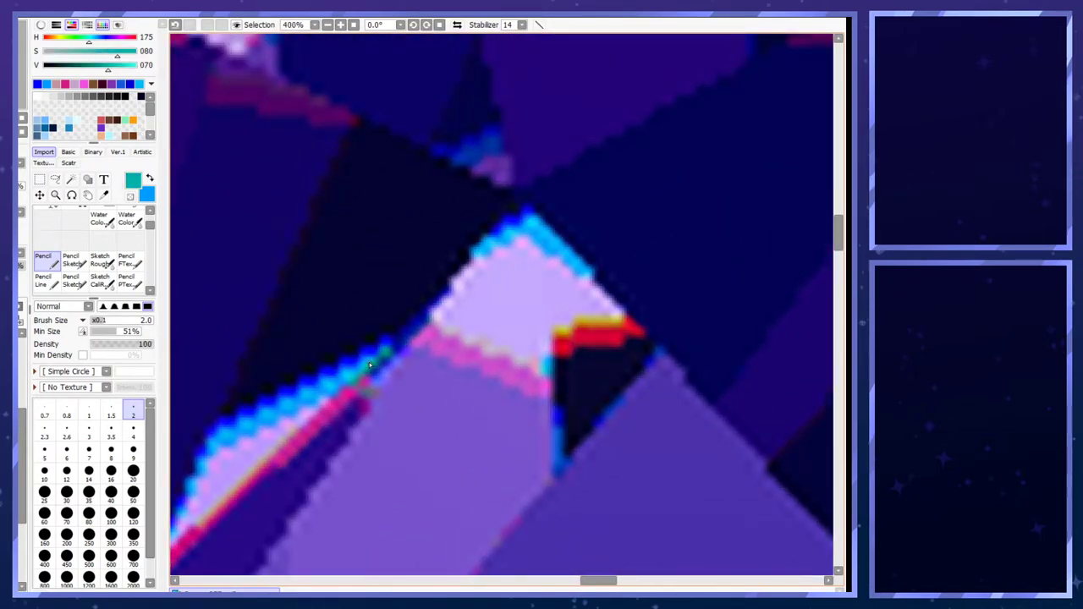
pyautogui.scroll(-10, 369, 364)
pyautogui.scroll(9, 397, 86)
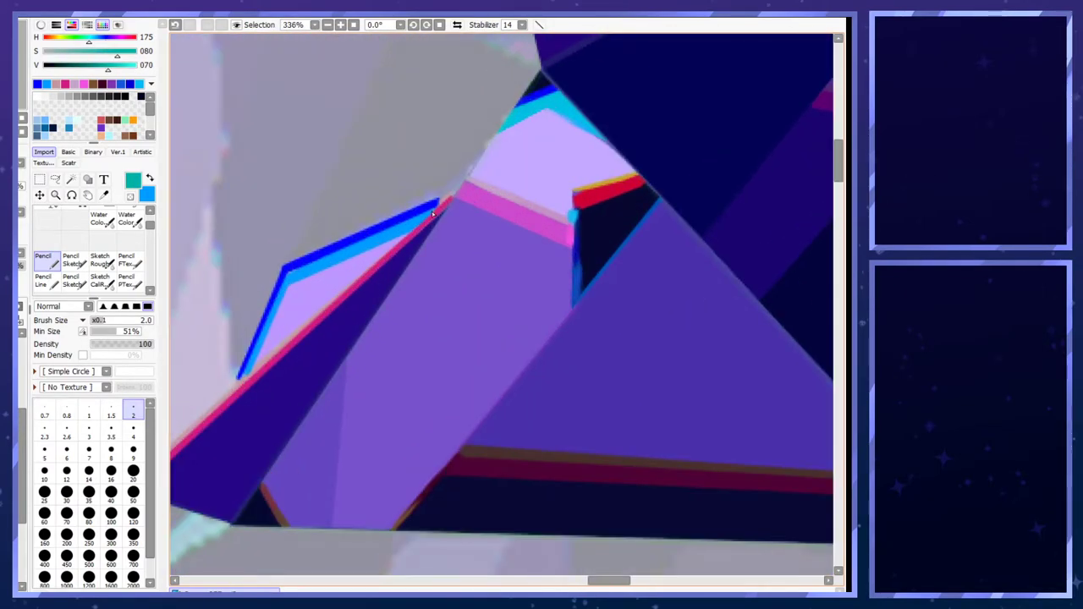
pyautogui.click(431, 211)
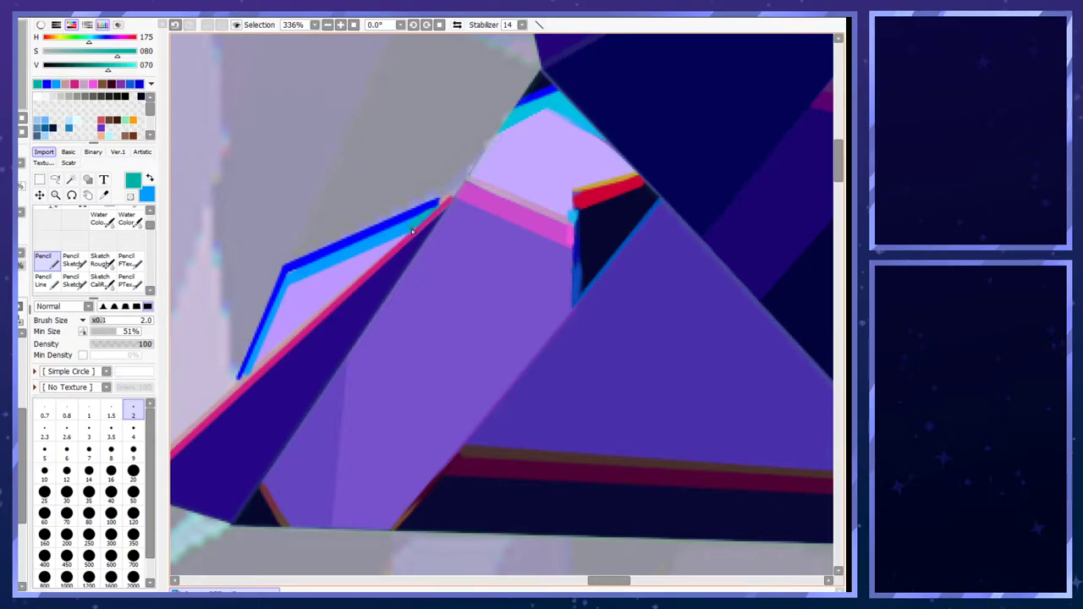
# - Draw a thin dusty pink line at Pencil size 1 along the magenta stripe's upper edge to its tip
pyautogui.rightClick(435, 211)
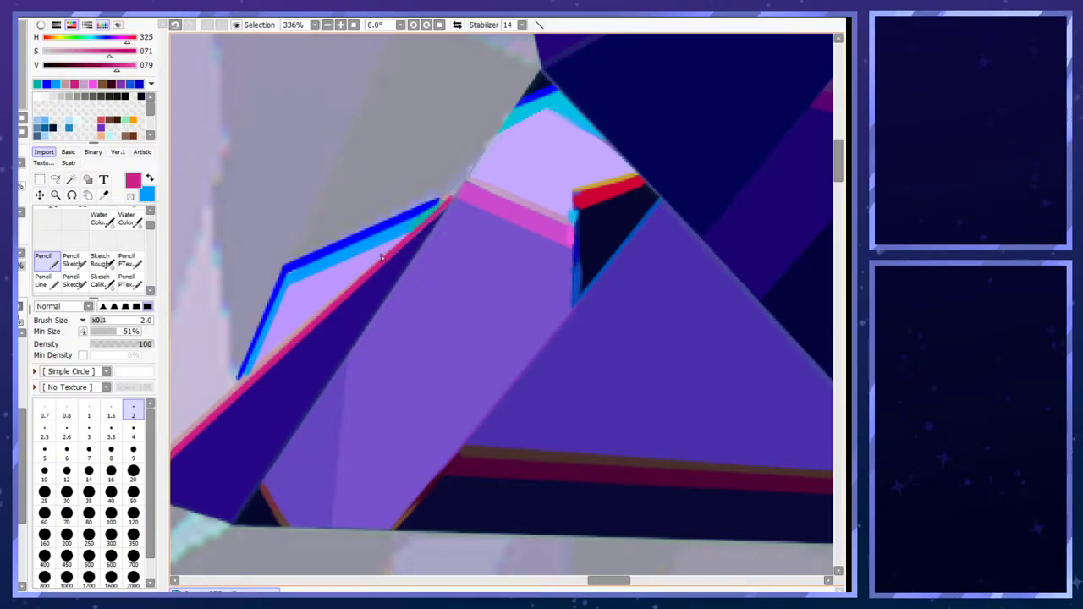
pyautogui.rightClick(278, 346)
pyautogui.press('[')
pyautogui.press('[')
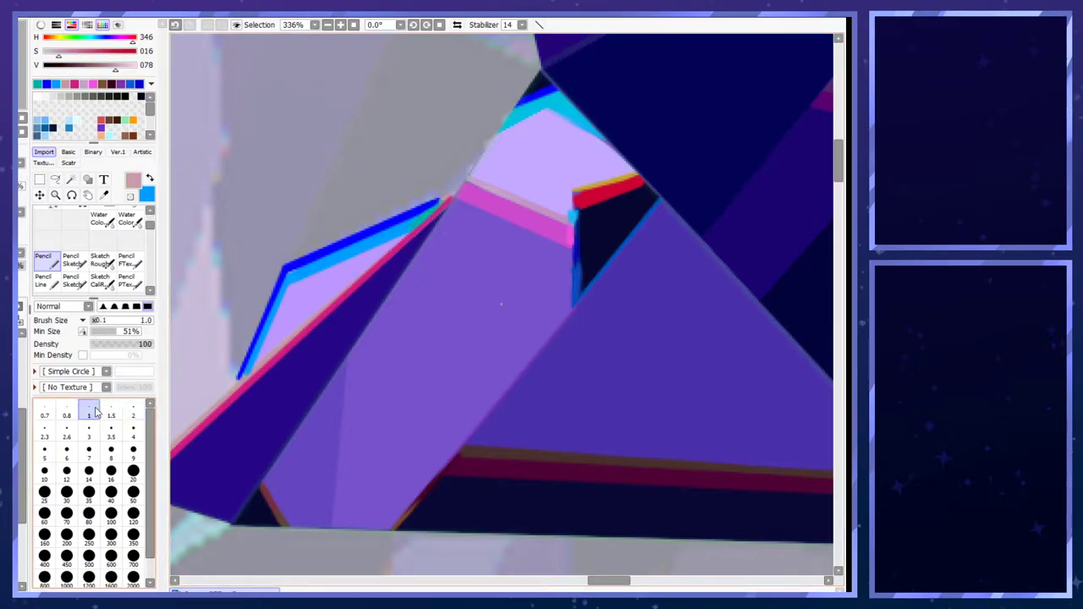
pyautogui.moveTo(296, 337); pyautogui.dragTo(453, 199)
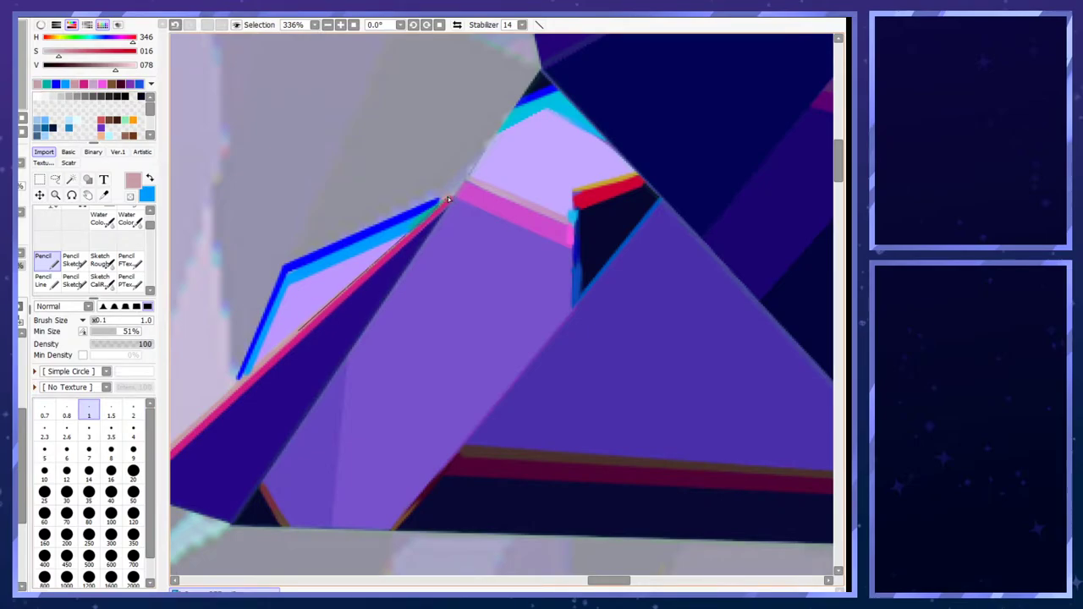
pyautogui.hotkey('ctrl', 'z')
pyautogui.hotkey('ctrl', 'z')
pyautogui.moveTo(300, 331); pyautogui.dragTo(452, 200)
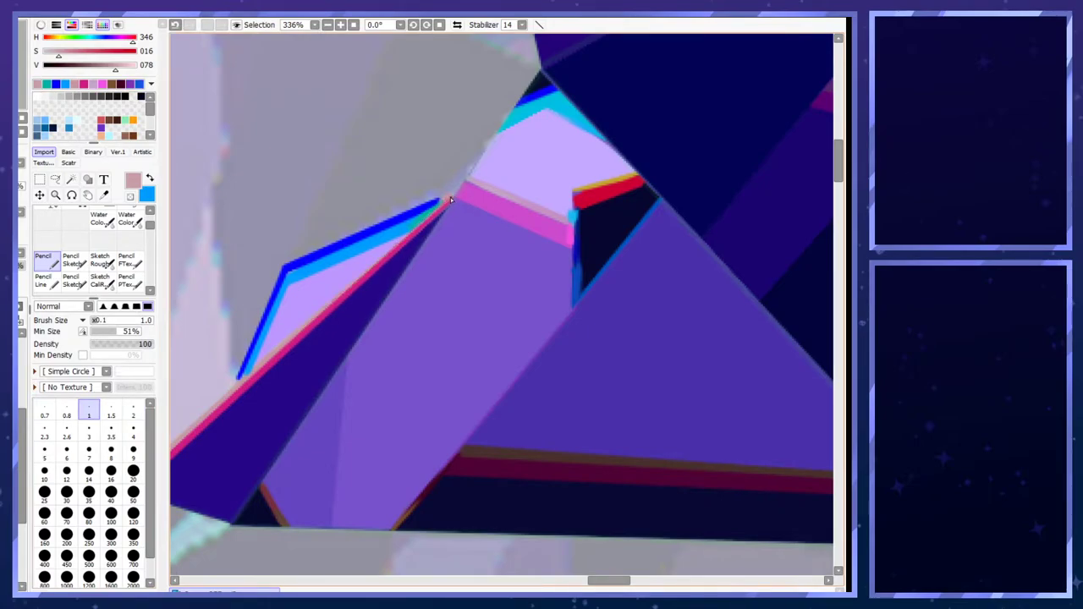
# - Compare the painted facets with the pasted reference around the lavender facet and its neighbours
pyautogui.scroll(-8, 483, 147)
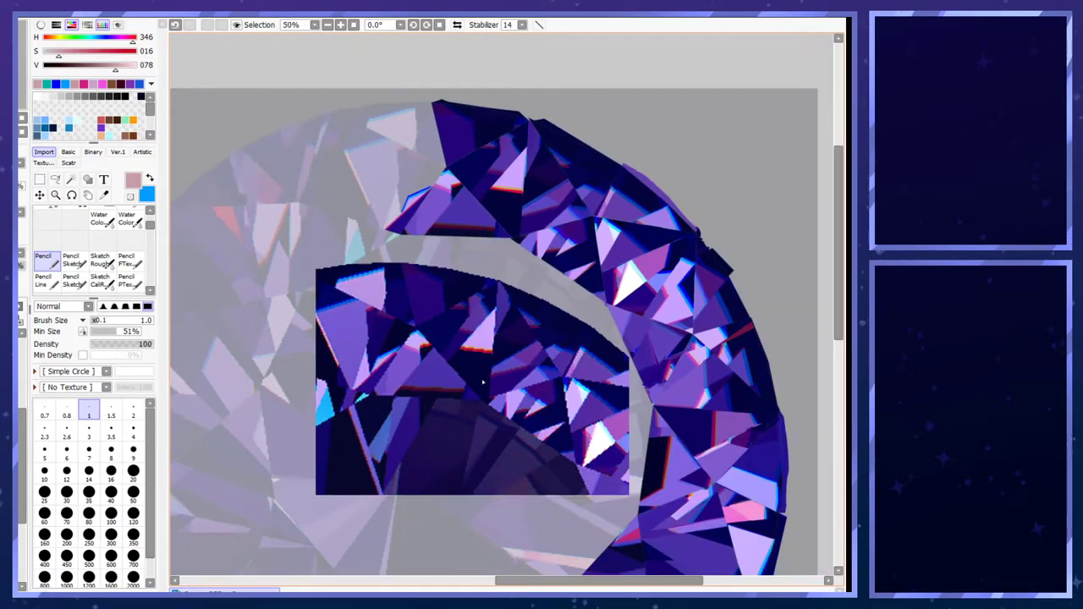
pyautogui.scroll(4, 310, 335)
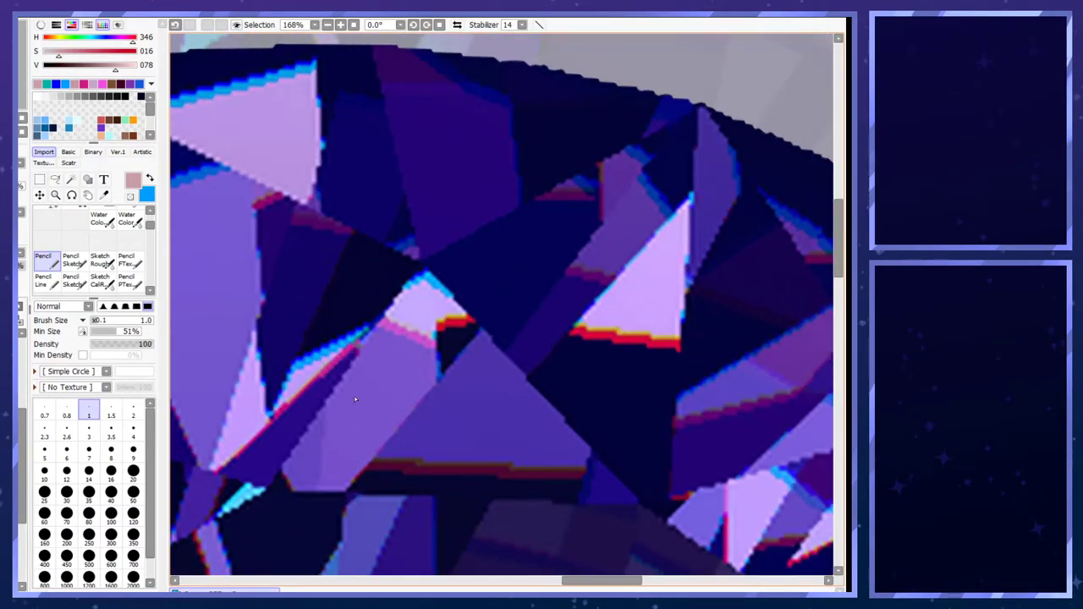
pyautogui.scroll(-6, 351, 398)
pyautogui.scroll(5, 317, 402)
pyautogui.scroll(-3, 292, 440)
pyautogui.scroll(3, 286, 449)
pyautogui.scroll(-3, 286, 449)
pyautogui.scroll(3, 340, 362)
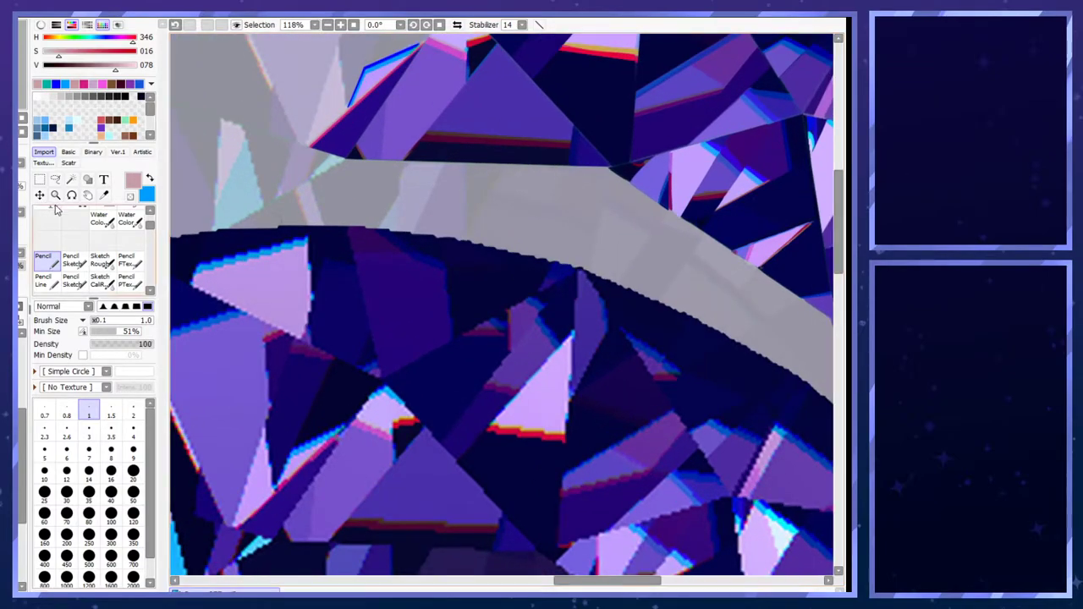
# - Outline a polygonal selection around the narrow triangular guide facet beside the magenta stripe's lower end
pyautogui.press('l')
pyautogui.scroll(-3, 310, 325)
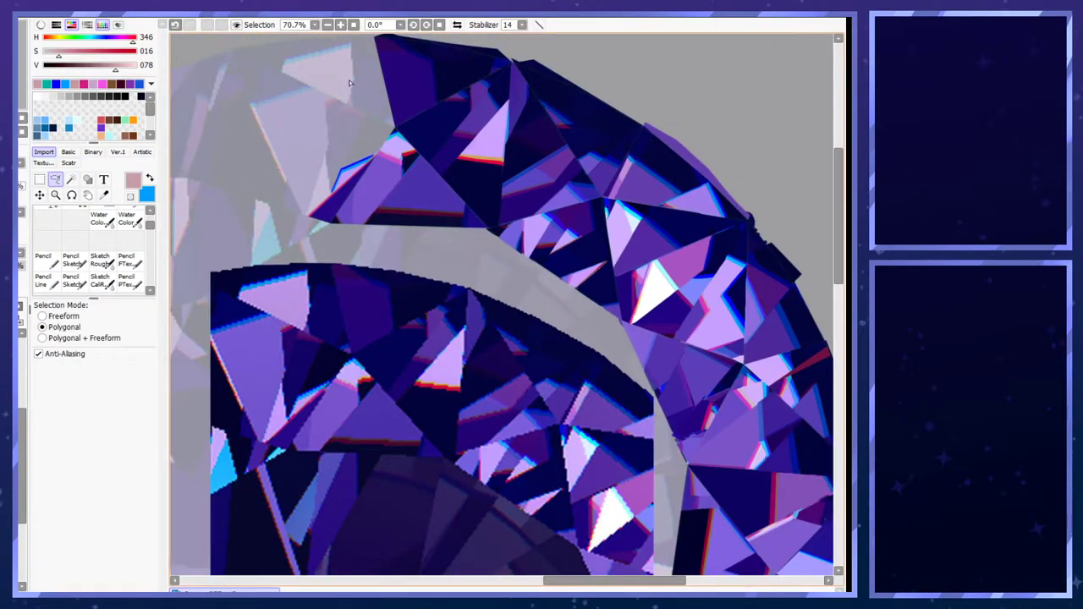
pyautogui.scroll(4, 290, 210)
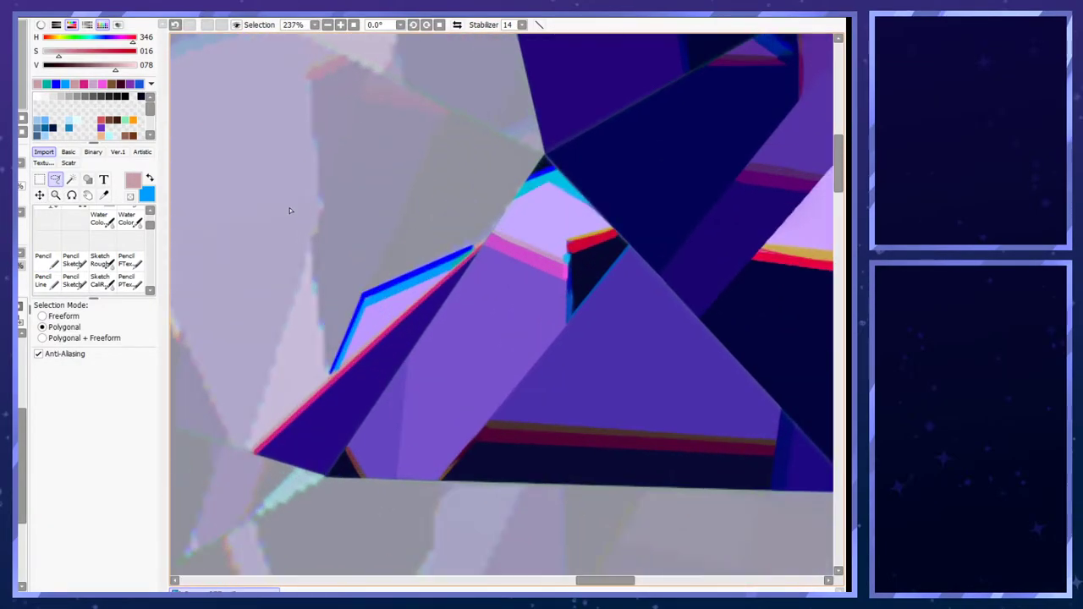
pyautogui.click(329, 373)
pyautogui.press('Escape')
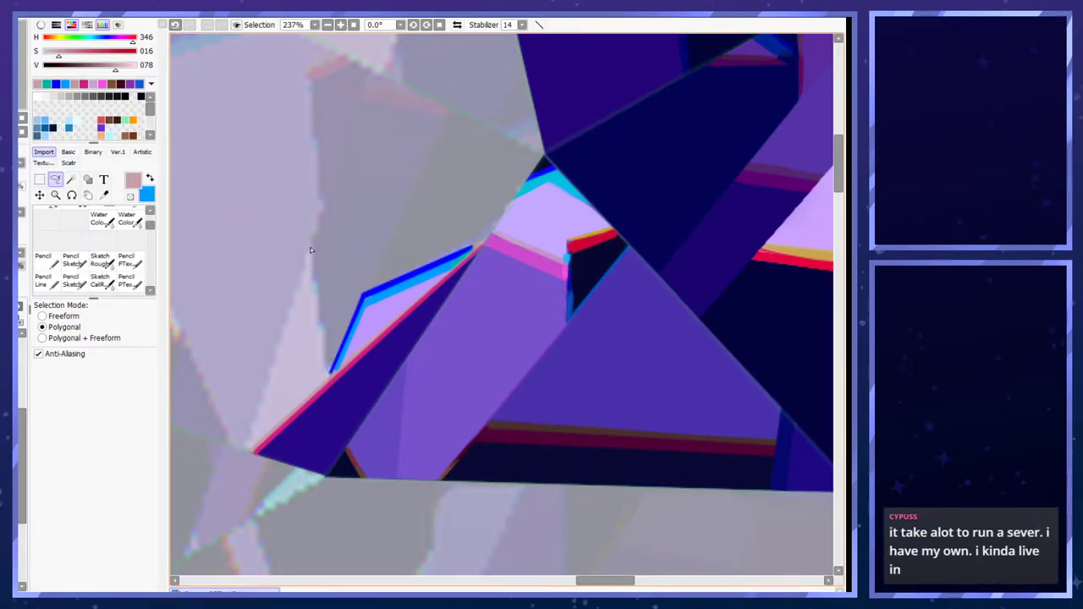
pyautogui.click(328, 376)
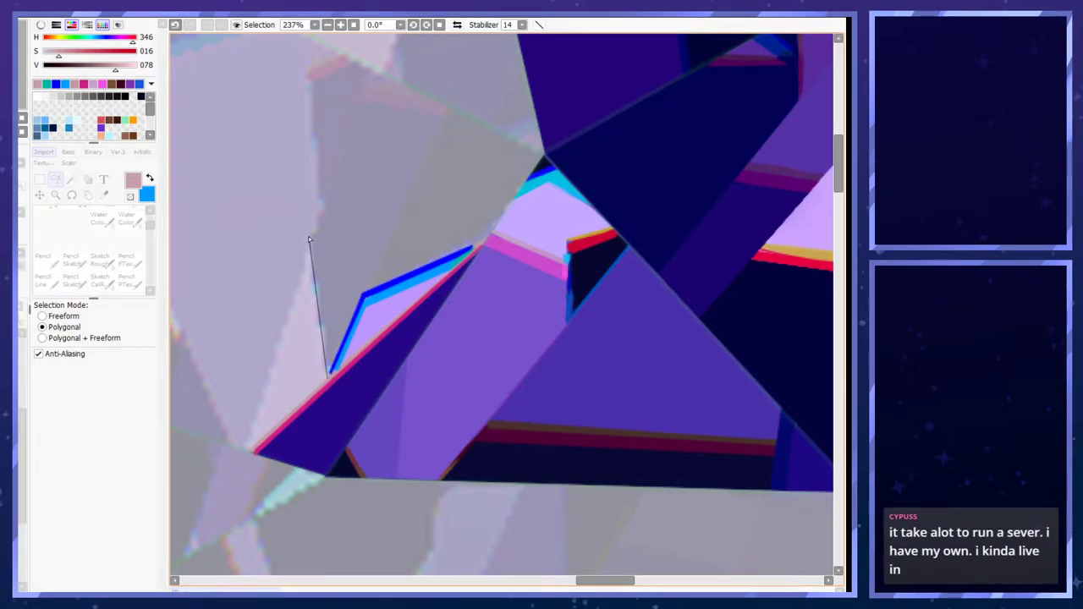
pyautogui.click(310, 242)
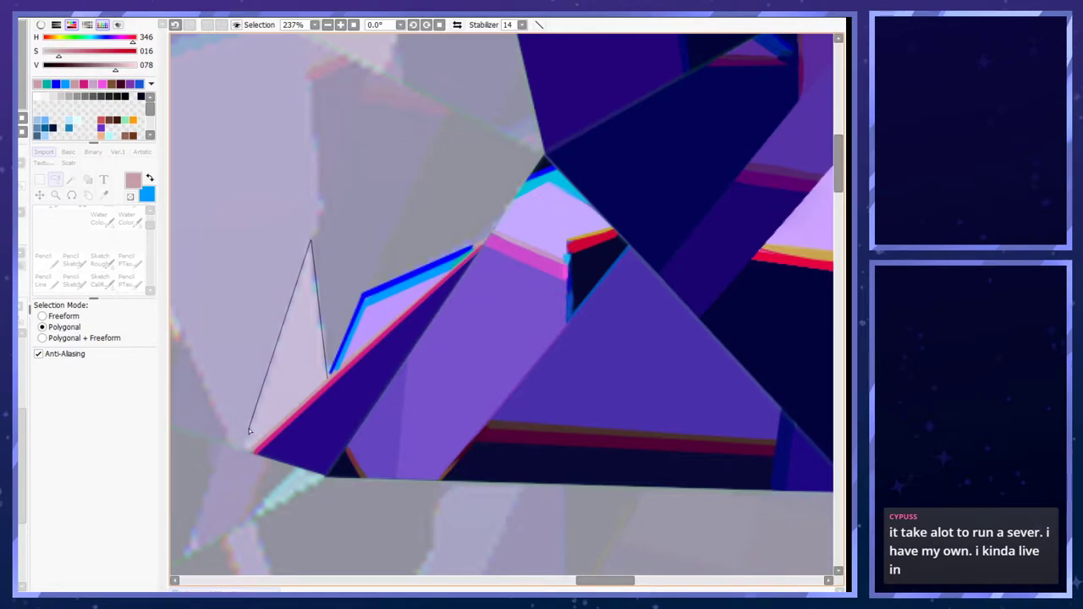
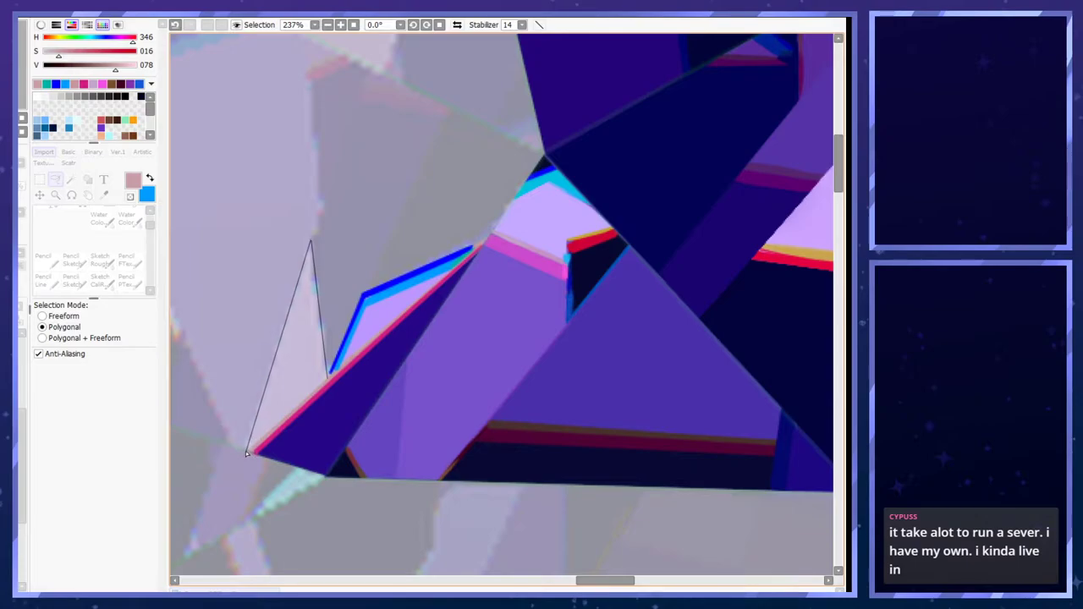
pyautogui.click(247, 453)
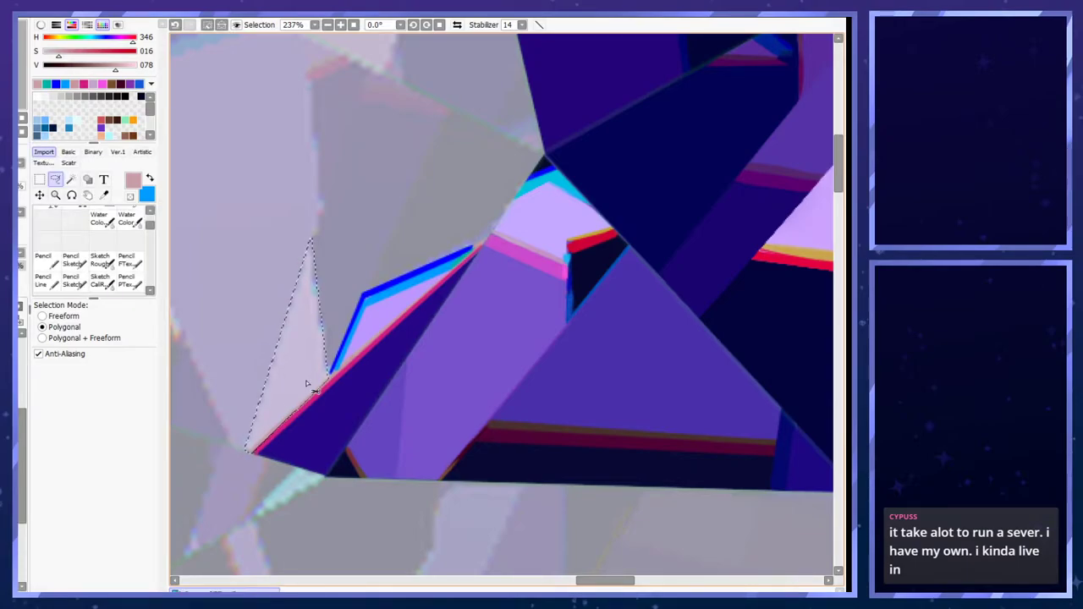
# - Fill the selected triangular facet with lavender sampled from the reference and deselect it
pyautogui.scroll(-9, 334, 370)
pyautogui.scroll(5, 335, 499)
pyautogui.rightClick(286, 439)
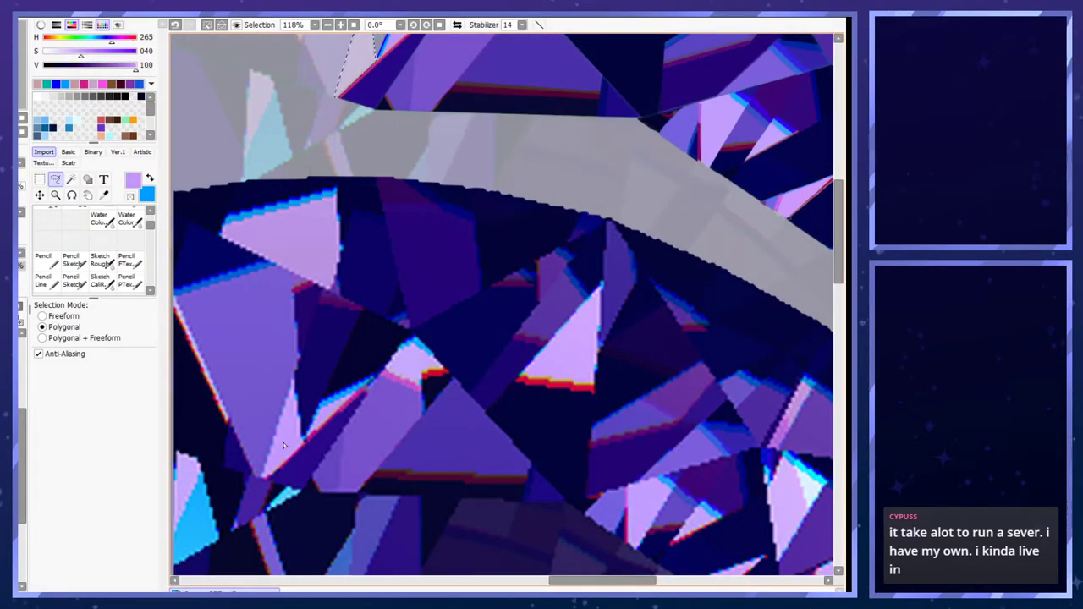
pyautogui.scroll(-2, 287, 437)
pyautogui.scroll(1, 259, 503)
pyautogui.hotkey('ctrl', 'd')
# - Draw a sky blue line sampled from the reference along the triangular facet's inner edge at Pencil size 1
pyautogui.scroll(4, 259, 498)
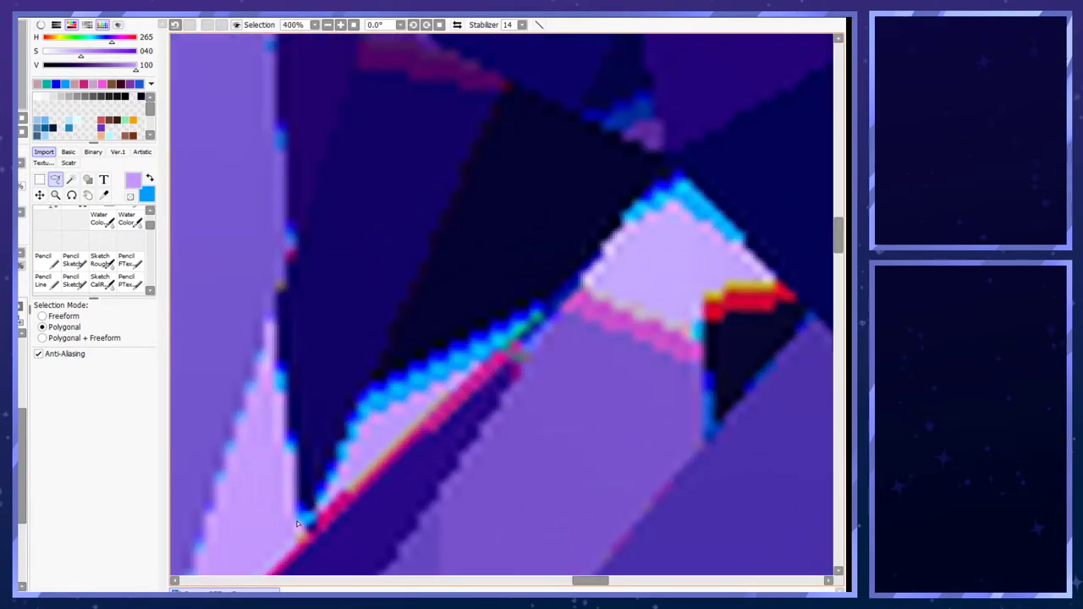
pyautogui.keyDown('alt'); pyautogui.click(306, 517); pyautogui.keyUp('alt')
pyautogui.scroll(-4, 302, 524)
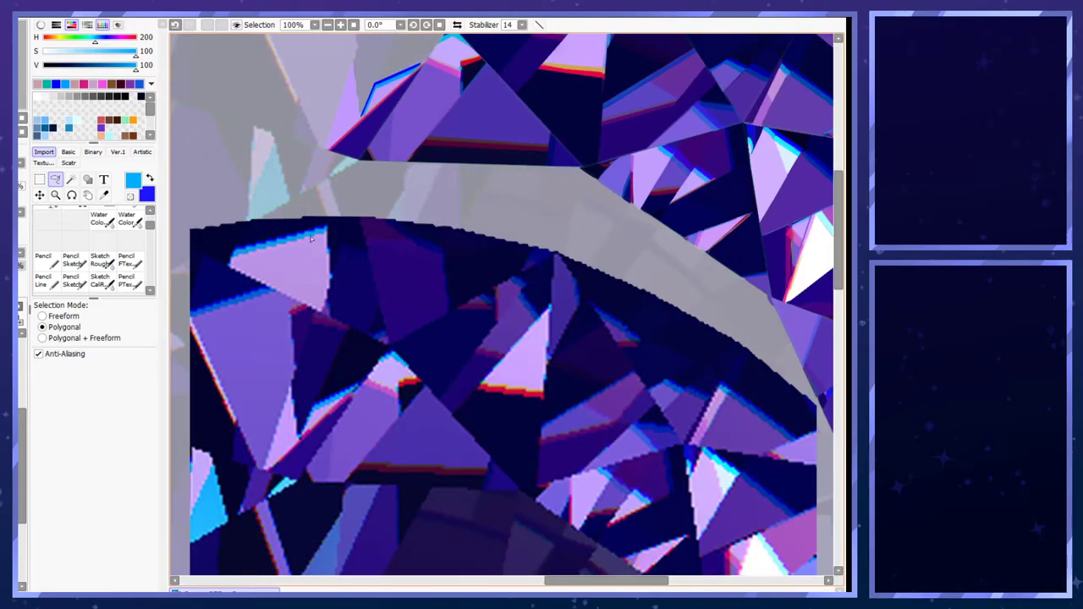
pyautogui.scroll(3, 367, 102)
pyautogui.click(43, 260)
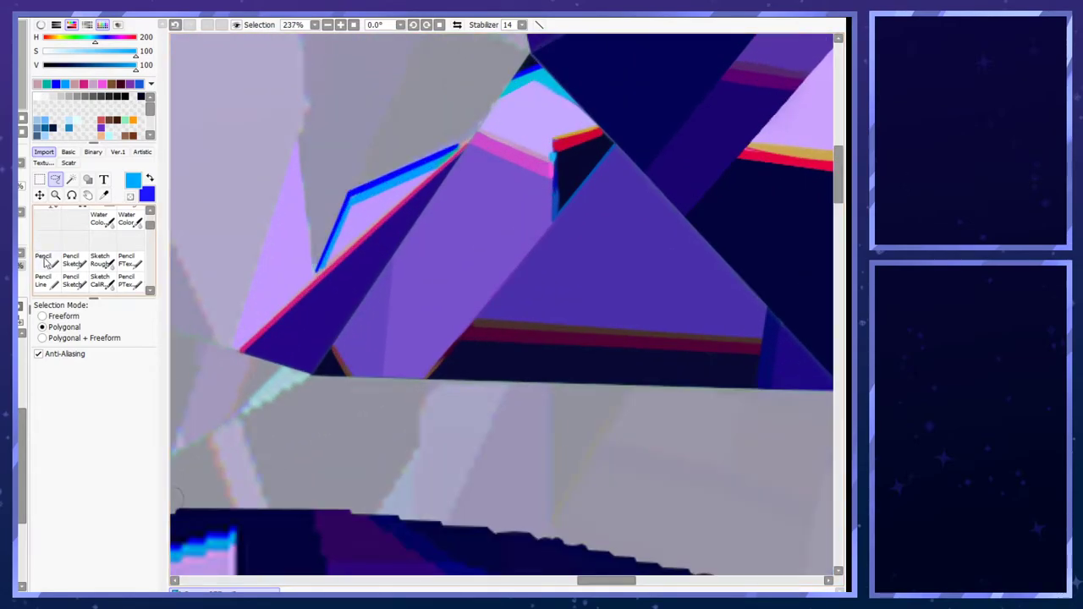
pyautogui.moveTo(316, 273)
pyautogui.mouseDown()
pyautogui.moveTo(297, 137)
pyautogui.moveTo(319, 253)
pyautogui.mouseUp()
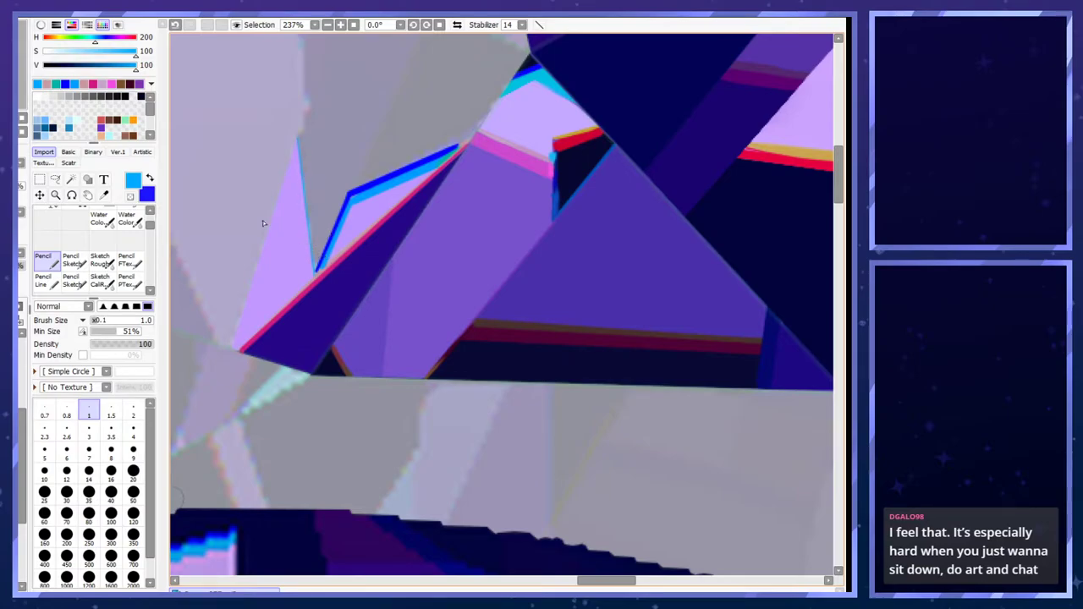
# - Outline both long edges of the triangular lavender facet with a deep blue line at Pencil size 1
pyautogui.press('x')
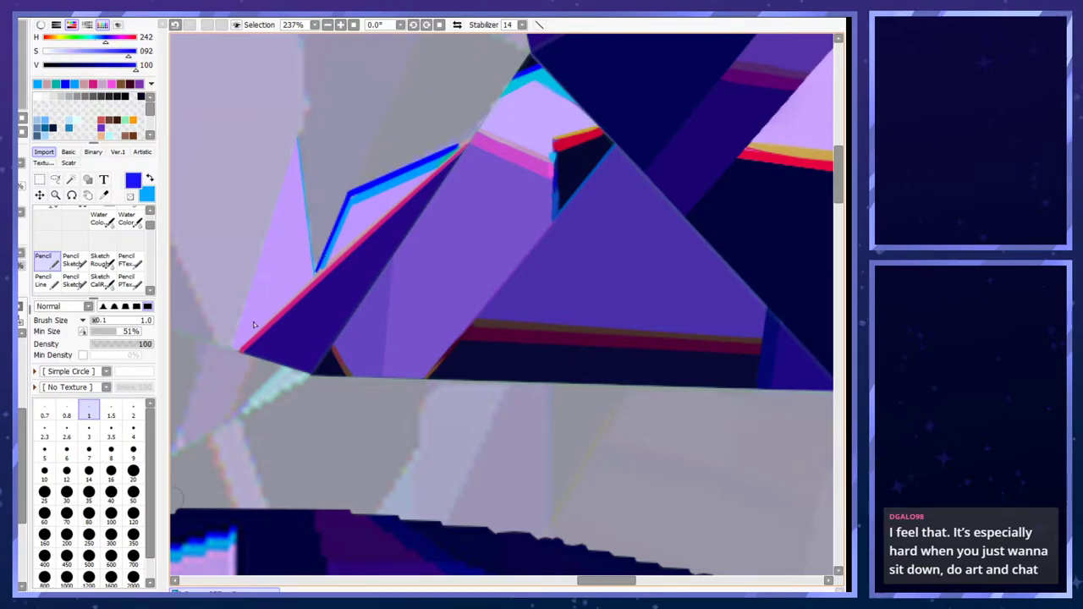
pyautogui.moveTo(234, 349); pyautogui.dragTo(297, 138)
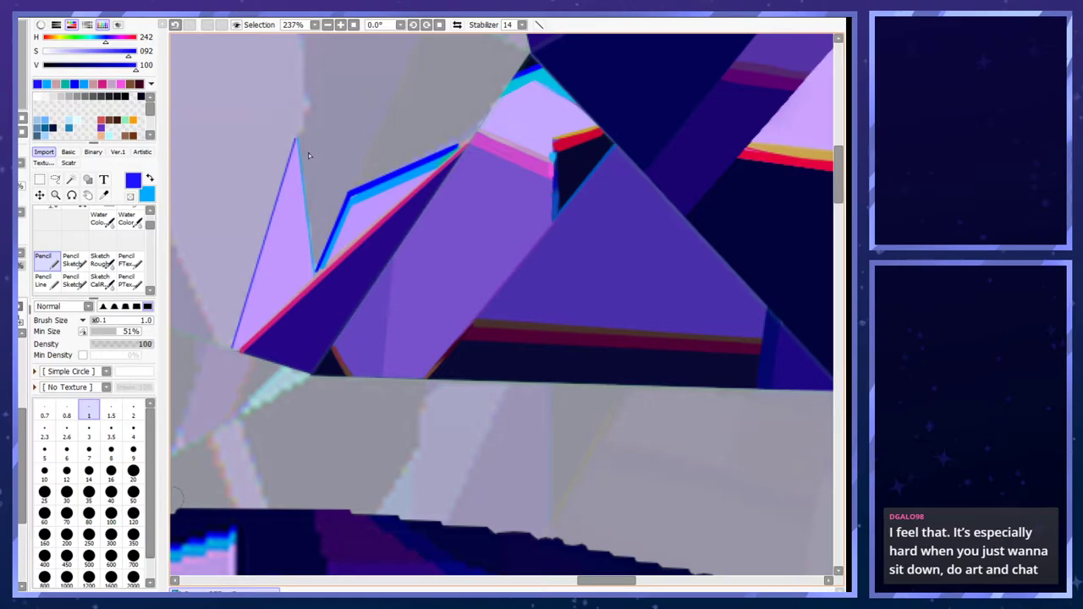
pyautogui.hotkey('ctrl', 'z')
pyautogui.moveTo(231, 349)
pyautogui.mouseDown()
pyautogui.moveTo(261, 201)
pyautogui.moveTo(297, 137)
pyautogui.moveTo(317, 272)
pyautogui.mouseUp()
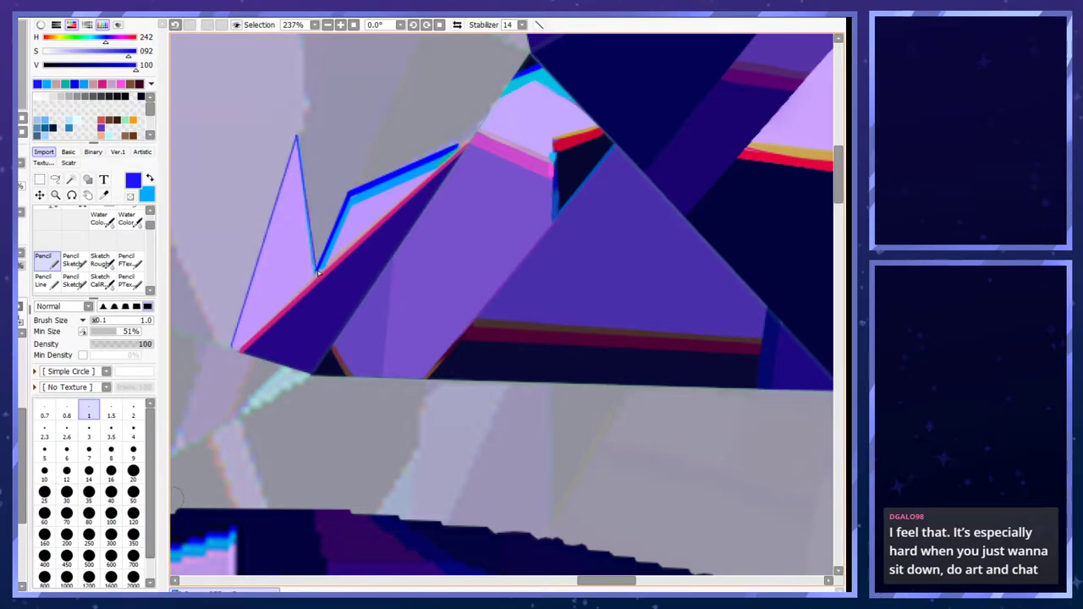
# - Add short sky blue accent strokes along the deep blue outline on both edges of the triangular facet
pyautogui.scroll(-9, 336, 222)
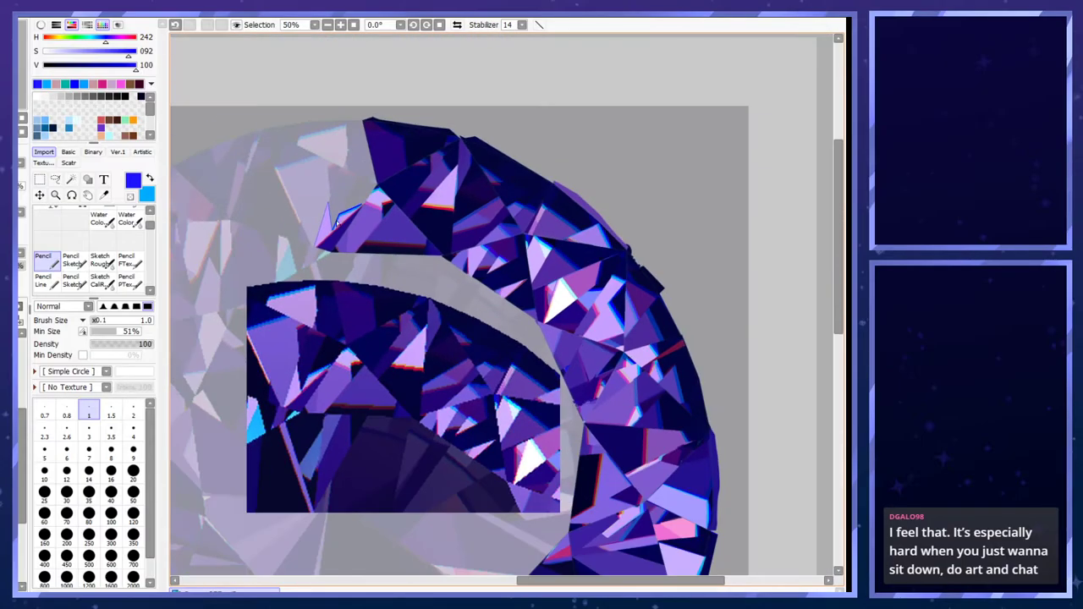
pyautogui.scroll(4, 314, 377)
pyautogui.scroll(5, 249, 403)
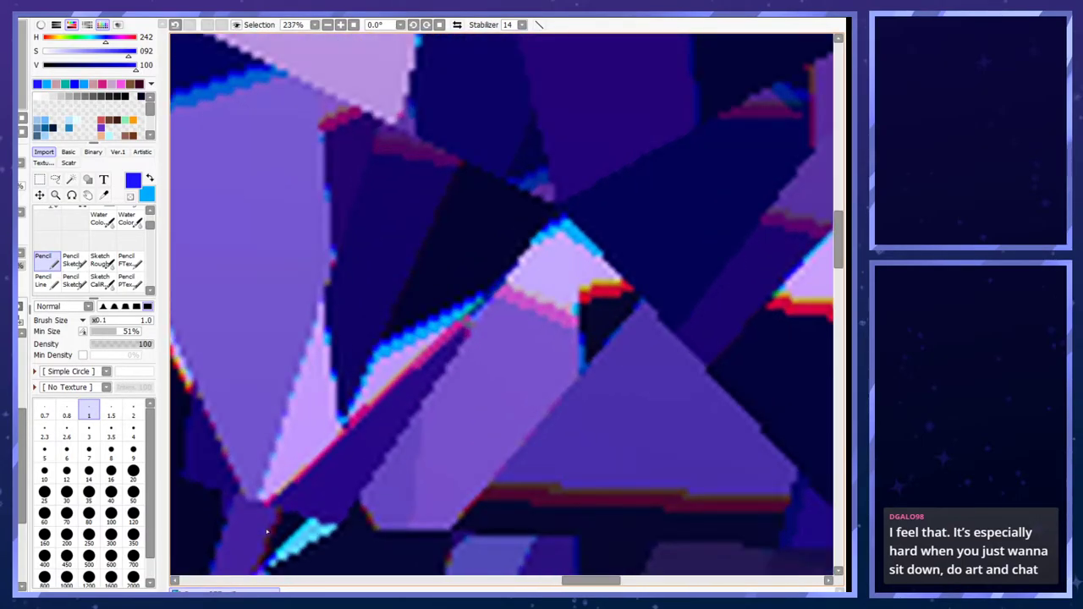
pyautogui.scroll(-7, 266, 521)
pyautogui.scroll(5, 322, 326)
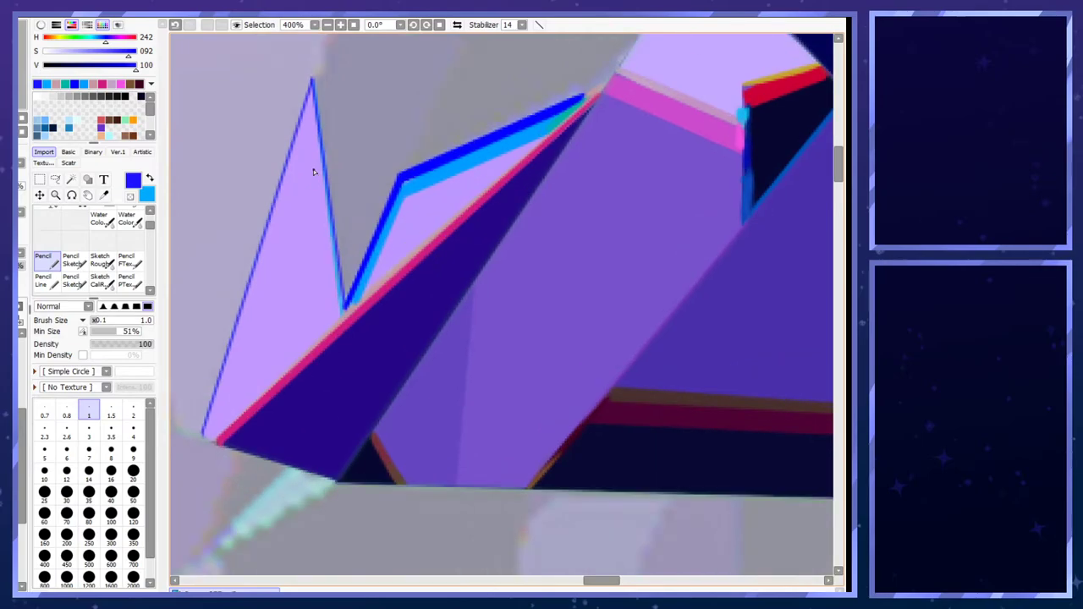
pyautogui.press('x')
pyautogui.moveTo(221, 373); pyautogui.dragTo(229, 349)
pyautogui.hotkey('ctrl', 'z')
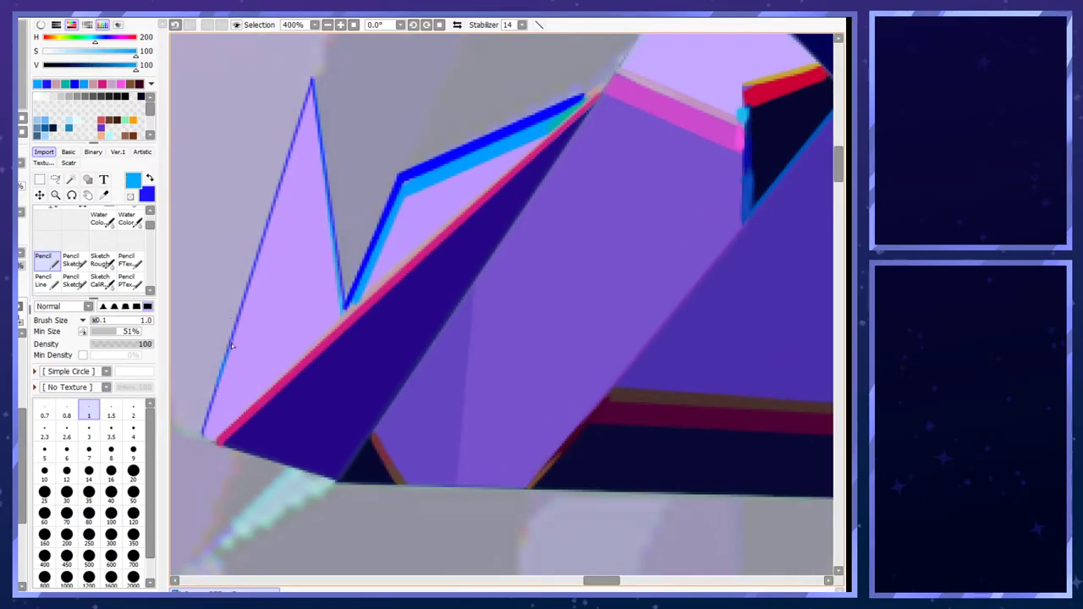
pyautogui.moveTo(249, 306); pyautogui.dragTo(263, 215)
pyautogui.moveTo(286, 152); pyautogui.dragTo(310, 83)
pyautogui.hotkey('ctrl', 'z')
pyautogui.moveTo(339, 261); pyautogui.dragTo(328, 175)
# - Hide the two lavender facets, their coloured edge lines and the adjoining indigo facet to expose the faded guide
pyautogui.scroll(-11, 341, 183)
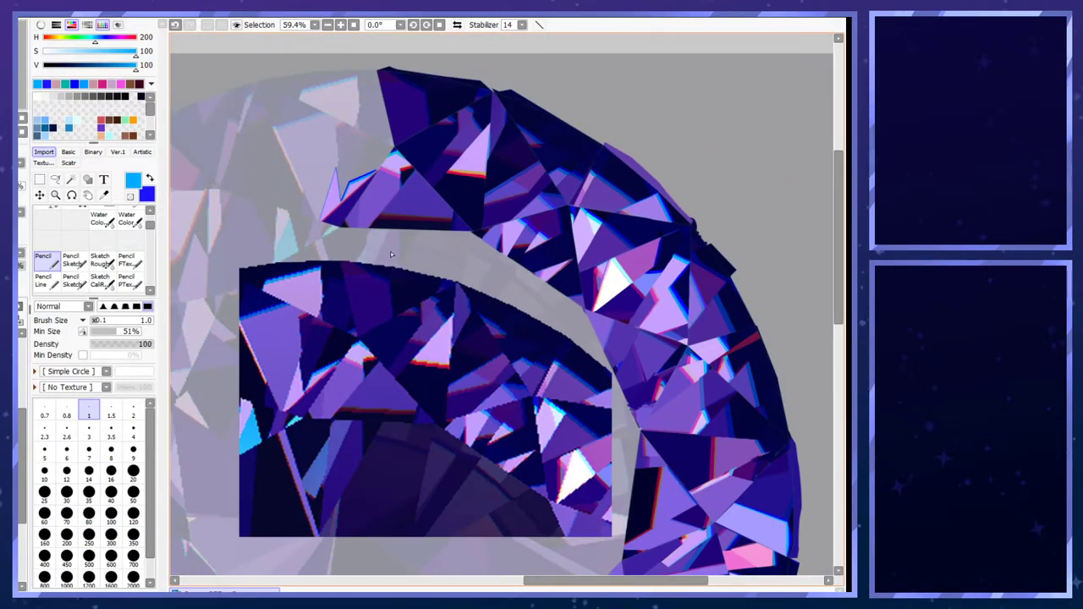
pyautogui.scroll(2, 366, 200)
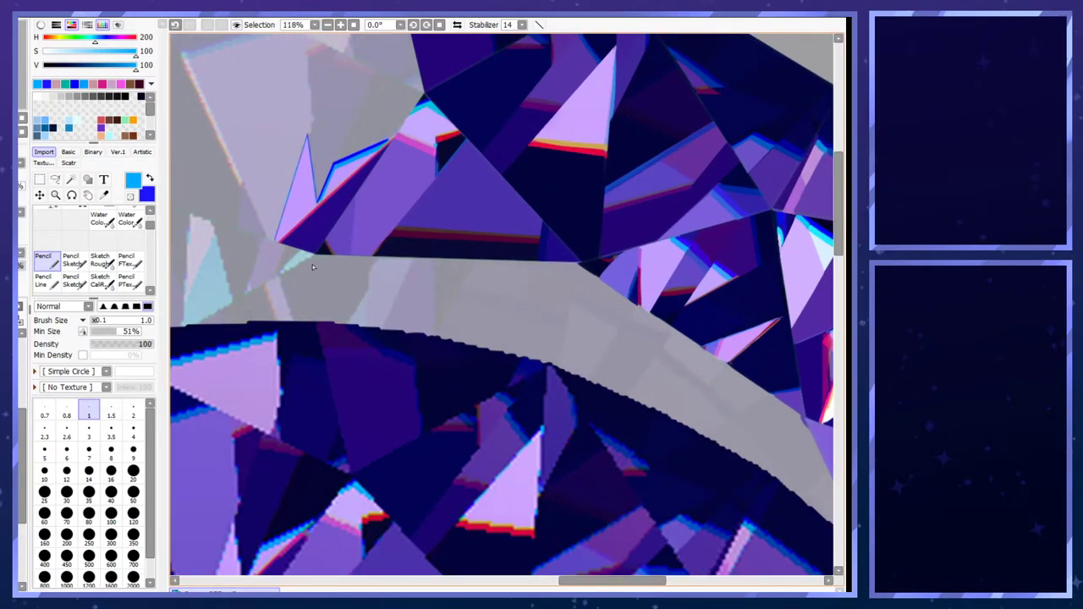
pyautogui.scroll(5, 321, 171)
pyautogui.scroll(-2, 354, 177)
pyautogui.scroll(-1, 353, 177)
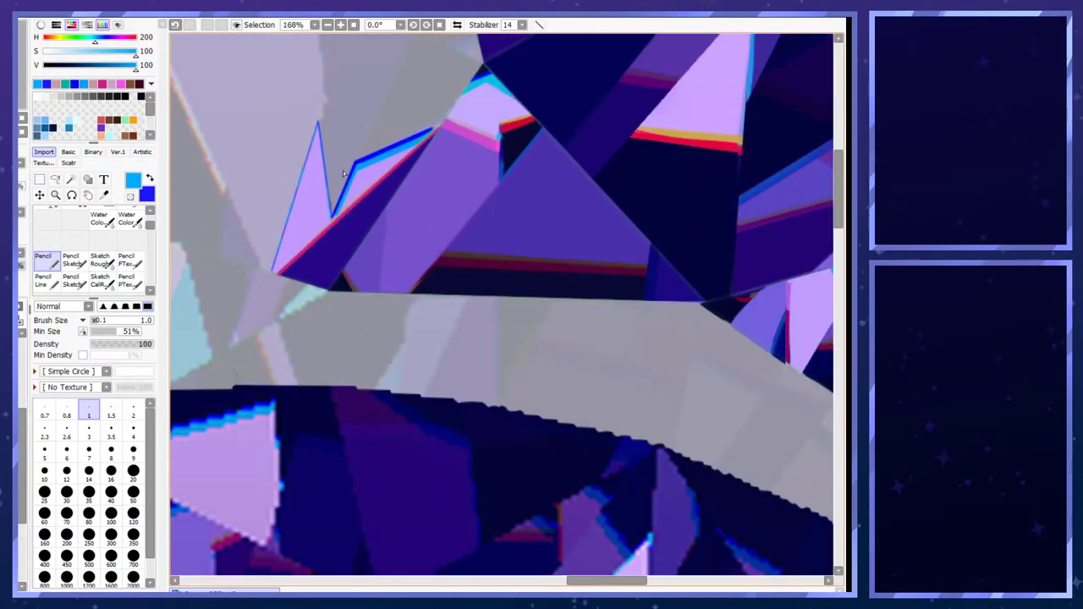
pyautogui.press('Delete')
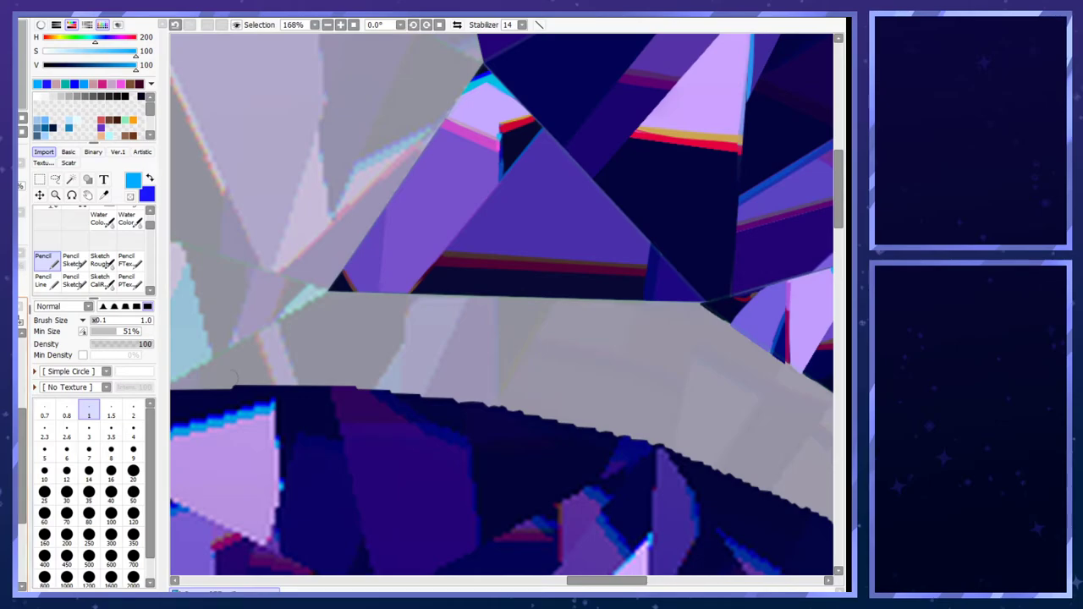
# - Outline the faded wedge facet beside the triangular lavender facet with a polygonal selection and fill it with the reference's dark indigo (H 248, S 44, V 40)
pyautogui.scroll(-5, 307, 312)
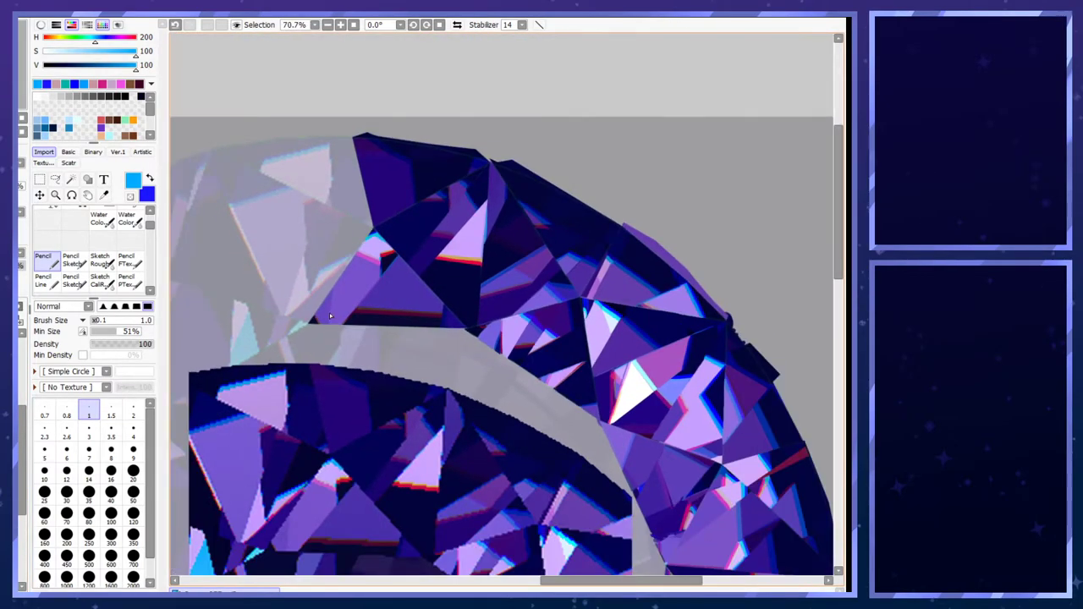
pyautogui.scroll(1, 330, 317)
pyautogui.scroll(7, 327, 308)
pyautogui.press('a')
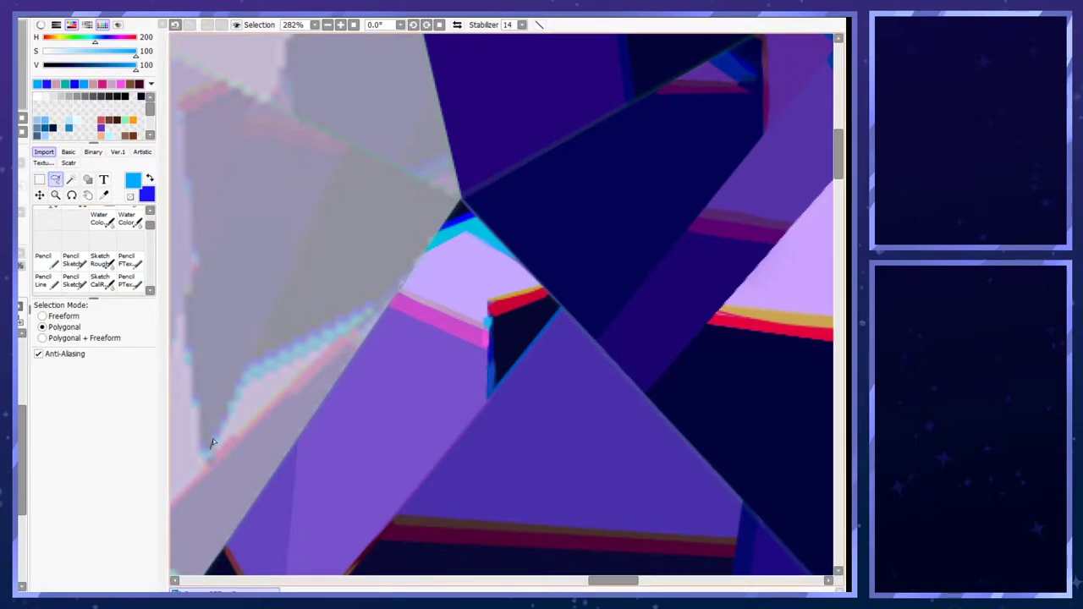
pyautogui.click(213, 446)
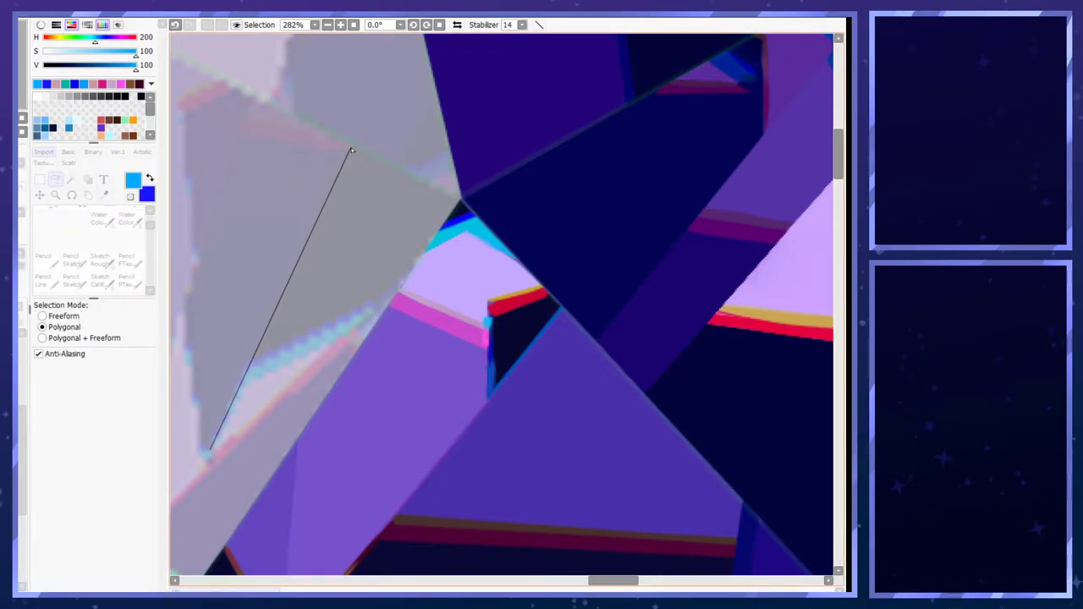
pyautogui.click(342, 152)
pyautogui.click(241, 138)
pyautogui.scroll(-8, 276, 117)
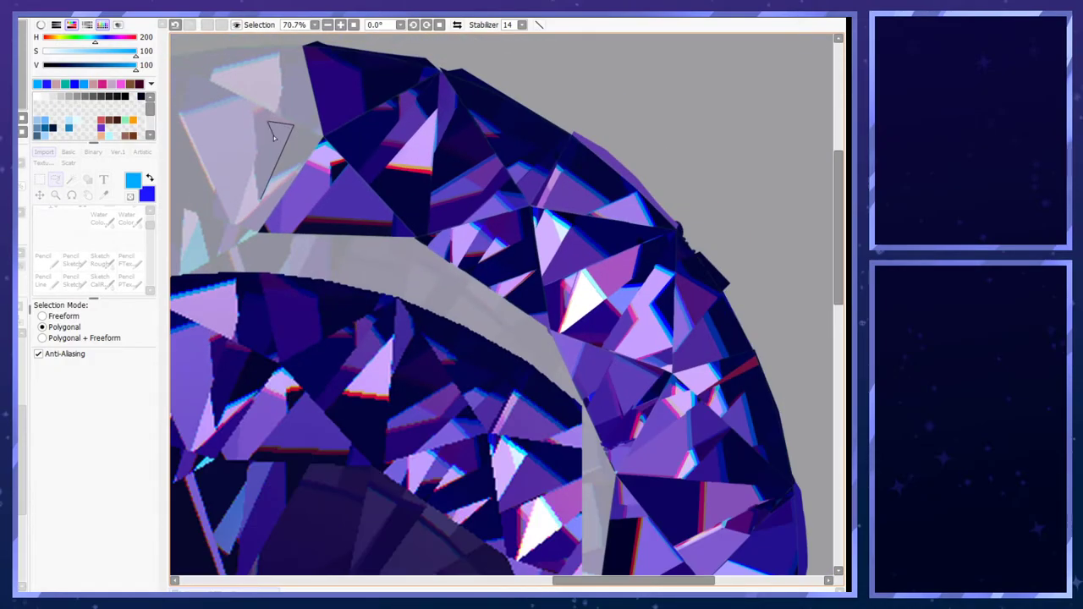
pyautogui.scroll(3, 271, 129)
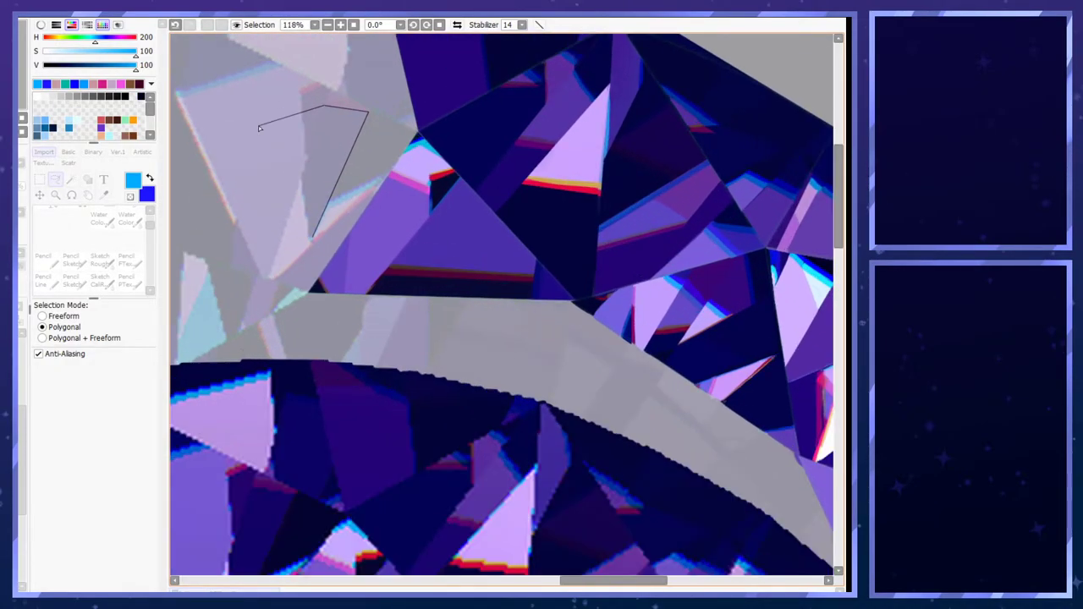
pyautogui.scroll(-2, 273, 183)
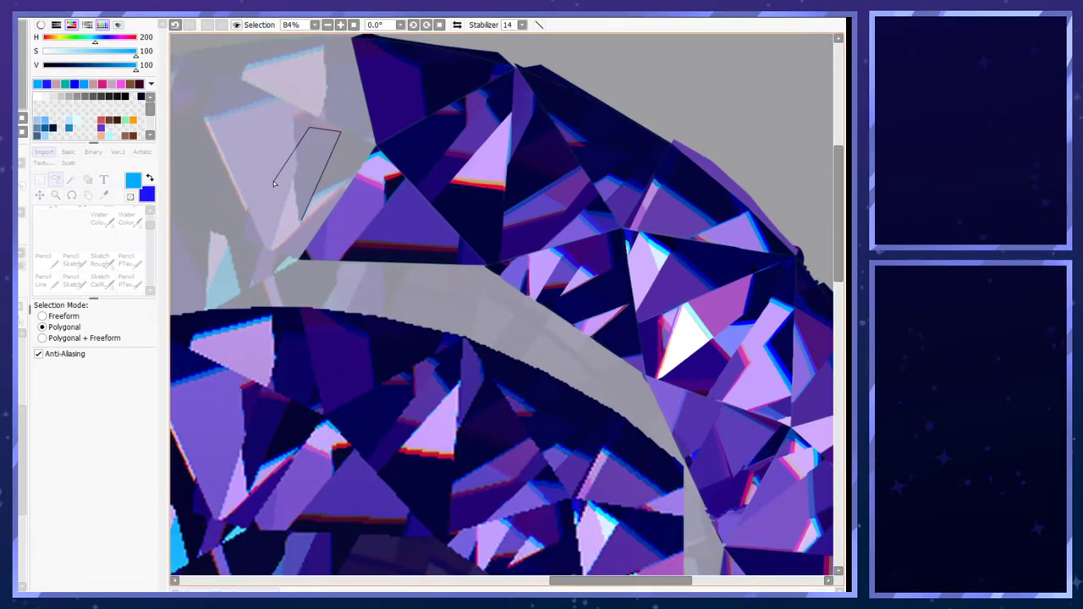
pyautogui.scroll(1, 273, 183)
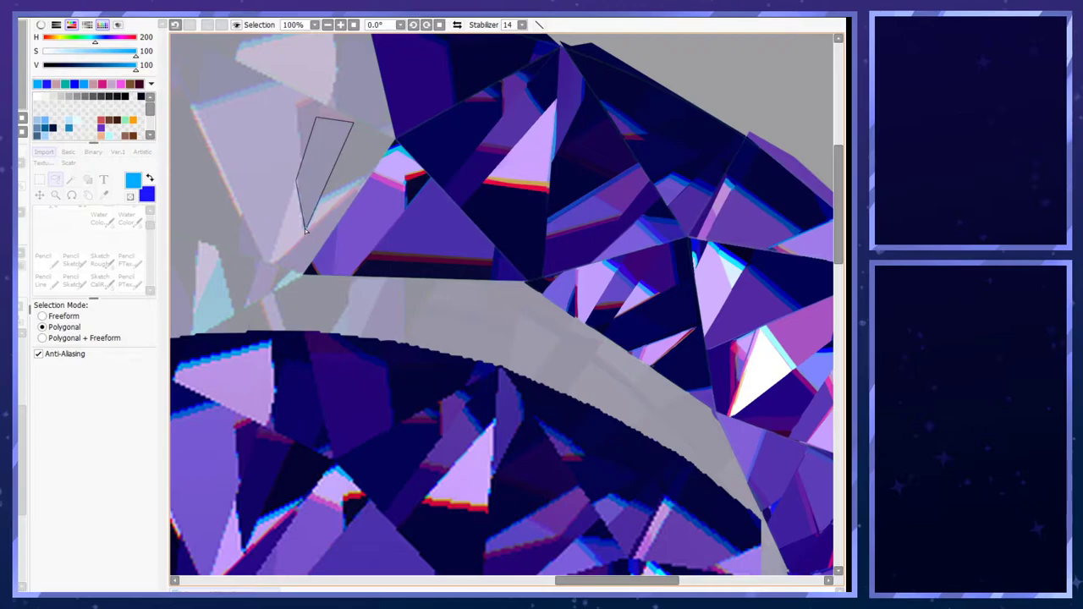
pyautogui.click(296, 183)
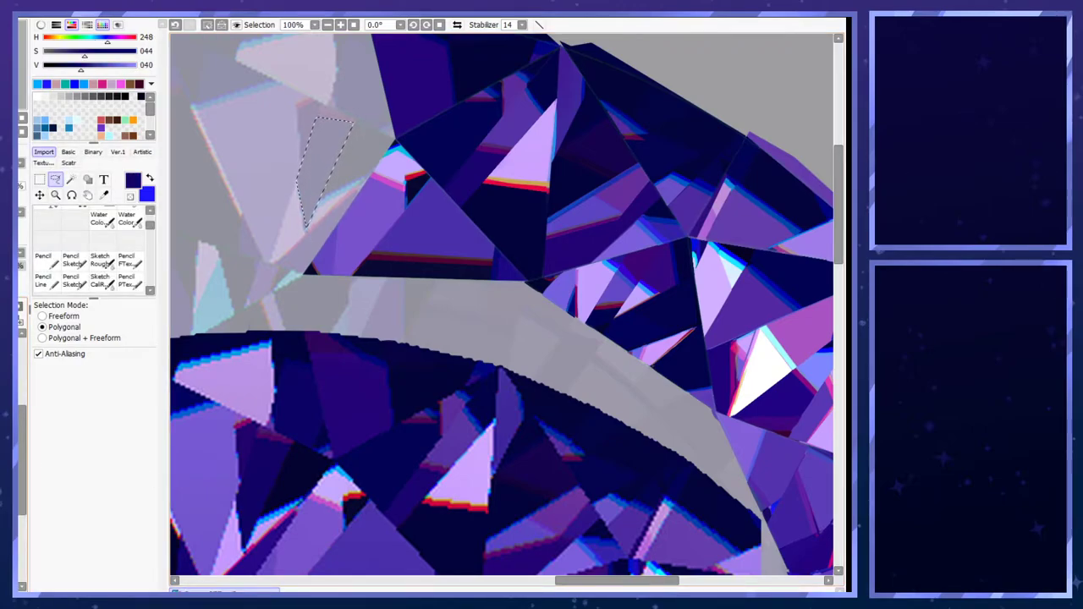
pyautogui.hotkey('ctrl', 'f')
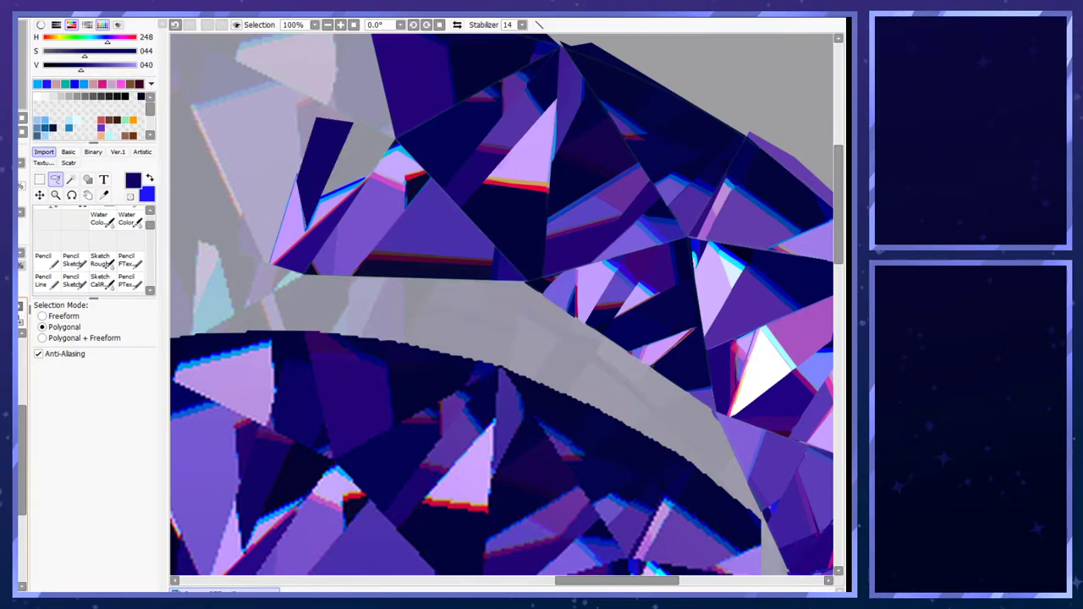
# - Pencil dark indigo along the new wedge's lower edge to close the gap up to the lavender facet's blue outline
pyautogui.scroll(1, 364, 182)
pyautogui.scroll(1, 364, 181)
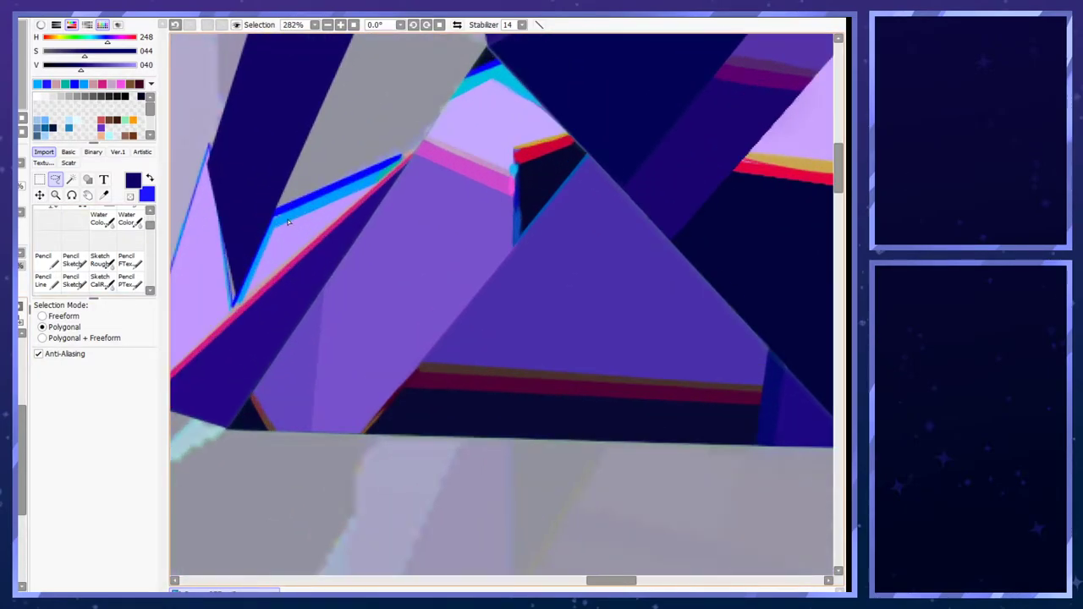
pyautogui.click(43, 258)
pyautogui.hotkey('ctrl', 'z')
pyautogui.moveTo(236, 302); pyautogui.dragTo(226, 238)
pyautogui.click(132, 431)
pyautogui.hotkey('ctrl', 'z')
pyautogui.moveTo(234, 299)
pyautogui.mouseDown()
pyautogui.moveTo(230, 267)
pyautogui.moveTo(235, 296)
pyautogui.moveTo(226, 241)
pyautogui.mouseUp()
pyautogui.hotkey('ctrl', 'z')
pyautogui.moveTo(234, 297); pyautogui.dragTo(227, 213)
pyautogui.press('e')
pyautogui.hotkey('ctrl', 'z')
pyautogui.moveTo(208, 152)
pyautogui.mouseDown()
pyautogui.moveTo(230, 306)
pyautogui.moveTo(211, 149)
pyautogui.mouseUp()
pyautogui.hotkey('ctrl', 'z')
pyautogui.moveTo(231, 299); pyautogui.dragTo(211, 150)
pyautogui.press('x')
pyautogui.press('x')
pyautogui.moveTo(233, 301)
pyautogui.mouseDown()
pyautogui.moveTo(214, 152)
pyautogui.moveTo(234, 298)
pyautogui.mouseUp()
pyautogui.hotkey('ctrl', 'z')
pyautogui.press('e')
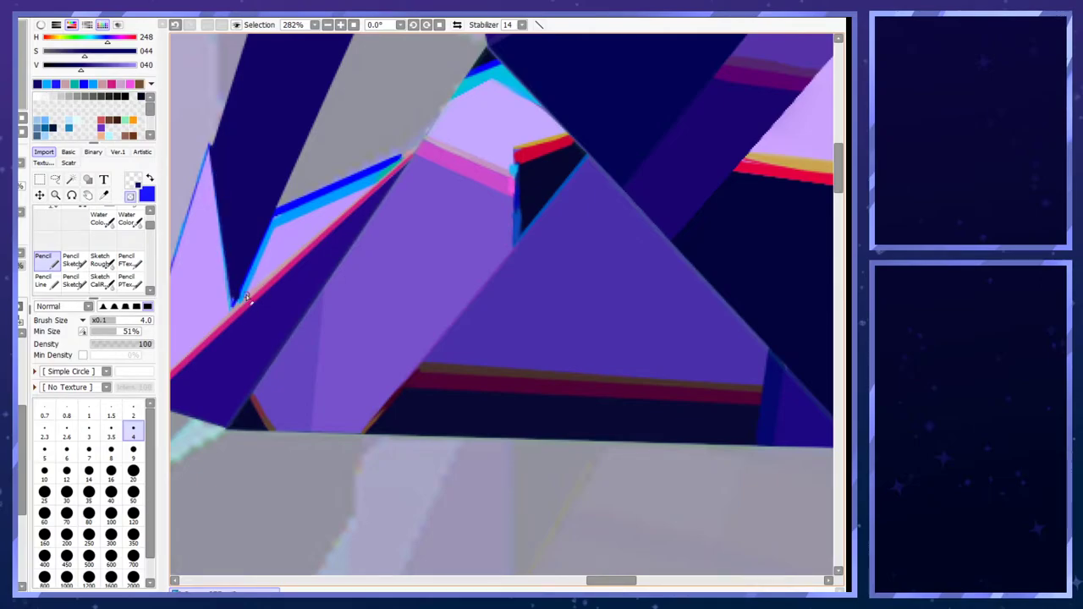
pyautogui.press('e')
pyautogui.press('e')
# - Select the faded facet between the indigo wedge and the ring's corner point and fill it with the reference's near-black navy (H 240, S 20, V 19)
pyautogui.scroll(-5, 271, 252)
pyautogui.scroll(2, 243, 258)
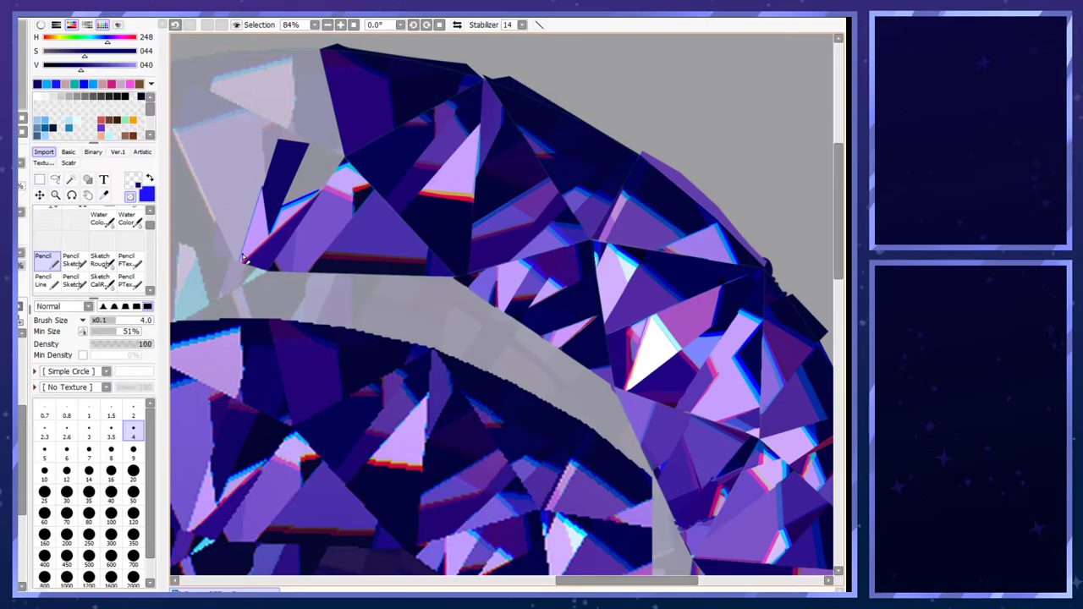
pyautogui.scroll(3, 268, 216)
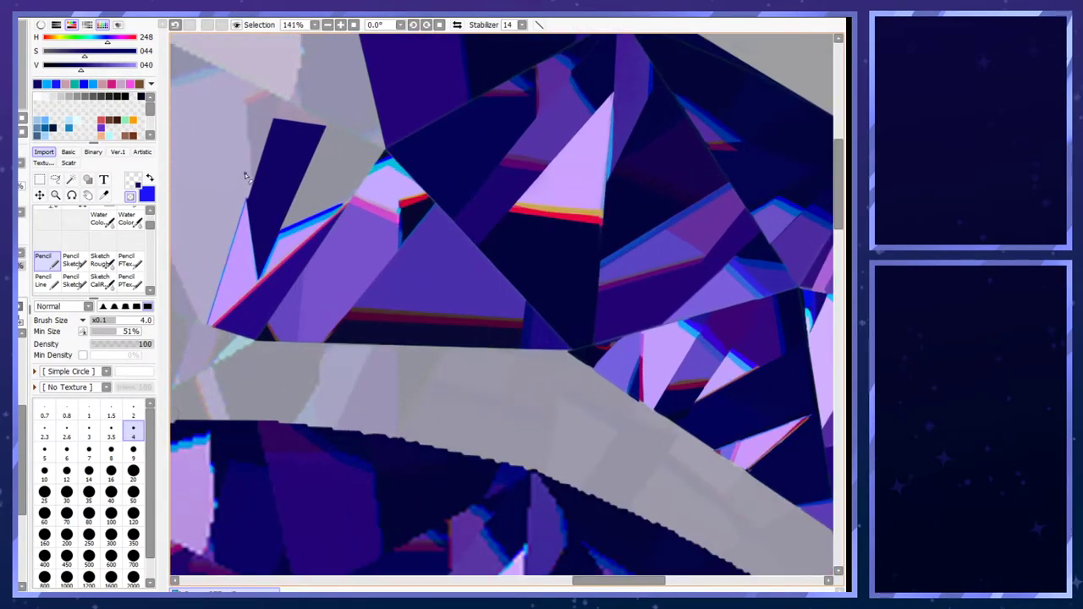
pyautogui.click(57, 181)
pyautogui.scroll(-3, 321, 203)
pyautogui.scroll(1, 322, 203)
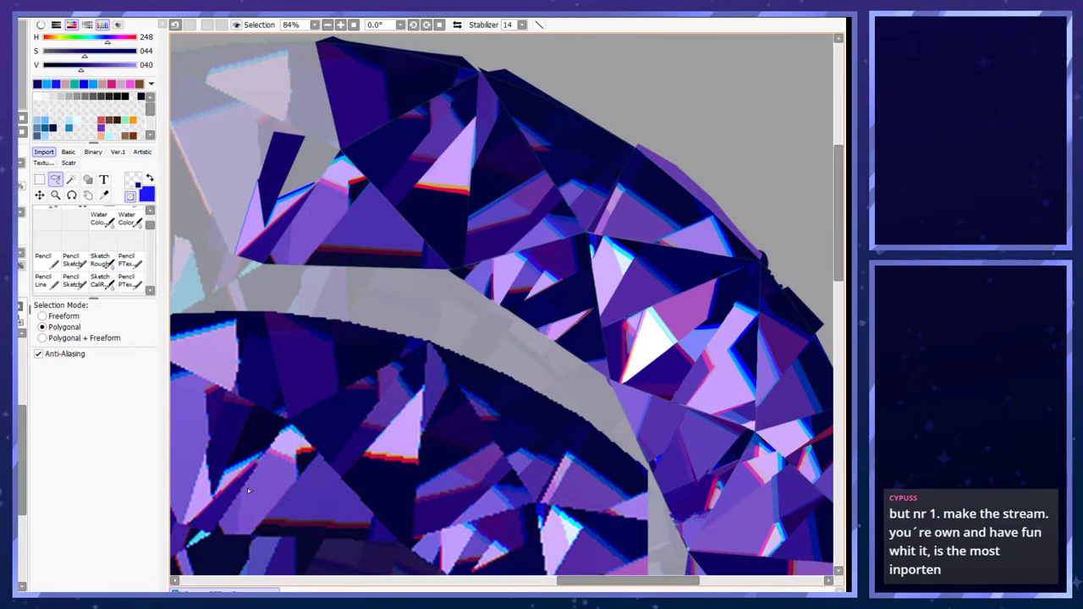
pyautogui.rightClick(252, 433)
pyautogui.scroll(6, 323, 172)
pyautogui.scroll(-3, 284, 208)
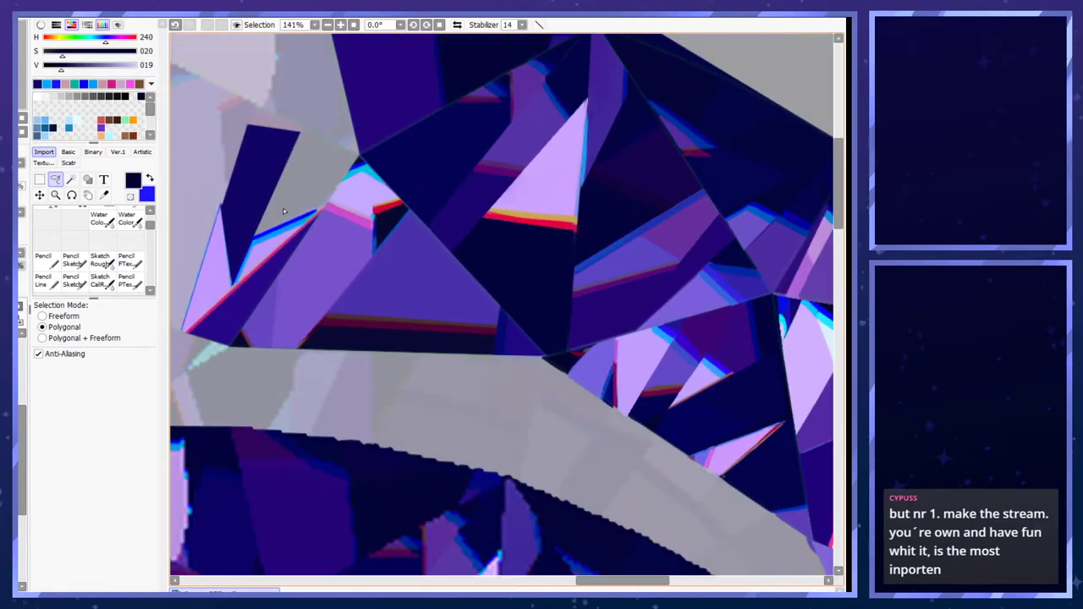
pyautogui.scroll(3, 280, 205)
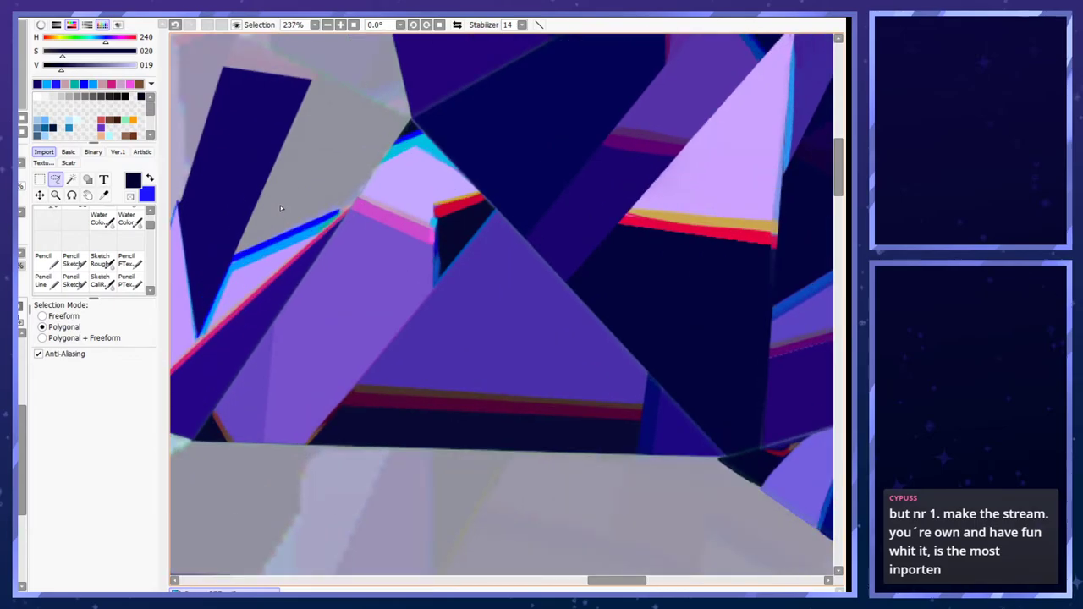
pyautogui.click(233, 260)
pyautogui.click(354, 205)
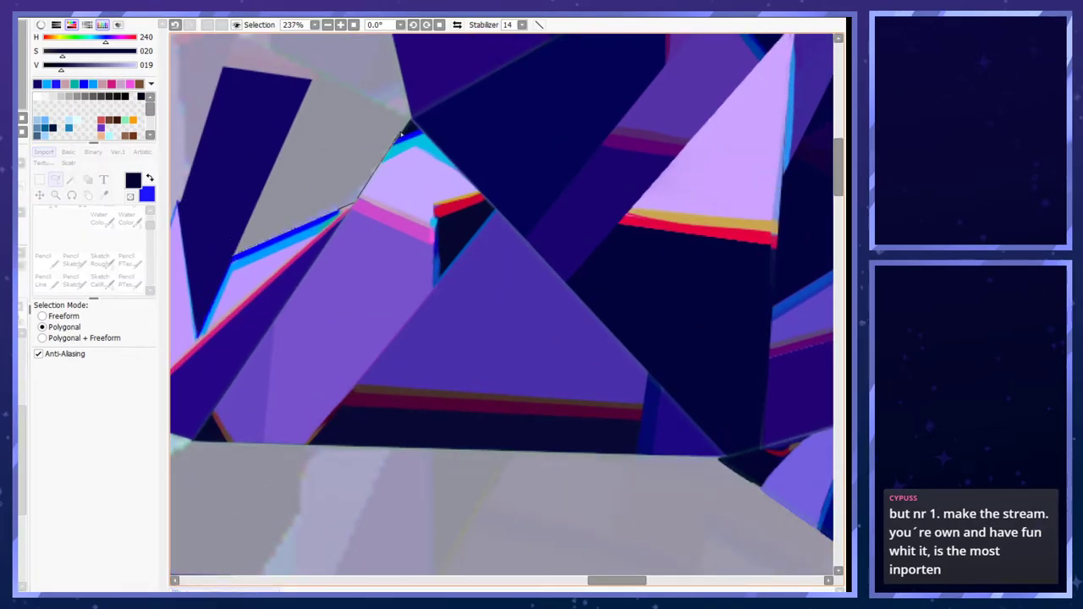
pyautogui.click(410, 116)
pyautogui.click(319, 74)
pyautogui.click(236, 253)
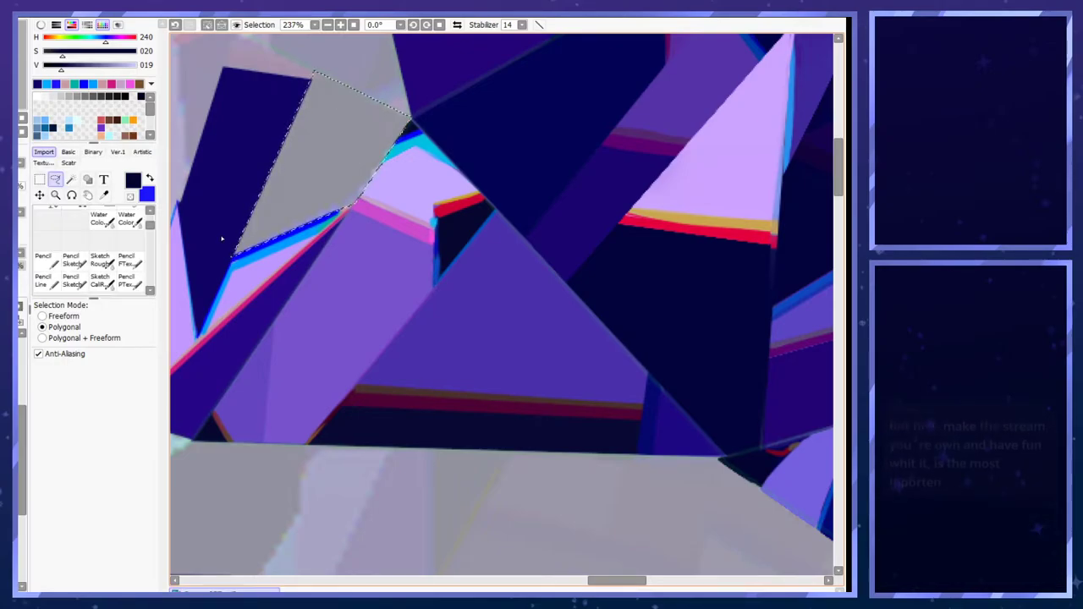
pyautogui.scroll(-7, 332, 161)
pyautogui.scroll(1, 278, 390)
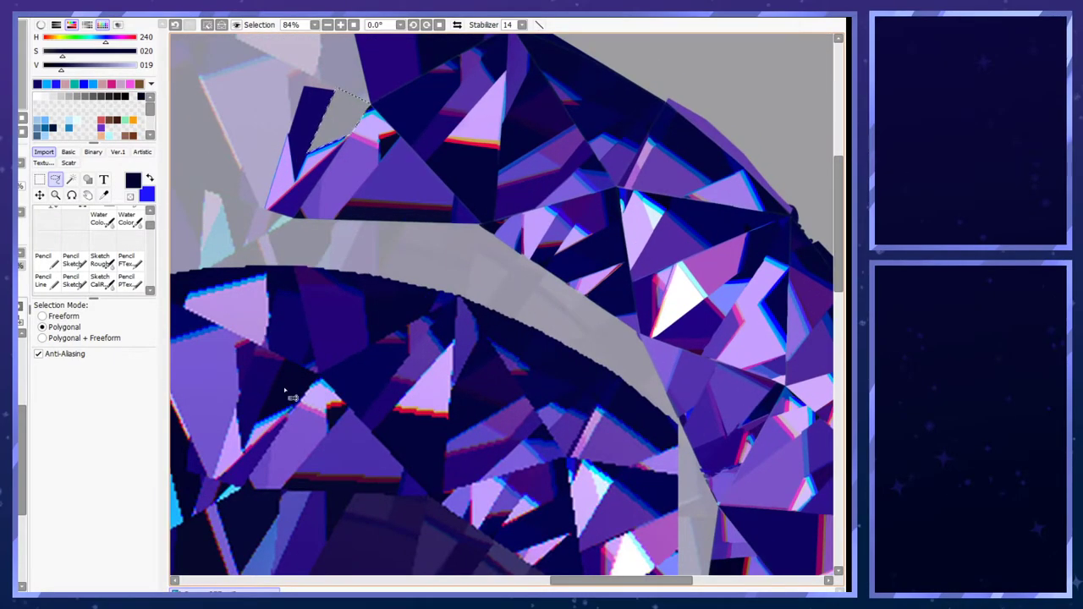
pyautogui.scroll(5, 372, 88)
pyautogui.scroll(-5, 377, 93)
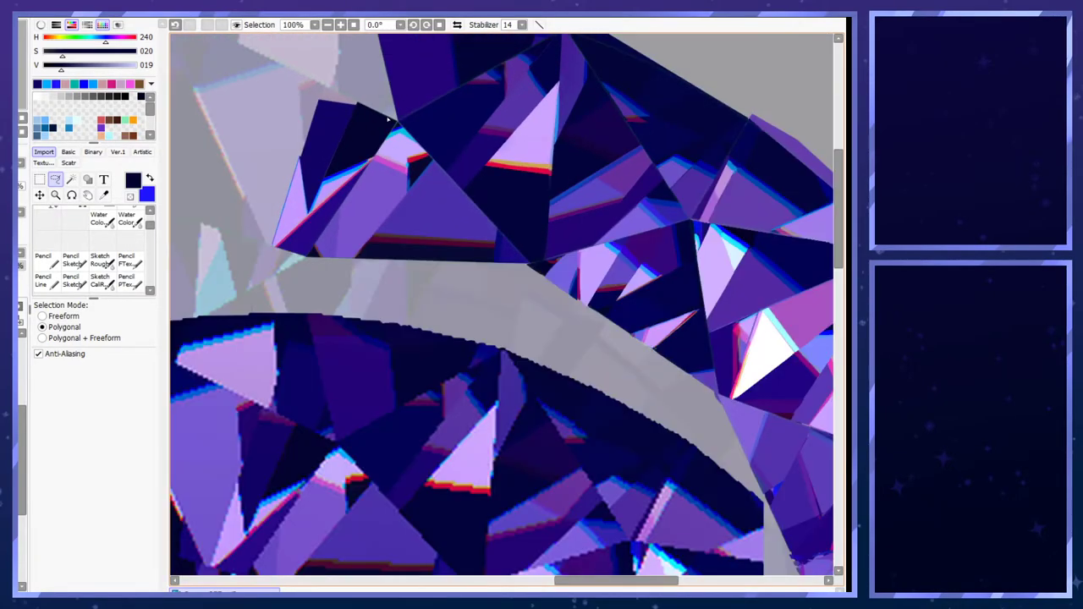
# - Extend the blue edge stripe to the facet's corner in navy blue sampled from the reference (H 239, S 58, V 50), using Pencil size 3.5
pyautogui.scroll(3, 372, 438)
pyautogui.rightClick(296, 385)
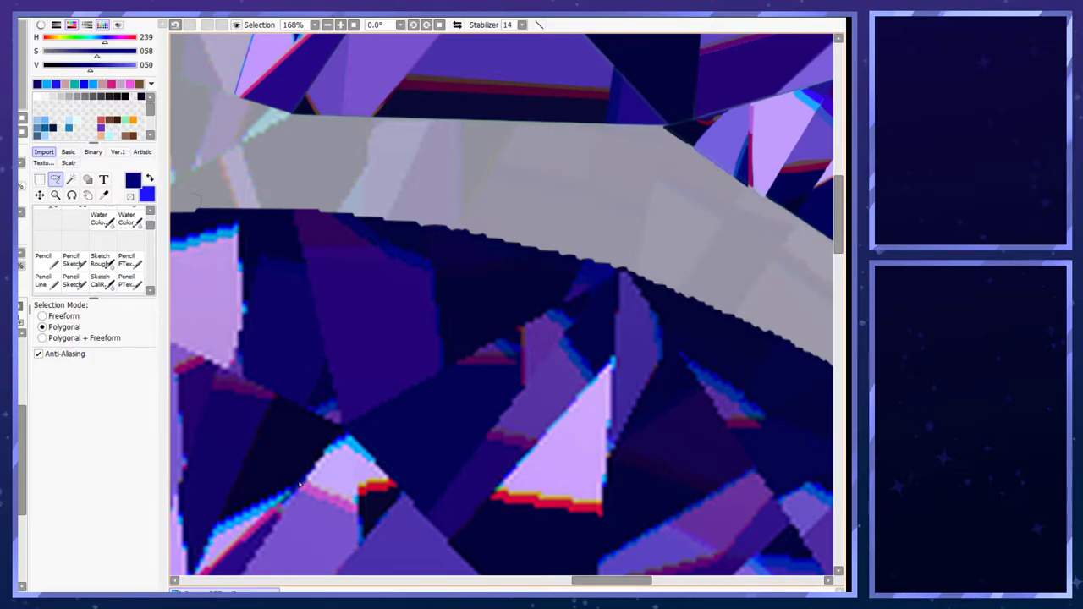
pyautogui.scroll(-7, 294, 410)
pyautogui.scroll(8, 348, 220)
pyautogui.scroll(-2, 329, 337)
pyautogui.scroll(5, 264, 504)
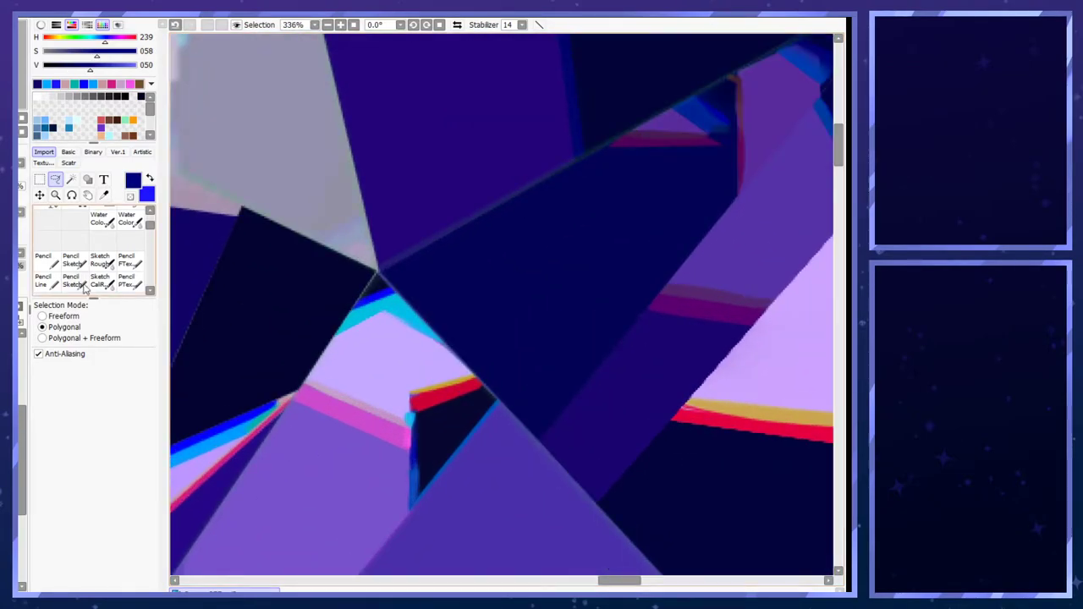
pyautogui.press('b')
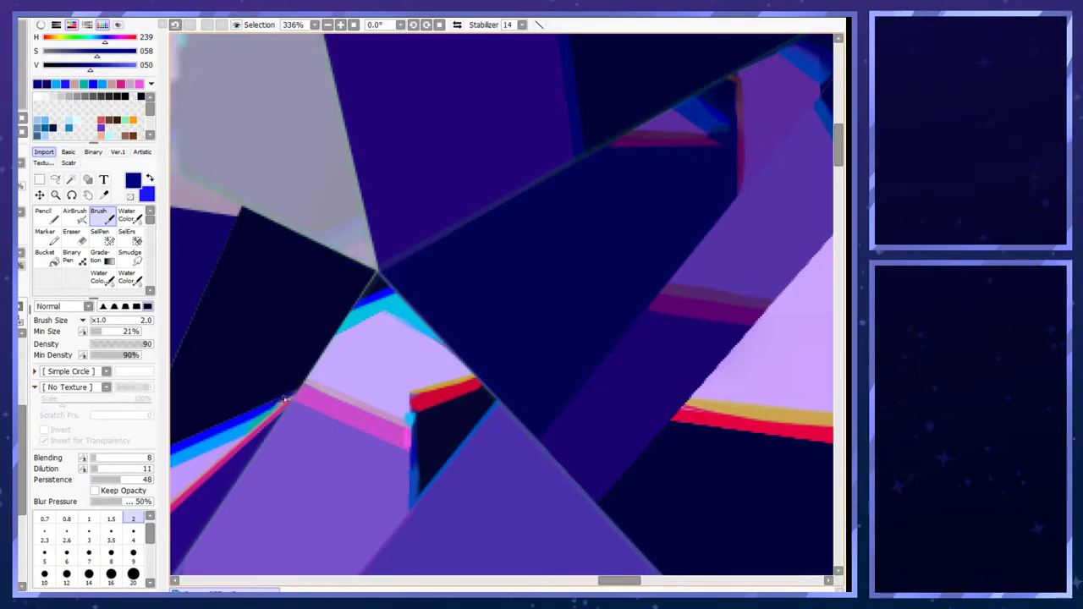
pyautogui.moveTo(264, 412); pyautogui.dragTo(287, 398)
pyautogui.press('n')
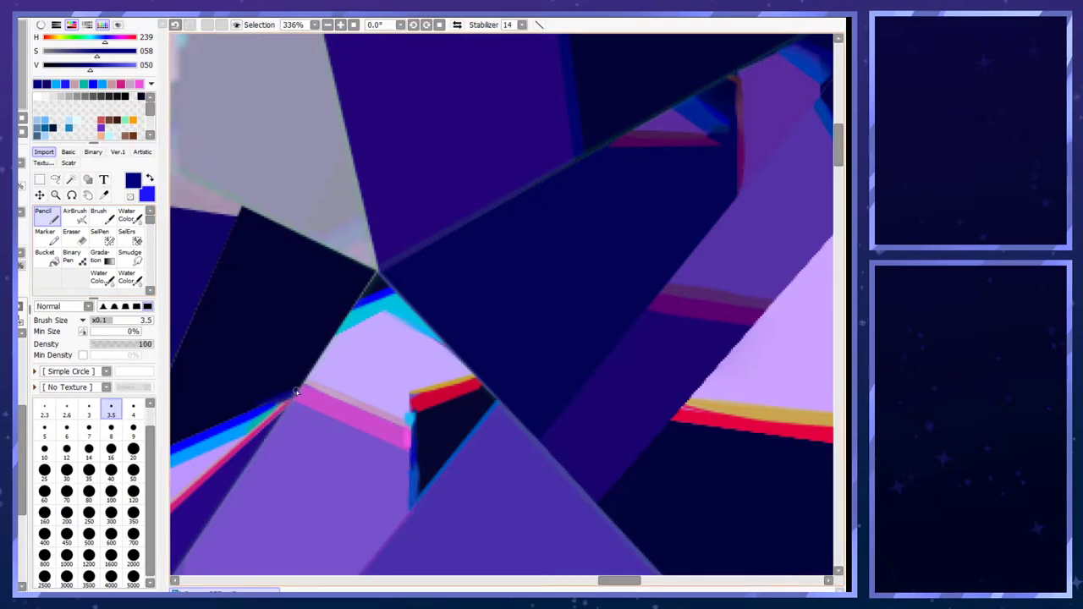
pyautogui.moveTo(276, 418); pyautogui.dragTo(300, 389)
pyautogui.scroll(-6, 301, 320)
pyautogui.scroll(5, 289, 373)
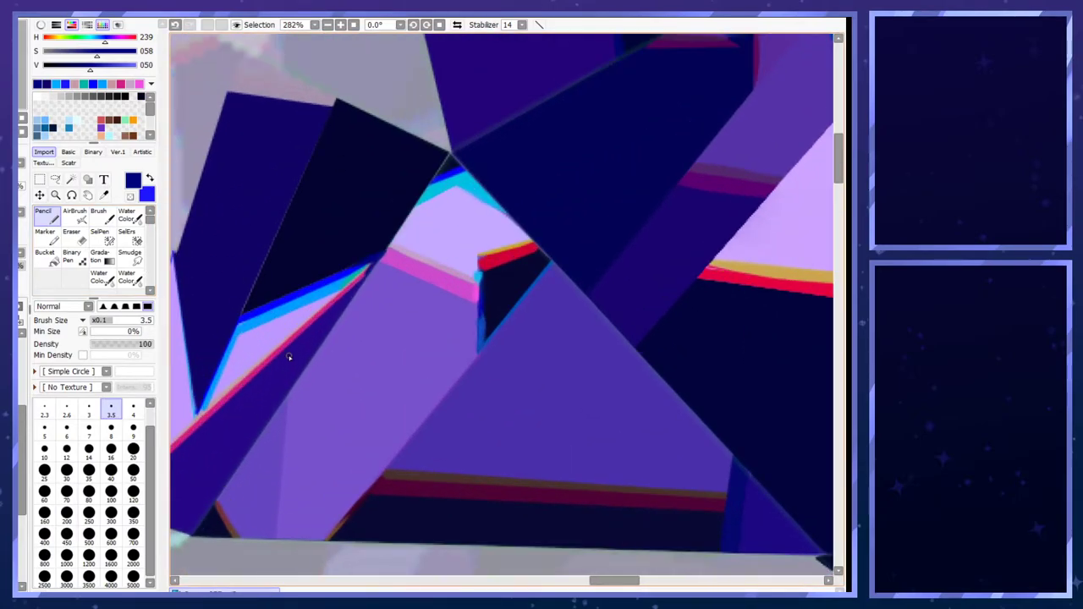
# - Cover the thin seam between the near-black facet and the indigo wedge with the sampled near-black navy at Pencil size 2.3
pyautogui.keyDown('alt'); pyautogui.click(266, 288); pyautogui.keyUp('alt')
pyautogui.press('[')
pyautogui.press('[')
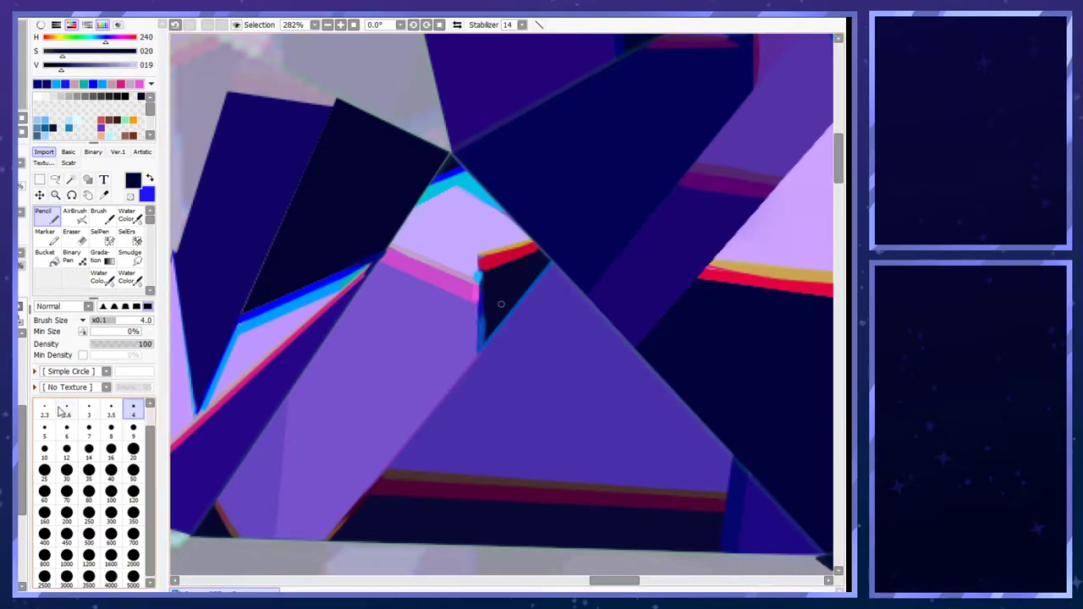
pyautogui.moveTo(362, 266); pyautogui.dragTo(241, 318)
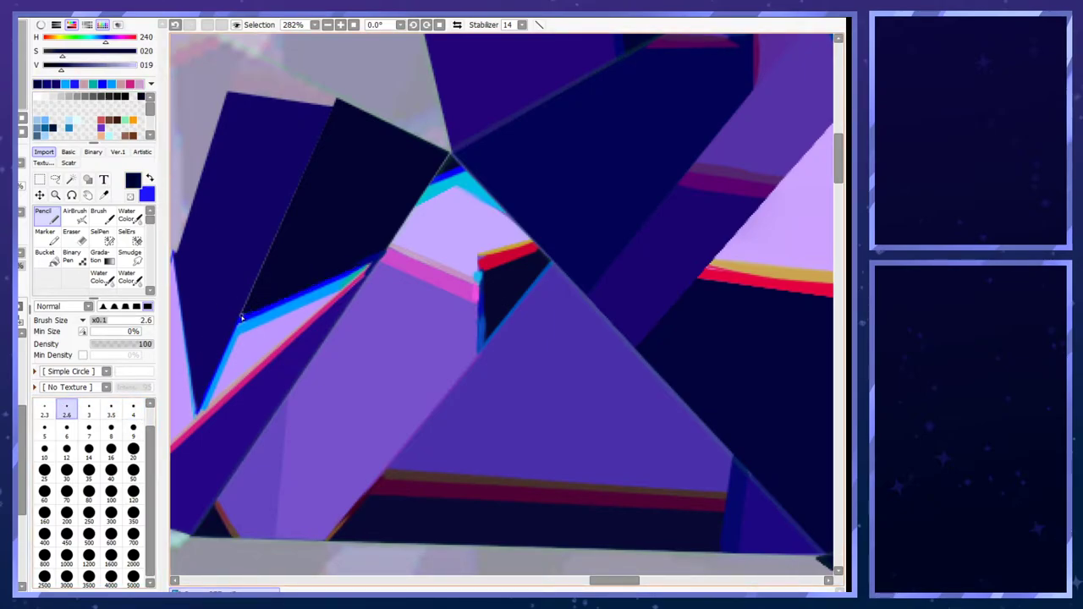
pyautogui.click(46, 410)
pyautogui.hotkey('ctrl', 'z')
pyautogui.moveTo(361, 265)
pyautogui.mouseDown()
pyautogui.moveTo(240, 315)
pyautogui.moveTo(337, 103)
pyautogui.mouseUp()
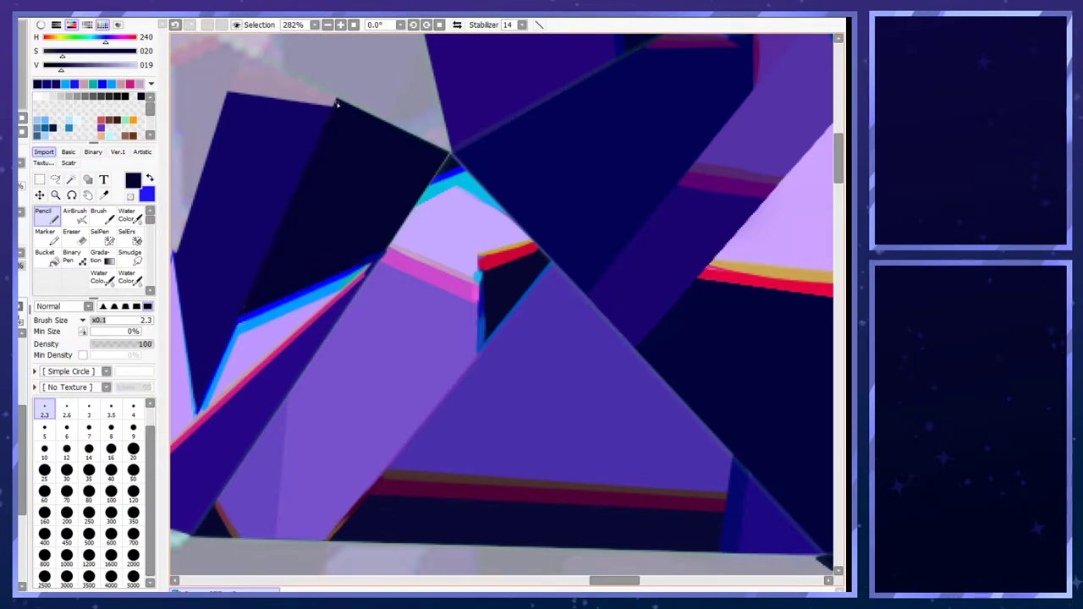
# - Paint near-black navy at Pencil size 2 over the pale seam running up to the facet's corner point
pyautogui.scroll(1, 385, 116)
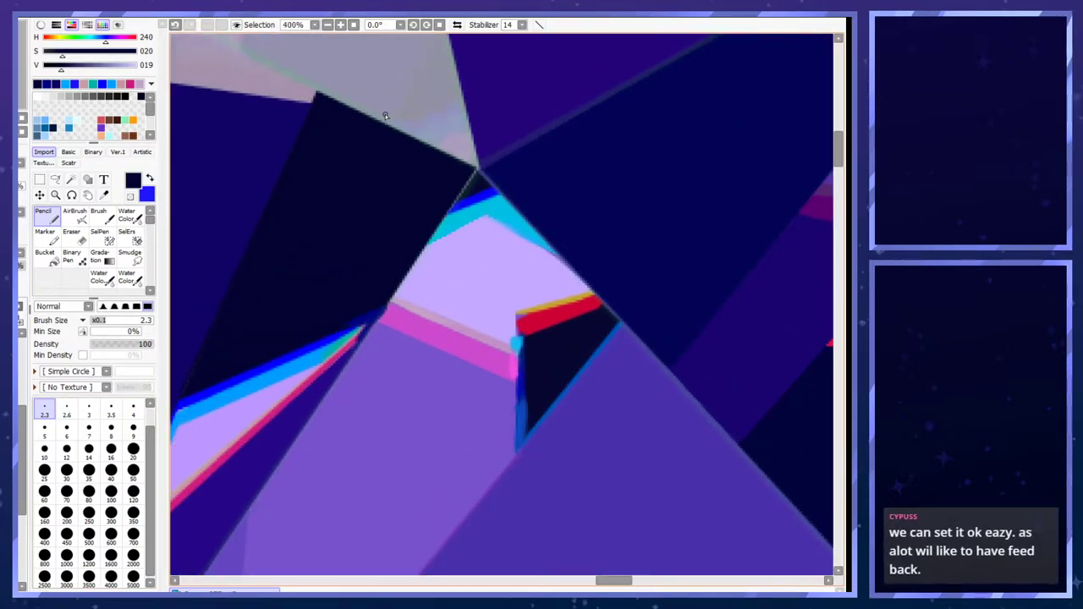
pyautogui.moveTo(260, 228); pyautogui.dragTo(268, 215)
pyautogui.press('[')
pyautogui.keyDown('shift'); pyautogui.click(473, 171); pyautogui.keyUp('shift')
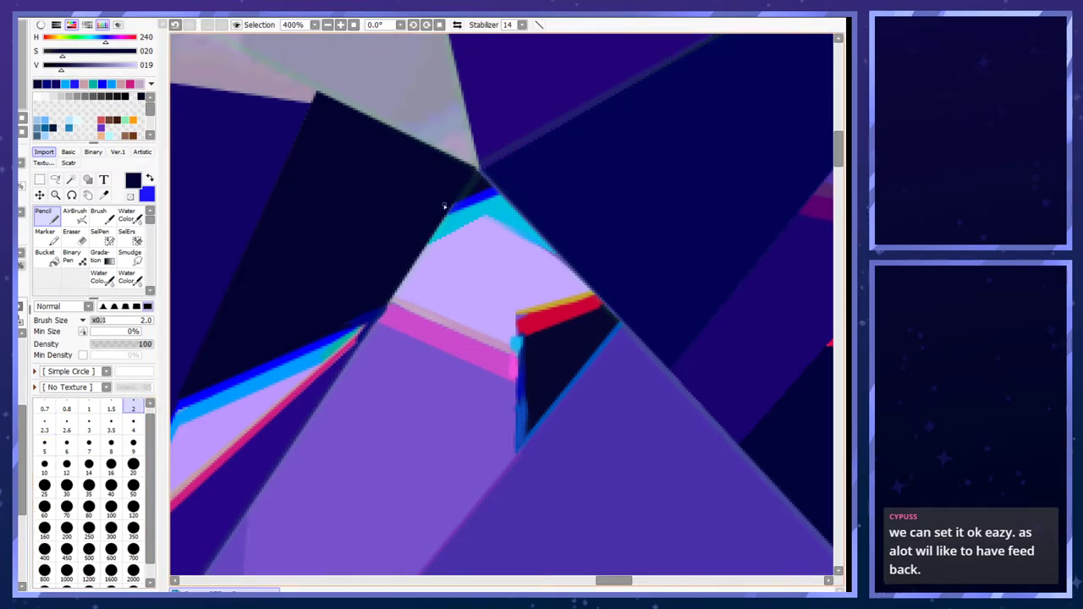
# - Sharpen the indigo wedge's pointed tip between the blue edge lines with its own sampled indigo at Pencil size 2
pyautogui.scroll(-6, 441, 150)
pyautogui.scroll(2, 440, 288)
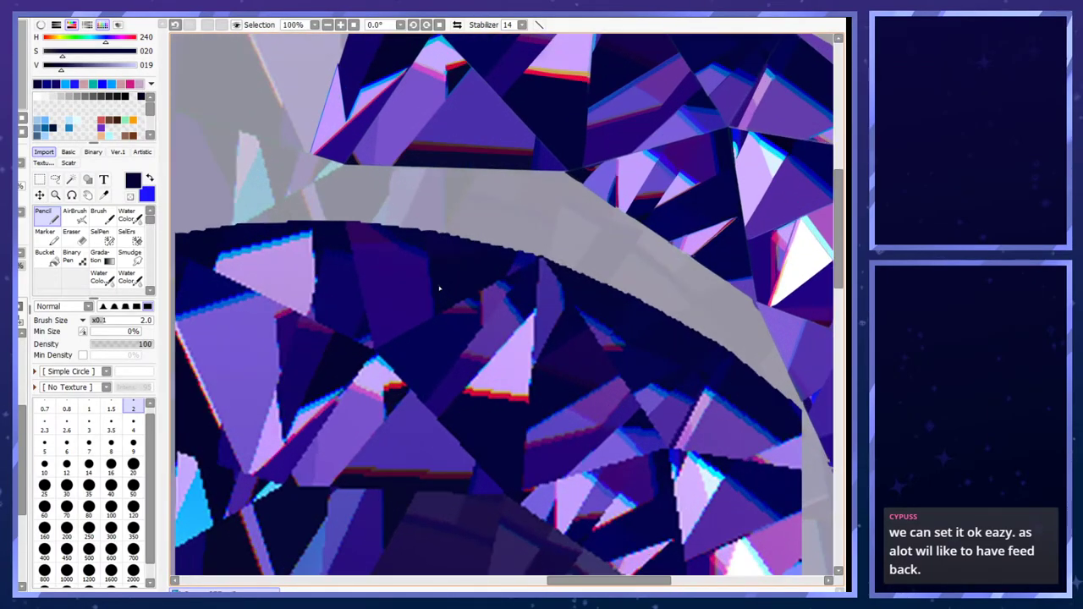
pyautogui.scroll(-2, 303, 479)
pyautogui.scroll(1, 361, 270)
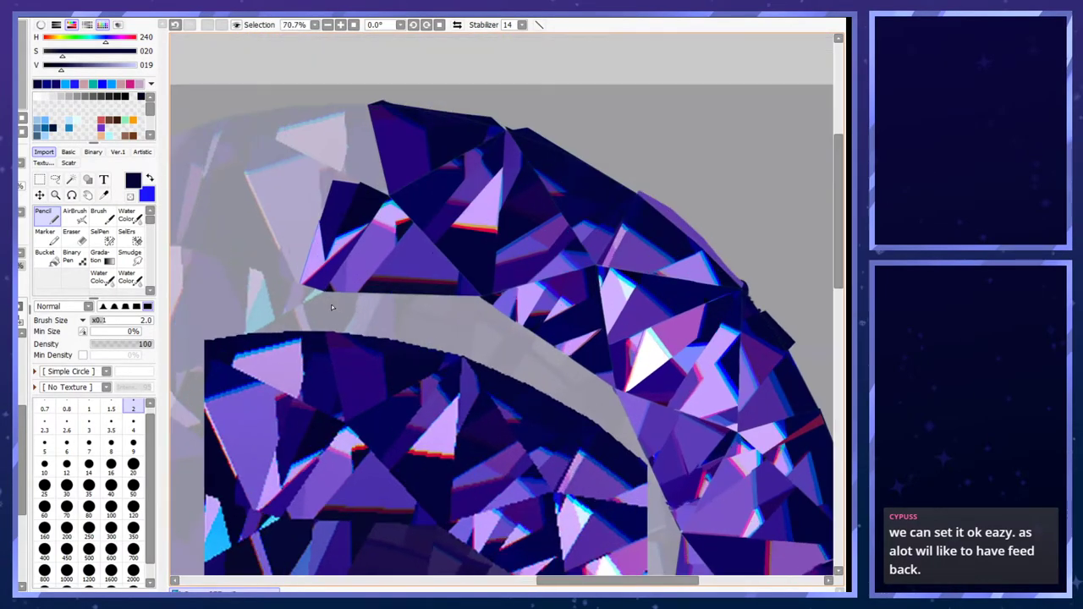
pyautogui.scroll(6, 330, 304)
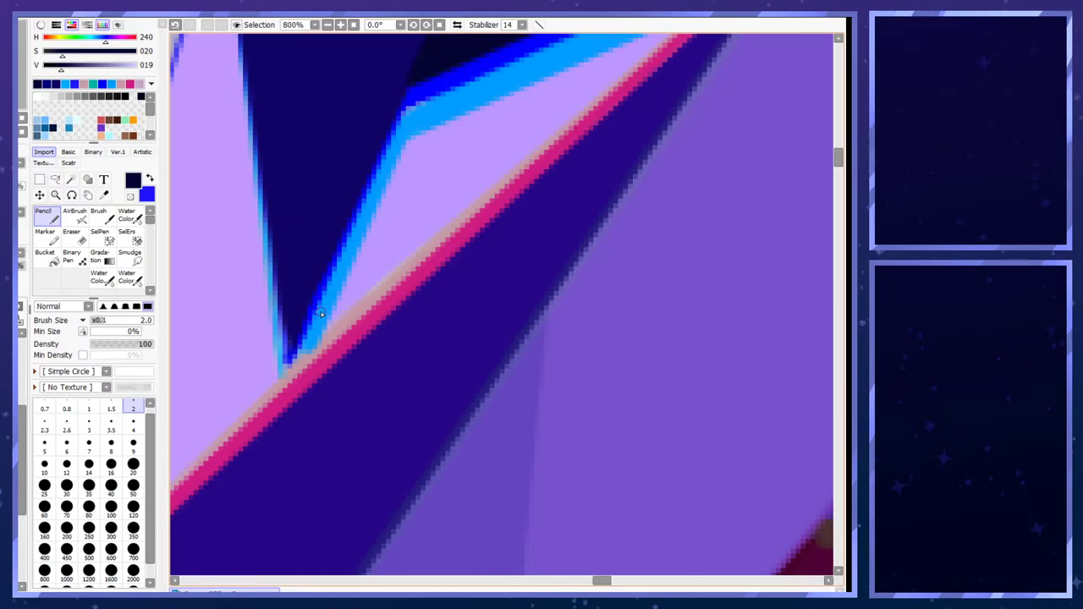
pyautogui.keyDown('alt'); pyautogui.click(295, 279); pyautogui.keyUp('alt')
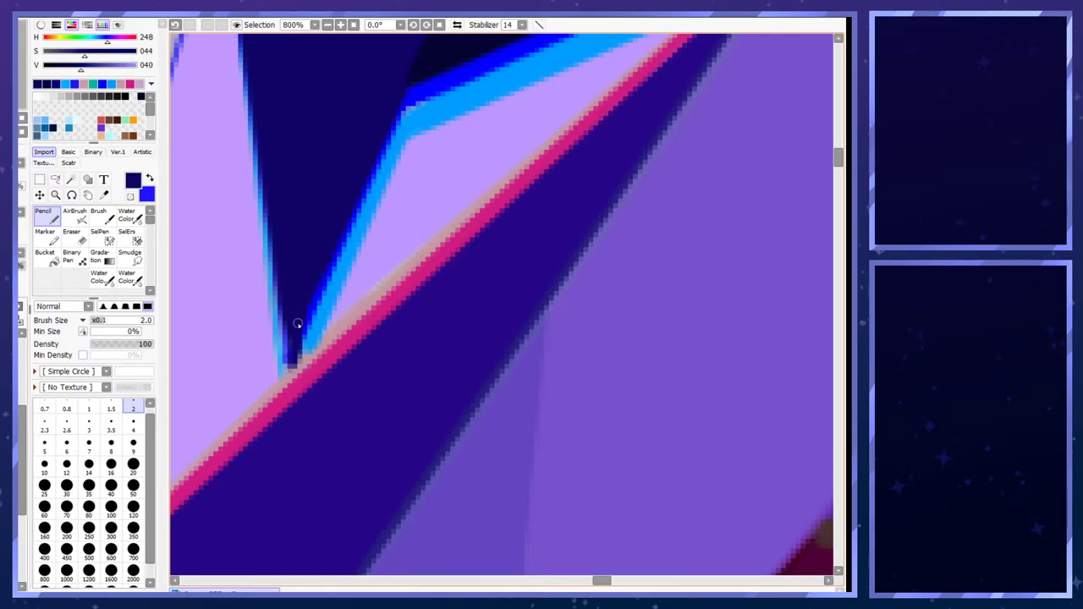
pyautogui.moveTo(301, 309)
pyautogui.mouseDown()
pyautogui.moveTo(291, 374)
pyautogui.moveTo(295, 338)
pyautogui.mouseUp()
pyautogui.scroll(-6, 350, 198)
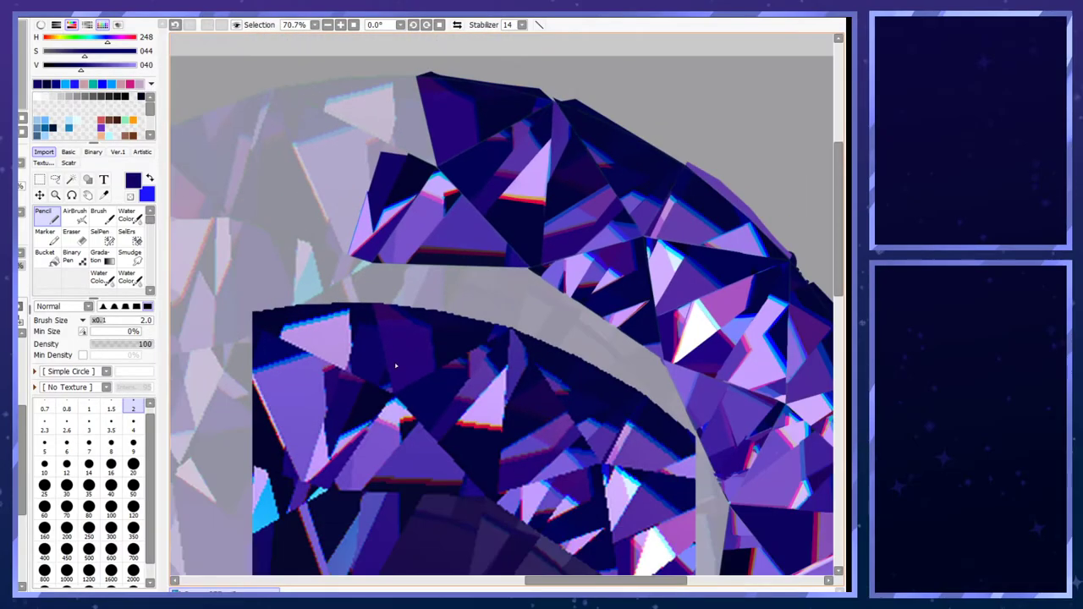
# - Sample two purples from the reference (H 270, S 47, V 52 and H 286, S 46, V 40) and outline the pale gap above the indigo facet
pyautogui.scroll(2, 375, 385)
pyautogui.keyDown('alt'); pyautogui.click(370, 380); pyautogui.keyUp('alt')
pyautogui.scroll(1, 367, 382)
pyautogui.press('x')
pyautogui.keyDown('alt'); pyautogui.click(361, 372); pyautogui.keyUp('alt')
pyautogui.scroll(-6, 360, 373)
pyautogui.scroll(6, 442, 132)
pyautogui.scroll(-1, 271, 300)
pyautogui.scroll(4, 202, 278)
pyautogui.press('a')
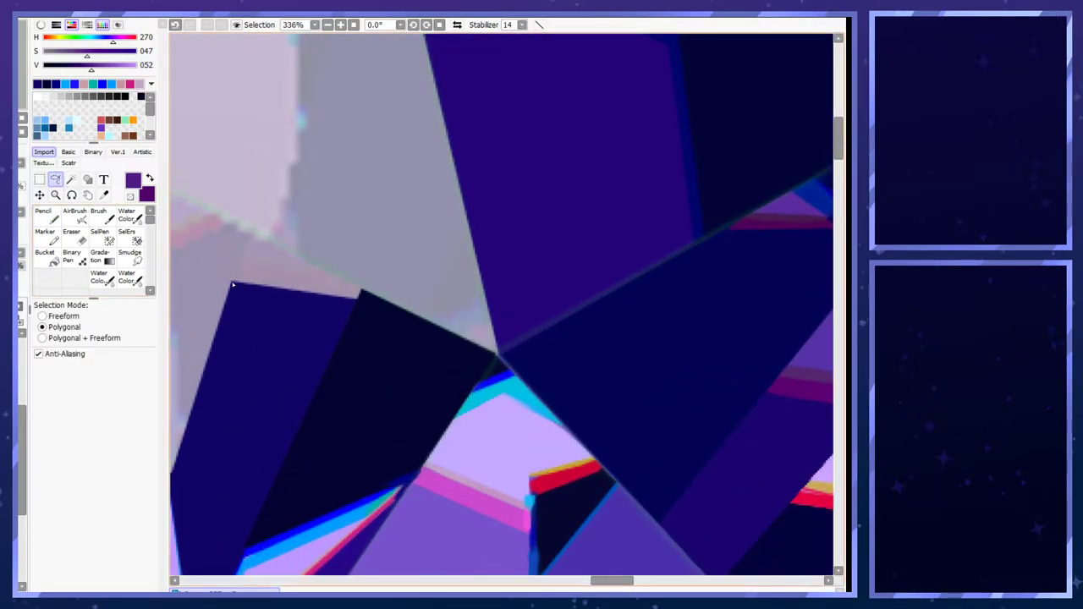
pyautogui.click(233, 283)
pyautogui.click(362, 289)
pyautogui.doubleClick(251, 231)
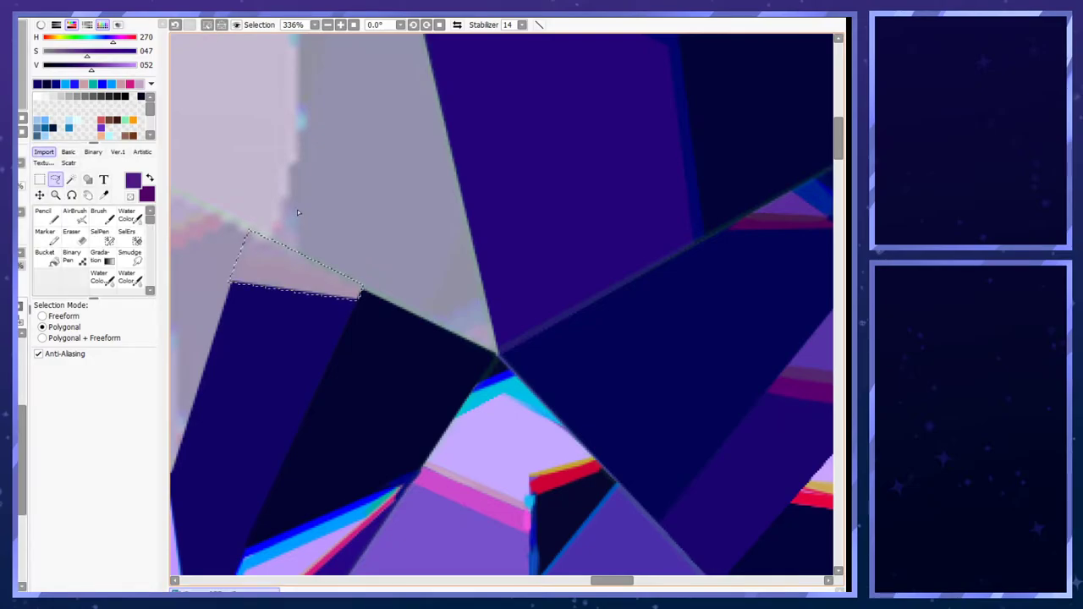
# - Fill the selected gap above the indigo facet with dark purple (H 286, S 46, V 40) at Pencil size 20, and deselect
pyautogui.scroll(-10, 324, 201)
pyautogui.scroll(1, 386, 297)
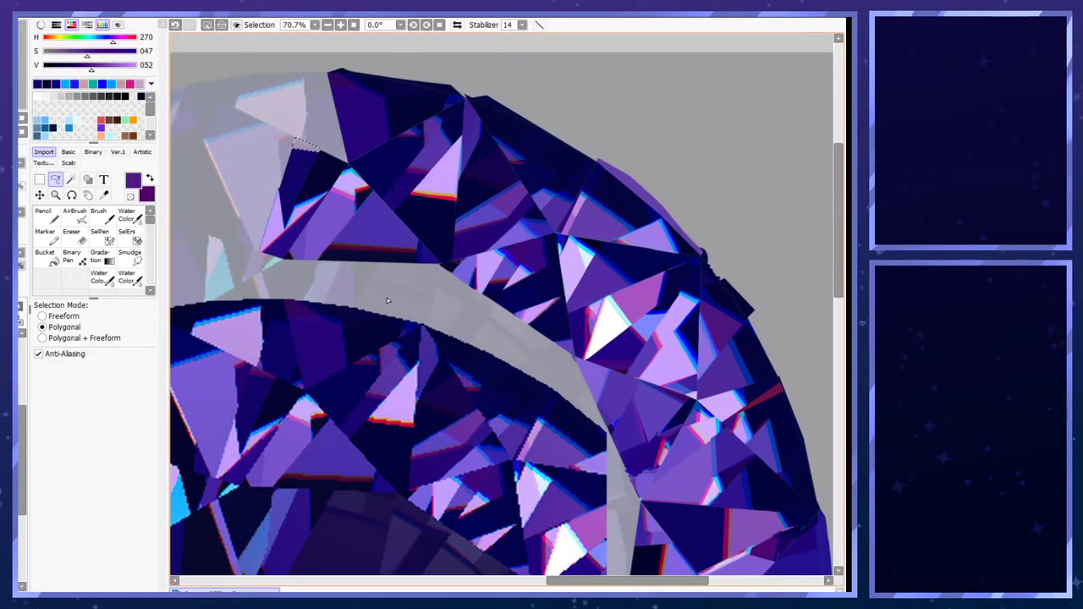
pyautogui.click(57, 214)
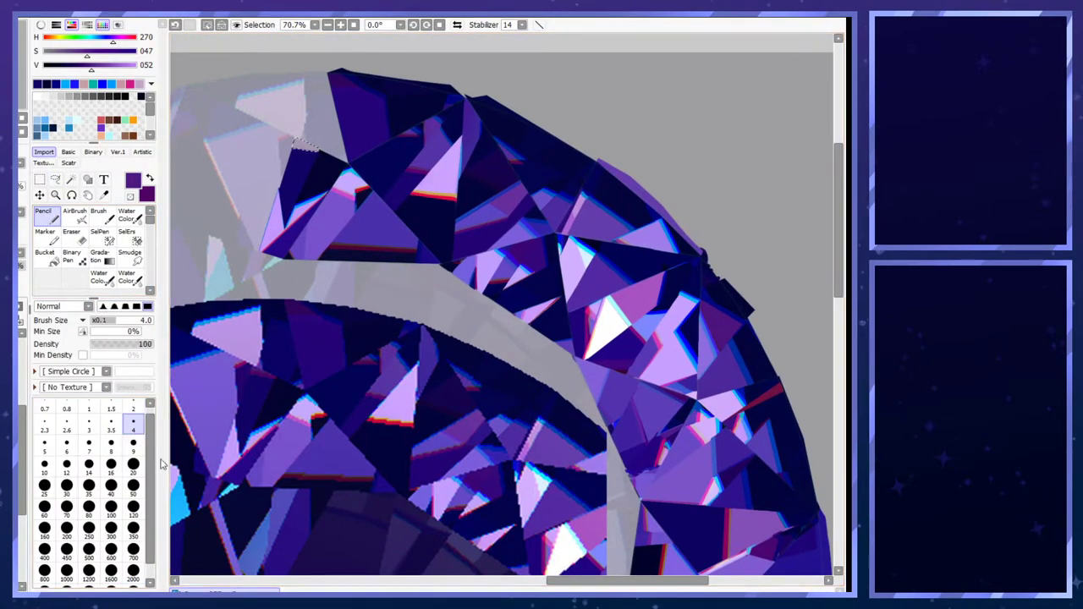
pyautogui.click(133, 443)
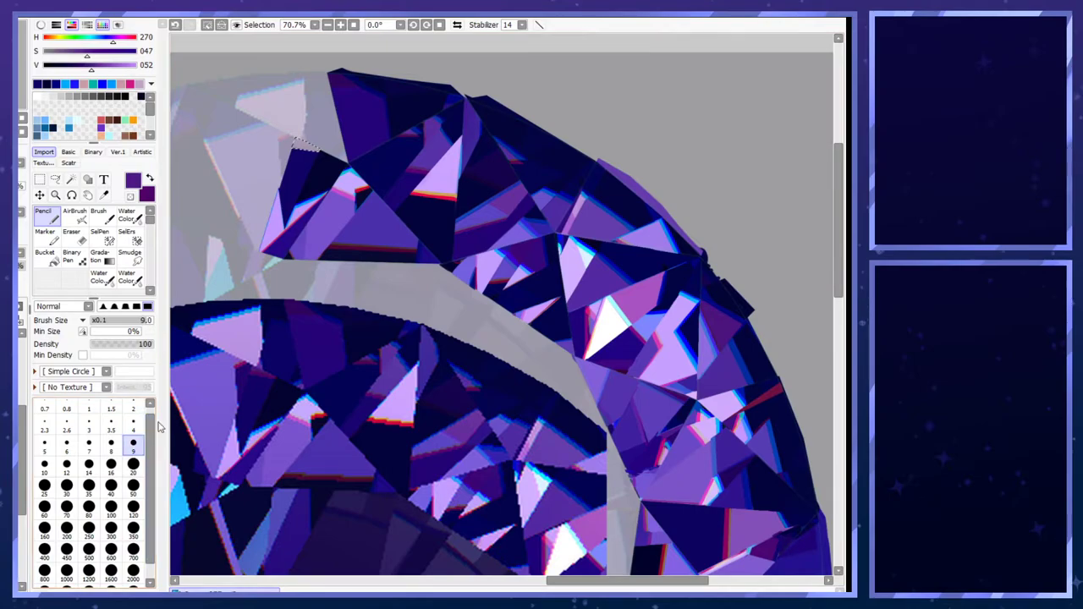
pyautogui.click(132, 464)
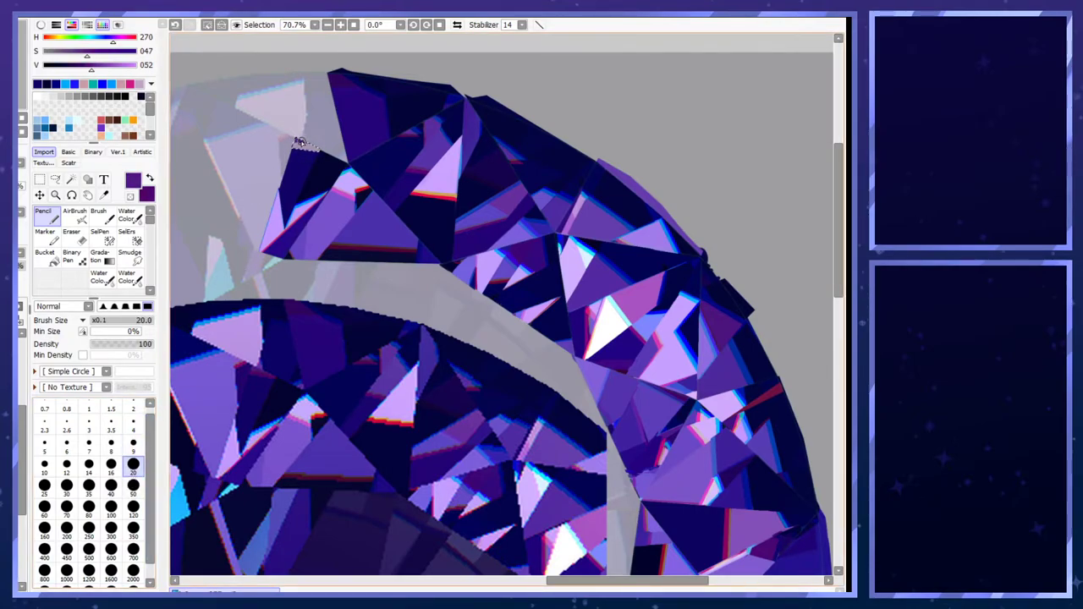
pyautogui.press('x')
pyautogui.moveTo(272, 151); pyautogui.dragTo(324, 157)
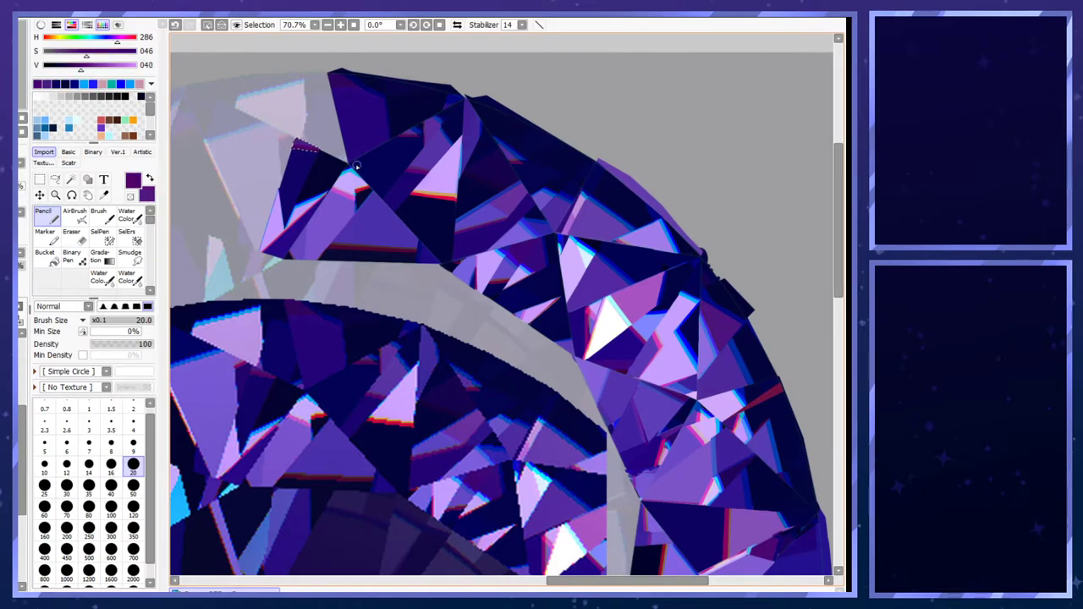
pyautogui.hotkey('ctrl', 'd')
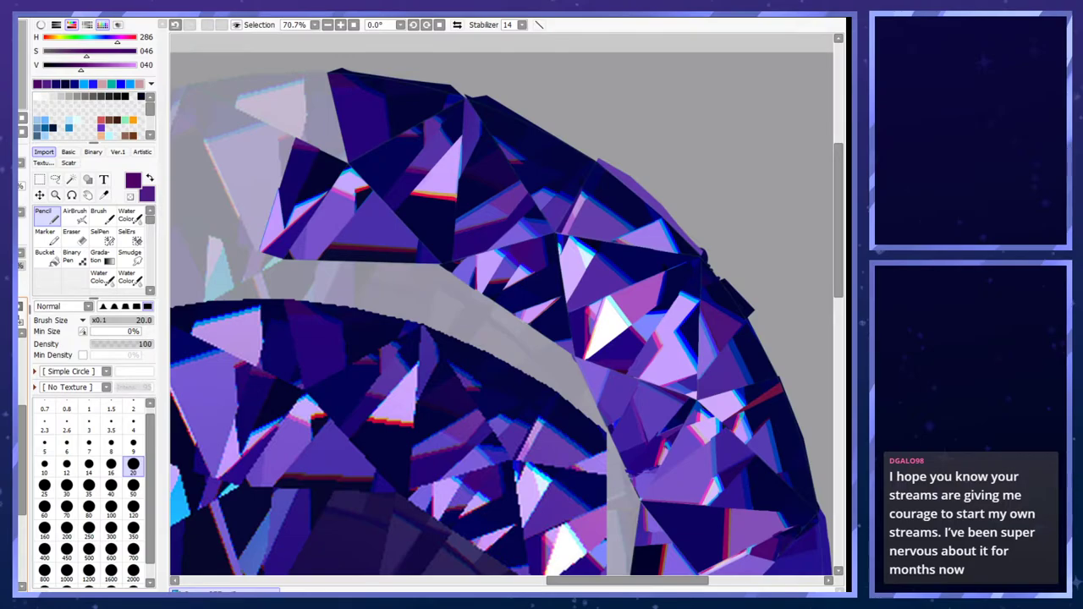
# - Hide the layer with the newest indigo and near-black facets to expose the faded guide underneath
pyautogui.scroll(-2, 481, 320)
pyautogui.scroll(3, 402, 261)
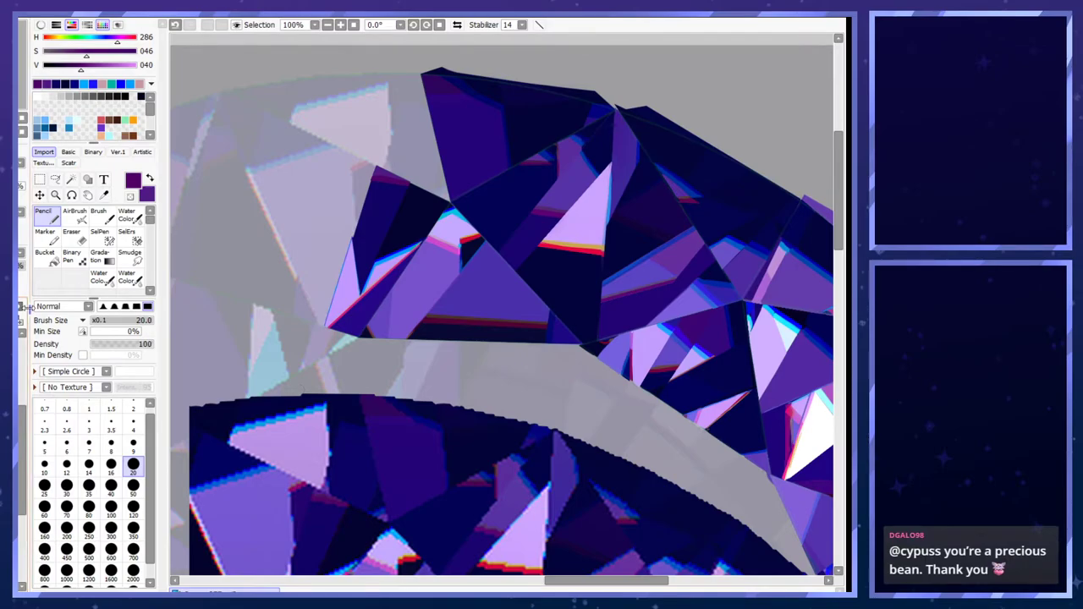
pyautogui.scroll(-5, 189, 160)
pyautogui.scroll(2, 283, 277)
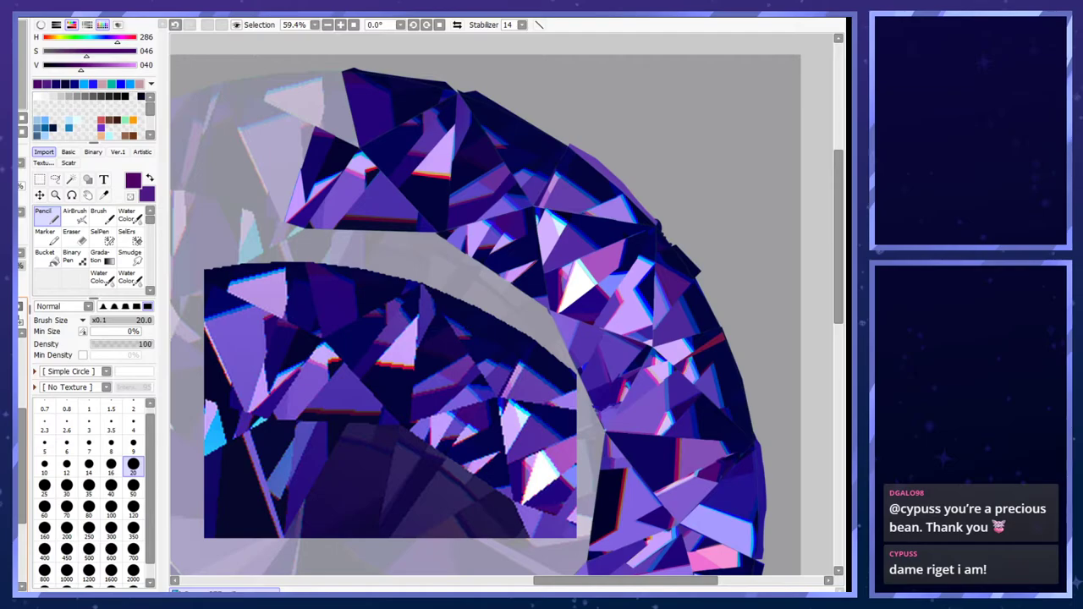
pyautogui.press('Delete')
pyautogui.hotkey('ctrl', 'y')
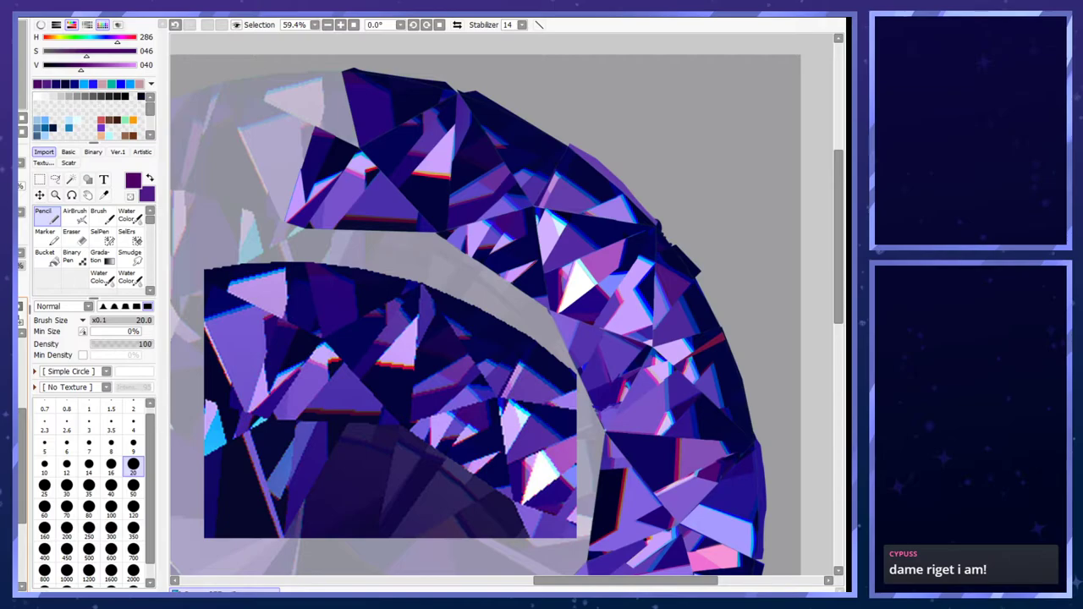
pyautogui.hotkey('ctrl', 'z')
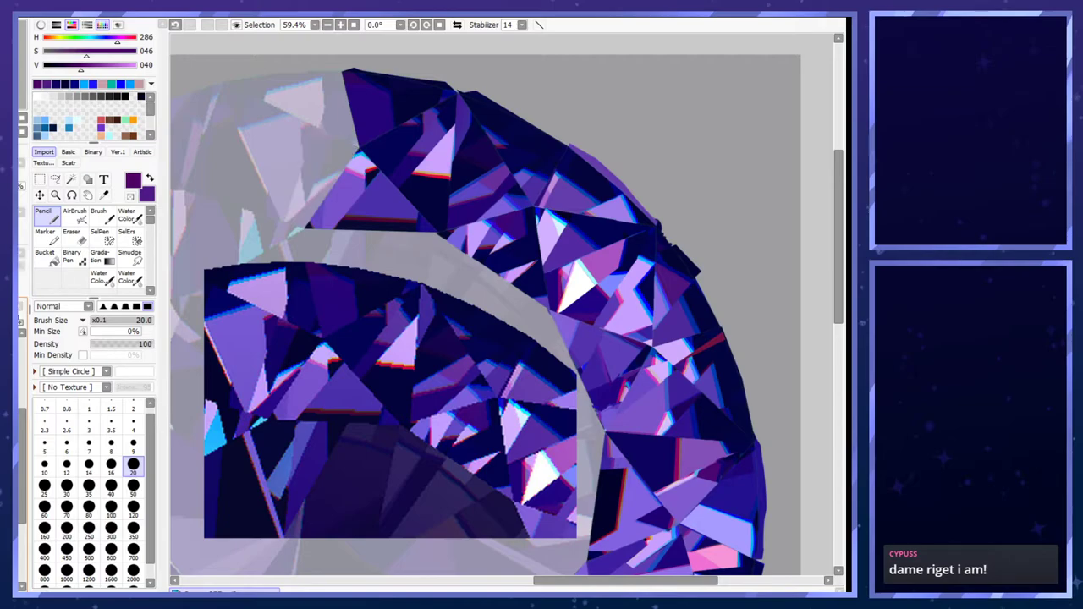
pyautogui.scroll(-2, 364, 379)
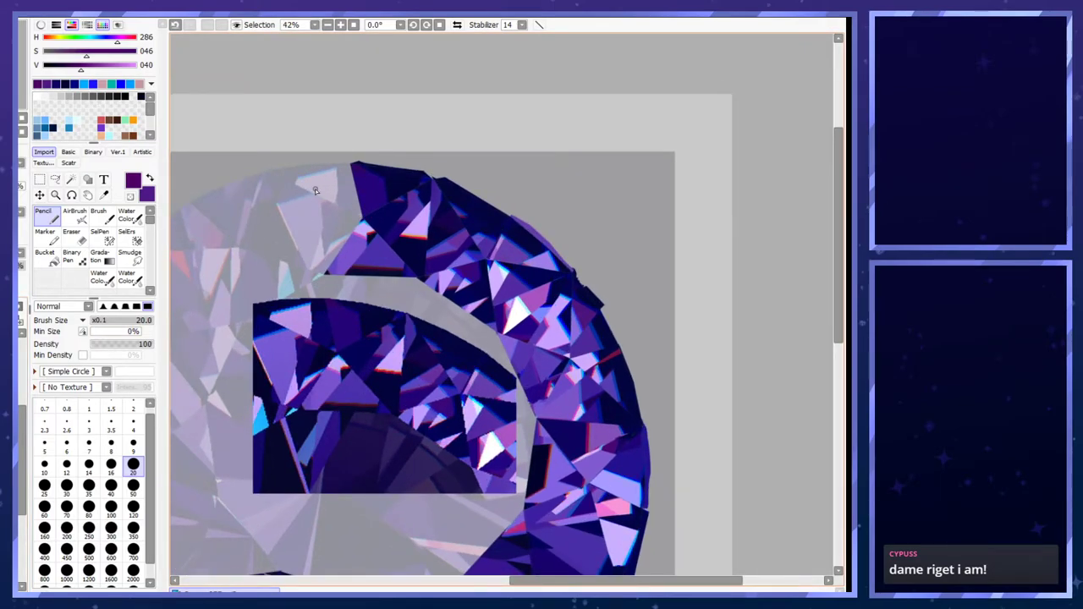
pyautogui.scroll(2, 314, 191)
pyautogui.scroll(3, 321, 244)
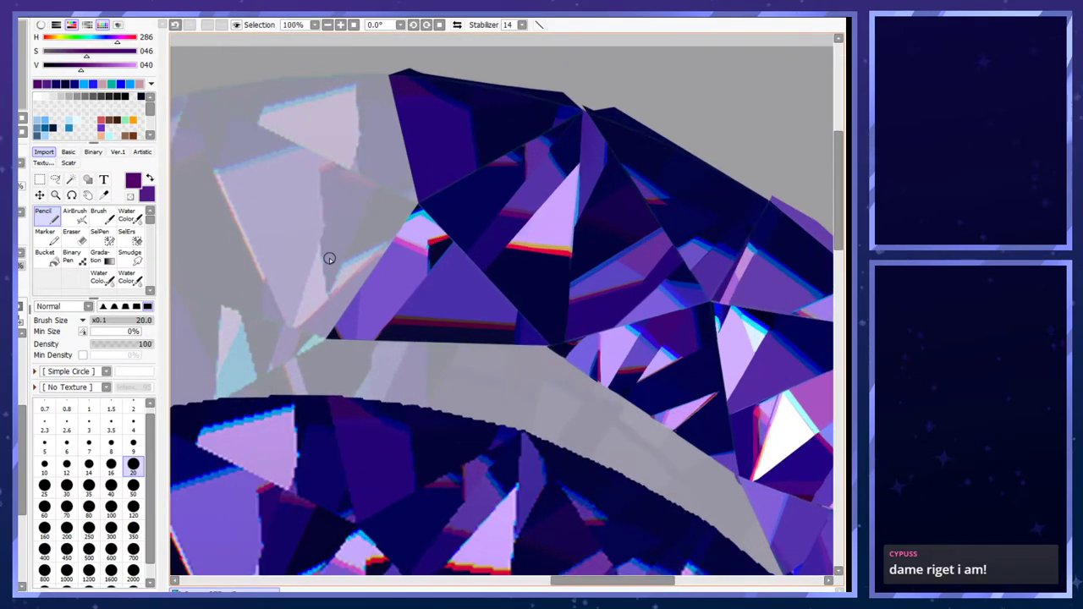
# - Outline the large kite-shaped facet of the faded guide, beside the hidden facets, with a polygonal selection
pyautogui.press('l')
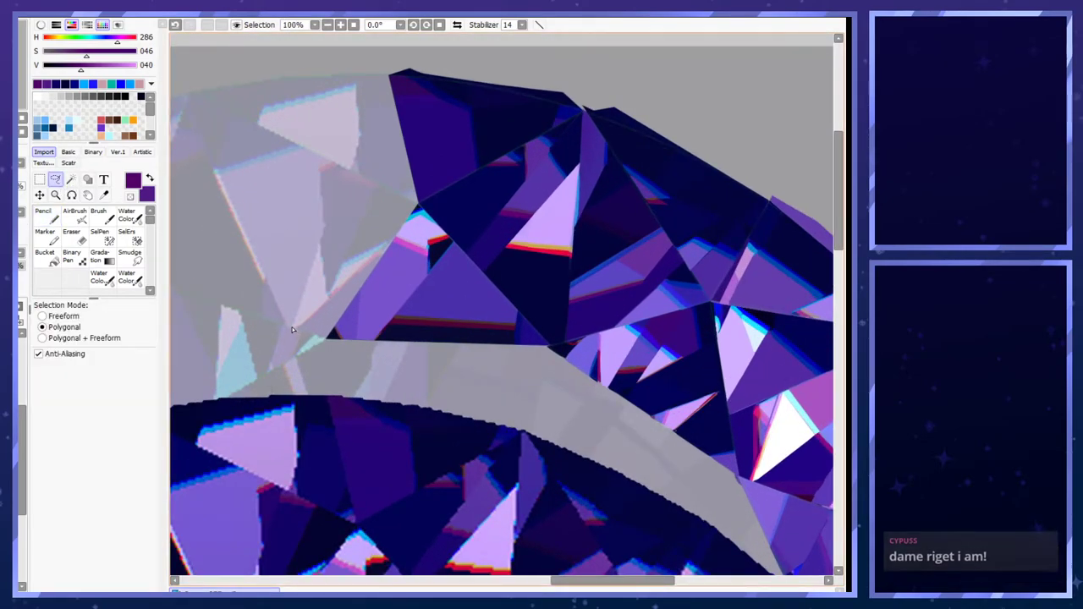
pyautogui.click(292, 328)
pyautogui.click(324, 228)
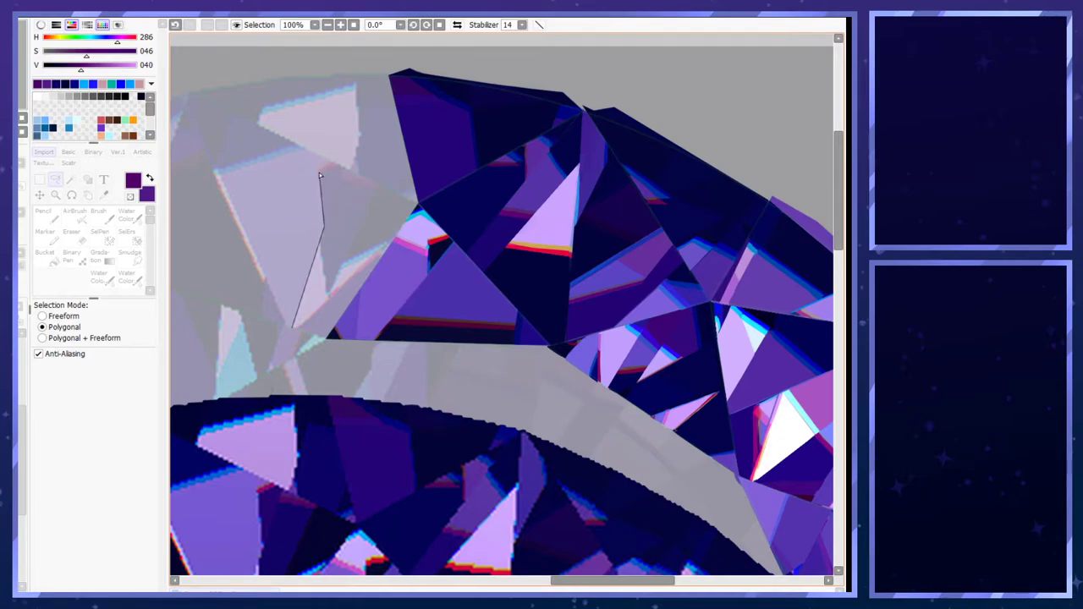
pyautogui.click(316, 151)
pyautogui.click(304, 148)
pyautogui.click(218, 176)
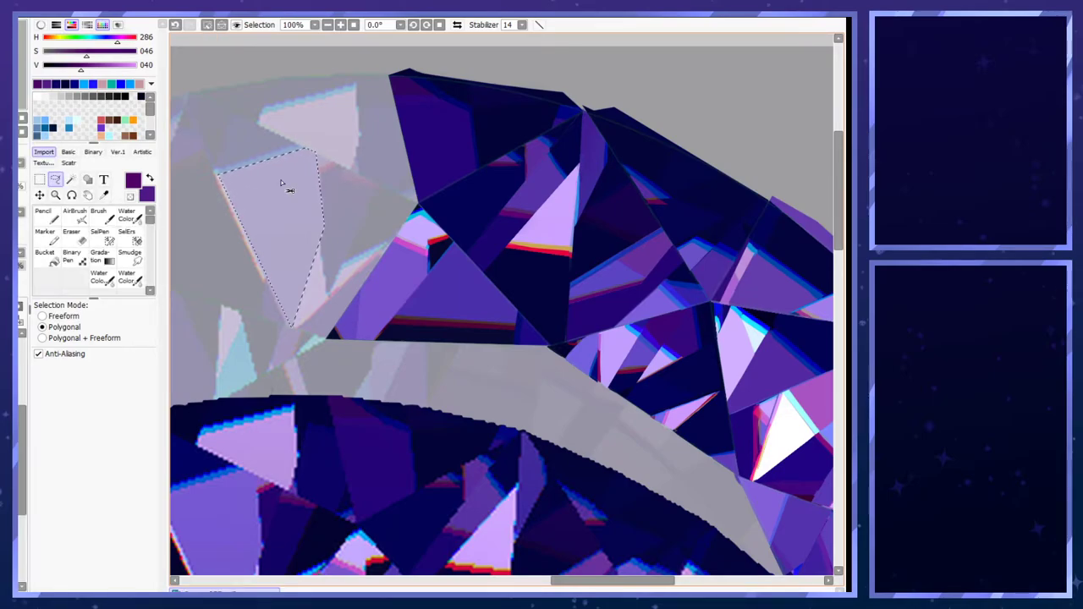
# - Fill the kite-shaped selection with violet sampled from the reference (H 255, S 49, V 81) and deselect
pyautogui.scroll(-2, 240, 364)
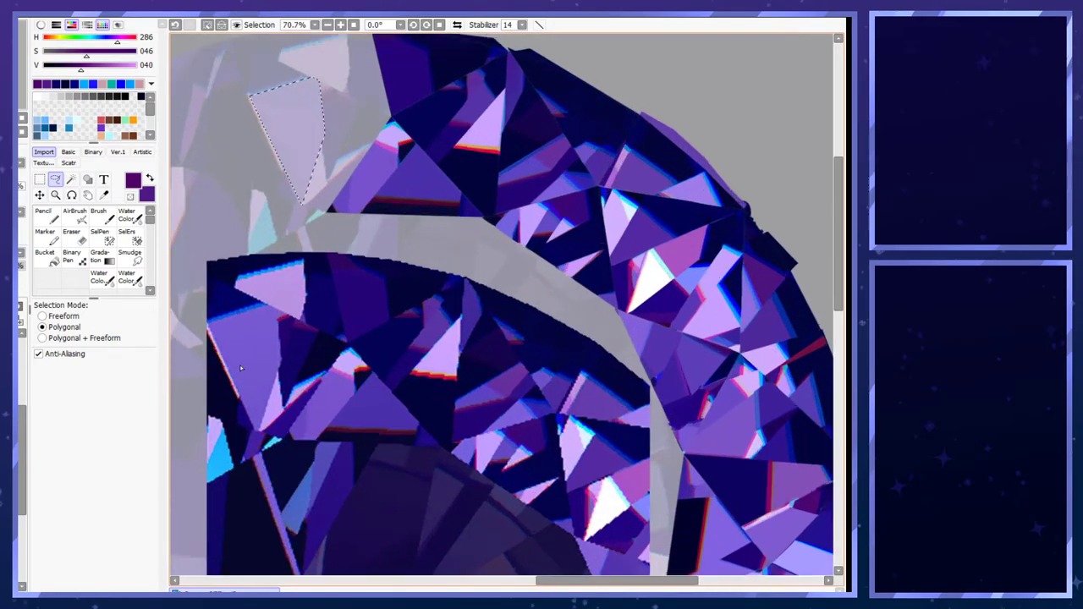
pyautogui.scroll(1, 241, 366)
pyautogui.rightClick(243, 367)
pyautogui.hotkey('ctrl', 'f')
pyautogui.hotkey('ctrl', 'd')
pyautogui.scroll(-3, 246, 364)
pyautogui.scroll(3, 302, 115)
pyautogui.scroll(-1, 288, 222)
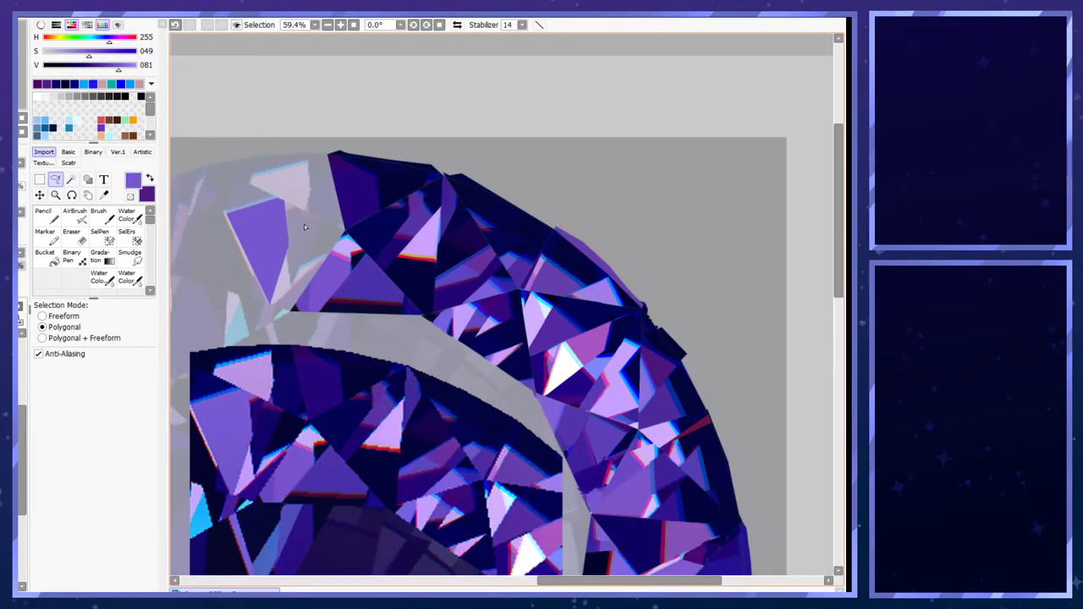
# - Show the hidden indigo and near-black facets again beside the new violet facet
pyautogui.scroll(2, 290, 219)
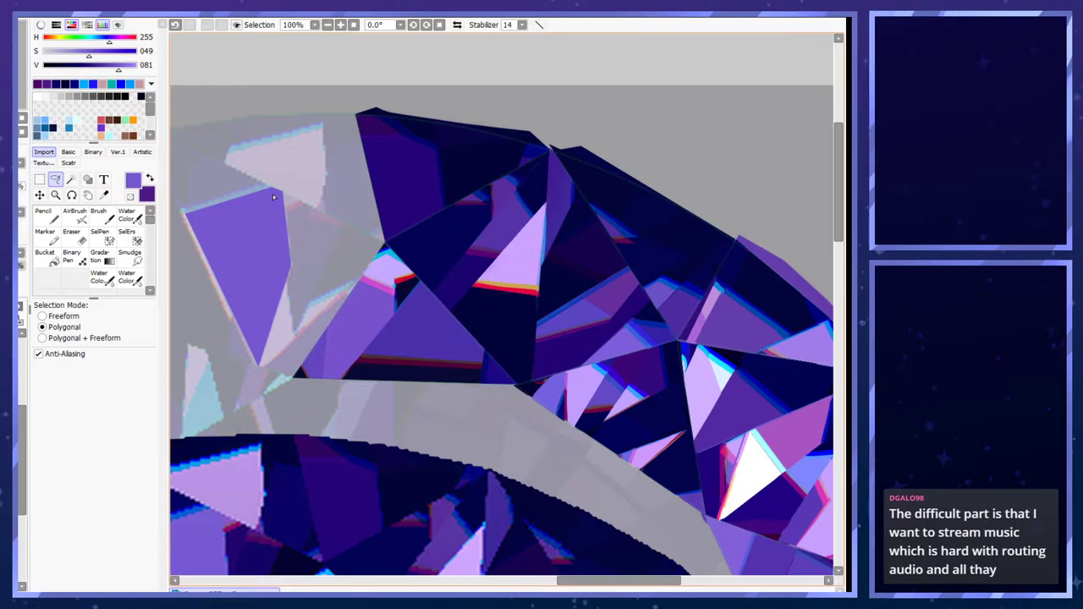
pyautogui.hotkey('ctrl', 'z')
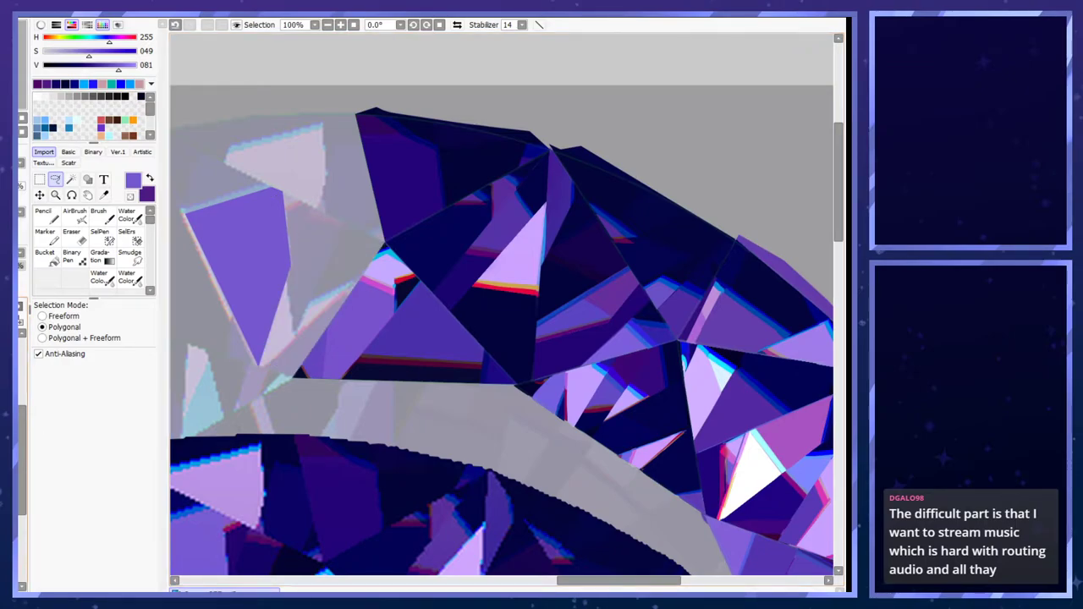
pyautogui.hotkey('ctrl', 'y')
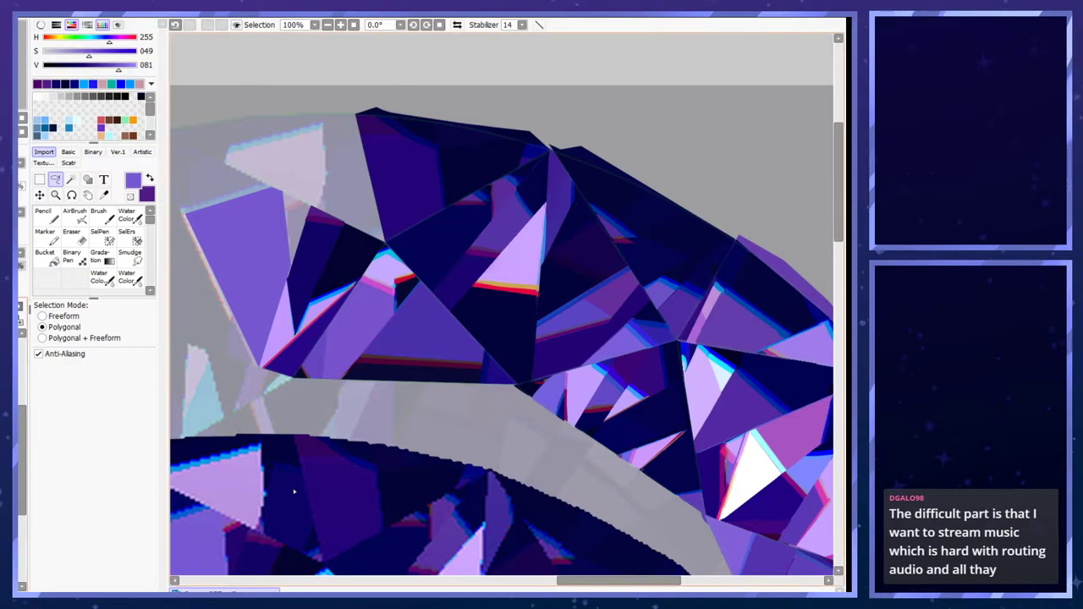
# - Outline the narrow triangular gap between the violet facet and the indigo facet with a polygonal selection
pyautogui.scroll(-2, 335, 398)
pyautogui.scroll(1, 335, 398)
pyautogui.scroll(4, 334, 398)
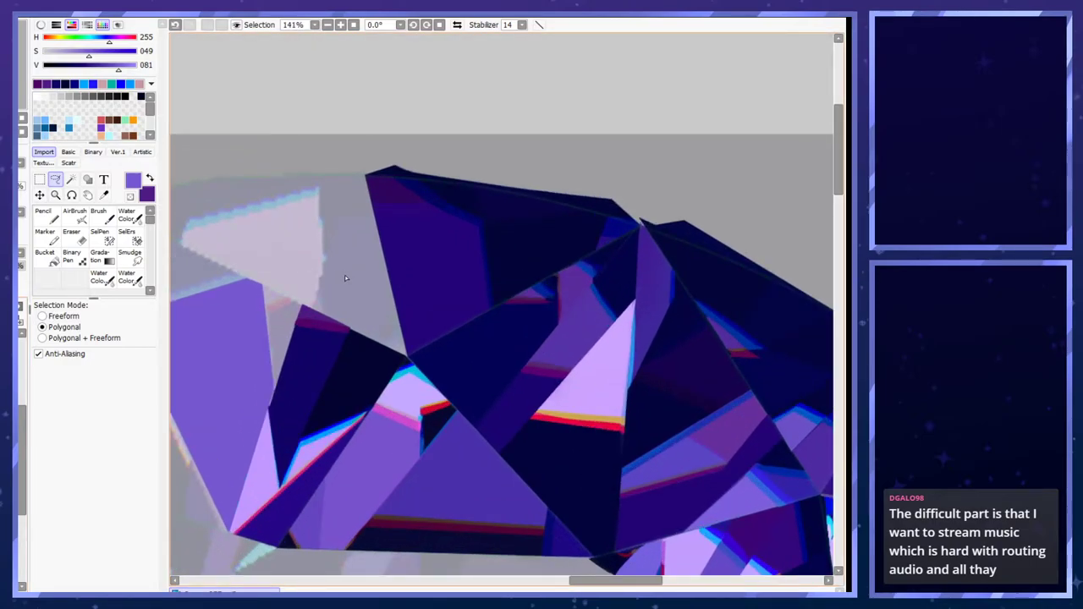
pyautogui.click(274, 386)
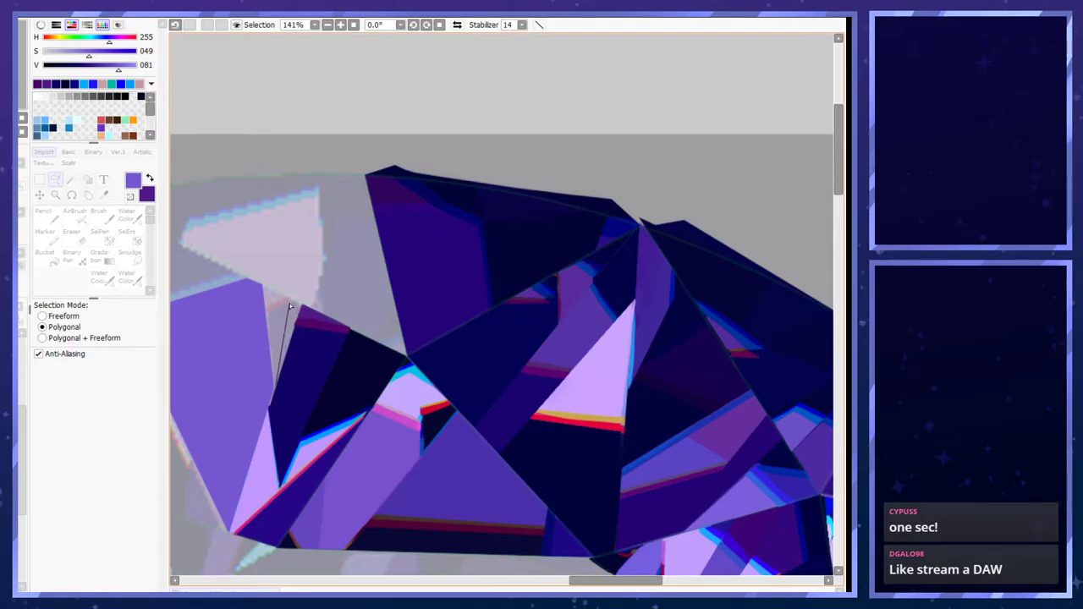
pyautogui.click(300, 303)
pyautogui.doubleClick(264, 285)
# - Fill the narrow triangular selection with indigo sampled from the reference (H 258, S 48, V 43)
pyautogui.scroll(-4, 290, 254)
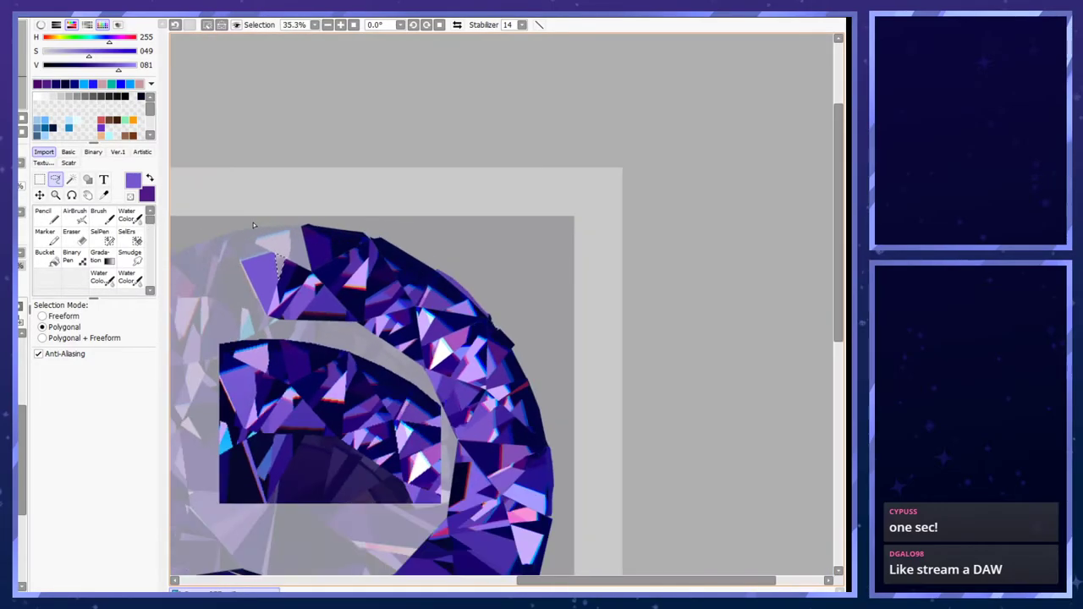
pyautogui.scroll(1, 268, 373)
pyautogui.scroll(5, 262, 379)
pyautogui.scroll(-2, 258, 378)
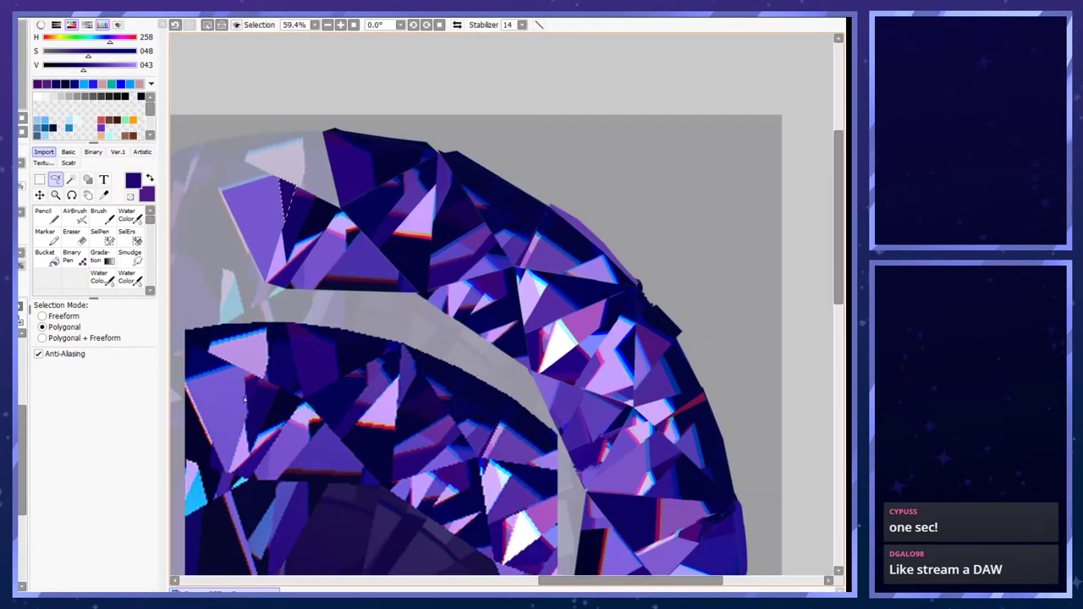
# - Sample light purple (H 266, S 48, V 80) and magenta (H 317, S 69, V 59) from the reference and make the guide show through the violet facet
pyautogui.scroll(2, 252, 376)
pyautogui.press('x')
pyautogui.scroll(-3, 213, 386)
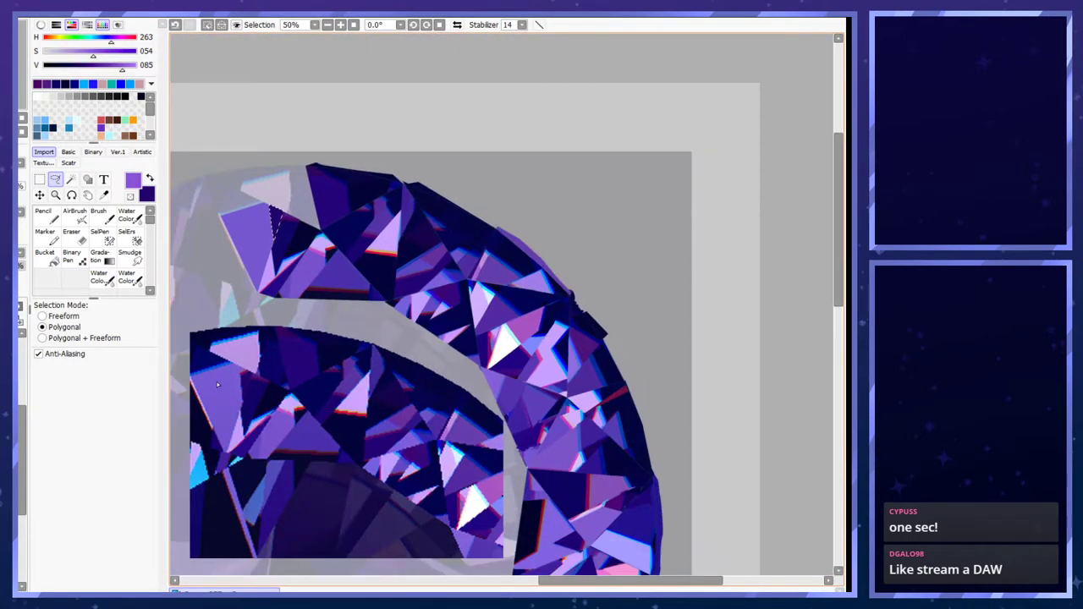
pyautogui.scroll(3, 254, 379)
pyautogui.rightClick(263, 366)
pyautogui.press('x')
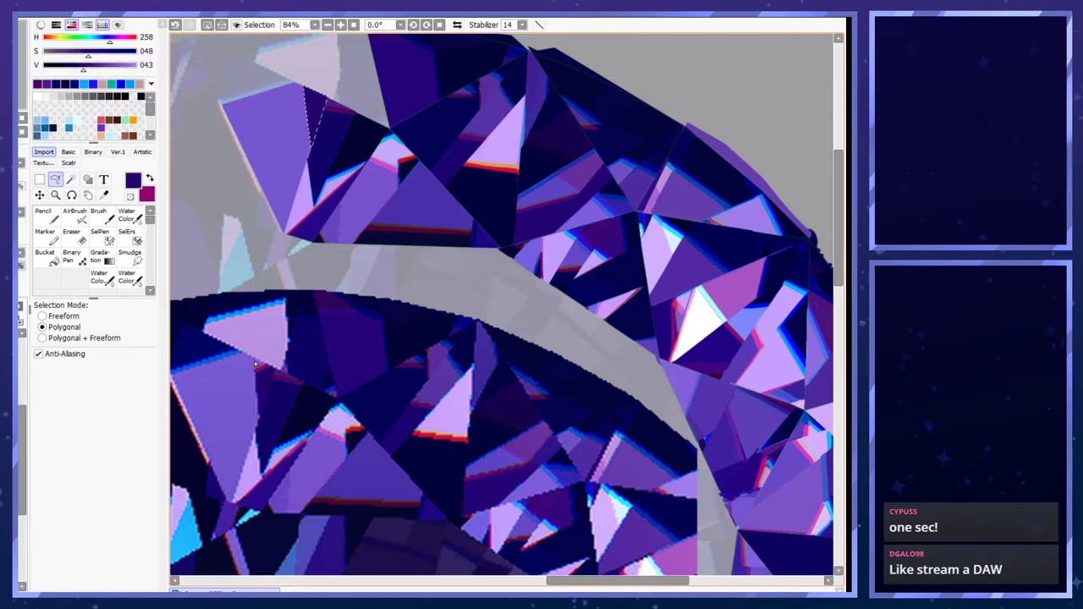
pyautogui.scroll(-3, 256, 366)
pyautogui.scroll(4, 256, 365)
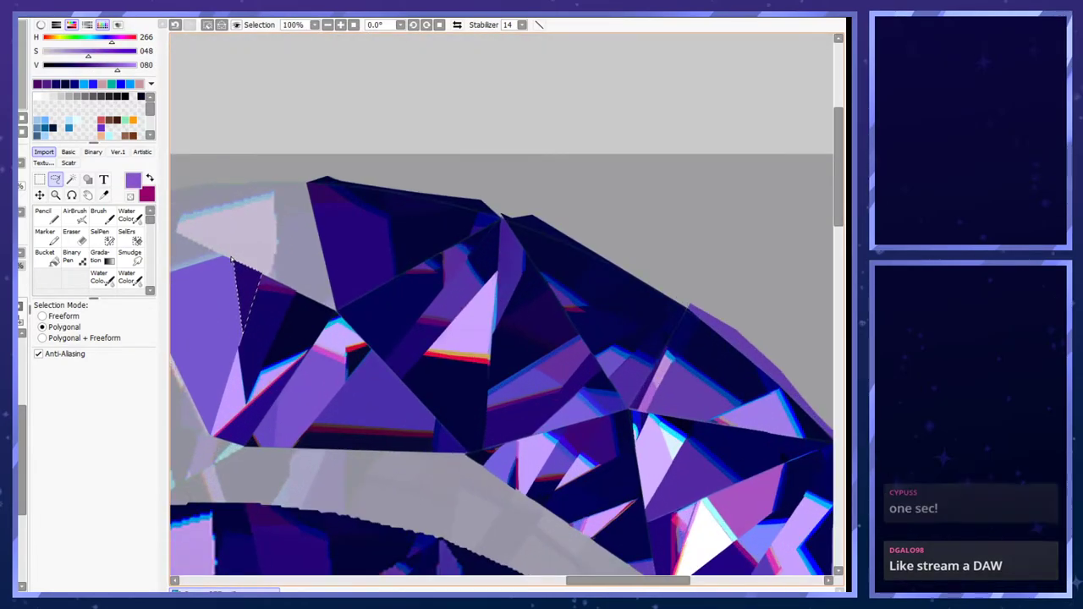
pyautogui.click(44, 215)
pyautogui.click(19, 265)
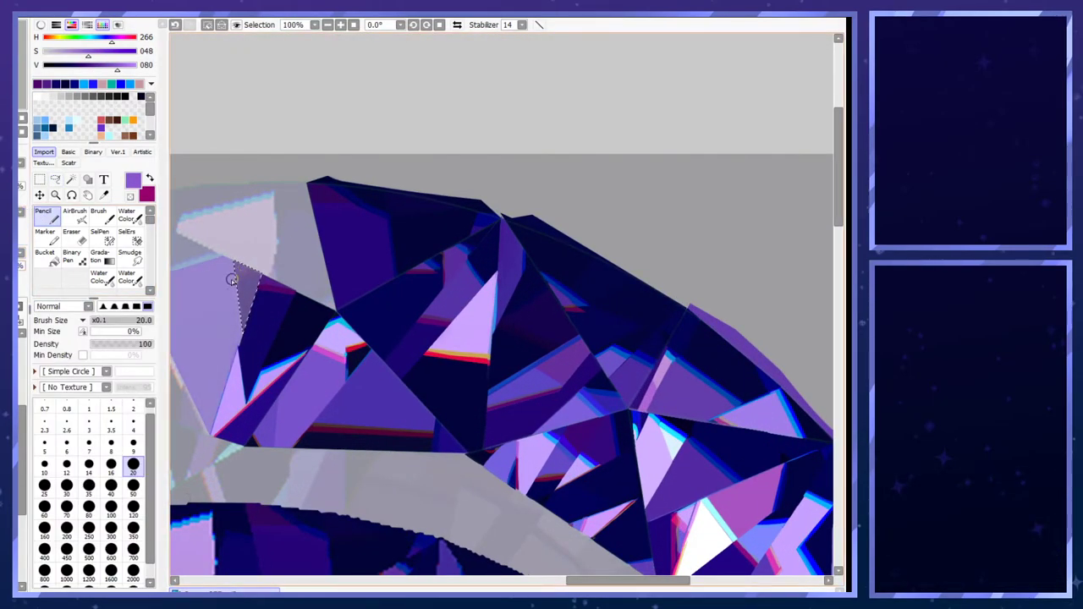
# - Try a magenta stripe across the upper end of the selected triangle at Pencil size 9
pyautogui.moveTo(236, 272); pyautogui.dragTo(246, 304)
pyautogui.click(133, 443)
pyautogui.press('x')
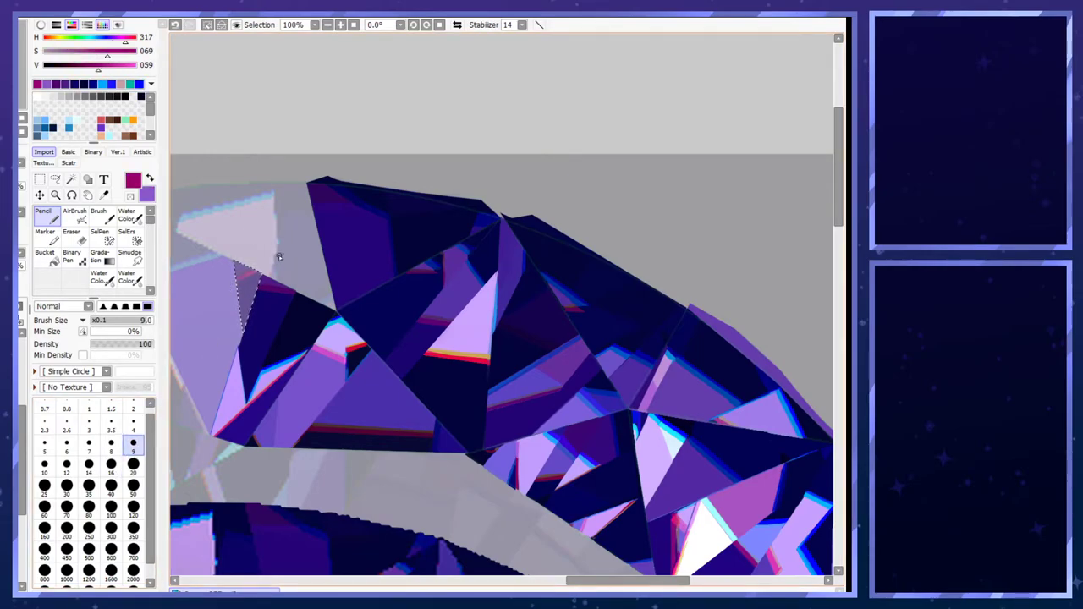
pyautogui.hotkey('ctrl', 'z')
pyautogui.moveTo(231, 284); pyautogui.dragTo(257, 270)
pyautogui.press('x')
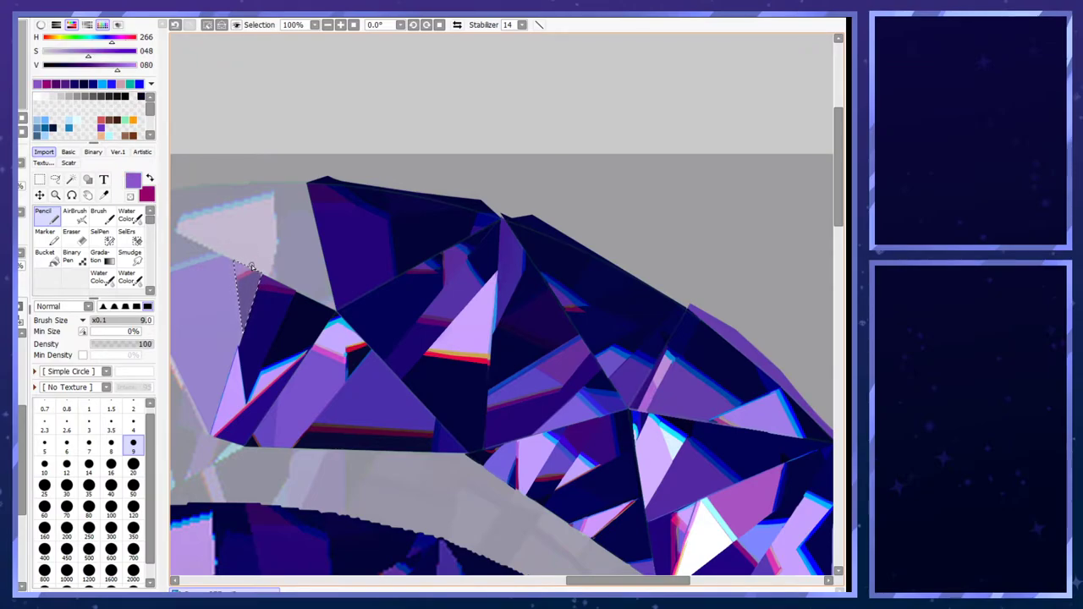
# - Replace the trial stripe with a magenta one (H 317, S 69, V 59) across the triangle's upper end at Pencil size 7, and deselect
pyautogui.press('x')
pyautogui.press('[')
pyautogui.press('[')
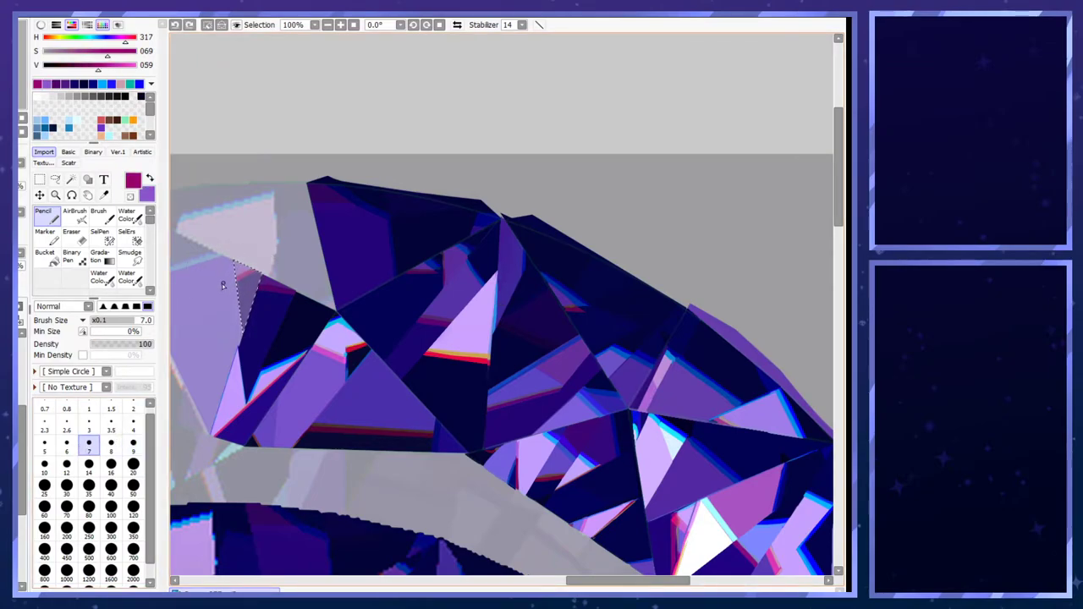
pyautogui.hotkey('ctrl', 'z')
pyautogui.moveTo(221, 285); pyautogui.dragTo(276, 255)
pyautogui.hotkey('ctrl', 'z')
pyautogui.hotkey('ctrl', 'z')
pyautogui.hotkey('ctrl', 'z')
pyautogui.moveTo(234, 284); pyautogui.dragTo(277, 260)
pyautogui.hotkey('ctrl', 'z')
pyautogui.hotkey('ctrl', 'd')
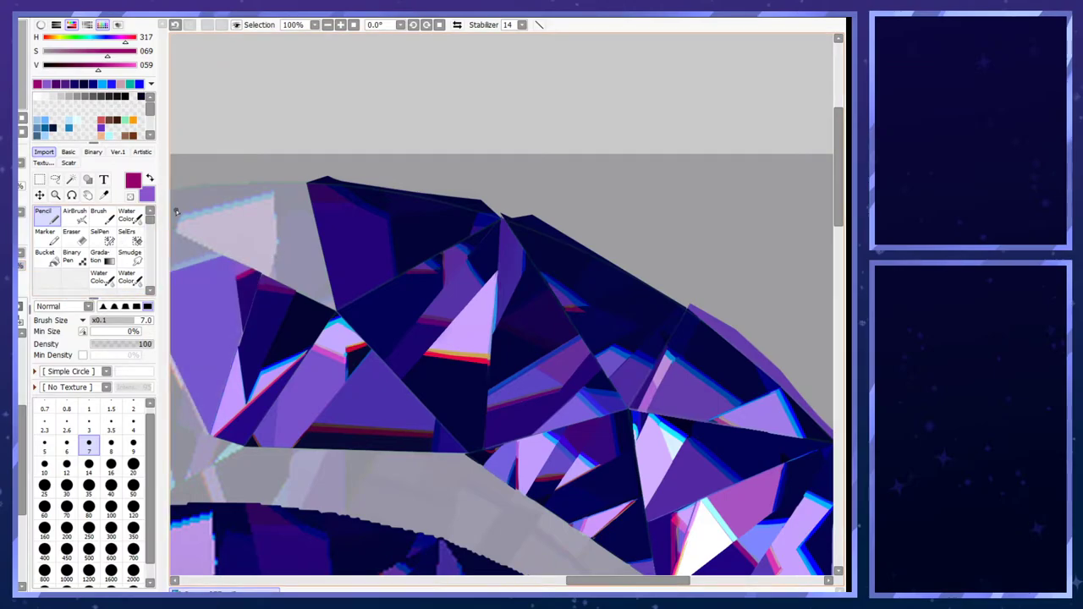
pyautogui.scroll(-5, 267, 182)
pyautogui.scroll(3, 216, 321)
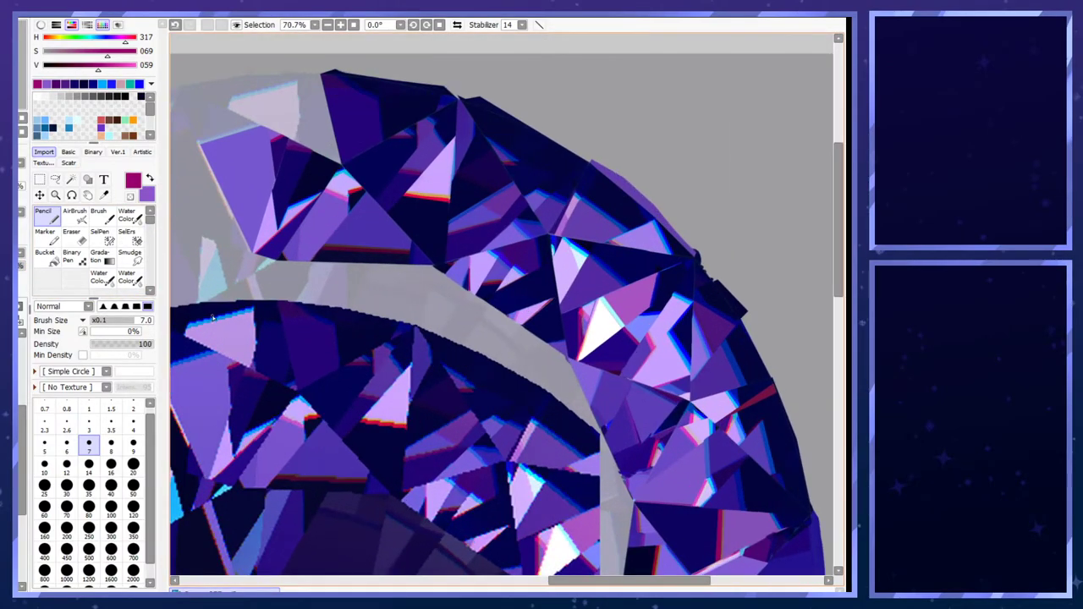
# - Sample blue (H 217, S 76, V 83) and dark magenta (H 306, S 44, V 38) from the violet facet's edge in the reference
pyautogui.scroll(4, 215, 320)
pyautogui.scroll(-4, 262, 407)
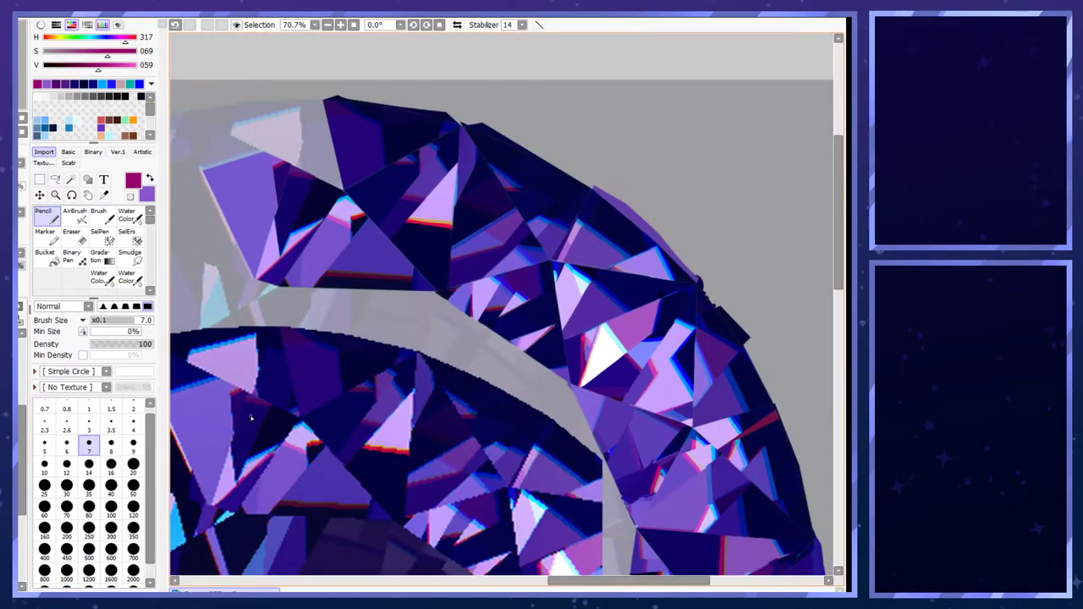
pyautogui.scroll(4, 237, 429)
pyautogui.keyDown('alt'); pyautogui.click(215, 392); pyautogui.keyUp('alt')
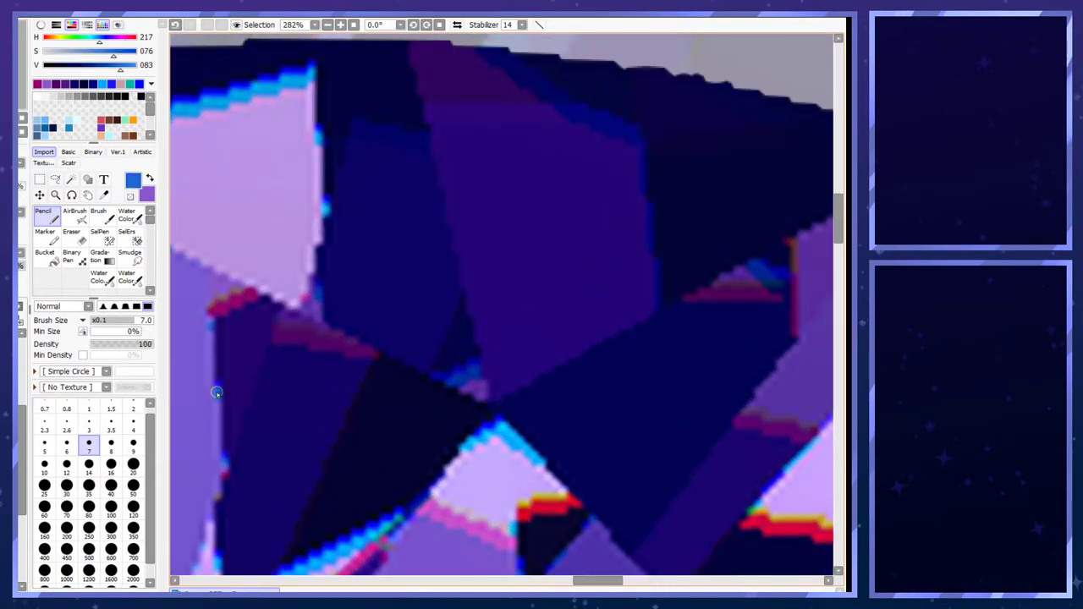
pyautogui.keyDown('alt'); pyautogui.click(221, 477); pyautogui.keyUp('alt')
pyautogui.scroll(-3, 218, 472)
pyautogui.scroll(3, 275, 190)
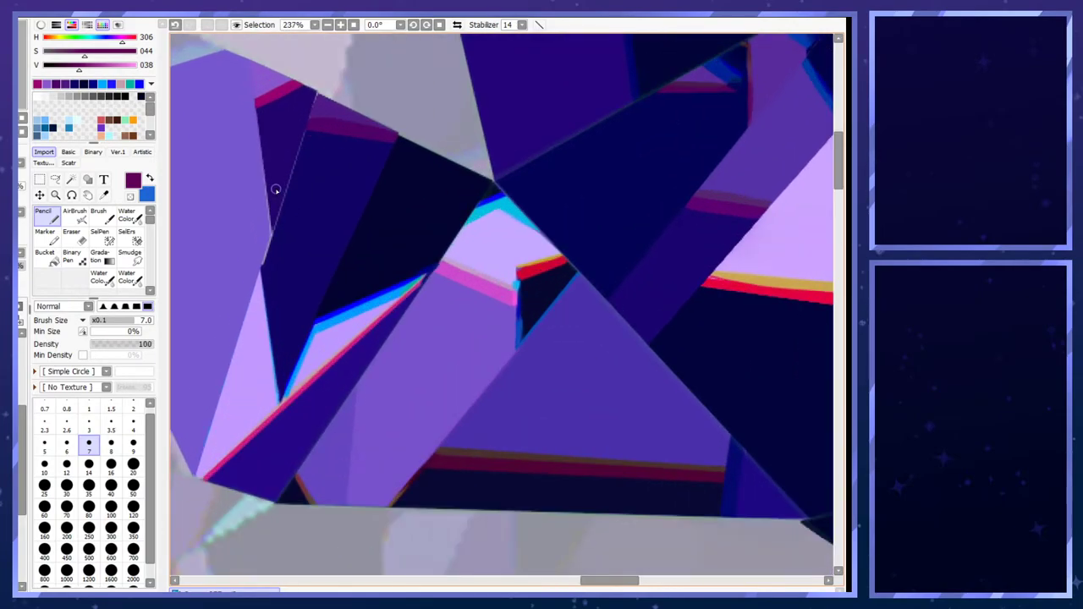
pyautogui.scroll(-2, 59, 220)
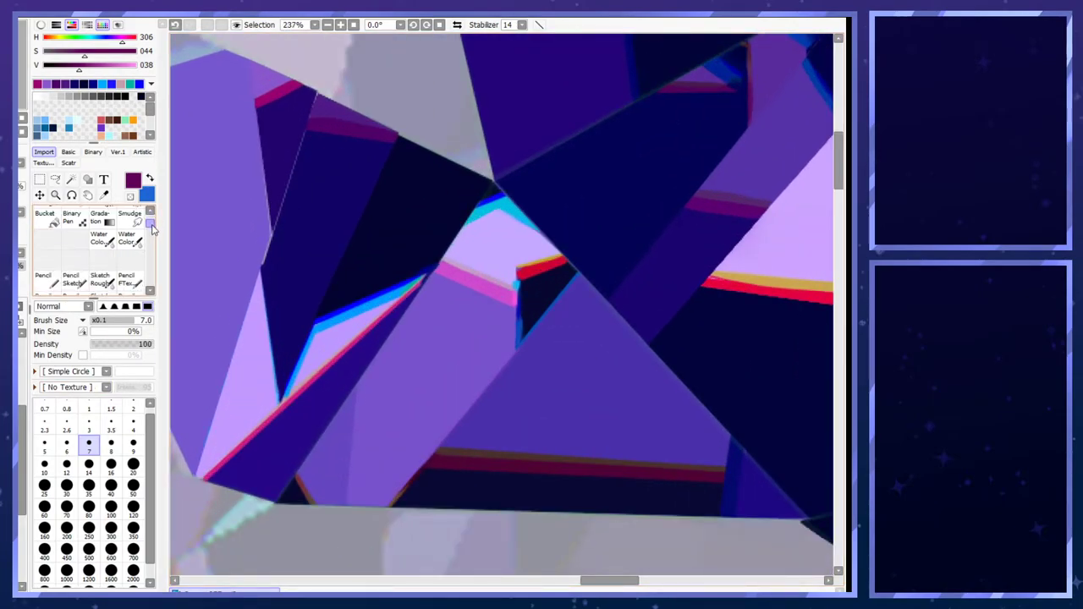
# - Dab small blue and dark magenta accents near the lower end of the narrow indigo triangle's outer edge with the 51% minimum-size Pencil, size 4
pyautogui.click(47, 277)
pyautogui.moveTo(272, 238)
pyautogui.mouseDown()
pyautogui.moveTo(267, 199)
pyautogui.moveTo(270, 221)
pyautogui.moveTo(268, 209)
pyautogui.mouseUp()
pyautogui.hotkey('ctrl', 'z')
pyautogui.hotkey('ctrl', 'z')
pyautogui.hotkey('ctrl', 'z')
pyautogui.press('x')
pyautogui.hotkey('ctrl', 'z')
pyautogui.scroll(-10, 320, 186)
pyautogui.scroll(3, 330, 187)
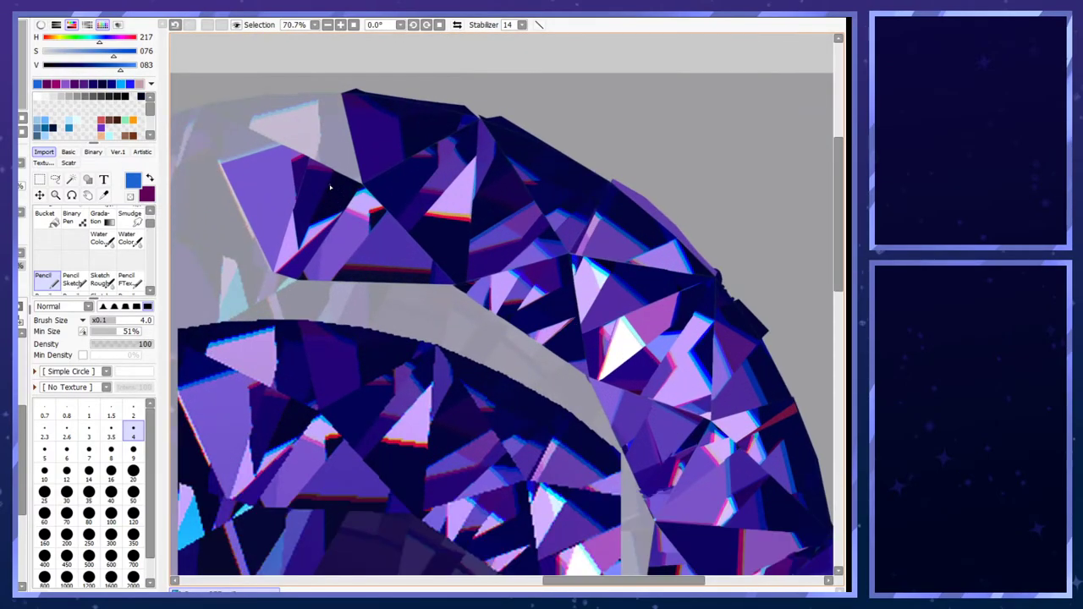
# - Add a blue accent at the upper end of the narrow indigo triangle's outer edge at Pencil size 3.5
pyautogui.scroll(7, 329, 154)
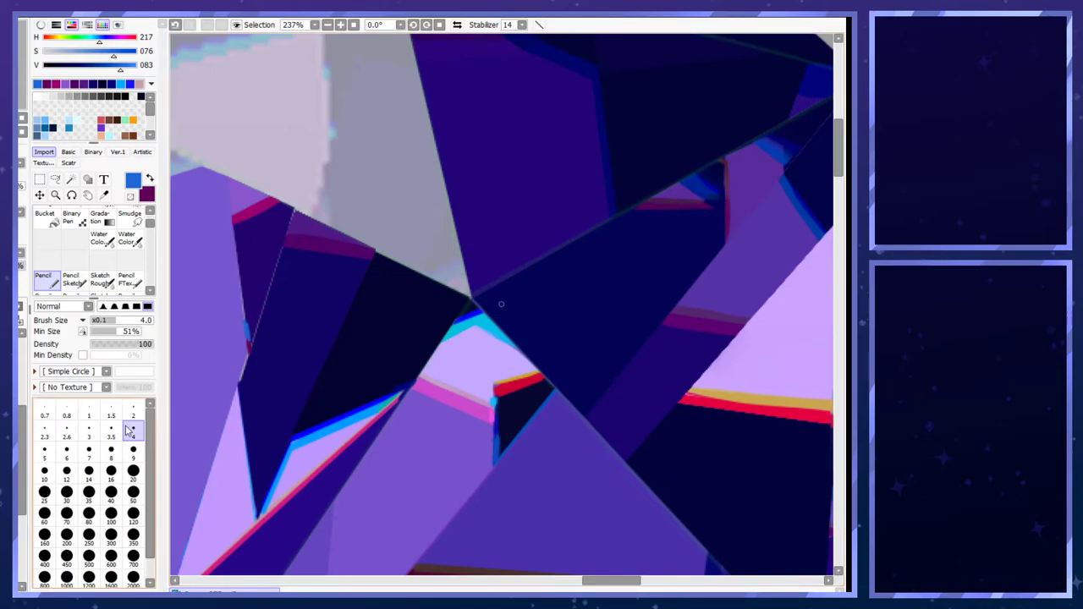
pyautogui.press('[')
pyautogui.moveTo(231, 217)
pyautogui.mouseDown()
pyautogui.moveTo(241, 276)
pyautogui.moveTo(241, 253)
pyautogui.mouseUp()
pyautogui.hotkey('ctrl', 'z')
pyautogui.hotkey('ctrl', 'z')
pyautogui.press('x')
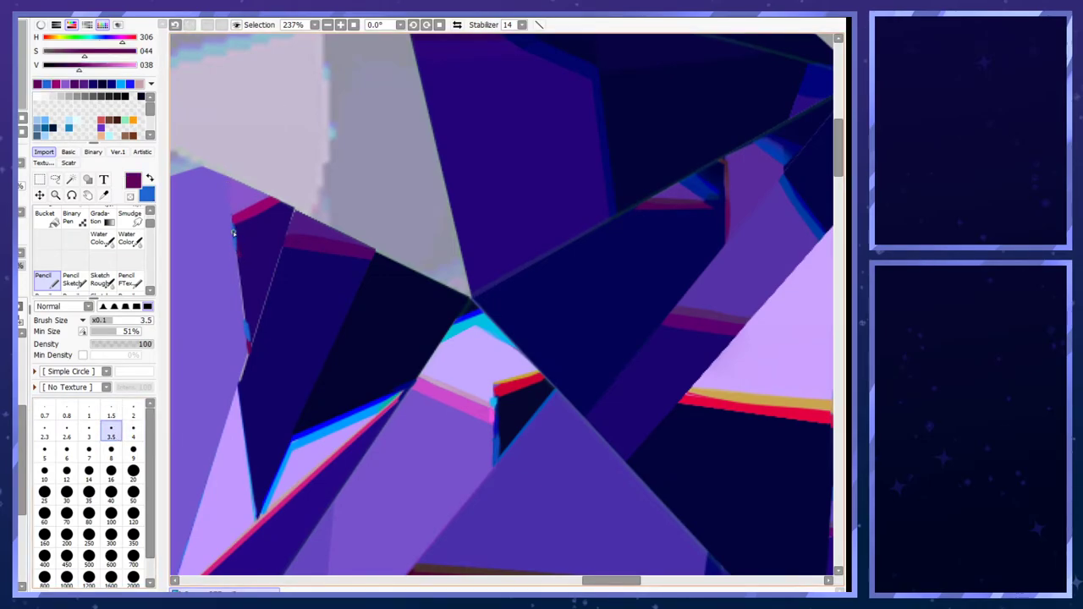
pyautogui.hotkey('ctrl', 'z')
# - Trace the narrow indigo triangle's outer edge with fine dark magenta and blue lines at Pencil size 1
pyautogui.press('[')
pyautogui.press('[')
pyautogui.press('[')
pyautogui.press('[')
pyautogui.press('[')
pyautogui.press('[')
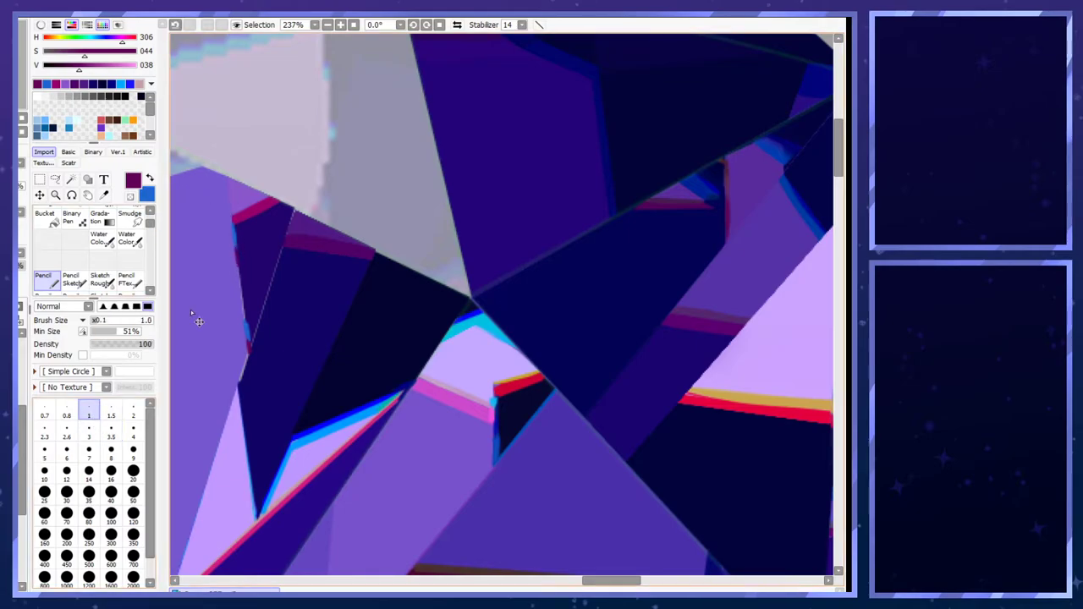
pyautogui.moveTo(249, 345); pyautogui.dragTo(234, 246)
pyautogui.press('x')
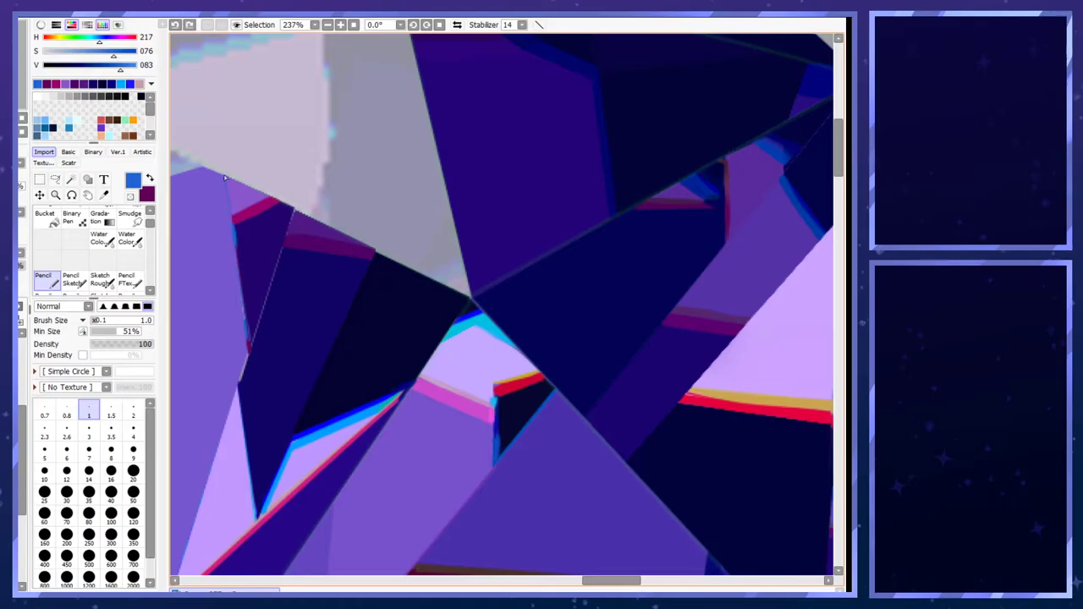
# - Cover the pale seam between the narrow triangle and the adjoining indigo facet with sampled indigo (H 257, S 50, V 44) at Pencil size 1
pyautogui.scroll(-6, 235, 137)
pyautogui.scroll(5, 224, 294)
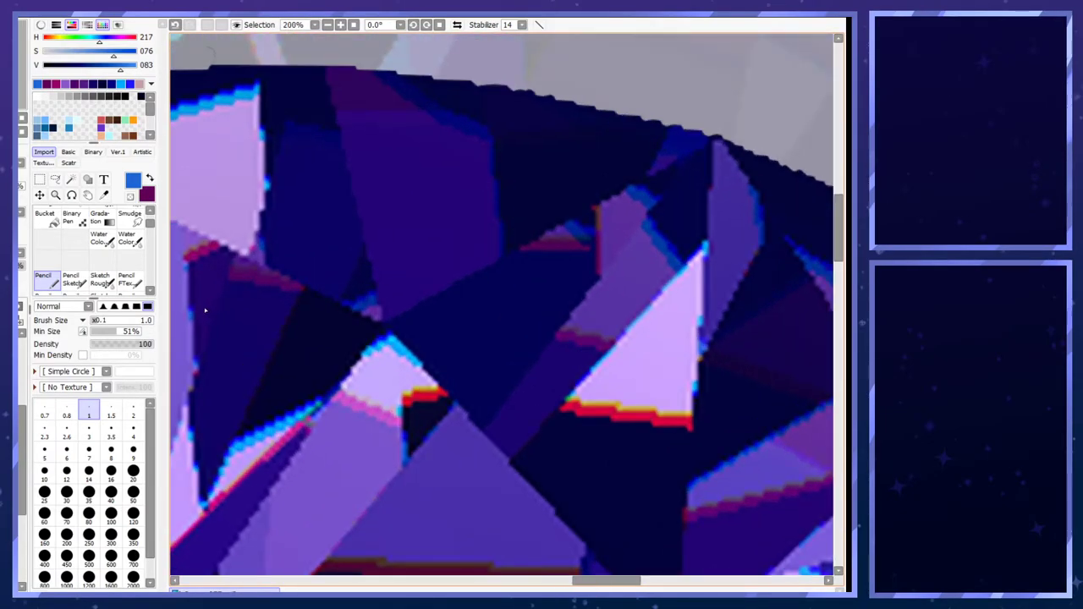
pyautogui.rightClick(205, 310)
pyautogui.scroll(-7, 207, 315)
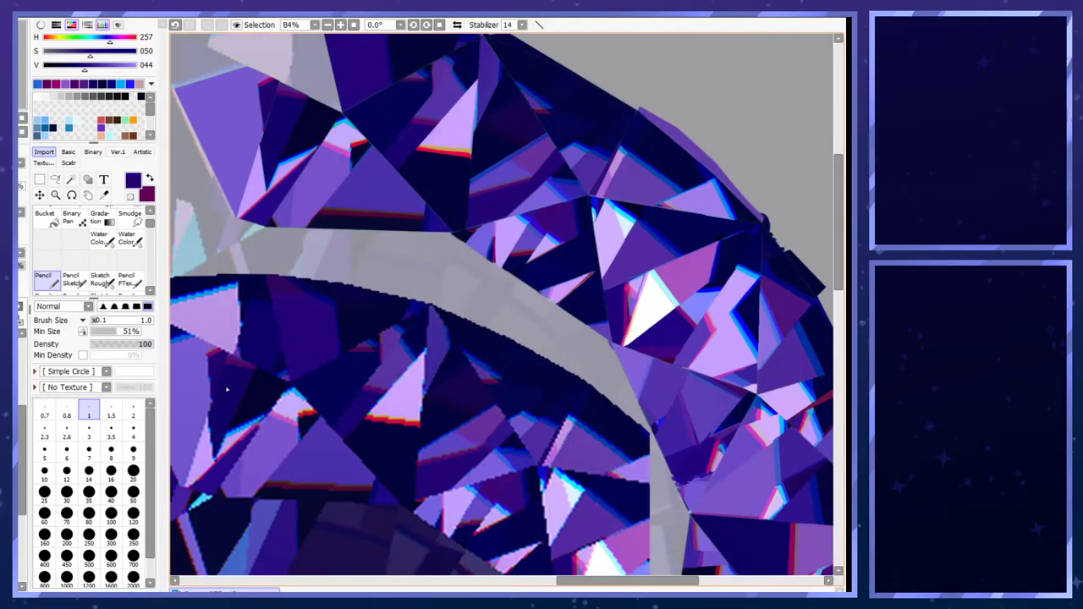
pyautogui.scroll(10, 264, 95)
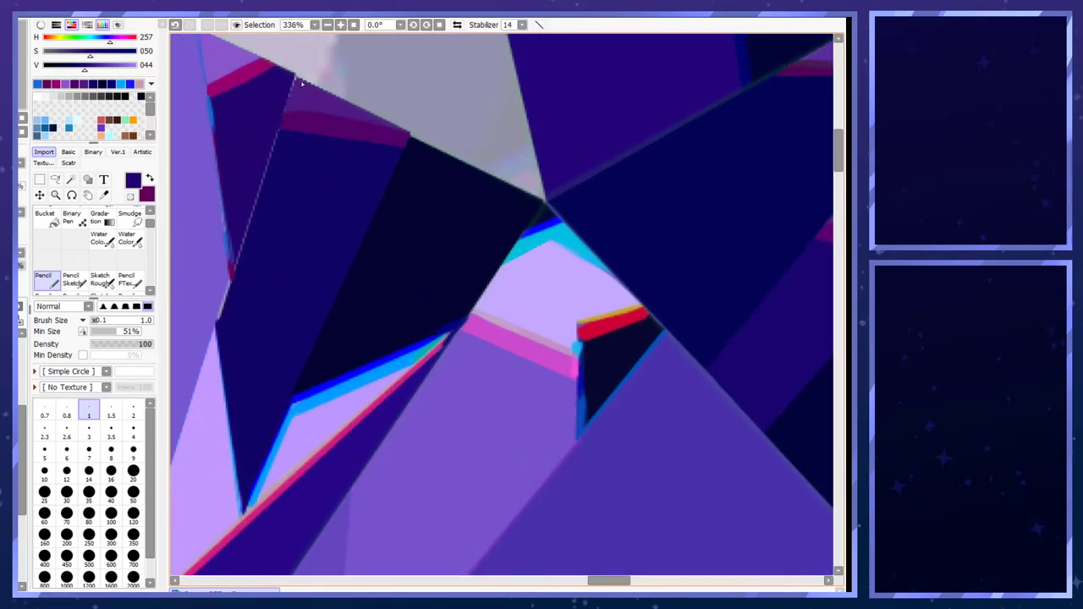
pyautogui.moveTo(295, 78)
pyautogui.mouseDown()
pyautogui.moveTo(233, 274)
pyautogui.moveTo(297, 73)
pyautogui.mouseUp()
pyautogui.moveTo(230, 284); pyautogui.dragTo(296, 76)
pyautogui.scroll(-5, 253, 237)
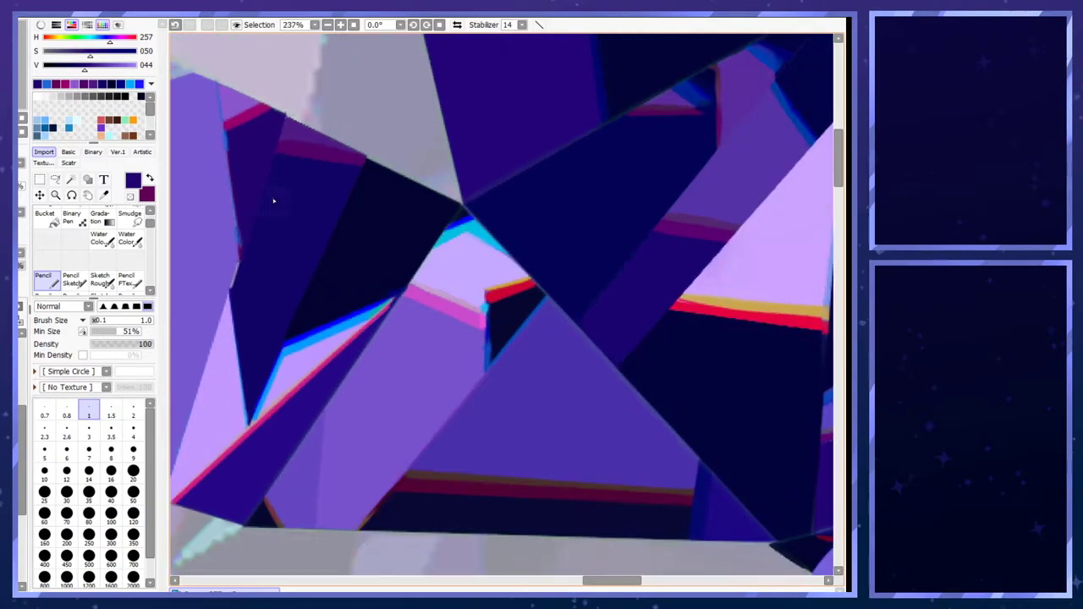
# - Touch up the lower end of the seam beside the violet facet with sampled dark indigo (H 248, S 45, V 40) at Pencil size 4
pyautogui.scroll(3, 228, 467)
pyautogui.rightClick(228, 435)
pyautogui.scroll(-4, 229, 423)
pyautogui.scroll(5, 277, 152)
pyautogui.scroll(3, 283, 109)
pyautogui.press(']')
pyautogui.press(']')
pyautogui.press(']')
pyautogui.press(']')
pyautogui.press(']')
pyautogui.press(']')
pyautogui.press(']')
pyautogui.moveTo(254, 217); pyautogui.dragTo(270, 173)
pyautogui.scroll(-6, 309, 169)
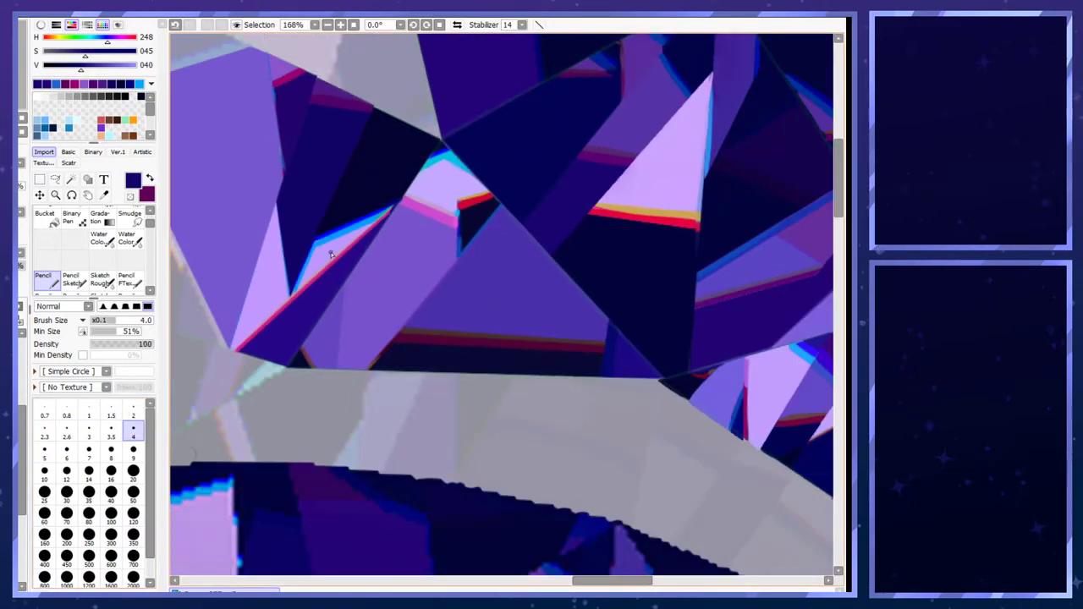
pyautogui.scroll(4, 308, 216)
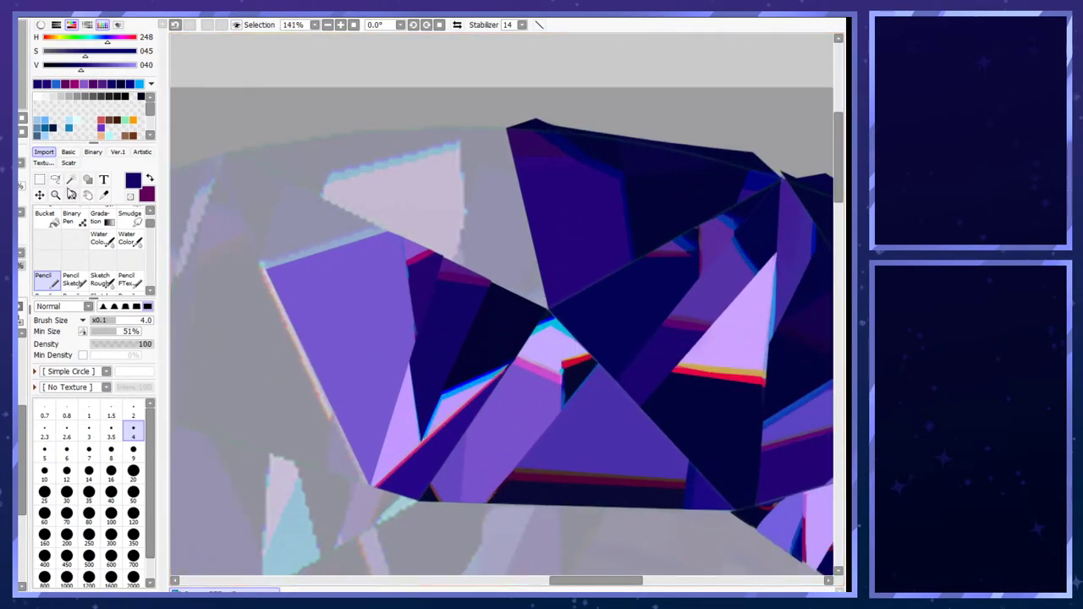
# - Outline the triangular guide area directly above the violet facet with a polygonal selection
pyautogui.click(55, 179)
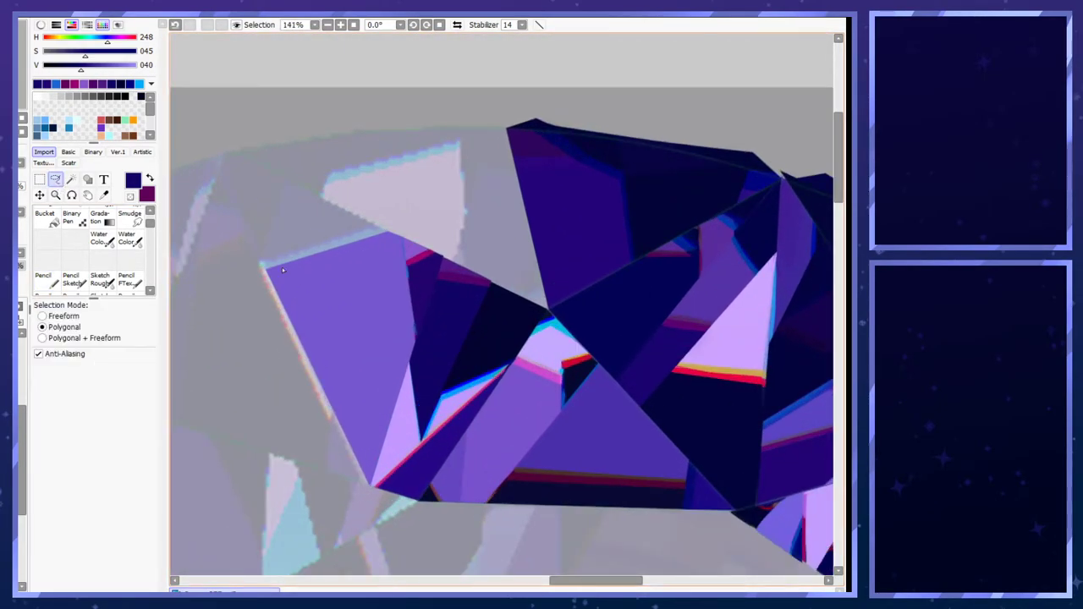
pyautogui.click(265, 269)
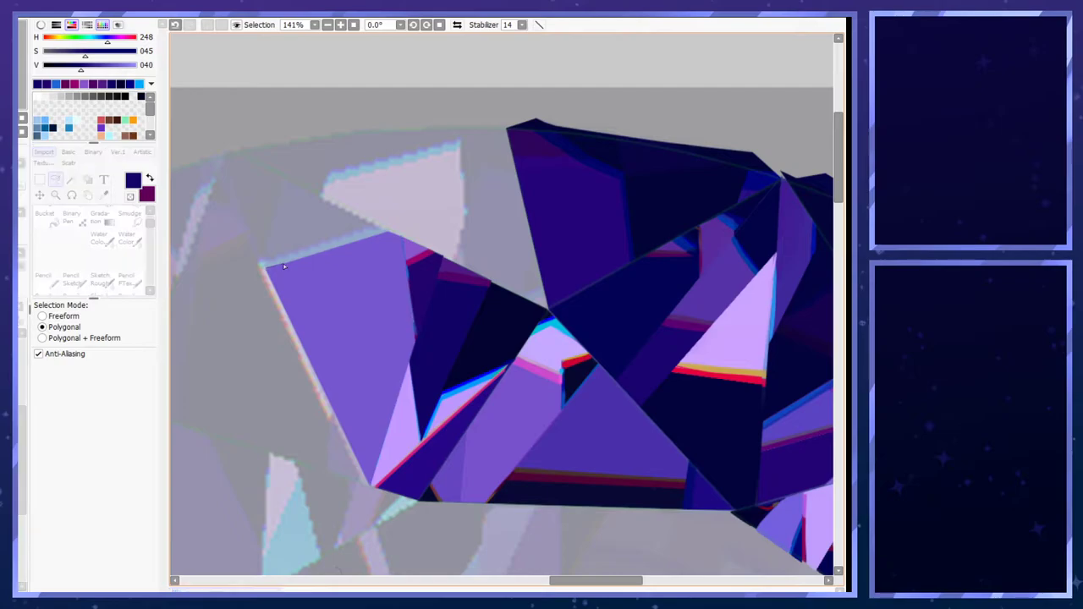
pyautogui.click(388, 229)
pyautogui.click(286, 180)
pyautogui.click(262, 268)
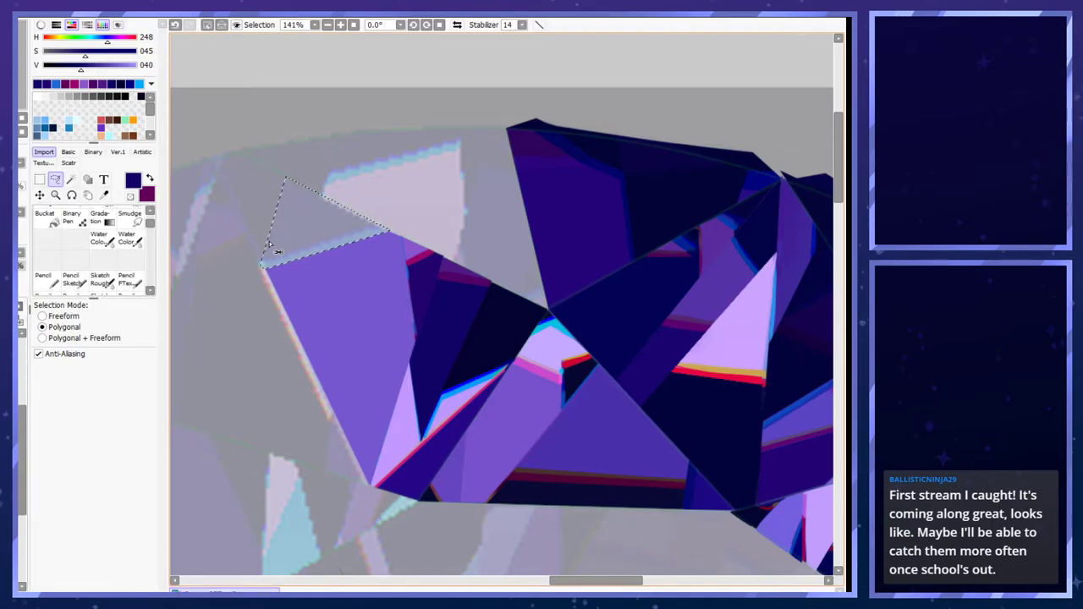
# - Fill the selected triangle with sampled navy (H 240, S 42, V 38) at Pencil size 20, and sample blue (H 210, S 89, V 82) from the reference
pyautogui.scroll(-9, 296, 218)
pyautogui.scroll(2, 305, 385)
pyautogui.scroll(3, 304, 387)
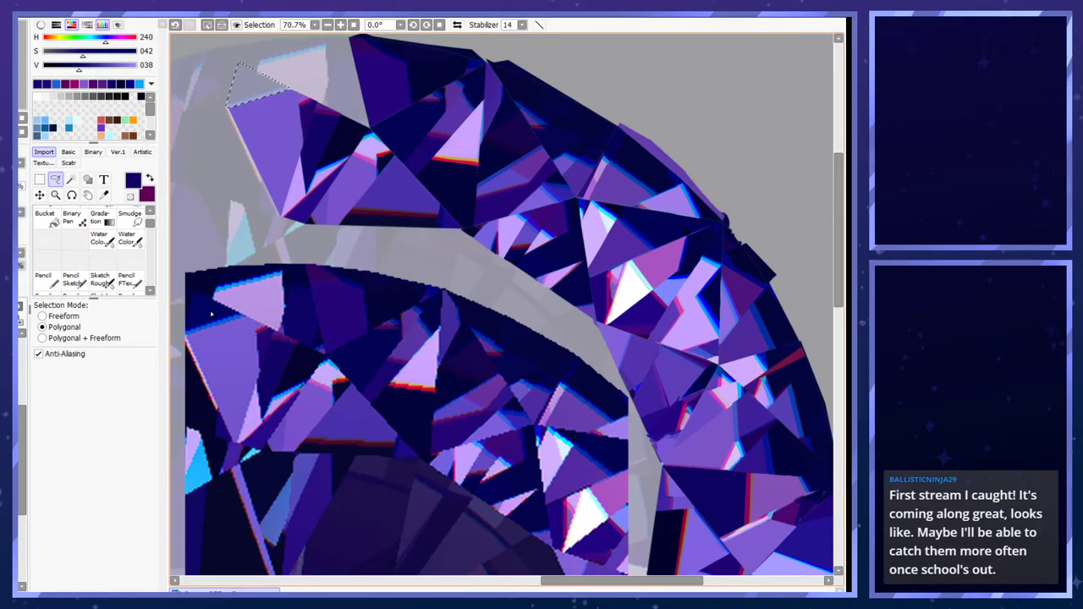
pyautogui.click(43, 279)
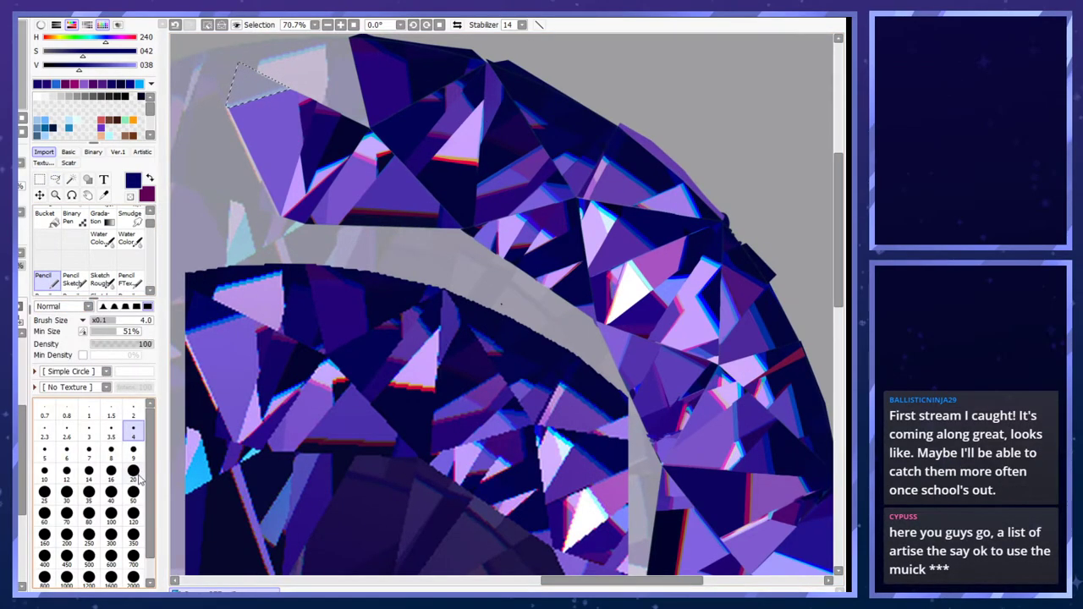
pyautogui.click(138, 478)
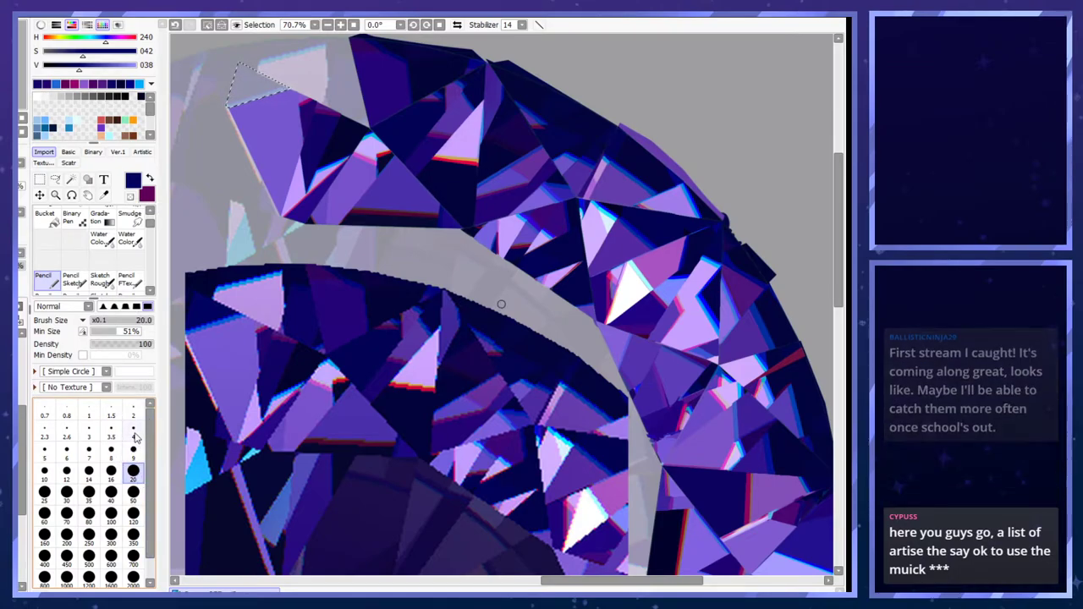
pyautogui.press('x')
pyautogui.rightClick(209, 329)
pyautogui.press('x')
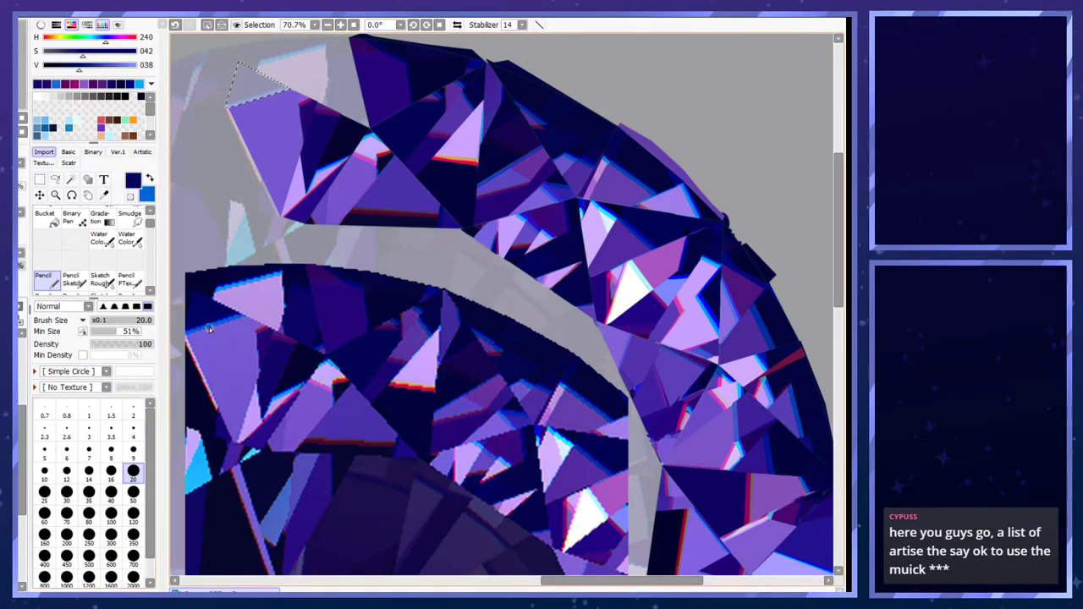
pyautogui.press('x')
pyautogui.moveTo(216, 123); pyautogui.dragTo(295, 89)
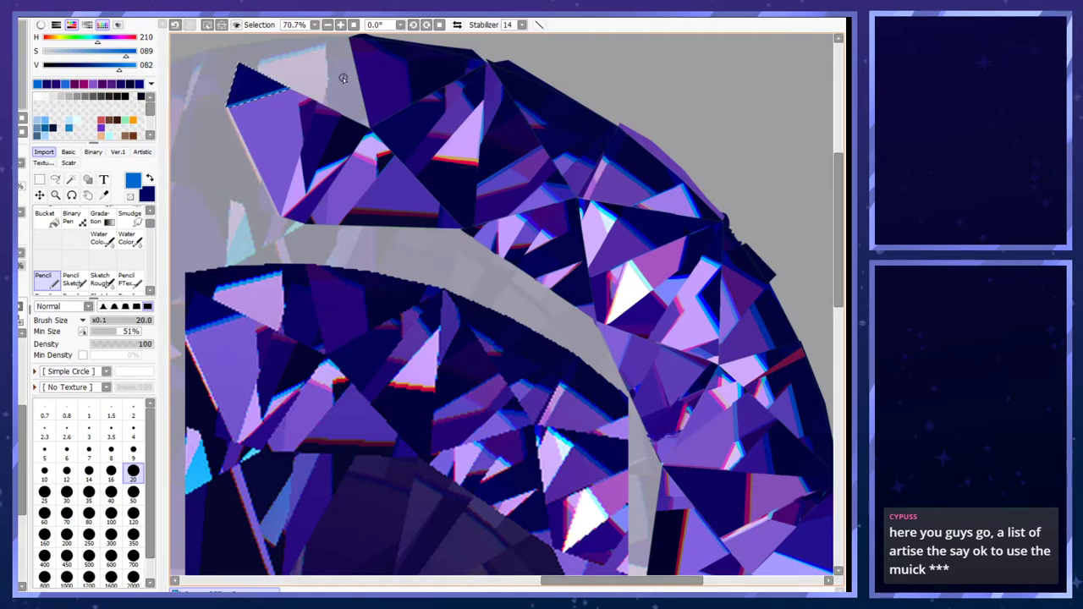
# - Reduce the Pencil to size 9 and sample deep blue (H 241, S 90, V 83) and bright blue (H 214, S 89, V 83) from the reference
pyautogui.click(133, 451)
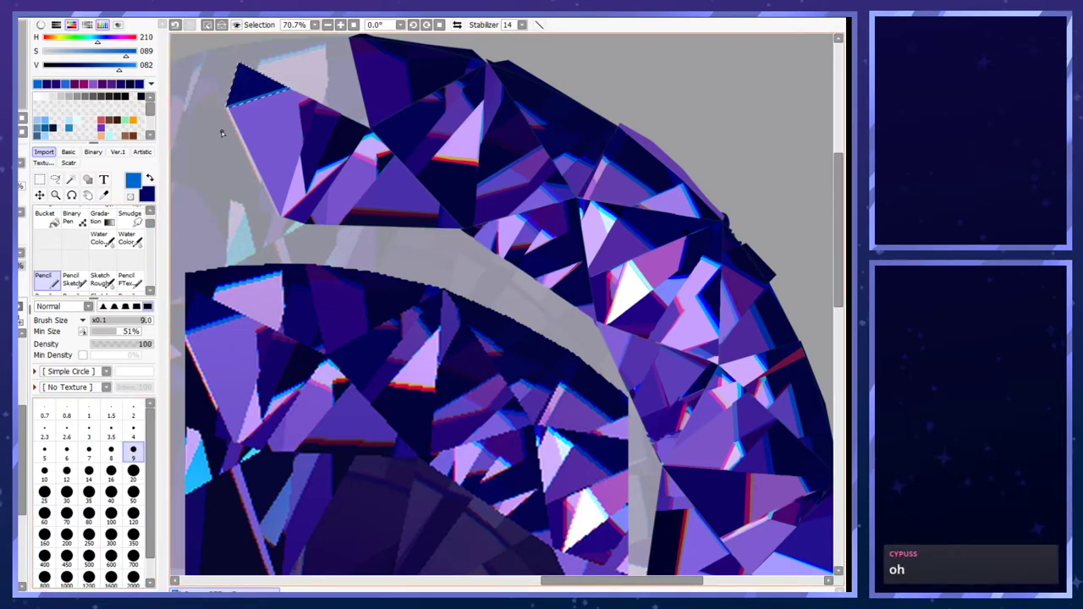
pyautogui.press('x')
pyautogui.keyDown('alt'); pyautogui.click(217, 319); pyautogui.keyUp('alt')
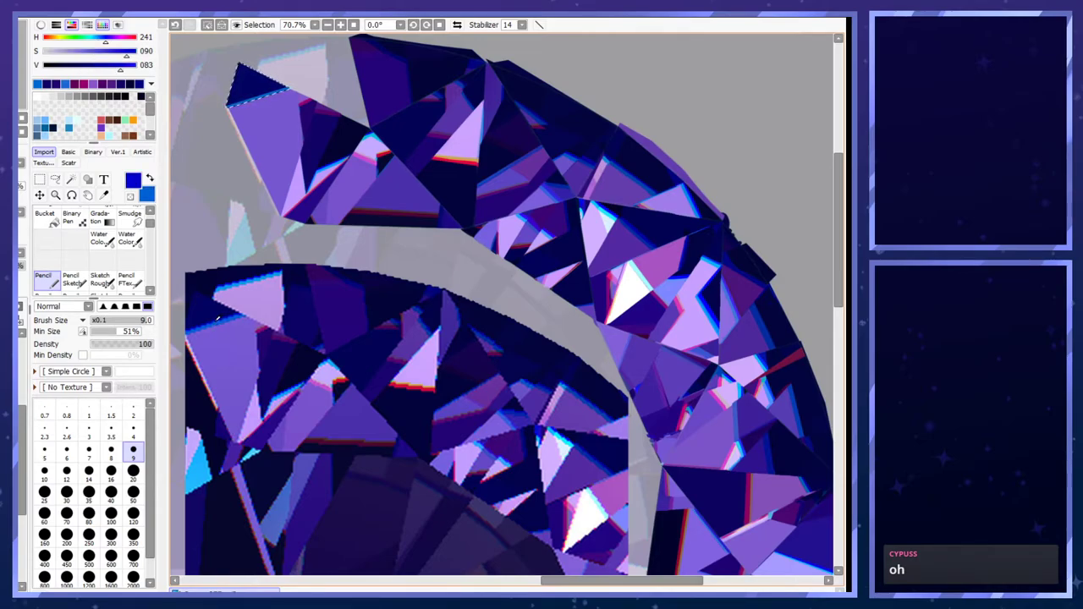
pyautogui.press('x')
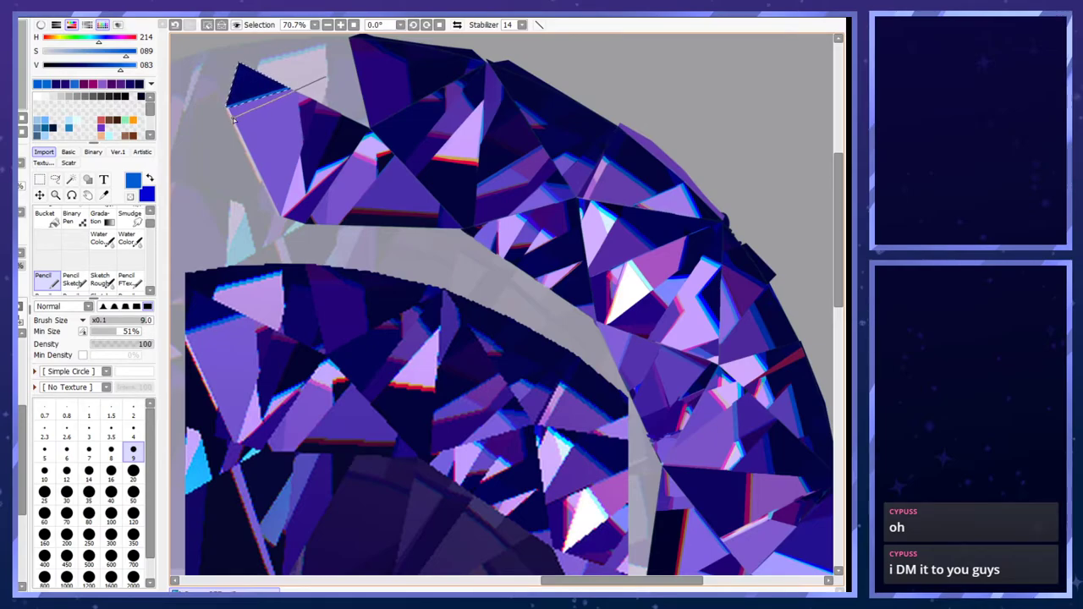
pyautogui.press('x')
pyautogui.press('x')
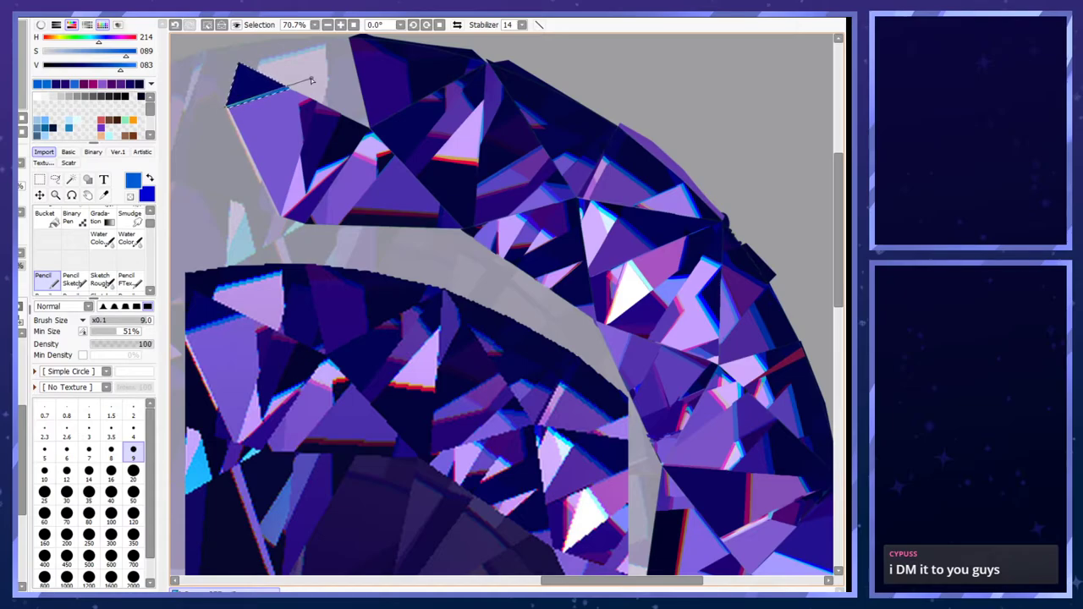
# - Paint deep blue and bright blue stripes along the navy triangle's lower edge at Pencil size 4, replacing the size 9 trial, and deselect
pyautogui.press('x')
pyautogui.moveTo(228, 101); pyautogui.dragTo(298, 78)
pyautogui.click(133, 430)
pyautogui.hotkey('ctrl', 'z')
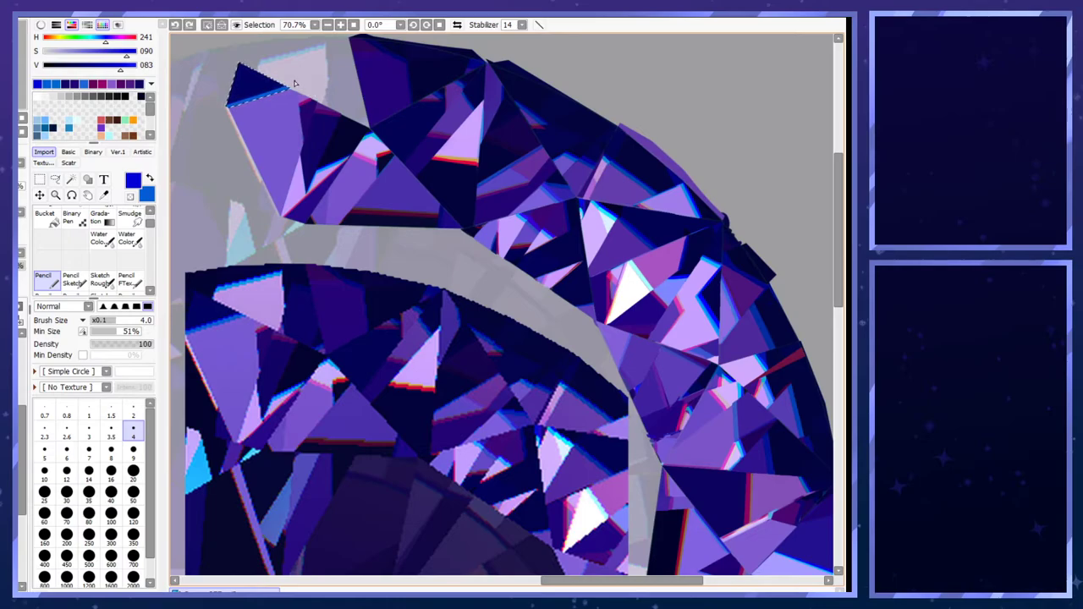
pyautogui.moveTo(289, 82); pyautogui.dragTo(214, 107)
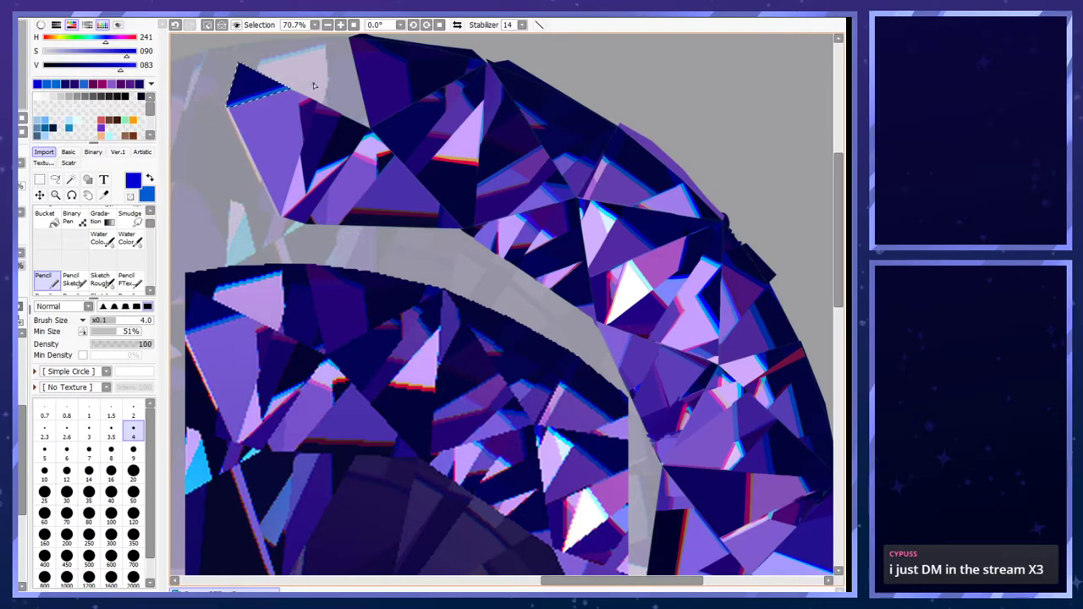
pyautogui.press('x')
pyautogui.click(318, 76)
pyautogui.click(223, 109)
pyautogui.hotkey('ctrl', 'd')
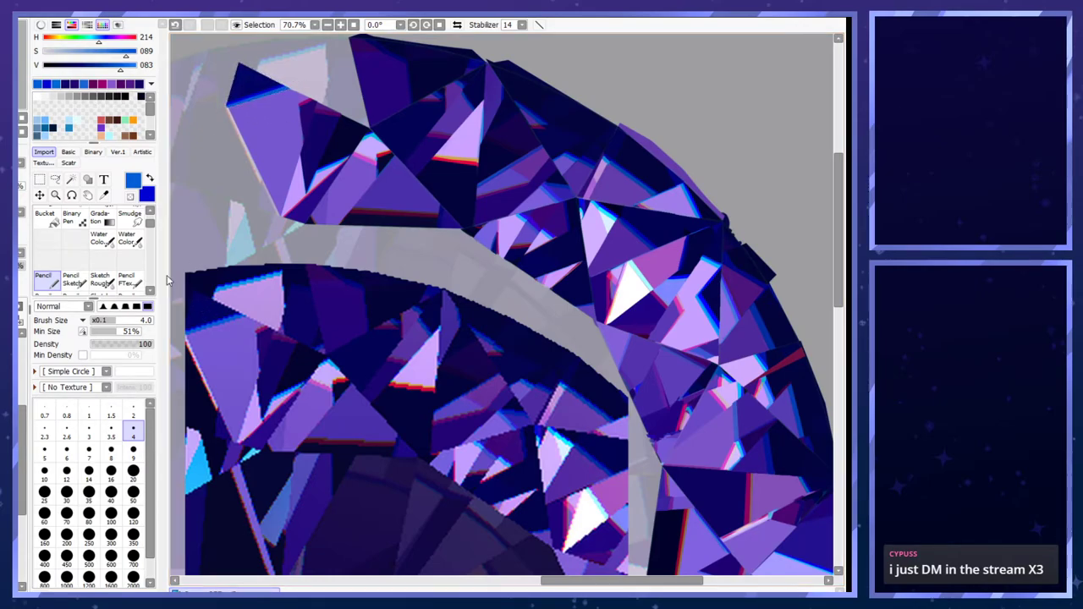
# - Select a rectangular section of the faded guide around the ring's upper-left facets and paste a full-opacity copy of it as a new reference
pyautogui.click(59, 179)
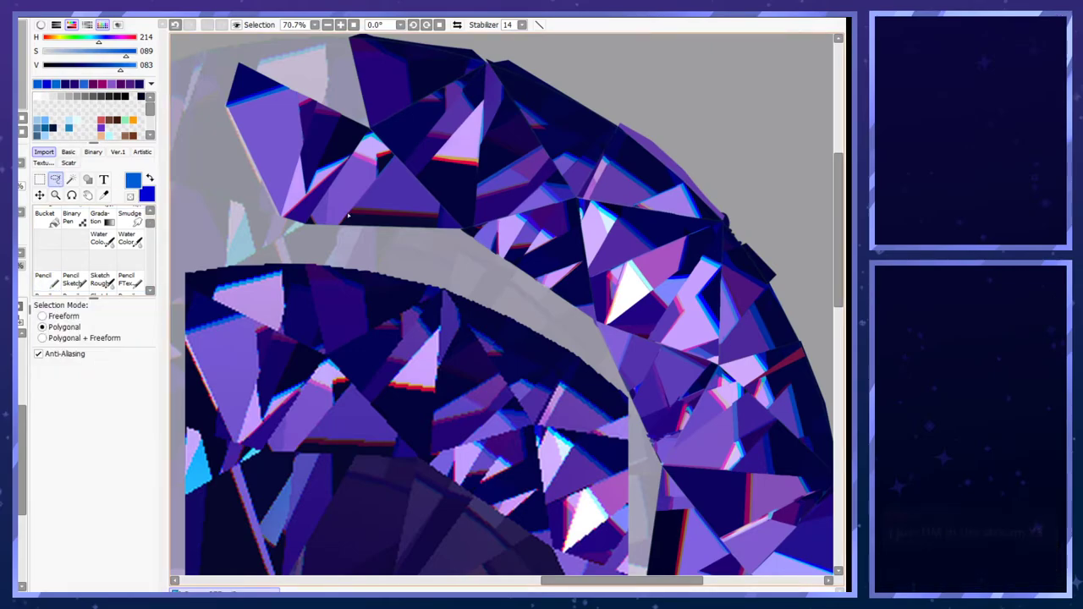
pyautogui.scroll(-1, 245, 78)
pyautogui.scroll(5, 245, 78)
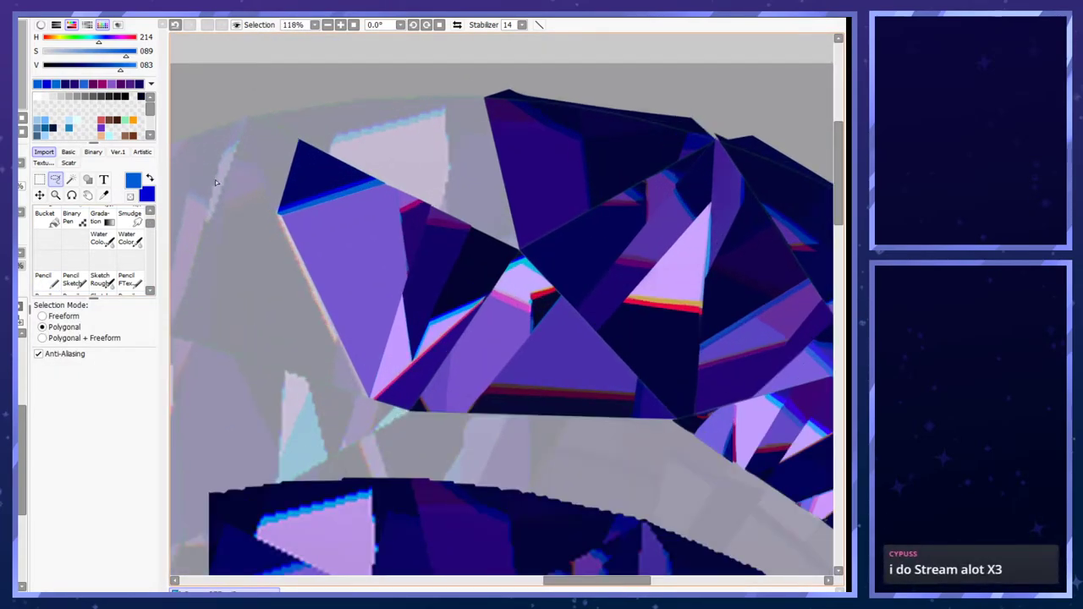
pyautogui.scroll(-6, 330, 158)
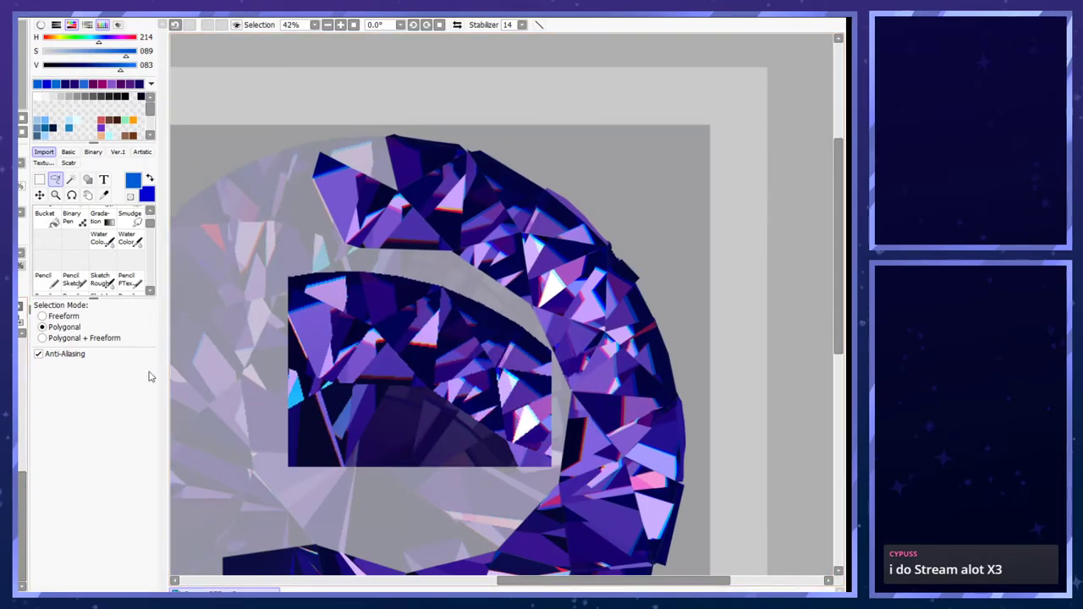
pyautogui.scroll(2, 227, 339)
pyautogui.click(41, 181)
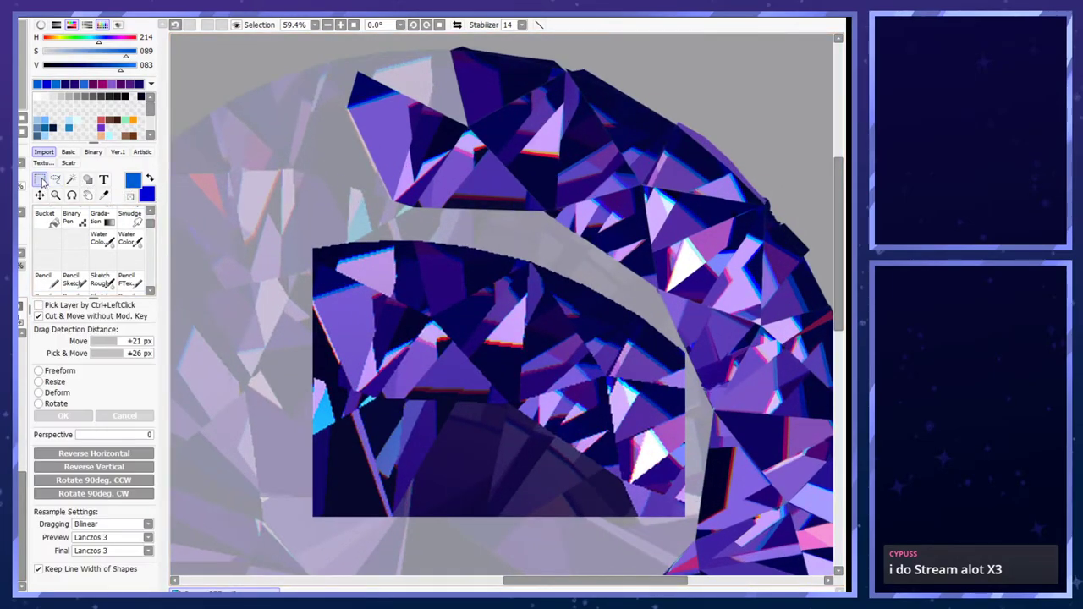
pyautogui.scroll(1, 502, 278)
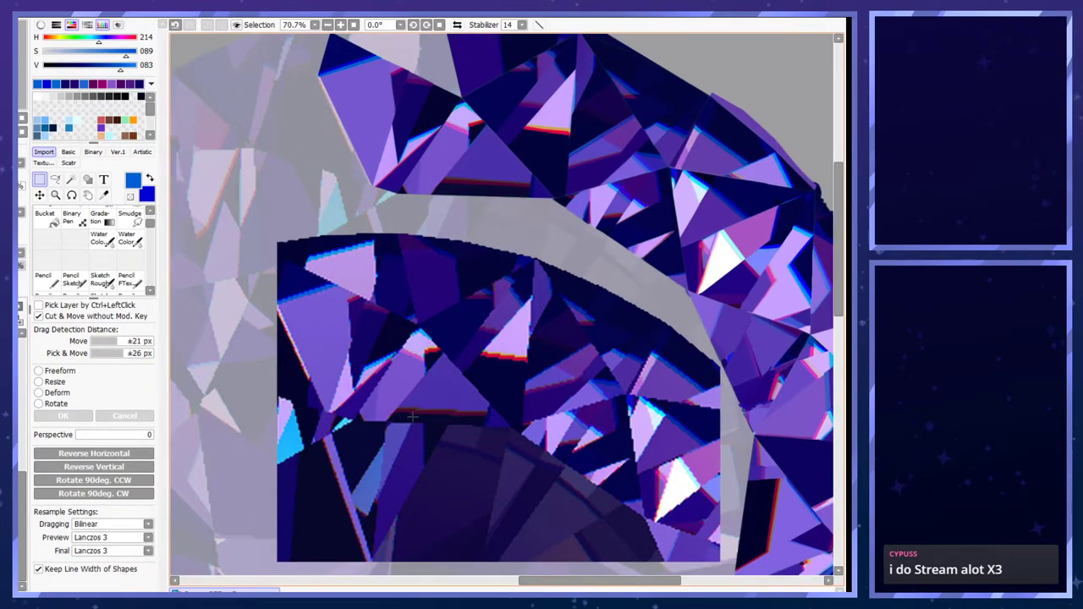
pyautogui.scroll(-3, 412, 417)
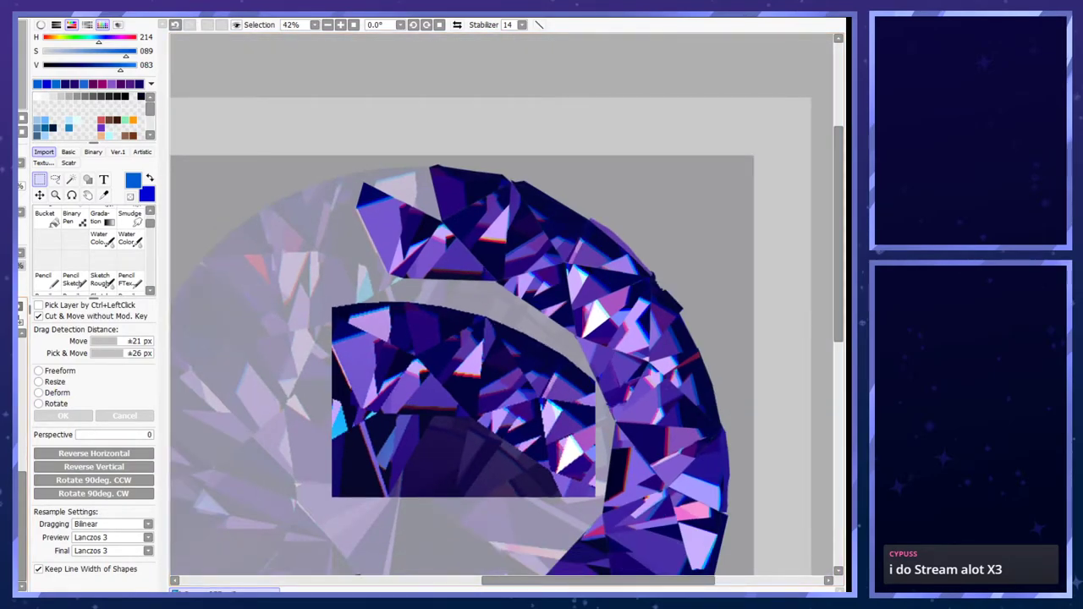
pyautogui.scroll(1, 283, 237)
pyautogui.moveTo(240, 161)
pyautogui.mouseDown()
pyautogui.moveTo(548, 296)
pyautogui.moveTo(257, 150)
pyautogui.mouseUp()
pyautogui.click(551, 313)
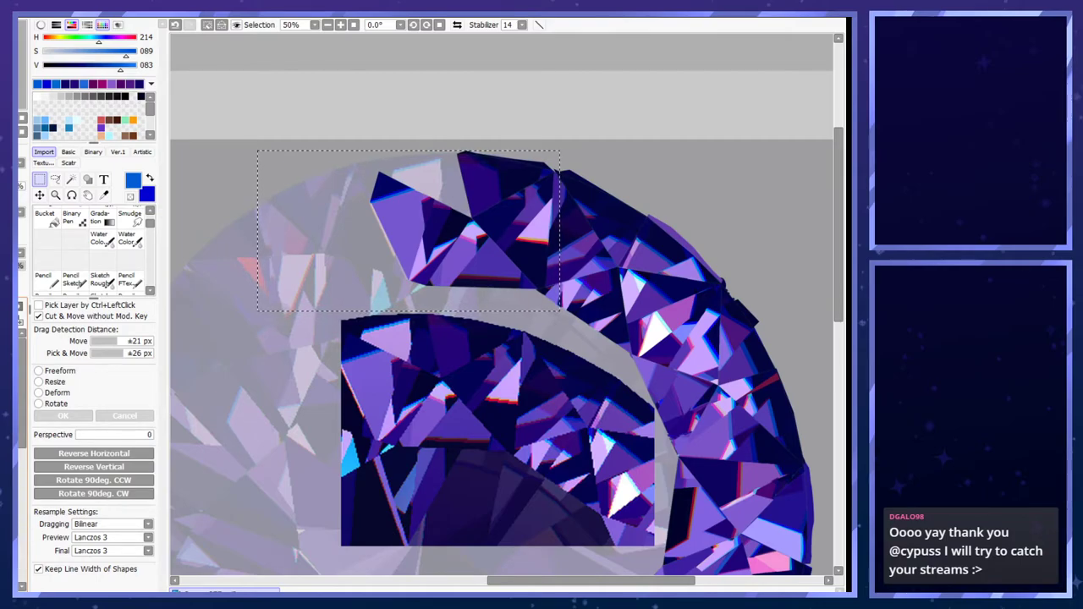
pyautogui.hotkey('ctrl', 'v')
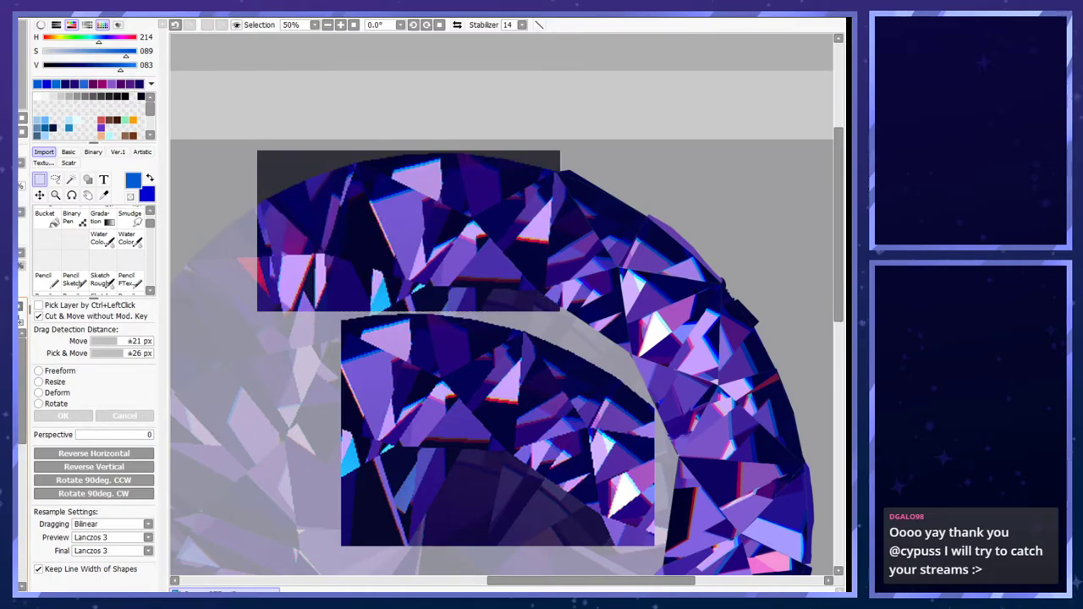
# - Remove the old reference piece and move the new copy down into the ring's centre, just below the painted facets
pyautogui.click(20, 307)
pyautogui.moveTo(271, 288); pyautogui.dragTo(235, 282)
pyautogui.click(40, 195)
pyautogui.moveTo(285, 335); pyautogui.dragTo(309, 480)
# - Select the dark grey background above the crystal edge in the new reference with the Magic Wand at range ±18, delete it and deselect
pyautogui.click(72, 180)
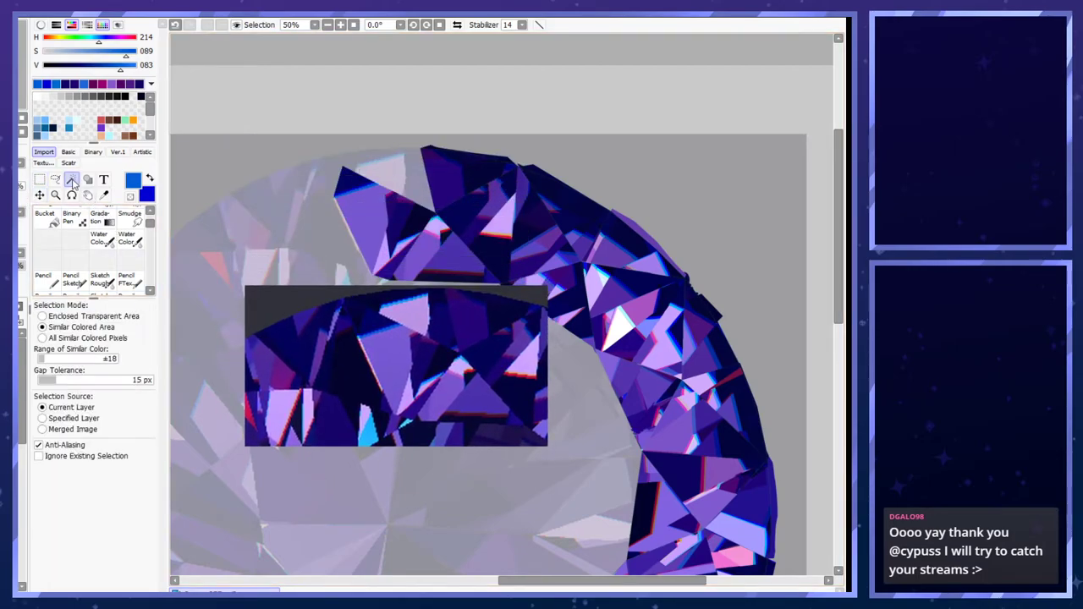
pyautogui.click(284, 302)
pyautogui.click(529, 293)
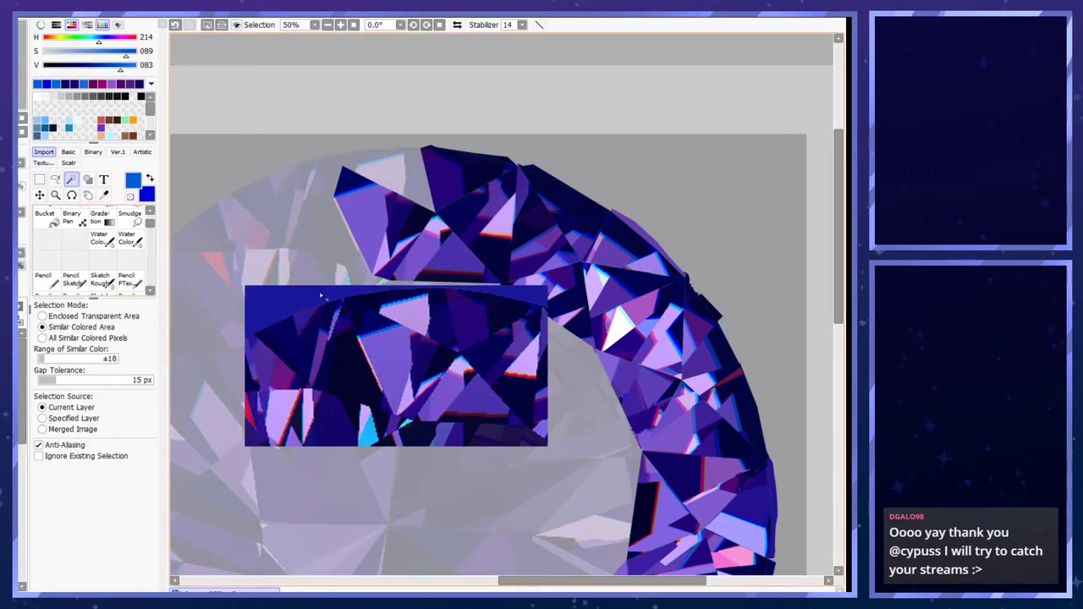
pyautogui.press('Delete')
pyautogui.hotkey('ctrl', 'd')
pyautogui.scroll(-3, 254, 290)
pyautogui.scroll(3, 436, 289)
pyautogui.scroll(-3, 440, 287)
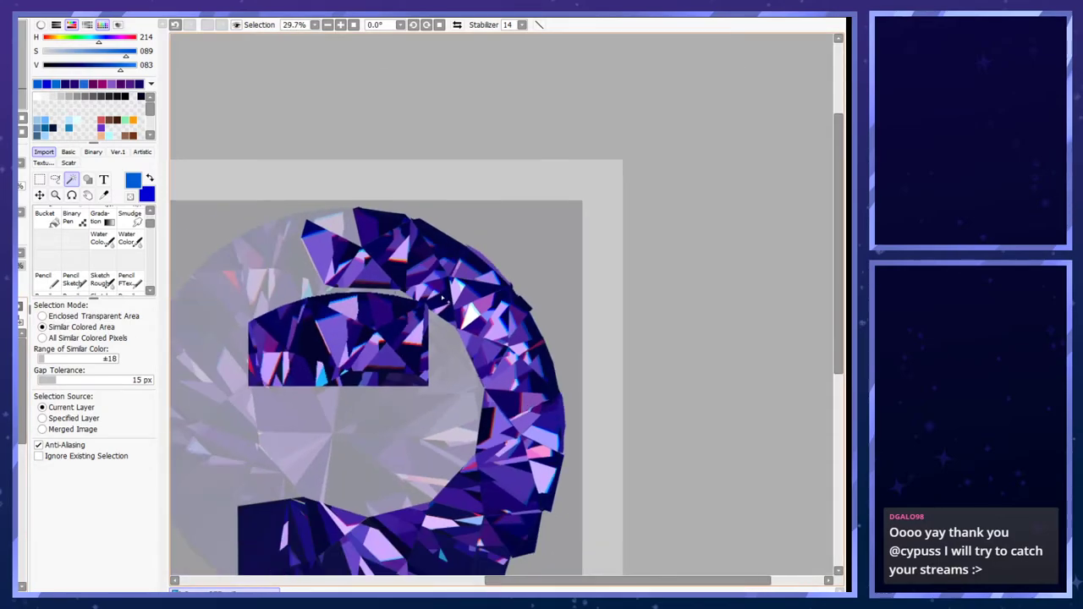
pyautogui.scroll(2, 357, 262)
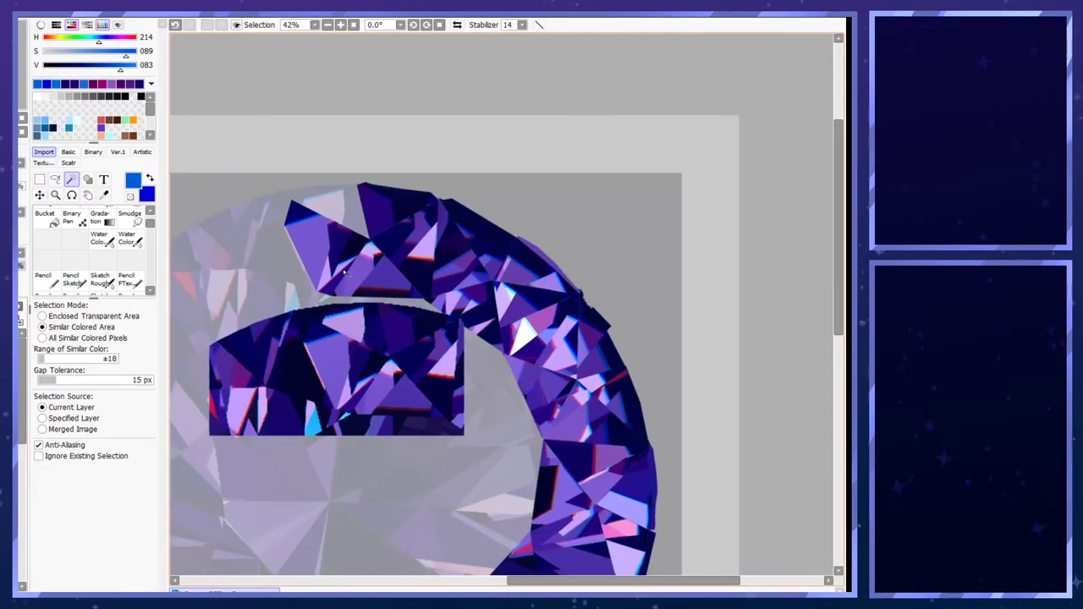
pyautogui.scroll(2, 300, 203)
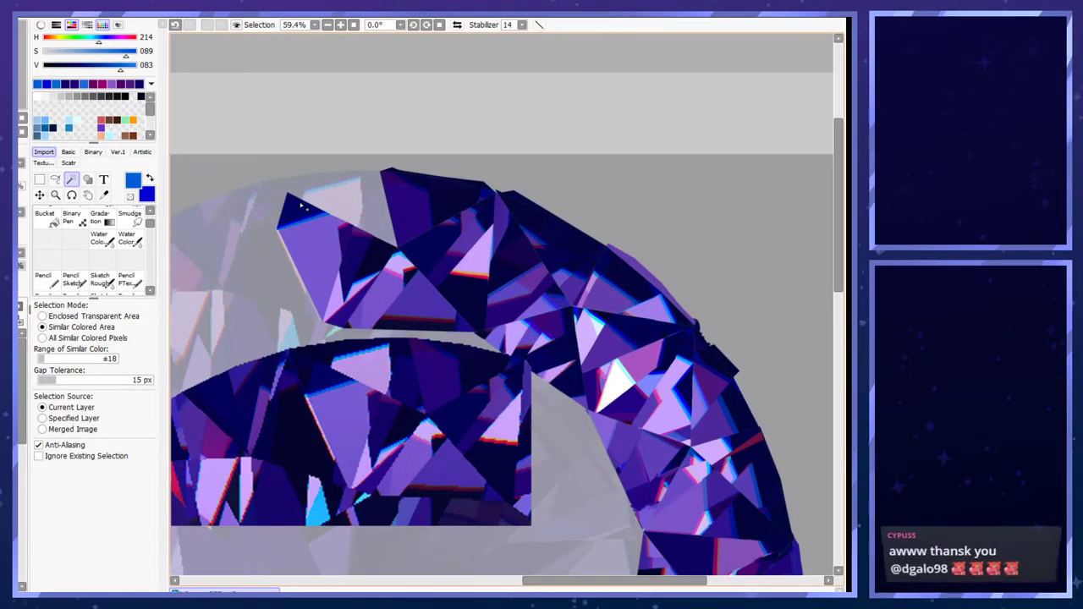
# - Outline a narrow triangle with a polygonal selection beside the navy tip of the large purple facet, reaching up to the gem's outer rim
pyautogui.click(55, 179)
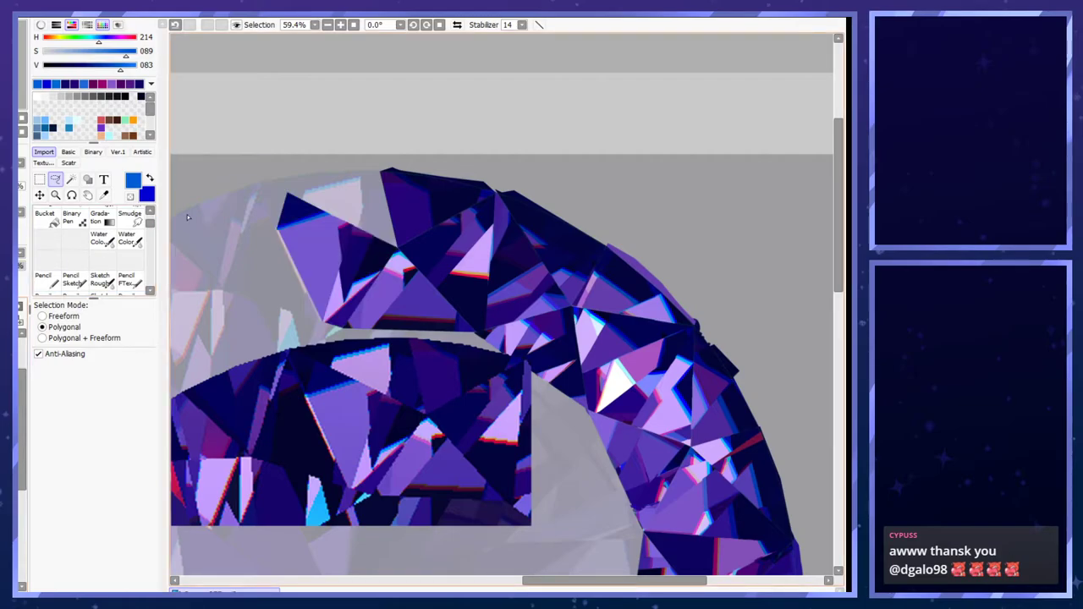
pyautogui.scroll(4, 187, 214)
pyautogui.scroll(-2, 270, 165)
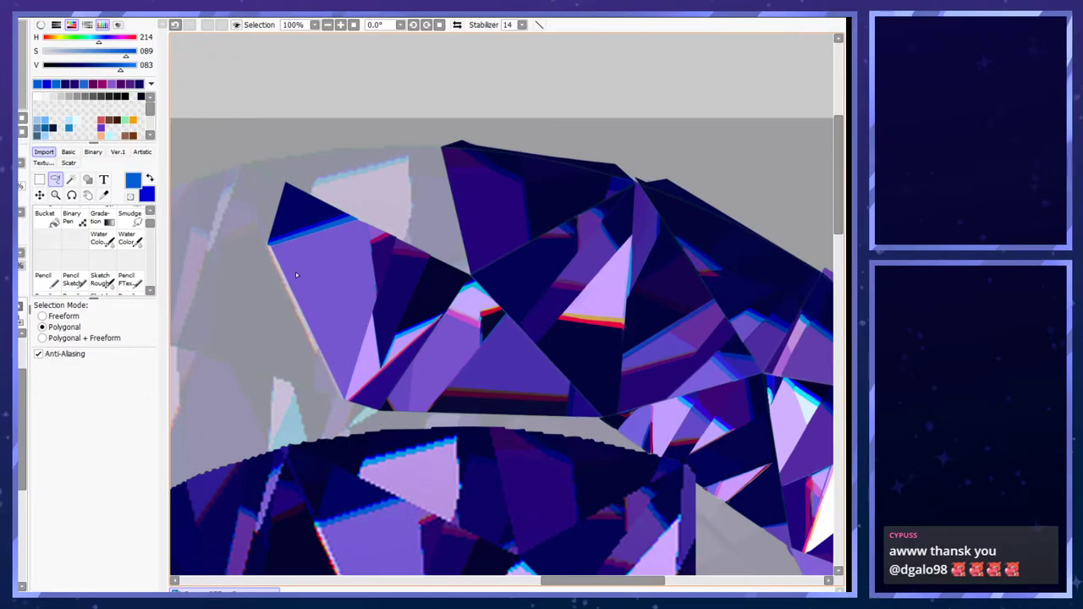
pyautogui.click(285, 183)
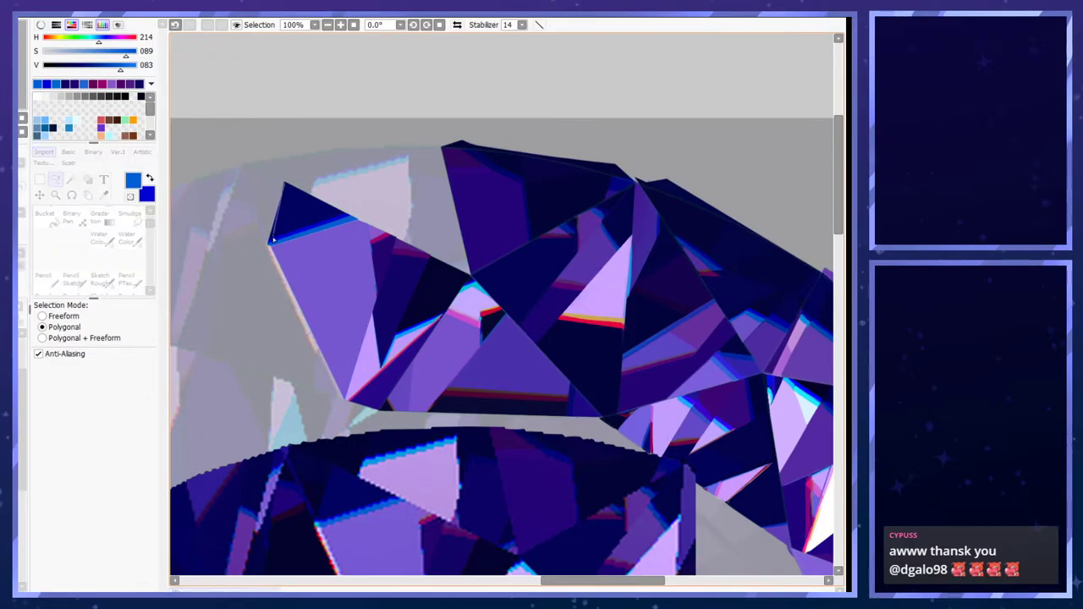
pyautogui.press('Escape')
pyautogui.click(269, 247)
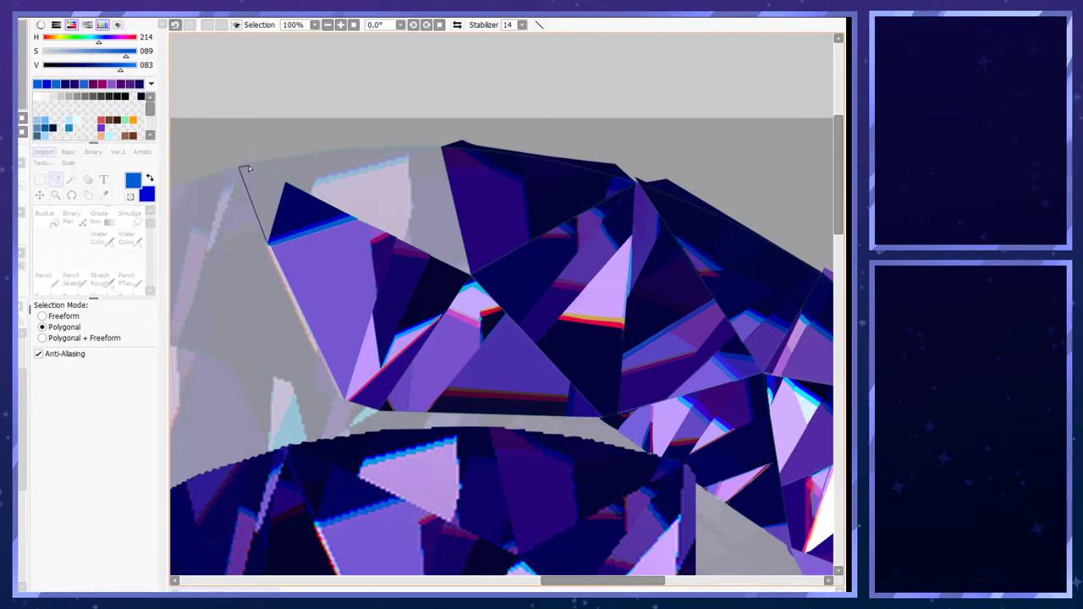
pyautogui.doubleClick(285, 181)
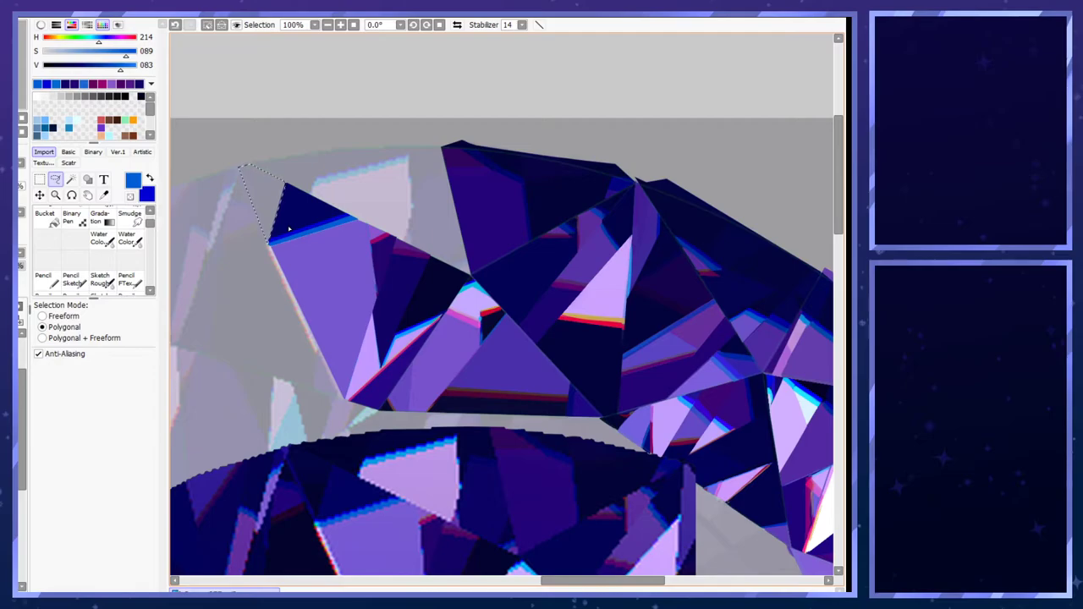
# - Sample dark navy from the reference and fill the selected triangle with the Pencil
pyautogui.scroll(1, 289, 228)
pyautogui.rightClick(285, 468)
pyautogui.press('x')
pyautogui.keyDown('alt'); pyautogui.click(276, 447); pyautogui.keyUp('alt')
pyautogui.click(47, 281)
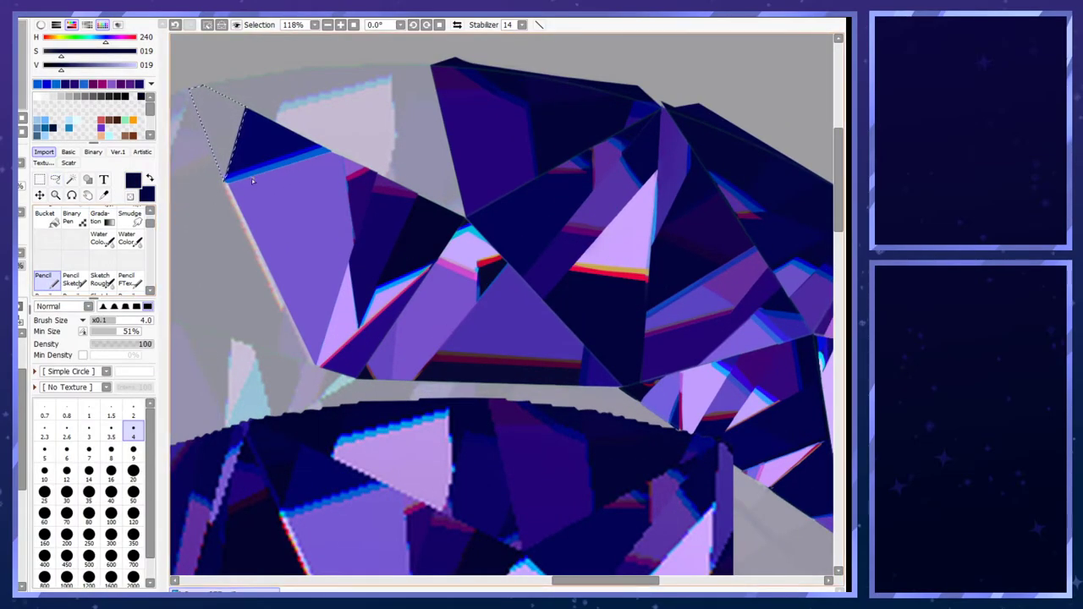
pyautogui.click(133, 493)
pyautogui.moveTo(210, 177)
pyautogui.mouseDown()
pyautogui.moveTo(225, 161)
pyautogui.moveTo(261, 169)
pyautogui.moveTo(193, 121)
pyautogui.moveTo(235, 121)
pyautogui.moveTo(213, 97)
pyautogui.moveTo(259, 100)
pyautogui.mouseUp()
pyautogui.click(132, 471)
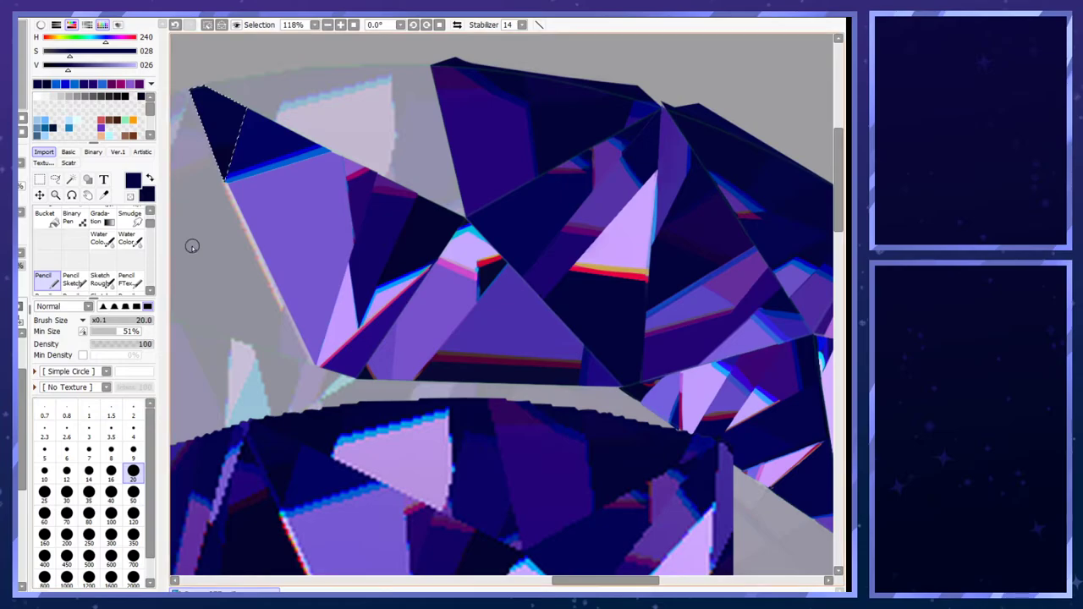
# - Shade the lower part of the triangle with darker navy (H 240, S 19, V 19) at pencil size 20 and clear the selection
pyautogui.rightClick(224, 161)
pyautogui.moveTo(248, 153)
pyautogui.mouseDown()
pyautogui.moveTo(268, 150)
pyautogui.moveTo(197, 163)
pyautogui.mouseUp()
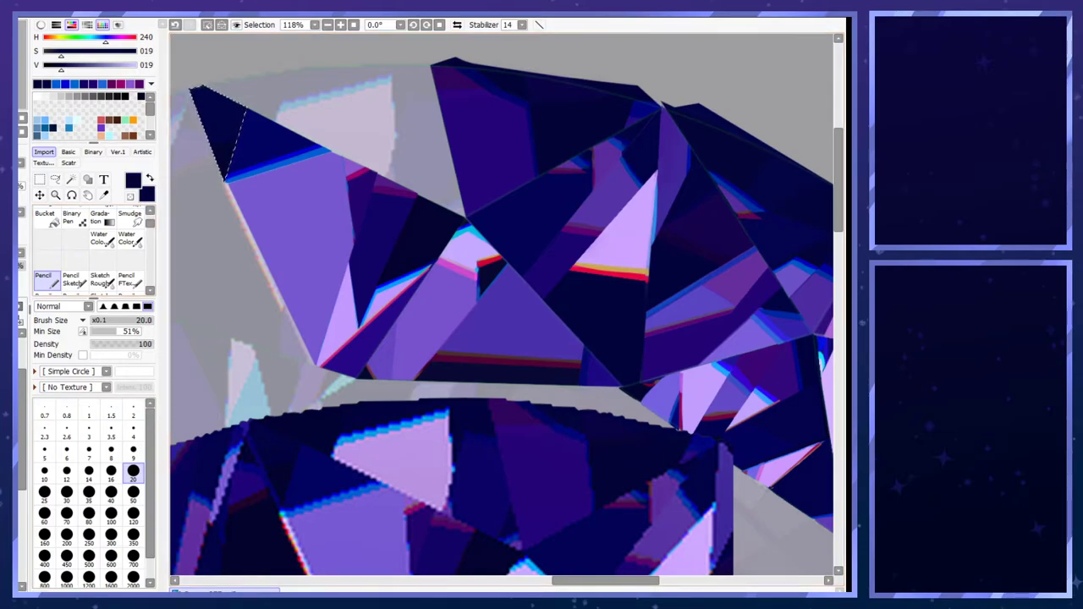
pyautogui.click(21, 266)
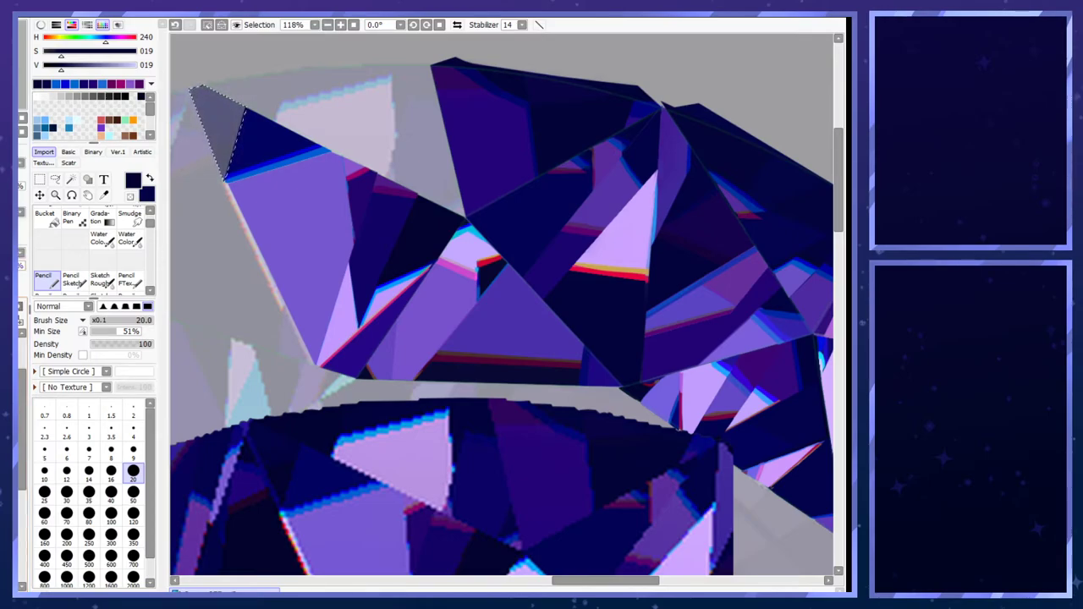
pyautogui.moveTo(20, 266); pyautogui.dragTo(100, 267)
pyautogui.scroll(-4, 284, 226)
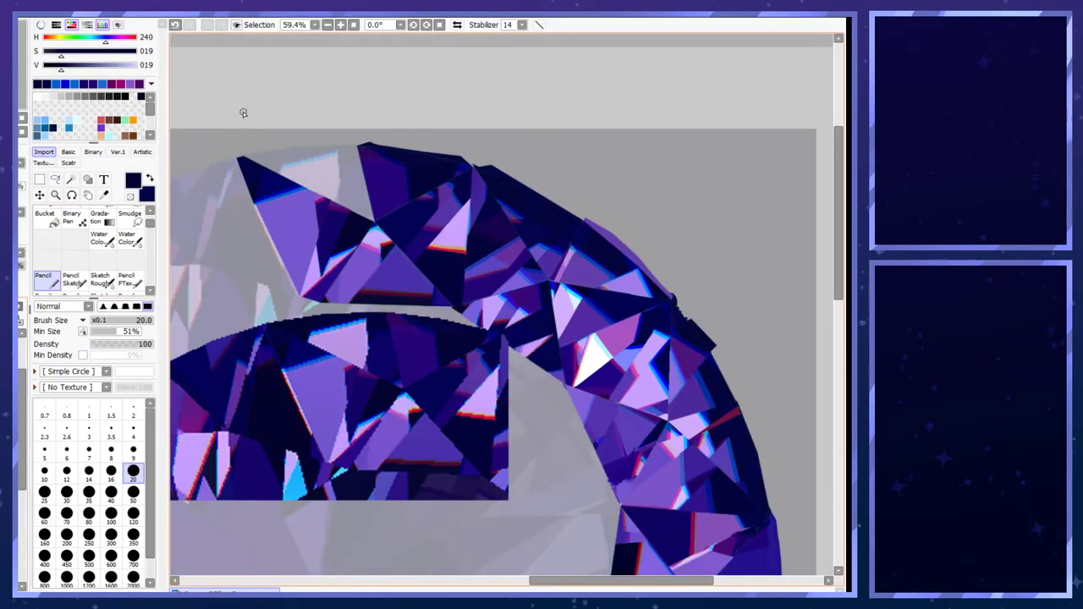
# - Sample blue (H 244, S 51, V 45) from the reference and draw a thin size 4 Pencil line along the triangle's outer edge
pyautogui.scroll(4, 228, 197)
pyautogui.scroll(-2, 229, 196)
pyautogui.scroll(4, 238, 390)
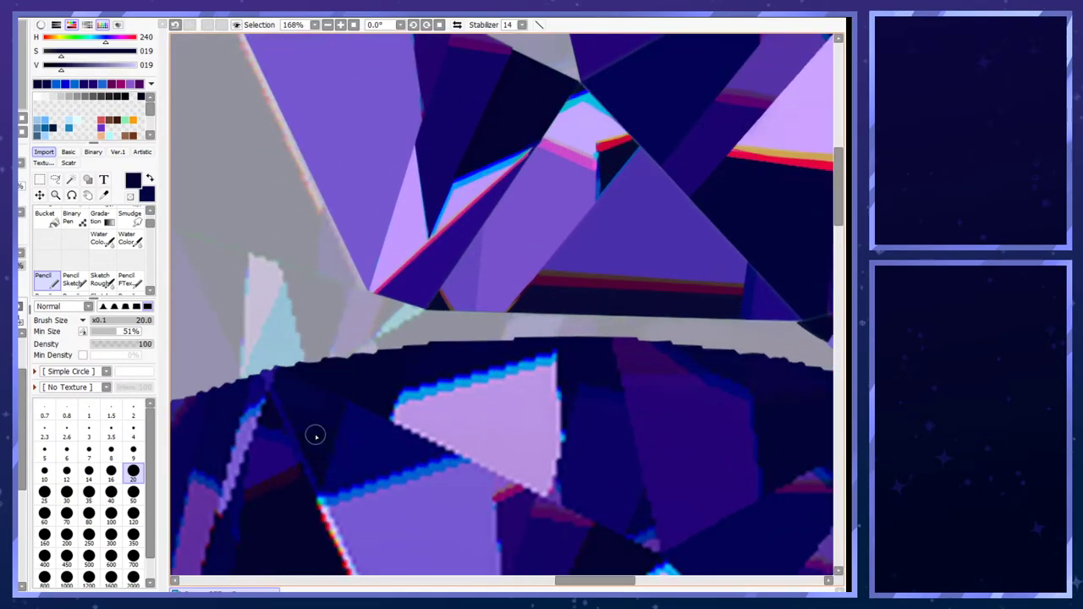
pyautogui.rightClick(252, 459)
pyautogui.scroll(-5, 251, 460)
pyautogui.scroll(6, 240, 220)
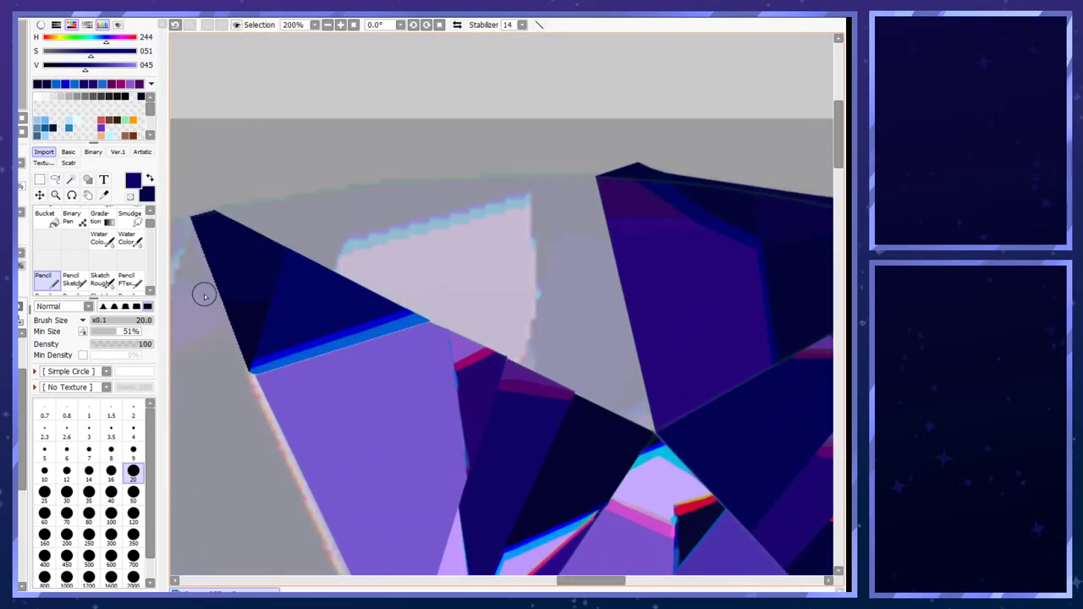
pyautogui.click(133, 430)
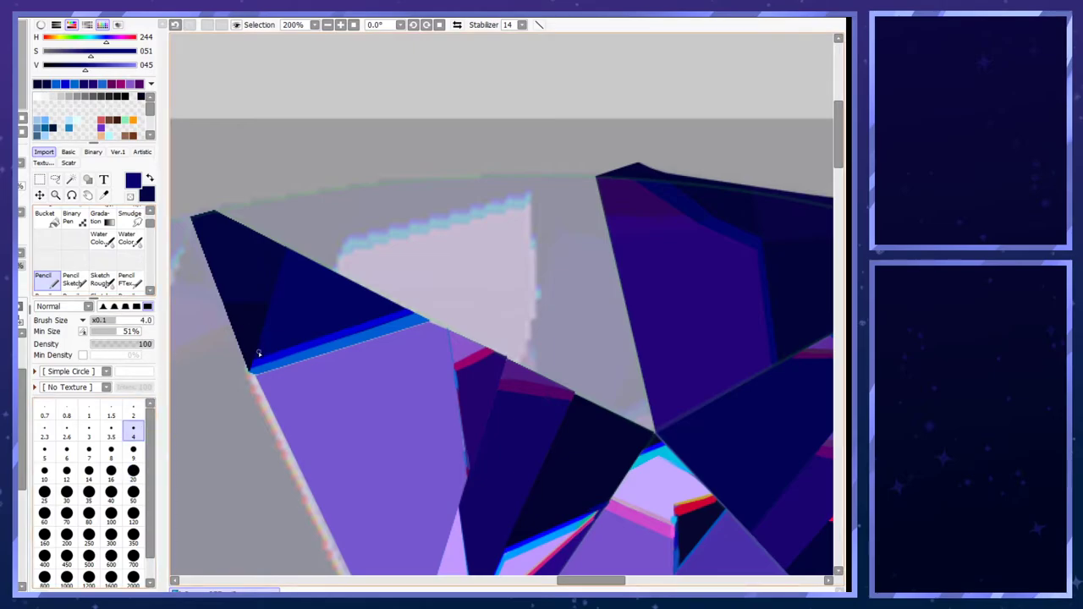
pyautogui.moveTo(250, 370)
pyautogui.mouseDown()
pyautogui.moveTo(190, 215)
pyautogui.moveTo(252, 367)
pyautogui.mouseUp()
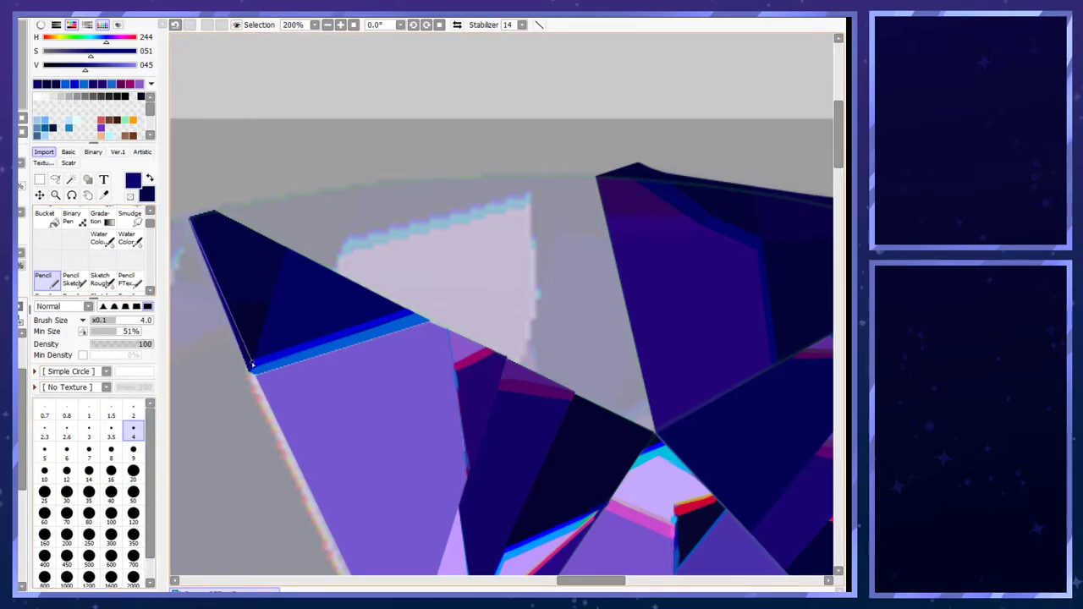
# - Select the small wedge beside the purple facet's lower point, fill it with sampled indigo (H 250, S 51, V 45) and deselect
pyautogui.scroll(-4, 258, 273)
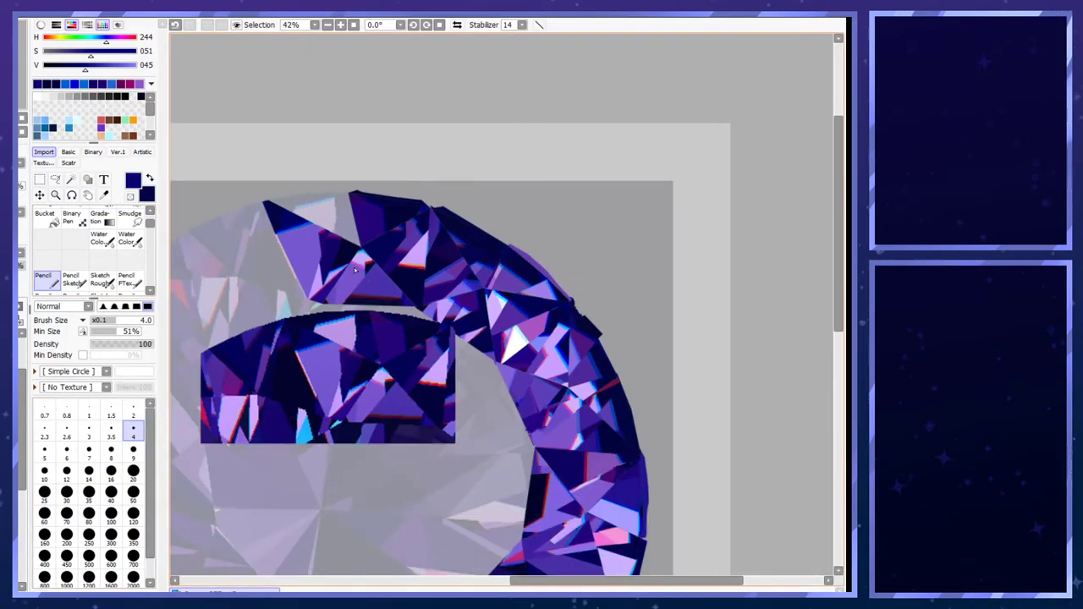
pyautogui.scroll(1, 301, 273)
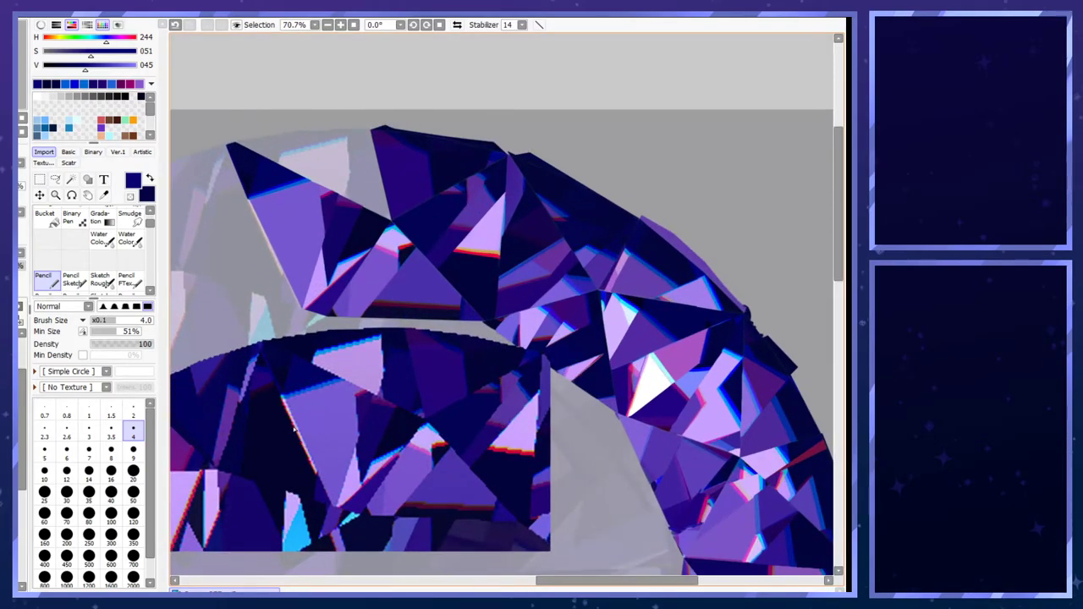
pyautogui.scroll(2, 331, 444)
pyautogui.scroll(-3, 309, 443)
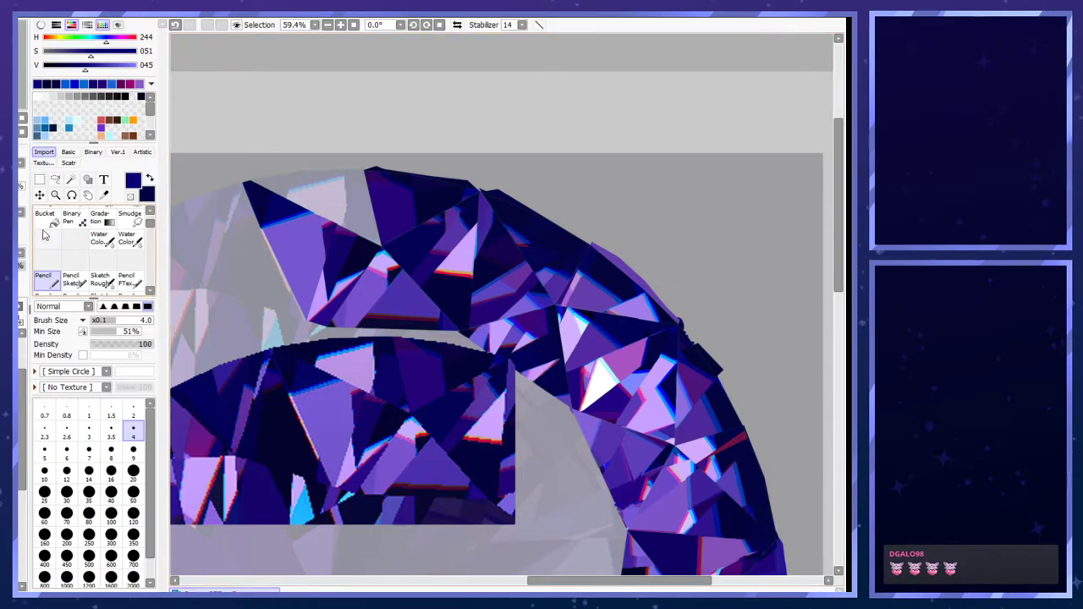
pyautogui.press('a')
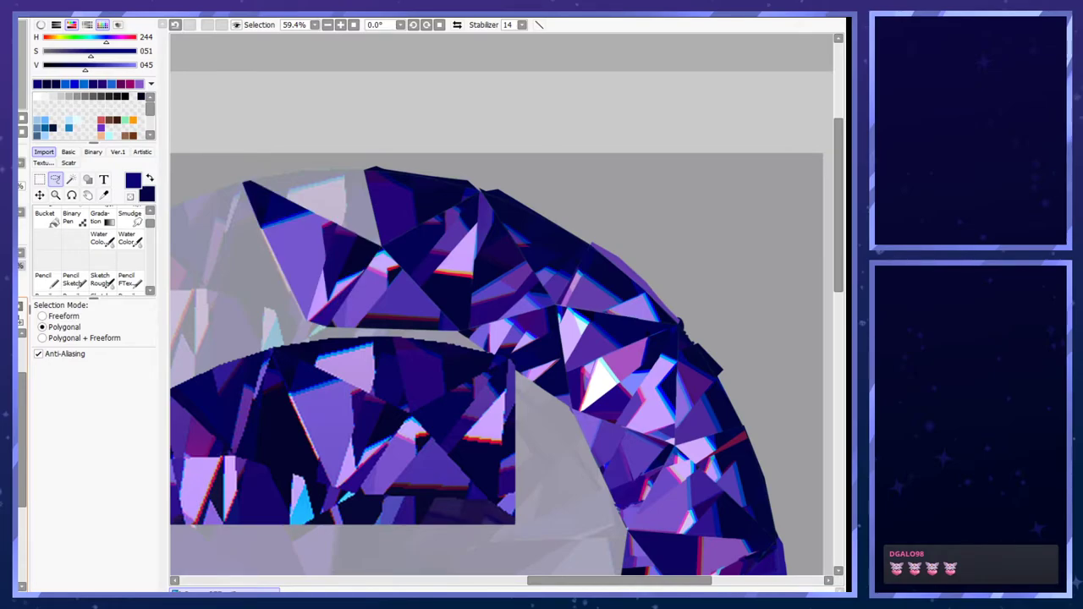
pyautogui.hotkey('ctrl', 'z')
pyautogui.hotkey('ctrl', 'z')
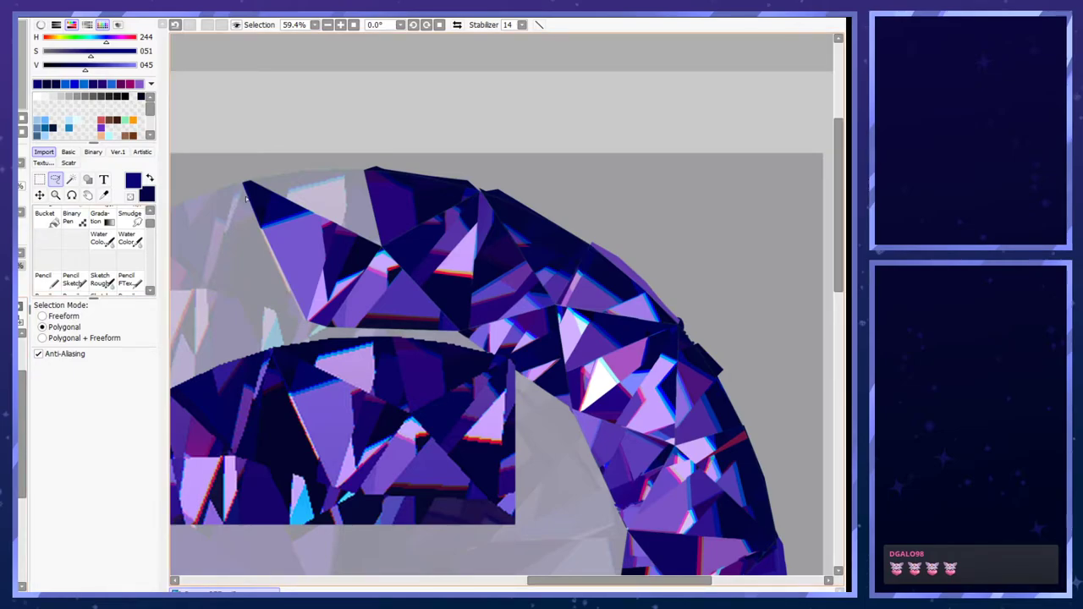
pyautogui.scroll(1, 244, 187)
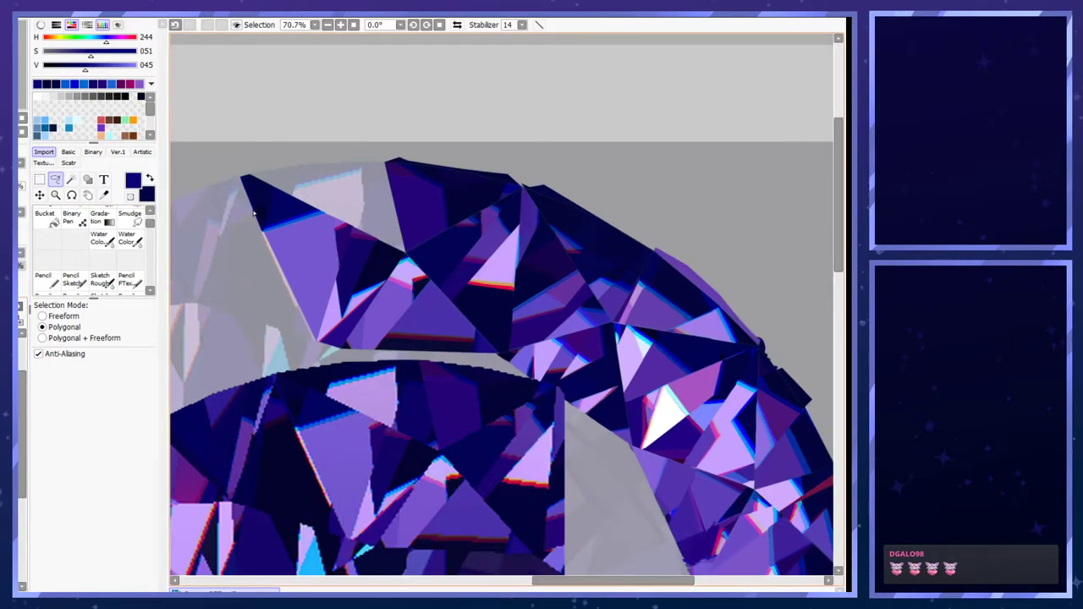
pyautogui.click(317, 341)
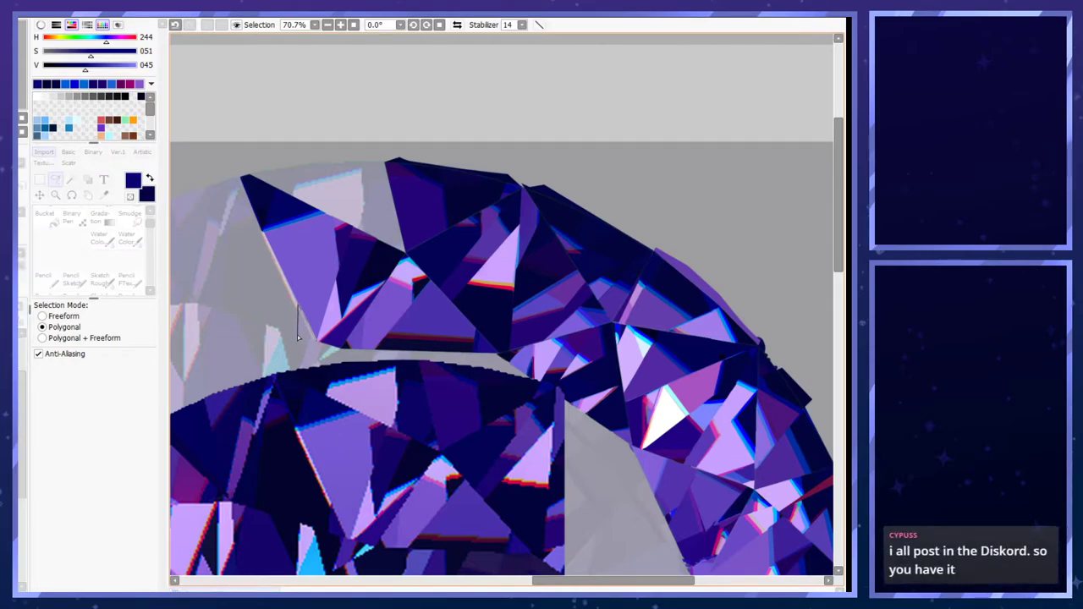
pyautogui.doubleClick(294, 334)
pyautogui.rightClick(331, 530)
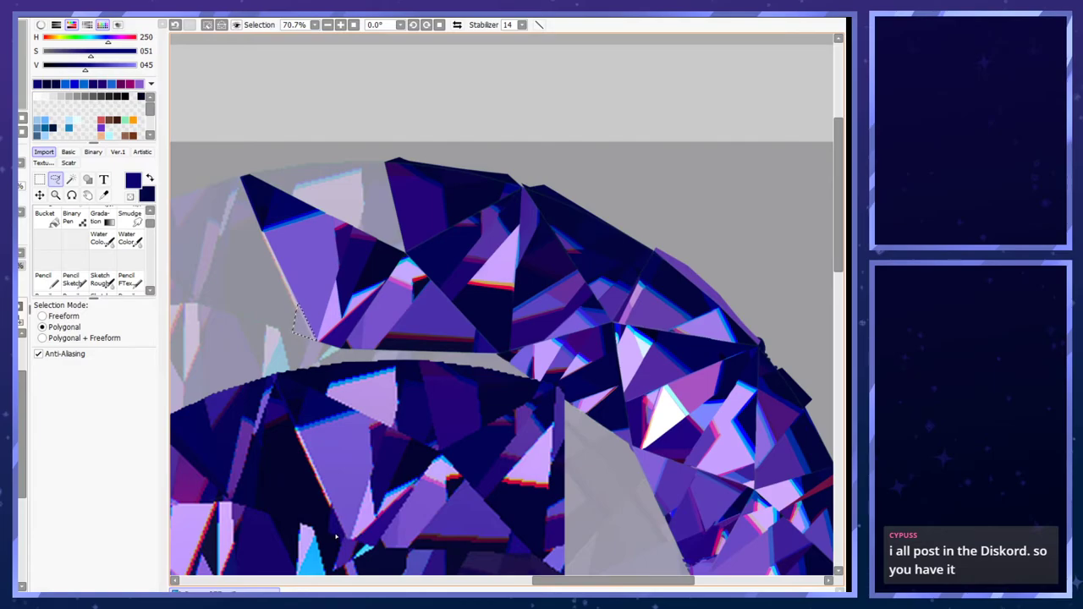
pyautogui.hotkey('ctrl', 'f')
pyautogui.hotkey('ctrl', 'd')
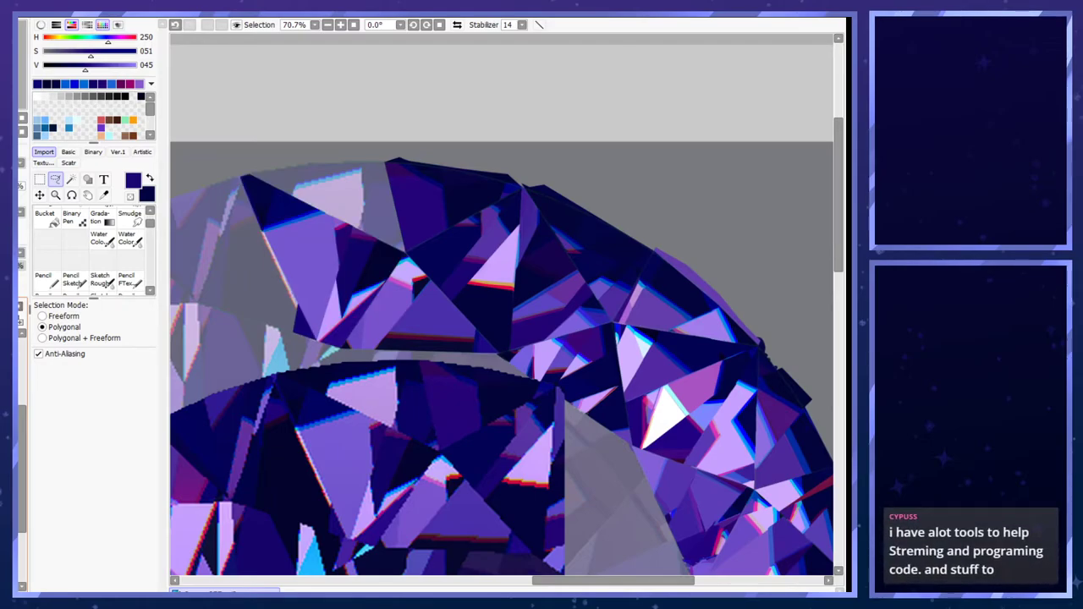
pyautogui.click(197, 302)
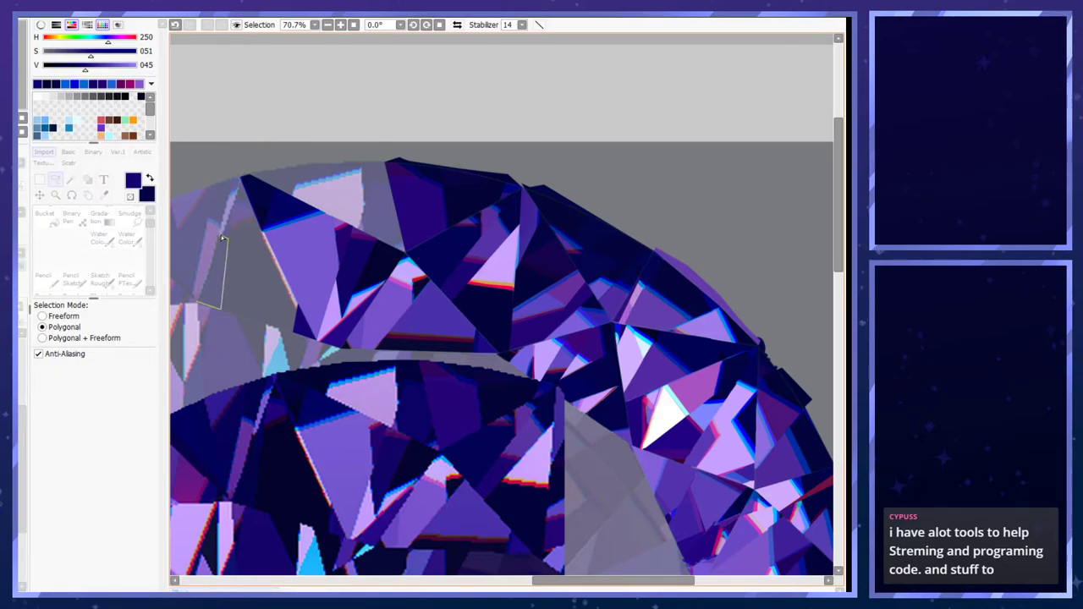
pyautogui.click(199, 303)
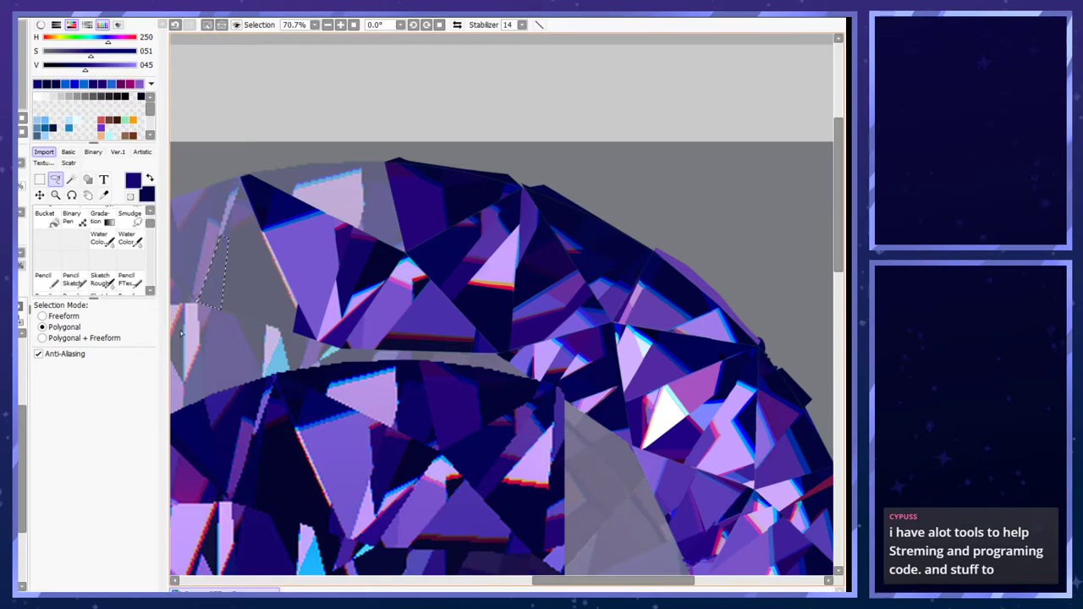
pyautogui.hotkey('ctrl', 'z')
# - Outline the slim facet beside the pale sliver, fill it with dark navy (H 240, S 29, V 27) and deselect
pyautogui.click(198, 304)
pyautogui.click(222, 308)
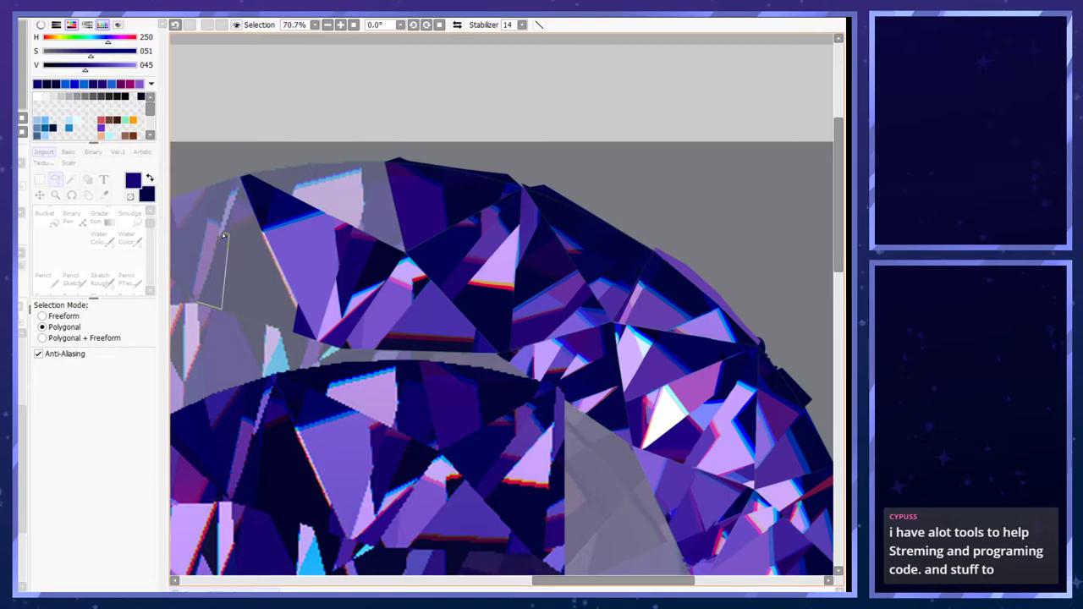
pyautogui.doubleClick(225, 232)
pyautogui.hotkey('ctrl', 'f')
pyautogui.hotkey('ctrl', 'd')
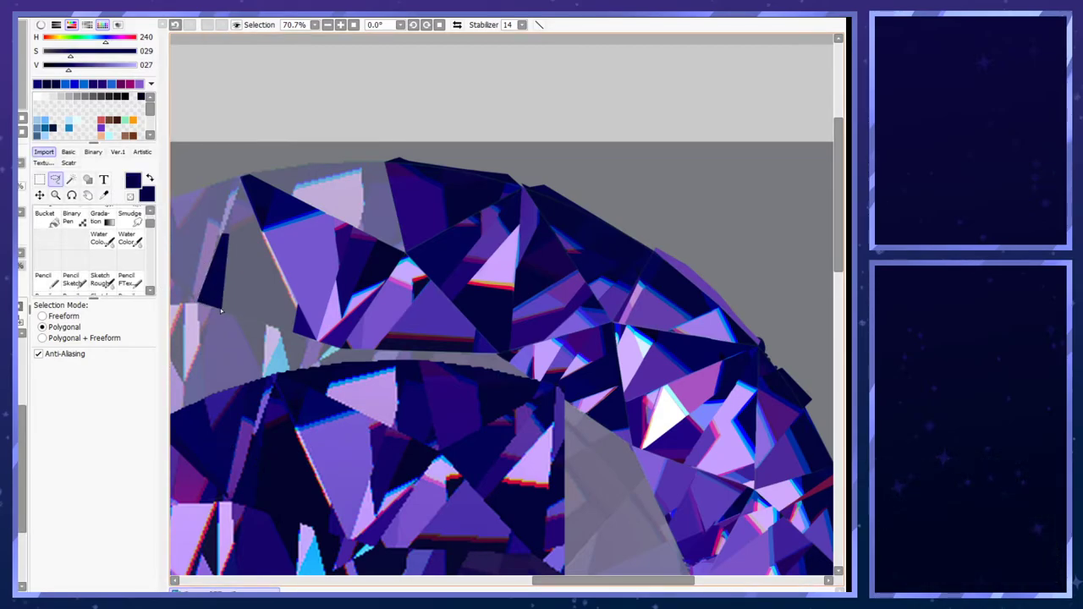
# - Select the area between the slim navy facet and the purple facet, fill it with near-black navy (H 240, S 17, V 17) and deselect
pyautogui.click(222, 311)
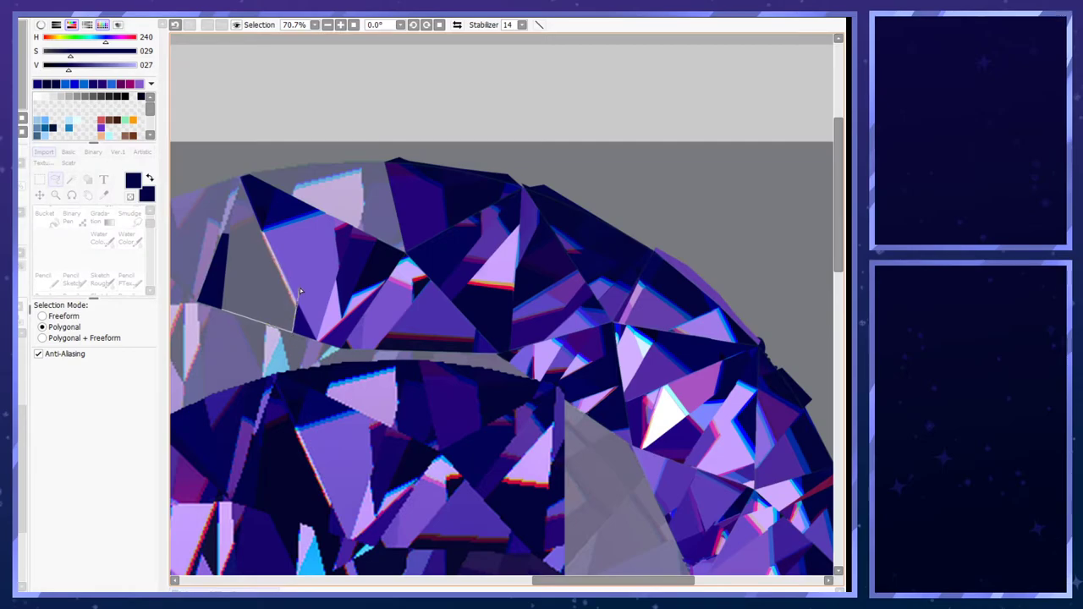
pyautogui.click(297, 305)
pyautogui.click(256, 220)
pyautogui.doubleClick(231, 234)
pyautogui.rightClick(306, 493)
pyautogui.hotkey('ctrl', 'f')
pyautogui.hotkey('ctrl', 'd')
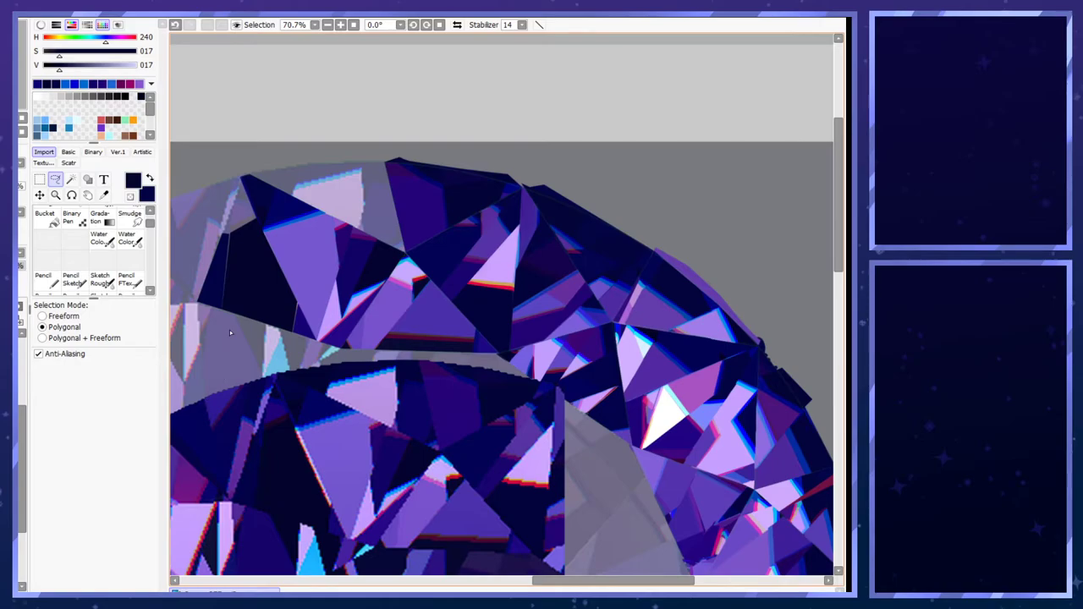
# - Close the thin gap between the near-black facet and the purple facet using a polygonal selection filled with the same near-black navy
pyautogui.scroll(1, 229, 329)
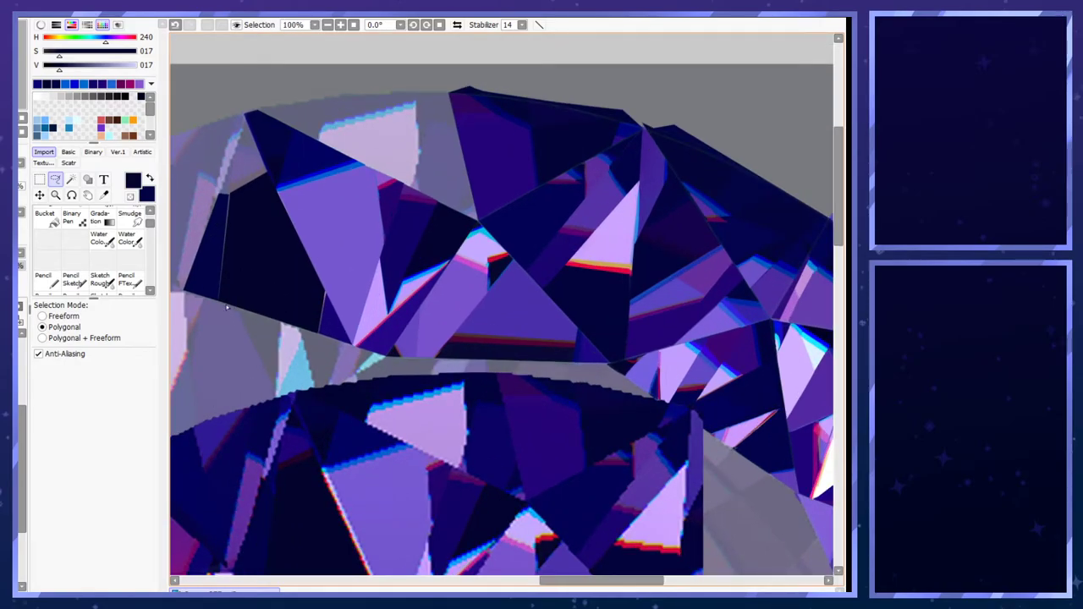
pyautogui.click(218, 303)
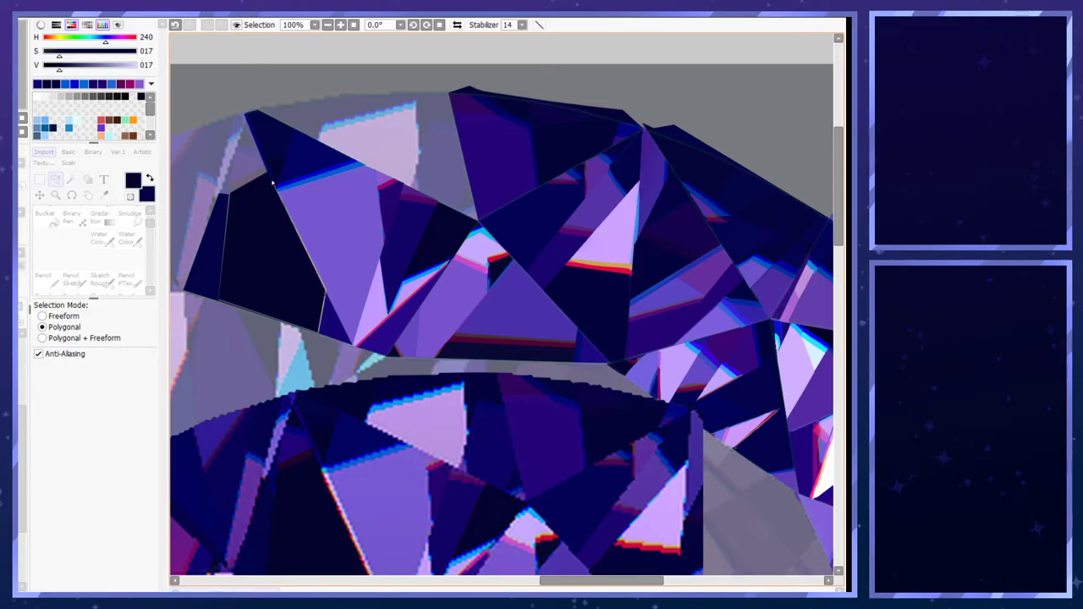
pyautogui.click(326, 294)
pyautogui.doubleClick(269, 178)
pyautogui.hotkey('ctrl', 'd')
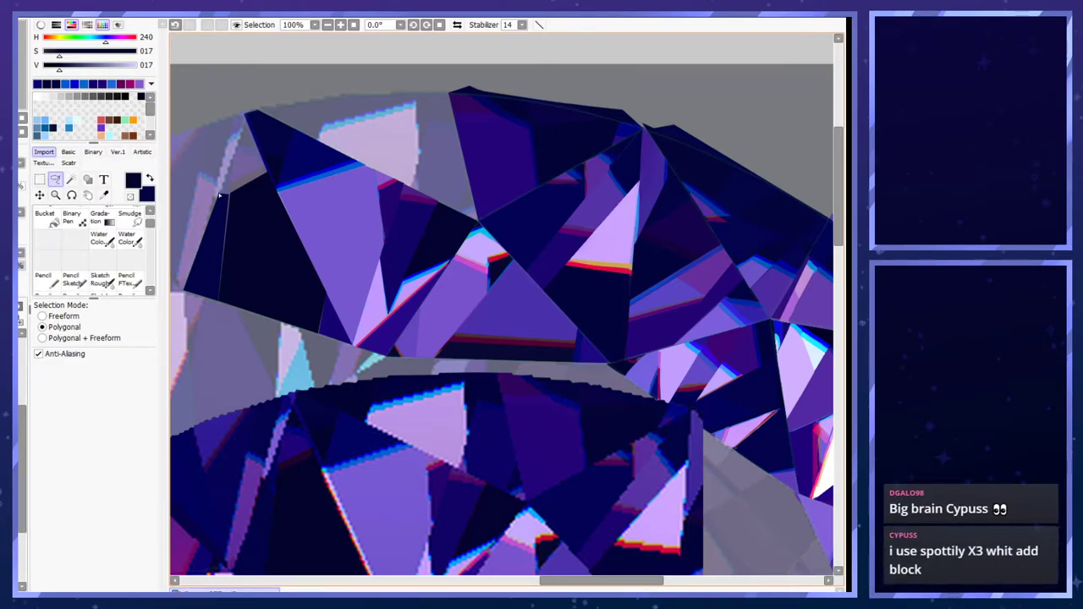
# - Extend the slim navy facet's tip upward with a small polygonal selection filled in sampled navy (H 240, S 40, V 36)
pyautogui.click(220, 195)
pyautogui.doubleClick(233, 163)
pyautogui.rightClick(270, 479)
pyautogui.hotkey('ctrl', 'f')
pyautogui.press('Delete')
pyautogui.hotkey('ctrl', 'd')
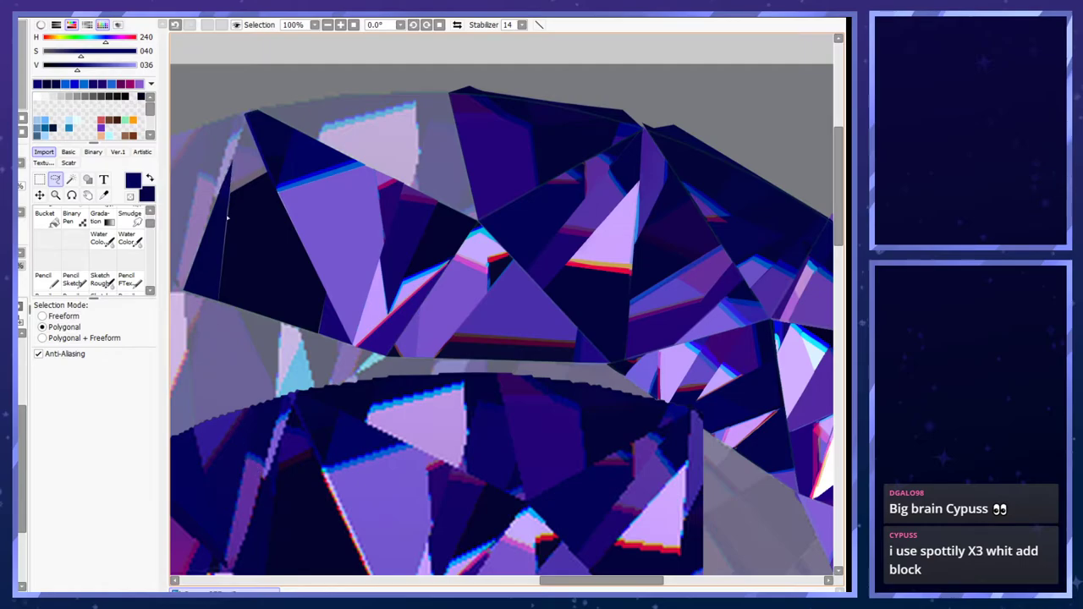
# - Outline the narrow strip above the near-black facet, fill it with dark plum (H 281, S 17, V 17) and deselect
pyautogui.click(230, 195)
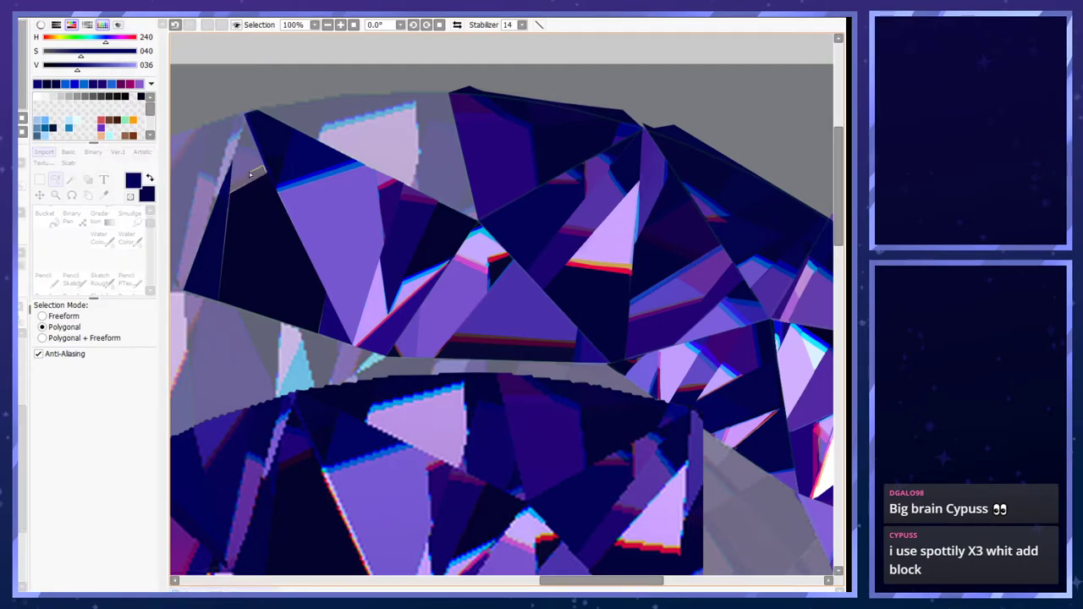
pyautogui.doubleClick(230, 185)
pyautogui.rightClick(296, 460)
pyautogui.hotkey('ctrl', 'f')
pyautogui.hotkey('ctrl', 'd')
# - Outline the small area above the dark plum strip with a polygonal selection and sample dark plum (H 280, S 18, V 18) from the reference
pyautogui.click(231, 182)
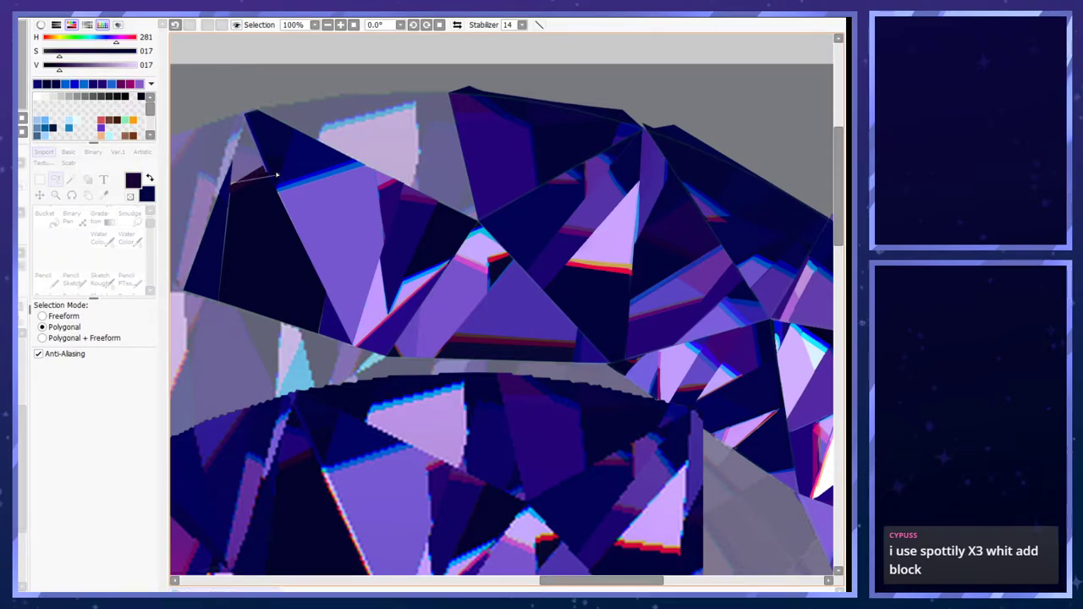
pyautogui.press('Escape')
pyautogui.click(235, 145)
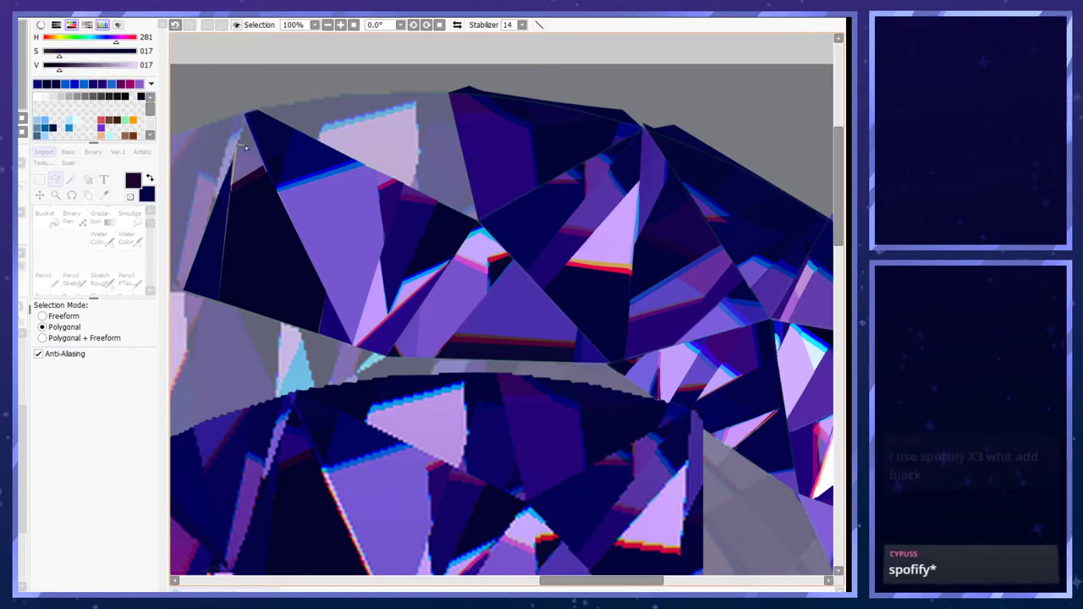
pyautogui.doubleClick(267, 173)
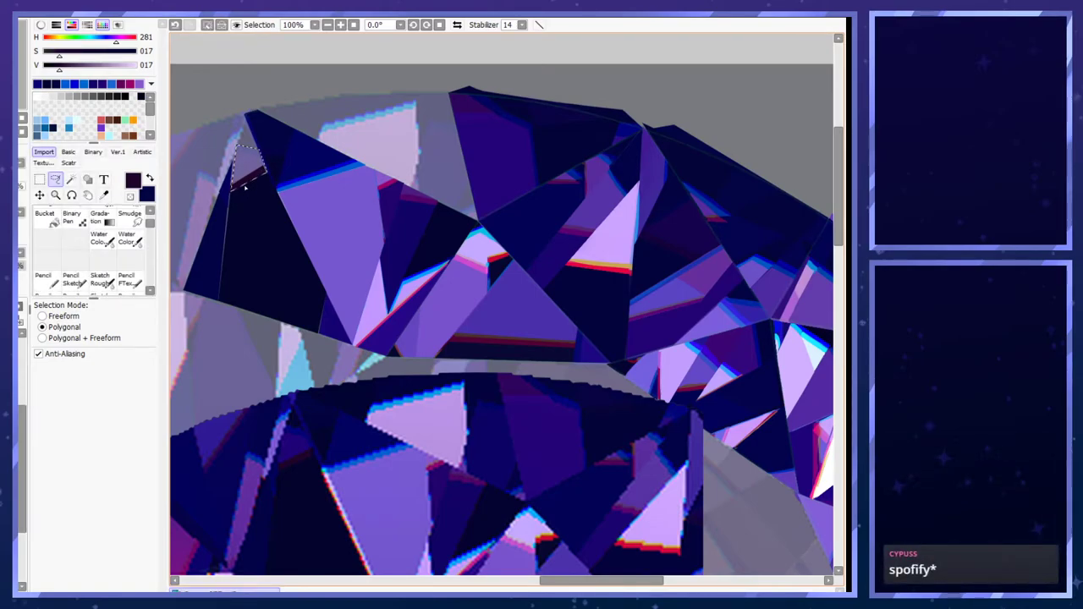
pyautogui.rightClick(305, 456)
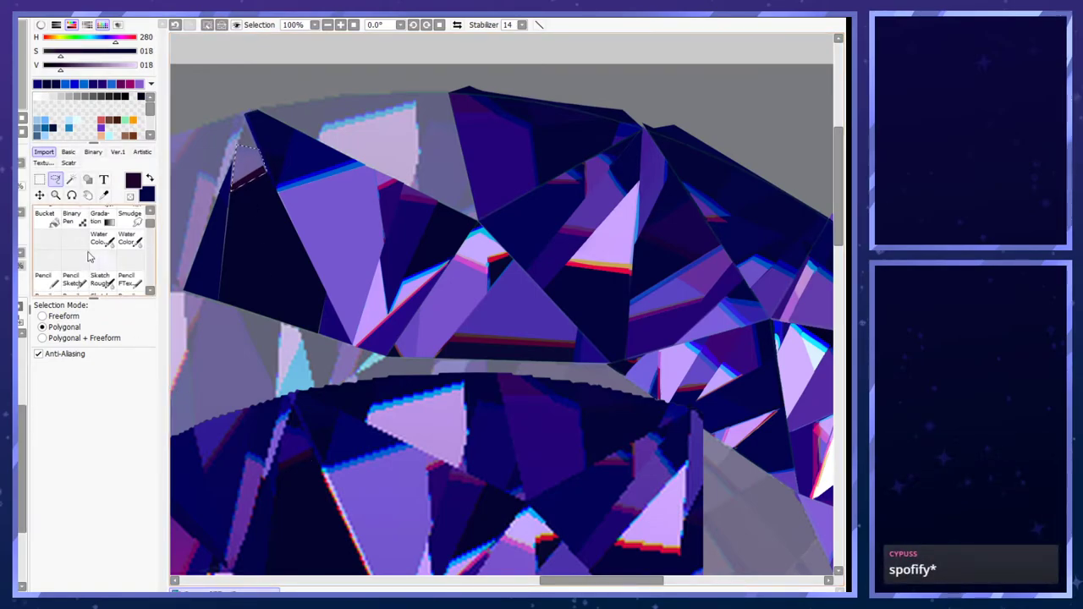
# - Paint the selected area above the dark plum strip in sampled indigo (H 254, S 53, V 47) with the Pencil at size 20
pyautogui.press('n')
pyautogui.moveTo(248, 182)
pyautogui.mouseDown()
pyautogui.moveTo(216, 196)
pyautogui.moveTo(282, 162)
pyautogui.moveTo(241, 187)
pyautogui.moveTo(275, 175)
pyautogui.moveTo(235, 209)
pyautogui.moveTo(298, 150)
pyautogui.moveTo(246, 193)
pyautogui.moveTo(295, 149)
pyautogui.moveTo(248, 180)
pyautogui.moveTo(305, 141)
pyautogui.moveTo(232, 177)
pyautogui.moveTo(255, 160)
pyautogui.moveTo(241, 154)
pyautogui.moveTo(250, 143)
pyautogui.moveTo(258, 183)
pyautogui.moveTo(264, 158)
pyautogui.moveTo(234, 177)
pyautogui.moveTo(259, 157)
pyautogui.moveTo(239, 187)
pyautogui.moveTo(271, 150)
pyautogui.mouseUp()
pyautogui.click(137, 472)
pyautogui.hotkey('ctrl', 'z')
pyautogui.hotkey('ctrl', 'z')
pyautogui.rightClick(294, 444)
pyautogui.hotkey('ctrl', 'z')
pyautogui.hotkey('ctrl', 'z')
pyautogui.hotkey('ctrl', 'z')
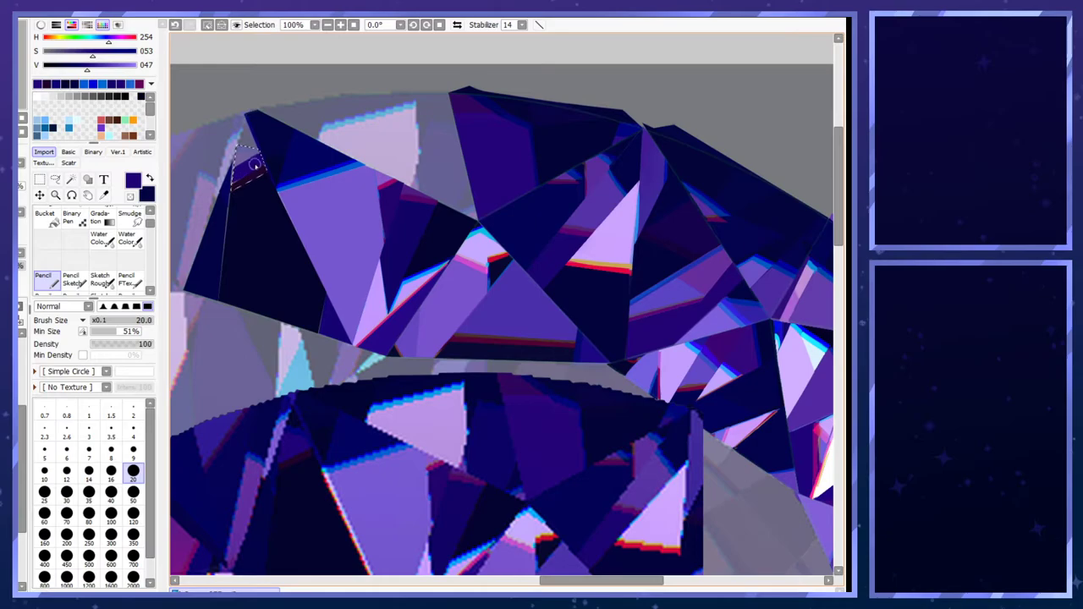
# - Shade the indigo area with a size 9 Pencil, adding dark plum at its base and navy (H 239, S 53, V 46) along its upper edge, and deselect
pyautogui.click(133, 452)
pyautogui.keyDown('alt'); pyautogui.click(229, 201); pyautogui.keyUp('alt')
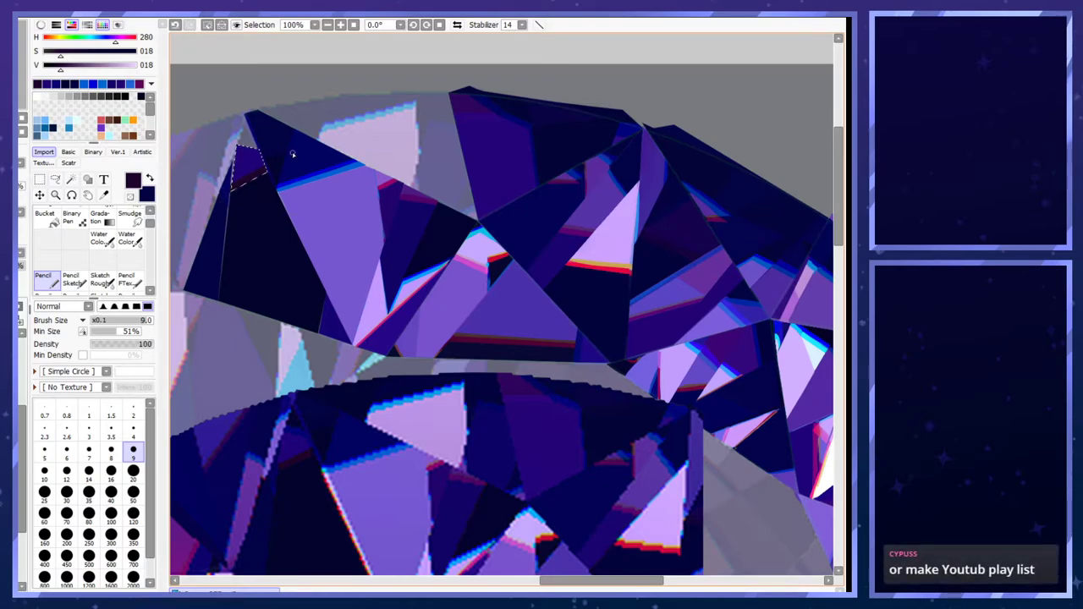
pyautogui.keyDown('alt'); pyautogui.click(296, 428); pyautogui.keyUp('alt')
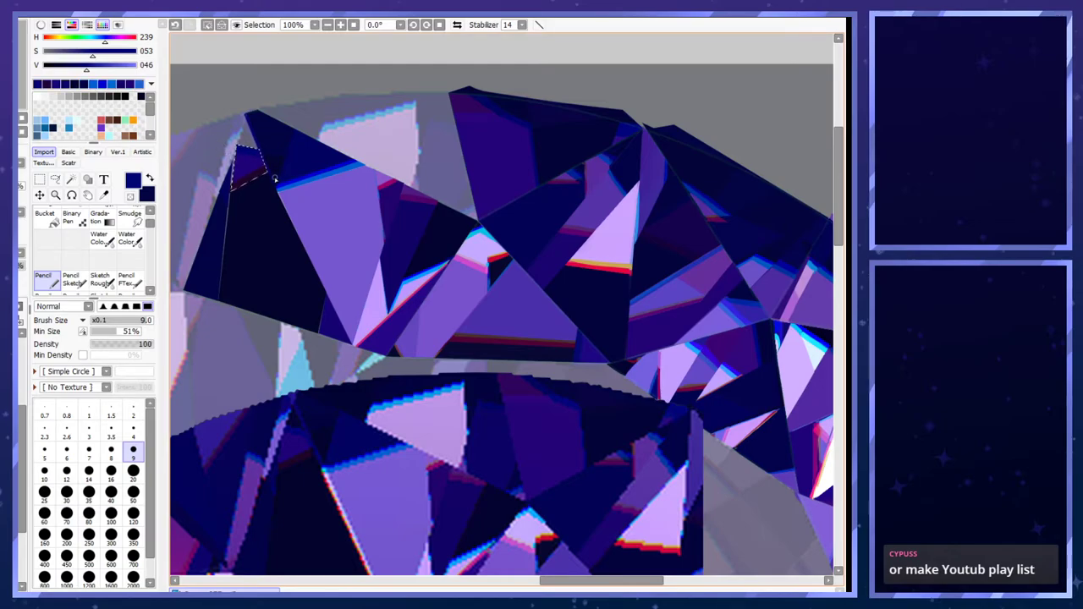
pyautogui.hotkey('ctrl', 'd')
# - Select the gap between the small indigo facet and the navy peak, fill it with sampled near-black navy (H 240, S 21, V 21) and deselect
pyautogui.click(55, 179)
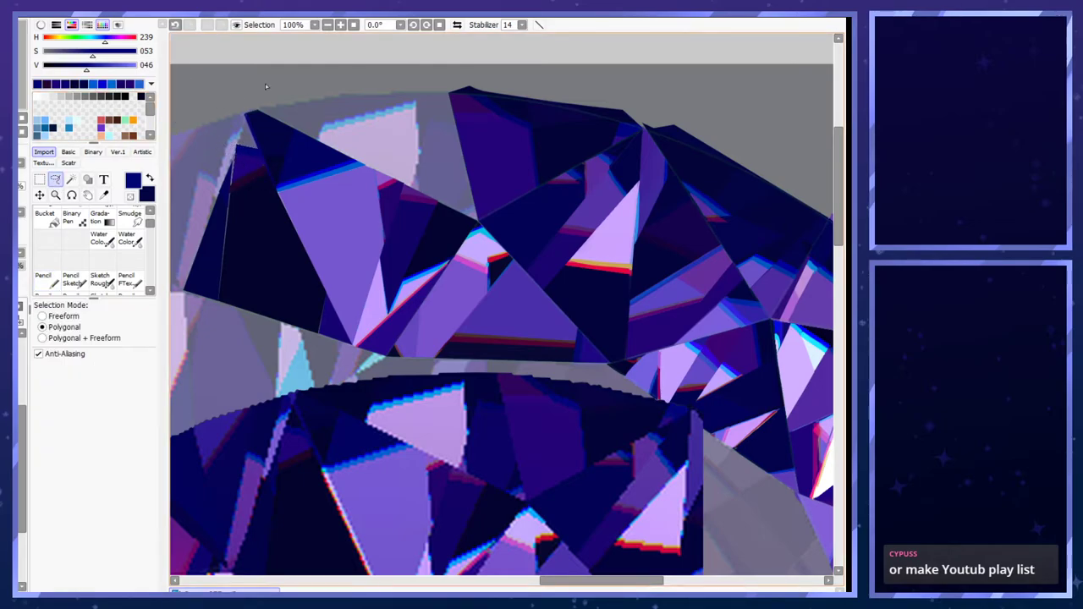
pyautogui.scroll(1, 273, 80)
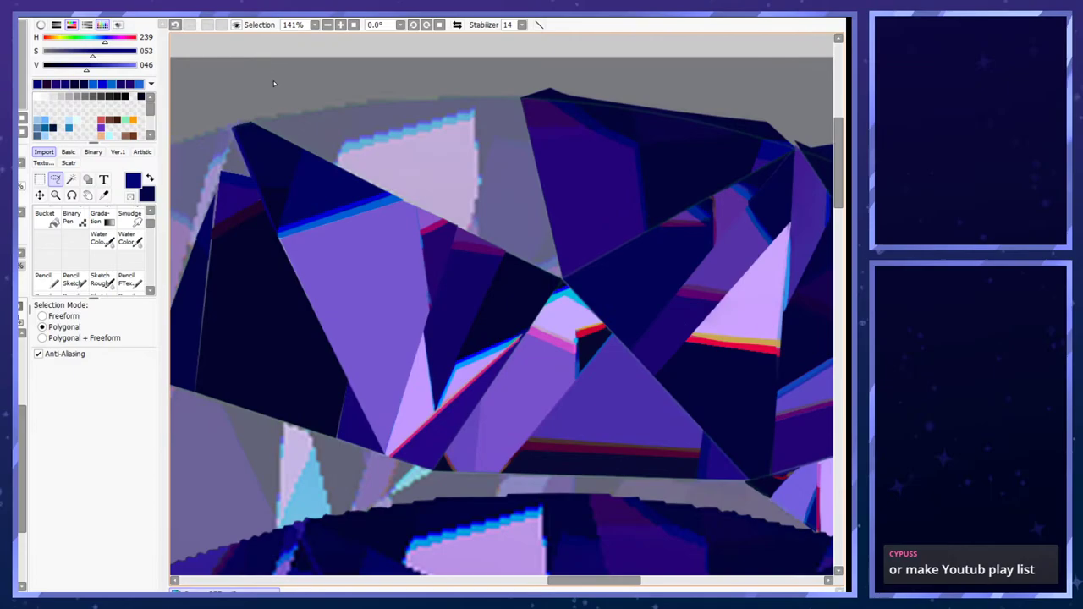
pyautogui.click(221, 174)
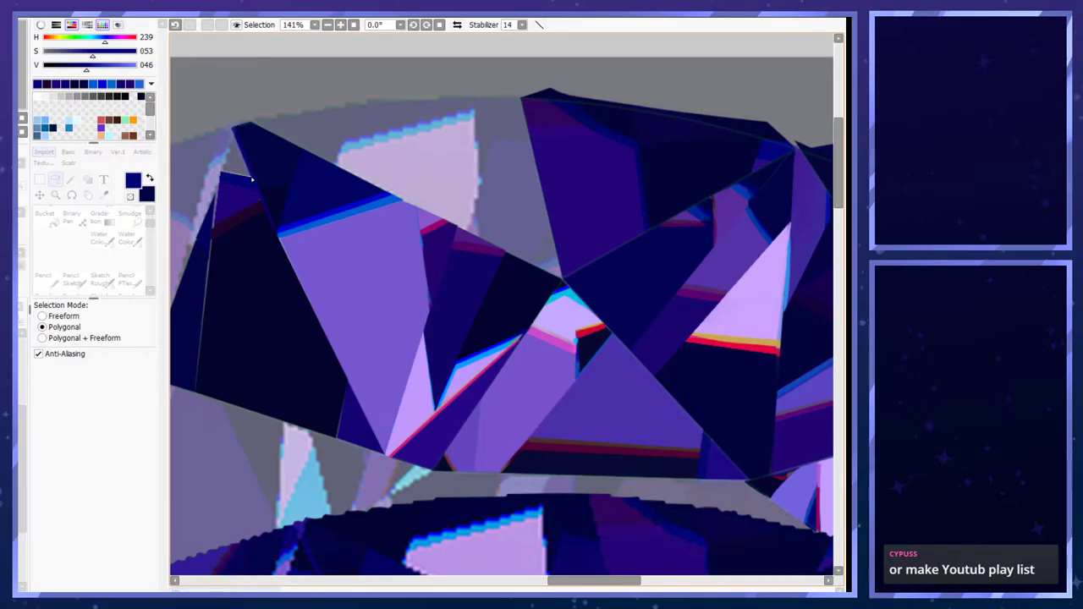
pyautogui.doubleClick(233, 130)
pyautogui.scroll(-4, 273, 142)
pyautogui.scroll(3, 236, 363)
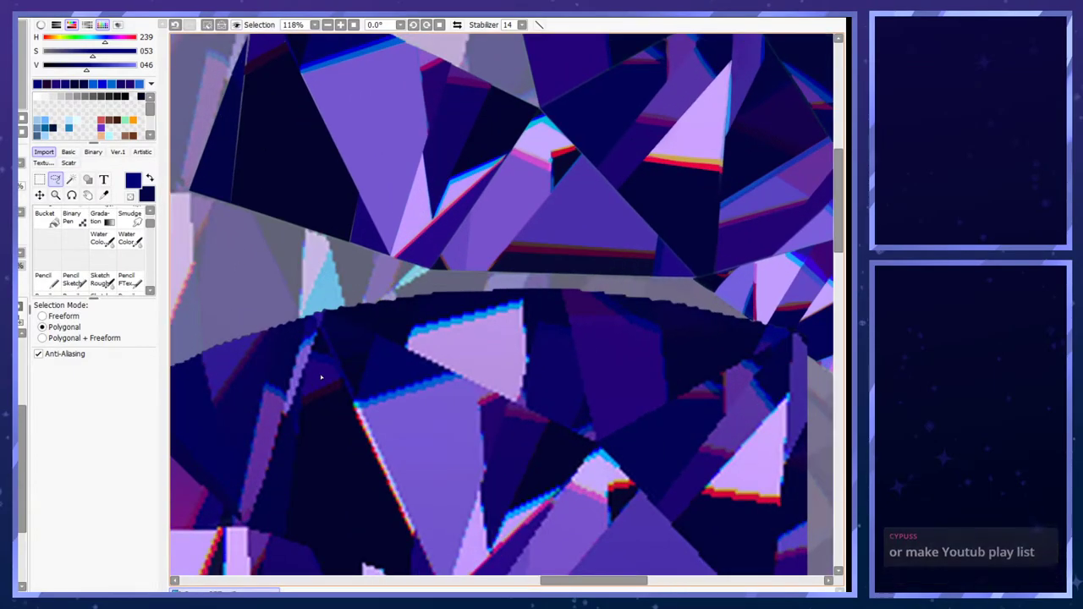
pyautogui.rightClick(324, 350)
pyautogui.hotkey('ctrl', 'f')
pyautogui.hotkey('ctrl', 'd')
# - Add a short dark plum (H 278, S 16, V 16) accent on the seam between the slim navy and near-black facets with a size 4 Pencil
pyautogui.scroll(-3, 279, 372)
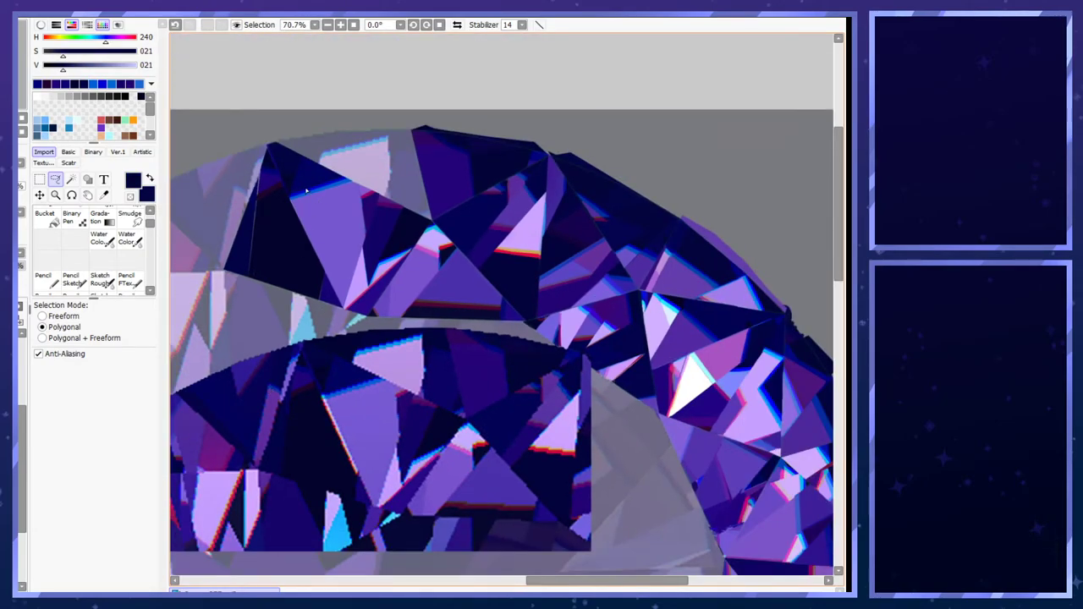
pyautogui.scroll(1, 306, 191)
pyautogui.scroll(1, 245, 207)
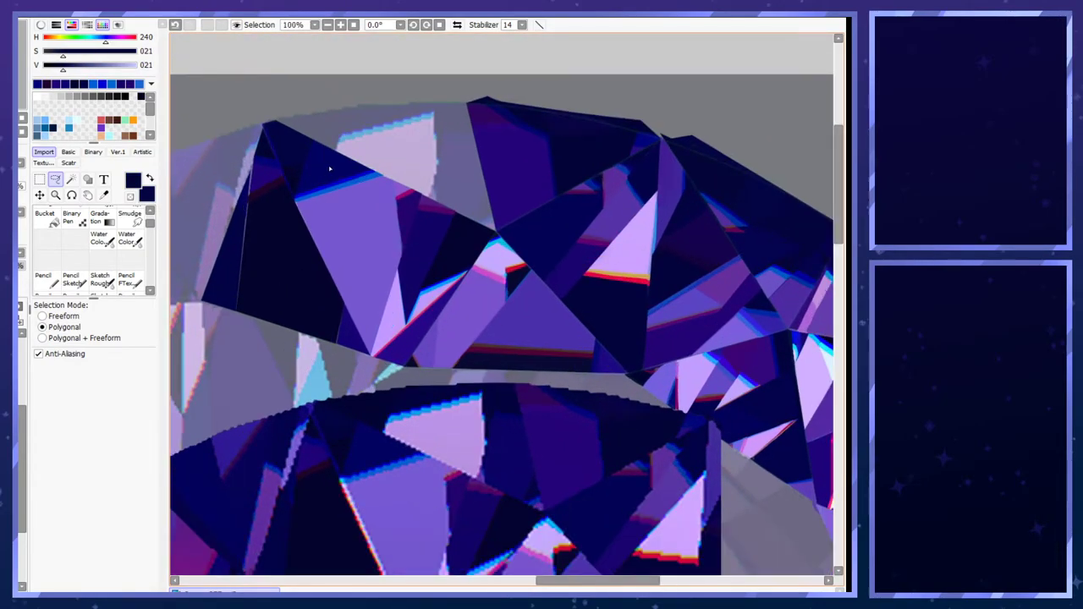
pyautogui.scroll(3, 305, 478)
pyautogui.keyDown('alt'); pyautogui.click(291, 491); pyautogui.keyUp('alt')
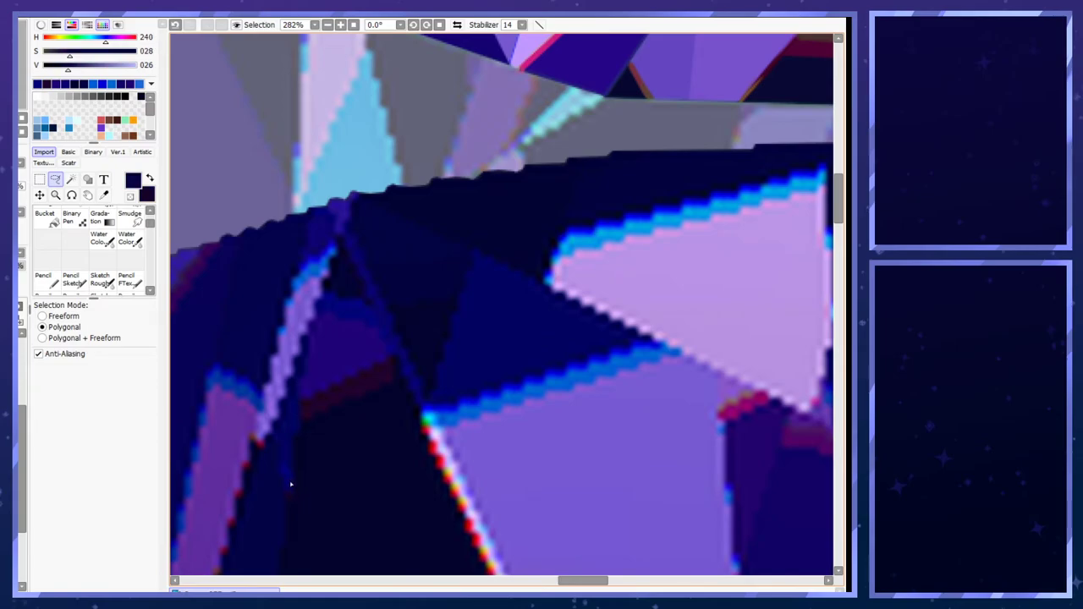
pyautogui.scroll(-4, 288, 411)
pyautogui.scroll(9, 287, 410)
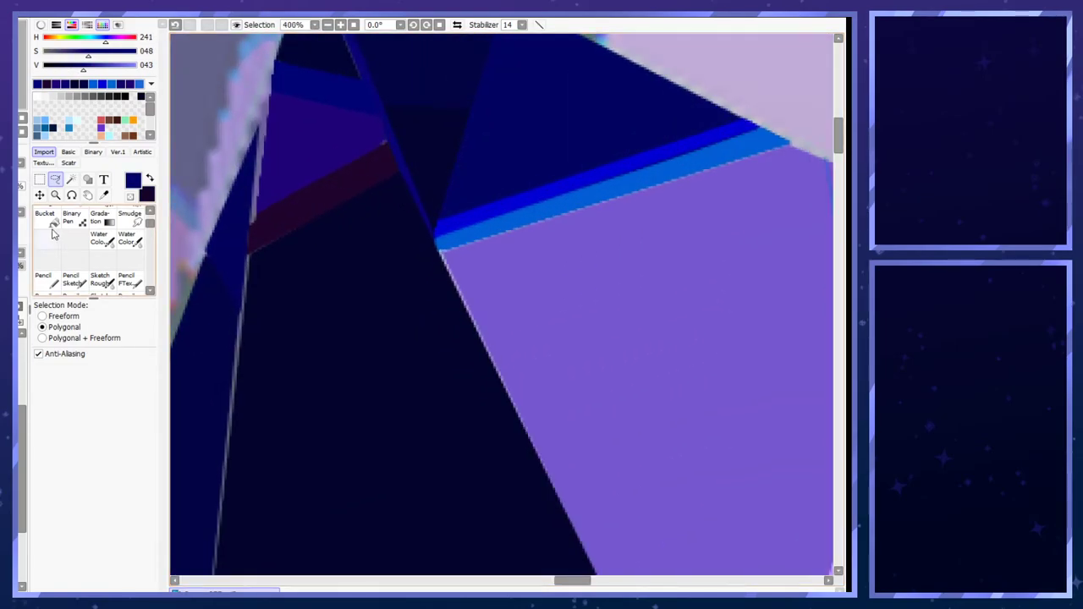
pyautogui.click(46, 279)
pyautogui.moveTo(230, 290)
pyautogui.mouseDown()
pyautogui.moveTo(240, 314)
pyautogui.moveTo(242, 258)
pyautogui.mouseUp()
pyautogui.click(135, 432)
pyautogui.hotkey('ctrl', 'z')
pyautogui.hotkey('ctrl', 'z')
pyautogui.moveTo(242, 306); pyautogui.dragTo(245, 259)
pyautogui.press('x')
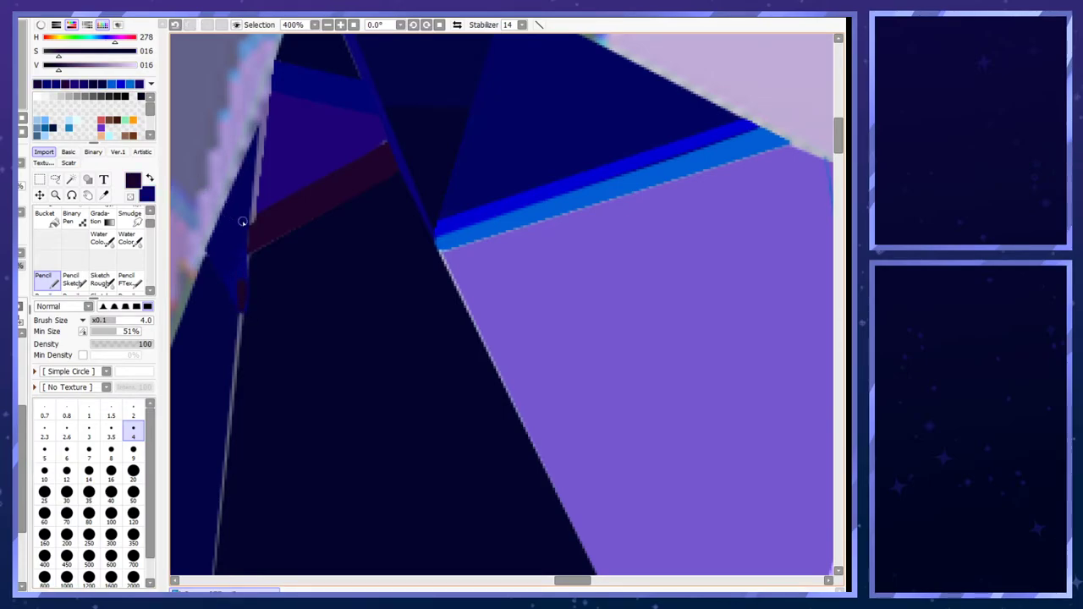
# - Trace the outer edge of the small indigo facet in its own sampled colours with the Pencil at size 2
pyautogui.click(132, 412)
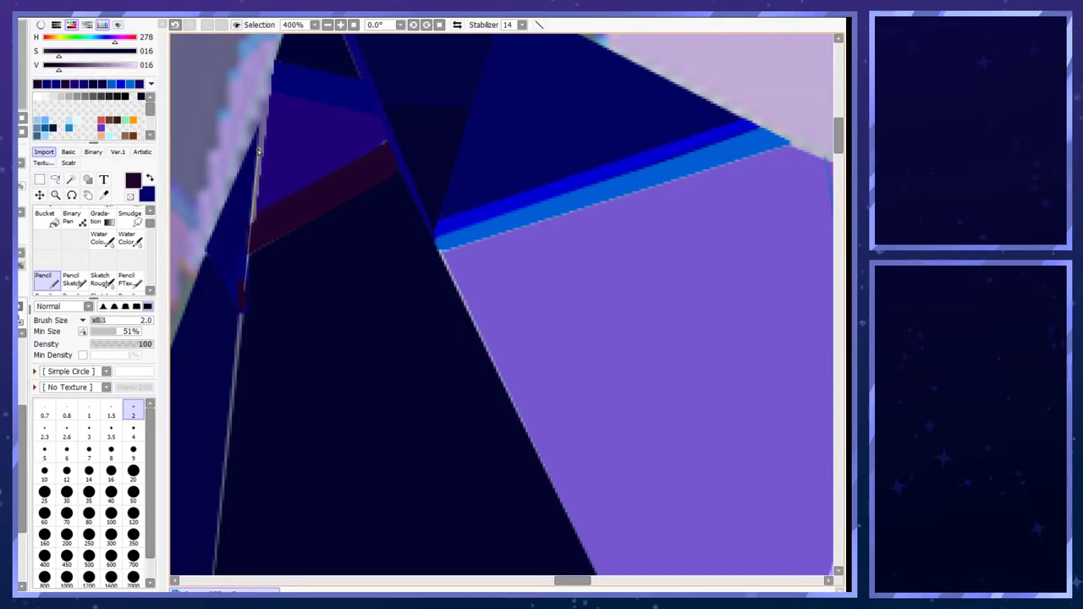
pyautogui.hotkey('ctrl', 'z')
pyautogui.keyDown('alt'); pyautogui.click(262, 198); pyautogui.keyUp('alt')
pyautogui.moveTo(252, 222); pyautogui.dragTo(275, 68)
pyautogui.moveTo(256, 198); pyautogui.dragTo(271, 66)
# - Cover the pale seam between the slim navy facet and the small indigo facet with Pencil strokes in sampled navy (H 240, S 40, V 36)
pyautogui.keyDown('alt'); pyautogui.click(241, 220); pyautogui.keyUp('alt')
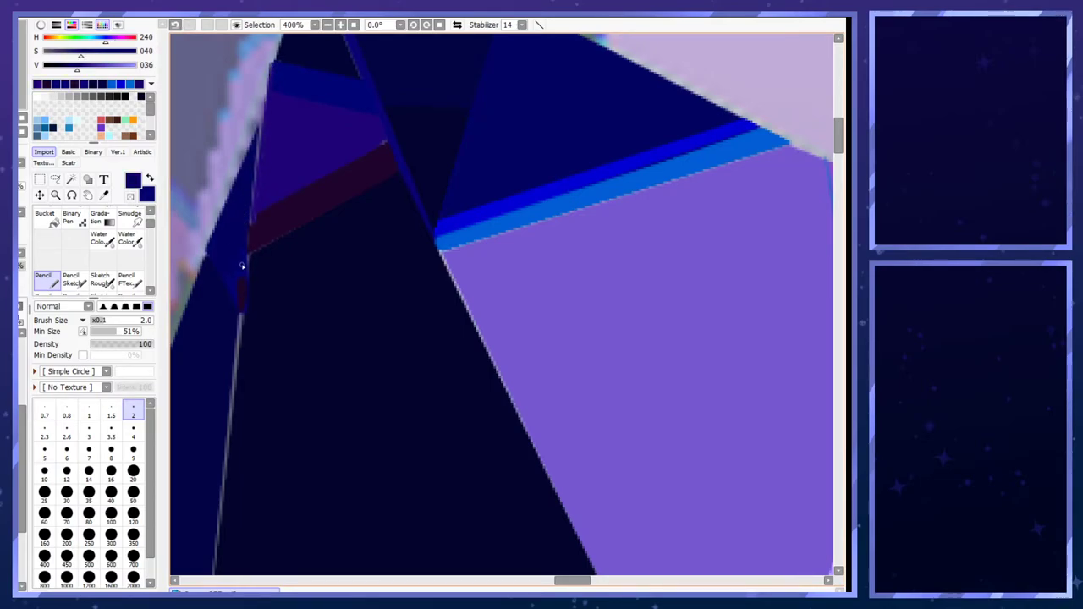
pyautogui.moveTo(247, 254)
pyautogui.mouseDown()
pyautogui.moveTo(253, 150)
pyautogui.moveTo(260, 119)
pyautogui.mouseUp()
pyautogui.moveTo(259, 127)
pyautogui.mouseDown()
pyautogui.moveTo(237, 200)
pyautogui.moveTo(269, 90)
pyautogui.mouseUp()
pyautogui.hotkey('ctrl', 'z')
pyautogui.hotkey('ctrl', 'z')
pyautogui.keyDown('alt'); pyautogui.click(264, 216); pyautogui.keyUp('alt')
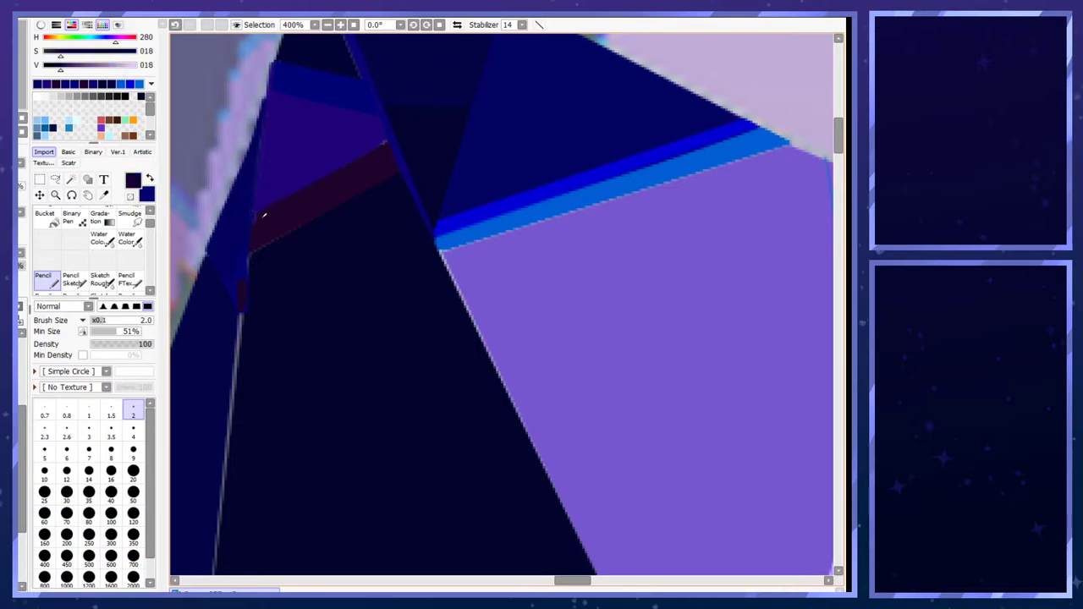
pyautogui.keyDown('alt'); pyautogui.click(352, 142); pyautogui.keyUp('alt')
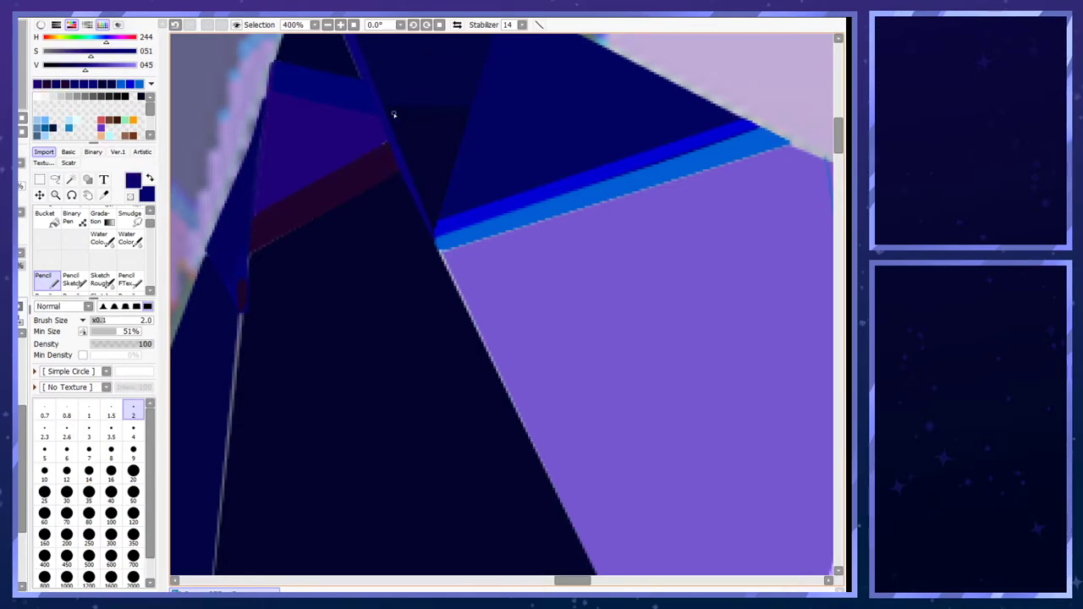
# - Cover the long pale seam between the slim navy and near-black facets with a size 4 Pencil stroke in near-black navy (H 240, S 17, V 17)
pyautogui.scroll(-9, 380, 132)
pyautogui.scroll(4, 407, 452)
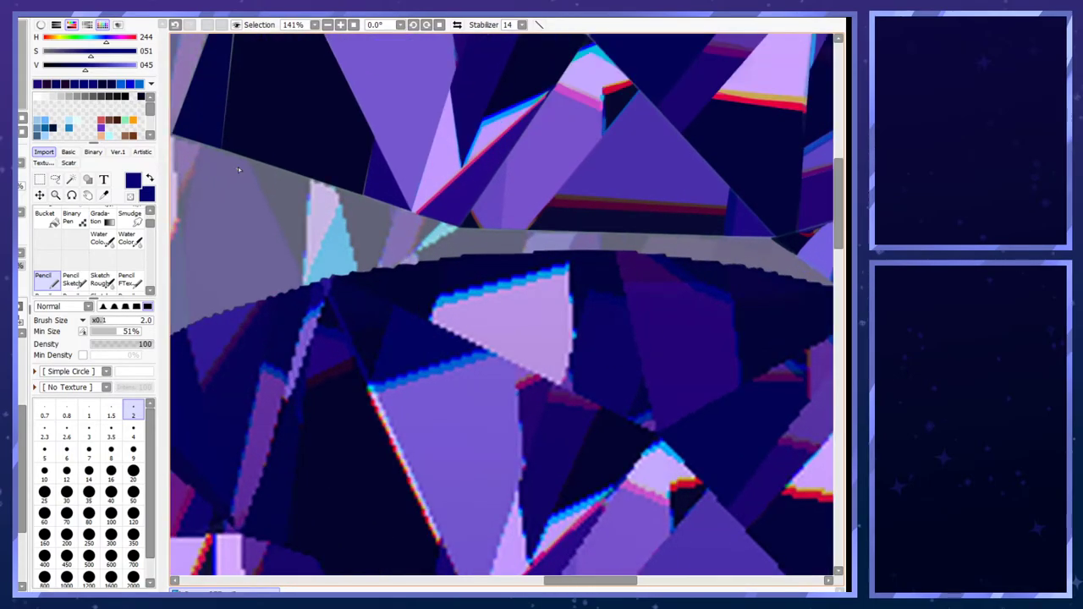
pyautogui.keyDown('alt'); pyautogui.click(273, 301); pyautogui.keyUp('alt')
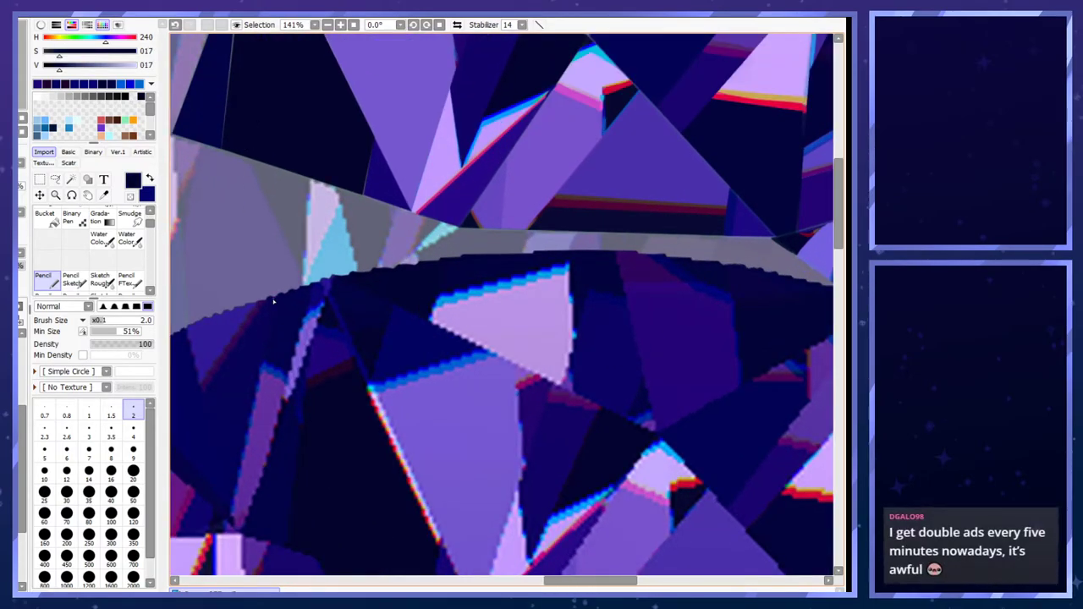
pyautogui.scroll(-3, 276, 364)
pyautogui.scroll(2, 336, 196)
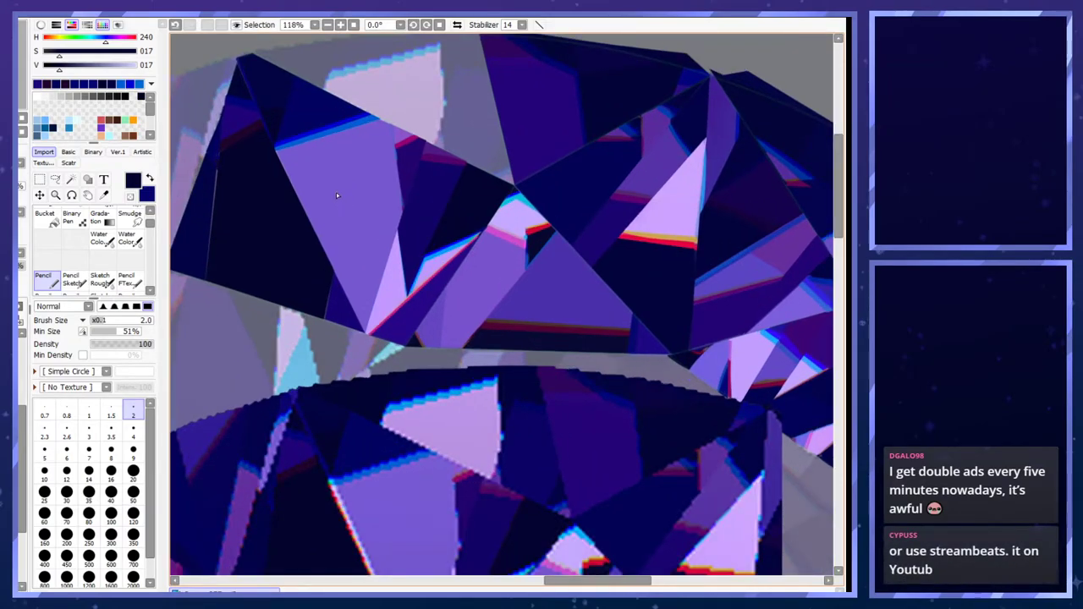
pyautogui.moveTo(207, 281)
pyautogui.mouseDown()
pyautogui.moveTo(226, 203)
pyautogui.moveTo(216, 175)
pyautogui.mouseUp()
pyautogui.hotkey('ctrl', 'z')
pyautogui.click(133, 431)
pyautogui.moveTo(206, 279)
pyautogui.mouseDown()
pyautogui.moveTo(218, 175)
pyautogui.moveTo(247, 189)
pyautogui.moveTo(214, 270)
pyautogui.moveTo(218, 172)
pyautogui.mouseUp()
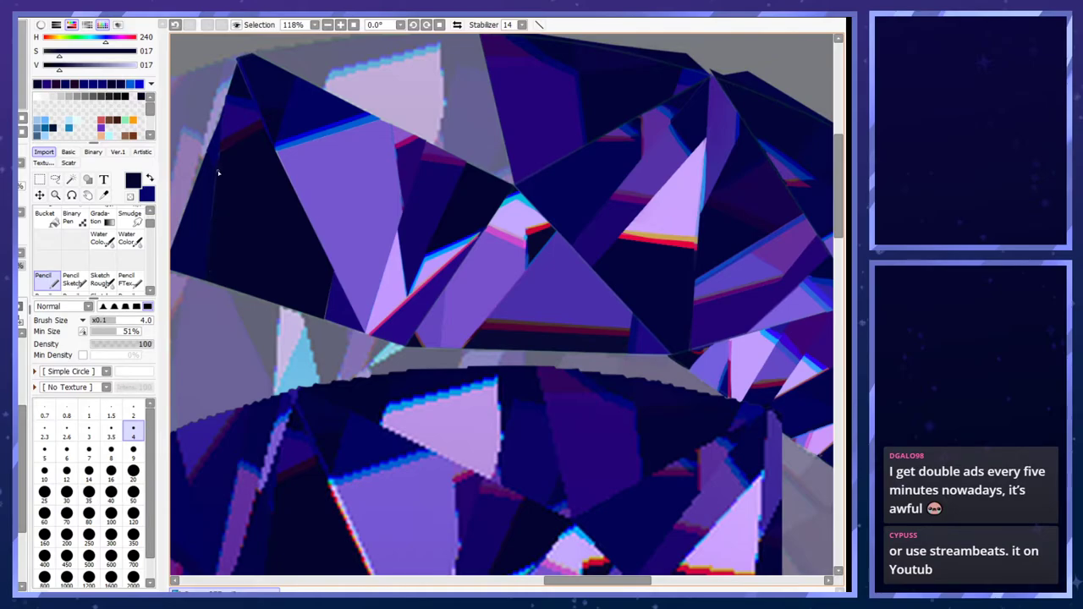
# - Touch up the seam between the near-black facet and its small indigo corner with a size 2 Pencil in sampled indigo (H 250, S 51, V 45)
pyautogui.keyDown('alt'); pyautogui.click(325, 314); pyautogui.keyUp('alt')
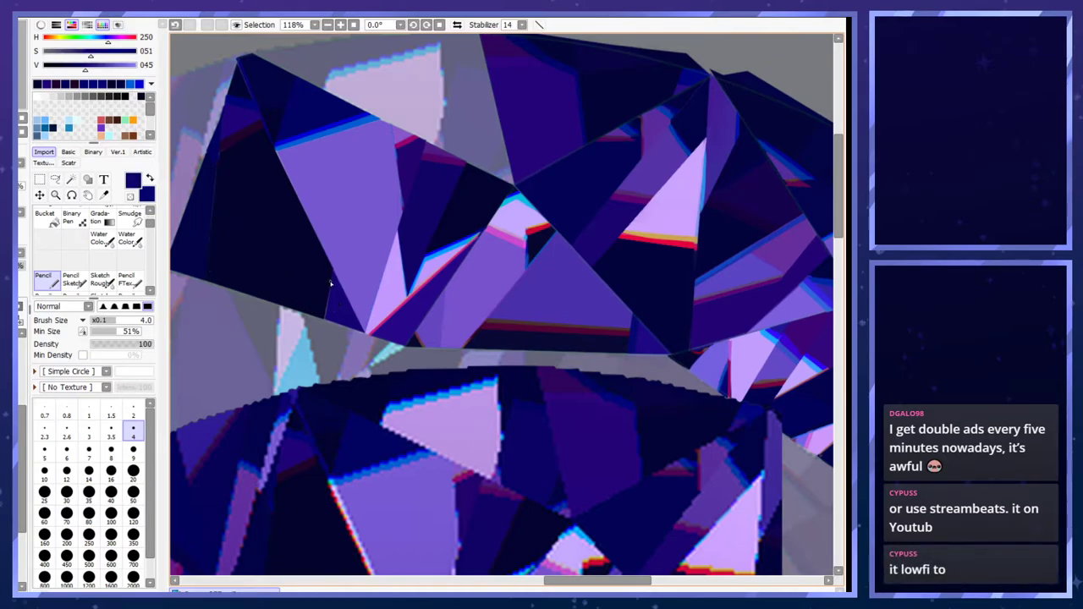
pyautogui.click(133, 413)
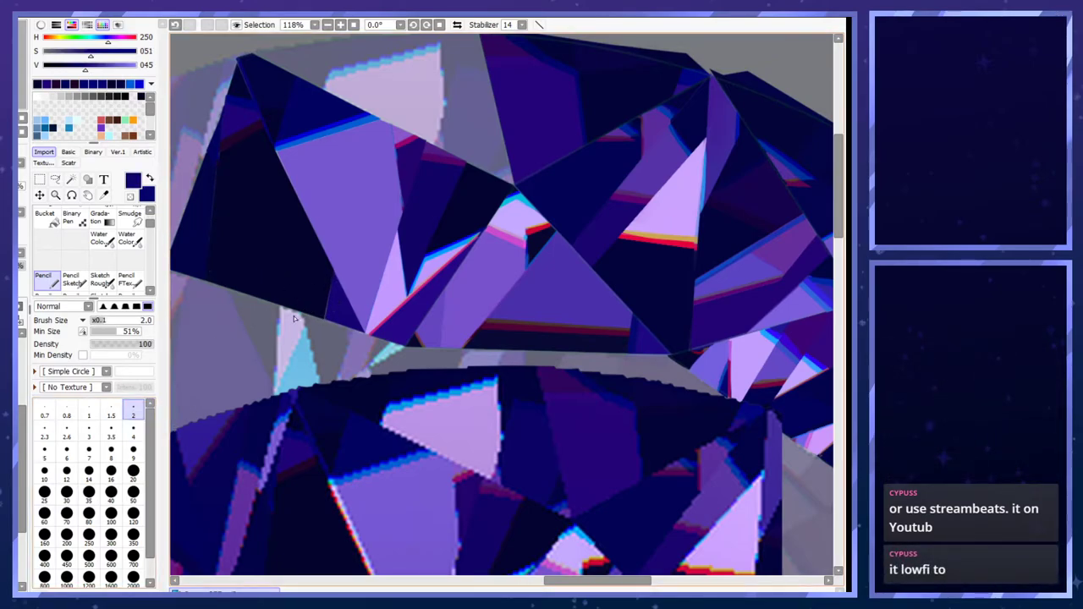
pyautogui.moveTo(333, 272); pyautogui.dragTo(326, 318)
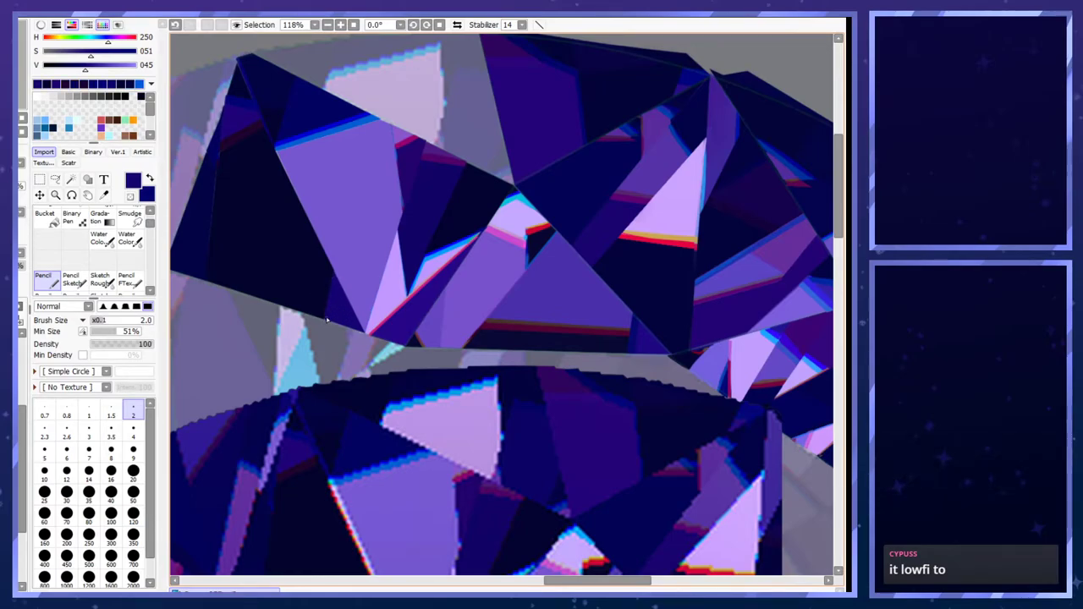
pyautogui.hotkey('ctrl', 'z')
# - Trace the large purple facet's lower edge beside the indigo corner with the Pencil in muted mauve (H 296, S 13, V 48) sampled from the reference
pyautogui.scroll(-3, 362, 330)
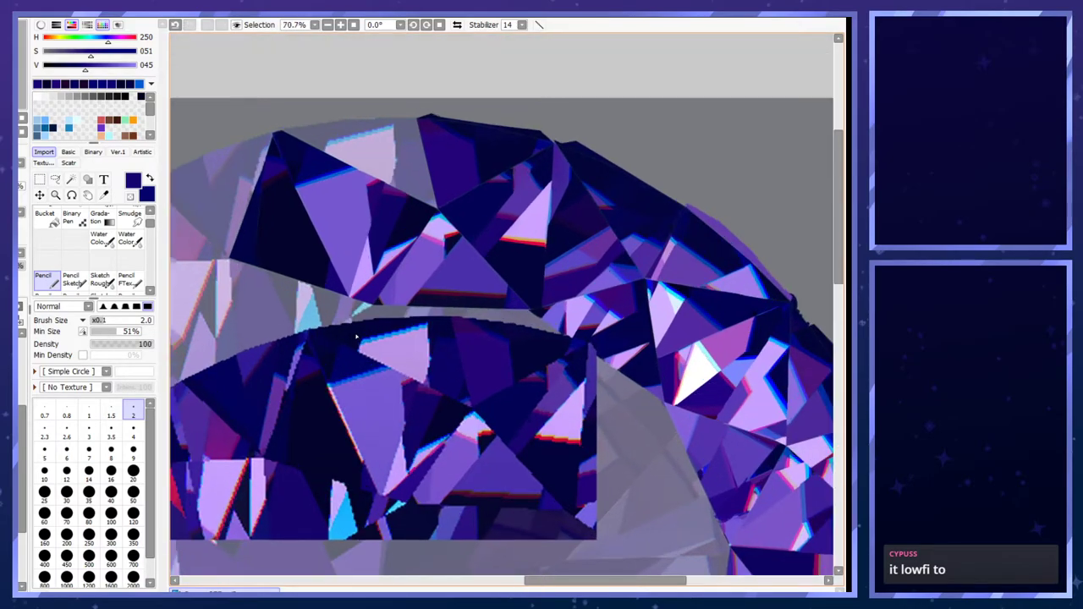
pyautogui.scroll(2, 363, 336)
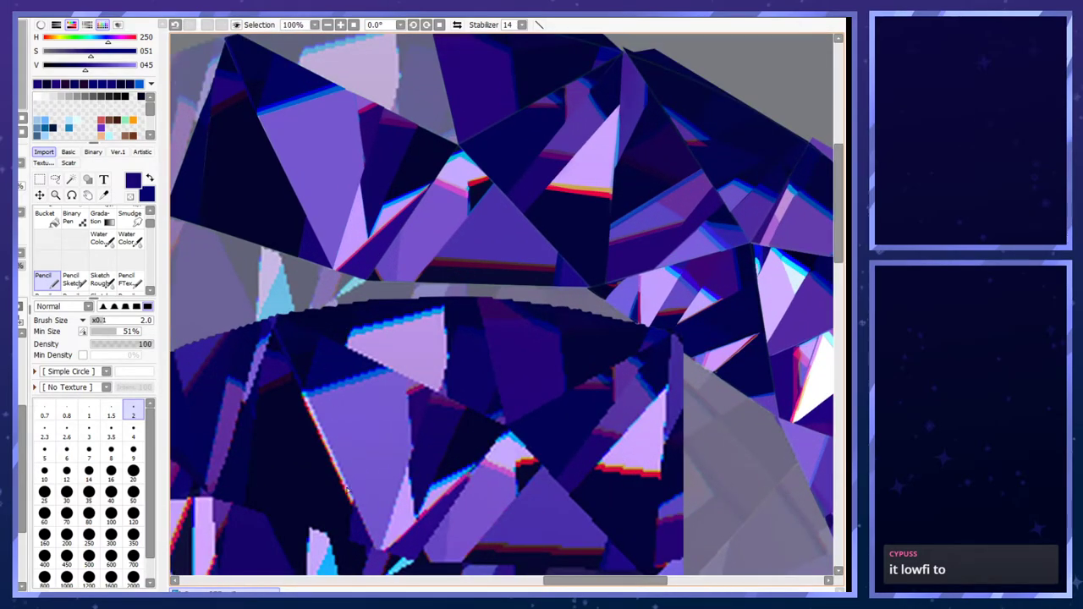
pyautogui.keyDown('alt'); pyautogui.click(354, 505); pyautogui.keyUp('alt')
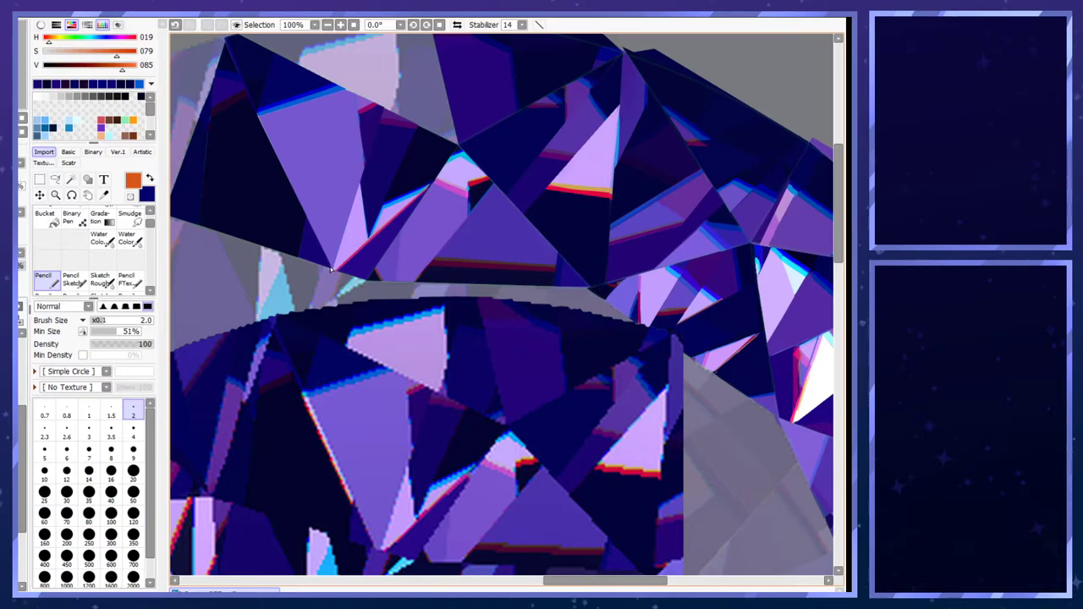
pyautogui.scroll(6, 403, 489)
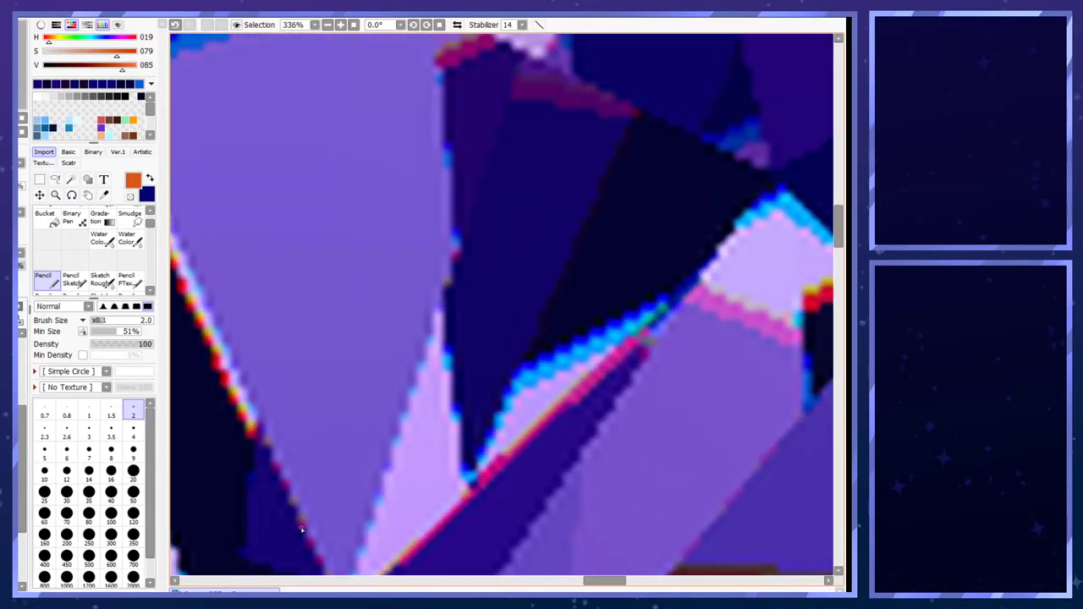
pyautogui.keyDown('alt'); pyautogui.click(302, 528); pyautogui.keyUp('alt')
pyautogui.press('x')
pyautogui.keyDown('alt'); pyautogui.click(296, 505); pyautogui.keyUp('alt')
pyautogui.scroll(-6, 188, 59)
pyautogui.scroll(4, 191, 129)
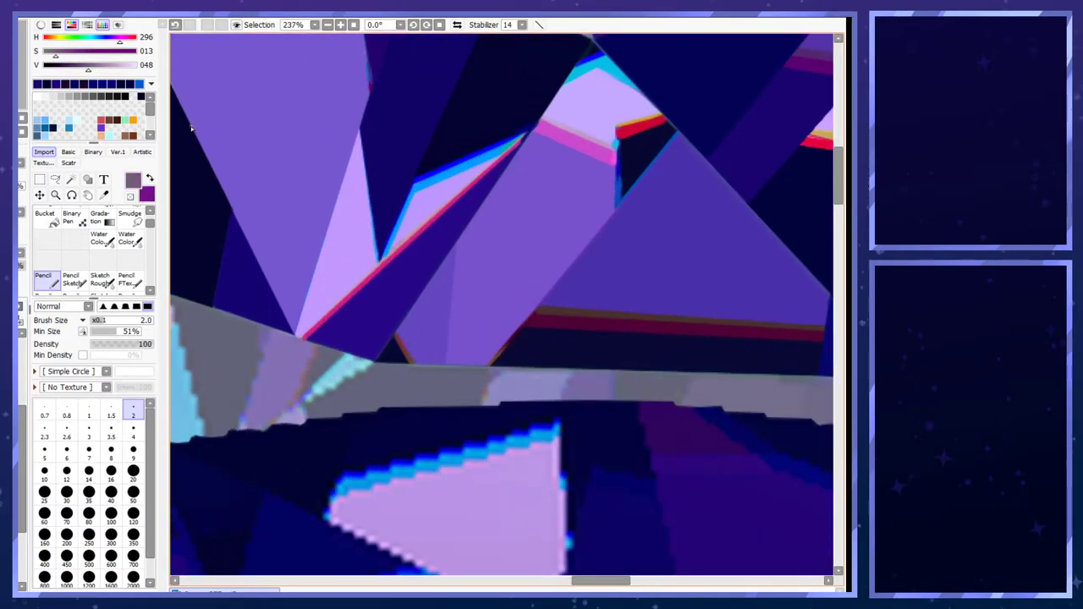
pyautogui.moveTo(297, 336); pyautogui.dragTo(234, 212)
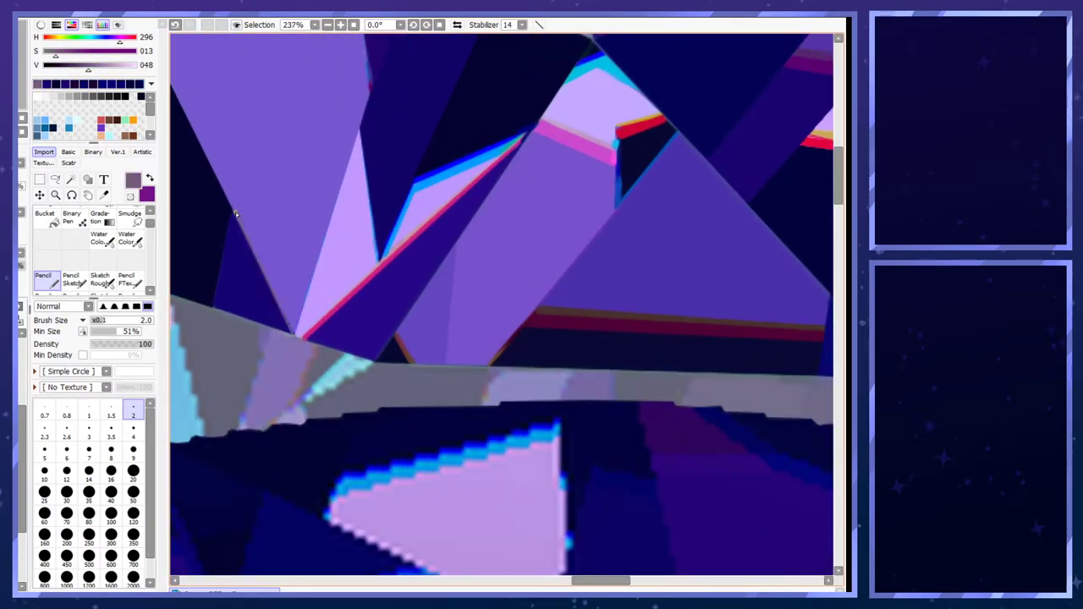
# - Retrace the large purple facet's lower edge with a straight Pencil line in the sampled magenta-purple (H 292, S 53, V 53)
pyautogui.press('x')
pyautogui.keyDown('shift'); pyautogui.click(296, 332); pyautogui.keyUp('shift')
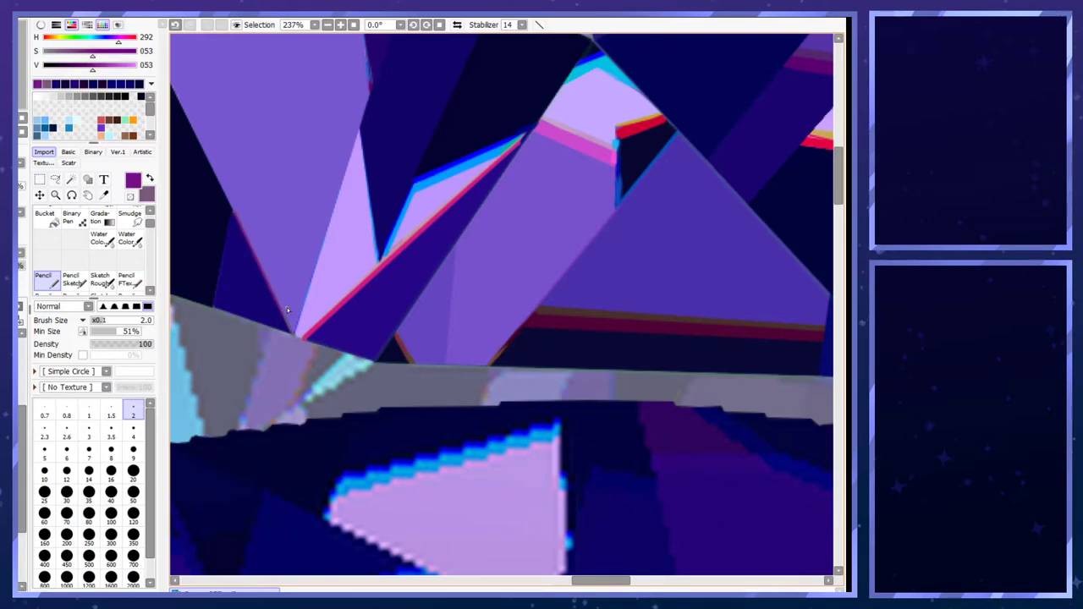
pyautogui.scroll(-7, 286, 307)
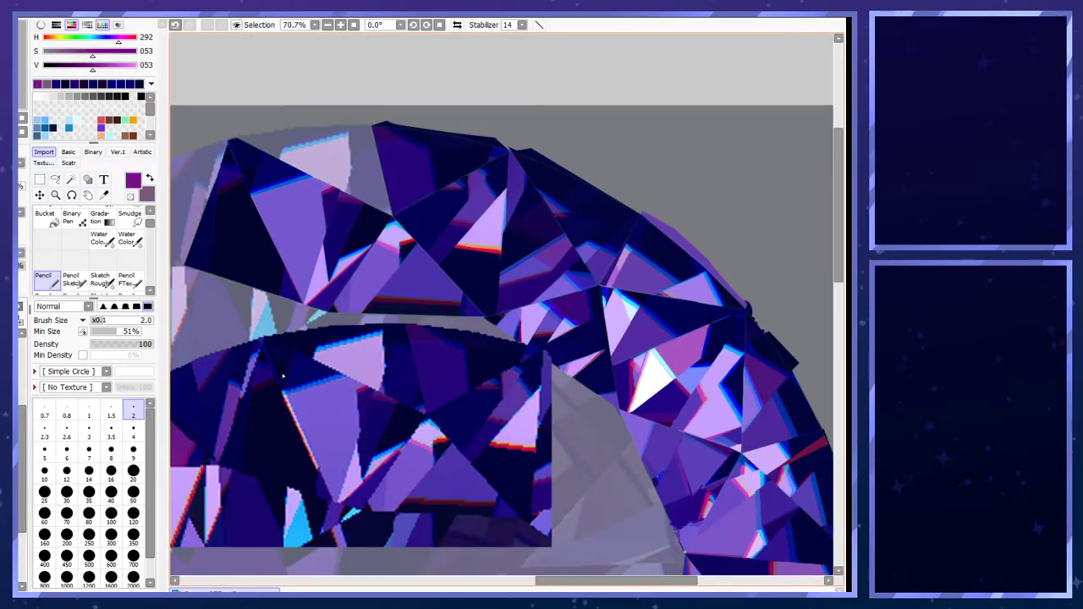
# - Line the large purple facet's left edge with a size 4 Pencil stroke in sampled pale lavender (H 254, S 33, V 100)
pyautogui.scroll(4, 283, 375)
pyautogui.rightClick(305, 447)
pyautogui.rightClick(304, 446)
pyautogui.scroll(-4, 304, 445)
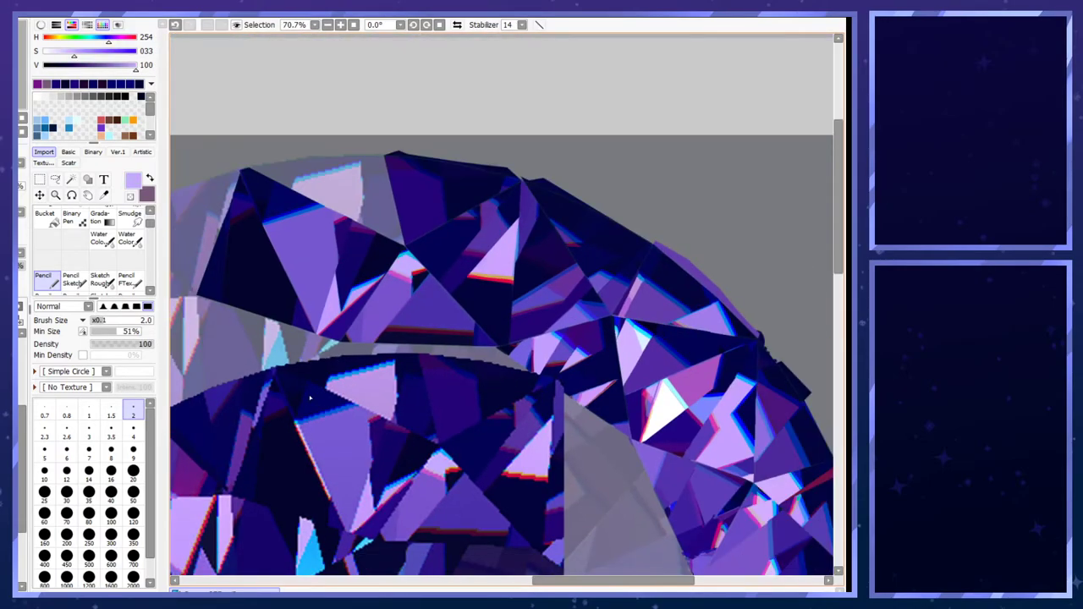
pyautogui.scroll(3, 343, 297)
pyautogui.scroll(-2, 343, 297)
pyautogui.scroll(1, 343, 298)
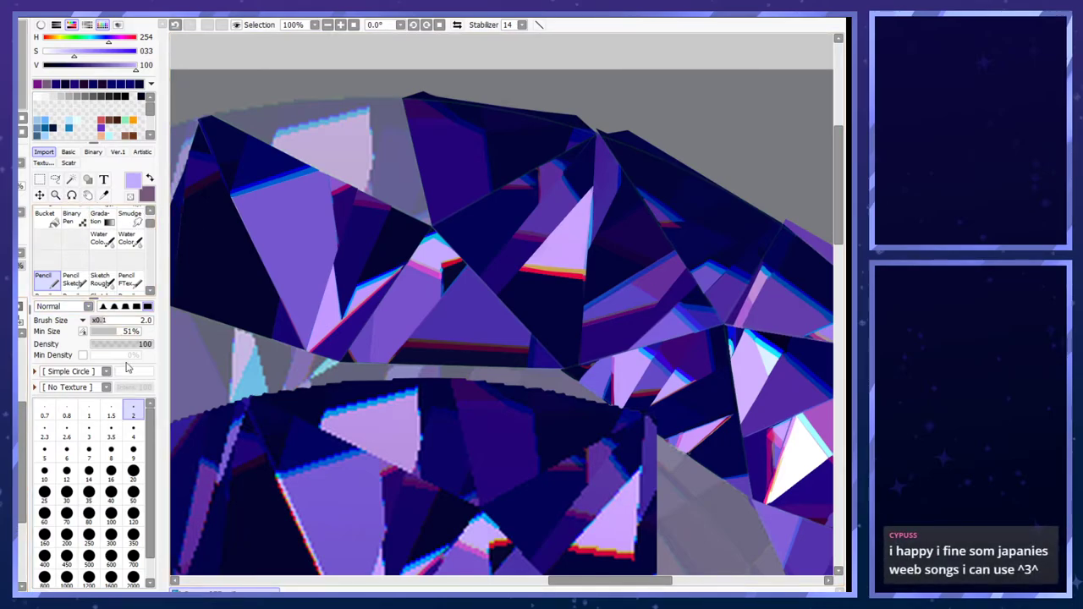
pyautogui.click(133, 431)
pyautogui.moveTo(237, 218); pyautogui.dragTo(273, 285)
pyautogui.hotkey('ctrl', 'z')
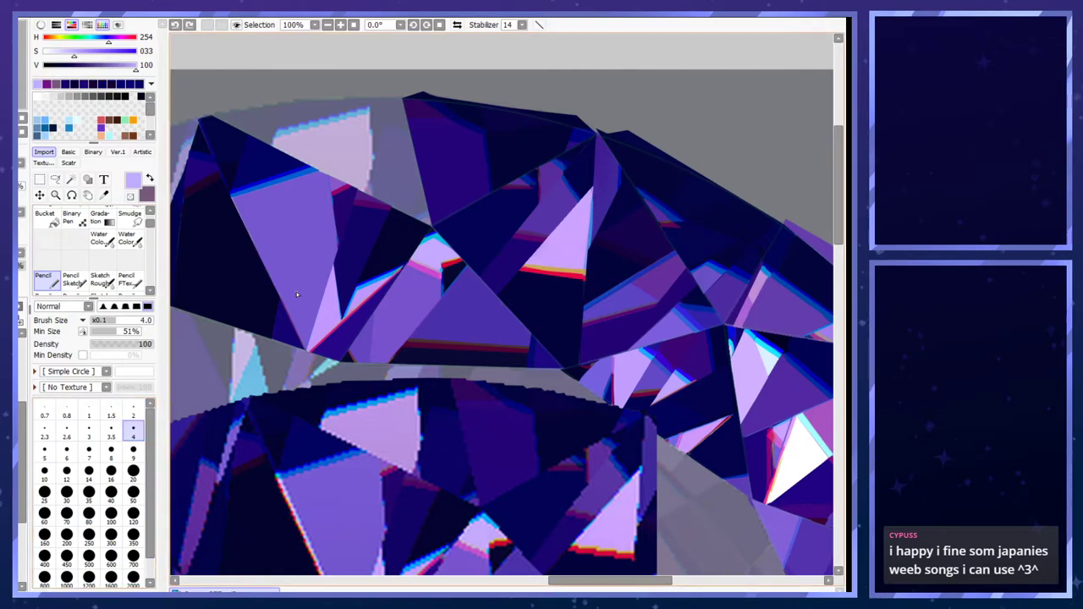
pyautogui.scroll(-1, 271, 273)
pyautogui.scroll(1, 255, 387)
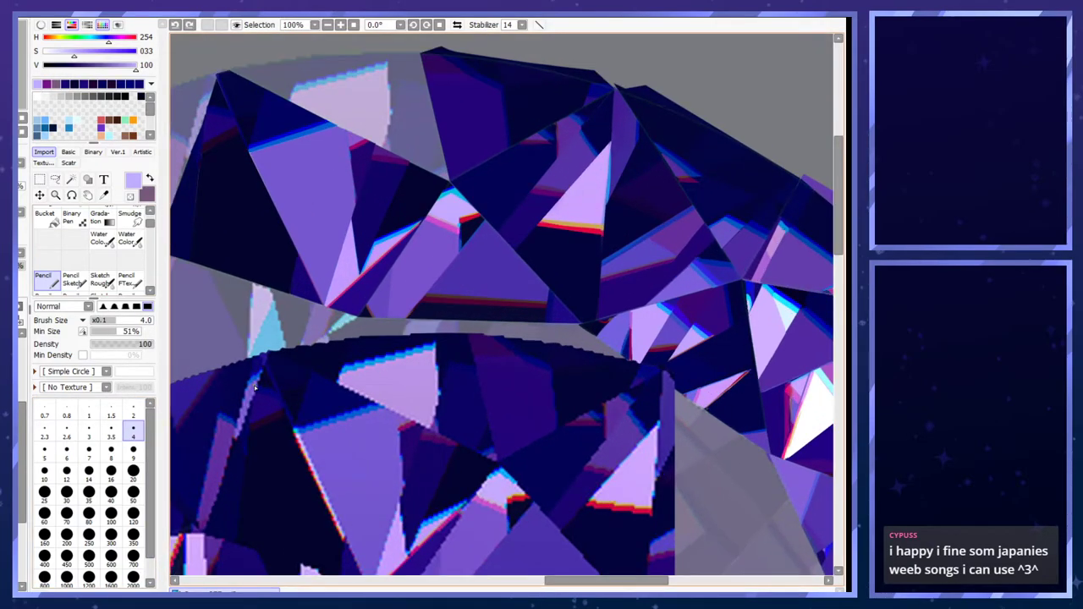
pyautogui.moveTo(250, 154); pyautogui.dragTo(301, 252)
pyautogui.moveTo(250, 155); pyautogui.dragTo(298, 252)
pyautogui.moveTo(249, 155); pyautogui.dragTo(298, 252)
# - Lay a straight size 2 Pencil line in sampled light blue (H 213, S 41, V 100) along the large purple facet's pale left edge
pyautogui.keyDown('alt'); pyautogui.click(315, 472); pyautogui.keyUp('alt')
pyautogui.click(111, 431)
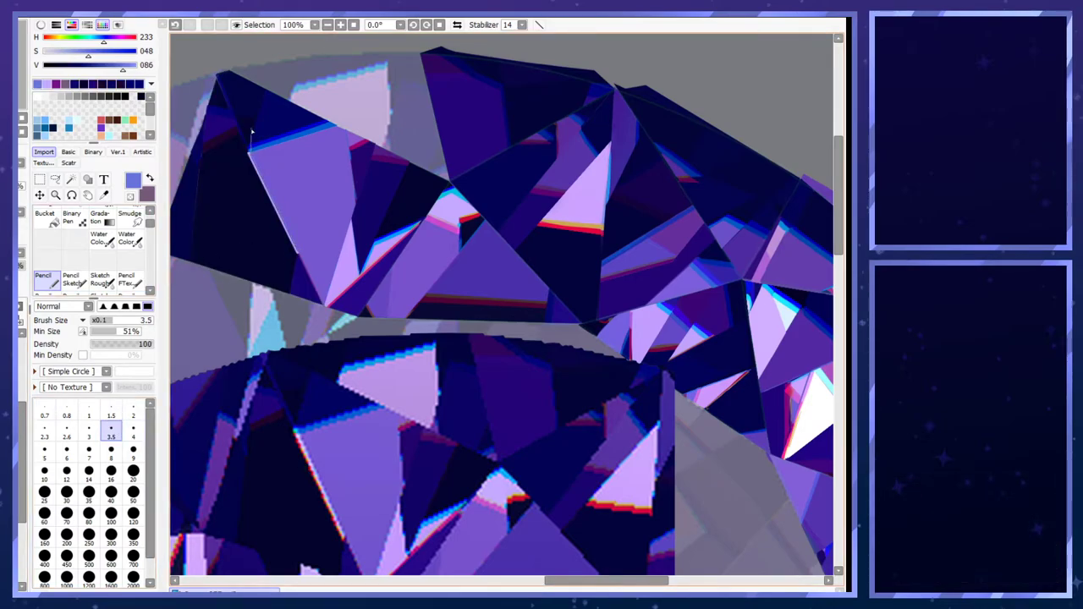
pyautogui.click(132, 412)
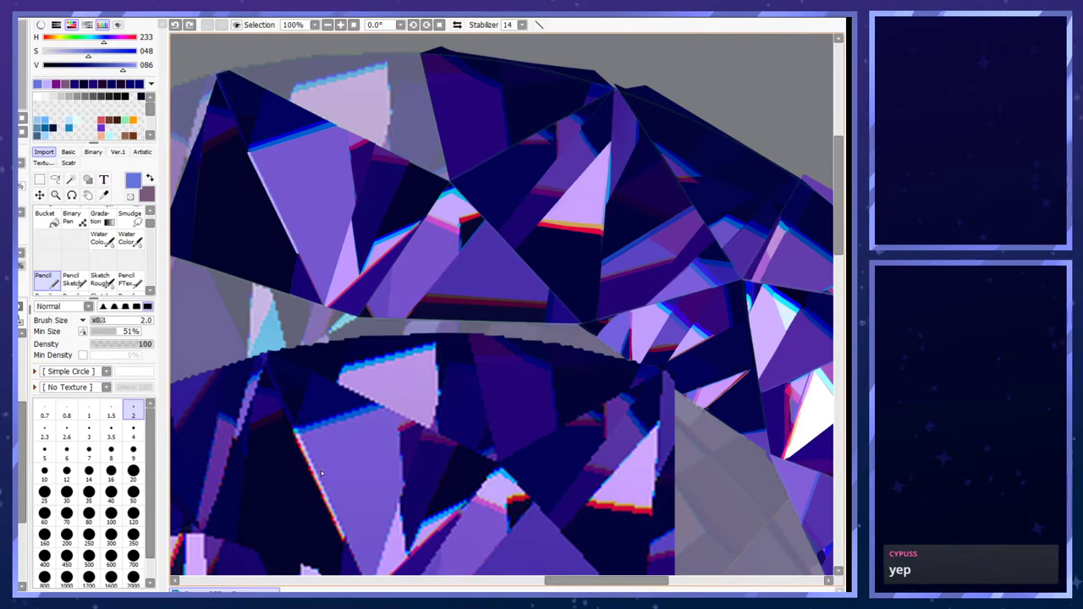
pyautogui.keyDown('alt'); pyautogui.click(275, 391); pyautogui.keyUp('alt')
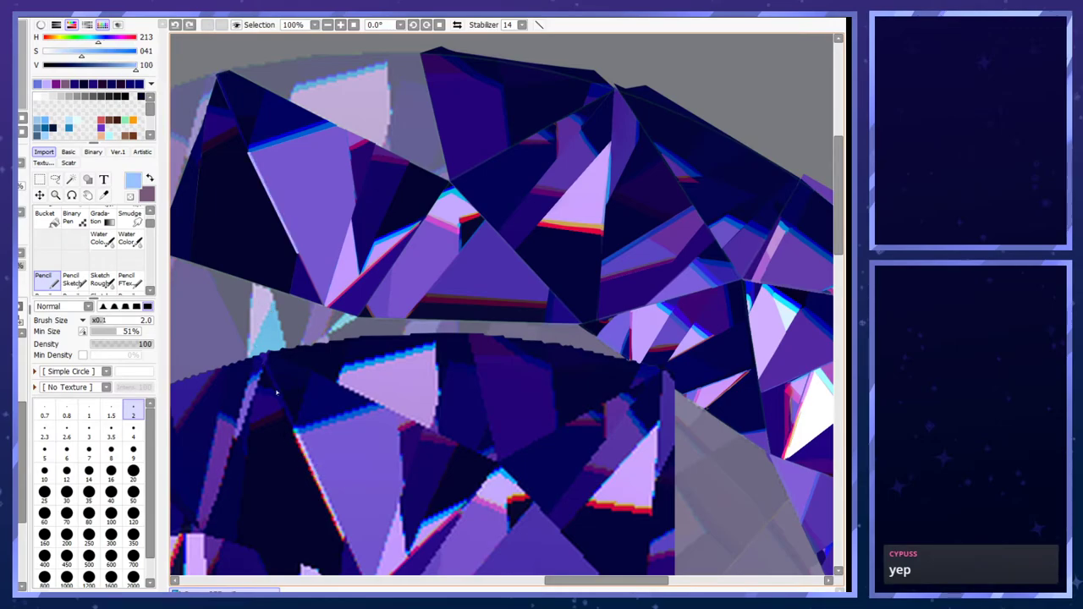
pyautogui.keyDown('shift'); pyautogui.click(297, 252); pyautogui.keyUp('shift')
pyautogui.keyDown('shift'); pyautogui.click(249, 153); pyautogui.keyUp('shift')
pyautogui.hotkey('ctrl', 'z')
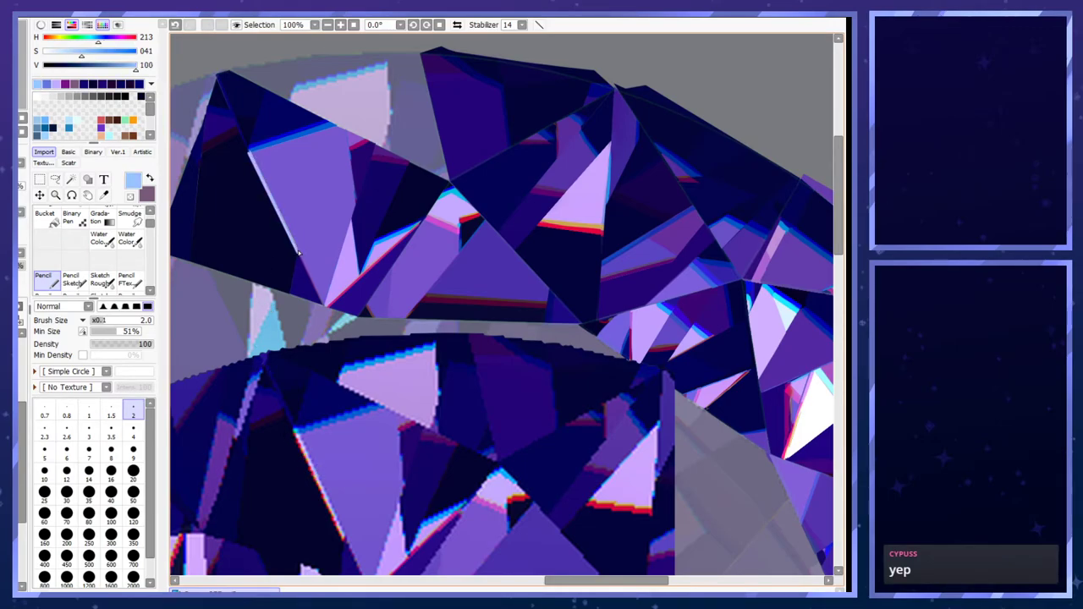
# - Trace the outer side of the large purple facet's left edge with a Pencil line in sampled crimson (H 348, S 90, V 91)
pyautogui.keyDown('alt'); pyautogui.click(313, 467); pyautogui.keyUp('alt')
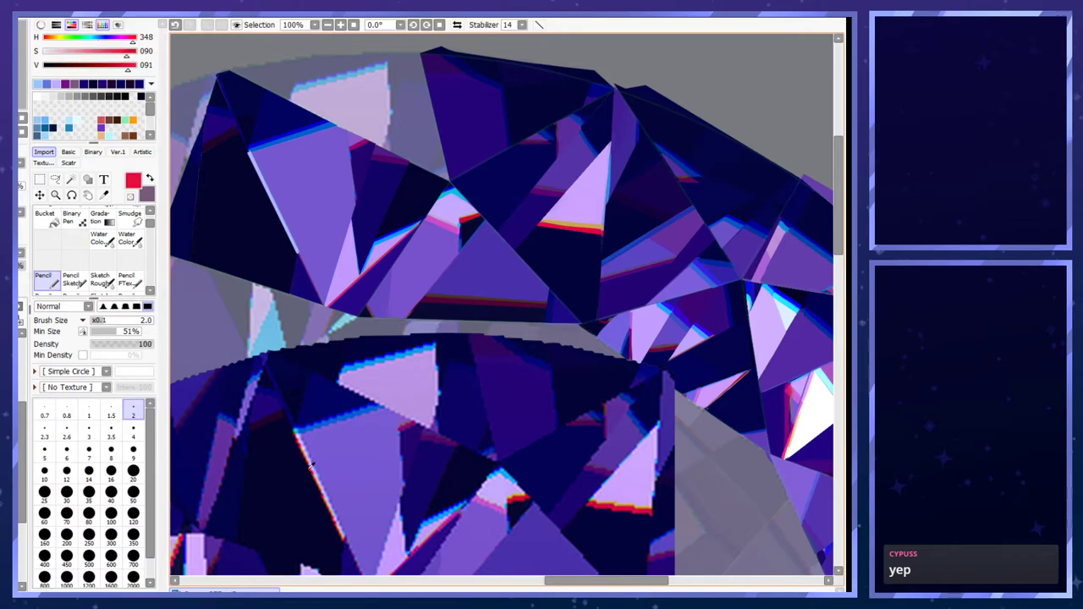
pyautogui.moveTo(298, 255)
pyautogui.mouseDown()
pyautogui.moveTo(249, 155)
pyautogui.moveTo(300, 255)
pyautogui.mouseUp()
pyautogui.hotkey('ctrl', 'z')
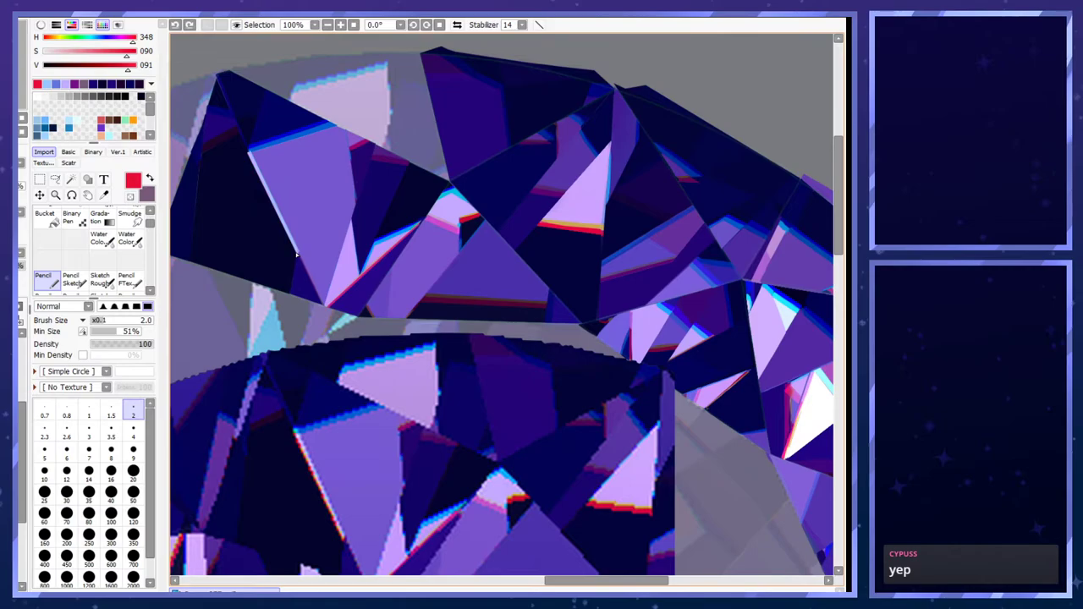
pyautogui.moveTo(249, 157); pyautogui.dragTo(298, 254)
pyautogui.hotkey('ctrl', 'z')
pyautogui.moveTo(249, 153); pyautogui.dragTo(298, 255)
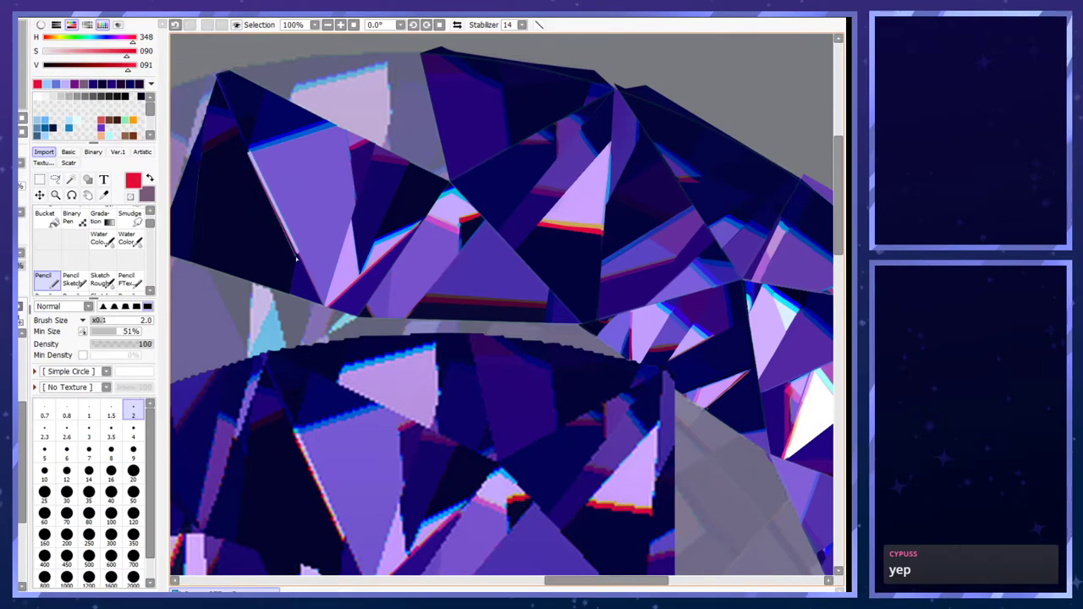
# - Draw a pink line (H 314, S 29, V 83) between the crimson and pale-blue edge lines, and dot their upper end in cyan (H 196, S 100, V 100)
pyautogui.keyDown('alt'); pyautogui.click(320, 483); pyautogui.keyUp('alt')
pyautogui.moveTo(297, 253); pyautogui.dragTo(249, 153)
pyautogui.hotkey('ctrl', 'z')
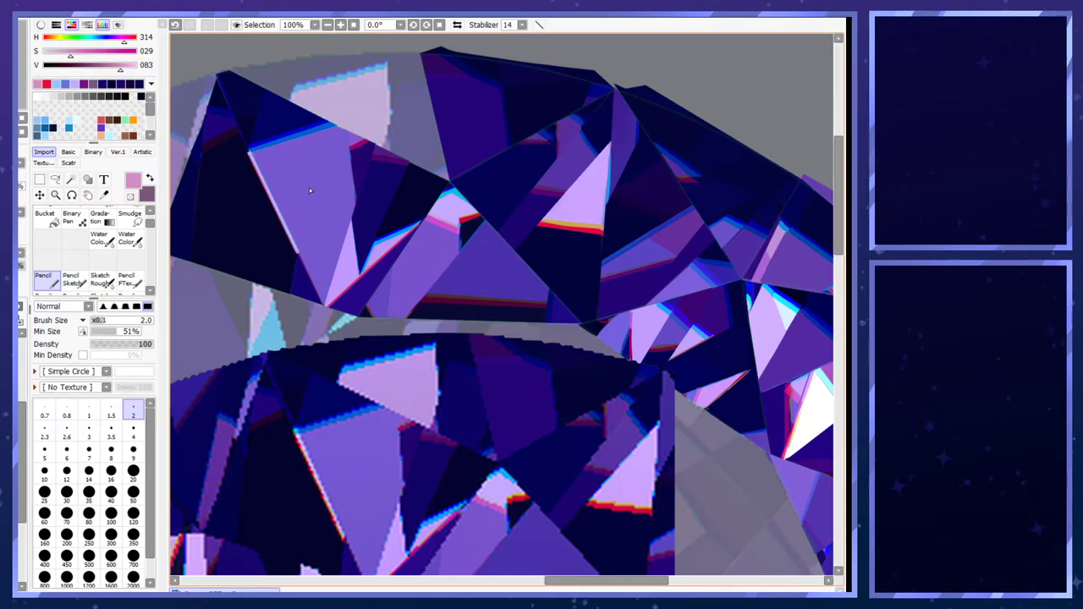
pyautogui.keyDown('alt'); pyautogui.click(296, 431); pyautogui.keyUp('alt')
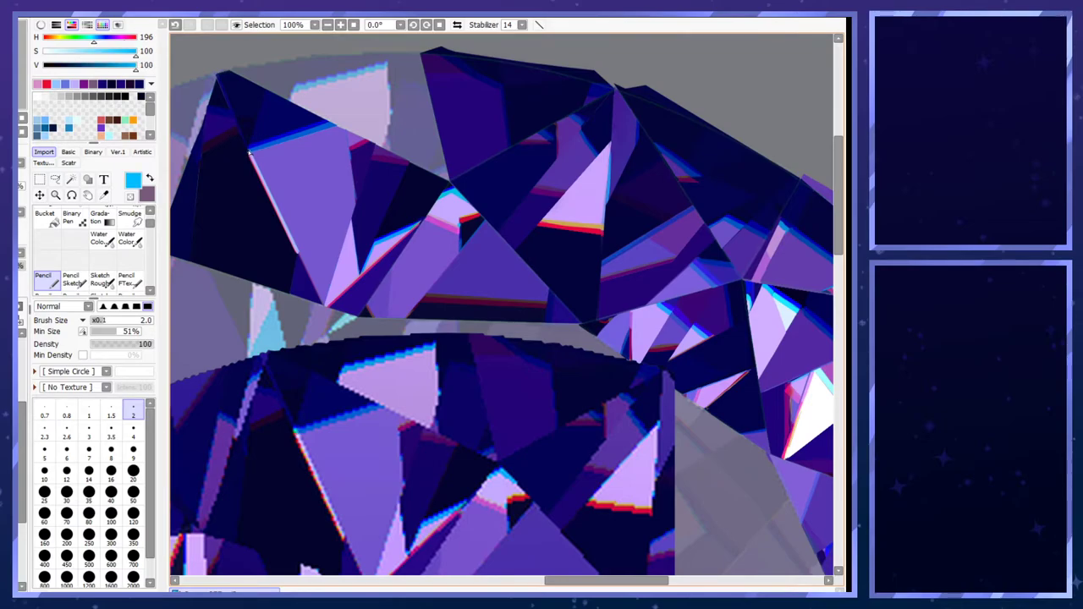
pyautogui.click(249, 153)
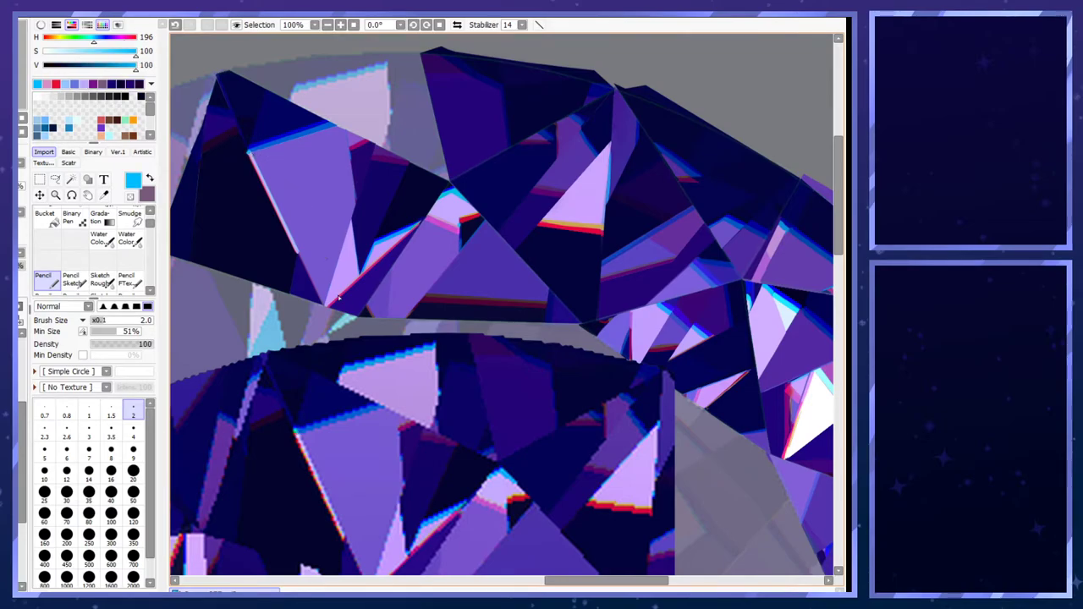
# - Dab the lower end of the large purple facet's coloured edge with the Pencil in sampled brick red (H 8, S 65, V 69)
pyautogui.keyDown('alt'); pyautogui.click(343, 534); pyautogui.keyUp('alt')
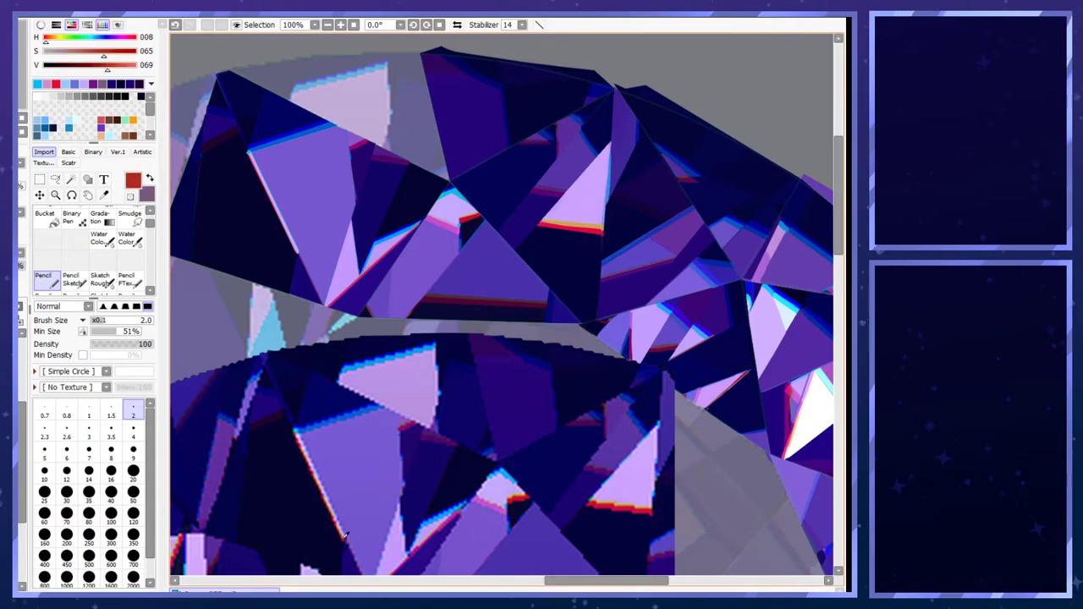
pyautogui.click(300, 257)
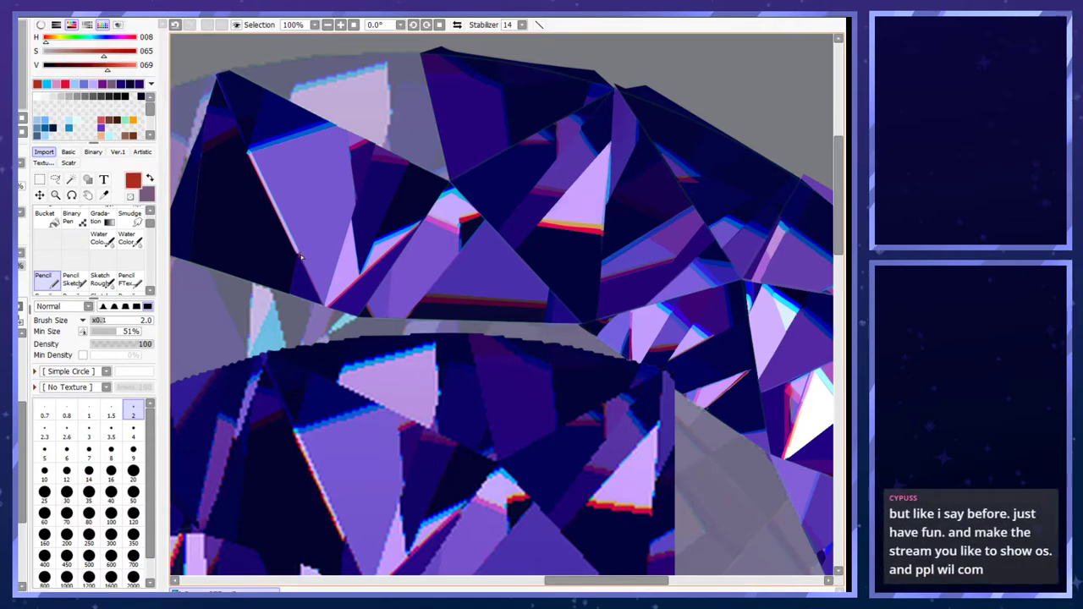
pyautogui.moveTo(300, 256); pyautogui.dragTo(307, 264)
pyautogui.hotkey('ctrl', 'z')
pyautogui.hotkey('ctrl', 'z')
pyautogui.click(297, 255)
pyautogui.press('-')
pyautogui.hotkey('ctrl', 'z')
pyautogui.click(298, 258)
pyautogui.press('-')
# - Draw a size 1 Pencil line in sampled gold (H 43, S 59, V 79) from the brick-red tip up along the facet's crimson edge
pyautogui.scroll(5, 351, 419)
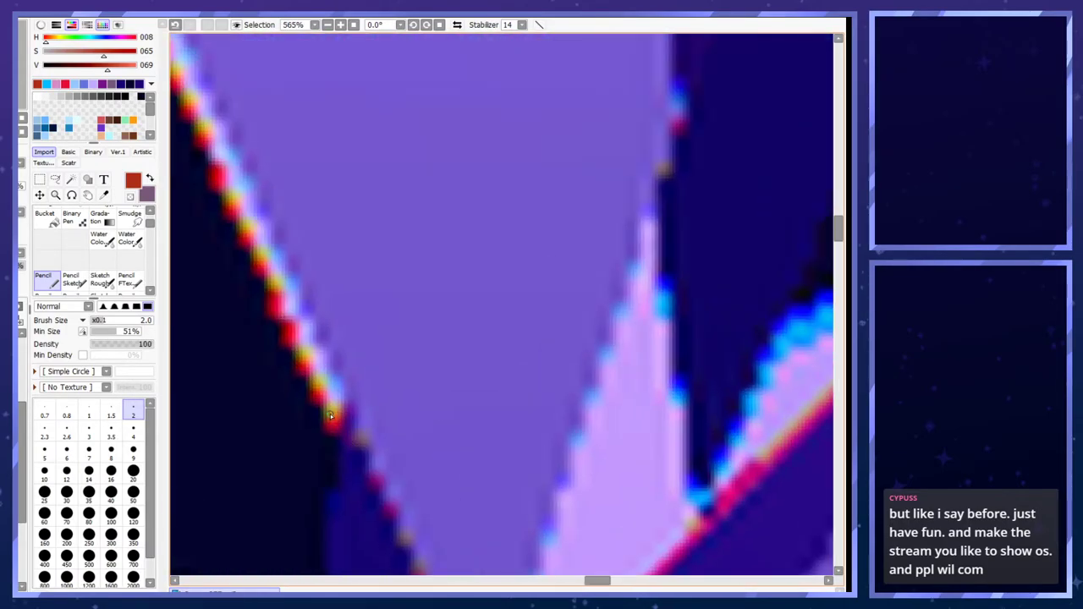
pyautogui.keyDown('alt'); pyautogui.click(330, 414); pyautogui.keyUp('alt')
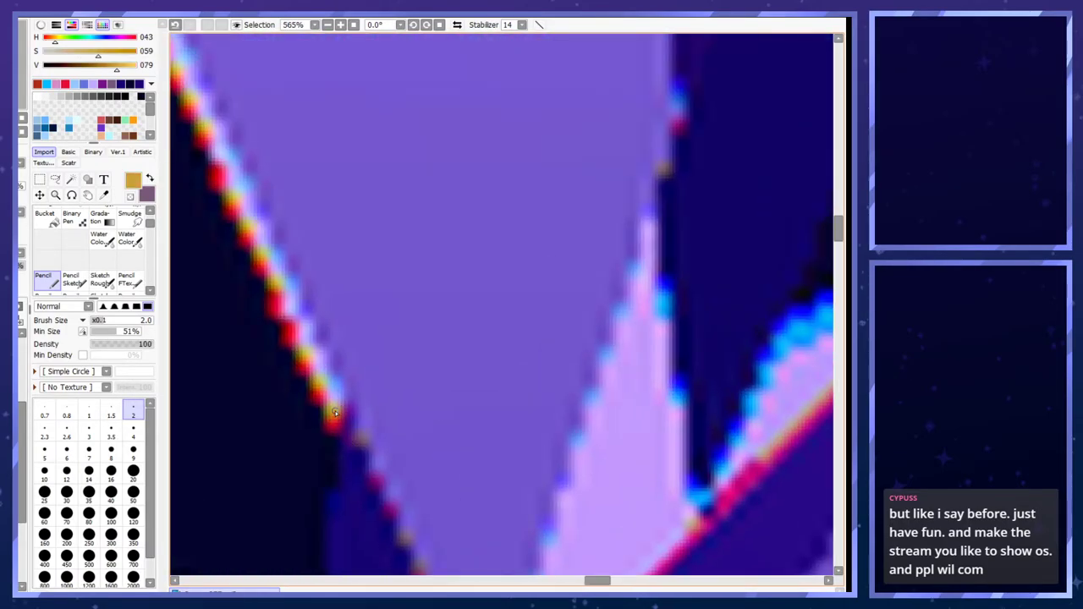
pyautogui.scroll(-4, 317, 482)
pyautogui.scroll(3, 263, 245)
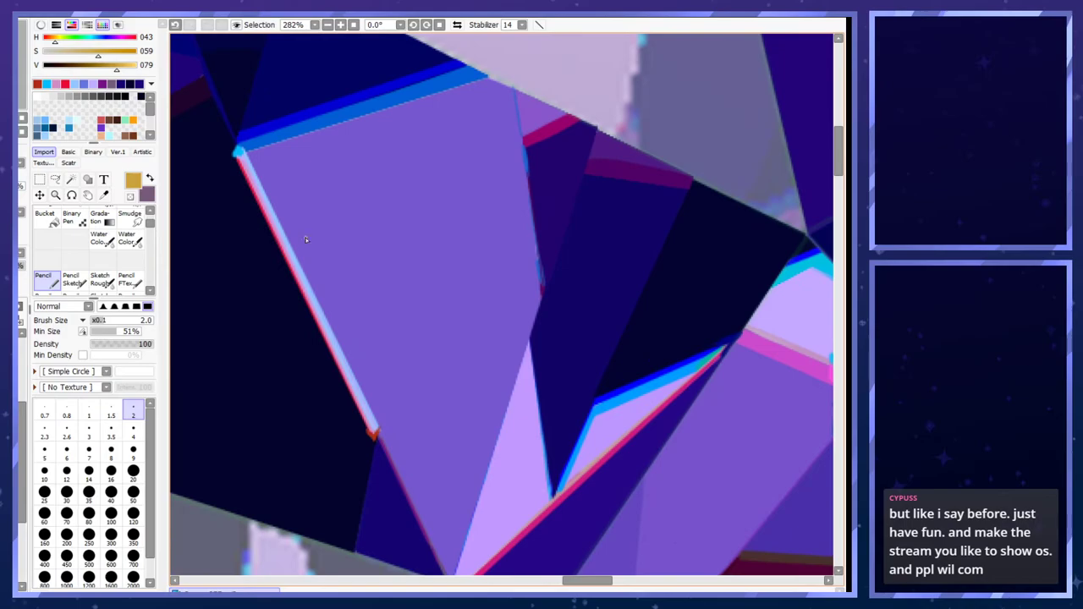
pyautogui.moveTo(381, 470); pyautogui.dragTo(226, 149)
pyautogui.click(89, 410)
pyautogui.hotkey('ctrl', 'z')
pyautogui.moveTo(381, 467)
pyautogui.mouseDown()
pyautogui.moveTo(318, 278)
pyautogui.moveTo(224, 147)
pyautogui.mouseUp()
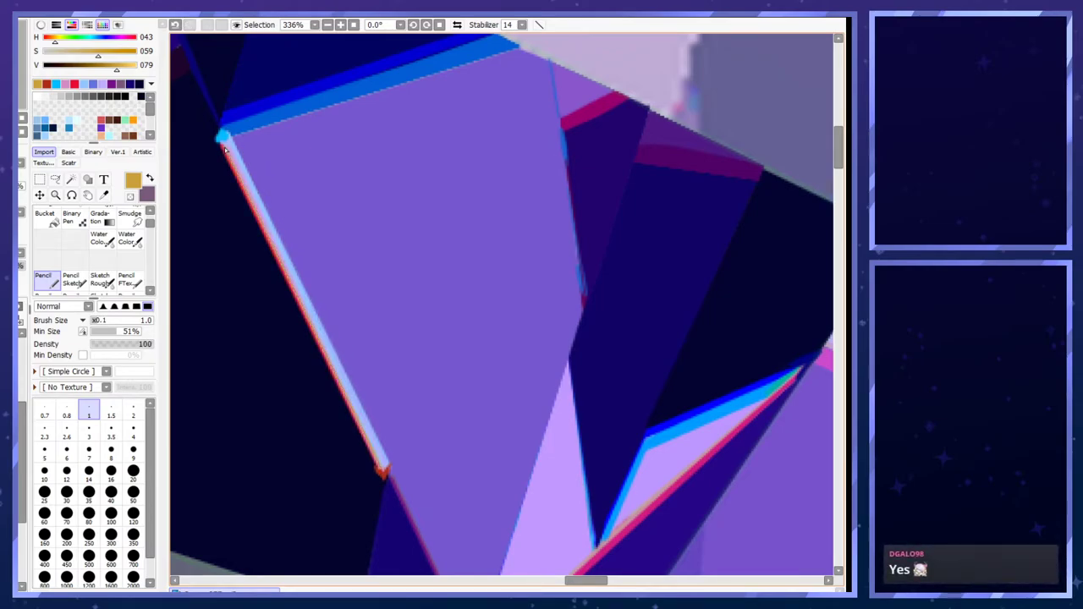
pyautogui.hotkey('ctrl', 'z')
pyautogui.moveTo(381, 470); pyautogui.dragTo(265, 224)
# - Retrace the lower part of the gold edge line with a size 0.8 Pencil in sampled crimson (H 345, S 75, V 76)
pyautogui.keyDown('alt'); pyautogui.click(265, 224); pyautogui.keyUp('alt')
pyautogui.click(67, 410)
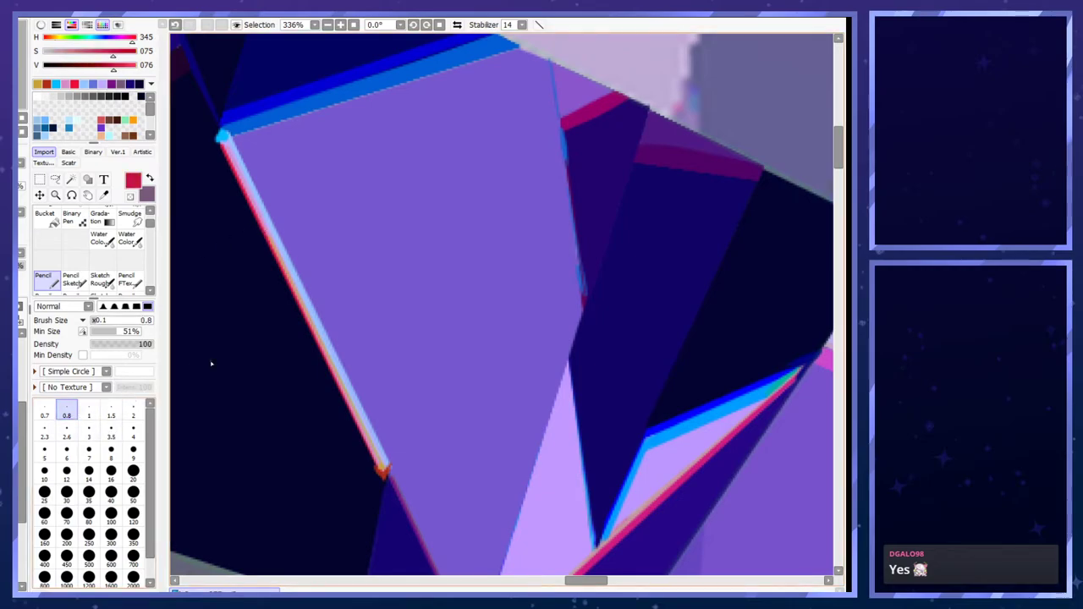
pyautogui.moveTo(381, 470); pyautogui.dragTo(279, 243)
# - Run a size 0.7 Pencil line in sampled violet (H 252, S 65, V 97) along the large purple facet's pale left edge
pyautogui.scroll(-4, 279, 243)
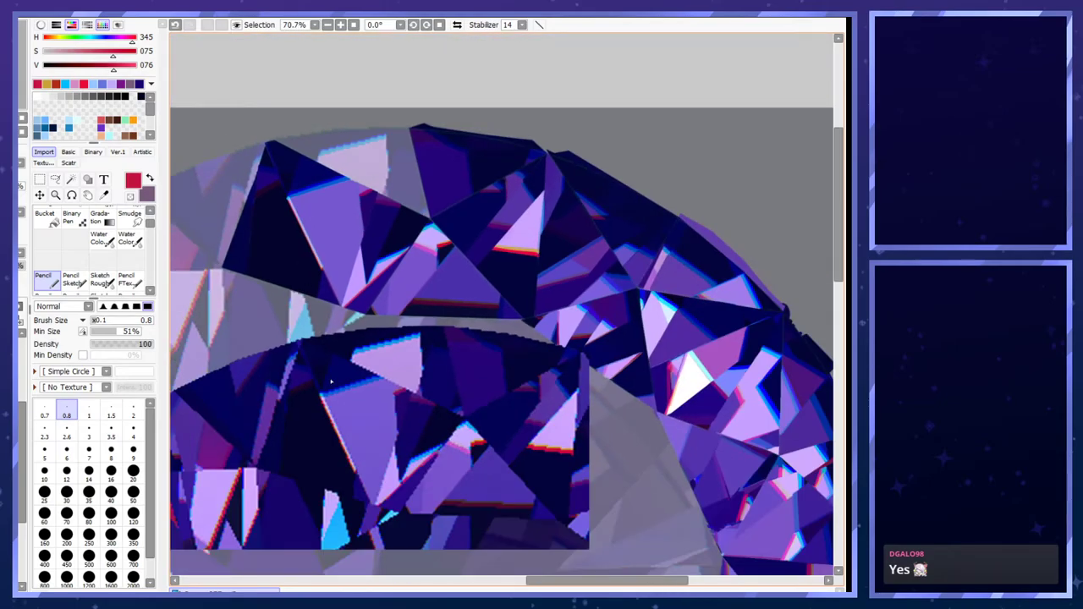
pyautogui.scroll(5, 276, 330)
pyautogui.scroll(-3, 235, 317)
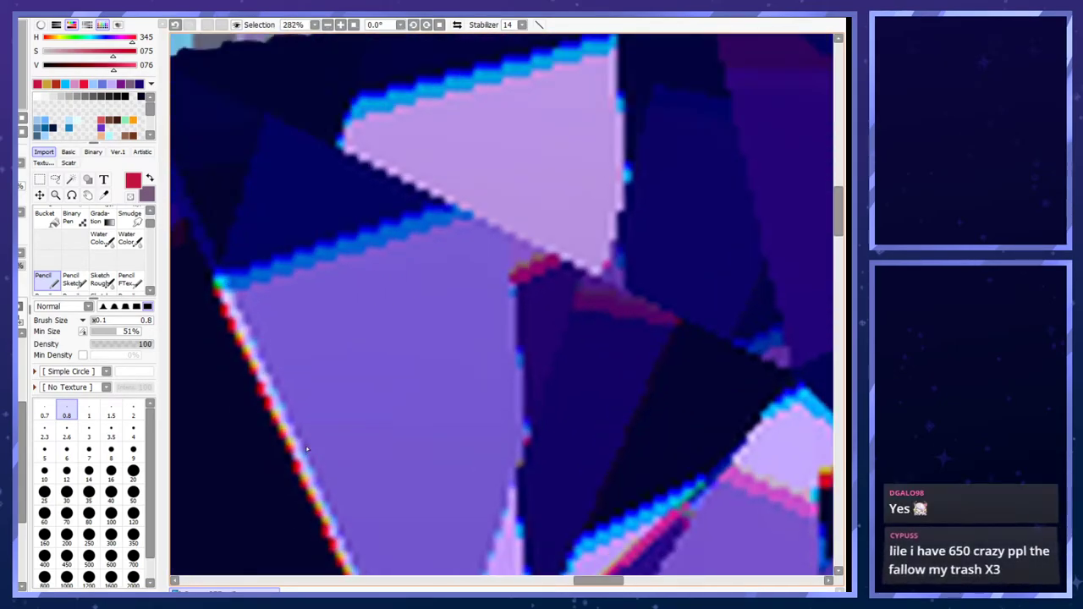
pyautogui.scroll(3, 244, 356)
pyautogui.keyDown('alt'); pyautogui.click(242, 329); pyautogui.keyUp('alt')
pyautogui.scroll(-5, 242, 329)
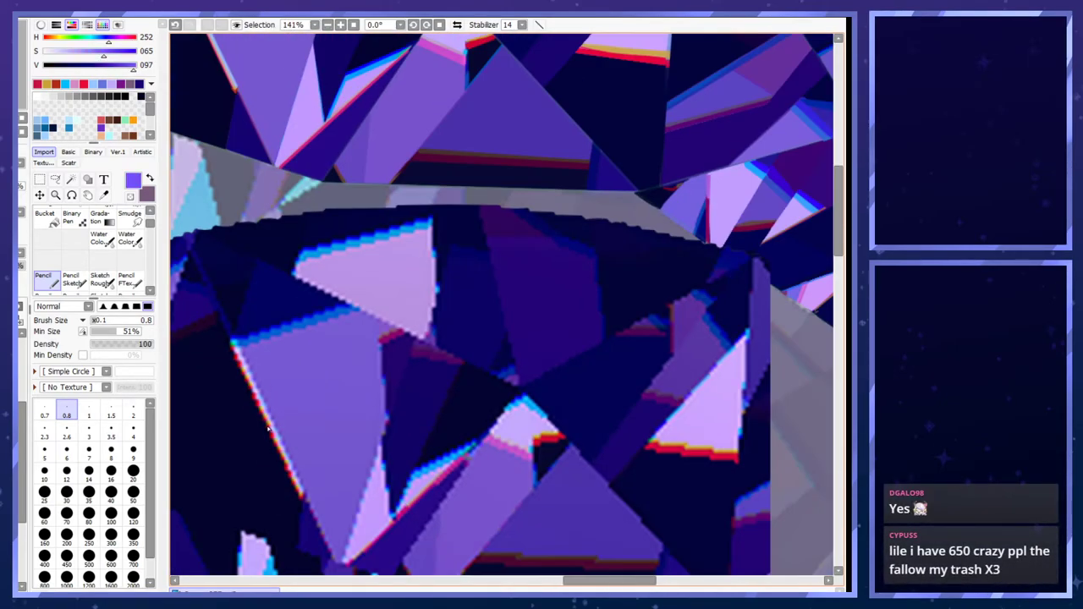
pyautogui.scroll(3, 245, 208)
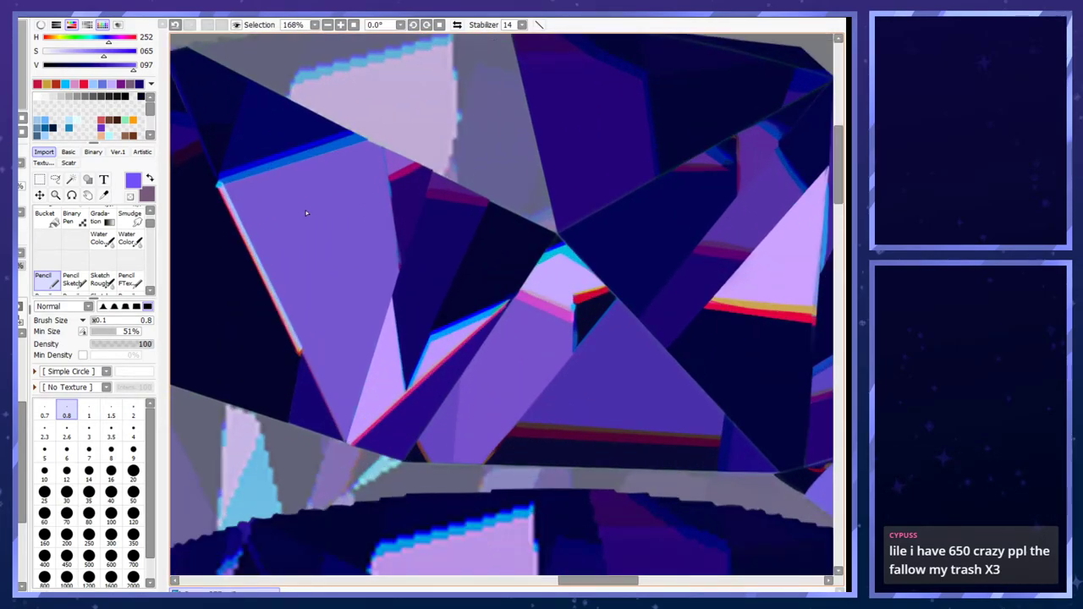
pyautogui.scroll(1, 306, 213)
pyautogui.press('[')
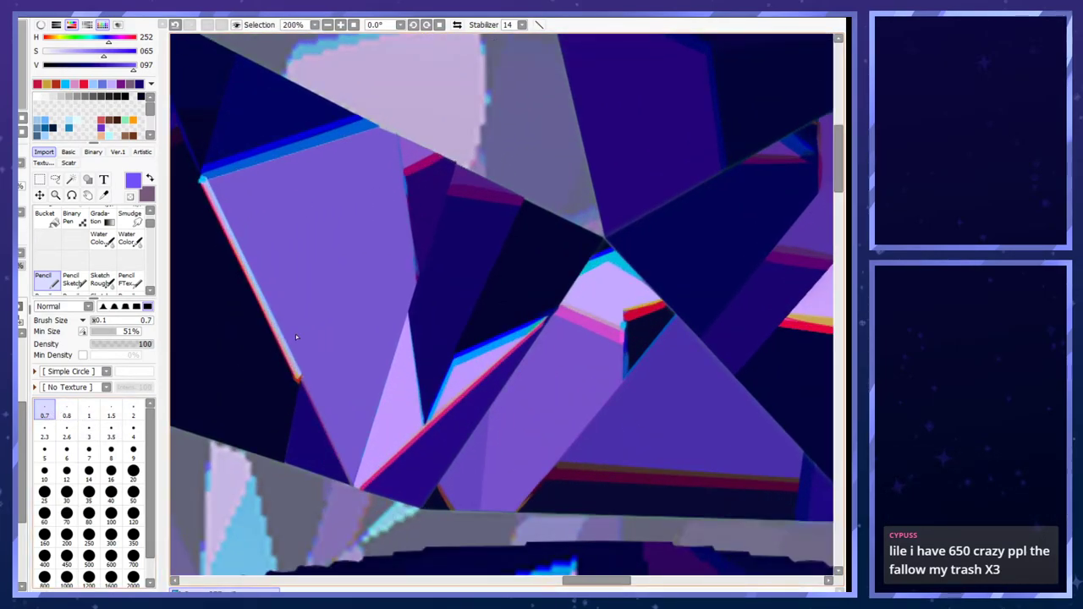
pyautogui.moveTo(298, 377); pyautogui.dragTo(203, 180)
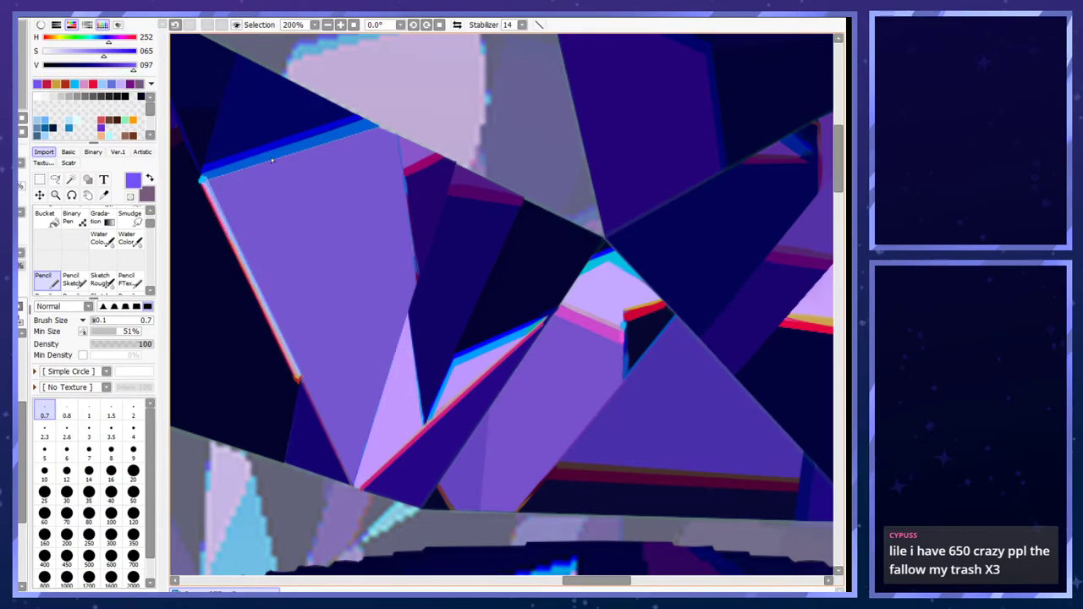
# - Touch up the facet's upper-left corner with the size 0.7 Pencil in sampled blue (H 202, S 96, V 95) and green (H 144, S 87, V 78)
pyautogui.scroll(-5, 271, 157)
pyautogui.scroll(8, 274, 356)
pyautogui.rightClick(308, 384)
pyautogui.press('x')
pyautogui.rightClick(319, 380)
pyautogui.scroll(-9, 307, 338)
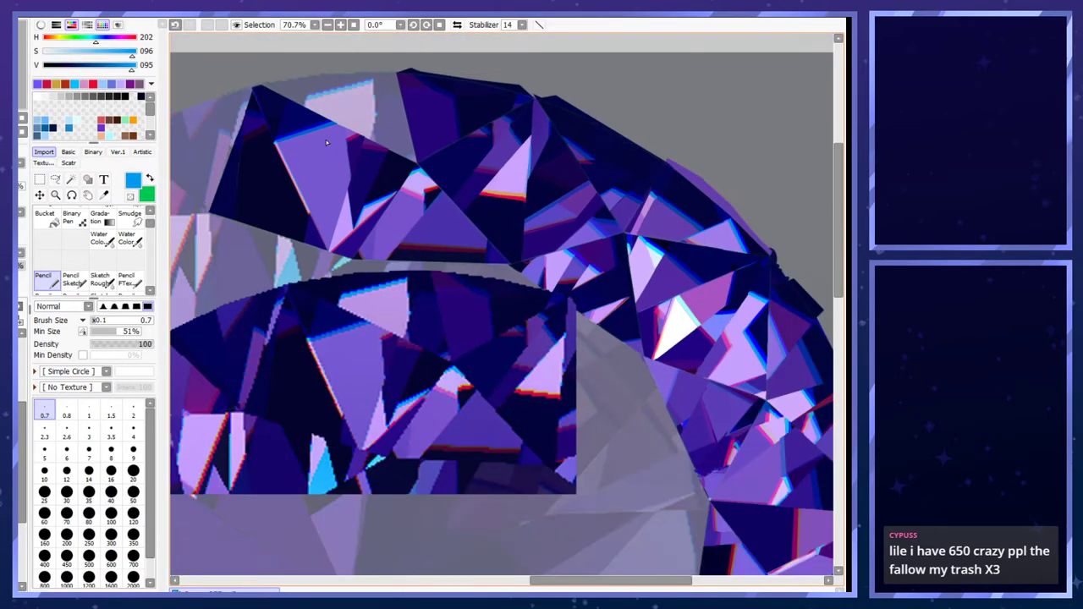
pyautogui.scroll(6, 327, 143)
pyautogui.moveTo(203, 194); pyautogui.dragTo(206, 191)
pyautogui.hotkey('ctrl', 'z')
pyautogui.press('x')
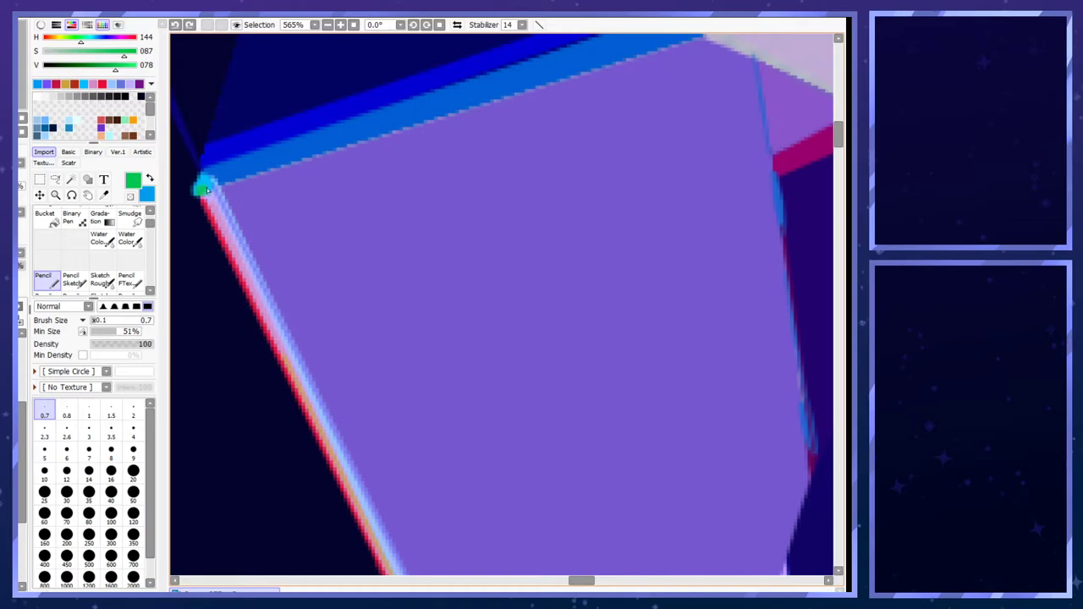
pyautogui.press('x')
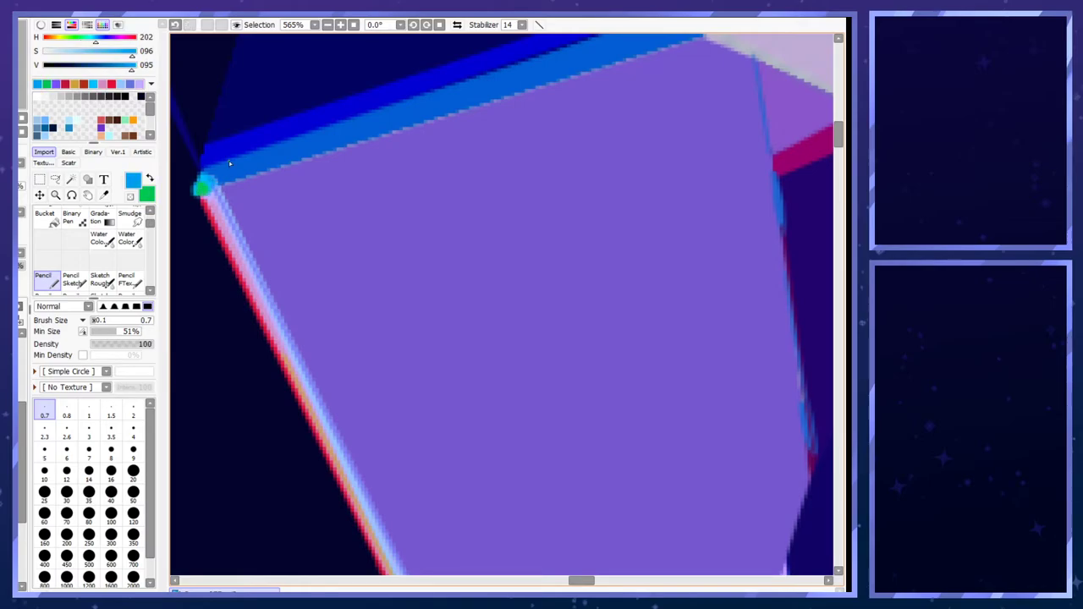
# - Add a fine highlight along the large purple facet's left edge with the size 0.7 Pencil in sampled near-white lavender (H 259, S 16, V 100)
pyautogui.scroll(-5, 228, 163)
pyautogui.scroll(3, 296, 450)
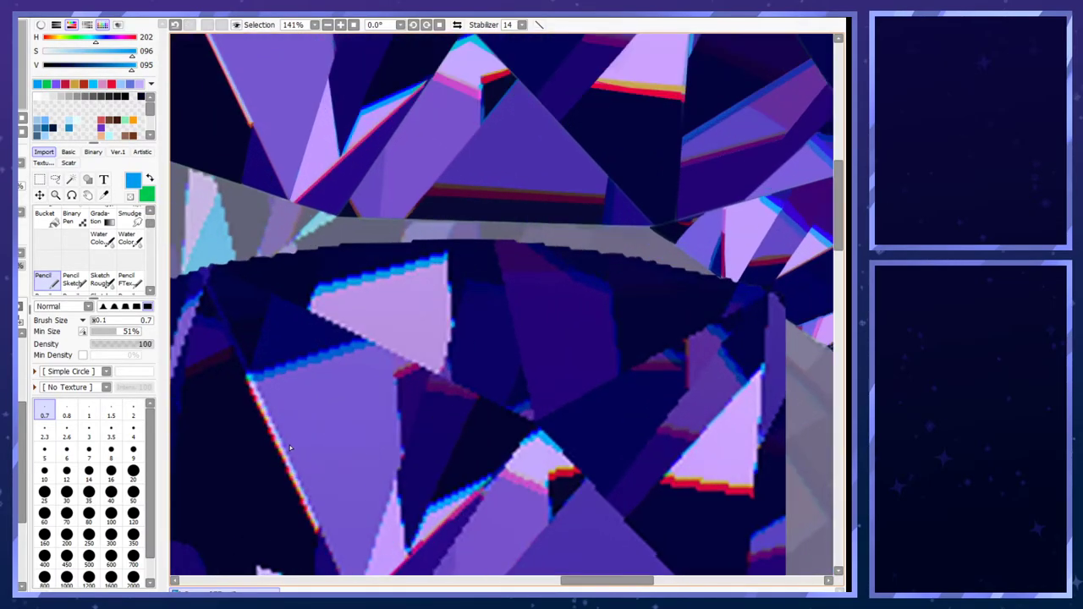
pyautogui.scroll(5, 256, 380)
pyautogui.rightClick(254, 390)
pyautogui.scroll(-7, 291, 419)
pyautogui.scroll(2, 255, 129)
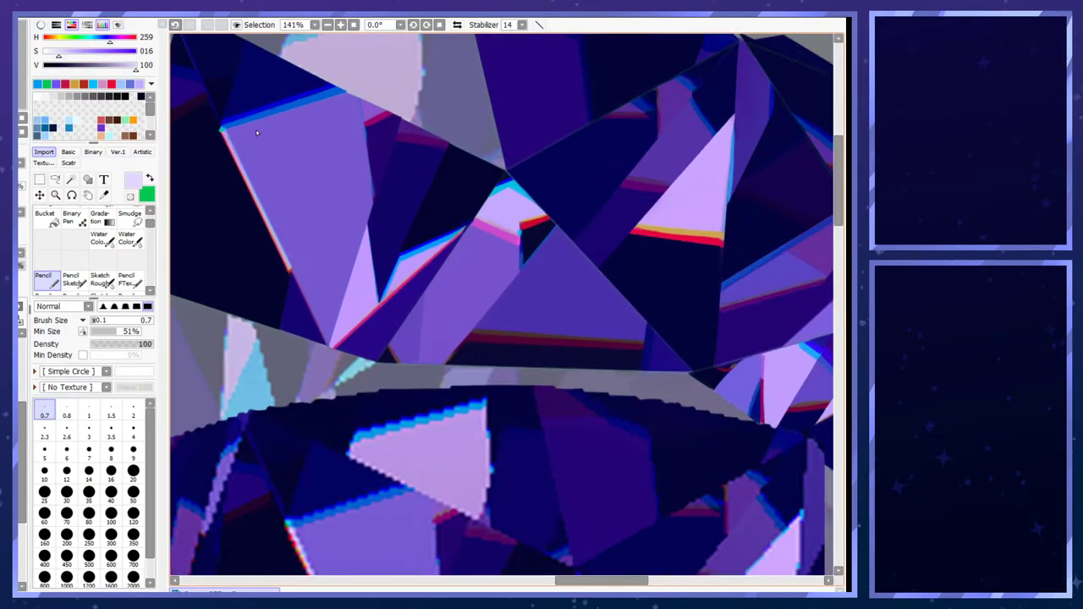
pyautogui.moveTo(209, 133); pyautogui.dragTo(303, 326)
pyautogui.scroll(-4, 292, 275)
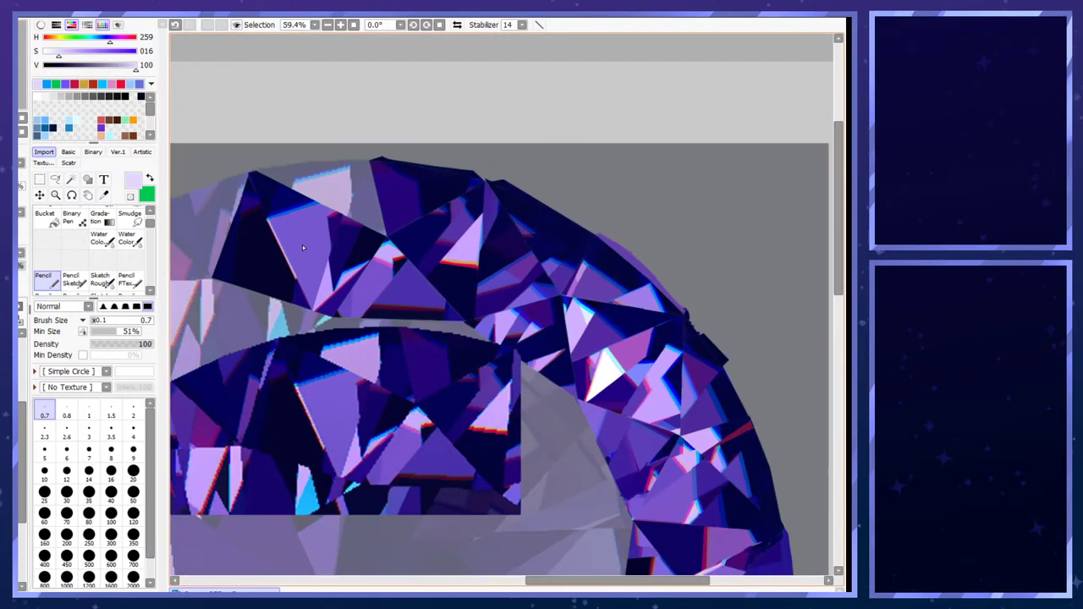
pyautogui.scroll(4, 397, 277)
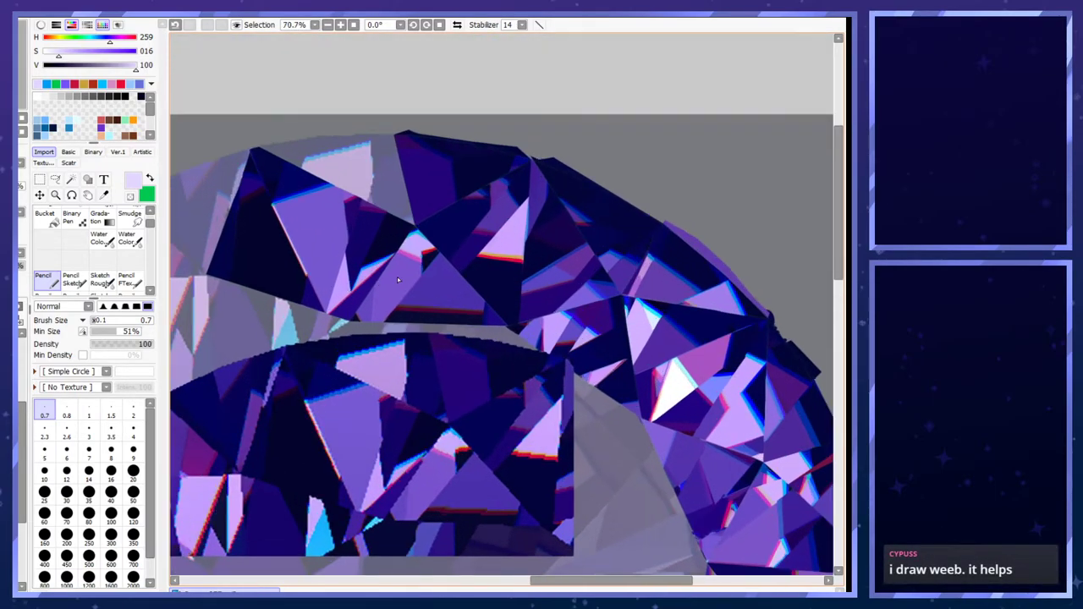
pyautogui.scroll(4, 308, 503)
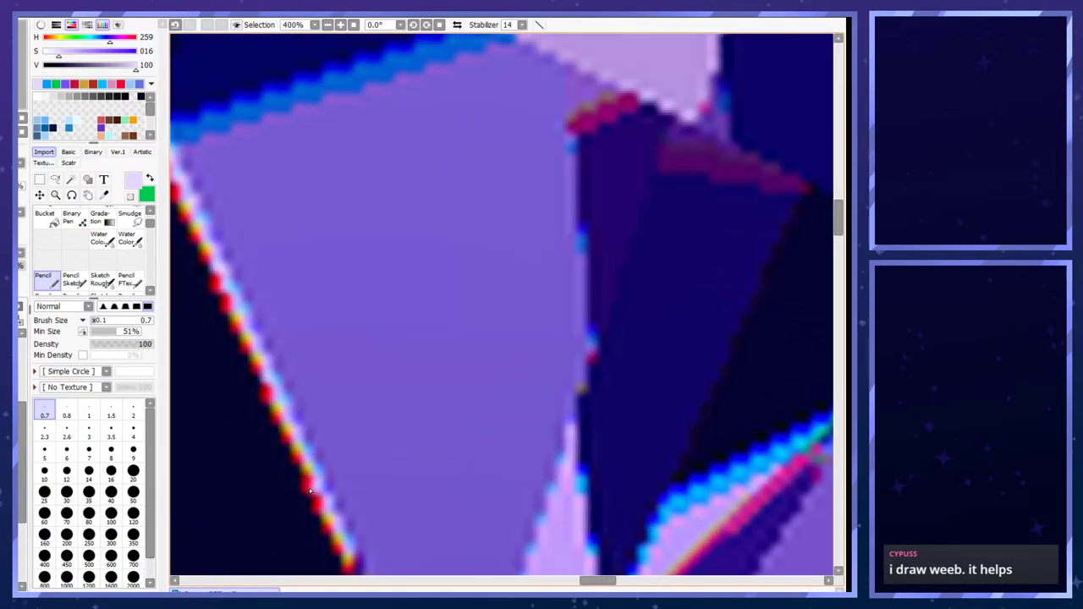
# - Retouch the large purple facet's lower-left edge and line the small indigo facet's left edge with the size 0.7 Pencil in sampled crimson (H 347, S 86, V 84)
pyautogui.rightClick(310, 492)
pyautogui.scroll(-8, 310, 504)
pyautogui.scroll(8, 276, 189)
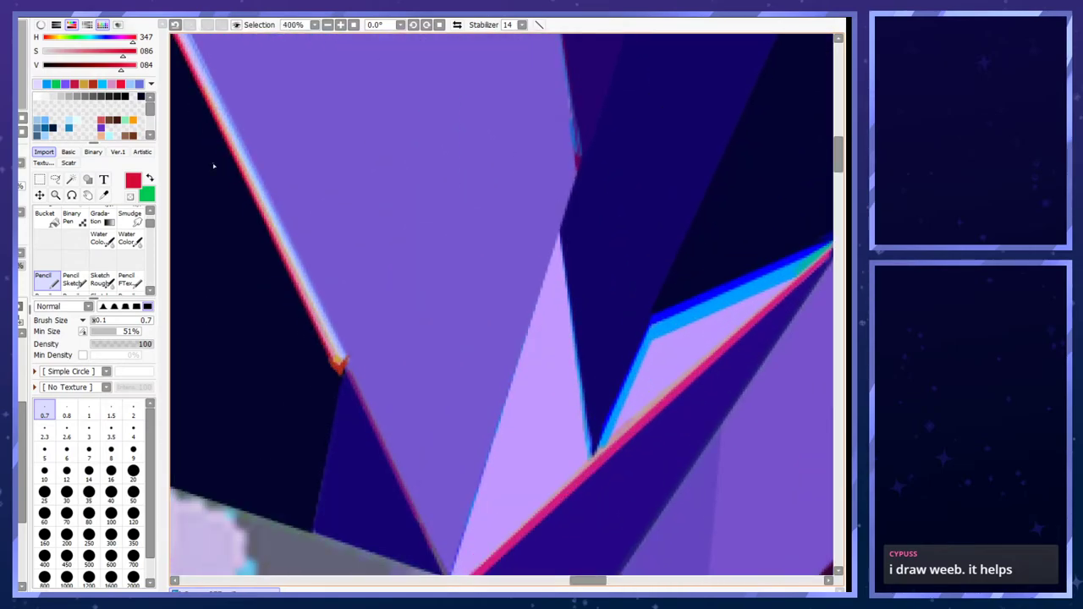
pyautogui.moveTo(271, 230); pyautogui.dragTo(276, 249)
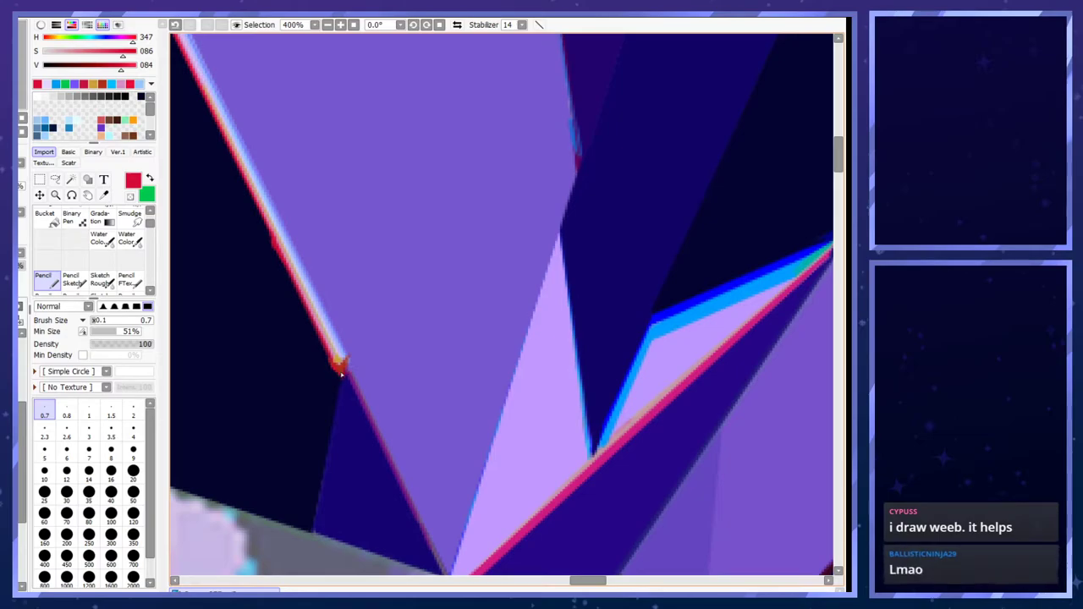
pyautogui.scroll(-5, 324, 350)
pyautogui.scroll(4, 347, 441)
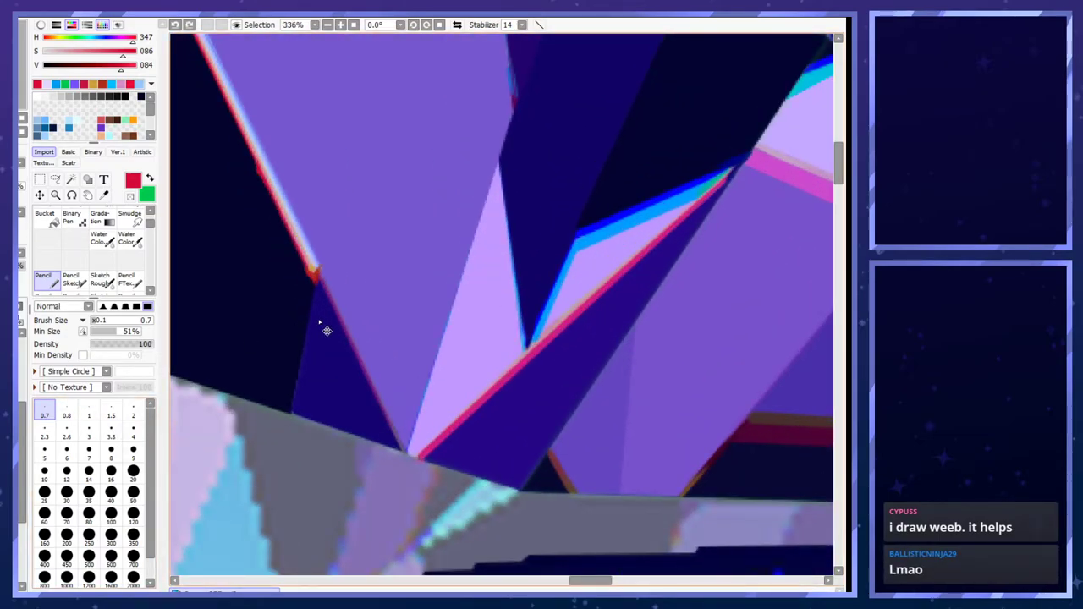
pyautogui.moveTo(292, 412); pyautogui.dragTo(314, 277)
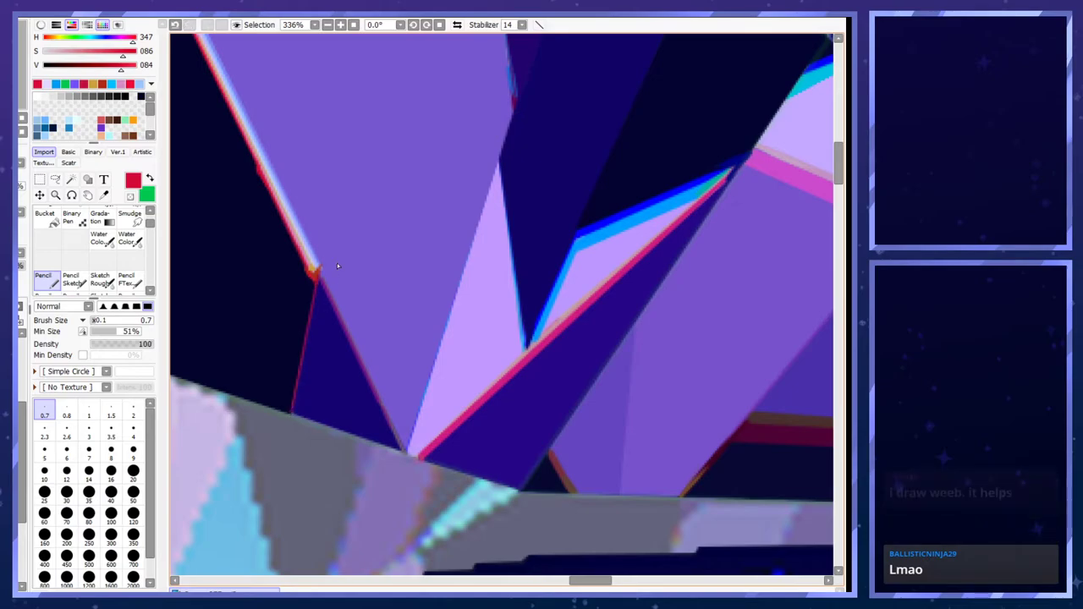
# - Repaint the small indigo facet's left edge with the size 0.7 Pencil in sampled indigo (H 250, S 51, V 45)
pyautogui.scroll(-5, 337, 262)
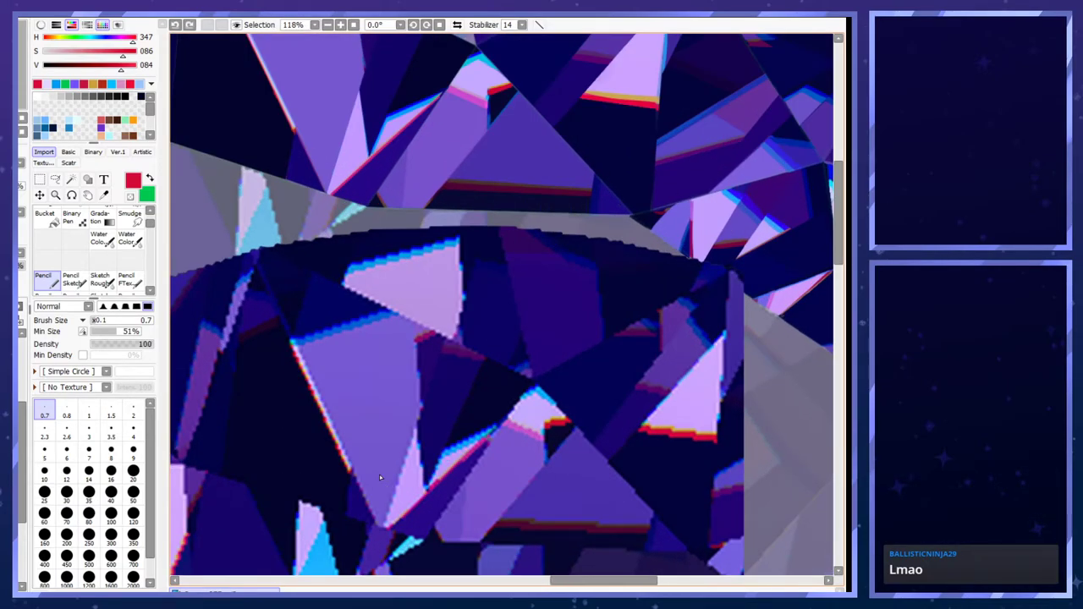
pyautogui.scroll(1, 379, 473)
pyautogui.keyDown('alt'); pyautogui.click(290, 111); pyautogui.keyUp('alt')
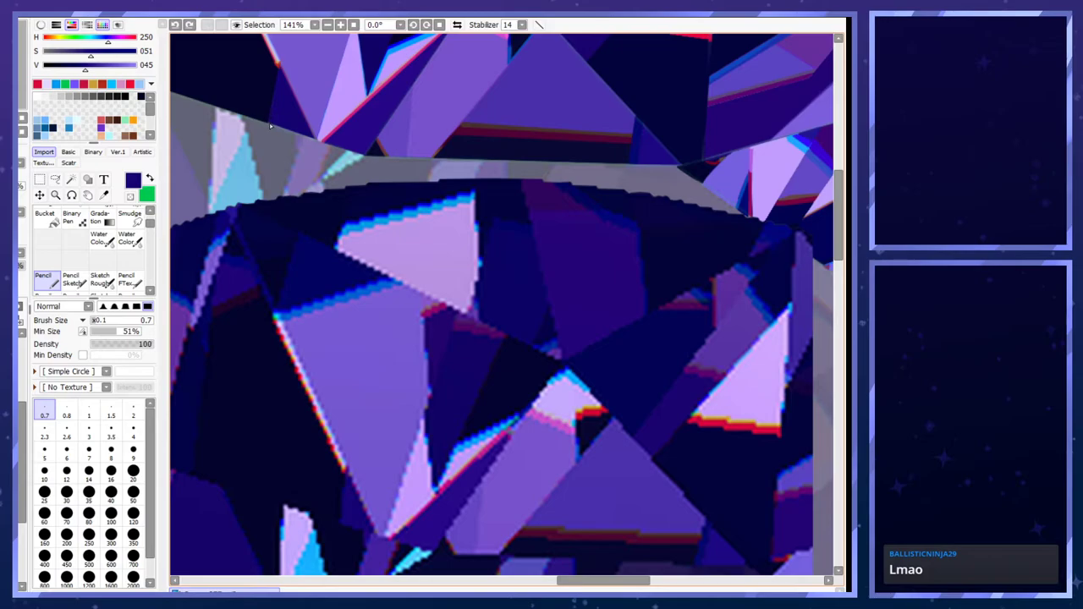
pyautogui.moveTo(269, 123); pyautogui.dragTo(280, 72)
pyautogui.hotkey('ctrl', 'z')
pyautogui.moveTo(269, 126); pyautogui.dragTo(274, 126)
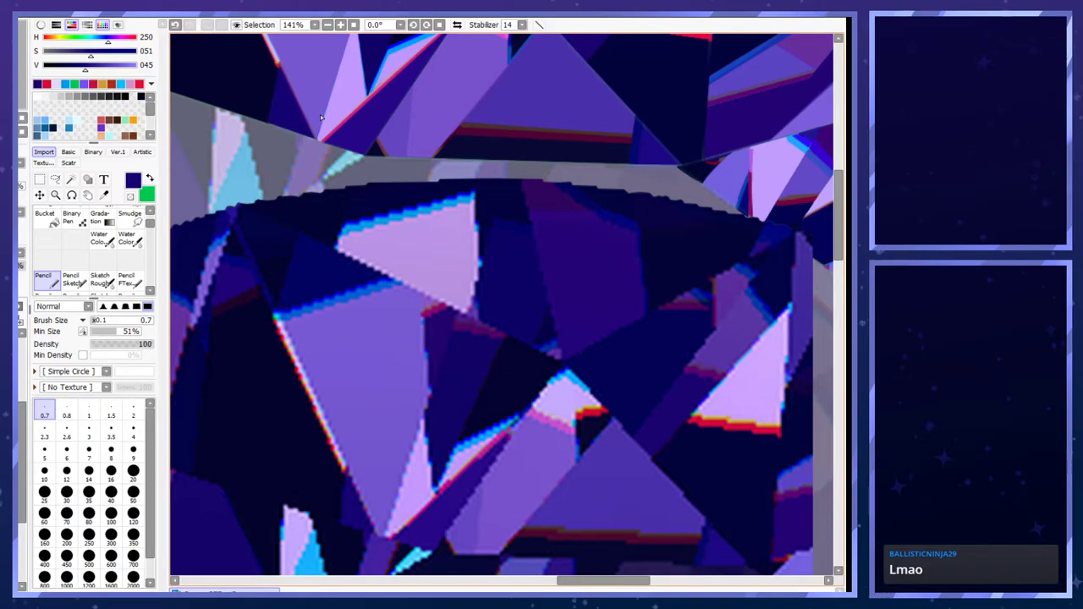
# - Cover the pale seam between the two dark left facets with a size 4 Pencil stroke in sampled navy (H 240, S 29, V 27)
pyautogui.scroll(-5, 383, 212)
pyautogui.scroll(2, 351, 144)
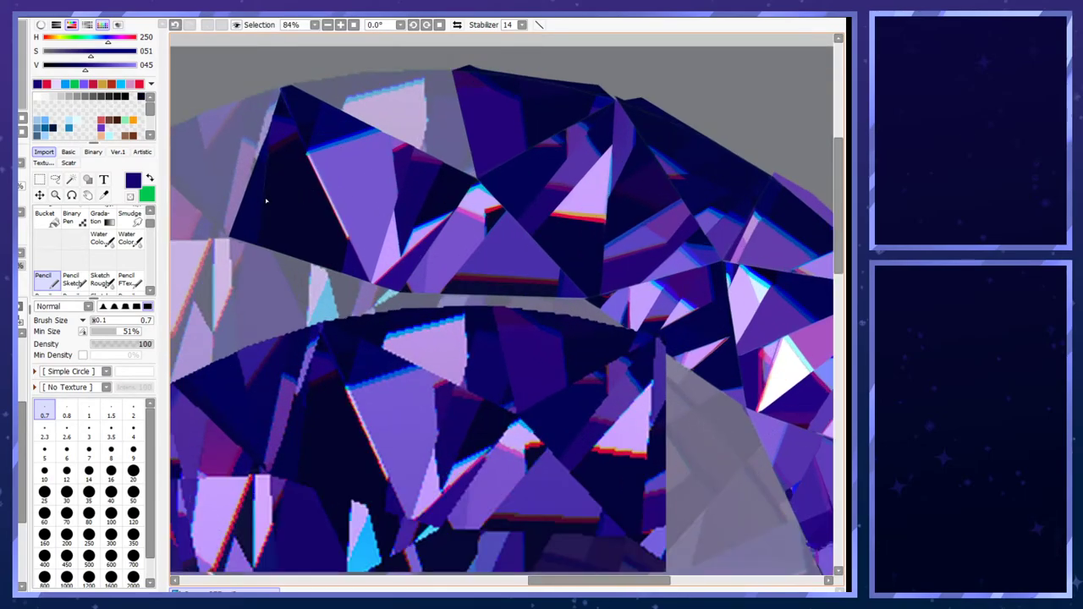
pyautogui.scroll(3, 243, 153)
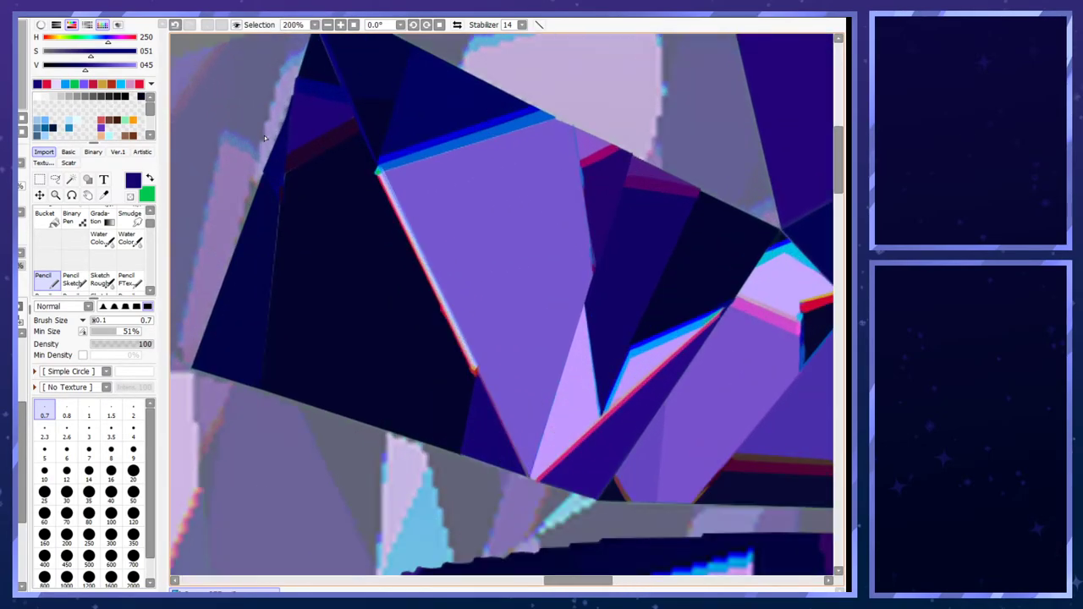
pyautogui.scroll(-3, 264, 138)
pyautogui.scroll(4, 306, 364)
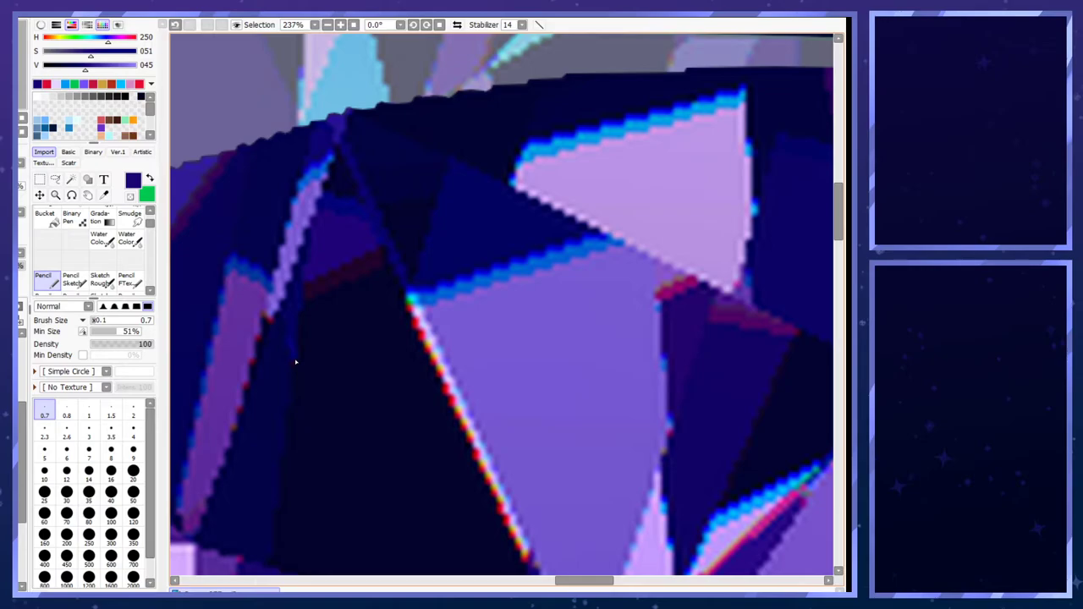
pyautogui.rightClick(295, 363)
pyautogui.press('x')
pyautogui.rightClick(252, 438)
pyautogui.scroll(-6, 259, 461)
pyautogui.scroll(6, 237, 246)
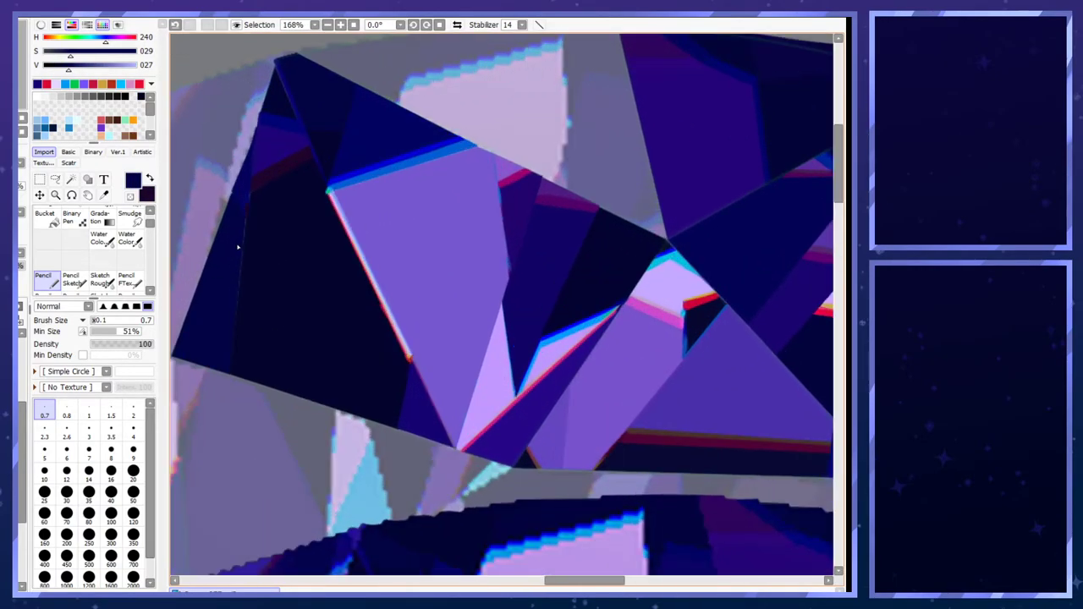
pyautogui.click(133, 432)
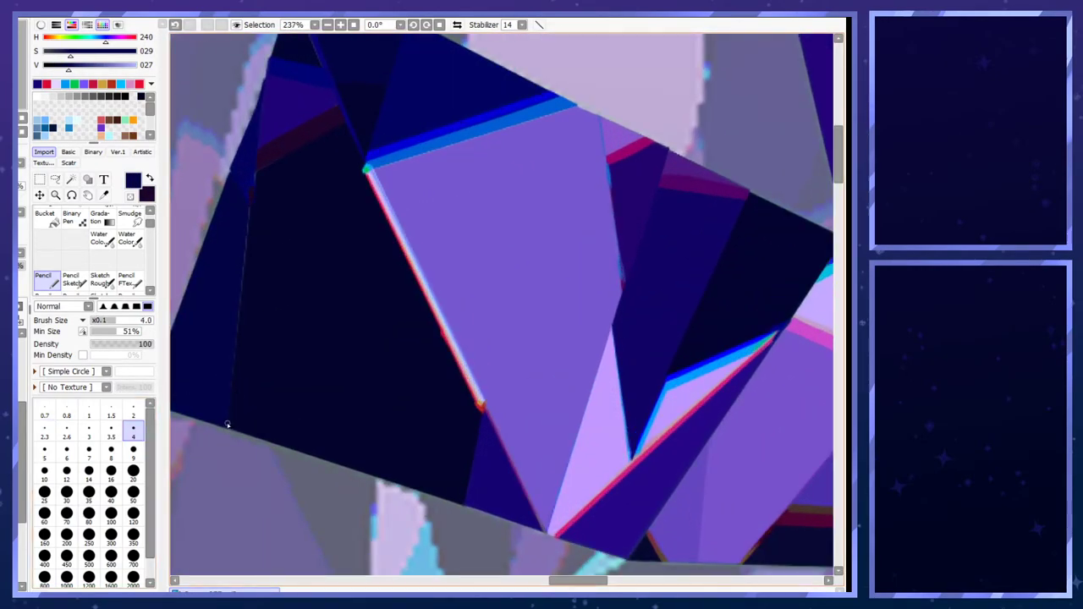
pyautogui.moveTo(227, 420); pyautogui.dragTo(251, 194)
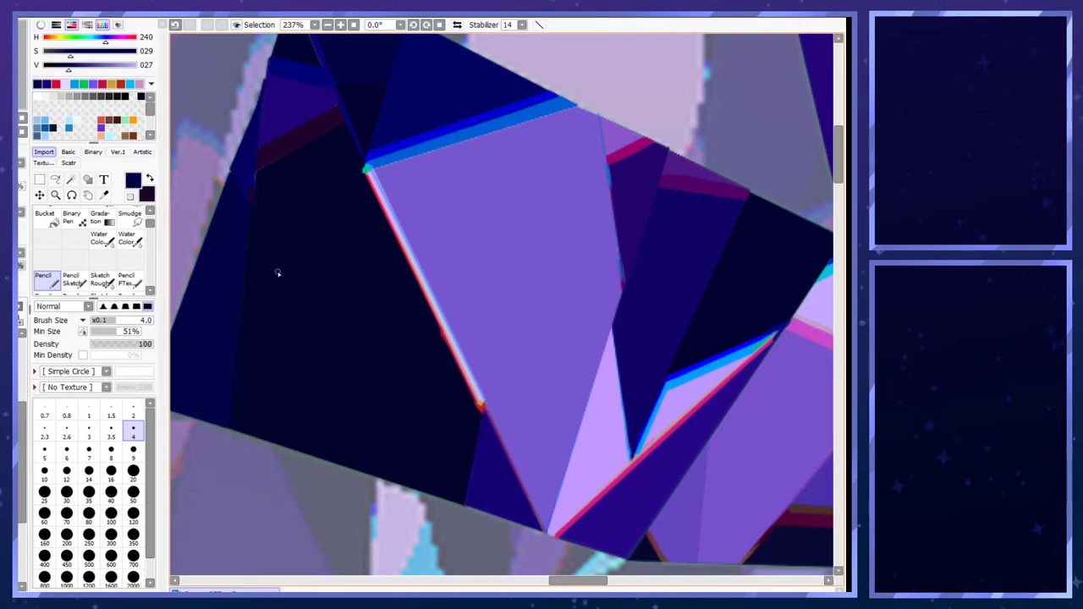
# - Touch up the dark facet's corner below the maroon band with the size 4 Pencil in sampled dark purple (H 280, S 18, V 18)
pyautogui.rightClick(260, 170)
pyautogui.moveTo(253, 190); pyautogui.dragTo(258, 174)
pyautogui.hotkey('ctrl', 'z')
pyautogui.rightClick(252, 179)
pyautogui.keyDown('alt'); pyautogui.click(256, 167); pyautogui.keyUp('alt')
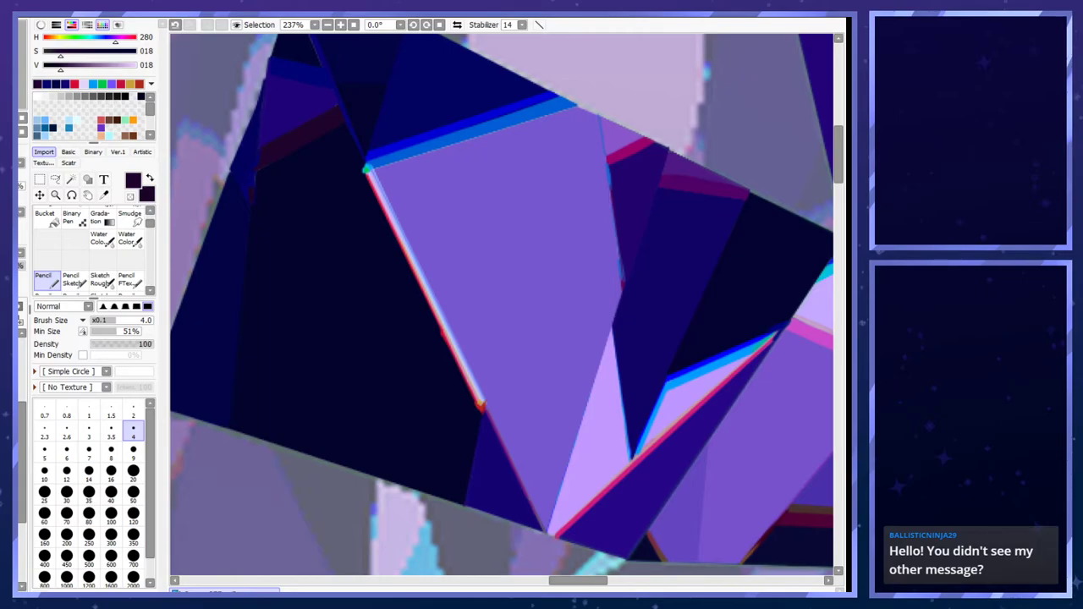
# - Refine the narrow navy facet's edge beside the maroon band with the size 1.5 Pencil, sampling indigo (H 254, S 53, V 47) and blue (H 241, S 47, V 42)
pyautogui.scroll(-2, 372, 330)
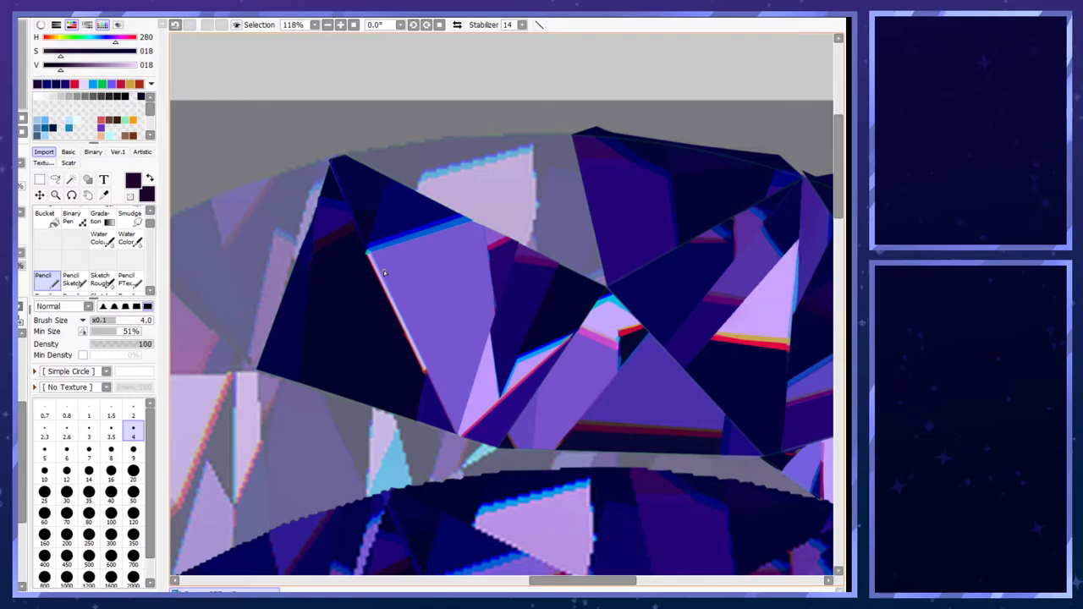
pyautogui.scroll(2, 383, 270)
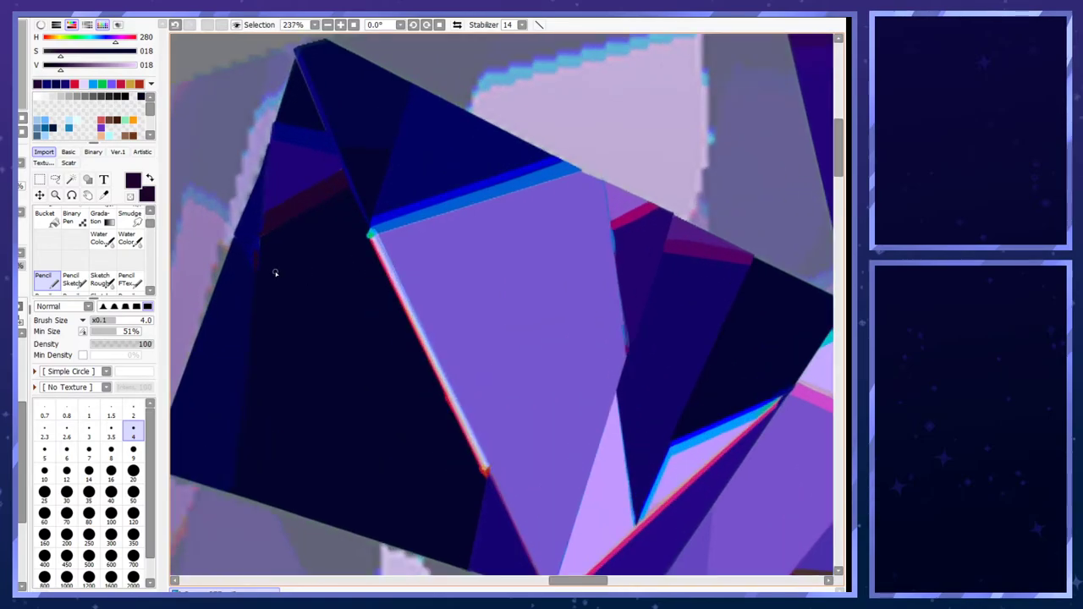
pyautogui.click(112, 430)
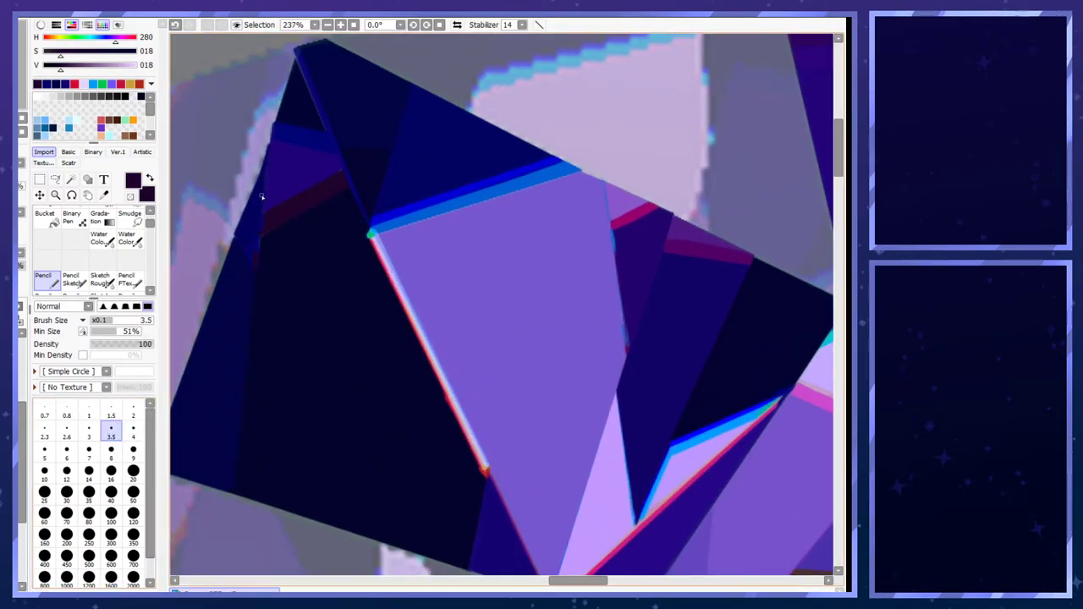
pyautogui.click(111, 416)
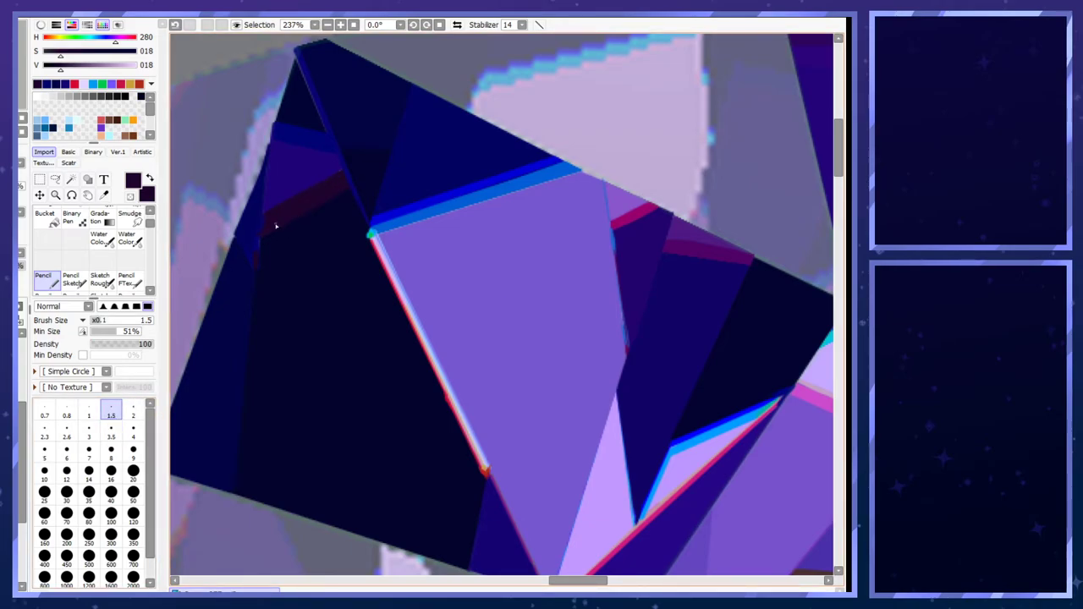
pyautogui.keyDown('alt'); pyautogui.click(299, 169); pyautogui.keyUp('alt')
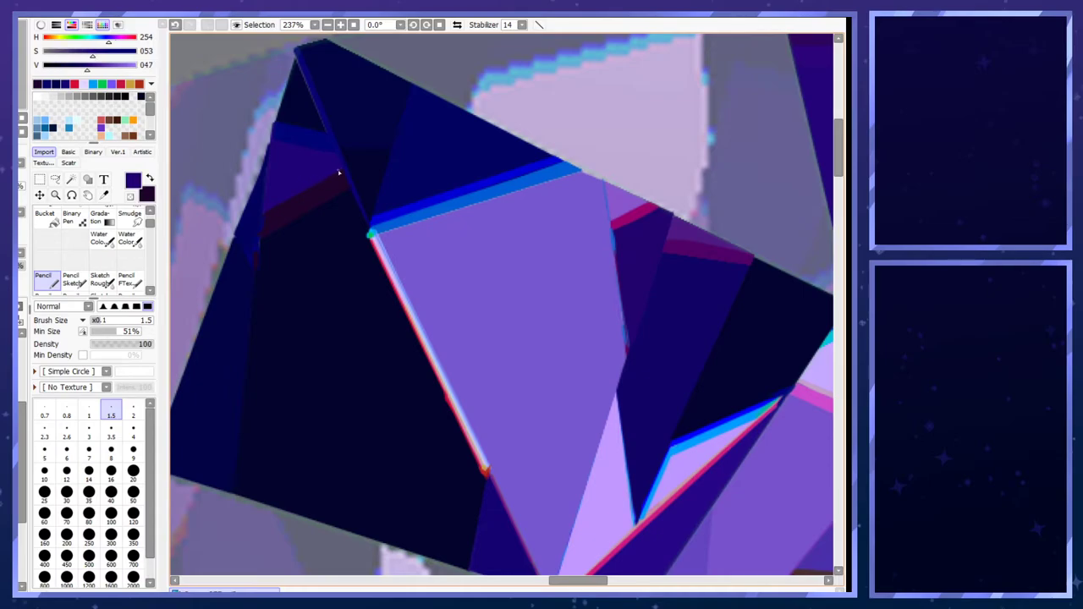
pyautogui.keyDown('alt'); pyautogui.click(258, 246); pyautogui.keyUp('alt')
pyautogui.keyDown('alt'); pyautogui.click(258, 245); pyautogui.keyUp('alt')
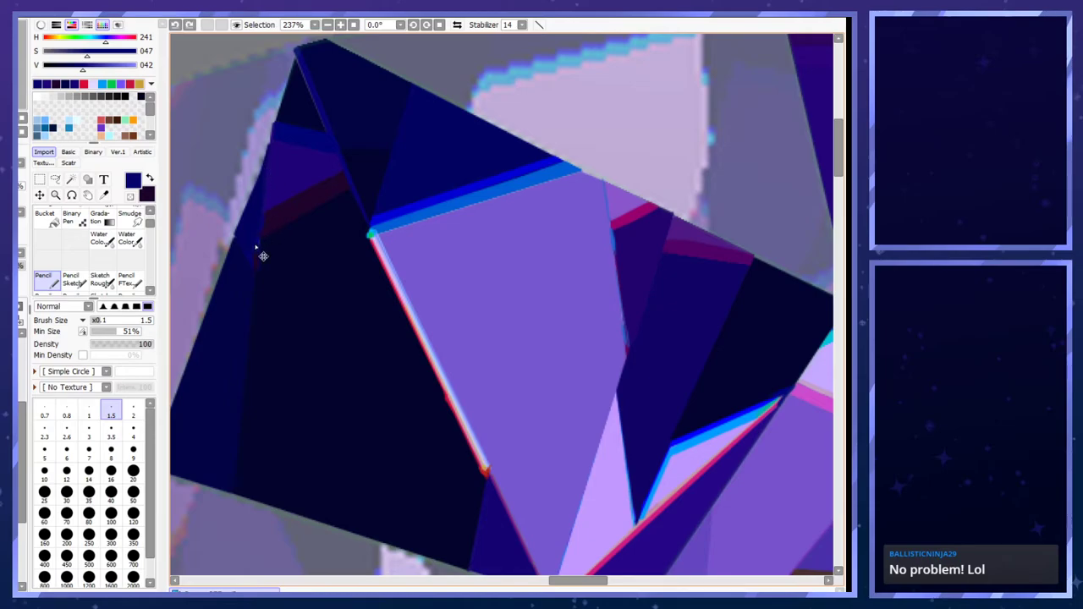
# - Compare the painted facets of the gem ring with the pixelated reference beneath them
pyautogui.scroll(-7, 270, 183)
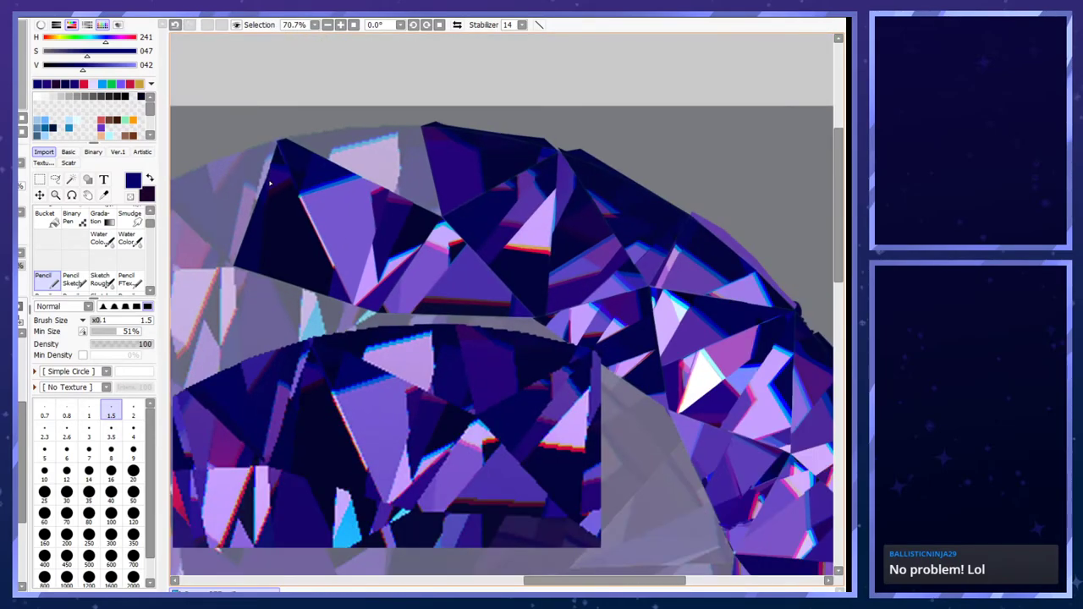
pyautogui.scroll(-4, 270, 183)
pyautogui.scroll(3, 269, 183)
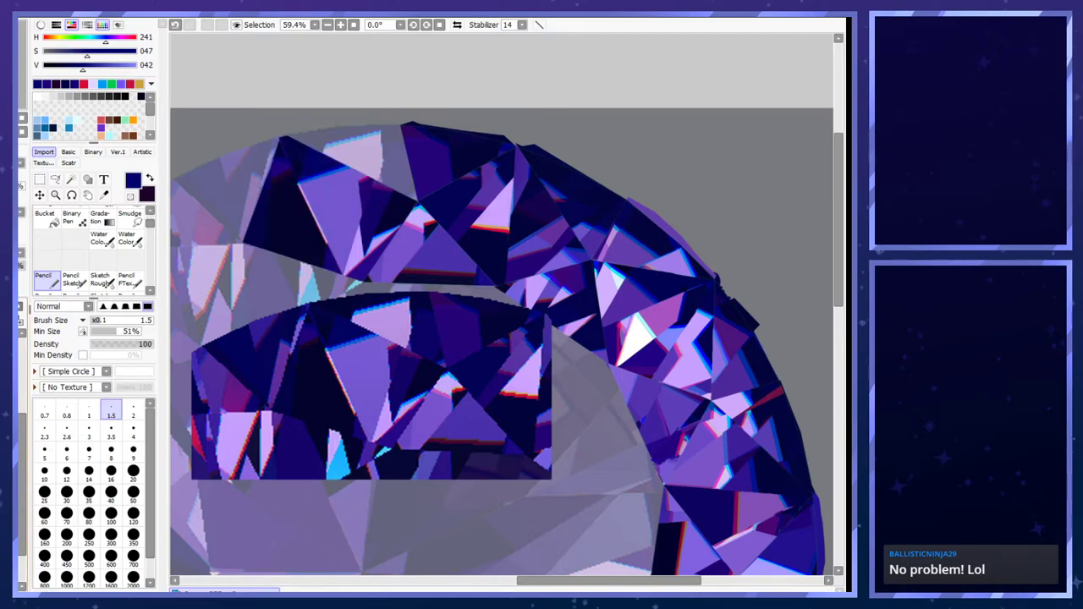
pyautogui.scroll(-3, 332, 238)
pyautogui.scroll(2, 405, 204)
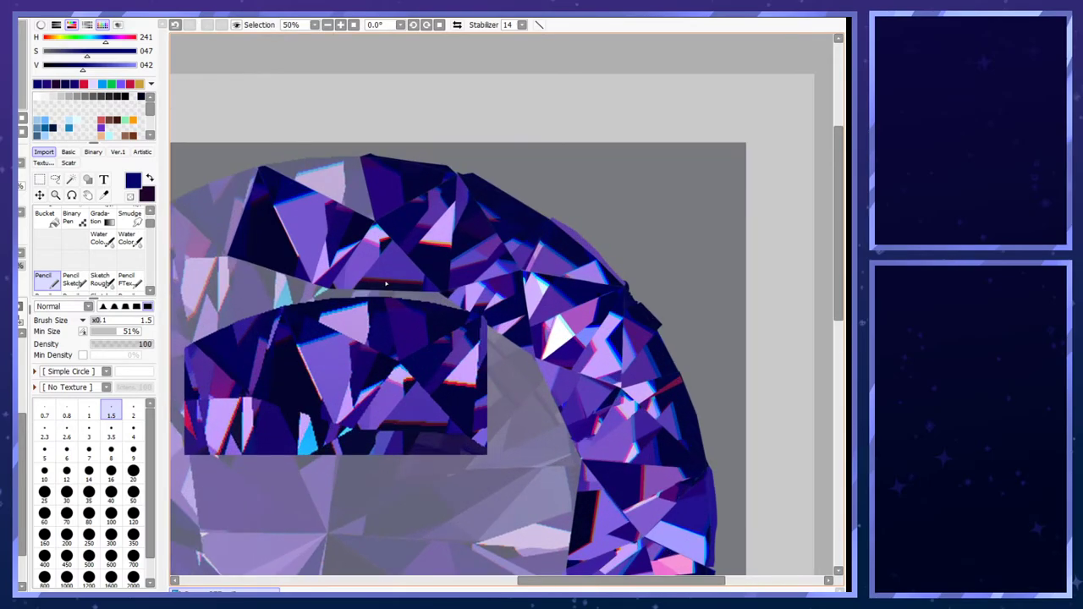
pyautogui.scroll(1, 386, 285)
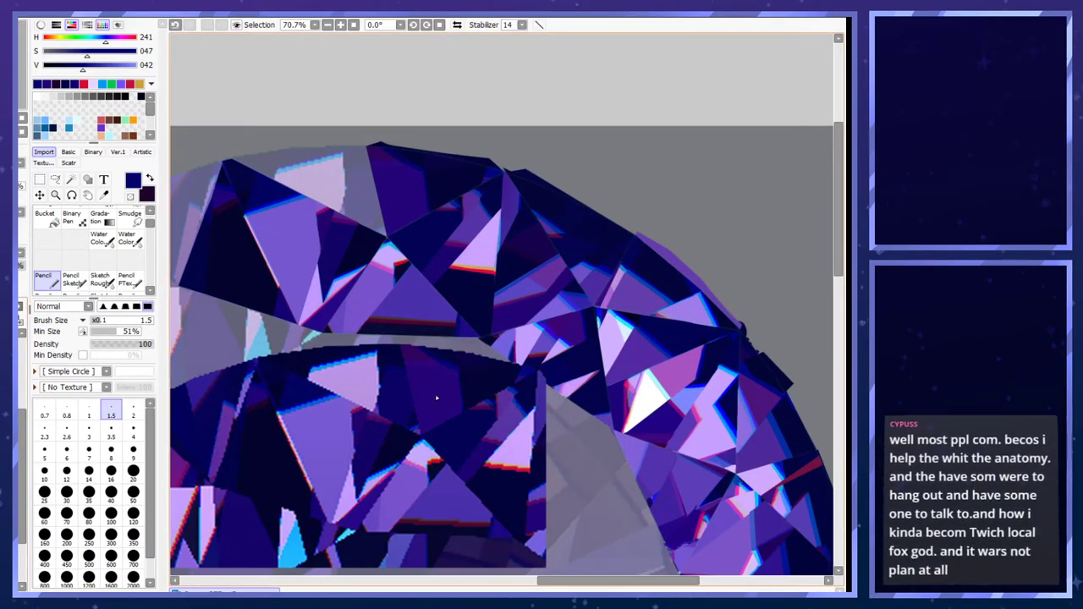
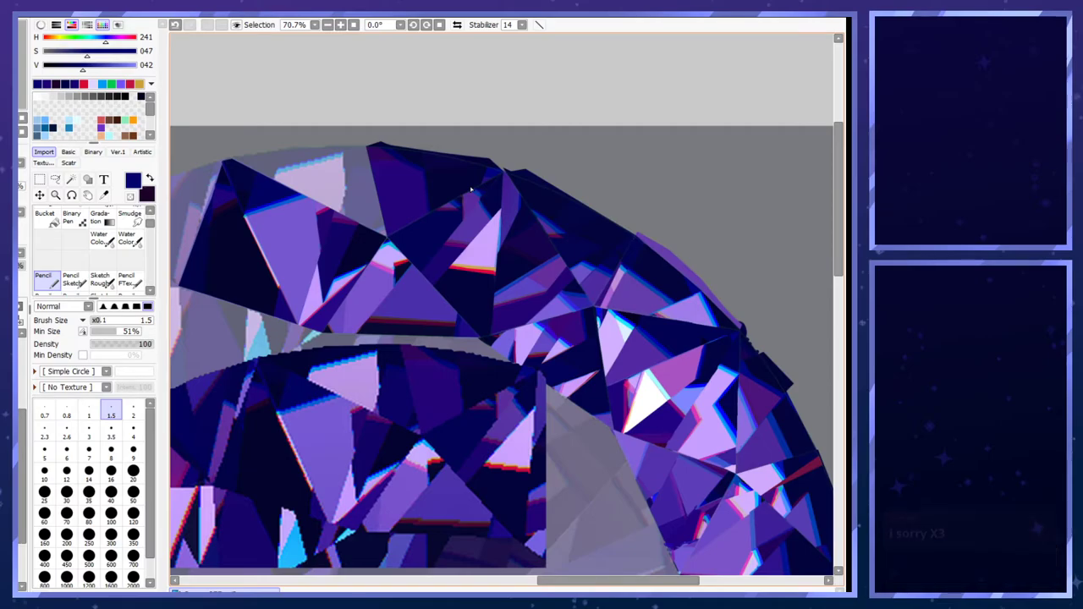
pyautogui.scroll(1, 416, 199)
pyautogui.scroll(-1, 416, 199)
pyautogui.scroll(1, 416, 199)
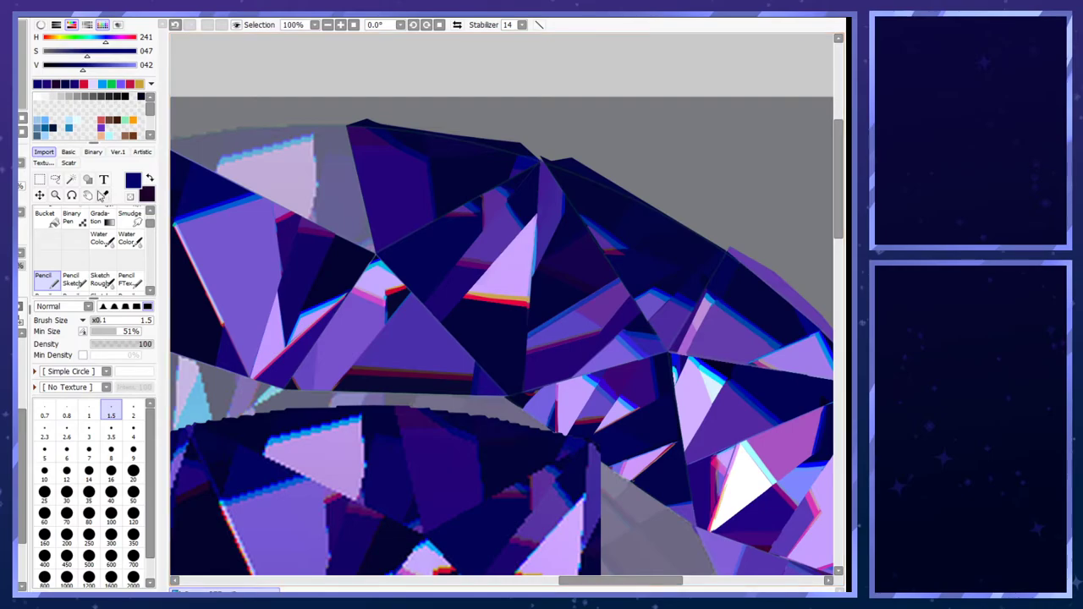
# - Outline the unpainted facet at the ring's top with the polygonal lasso and fill it with dark blue (H 246, S 44, V 40)
pyautogui.click(56, 180)
pyautogui.moveTo(595, 582); pyautogui.dragTo(587, 588)
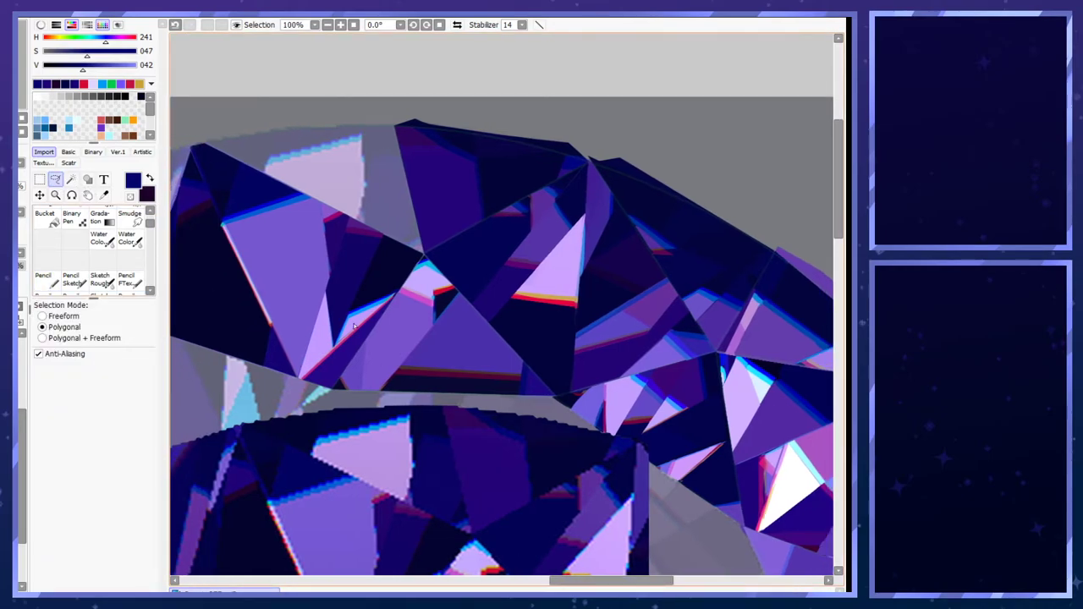
pyautogui.click(207, 147)
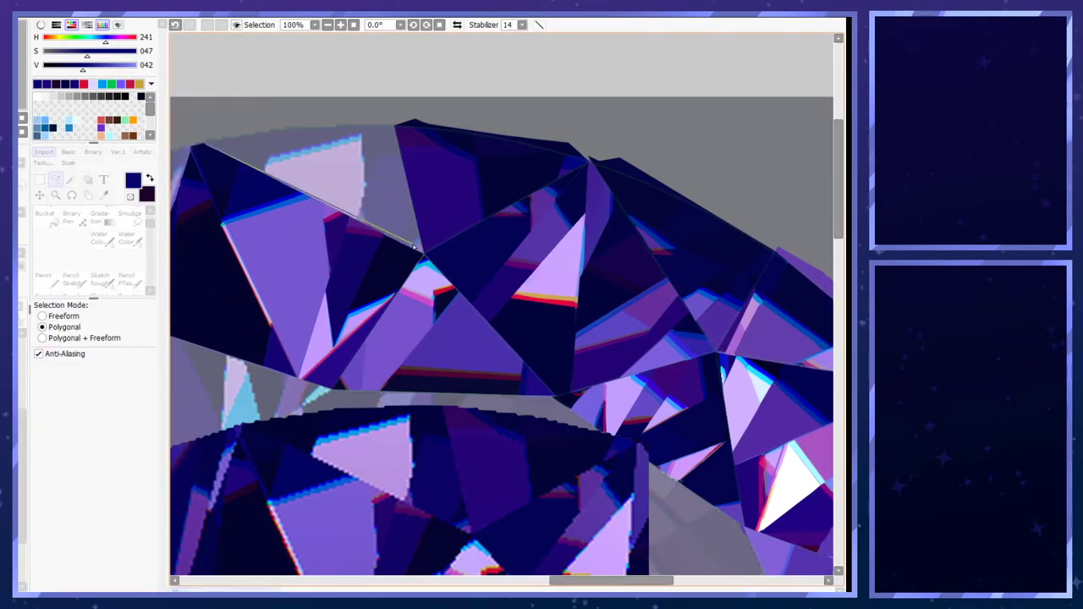
pyautogui.click(395, 125)
pyautogui.click(308, 110)
pyautogui.click(202, 140)
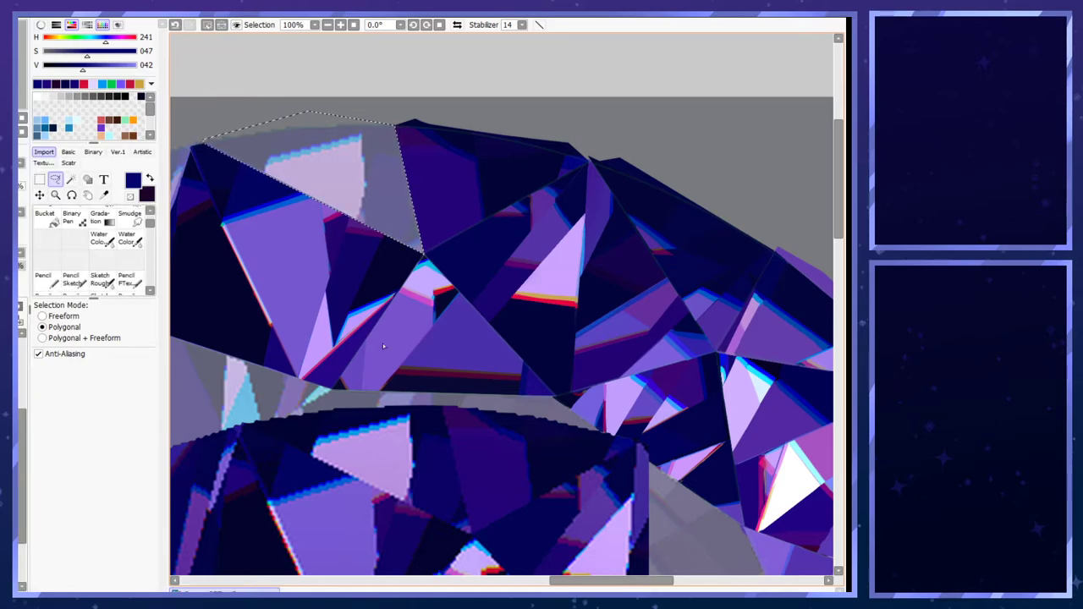
pyautogui.hotkey('ctrl', 'f')
pyautogui.hotkey('ctrl', 'd')
# - Extend the top facet's dark blue fill past its curved outer edge with a second, wider polygonal selection
pyautogui.click(204, 144)
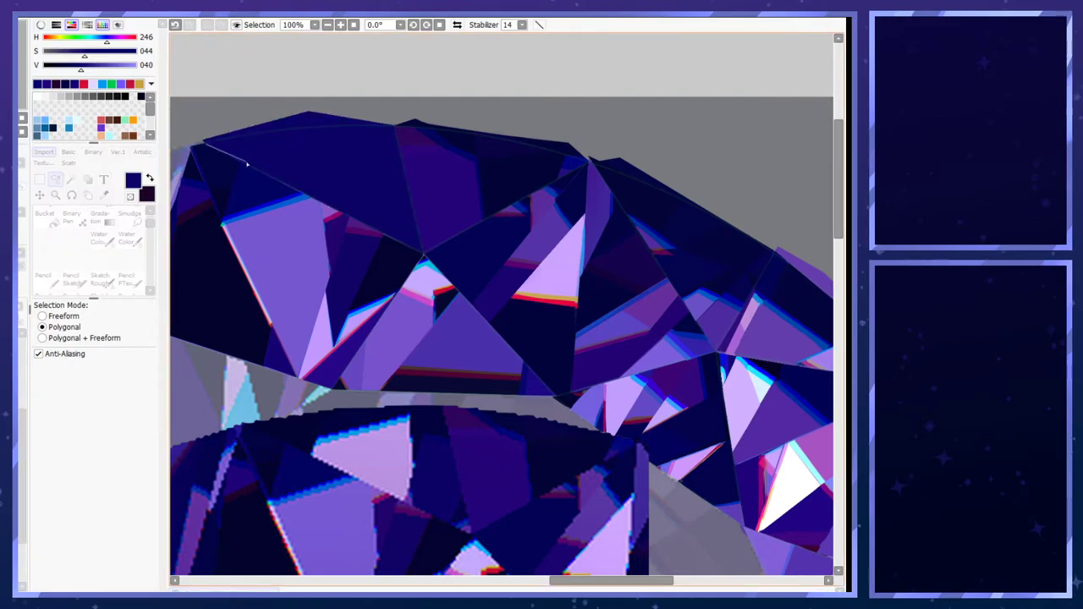
pyautogui.click(423, 251)
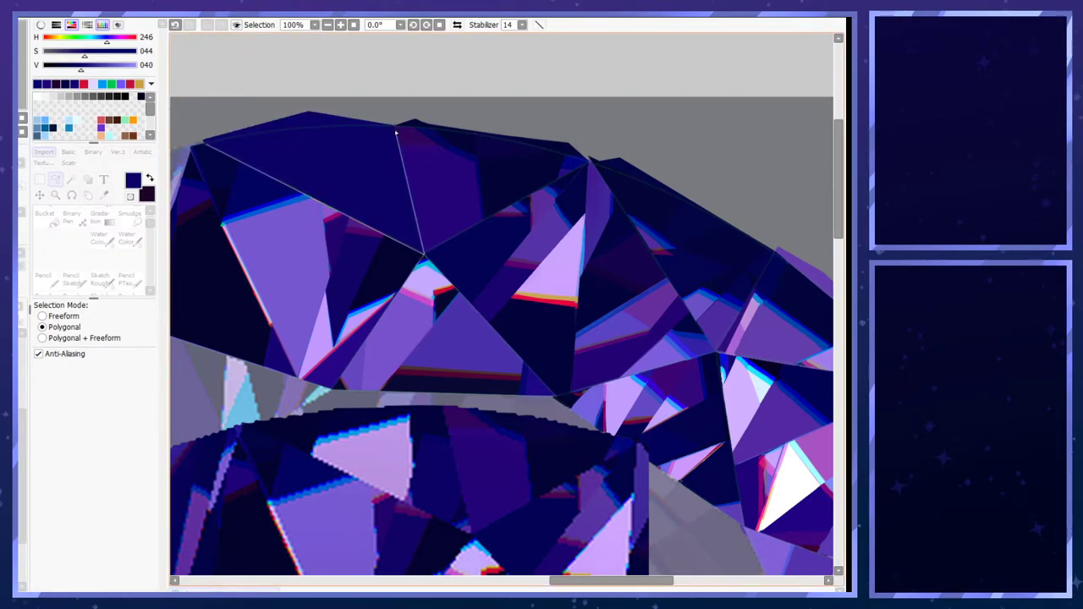
pyautogui.click(394, 125)
pyautogui.click(351, 99)
pyautogui.doubleClick(242, 125)
pyautogui.hotkey('ctrl', 'f')
pyautogui.hotkey('ctrl', 'd')
# - Trim the dark blue fill's overhang into a smooth curved outer edge with the size 20 Pencil in transparent colour
pyautogui.click(53, 288)
pyautogui.click(134, 474)
pyautogui.press('-')
pyautogui.moveTo(220, 134)
pyautogui.mouseDown()
pyautogui.moveTo(386, 125)
pyautogui.moveTo(205, 129)
pyautogui.moveTo(415, 104)
pyautogui.mouseUp()
pyautogui.hotkey('ctrl', 'z')
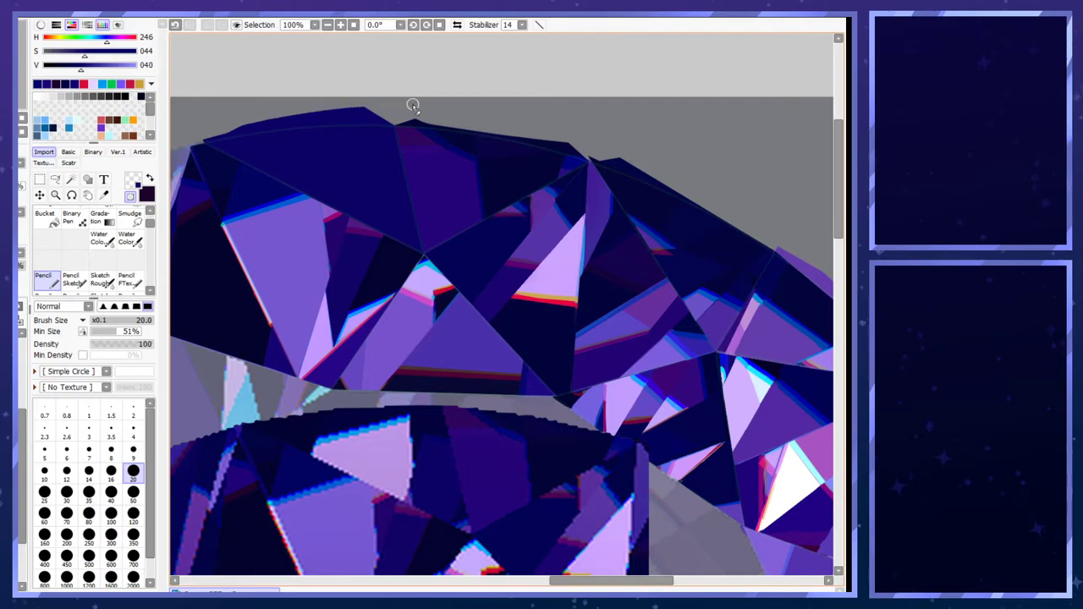
pyautogui.moveTo(230, 126); pyautogui.dragTo(435, 111)
pyautogui.moveTo(300, 114); pyautogui.dragTo(415, 120)
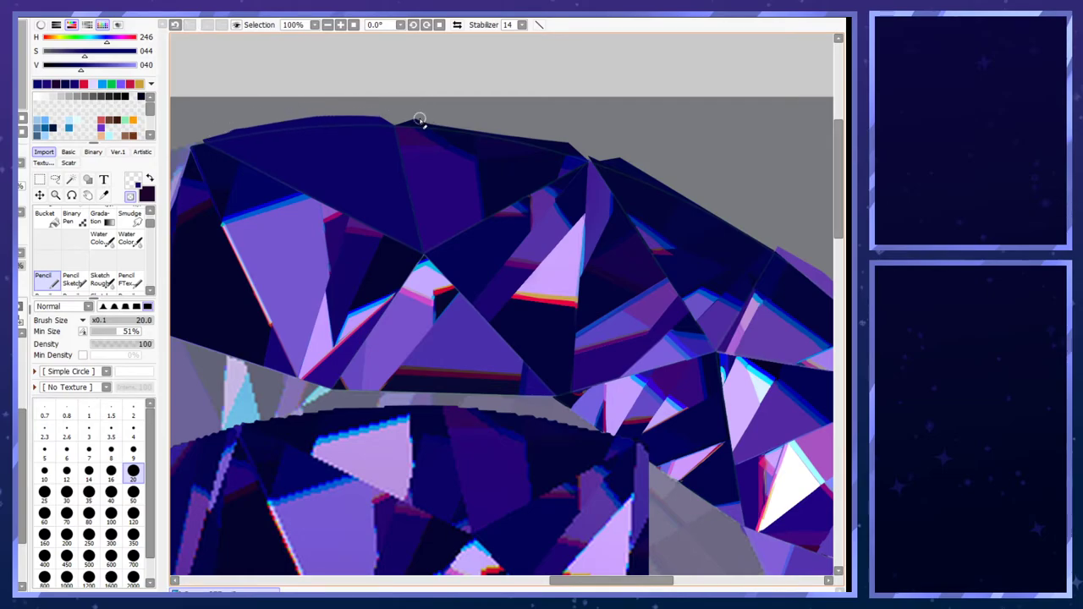
# - Delete the dark blue fill from the gem's top facet
pyautogui.press('Delete')
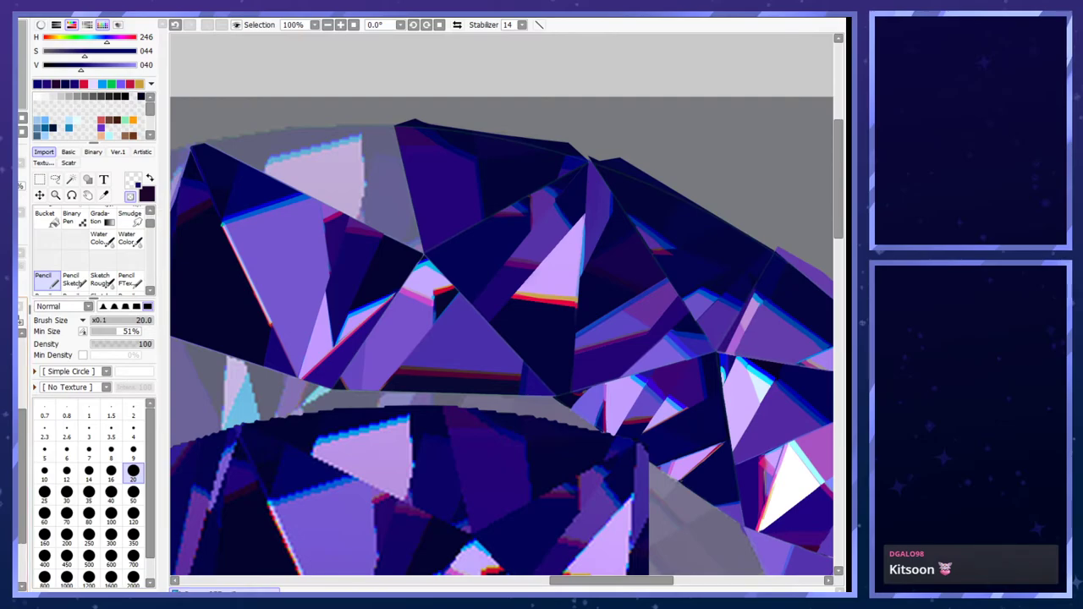
pyautogui.click(56, 180)
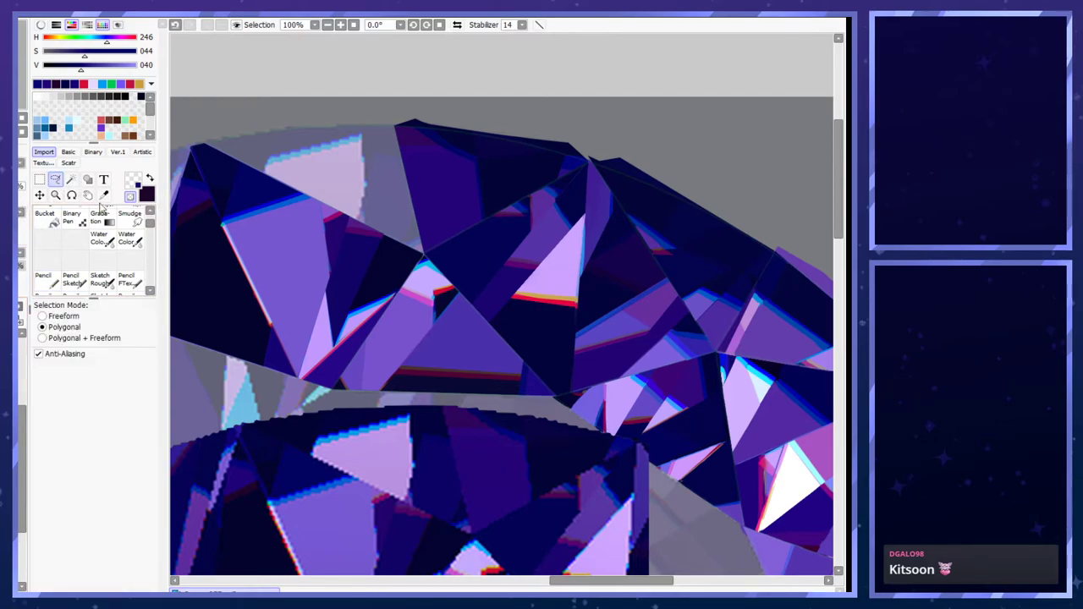
pyautogui.click(400, 247)
pyautogui.click(417, 207)
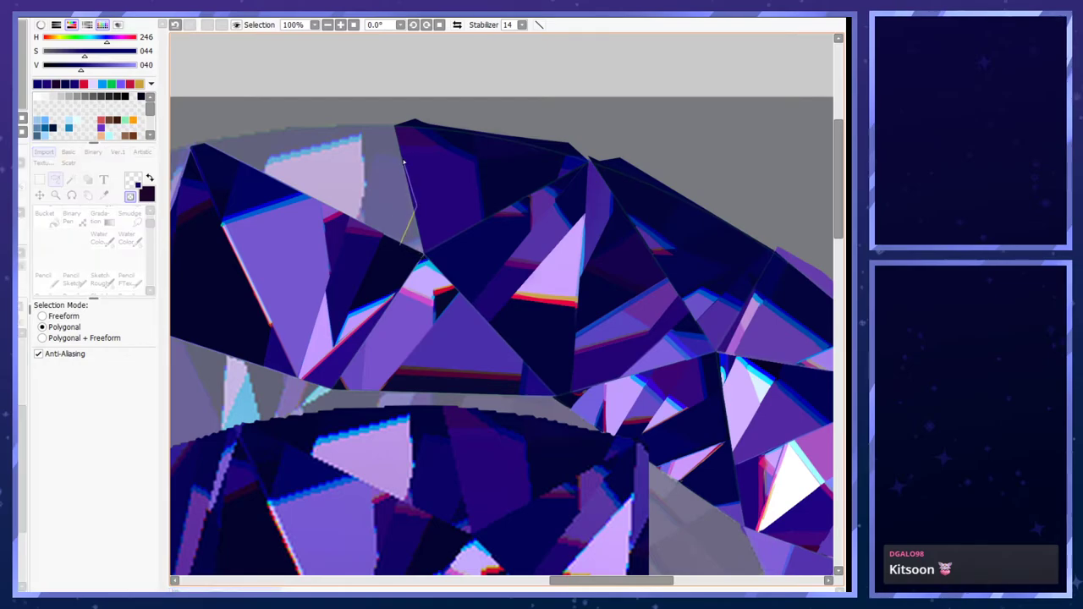
pyautogui.click(404, 167)
pyautogui.click(371, 161)
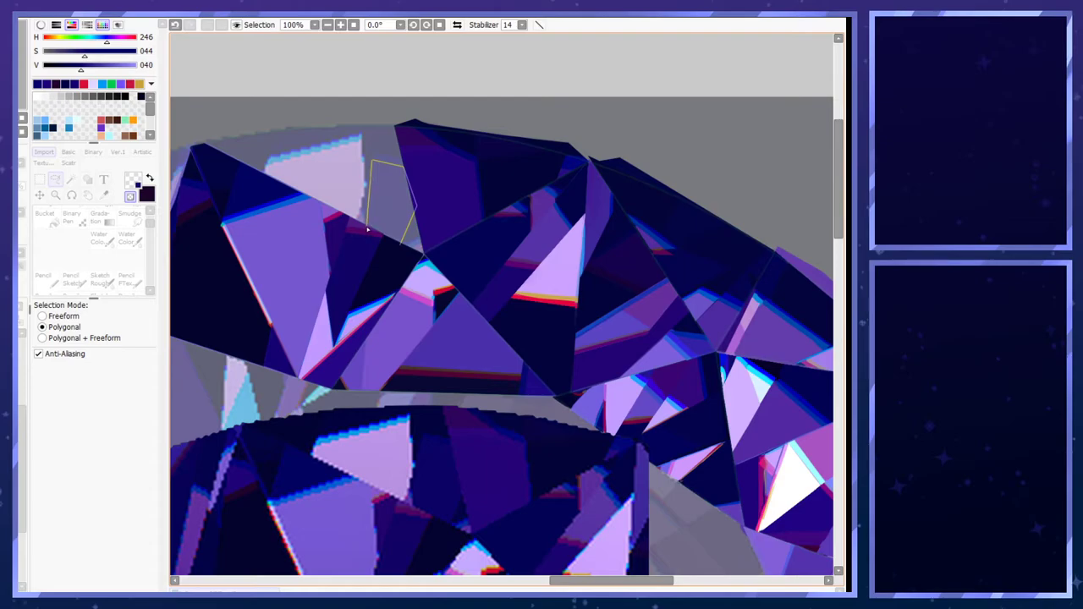
pyautogui.doubleClick(368, 230)
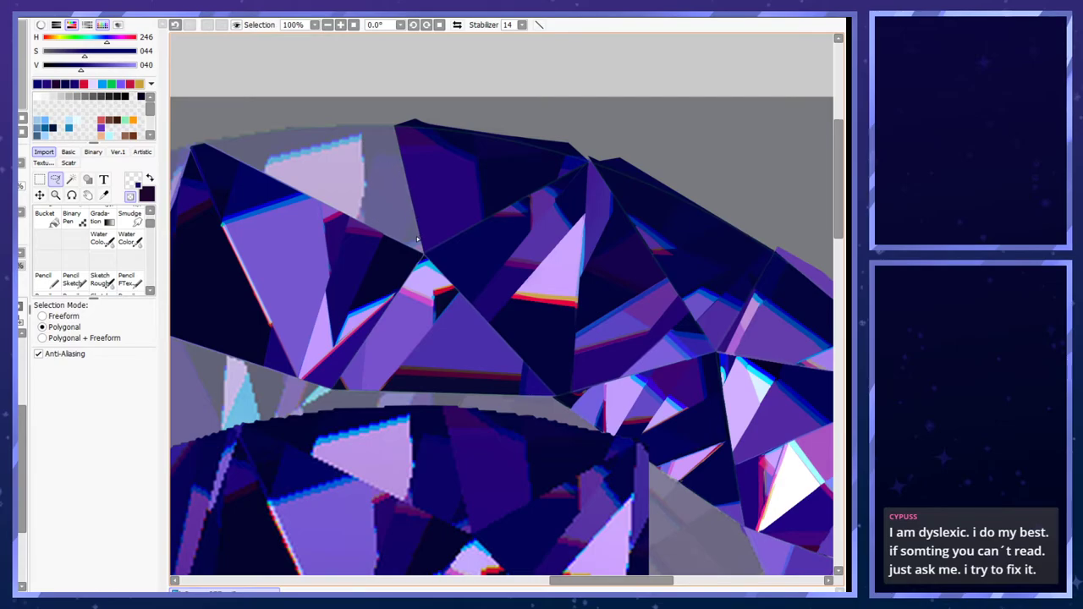
pyautogui.click(400, 252)
pyautogui.click(417, 200)
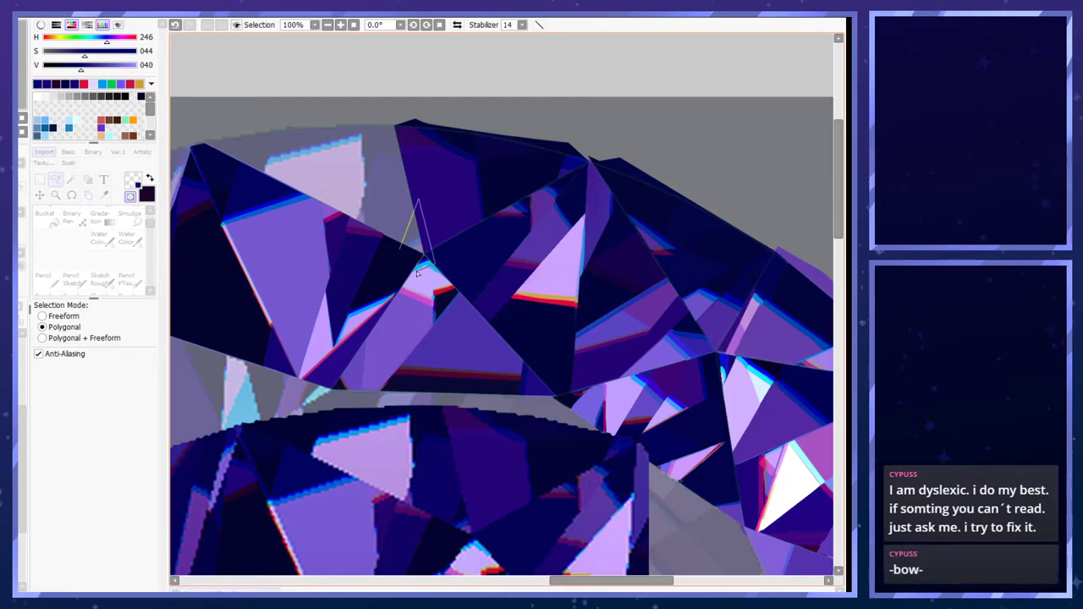
pyautogui.doubleClick(420, 271)
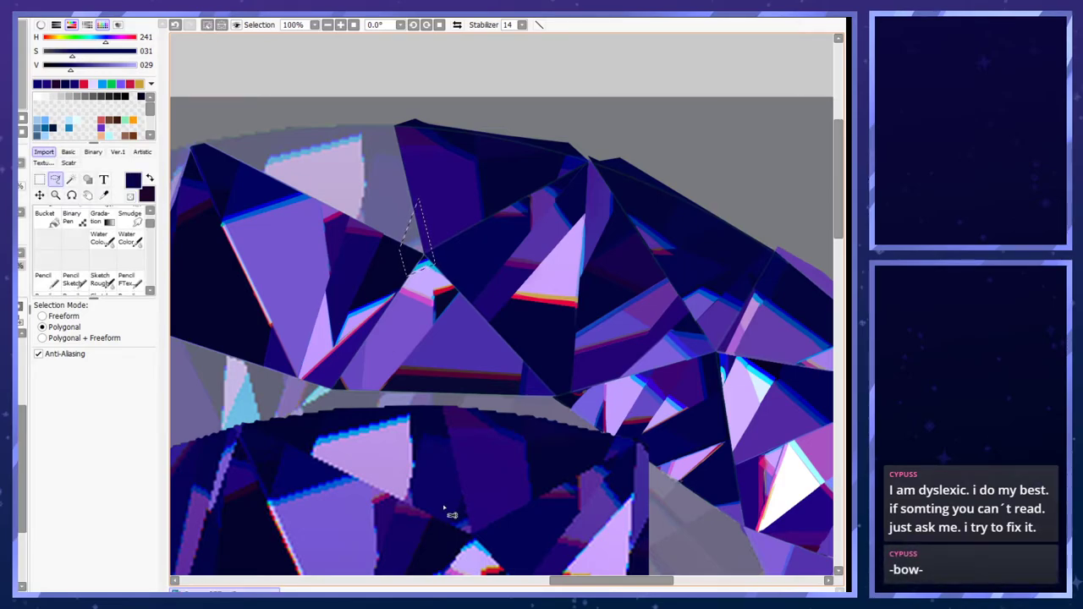
pyautogui.hotkey('ctrl', 'd')
pyautogui.hotkey('ctrl', 'z')
pyautogui.hotkey('ctrl', 'z')
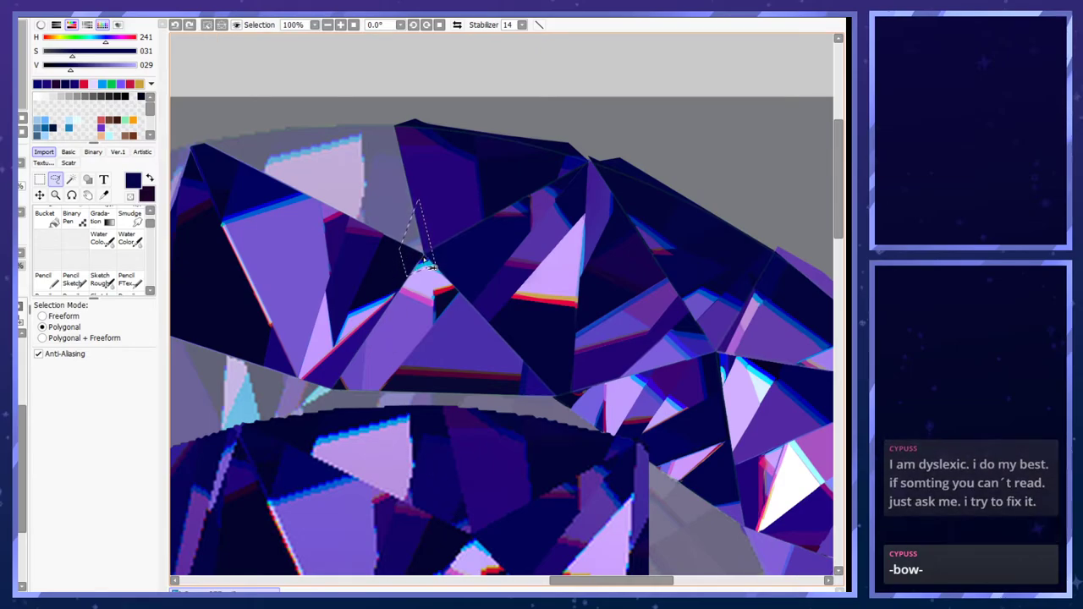
# - Outline the small triangle at the top facet's lower corner with the polygonal lasso and fill it with navy (H 241, S 30, V 28)
pyautogui.click(405, 246)
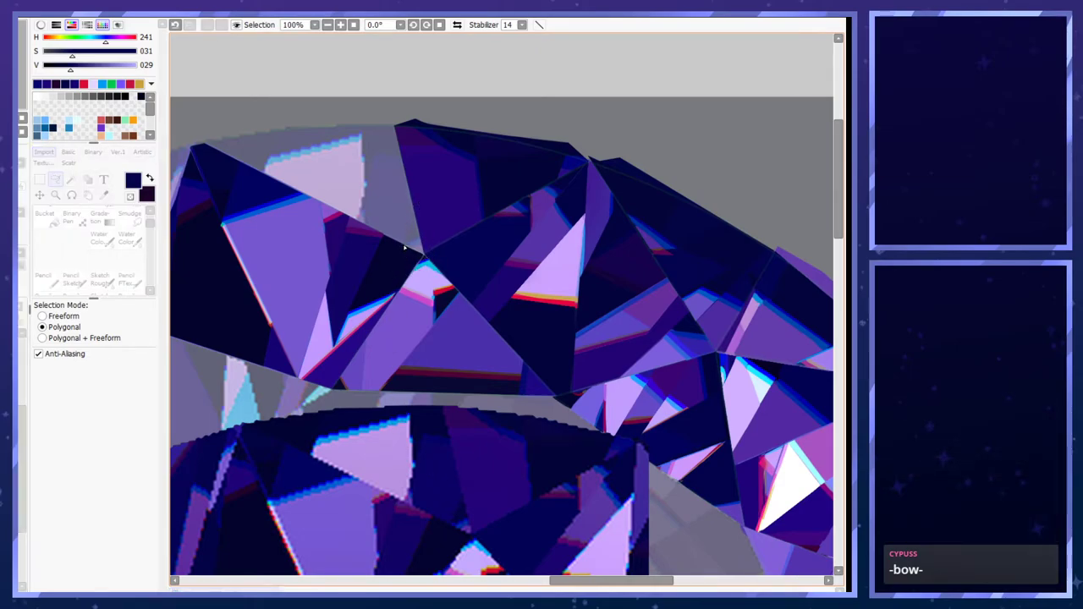
pyautogui.click(413, 209)
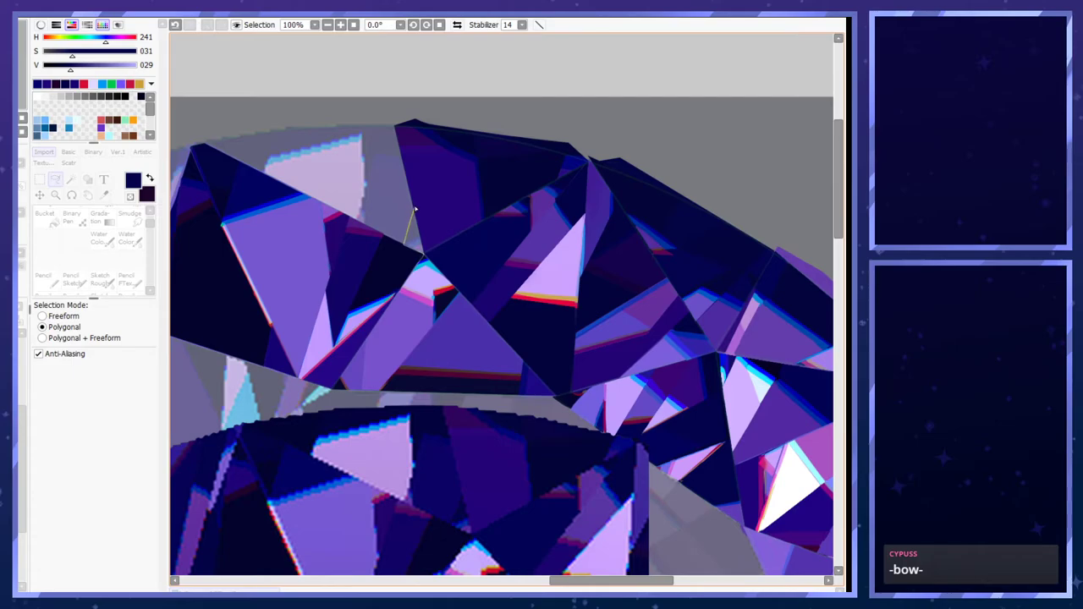
pyautogui.doubleClick(425, 256)
pyautogui.press('x')
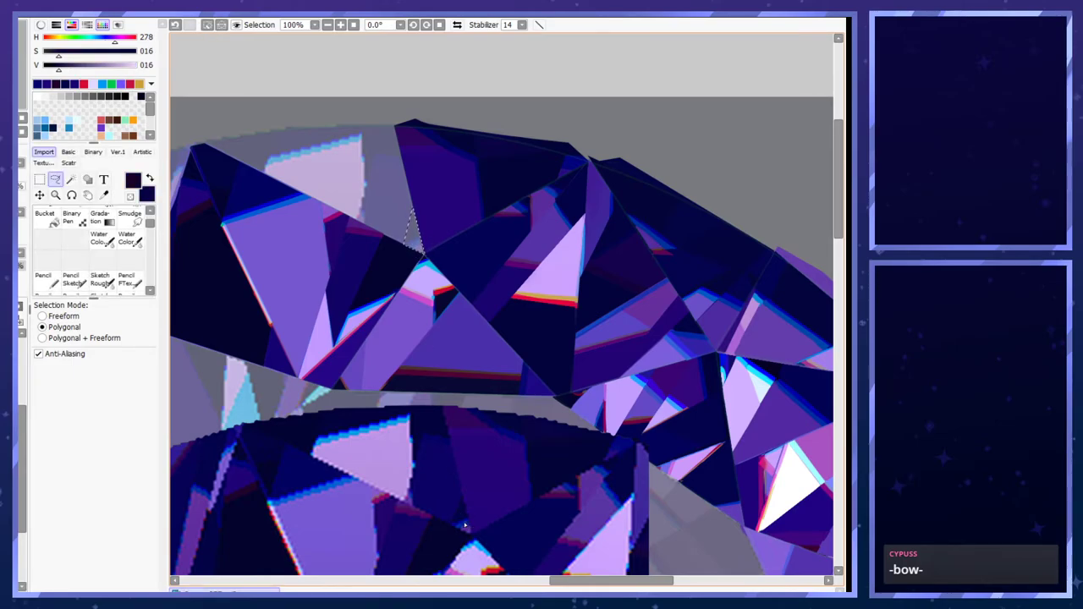
pyautogui.click(57, 282)
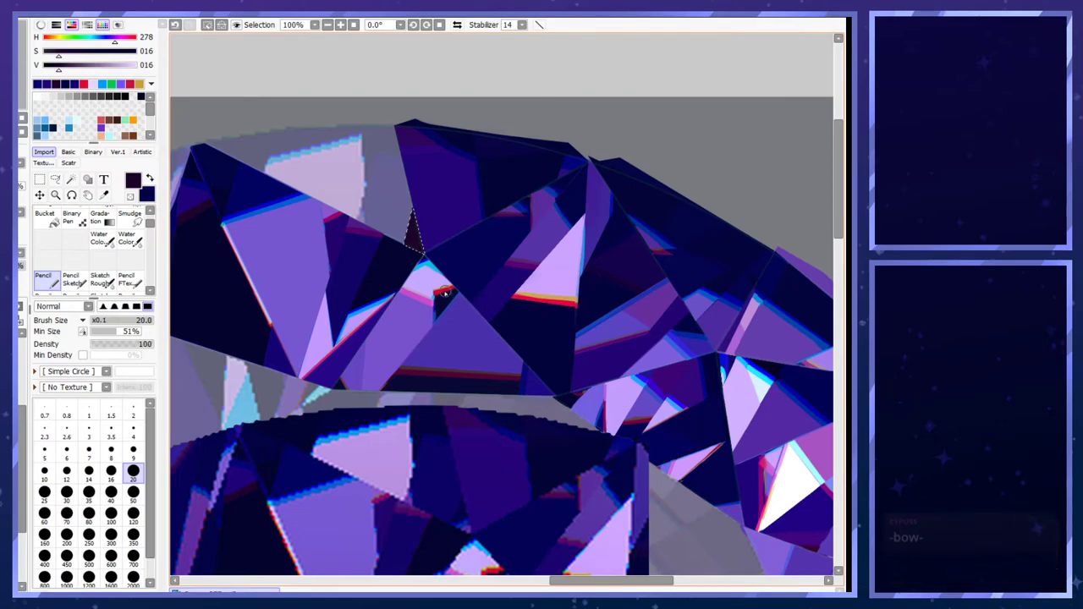
pyautogui.press('x')
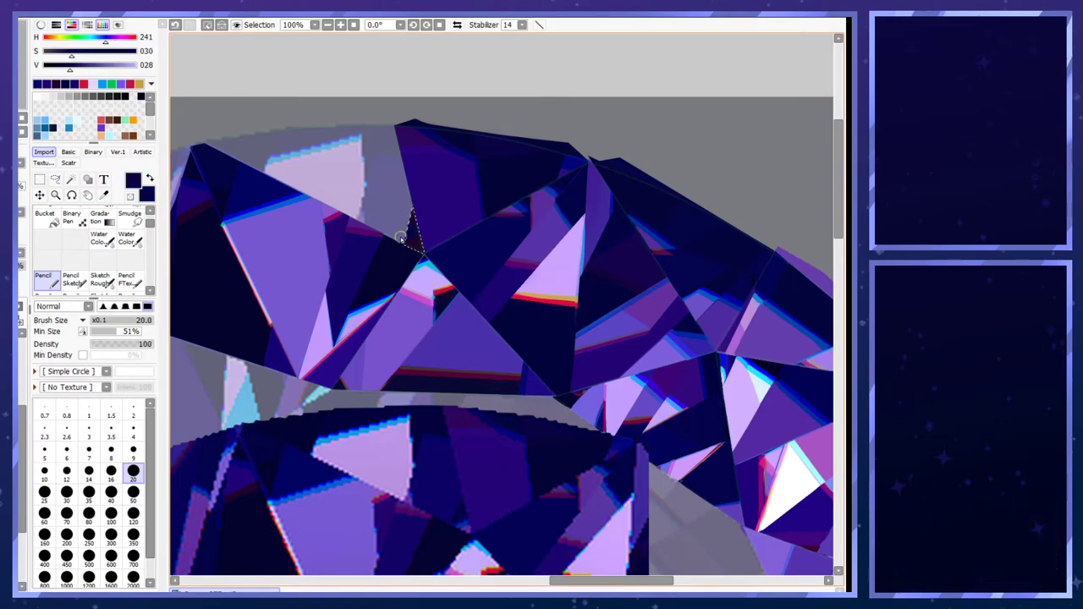
pyautogui.moveTo(420, 263); pyautogui.dragTo(415, 180)
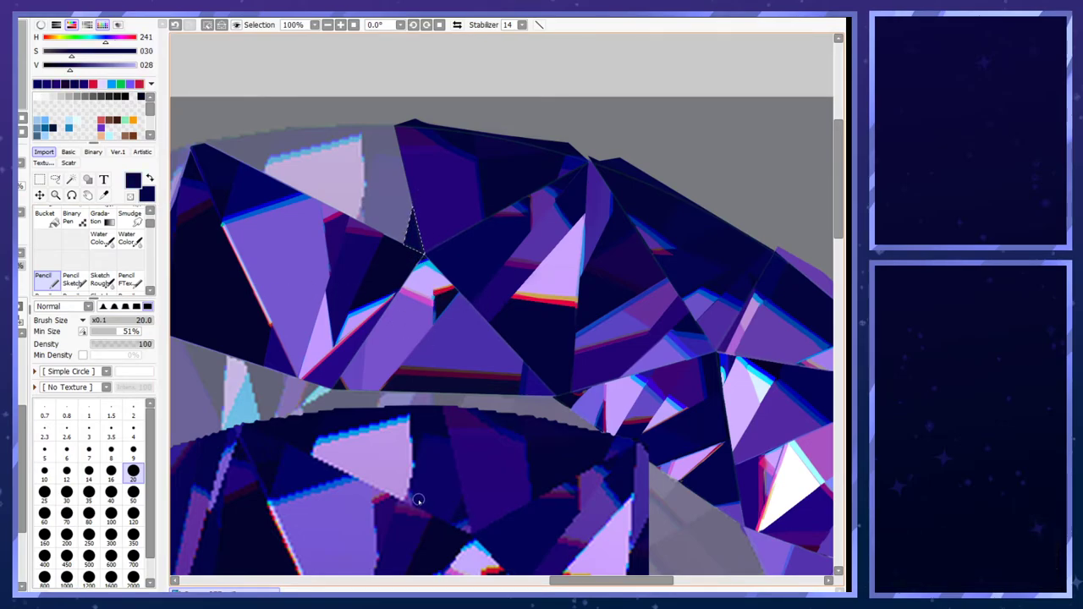
# - Paint a brighter blue (H 241, S 58, V 50) sampled from the reference into the small triangle with the size 20 Pencil
pyautogui.rightClick(462, 524)
pyautogui.press('x')
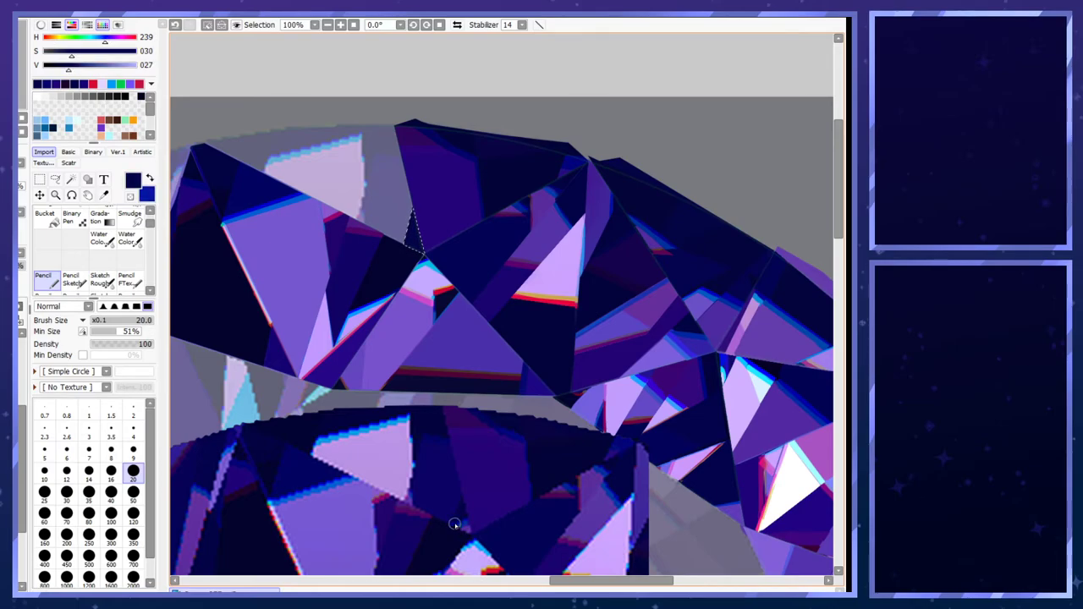
pyautogui.rightClick(310, 473)
pyautogui.click(133, 448)
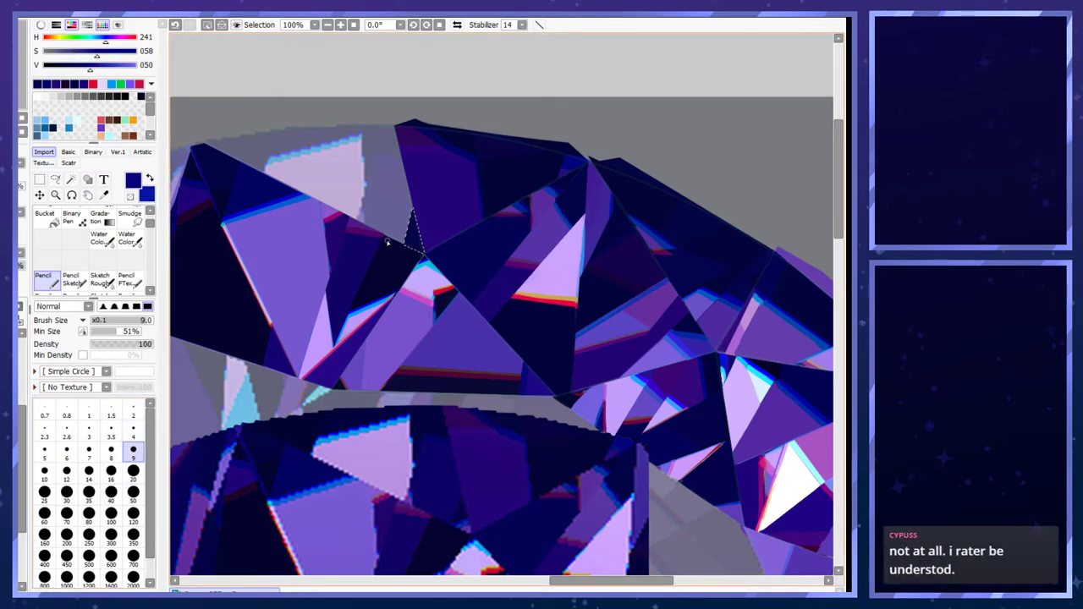
pyautogui.click(133, 469)
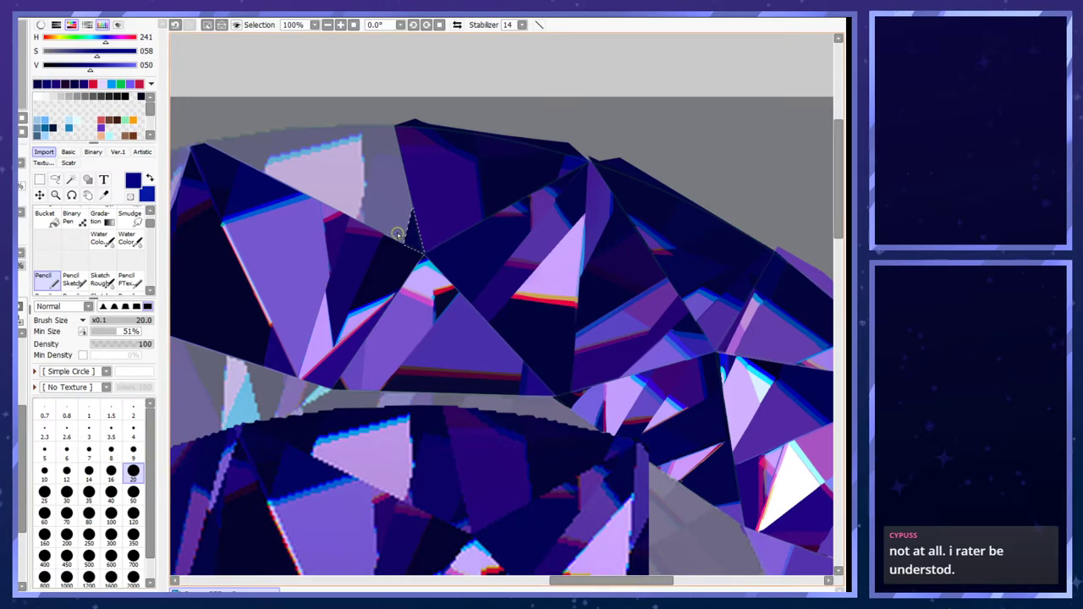
pyautogui.moveTo(371, 229)
pyautogui.mouseDown()
pyautogui.moveTo(373, 250)
pyautogui.moveTo(424, 241)
pyautogui.mouseUp()
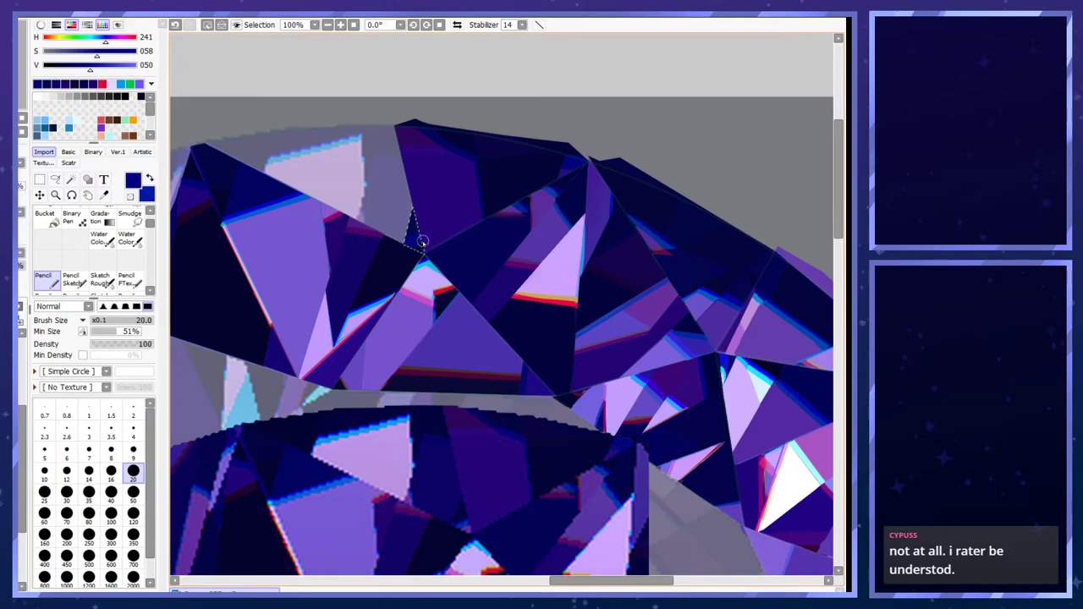
# - Add a thin vivid blue accent (H 233, S 72, V 65) near the small triangle's base with the size 4 Pencil
pyautogui.click(132, 448)
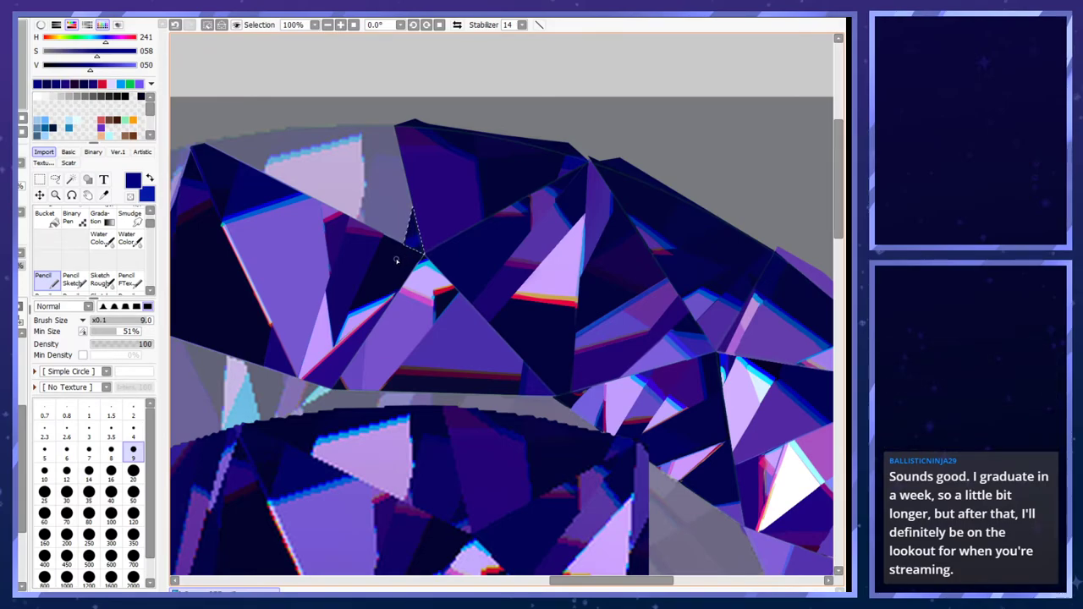
pyautogui.press('[')
pyautogui.press('[')
pyautogui.press('[')
pyautogui.press('[')
pyautogui.press('[')
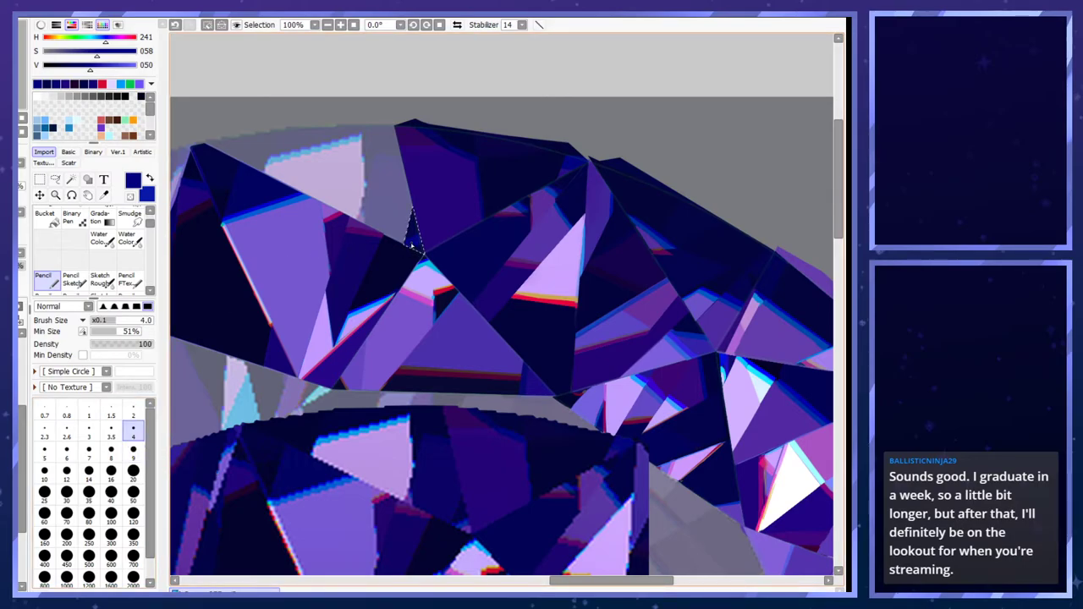
pyautogui.press('x')
pyautogui.moveTo(406, 249); pyautogui.dragTo(433, 241)
pyautogui.hotkey('ctrl', 'z')
pyautogui.hotkey('ctrl', 'z')
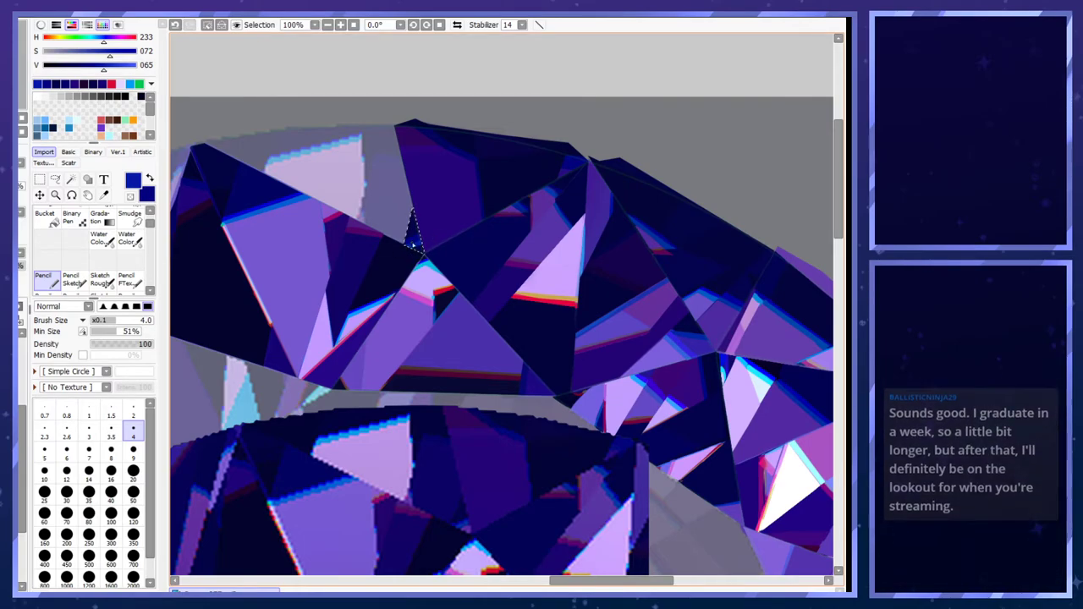
# - Rework the small triangle's blue shading with sampled navy (H 241, S 30, V 28) and the size 6 Pencil
pyautogui.keyDown('alt'); pyautogui.click(415, 230); pyautogui.keyUp('alt')
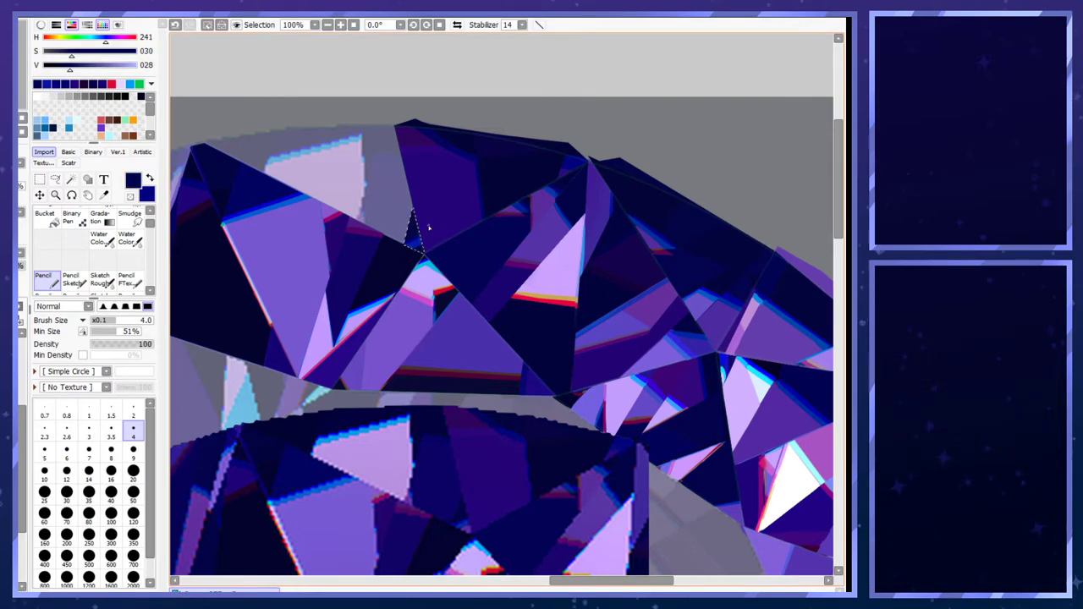
pyautogui.hotkey('ctrl', 'z')
pyautogui.keyDown('alt'); pyautogui.click(398, 252); pyautogui.keyUp('alt')
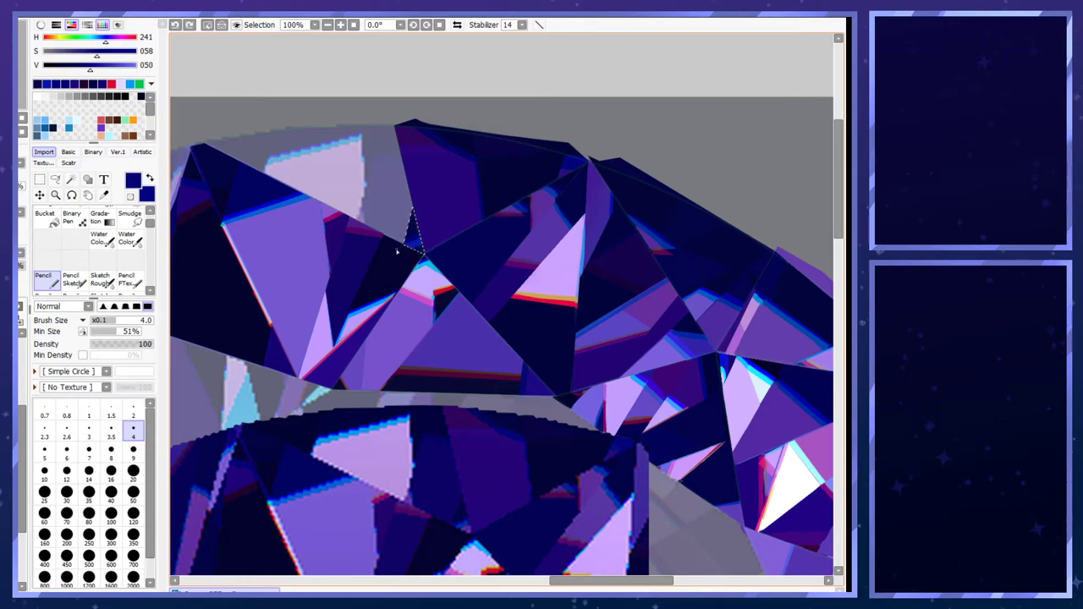
pyautogui.keyDown('alt'); pyautogui.click(411, 230); pyautogui.keyUp('alt')
pyautogui.keyDown('alt'); pyautogui.click(415, 227); pyautogui.keyUp('alt')
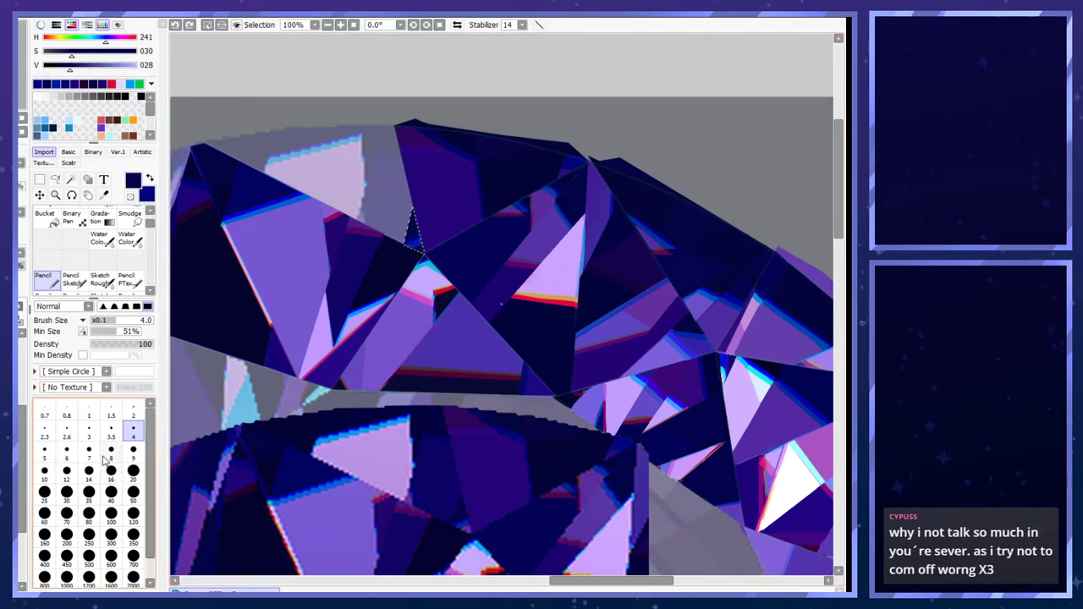
pyautogui.click(67, 451)
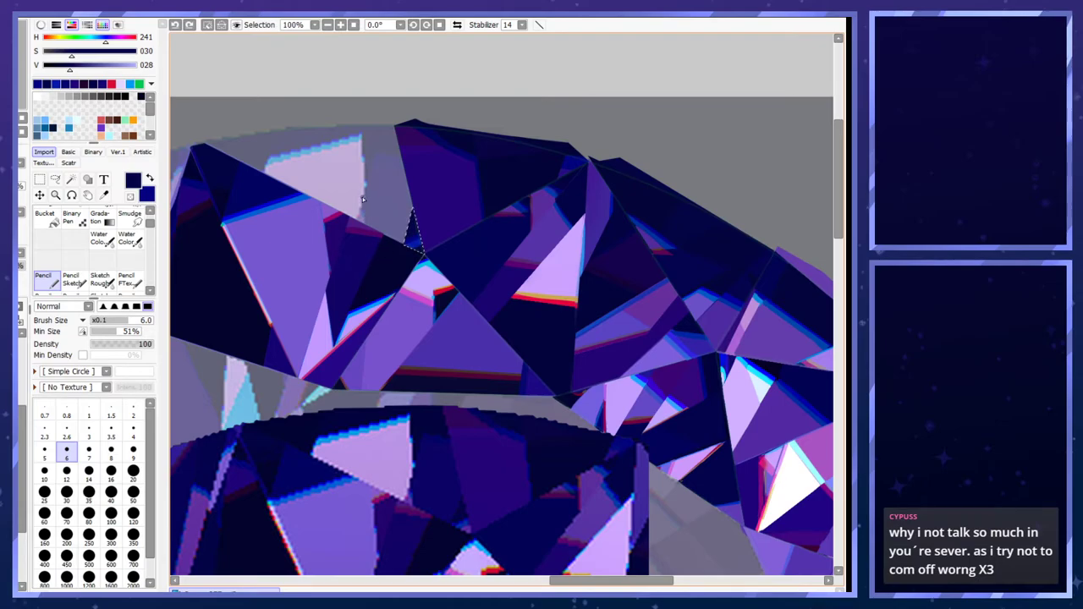
pyautogui.hotkey('ctrl', 'z')
pyautogui.moveTo(408, 241); pyautogui.dragTo(421, 247)
# - Try violet (H 272, S 52, V 64) and blue accents along the small triangle's base, and undo them
pyautogui.keyDown('alt'); pyautogui.click(469, 526); pyautogui.keyUp('alt')
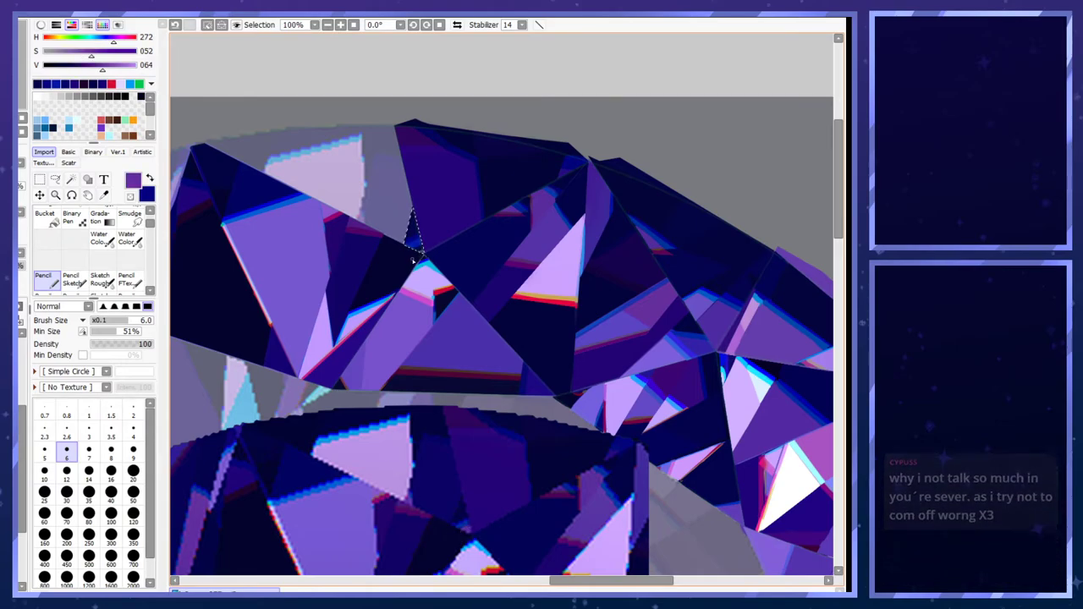
pyautogui.moveTo(422, 252); pyautogui.dragTo(409, 247)
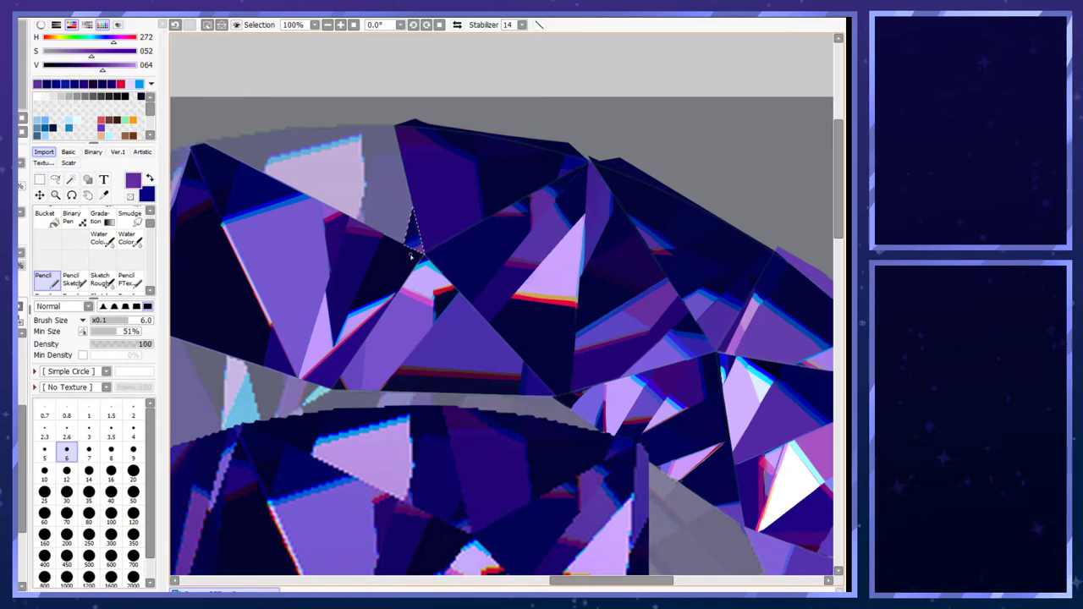
pyautogui.keyDown('alt'); pyautogui.click(414, 240); pyautogui.keyUp('alt')
pyautogui.keyDown('alt'); pyautogui.click(412, 243); pyautogui.keyUp('alt')
pyautogui.moveTo(403, 255)
pyautogui.mouseDown()
pyautogui.moveTo(435, 240)
pyautogui.moveTo(400, 245)
pyautogui.moveTo(426, 220)
pyautogui.moveTo(435, 232)
pyautogui.mouseUp()
pyautogui.hotkey('ctrl', 'z')
pyautogui.hotkey('ctrl', 'z')
pyautogui.keyDown('alt'); pyautogui.click(399, 243); pyautogui.keyUp('alt')
pyautogui.hotkey('ctrl', 'z')
pyautogui.hotkey('ctrl', 'z')
pyautogui.hotkey('ctrl', 'z')
pyautogui.hotkey('ctrl', 'z')
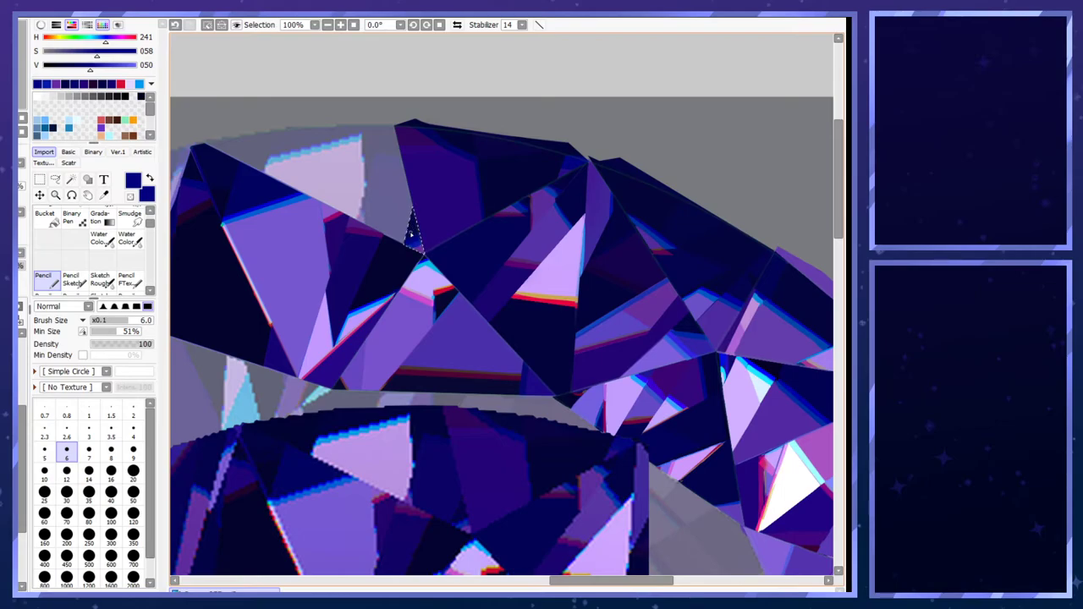
# - Darken the small triangle again with navy (H 241, S 30, V 28) and clear the selection
pyautogui.keyDown('alt'); pyautogui.click(389, 244); pyautogui.keyUp('alt')
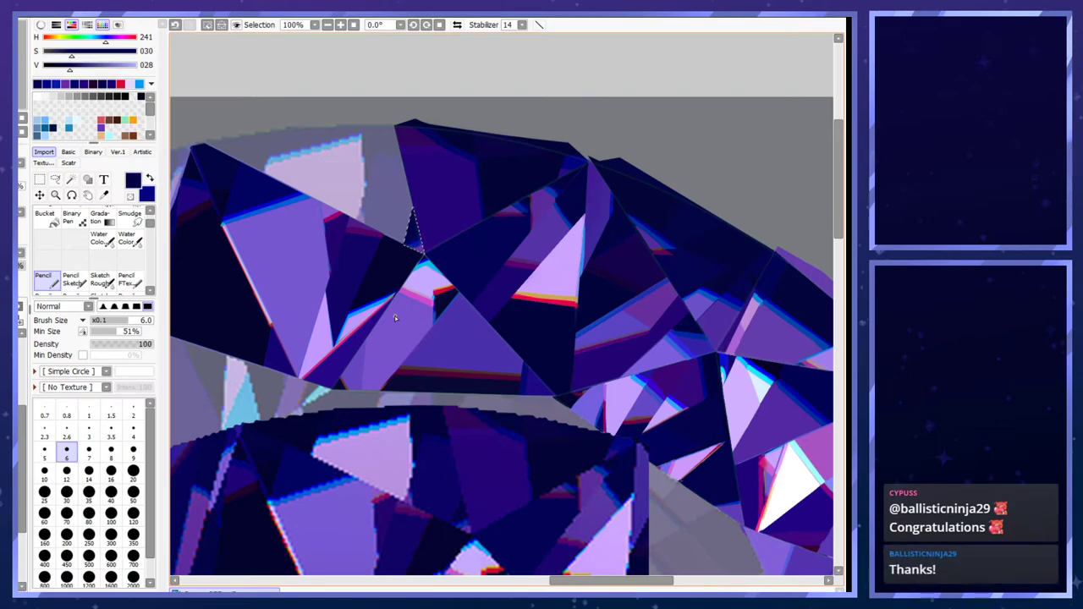
pyautogui.hotkey('ctrl', 'd')
# - Outline the area between the pale pink facet and the small triangle with the polygonal lasso and fill it with dark blue (H 245, S 44, V 40)
pyautogui.click(56, 180)
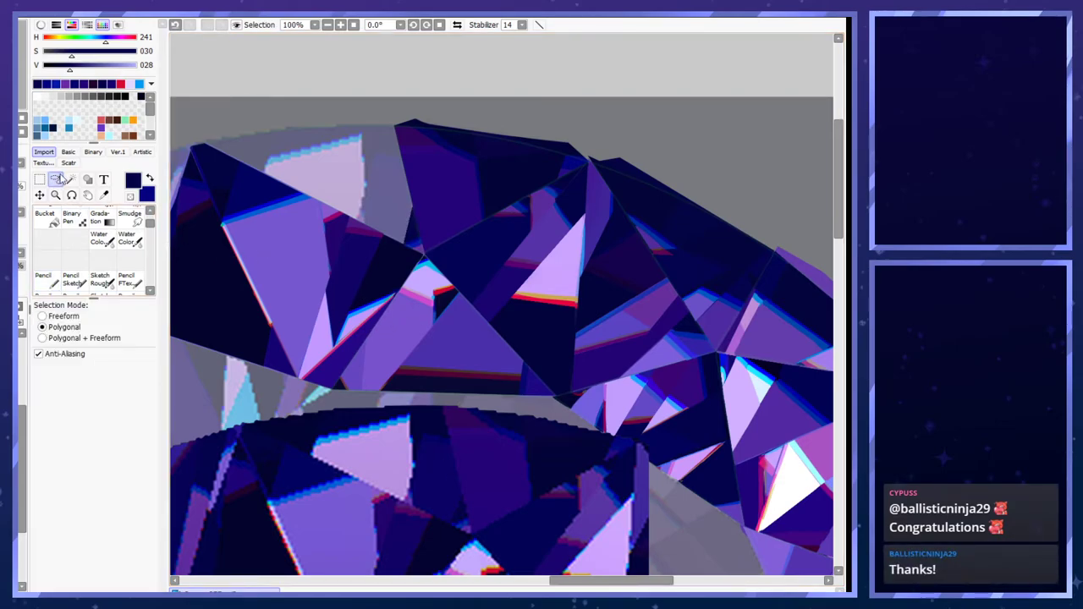
pyautogui.scroll(1, 485, 185)
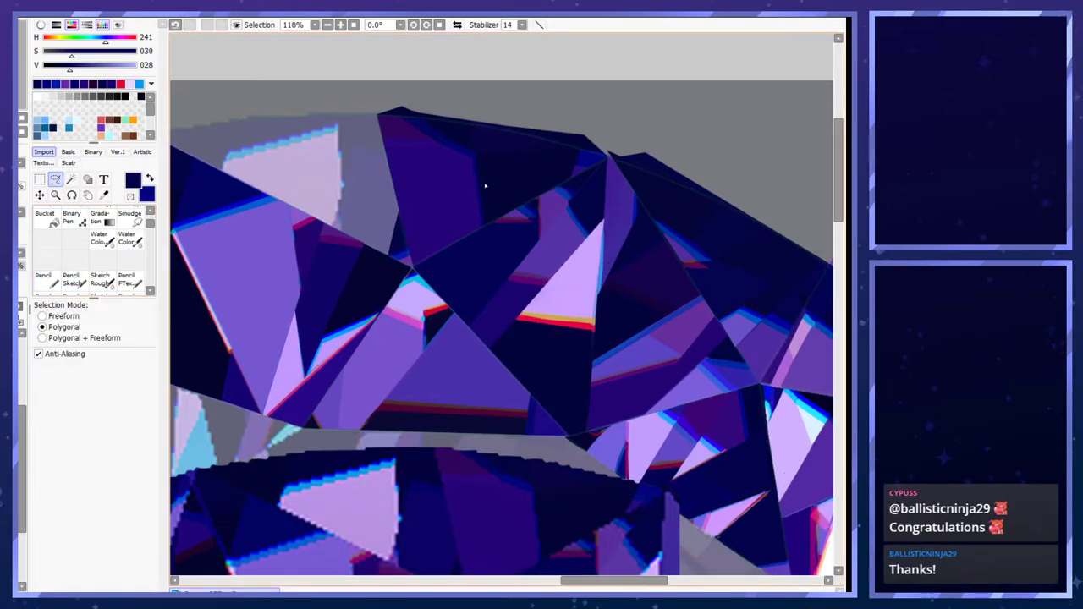
pyautogui.click(385, 156)
pyautogui.click(355, 148)
pyautogui.click(342, 182)
pyautogui.click(342, 230)
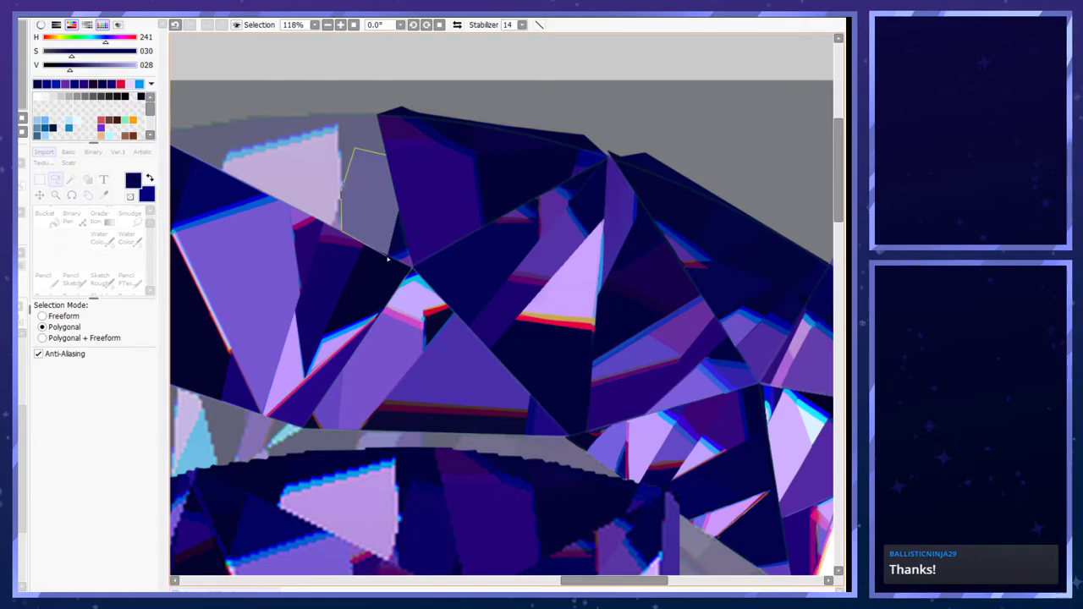
pyautogui.click(389, 254)
pyautogui.click(399, 208)
pyautogui.click(388, 158)
pyautogui.scroll(-1, 396, 247)
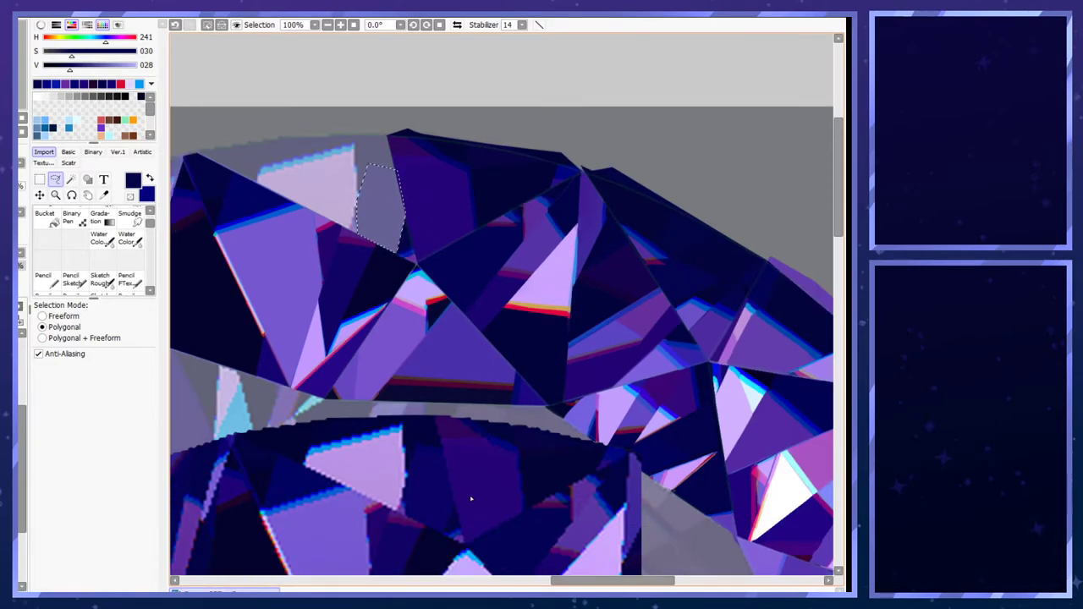
pyautogui.scroll(2, 444, 505)
pyautogui.rightClick(445, 508)
pyautogui.hotkey('ctrl', 'f')
pyautogui.hotkey('ctrl', 'd')
pyautogui.scroll(-1, 396, 414)
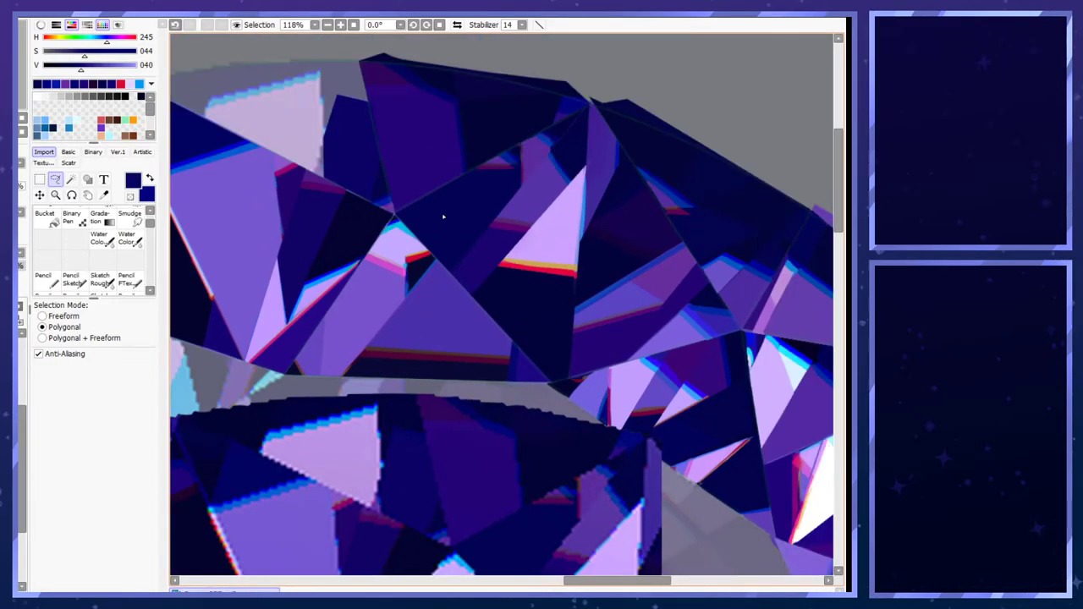
pyautogui.scroll(1, 443, 217)
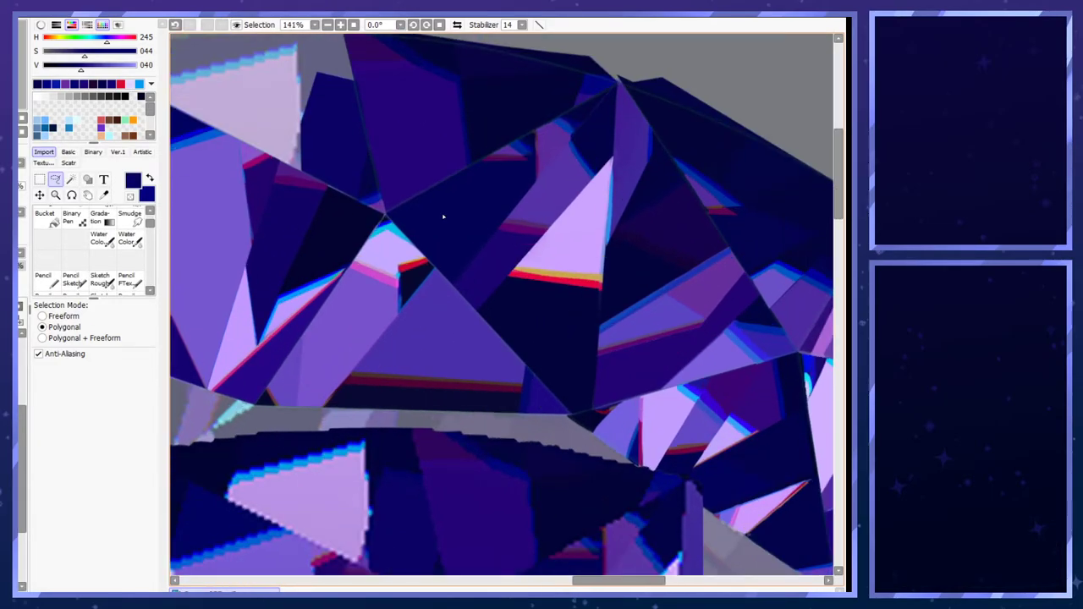
# - Outline the lower edge and body of the dark blue facet with the polygonal lasso and fill them with dark blue (H 245, S 44, V 40)
pyautogui.click(300, 172)
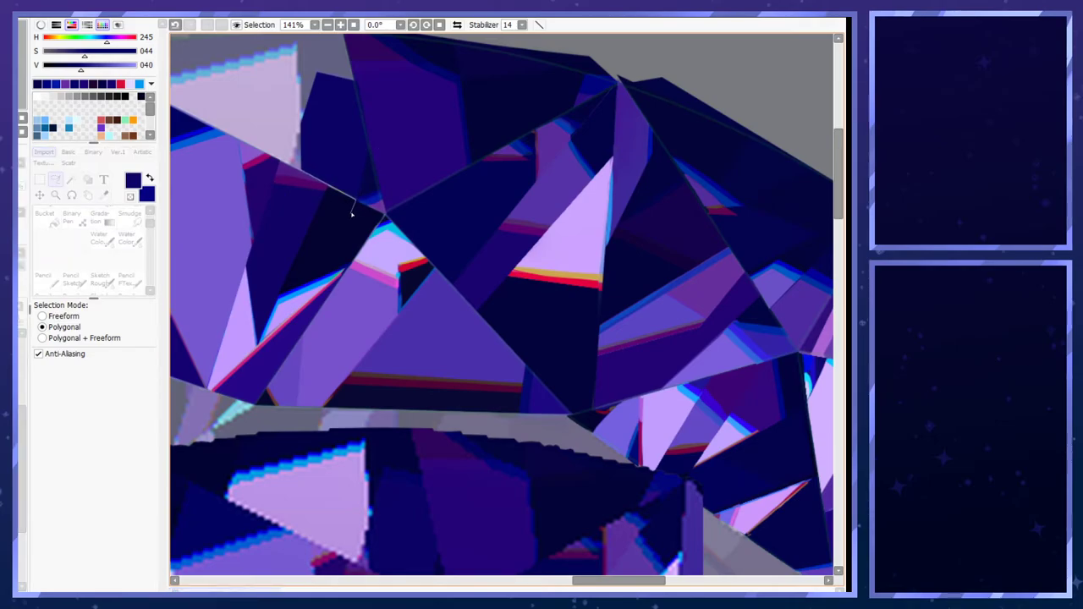
pyautogui.doubleClick(338, 217)
pyautogui.hotkey('ctrl', 'f')
pyautogui.hotkey('ctrl', 'd')
pyautogui.click(302, 173)
pyautogui.click(369, 147)
pyautogui.click(357, 85)
pyautogui.click(332, 115)
pyautogui.hotkey('ctrl', 'd')
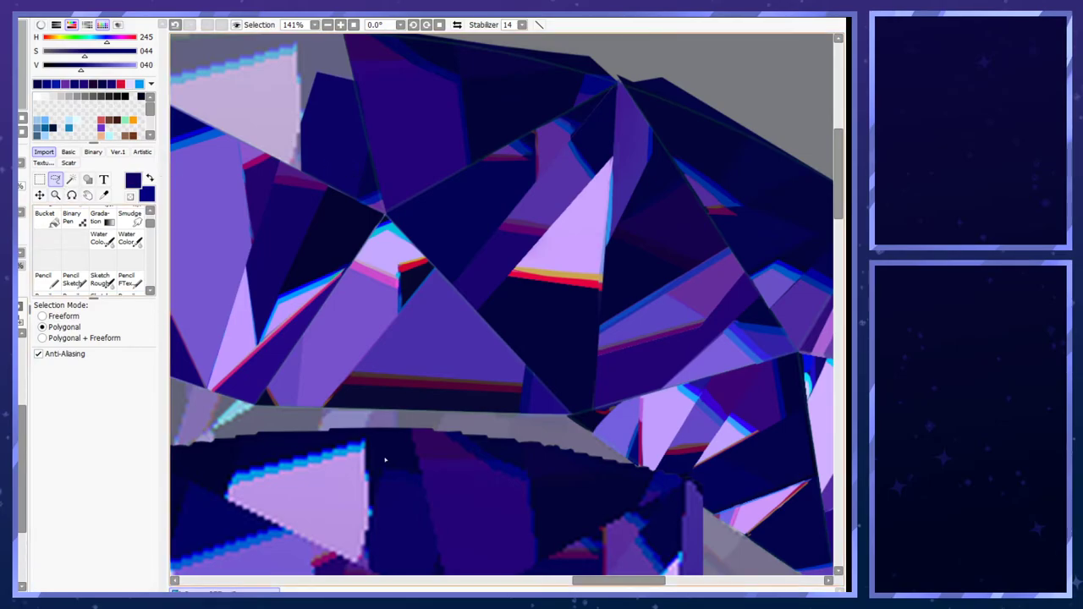
# - Retouch the dark blue facet's upper and side edges in sampled blues such as H 239, S 44, V 39, bringing the Pencil to size 14
pyautogui.click(47, 279)
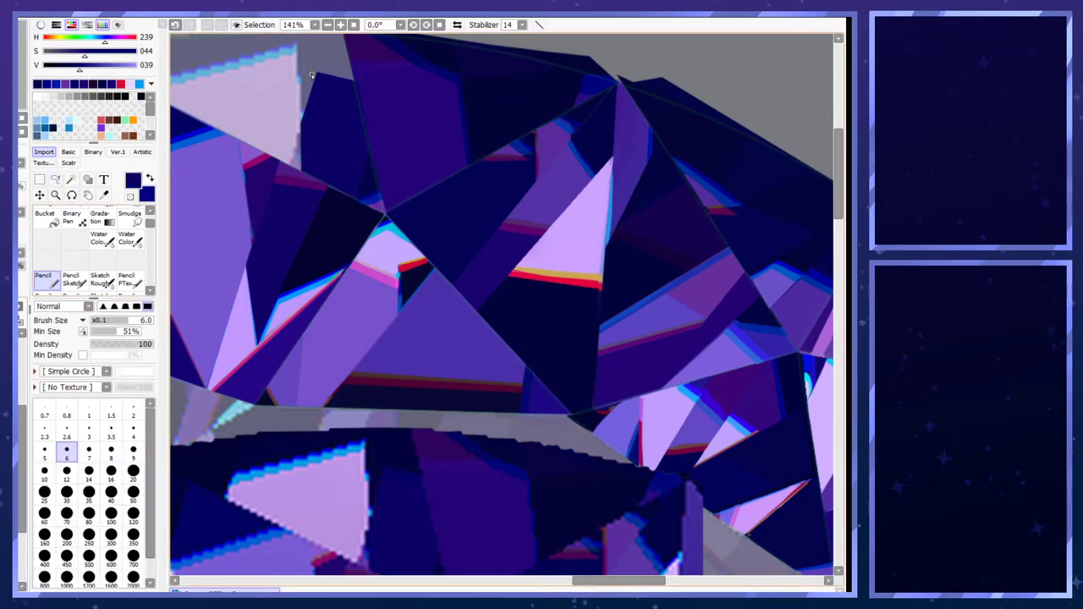
pyautogui.moveTo(354, 85); pyautogui.dragTo(372, 94)
pyautogui.click(133, 473)
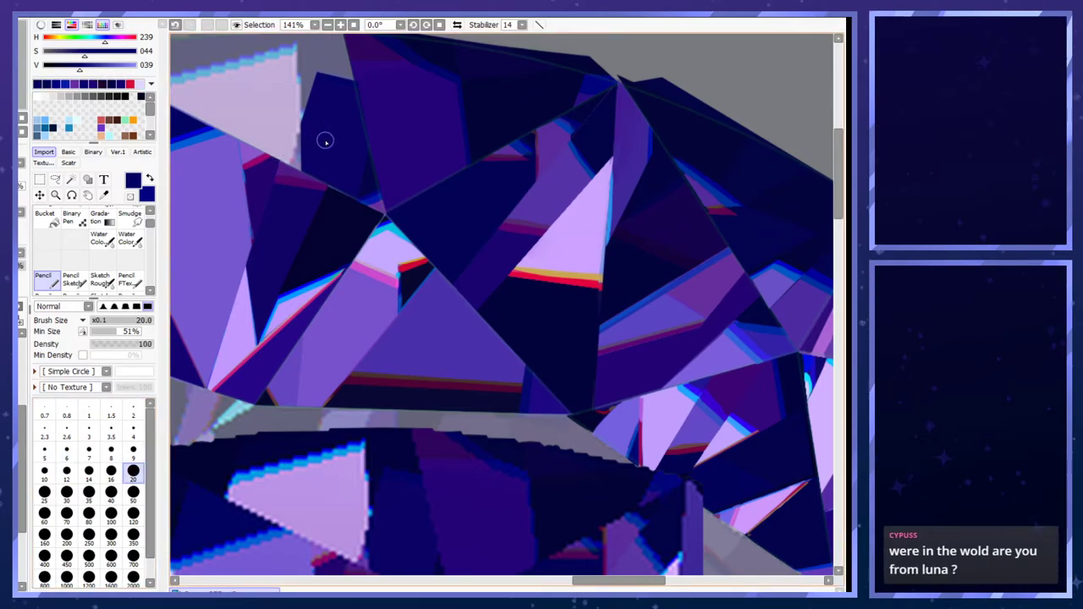
pyautogui.press('[')
pyautogui.press('[')
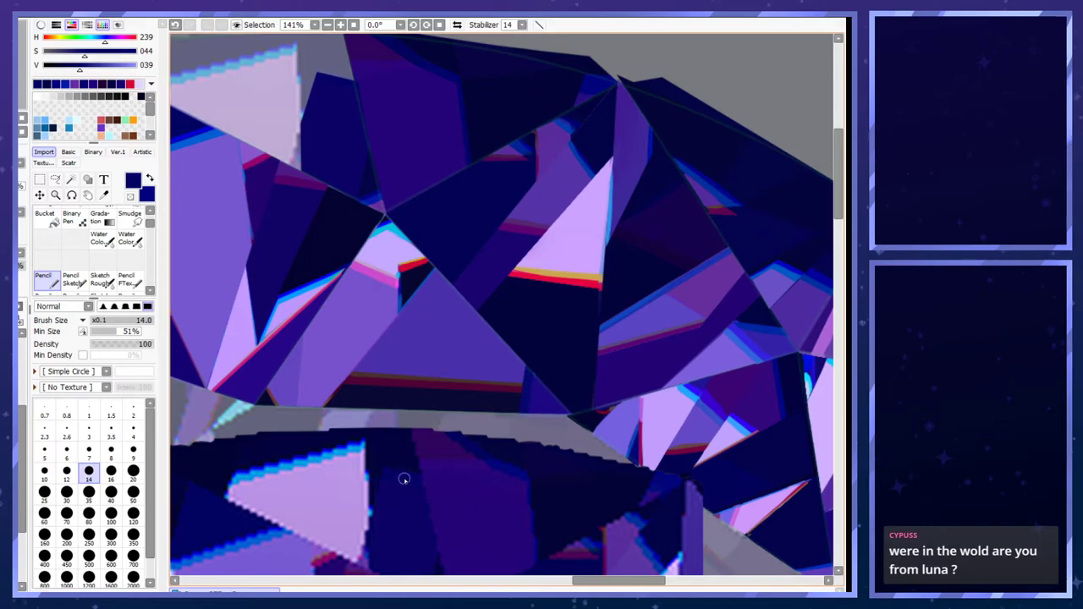
pyautogui.moveTo(315, 73); pyautogui.dragTo(362, 84)
pyautogui.hotkey('ctrl', 'z')
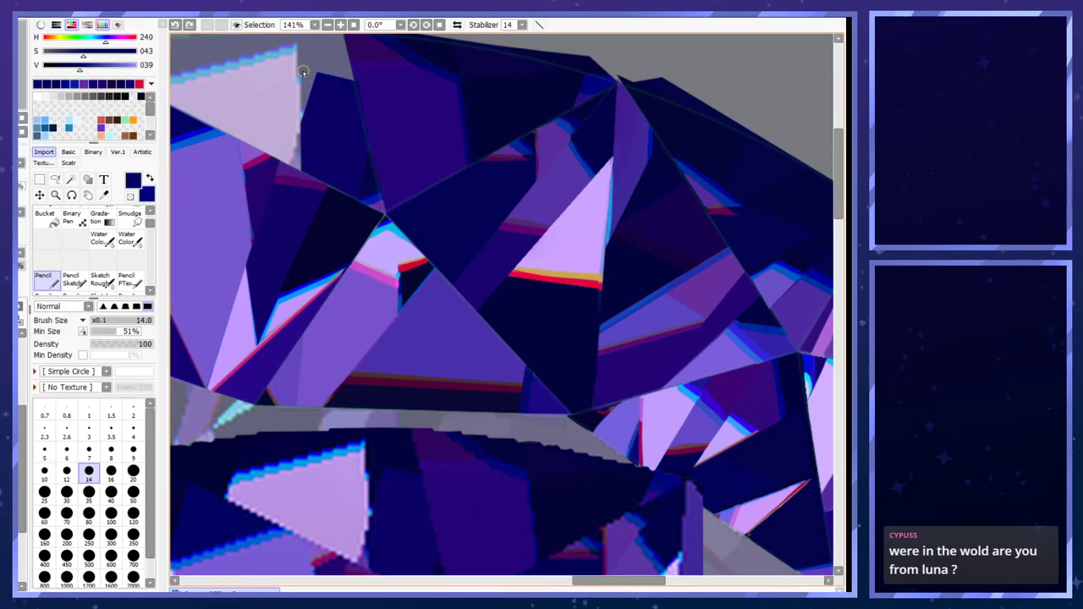
pyautogui.hotkey('ctrl', 'y')
pyautogui.moveTo(367, 144); pyautogui.dragTo(382, 177)
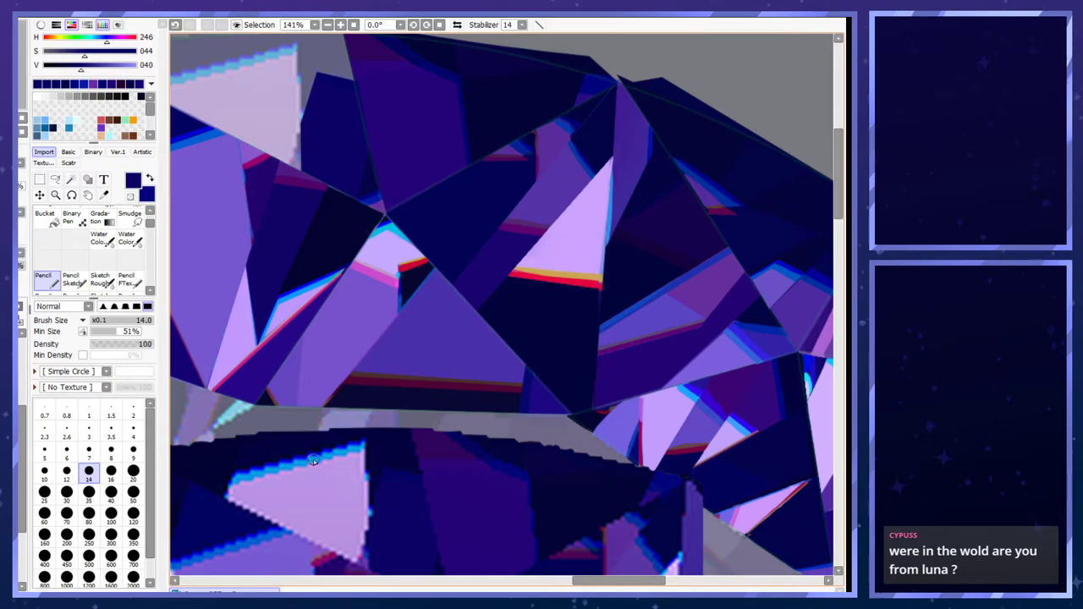
# - Touch up the dark blue facet's upper corner with sampled blue (H 240, S 46, V 41) and the size 14 Pencil
pyautogui.rightClick(395, 474)
pyautogui.scroll(-5, 394, 474)
pyautogui.scroll(7, 396, 266)
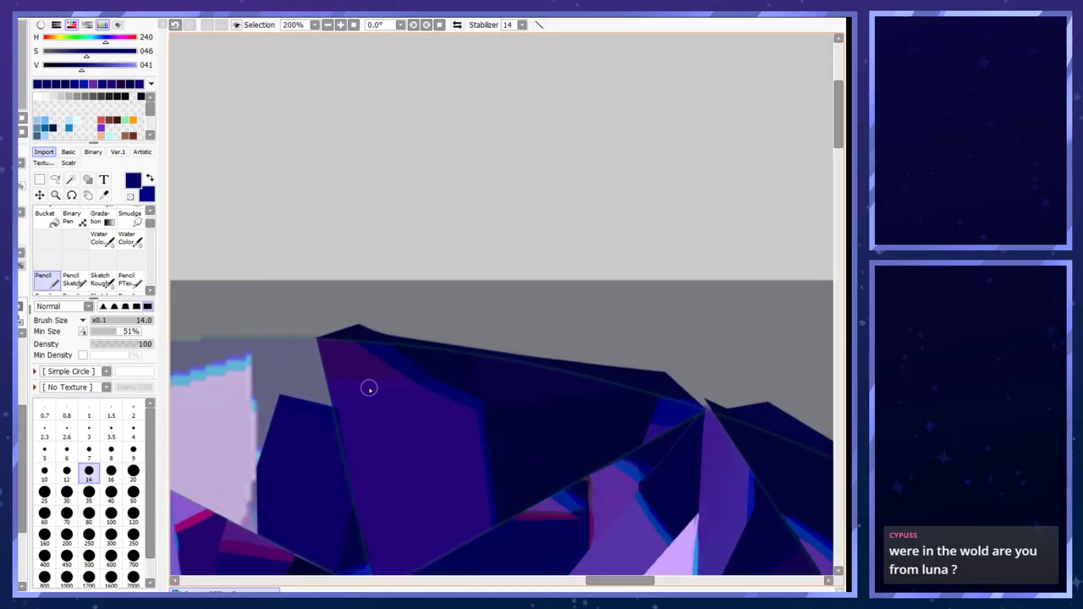
pyautogui.moveTo(284, 398); pyautogui.dragTo(291, 401)
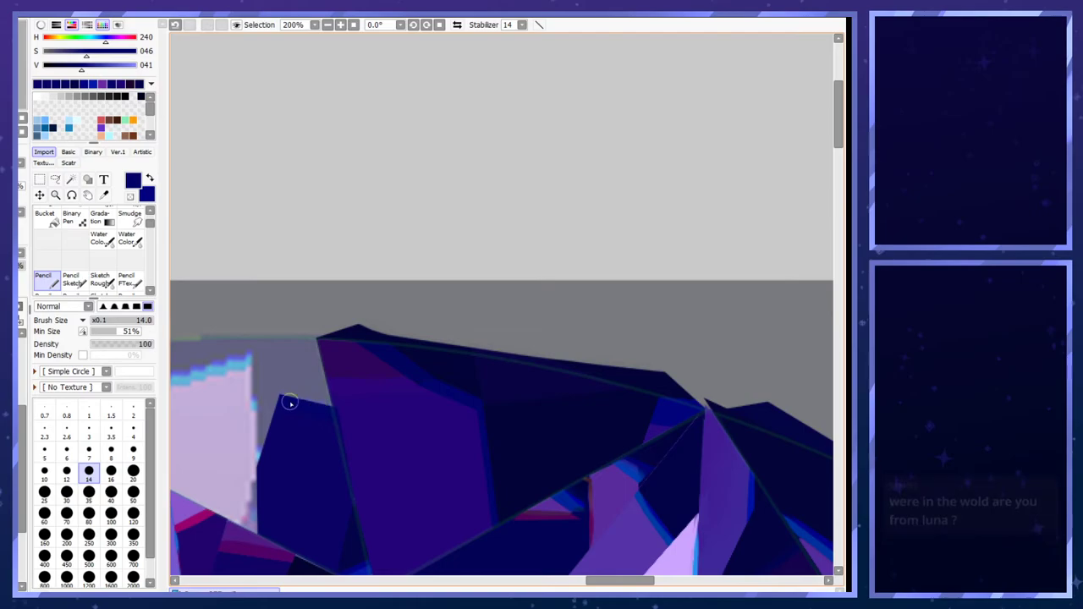
# - Erase paint along the seam between the dark blue facet and the deep purple facet with the transparent size 9 Pencil, redoing unsatisfactory strokes
pyautogui.scroll(-1, 358, 387)
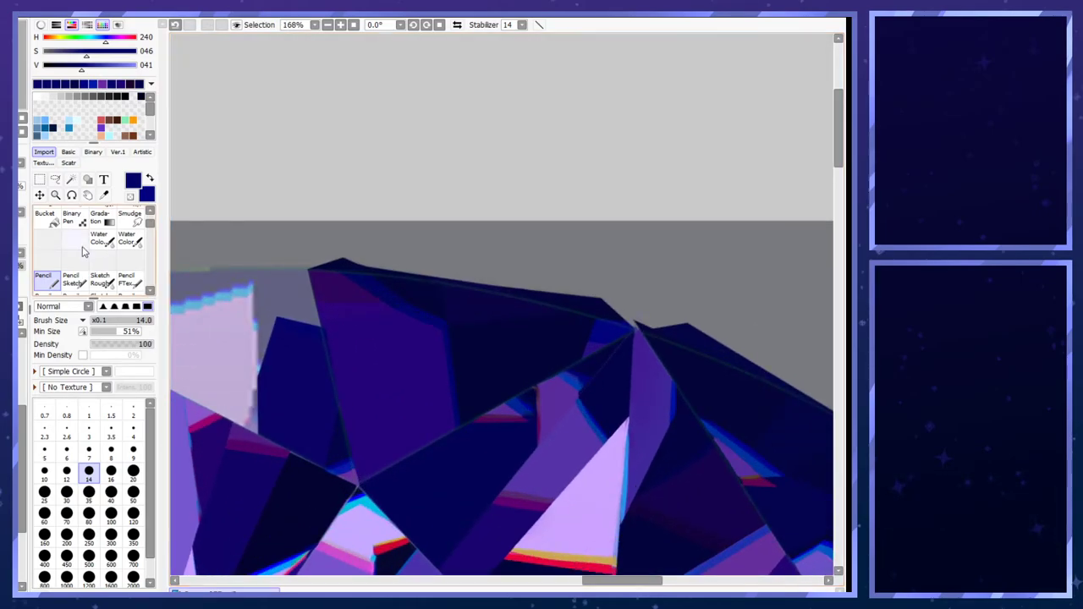
pyautogui.click(133, 453)
pyautogui.press('-')
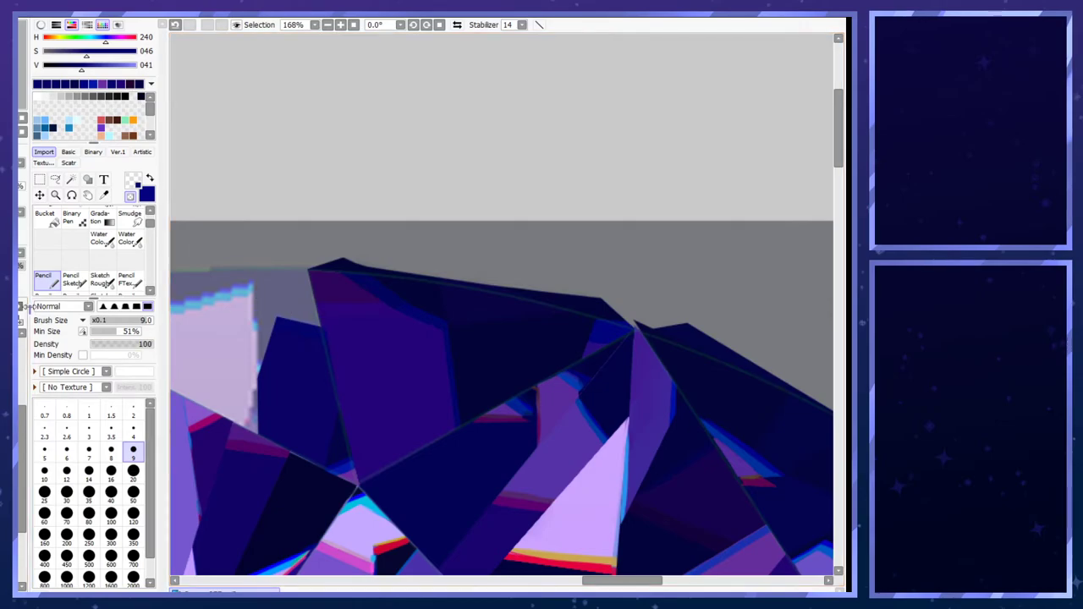
pyautogui.moveTo(343, 426); pyautogui.dragTo(317, 318)
pyautogui.hotkey('ctrl', 'z')
pyautogui.moveTo(337, 368); pyautogui.dragTo(324, 313)
pyautogui.hotkey('ctrl', 'z')
pyautogui.moveTo(346, 402)
pyautogui.mouseDown()
pyautogui.moveTo(313, 288)
pyautogui.moveTo(368, 454)
pyautogui.moveTo(359, 481)
pyautogui.mouseUp()
pyautogui.scroll(-4, 372, 372)
pyautogui.scroll(3, 364, 390)
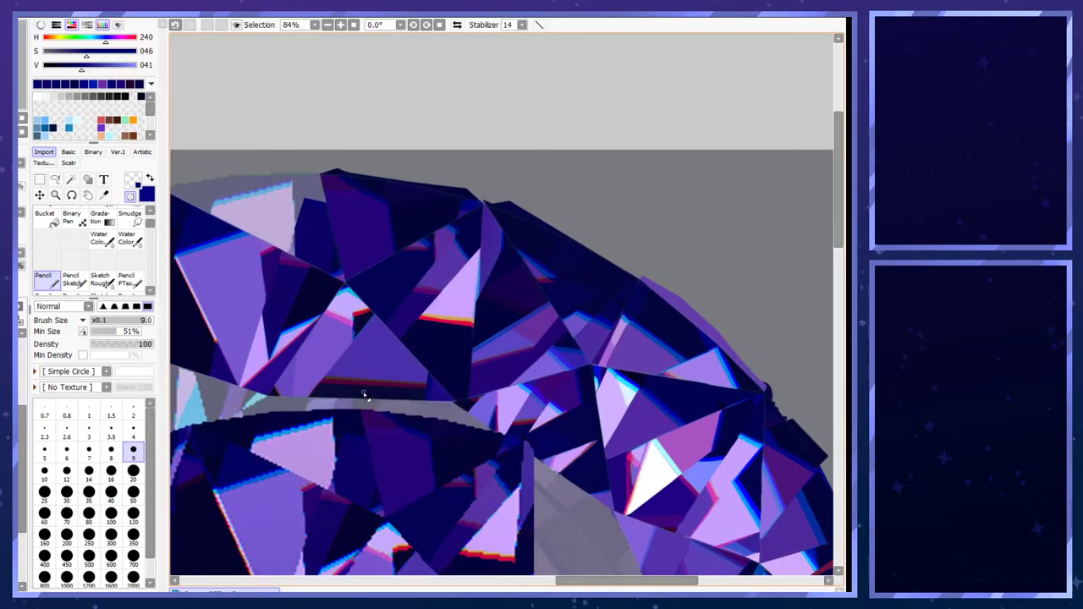
# - Outline the pale pink facet with the polygonal lasso, fill it with sampled lilac (H 269, S 31, V 88) and clear the selection
pyautogui.press('l')
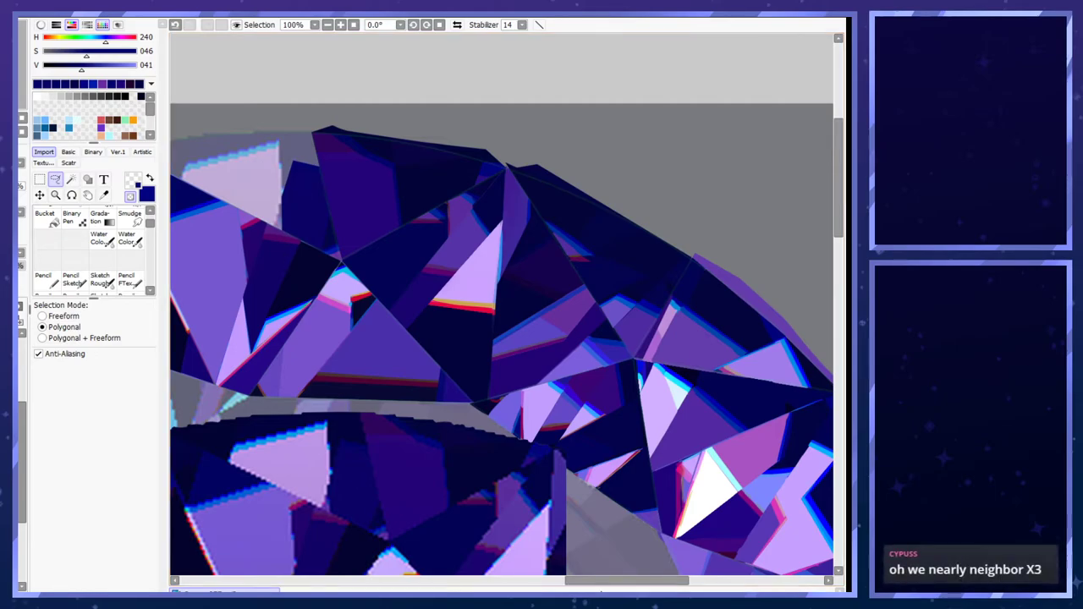
pyautogui.moveTo(626, 581); pyautogui.dragTo(619, 582)
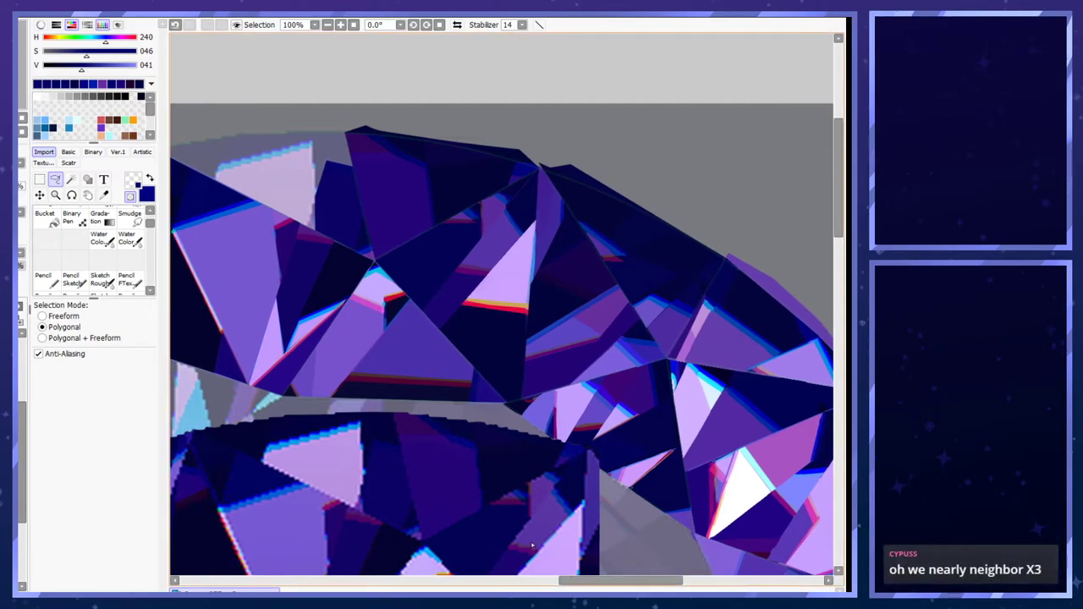
pyautogui.click(215, 182)
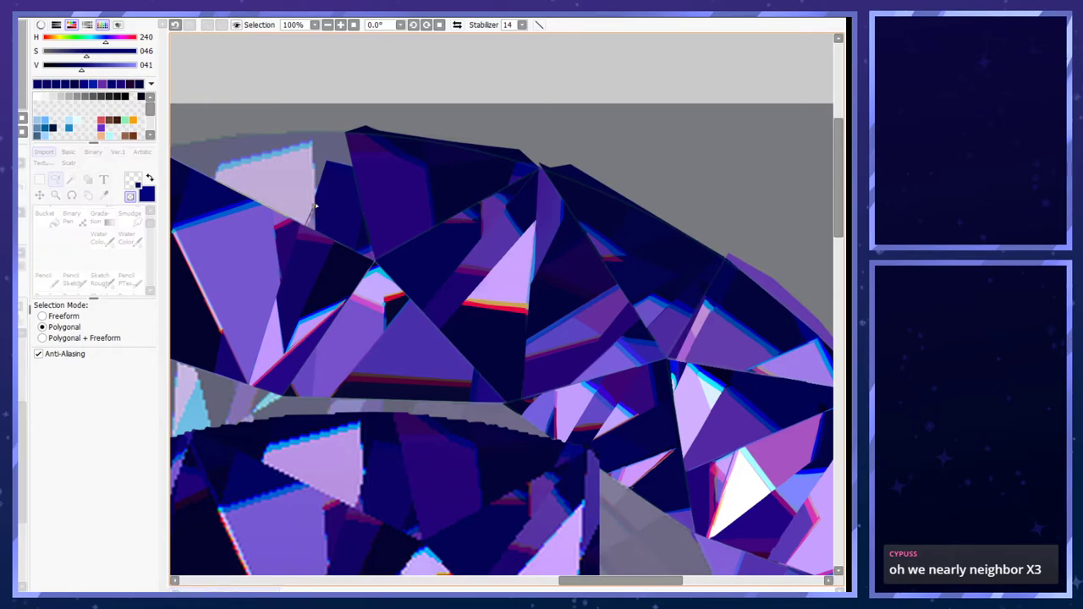
pyautogui.click(312, 148)
pyautogui.click(215, 173)
pyautogui.keyDown('alt'); pyautogui.click(335, 475); pyautogui.keyUp('alt')
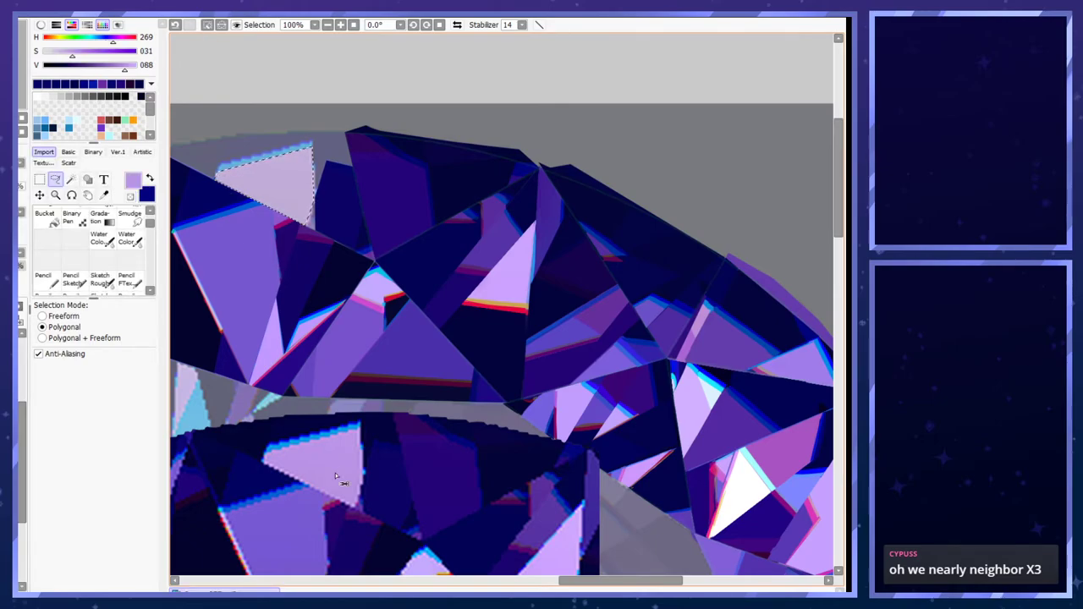
pyautogui.hotkey('ctrl', 'f')
pyautogui.hotkey('ctrl', 'd')
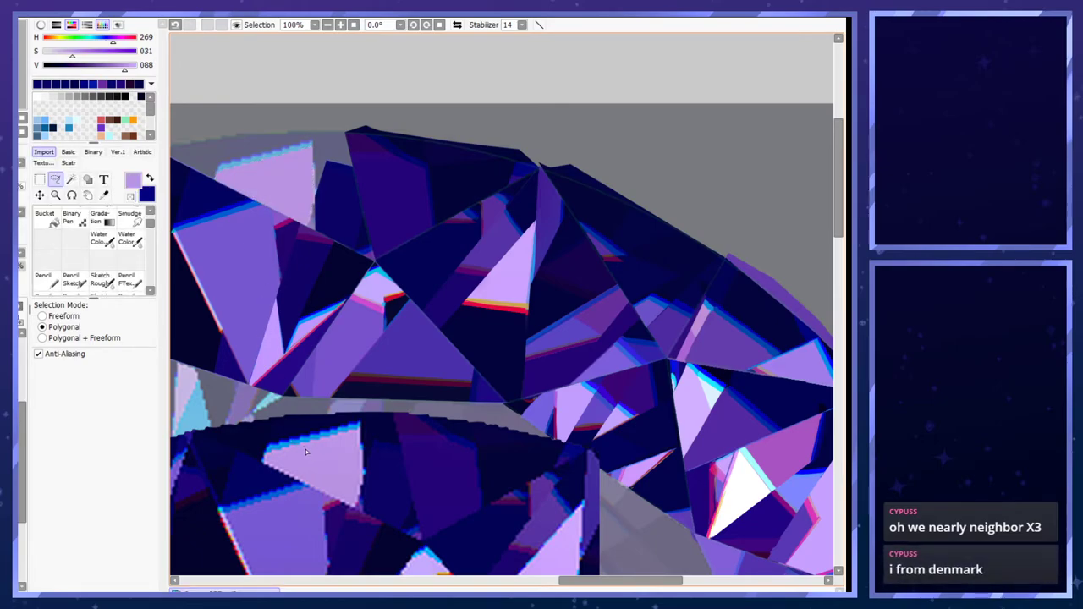
# - Sample lighter lilac (H 267, S 33, V 91) and outline a thin sliver along the pale facet's lower edge beside the dark blue facet
pyautogui.keyDown('alt'); pyautogui.click(315, 459); pyautogui.keyUp('alt')
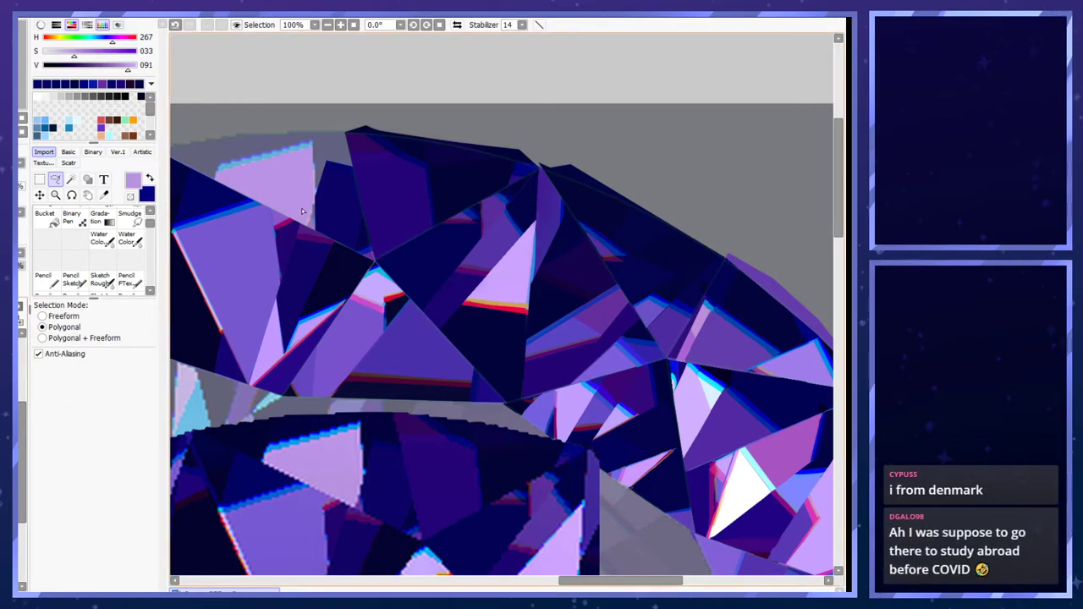
pyautogui.scroll(1, 340, 233)
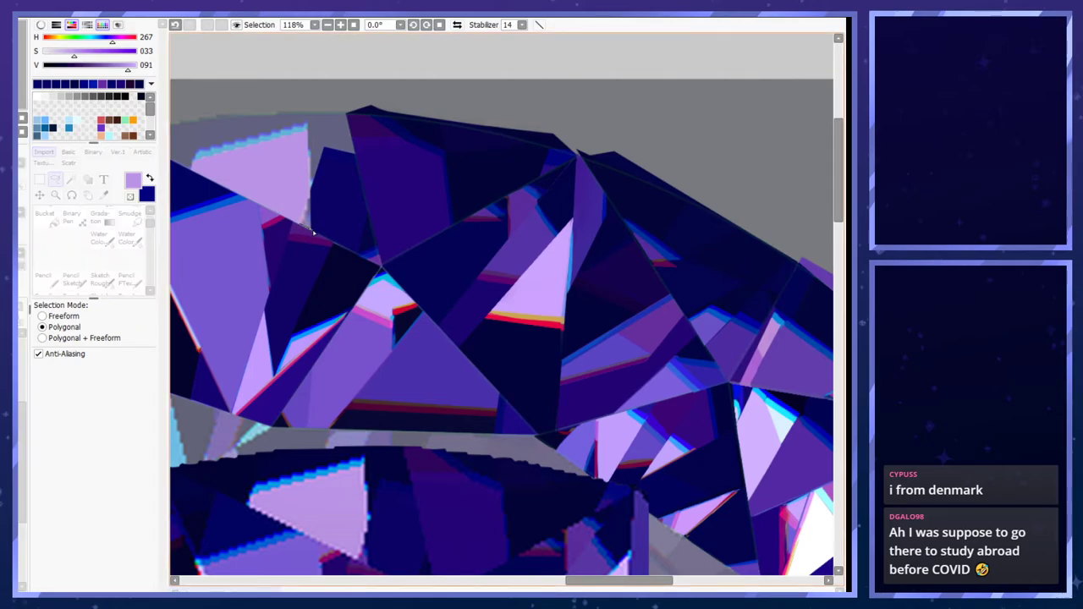
pyautogui.click(310, 231)
pyautogui.doubleClick(300, 224)
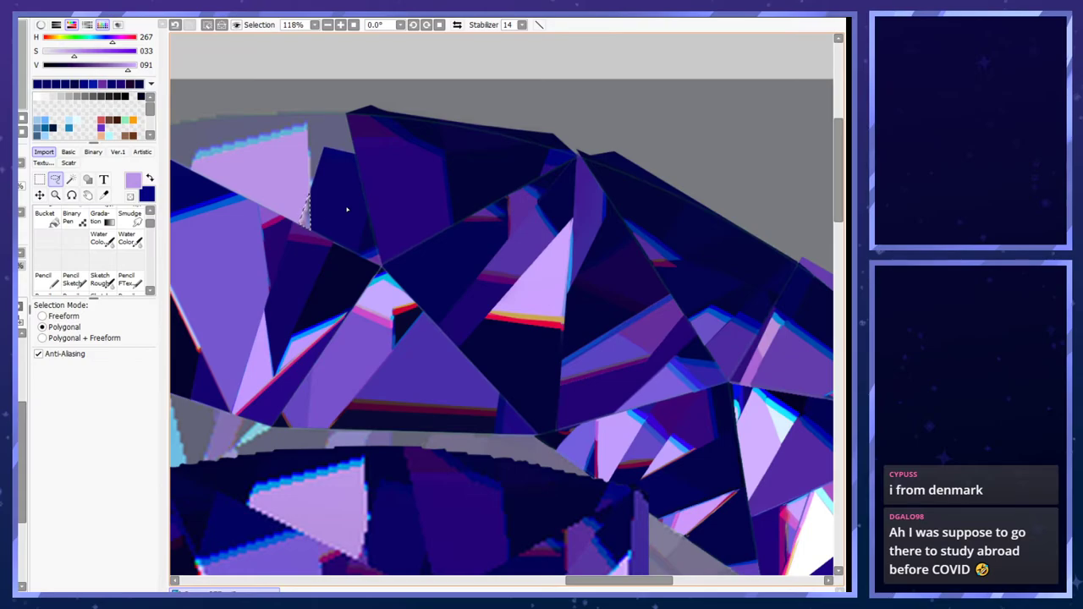
pyautogui.scroll(-4, 346, 208)
pyautogui.scroll(4, 435, 362)
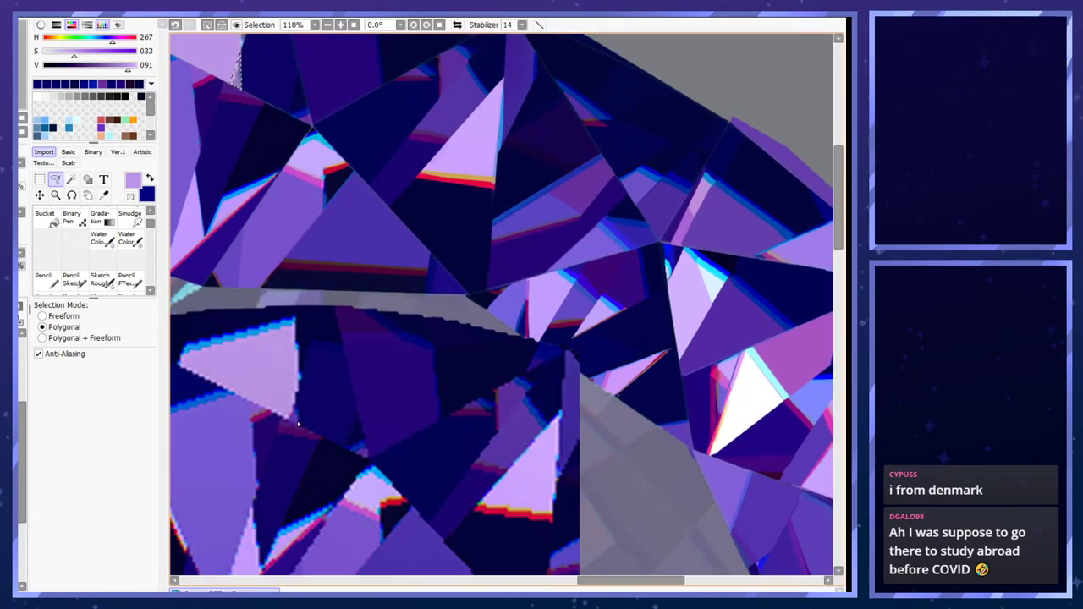
# - Shade the selected sliver with colours sampled from the reference, including blue (H 222, S 72, V 68), using the size 9 Pencil
pyautogui.rightClick(297, 423)
pyautogui.press('n')
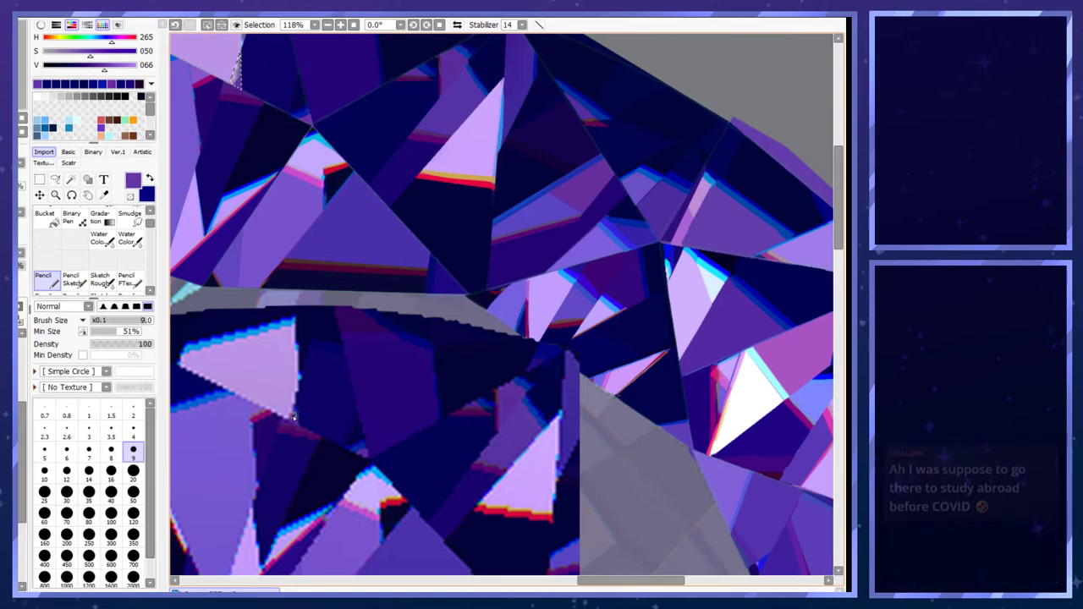
pyautogui.press('x')
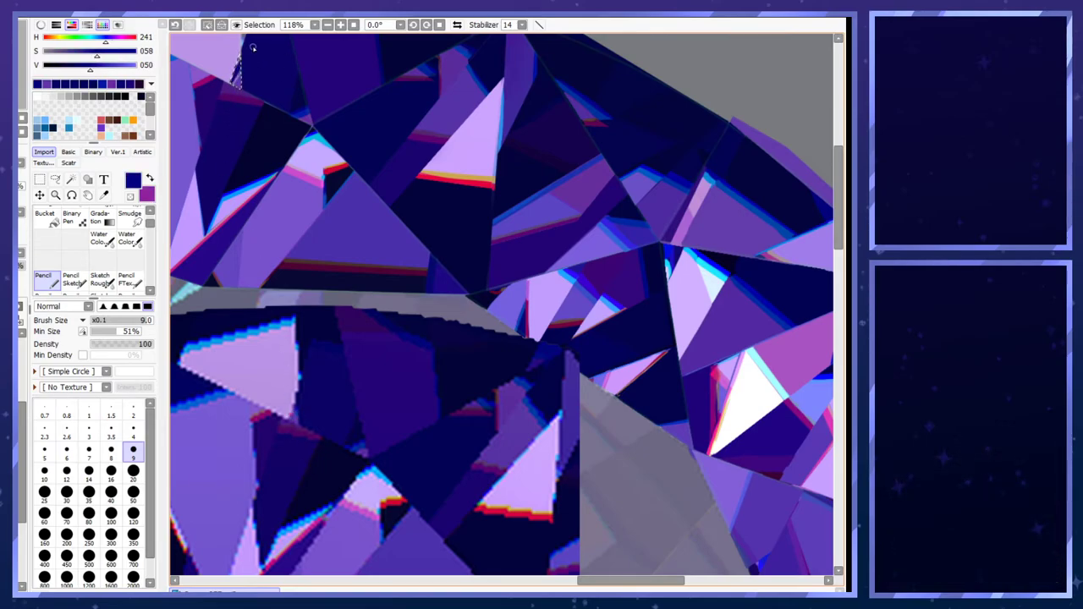
pyautogui.keyDown('alt'); pyautogui.click(298, 404); pyautogui.keyUp('alt')
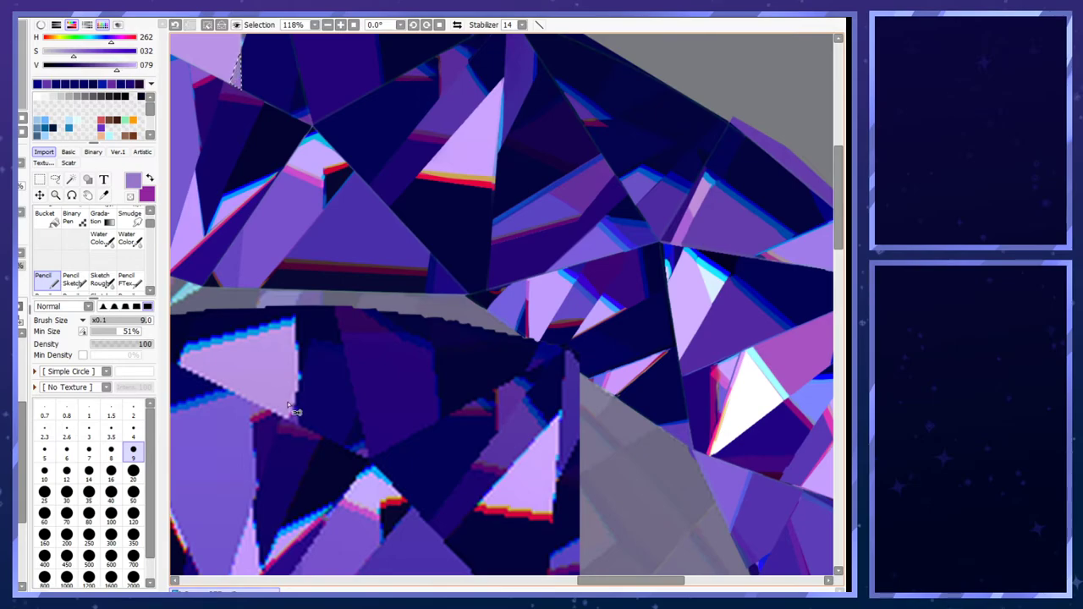
pyautogui.keyDown('alt'); pyautogui.click(302, 429); pyautogui.keyUp('alt')
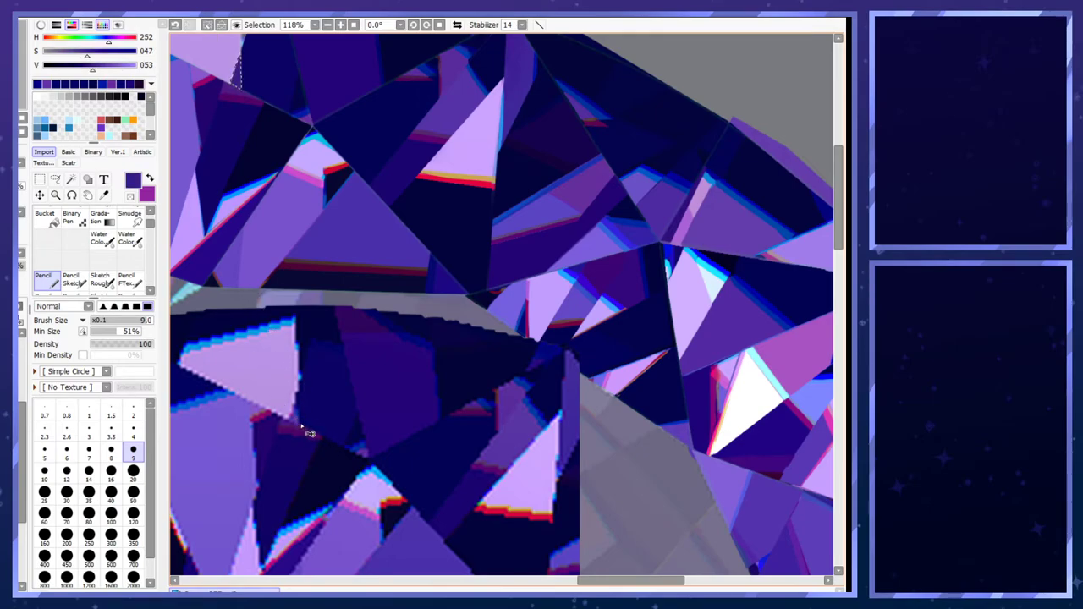
pyautogui.keyDown('alt'); pyautogui.click(299, 405); pyautogui.keyUp('alt')
pyautogui.moveTo(243, 55); pyautogui.dragTo(237, 83)
pyautogui.keyDown('alt'); pyautogui.click(296, 403); pyautogui.keyUp('alt')
# - Detail the sliver with the size 4 Pencil in magenta (H 306, S 50, V 75), violet (H 279, S 53, V 63) and blue (H 237, S 57, V 67), and deselect
pyautogui.press('x')
pyautogui.keyDown('alt'); pyautogui.click(282, 413); pyautogui.keyUp('alt')
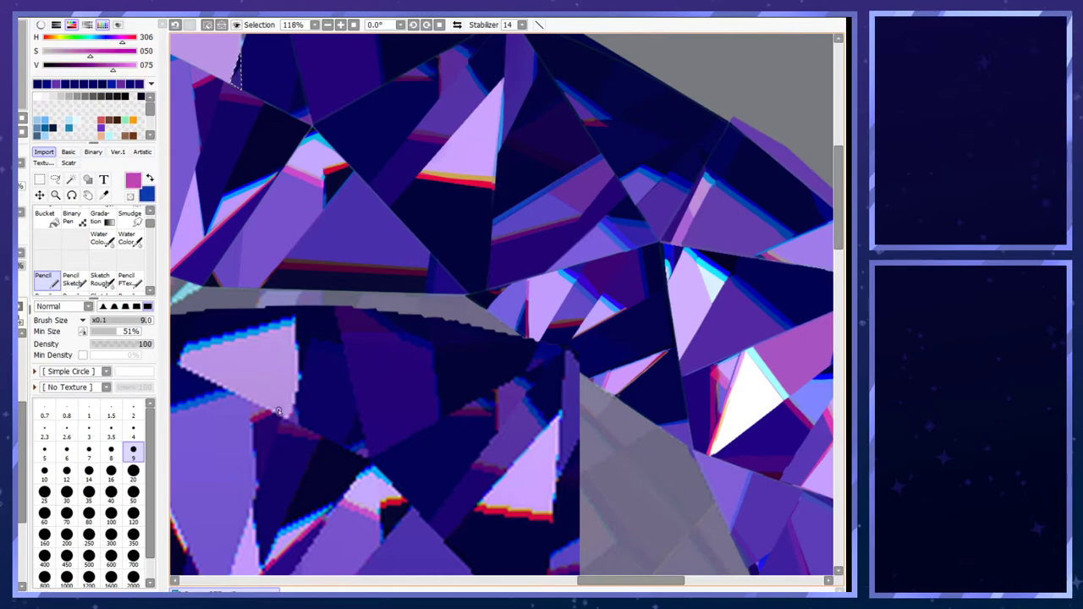
pyautogui.click(133, 432)
pyautogui.press('x')
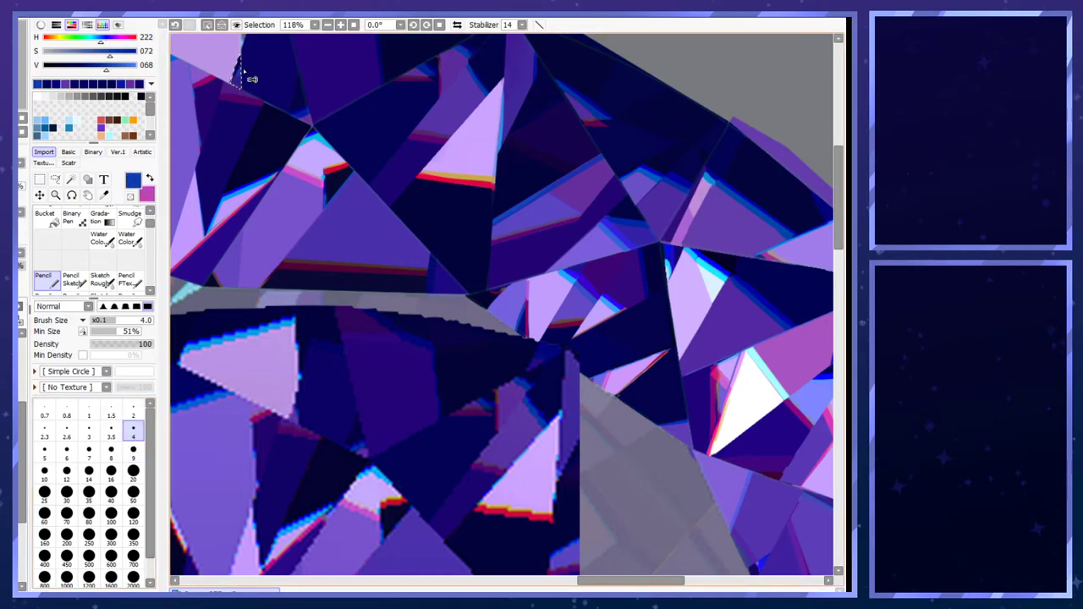
pyautogui.press('x')
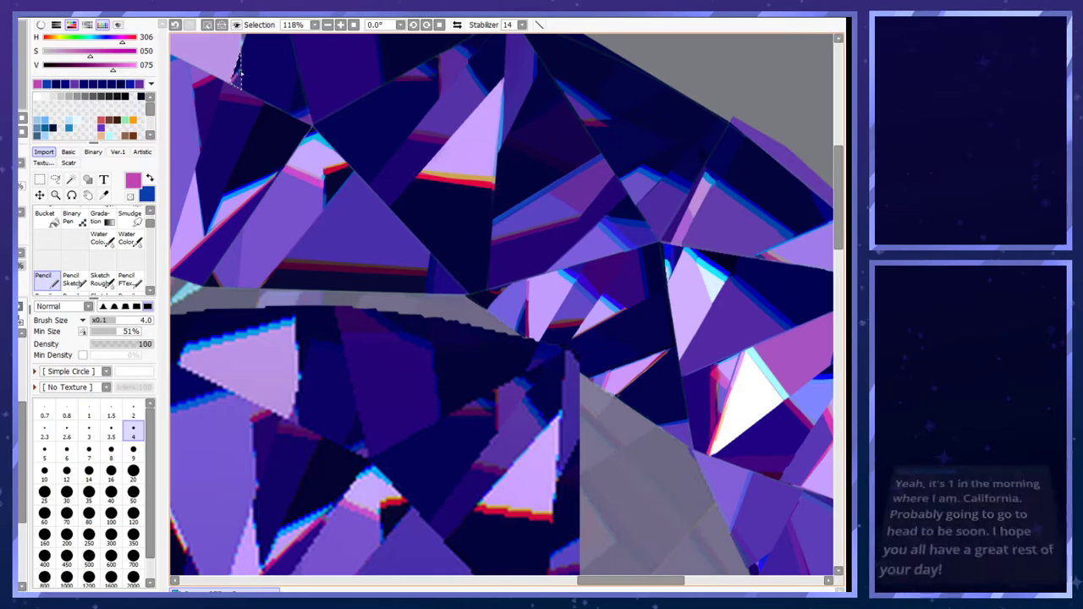
pyautogui.keyDown('alt'); pyautogui.click(295, 416); pyautogui.keyUp('alt')
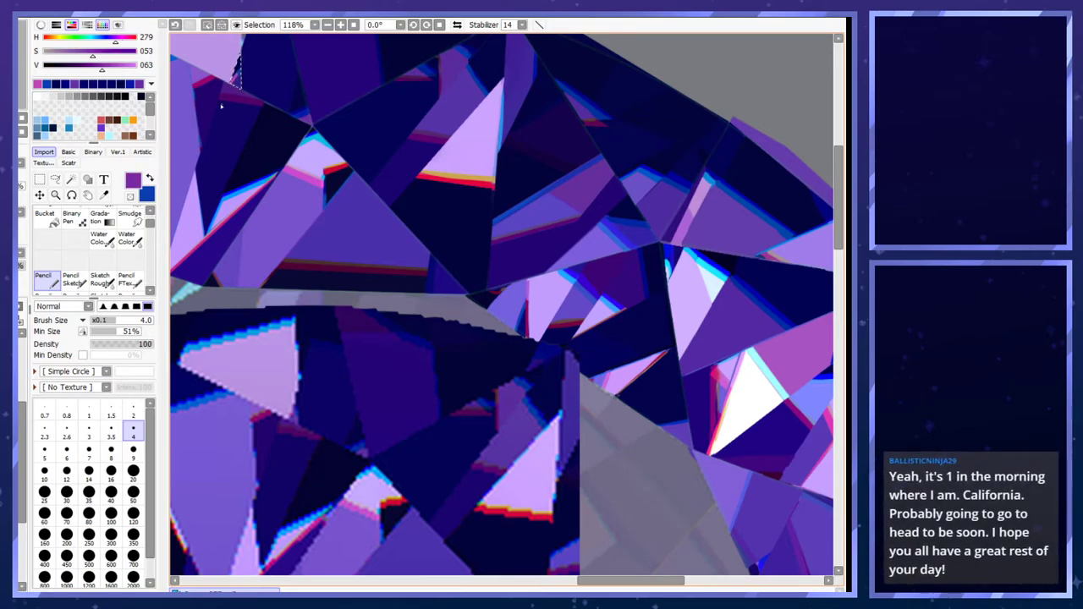
pyautogui.keyDown('alt'); pyautogui.click(299, 409); pyautogui.keyUp('alt')
pyautogui.keyDown('alt'); pyautogui.click(297, 410); pyautogui.keyUp('alt')
pyautogui.press('x')
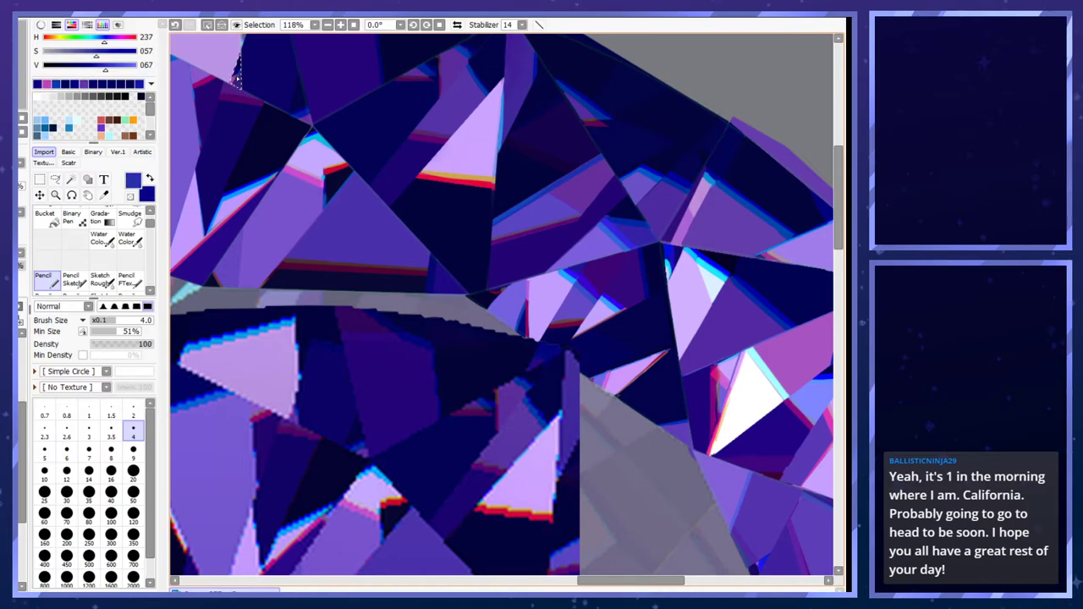
pyautogui.scroll(-4, 366, 286)
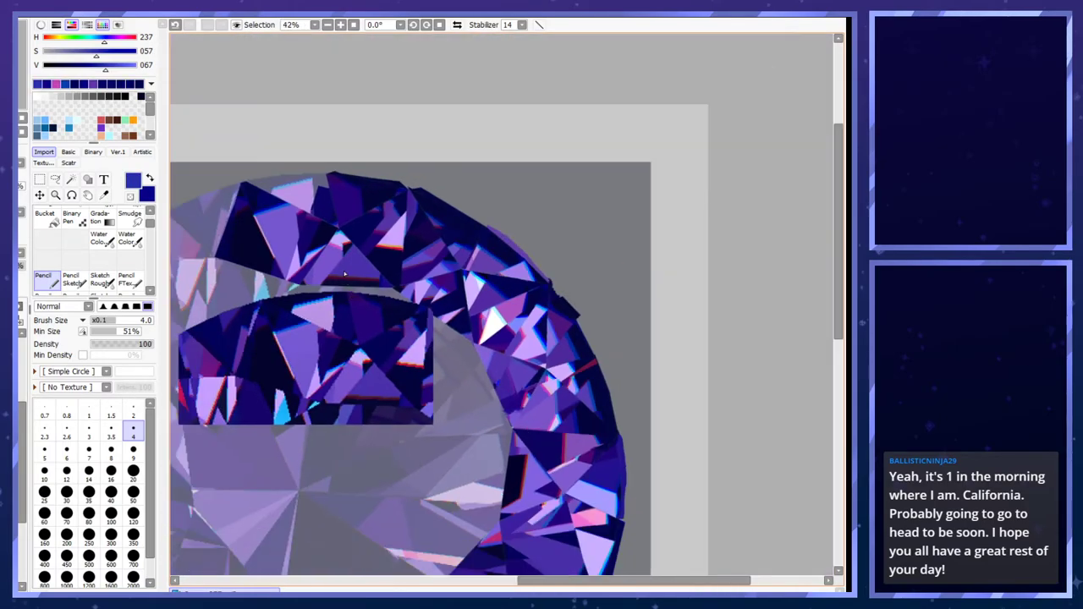
# - Outline the unpainted gap between the lilac facet and the purple facet, fill it with sampled navy (H 240, S 26, V 24) and deselect
pyautogui.scroll(3, 373, 283)
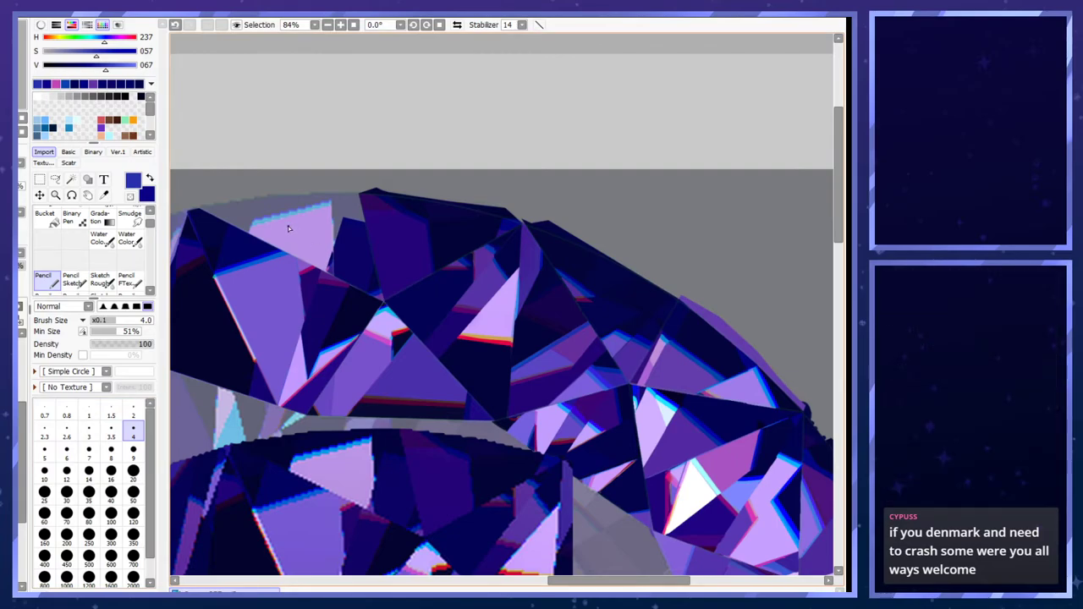
pyautogui.click(55, 180)
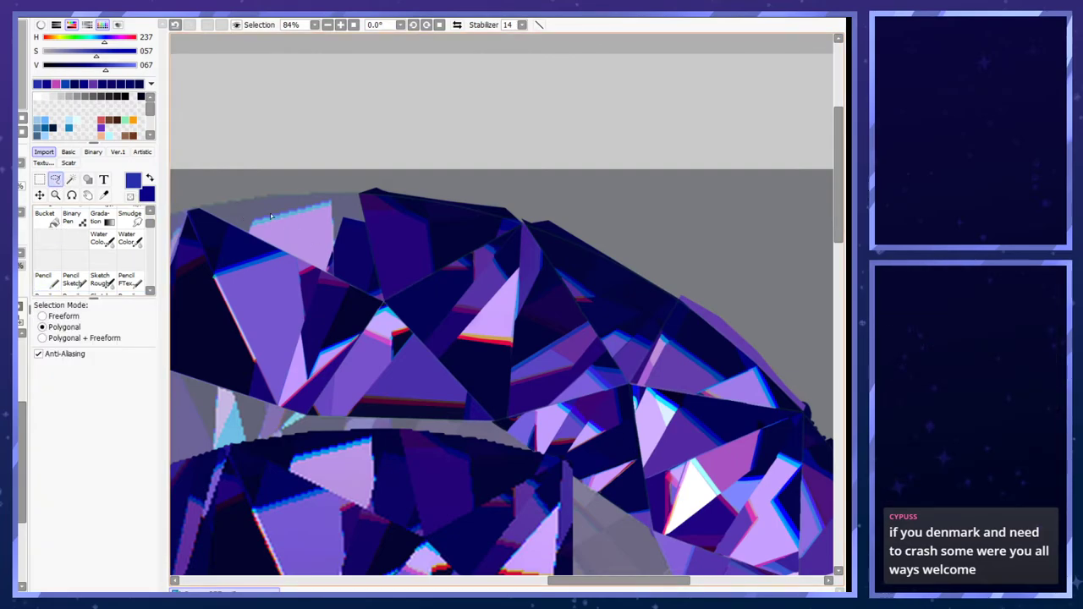
pyautogui.scroll(1, 441, 308)
pyautogui.scroll(1, 424, 285)
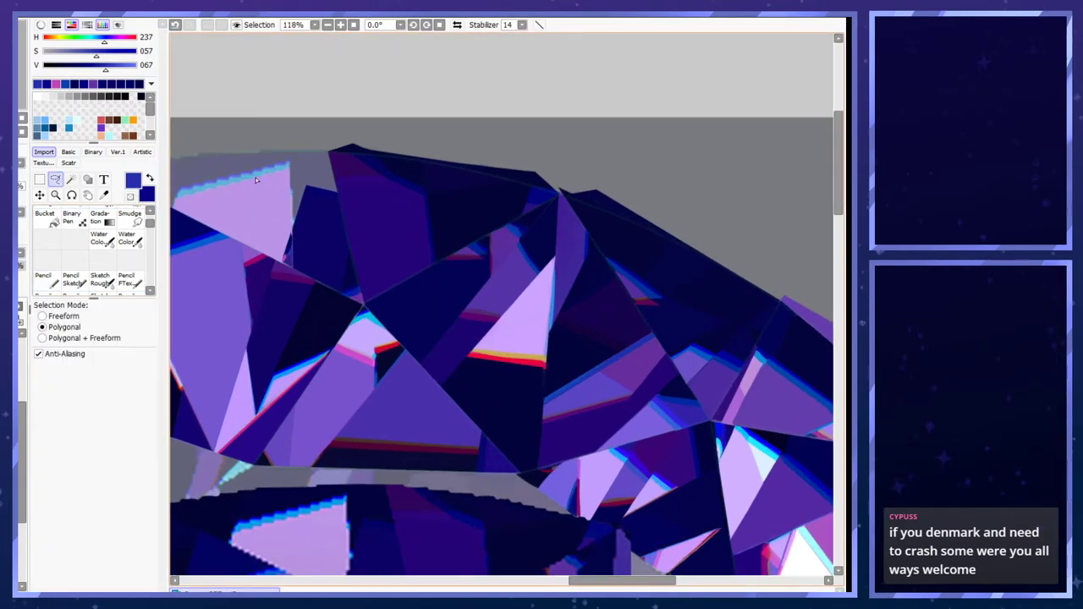
pyautogui.click(292, 228)
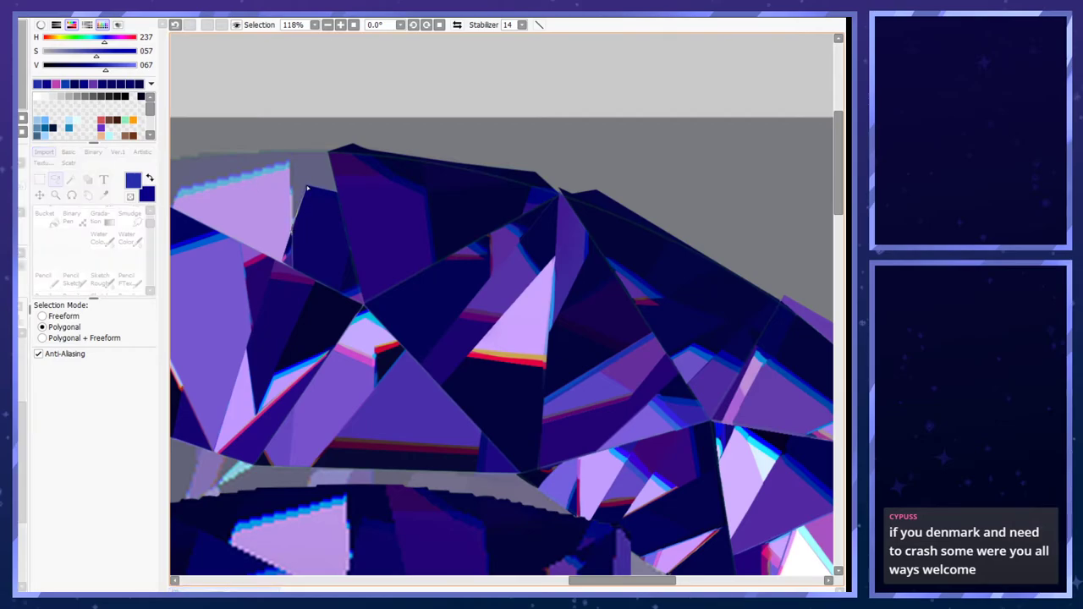
pyautogui.click(308, 187)
pyautogui.click(337, 193)
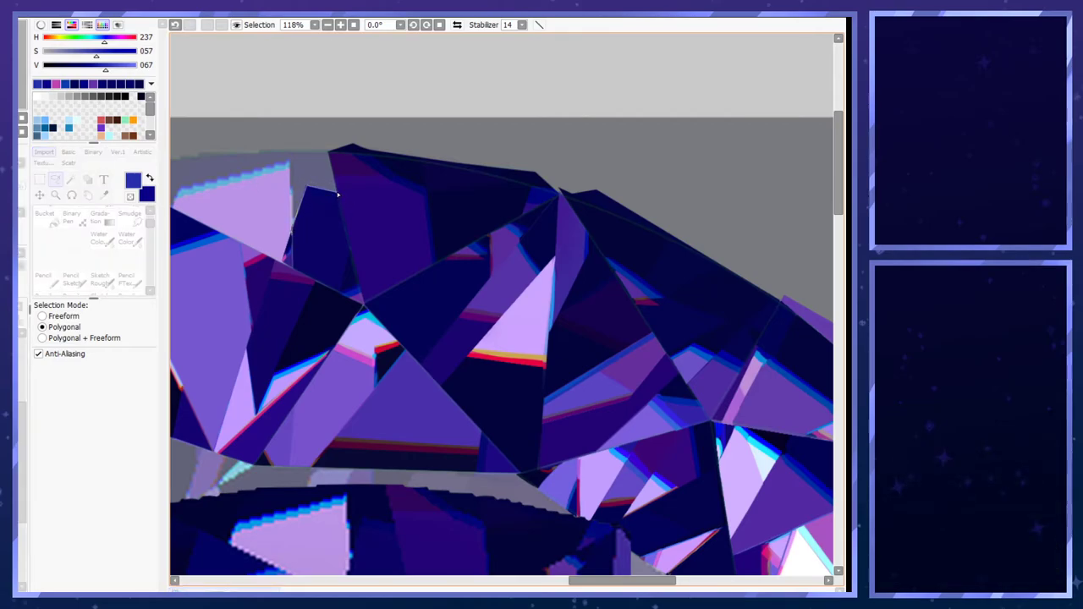
pyautogui.click(326, 151)
pyautogui.click(286, 152)
pyautogui.click(292, 230)
pyautogui.rightClick(367, 505)
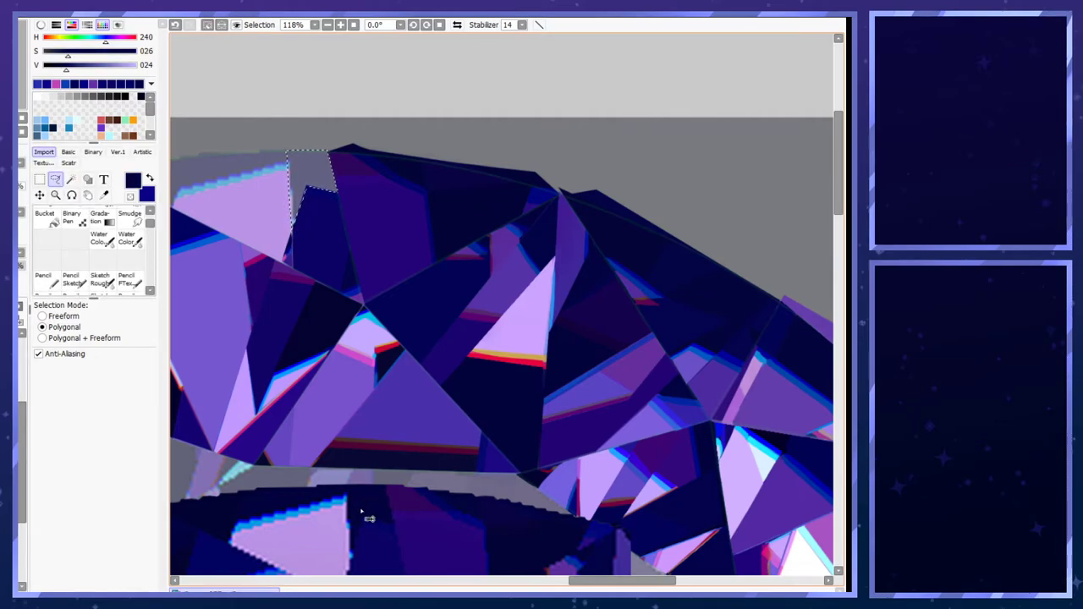
pyautogui.hotkey('ctrl', 'f')
pyautogui.hotkey('ctrl', 'd')
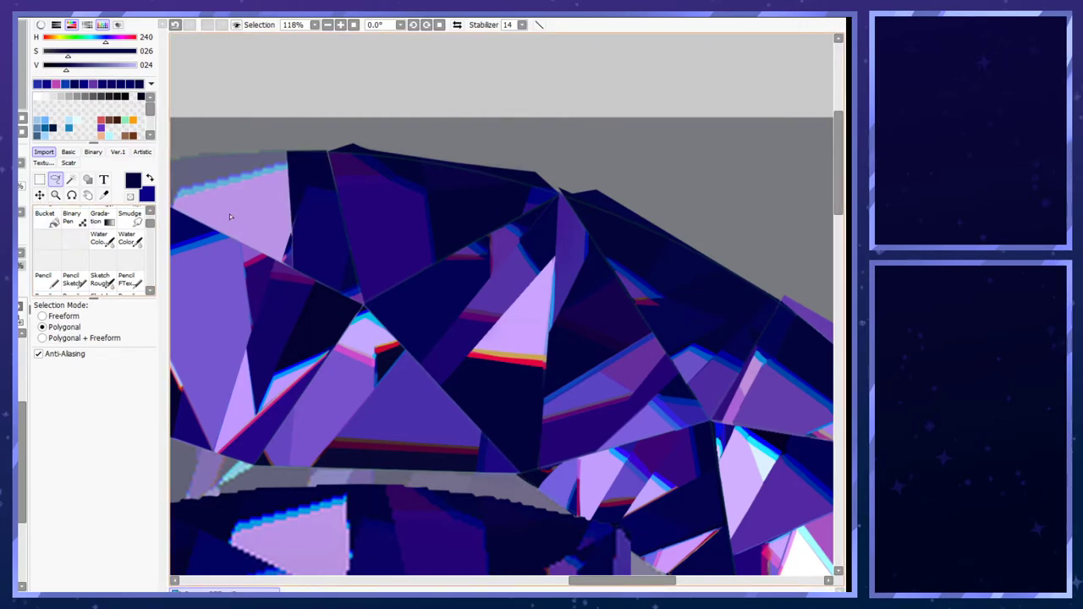
pyautogui.click(292, 233)
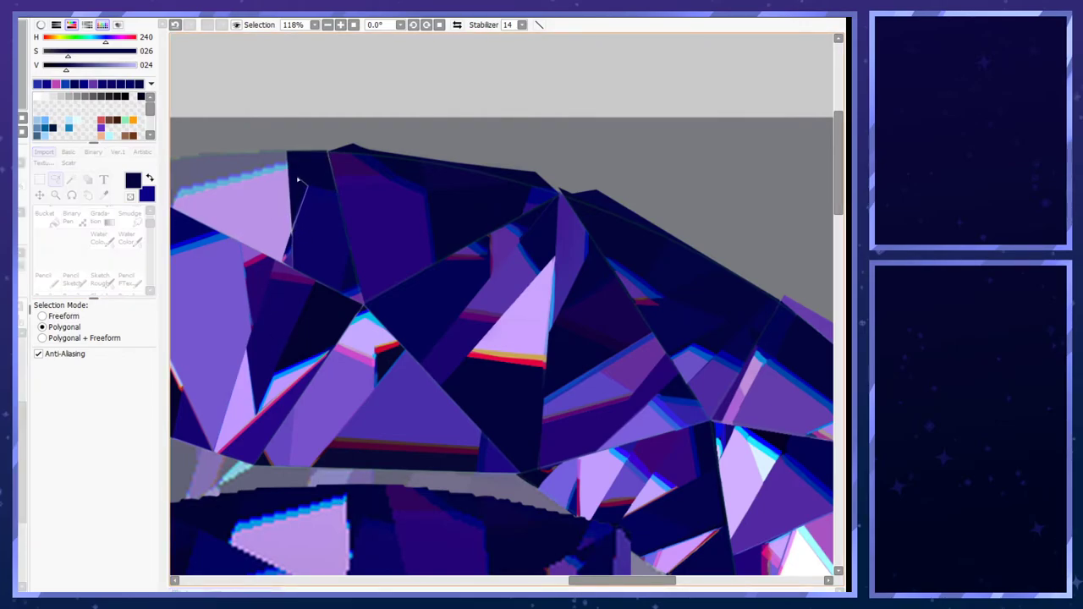
pyautogui.doubleClick(297, 179)
pyautogui.hotkey('ctrl', 'd')
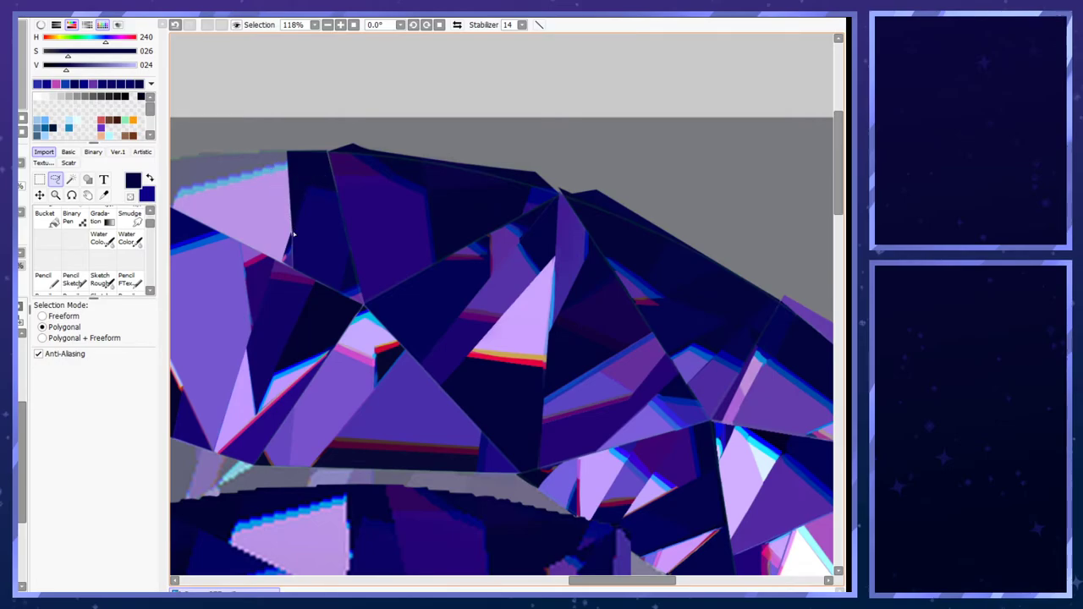
# - Sample royal blue (H 240, S 83, V 74) and brighter blue (H 207, S 89, V 82) from the reference for the size 2 Pencil
pyautogui.rightClick(350, 529)
pyautogui.press('x')
pyautogui.rightClick(350, 525)
pyautogui.click(44, 279)
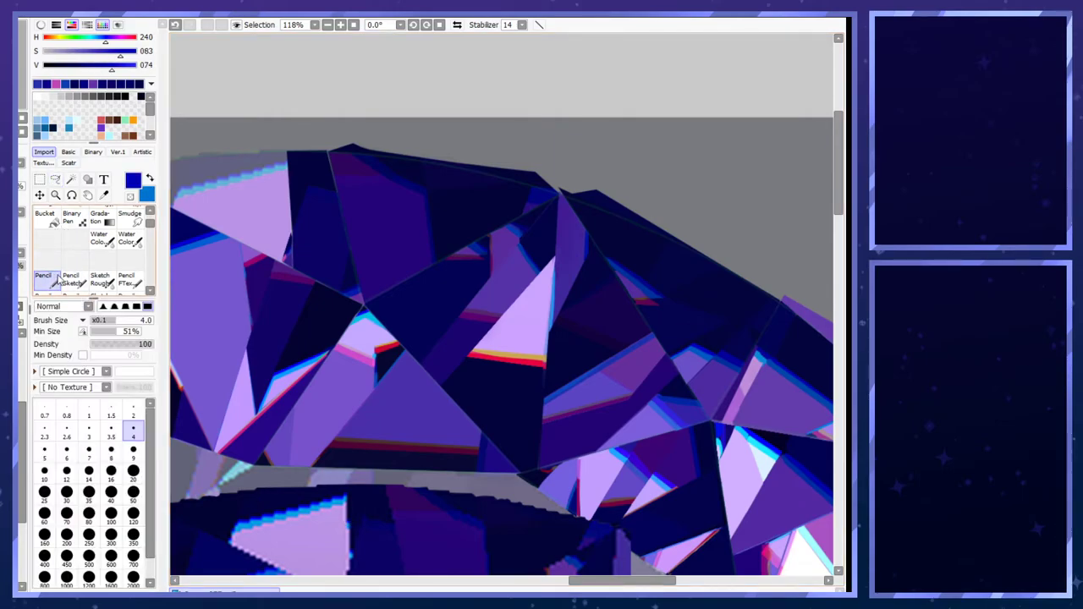
pyautogui.press('x')
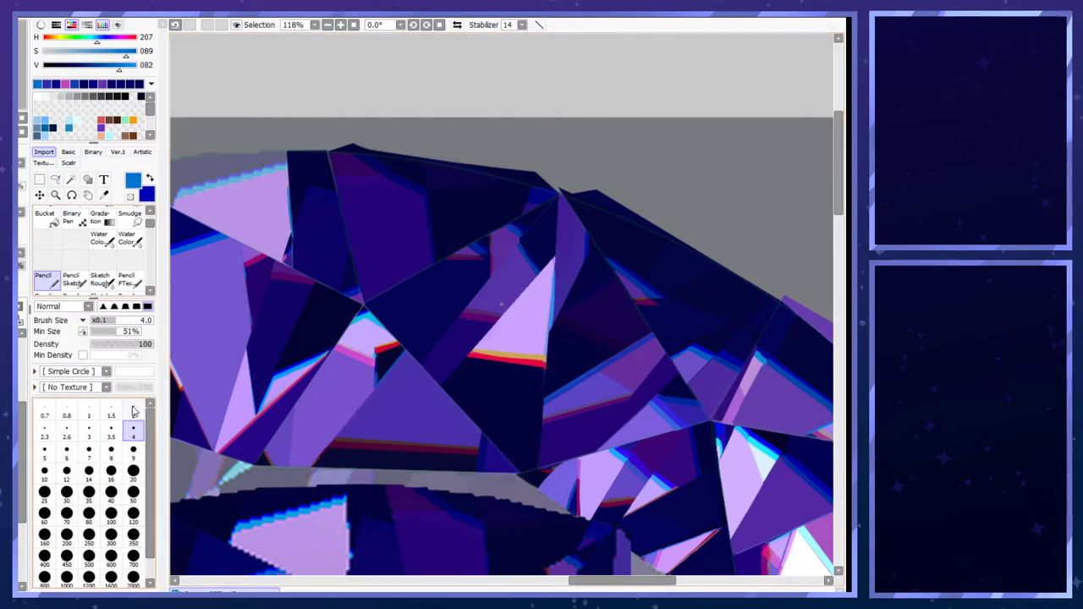
pyautogui.click(133, 411)
# - Try thin strokes in both blues along the lilac facet's edge beside the navy fill, and undo them
pyautogui.hotkey('ctrl', 'z')
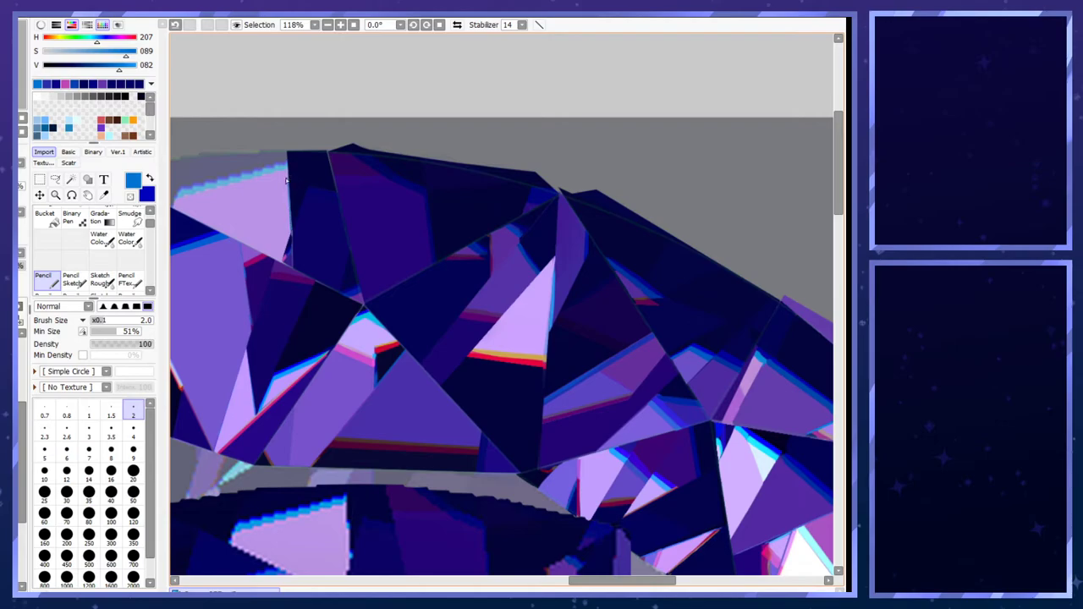
pyautogui.moveTo(292, 231); pyautogui.dragTo(289, 221)
pyautogui.press('x')
pyautogui.moveTo(294, 230); pyautogui.dragTo(294, 184)
pyautogui.hotkey('ctrl', 'z')
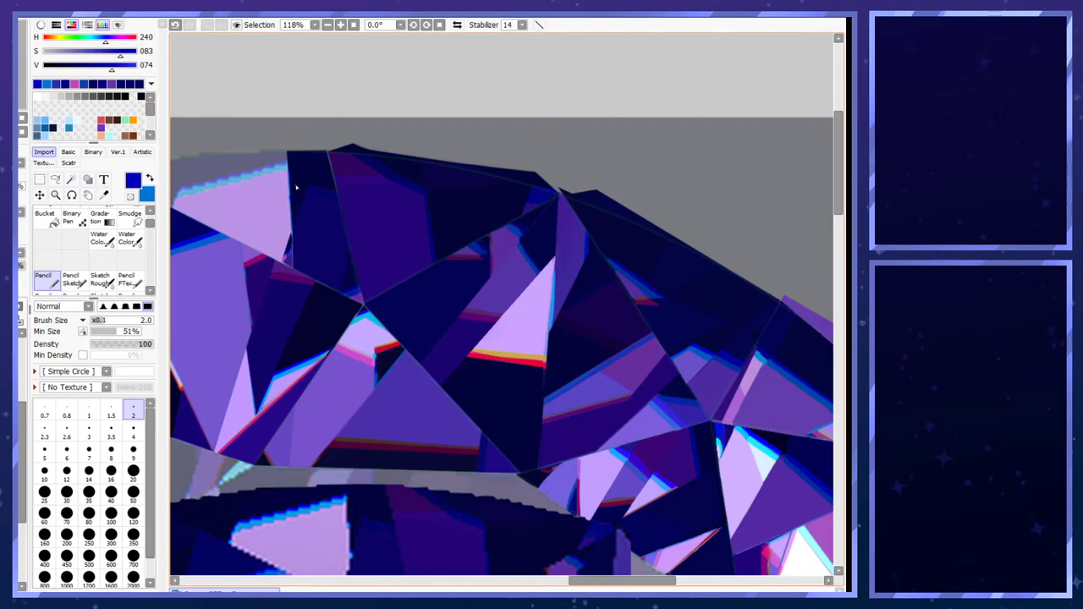
pyautogui.hotkey('ctrl', 'z')
pyautogui.press('x')
pyautogui.hotkey('ctrl', 'z')
# - Detail the seam between the lilac facet and the navy facet with fine strokes in the two sampled blues
pyautogui.moveTo(292, 235); pyautogui.dragTo(293, 218)
pyautogui.press('x')
pyautogui.press('x')
pyautogui.moveTo(293, 180); pyautogui.dragTo(296, 195)
pyautogui.hotkey('ctrl', 'z')
pyautogui.hotkey('ctrl', 'y')
pyautogui.press('x')
# - Outline the thin strip along the lilac facet's upper edge and fill it with sampled bright blue (H 199, S 95, V 90)
pyautogui.moveTo(597, 583); pyautogui.dragTo(581, 582)
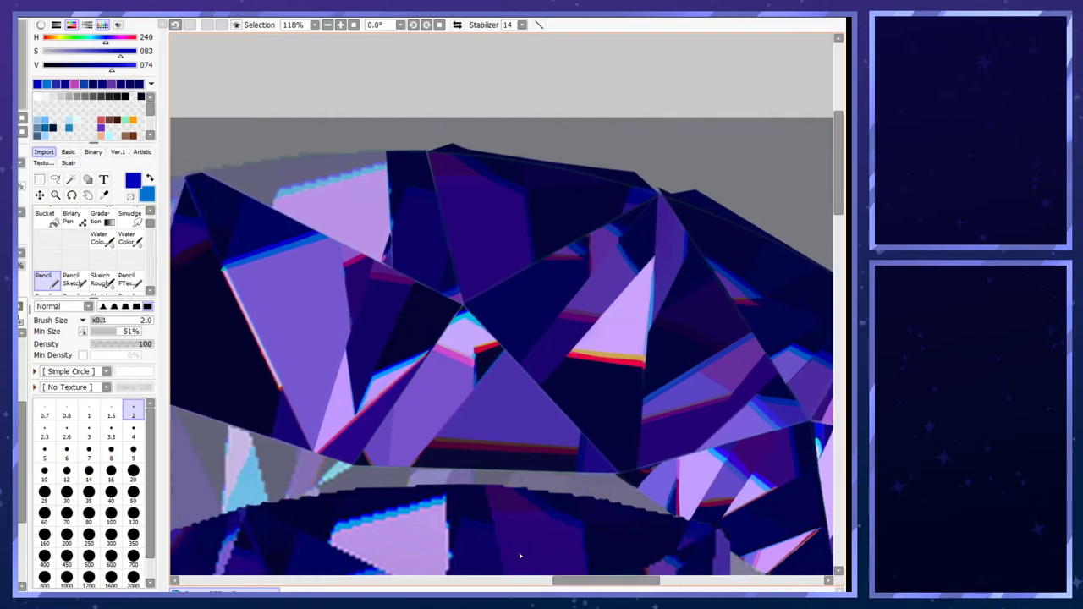
pyautogui.click(111, 432)
pyautogui.click(55, 179)
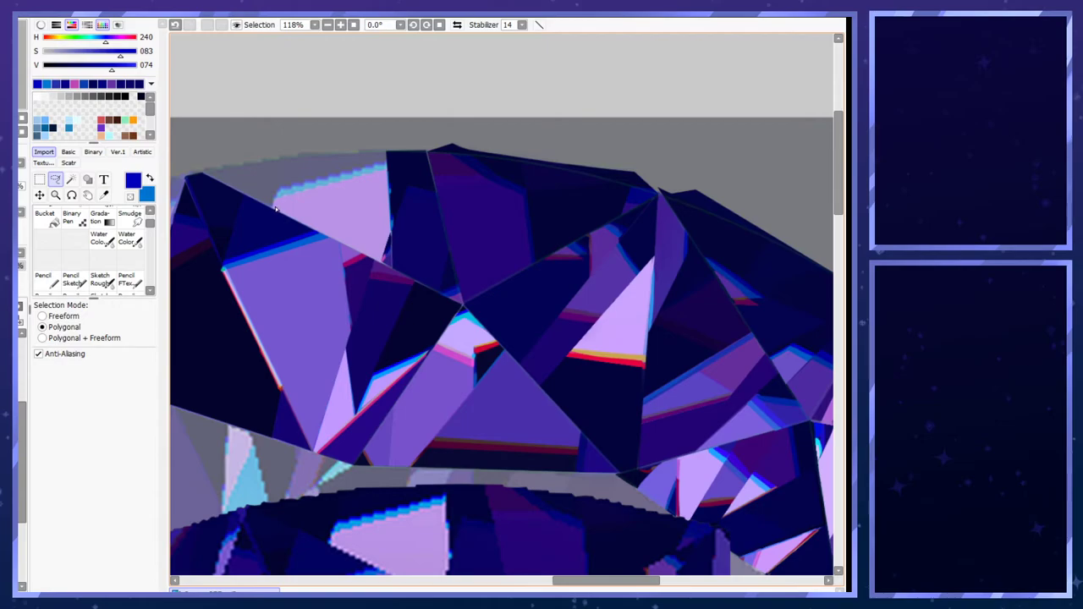
pyautogui.click(276, 200)
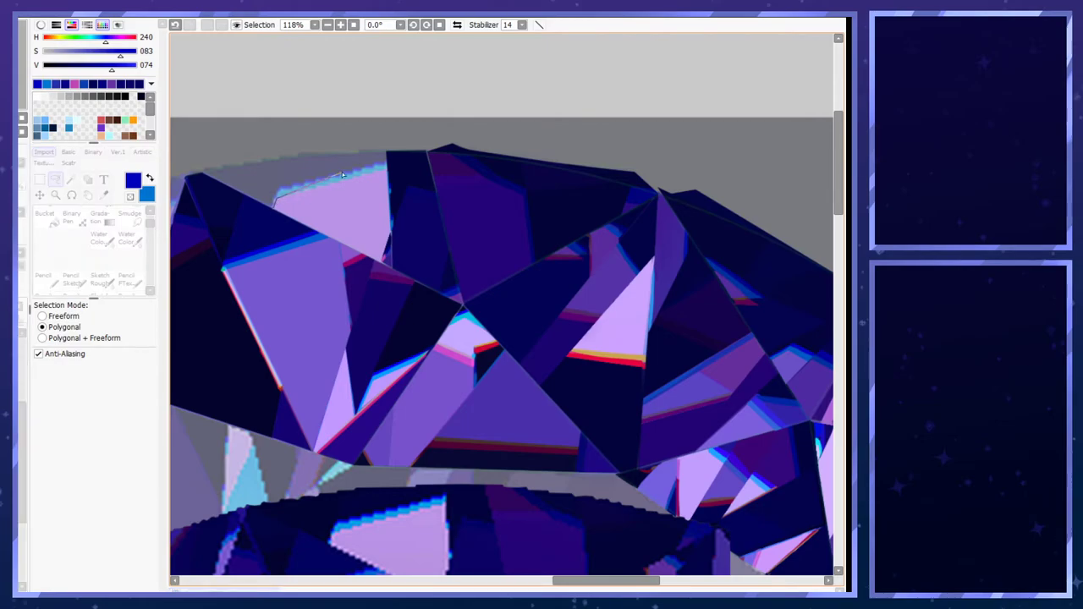
pyautogui.click(386, 161)
pyautogui.click(278, 198)
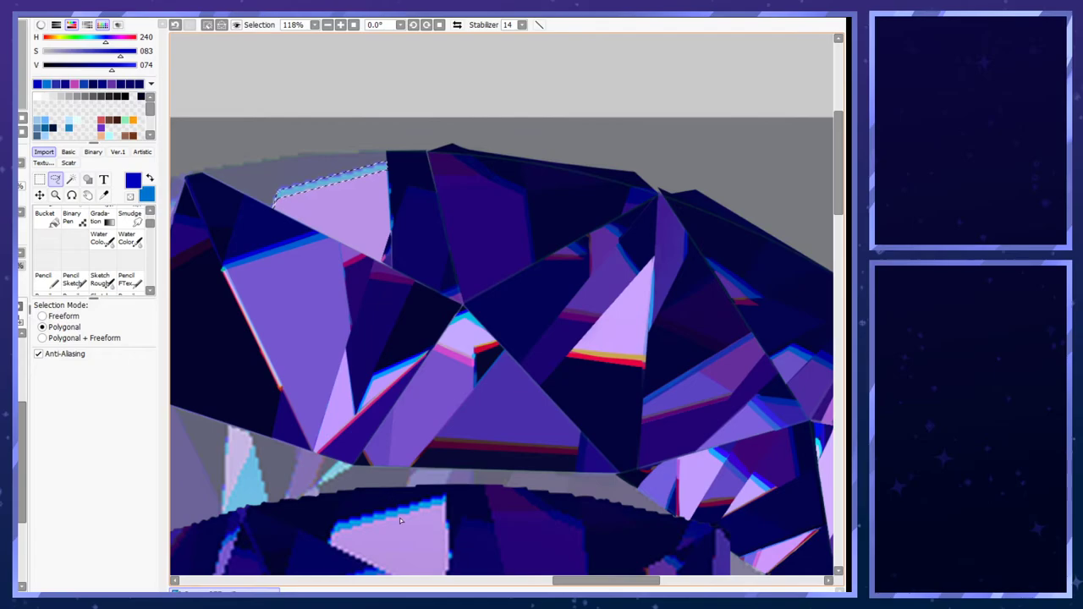
pyautogui.press('x')
pyautogui.press('x')
pyautogui.press('x')
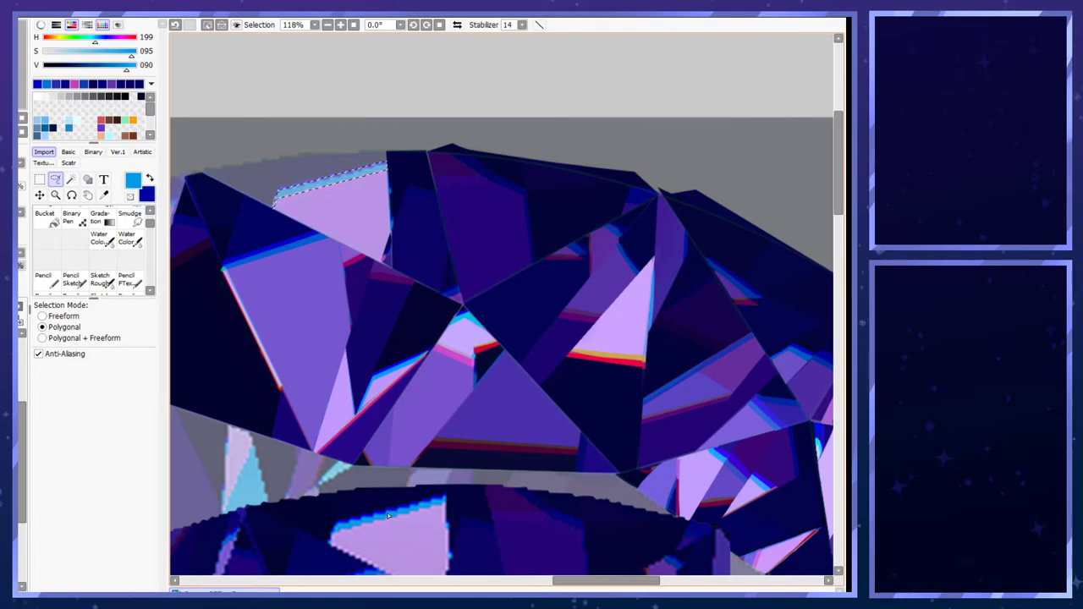
# - Line the strip's upper edge with the size 4 Pencil in sampled blues (H 241, S 74, V 64 and H 239, S 93, V 89), and deselect
pyautogui.click(44, 279)
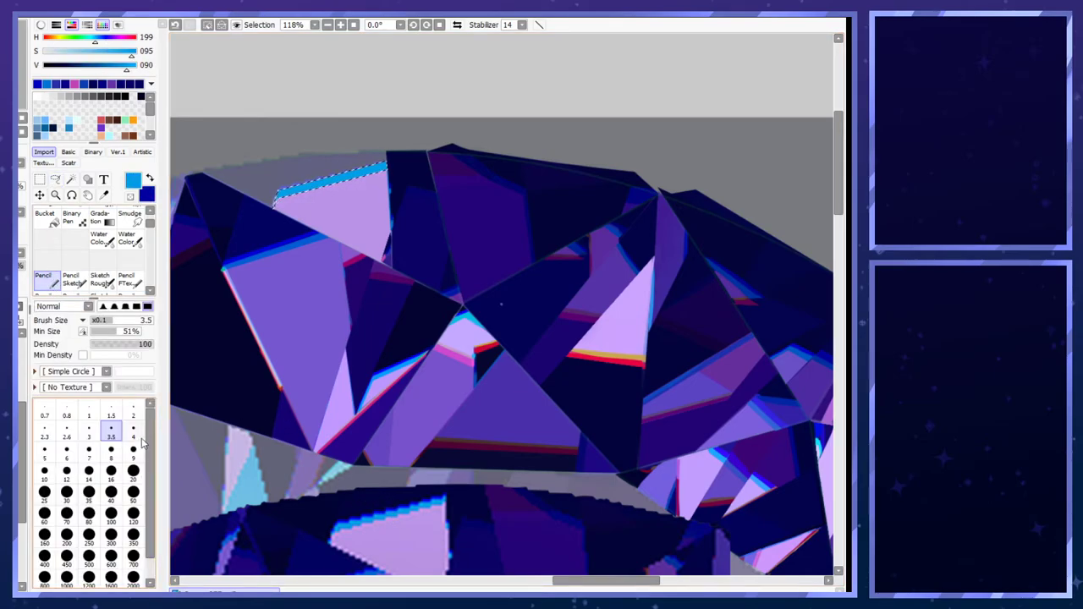
pyautogui.click(136, 435)
pyautogui.press('x')
pyautogui.moveTo(277, 189); pyautogui.dragTo(399, 157)
pyautogui.keyDown('shift'); pyautogui.click(399, 157); pyautogui.keyUp('shift')
pyautogui.keyDown('shift'); pyautogui.click(266, 197); pyautogui.keyUp('shift')
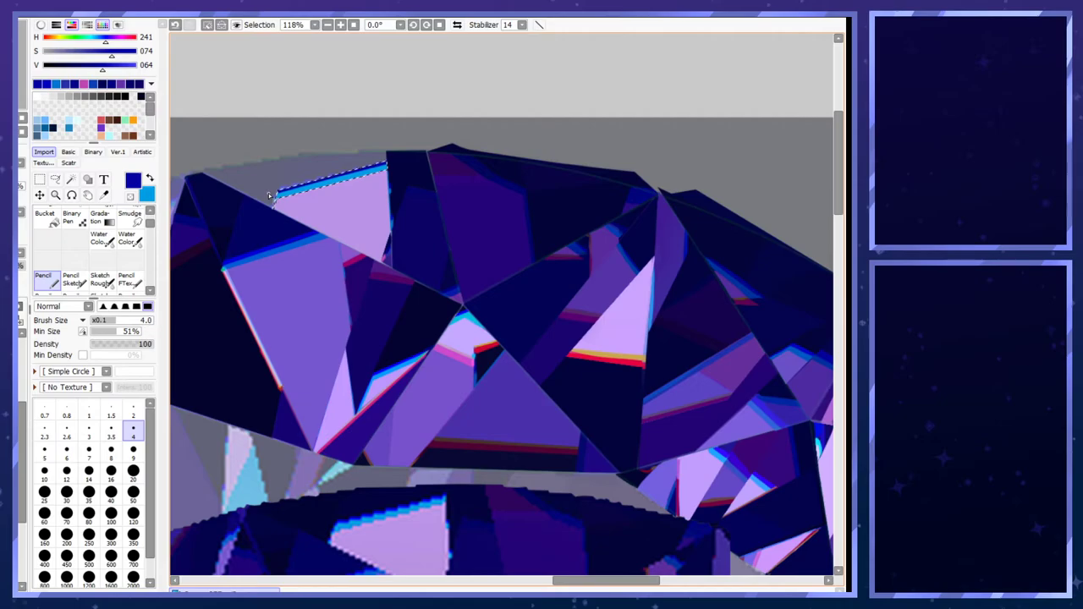
pyautogui.rightClick(351, 514)
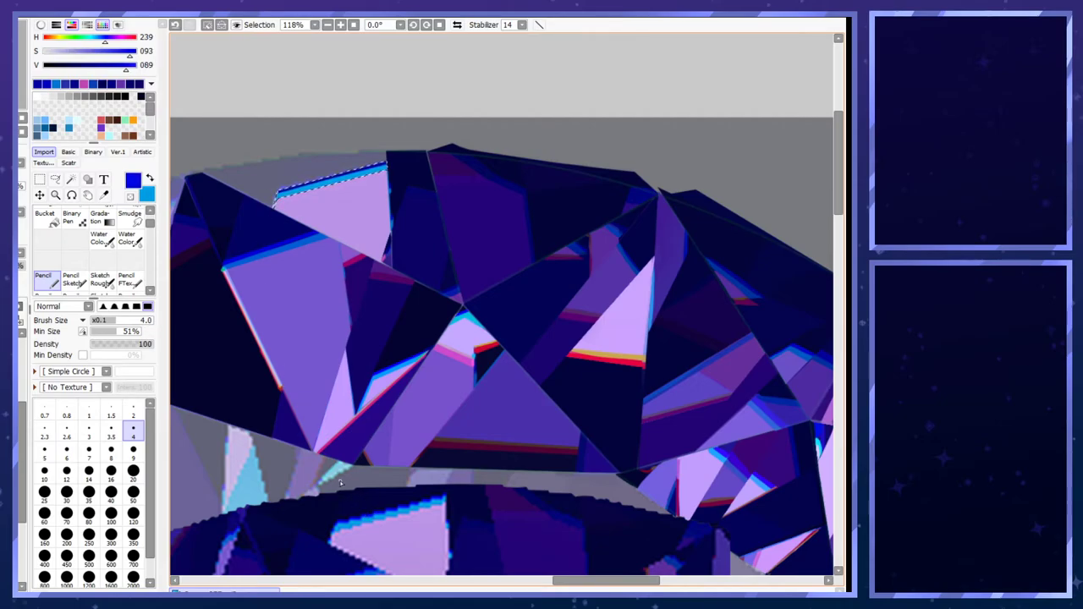
pyautogui.click(270, 201)
pyautogui.keyDown('shift'); pyautogui.click(407, 158); pyautogui.keyUp('shift')
pyautogui.keyDown('shift'); pyautogui.click(269, 200); pyautogui.keyUp('shift')
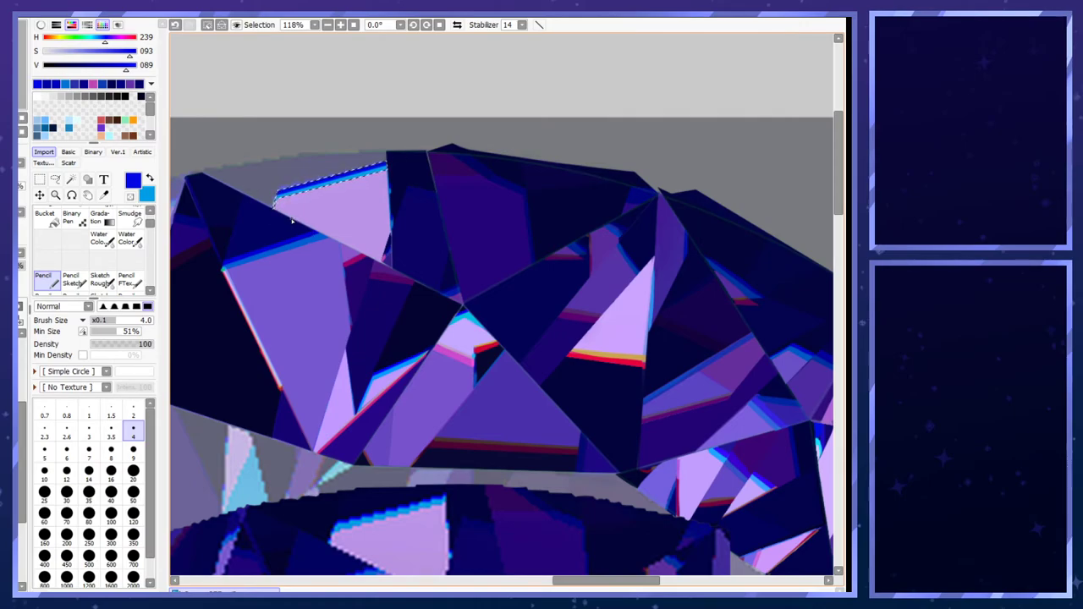
pyautogui.hotkey('ctrl', 'd')
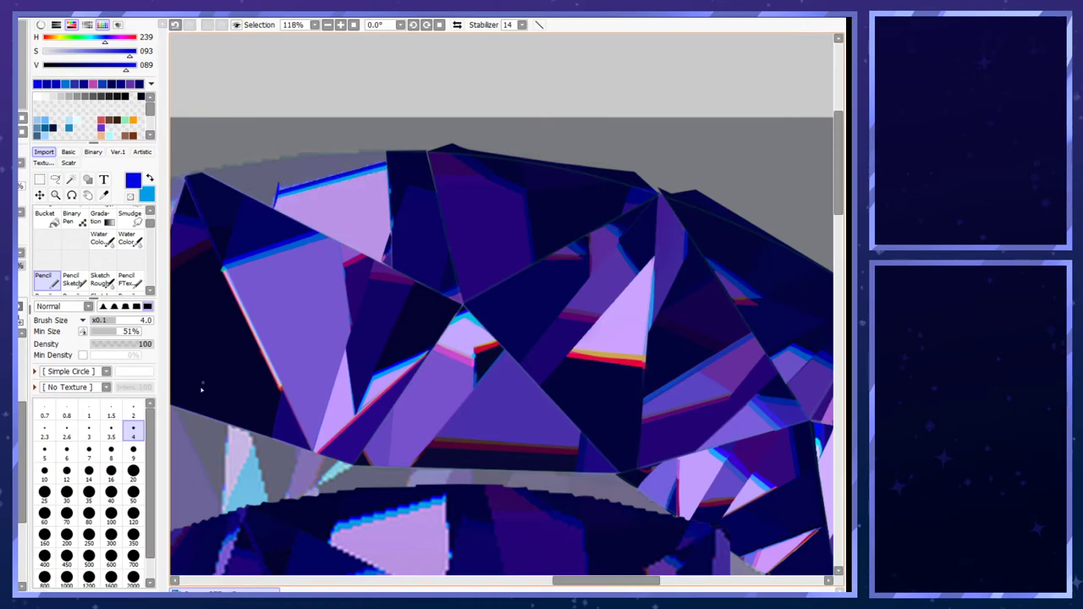
# - Touch up the blue strip's pointed end with the size 2 Pencil, stepping through the recent strokes to remove the stray mark
pyautogui.click(134, 412)
pyautogui.hotkey('ctrl', 'z')
pyautogui.moveTo(274, 210); pyautogui.dragTo(279, 192)
pyautogui.hotkey('ctrl', 'z')
pyautogui.hotkey('ctrl', 'z')
pyautogui.hotkey('ctrl', 'z')
pyautogui.hotkey('ctrl', 'z')
pyautogui.hotkey('ctrl', 'z')
pyautogui.hotkey('ctrl', 'y')
pyautogui.hotkey('ctrl', 'z')
pyautogui.hotkey('ctrl', 'y')
pyautogui.hotkey('ctrl', 'z')
pyautogui.hotkey('ctrl', 'z')
pyautogui.hotkey('ctrl', 'z')
pyautogui.hotkey('ctrl', 'y')
pyautogui.hotkey('ctrl', 'z')
pyautogui.hotkey('ctrl', 'y')
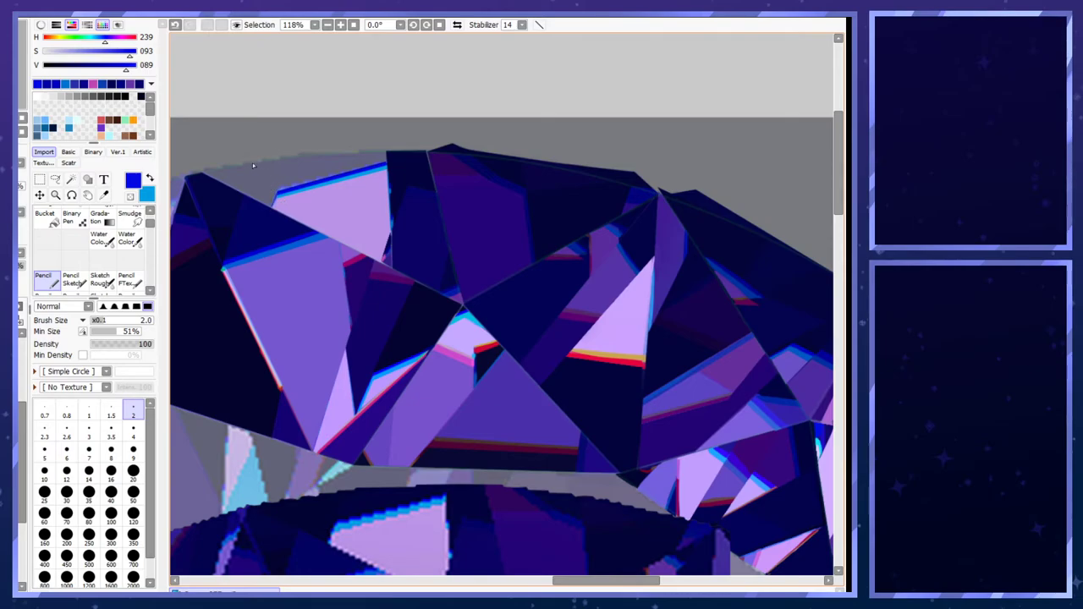
# - Try filling the whole gap above the lilac facet with sampled dark navy (H 240, S 21, V 20), and undo the fill
pyautogui.press('a')
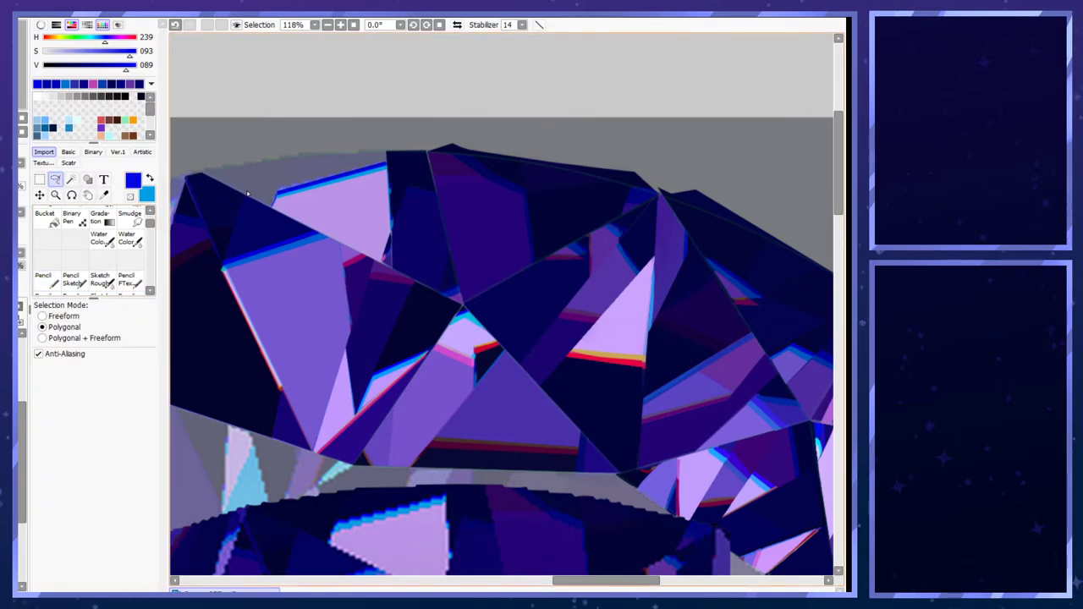
pyautogui.click(274, 203)
pyautogui.click(278, 191)
pyautogui.click(386, 153)
pyautogui.click(245, 158)
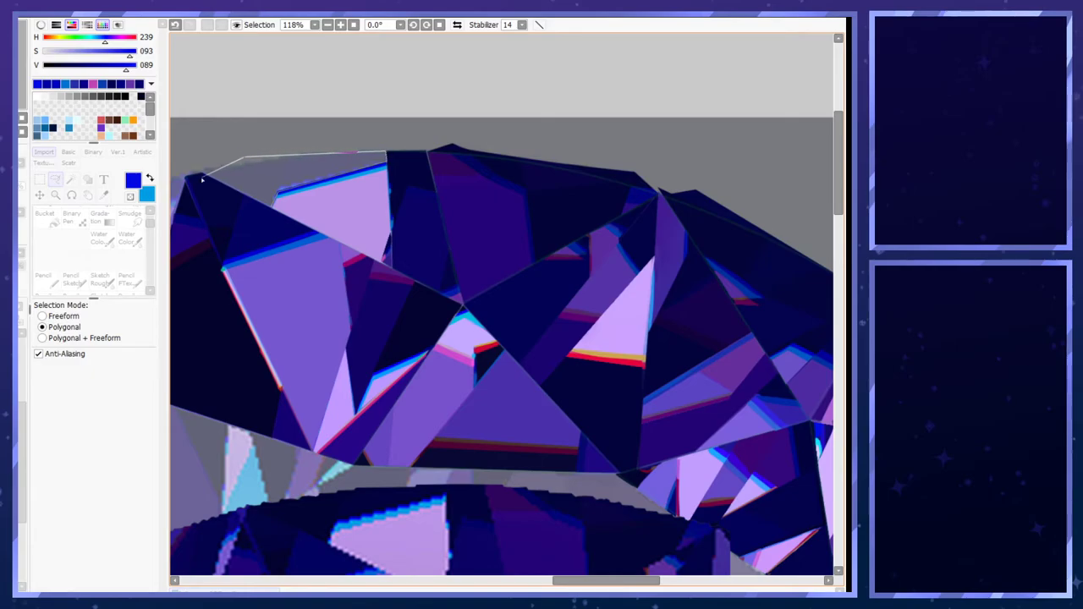
pyautogui.click(202, 174)
pyautogui.doubleClick(271, 208)
pyautogui.rightClick(319, 526)
pyautogui.hotkey('ctrl', 'f')
pyautogui.hotkey('ctrl', 'd')
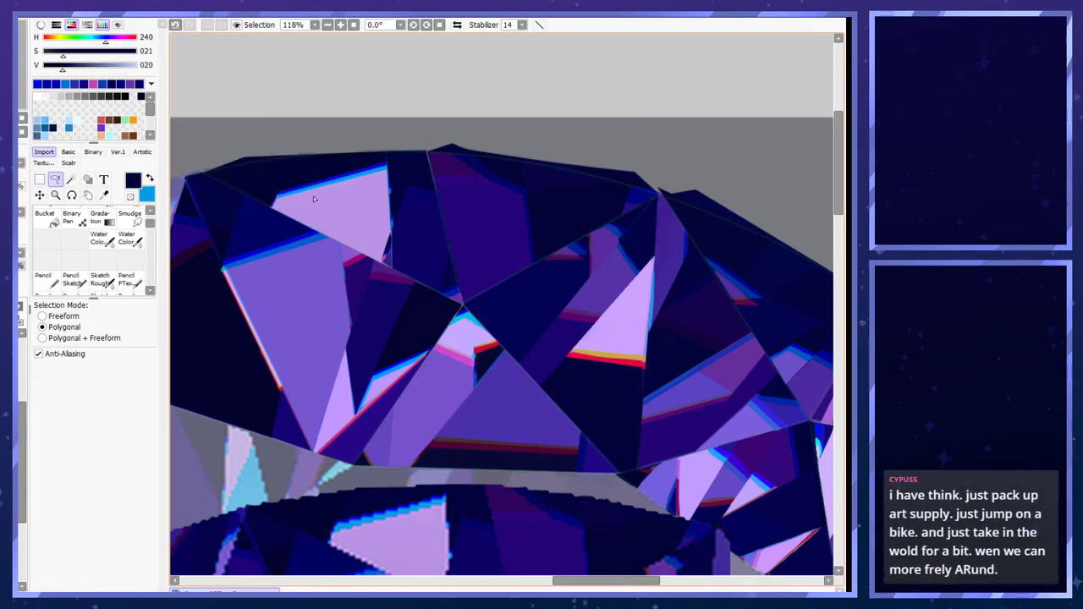
pyautogui.hotkey('ctrl', 'z')
pyautogui.hotkey('ctrl', 'z')
pyautogui.hotkey('ctrl', 'z')
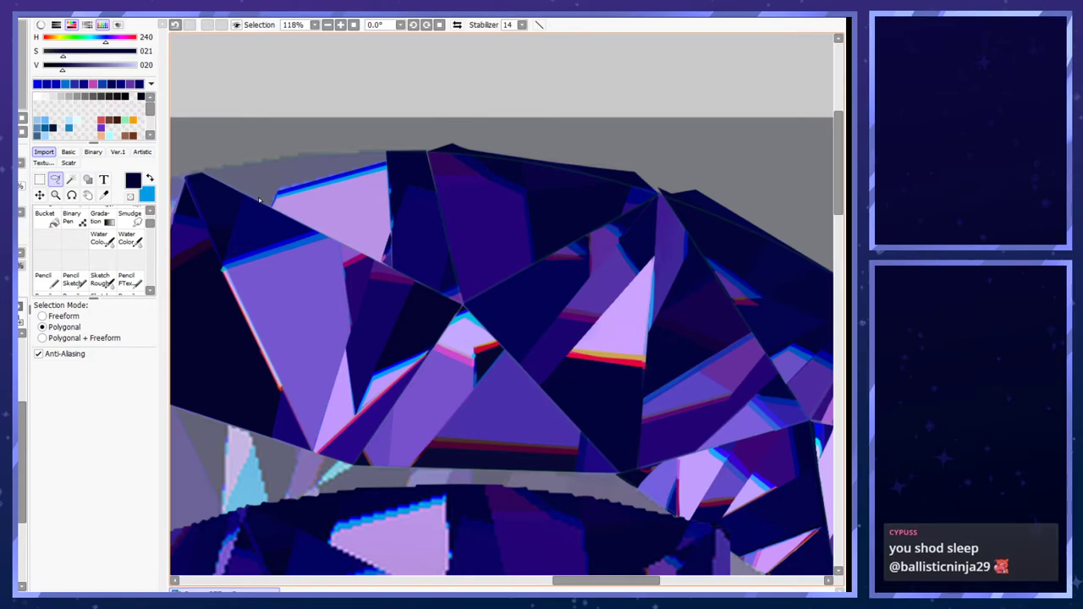
# - Outline the area directly above the lilac facet's blue strip, fill it with sampled navy (H 240, S 26, V 24) and deselect
pyautogui.scroll(1, 348, 205)
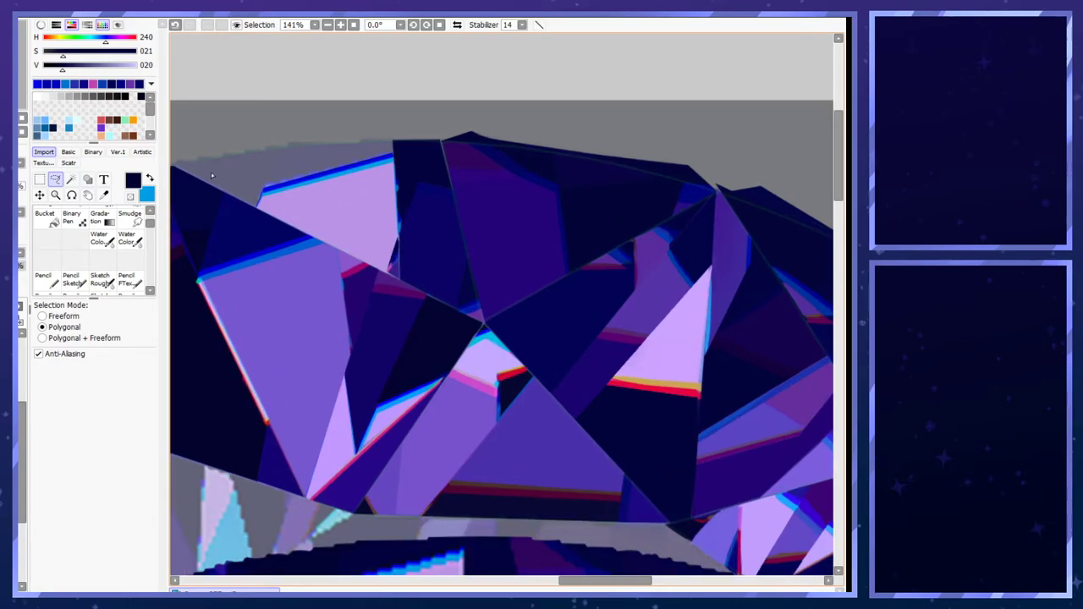
pyautogui.scroll(-2, 263, 160)
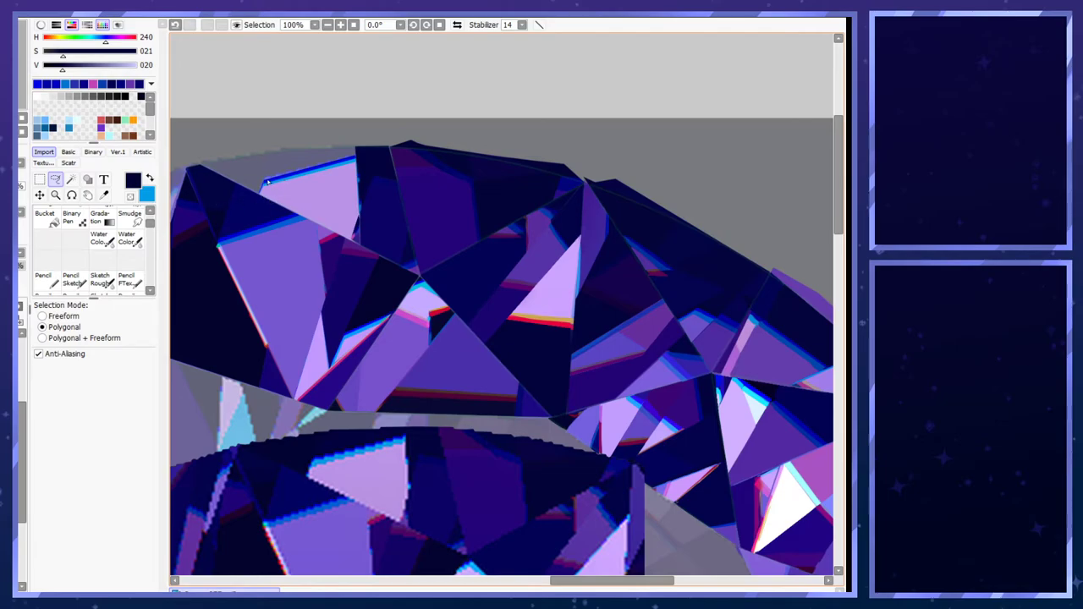
pyautogui.click(264, 182)
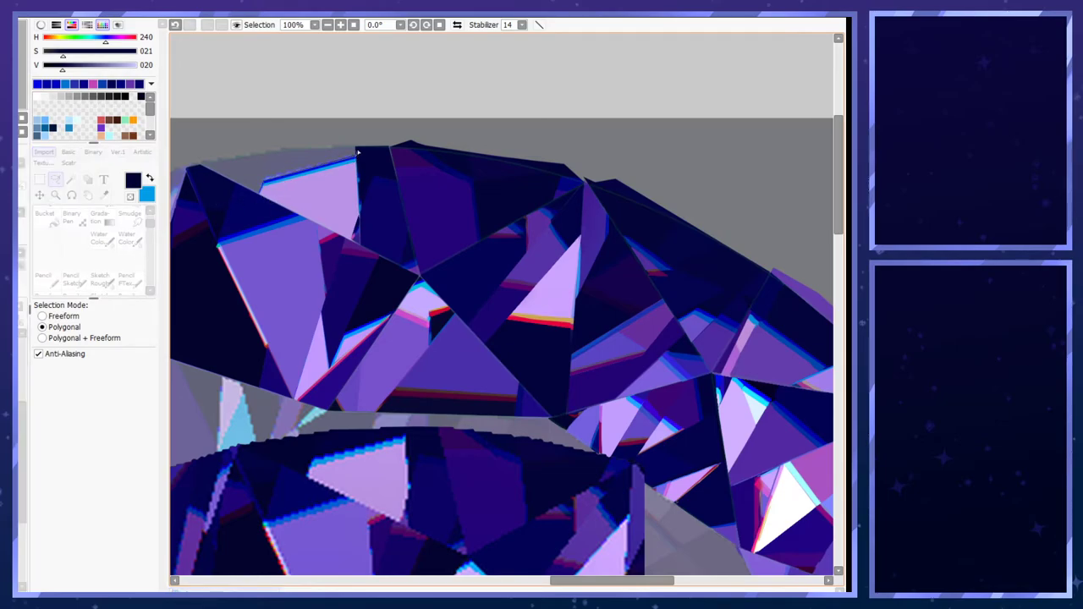
pyautogui.click(356, 148)
pyautogui.click(272, 149)
pyautogui.click(266, 181)
pyautogui.rightClick(332, 450)
pyautogui.hotkey('ctrl', 'f')
pyautogui.hotkey('ctrl', 'd')
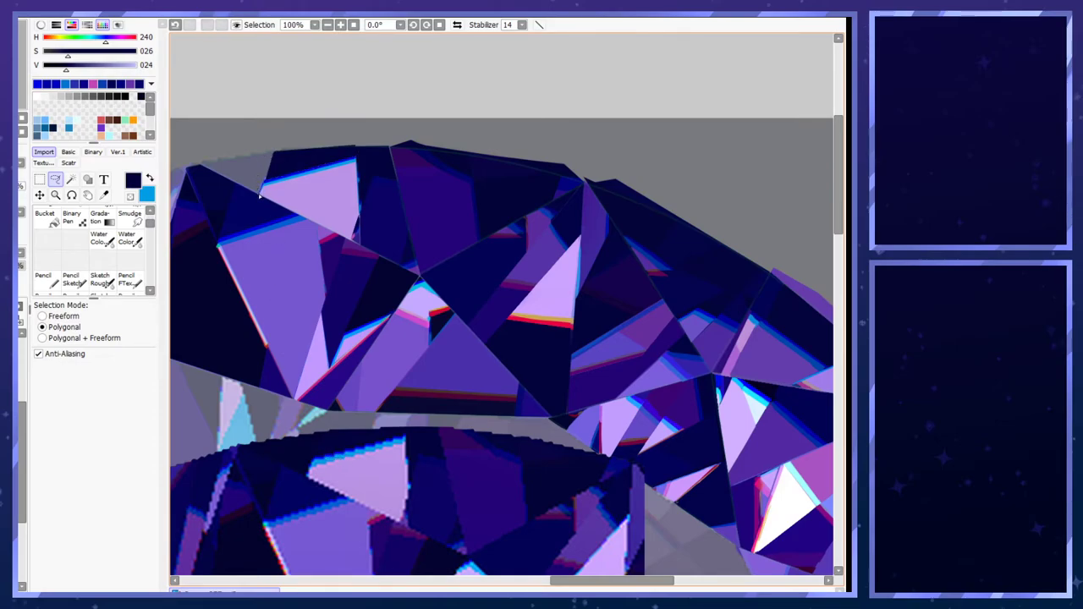
# - Outline the remaining small triangle on the gem's rim beside the new navy area, fill it with darker navy (H 240, S 21, V 20) and deselect
pyautogui.click(260, 196)
pyautogui.click(273, 153)
pyautogui.click(196, 166)
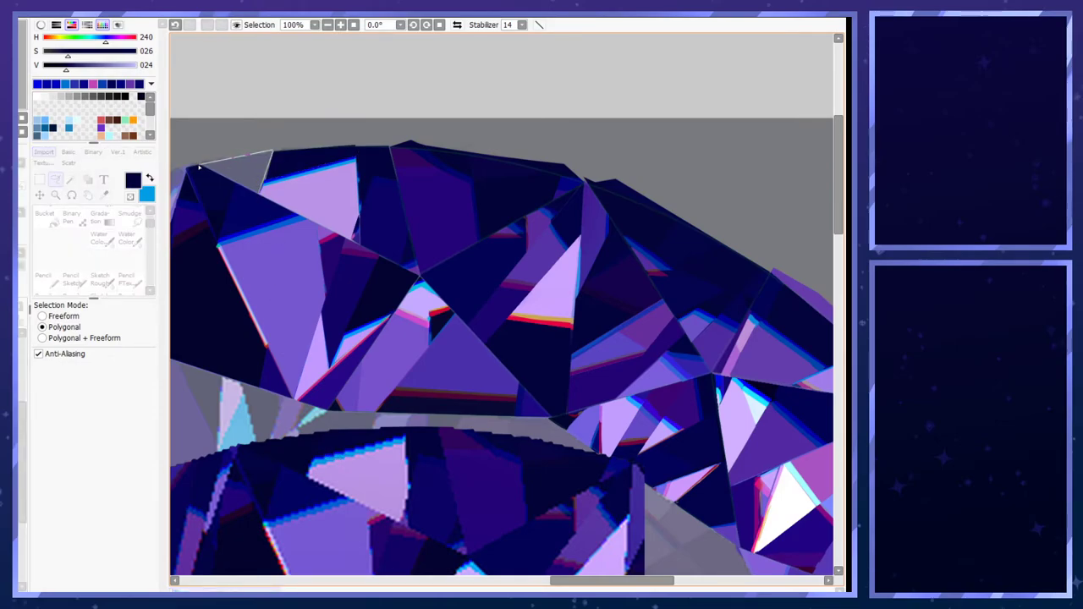
pyautogui.click(260, 194)
pyautogui.keyDown('alt'); pyautogui.click(305, 464); pyautogui.keyUp('alt')
pyautogui.hotkey('ctrl', 'f')
pyautogui.hotkey('ctrl', 'd')
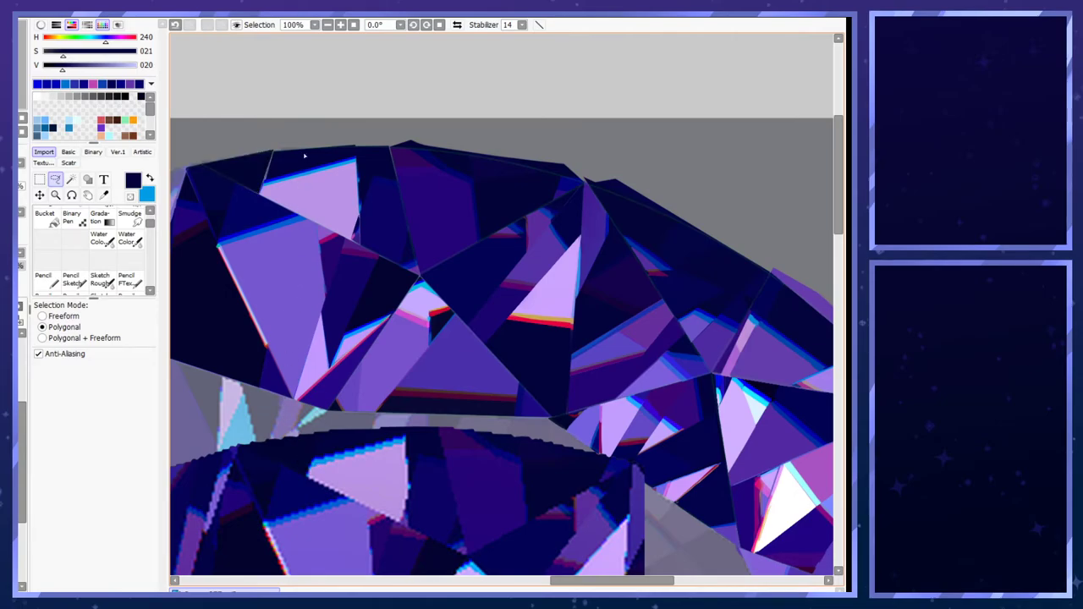
pyautogui.scroll(3, 306, 145)
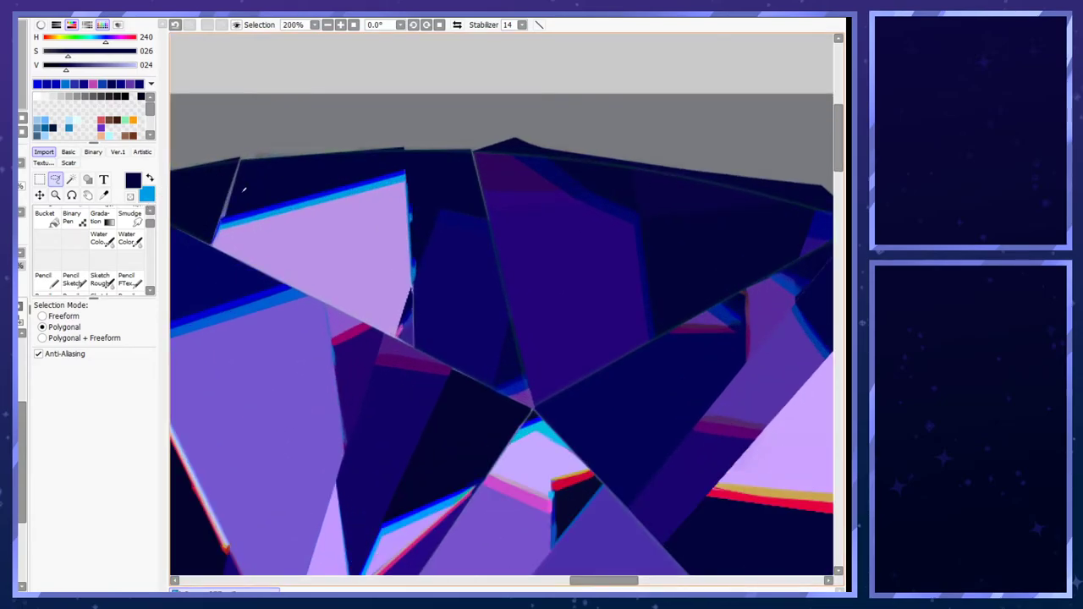
# - Outline the area above the lilac facet's blue strip, including its pale seams, fill it with navy (H 240, S 26, V 24) and deselect
pyautogui.keyDown('alt'); pyautogui.click(225, 227); pyautogui.keyUp('alt')
pyautogui.click(218, 222)
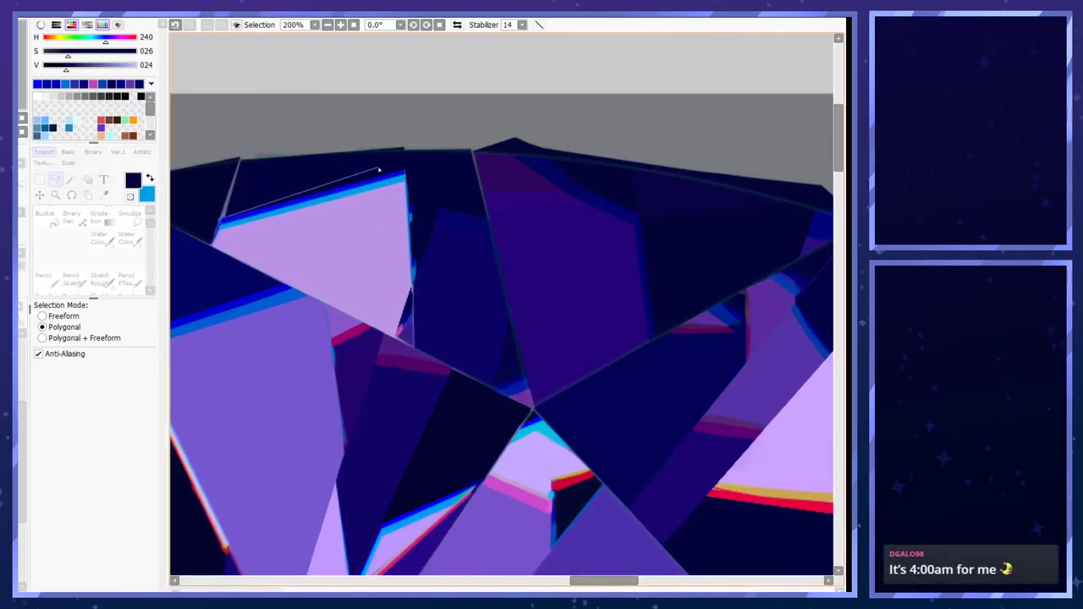
pyautogui.click(406, 173)
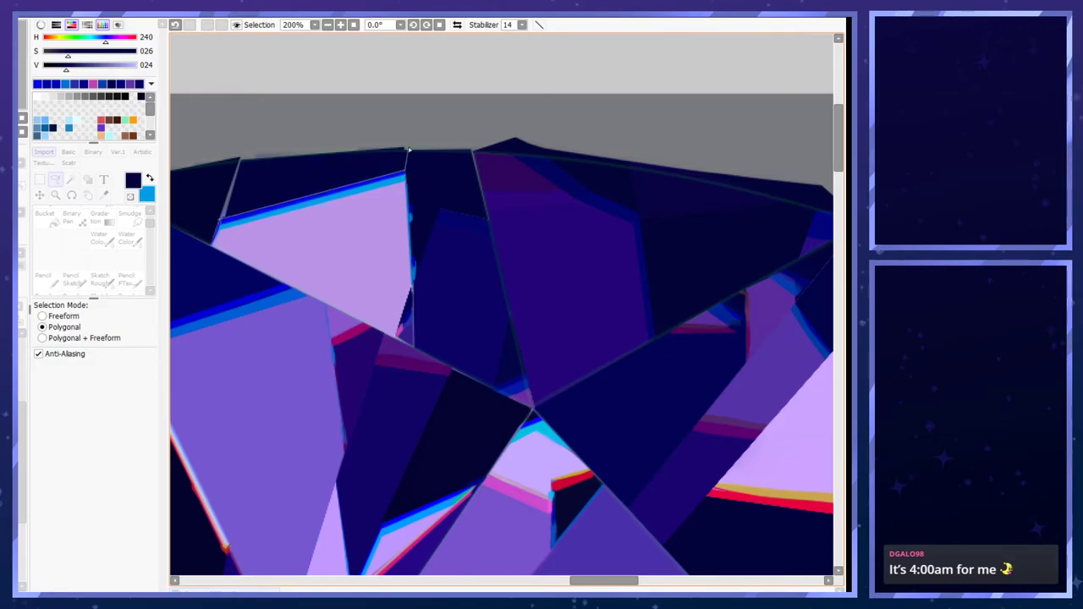
pyautogui.click(404, 150)
pyautogui.click(238, 158)
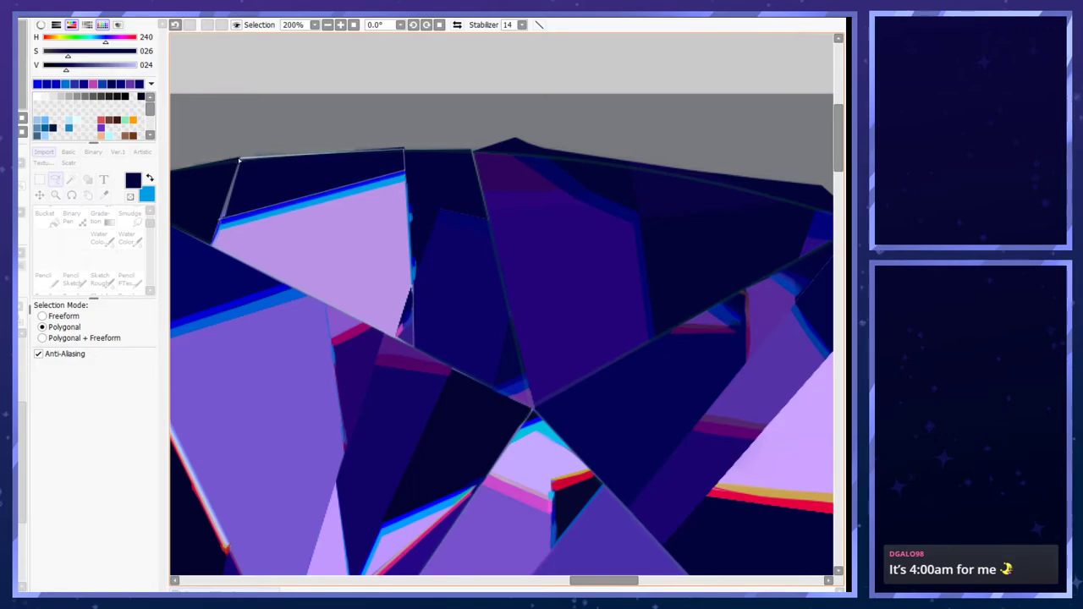
pyautogui.click(220, 225)
pyautogui.hotkey('ctrl', 'f')
pyautogui.hotkey('ctrl', 'd')
# - Try retouching the blue strip's pointed end with the size 2 Pencil in sampled blue (H 200, S 95, V 90), and undo the strokes
pyautogui.rightClick(212, 210)
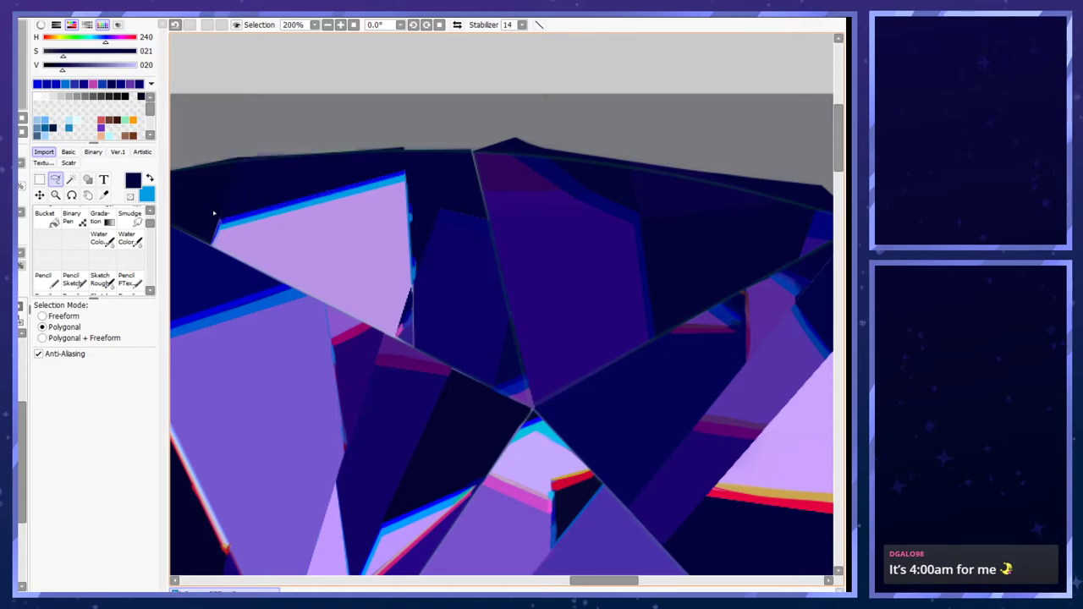
pyautogui.press('n')
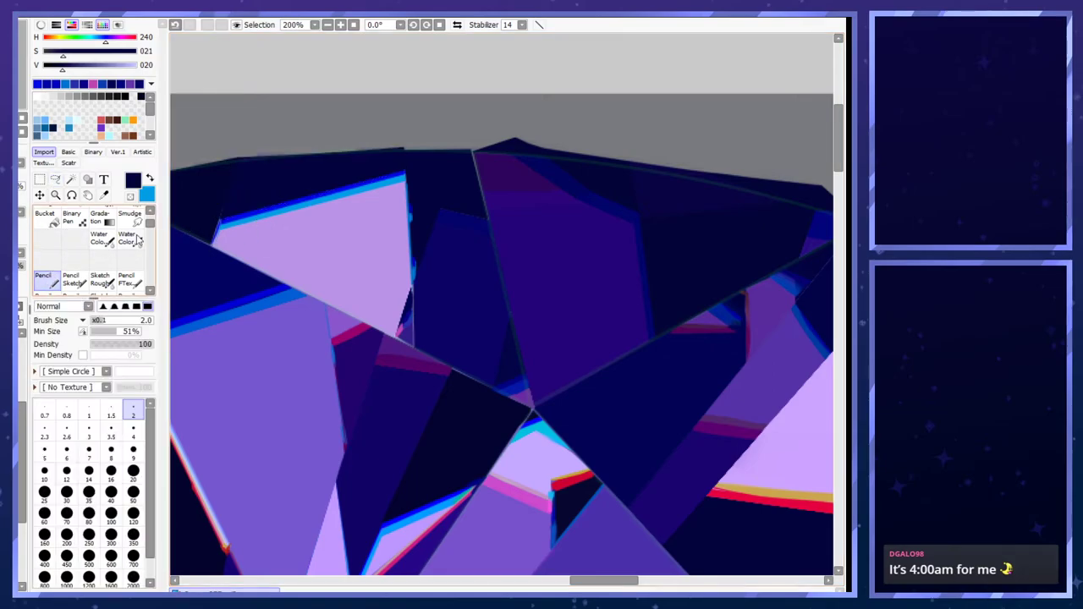
pyautogui.keyDown('alt'); pyautogui.click(229, 222); pyautogui.keyUp('alt')
pyautogui.rightClick(228, 220)
pyautogui.moveTo(220, 220)
pyautogui.mouseDown()
pyautogui.moveTo(211, 247)
pyautogui.moveTo(219, 219)
pyautogui.moveTo(213, 237)
pyautogui.moveTo(220, 219)
pyautogui.moveTo(407, 175)
pyautogui.moveTo(227, 225)
pyautogui.mouseUp()
pyautogui.hotkey('ctrl', 'z')
pyautogui.hotkey('ctrl', 'z')
pyautogui.rightClick(228, 224)
pyautogui.hotkey('ctrl', 'z')
pyautogui.hotkey('ctrl', 'z')
# - Paint the narrow gap at the lilac facet's lower corner with the size 2 Pencil in sampled purple (H 252, S 47, V 53)
pyautogui.scroll(-3, 276, 200)
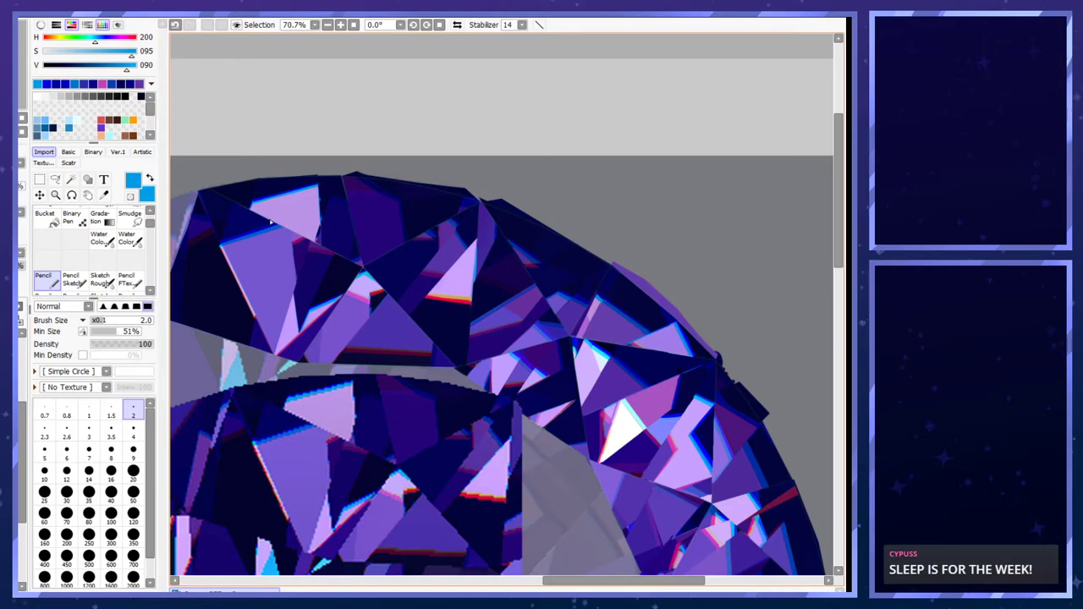
pyautogui.scroll(4, 271, 222)
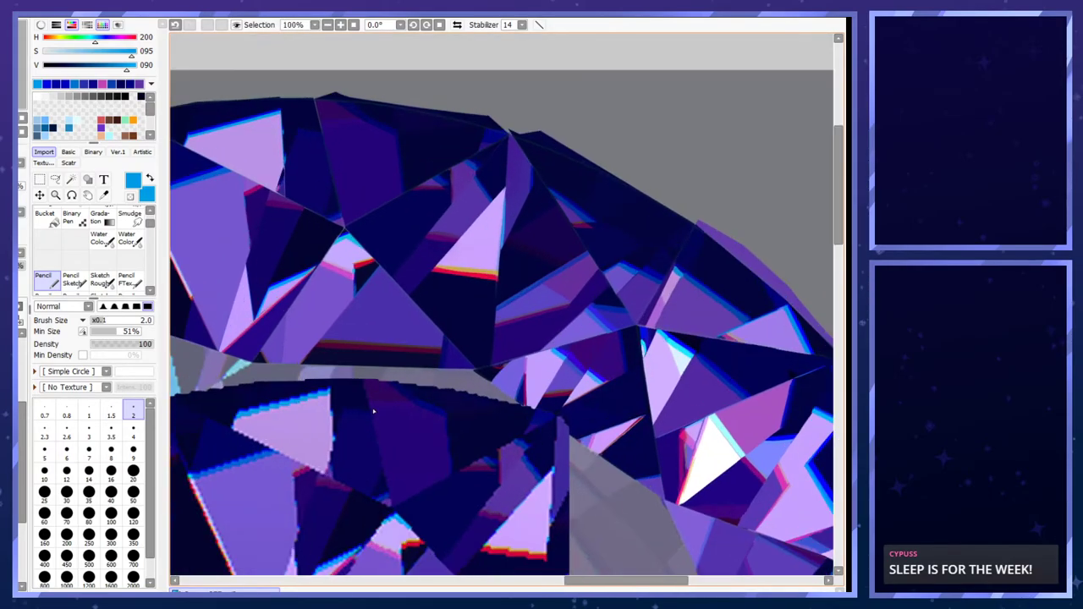
pyautogui.scroll(-2, 325, 490)
pyautogui.scroll(3, 327, 479)
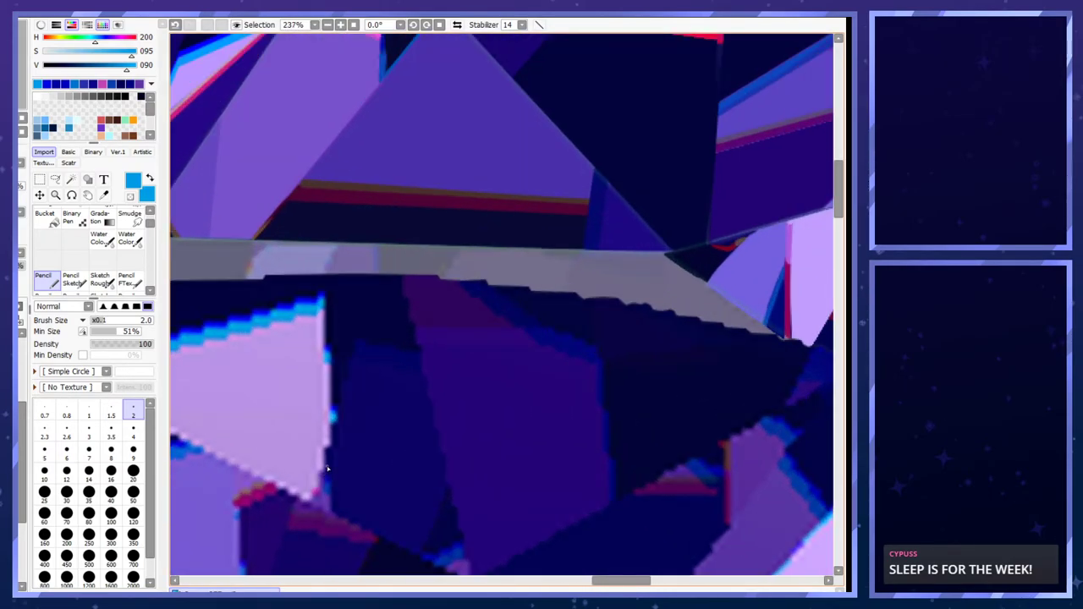
pyautogui.rightClick(328, 470)
pyautogui.scroll(-3, 328, 471)
pyautogui.scroll(4, 333, 373)
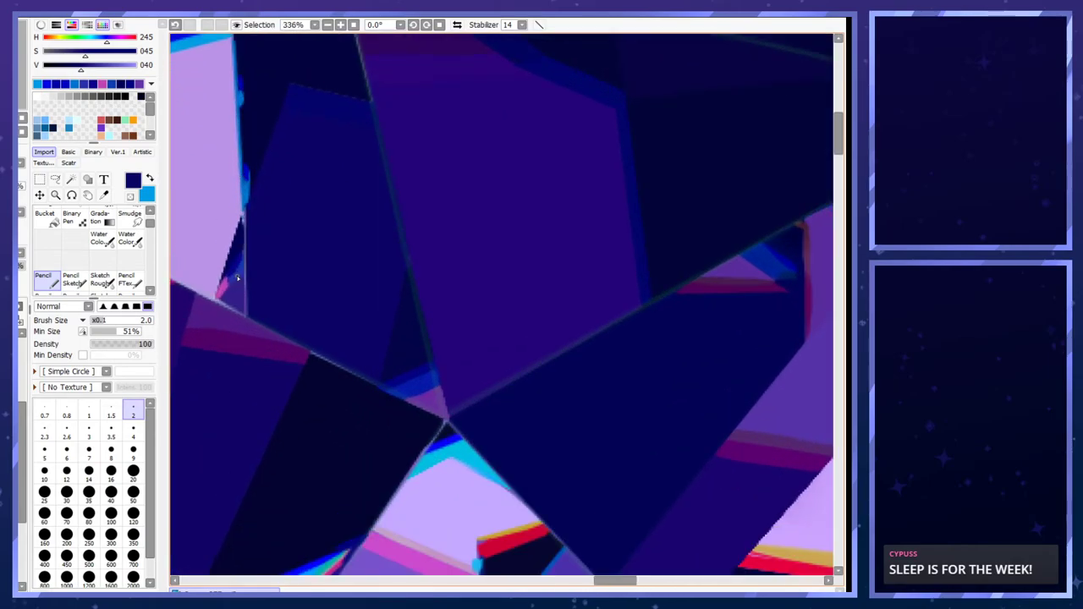
pyautogui.keyDown('alt'); pyautogui.click(245, 295); pyautogui.keyUp('alt')
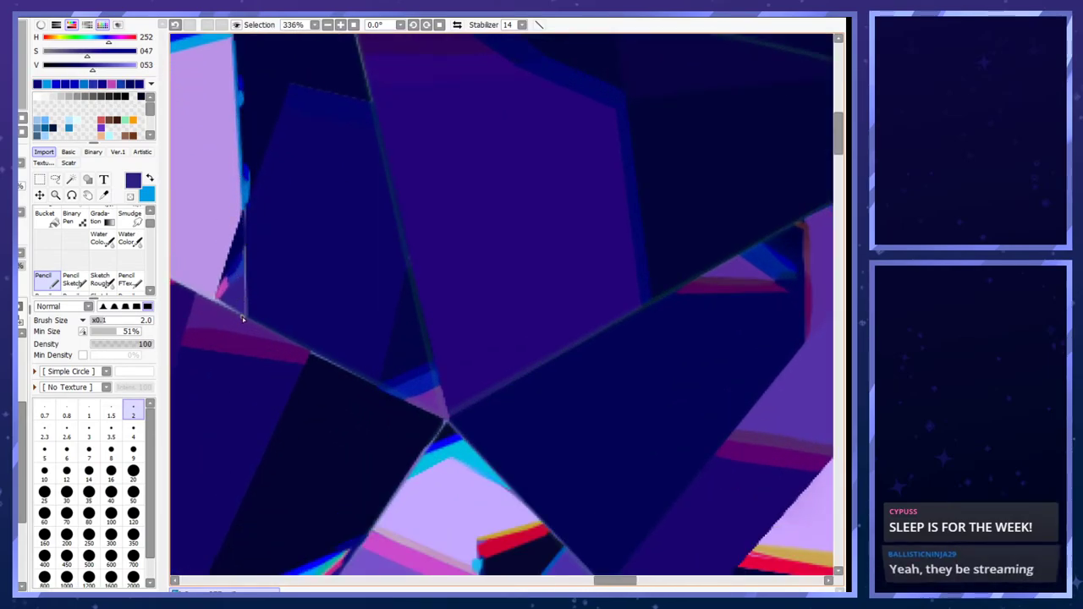
# - Paint over the pale seam between the small purple sliver and the dark blue facet with resampled neighbouring colours, undoing stray strokes
pyautogui.keyDown('alt'); pyautogui.click(244, 267); pyautogui.keyUp('alt')
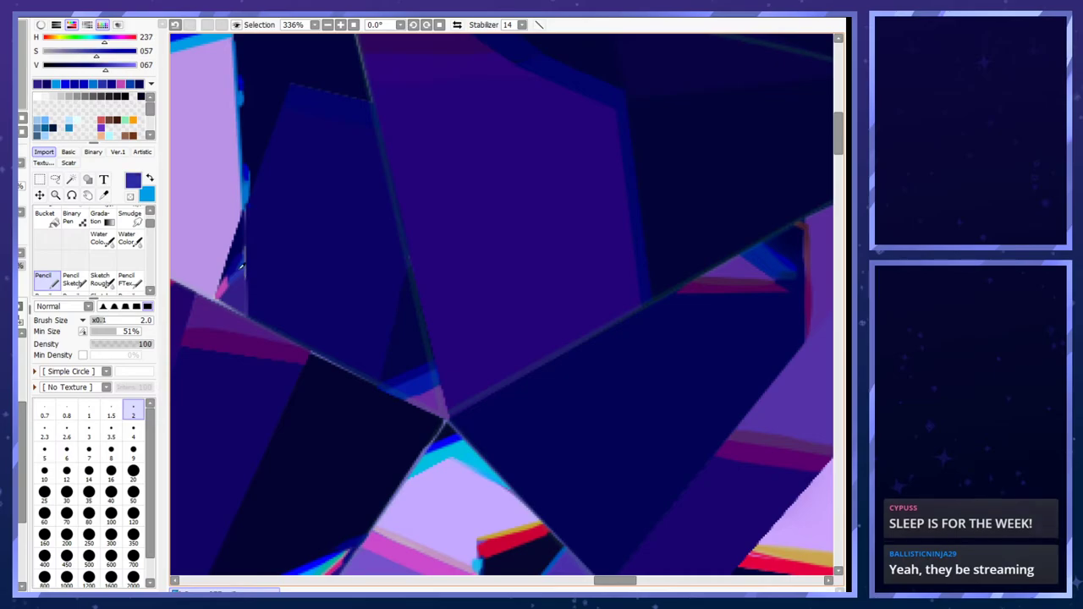
pyautogui.moveTo(246, 275)
pyautogui.mouseDown()
pyautogui.moveTo(247, 238)
pyautogui.moveTo(227, 274)
pyautogui.moveTo(241, 313)
pyautogui.moveTo(229, 307)
pyautogui.moveTo(241, 313)
pyautogui.mouseUp()
pyautogui.hotkey('ctrl', 'z')
pyautogui.keyDown('alt'); pyautogui.click(233, 268); pyautogui.keyUp('alt')
pyautogui.keyDown('alt'); pyautogui.click(235, 247); pyautogui.keyUp('alt')
pyautogui.keyDown('alt'); pyautogui.click(225, 300); pyautogui.keyUp('alt')
pyautogui.hotkey('ctrl', 'z')
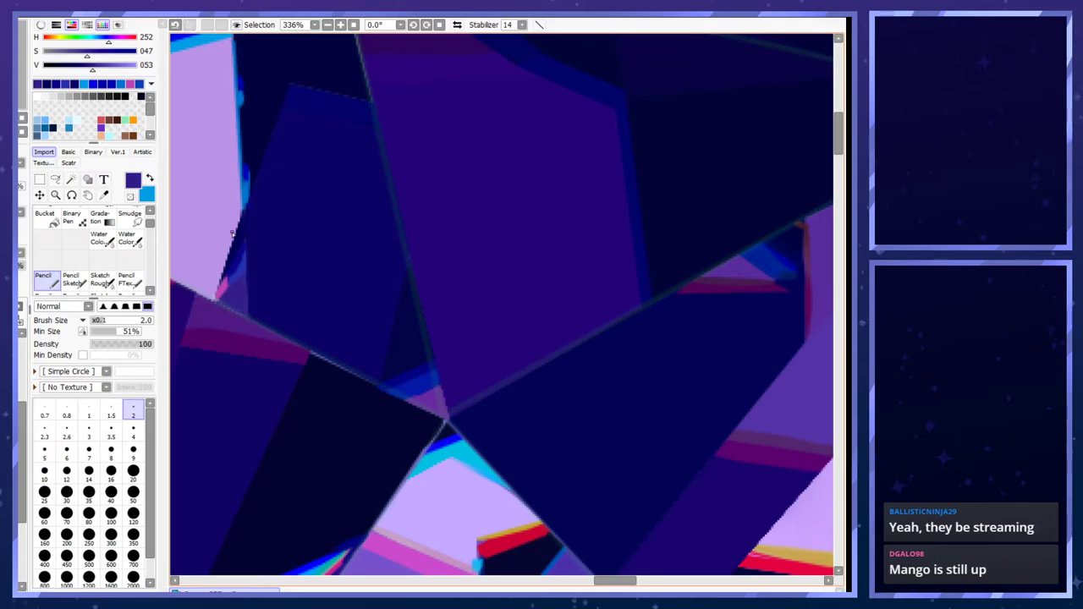
# - Sample the navy beside the dark seam (H 239, S 30, V 28) and add a dark blue strip along the gem's rim above the lilac facet
pyautogui.keyDown('alt'); pyautogui.click(413, 262); pyautogui.keyUp('alt')
pyautogui.scroll(-1, 407, 252)
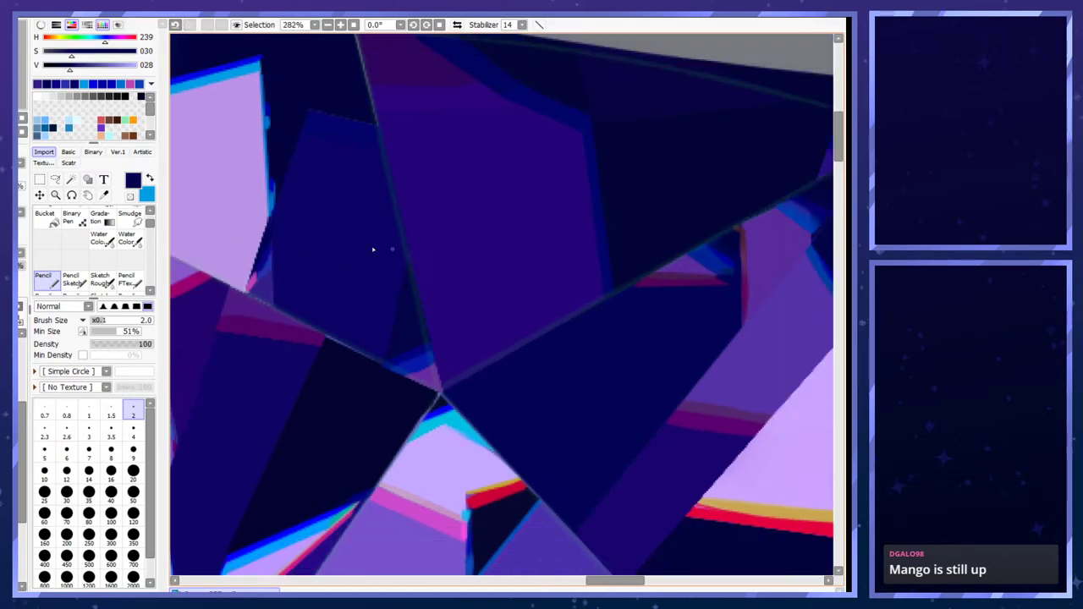
pyautogui.scroll(-5, 407, 252)
pyautogui.scroll(1, 392, 225)
pyautogui.hotkey('ctrl', 'f')
pyautogui.hotkey('ctrl', 'f')
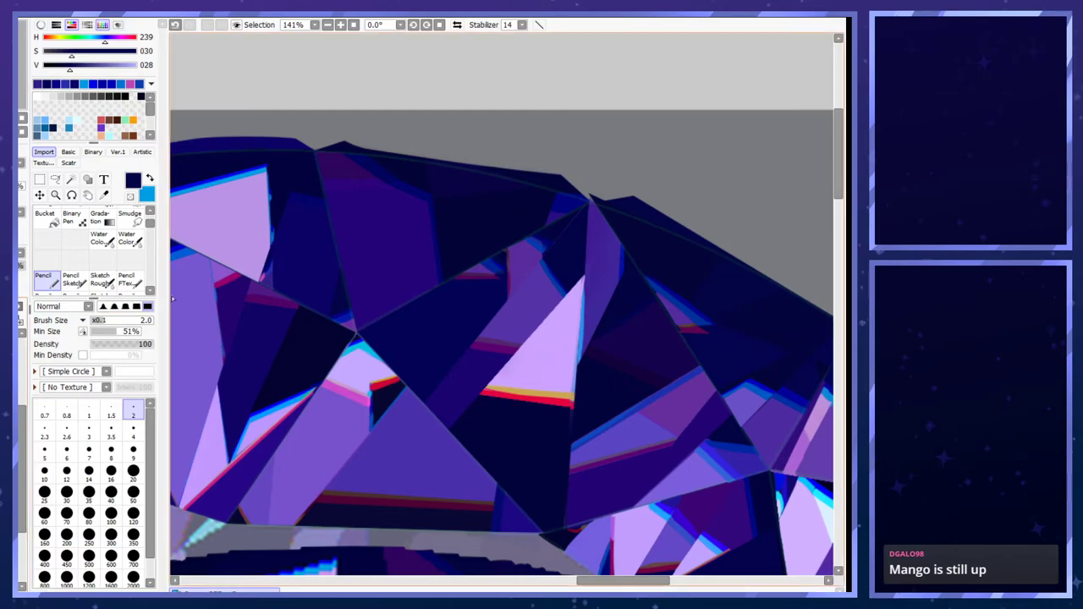
# - Try retouching the lilac facet with the Pencil at size 20 and sampled lilac (H 267, S 33, V 91), and undo the last stroke
pyautogui.scroll(-5, 296, 262)
pyautogui.scroll(3, 245, 254)
pyautogui.scroll(-2, 245, 255)
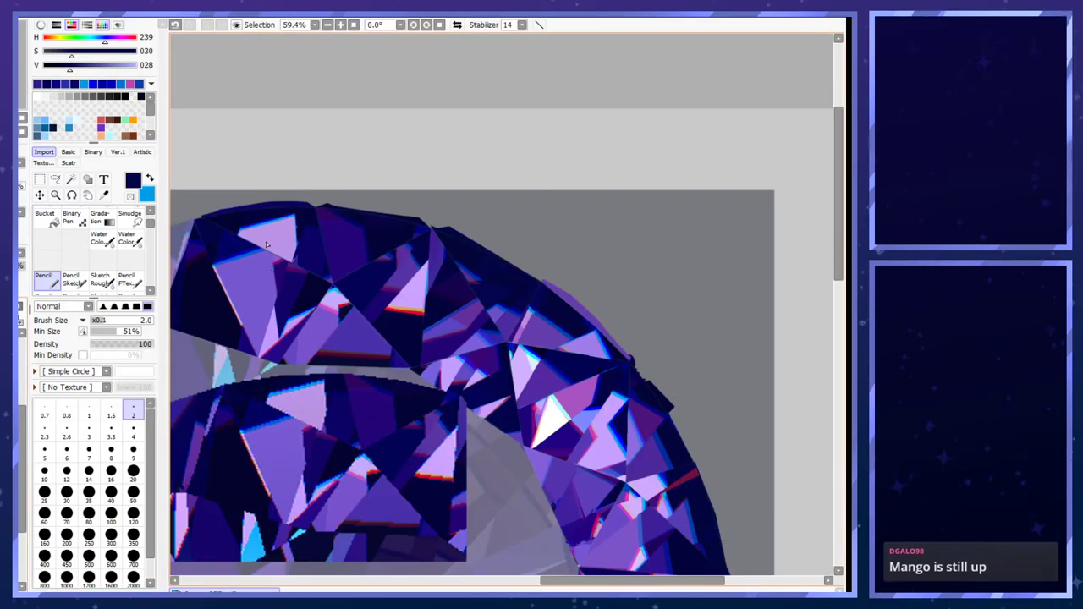
pyautogui.scroll(1, 265, 243)
pyautogui.click(111, 473)
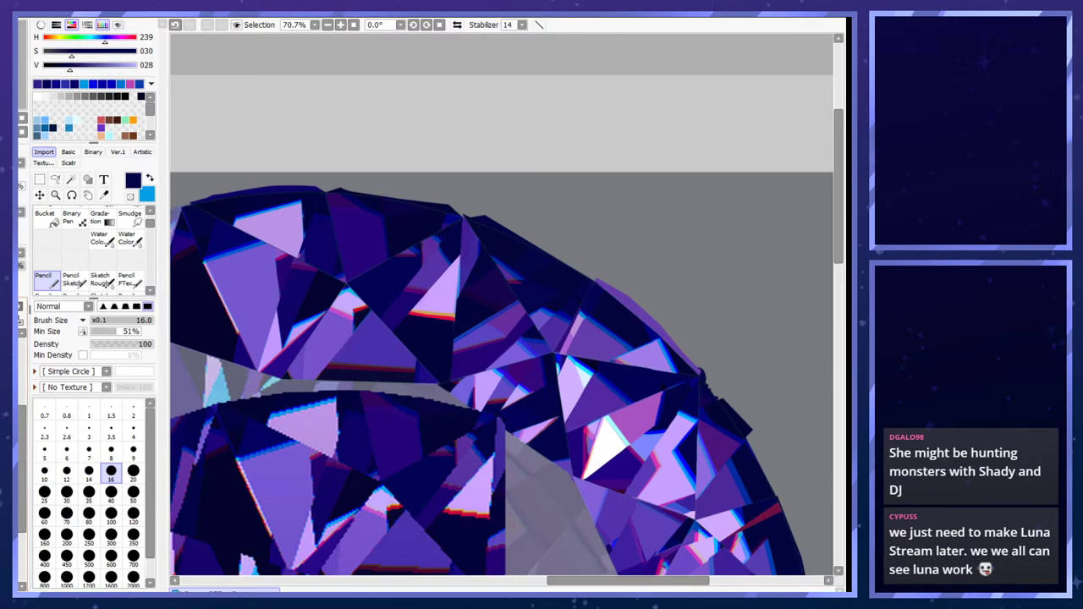
pyautogui.click(134, 515)
pyautogui.rightClick(282, 234)
pyautogui.click(133, 470)
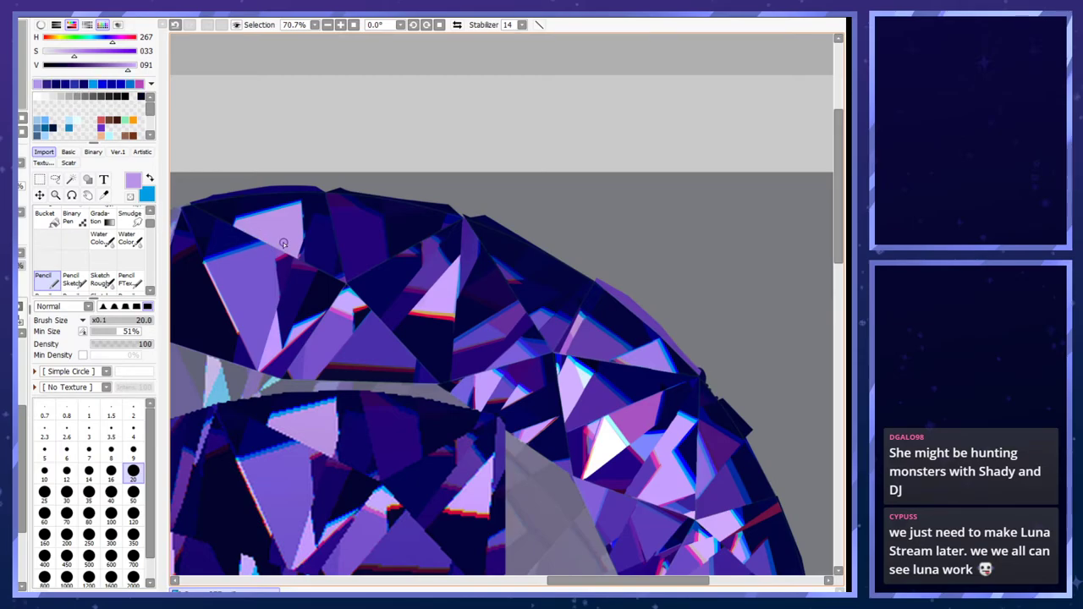
pyautogui.scroll(5, 282, 247)
pyautogui.press('-')
pyautogui.hotkey('ctrl', 'z')
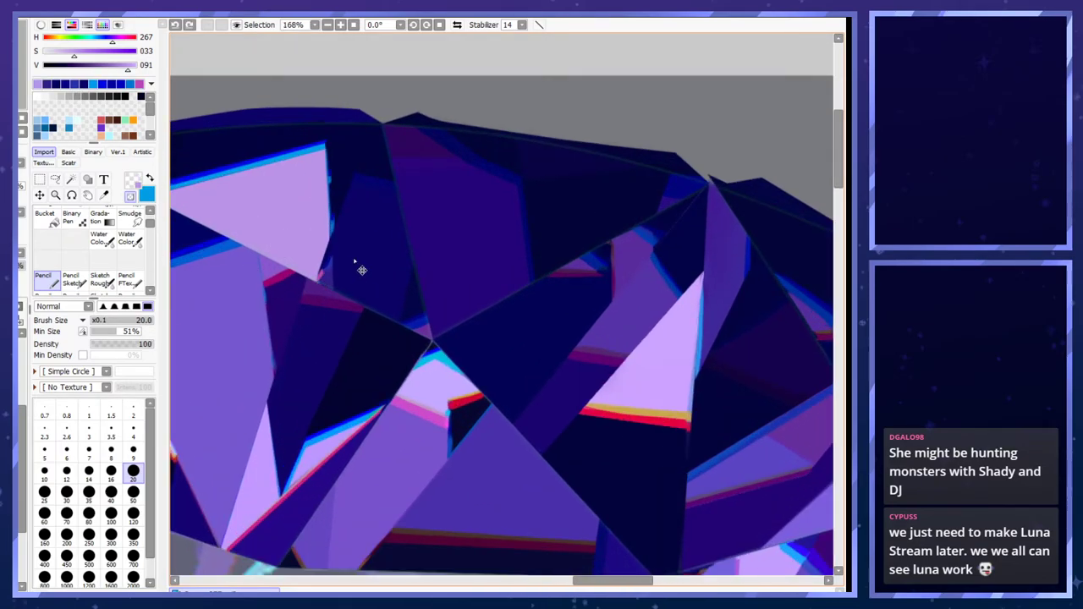
# - Touch up the purple sliver below the lilac facet's lower corner with the size 9 Pencil in sampled purple (H 252, S 47, V 53)
pyautogui.rightClick(329, 280)
pyautogui.click(133, 452)
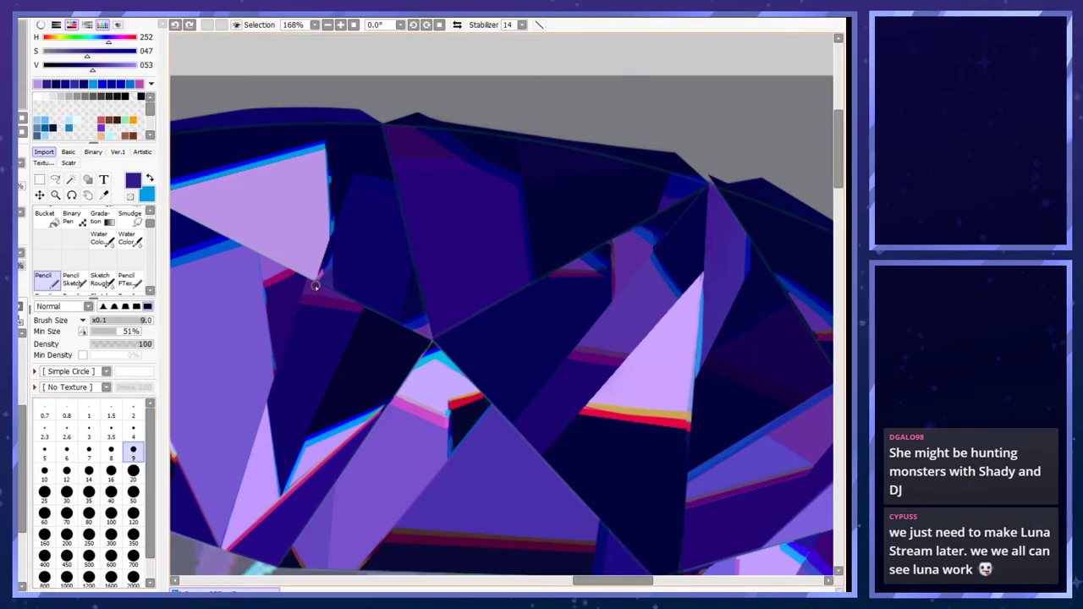
pyautogui.click(320, 293)
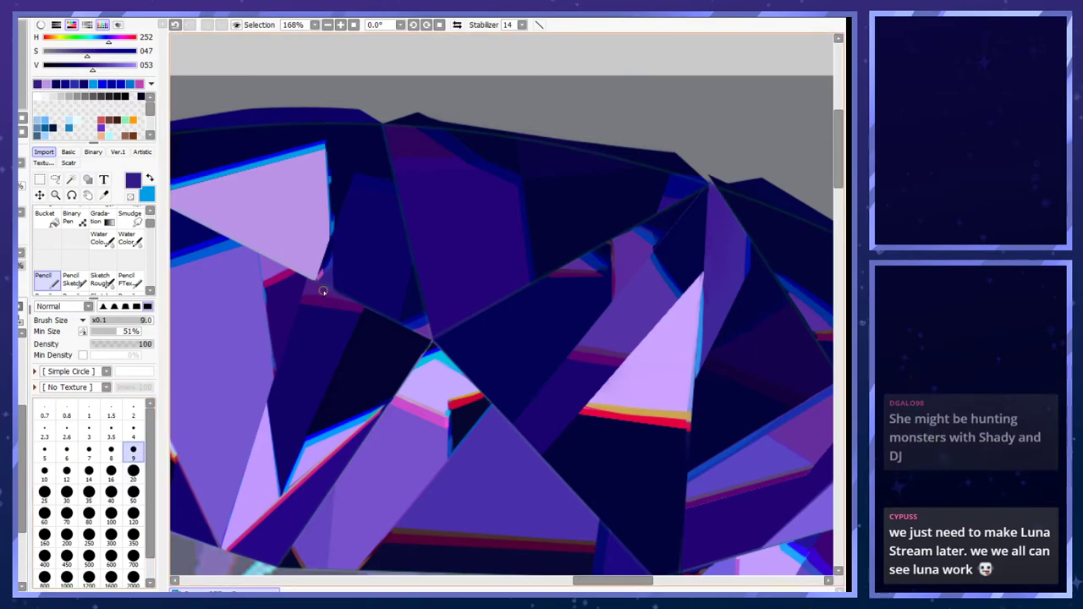
pyautogui.scroll(-4, 322, 292)
pyautogui.scroll(4, 272, 250)
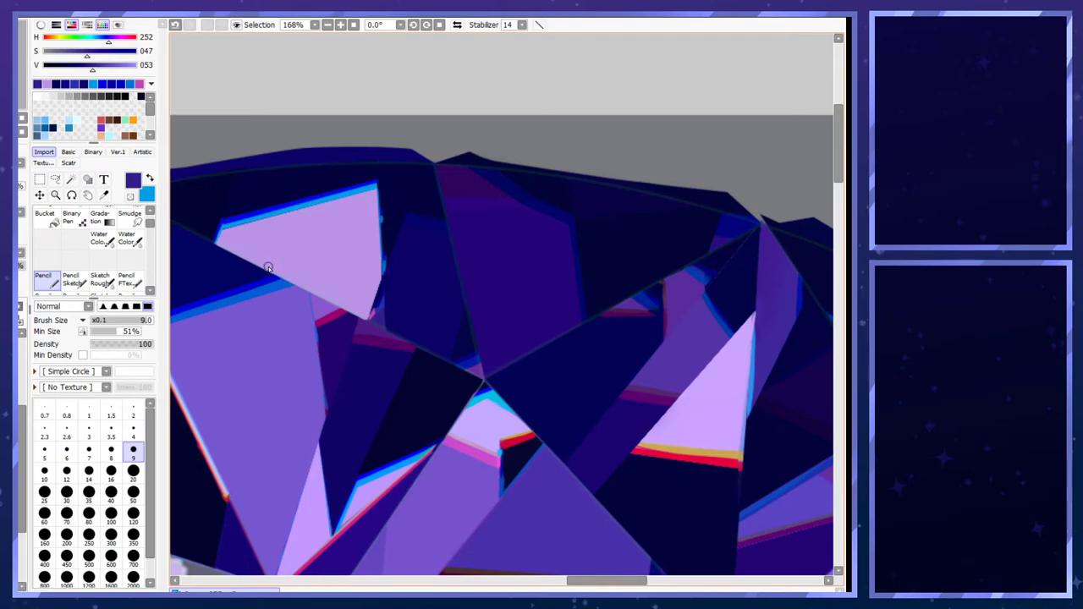
# - Paint along the lilac facet's upper edge beneath the blue strip with the size 9 Pencil in sampled lilac (H 267, S 33, V 91)
pyautogui.keyDown('alt'); pyautogui.click(283, 238); pyautogui.keyUp('alt')
pyautogui.moveTo(229, 229); pyautogui.dragTo(370, 194)
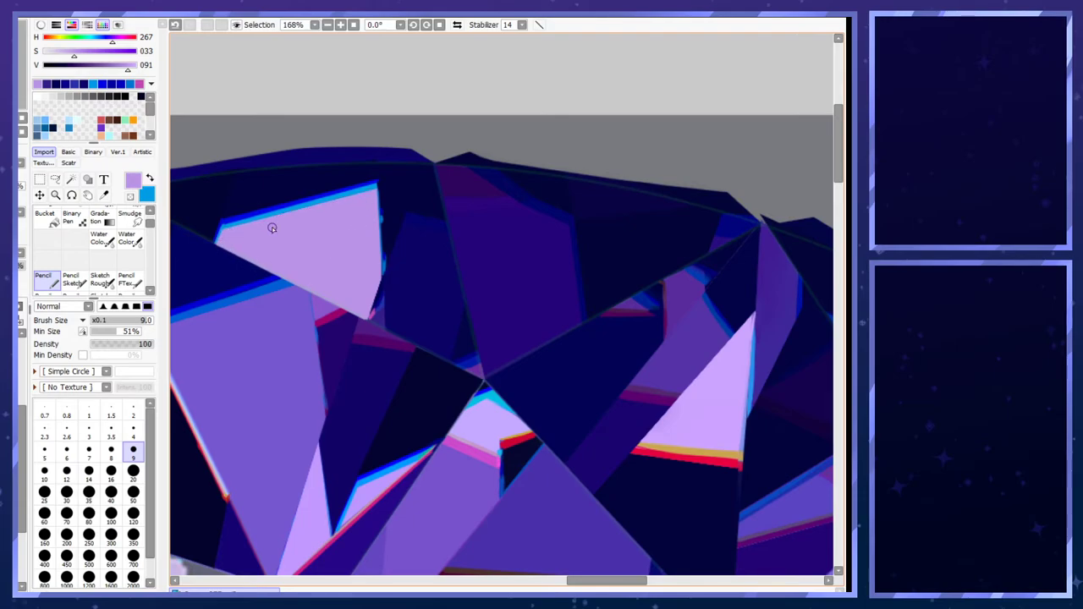
pyautogui.scroll(-6, 295, 213)
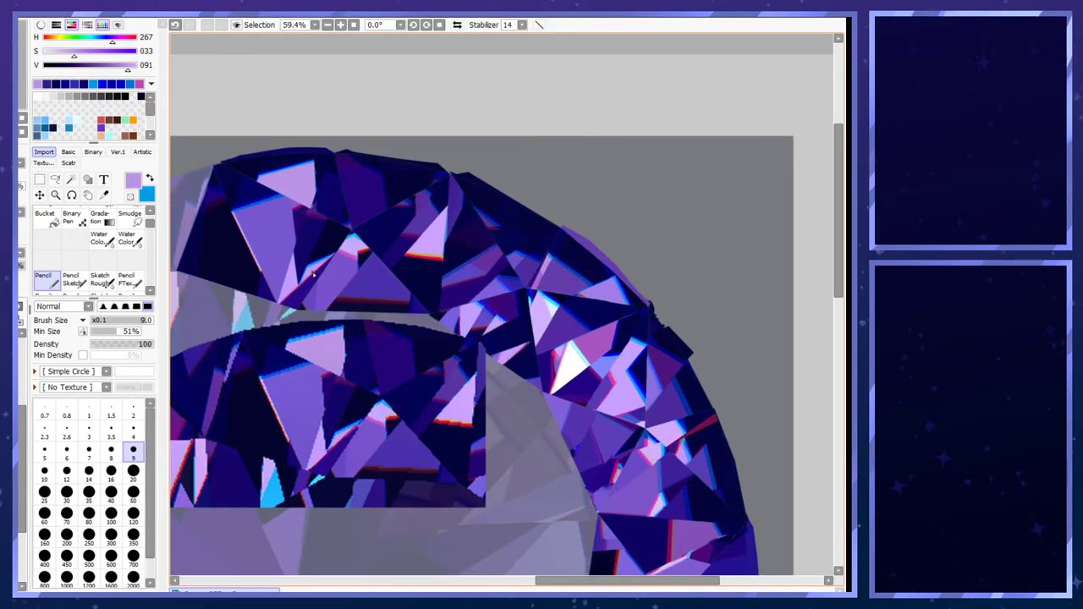
pyautogui.scroll(1, 365, 248)
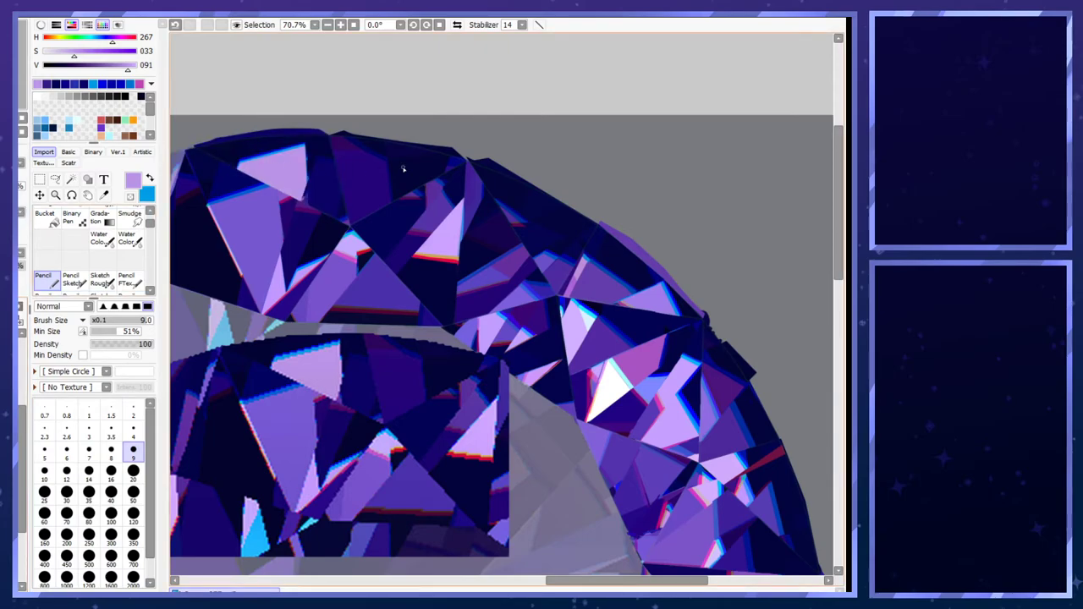
# - Outline the slanted edge at the lilac facet's lower corner with a polygonal selection and deselect it
pyautogui.scroll(3, 403, 167)
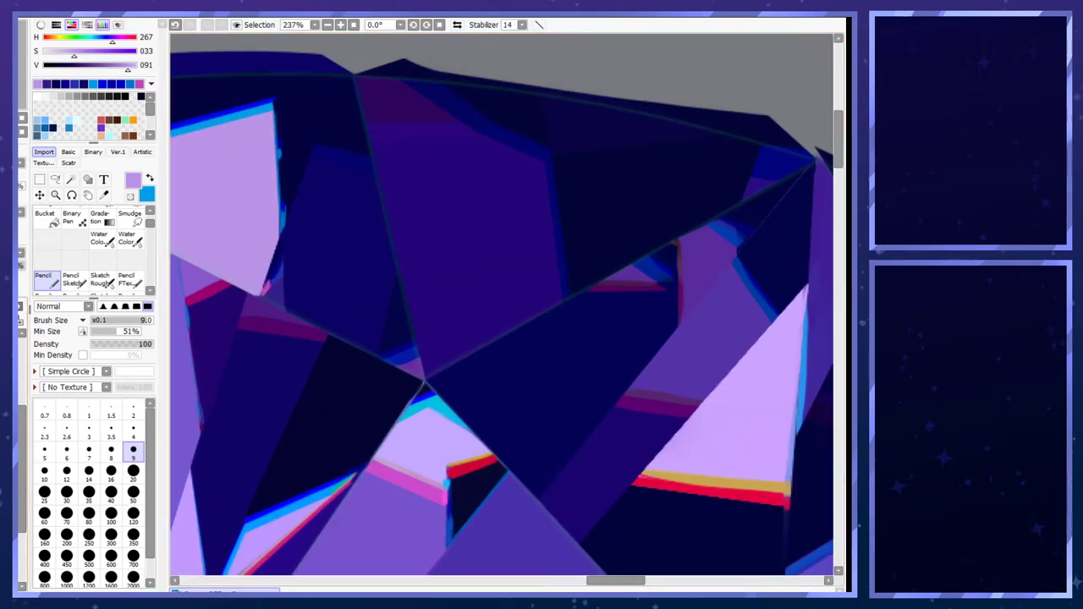
pyautogui.click(55, 180)
pyautogui.click(262, 286)
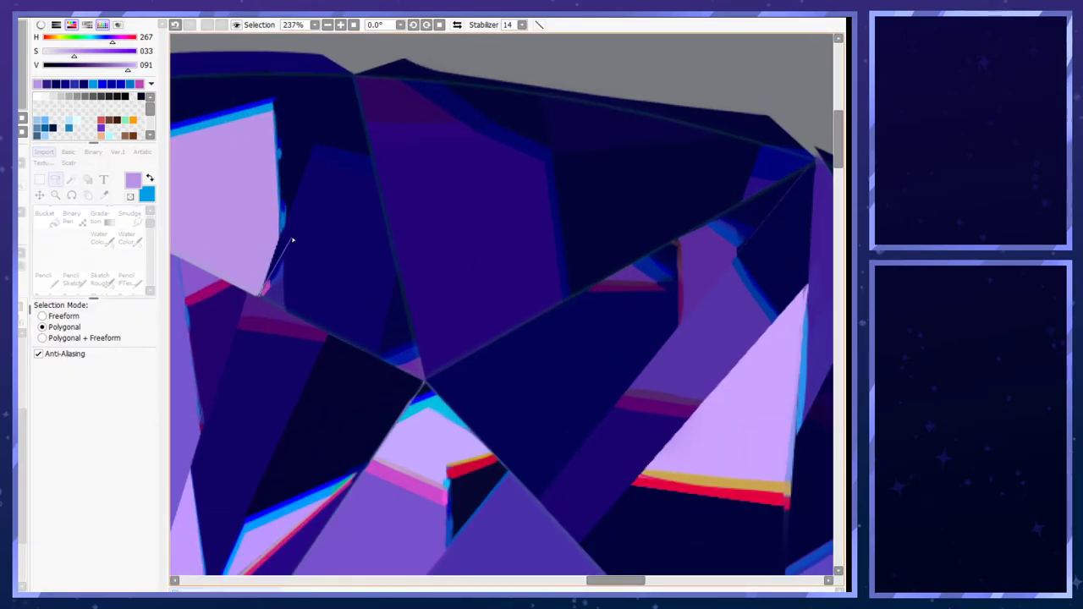
pyautogui.click(280, 243)
pyautogui.doubleClick(264, 196)
pyautogui.hotkey('ctrl', 'd')
# - Compare the painted facets along the gem's upper rim, and the unpainted area beside them, with the pixelated reference crop
pyautogui.scroll(-4, 263, 162)
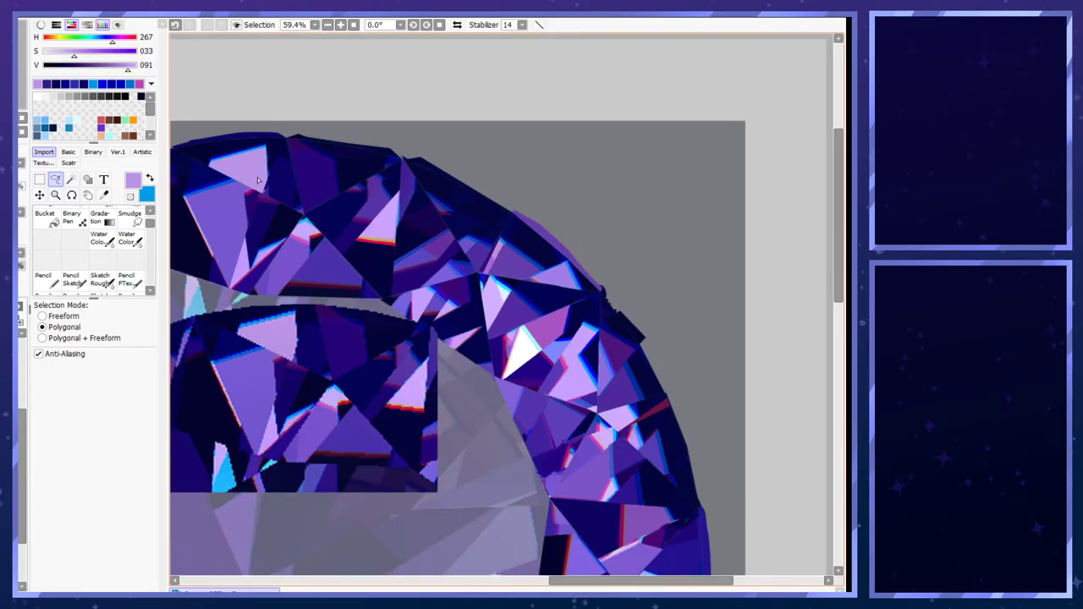
pyautogui.scroll(1, 248, 179)
pyautogui.scroll(-3, 337, 218)
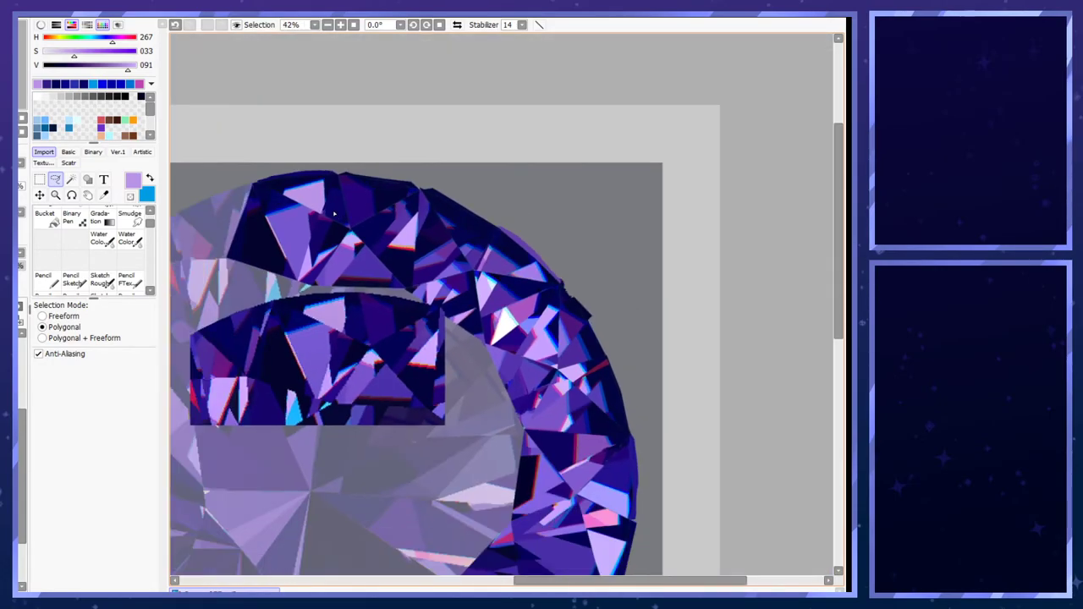
pyautogui.scroll(1, 336, 212)
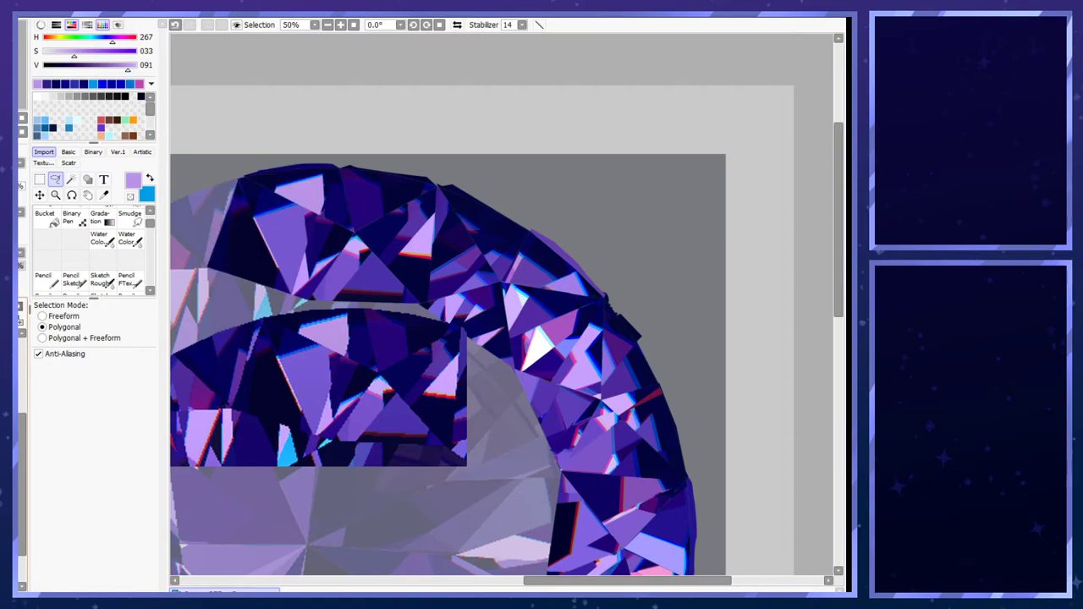
pyautogui.scroll(5, 193, 178)
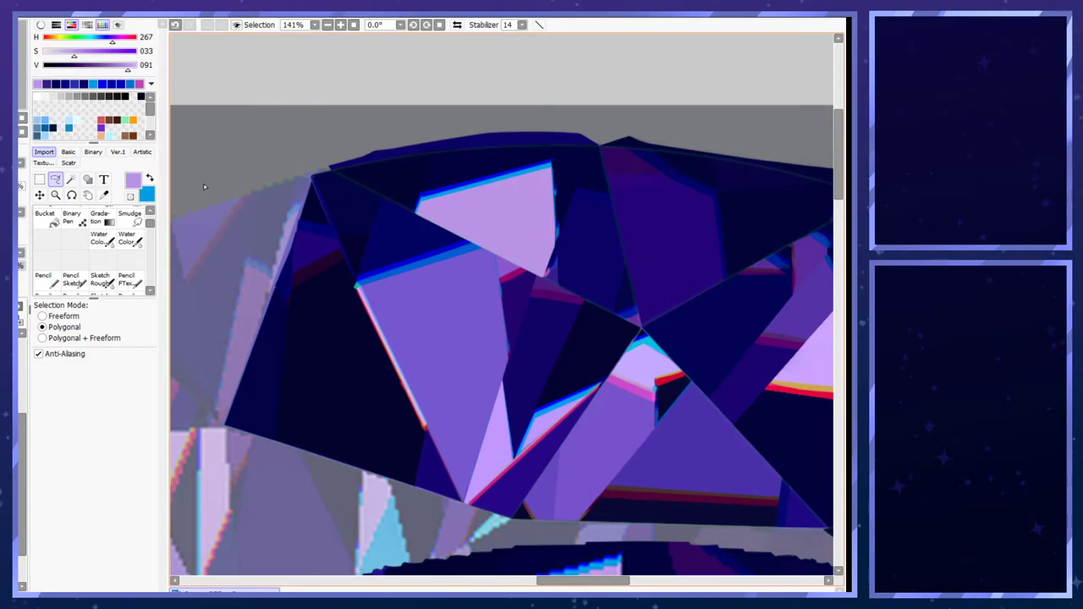
pyautogui.scroll(-3, 367, 245)
pyautogui.scroll(1, 430, 386)
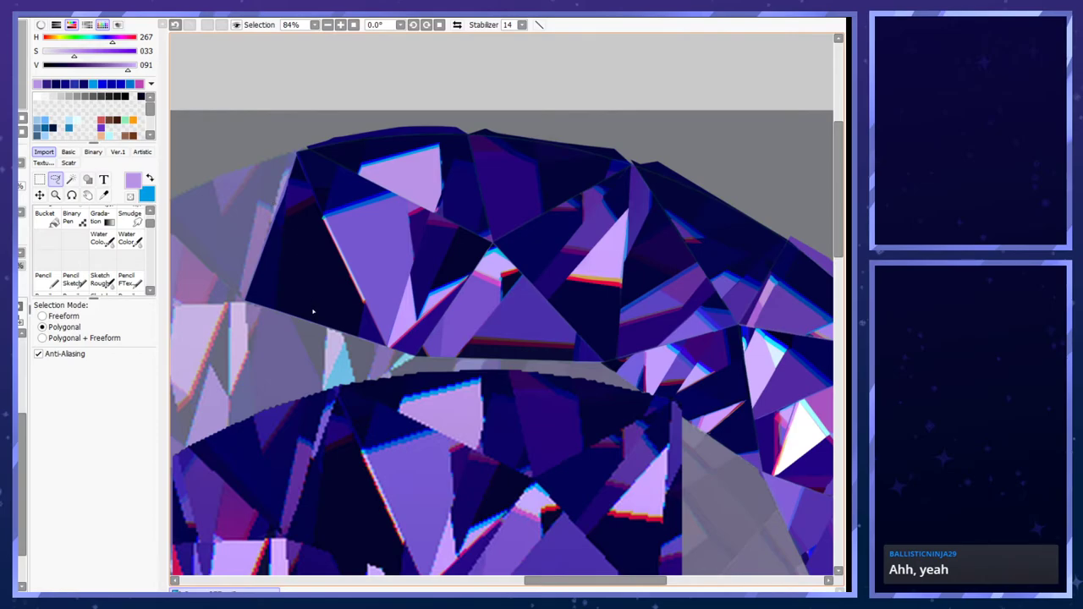
pyautogui.scroll(-2, 310, 230)
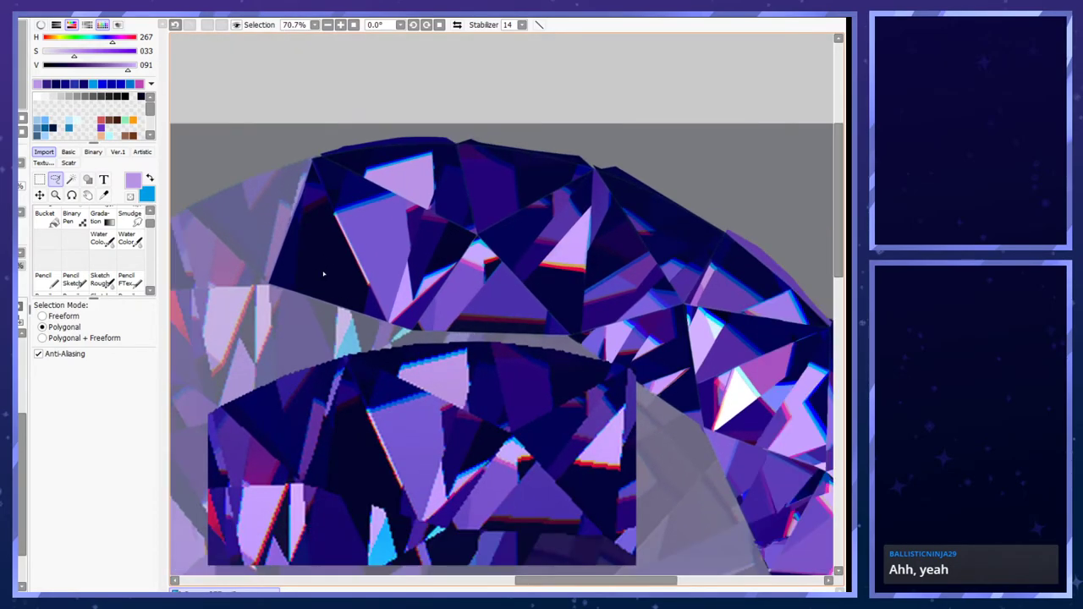
pyautogui.scroll(2, 251, 275)
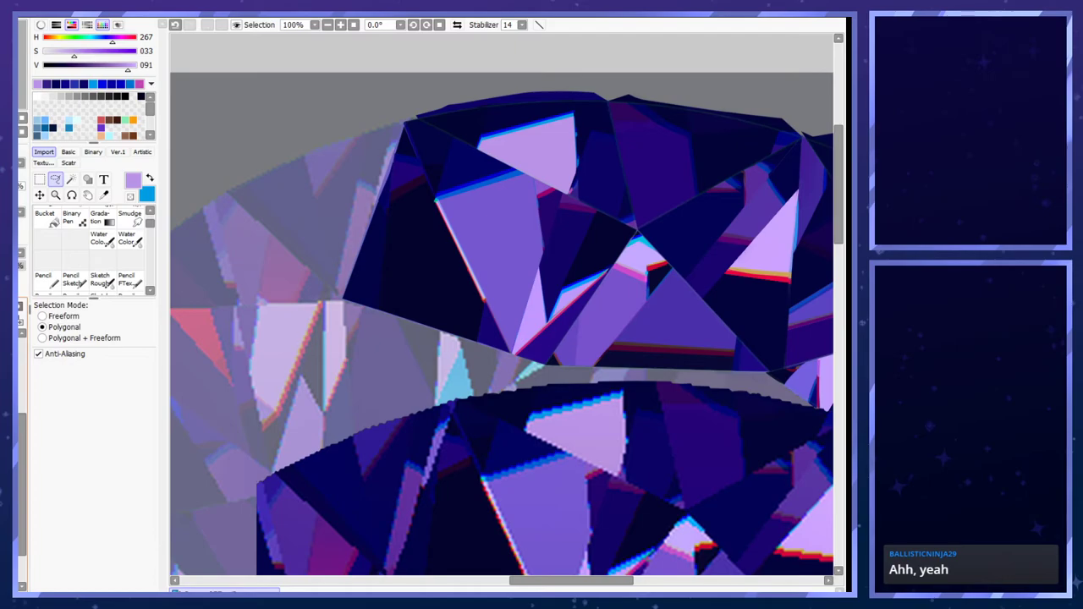
pyautogui.scroll(-2, 230, 206)
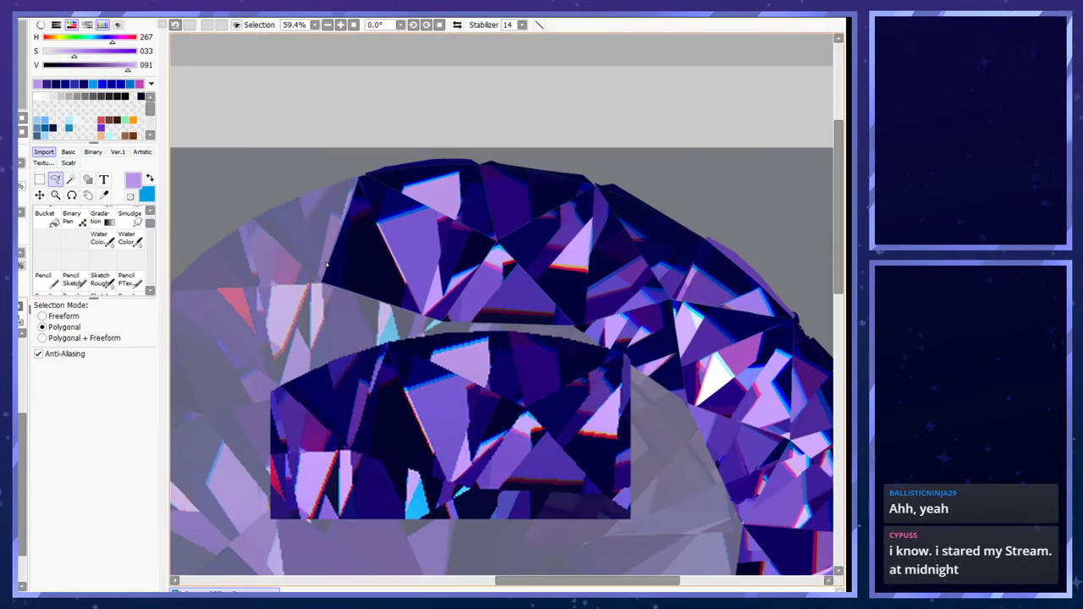
pyautogui.scroll(2, 230, 206)
pyautogui.scroll(1, 230, 206)
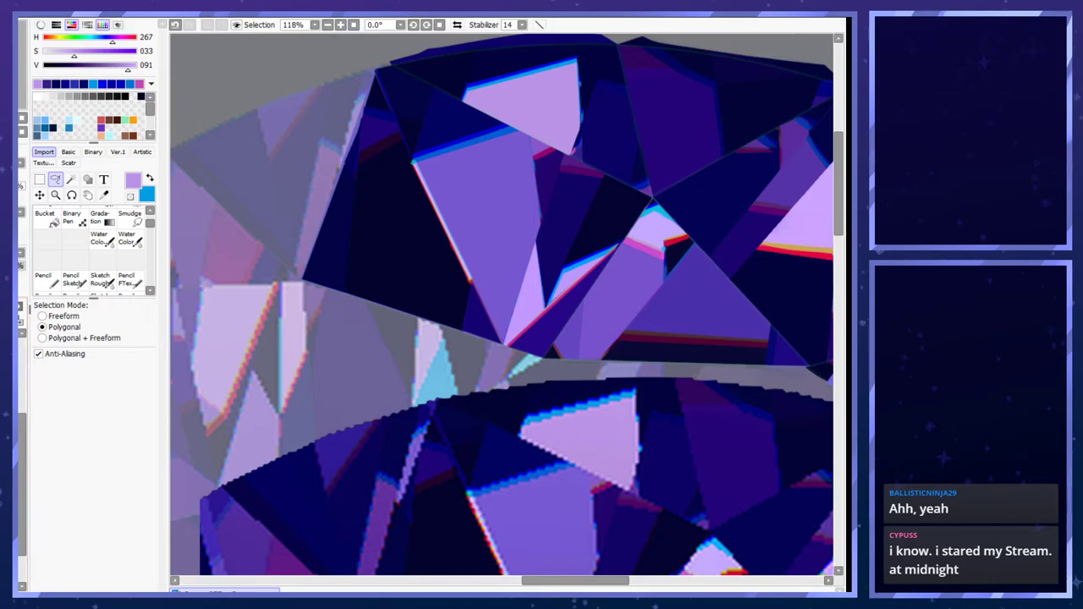
# - Hide the painted facets and outline the large unpainted facet on the gem's upper rim, beside the black triangular facet, with a polygonal selection
pyautogui.click(18, 266)
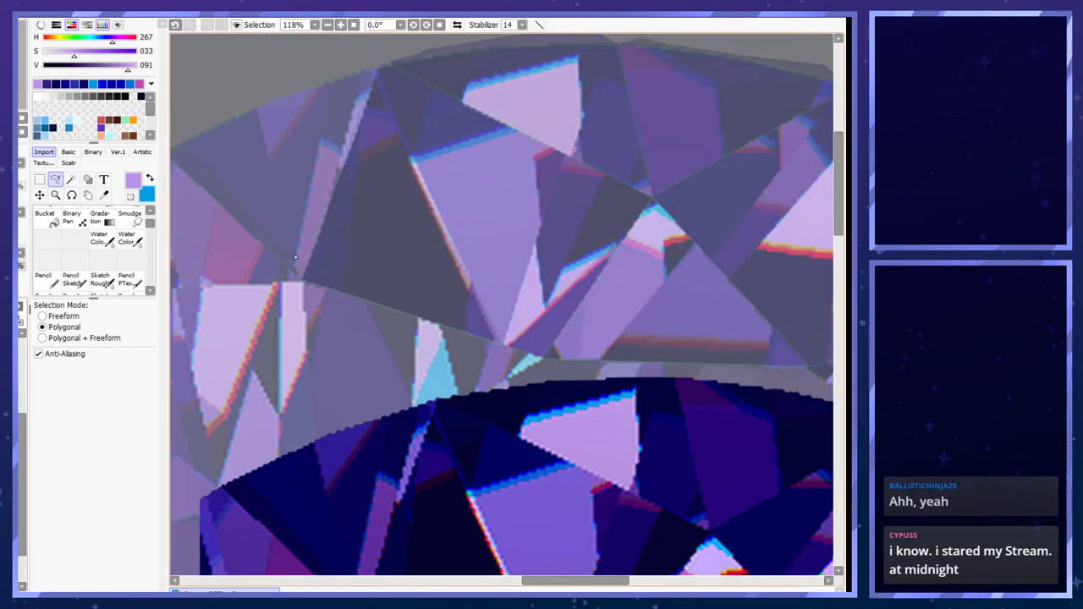
pyautogui.click(301, 283)
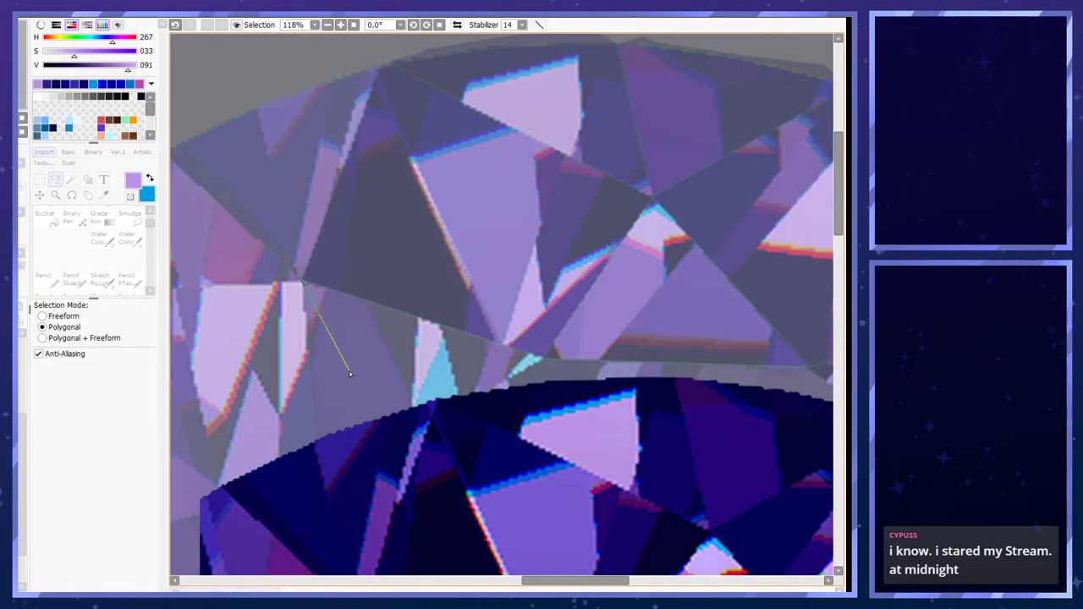
pyautogui.click(302, 281)
pyautogui.click(302, 282)
pyautogui.click(377, 70)
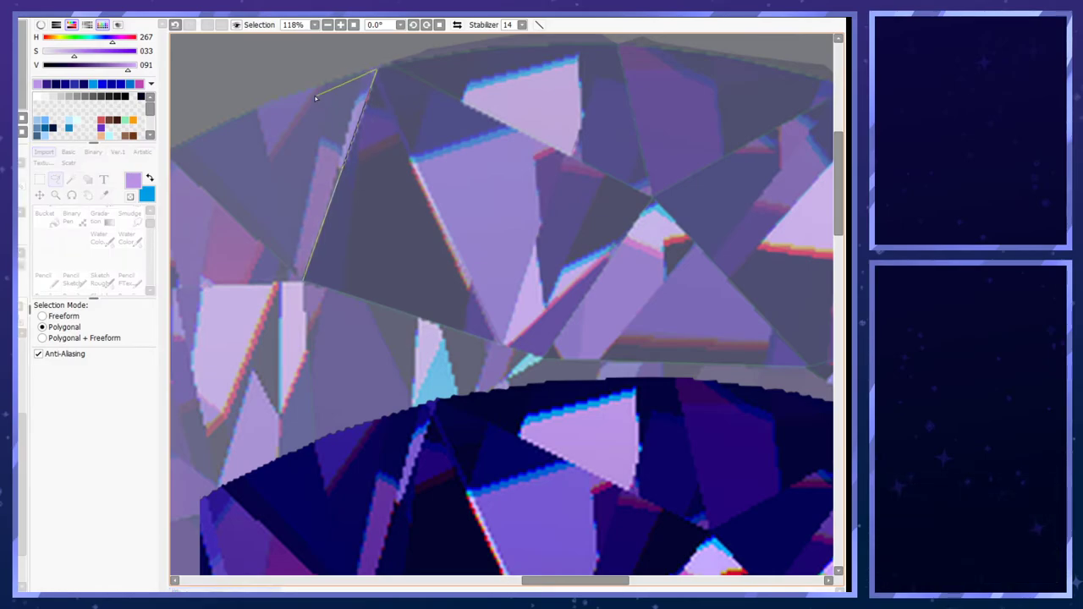
pyautogui.click(186, 119)
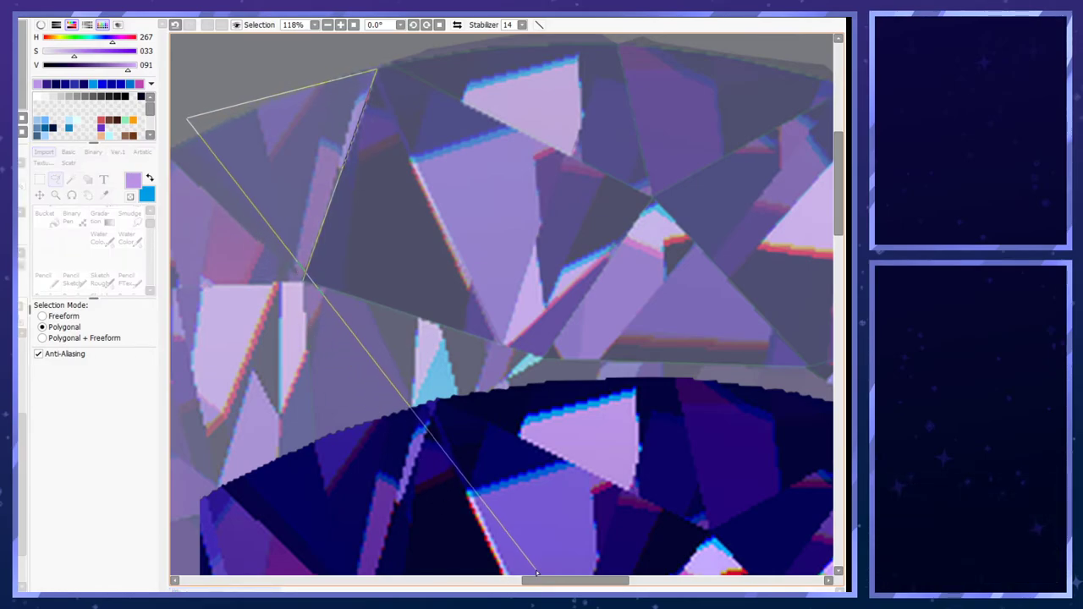
pyautogui.moveTo(542, 580); pyautogui.dragTo(515, 580)
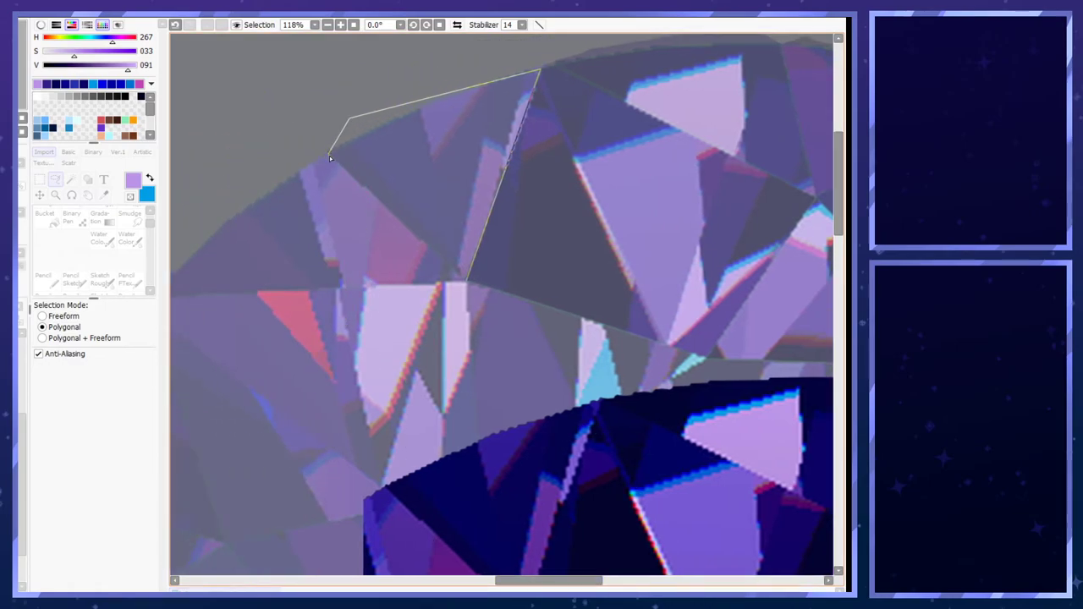
pyautogui.doubleClick(470, 273)
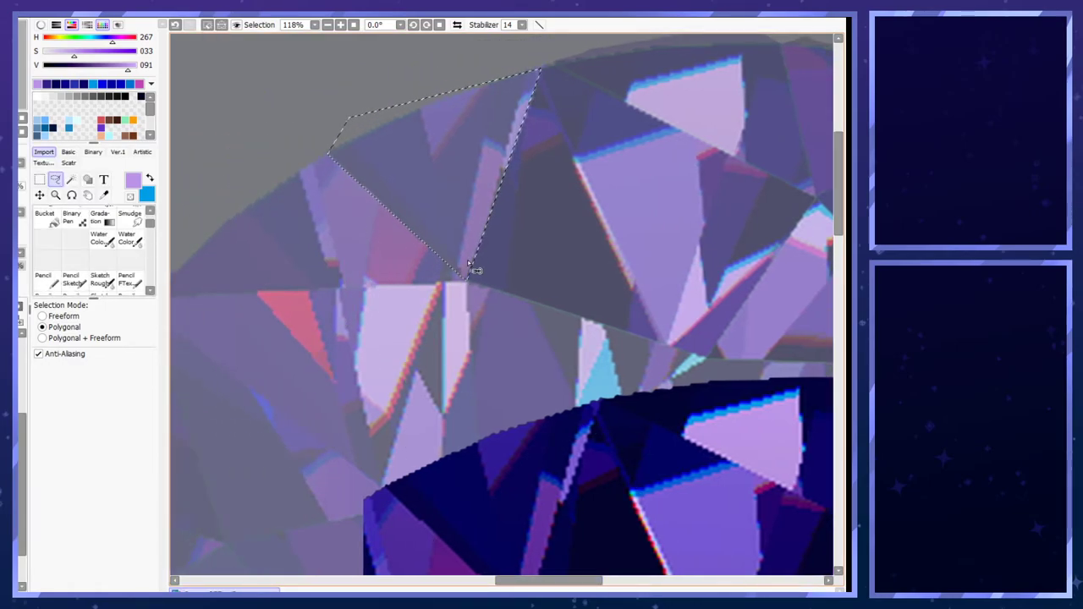
# - Try filling the selected rim facet with sampled navy (H 242, S 38, V 34), deselect it and undo the fill
pyautogui.scroll(-5, 373, 264)
pyautogui.scroll(3, 559, 368)
pyautogui.rightClick(330, 365)
pyautogui.hotkey('ctrl', 'f')
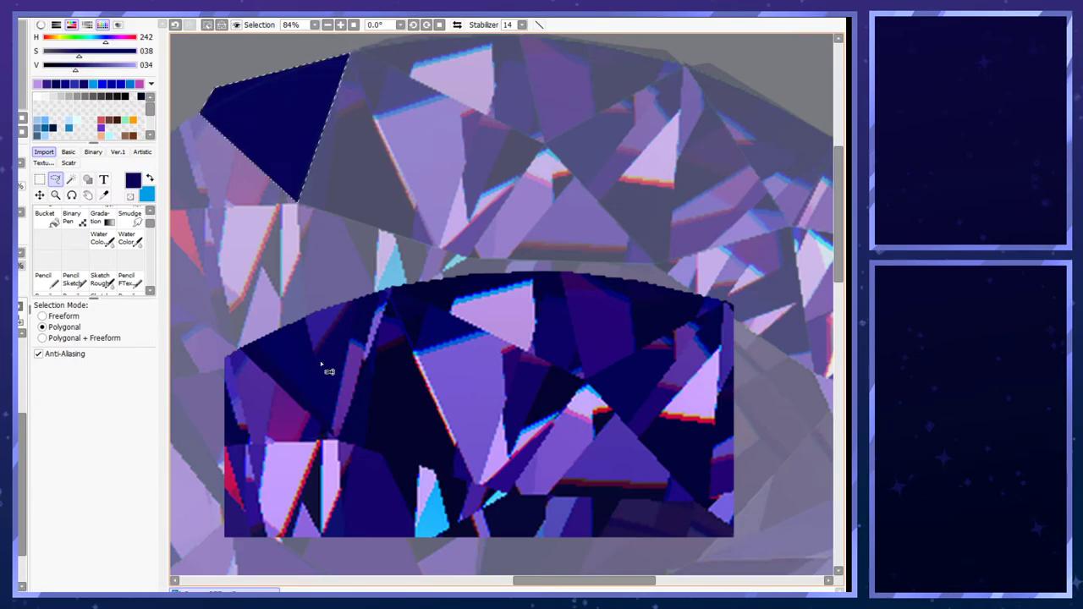
pyautogui.hotkey('ctrl', 'd')
pyautogui.scroll(-1, 325, 370)
pyautogui.scroll(2, 354, 224)
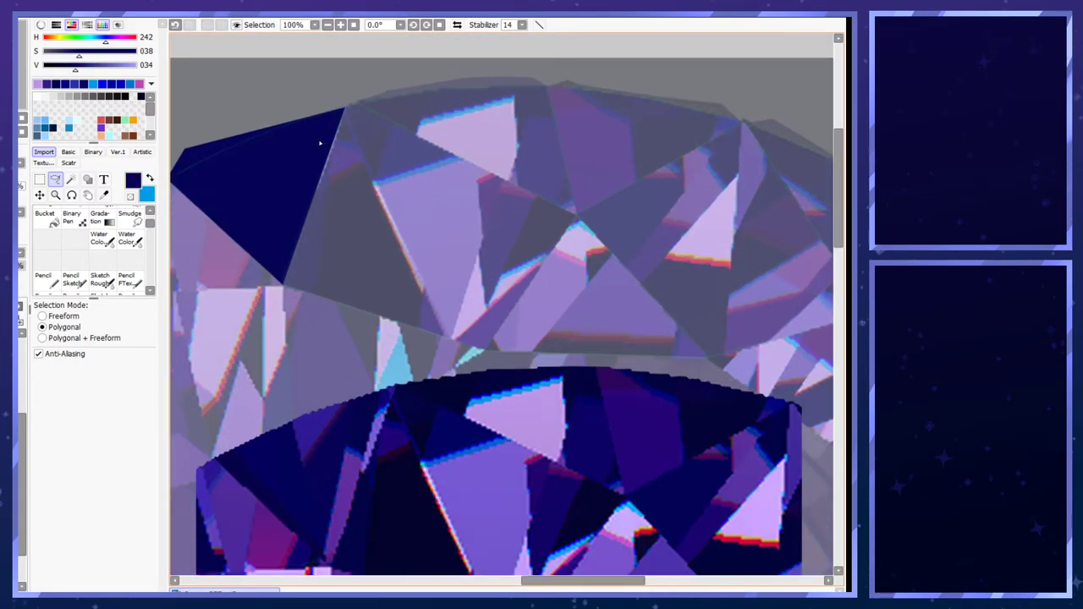
pyautogui.hotkey('ctrl', 'z')
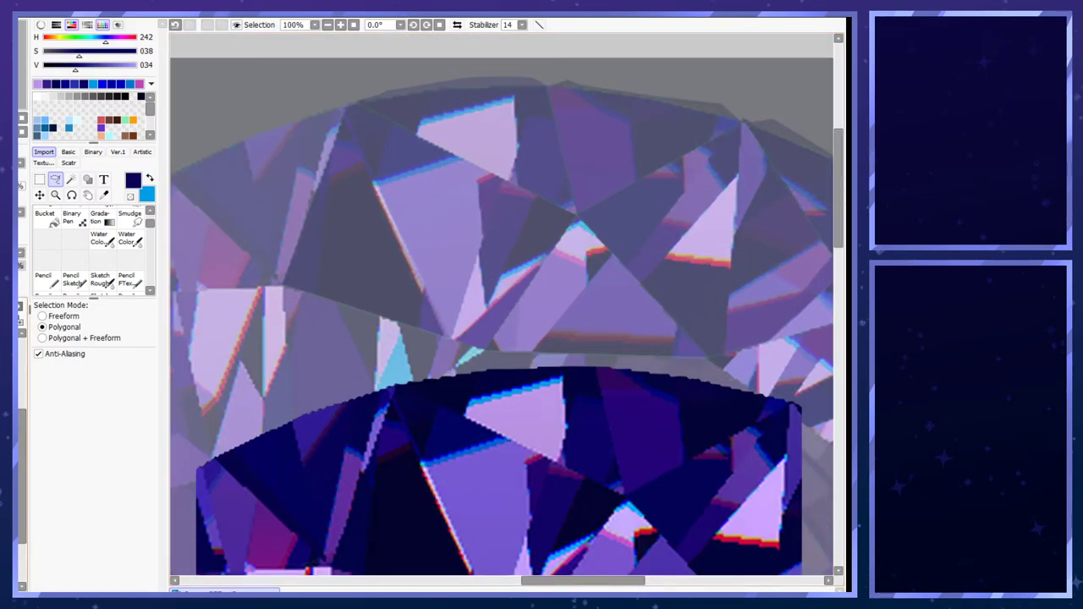
# - Select the thin sliver along the facet's slanted edge and paint it near-black navy (H 234, S 26, V 24) below purple (H 256, S 50, V 85)
pyautogui.click(282, 285)
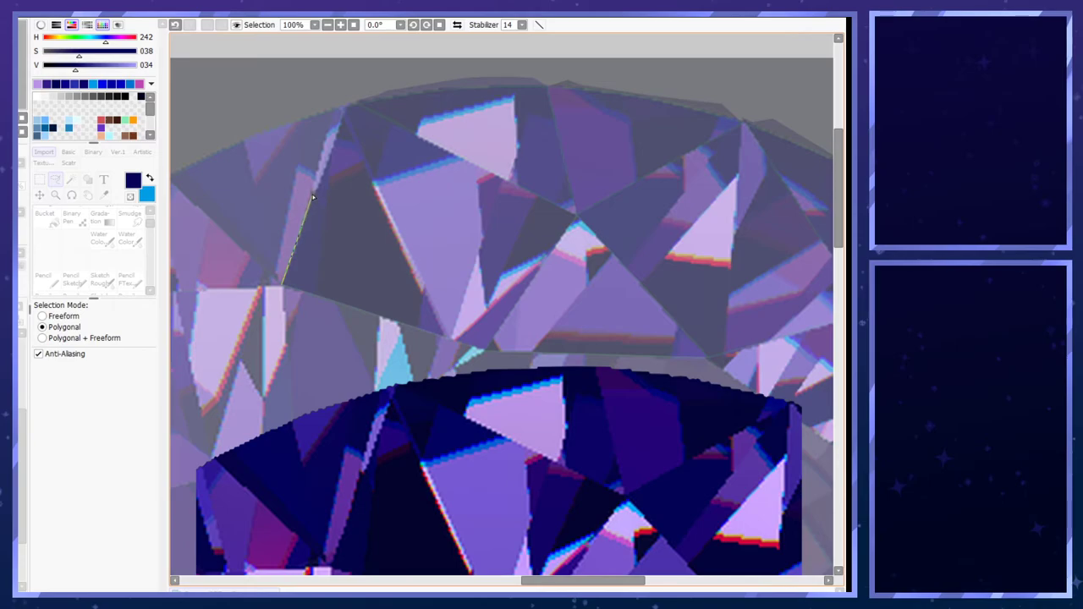
pyautogui.doubleClick(347, 109)
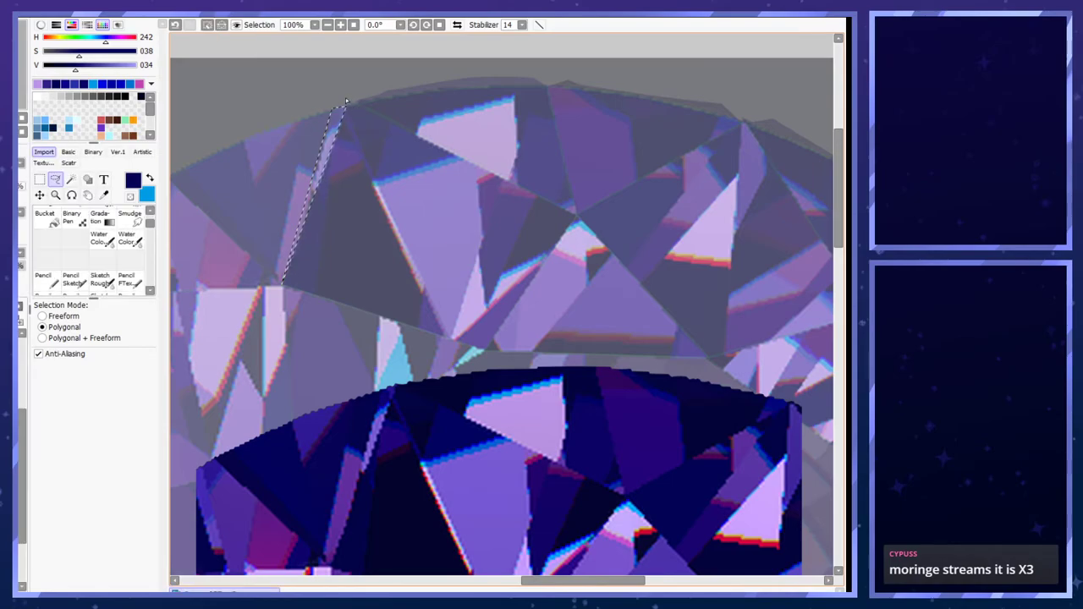
pyautogui.rightClick(359, 493)
pyautogui.click(44, 277)
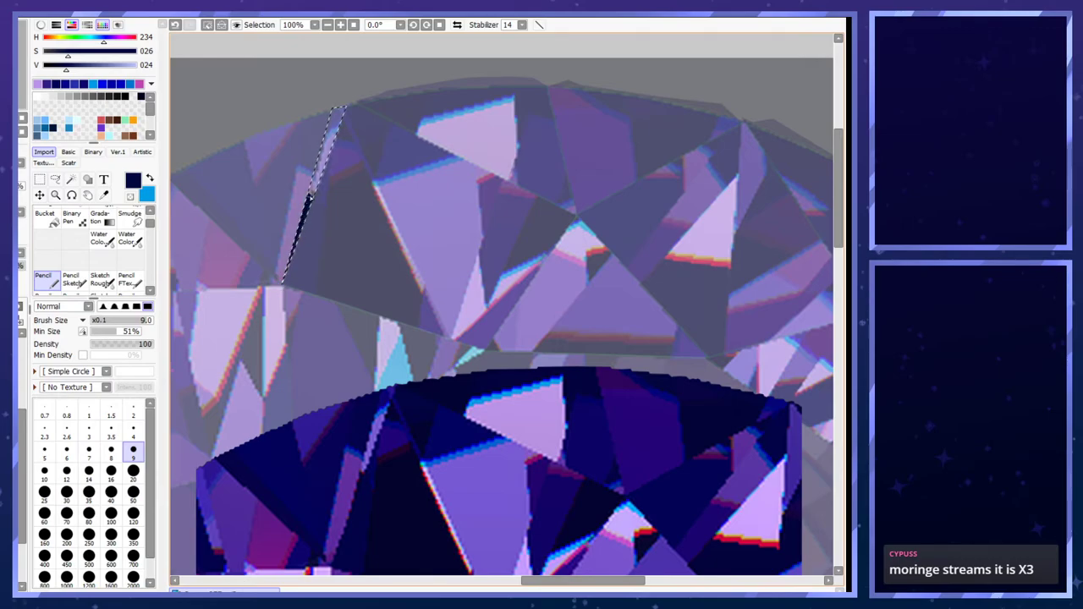
pyautogui.keyDown('alt'); pyautogui.click(305, 191); pyautogui.keyUp('alt')
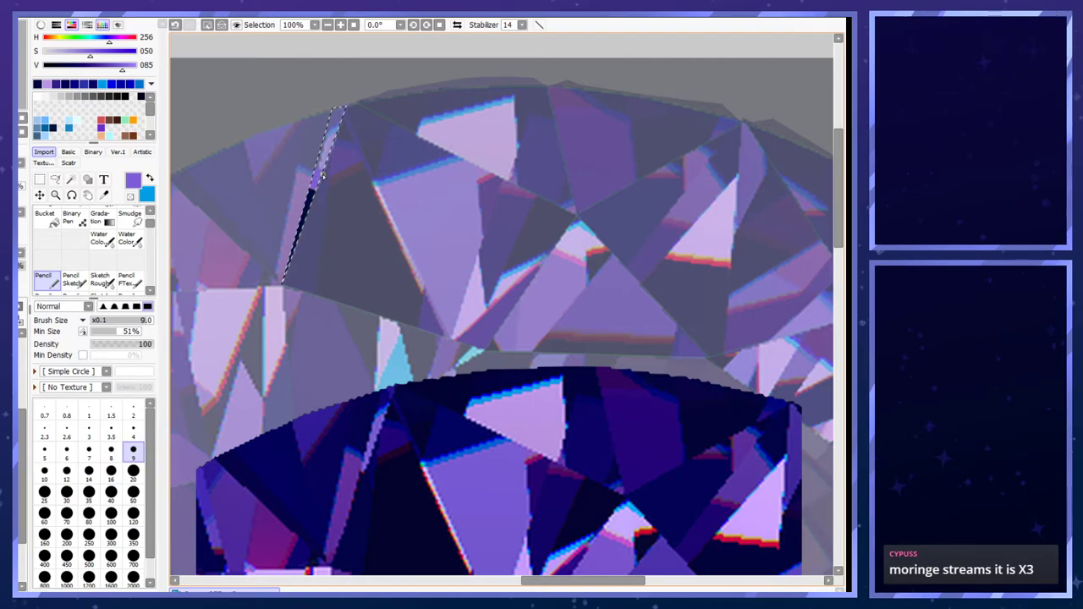
pyautogui.moveTo(313, 170); pyautogui.dragTo(359, 130)
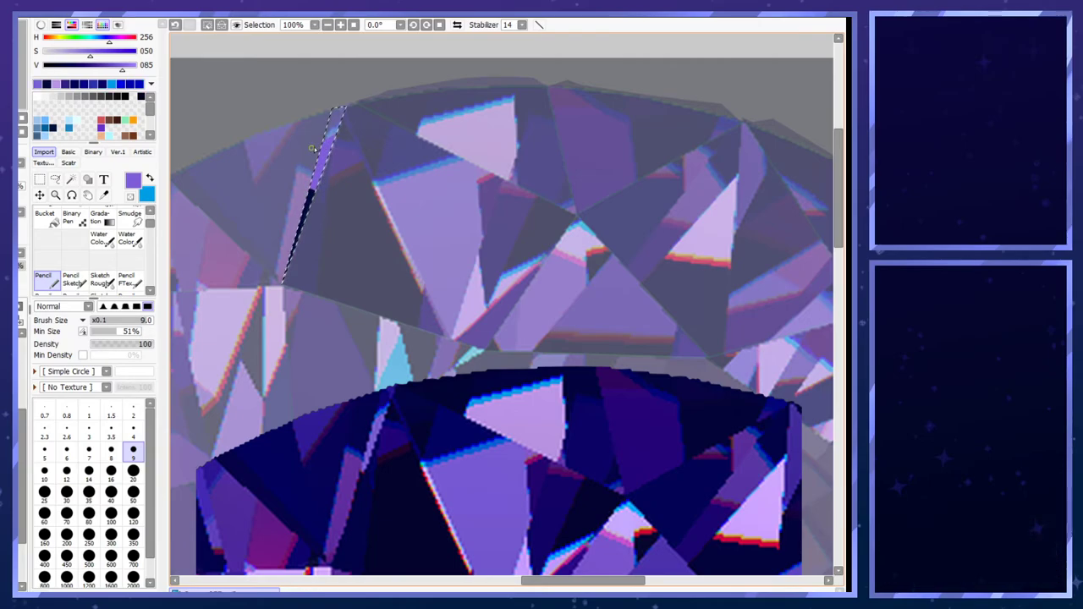
# - Paint a small blue band above the sliver's purple section with the size 4 Pencil in sampled blue (H 216, S 85, V 86)
pyautogui.keyDown('alt'); pyautogui.click(386, 409); pyautogui.keyUp('alt')
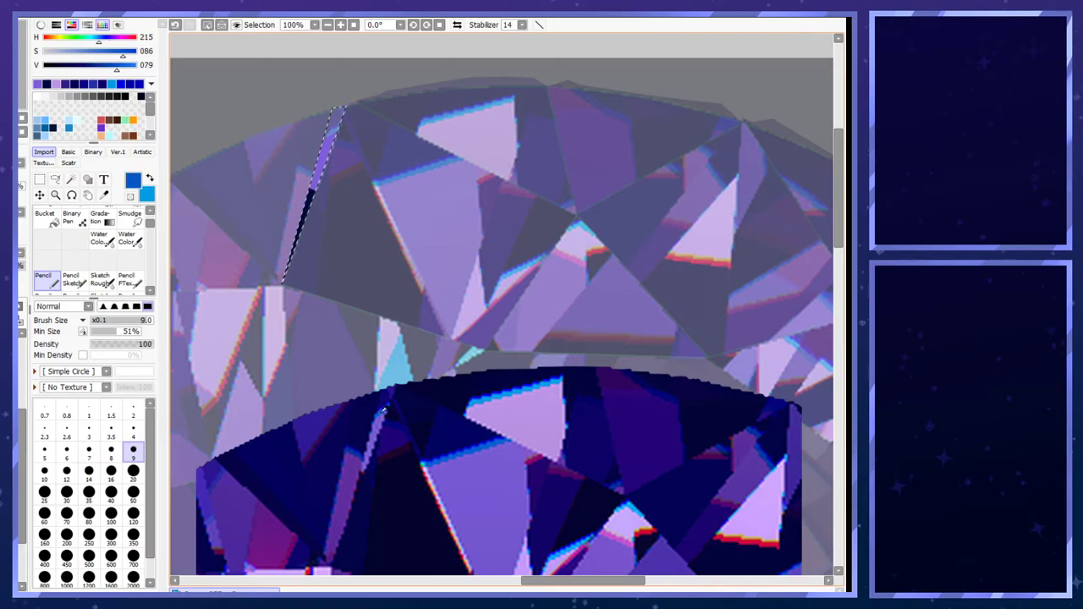
pyautogui.moveTo(325, 138); pyautogui.dragTo(368, 110)
pyautogui.hotkey('ctrl', 'z')
pyautogui.press('x')
pyautogui.keyDown('alt'); pyautogui.click(385, 410); pyautogui.keyUp('alt')
pyautogui.keyDown('alt'); pyautogui.click(387, 410); pyautogui.keyUp('alt')
pyautogui.click(133, 432)
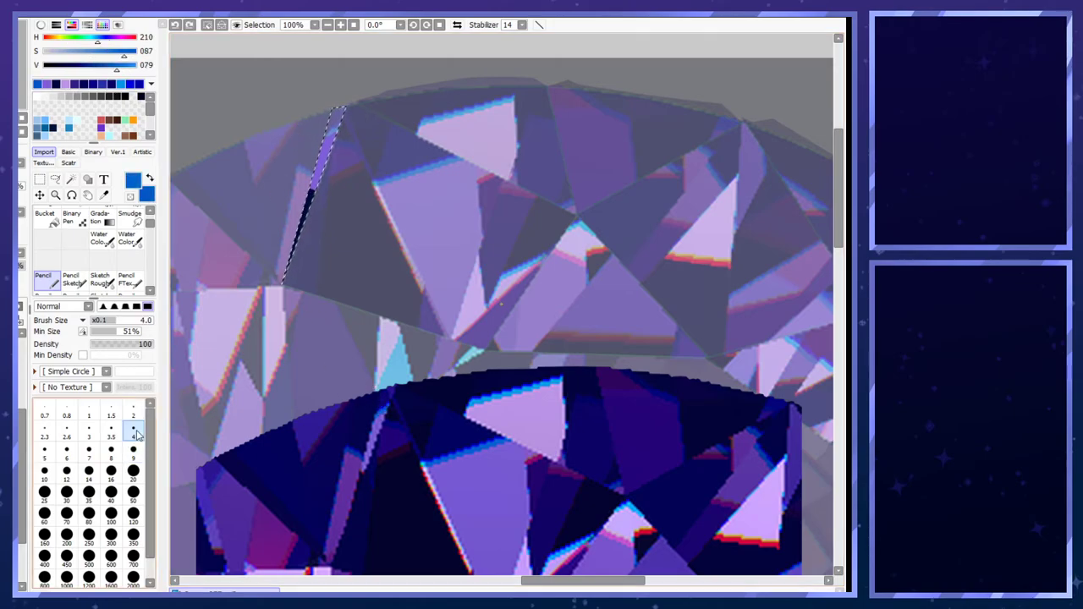
pyautogui.moveTo(325, 138); pyautogui.dragTo(343, 127)
pyautogui.hotkey('ctrl', 'z')
pyautogui.keyDown('alt'); pyautogui.click(383, 409); pyautogui.keyUp('alt')
pyautogui.hotkey('ctrl', 'z')
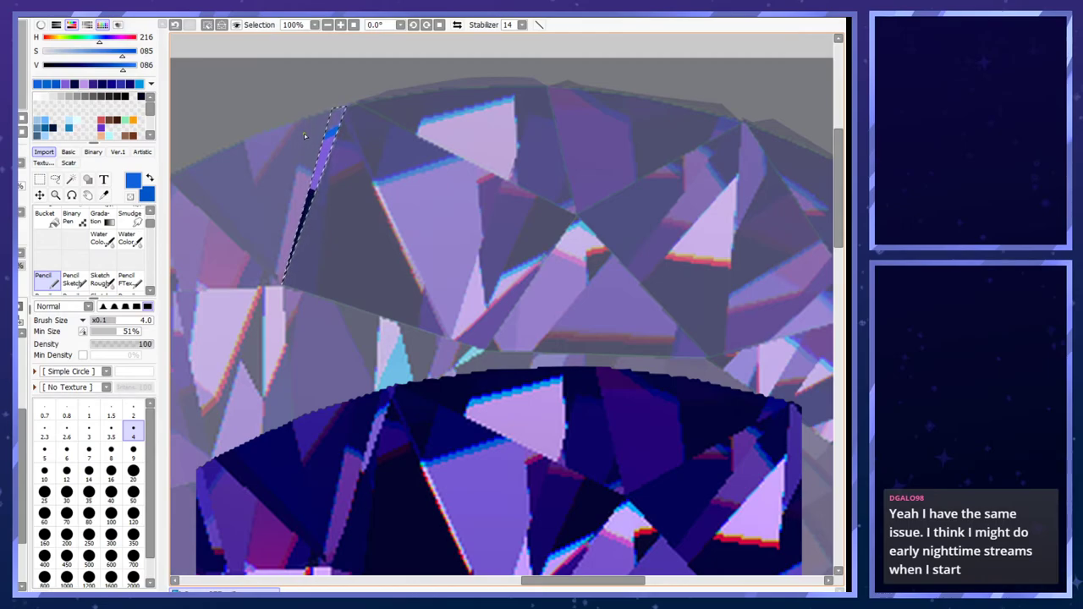
# - Fill the sliver's upper tip above the blue band with the size 20 Pencil in sampled navy (H 243, S 38, V 37)
pyautogui.keyDown('alt'); pyautogui.click(328, 145); pyautogui.keyUp('alt')
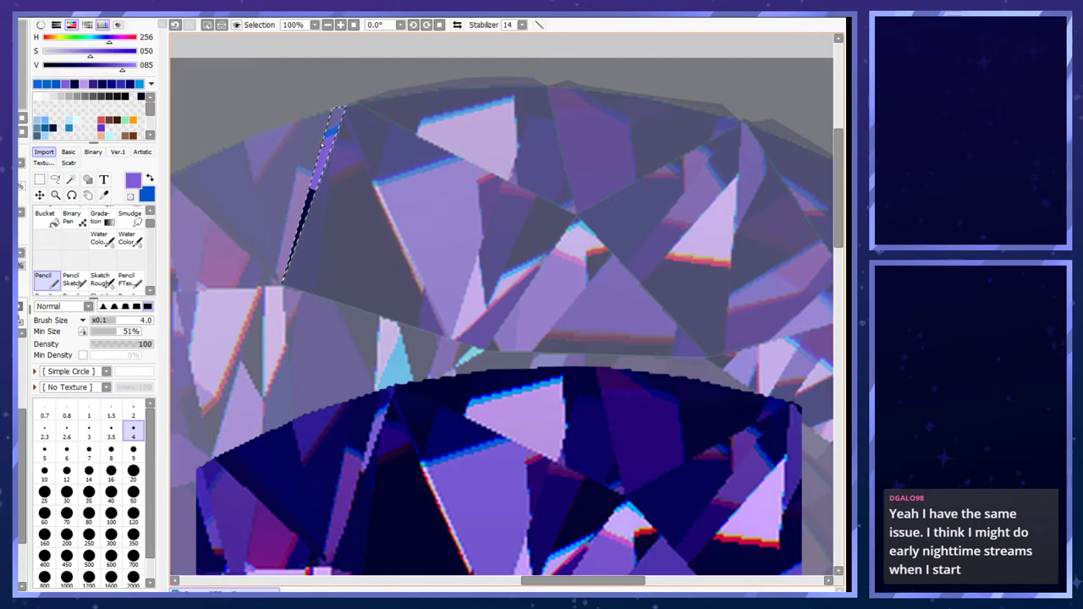
pyautogui.keyDown('alt'); pyautogui.click(500, 303); pyautogui.keyUp('alt')
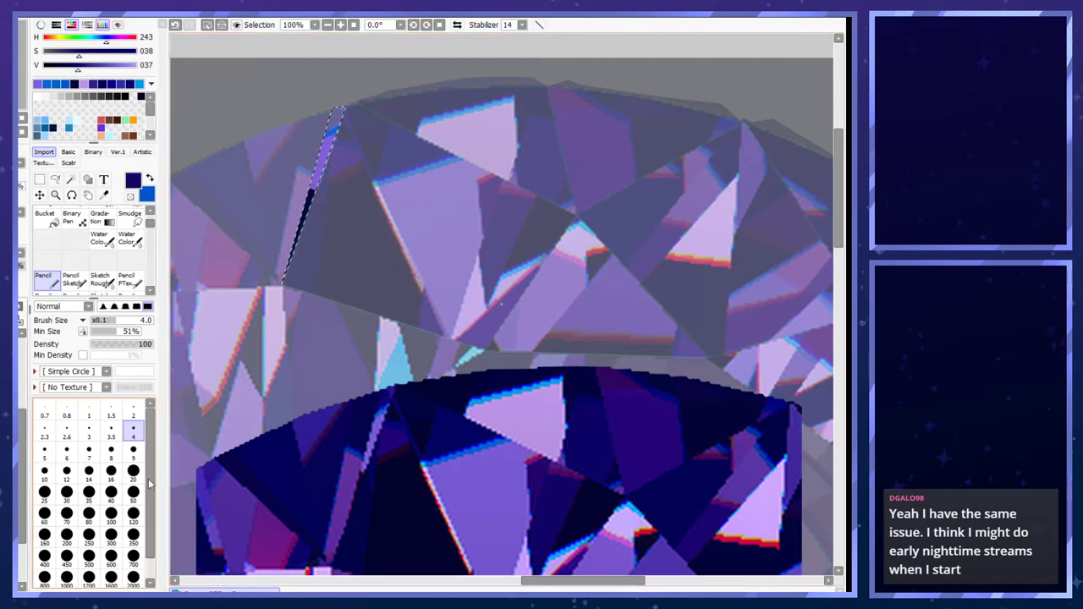
pyautogui.click(133, 463)
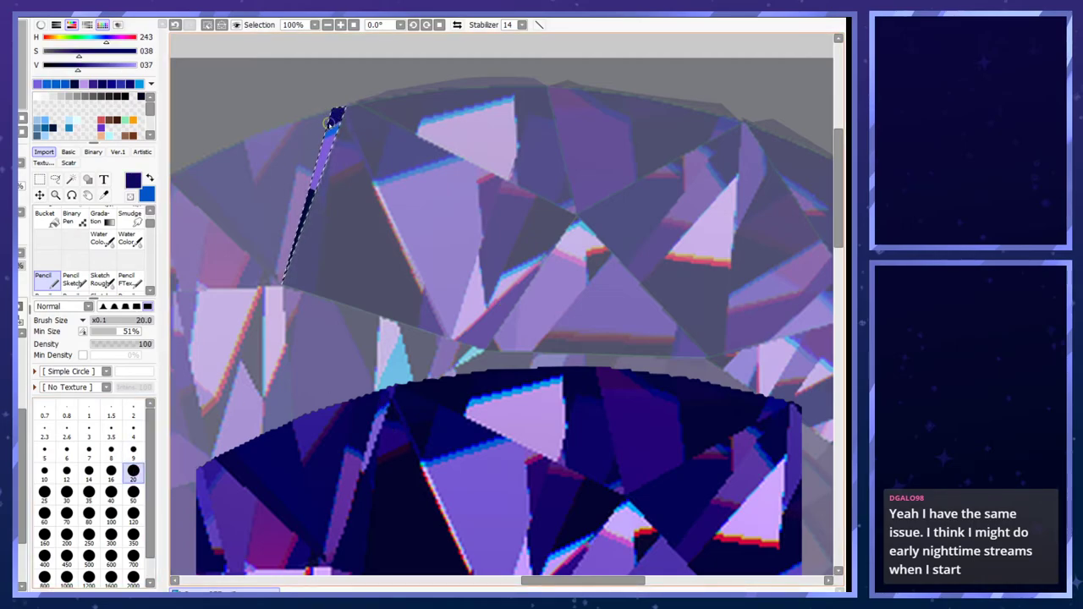
pyautogui.hotkey('ctrl', 'z')
pyautogui.moveTo(312, 128); pyautogui.dragTo(347, 112)
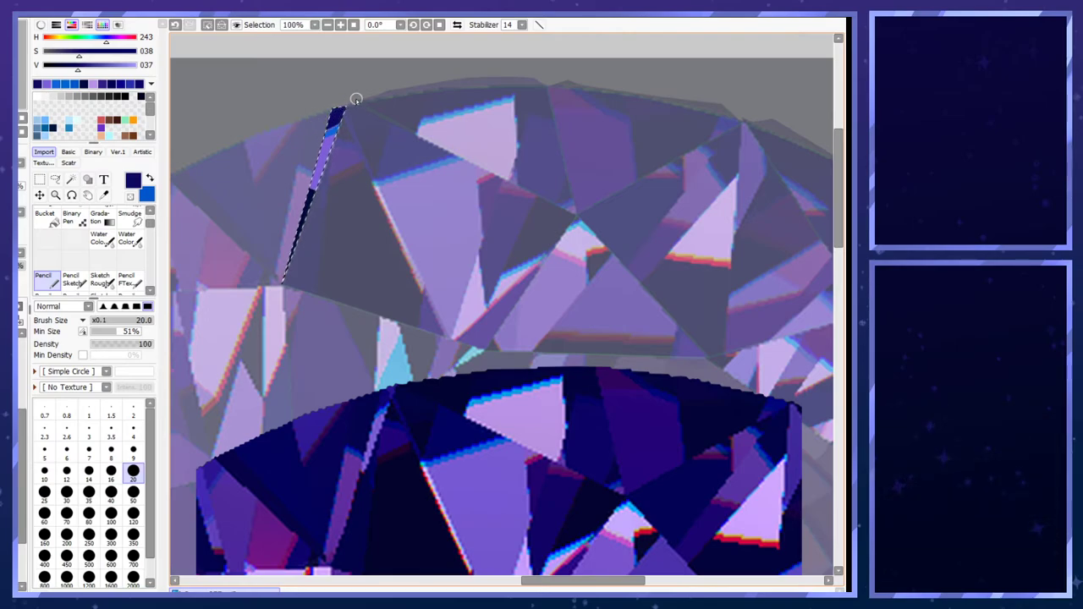
# - Paint a thin line between the sliver's navy tip and blue band with the size 4 Pencil in sampled blue (H 242, S 77, V 72), and deselect
pyautogui.click(133, 427)
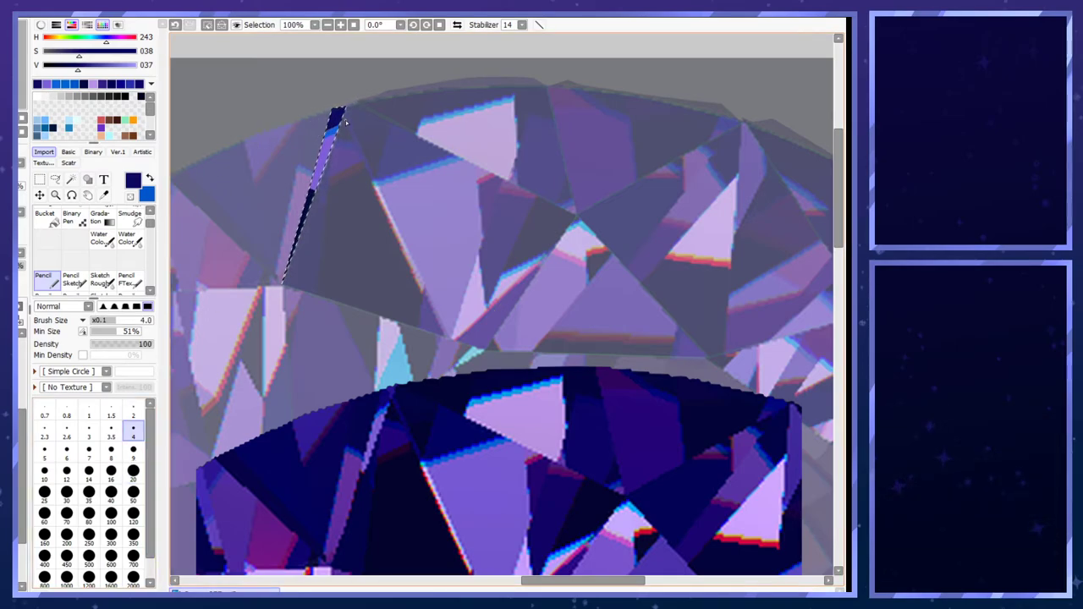
pyautogui.keyDown('alt'); pyautogui.click(381, 410); pyautogui.keyUp('alt')
pyautogui.moveTo(345, 122); pyautogui.dragTo(325, 131)
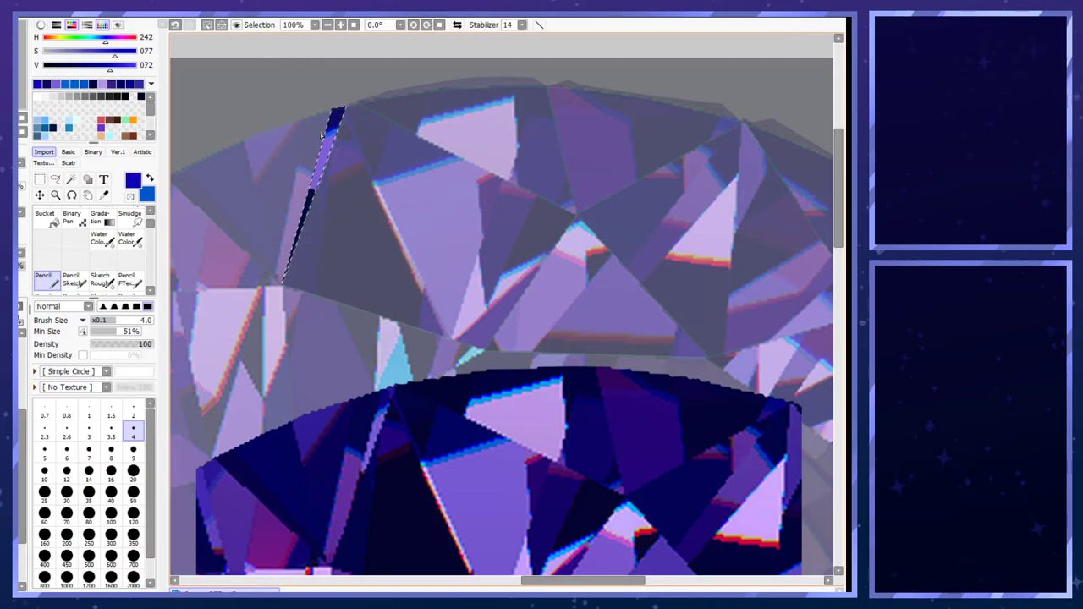
pyautogui.hotkey('ctrl', 'd')
pyautogui.press('a')
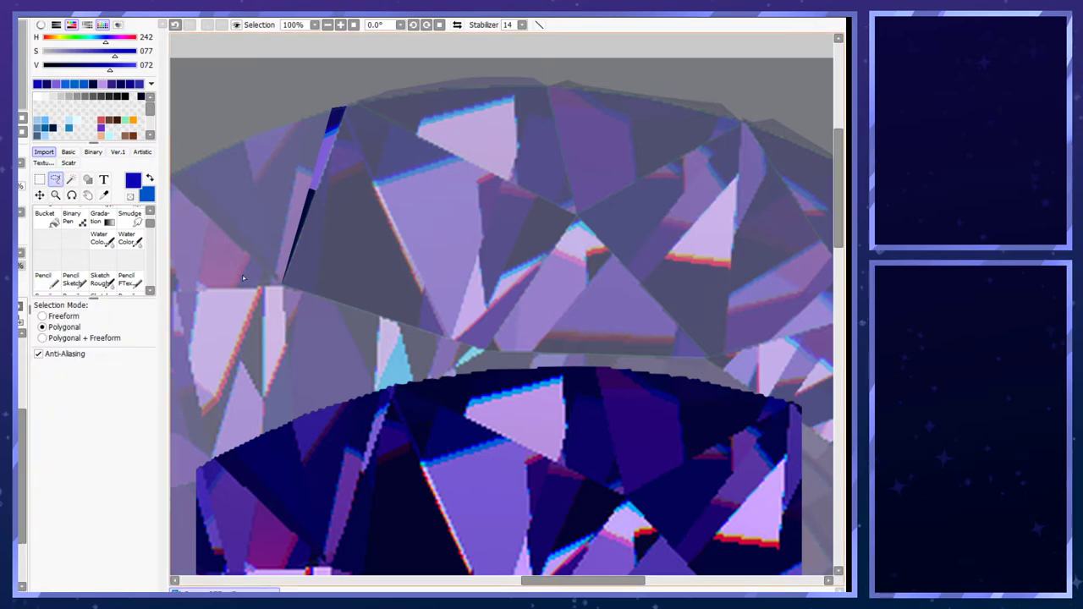
pyautogui.click(282, 288)
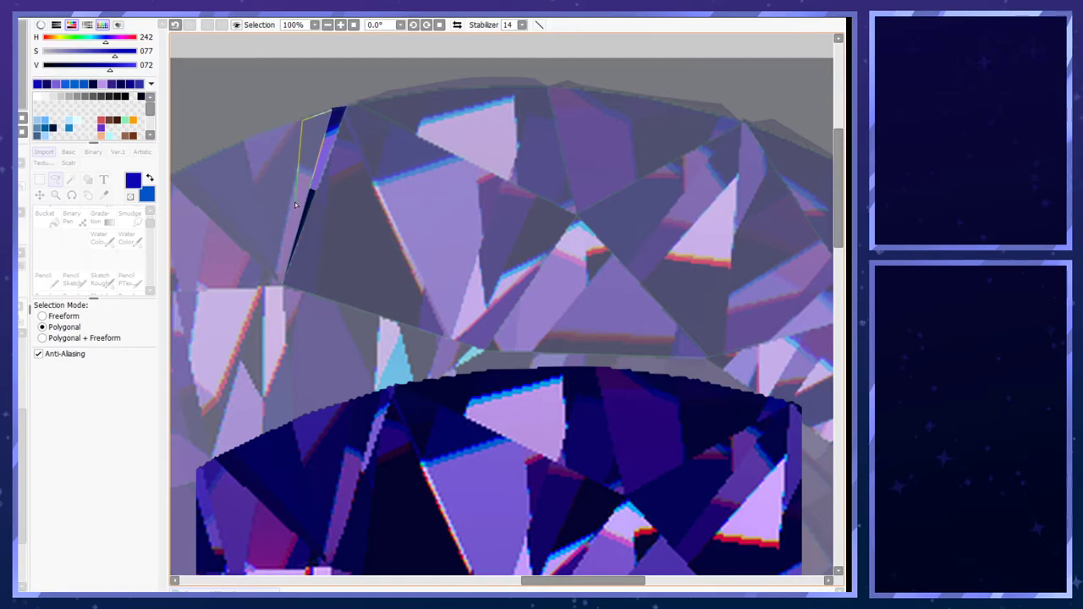
pyautogui.click(275, 273)
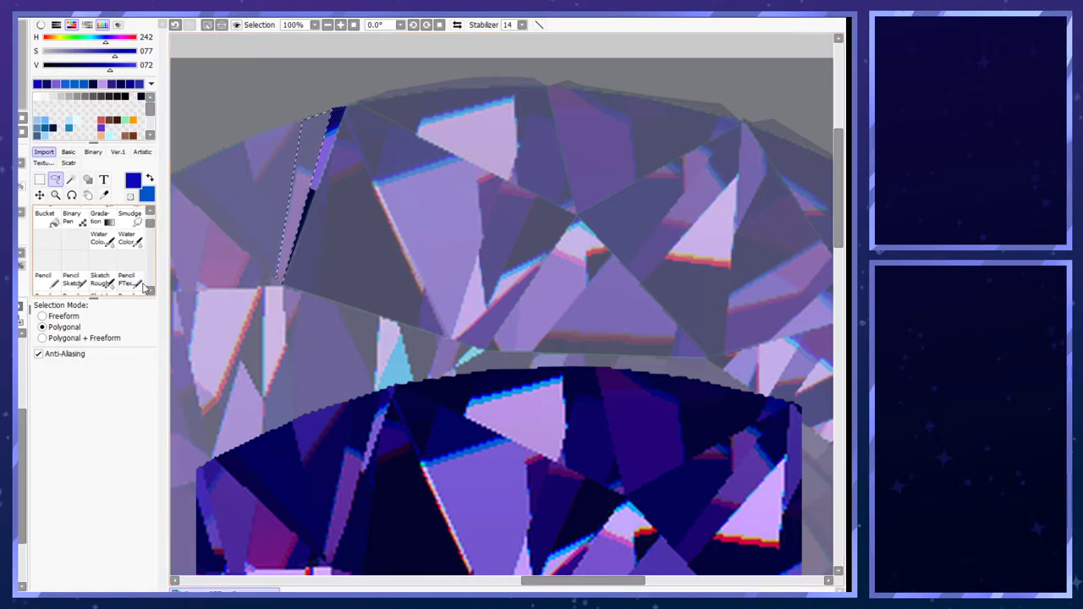
pyautogui.hotkey('ctrl', 'd')
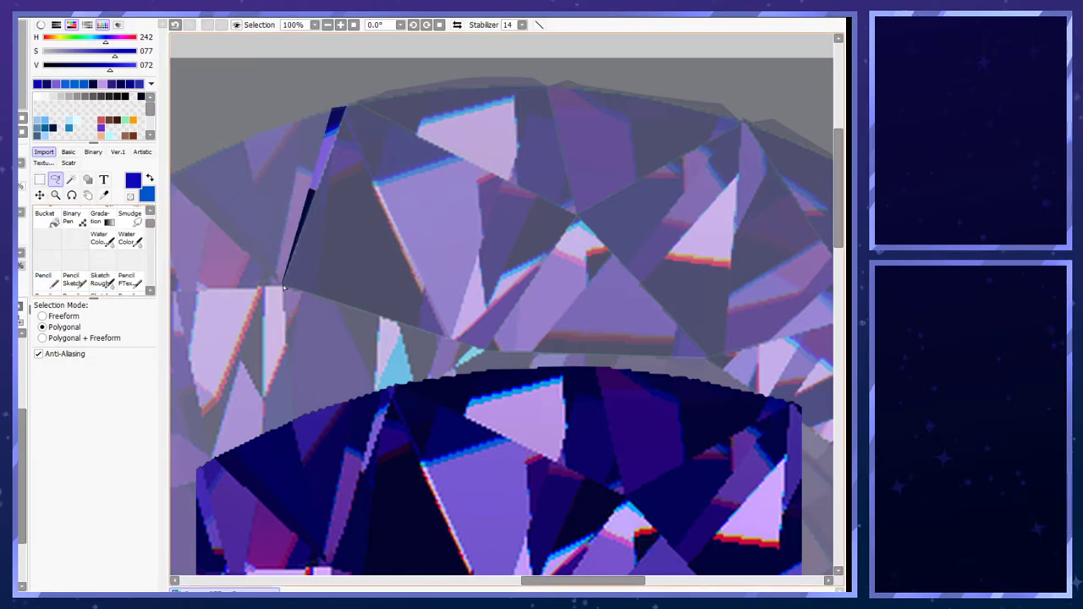
# - Outline the strip beside the painted sliver with a polygonal selection and paint its lower part with the size 20 Pencil in sampled purple (H 267, S 52, V 67)
pyautogui.click(284, 288)
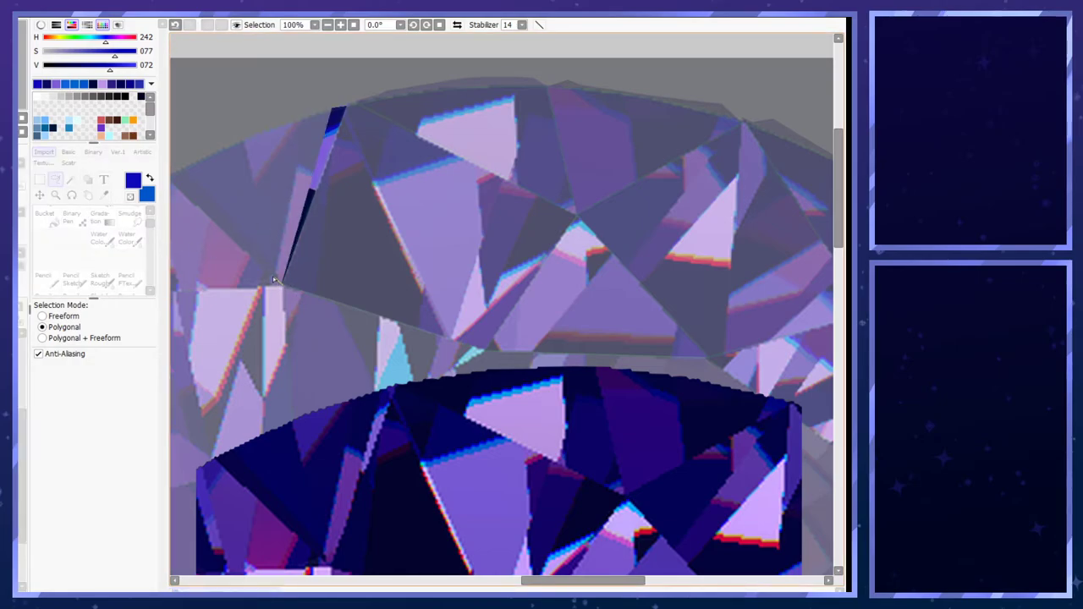
pyautogui.click(307, 112)
pyautogui.click(332, 108)
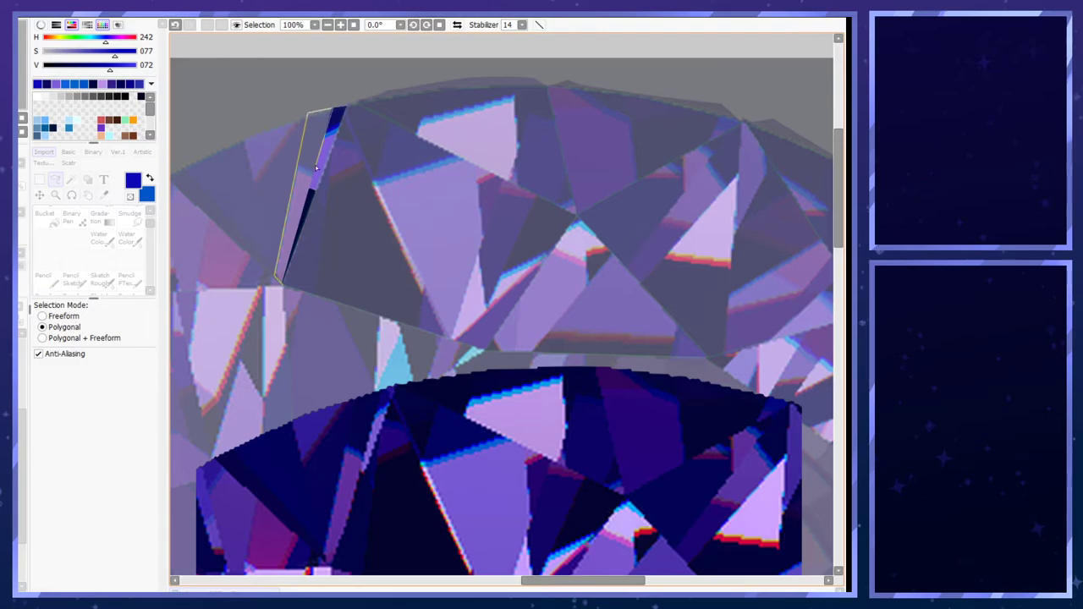
pyautogui.click(280, 289)
pyautogui.press('n')
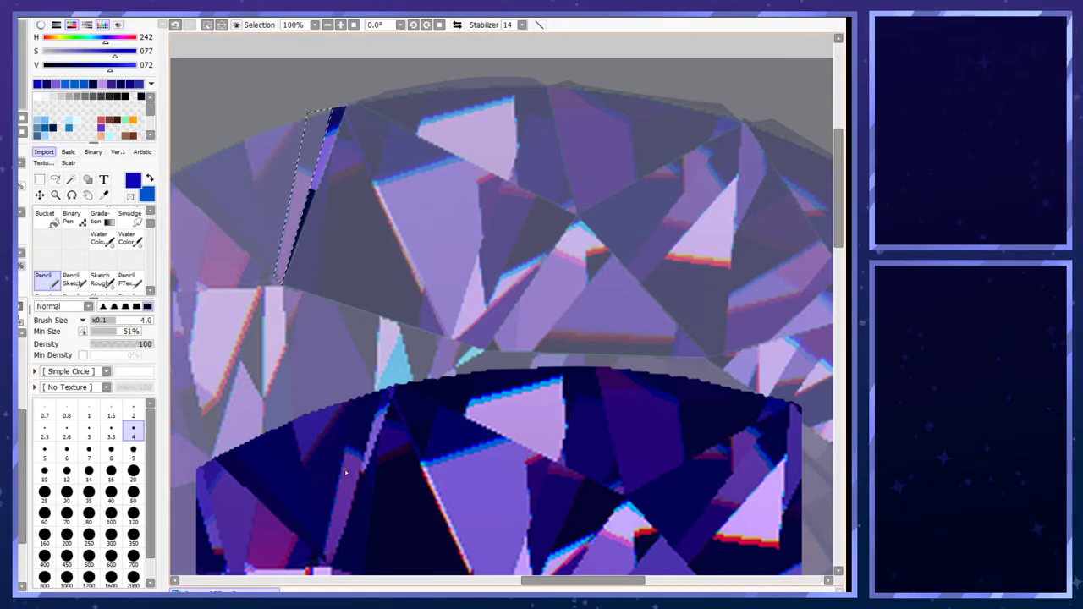
pyautogui.rightClick(344, 471)
pyautogui.click(134, 473)
pyautogui.moveTo(290, 296)
pyautogui.mouseDown()
pyautogui.moveTo(269, 232)
pyautogui.moveTo(292, 270)
pyautogui.moveTo(294, 239)
pyautogui.mouseUp()
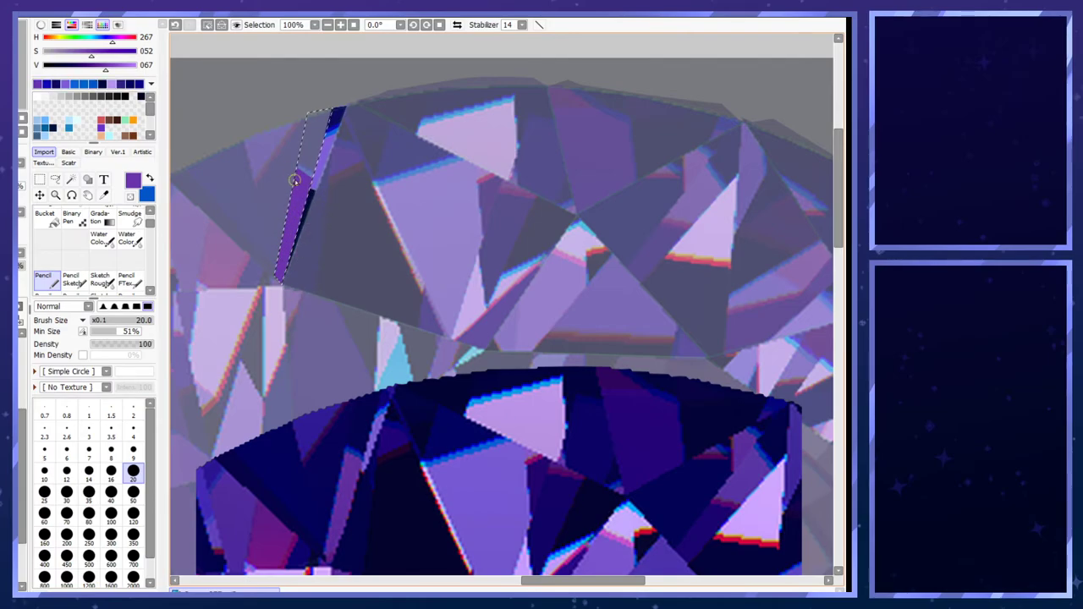
# - Paint a blue band across the top of the strip's purple section with the size 9 Pencil in sampled blue (H 221, S 72, V 62)
pyautogui.rightClick(355, 453)
pyautogui.press('x')
pyautogui.rightClick(354, 451)
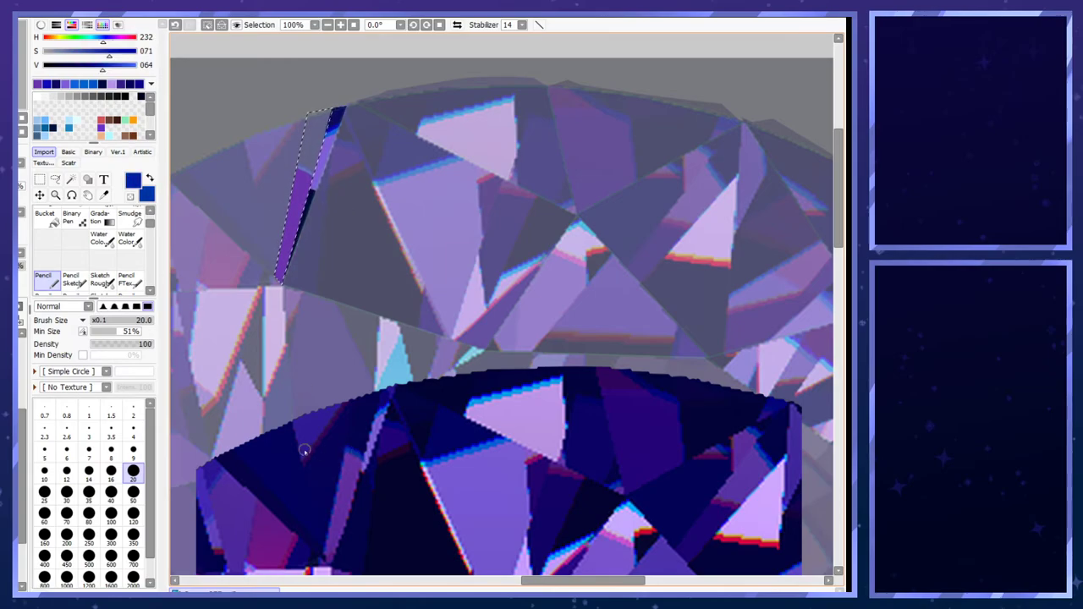
pyautogui.click(133, 451)
pyautogui.press('x')
pyautogui.moveTo(288, 160); pyautogui.dragTo(337, 194)
pyautogui.hotkey('ctrl', 'z')
pyautogui.hotkey('ctrl', 'z')
pyautogui.hotkey('ctrl', 'z')
pyautogui.moveTo(289, 161); pyautogui.dragTo(319, 179)
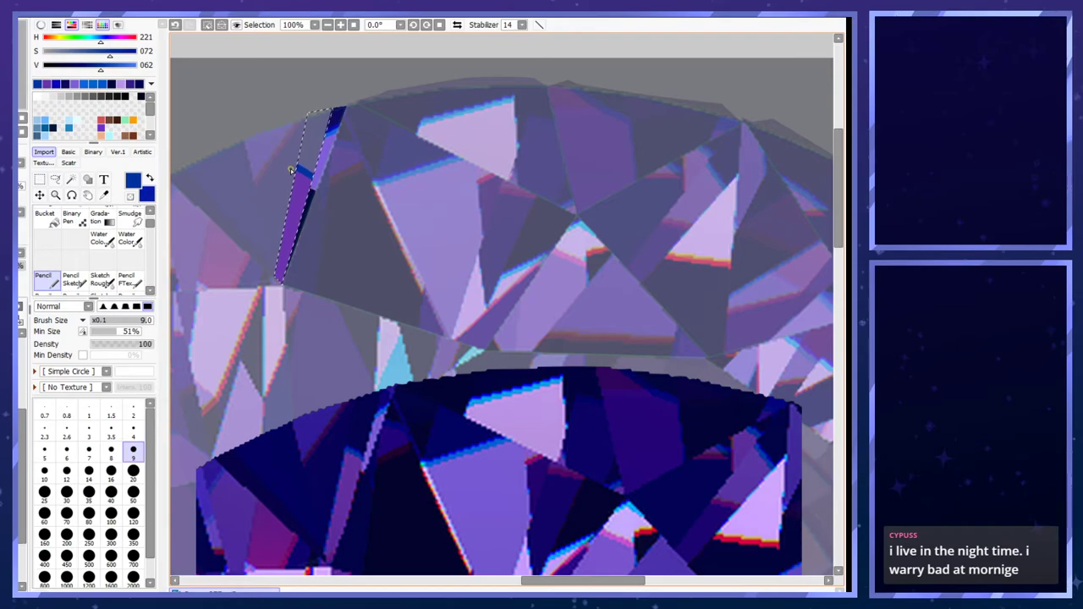
pyautogui.hotkey('ctrl', 'z')
pyautogui.hotkey('ctrl', 'z')
pyautogui.hotkey('ctrl', 'z')
pyautogui.hotkey('ctrl', 'z')
pyautogui.moveTo(295, 169); pyautogui.dragTo(330, 188)
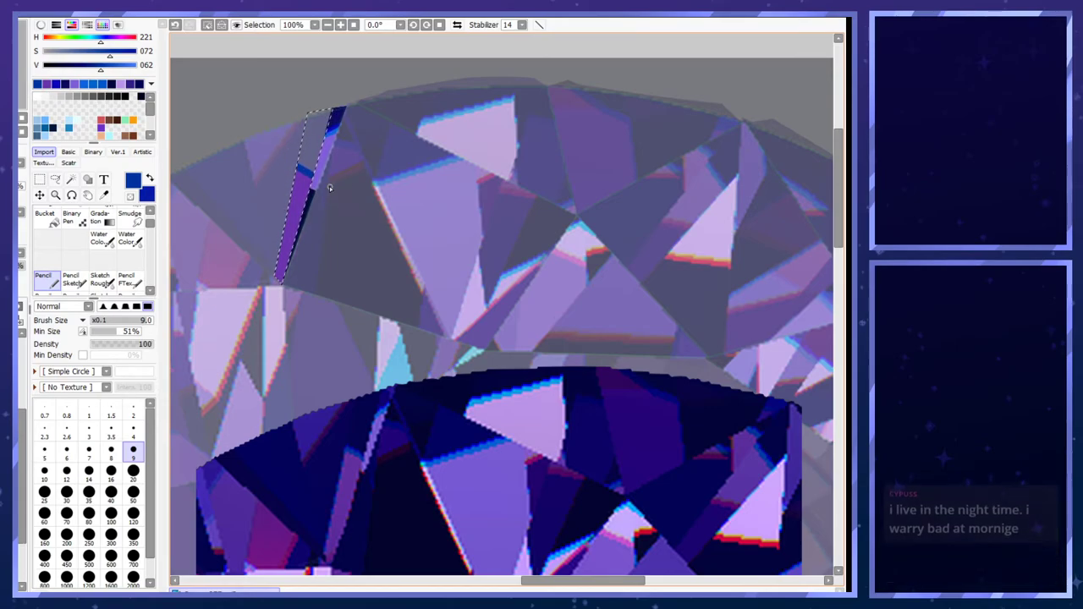
pyautogui.press('x')
pyautogui.rightClick(351, 455)
pyautogui.click(133, 432)
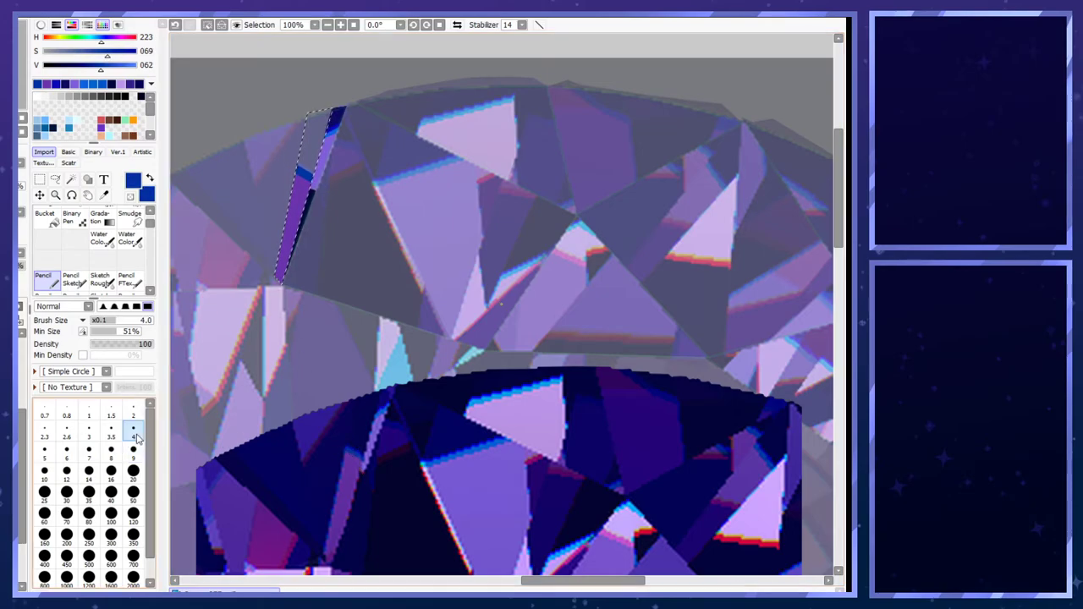
pyautogui.moveTo(289, 172)
pyautogui.mouseDown()
pyautogui.moveTo(334, 196)
pyautogui.moveTo(316, 185)
pyautogui.mouseUp()
pyautogui.hotkey('ctrl', 'z')
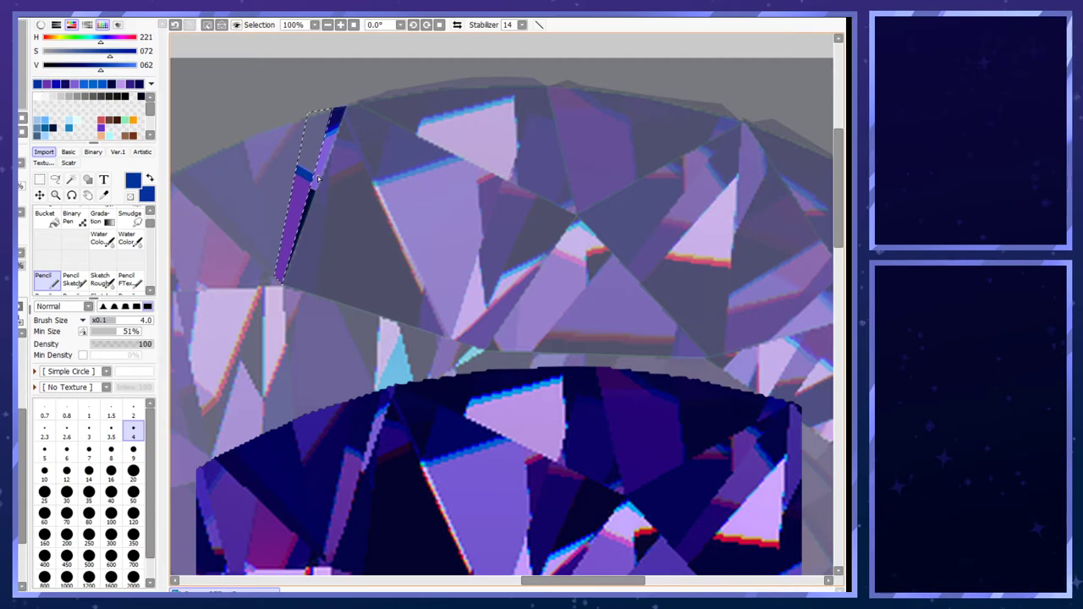
# - Paint a thin line along the underside of the strip's blue band with the size 4 Pencil in sampled blue (H 233, S 74, V 68)
pyautogui.rightClick(353, 456)
pyautogui.rightClick(352, 454)
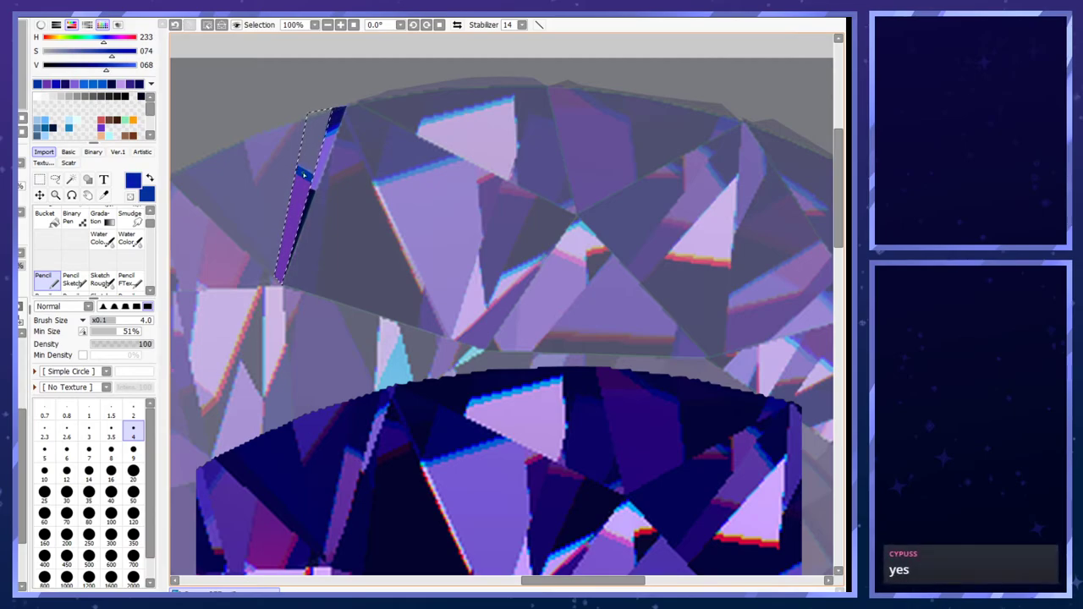
pyautogui.press(']')
pyautogui.press(']')
pyautogui.press(']')
pyautogui.press(']')
pyautogui.press(']')
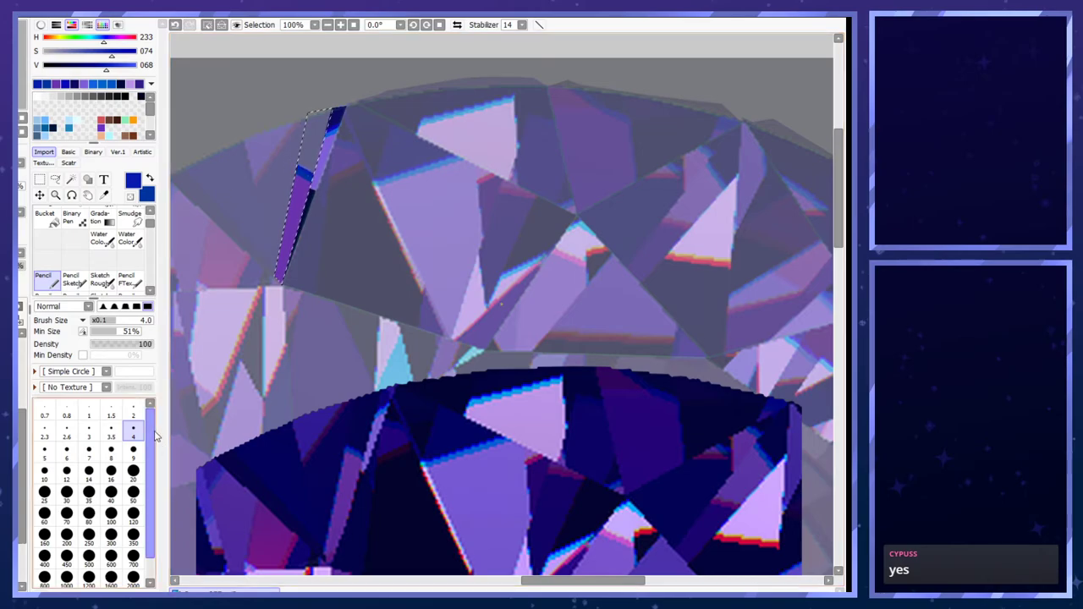
# - Trim the underside of the strip's blue band with the size 9 Pencil in sampled purple (H 267, S 52, V 67)
pyautogui.hotkey('ctrl', 'z')
pyautogui.hotkey('ctrl', 'z')
pyautogui.moveTo(293, 164); pyautogui.dragTo(328, 192)
pyautogui.hotkey('ctrl', 'z')
pyautogui.hotkey('ctrl', 'z')
pyautogui.rightClick(295, 189)
pyautogui.hotkey('ctrl', 'z')
pyautogui.hotkey('ctrl', 'z')
pyautogui.hotkey('ctrl', 'z')
pyautogui.hotkey('ctrl', 'z')
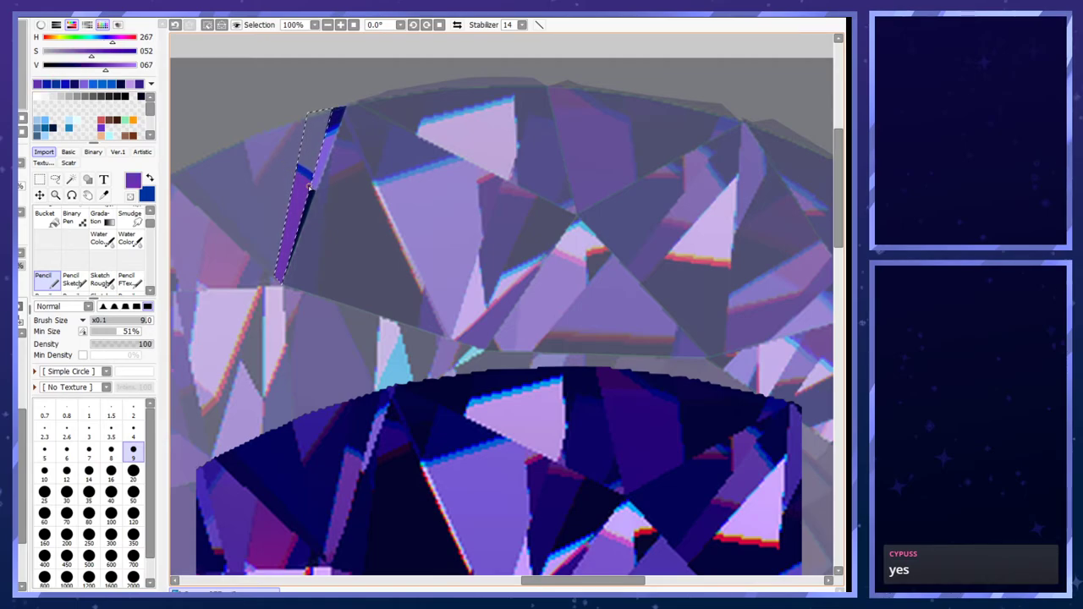
# - Paint a thin line down the strip's outer edge with the size 4 Pencil in sampled blue (H 221, S 72, V 62), and deselect
pyautogui.keyDown('alt'); pyautogui.click(335, 511); pyautogui.keyUp('alt')
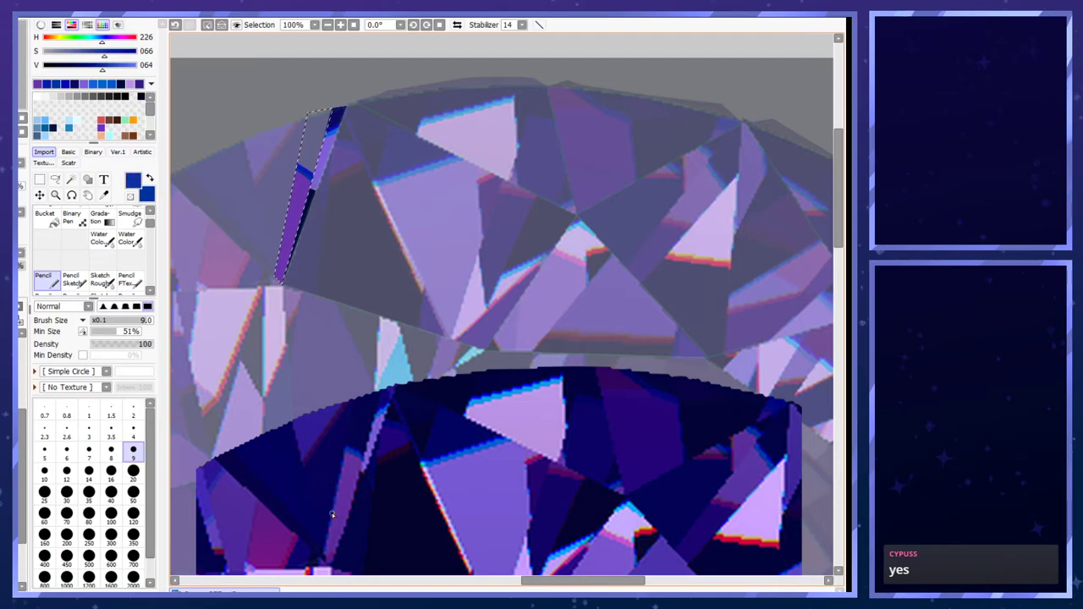
pyautogui.keyDown('alt'); pyautogui.click(258, 454); pyautogui.keyUp('alt')
pyautogui.click(132, 432)
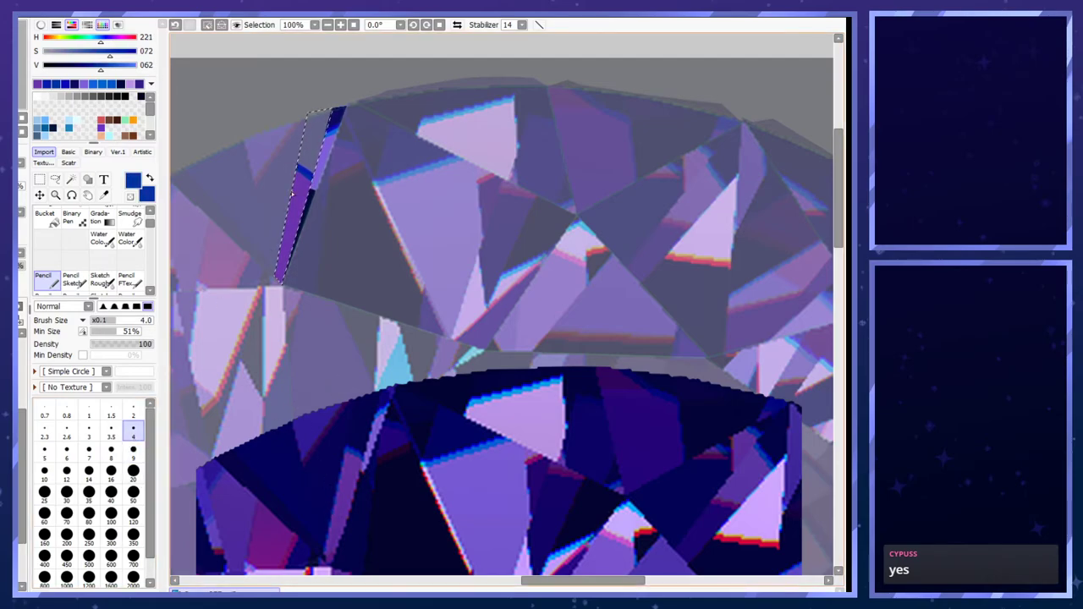
pyautogui.moveTo(297, 169); pyautogui.dragTo(314, 178)
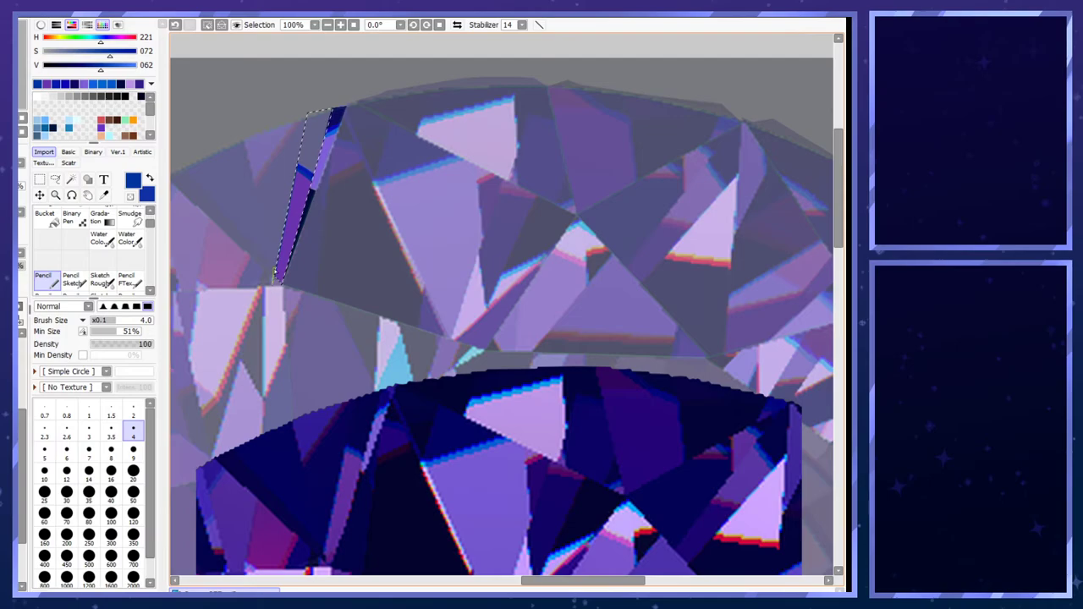
pyautogui.hotkey('ctrl', 'd')
# - Outline the unpainted part of the strip above its blue band with a polygonal selection
pyautogui.press('a')
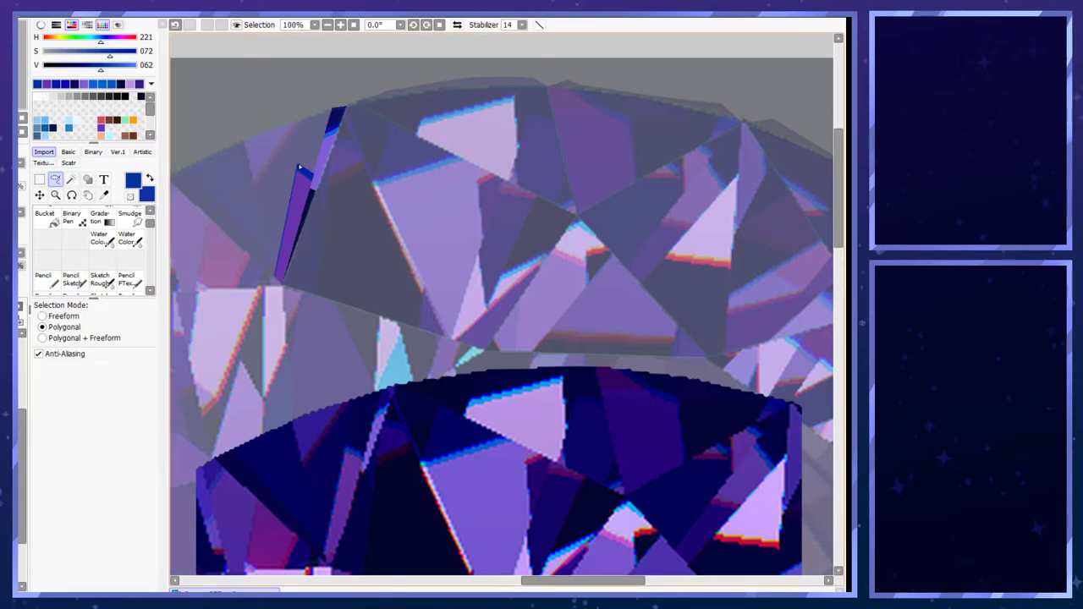
pyautogui.click(296, 166)
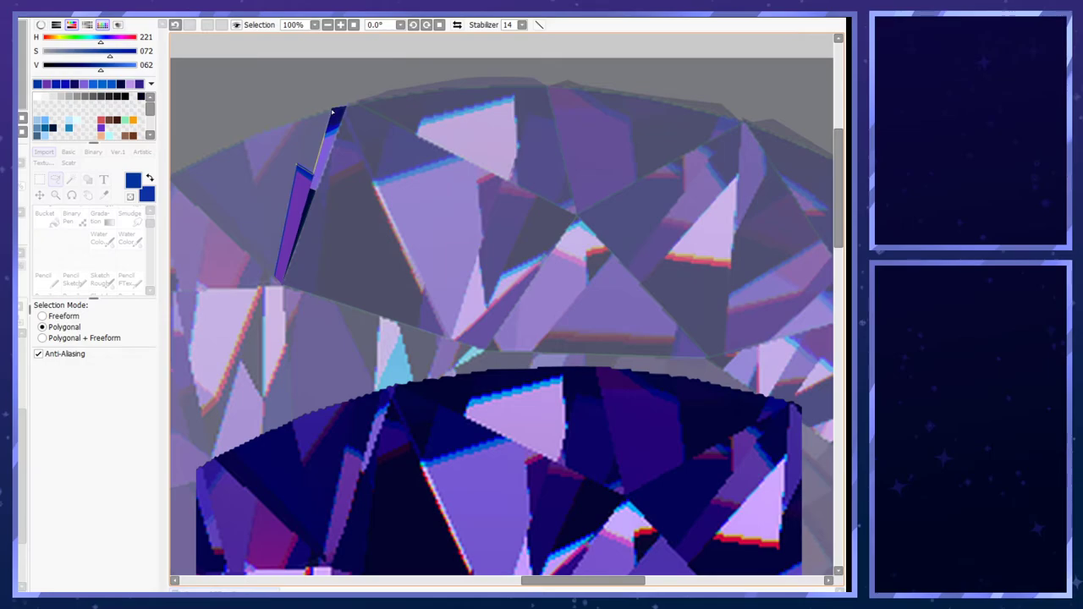
# - Fill the polygonal area above the thin purple shard with dark navy (H 240, S 33, V 31) sampled from the reference gem, then deselect
pyautogui.doubleClick(308, 122)
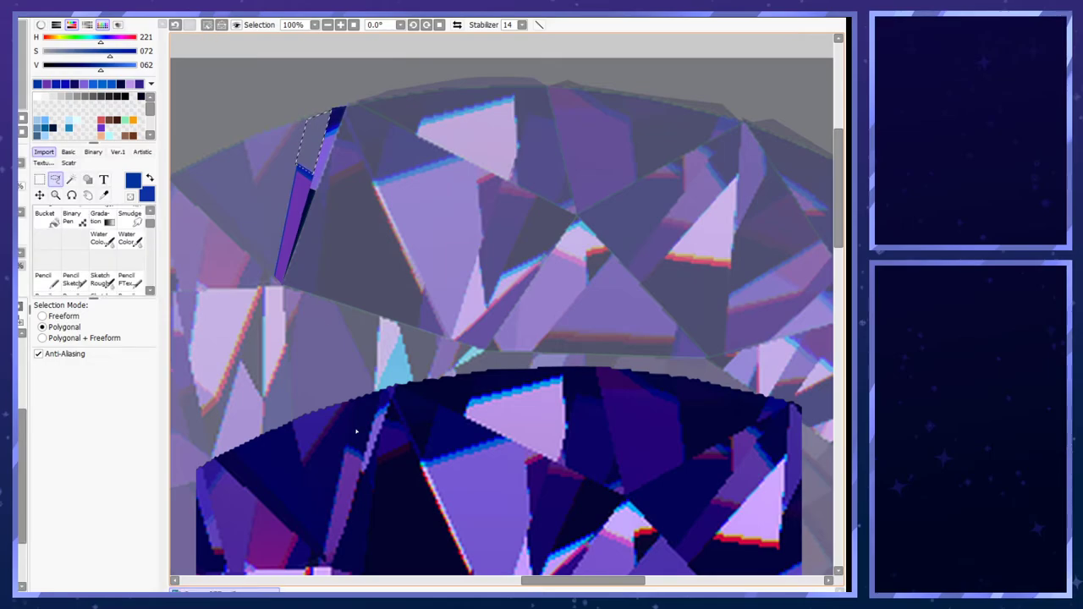
pyautogui.rightClick(362, 445)
pyautogui.hotkey('ctrl', 'f')
pyautogui.hotkey('ctrl', 'd')
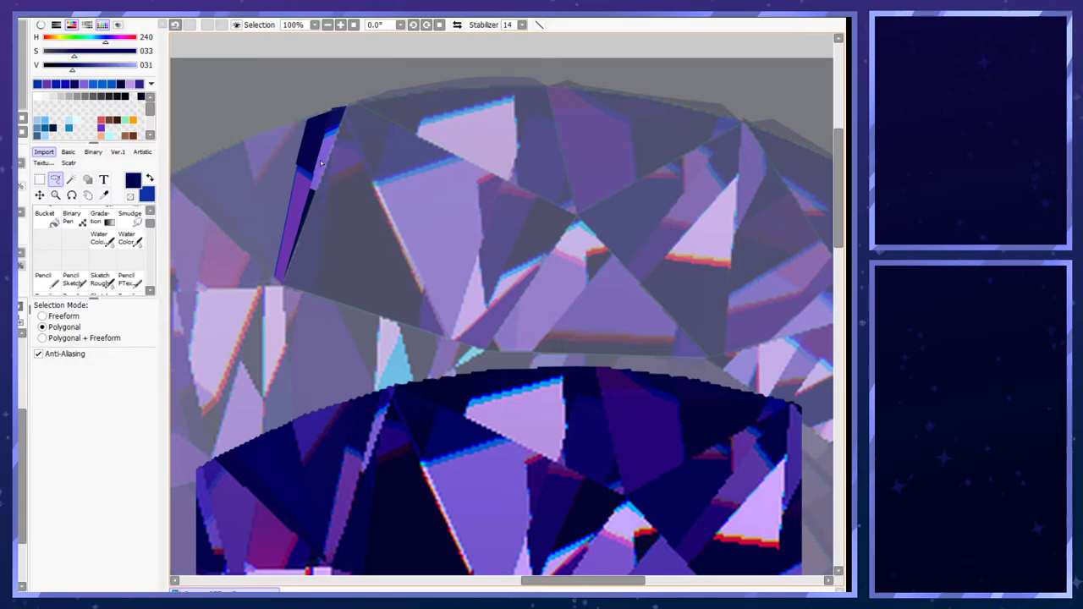
pyautogui.scroll(3, 335, 165)
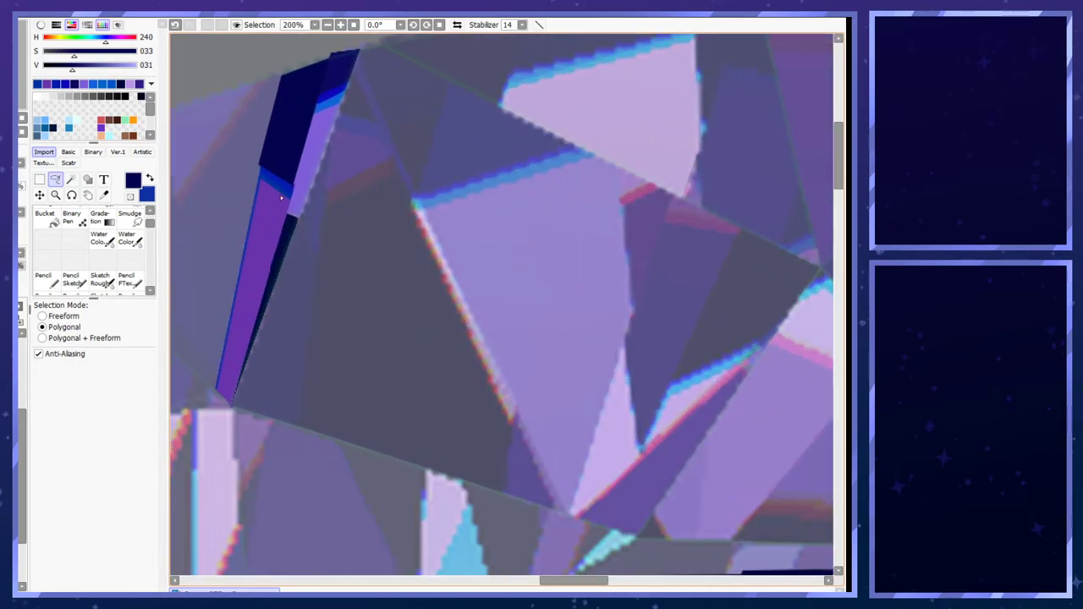
pyautogui.click(330, 54)
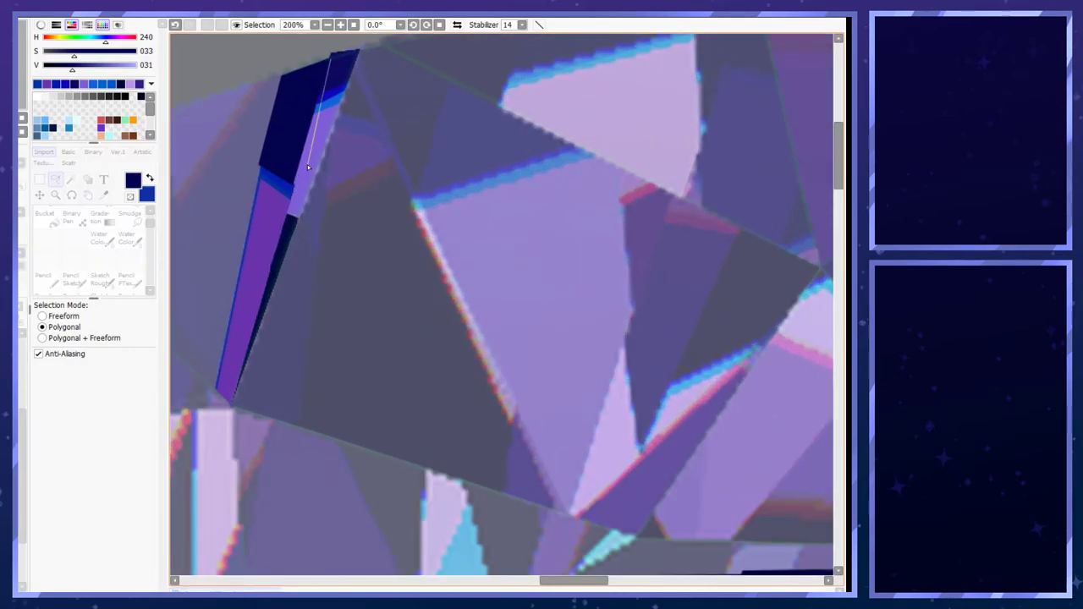
pyautogui.click(332, 200)
pyautogui.doubleClick(325, 213)
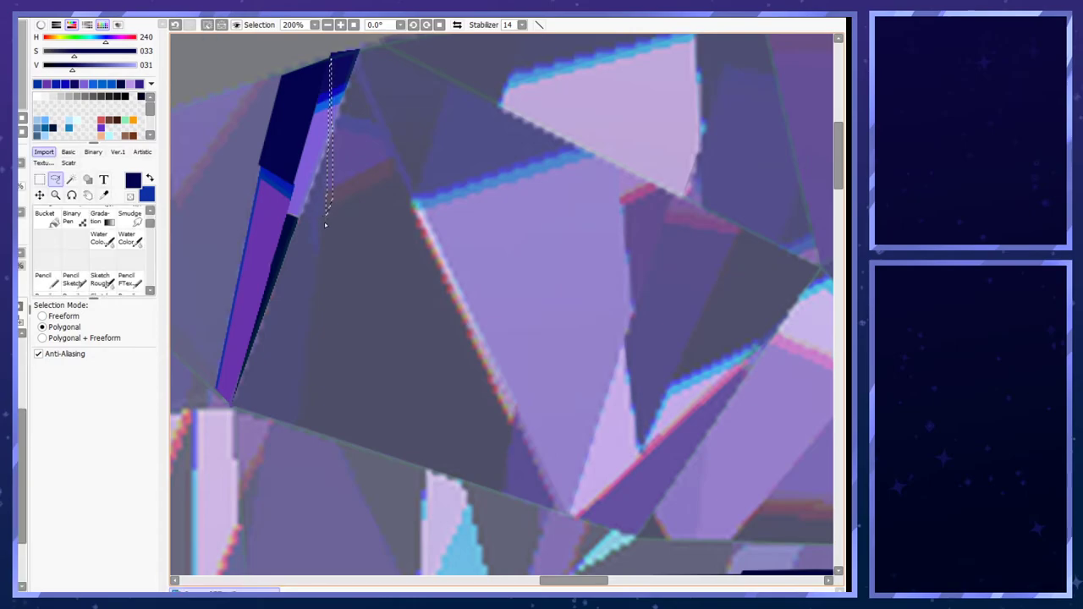
pyautogui.hotkey('ctrl', 'd')
# - Fill the narrow gap beside the lavender strip with its sampled purple (H 256, S 50, V 85), then deselect
pyautogui.click(294, 216)
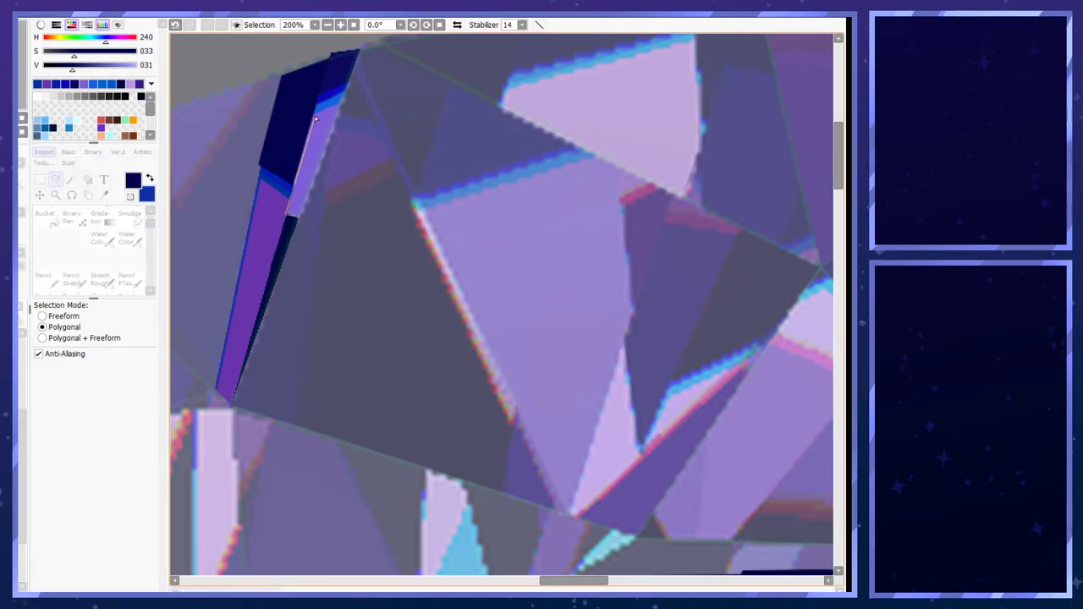
pyautogui.click(315, 116)
pyautogui.doubleClick(341, 105)
pyautogui.rightClick(315, 156)
pyautogui.hotkey('ctrl', 'f')
pyautogui.hotkey('ctrl', 'd')
# - Select the large triangular facet beside the purple shard and fill it with sampled navy (H 242, S 38, V 34)
pyautogui.scroll(-6, 373, 175)
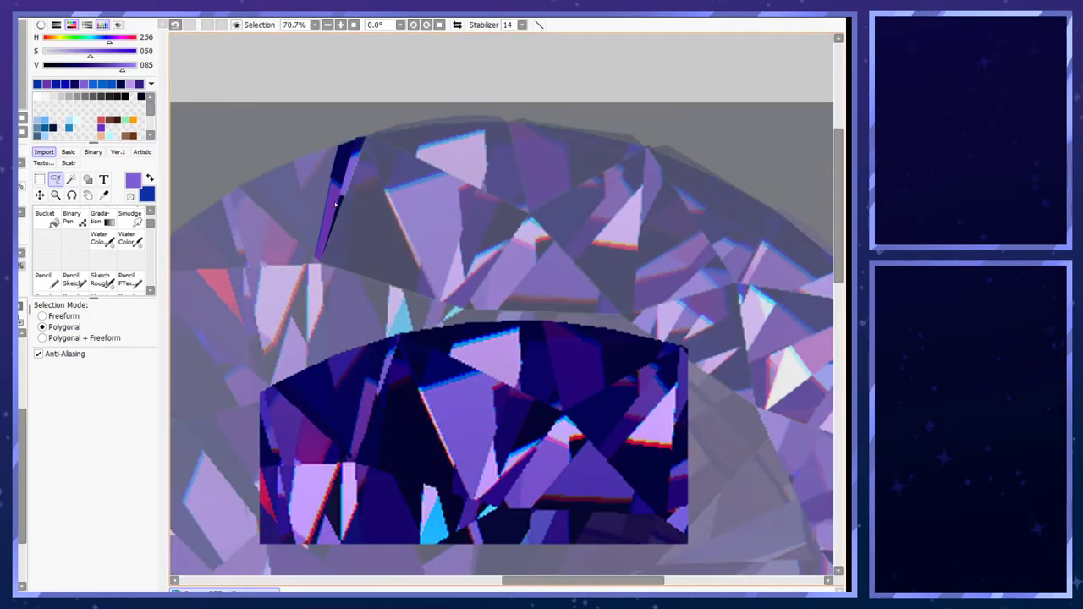
pyautogui.scroll(2, 326, 199)
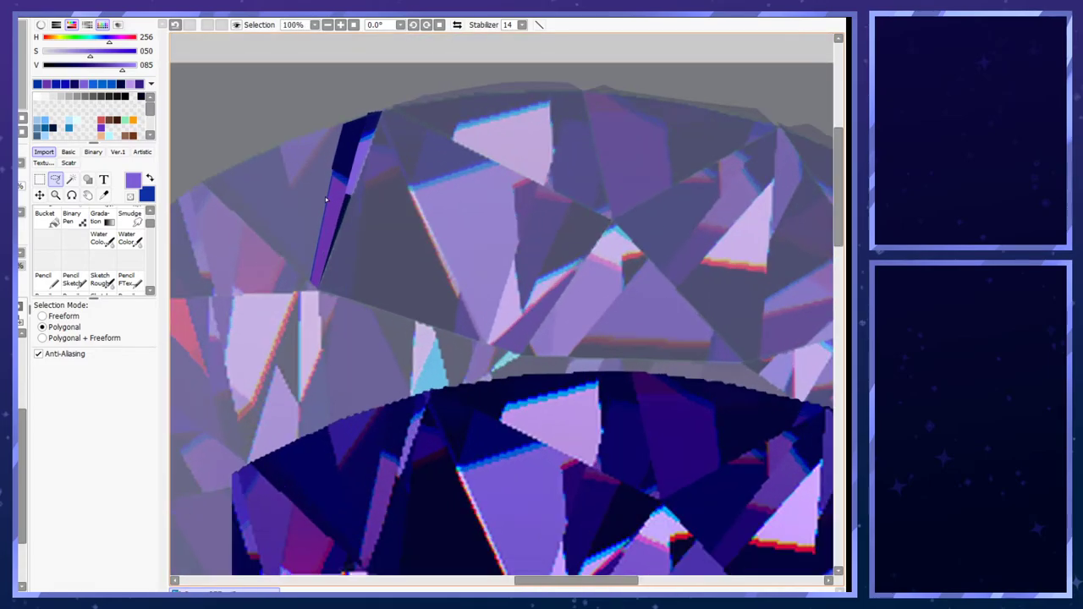
pyautogui.click(312, 284)
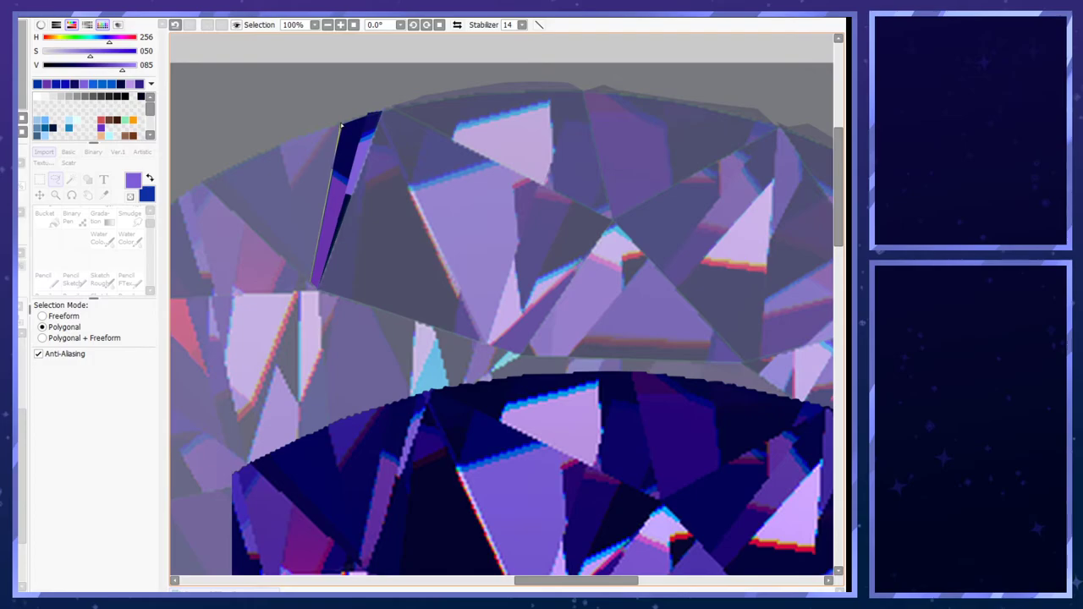
pyautogui.doubleClick(278, 145)
pyautogui.rightClick(348, 496)
pyautogui.hotkey('ctrl', 'f')
pyautogui.hotkey('ctrl', 'd')
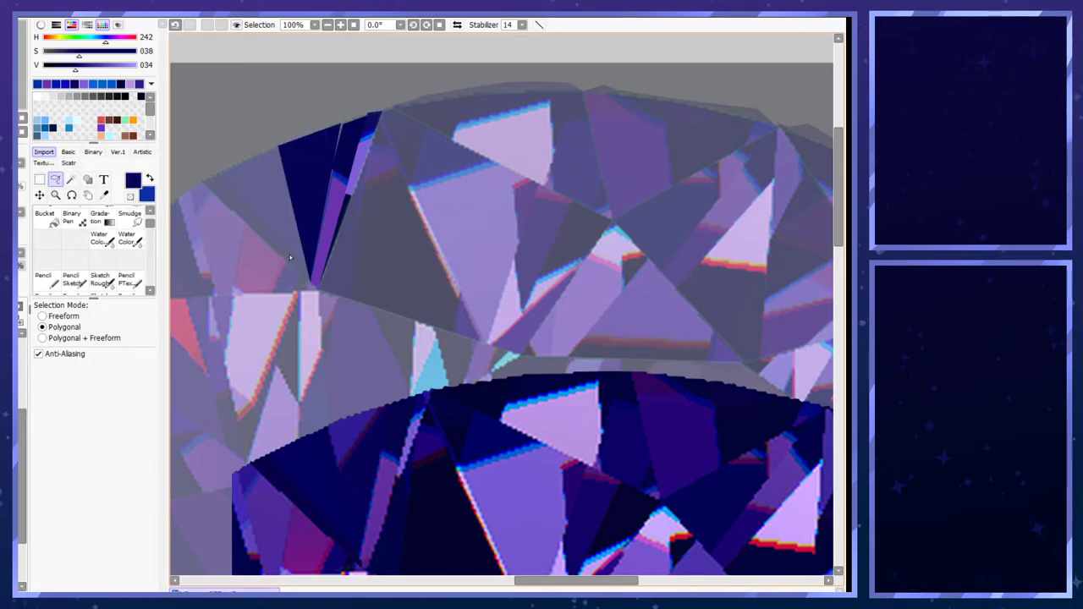
# - Select the sliver between the large navy triangle and the purple shard and fill it with the same navy
pyautogui.click(311, 285)
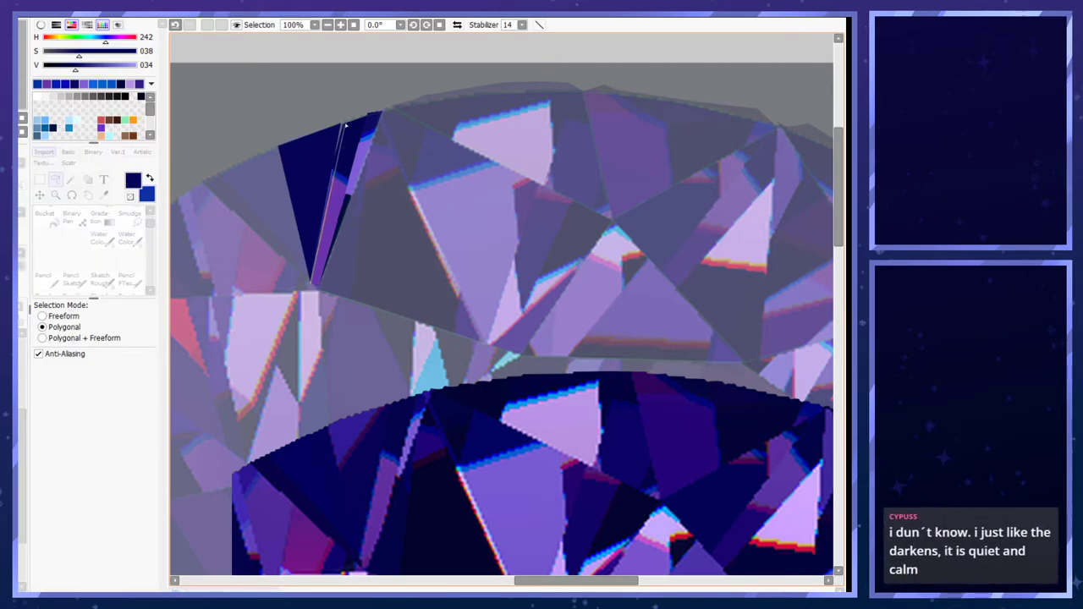
pyautogui.doubleClick(322, 126)
pyautogui.hotkey('ctrl', 'f')
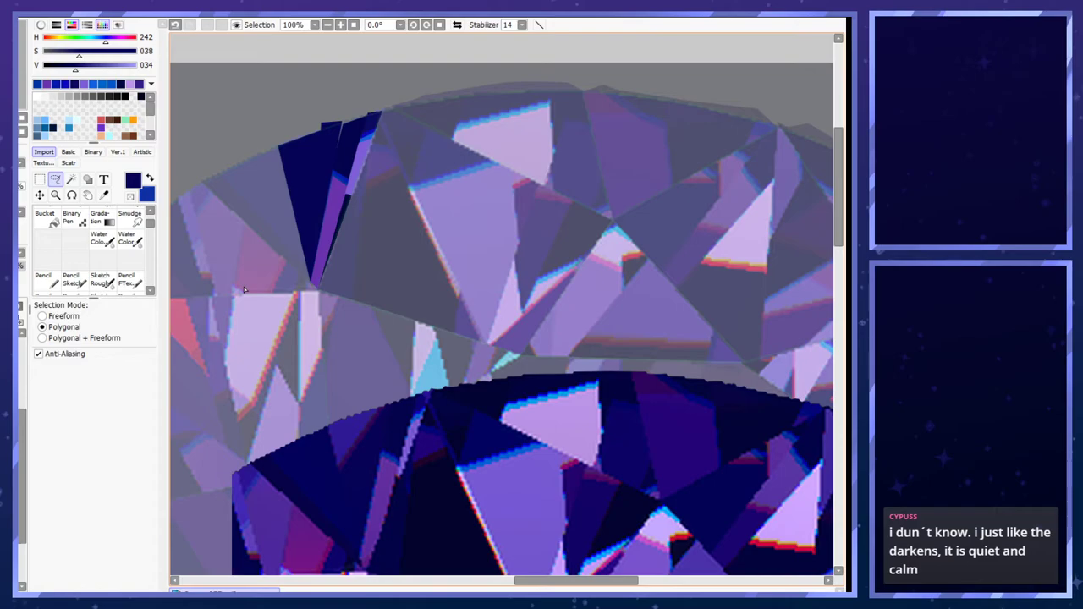
# - Select the remaining gap above the purple shard and fill it with the adjacent facet's navy (H 240, S 33, V 31), then deselect
pyautogui.scroll(1, 468, 282)
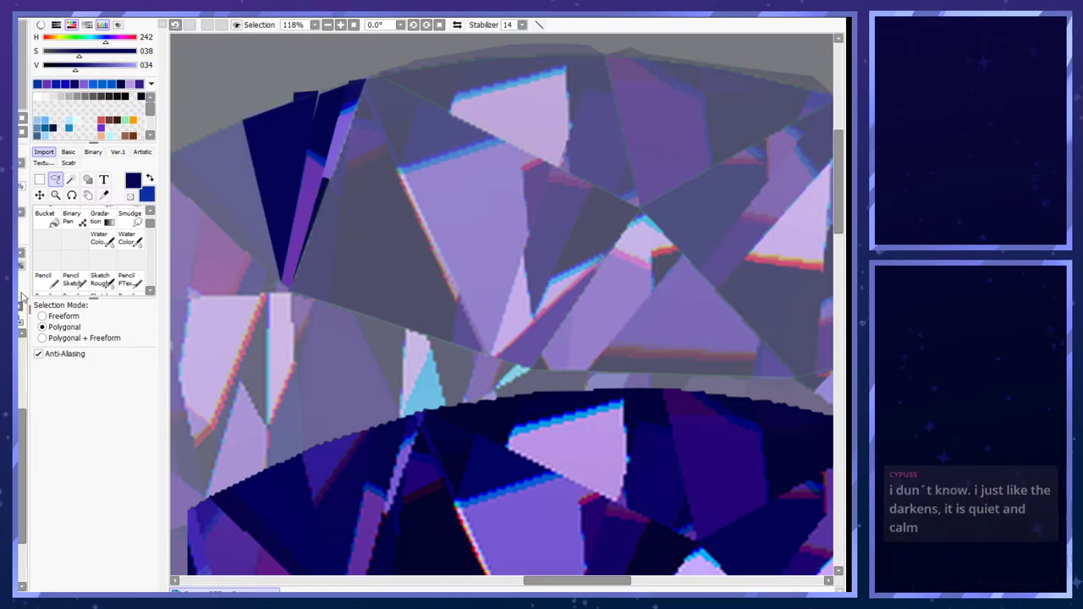
pyautogui.click(281, 285)
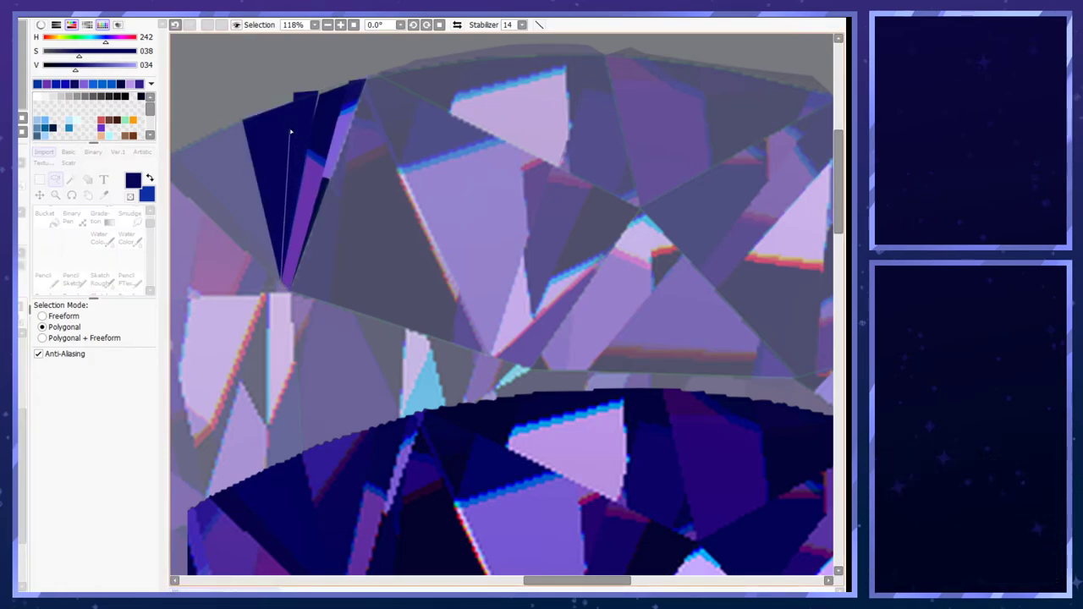
pyautogui.press('Escape')
pyautogui.click(327, 162)
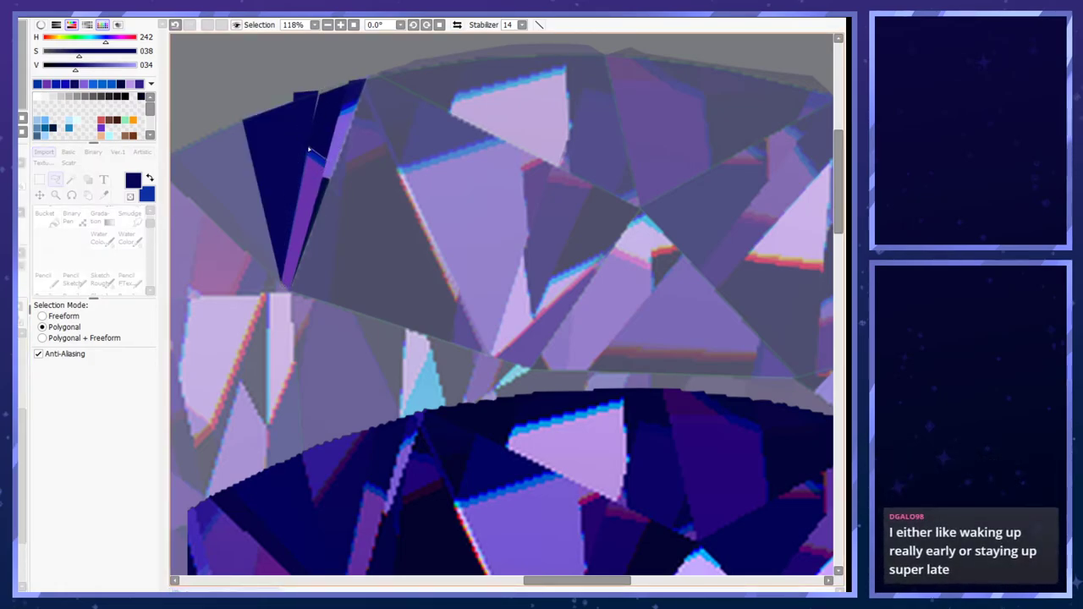
pyautogui.click(334, 154)
pyautogui.click(326, 159)
pyautogui.click(306, 153)
pyautogui.doubleClick(342, 86)
pyautogui.rightClick(330, 134)
pyautogui.hotkey('ctrl', 'f')
pyautogui.hotkey('ctrl', 'd')
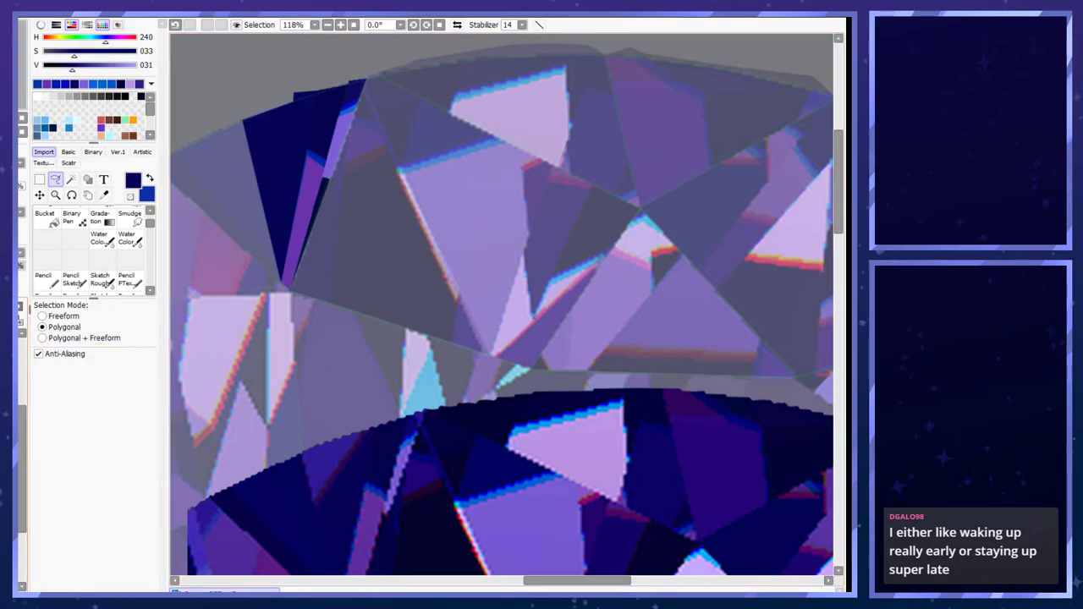
# - Outline the small triangular facet at the gem's upper edge and fill it with violet (H 251, S 55, V 58) sampled from the reference
pyautogui.hotkey('ctrl', 'z')
pyautogui.click(256, 172)
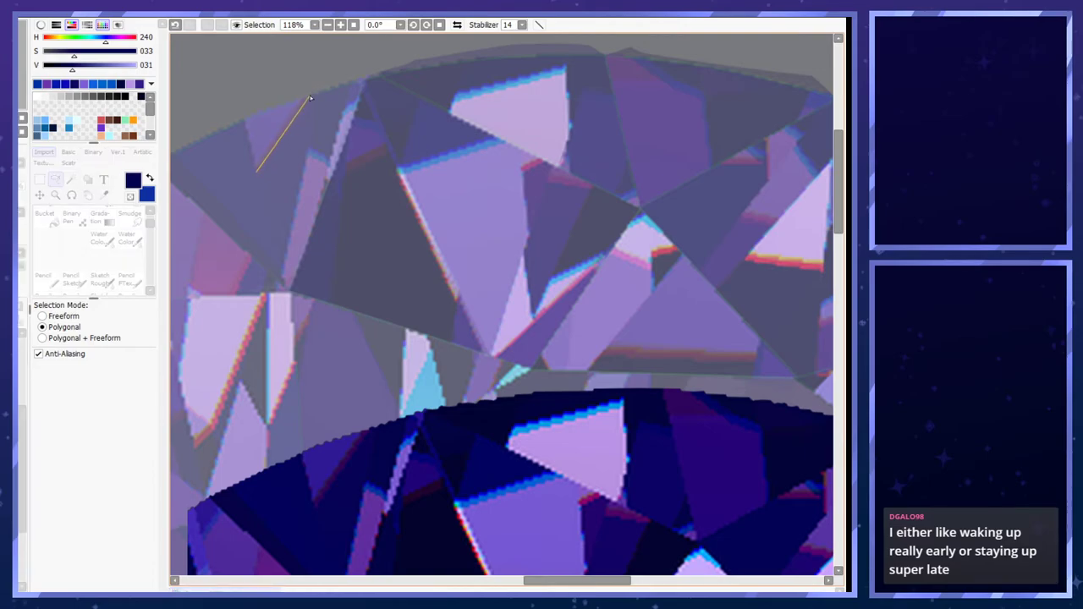
pyautogui.press('Escape')
pyautogui.click(257, 174)
pyautogui.click(313, 94)
pyautogui.doubleClick(243, 118)
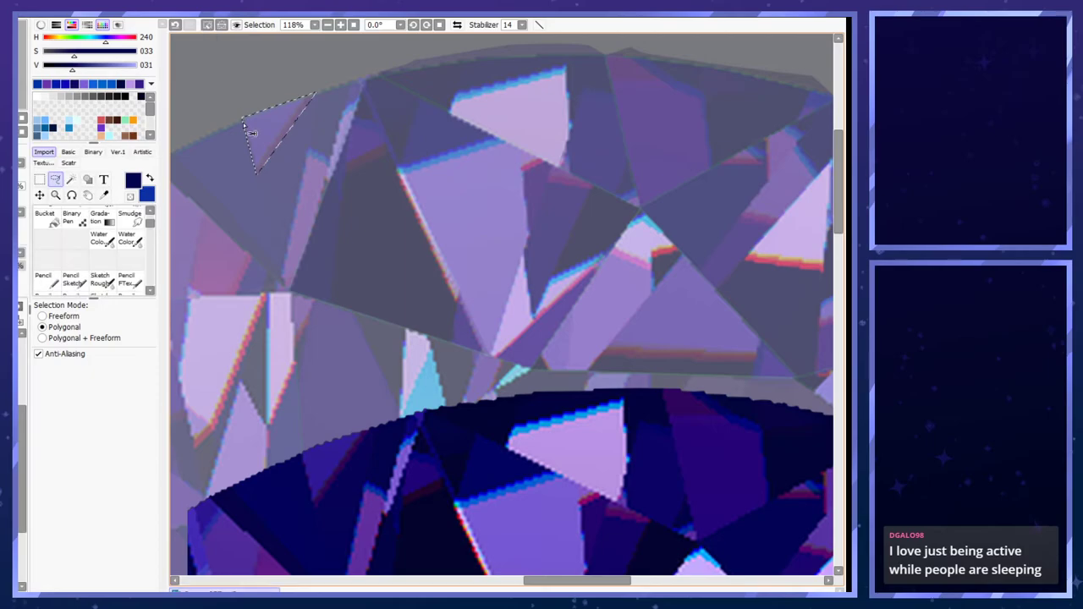
pyautogui.rightClick(324, 464)
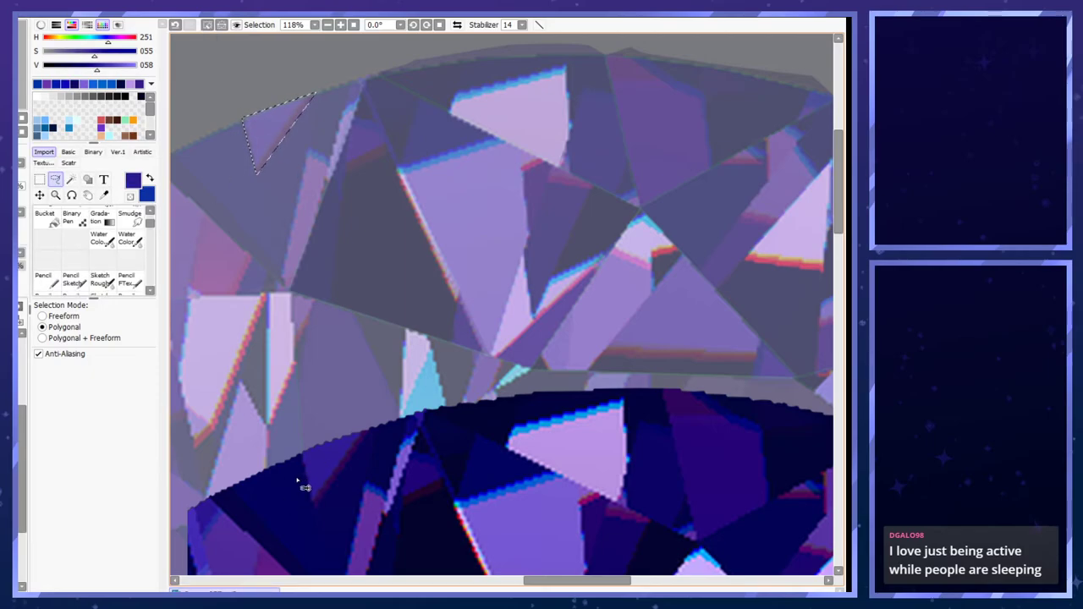
pyautogui.hotkey('ctrl', 'f')
pyautogui.hotkey('ctrl', 'd')
# - Draw a dark purple band (H 273, S 33, V 32) along the violet triangle's long slanted edge using the Pencil at size 9
pyautogui.keyDown('alt'); pyautogui.click(322, 496); pyautogui.keyUp('alt')
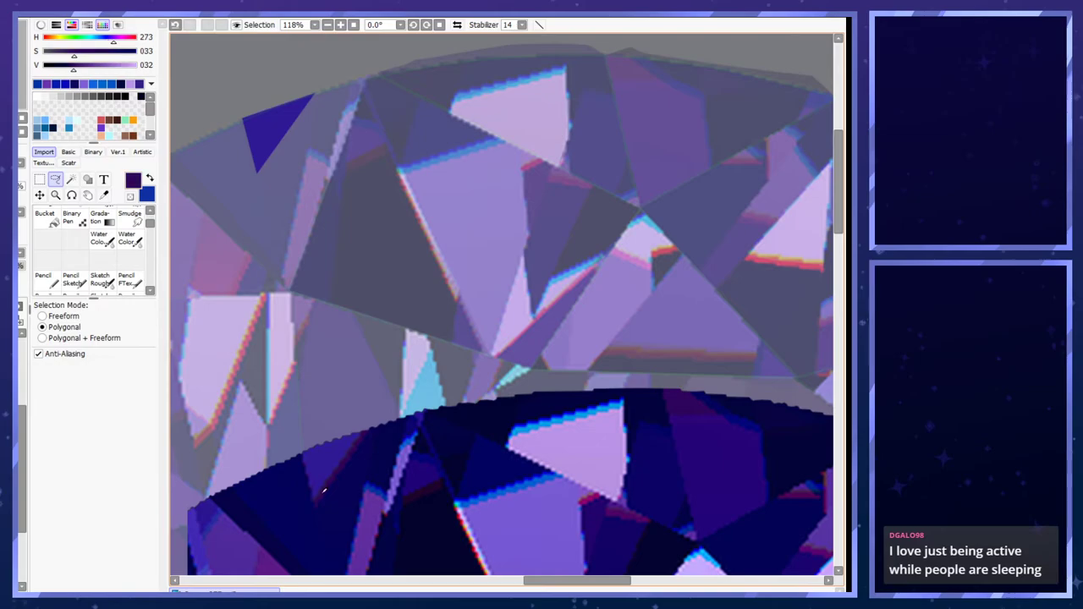
pyautogui.click(44, 279)
pyautogui.click(17, 355)
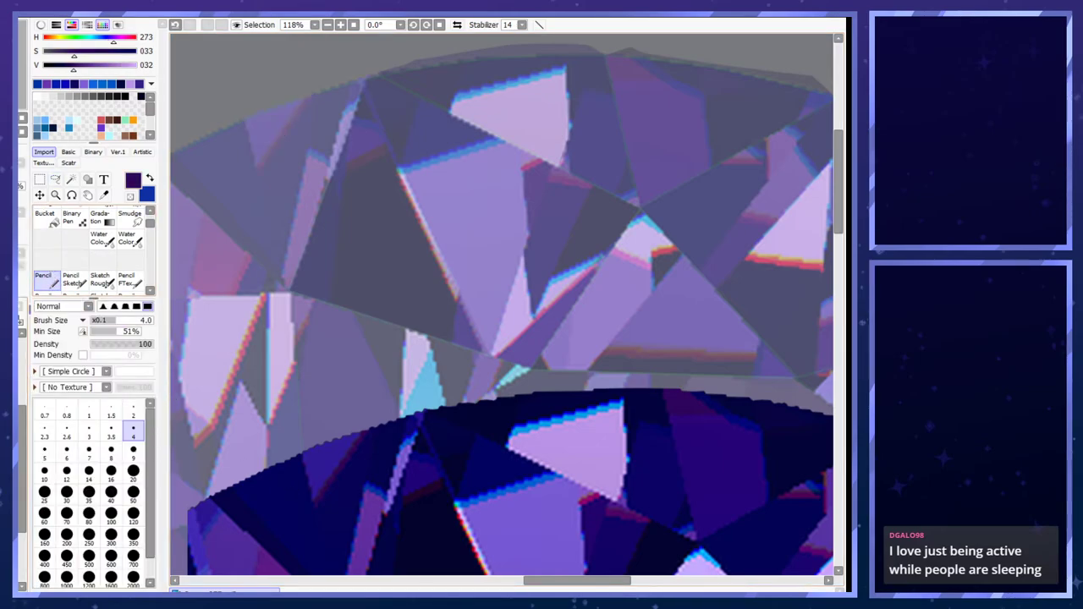
pyautogui.hotkey('ctrl', 'y')
pyautogui.click(132, 453)
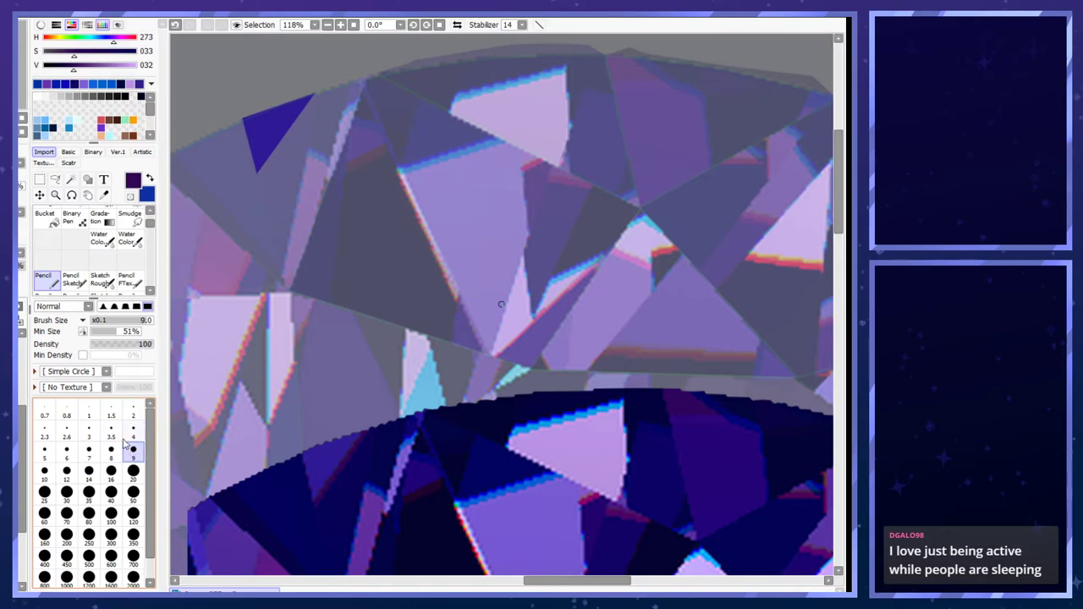
pyautogui.keyDown('shift'); pyautogui.click(330, 78); pyautogui.keyUp('shift')
pyautogui.keyDown('shift'); pyautogui.click(258, 176); pyautogui.keyUp('shift')
pyautogui.keyDown('shift'); pyautogui.click(327, 72); pyautogui.keyUp('shift')
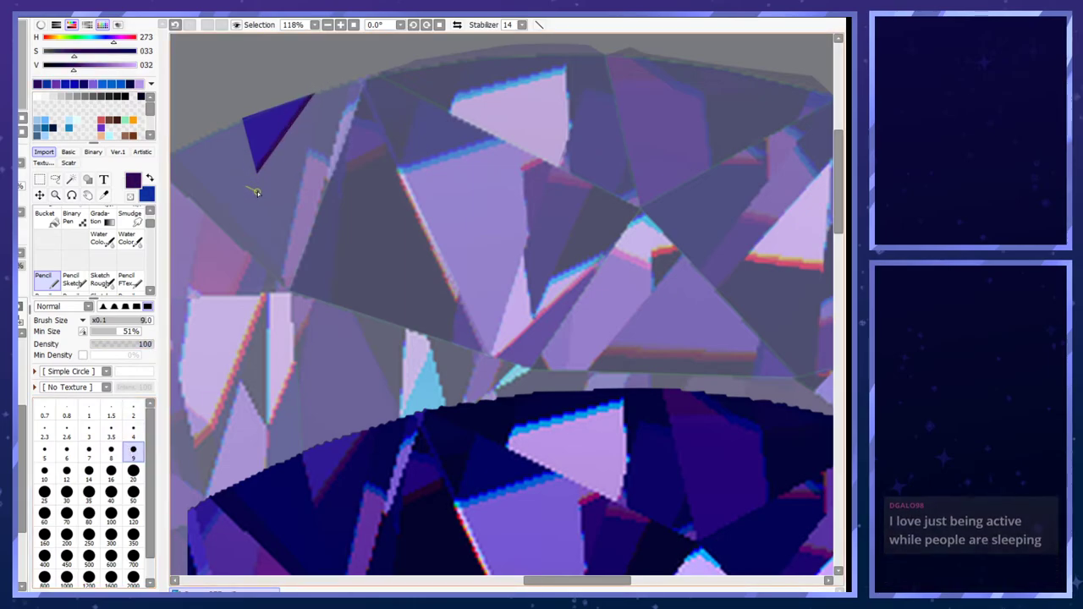
# - Try straight size 9 Pencil strokes in a sampled indigo (H 259, S 32, V 38) along the triangle's slanted edge, then undo them
pyautogui.press('x')
pyautogui.rightClick(327, 482)
pyautogui.click(133, 411)
pyautogui.rightClick(259, 174)
pyautogui.click(133, 453)
pyautogui.keyDown('shift'); pyautogui.click(332, 69); pyautogui.keyUp('shift')
pyautogui.press('x')
pyautogui.hotkey('ctrl', 'z')
pyautogui.click(253, 175)
pyautogui.keyDown('shift'); pyautogui.click(329, 75); pyautogui.keyUp('shift')
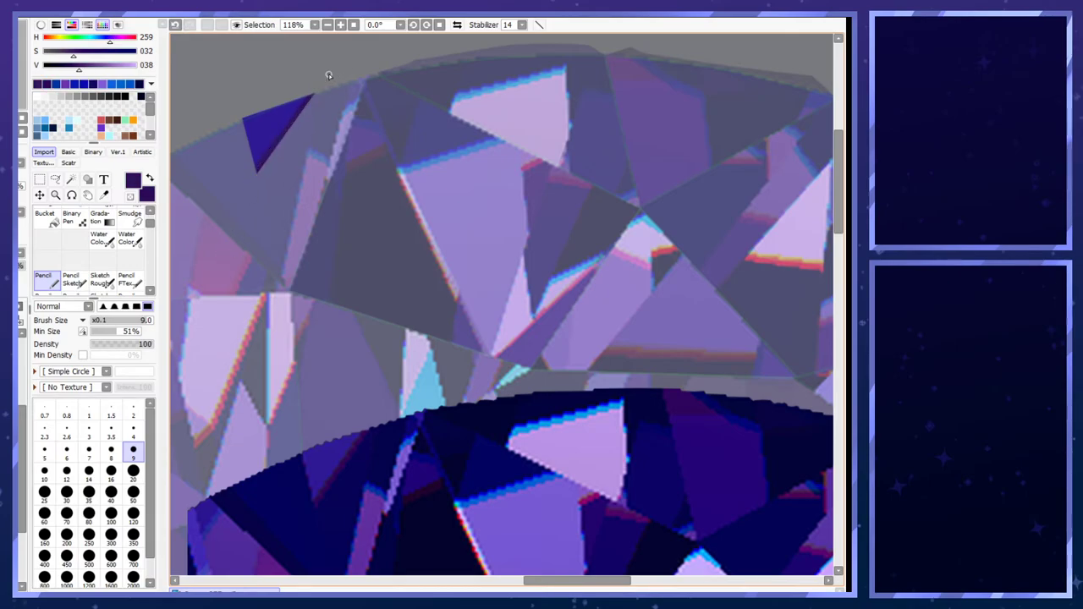
pyautogui.hotkey('ctrl', 'z')
# - Sample a darker purple (H 270, S 34, V 33) from the reference and draw straight strokes along the triangle's slanted edge
pyautogui.rightClick(330, 479)
pyautogui.click(251, 177)
pyautogui.keyDown('shift'); pyautogui.click(327, 77); pyautogui.keyUp('shift')
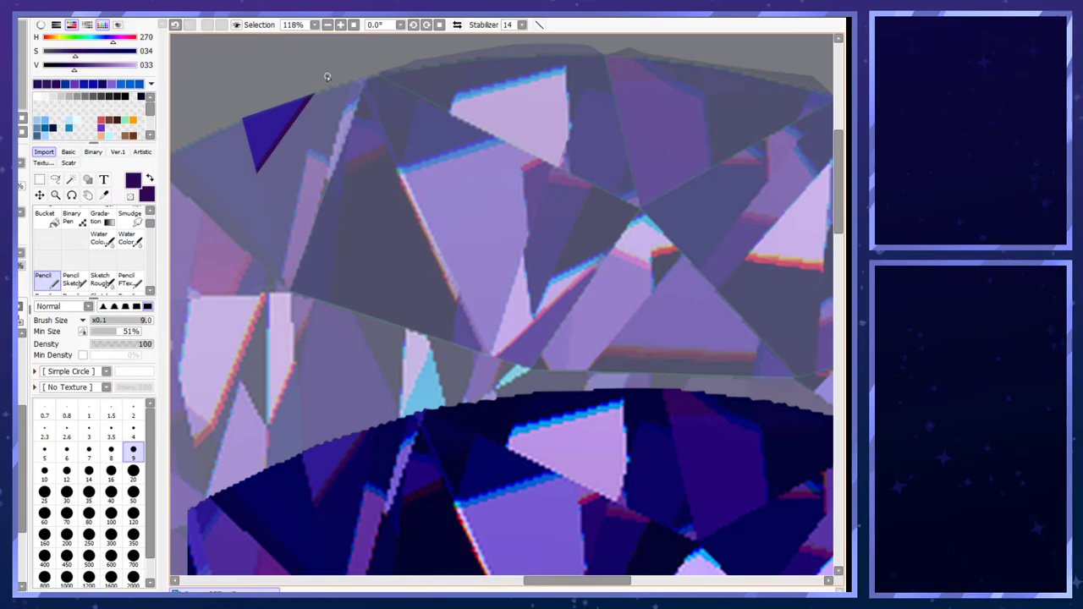
pyautogui.keyDown('shift'); pyautogui.click(253, 179); pyautogui.keyUp('shift')
pyautogui.keyDown('shift'); pyautogui.click(337, 66); pyautogui.keyUp('shift')
pyautogui.keyDown('shift'); pyautogui.click(251, 179); pyautogui.keyUp('shift')
# - Draw a thin dark line down the violet triangle's short side using the Pencil at size 4
pyautogui.click(133, 432)
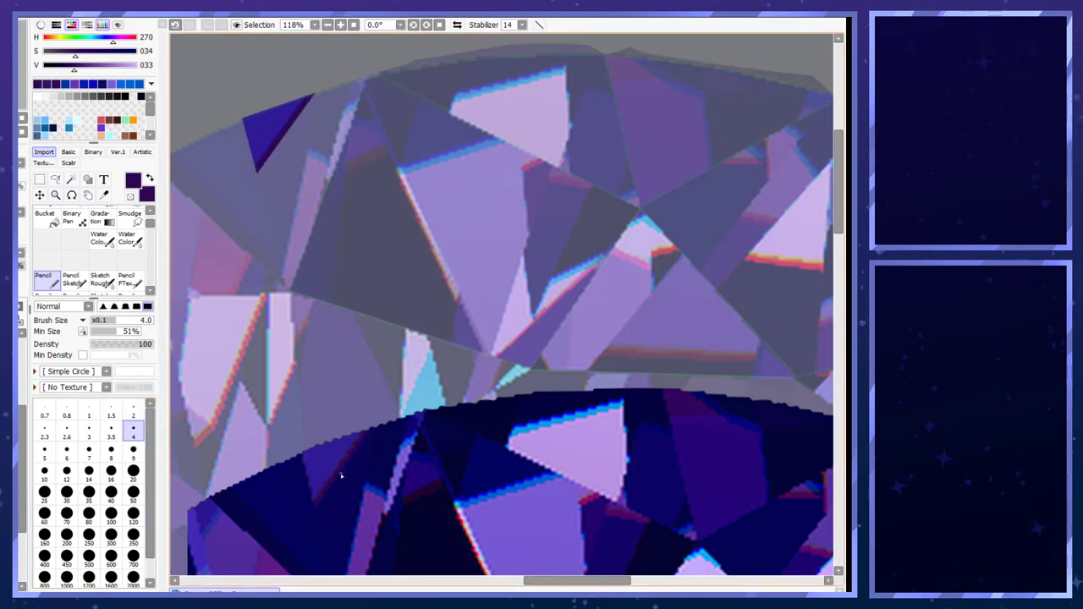
pyautogui.rightClick(291, 129)
pyautogui.moveTo(239, 116); pyautogui.dragTo(262, 179)
pyautogui.hotkey('ctrl', 'z')
# - Draw a size 2 Pencil line in sampled indigo (H 257, S 33, V 40) along the inner border of the dark purple band
pyautogui.keyDown('alt'); pyautogui.click(325, 482); pyautogui.keyUp('alt')
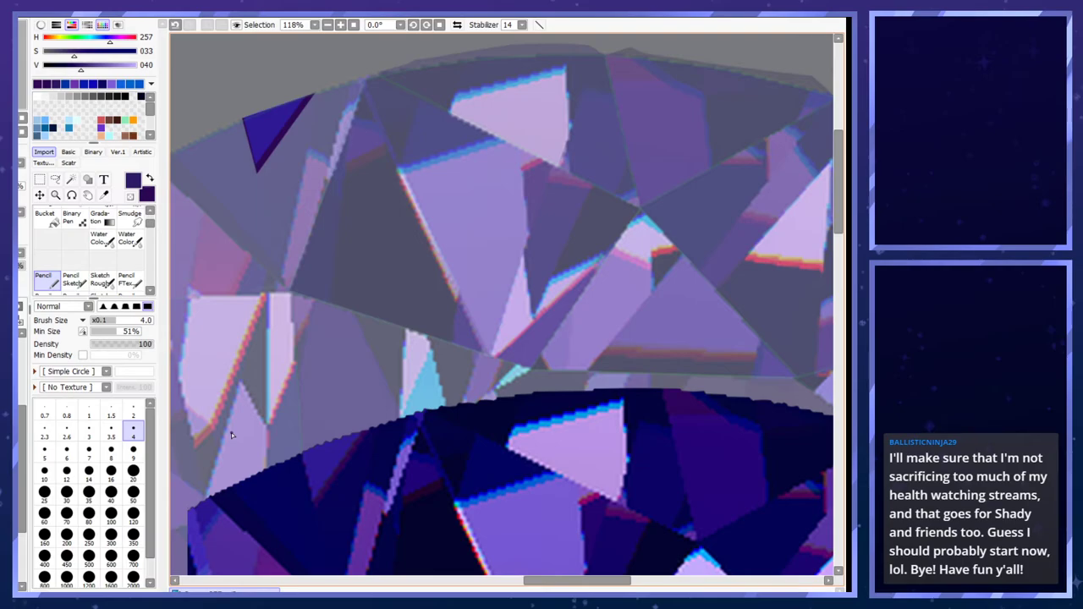
pyautogui.click(133, 410)
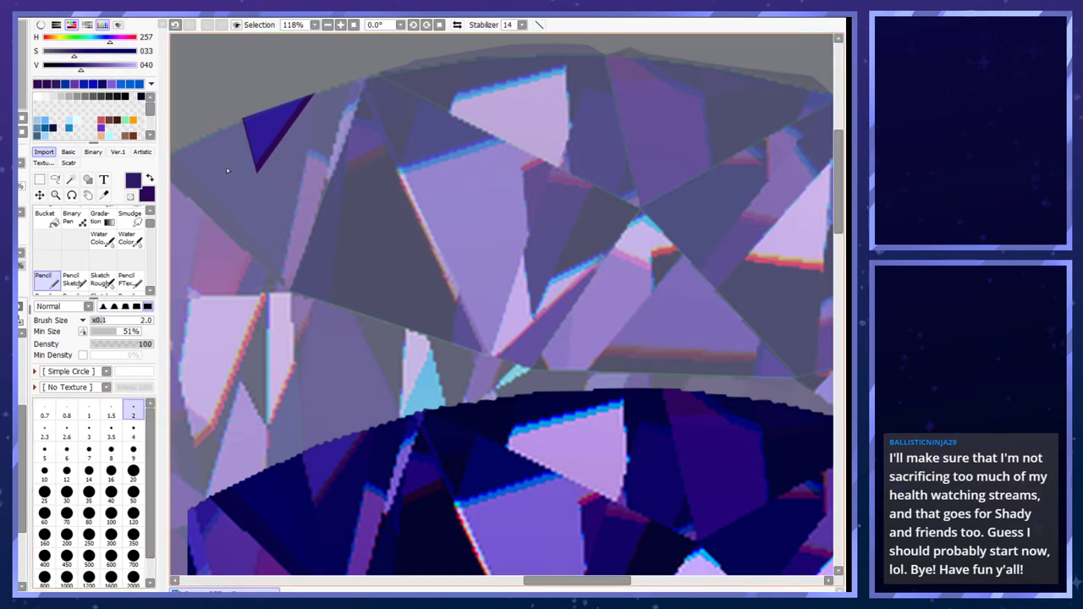
pyautogui.scroll(5, 389, 505)
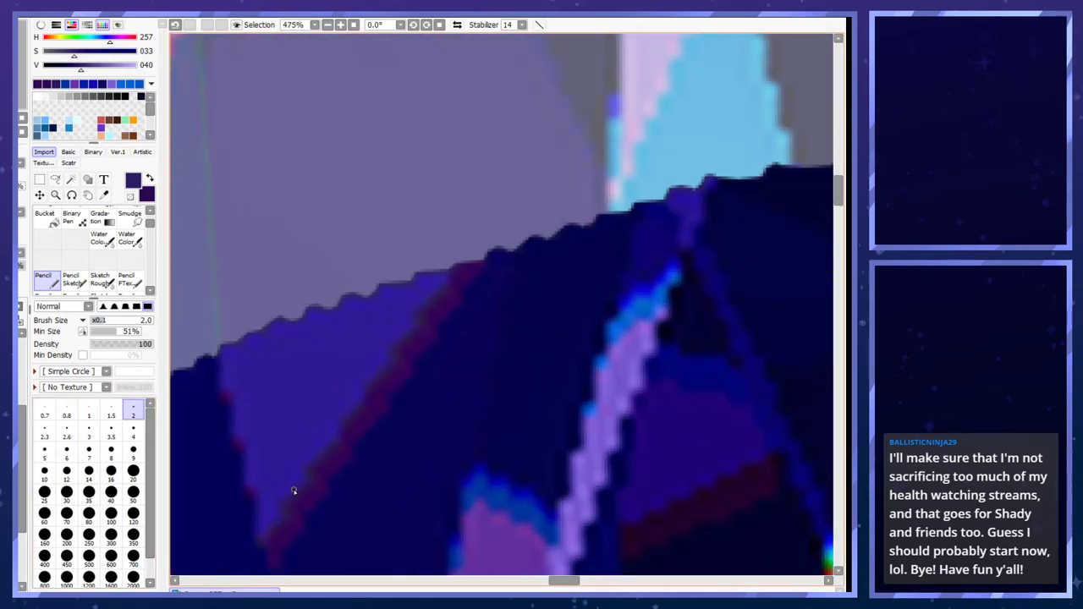
pyautogui.scroll(-6, 293, 495)
pyautogui.scroll(5, 353, 253)
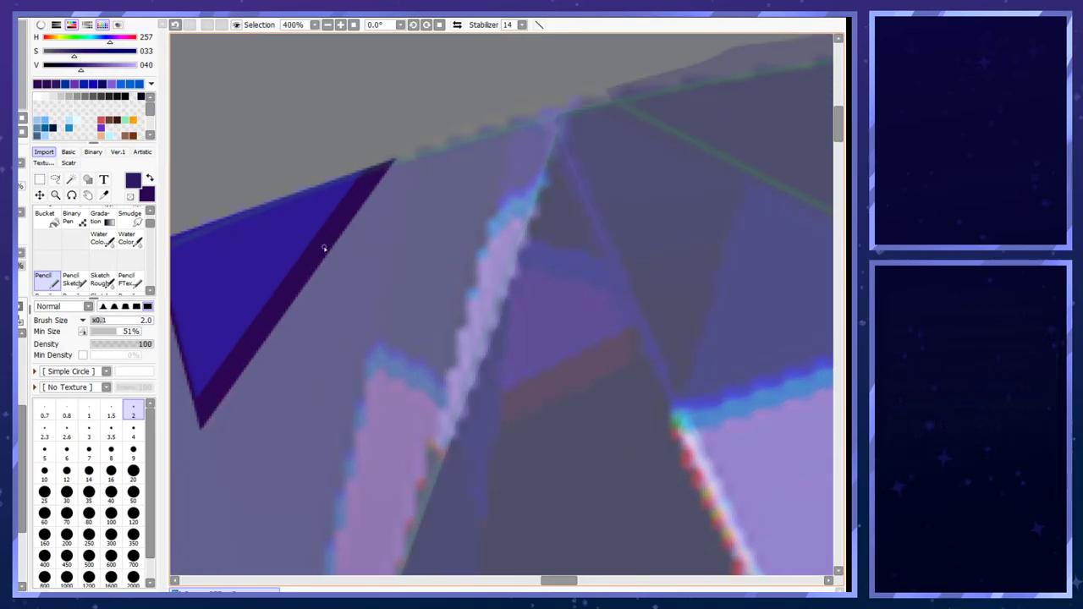
pyautogui.click(198, 391)
pyautogui.keyDown('shift'); pyautogui.click(377, 162); pyautogui.keyUp('shift')
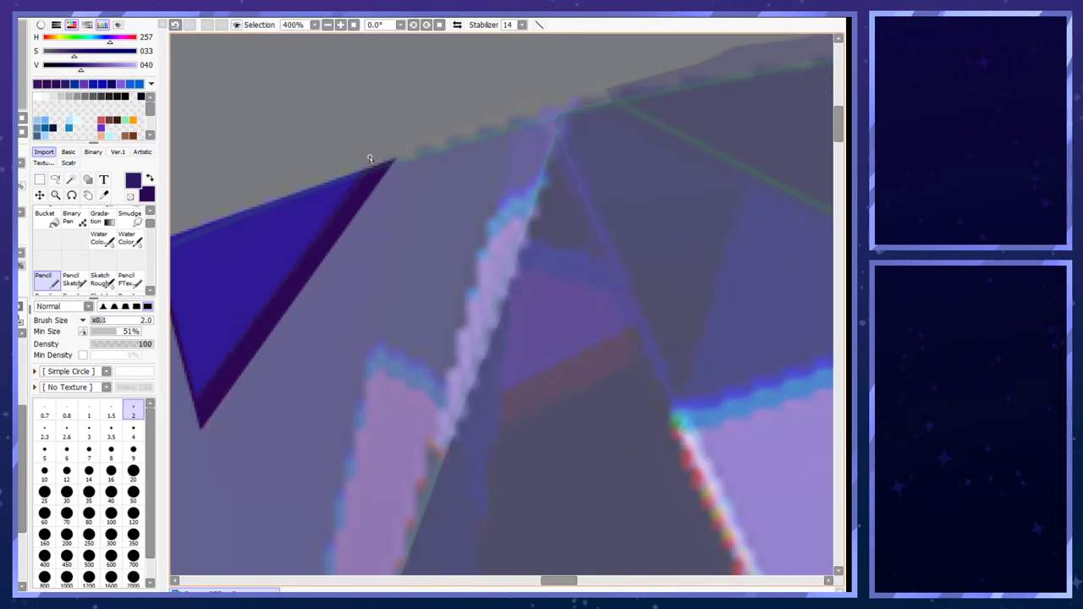
# - Soften the triangle's inner edges near its lower tip with size 2 straight Pencil strokes in sampled dark indigo (H 262, S 27, V 34)
pyautogui.scroll(-5, 303, 248)
pyautogui.scroll(6, 332, 382)
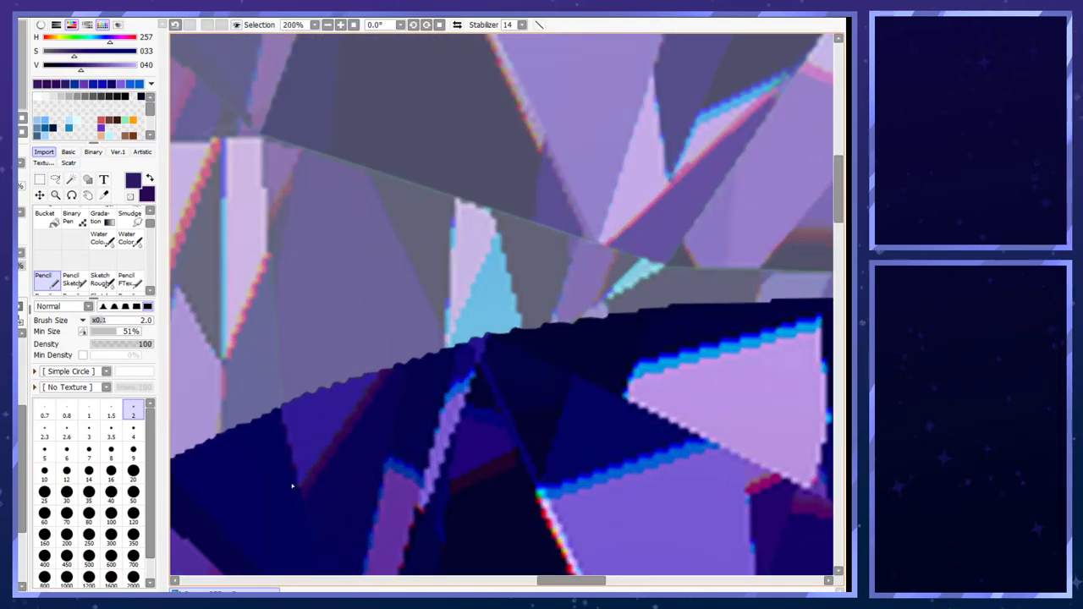
pyautogui.scroll(-5, 406, 478)
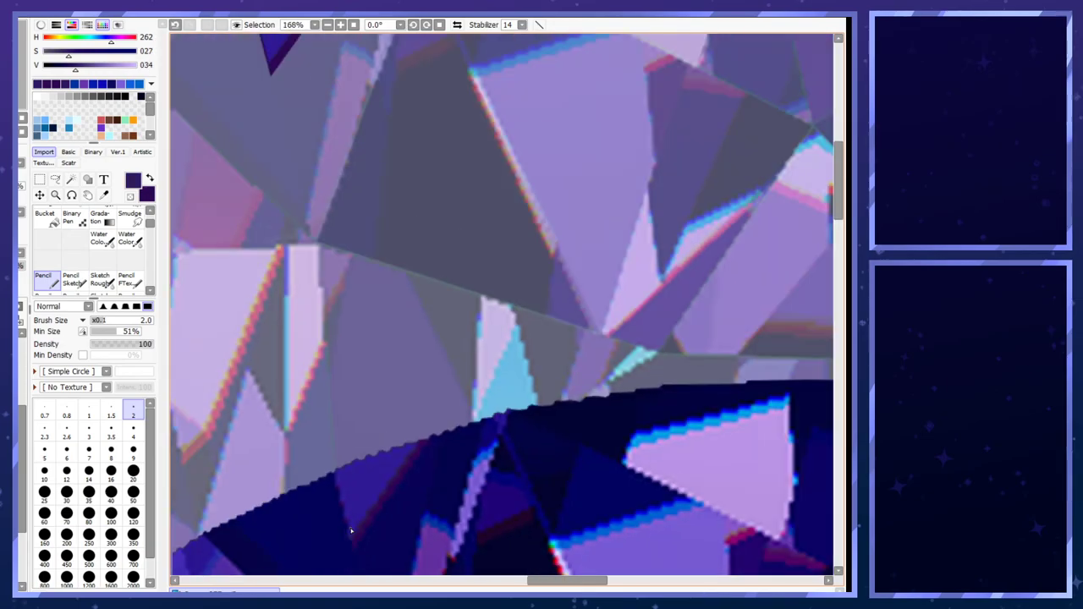
pyautogui.scroll(4, 295, 317)
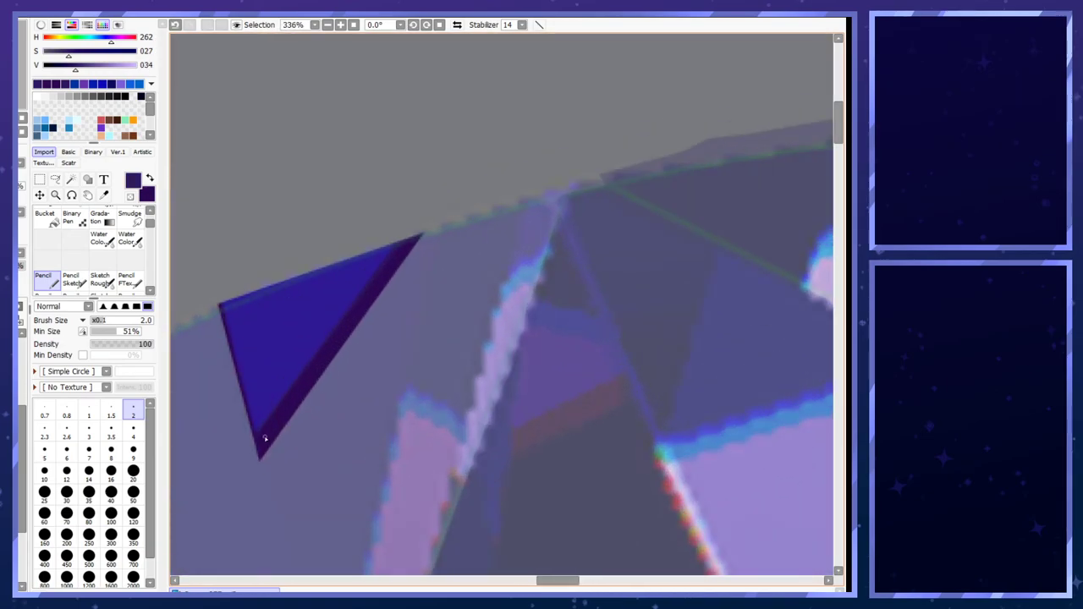
pyautogui.keyDown('shift'); pyautogui.click(264, 441); pyautogui.keyUp('shift')
pyautogui.keyDown('shift'); pyautogui.click(261, 441); pyautogui.keyUp('shift')
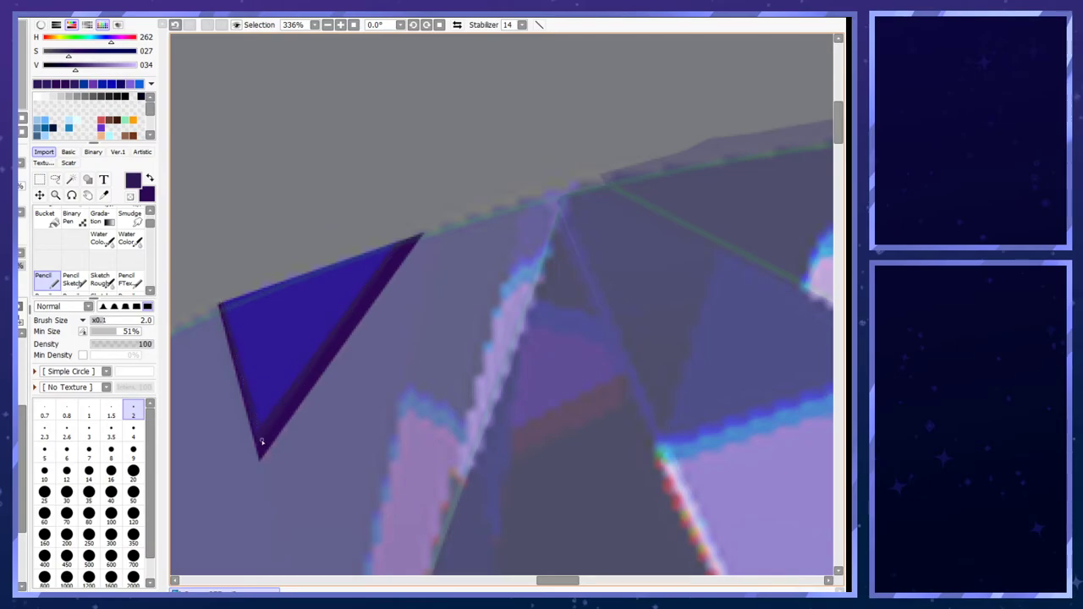
# - Show the other painted facets again around the violet triangle and compare them with the faded enlargement
pyautogui.scroll(-11, 296, 262)
pyautogui.scroll(2, 406, 373)
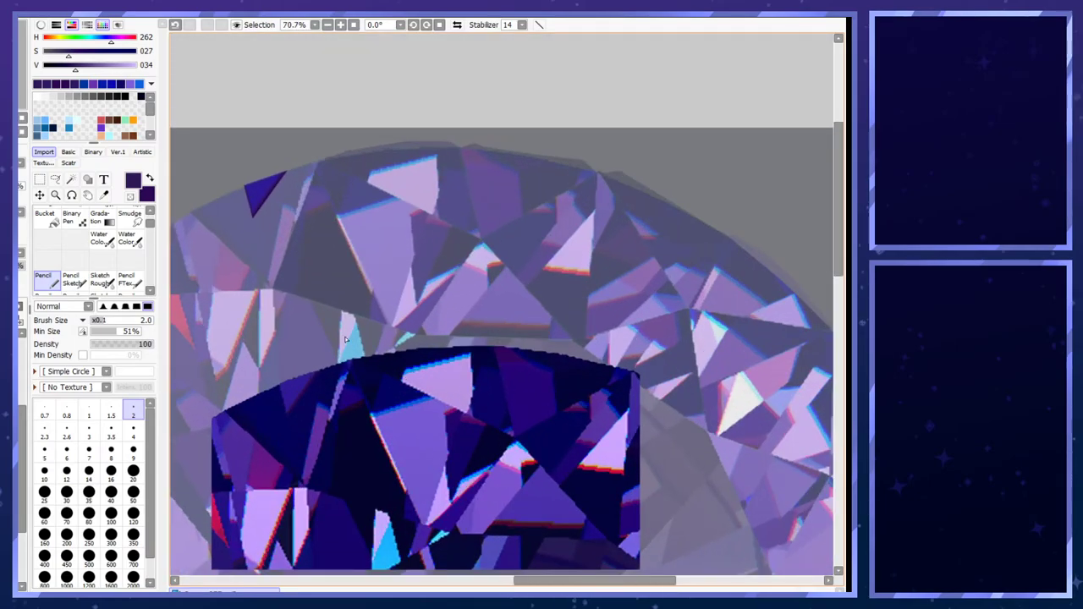
pyautogui.scroll(2, 295, 258)
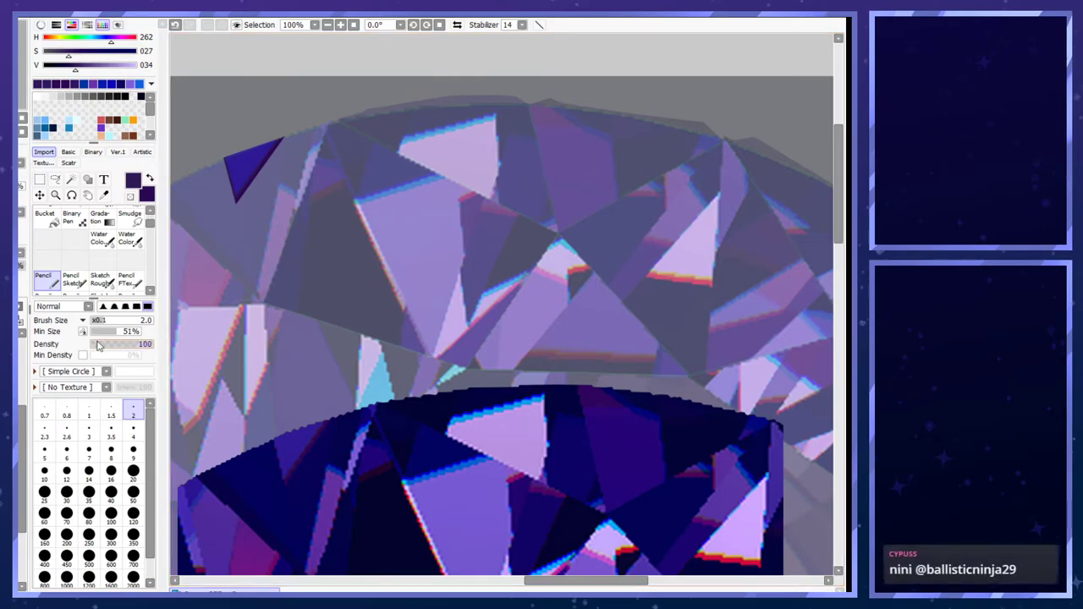
pyautogui.click(294, 256)
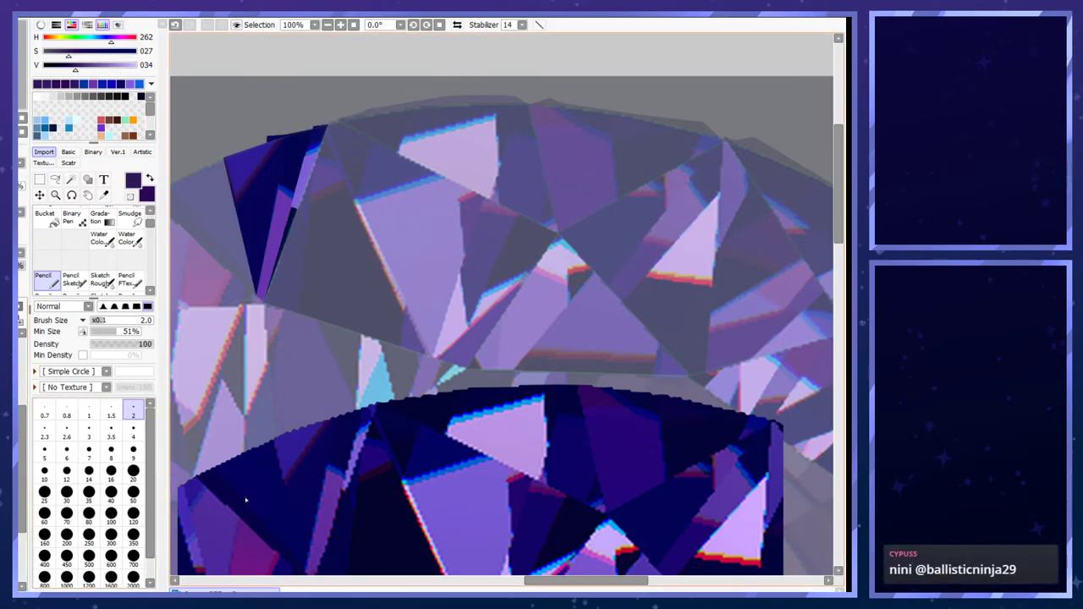
pyautogui.moveTo(547, 581); pyautogui.dragTo(528, 581)
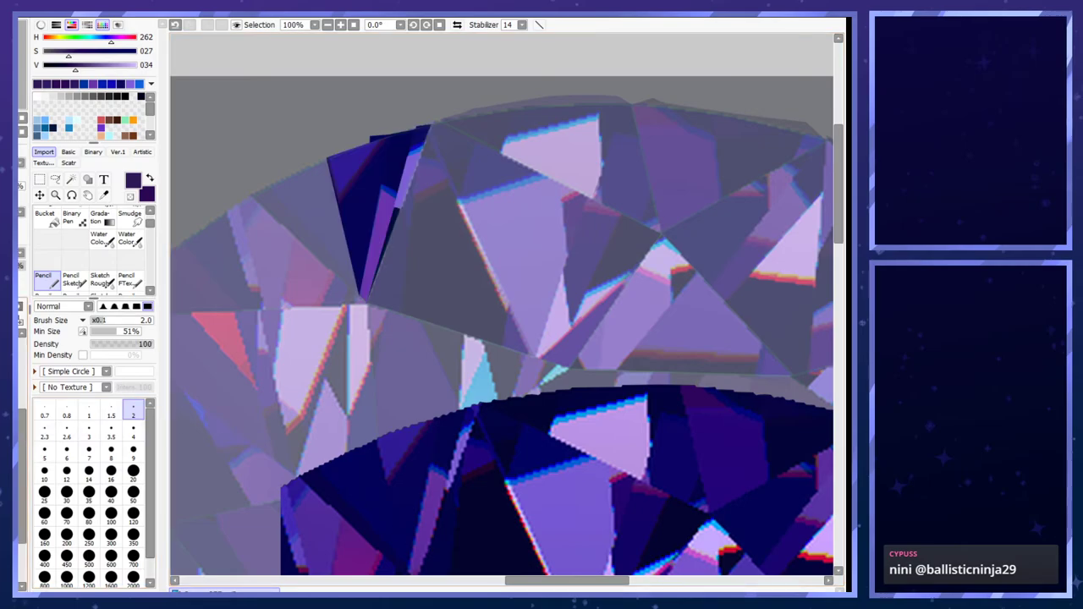
pyautogui.hotkey('ctrl', 'z')
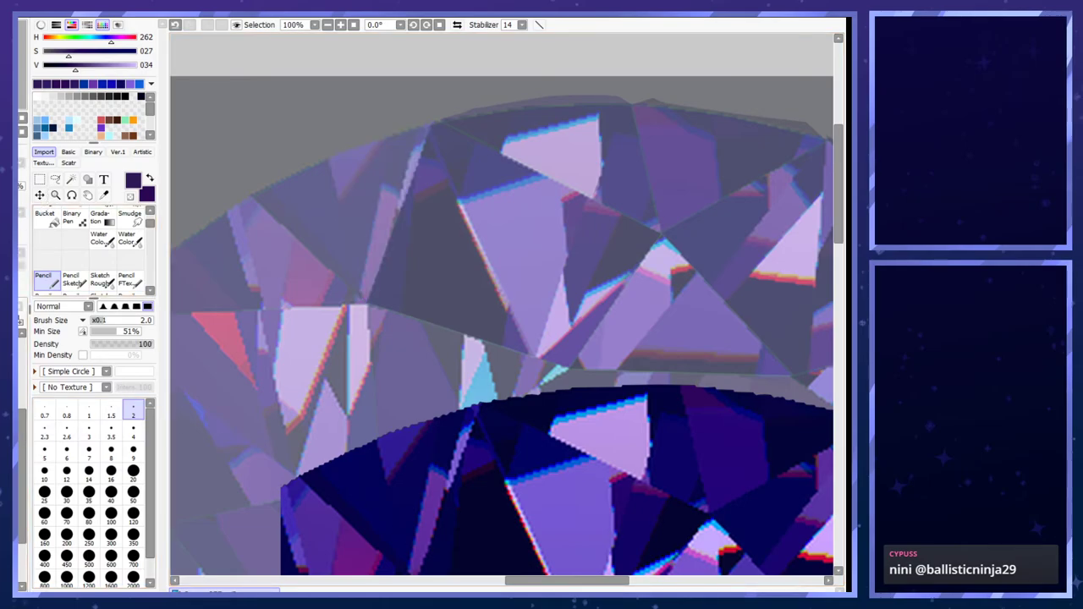
pyautogui.hotkey('ctrl', 'y')
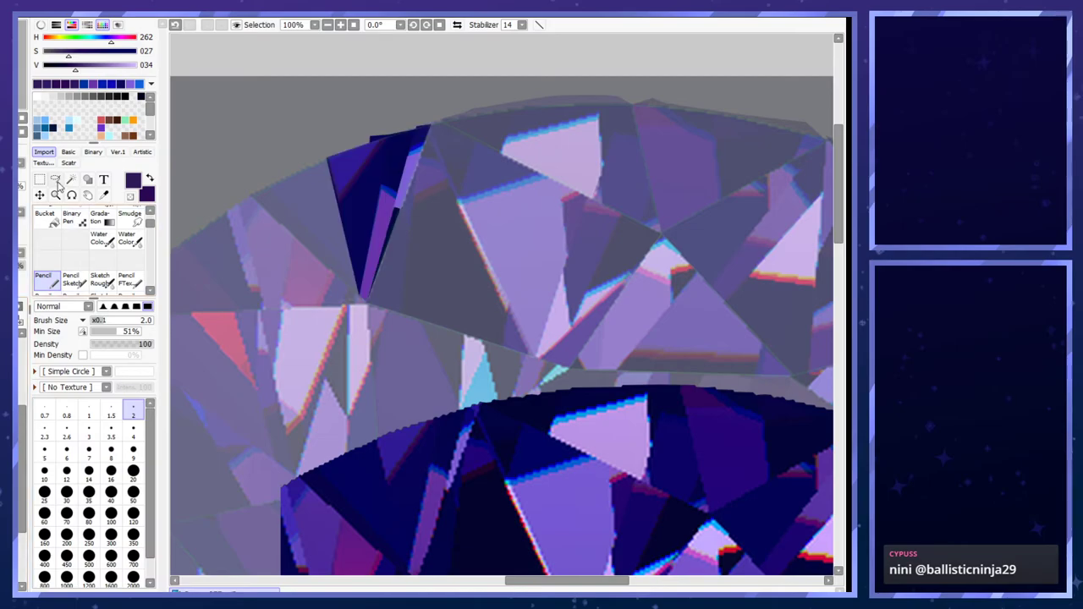
# - Sample the bright blue (H 223, S 71, V 61) of the long purple shard's edge from the reference gem
pyautogui.click(55, 178)
pyautogui.scroll(-4, 341, 271)
pyautogui.scroll(3, 367, 356)
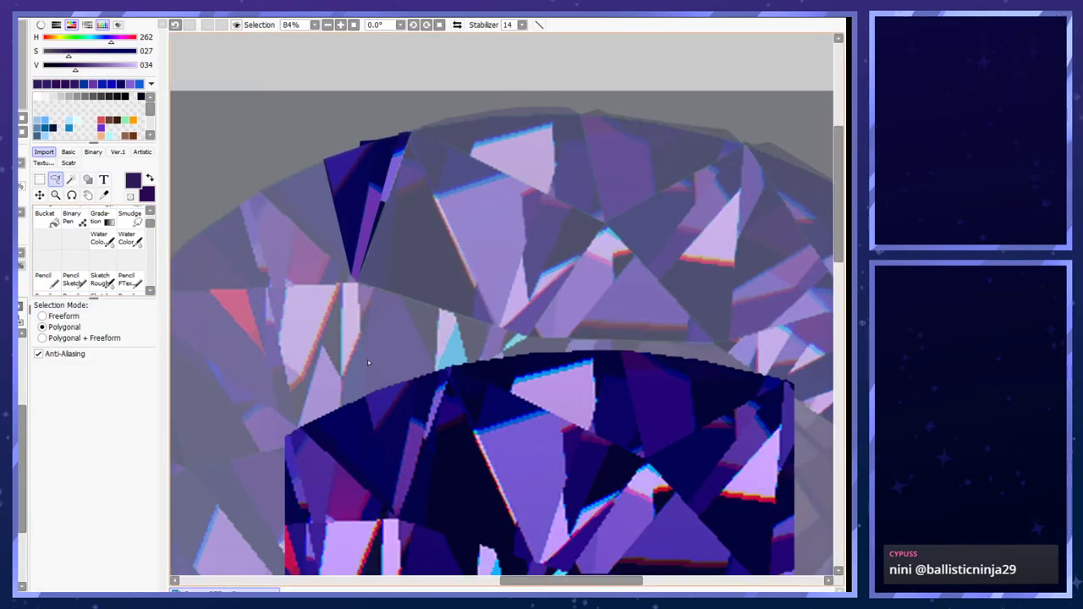
pyautogui.scroll(1, 304, 157)
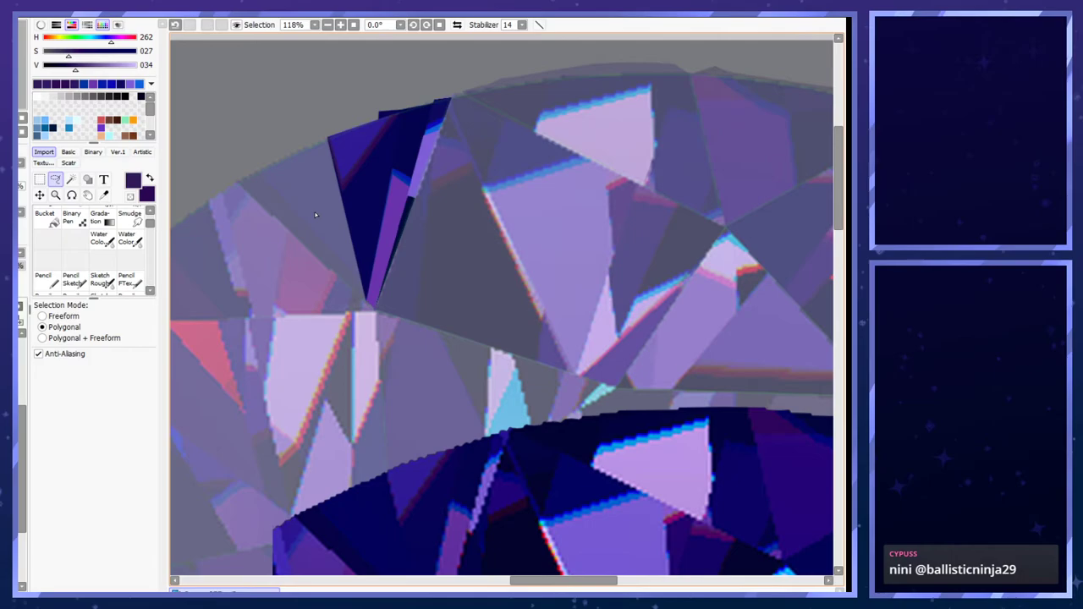
pyautogui.scroll(1, 412, 482)
pyautogui.scroll(-2, 412, 482)
pyautogui.scroll(9, 327, 394)
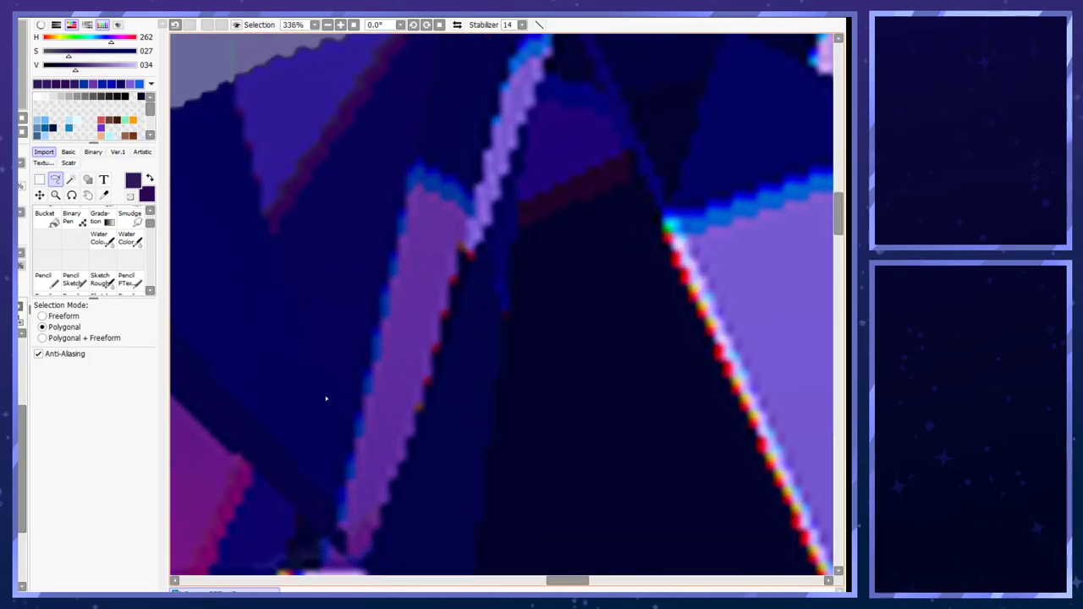
pyautogui.keyDown('alt'); pyautogui.click(356, 444); pyautogui.keyUp('alt')
pyautogui.scroll(-8, 353, 423)
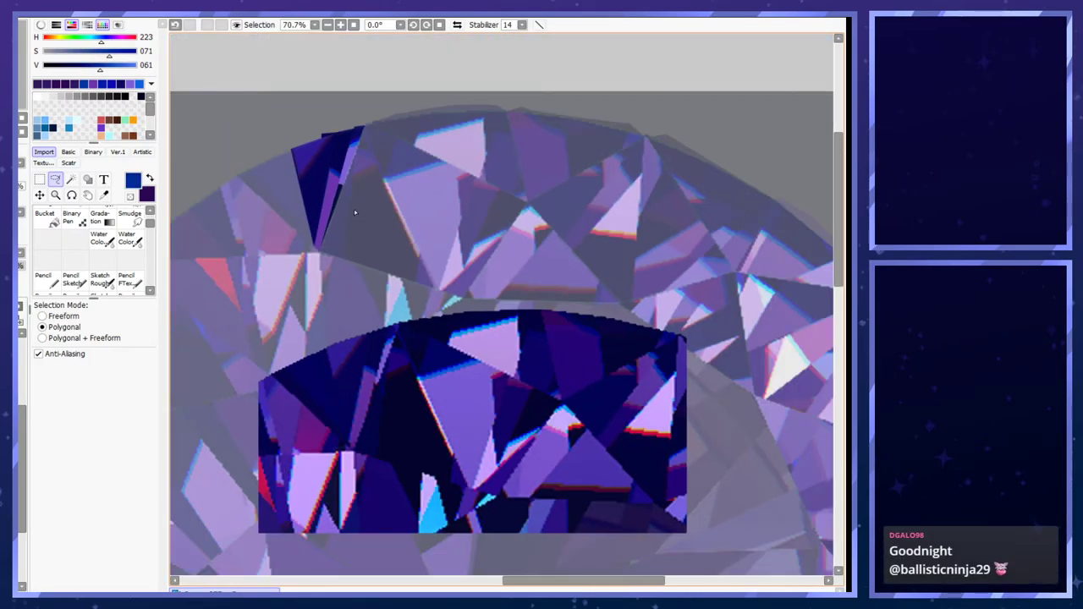
# - Draw a size 1 Pencil line in the sampled blue along the purple shard's long left edge, from its lower tip to its upper corner
pyautogui.scroll(6, 354, 215)
pyautogui.click(44, 280)
pyautogui.click(18, 423)
pyautogui.click(19, 424)
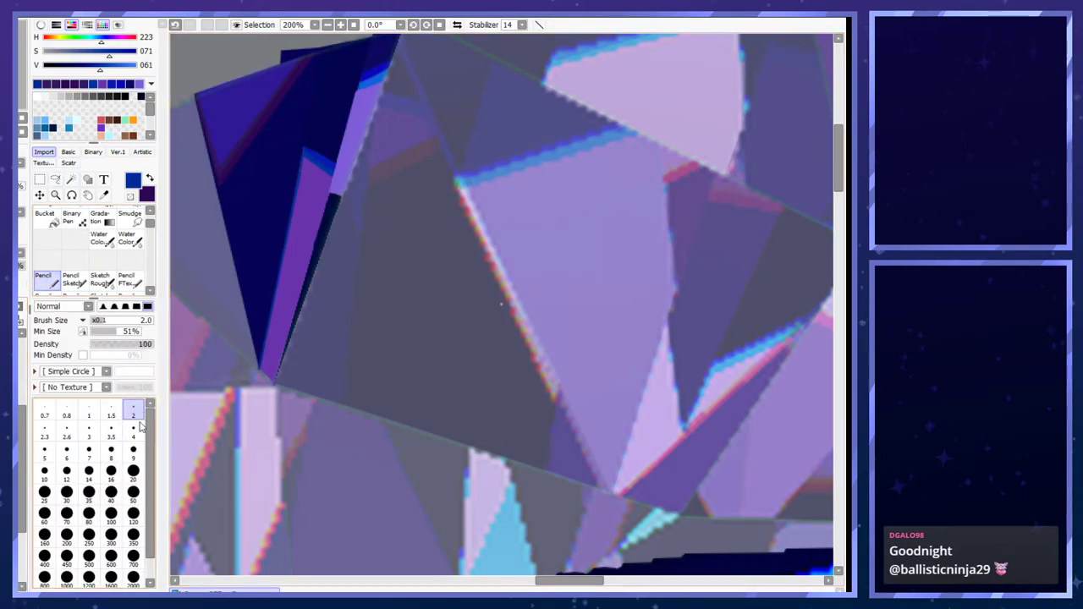
pyautogui.click(88, 412)
pyautogui.press('x')
pyautogui.press('x')
pyautogui.moveTo(263, 365); pyautogui.dragTo(307, 154)
pyautogui.scroll(-3, 308, 156)
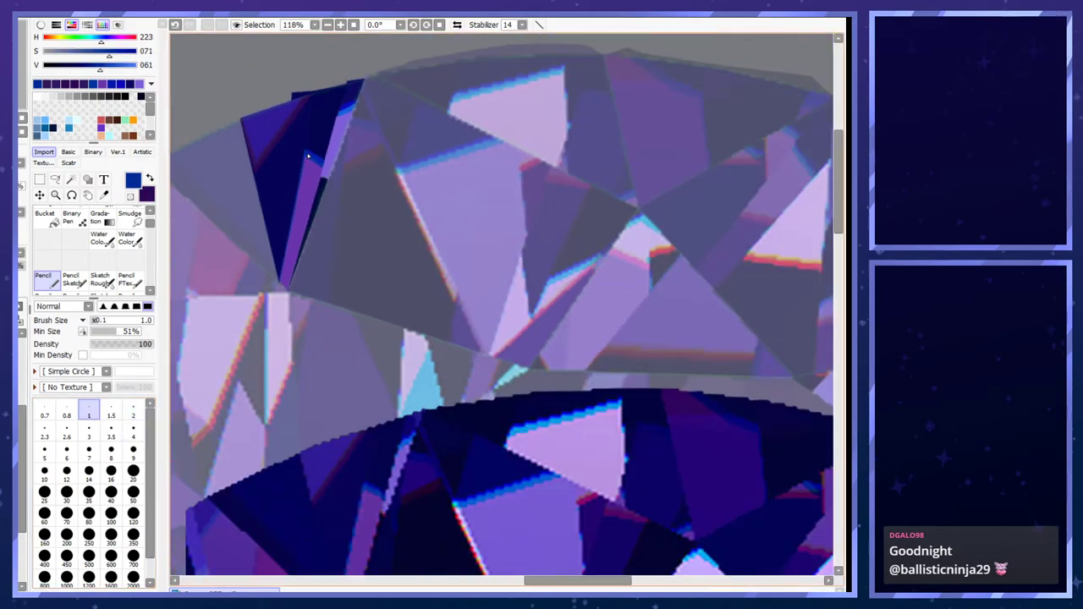
# - Sample a deeper blue (H 240, S 55, V 47) from the reference and retrace the shard's long edge with size 1 strokes in both blues
pyautogui.scroll(4, 322, 446)
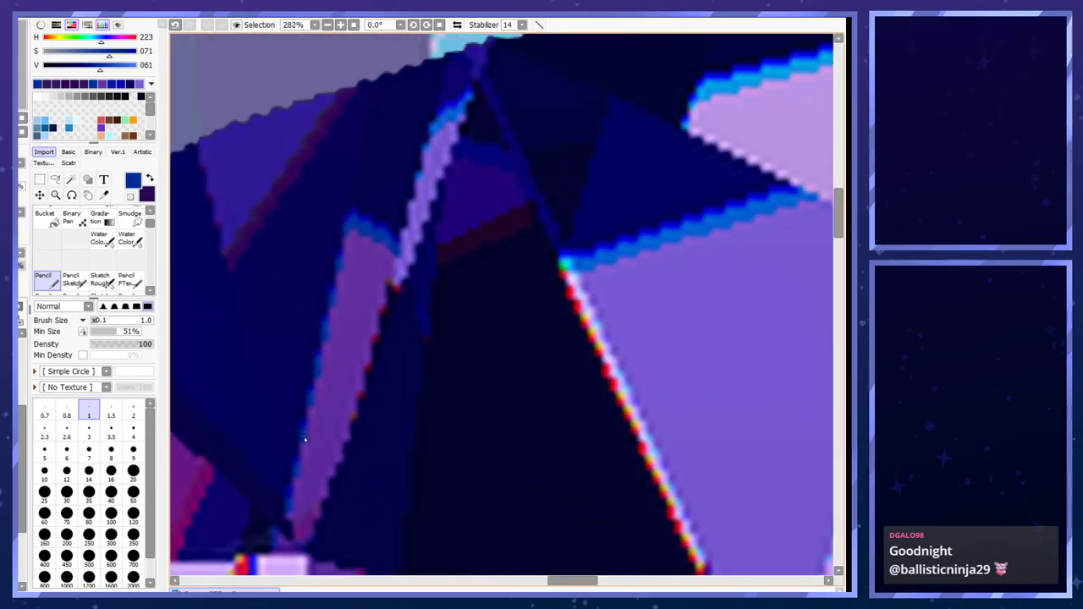
pyautogui.press('x')
pyautogui.scroll(-5, 301, 425)
pyautogui.scroll(4, 268, 387)
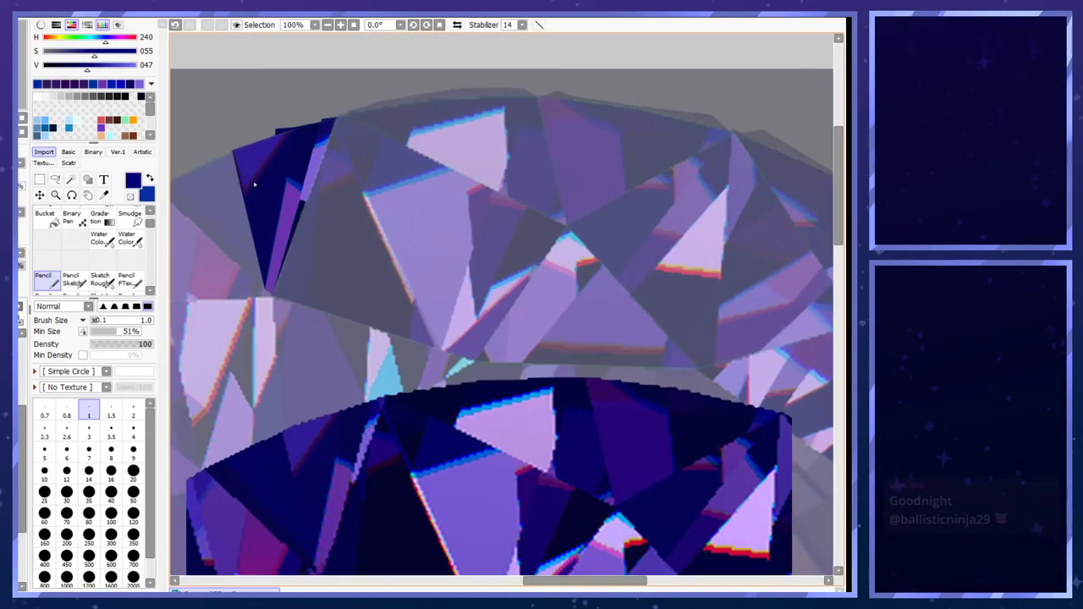
pyautogui.press('x')
pyautogui.click(275, 429)
pyautogui.keyDown('shift'); pyautogui.click(325, 173); pyautogui.keyUp('shift')
pyautogui.press('x')
pyautogui.moveTo(325, 172)
pyautogui.mouseDown()
pyautogui.moveTo(286, 324)
pyautogui.moveTo(271, 426)
pyautogui.mouseUp()
pyautogui.hotkey('ctrl', 'z')
pyautogui.hotkey('ctrl', 'y')
# - Sample dark navy (H 239, S 36, V 32) from the reference and draw a size 1 Pencil line just outside the shard's blue edge
pyautogui.keyDown('alt'); pyautogui.click(341, 153); pyautogui.keyUp('alt')
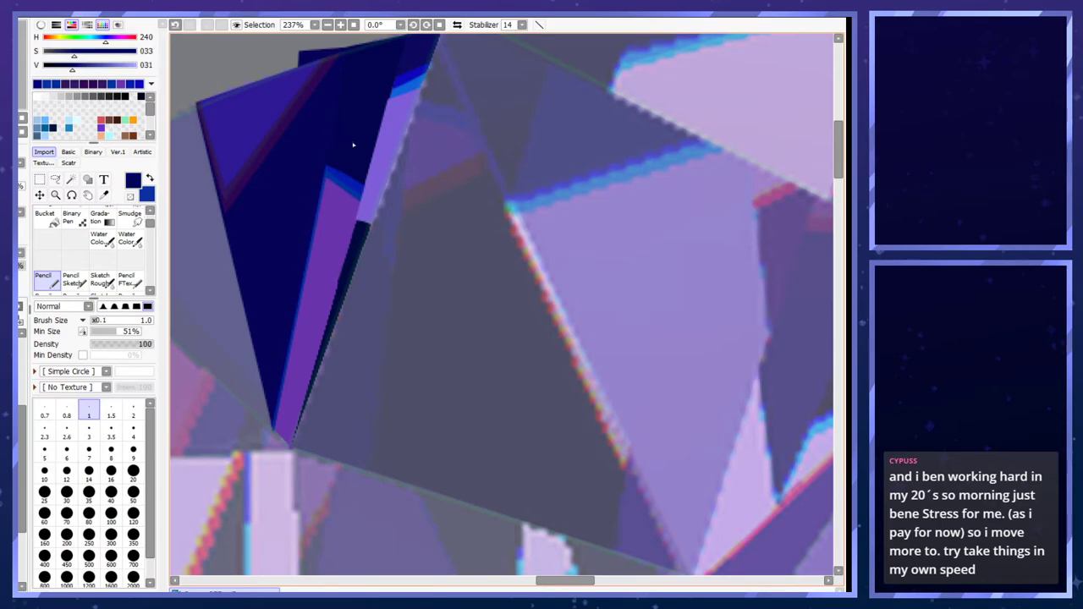
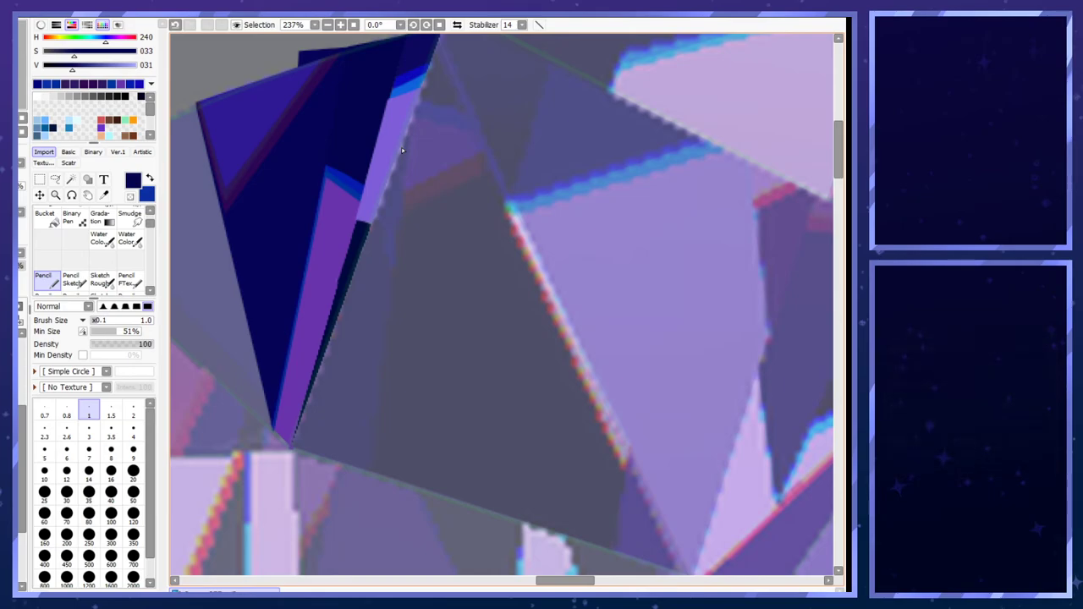
pyautogui.scroll(-7, 337, 173)
pyautogui.scroll(7, 340, 361)
pyautogui.scroll(-5, 366, 420)
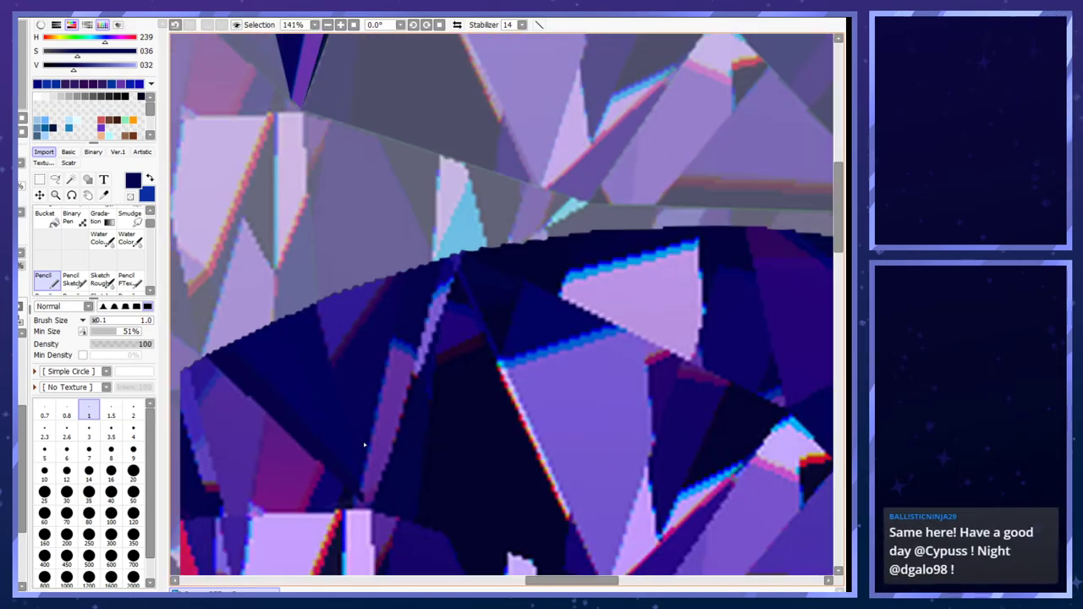
pyautogui.scroll(6, 388, 286)
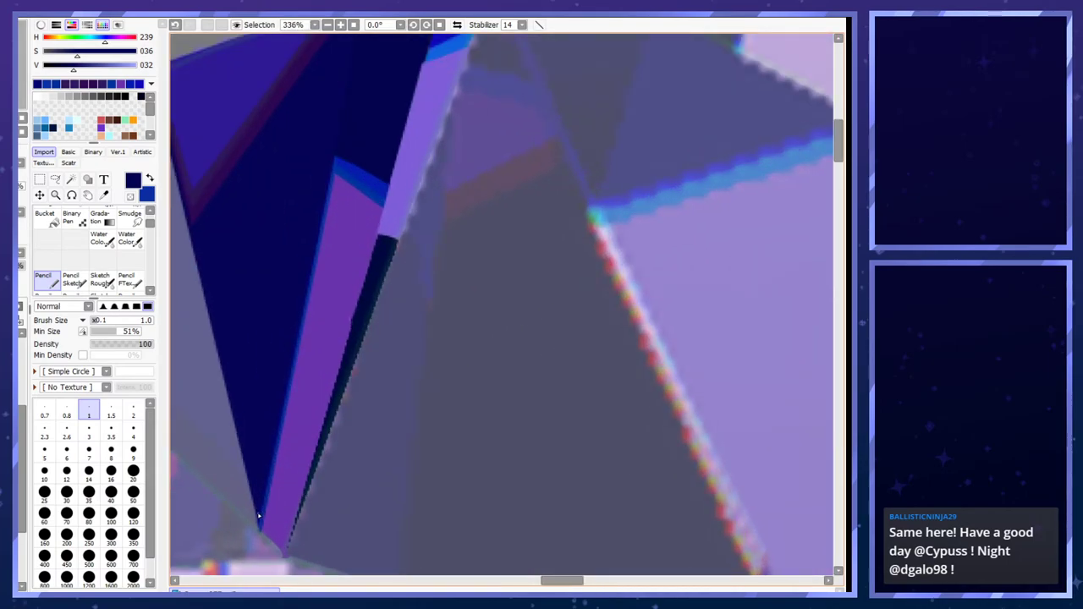
pyautogui.moveTo(259, 516)
pyautogui.mouseDown()
pyautogui.moveTo(292, 256)
pyautogui.moveTo(335, 155)
pyautogui.mouseUp()
pyautogui.scroll(-5, 376, 126)
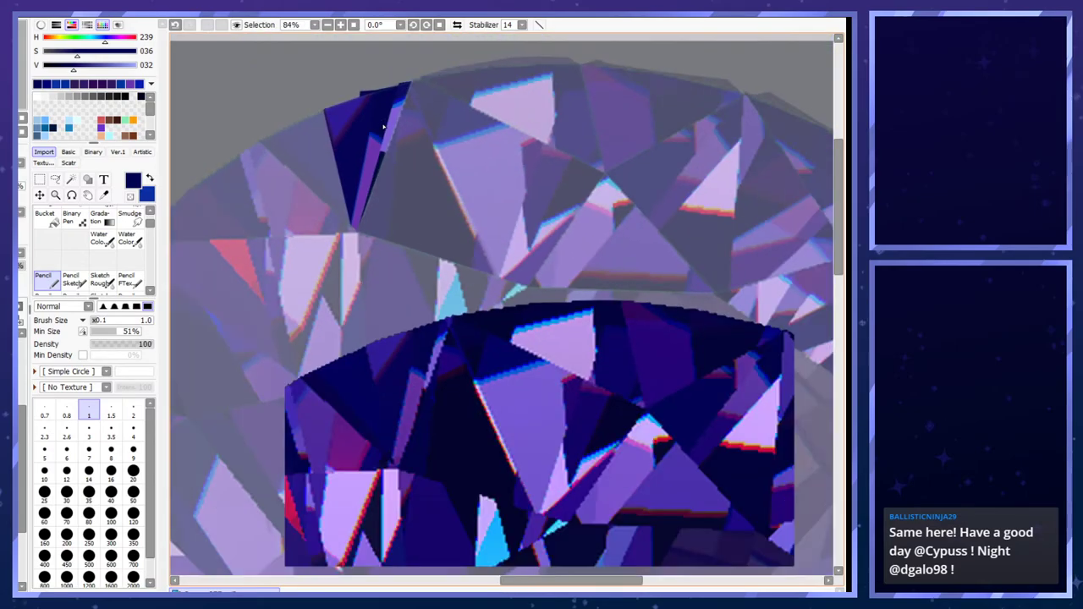
# - Select the large triangular facet left of the painted facets with a polygonal lasso and fill it with sampled navy (H 240, S 39, V 35)
pyautogui.scroll(-3, 257, 227)
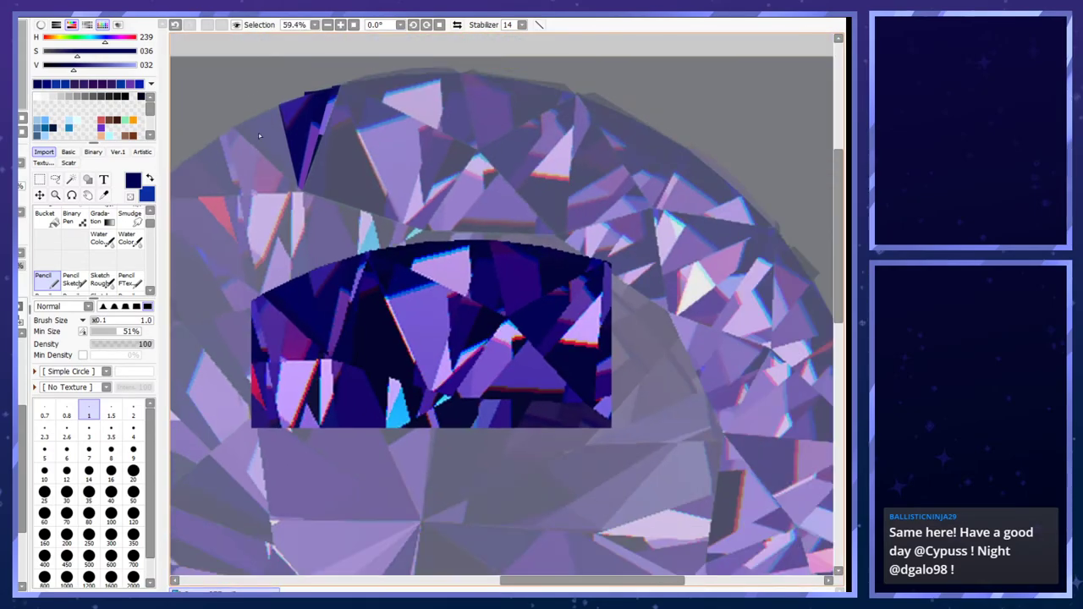
pyautogui.scroll(3, 247, 104)
pyautogui.click(55, 179)
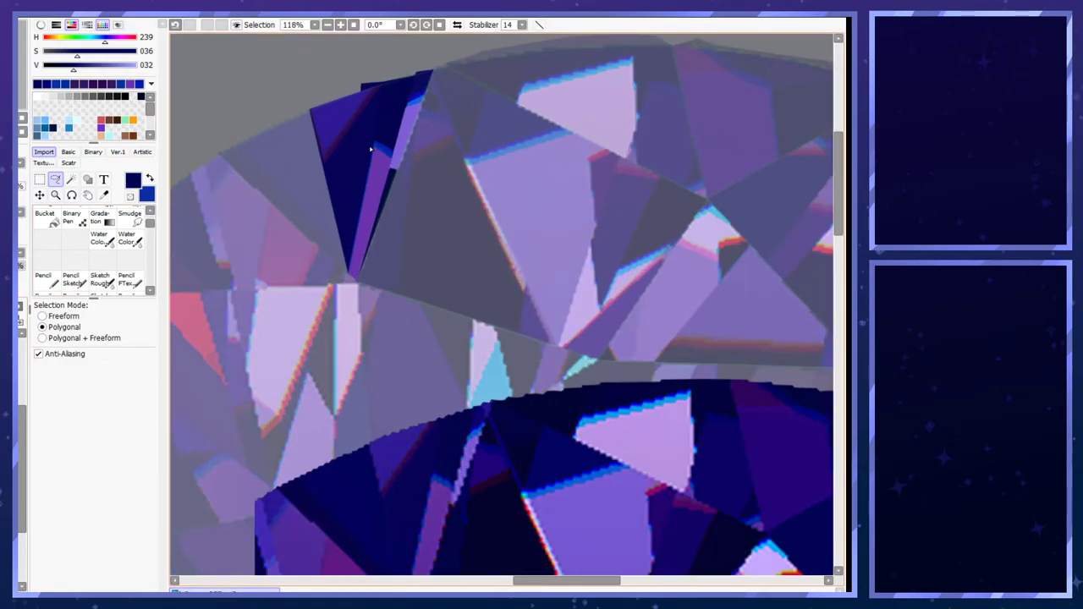
pyautogui.click(347, 273)
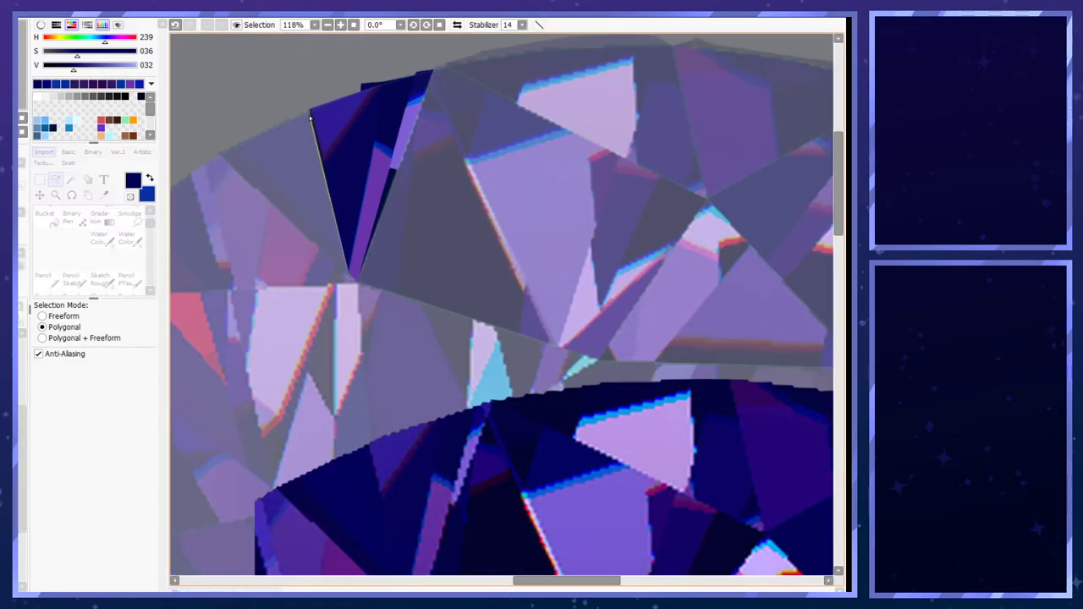
pyautogui.doubleClick(220, 155)
pyautogui.rightClick(381, 500)
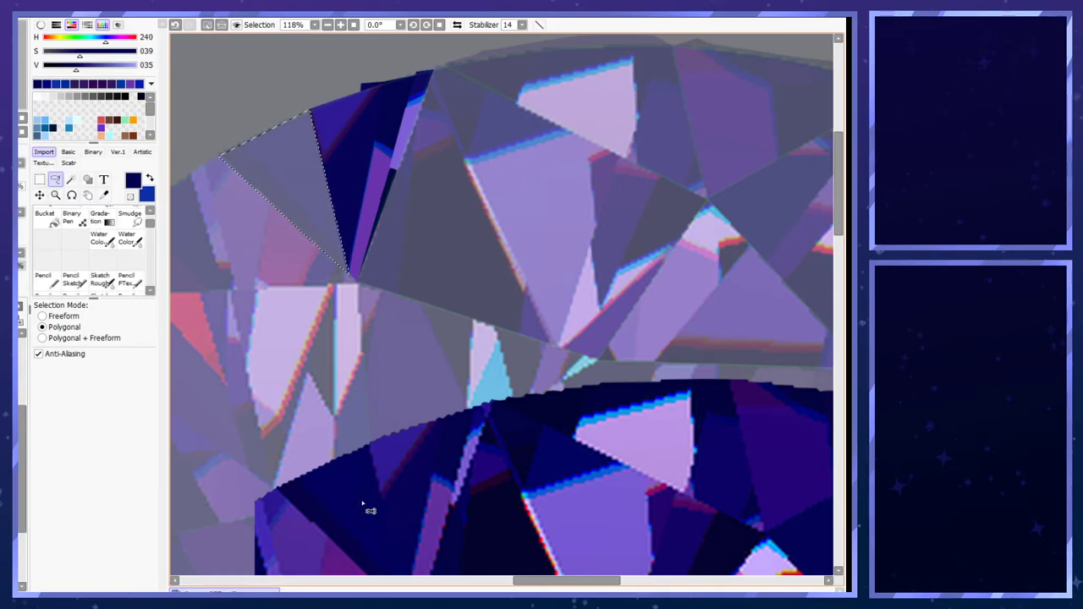
pyautogui.hotkey('ctrl', 'f')
pyautogui.hotkey('ctrl', 'd')
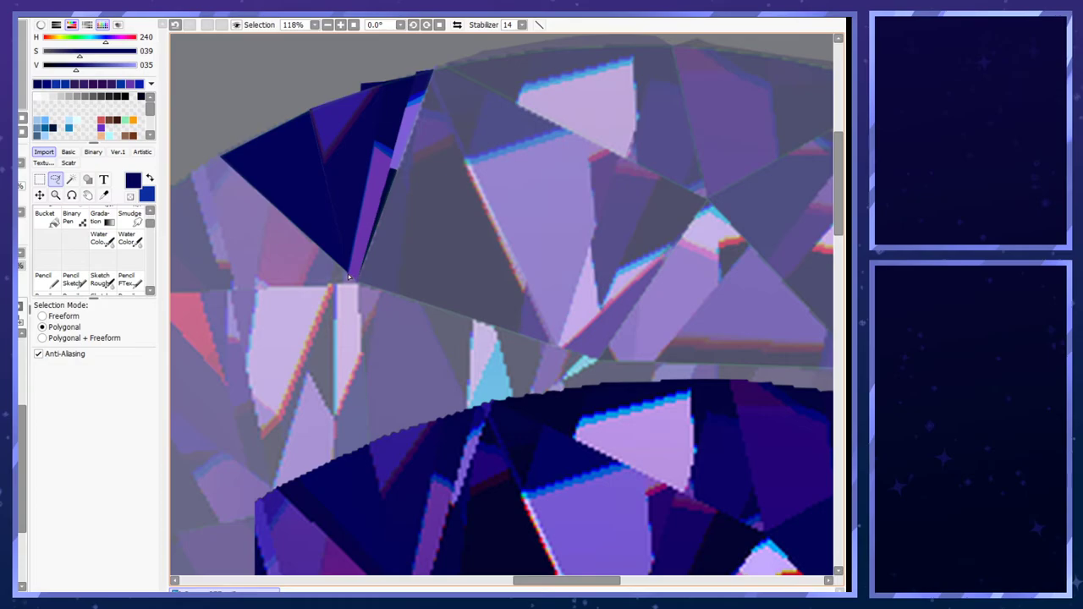
# - Fill a slightly larger polygon over the navy triangle to close its seam with the neighbouring facet, and hide it to reveal the enlargement
pyautogui.click(348, 273)
pyautogui.click(310, 107)
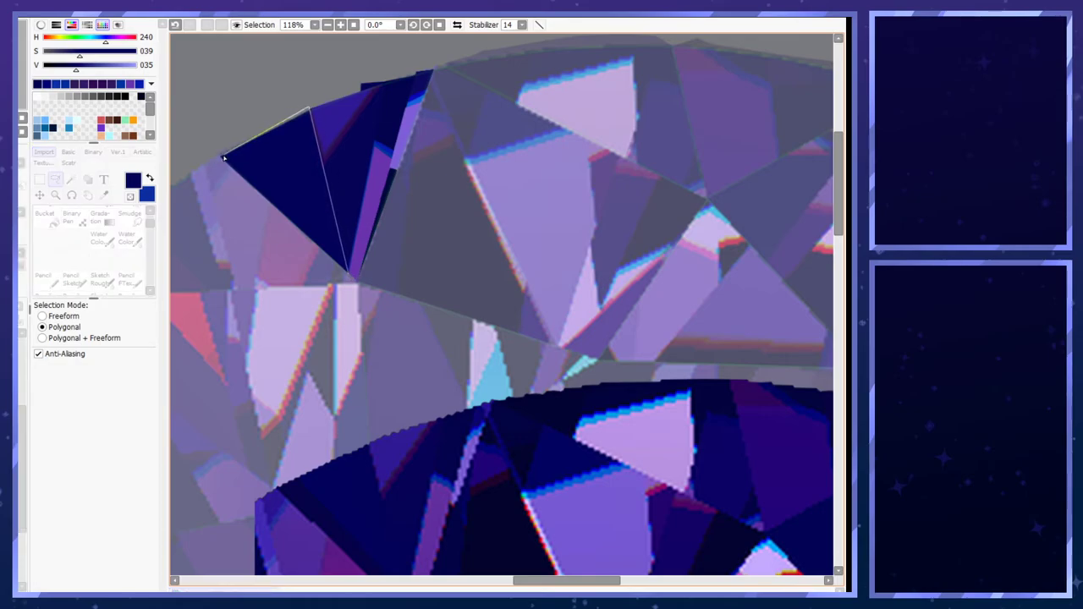
pyautogui.doubleClick(223, 156)
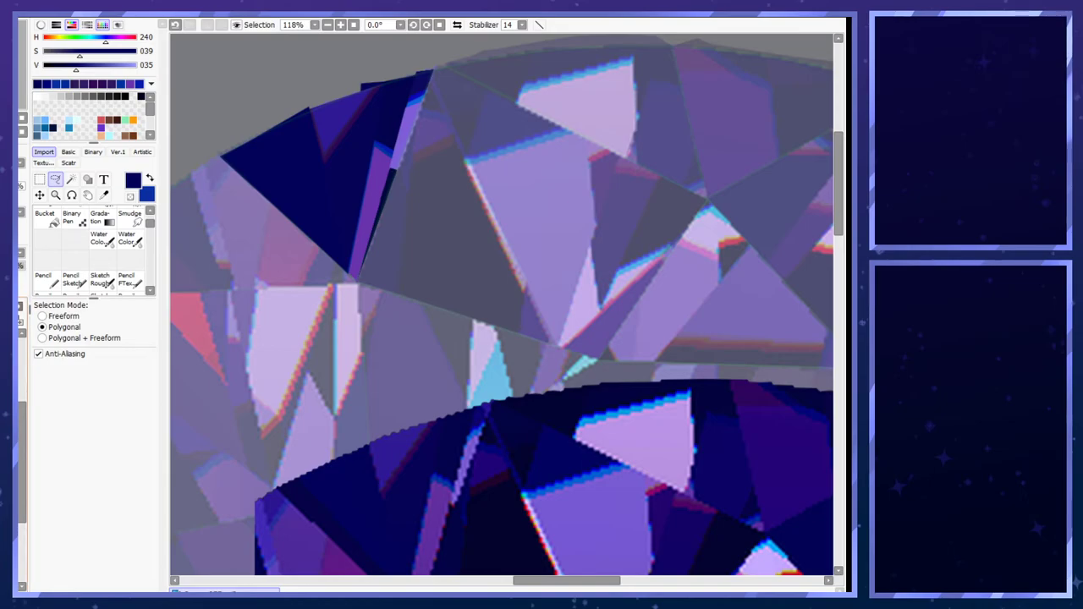
pyautogui.press('Delete')
pyautogui.scroll(-2, 299, 193)
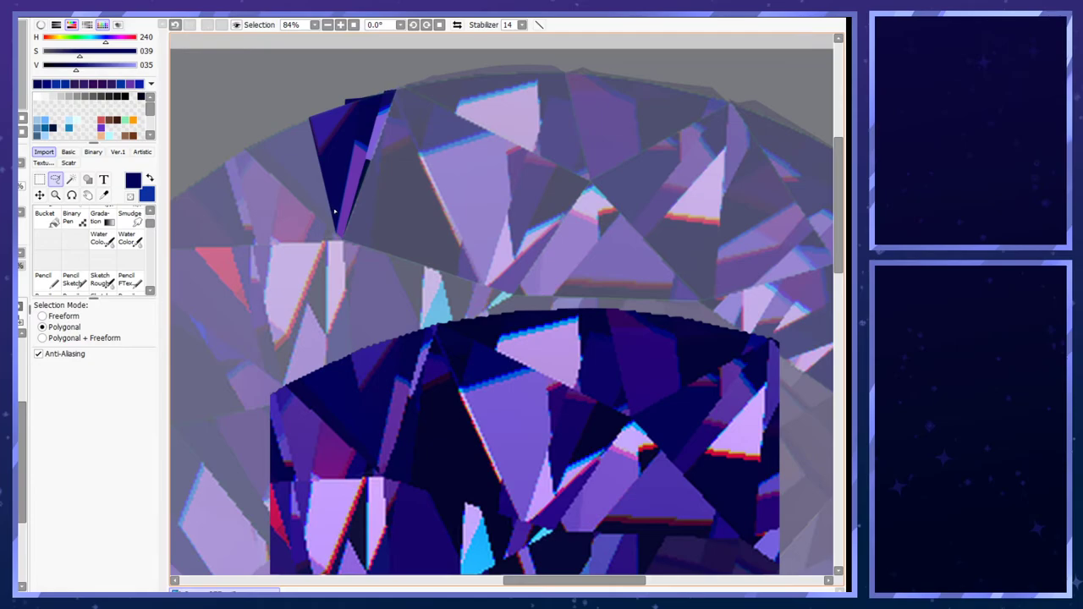
# - Try filling a narrow polygonal strip along the triangular facet's lower slanted edge with sampled dark navy (H 243, S 30, V 28)
pyautogui.click(257, 141)
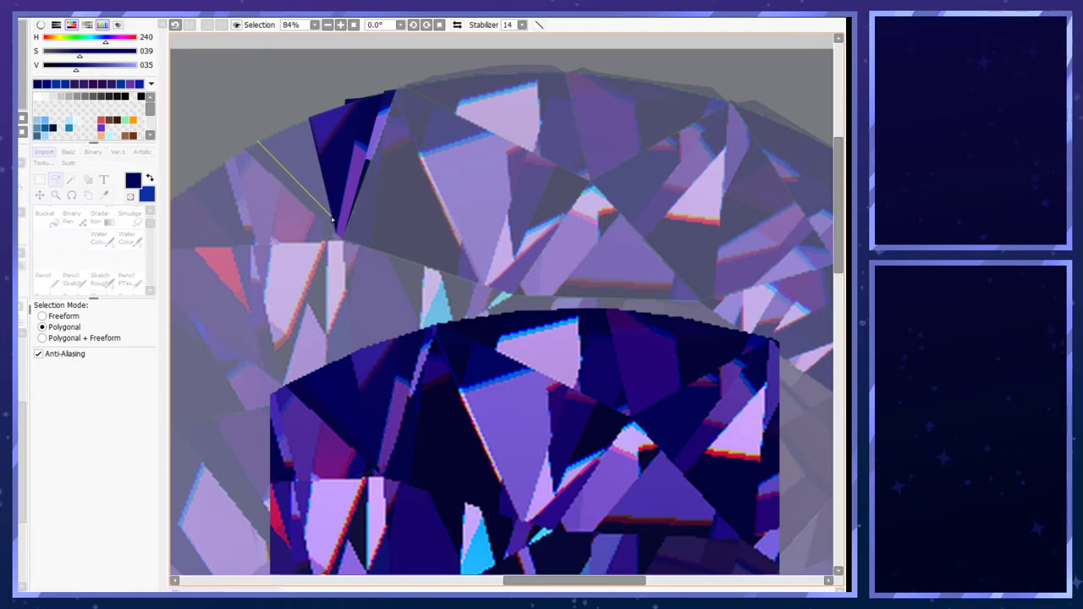
pyautogui.doubleClick(246, 147)
pyautogui.rightClick(319, 417)
pyautogui.hotkey('ctrl', 'f')
pyautogui.hotkey('ctrl', 'd')
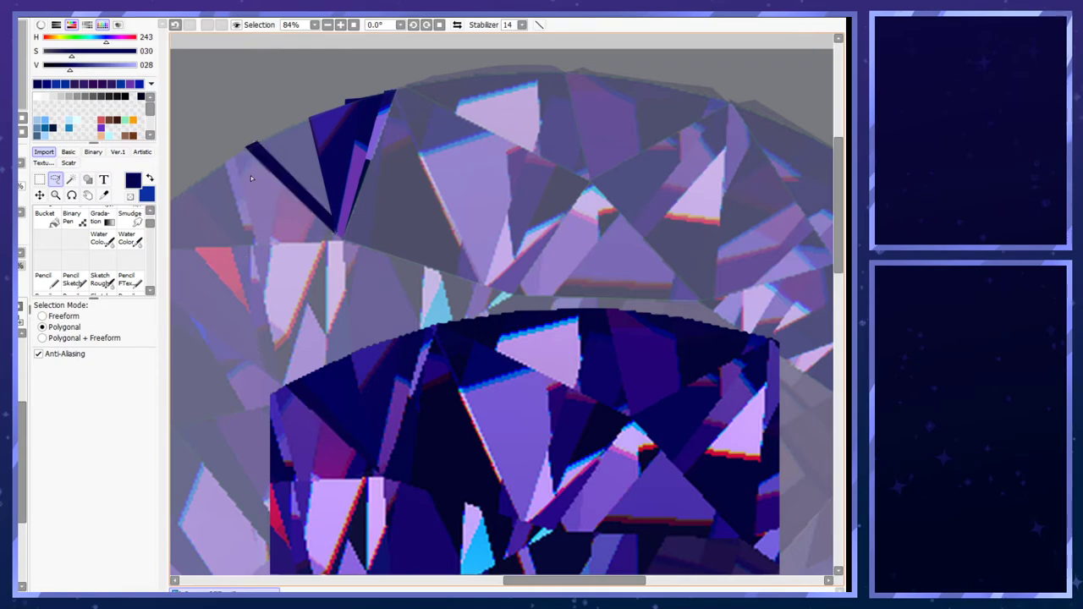
pyautogui.scroll(2, 318, 157)
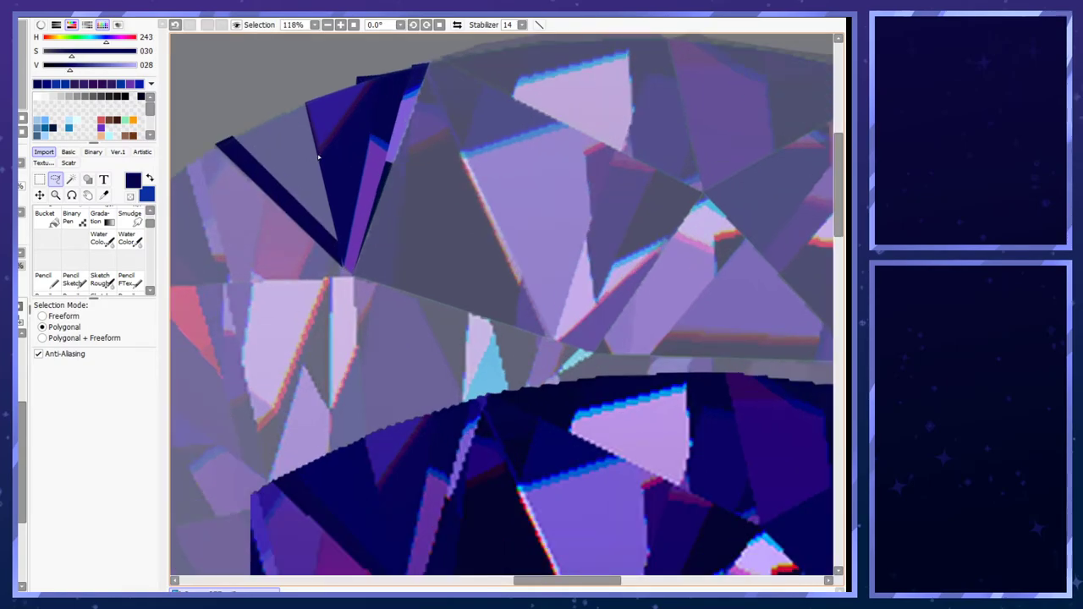
pyautogui.hotkey('ctrl', 'z')
pyautogui.hotkey('ctrl', 'y')
pyautogui.hotkey('ctrl', 'z')
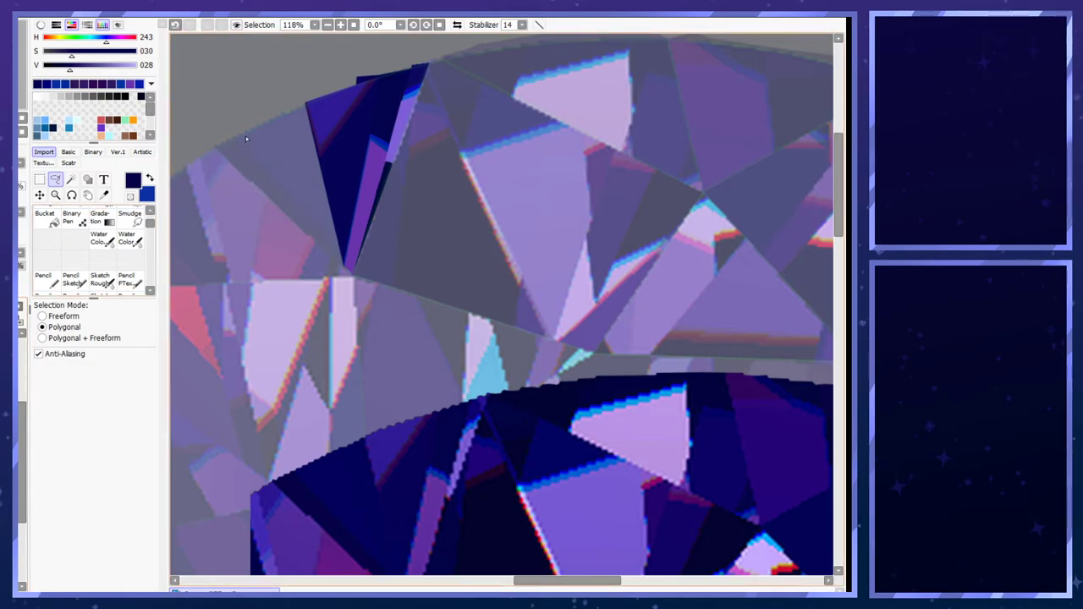
# - Fill a tapering strip along the facet's lower slanted edge with dark navy (H 243, S 31, V 29), show the triangle and clip the strip to it
pyautogui.click(345, 271)
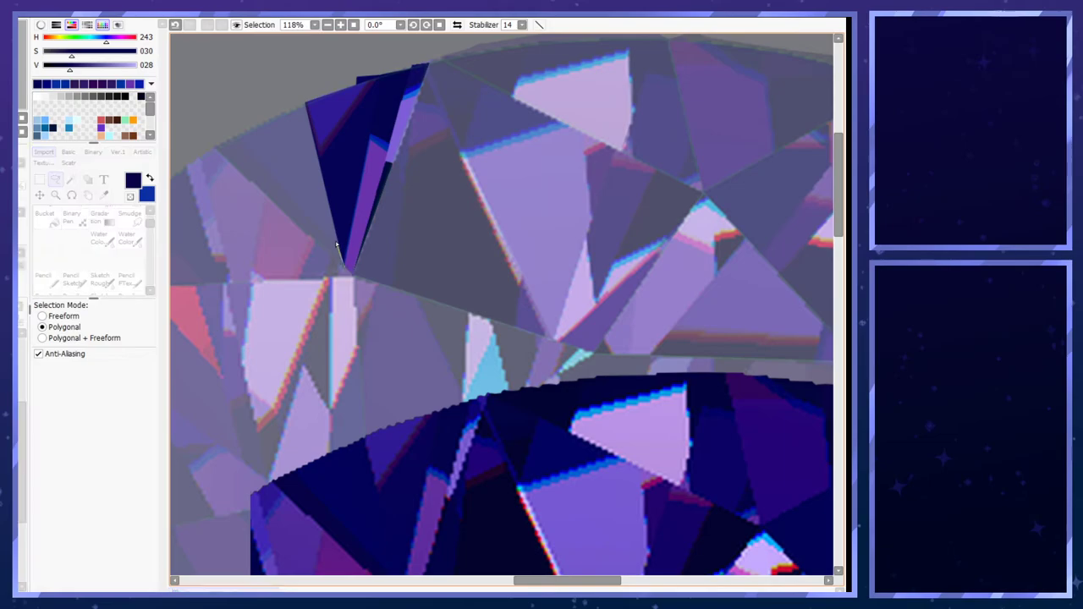
pyautogui.doubleClick(211, 151)
pyautogui.rightClick(327, 518)
pyautogui.hotkey('ctrl', 'f')
pyautogui.hotkey('ctrl', 'd')
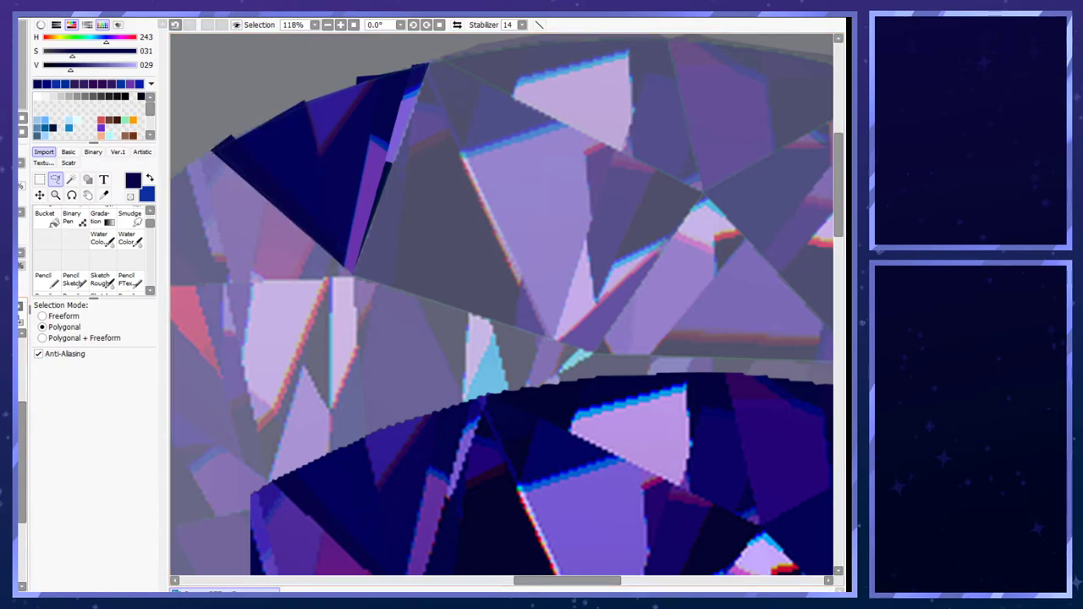
pyautogui.hotkey('ctrl', 'd')
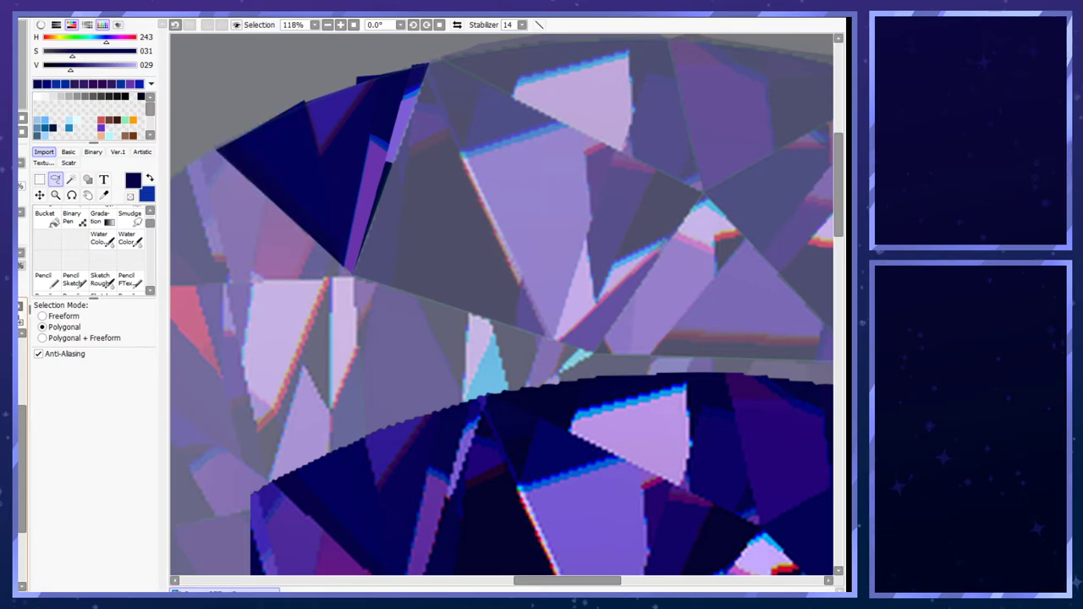
pyautogui.scroll(-4, 260, 264)
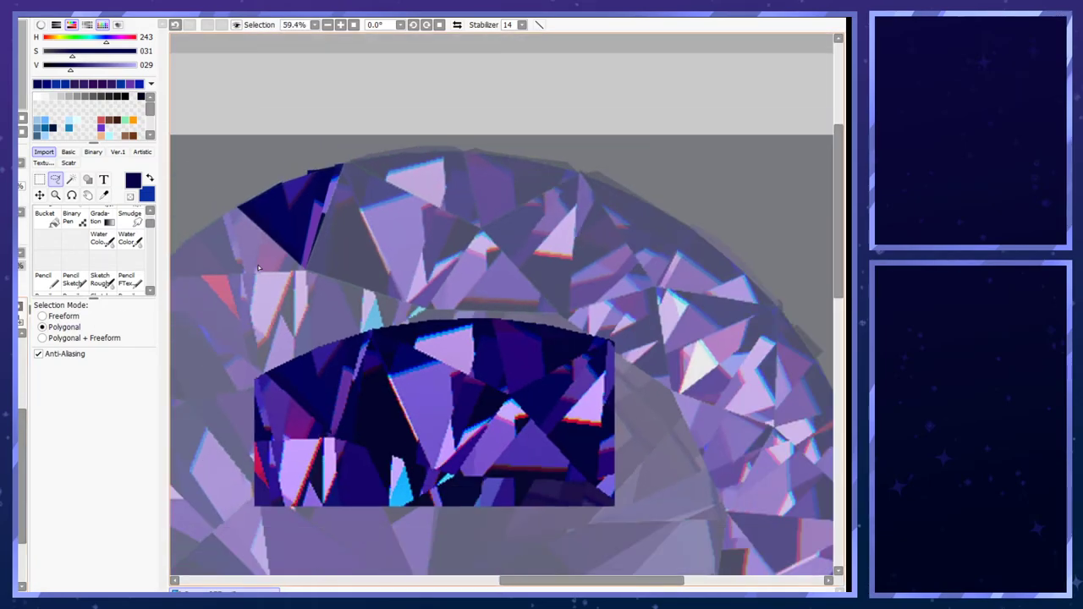
# - Sample the deep purple (H 280, S 48, V 51) from the lower tip of the narrow purple strip in the reference gem
pyautogui.scroll(2, 313, 343)
pyautogui.scroll(3, 313, 343)
pyautogui.keyDown('alt'); pyautogui.click(316, 502); pyautogui.keyUp('alt')
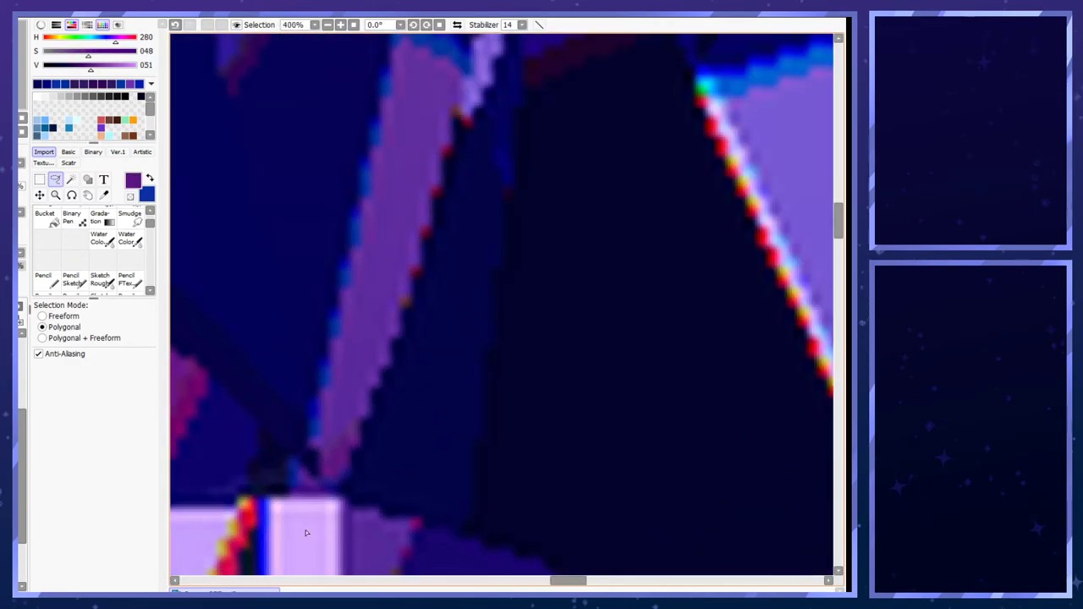
pyautogui.scroll(-4, 316, 502)
pyautogui.scroll(4, 289, 326)
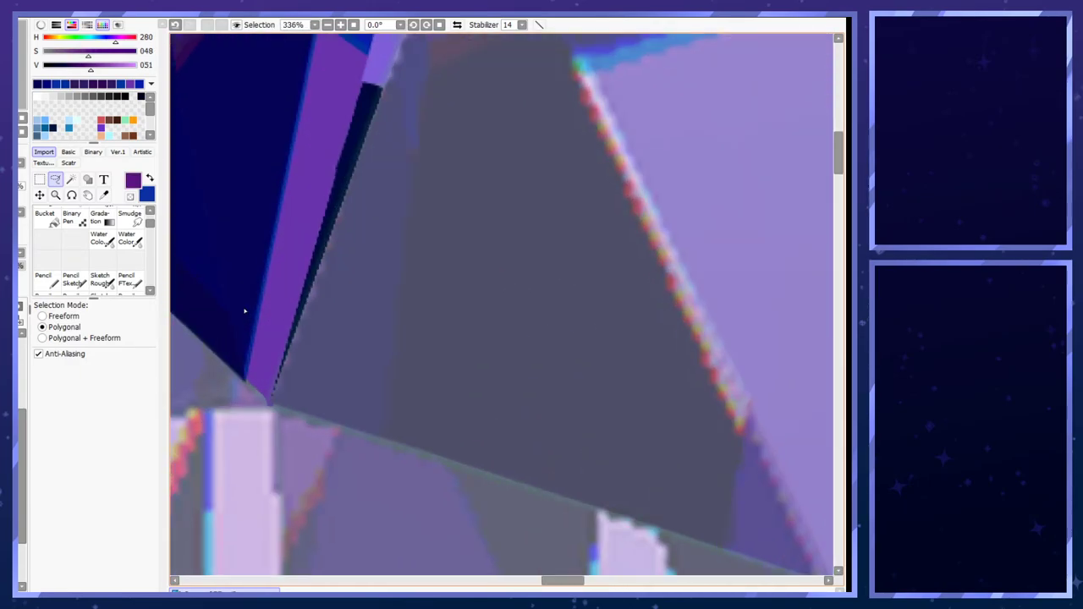
pyautogui.scroll(2, 149, 222)
pyautogui.click(127, 216)
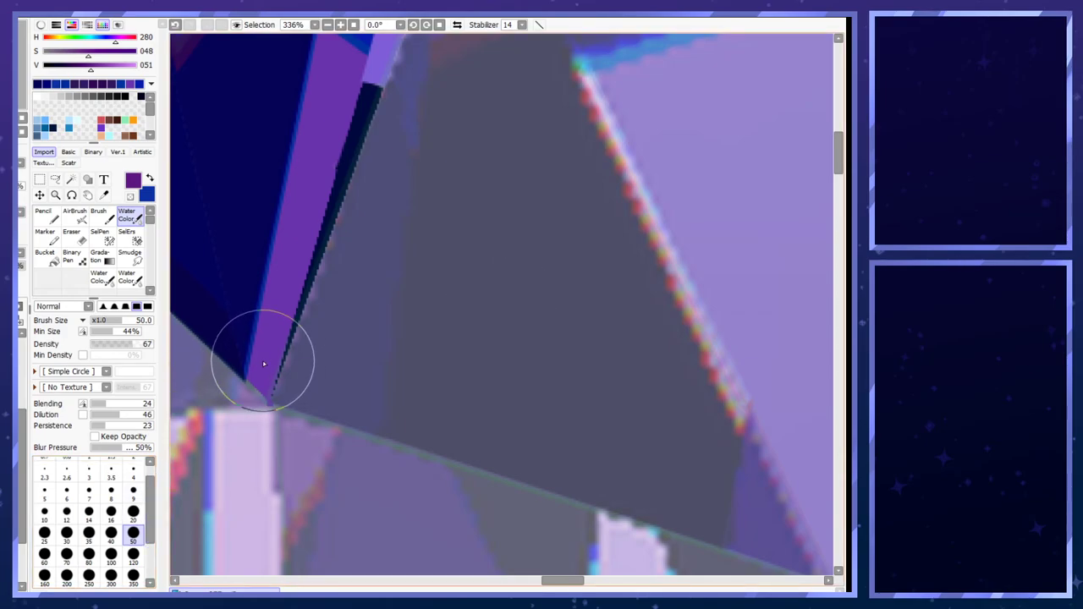
pyautogui.moveTo(273, 367); pyautogui.dragTo(247, 373)
pyautogui.click(133, 493)
pyautogui.hotkey('ctrl', 'z')
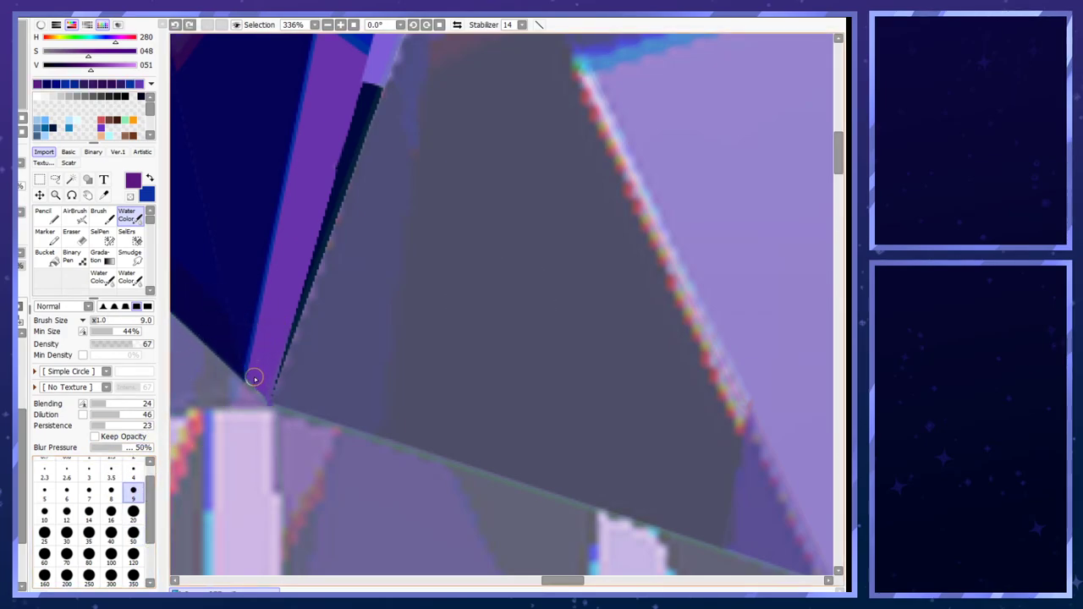
# - Shade the lower tip of the painted purple strip with the sampled purple, using the Brush at size 9
pyautogui.press('b')
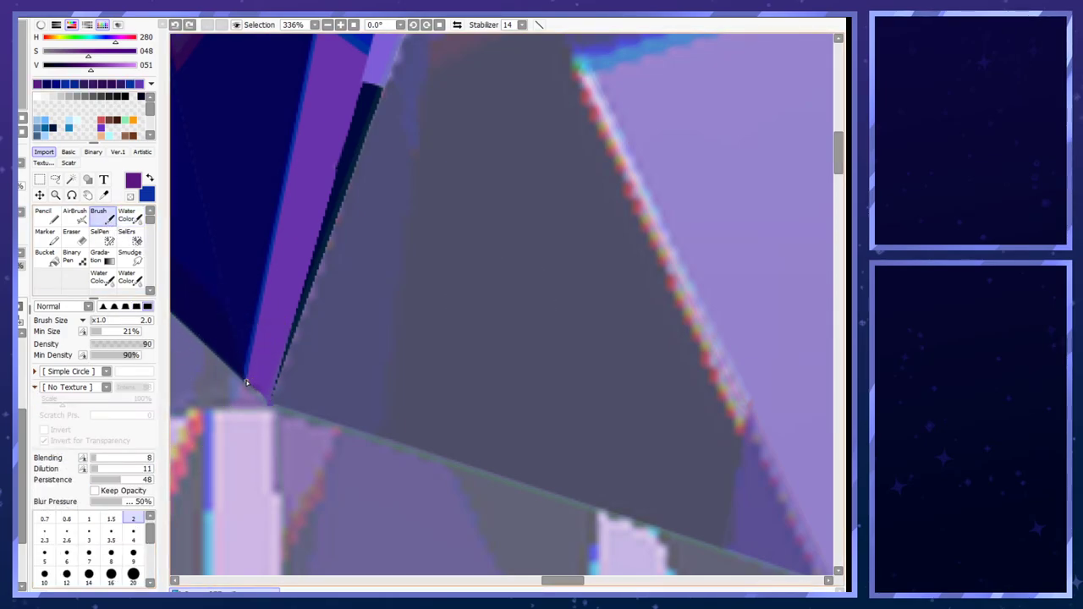
pyautogui.press(']')
pyautogui.press(']')
pyautogui.press(']')
pyautogui.press(']')
pyautogui.press(']')
pyautogui.press(']')
pyautogui.press(']')
pyautogui.press(']')
pyautogui.press(']')
pyautogui.press(']')
pyautogui.moveTo(263, 391)
pyautogui.mouseDown()
pyautogui.moveTo(277, 348)
pyautogui.moveTo(263, 397)
pyautogui.moveTo(279, 315)
pyautogui.mouseUp()
pyautogui.moveTo(269, 360); pyautogui.dragTo(304, 243)
pyautogui.scroll(-9, 307, 241)
pyautogui.scroll(8, 324, 223)
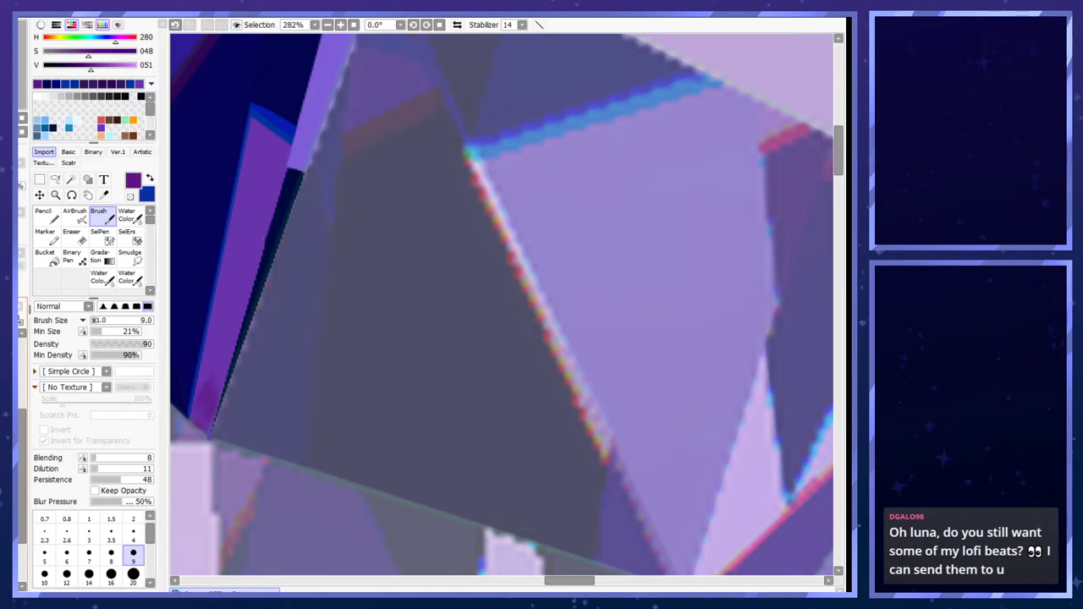
pyautogui.scroll(-3, 220, 332)
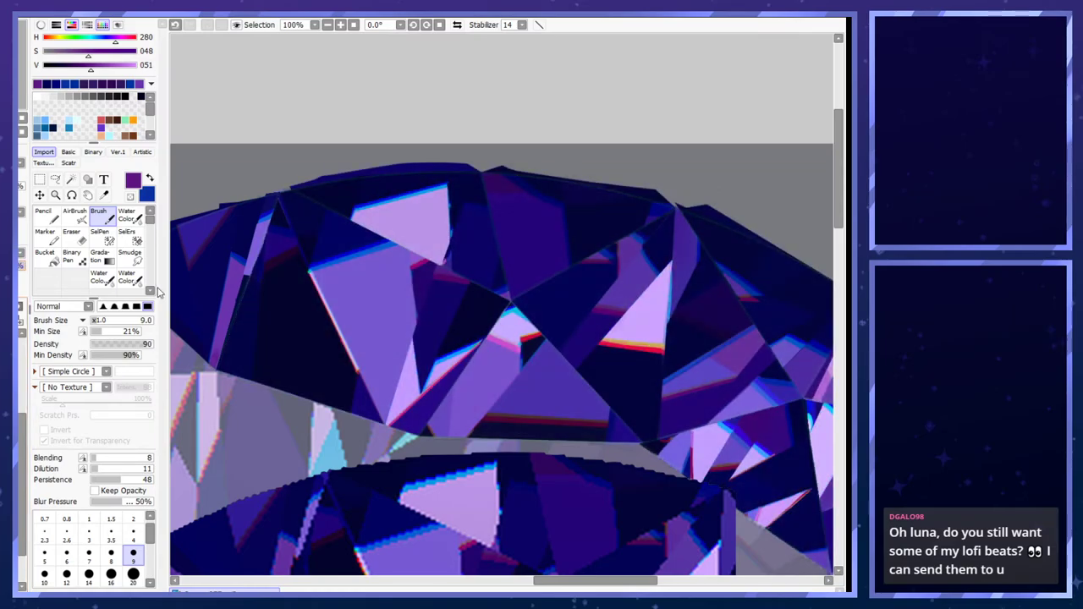
pyautogui.scroll(2, 224, 319)
pyautogui.scroll(1, 223, 319)
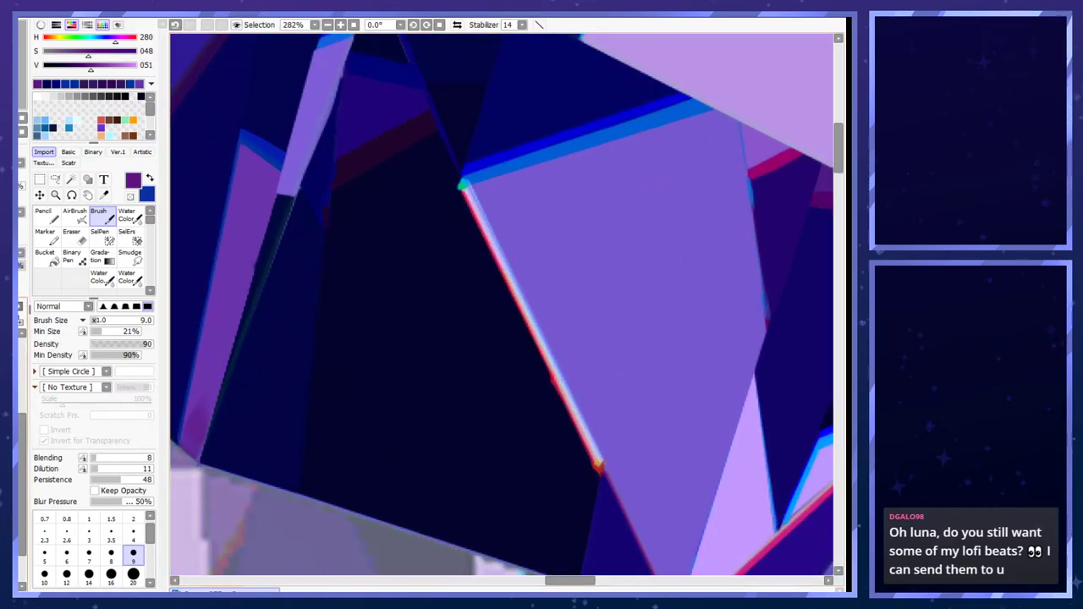
# - Draw a size 1.5 Pencil line in sampled dark maroon (H 326, S 36, V 31) along the purple strip's right edge
pyautogui.scroll(-4, 392, 274)
pyautogui.scroll(1, 430, 438)
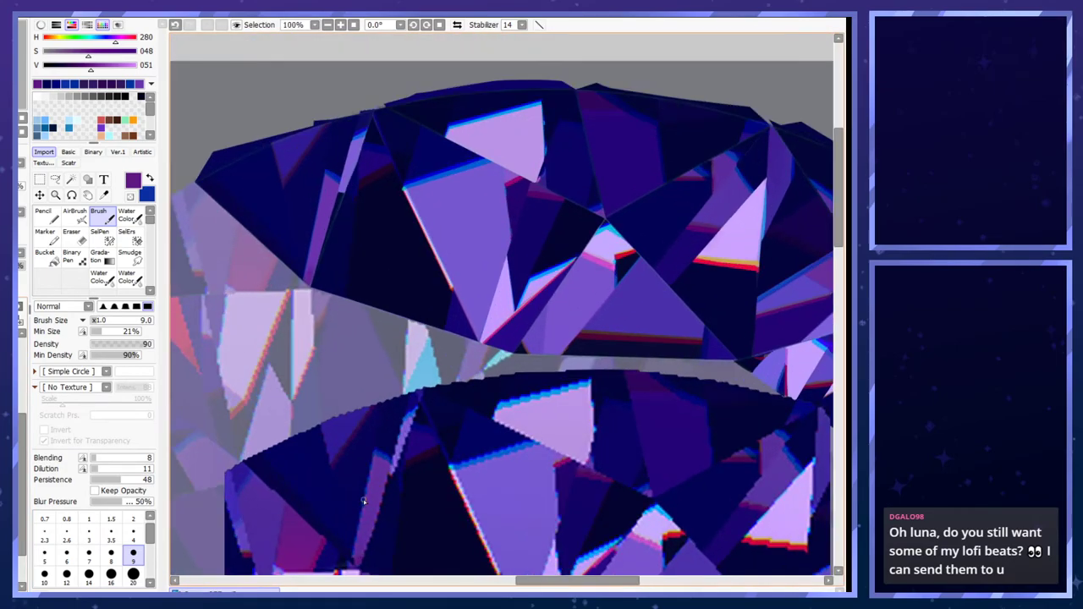
pyautogui.scroll(5, 378, 517)
pyautogui.rightClick(374, 502)
pyautogui.scroll(-6, 374, 499)
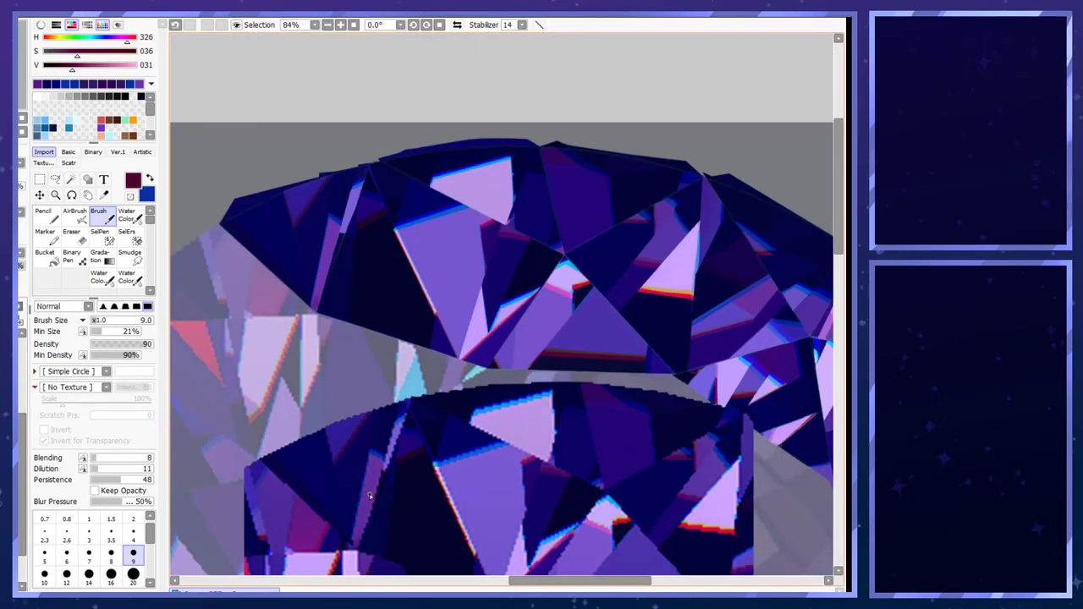
pyautogui.scroll(2, 370, 253)
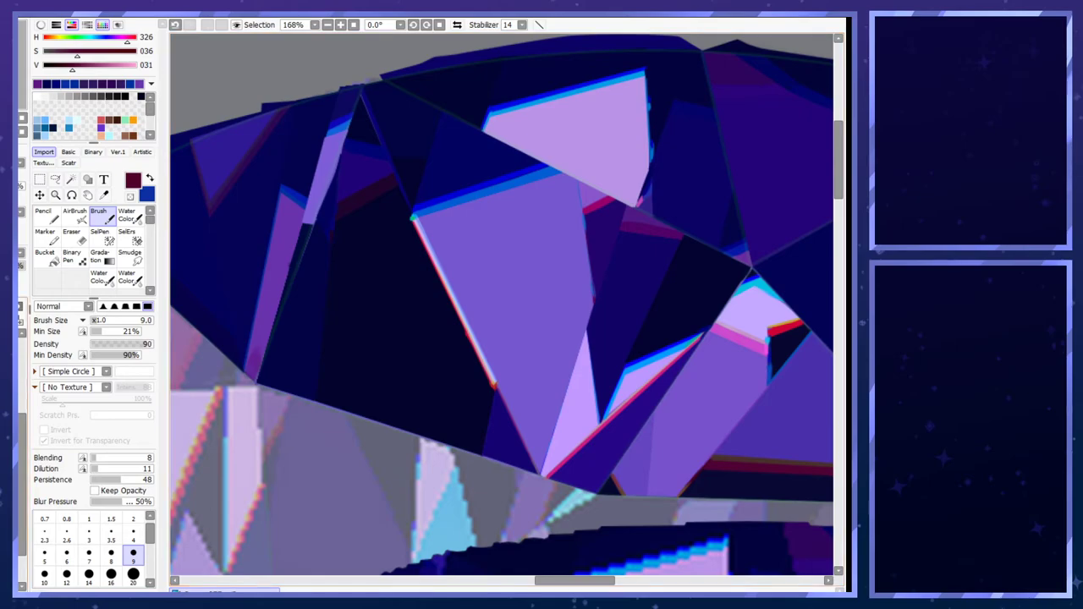
pyautogui.click(18, 372)
pyautogui.click(19, 372)
pyautogui.click(55, 221)
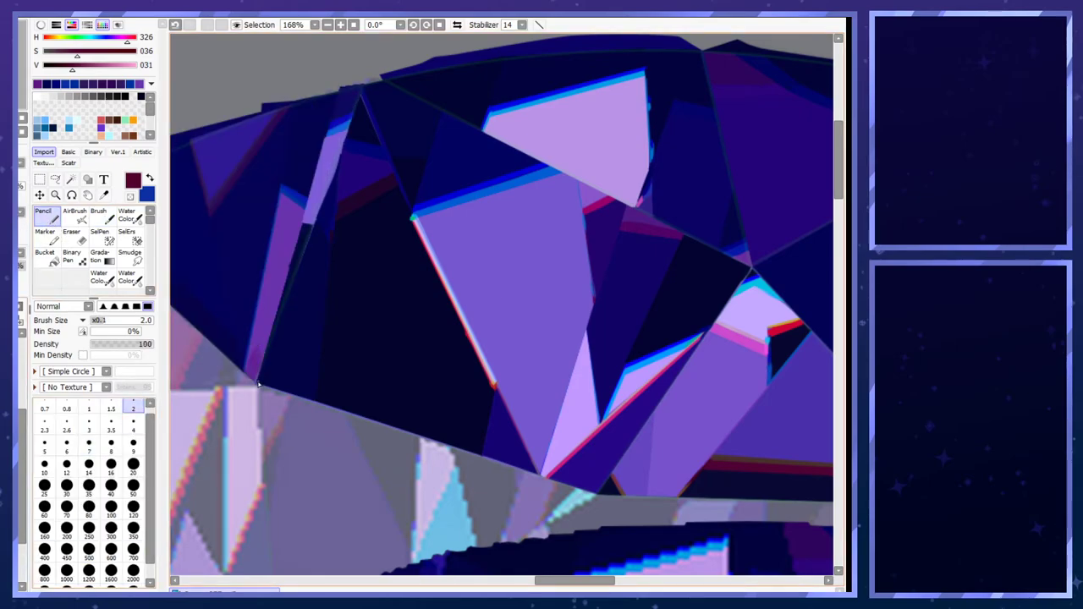
pyautogui.click(111, 411)
pyautogui.moveTo(258, 382)
pyautogui.mouseDown()
pyautogui.moveTo(308, 198)
pyautogui.moveTo(311, 217)
pyautogui.mouseUp()
pyautogui.hotkey('ctrl', 'z')
pyautogui.hotkey('ctrl', 'z')
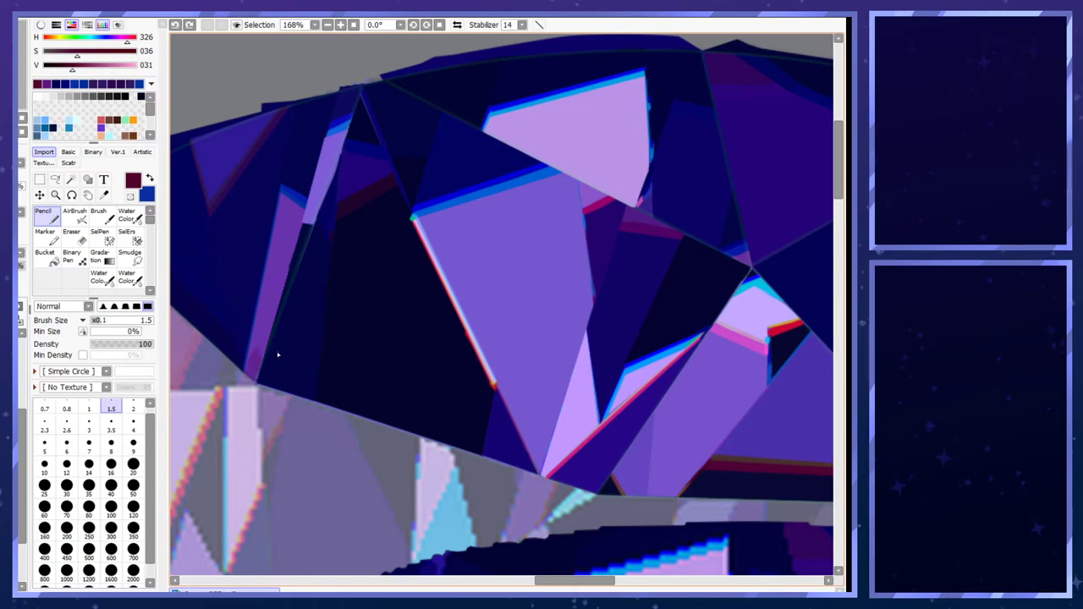
pyautogui.moveTo(258, 383); pyautogui.dragTo(308, 205)
# - Trace the purple strip's right edge with a size 1 Pencil line in sampled reddish brown (H 351, S 19, V 33)
pyautogui.scroll(-5, 333, 181)
pyautogui.scroll(10, 347, 385)
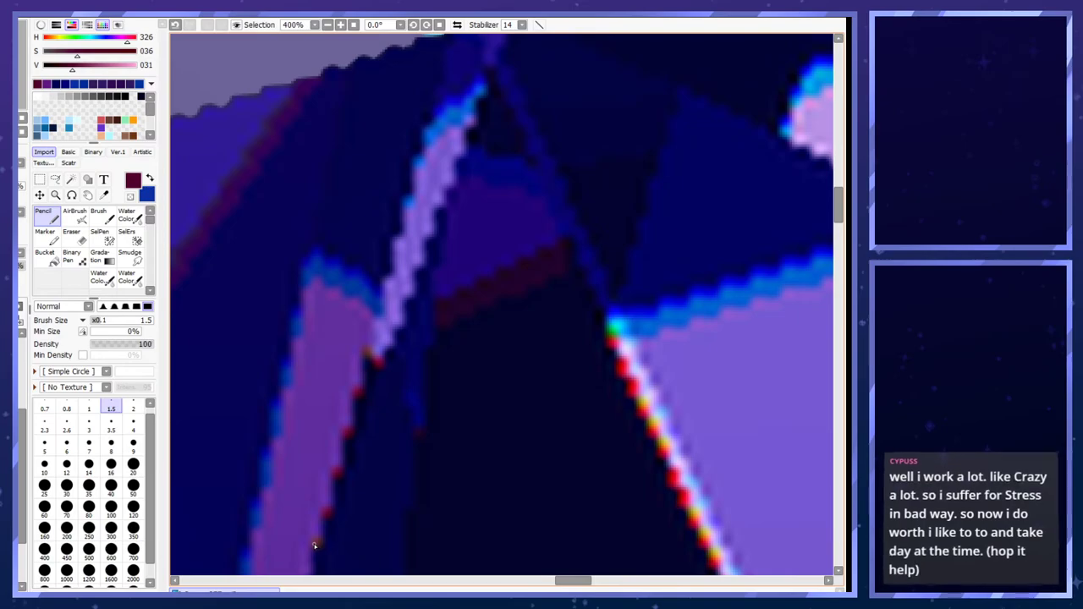
pyautogui.keyDown('alt'); pyautogui.click(314, 546); pyautogui.keyUp('alt')
pyautogui.scroll(-4, 315, 546)
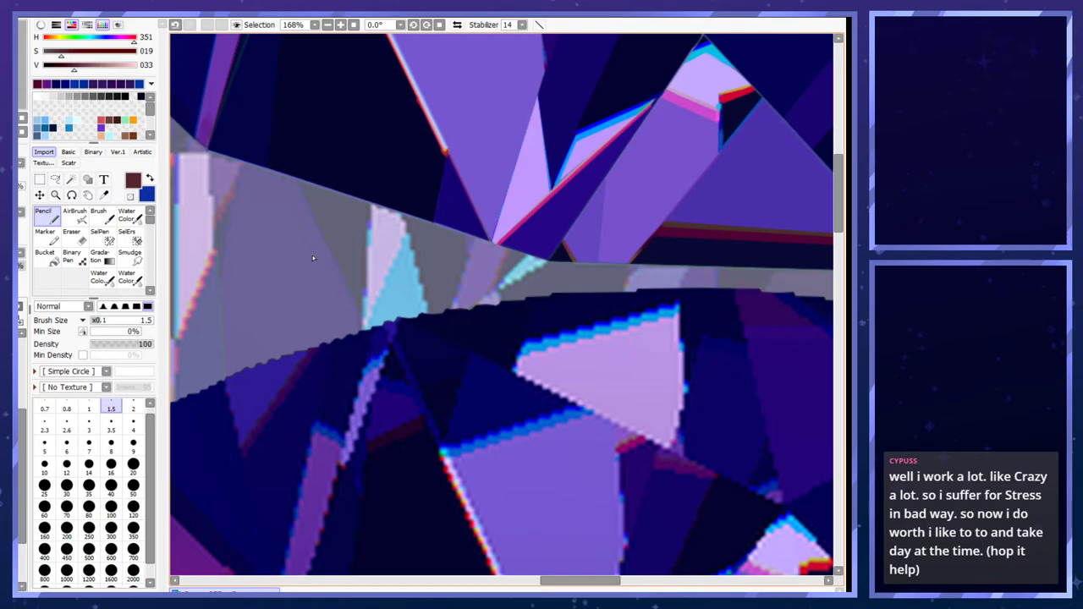
pyautogui.scroll(-2, 315, 260)
pyautogui.scroll(3, 317, 174)
pyautogui.scroll(-1, 307, 185)
pyautogui.scroll(-3, 308, 180)
pyautogui.scroll(5, 308, 174)
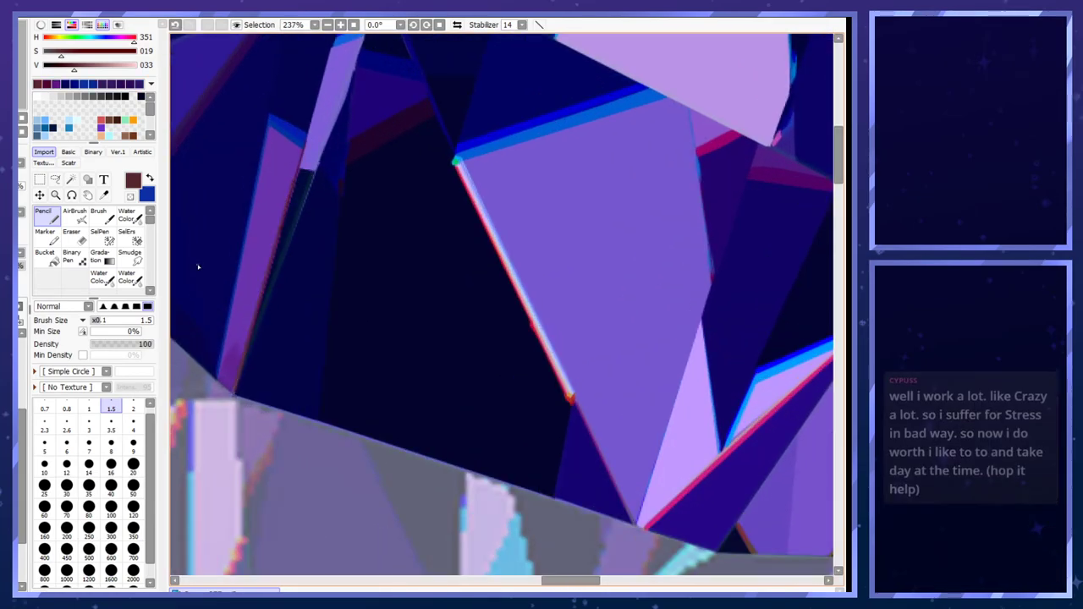
pyautogui.click(87, 409)
pyautogui.moveTo(234, 393); pyautogui.dragTo(302, 150)
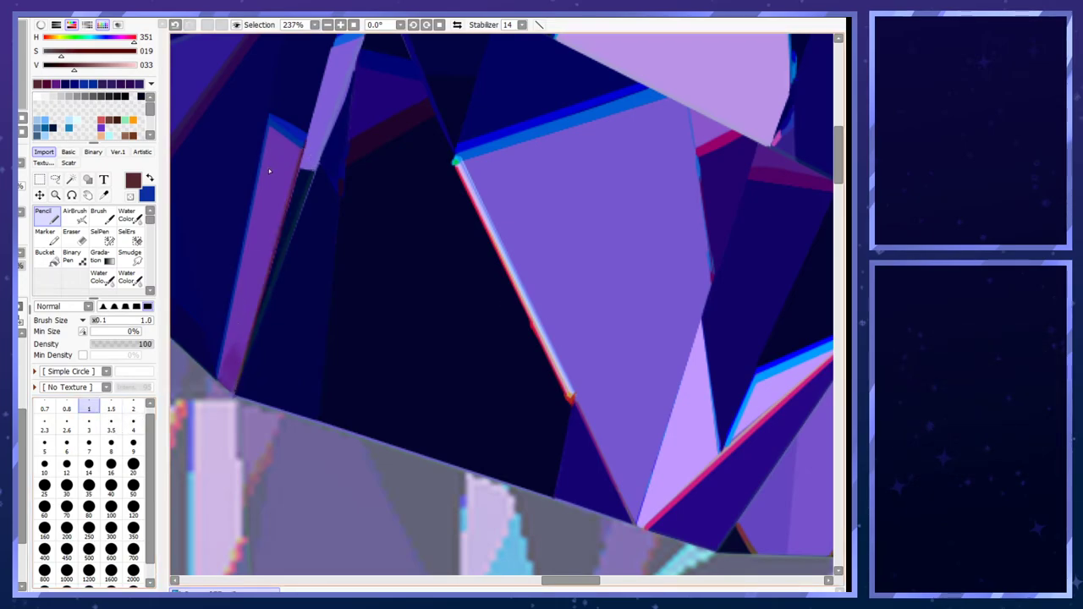
# - Add a size 1 Pencil line in sampled plum (H 311, S 33, V 33) over the purple strip's right edge
pyautogui.rightClick(292, 194)
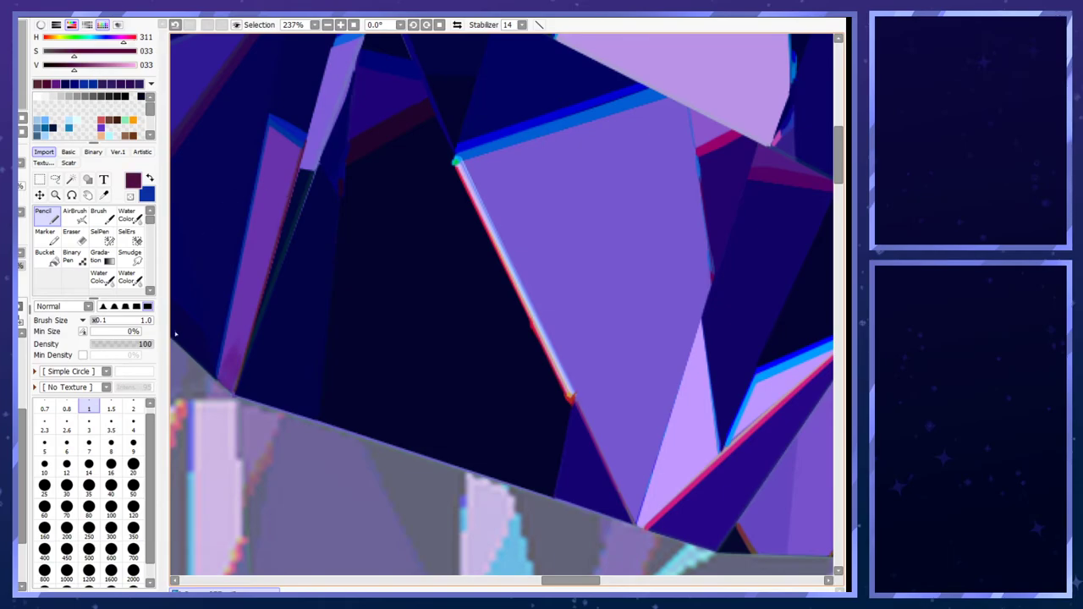
pyautogui.moveTo(253, 346); pyautogui.dragTo(305, 166)
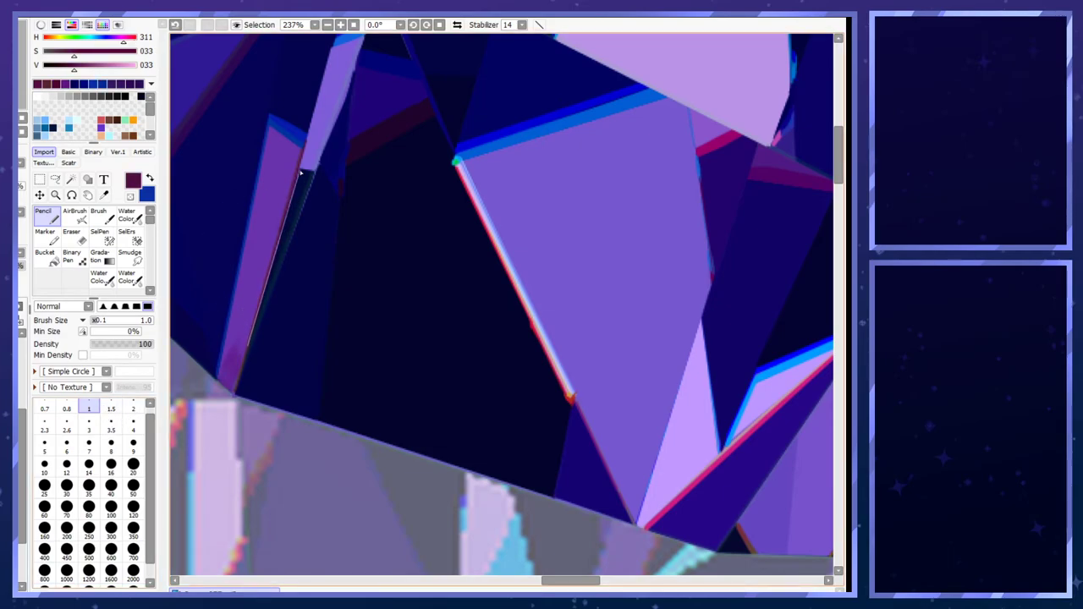
pyautogui.scroll(-5, 296, 214)
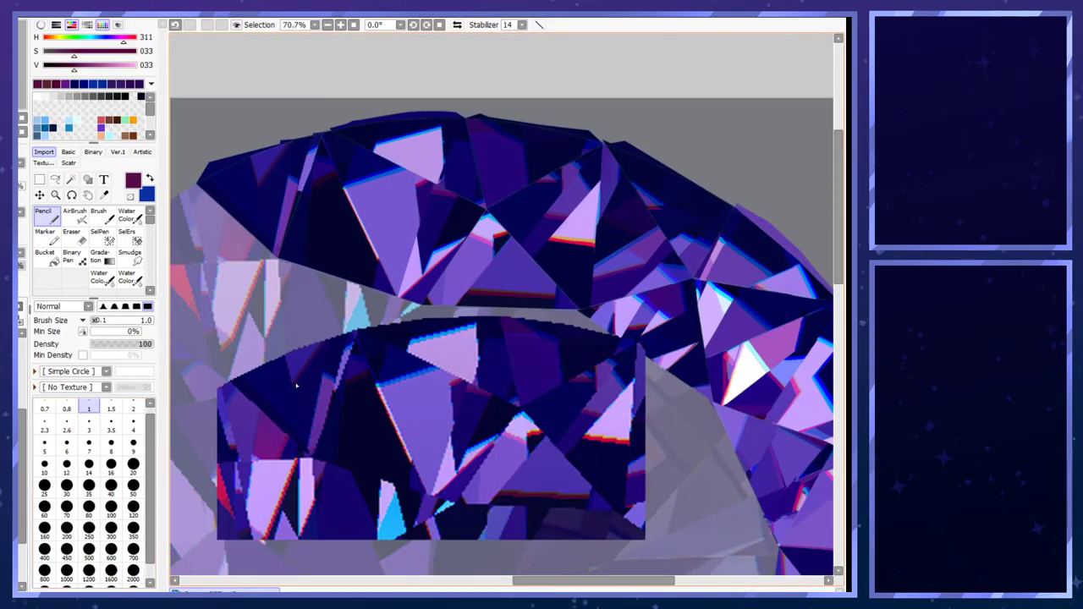
# - Draw a short size 2 Pencil line in sampled magenta (H 326, S 44, V 48) across the lower end of the lavender strip
pyautogui.scroll(5, 362, 393)
pyautogui.keyDown('alt'); pyautogui.click(365, 386); pyautogui.keyUp('alt')
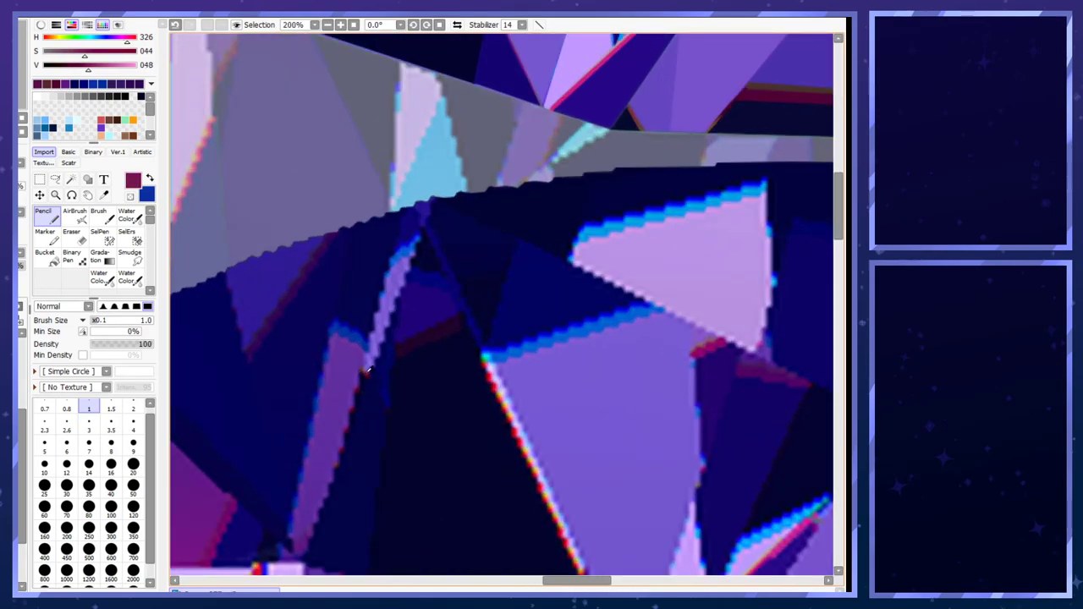
pyautogui.scroll(-3, 366, 386)
pyautogui.scroll(6, 275, 285)
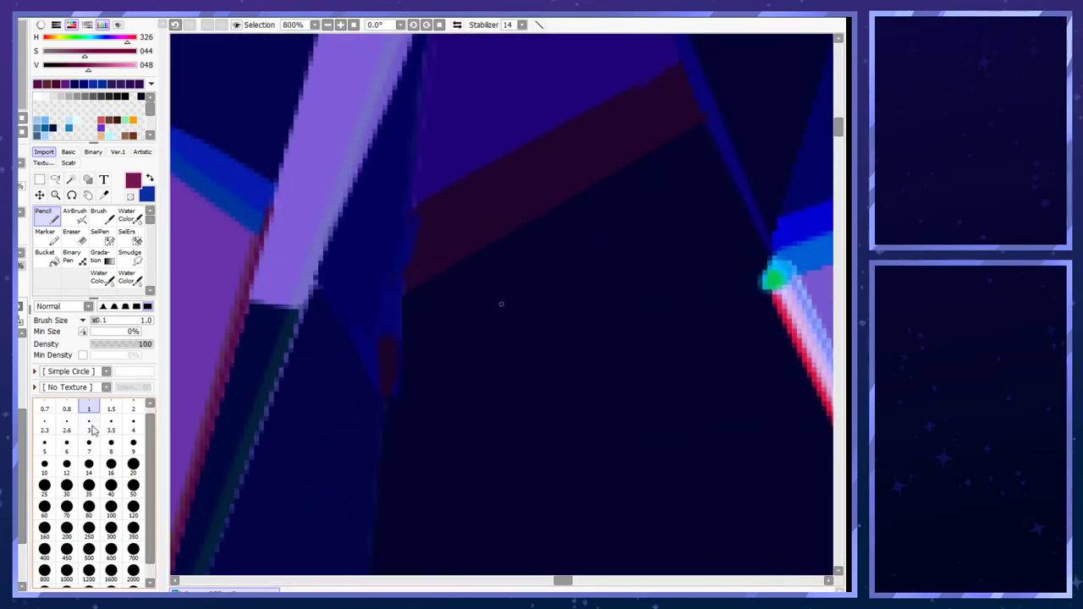
pyautogui.press(']')
pyautogui.press(']')
pyautogui.moveTo(302, 303); pyautogui.dragTo(252, 300)
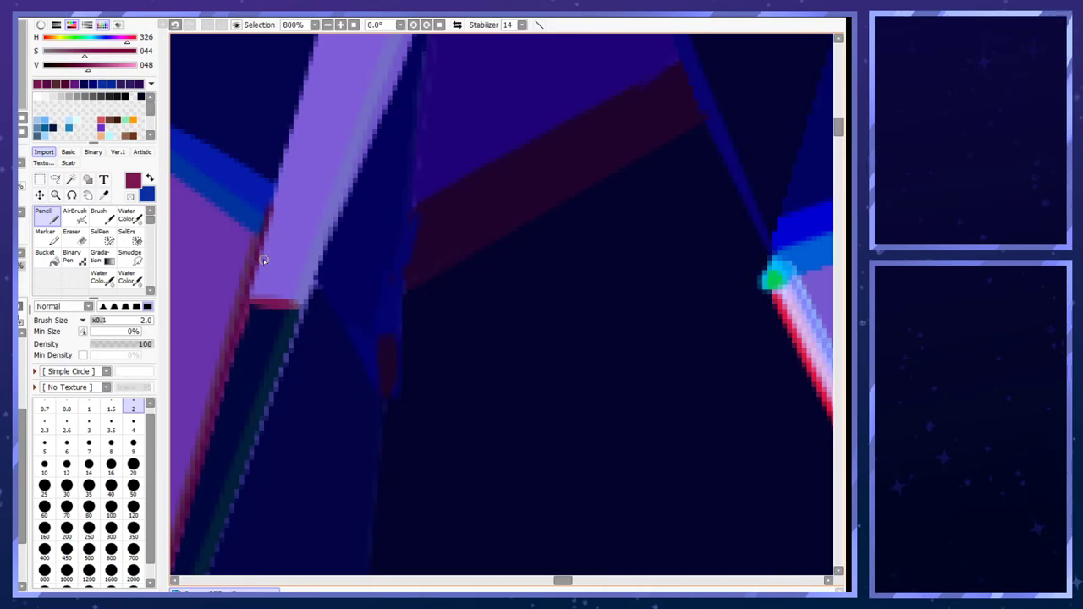
# - Draw a thin blue (H 215, S 87, V 79) Pencil line along the lavender strip's left edge, reducing the size to 1
pyautogui.scroll(-5, 263, 259)
pyautogui.scroll(-2, 298, 250)
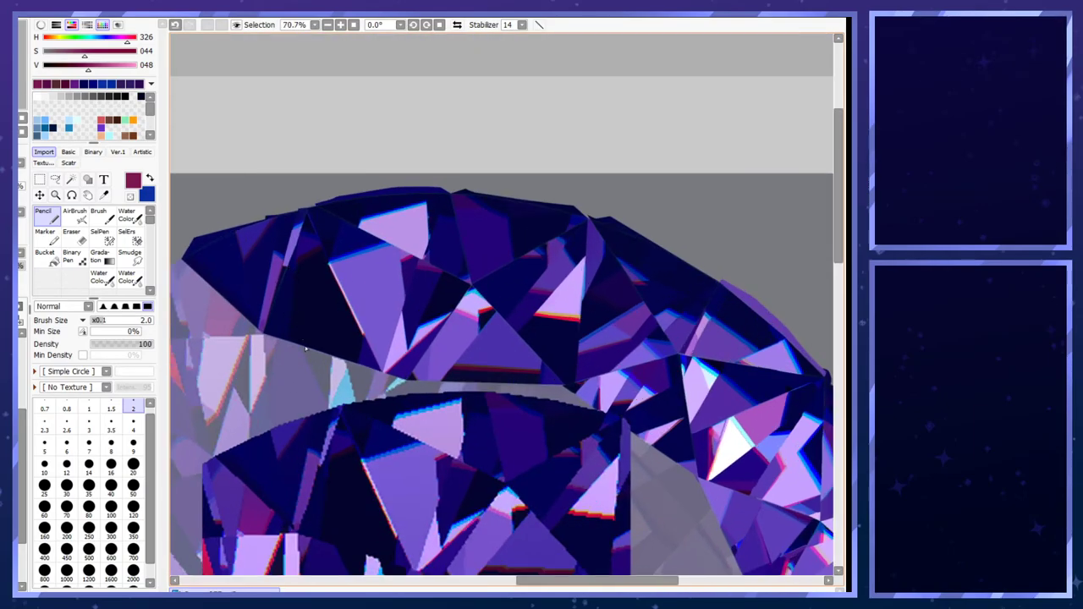
pyautogui.scroll(5, 300, 324)
pyautogui.keyDown('alt'); pyautogui.click(319, 293); pyautogui.keyUp('alt')
pyautogui.scroll(-4, 287, 409)
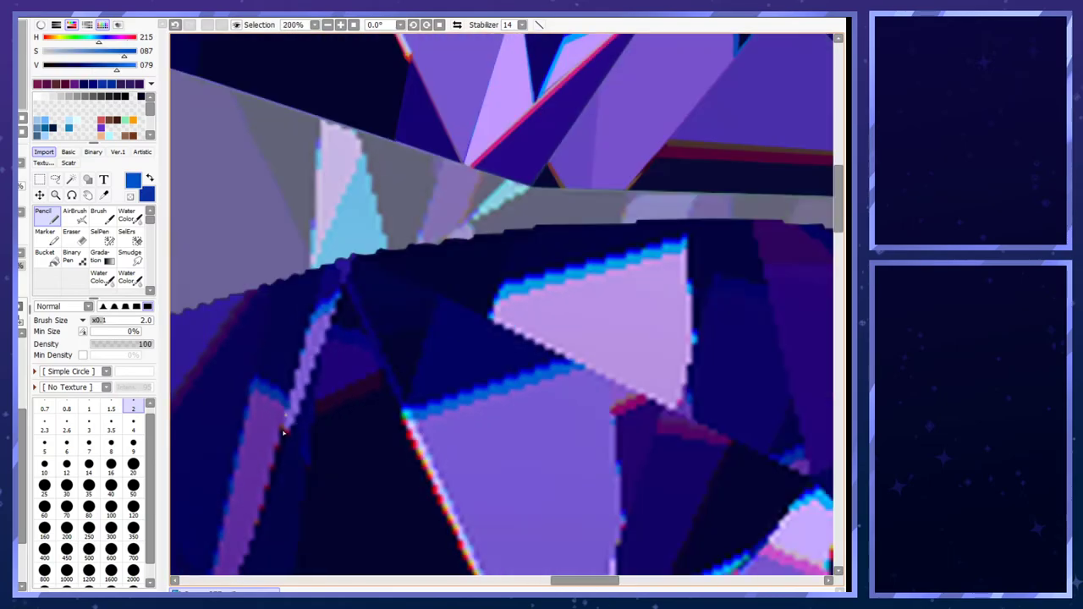
pyautogui.scroll(5, 220, 221)
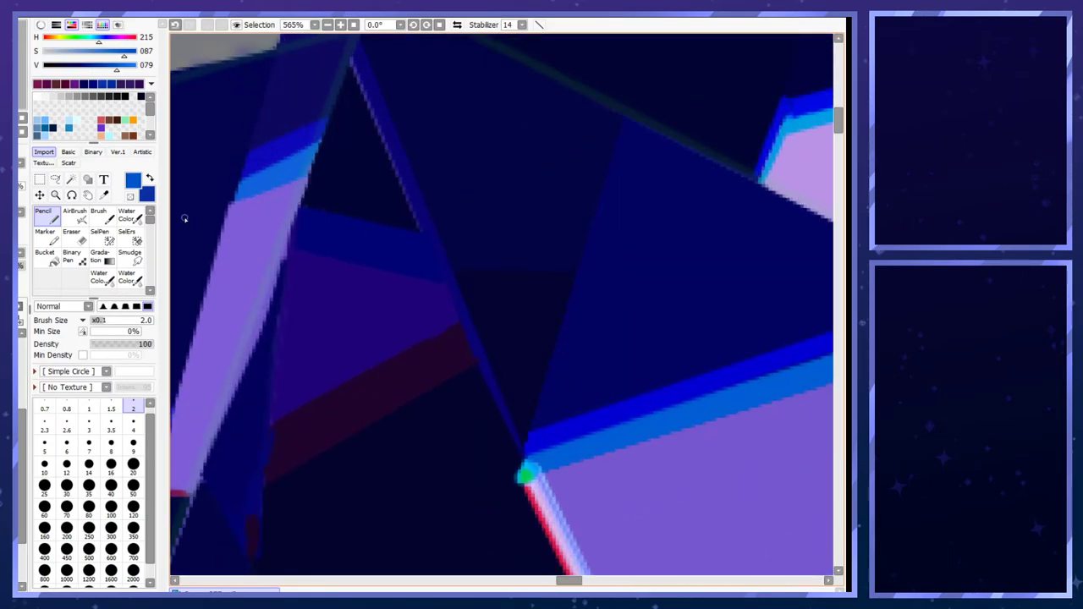
pyautogui.press('[')
pyautogui.moveTo(237, 181); pyautogui.dragTo(209, 307)
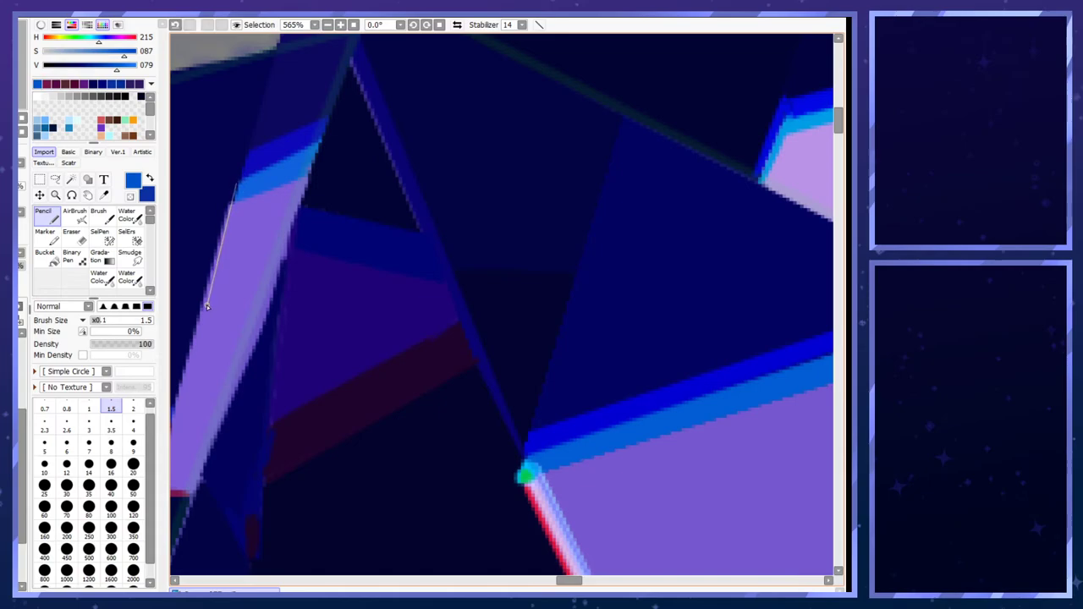
pyautogui.press('[')
pyautogui.hotkey('ctrl', 'z')
pyautogui.moveTo(237, 181); pyautogui.dragTo(197, 323)
pyautogui.hotkey('ctrl', 'z')
# - Add a short size 1 stroke in sampled deep blue (H 242, S 77, V 72) at the upper end of the lavender strip's left edge
pyautogui.keyDown('alt'); pyautogui.click(255, 156); pyautogui.keyUp('alt')
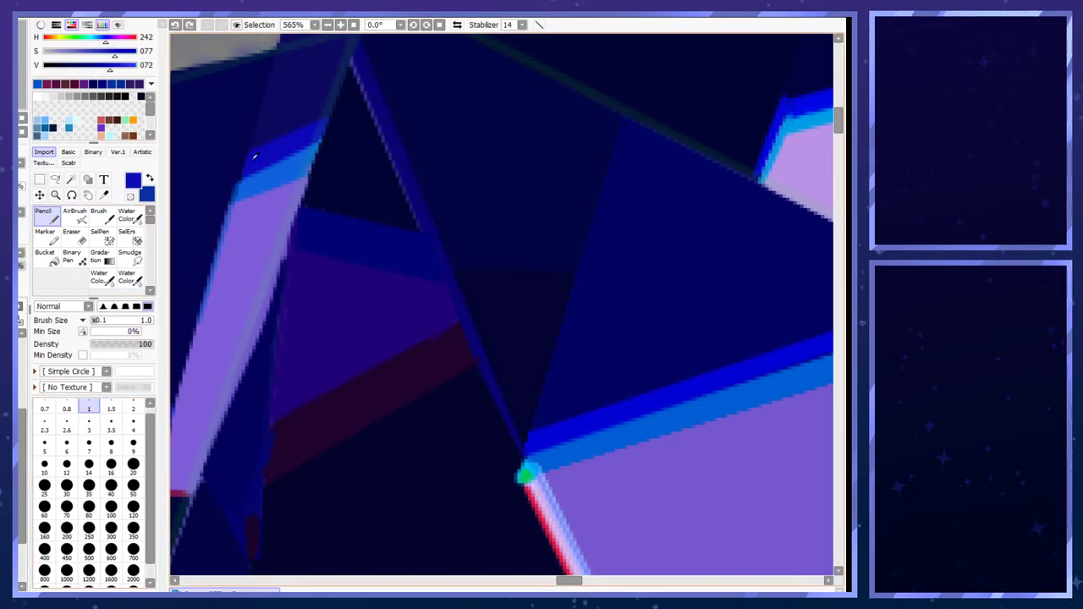
pyautogui.moveTo(241, 171); pyautogui.dragTo(232, 204)
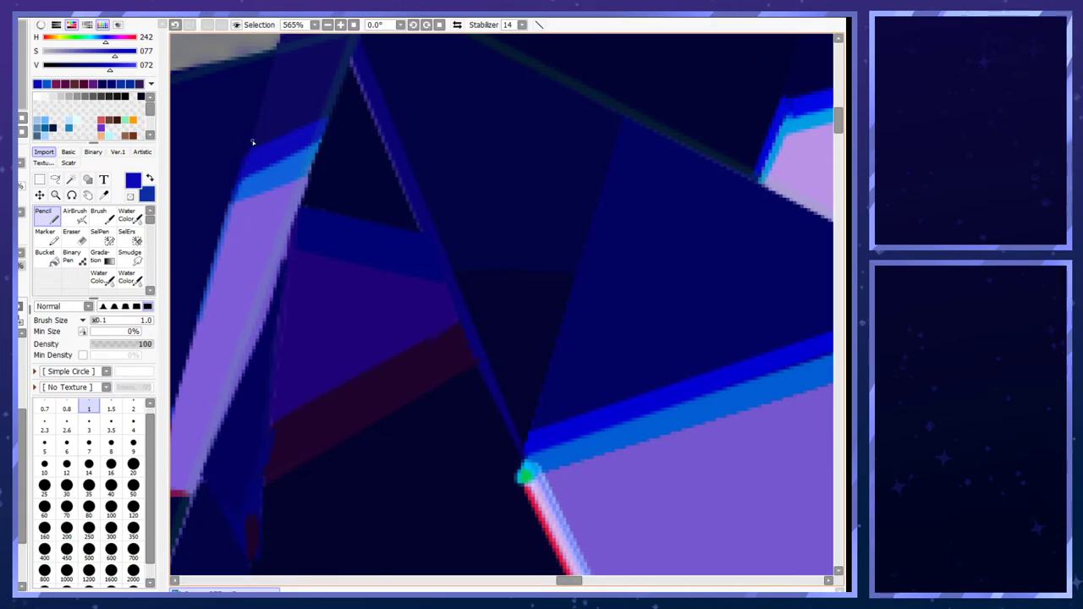
pyautogui.scroll(-11, 262, 119)
pyautogui.scroll(9, 372, 199)
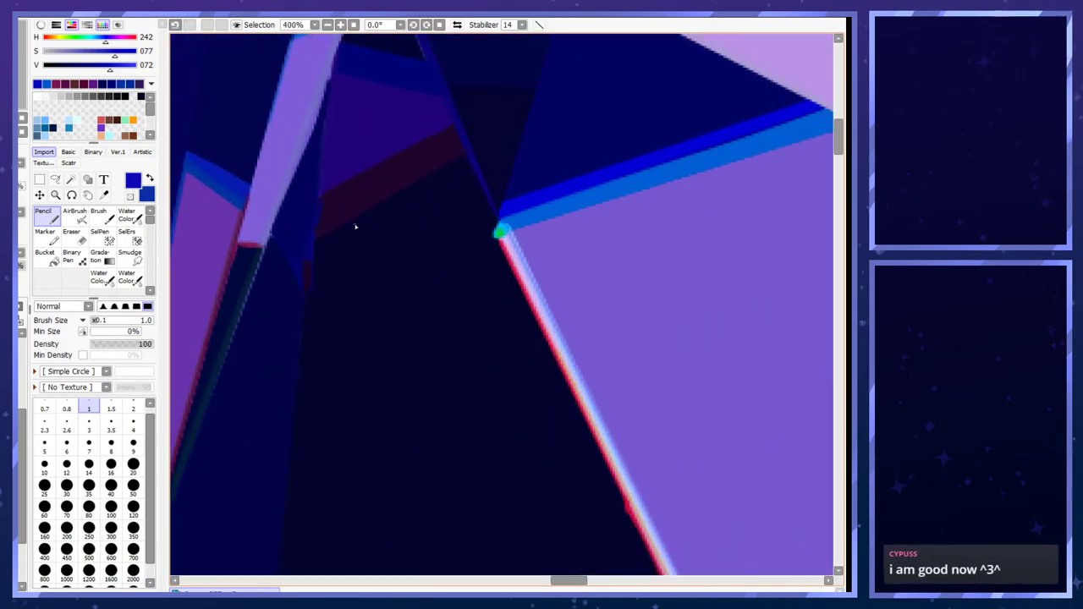
pyautogui.scroll(-2, 295, 297)
pyautogui.scroll(2, 351, 171)
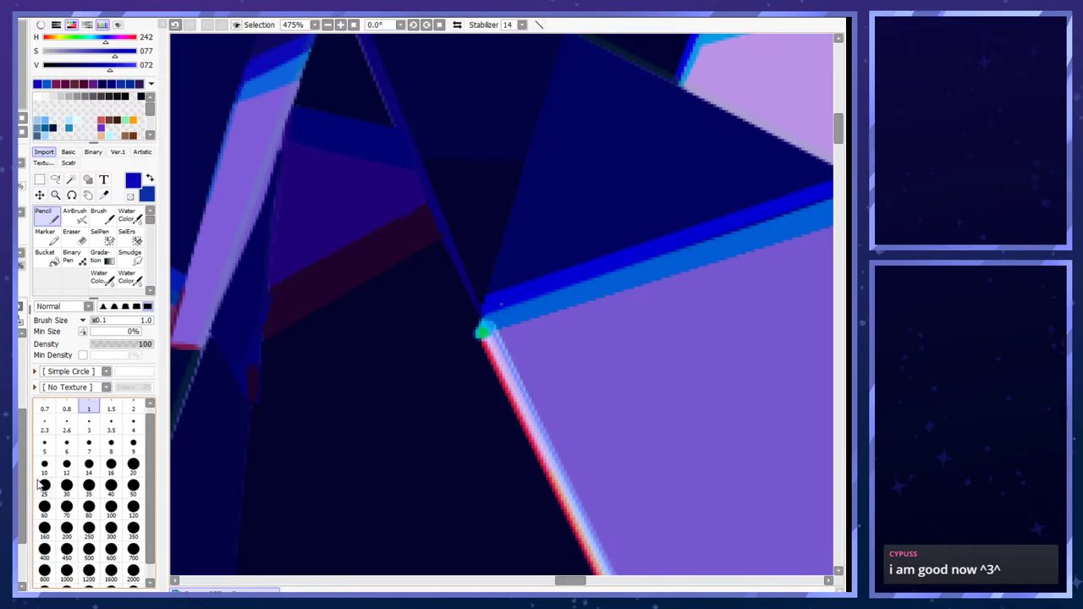
# - Try a size 2 Pencil line in sampled navy (H 240, S 40, V 36) along the dark purple facet's left edge
pyautogui.click(132, 444)
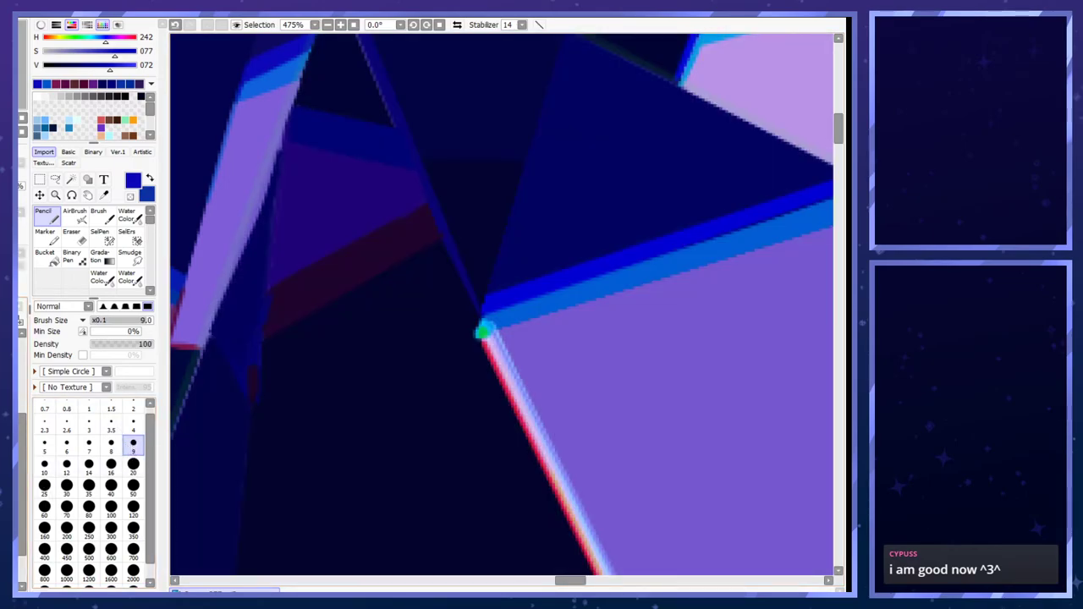
pyautogui.keyDown('alt'); pyautogui.click(282, 234); pyautogui.keyUp('alt')
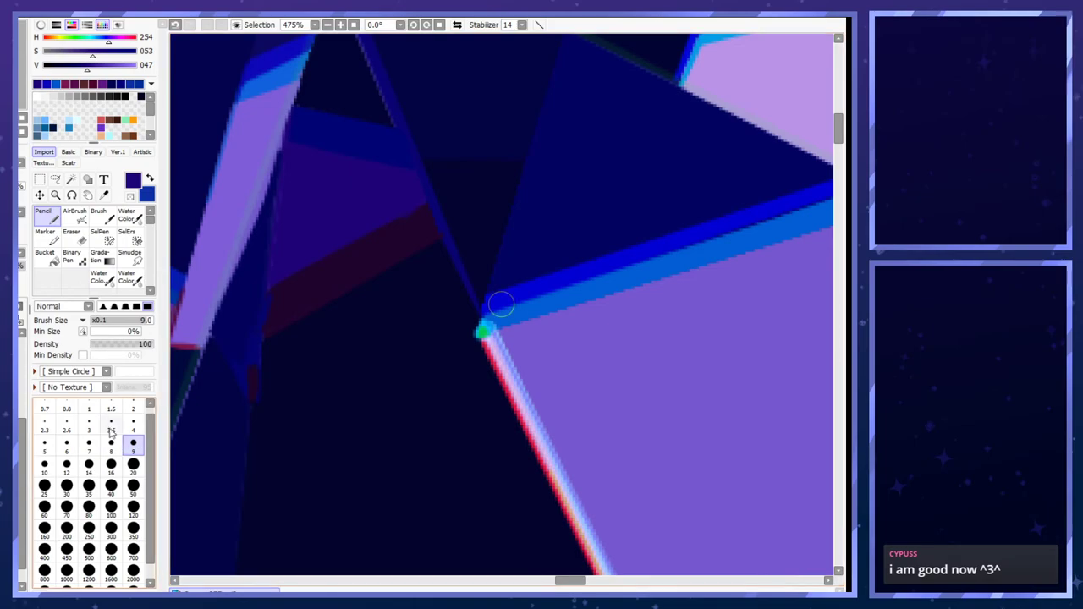
pyautogui.press('[')
pyautogui.press('[')
pyautogui.press('[')
pyautogui.press('[')
pyautogui.press('[')
pyautogui.keyDown('alt'); pyautogui.click(260, 265); pyautogui.keyUp('alt')
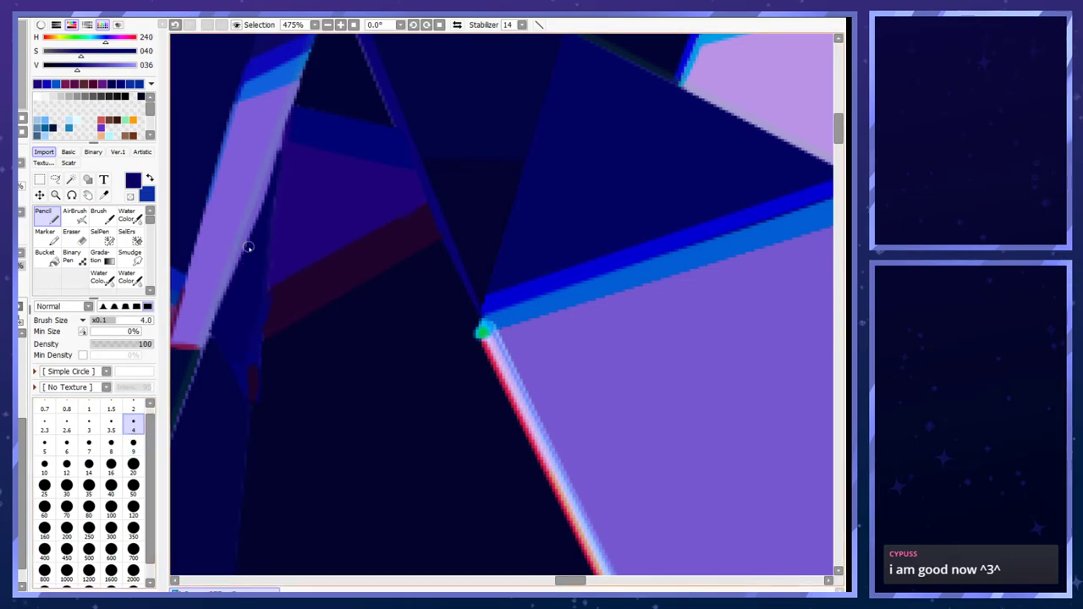
pyautogui.press('[')
pyautogui.press('[')
pyautogui.press('[')
pyautogui.press('[')
pyautogui.press('[')
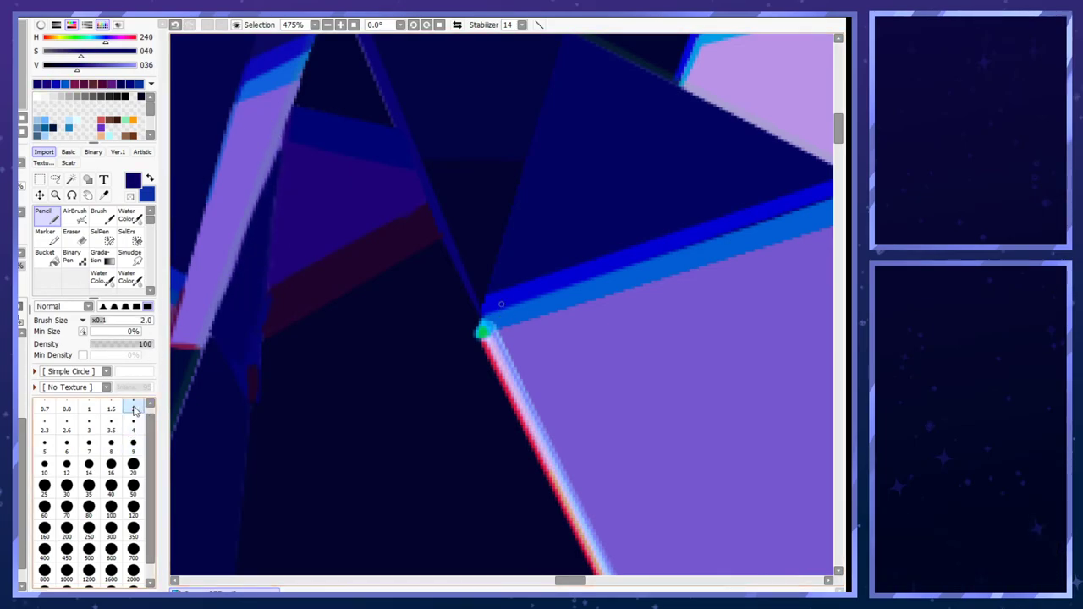
pyautogui.moveTo(278, 144); pyautogui.dragTo(271, 235)
pyautogui.hotkey('ctrl', 'z')
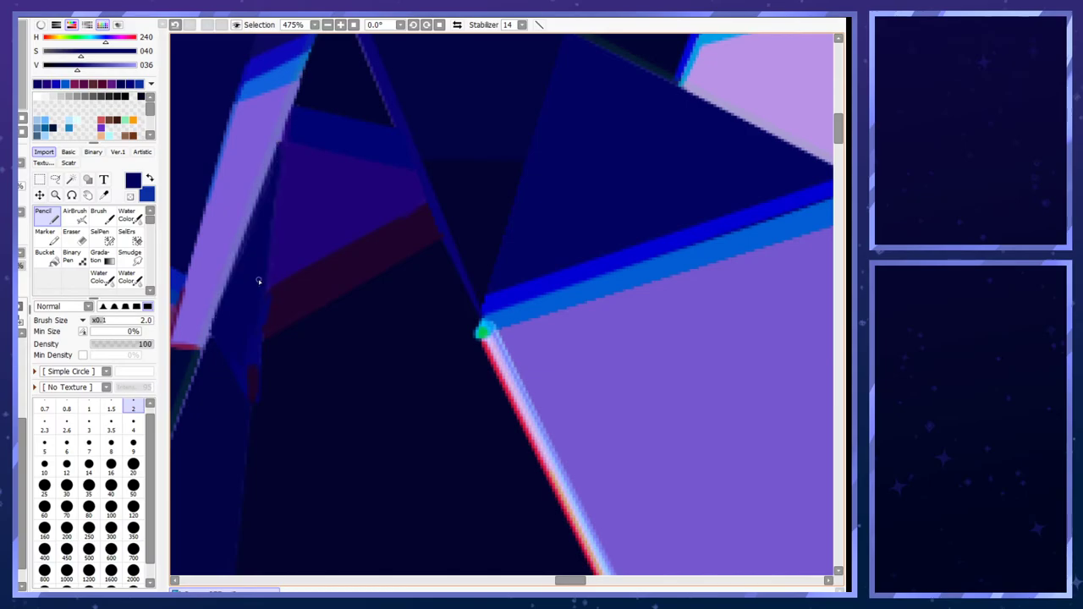
pyautogui.keyDown('alt'); pyautogui.click(277, 274); pyautogui.keyUp('alt')
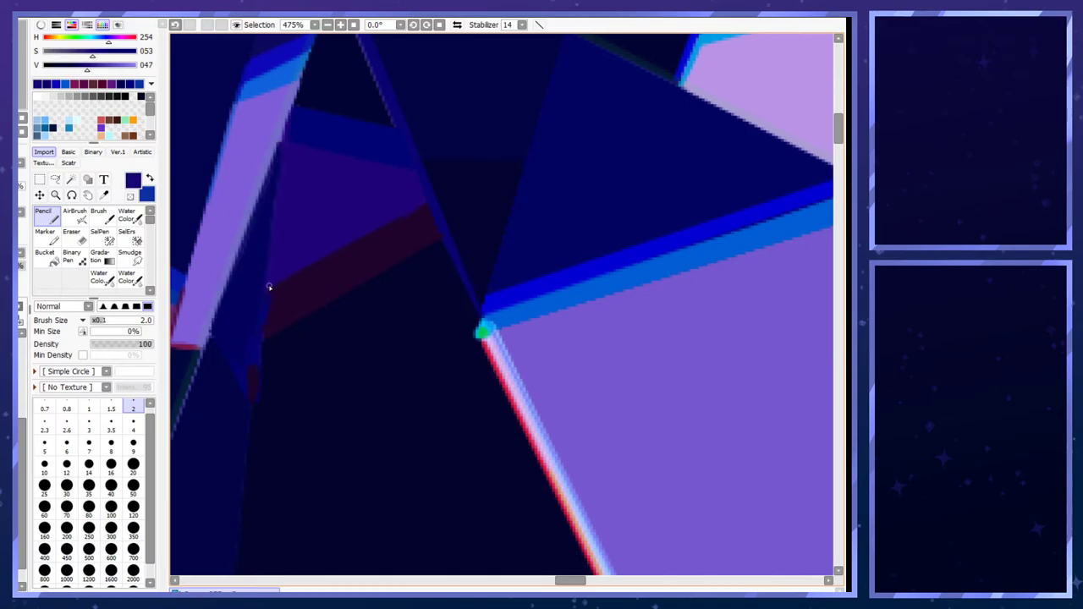
# - Cover the pale right edge of the near-black triangle with a size 1.5 Pencil line in sampled dark navy (H 240, S 21, V 21)
pyautogui.scroll(-5, 338, 167)
pyautogui.scroll(6, 372, 153)
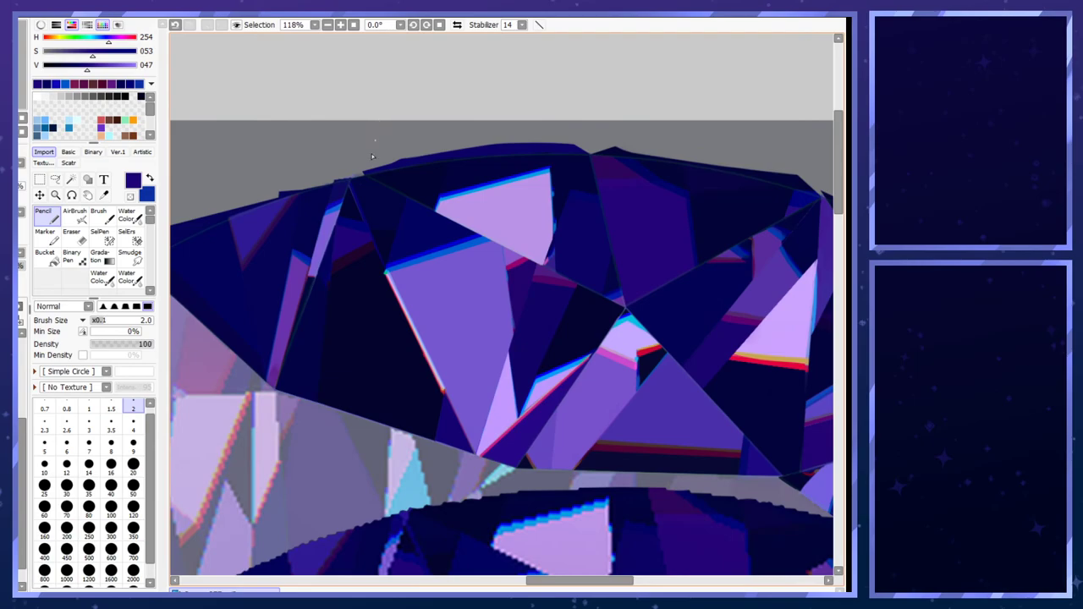
pyautogui.keyDown('alt'); pyautogui.click(333, 229); pyautogui.keyUp('alt')
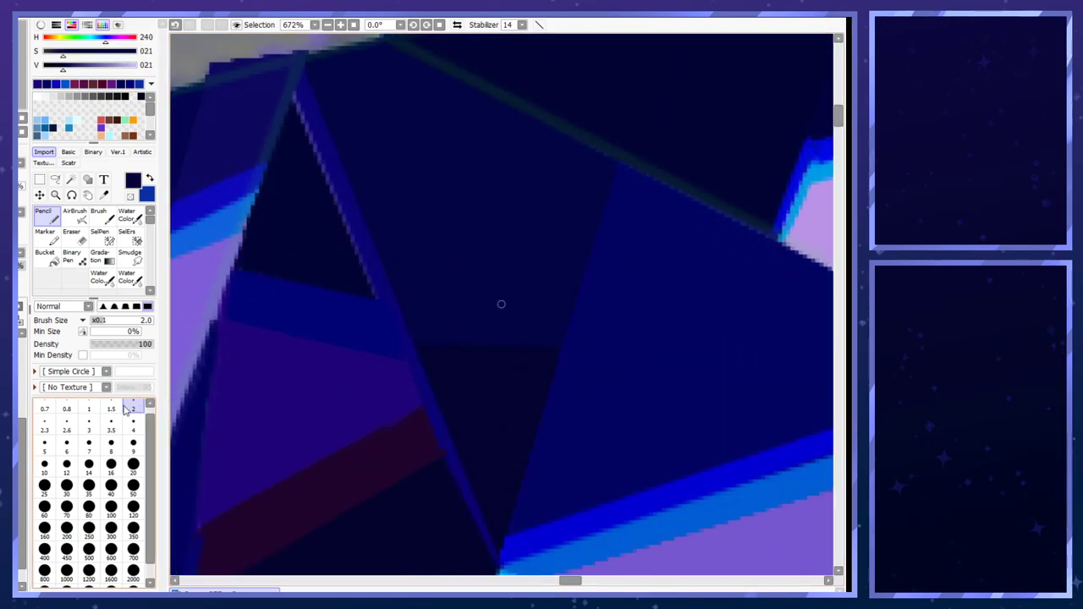
pyautogui.press('[')
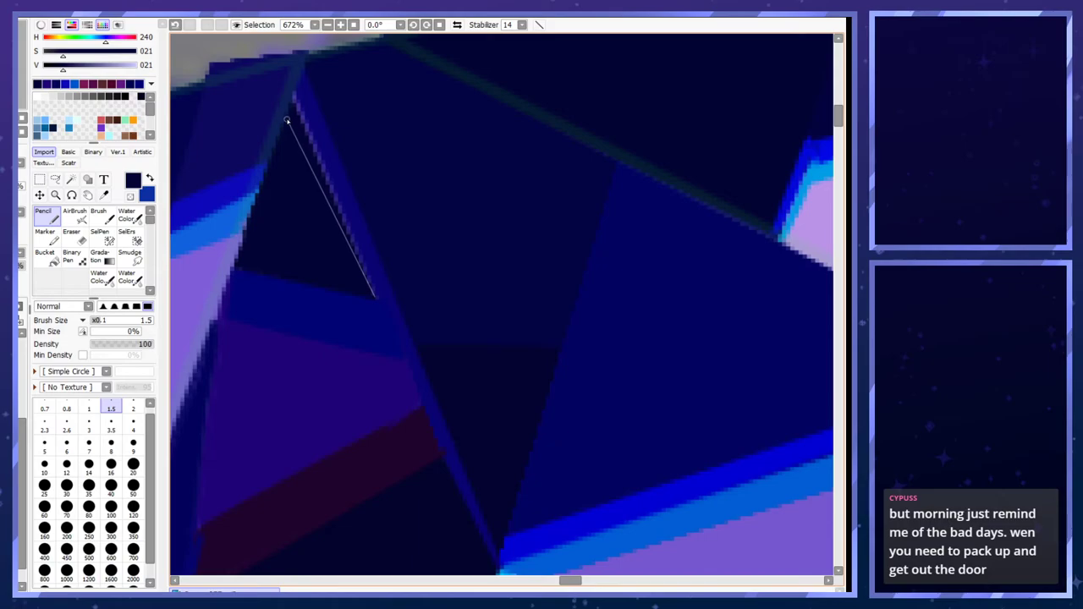
pyautogui.keyDown('shift'); pyautogui.click(293, 98); pyautogui.keyUp('shift')
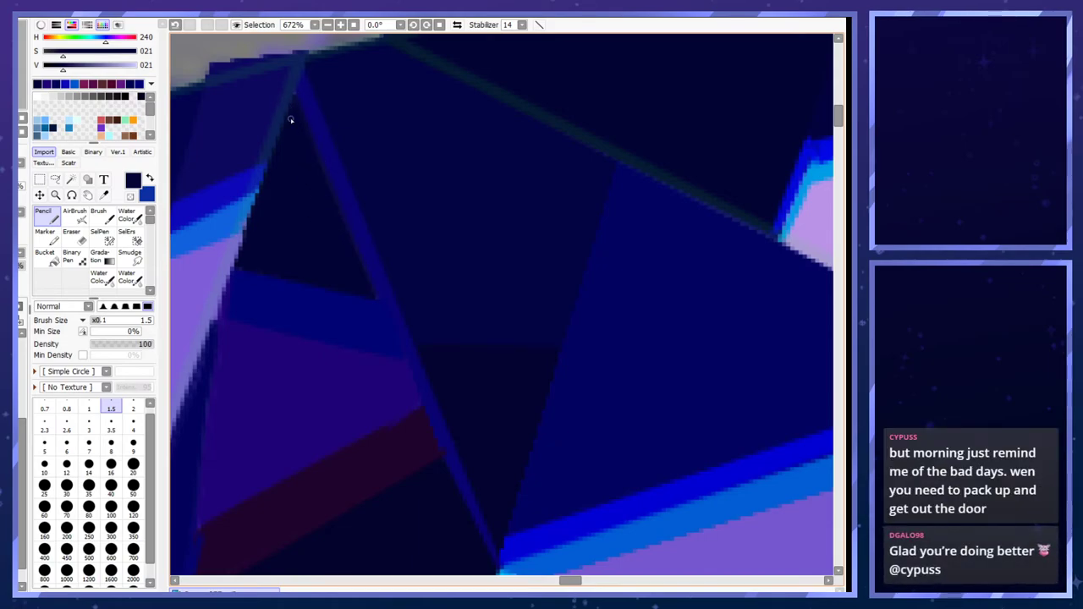
# - Copy a rectangular section around the gem's unpainted upper-left rim and paste it as a new full-colour reference patch
pyautogui.scroll(-10, 290, 120)
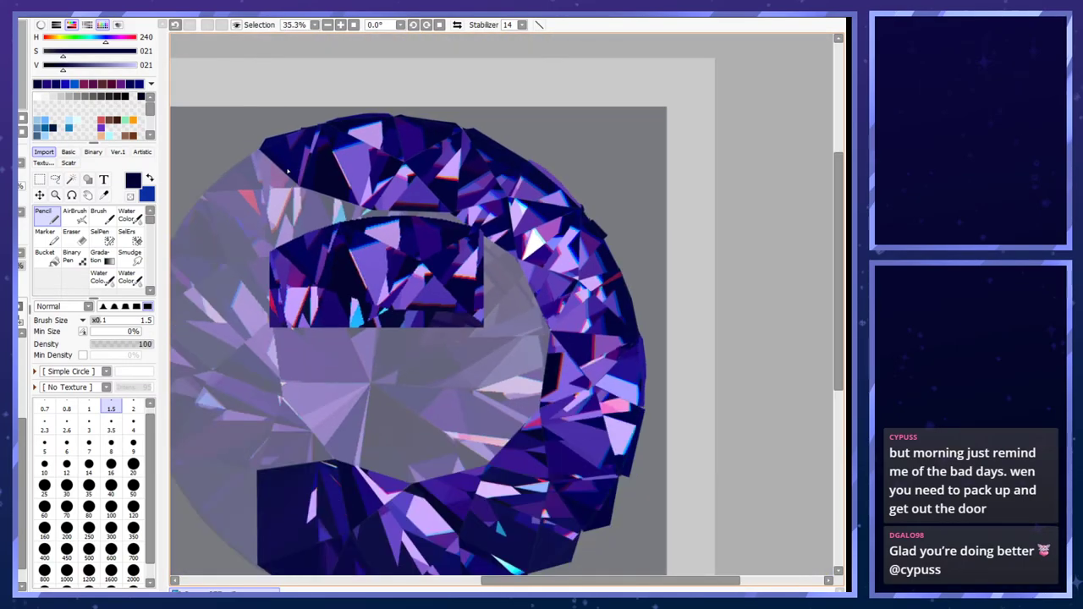
pyautogui.scroll(3, 288, 172)
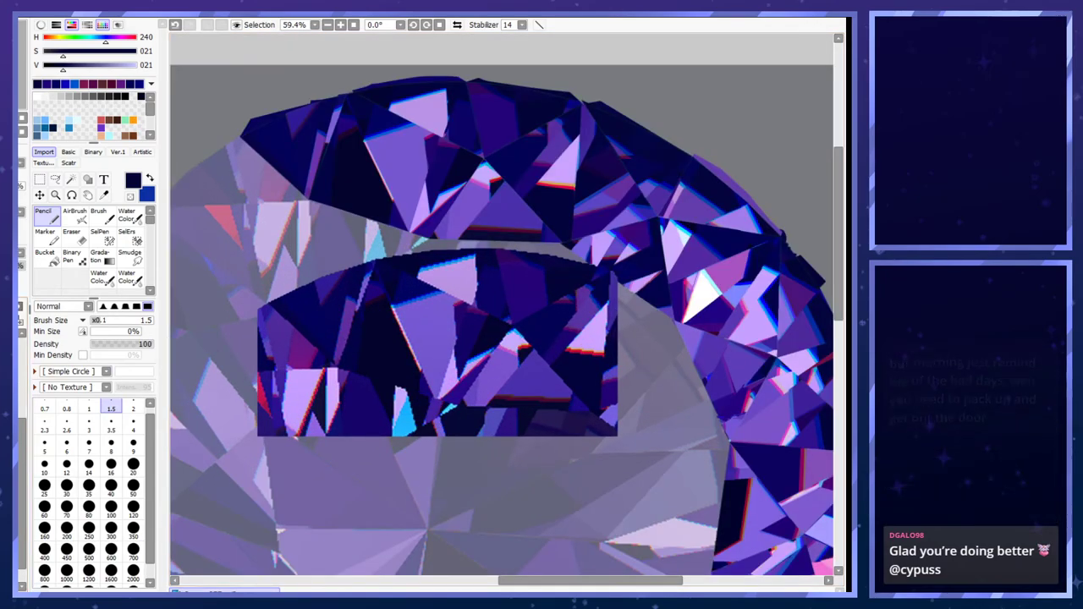
pyautogui.scroll(-8, 257, 270)
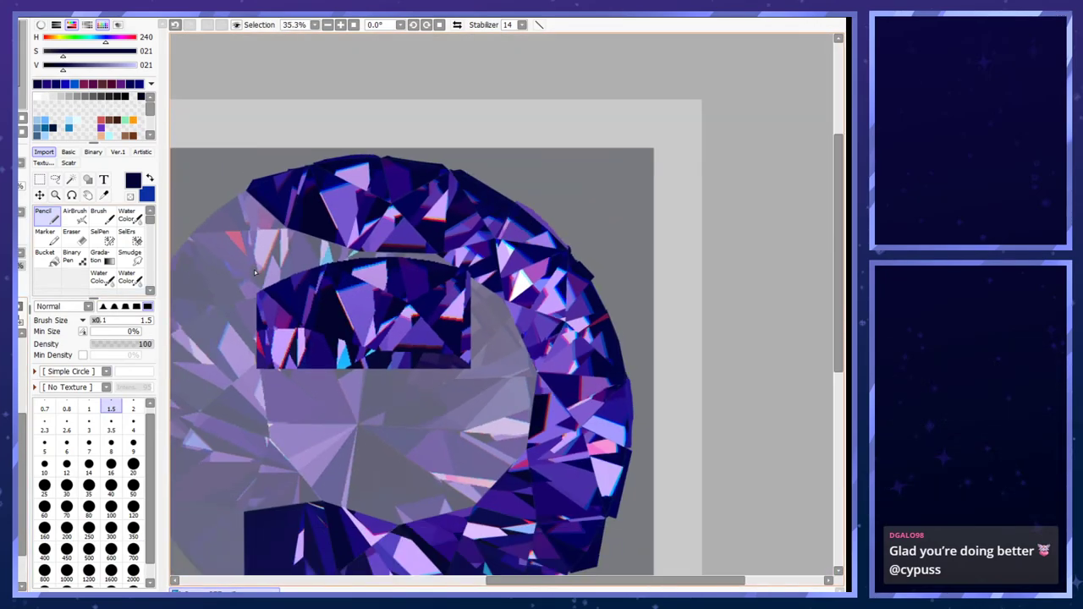
pyautogui.scroll(10, 227, 262)
pyautogui.scroll(-6, 434, 237)
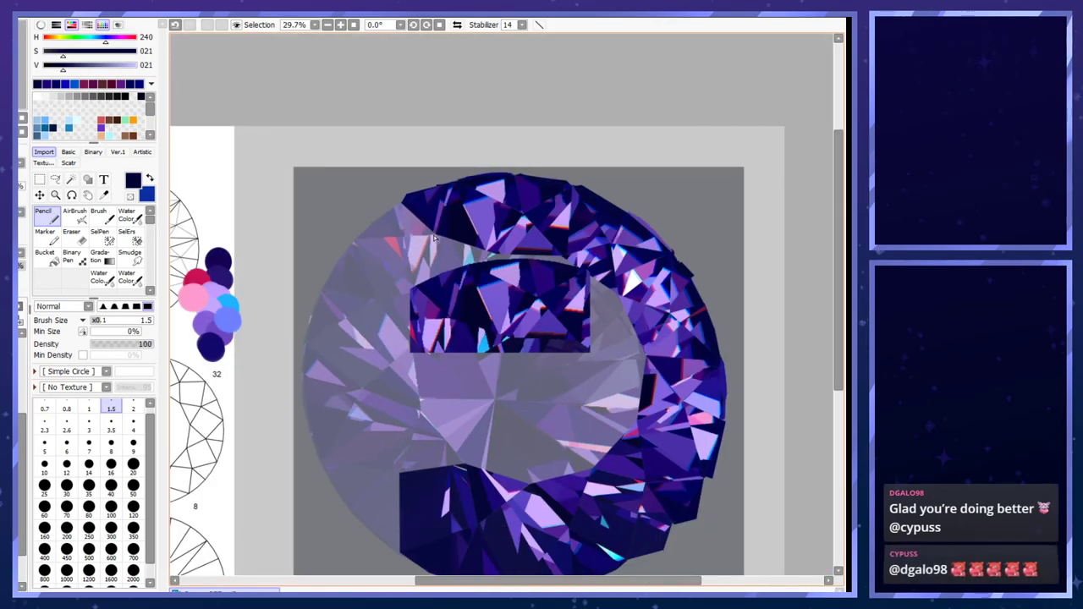
pyautogui.scroll(3, 434, 238)
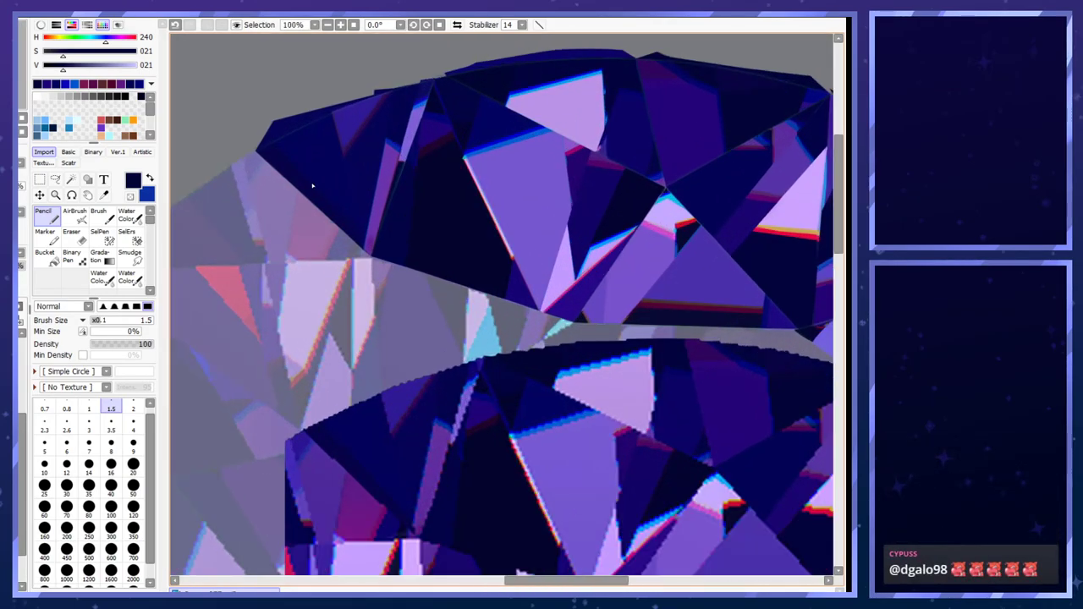
pyautogui.click(55, 183)
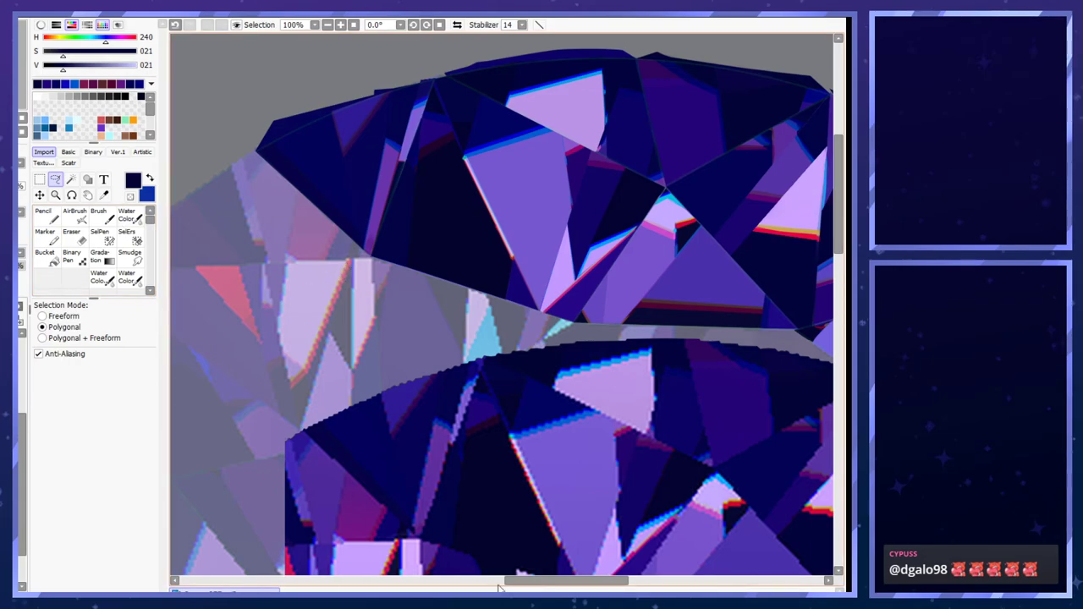
pyautogui.moveTo(544, 584); pyautogui.dragTo(514, 584)
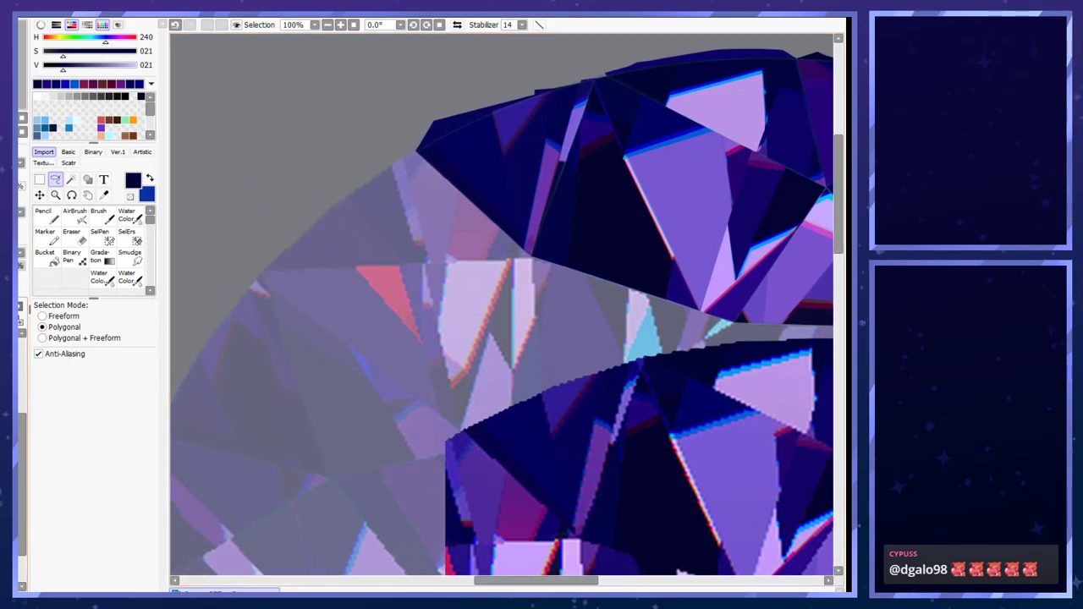
pyautogui.click(39, 180)
pyautogui.moveTo(192, 108); pyautogui.dragTo(631, 479)
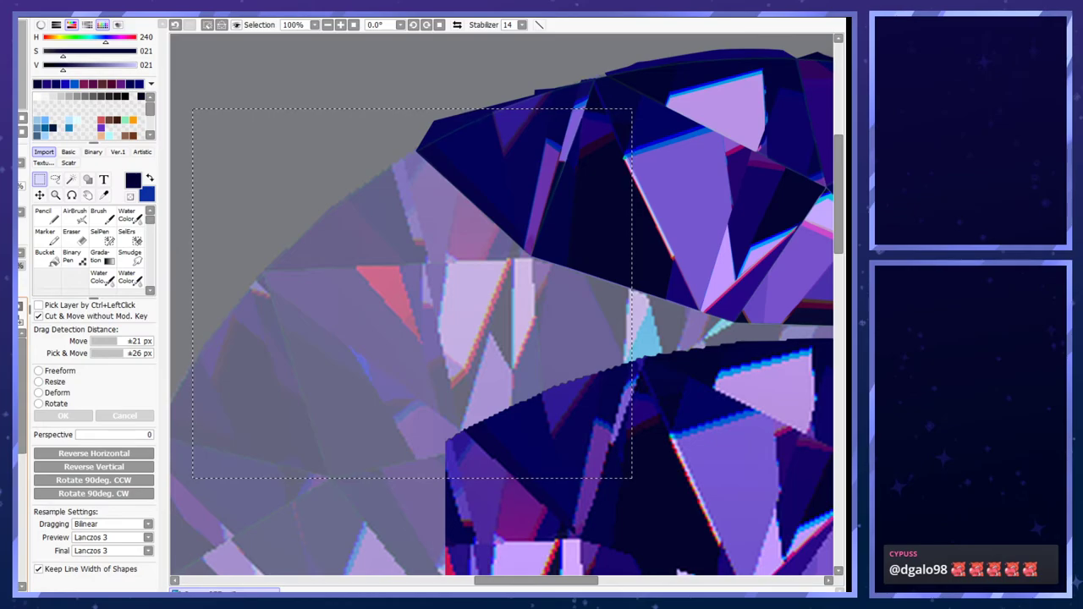
pyautogui.hotkey('ctrl', 'v')
# - Move the pasted reference patch inward and below the painted rim facets, over the faded gem
pyautogui.click(40, 196)
pyautogui.moveTo(420, 288); pyautogui.dragTo(509, 468)
pyautogui.scroll(-1, 95, 118)
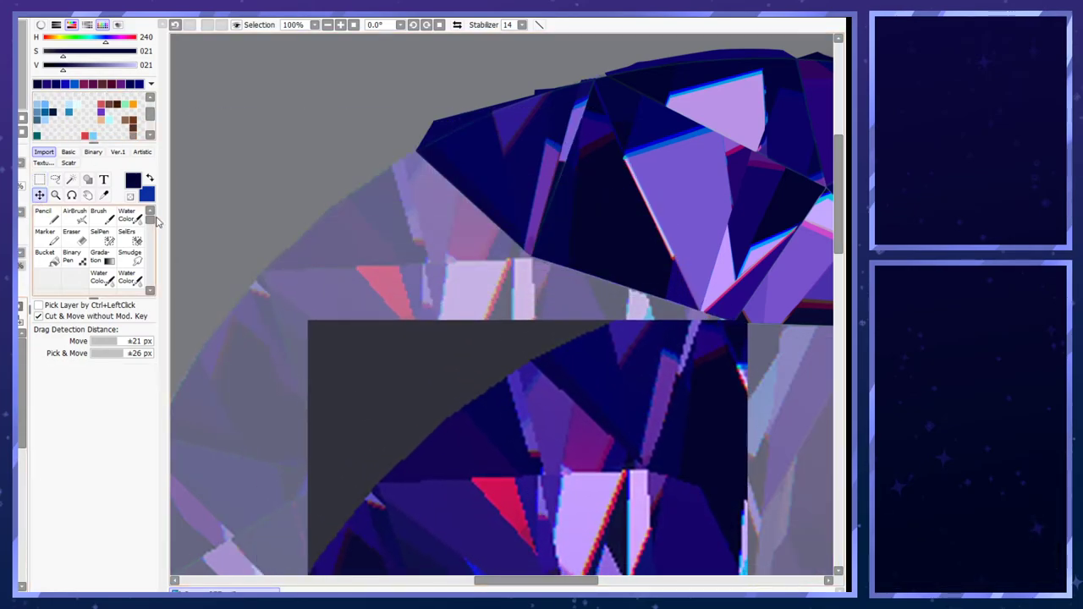
pyautogui.scroll(-3, 281, 247)
pyautogui.moveTo(720, 477); pyautogui.dragTo(597, 412)
# - Remove the grey background corner from the reference patch by selecting its similar-coloured area, and clear the selection
pyautogui.click(71, 180)
pyautogui.click(208, 274)
pyautogui.hotkey('ctrl', 'd')
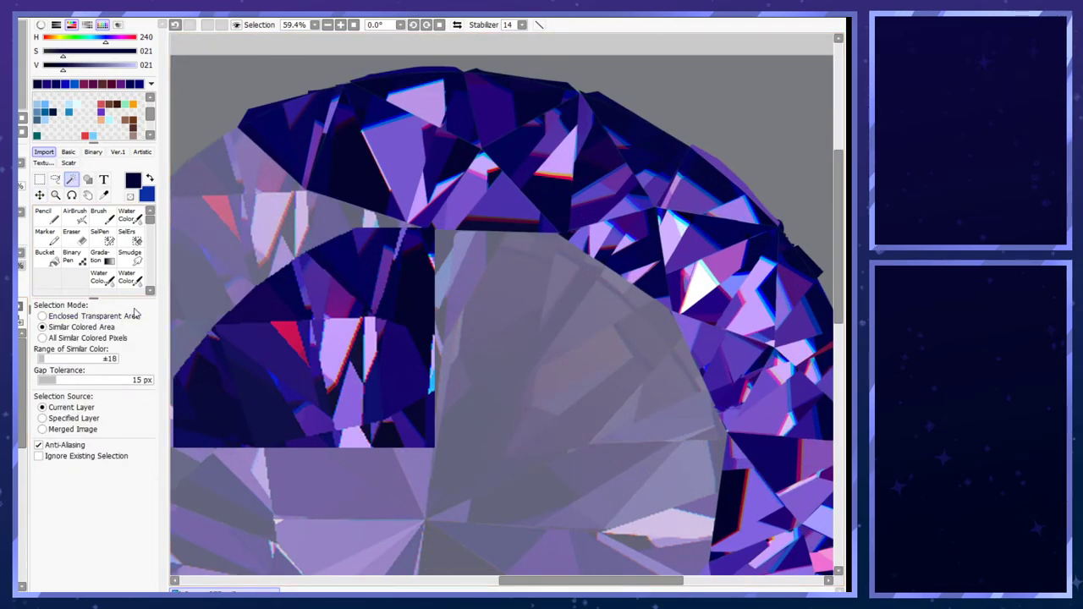
# - Reposition the reference patch close beneath the painted facets, beside the unpainted upper-left rim
pyautogui.click(55, 195)
pyautogui.click(39, 194)
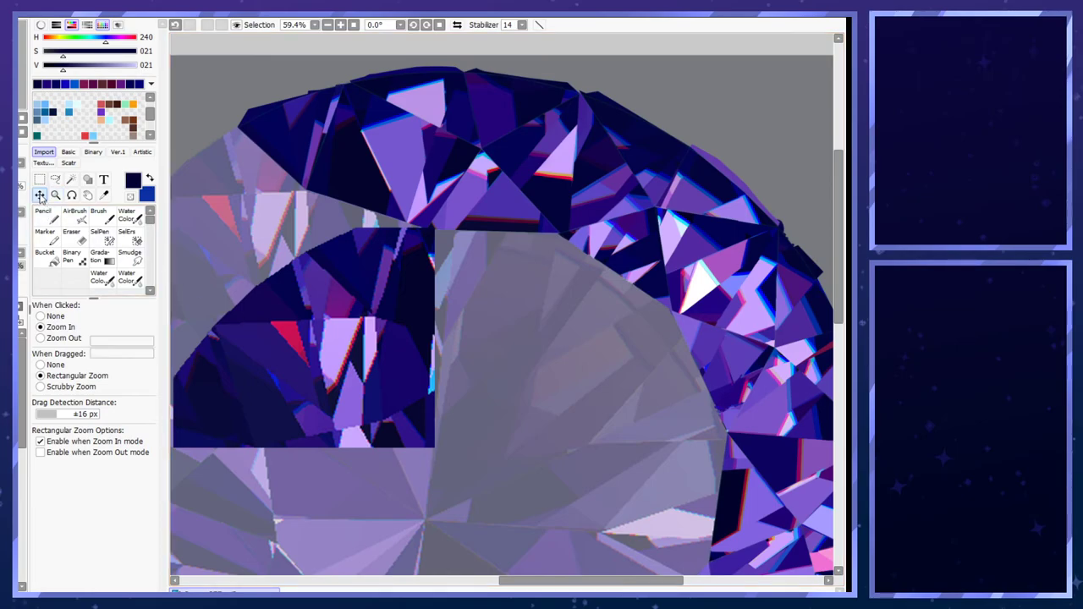
pyautogui.moveTo(302, 408); pyautogui.dragTo(337, 395)
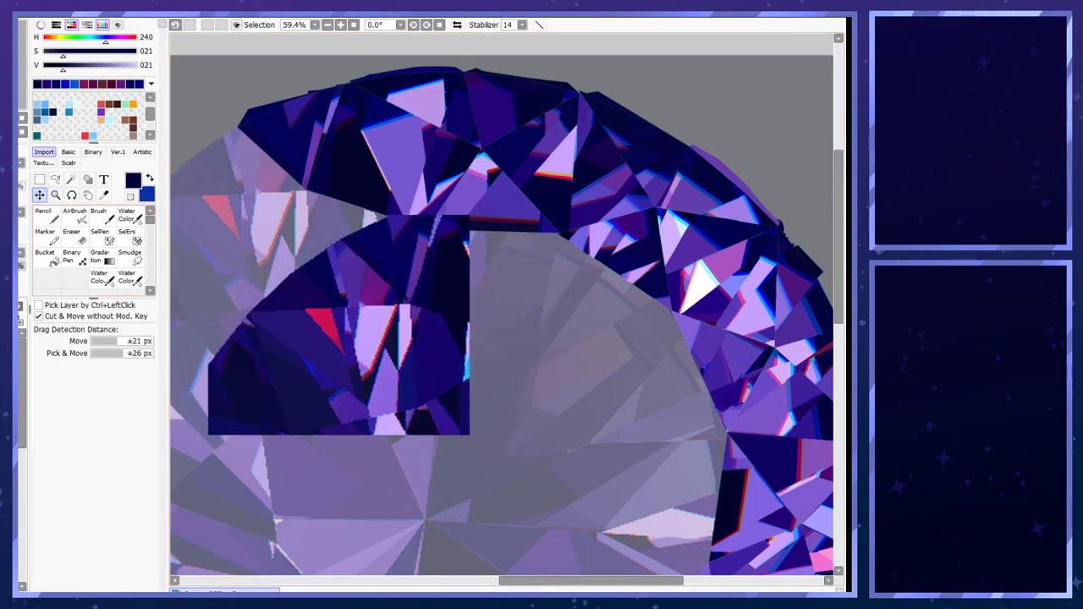
pyautogui.moveTo(553, 582)
pyautogui.mouseDown()
pyautogui.moveTo(511, 584)
pyautogui.moveTo(567, 589)
pyautogui.mouseUp()
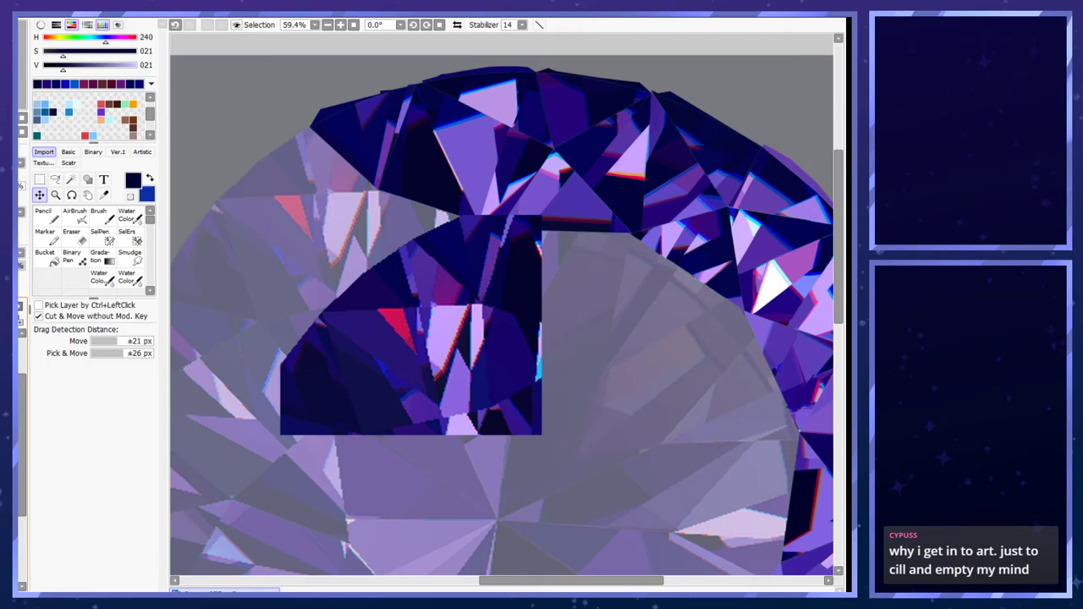
pyautogui.scroll(3, 234, 146)
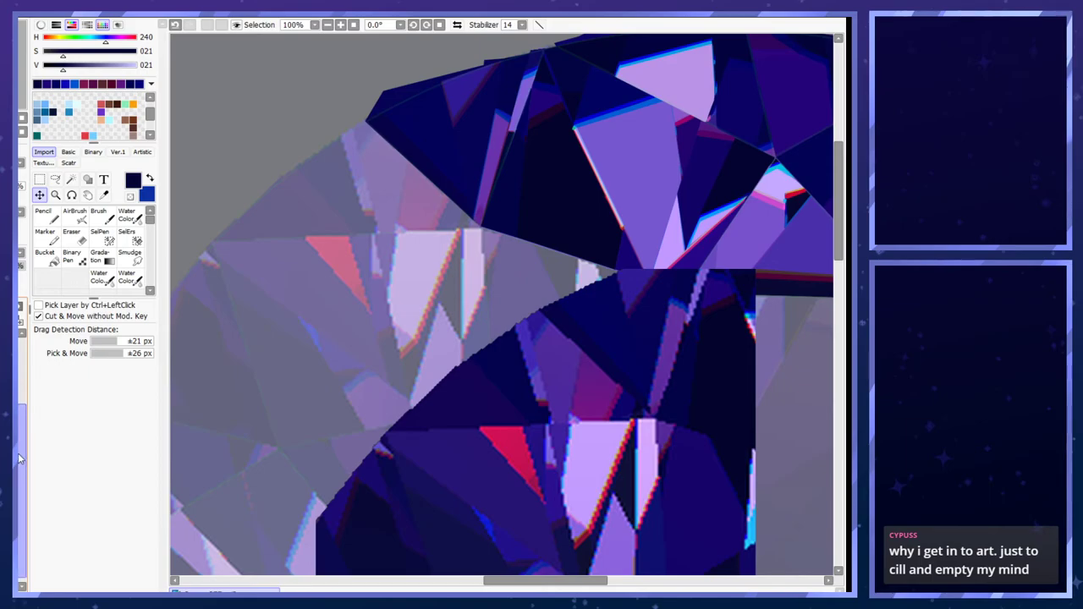
pyautogui.moveTo(406, 500); pyautogui.dragTo(353, 440)
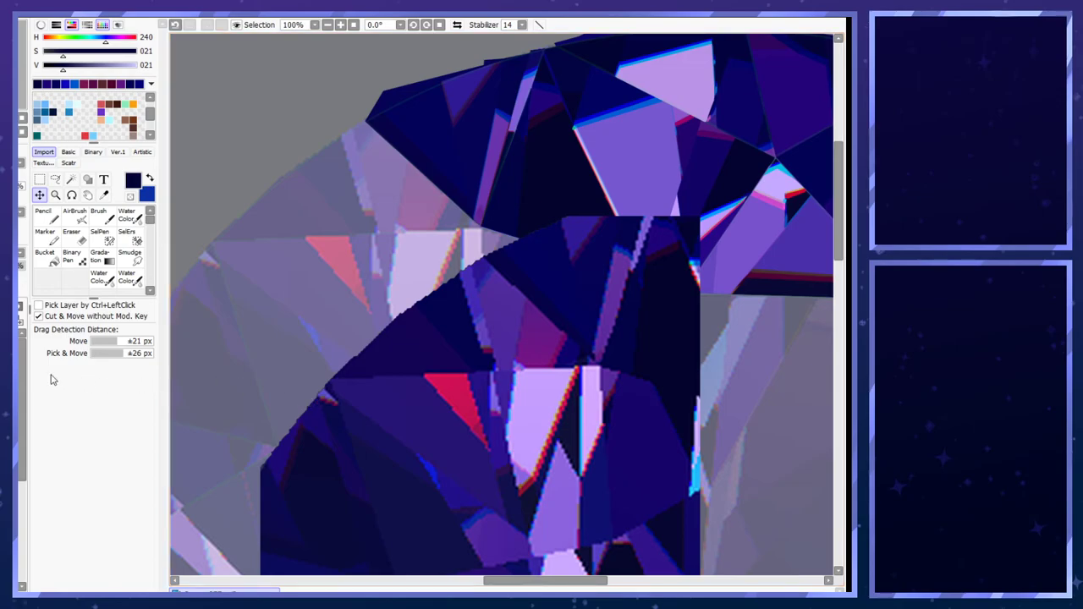
# - Try filling the large polygonal facet on the upper-left rim with sampled dark purple (H 252, S 36, V 33)
pyautogui.click(55, 179)
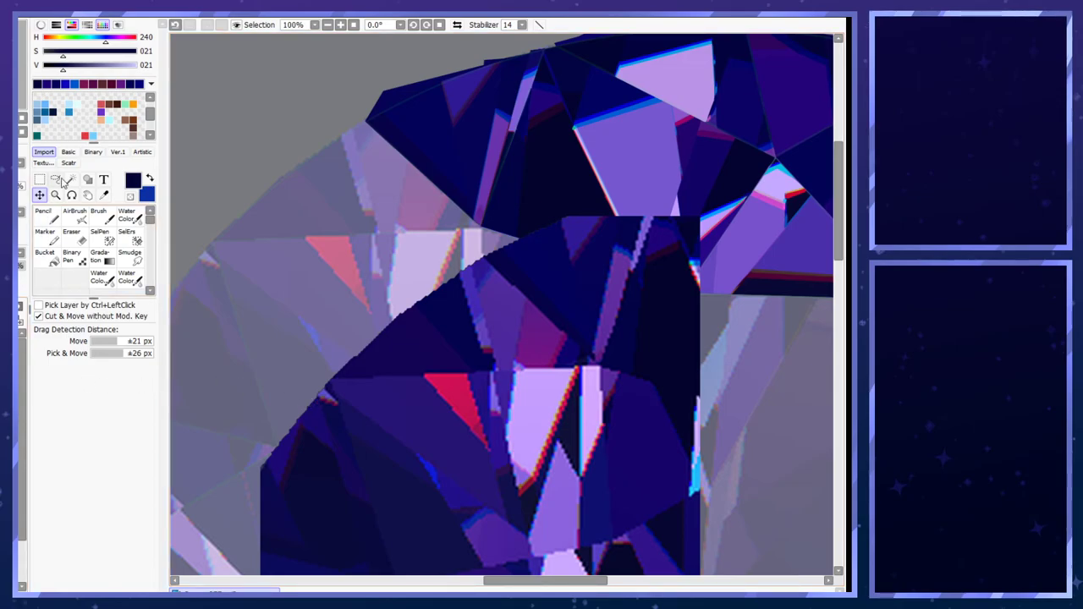
pyautogui.click(215, 241)
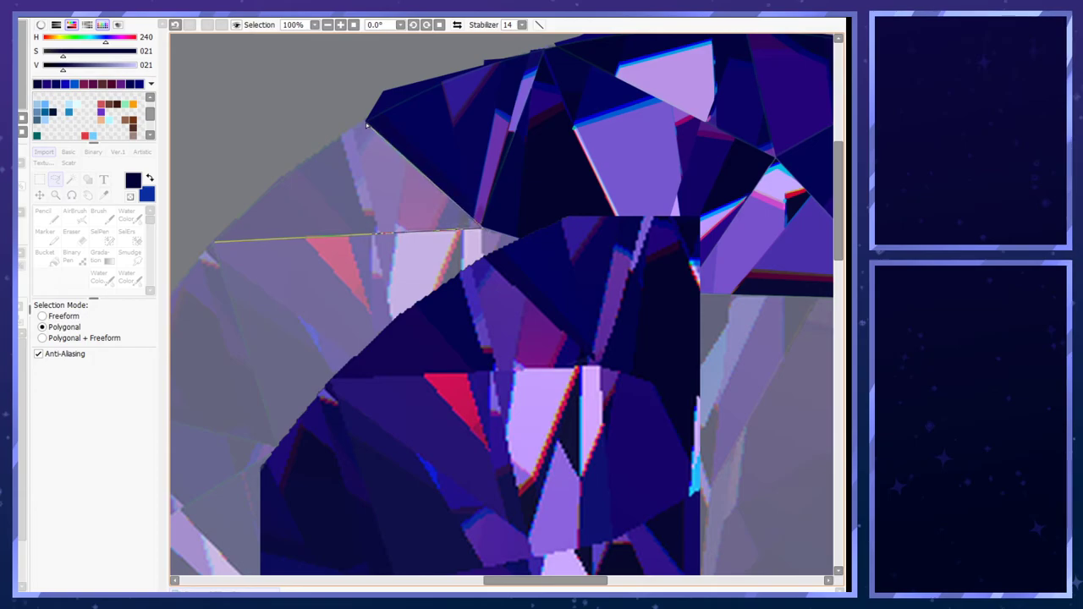
pyautogui.doubleClick(239, 188)
pyautogui.rightClick(413, 366)
pyautogui.hotkey('ctrl', 'f')
pyautogui.hotkey('ctrl', 'd')
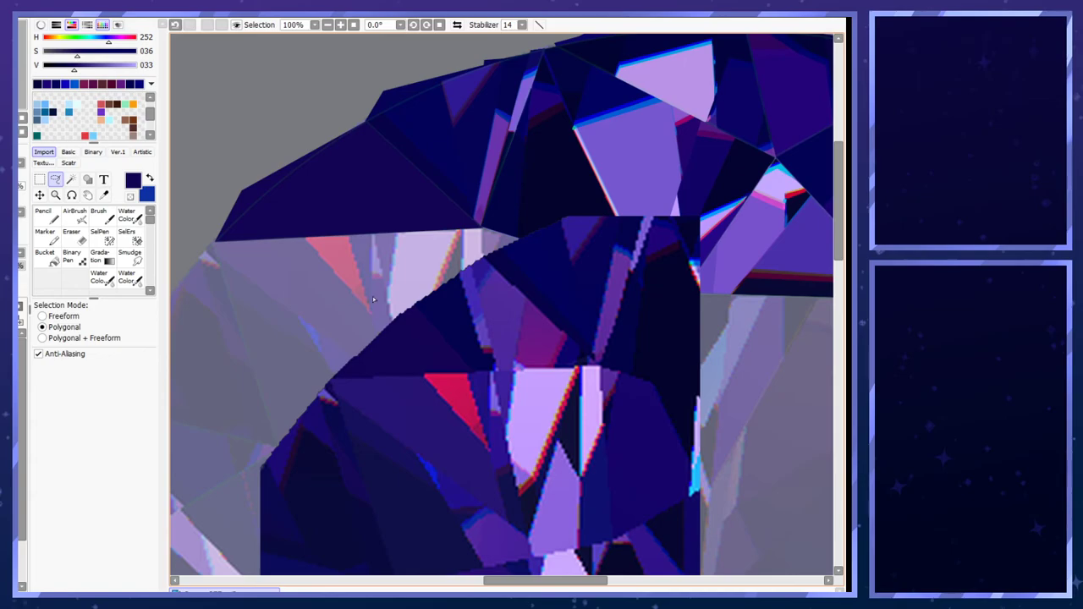
pyautogui.hotkey('ctrl', 'z')
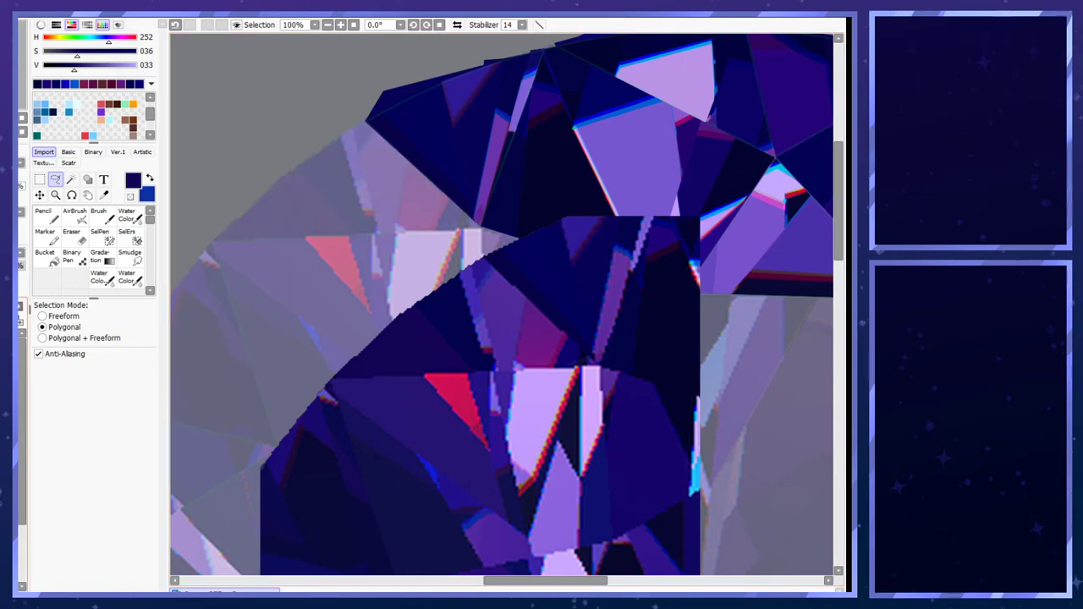
# - Fill a small polygonal triangle at the lower tip of the unpainted rim facet with sampled indigo (H 246, S 47, V 42)
pyautogui.scroll(1, 403, 219)
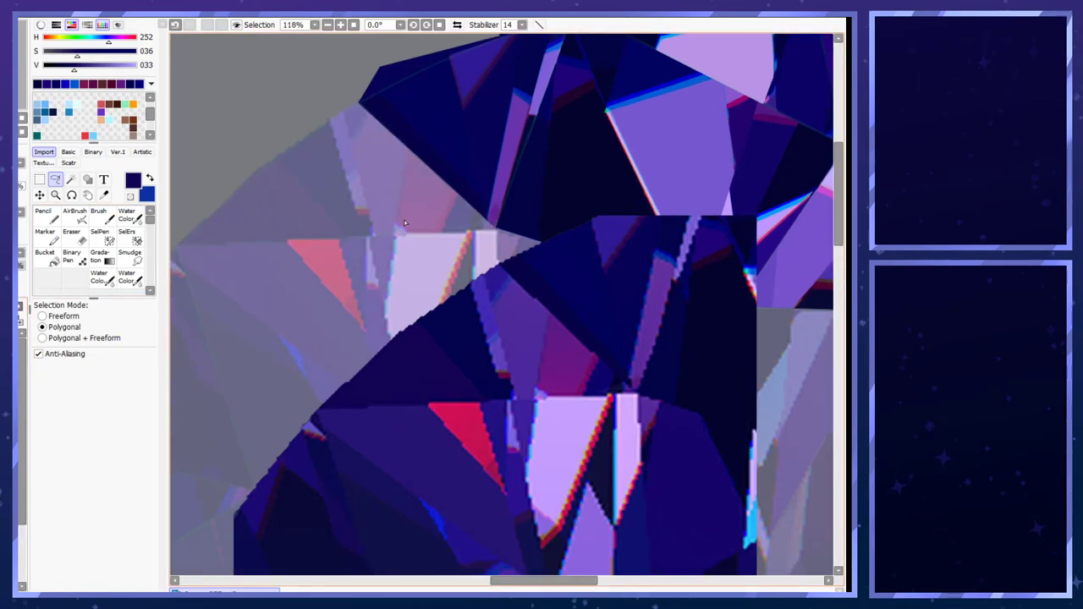
pyautogui.click(500, 232)
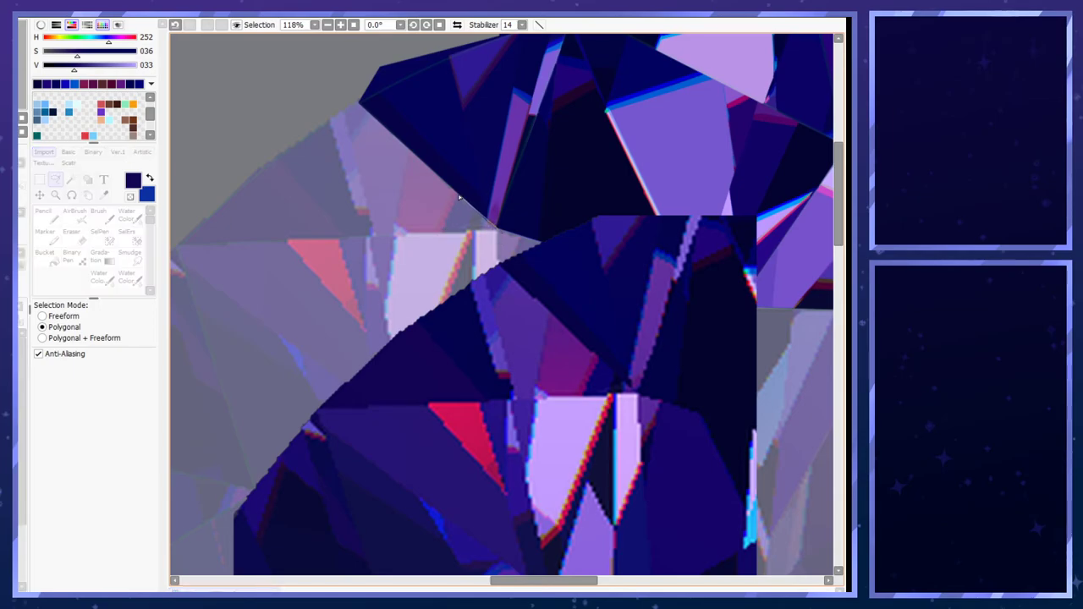
pyautogui.click(441, 236)
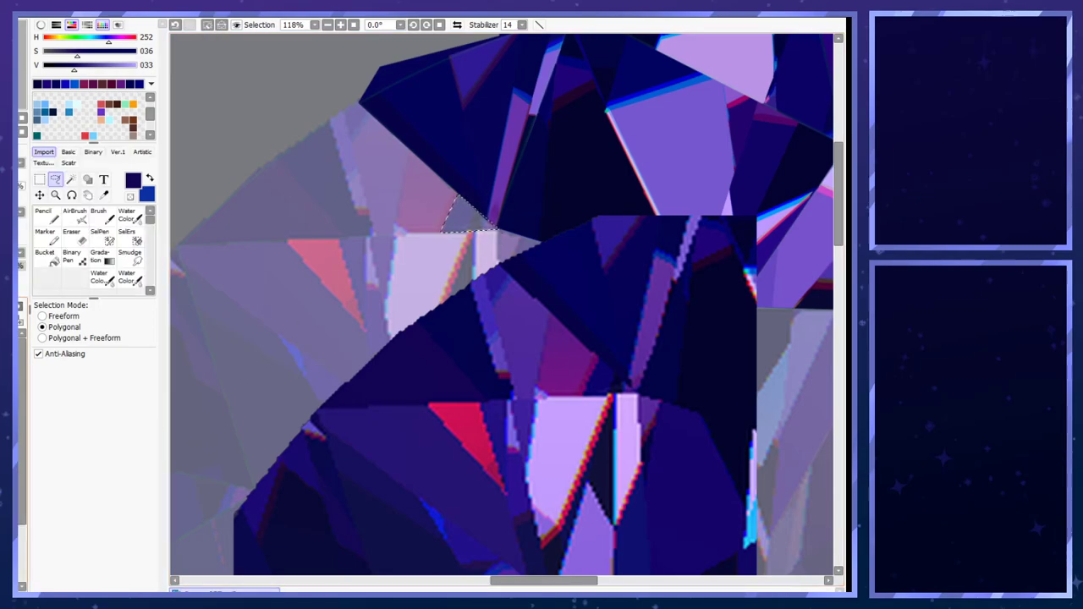
pyautogui.rightClick(599, 388)
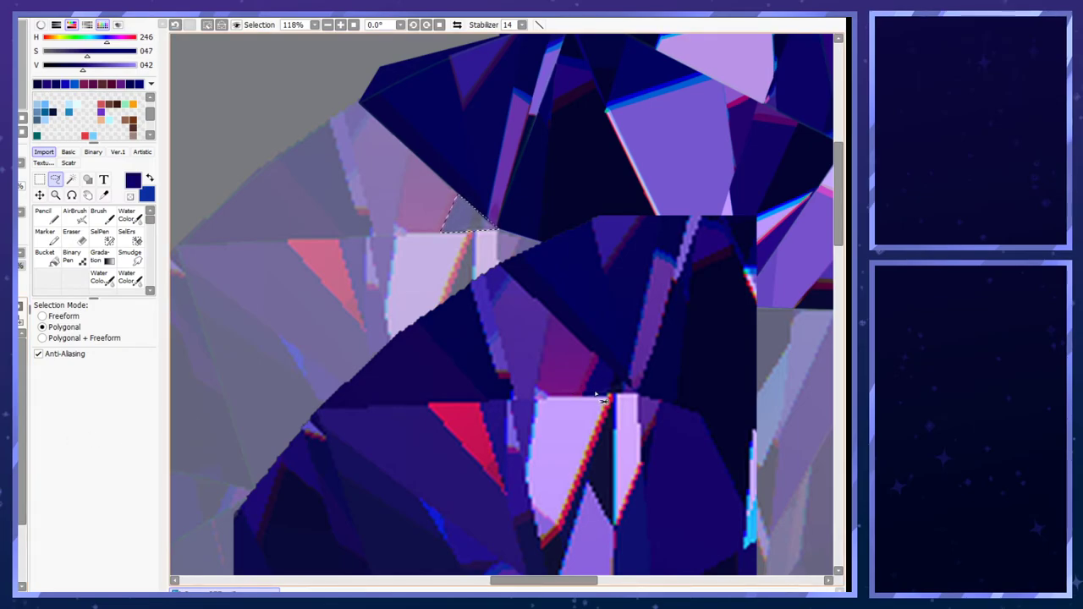
pyautogui.hotkey('ctrl', 'f')
# - Pencil near-black shading (H 241, S 21, V 24) at size 9 into the selected indigo triangle's lower tip
pyautogui.keyDown('alt'); pyautogui.click(628, 388); pyautogui.keyUp('alt')
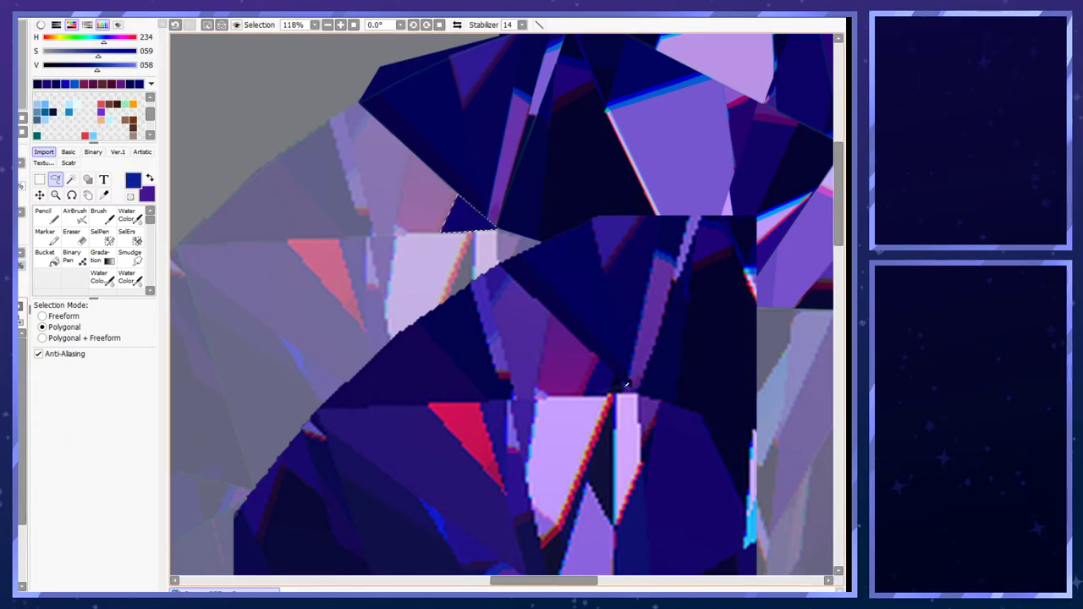
pyautogui.click(47, 217)
pyautogui.press('x')
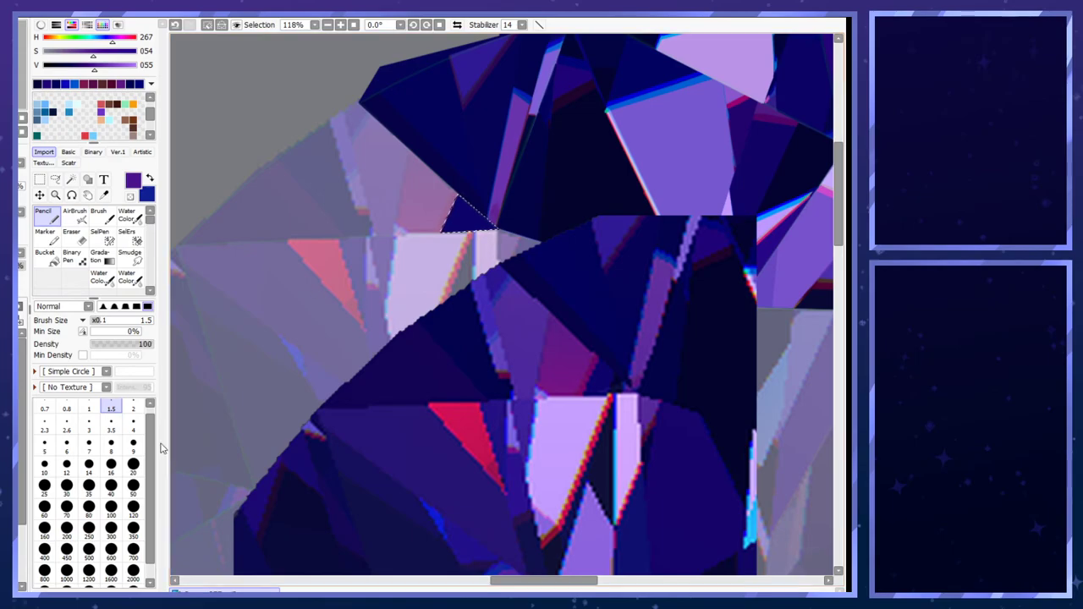
pyautogui.click(133, 445)
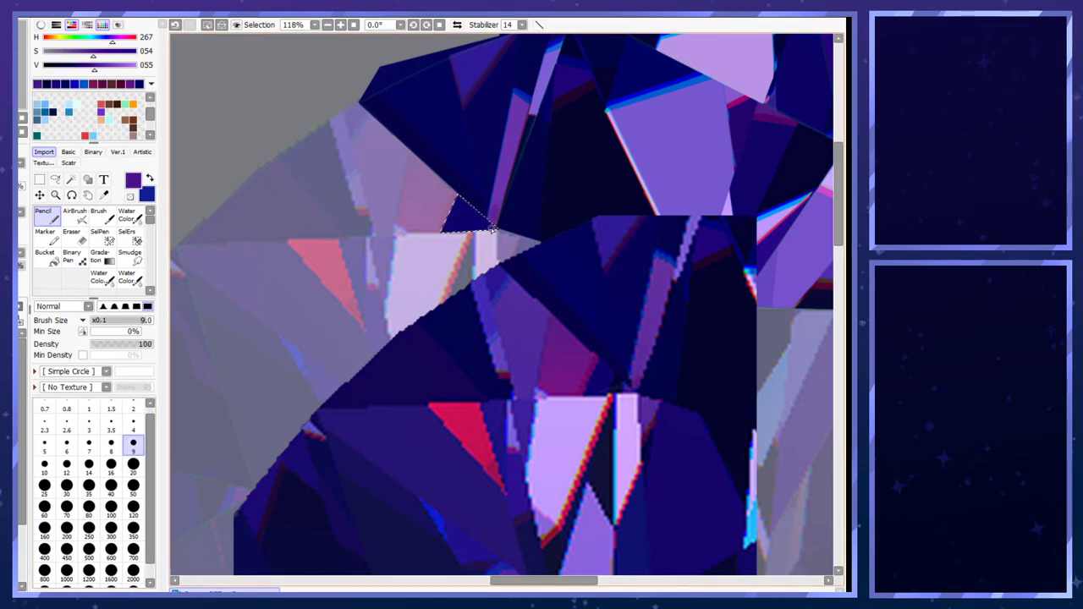
pyautogui.click(133, 430)
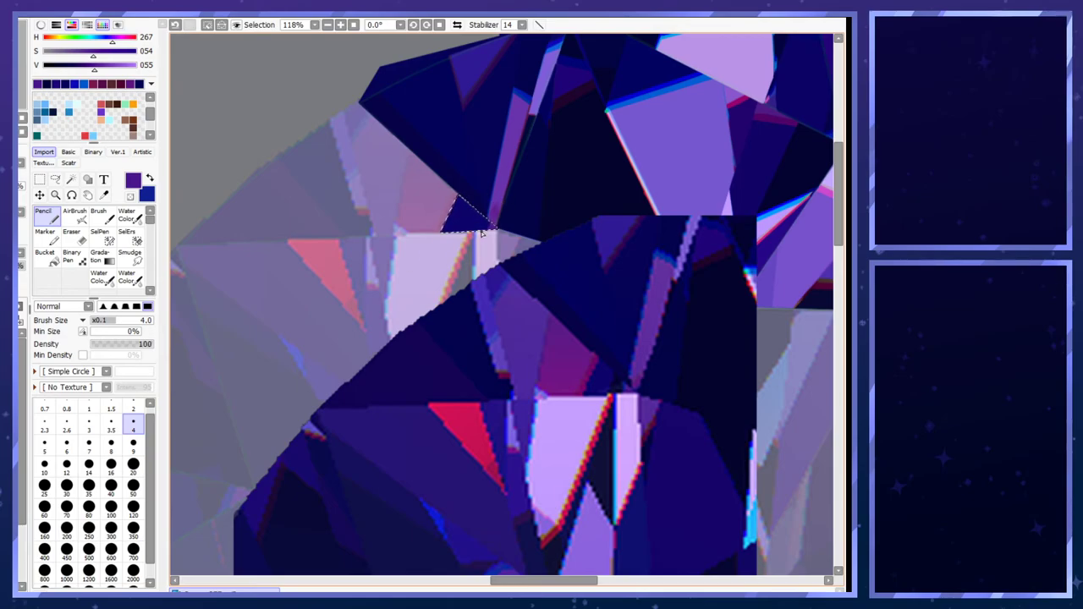
pyautogui.press('x')
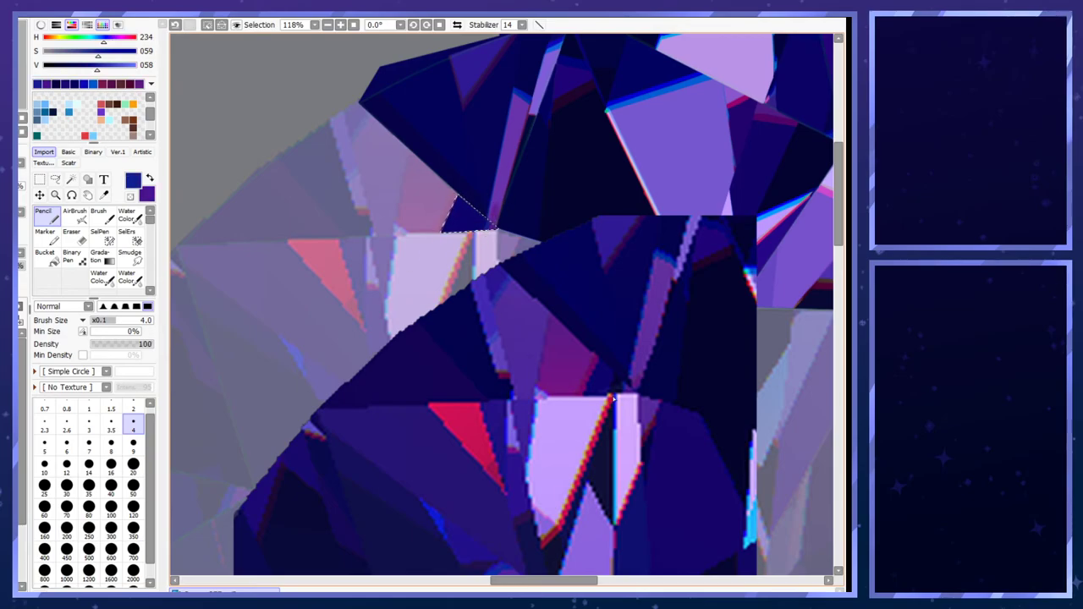
pyautogui.keyDown('alt'); pyautogui.click(611, 396); pyautogui.keyUp('alt')
pyautogui.click(133, 446)
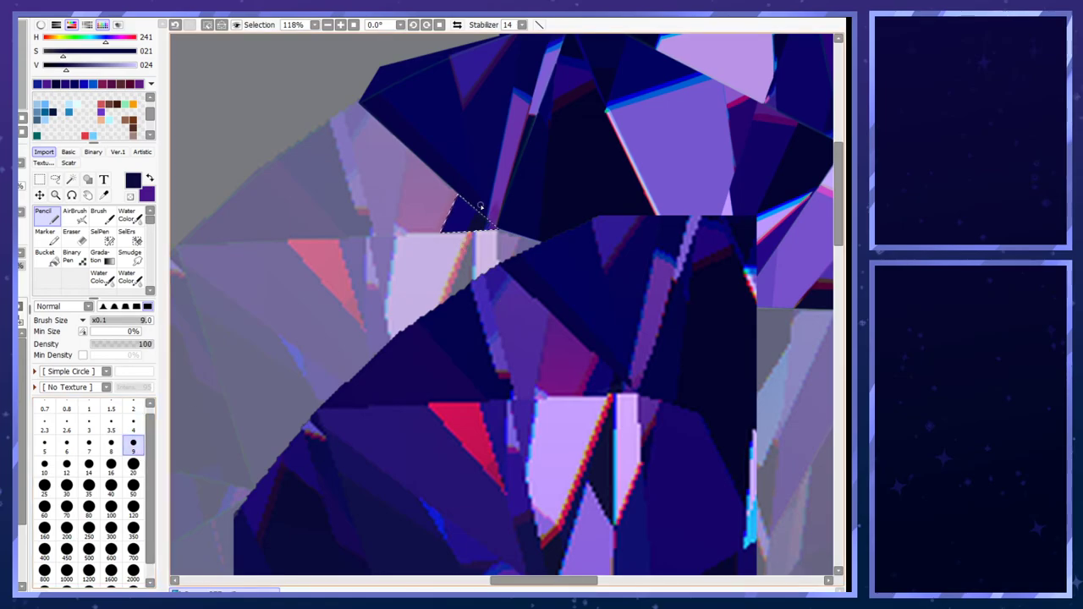
# - Try pencil strokes in sampled purple (H 294, S 47, V 42) and indigo (H 246, S 47, V 42) over the small triangle
pyautogui.keyDown('alt'); pyautogui.click(589, 374); pyautogui.keyUp('alt')
pyautogui.moveTo(474, 224); pyautogui.dragTo(467, 241)
pyautogui.hotkey('ctrl', 'z')
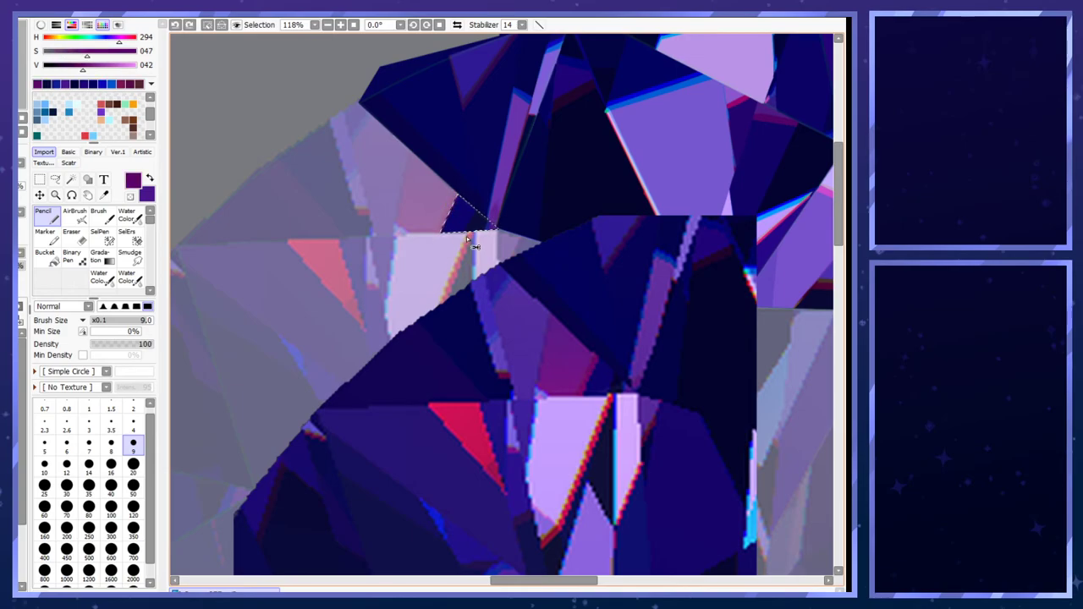
pyautogui.click(19, 372)
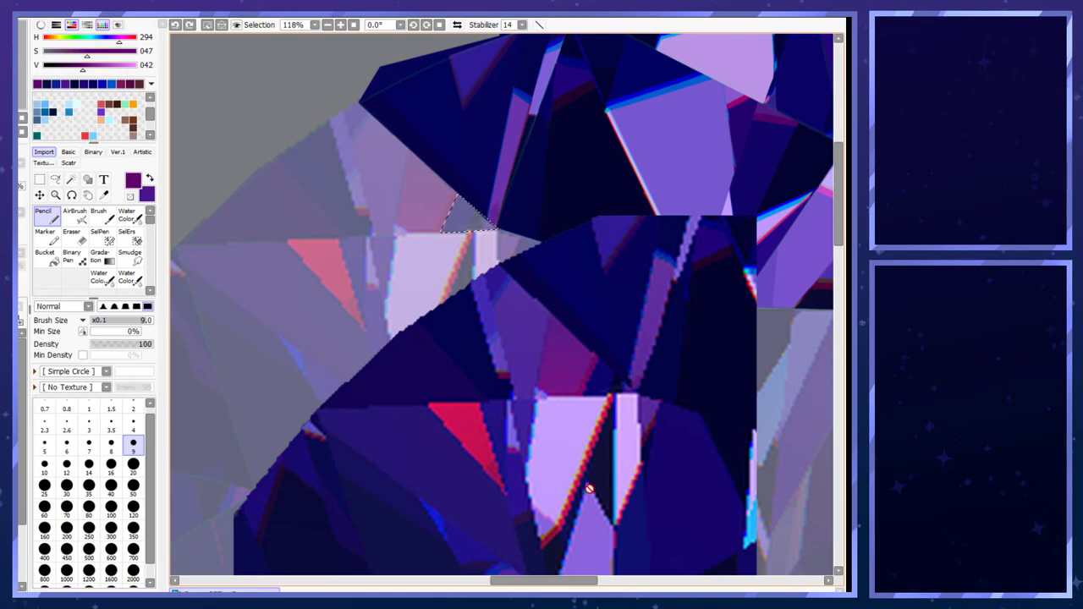
pyautogui.keyDown('alt'); pyautogui.click(616, 382); pyautogui.keyUp('alt')
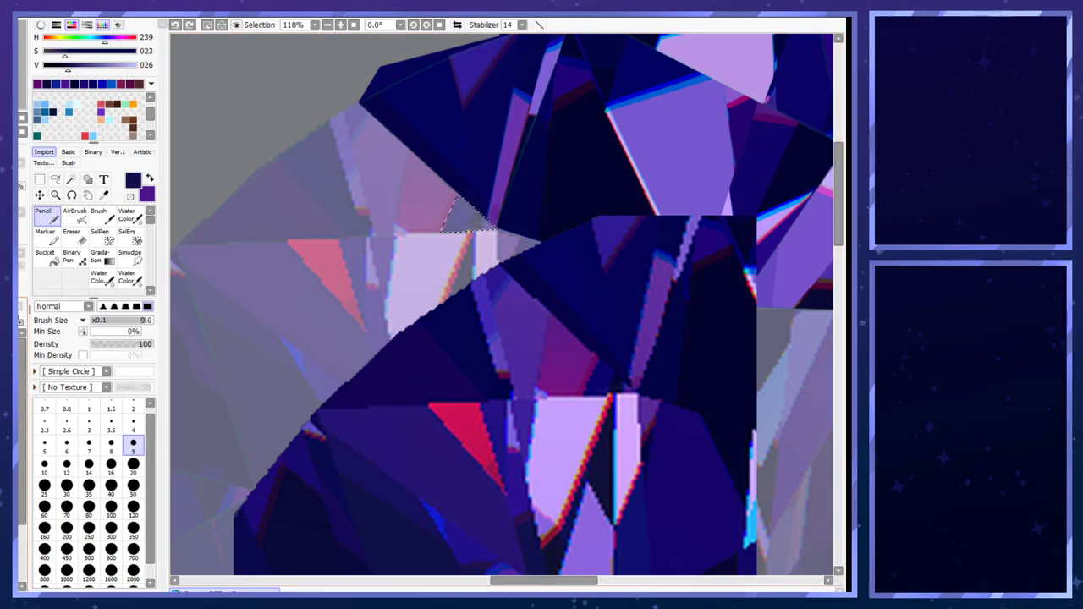
pyautogui.click(19, 372)
pyautogui.keyDown('alt'); pyautogui.click(471, 211); pyautogui.keyUp('alt')
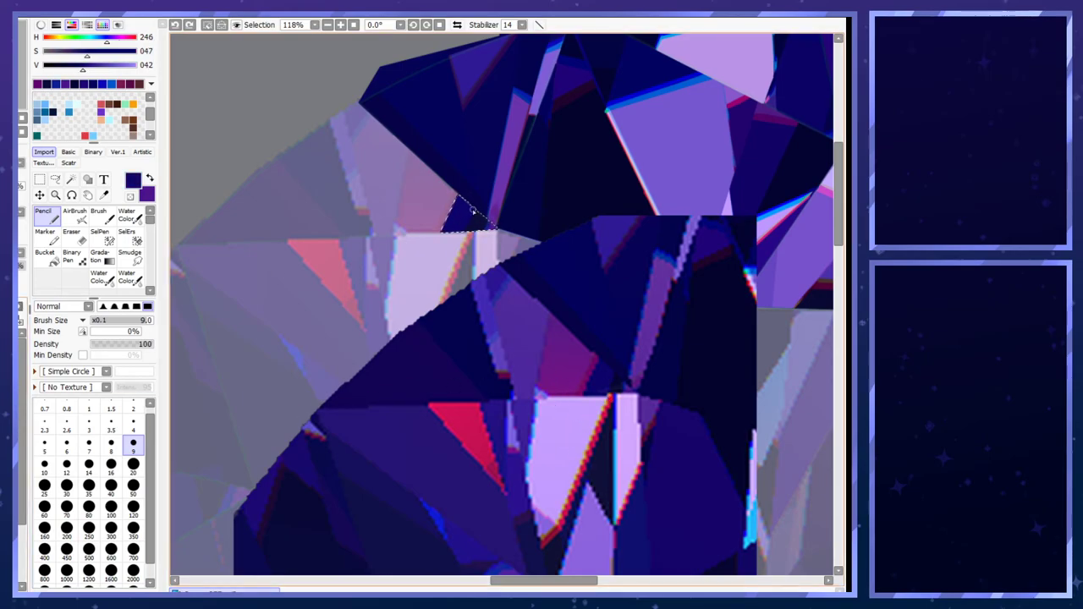
pyautogui.moveTo(467, 221)
pyautogui.mouseDown()
pyautogui.moveTo(488, 233)
pyautogui.moveTo(492, 183)
pyautogui.mouseUp()
pyautogui.hotkey('ctrl', 'z')
# - Rework the small triangle's shading with sampled indigo (H 246, S 47, V 42) and near-black (H 241, S 21, V 24), reducing the pencil to size 6
pyautogui.keyDown('alt'); pyautogui.click(477, 225); pyautogui.keyUp('alt')
pyautogui.keyDown('alt'); pyautogui.click(468, 216); pyautogui.keyUp('alt')
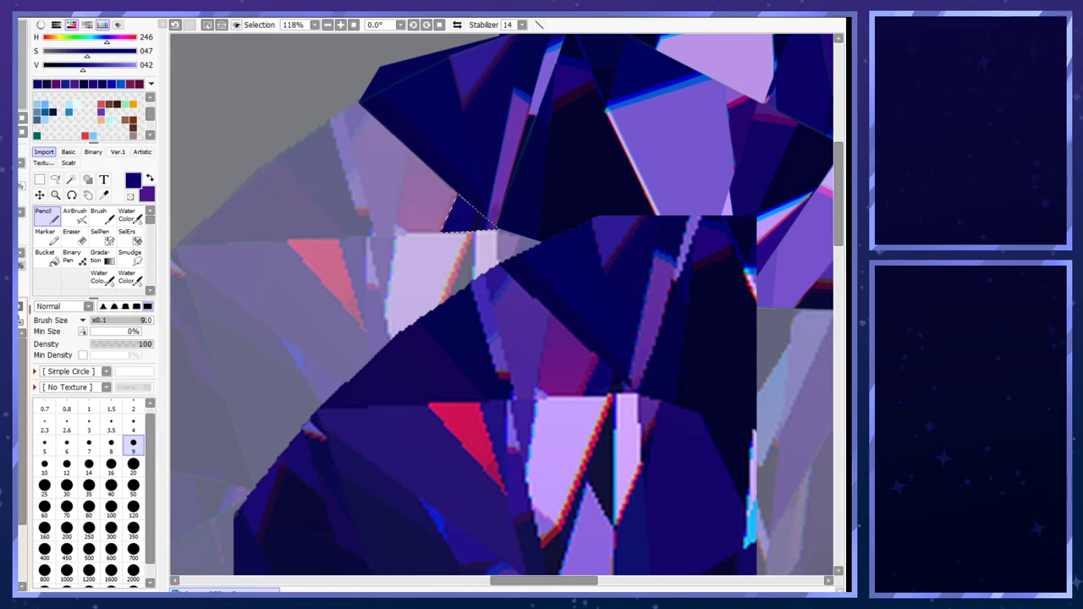
pyautogui.click(20, 321)
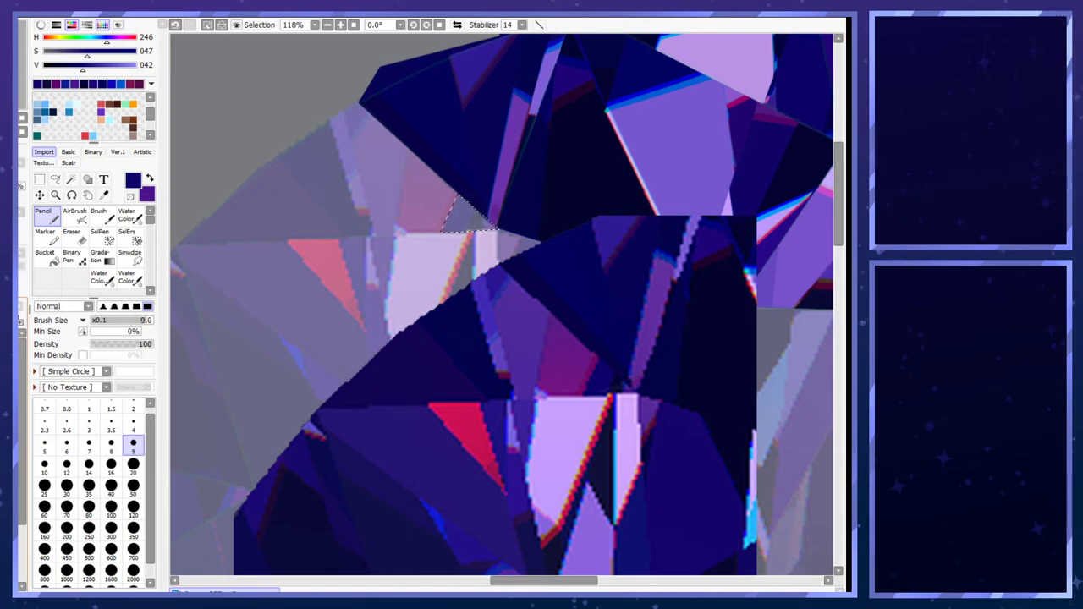
pyautogui.hotkey('ctrl', 'f')
pyautogui.keyDown('alt'); pyautogui.click(468, 234); pyautogui.keyUp('alt')
pyautogui.hotkey('ctrl', 'z')
pyautogui.moveTo(470, 235); pyautogui.dragTo(479, 226)
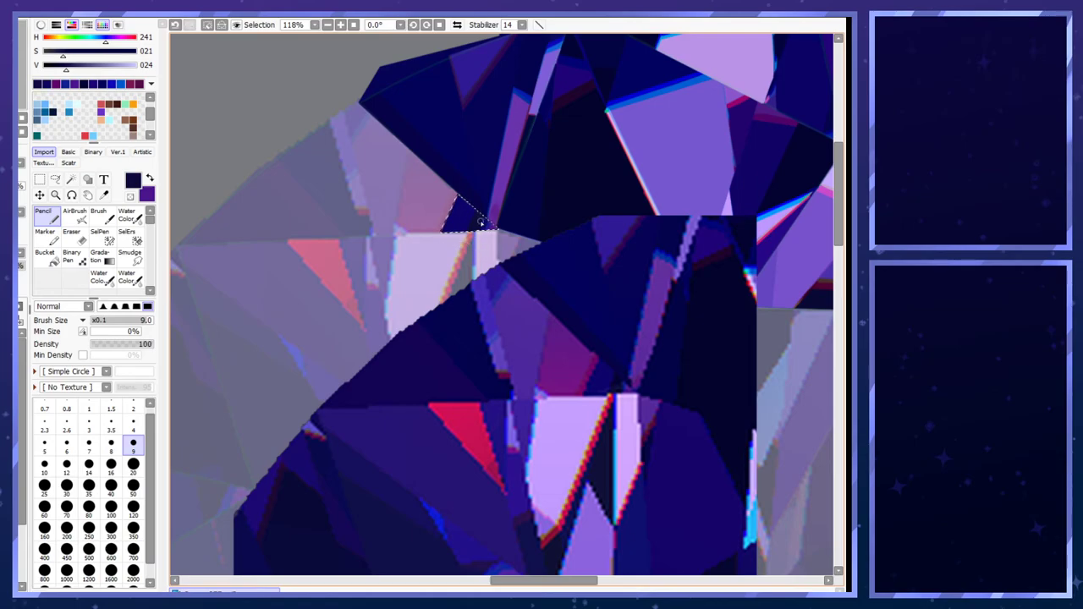
pyautogui.keyDown('alt'); pyautogui.click(488, 222); pyautogui.keyUp('alt')
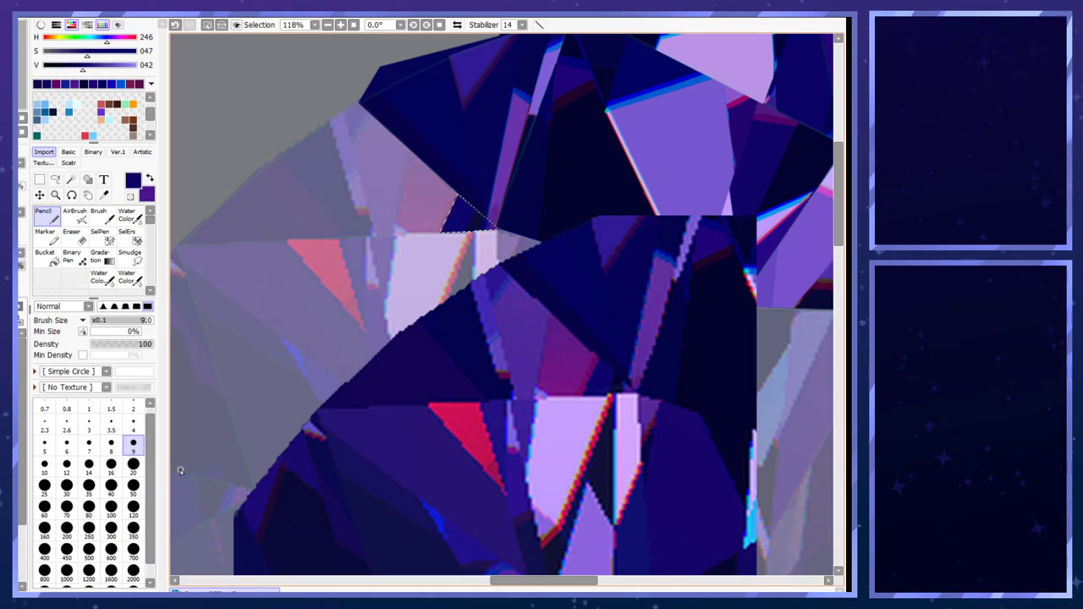
pyautogui.press('[')
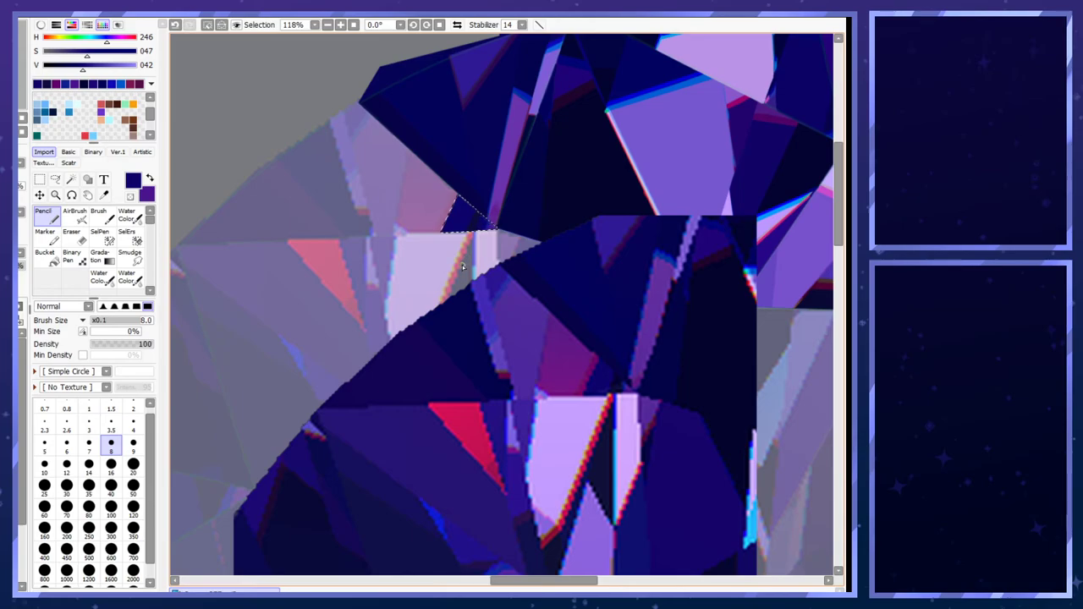
pyautogui.click(65, 449)
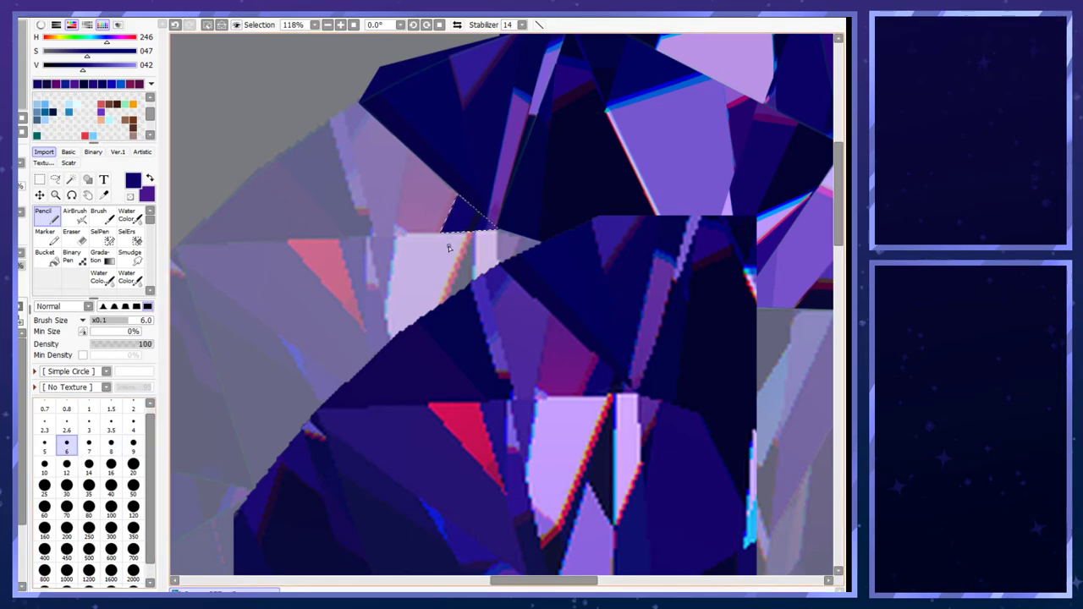
pyautogui.rightClick(479, 218)
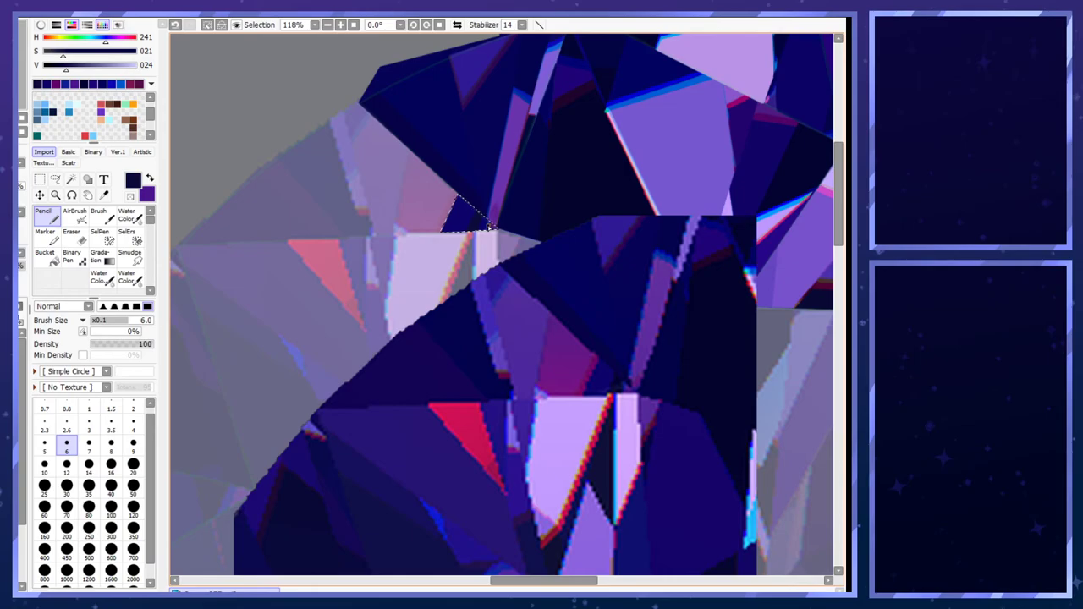
# - Touch up the small triangle's tip in sampled blue (H 234, S 58, V 57) with a size 4 pencil, and clear the selection
pyautogui.keyDown('alt'); pyautogui.click(501, 302); pyautogui.keyUp('alt')
pyautogui.click(141, 422)
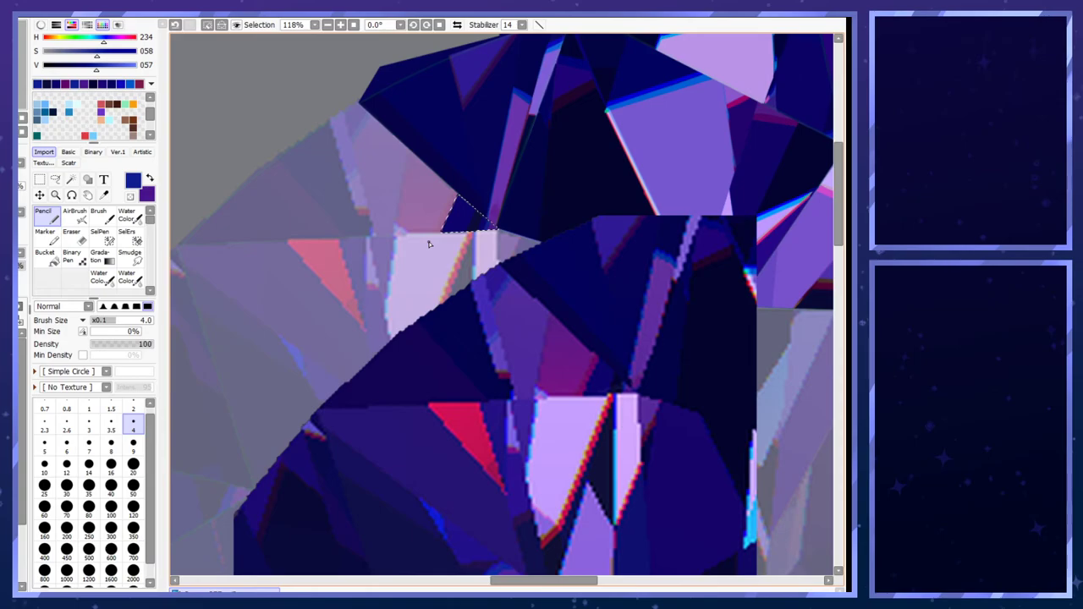
pyautogui.scroll(-3, 474, 243)
pyautogui.scroll(3, 479, 242)
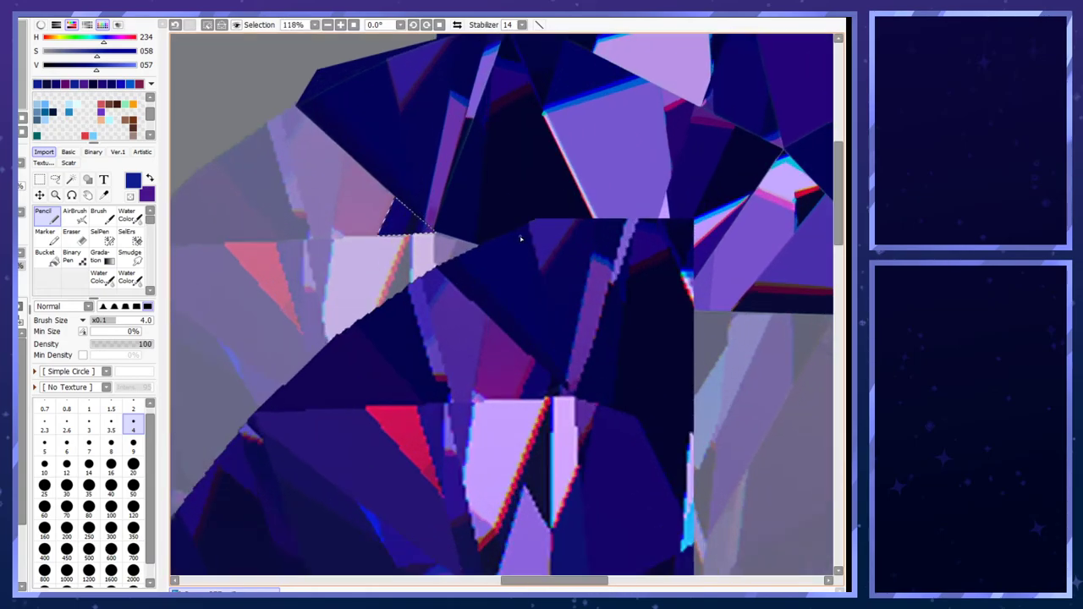
pyautogui.hotkey('ctrl', 'd')
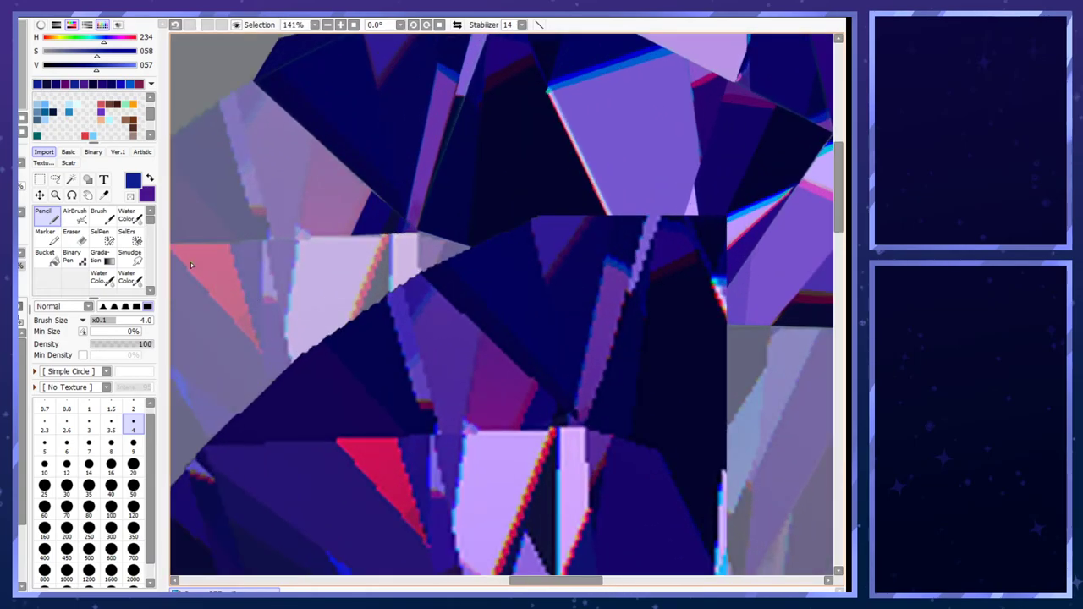
# - Fill a four-sided polygonal facet beside the small indigo triangle with sampled purple (H 283, S 49, V 53)
pyautogui.click(54, 181)
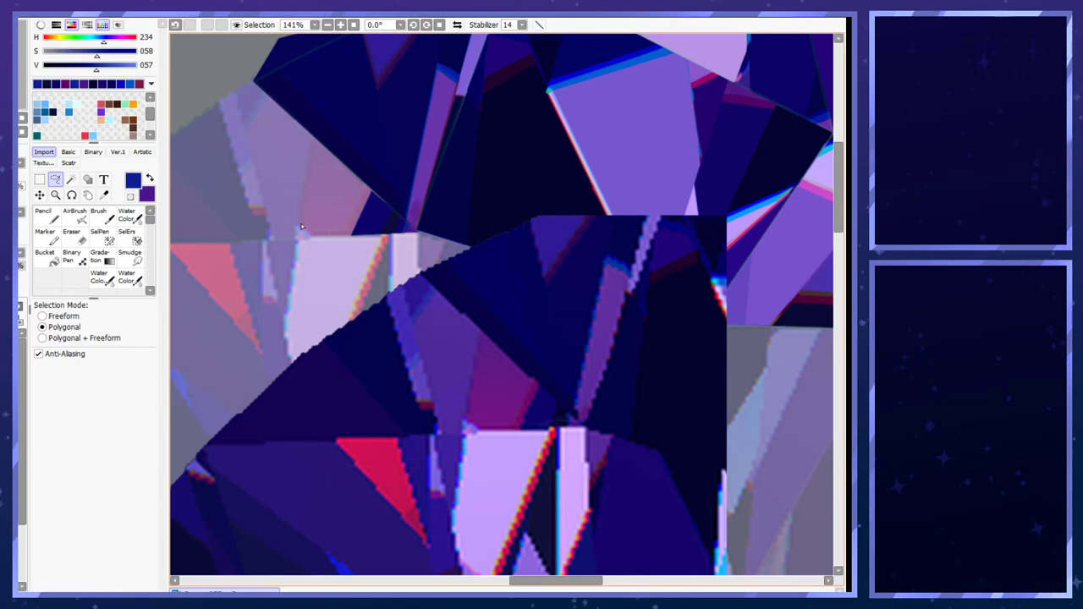
pyautogui.click(295, 240)
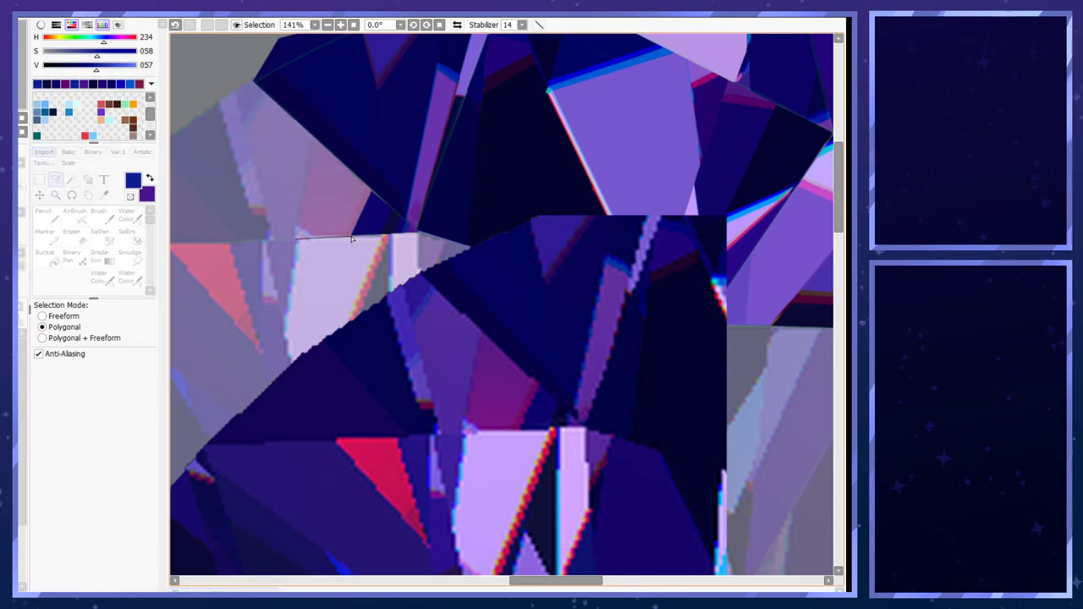
pyautogui.click(371, 188)
pyautogui.doubleClick(312, 136)
pyautogui.keyDown('alt'); pyautogui.click(476, 382); pyautogui.keyUp('alt')
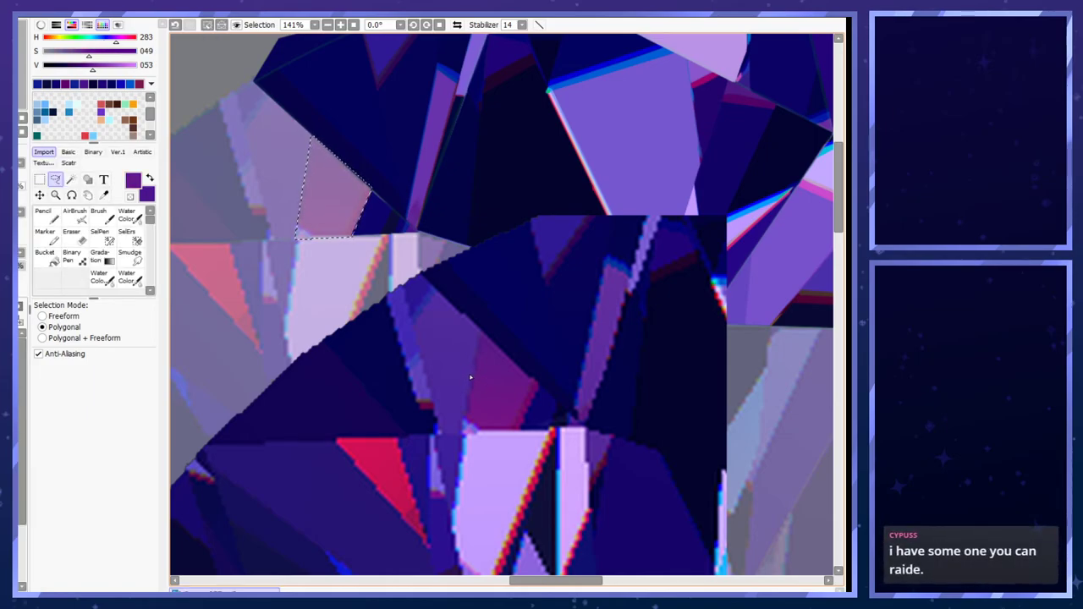
pyautogui.hotkey('ctrl', 'f')
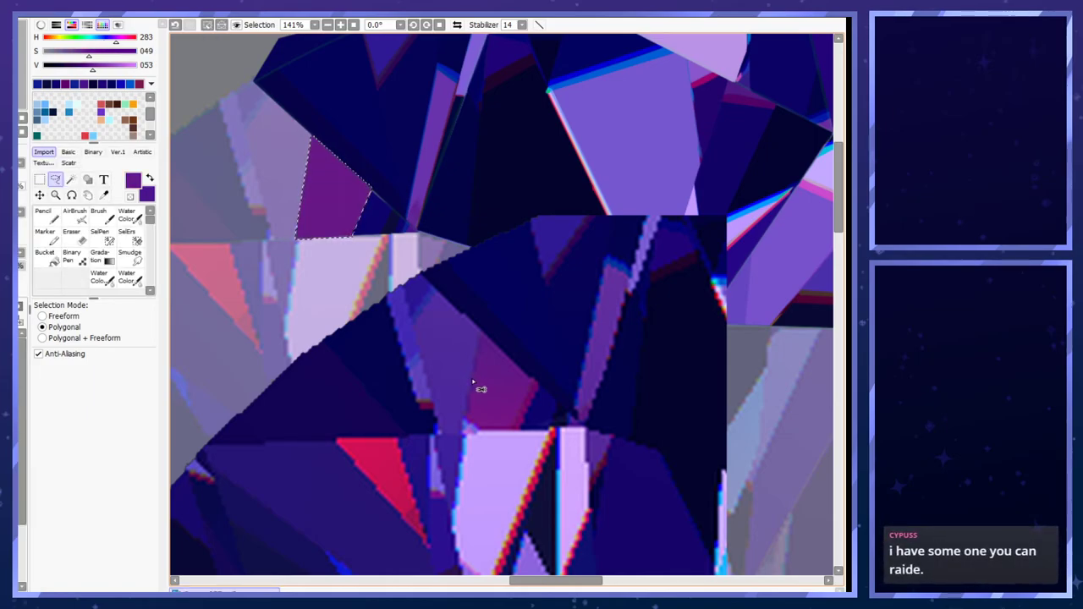
# - Pencil a magenta band (H 312, S 56, V 51) along the purple facet's edge next to the indigo triangle at size 9, and clear the selection
pyautogui.keyDown('alt'); pyautogui.click(512, 404); pyautogui.keyUp('alt')
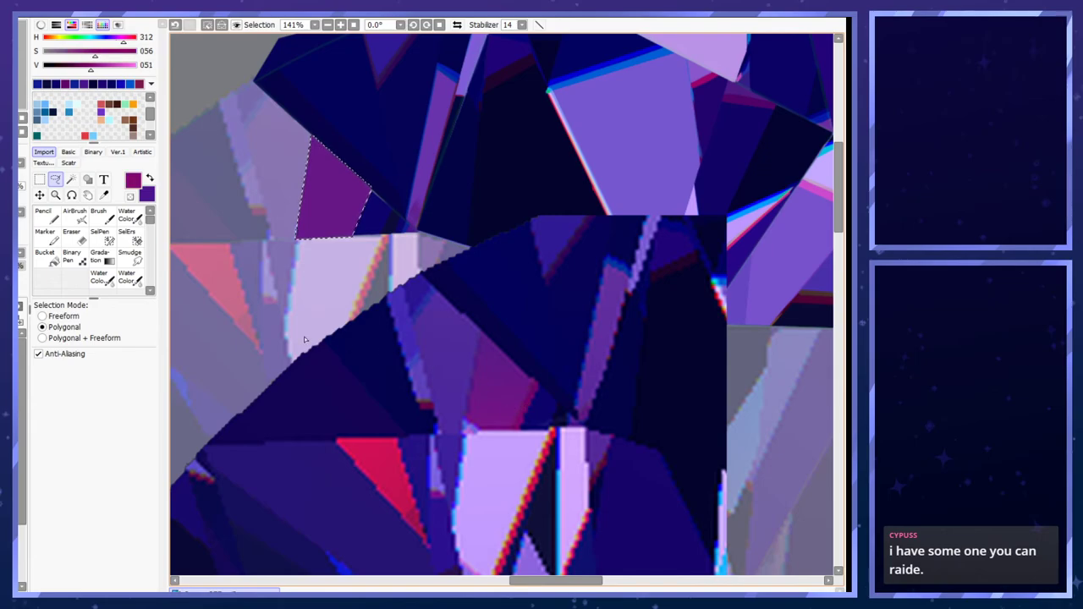
pyautogui.click(51, 222)
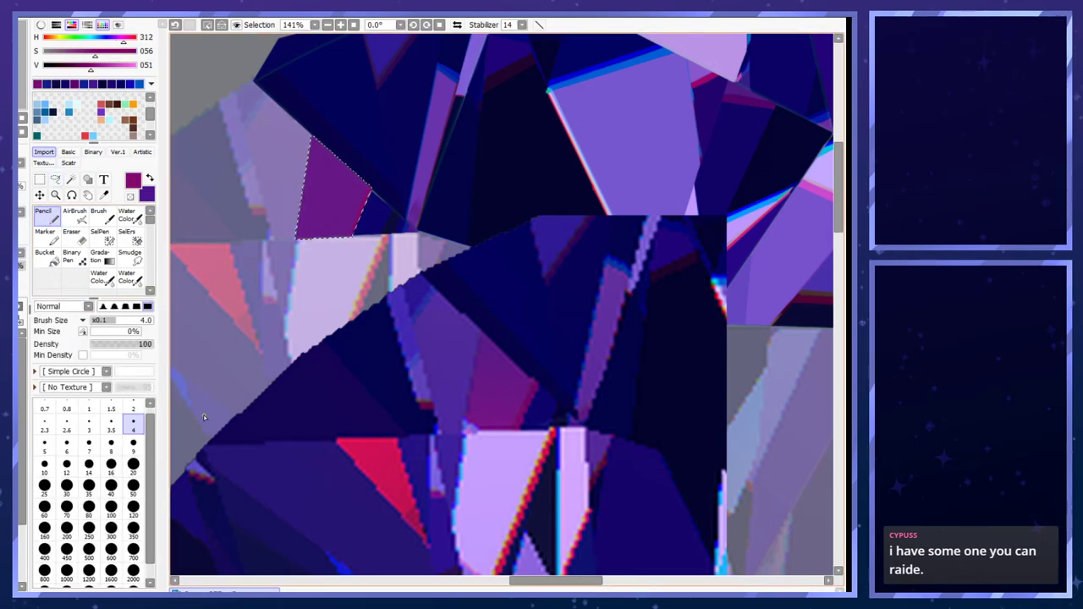
pyautogui.click(133, 443)
pyautogui.moveTo(347, 237); pyautogui.dragTo(338, 255)
pyautogui.moveTo(392, 140); pyautogui.dragTo(340, 263)
pyautogui.hotkey('ctrl', 'z')
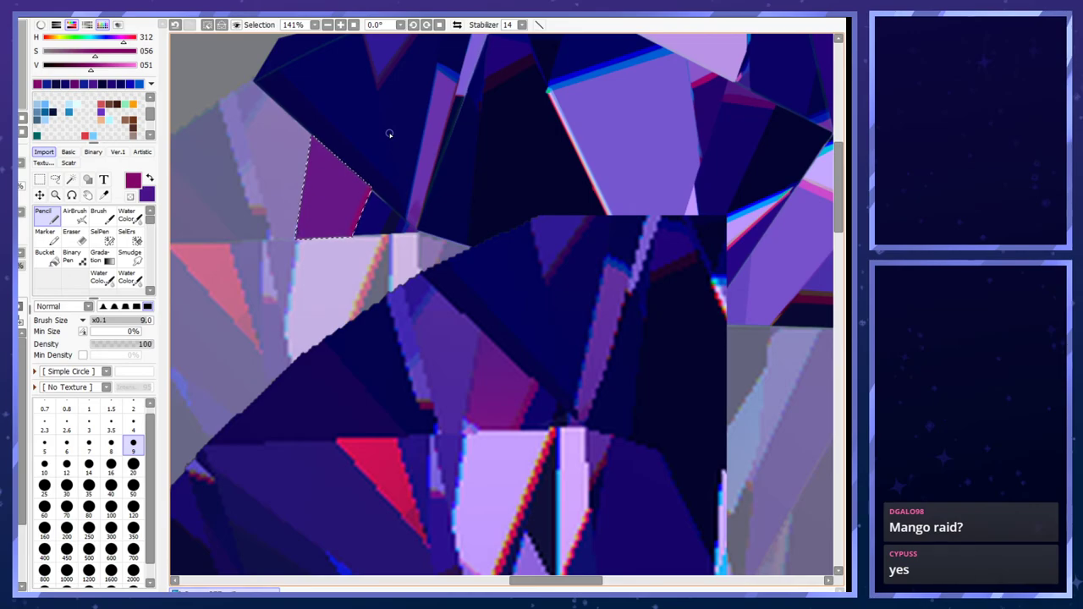
pyautogui.scroll(1, 389, 133)
pyautogui.hotkey('ctrl', 'd')
pyautogui.scroll(2, 390, 133)
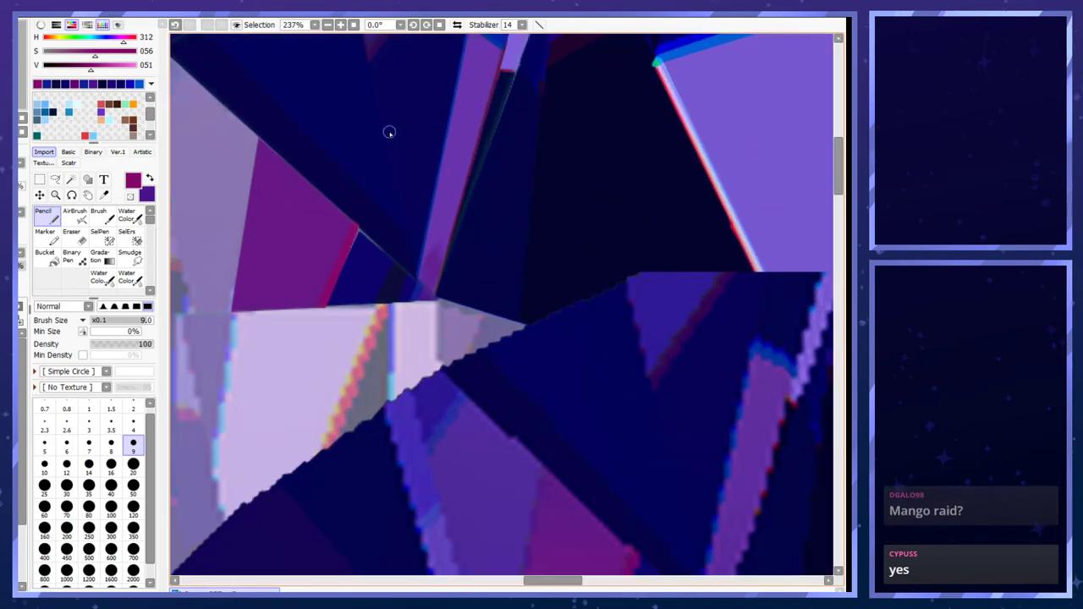
# - Refine the magenta band's border using indigo (H 246, S 47, V 42) at size 3.5 and magenta (H 312, S 56, V 51) at size 2
pyautogui.click(133, 426)
pyautogui.rightClick(369, 275)
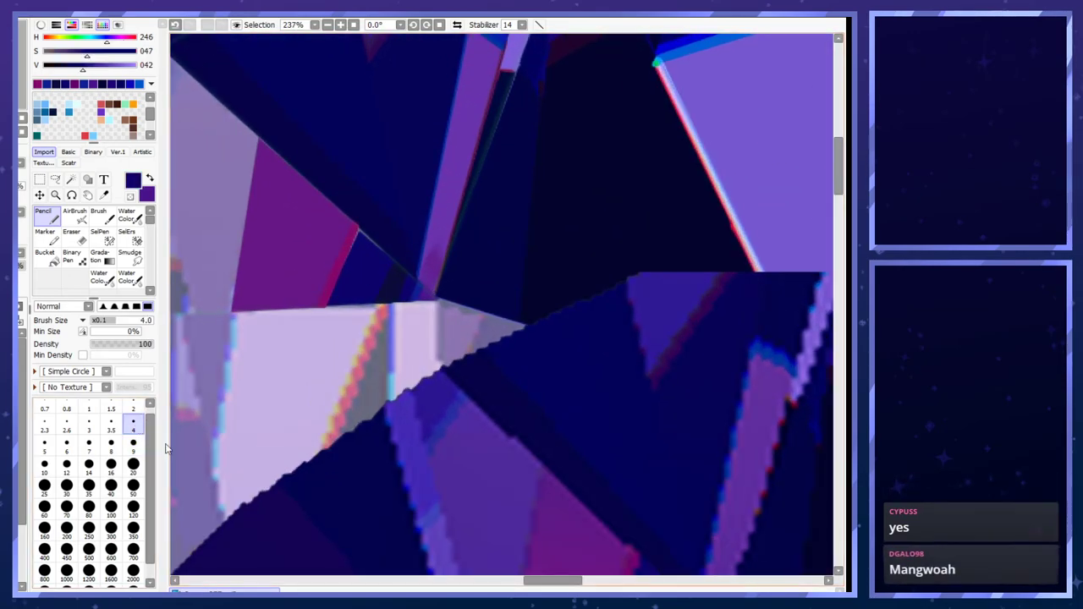
pyautogui.click(111, 426)
pyautogui.moveTo(332, 304); pyautogui.dragTo(357, 234)
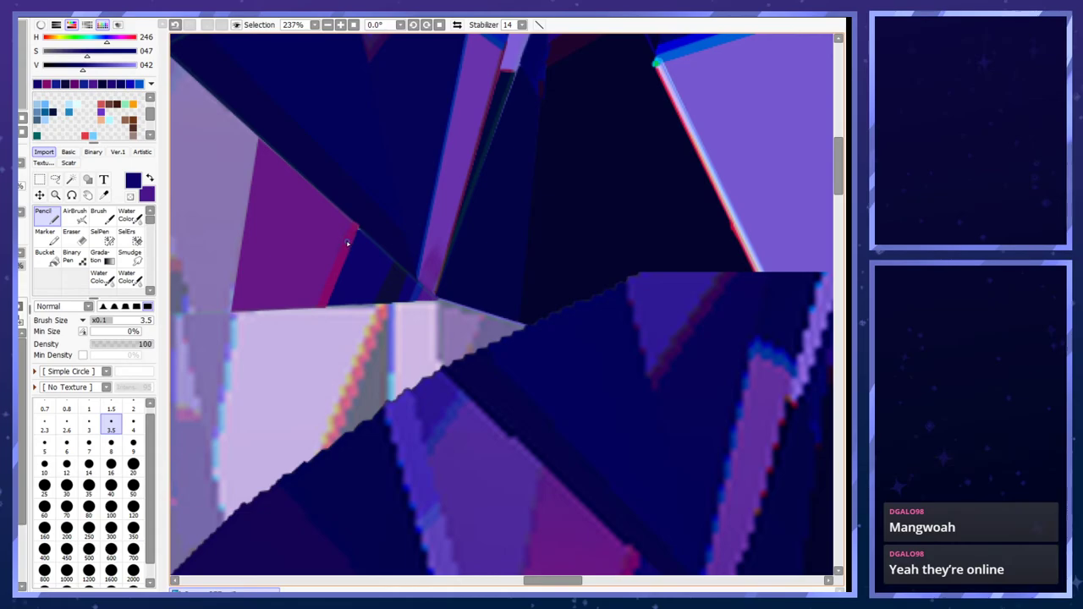
pyautogui.keyDown('alt'); pyautogui.click(347, 257); pyautogui.keyUp('alt')
pyautogui.click(132, 409)
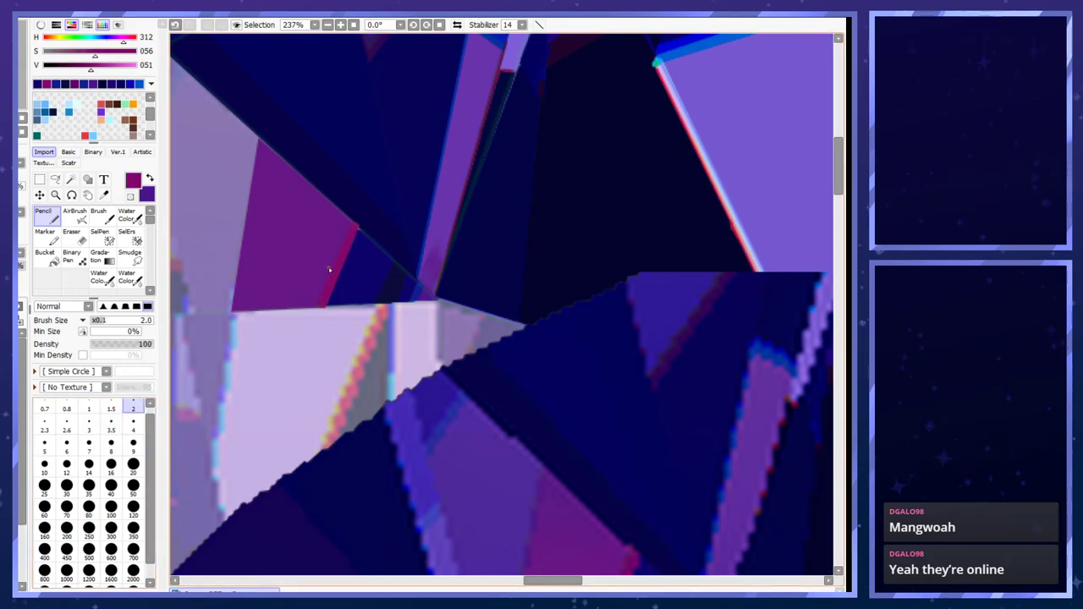
pyautogui.moveTo(330, 304); pyautogui.dragTo(360, 229)
pyautogui.moveTo(333, 291); pyautogui.dragTo(359, 230)
pyautogui.keyDown('alt'); pyautogui.click(358, 256); pyautogui.keyUp('alt')
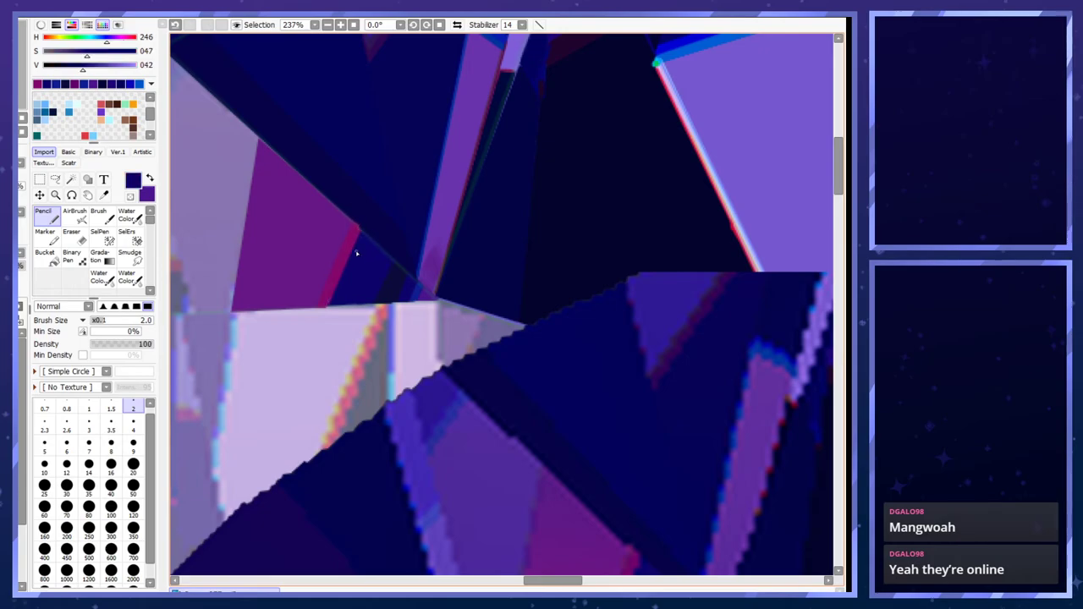
# - Fill a four-sided facet beside the purple facet, out to the rim, with sampled violet (H 259, S 50, V 61), and clear the selection
pyautogui.scroll(-3, 373, 232)
pyautogui.scroll(1, 389, 233)
pyautogui.scroll(-1, 414, 234)
pyautogui.scroll(2, 437, 234)
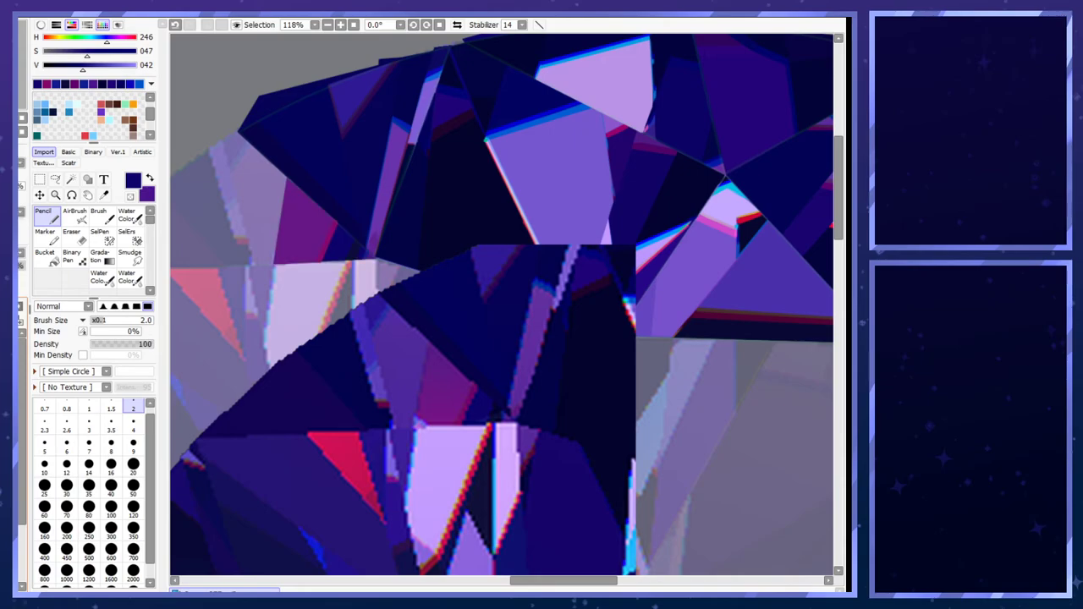
pyautogui.click(55, 179)
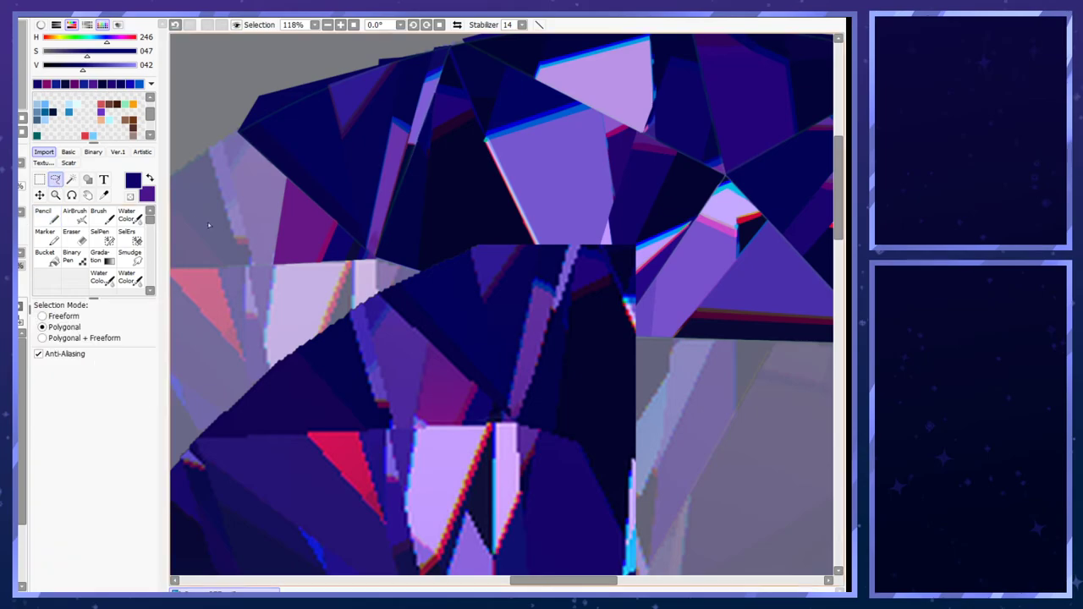
pyautogui.click(255, 265)
pyautogui.click(274, 266)
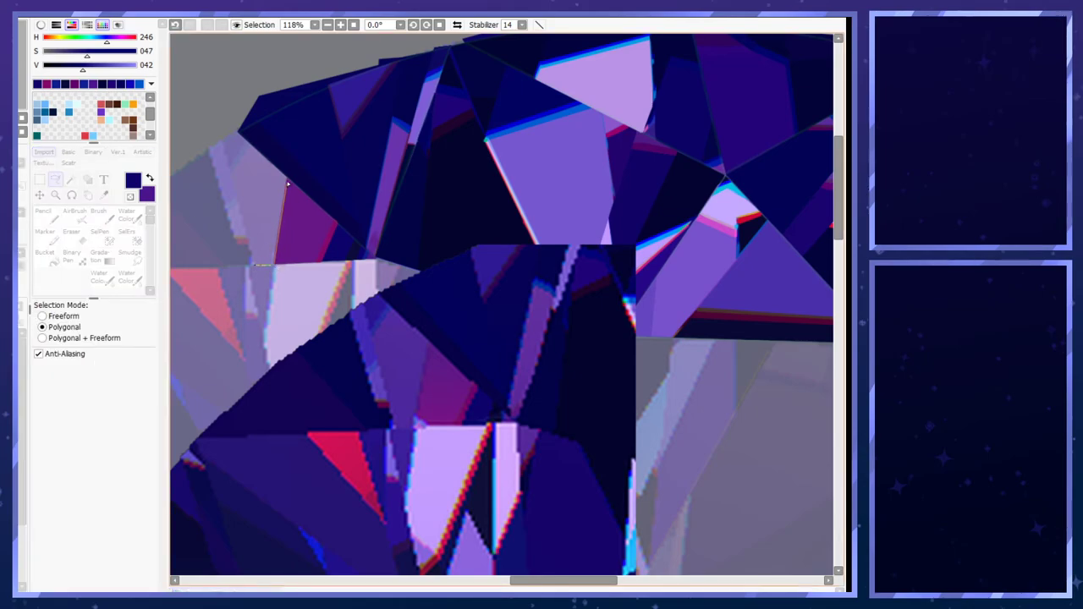
pyautogui.click(286, 178)
pyautogui.doubleClick(223, 143)
pyautogui.rightClick(392, 382)
pyautogui.hotkey('ctrl', 'f')
pyautogui.hotkey('ctrl', 'd')
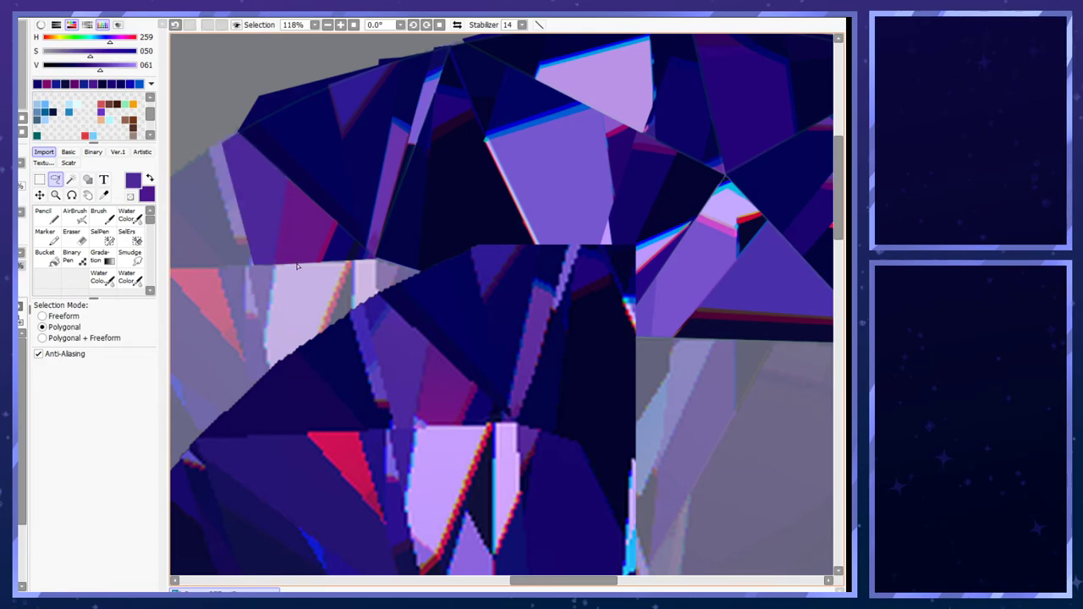
# - Clean up the purple facet's edge against the violet one with a polygonal fill of sampled purple (H 283, S 49, V 53)
pyautogui.click(318, 265)
pyautogui.click(273, 267)
pyautogui.doubleClick(287, 177)
pyautogui.rightClick(318, 226)
pyautogui.hotkey('ctrl', 'd')
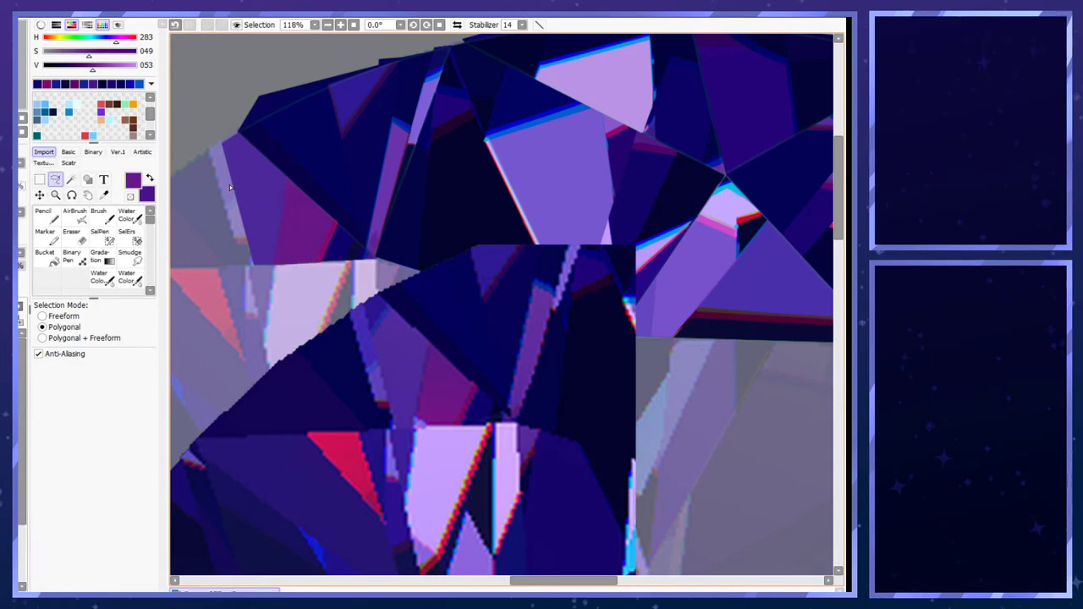
# - Fill a small triangular tip at the violet facet's rim corner with sampled indigo (H 251, S 55, V 57), using the enlargement beneath as reference
pyautogui.hotkey('ctrl', 'z')
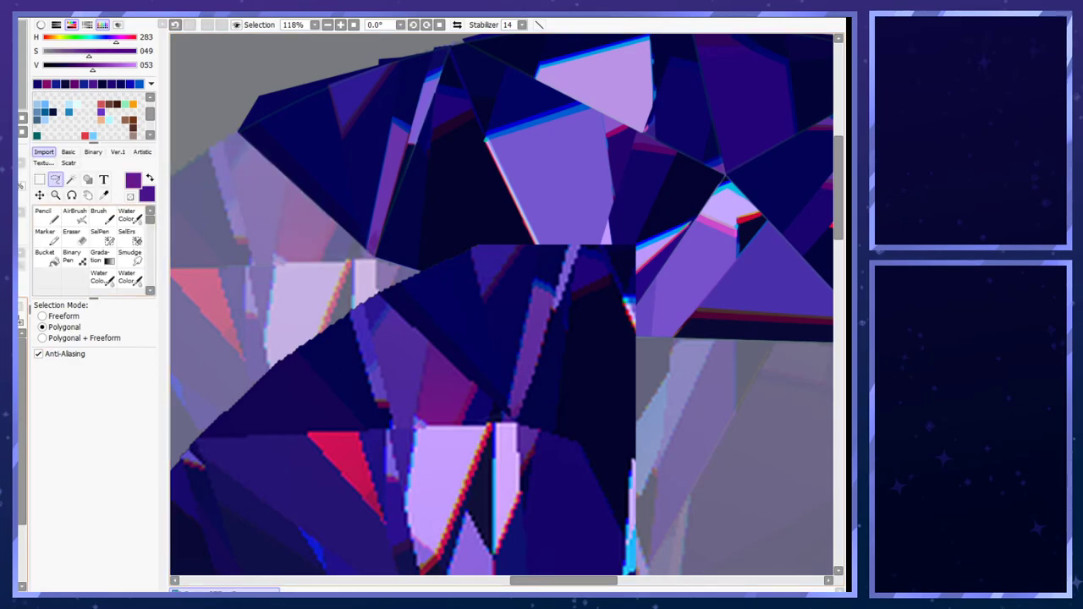
pyautogui.click(230, 173)
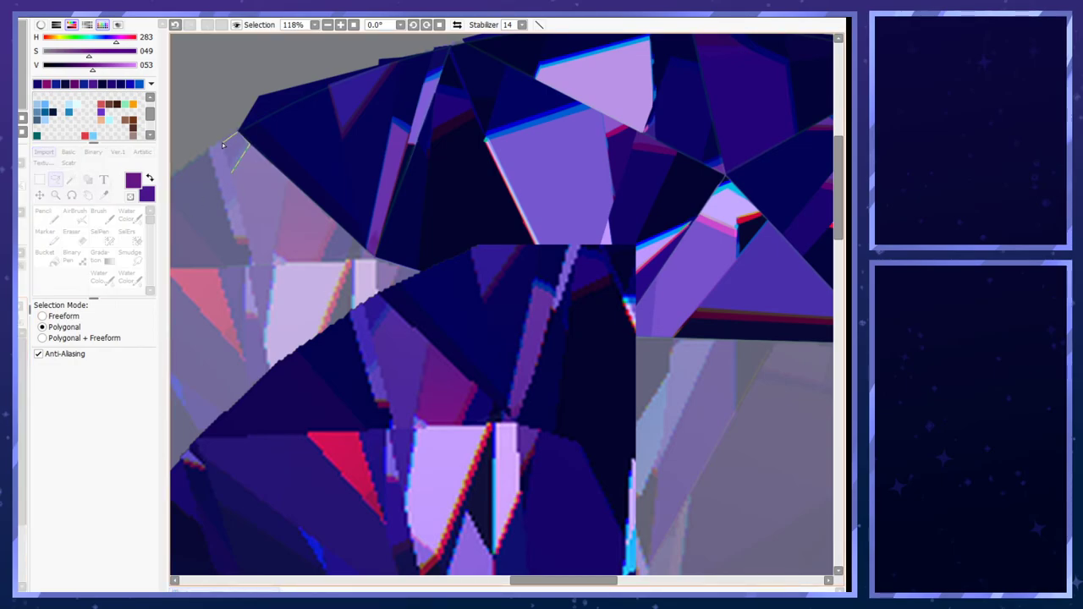
pyautogui.doubleClick(224, 143)
pyautogui.rightClick(383, 320)
pyautogui.press('x')
pyautogui.keyDown('alt'); pyautogui.click(377, 325); pyautogui.keyUp('alt')
pyautogui.press('x')
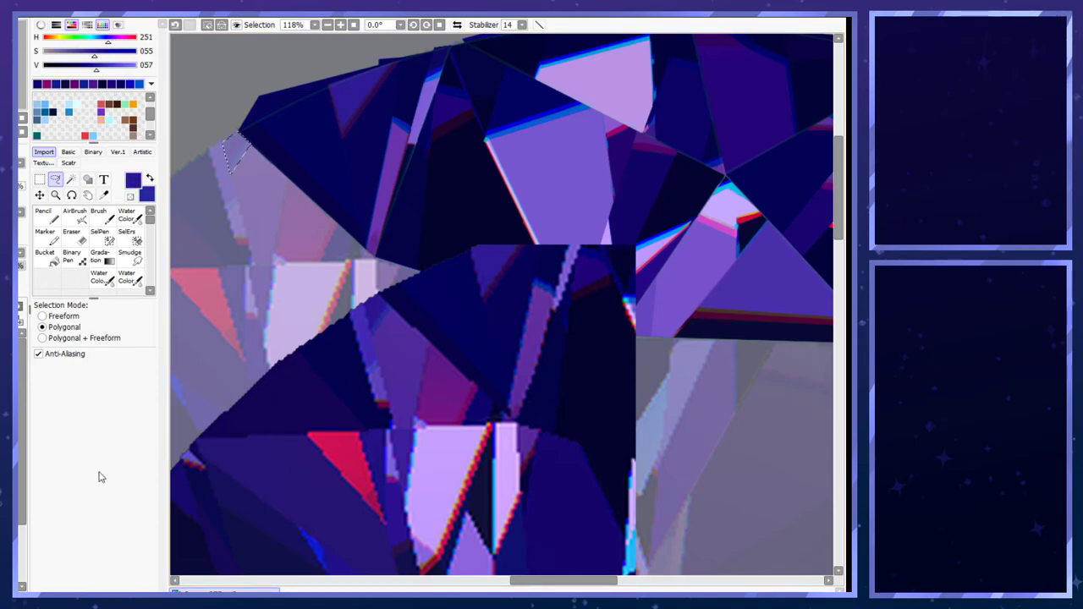
pyautogui.click(21, 499)
pyautogui.hotkey('ctrl', 'f')
# - Pencil a blue accent (H 239, S 53, V 64) along the edge of the selected rim tip at size 20, and clear the selection
pyautogui.click(46, 220)
pyautogui.press('x')
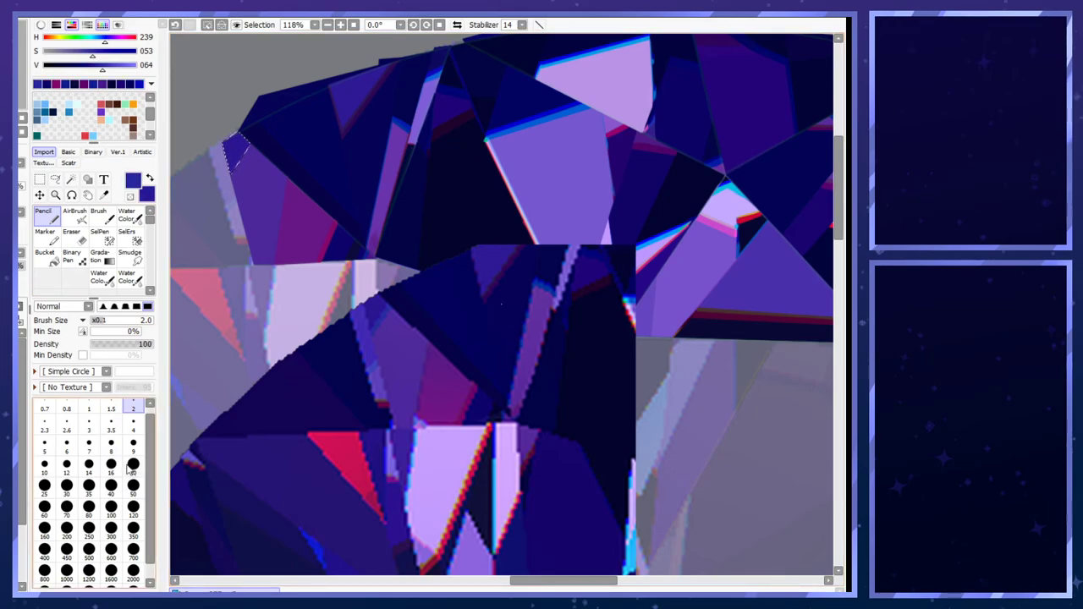
pyautogui.click(132, 464)
pyautogui.moveTo(219, 193); pyautogui.dragTo(281, 107)
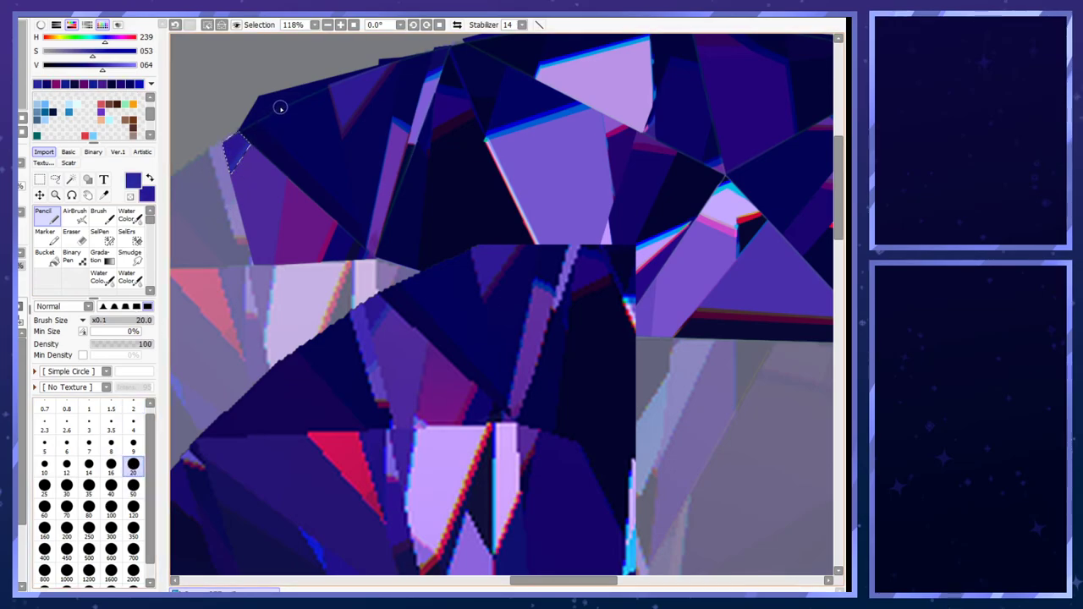
pyautogui.hotkey('ctrl', 'z')
pyautogui.moveTo(218, 197); pyautogui.dragTo(269, 125)
pyautogui.hotkey('ctrl', 'z')
pyautogui.hotkey('ctrl', 'z')
pyautogui.moveTo(215, 199)
pyautogui.mouseDown()
pyautogui.moveTo(275, 119)
pyautogui.moveTo(267, 130)
pyautogui.mouseUp()
pyautogui.hotkey('ctrl', 'z')
pyautogui.moveTo(242, 181); pyautogui.dragTo(264, 133)
pyautogui.hotkey('ctrl', 'd')
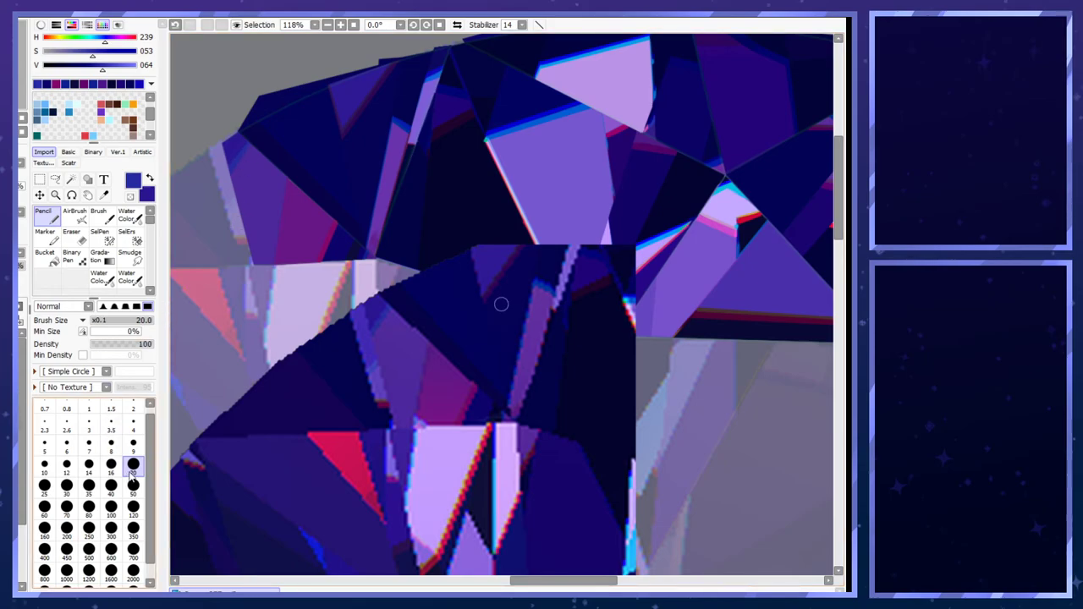
# - Set the pencil size to 9, hide the repainted facets, and make a small triangular selection at the violet facet's lower corner
pyautogui.click(133, 446)
pyautogui.click(55, 179)
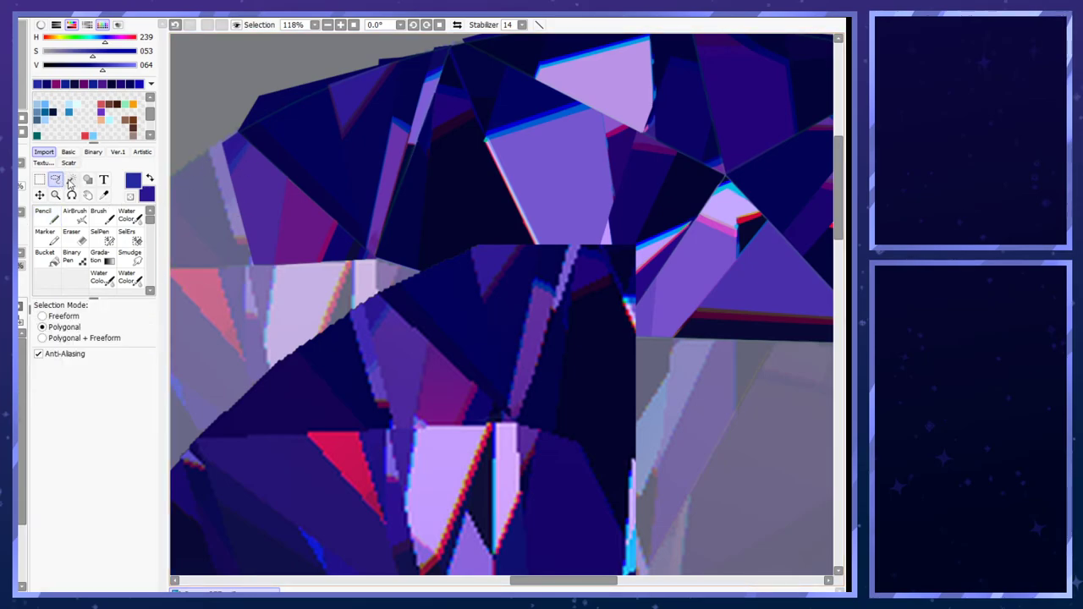
pyautogui.click(252, 257)
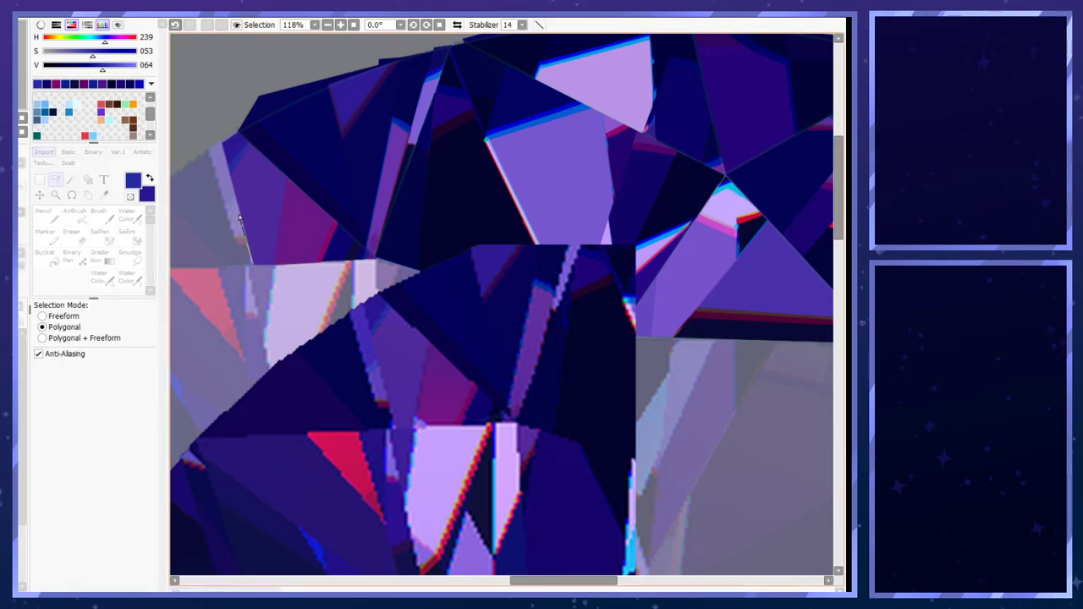
pyautogui.press('Escape')
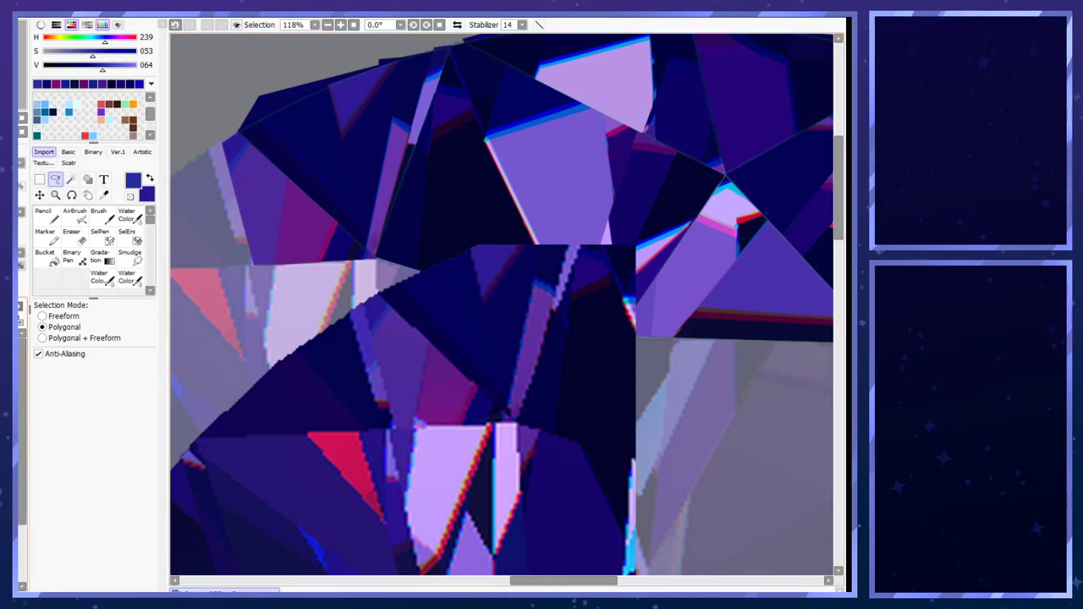
pyautogui.click(18, 372)
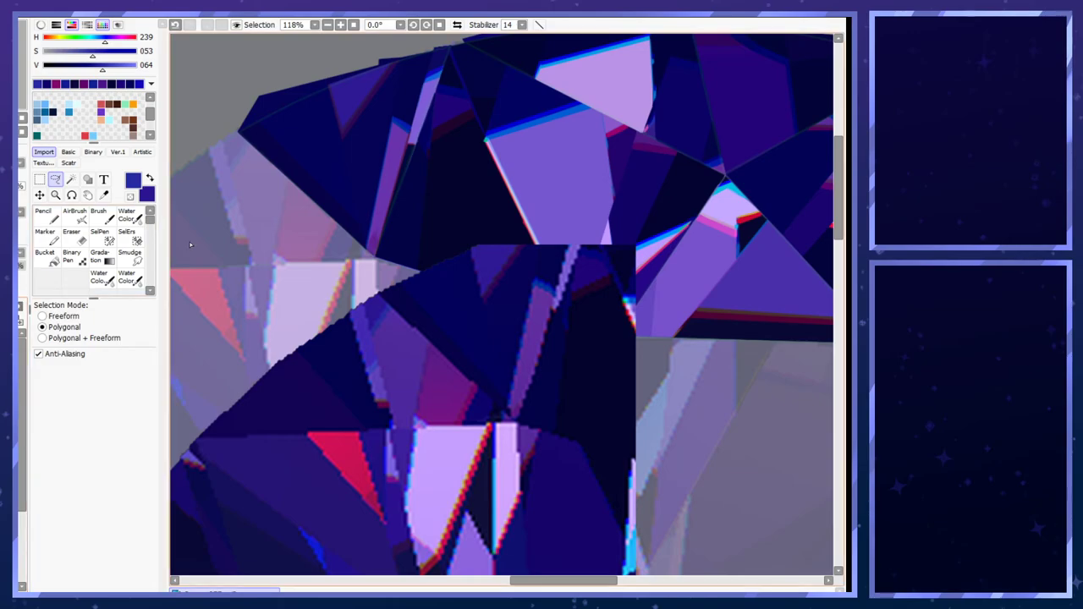
pyautogui.click(272, 267)
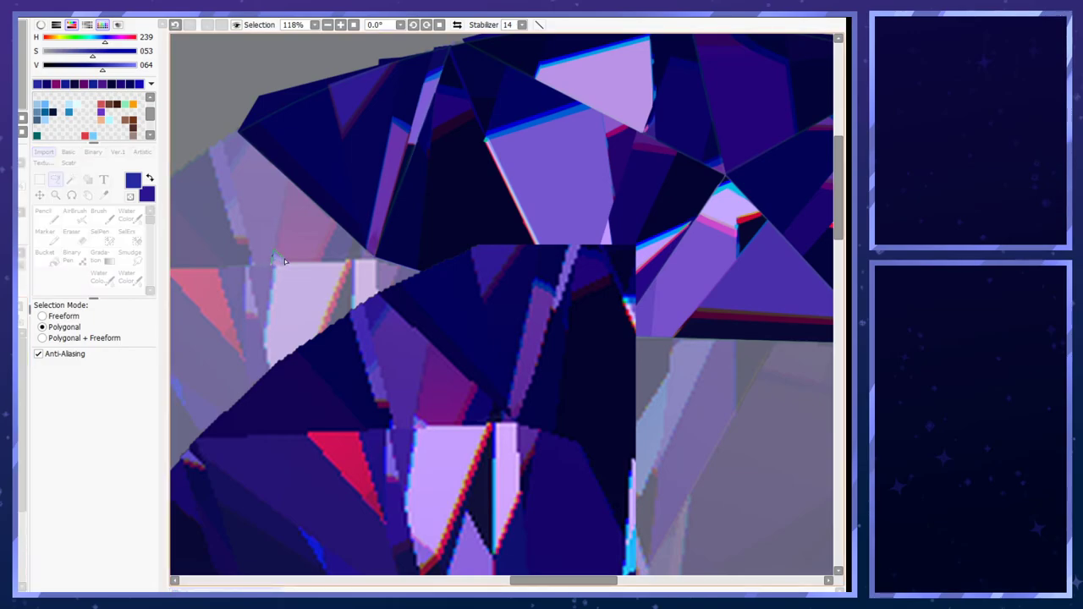
pyautogui.doubleClick(288, 264)
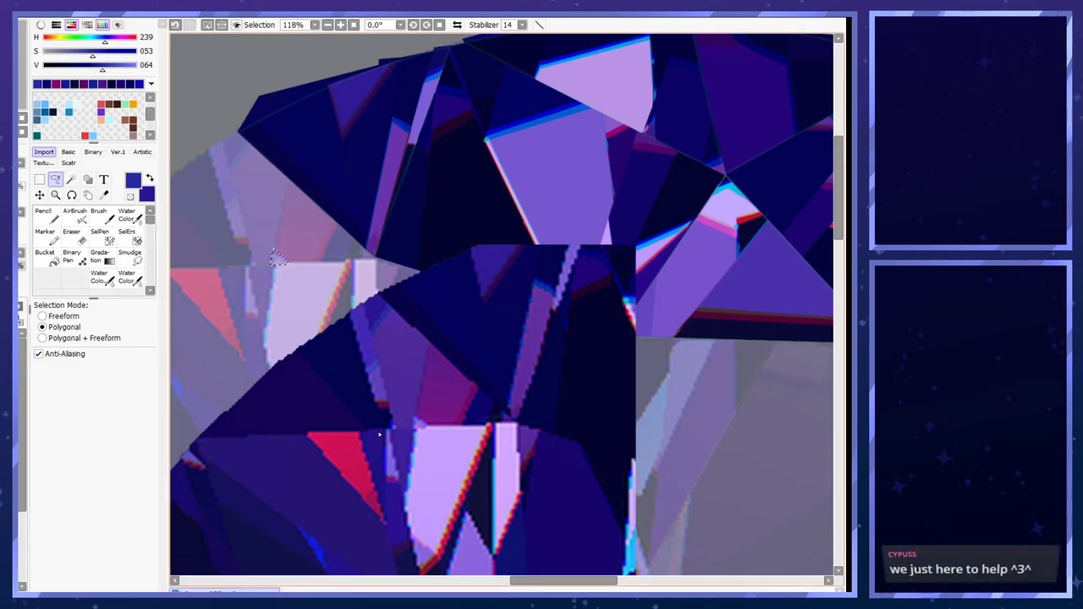
# - Pencil the small triangular selection in sampled light purple (H 284, S 46, V 85) at size 9
pyautogui.keyDown('alt'); pyautogui.click(421, 428); pyautogui.keyUp('alt')
pyautogui.click(43, 213)
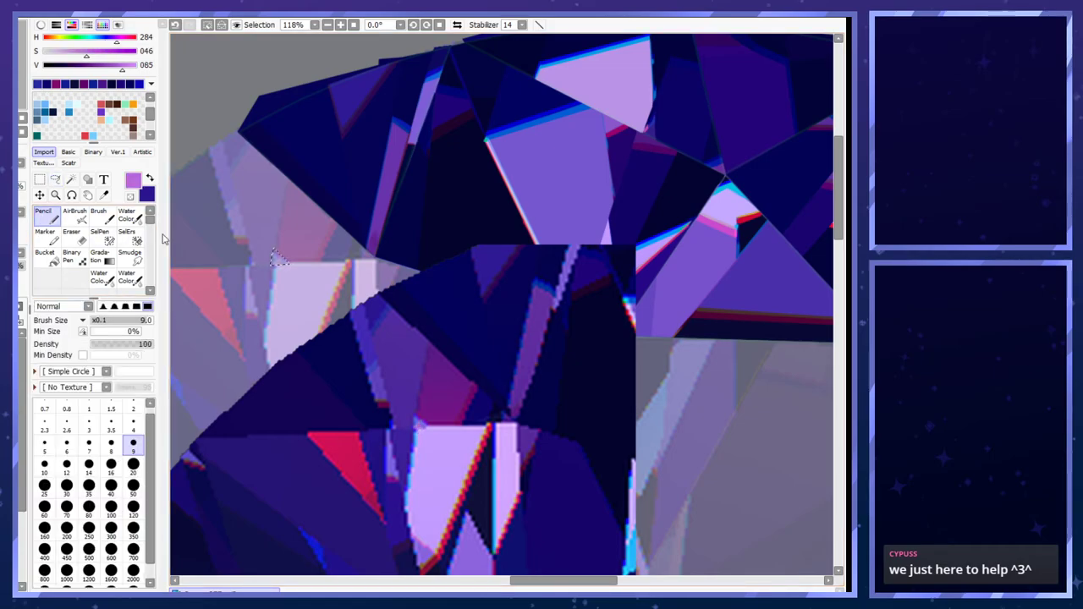
pyautogui.hotkey('ctrl', 'z')
pyautogui.moveTo(274, 264); pyautogui.dragTo(283, 262)
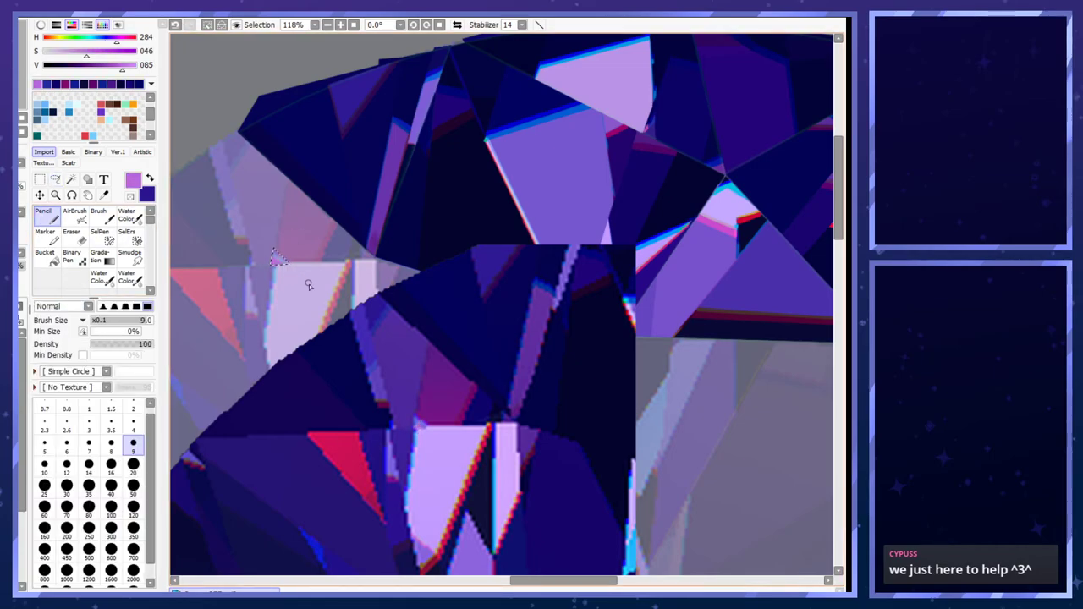
# - Pencil the small triangle's outer edge in sampled blue (H 230, S 58, V 90) at size 4
pyautogui.keyDown('alt'); pyautogui.click(418, 424); pyautogui.keyUp('alt')
pyautogui.click(133, 425)
pyautogui.moveTo(271, 253); pyautogui.dragTo(286, 265)
pyautogui.hotkey('ctrl', 'z')
pyautogui.hotkey('ctrl', 'z')
pyautogui.hotkey('ctrl', 'z')
pyautogui.click(267, 255)
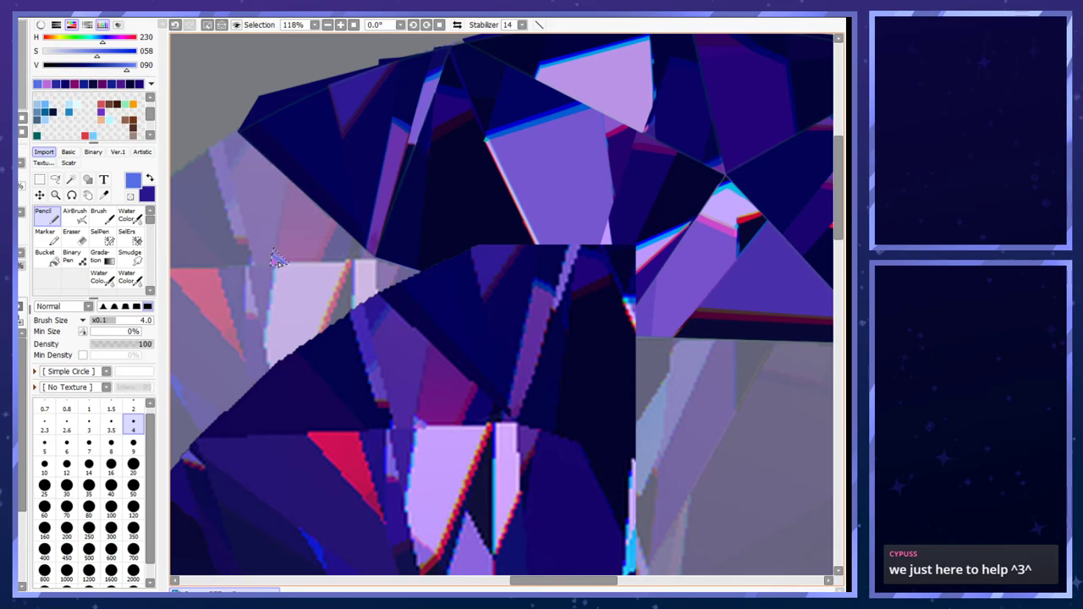
# - Rework the small triangle's slanted edge in sampled slate blue (H 232, S 48, V 74) at size 4, and clear the selection
pyautogui.keyDown('alt'); pyautogui.click(418, 415); pyautogui.keyUp('alt')
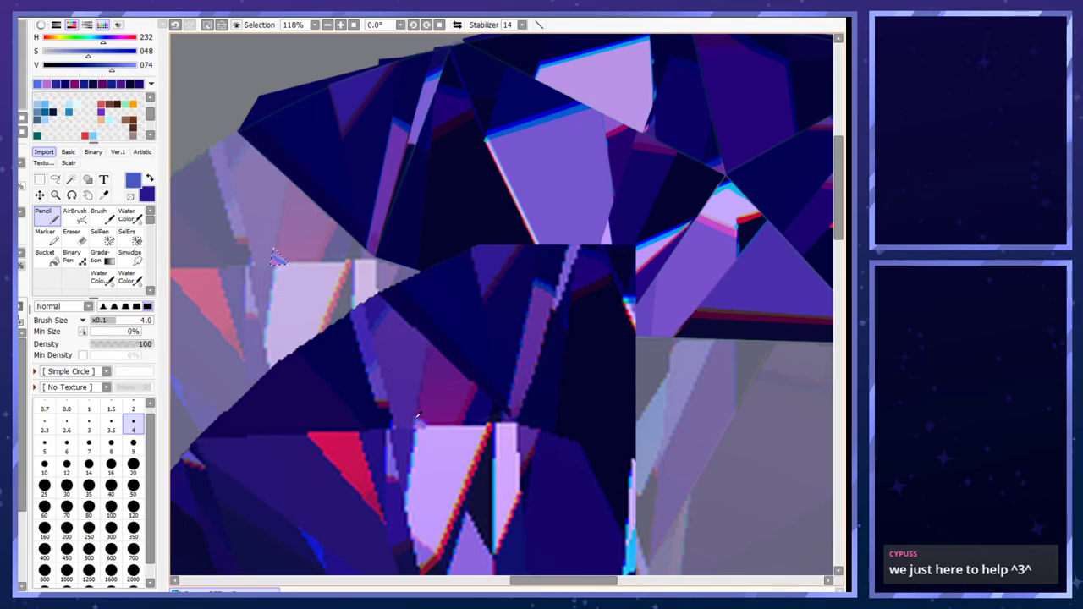
pyautogui.moveTo(270, 253); pyautogui.dragTo(302, 272)
pyautogui.hotkey('ctrl', 'z')
pyautogui.hotkey('ctrl', 'z')
pyautogui.hotkey('ctrl', 'z')
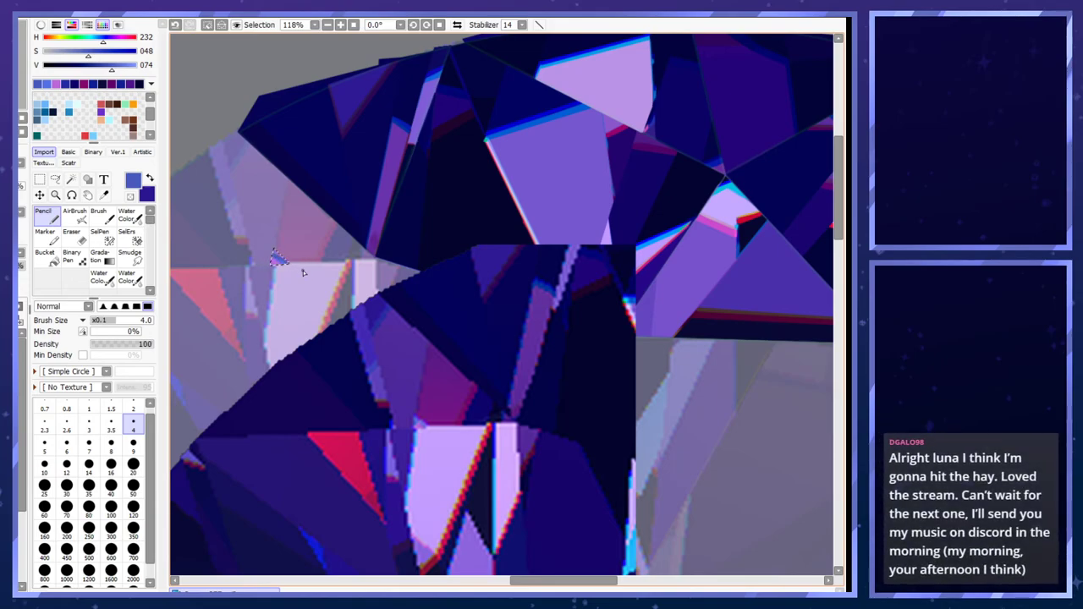
pyautogui.click(280, 261)
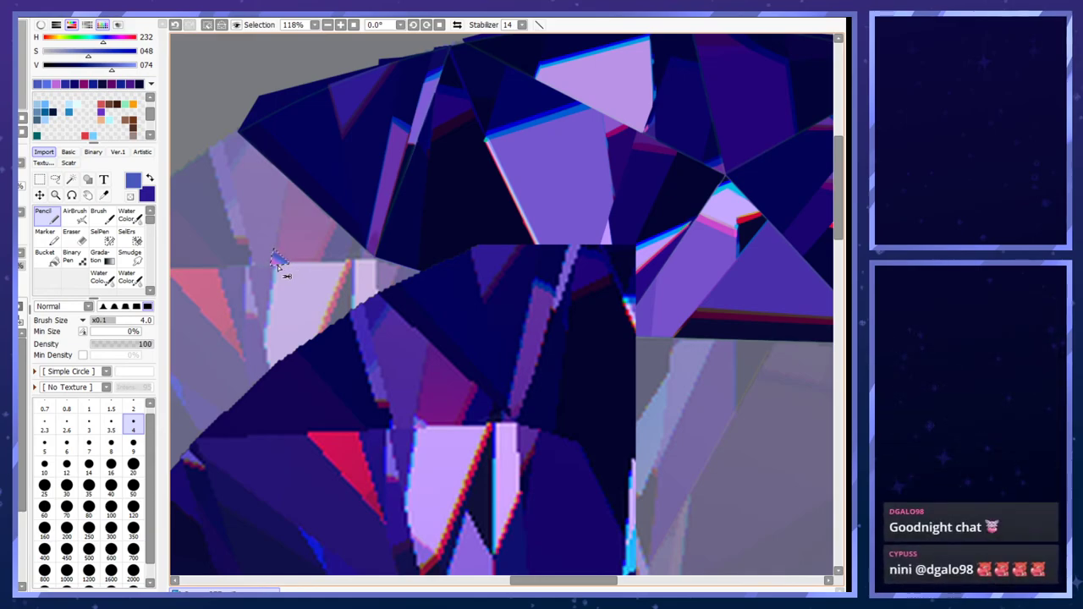
pyautogui.hotkey('ctrl', 'd')
# - Erase the excess at the small triangle's lower tip with the pencil set to transparent colour
pyautogui.press('-')
pyautogui.hotkey('ctrl', 'z')
pyautogui.moveTo(303, 264)
pyautogui.mouseDown()
pyautogui.moveTo(273, 268)
pyautogui.moveTo(288, 267)
pyautogui.mouseUp()
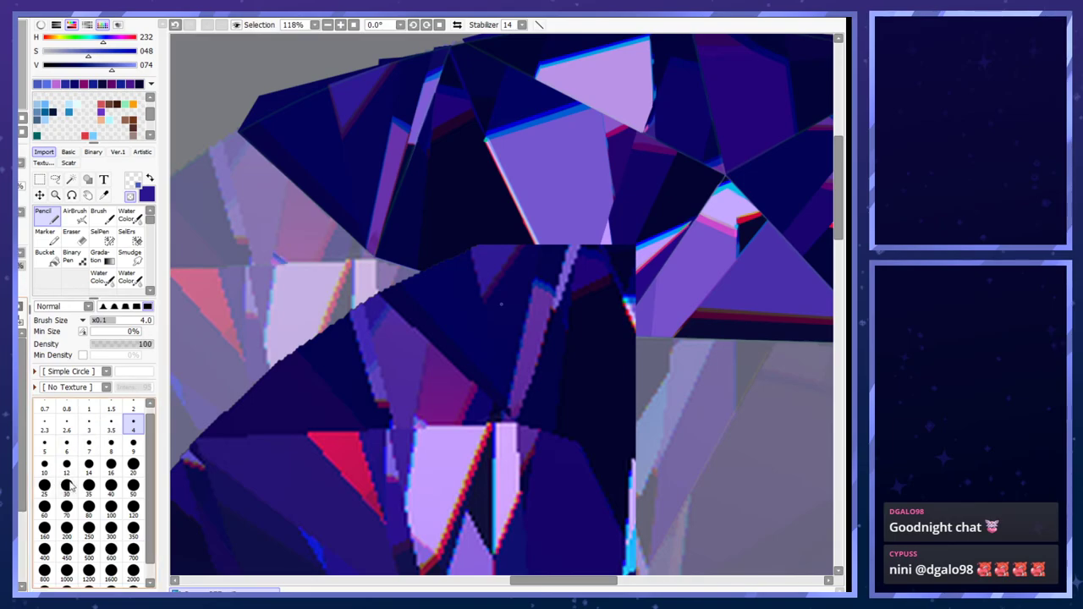
# - Touch up the small triangle with sampled blues (H 230, S 54, V 82 and H 225, S 57, V 86) using a size 4 pencil
pyautogui.rightClick(416, 422)
pyautogui.click(113, 409)
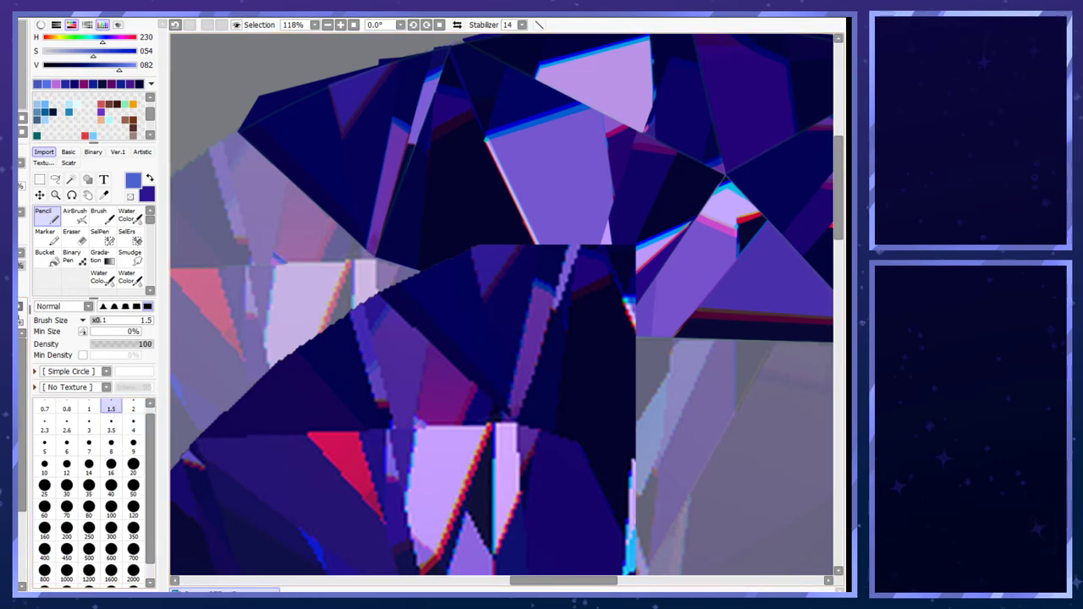
pyautogui.click(133, 430)
pyautogui.moveTo(274, 257); pyautogui.dragTo(277, 260)
pyautogui.hotkey('ctrl', 'z')
pyautogui.click(422, 421)
pyautogui.hotkey('ctrl', 'z')
pyautogui.keyDown('alt'); pyautogui.click(300, 412); pyautogui.keyUp('alt')
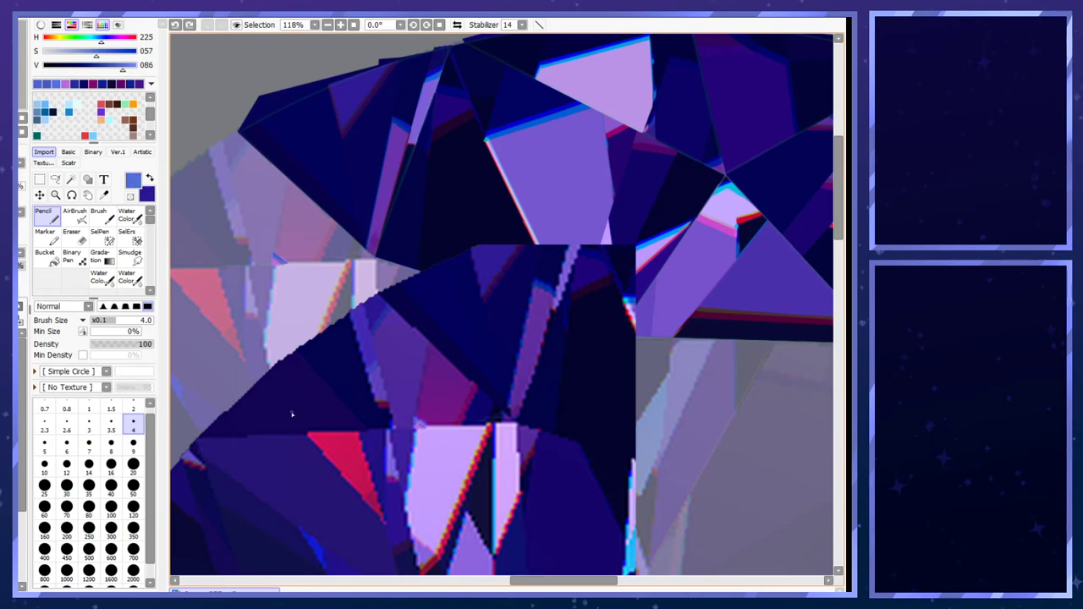
pyautogui.moveTo(274, 255); pyautogui.dragTo(281, 257)
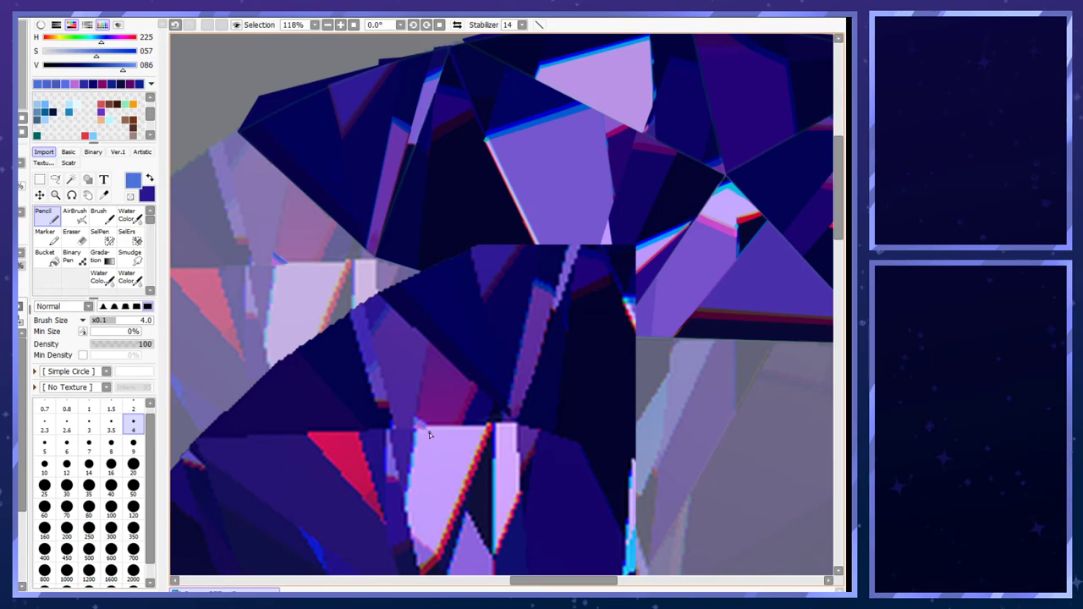
# - Pencil a line up from the small triangle along the violet-purple facet border in sampled violet (H 262, S 48, V 55) at size 2
pyautogui.keyDown('alt'); pyautogui.click(417, 411); pyautogui.keyUp('alt')
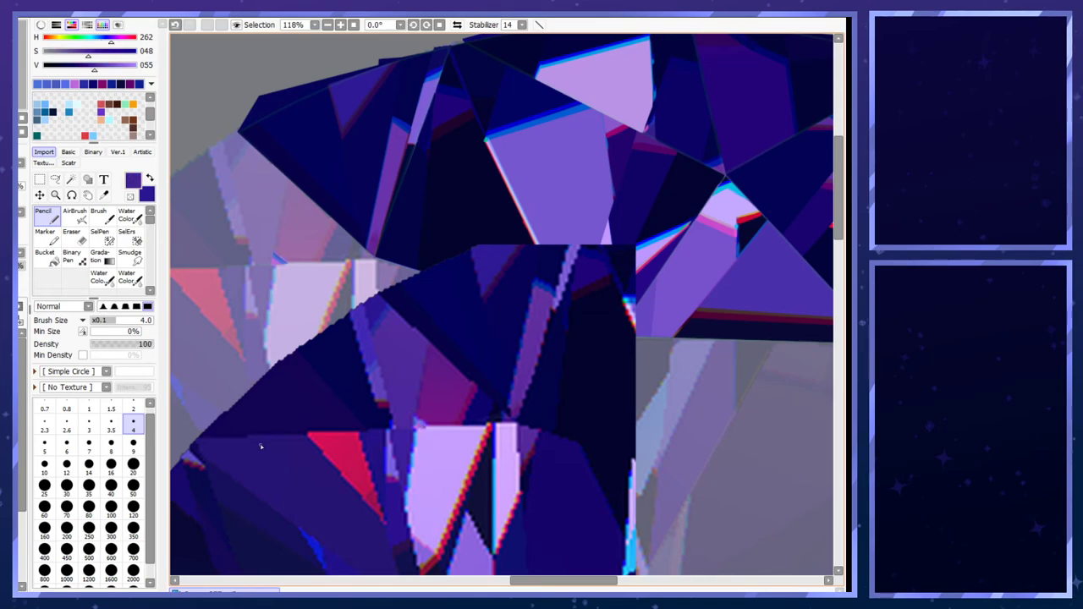
pyautogui.click(133, 408)
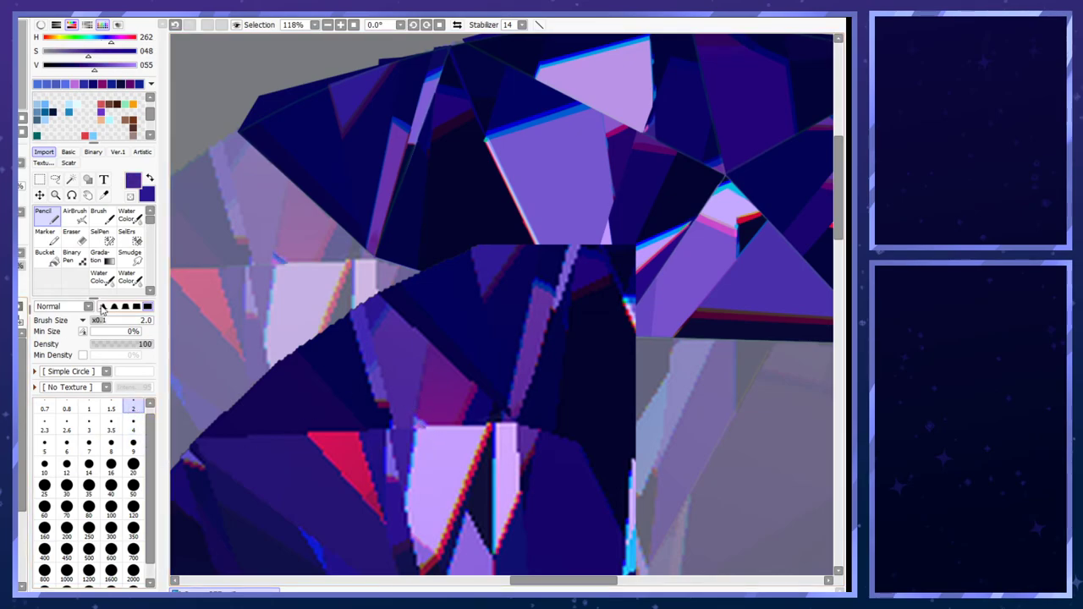
pyautogui.moveTo(275, 253); pyautogui.dragTo(286, 189)
pyautogui.hotkey('ctrl', 'z')
pyautogui.hotkey('ctrl', 'z')
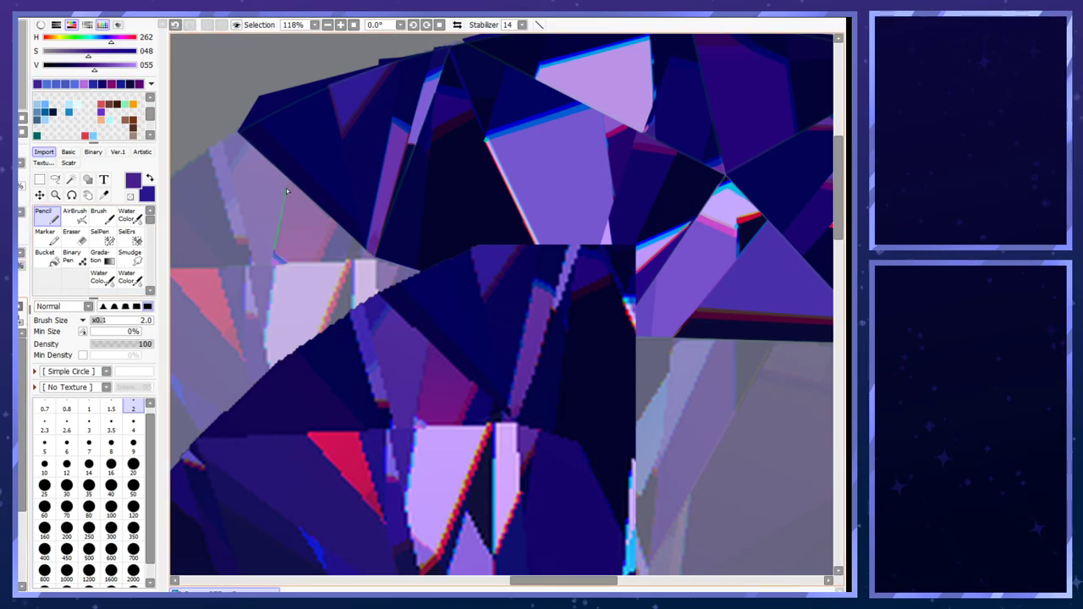
# - Fade the thin violet line with a size 50 airbrush in transparent colour, and show the repainted facets again
pyautogui.click(100, 217)
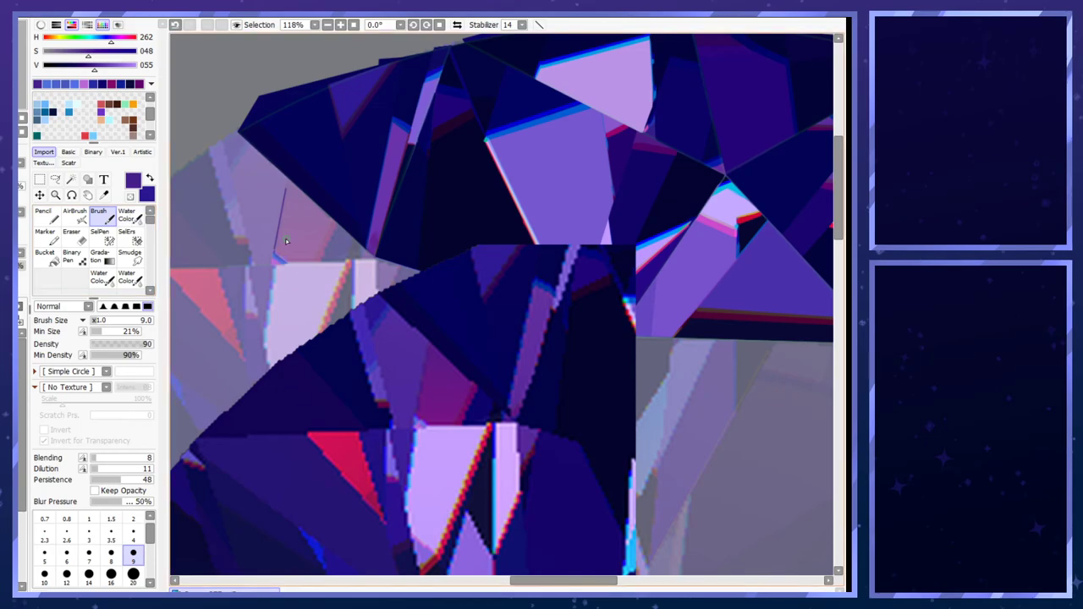
pyautogui.click(76, 217)
pyautogui.click(130, 197)
pyautogui.press('[')
pyautogui.press('[')
pyautogui.press('[')
pyautogui.press('[')
pyautogui.press('[')
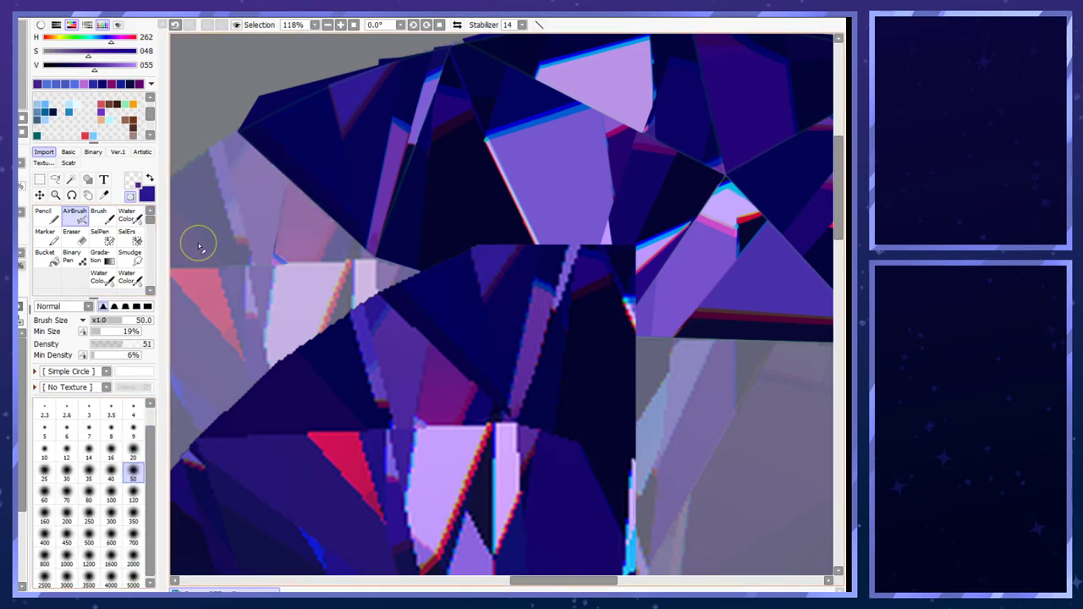
pyautogui.click(21, 322)
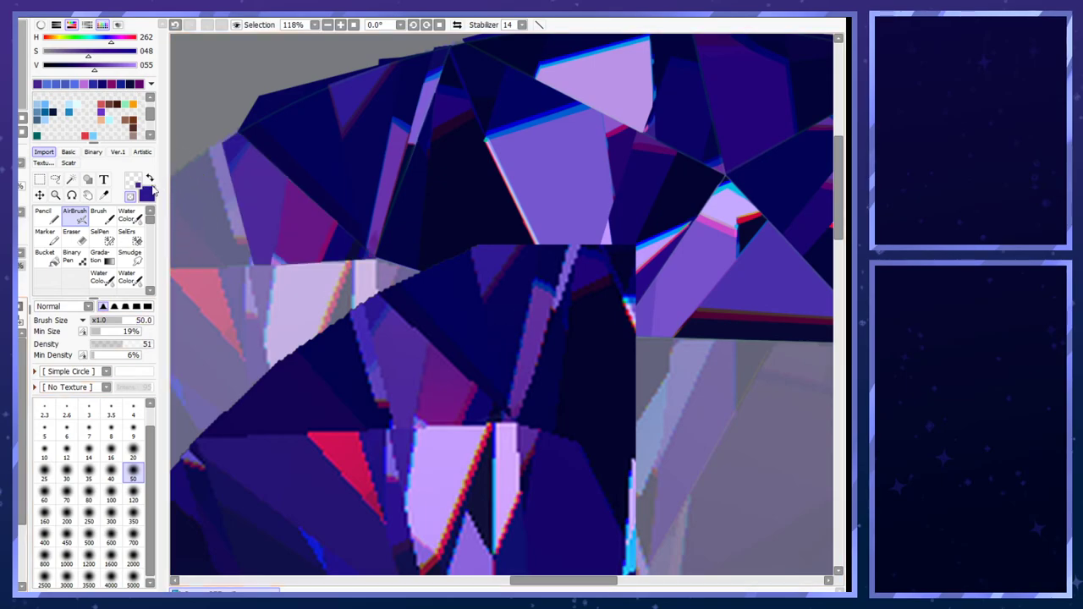
# - Fill the rim facet beside the violet one with a polygonal selection in sampled dark blue (H 240, S 33, V 31)
pyautogui.click(55, 180)
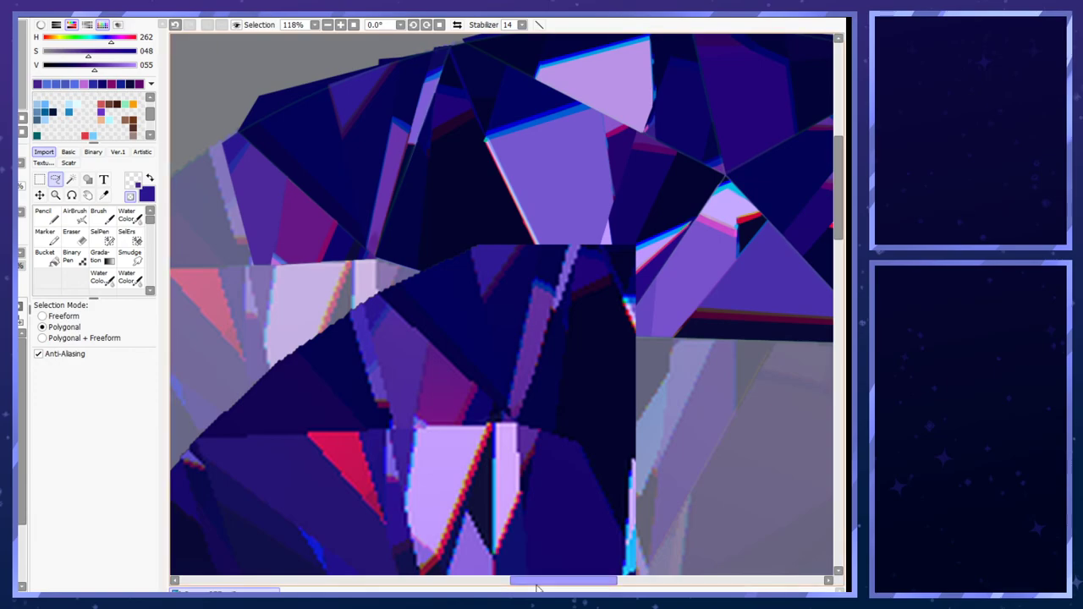
pyautogui.moveTo(563, 581); pyautogui.dragTo(545, 580)
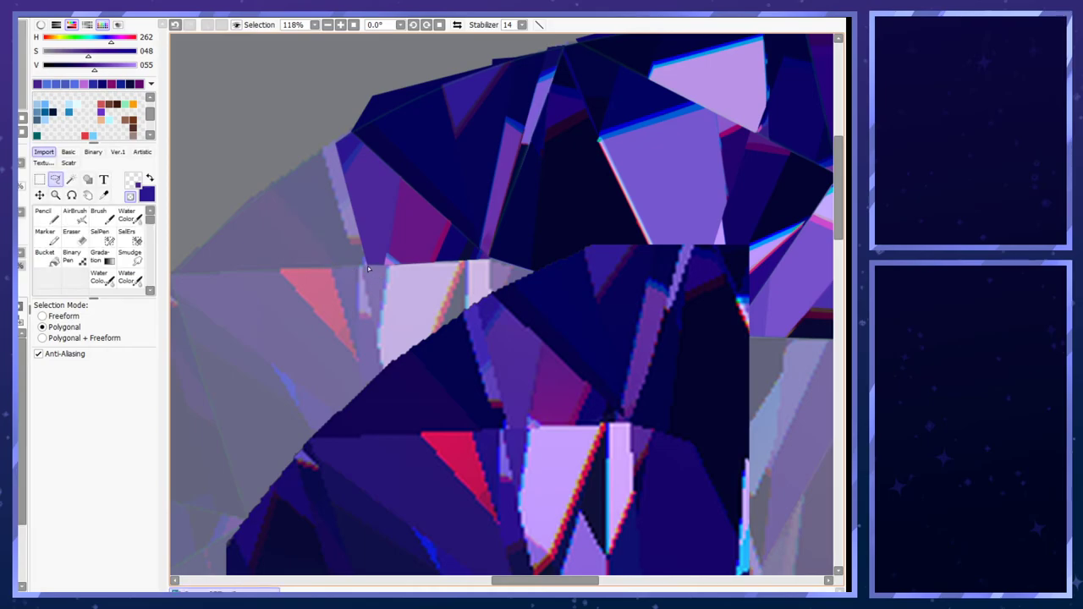
pyautogui.click(335, 146)
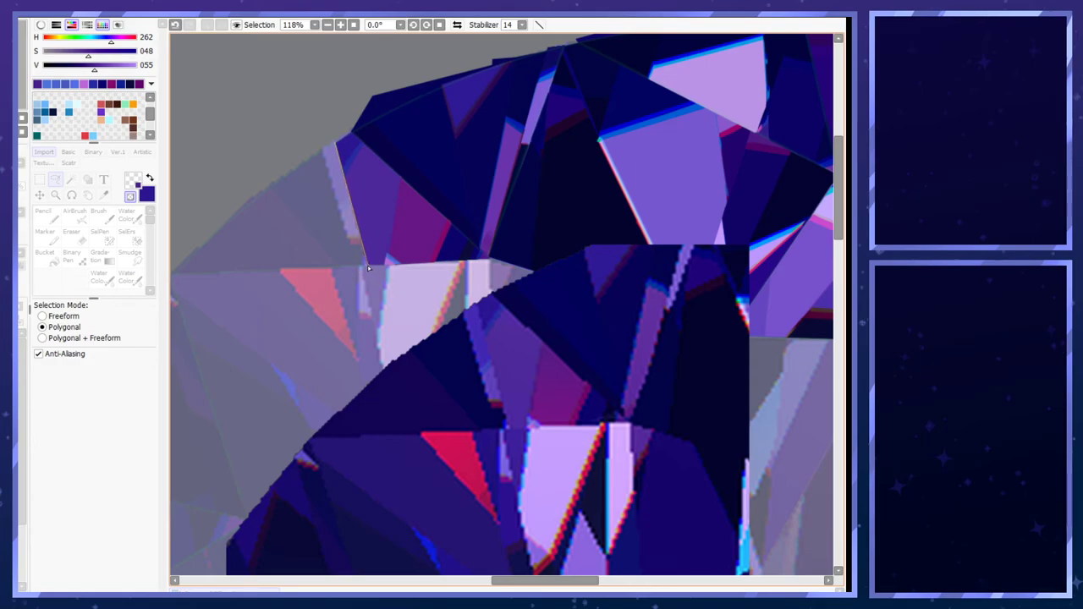
pyautogui.click(338, 267)
pyautogui.doubleClick(278, 153)
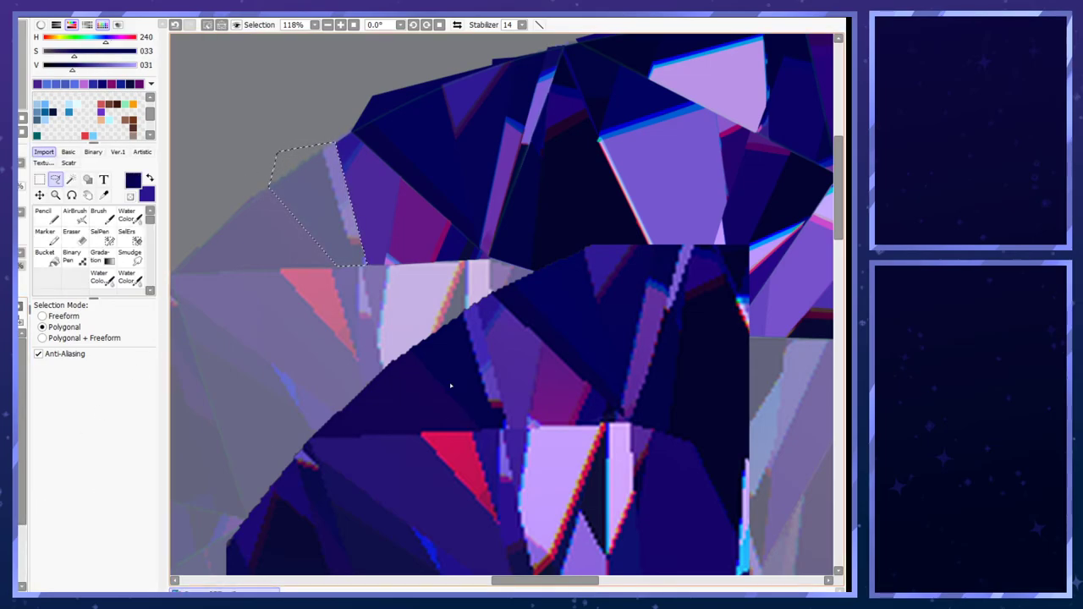
pyautogui.hotkey('ctrl', 'f')
pyautogui.hotkey('ctrl', 'd')
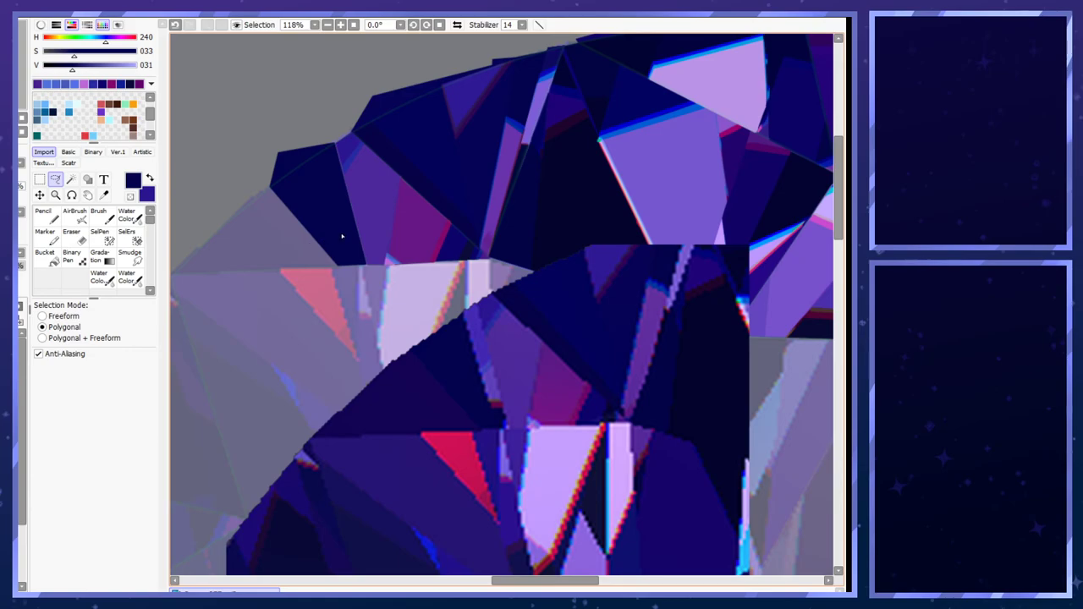
# - Extend the dark blue facet up to the violet facet's border with a second polygonal fill in the same colour
pyautogui.scroll(1, 361, 224)
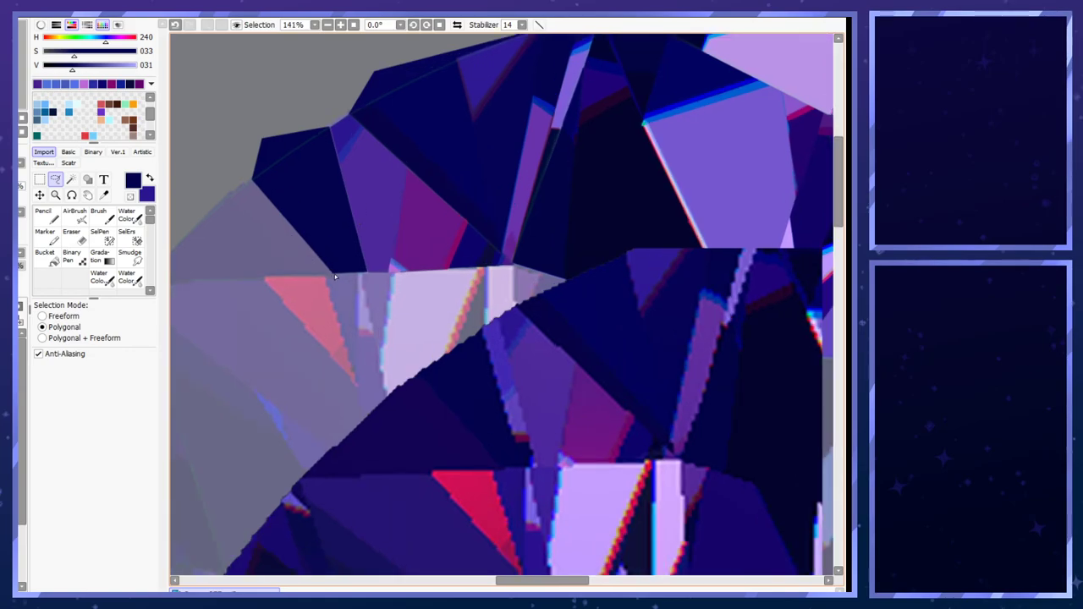
pyautogui.click(366, 273)
pyautogui.click(330, 121)
pyautogui.doubleClick(295, 128)
pyautogui.hotkey('ctrl', 'f')
pyautogui.hotkey('ctrl', 'd')
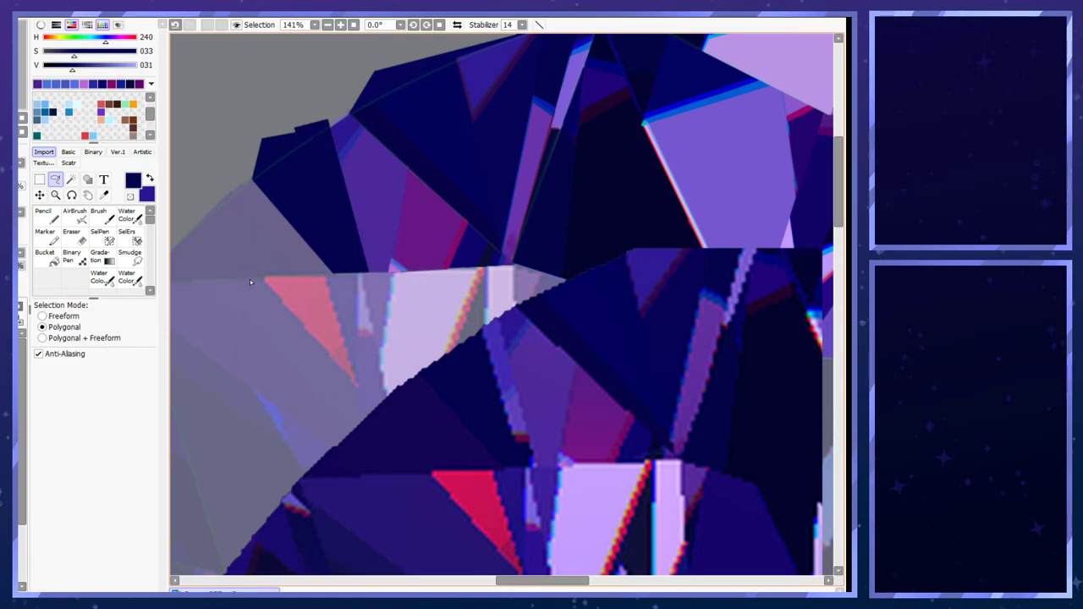
# - Hide the repainted facets and select the narrow pale strip beside the violet facet with a polygon
pyautogui.hotkey('ctrl', 'z')
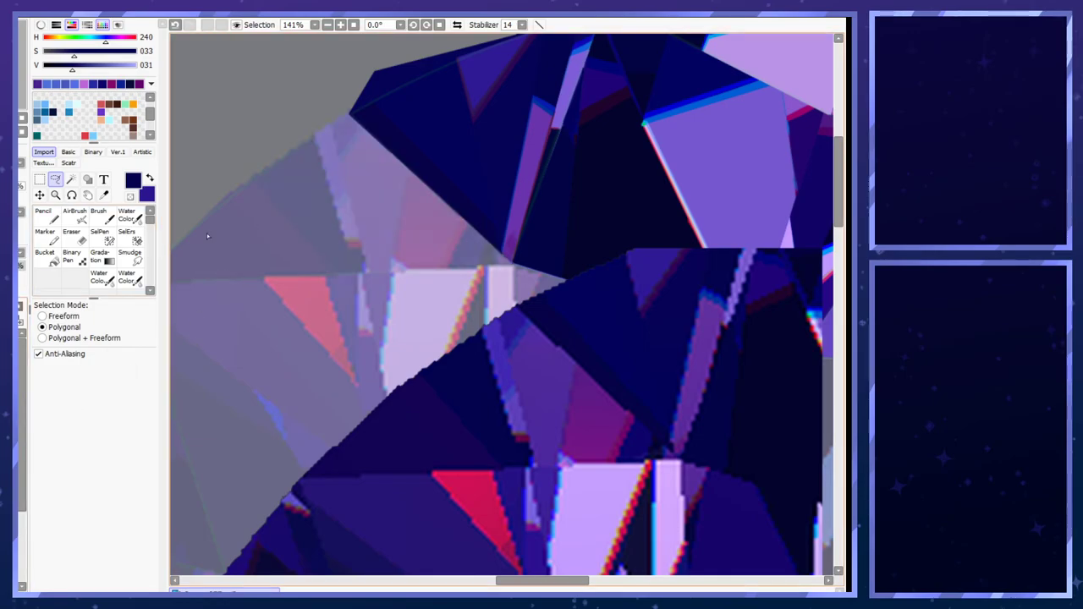
pyautogui.click(347, 248)
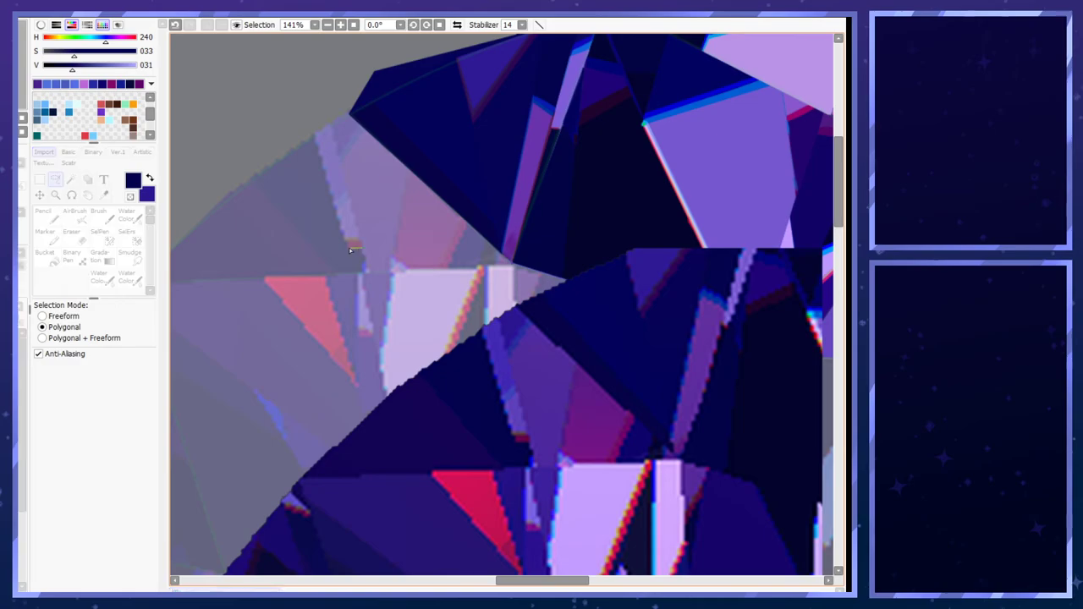
pyautogui.click(331, 127)
pyautogui.press('Return')
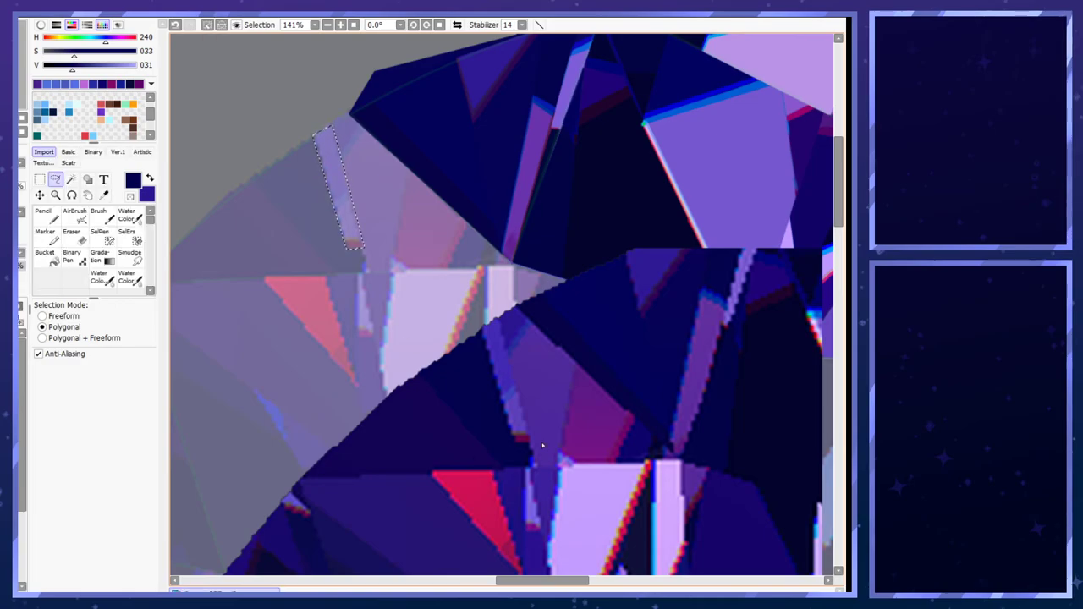
# - Pencil the strip's lower tip in sampled dark magenta (H 327, S 49, V 42), using sizes 2 and 9
pyautogui.click(47, 221)
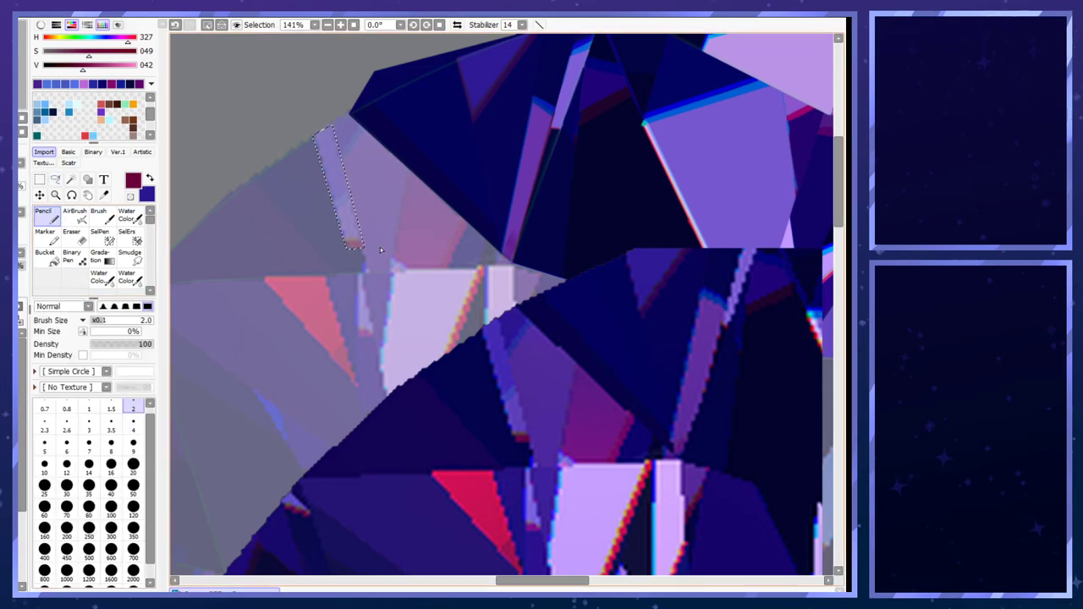
pyautogui.moveTo(358, 247); pyautogui.dragTo(354, 245)
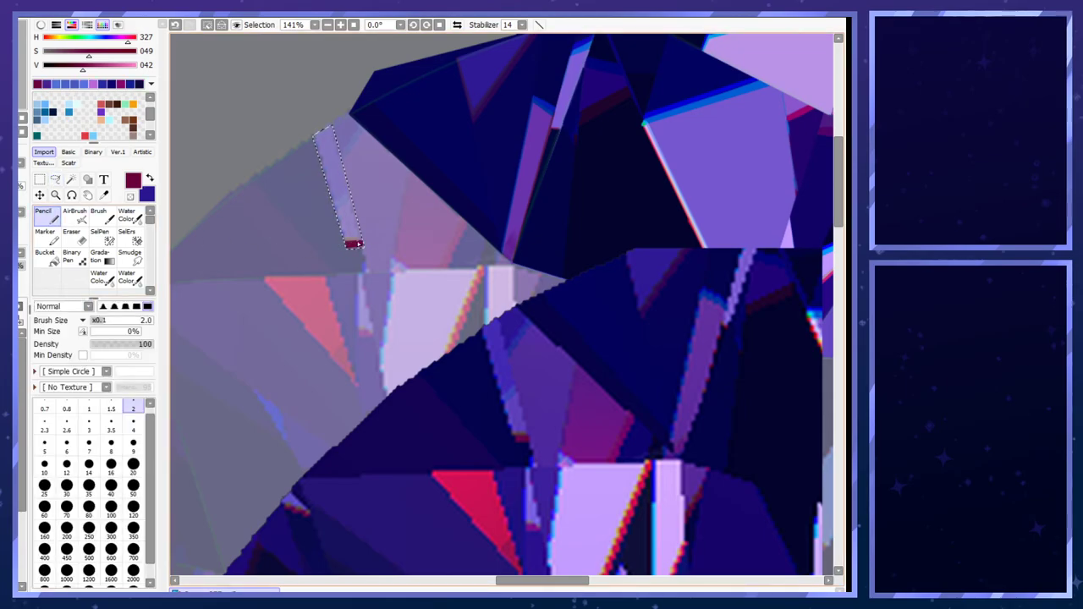
pyautogui.click(137, 447)
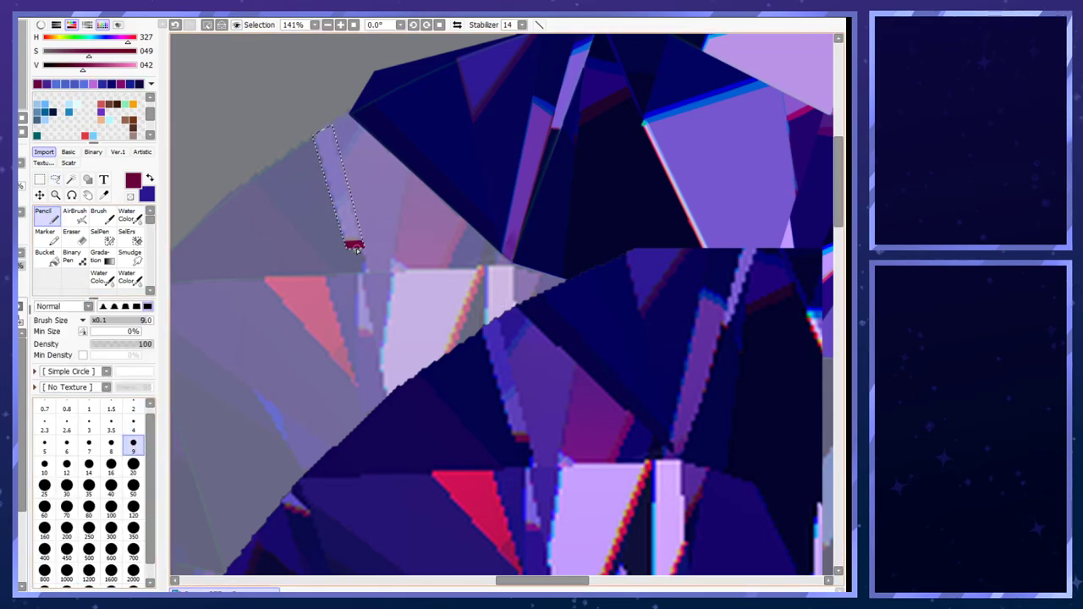
# - Pencil a thin band across the upper edge of the magenta tip in sampled brown (H 0, S 12, V 37) at size 4
pyautogui.rightClick(520, 435)
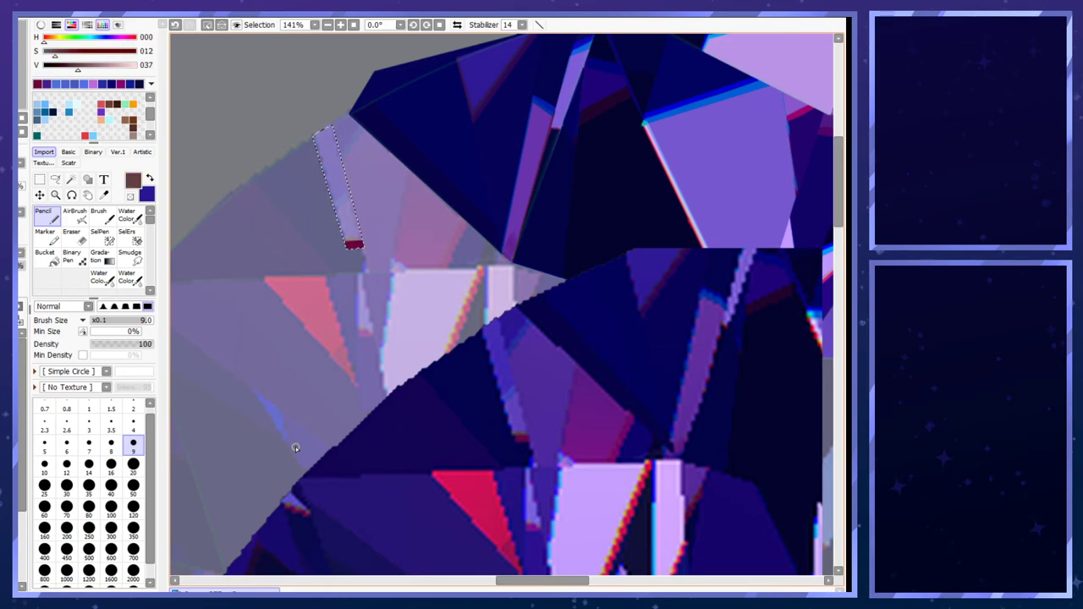
pyautogui.press('[')
pyautogui.press('[')
pyautogui.press('[')
pyautogui.press('[')
pyautogui.press('[')
pyautogui.moveTo(365, 241); pyautogui.dragTo(326, 242)
pyautogui.hotkey('ctrl', 'z')
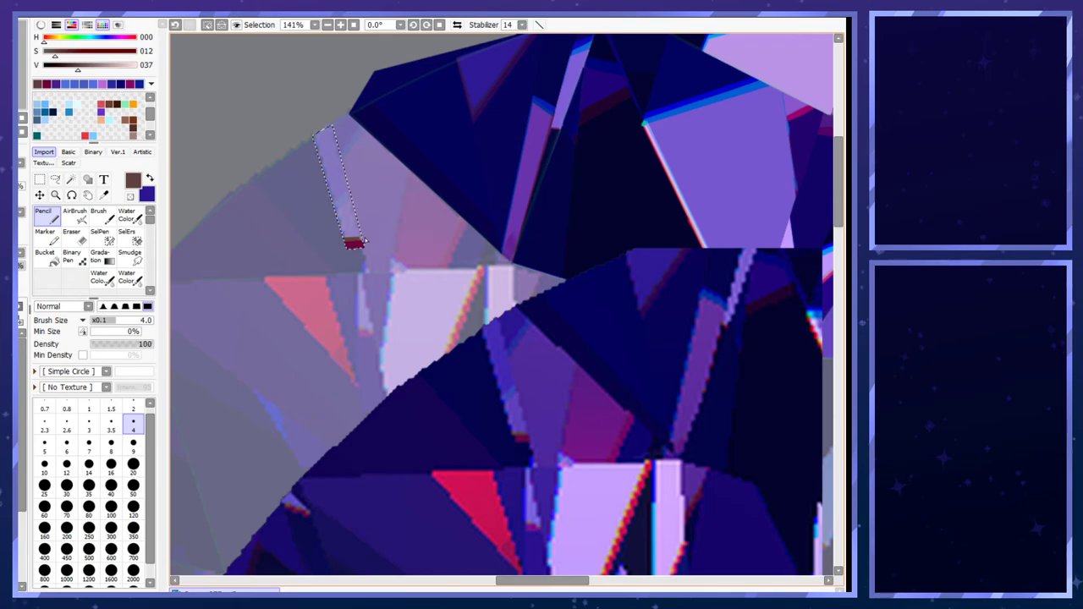
pyautogui.hotkey('ctrl', 'z')
pyautogui.moveTo(369, 240); pyautogui.dragTo(342, 242)
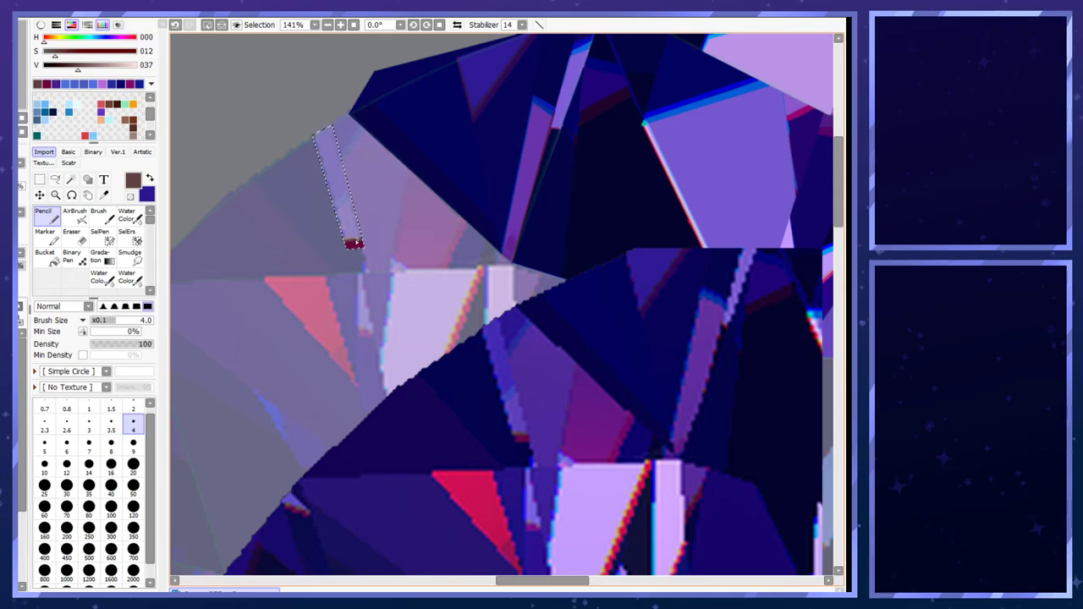
# - Pencil the strip's lower half above the tip in sampled violet-blue (H 254, S 51, V 73), reducing the brush to size 9
pyautogui.click(133, 467)
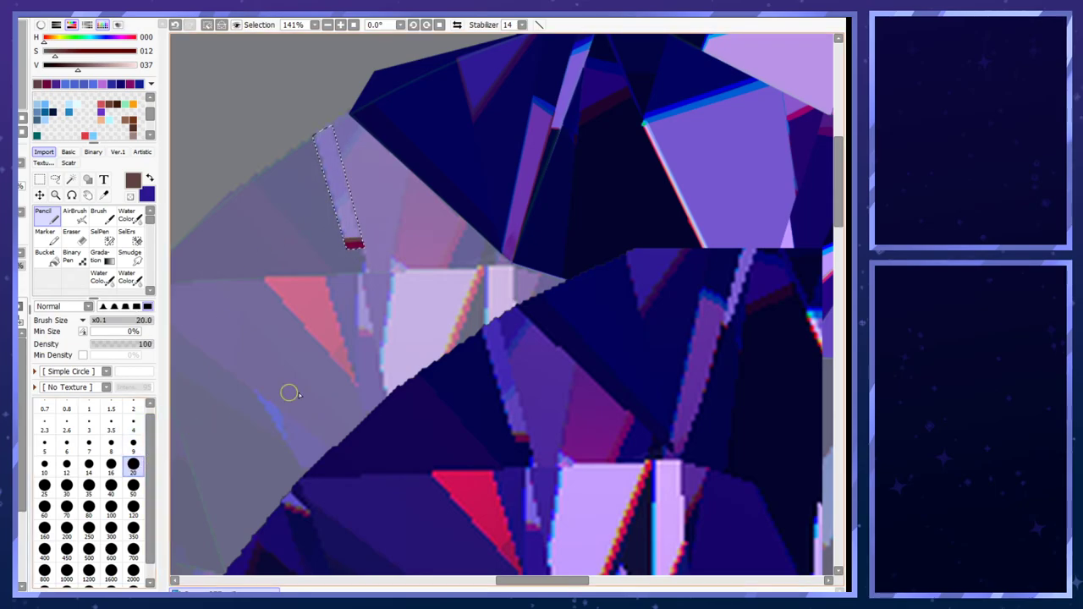
pyautogui.rightClick(521, 421)
pyautogui.moveTo(330, 229)
pyautogui.mouseDown()
pyautogui.moveTo(350, 235)
pyautogui.moveTo(339, 234)
pyautogui.moveTo(350, 219)
pyautogui.mouseUp()
pyautogui.hotkey('ctrl', 'z')
pyautogui.press('[')
pyautogui.press('[')
pyautogui.press('[')
pyautogui.press('[')
pyautogui.press('[')
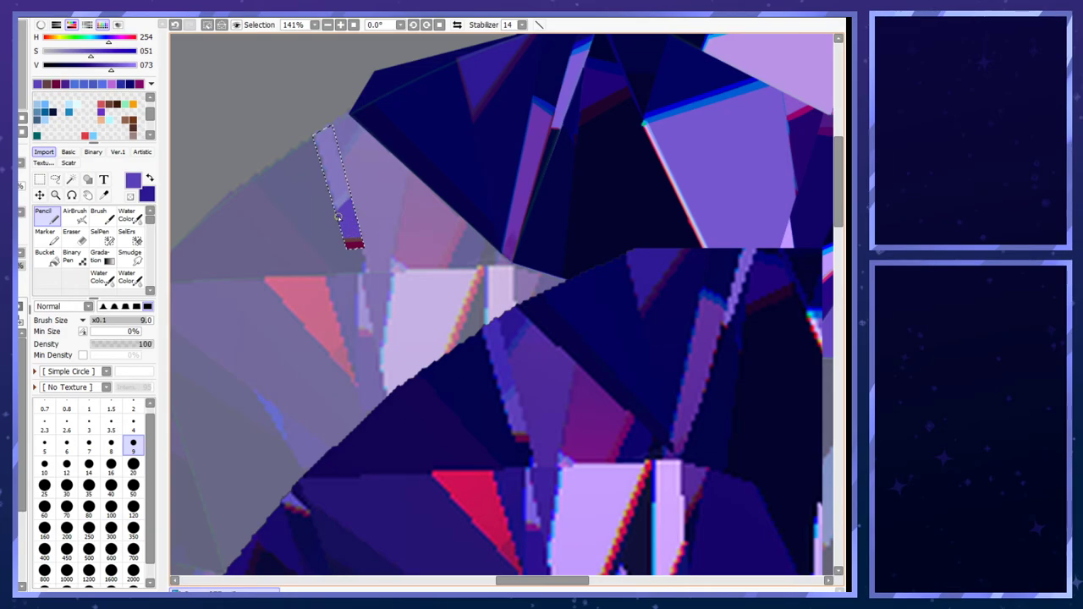
# - Pencil the strip's upper half in a deeper sampled violet-blue (H 251, S 59, V 70) at size 16
pyautogui.keyDown('alt'); pyautogui.click(507, 393); pyautogui.keyUp('alt')
pyautogui.click(88, 443)
pyautogui.moveTo(354, 187)
pyautogui.mouseDown()
pyautogui.moveTo(326, 215)
pyautogui.moveTo(362, 183)
pyautogui.moveTo(347, 223)
pyautogui.moveTo(343, 201)
pyautogui.moveTo(328, 215)
pyautogui.moveTo(361, 181)
pyautogui.mouseUp()
pyautogui.hotkey('ctrl', 'z')
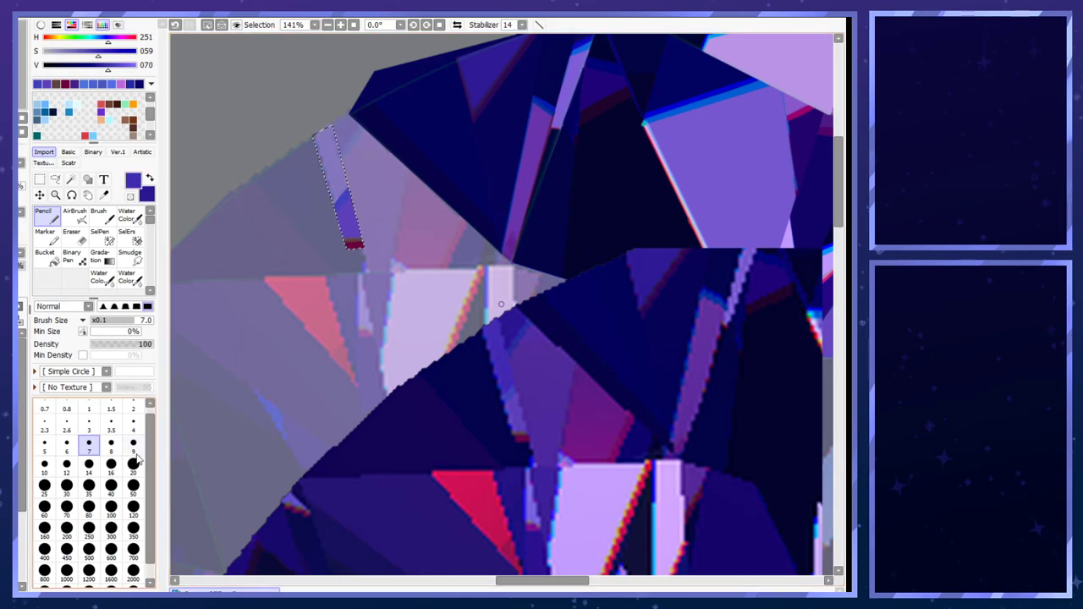
pyautogui.click(119, 463)
pyautogui.moveTo(327, 199)
pyautogui.mouseDown()
pyautogui.moveTo(341, 161)
pyautogui.moveTo(323, 156)
pyautogui.moveTo(320, 141)
pyautogui.moveTo(334, 147)
pyautogui.moveTo(323, 140)
pyautogui.mouseUp()
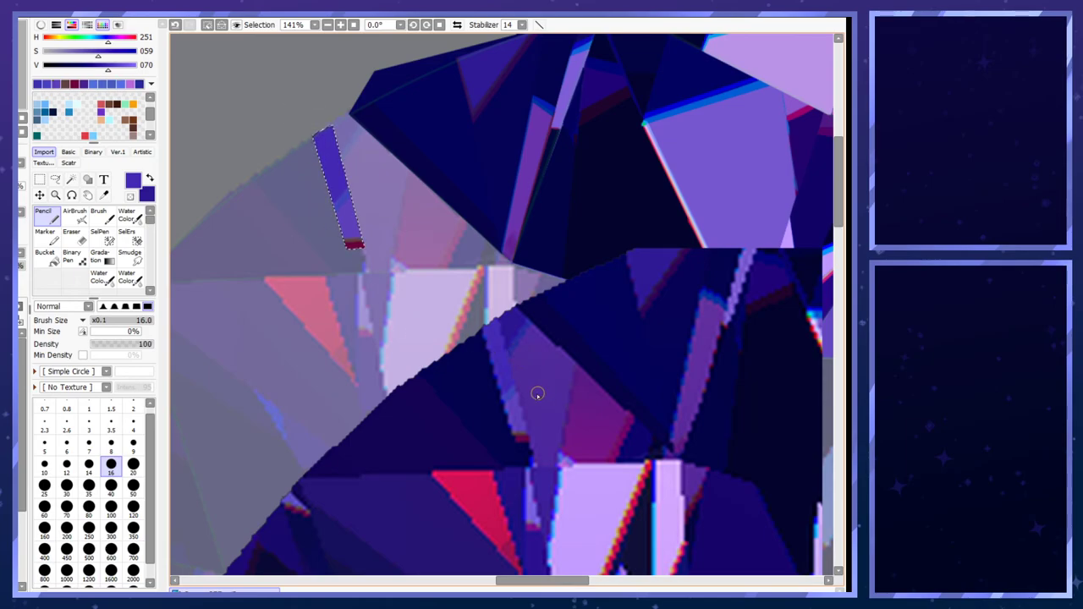
# - Pencil the strip's long left edge in sampled blue (H 240, S 72, V 69) at size 4
pyautogui.rightClick(502, 404)
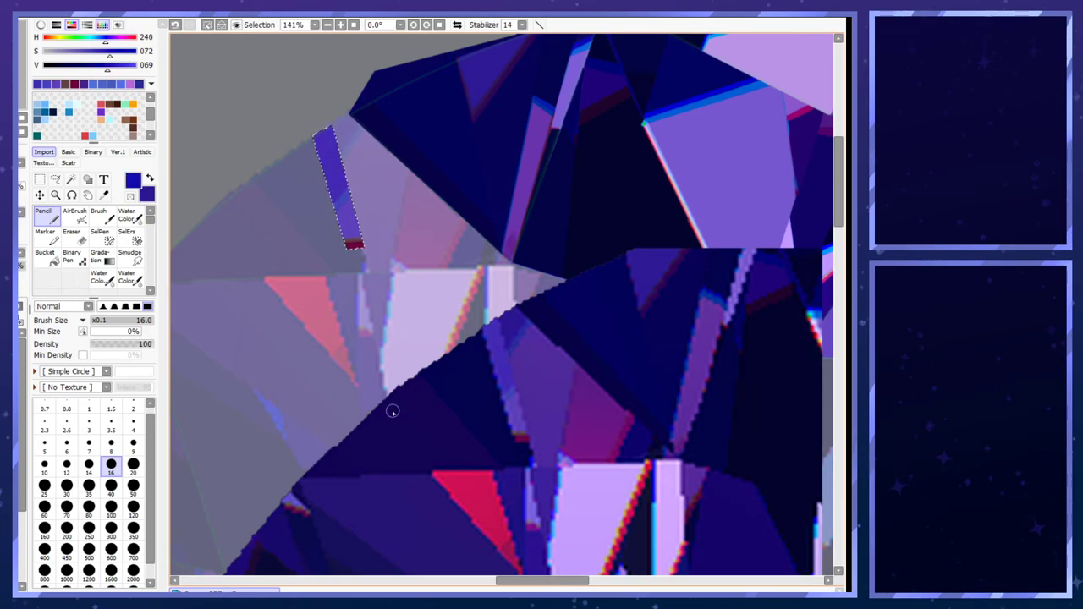
pyautogui.click(135, 426)
pyautogui.moveTo(344, 246); pyautogui.dragTo(312, 133)
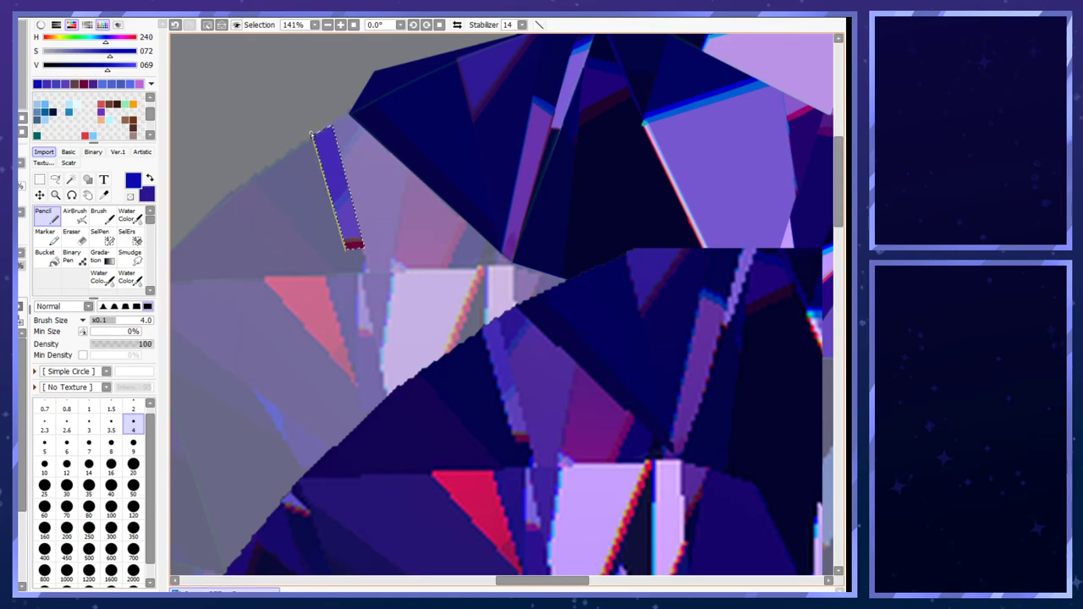
pyautogui.hotkey('ctrl', 'd')
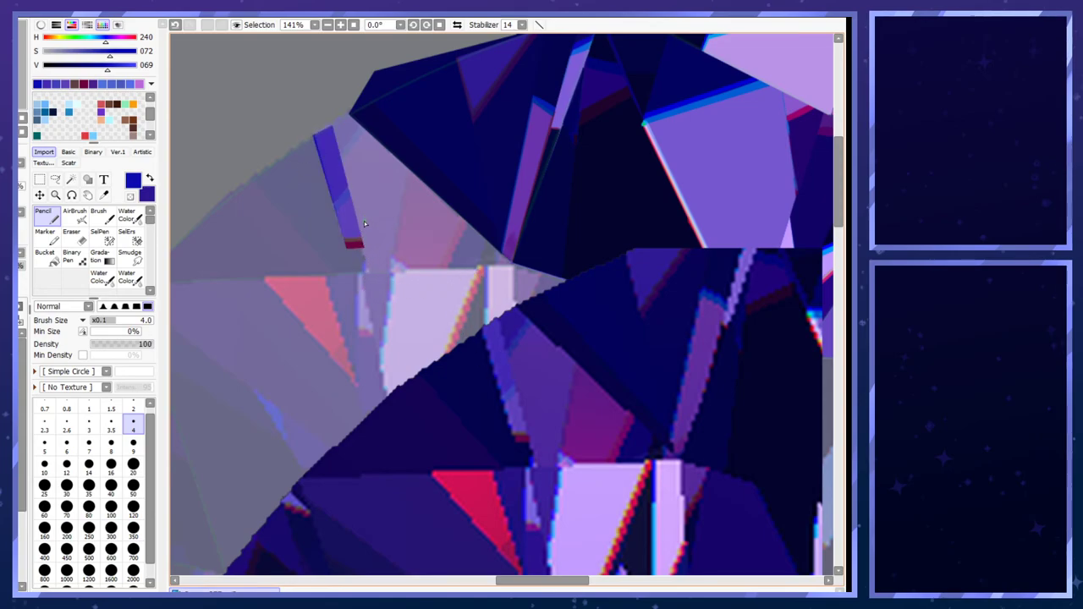
pyautogui.hotkey('ctrl', 'z')
# - Try to pencil the strip's edge in sampled brighter blue (H 221, S 77, V 67) at size 3
pyautogui.rightClick(488, 345)
pyautogui.click(96, 422)
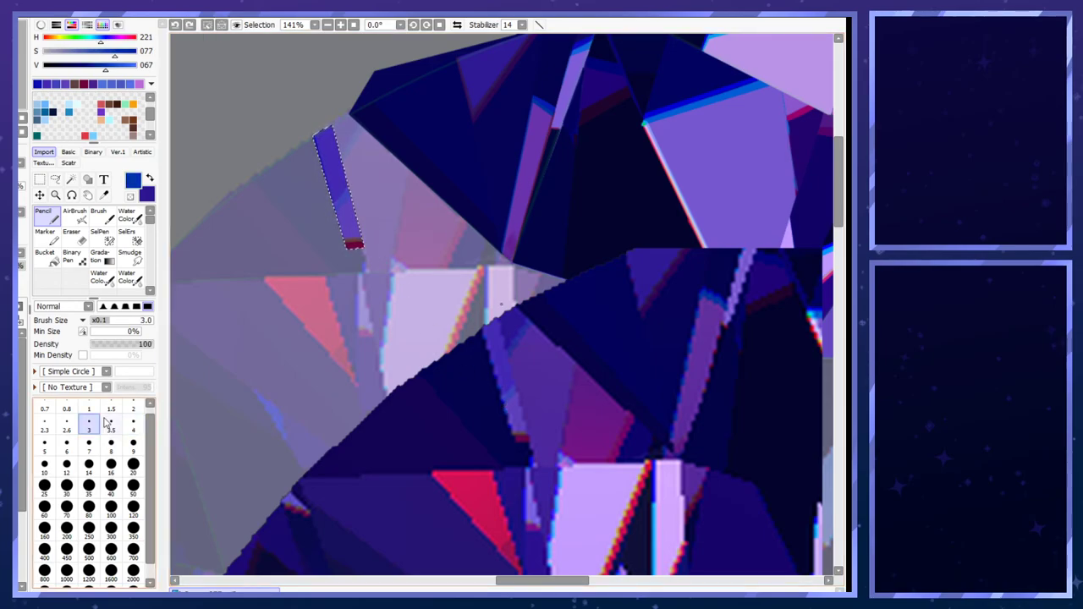
pyautogui.moveTo(345, 245)
pyautogui.mouseDown()
pyautogui.moveTo(329, 193)
pyautogui.moveTo(347, 191)
pyautogui.mouseUp()
pyautogui.hotkey('ctrl', 'z')
pyautogui.hotkey('ctrl', 'z')
# - Touch up the strip with sampled lighter blue (H 237, S 52, V 73) using the size 3 pencil, and clear the selection
pyautogui.rightClick(512, 392)
pyautogui.moveTo(335, 130); pyautogui.dragTo(362, 242)
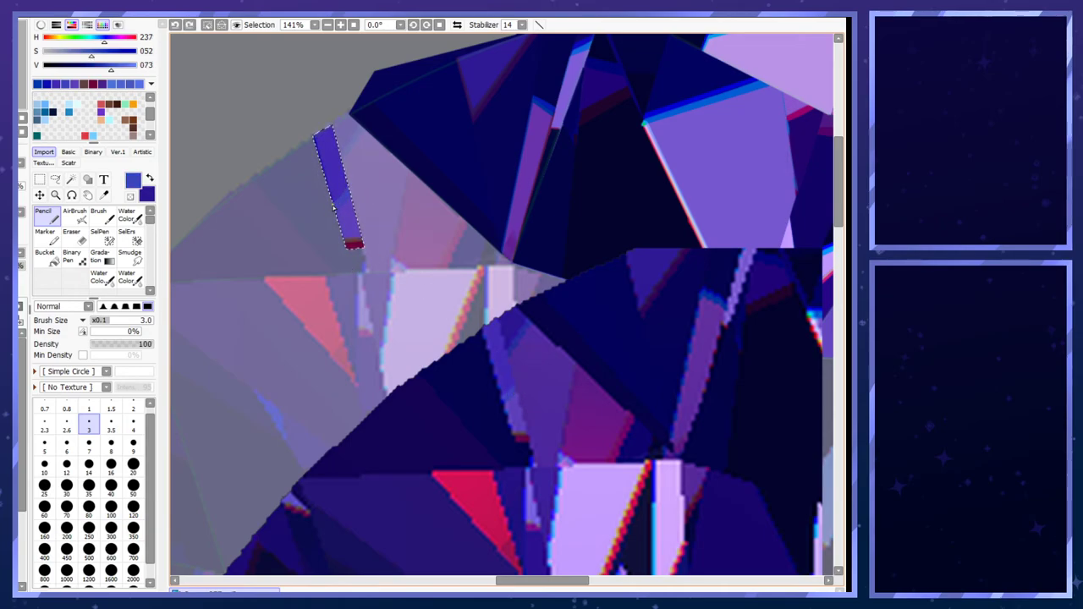
pyautogui.hotkey('ctrl', 'd')
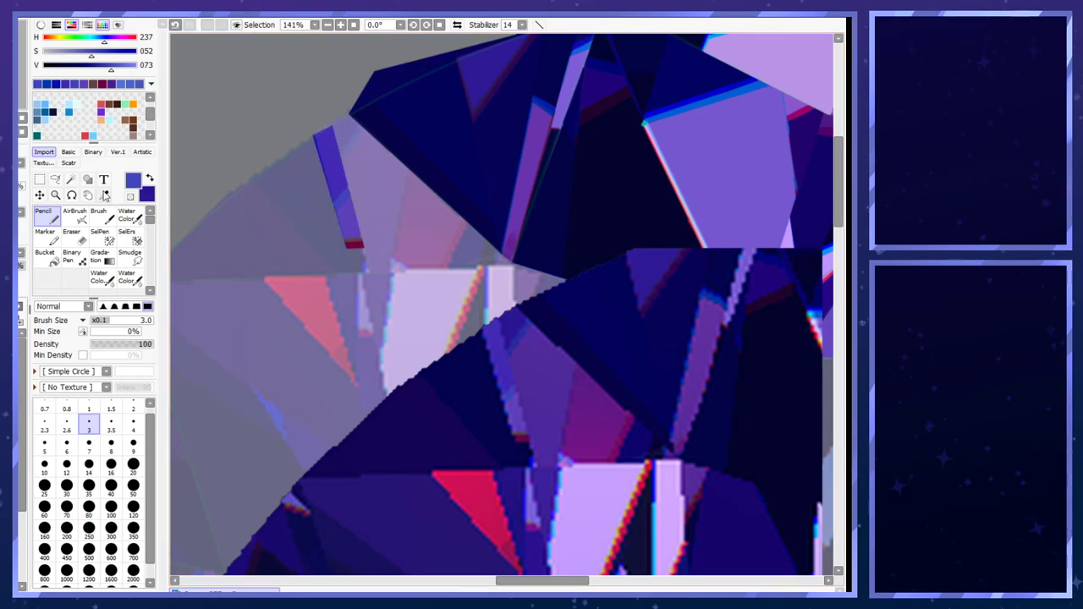
# - Select a small sliver below the strip's tip and pencil it in sampled violet (H 257, S 46, V 77) and blue (H 240, S 92, V 88)
pyautogui.click(55, 179)
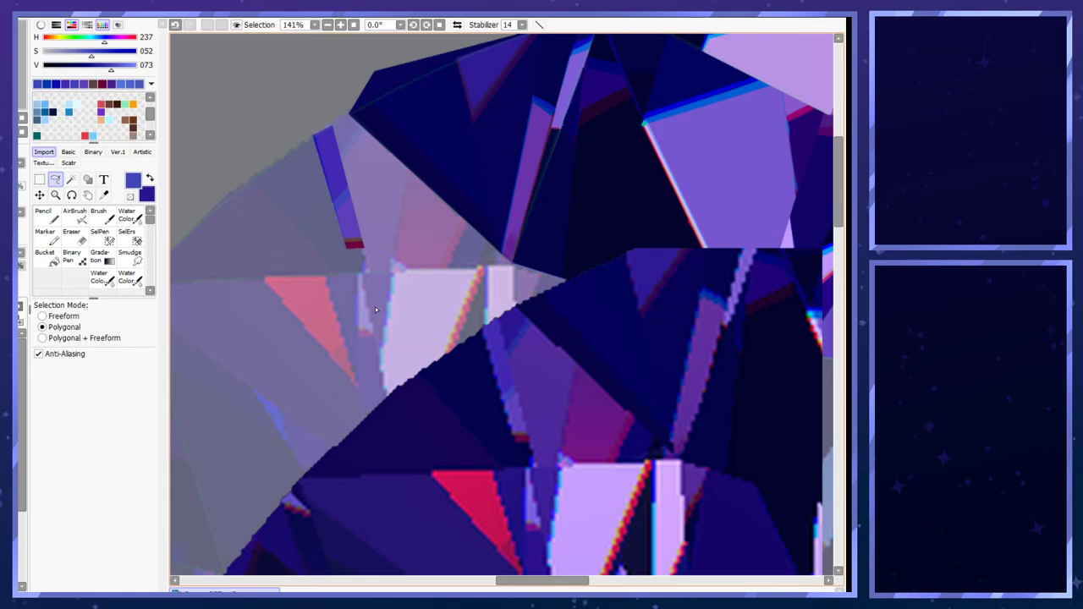
pyautogui.click(370, 275)
pyautogui.doubleClick(360, 272)
pyautogui.rightClick(536, 470)
pyautogui.rightClick(537, 464)
pyautogui.press('x')
pyautogui.rightClick(534, 465)
pyautogui.click(45, 218)
pyautogui.press('x')
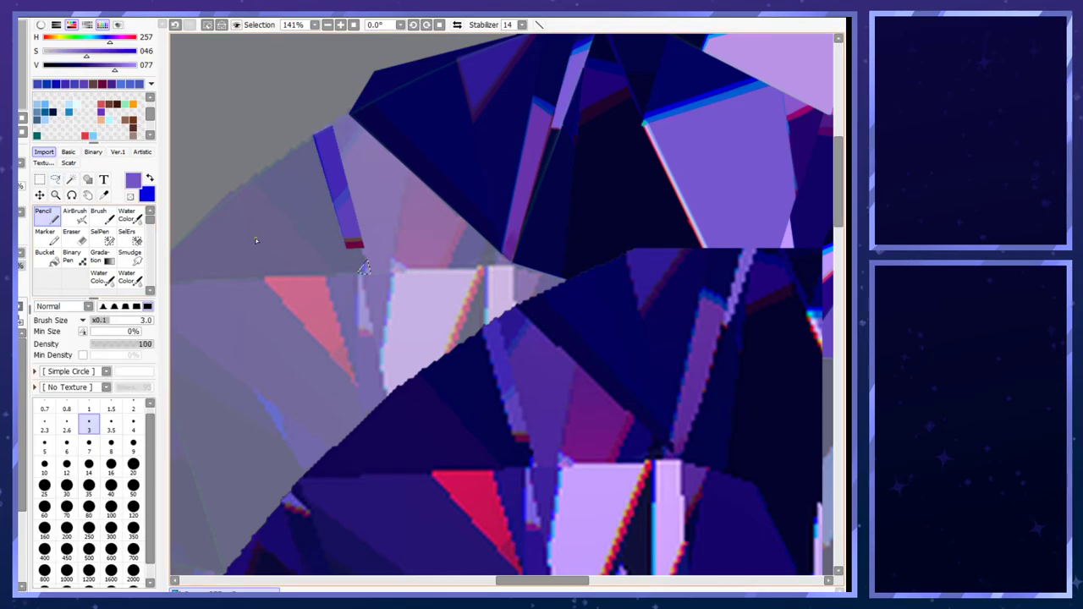
pyautogui.press('x')
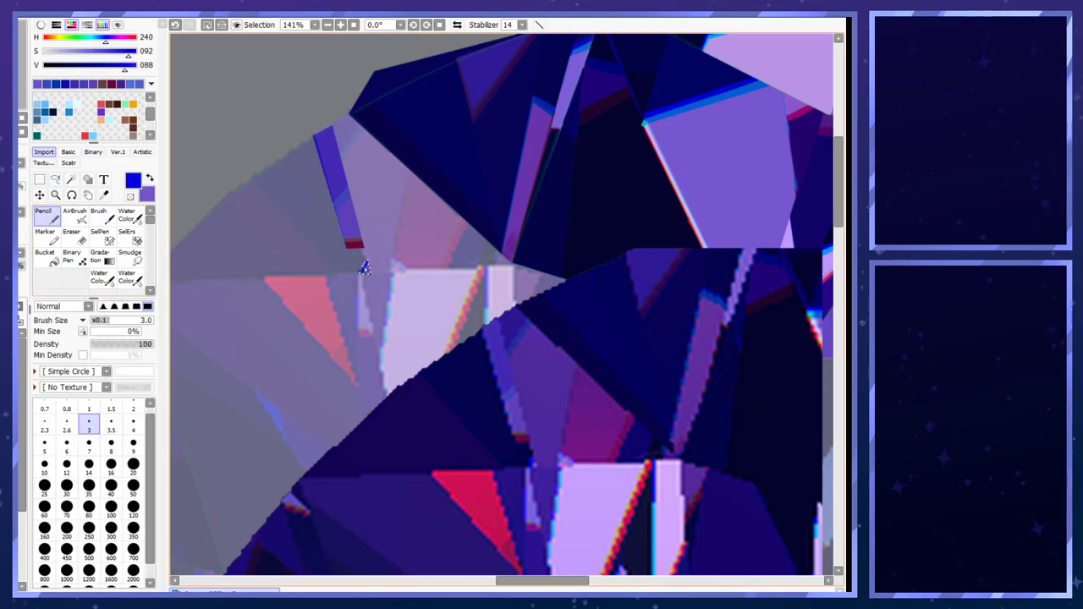
pyautogui.moveTo(363, 270); pyautogui.dragTo(366, 266)
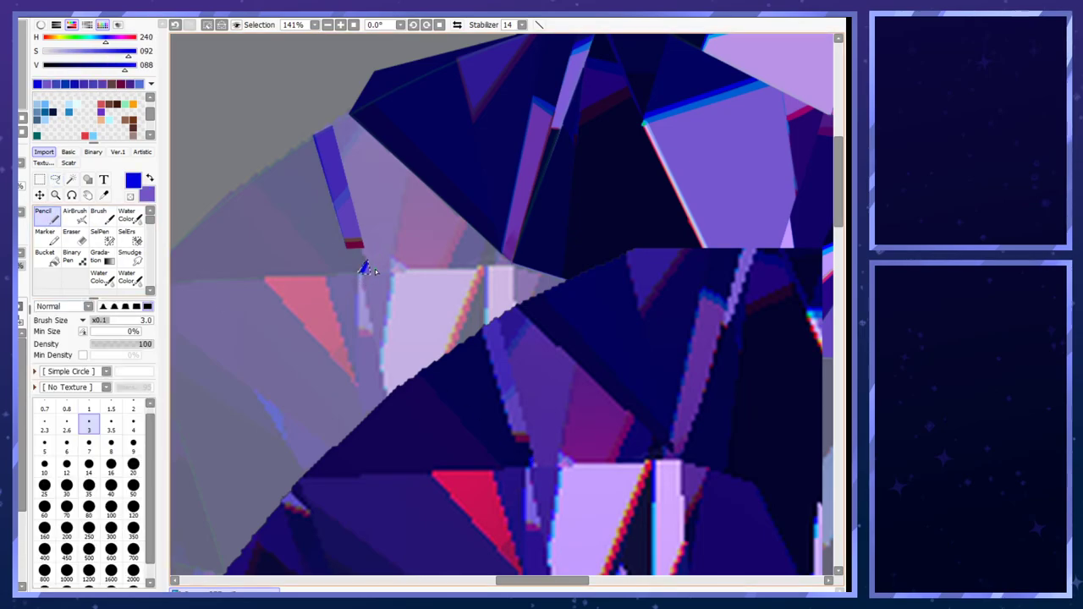
pyautogui.press('x')
pyautogui.hotkey('ctrl', 'd')
# - Set the pencil to transparent colour and show the repainted facets again
pyautogui.press('-')
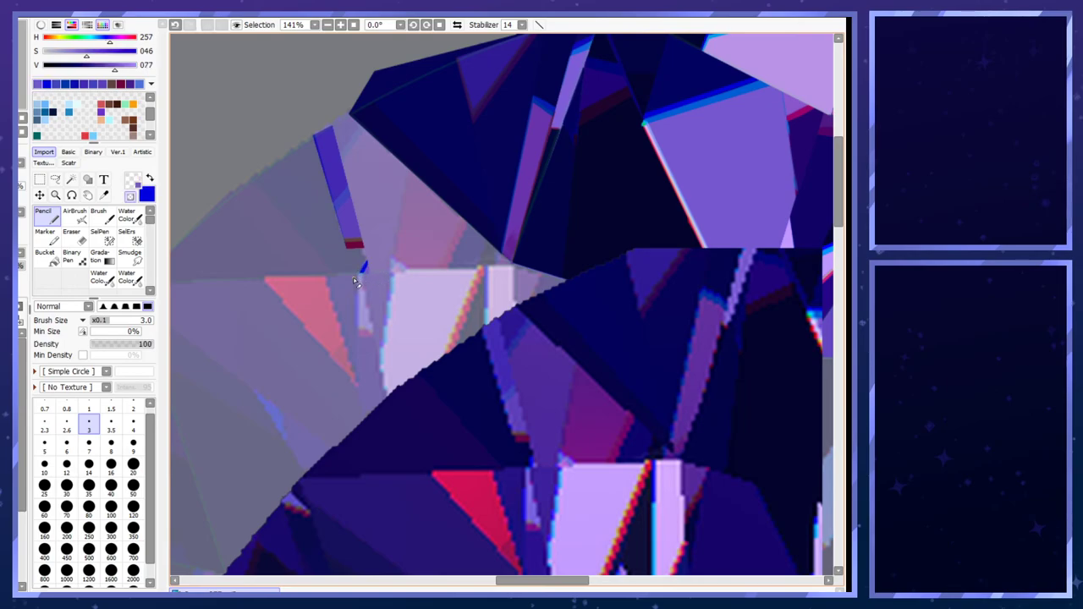
pyautogui.hotkey('ctrl', 'z')
pyautogui.click(19, 381)
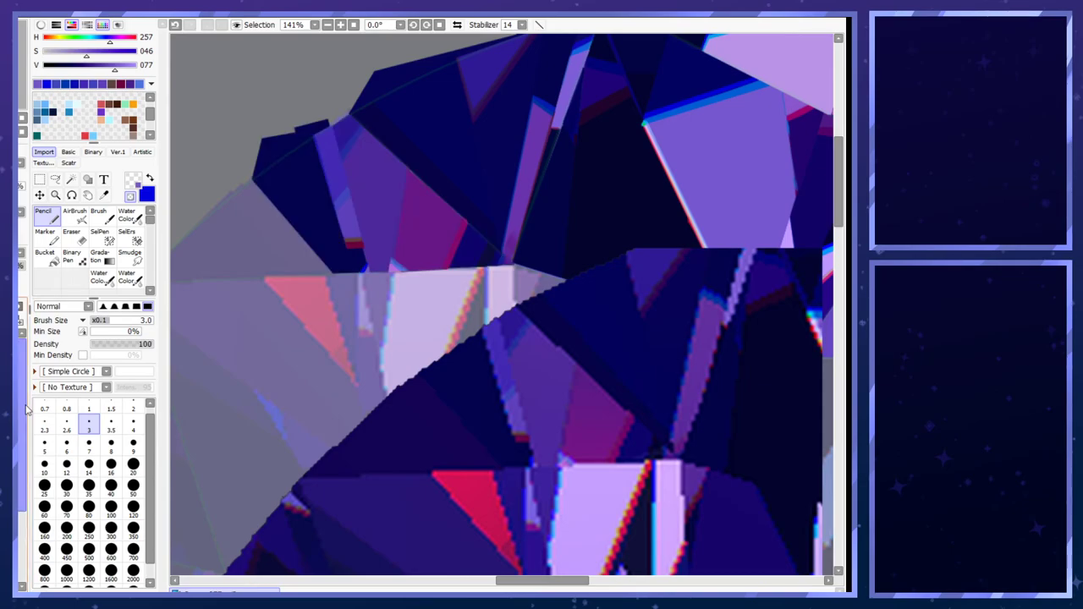
# - Select the dark facet beside the violet strip and airbrush its lower part in sampled near-black blue (H 240, S 21, V 19)
pyautogui.keyDown('alt'); pyautogui.click(477, 414); pyautogui.keyUp('alt')
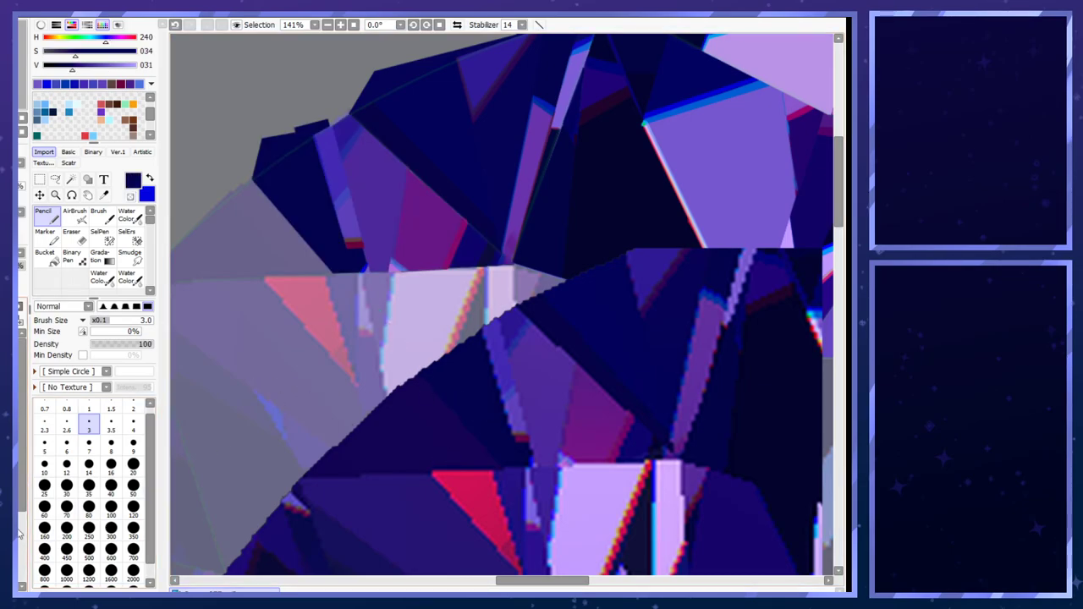
pyautogui.click(75, 216)
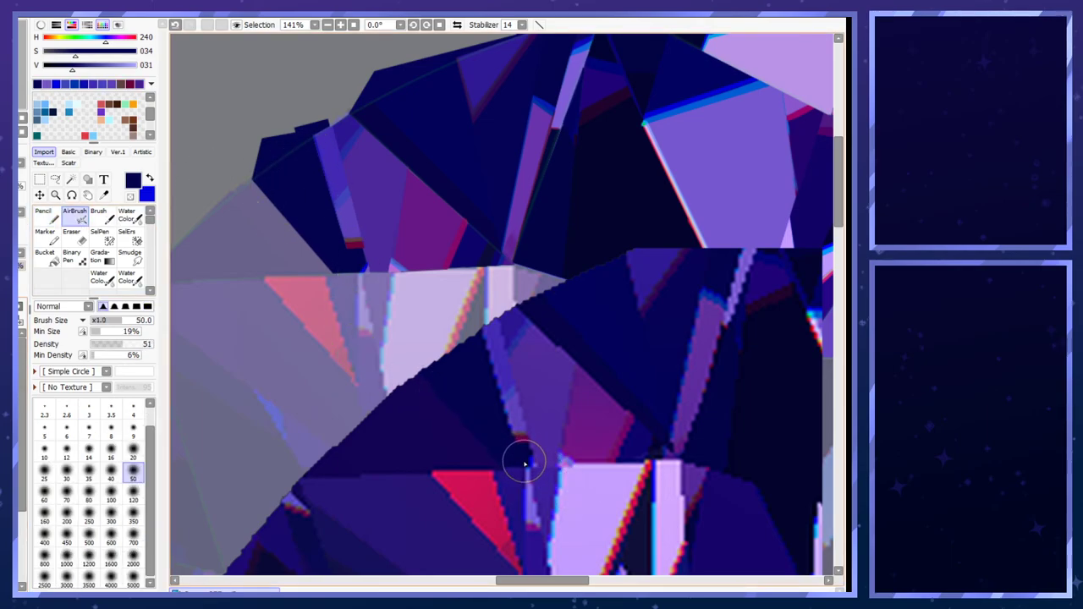
pyautogui.keyDown('alt'); pyautogui.click(511, 438); pyautogui.keyUp('alt')
pyautogui.moveTo(347, 261); pyautogui.dragTo(363, 259)
pyautogui.hotkey('ctrl', 'z')
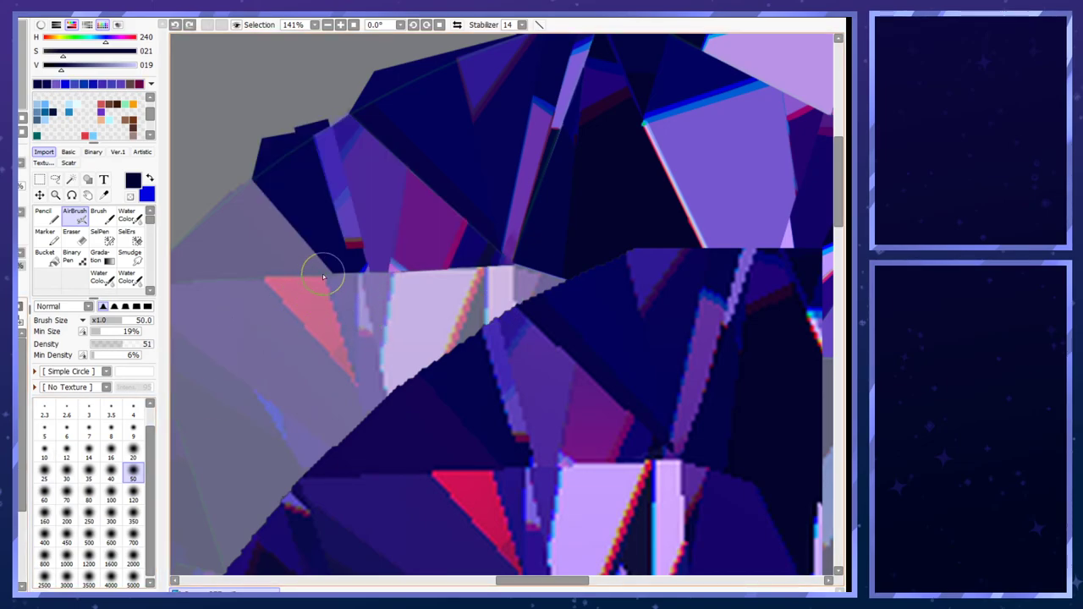
pyautogui.click(55, 180)
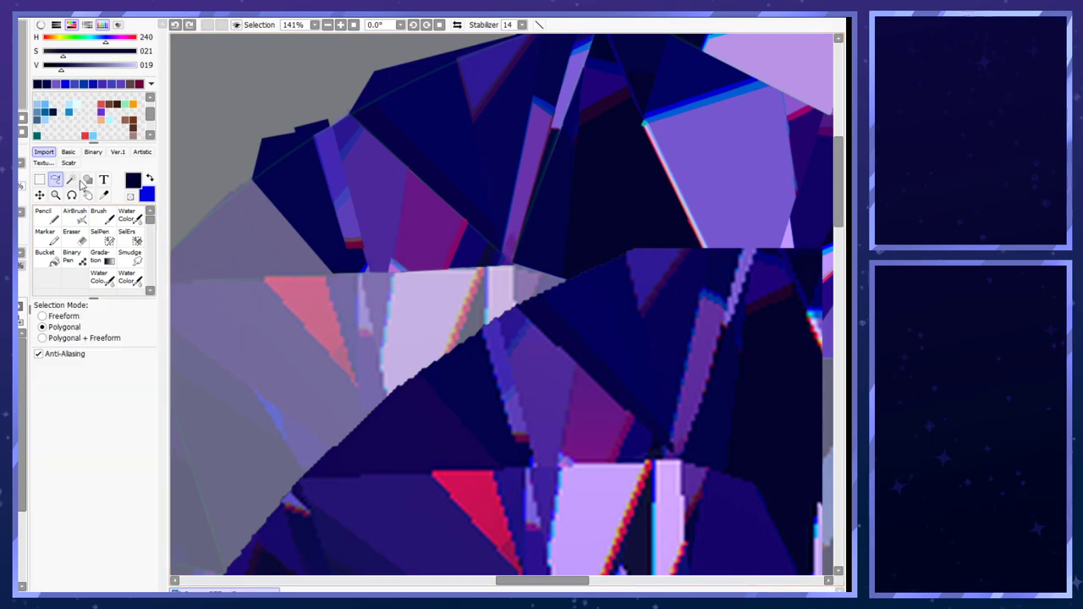
pyautogui.click(367, 274)
pyautogui.click(305, 190)
pyautogui.doubleClick(316, 230)
pyautogui.click(73, 217)
pyautogui.moveTo(377, 290); pyautogui.dragTo(363, 198)
pyautogui.hotkey('ctrl', 'd')
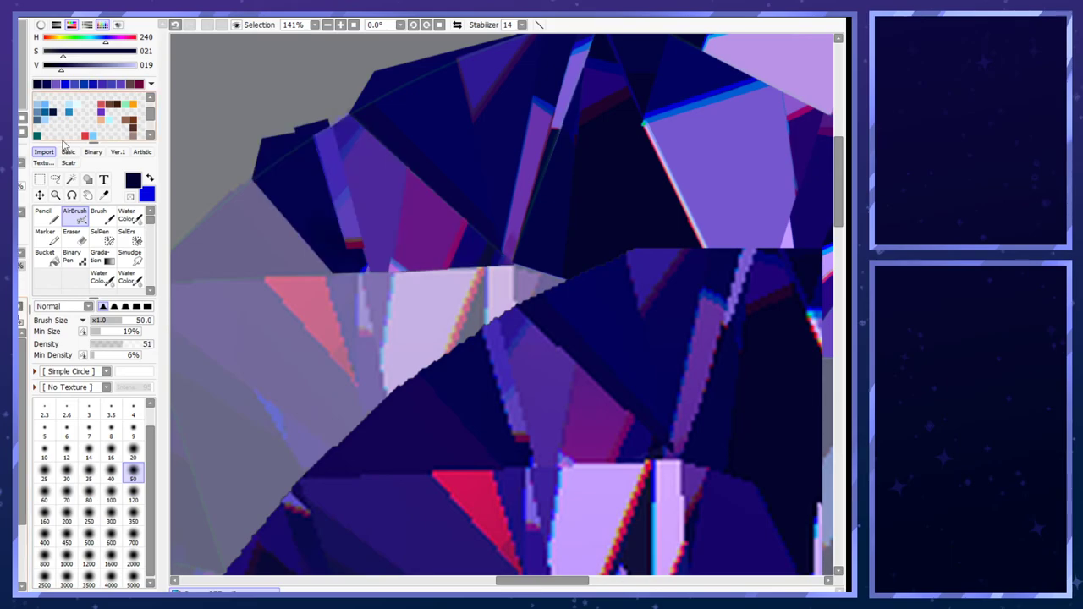
# - Select the next facet down the upper-left rim and fill it with sampled dark violet-blue (H 252, S 36, V 33)
pyautogui.click(55, 180)
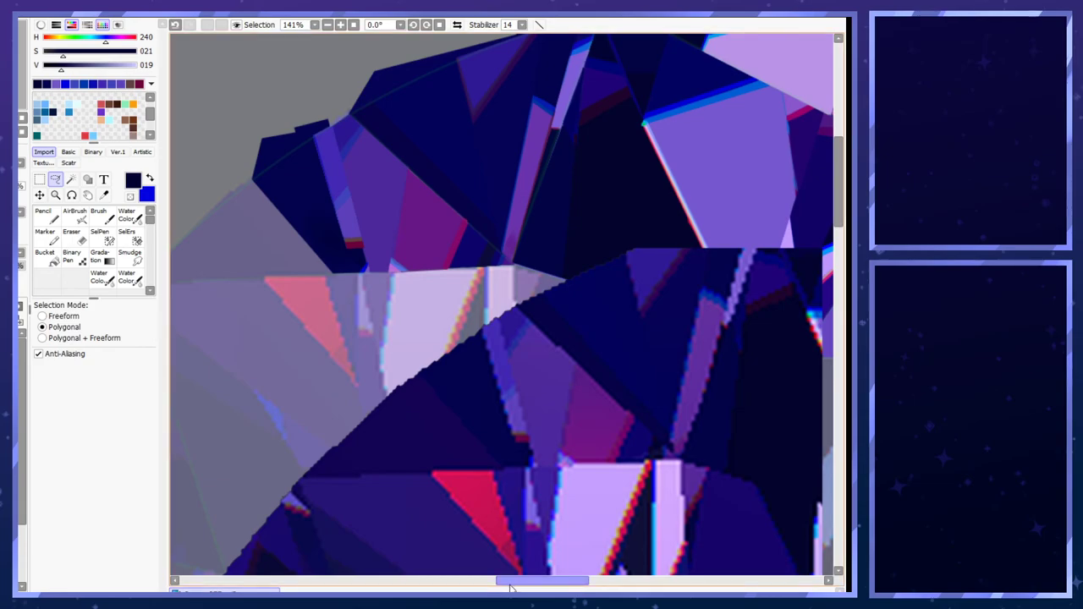
pyautogui.moveTo(510, 583); pyautogui.dragTo(502, 582)
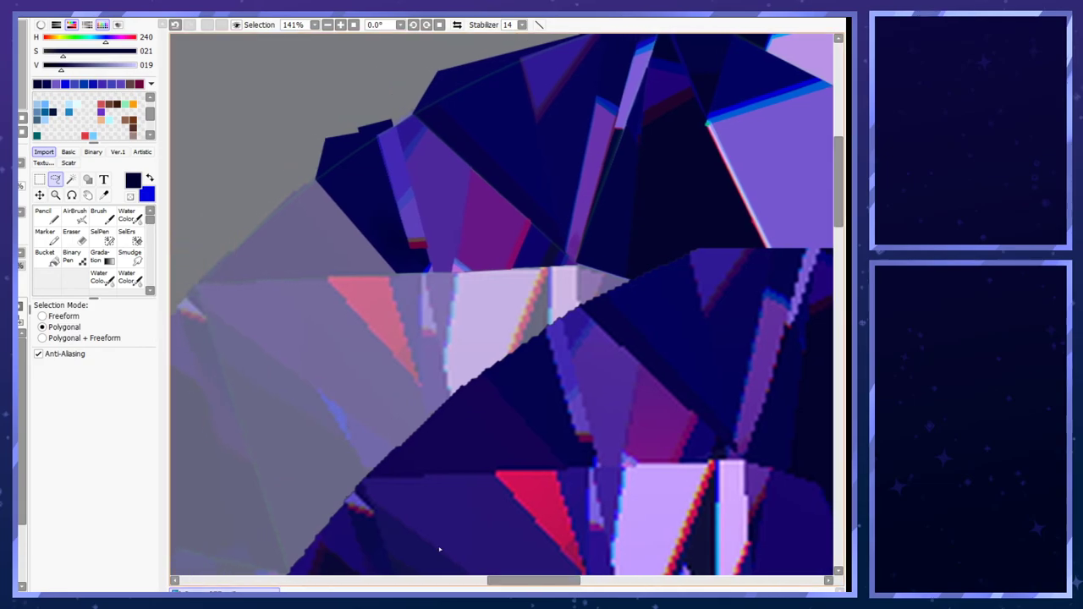
pyautogui.click(200, 283)
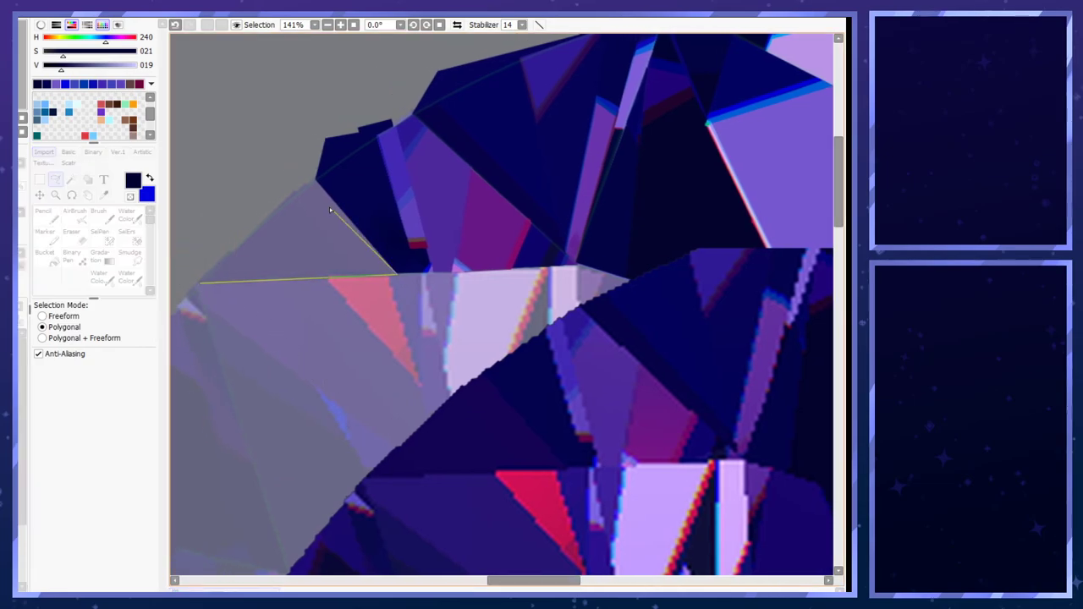
pyautogui.click(397, 275)
pyautogui.doubleClick(229, 234)
pyautogui.rightClick(480, 435)
pyautogui.hotkey('ctrl', 'd')
pyautogui.hotkey('ctrl', 'z')
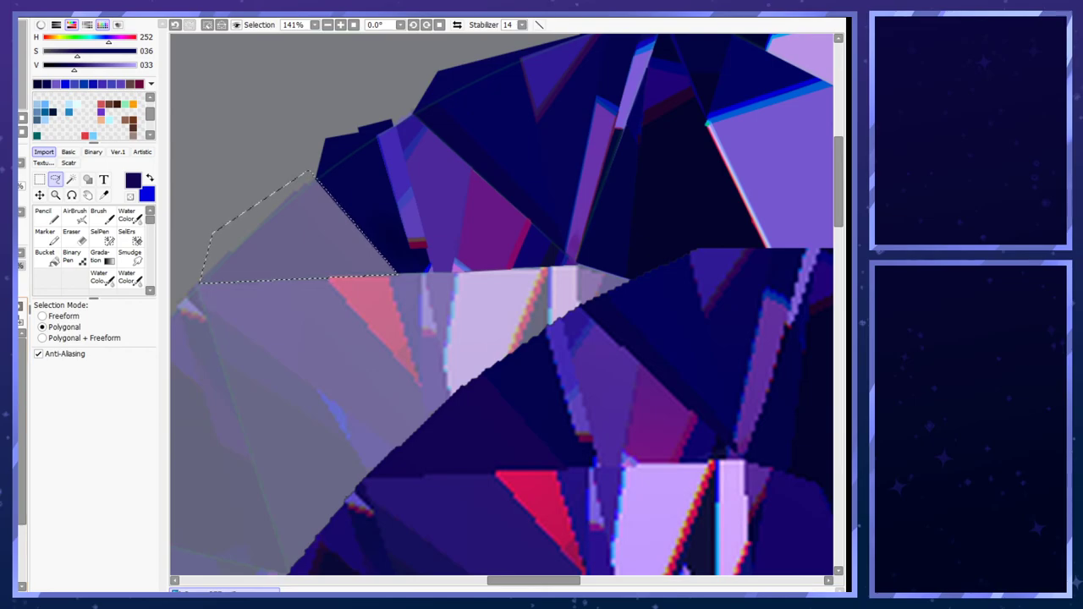
pyautogui.hotkey('ctrl', 'f')
pyautogui.hotkey('ctrl', 'd')
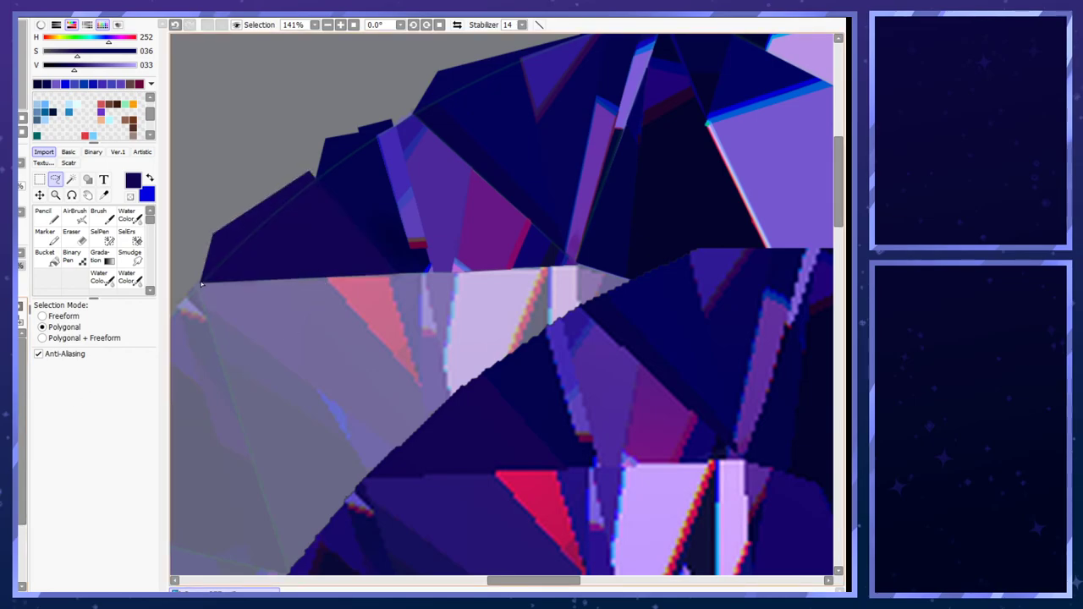
# - Trim the jutting bumps and corners off the rim outline along the newly filled facet and its neighbour
pyautogui.click(201, 285)
pyautogui.click(400, 276)
pyautogui.click(306, 166)
pyautogui.doubleClick(269, 250)
pyautogui.hotkey('ctrl', 'd')
pyautogui.scroll(-3, 364, 287)
pyautogui.hotkey('ctrl', 'v')
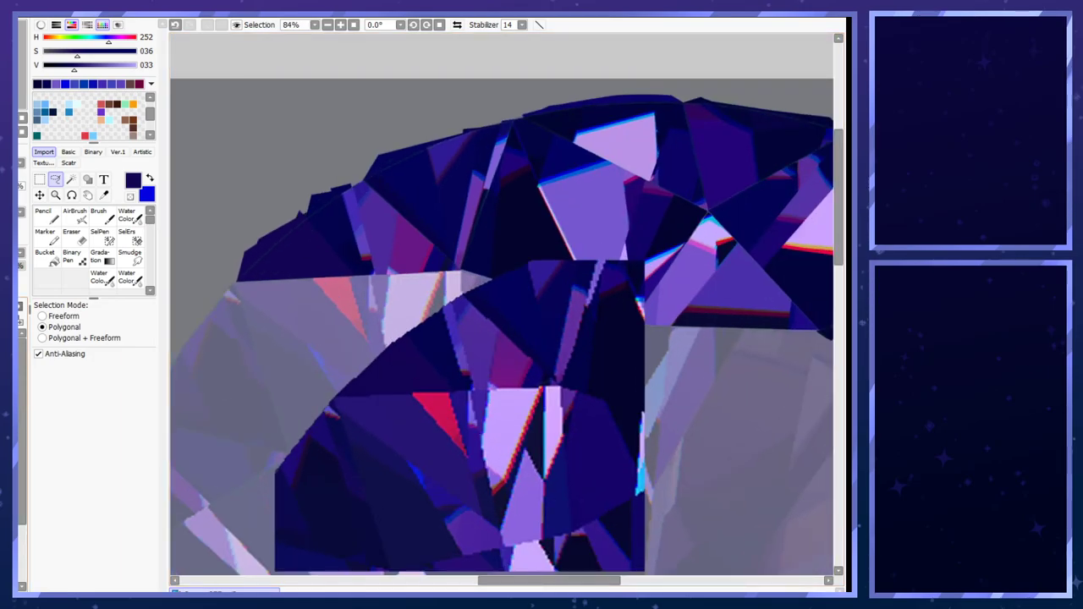
pyautogui.hotkey('ctrl', 'e')
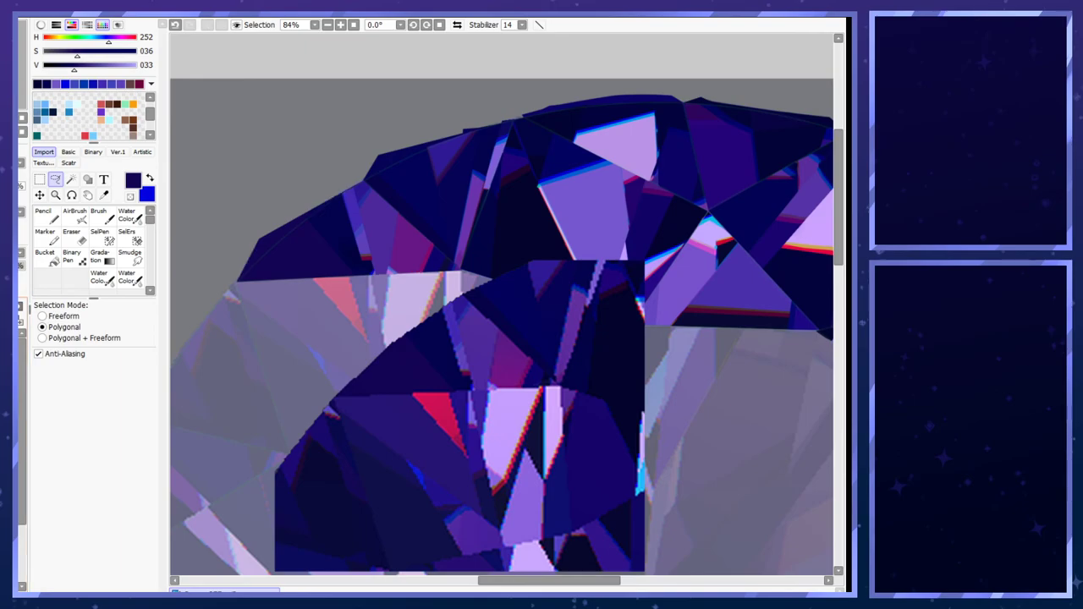
# - Round off the new facet's outer corner by erasing along the rim with the size 20 pencil in transparent colour
pyautogui.scroll(1, 171, 292)
pyautogui.click(39, 195)
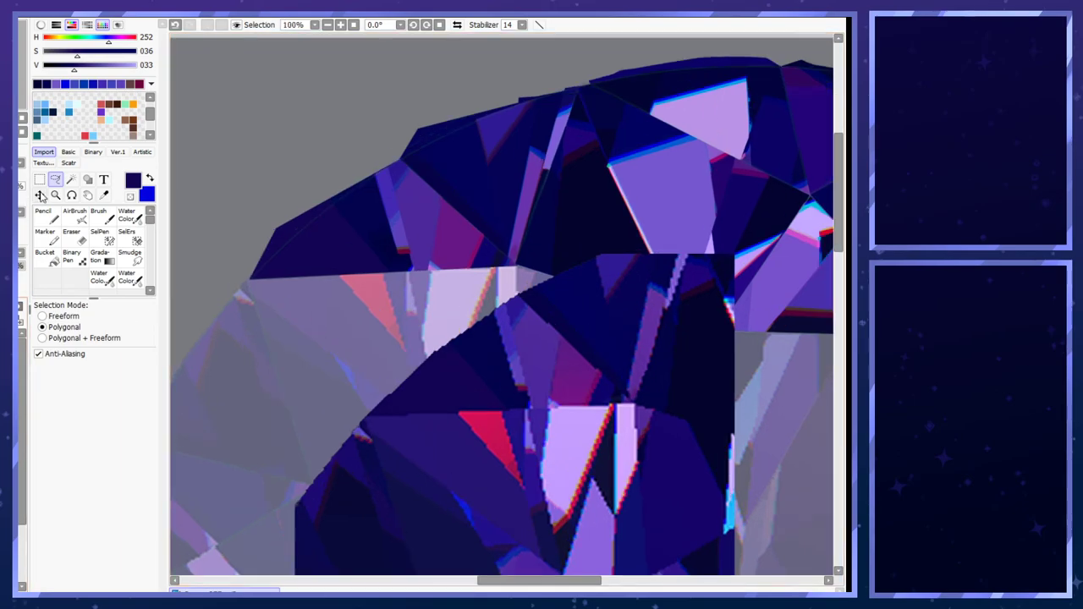
pyautogui.click(49, 215)
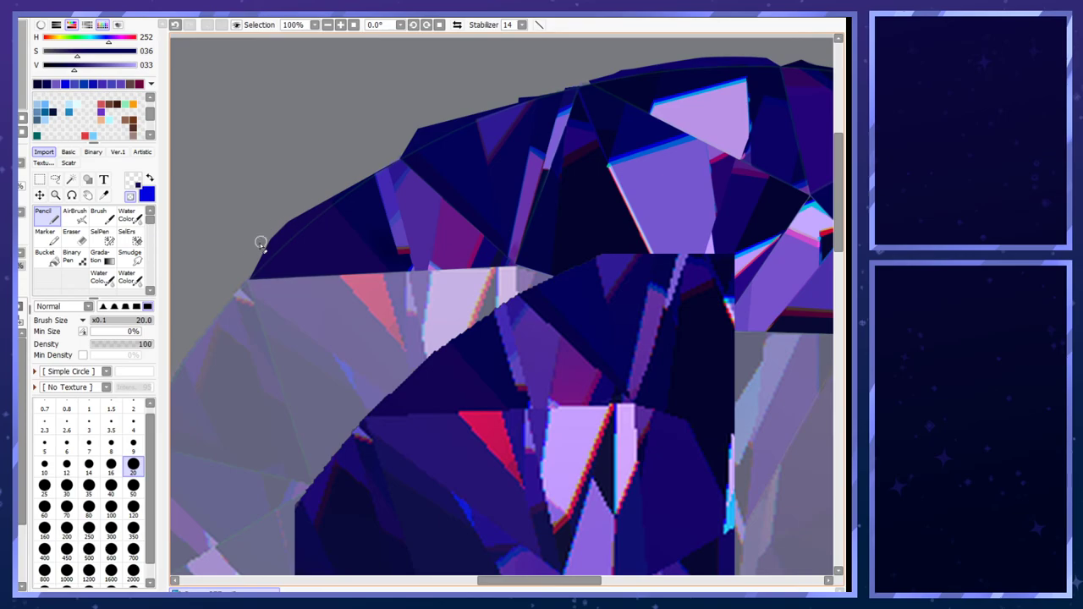
pyautogui.moveTo(252, 257); pyautogui.dragTo(302, 213)
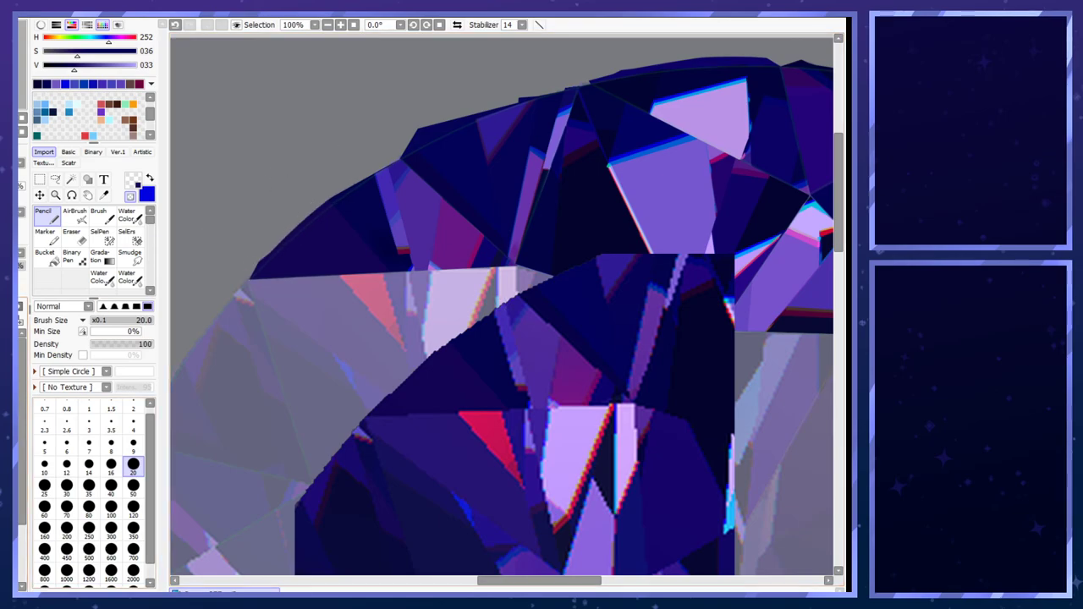
# - Review the whole gem, comparing the repainted facets with the reference enlargement and the plain purple base disc
pyautogui.scroll(-2, 236, 302)
pyautogui.hotkey('ctrl', 'z')
pyautogui.scroll(-3, 366, 252)
pyautogui.scroll(3, 370, 255)
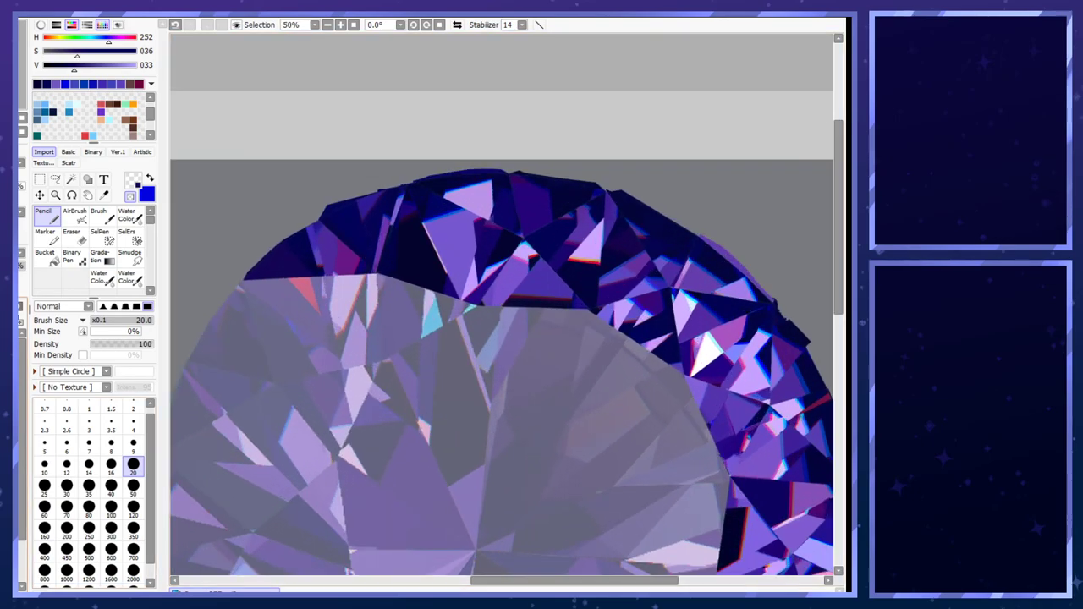
pyautogui.scroll(-3, 354, 340)
pyautogui.scroll(1, 267, 282)
pyautogui.scroll(-1, 267, 281)
pyautogui.scroll(1, 266, 282)
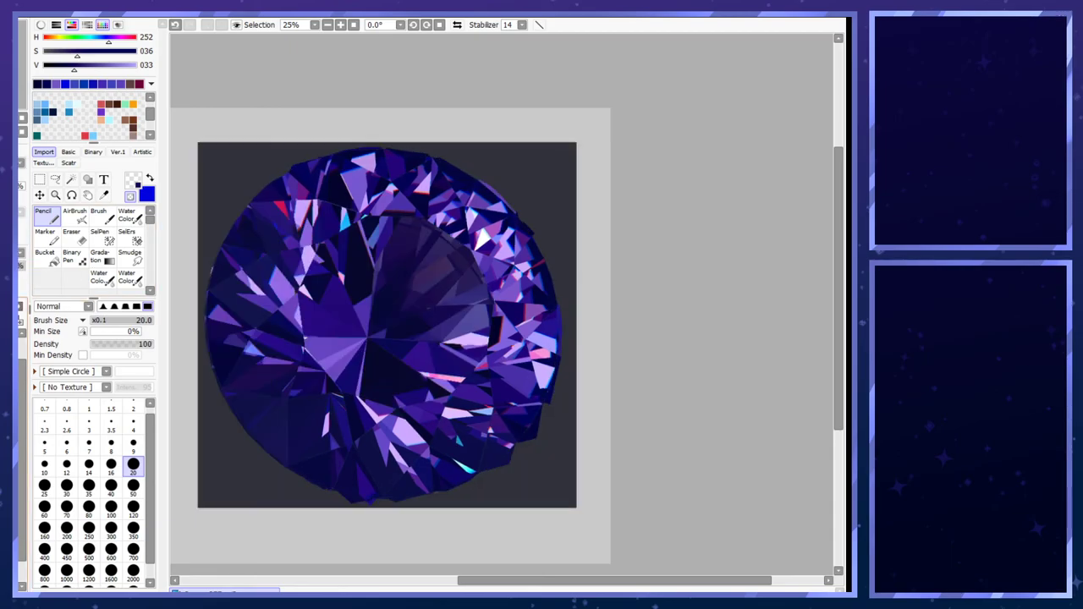
pyautogui.scroll(-3, 410, 296)
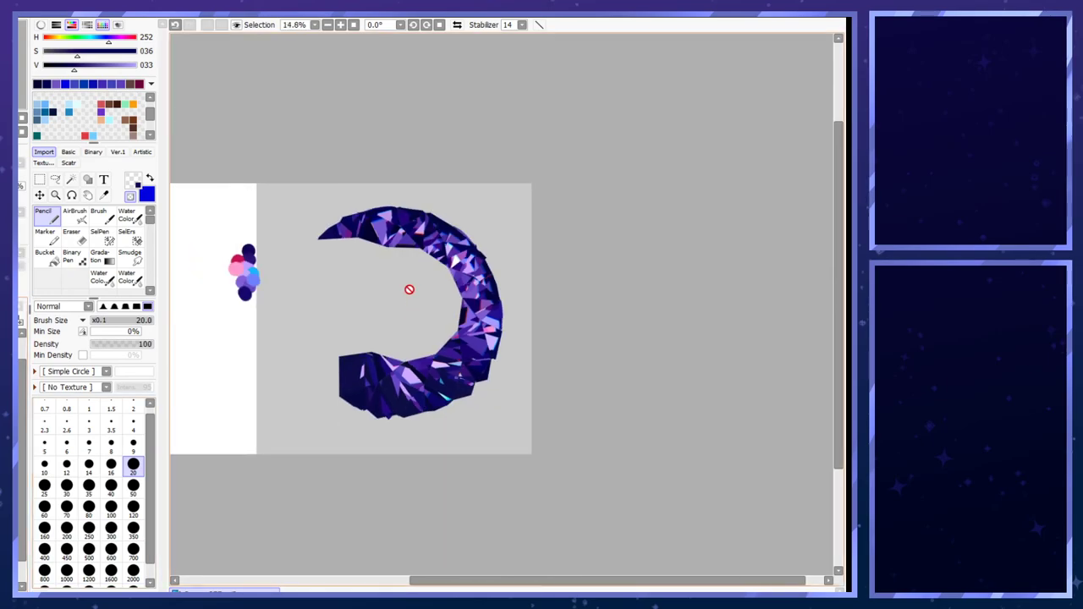
pyautogui.scroll(2, 410, 289)
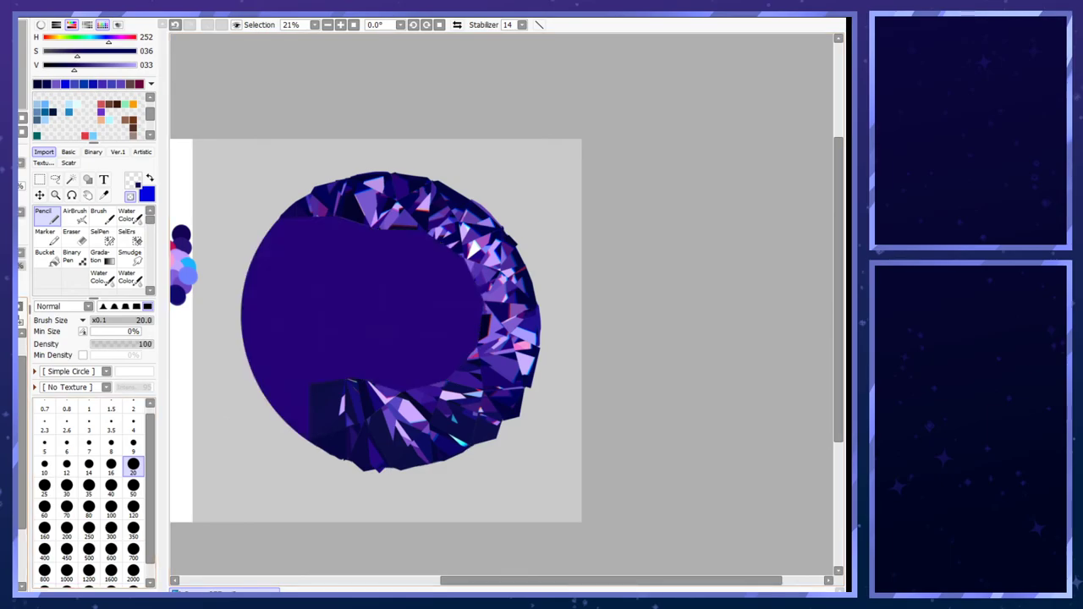
pyautogui.scroll(-2, 287, 338)
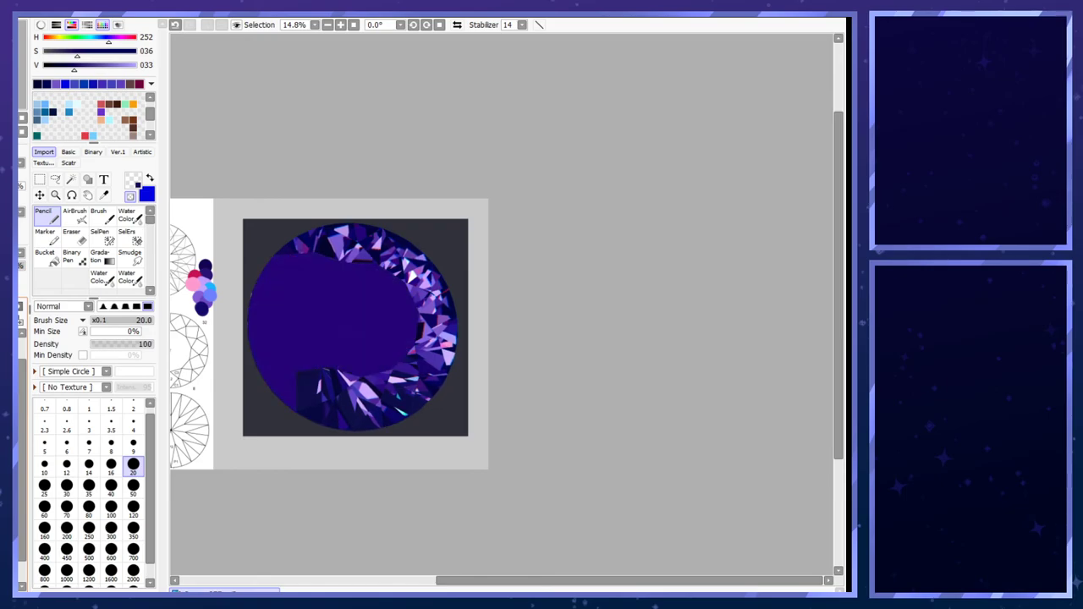
# - Sample lilac (H 265, S 38, V 100) from the reference and outline the pale facet on the gem's right rim with a polygonal selection
pyautogui.scroll(8, 500, 302)
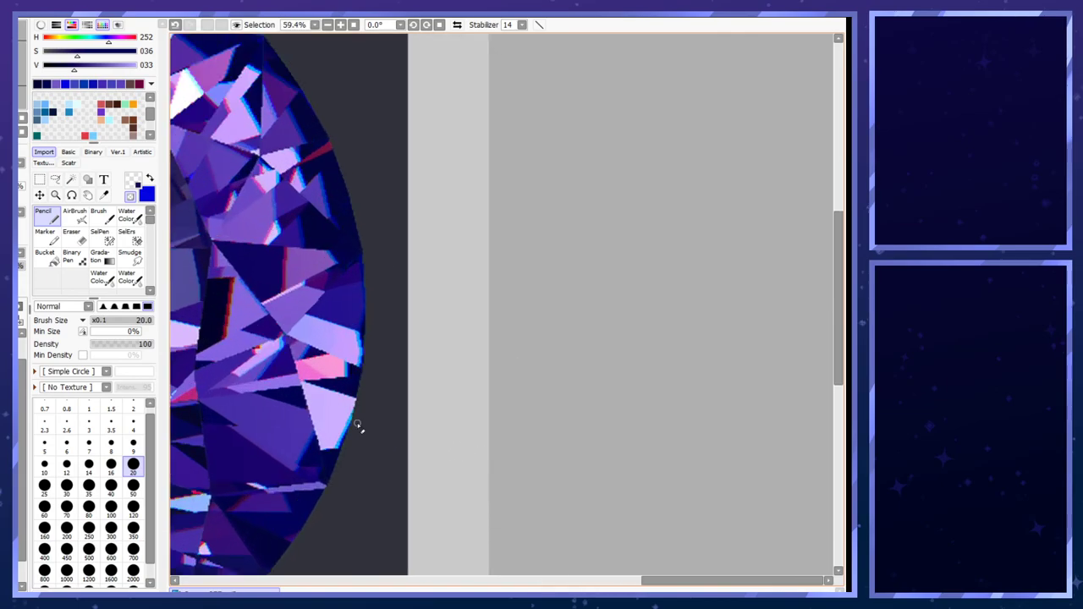
pyautogui.scroll(3, 356, 321)
pyautogui.keyDown('alt'); pyautogui.click(339, 284); pyautogui.keyUp('alt')
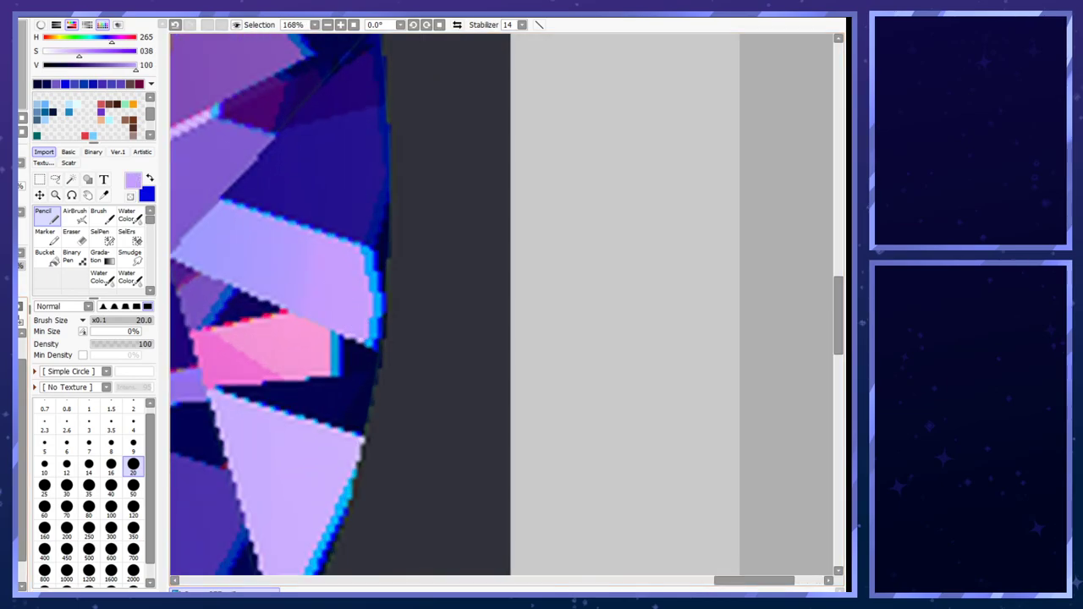
pyautogui.click(55, 179)
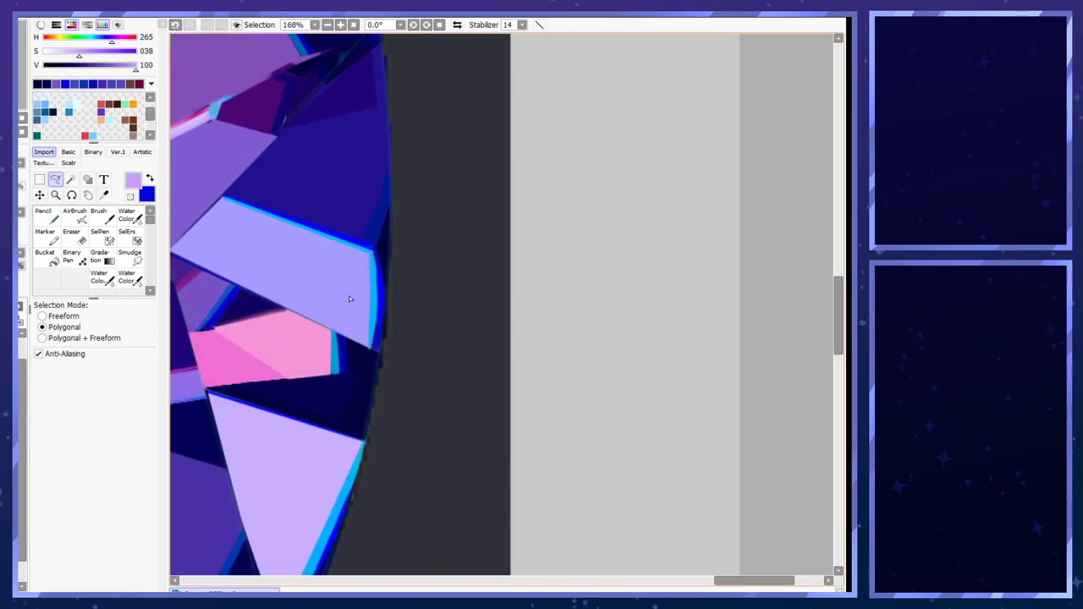
pyautogui.click(371, 349)
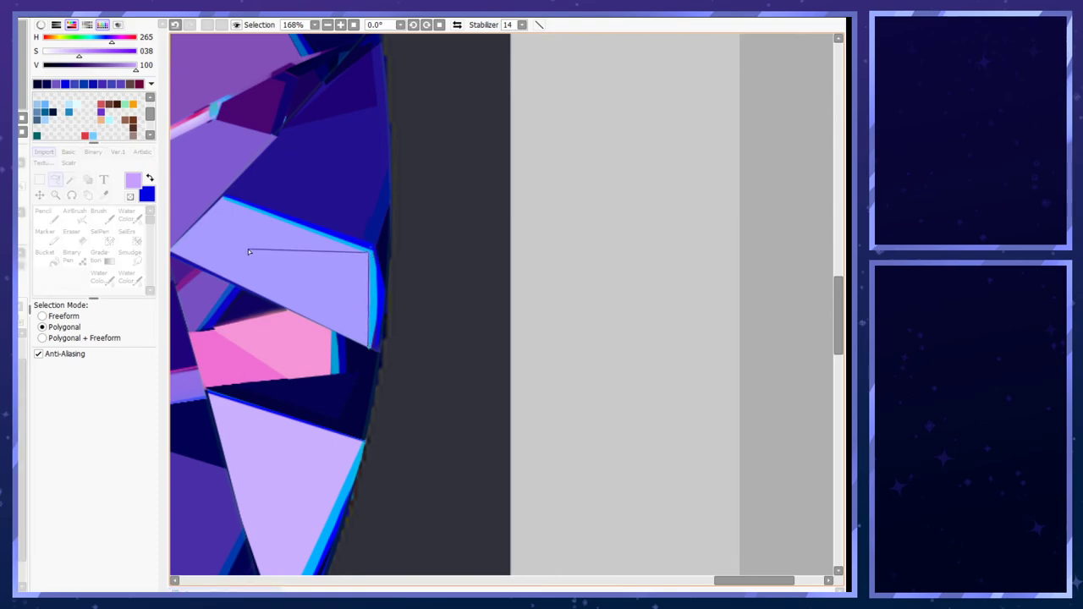
pyautogui.click(223, 198)
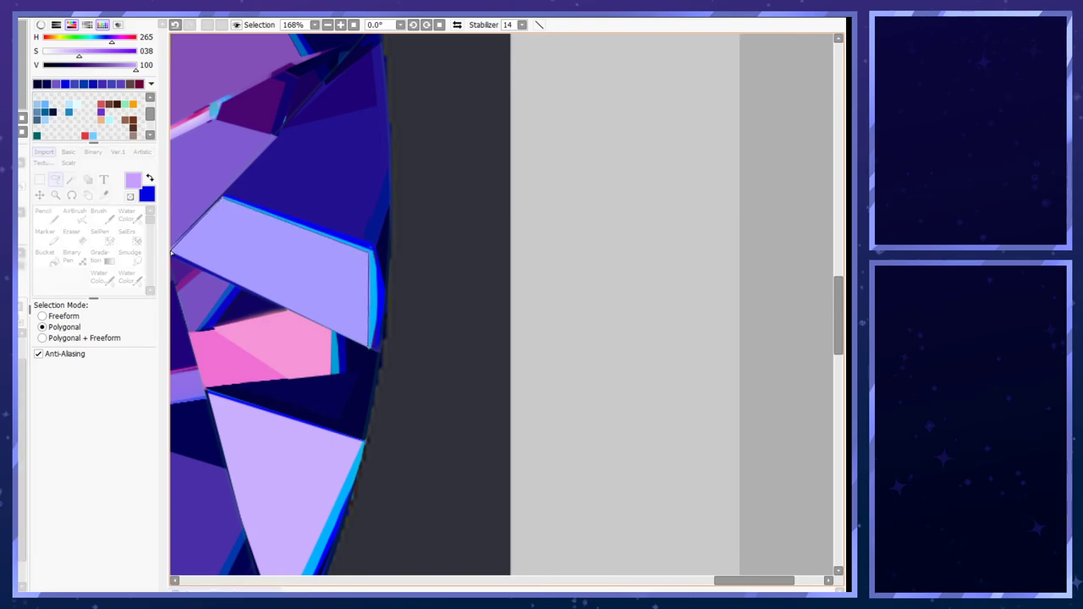
pyautogui.moveTo(722, 584); pyautogui.dragTo(710, 586)
pyautogui.click(284, 252)
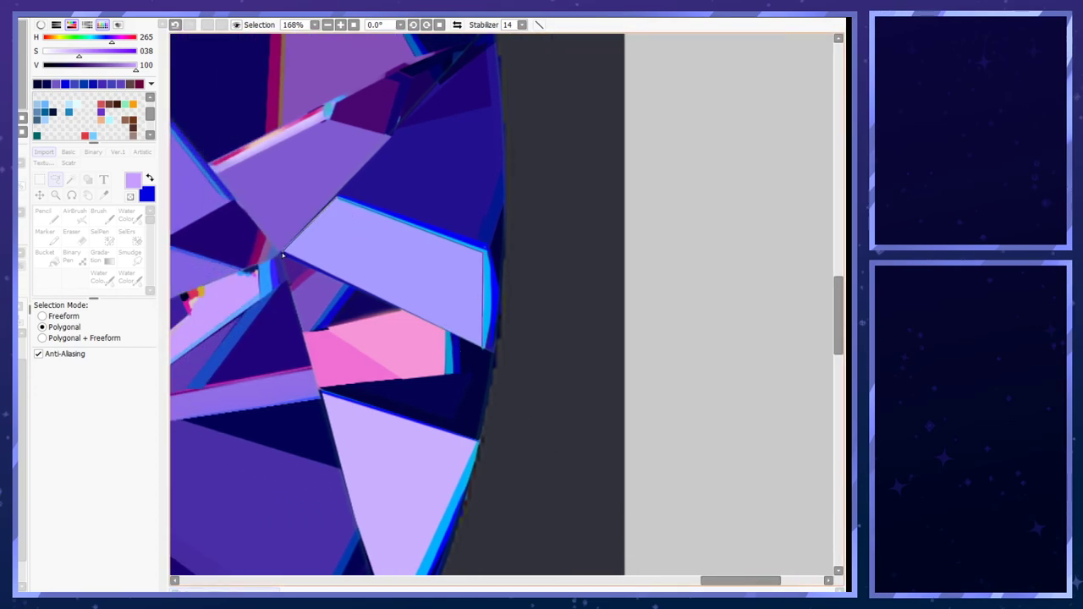
pyautogui.doubleClick(484, 347)
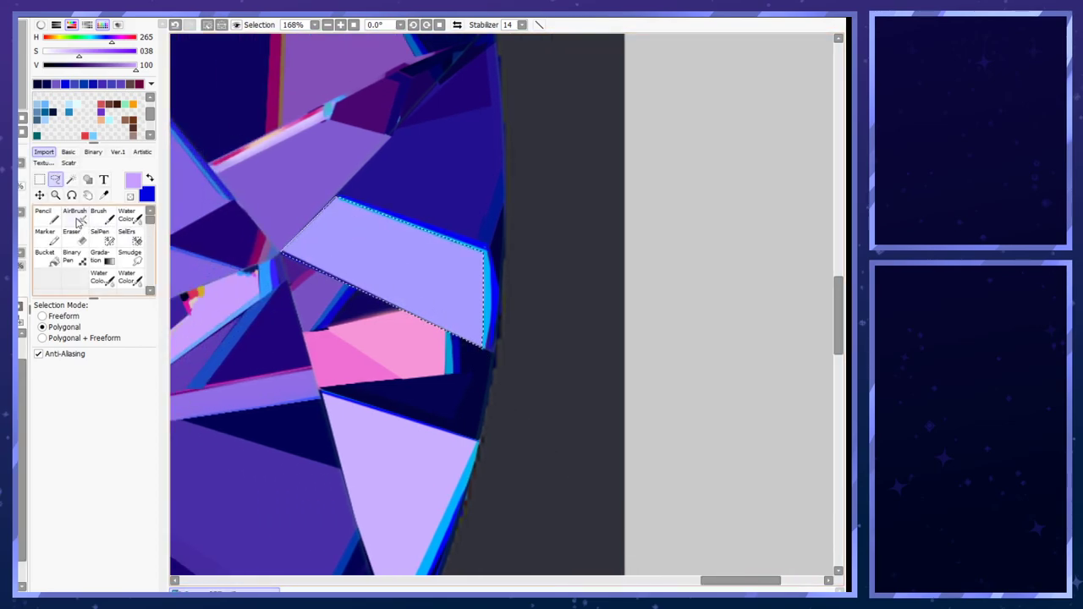
pyautogui.hotkey('ctrl', 'd')
pyautogui.click(284, 252)
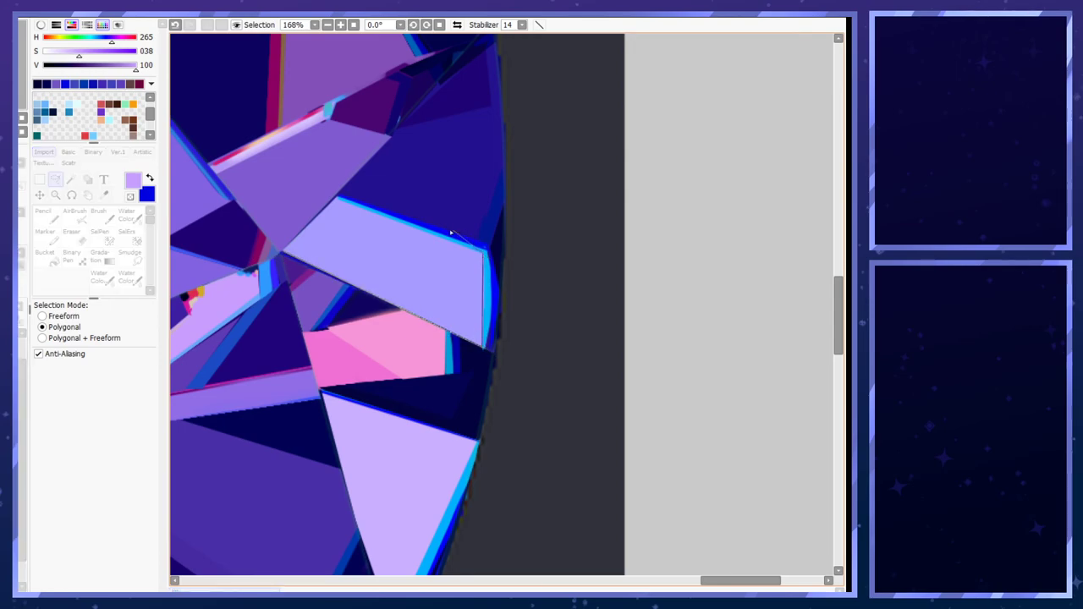
pyautogui.doubleClick(337, 200)
# - Airbrush the pale facet's outer end in the sampled lilac at brush size 120, discarding the size 50 attempt
pyautogui.click(72, 218)
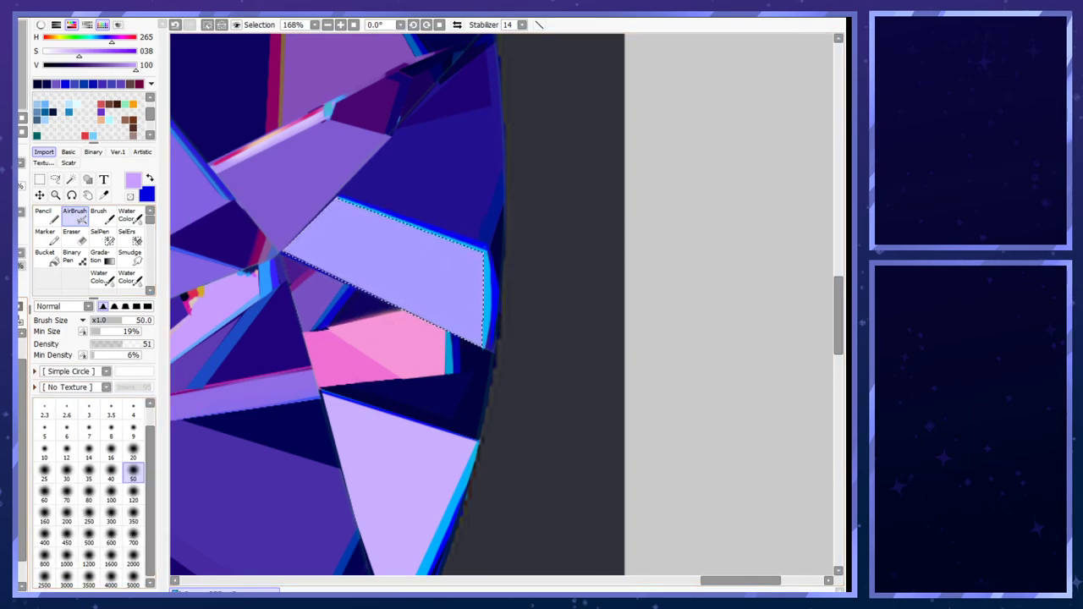
pyautogui.moveTo(474, 263); pyautogui.dragTo(474, 330)
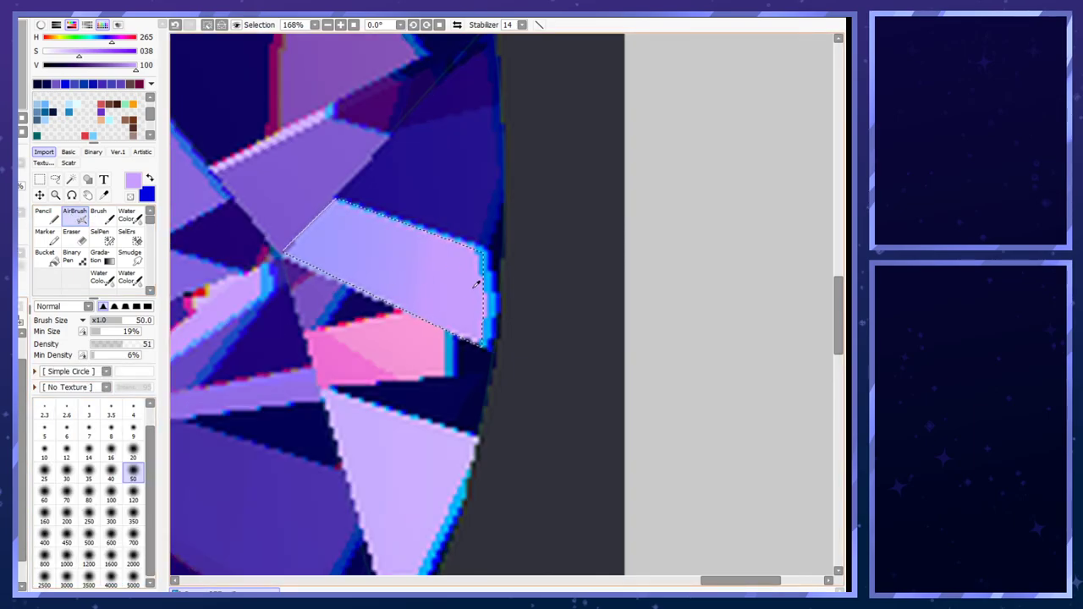
pyautogui.click(133, 494)
pyautogui.hotkey('ctrl', 'z')
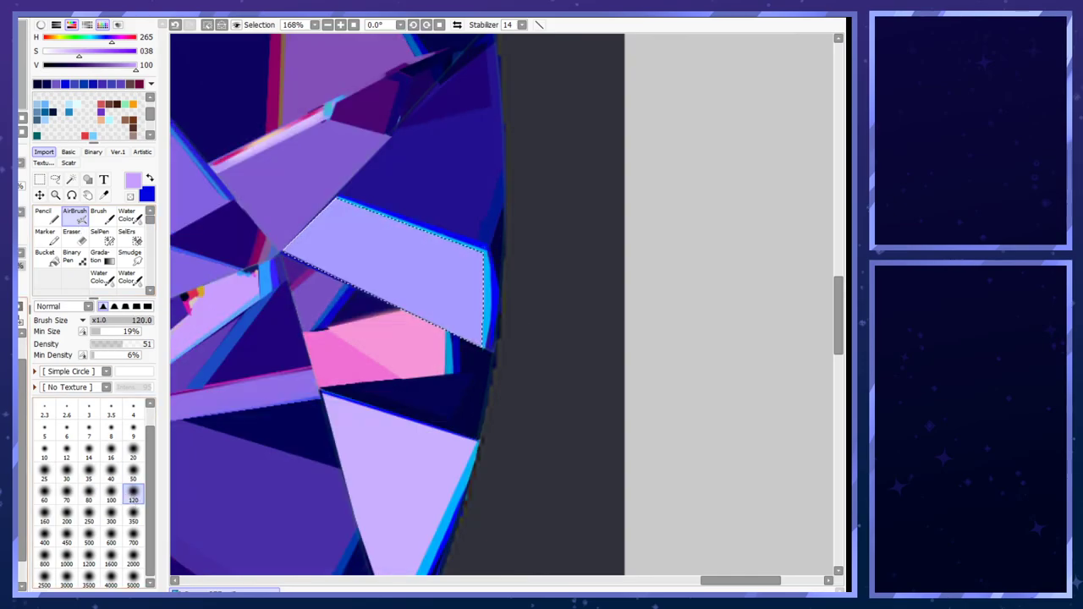
pyautogui.moveTo(493, 308)
pyautogui.mouseDown()
pyautogui.moveTo(449, 291)
pyautogui.moveTo(468, 327)
pyautogui.moveTo(488, 257)
pyautogui.moveTo(413, 294)
pyautogui.moveTo(483, 273)
pyautogui.mouseUp()
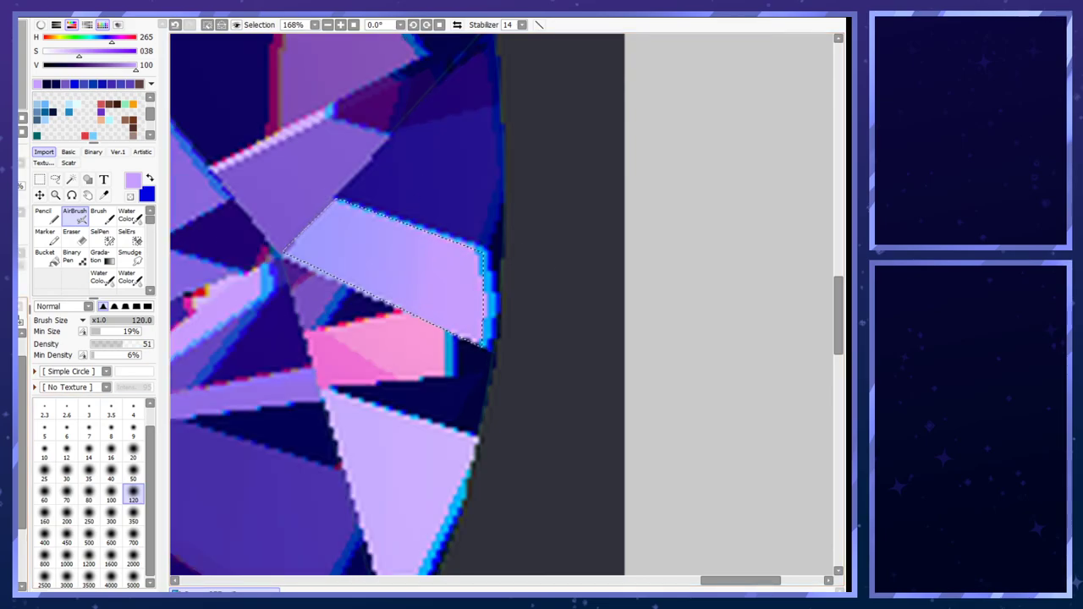
# - Blend the pale facet's gradient with sampled periwinkle (H 244, S 40, V 100), pinkish lilac (H 275, S 37, V 100) and lavender (H 255, S 38, V 100)
pyautogui.rightClick(310, 240)
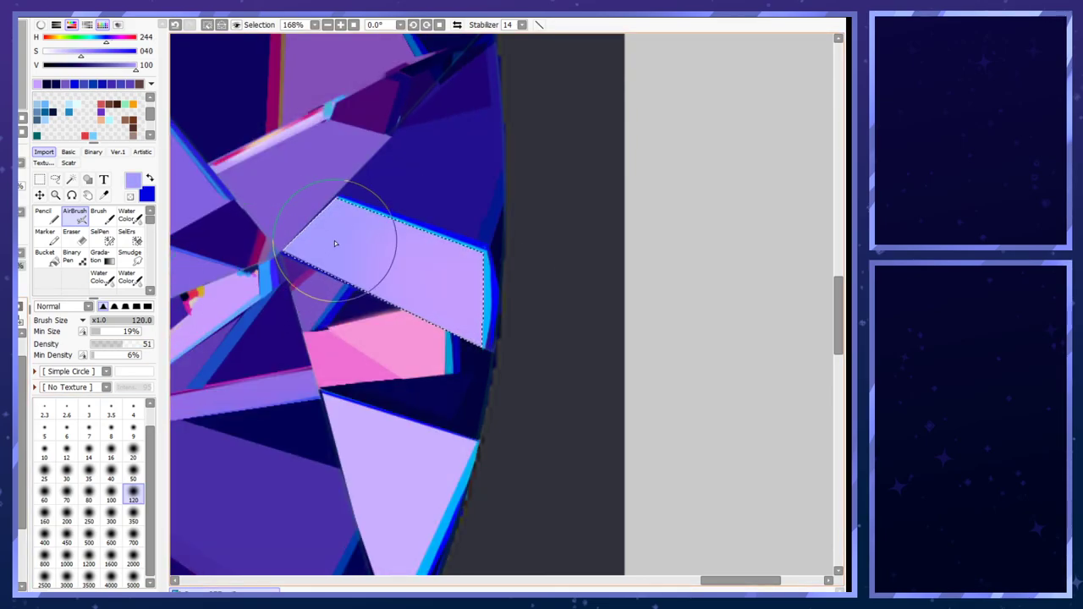
pyautogui.moveTo(334, 243); pyautogui.dragTo(345, 232)
pyautogui.keyDown('alt'); pyautogui.click(476, 275); pyautogui.keyUp('alt')
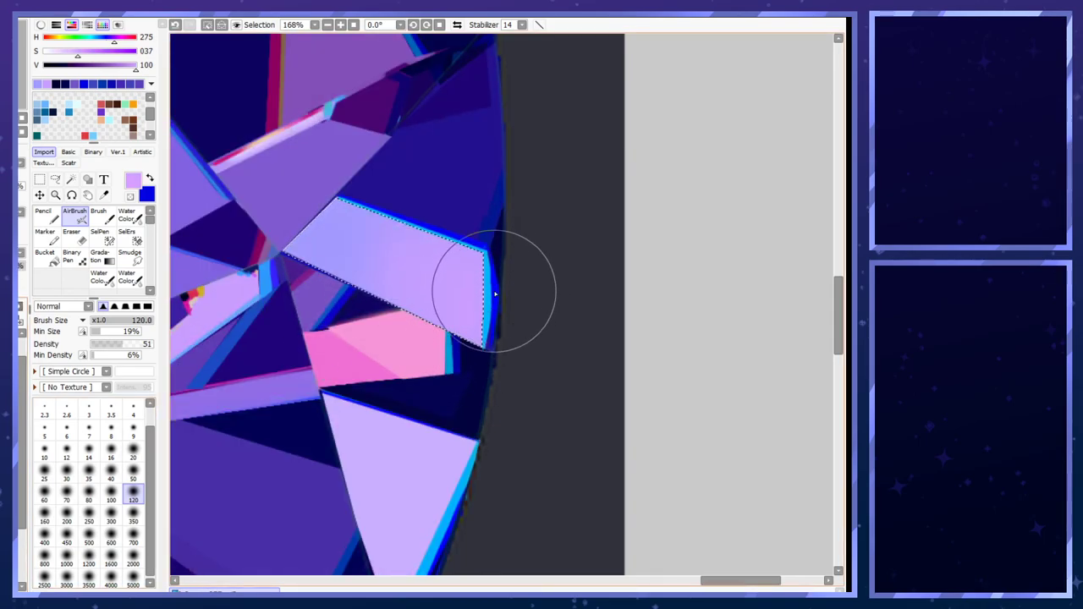
pyautogui.moveTo(493, 302); pyautogui.dragTo(484, 247)
pyautogui.keyDown('alt'); pyautogui.click(397, 273); pyautogui.keyUp('alt')
pyautogui.moveTo(358, 277); pyautogui.dragTo(347, 232)
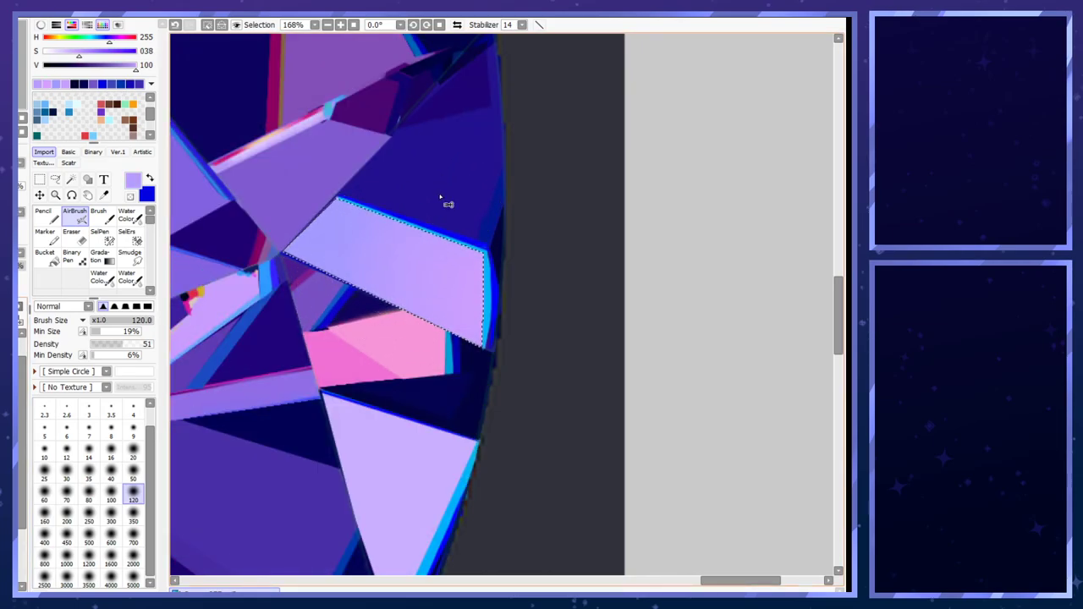
# - Clear the selection around the pale facet on the gem's right rim
pyautogui.hotkey('ctrl', 'd')
pyautogui.scroll(-13, 440, 198)
pyautogui.scroll(3, 439, 144)
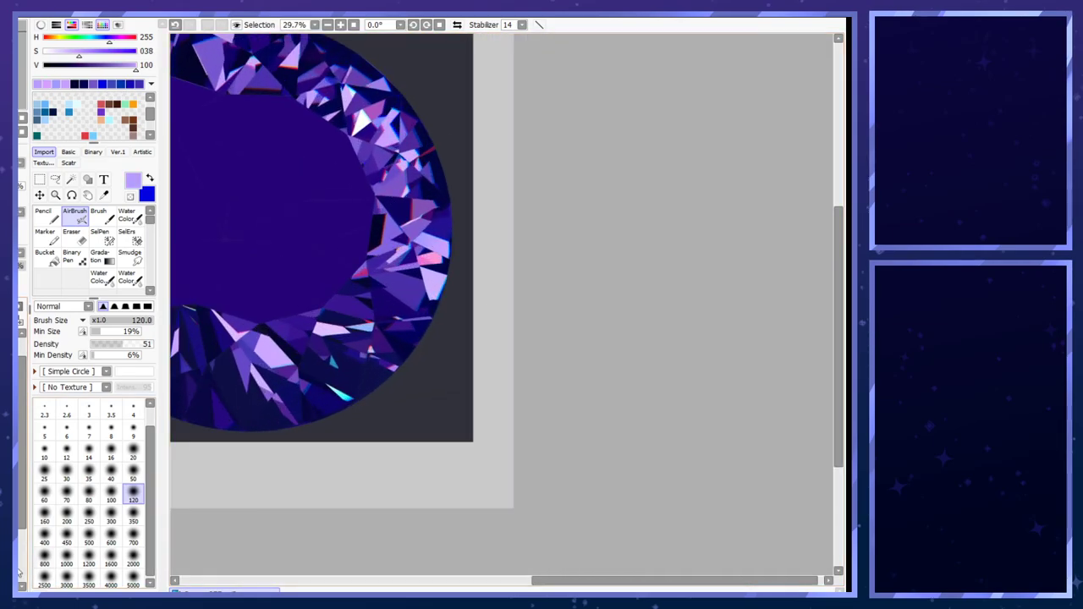
# - Compare the repainted right half of the gem with the reference, alternating between the two versions
pyautogui.hotkey('ctrl', 'z')
pyautogui.hotkey('ctrl', 'y')
pyautogui.hotkey('ctrl', 'z')
pyautogui.hotkey('ctrl', 'y')
pyautogui.hotkey('ctrl', 'z')
pyautogui.hotkey('ctrl', 'y')
pyautogui.hotkey('ctrl', 'z')
# - Sample magenta (H 320, S 85, V 86) and pale lilac (H 282, S 25, V 93) from the reference's lilac sliver near the pink facet
pyautogui.scroll(6, 307, 265)
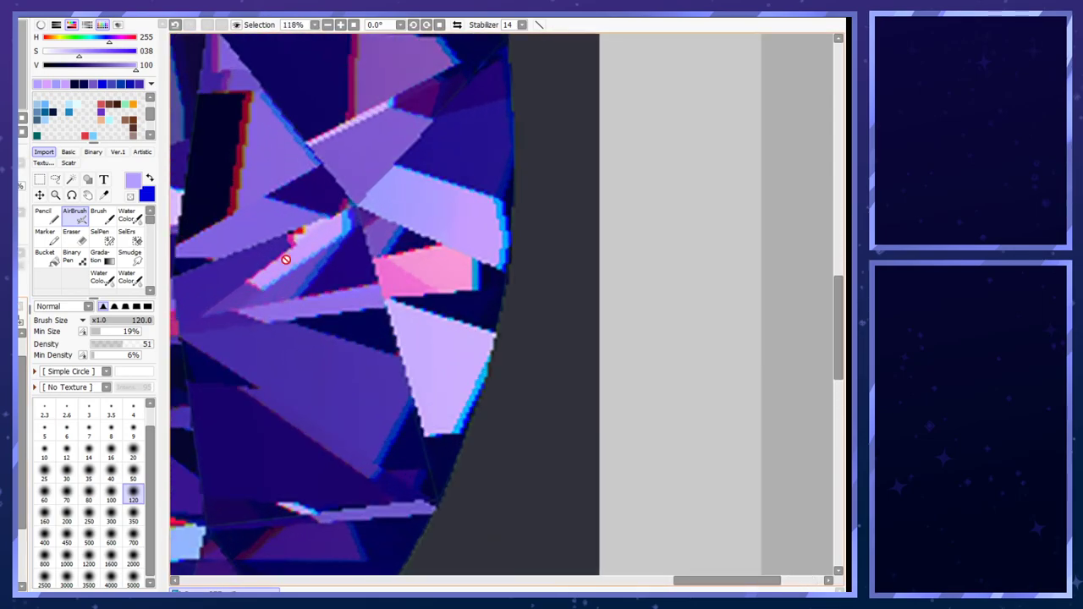
pyautogui.scroll(4, 308, 266)
pyautogui.rightClick(365, 237)
pyautogui.press('x')
pyautogui.rightClick(357, 246)
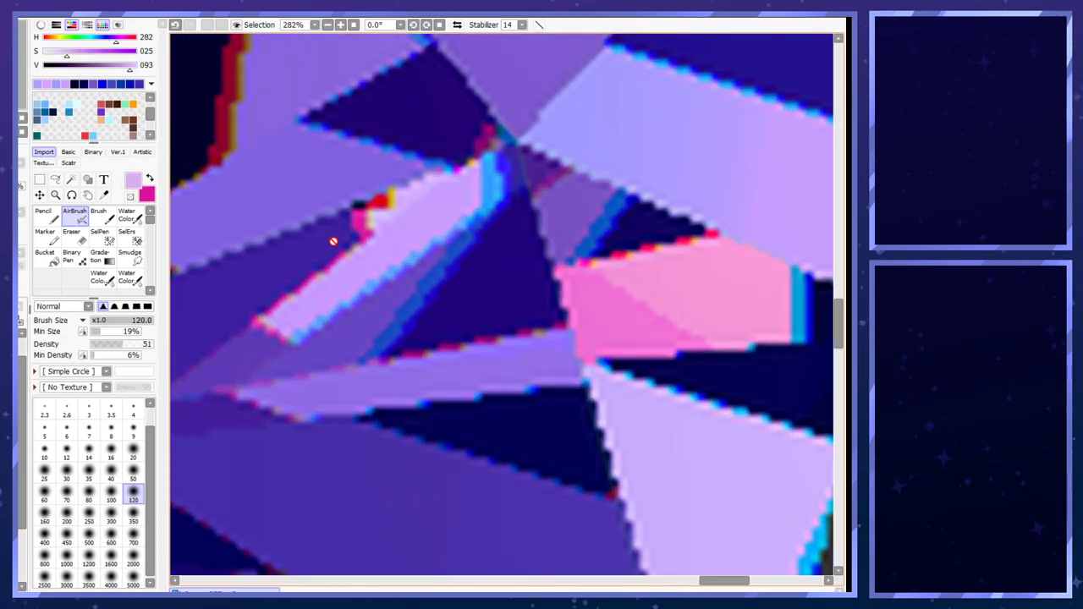
# - Line the lilac sliver's upper edge with the Brush at size 2 in magenta, adding pale lilac alongside
pyautogui.click(98, 213)
pyautogui.click(132, 532)
pyautogui.press('x')
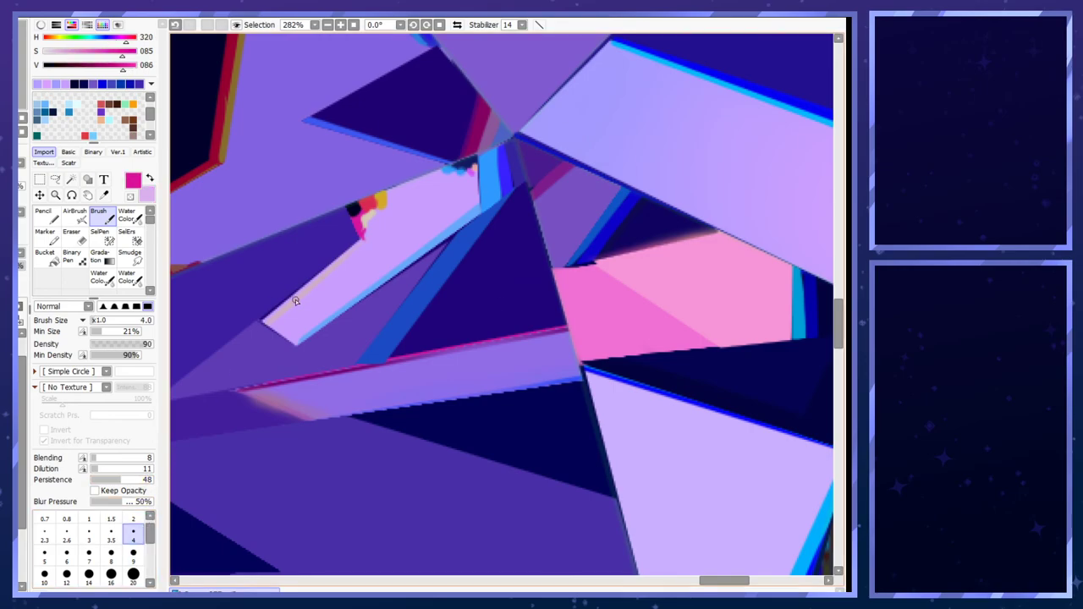
pyautogui.moveTo(262, 319); pyautogui.dragTo(319, 266)
pyautogui.click(133, 518)
pyautogui.hotkey('ctrl', 'z')
pyautogui.moveTo(264, 319)
pyautogui.mouseDown()
pyautogui.moveTo(365, 236)
pyautogui.moveTo(262, 320)
pyautogui.mouseUp()
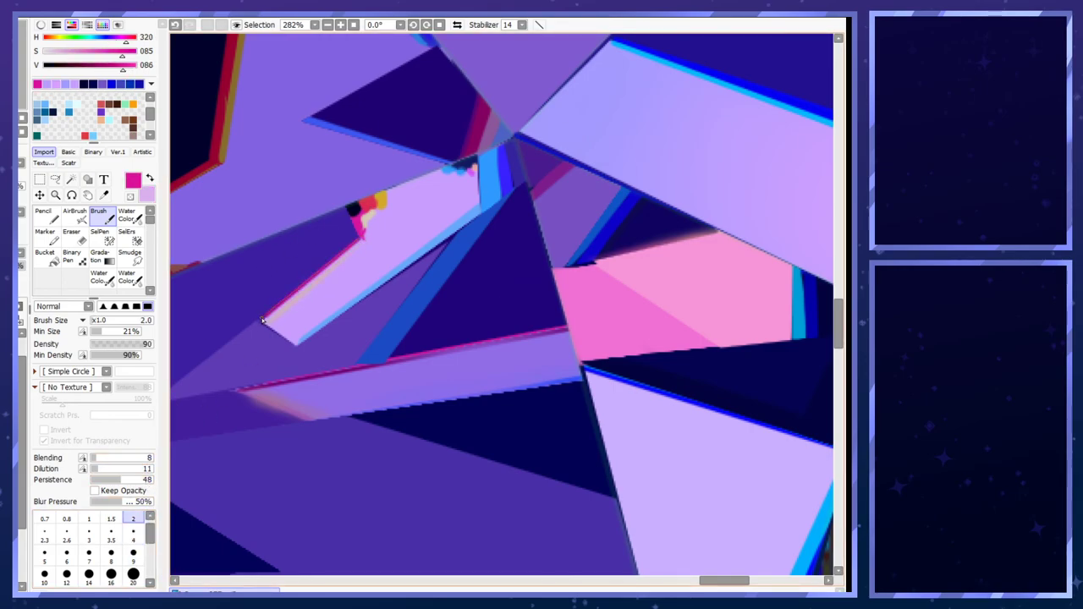
pyautogui.press('x')
pyautogui.click(349, 251)
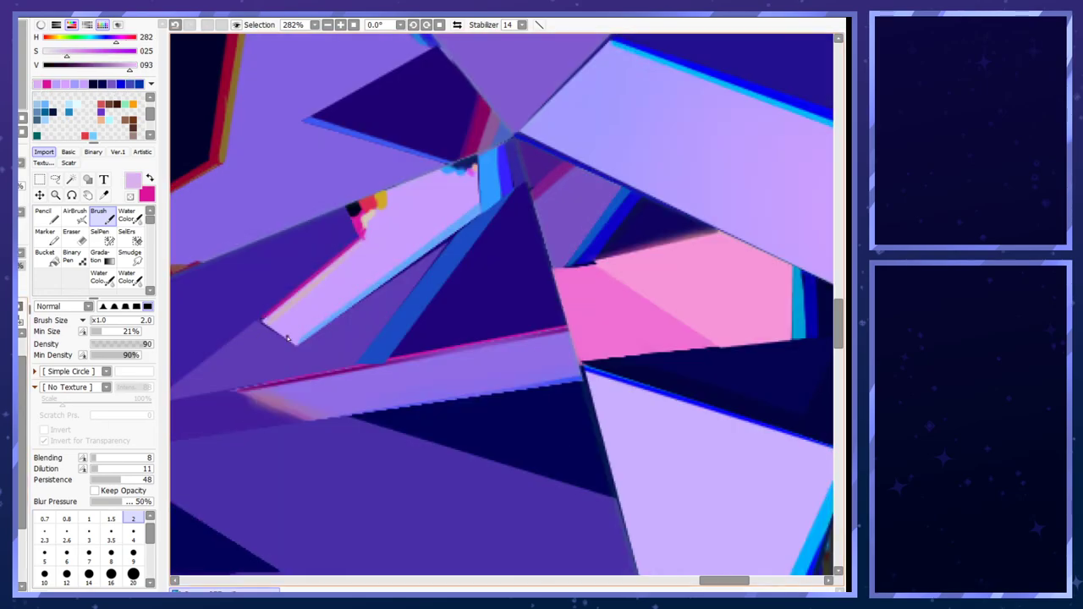
# - Line the lilac sliver's lower edge in sampled blue (H 246, S 87, V 100) with the Pencil at size 2
pyautogui.click(20, 415)
pyautogui.keyDown('alt'); pyautogui.click(374, 293); pyautogui.keyUp('alt')
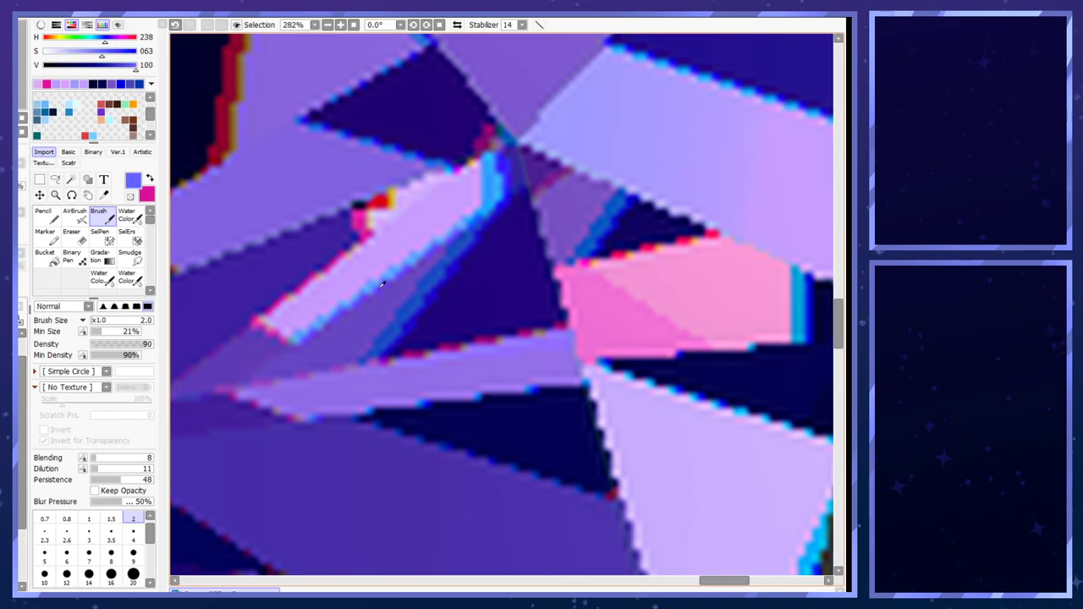
pyautogui.click(111, 518)
pyautogui.moveTo(303, 343); pyautogui.dragTo(498, 218)
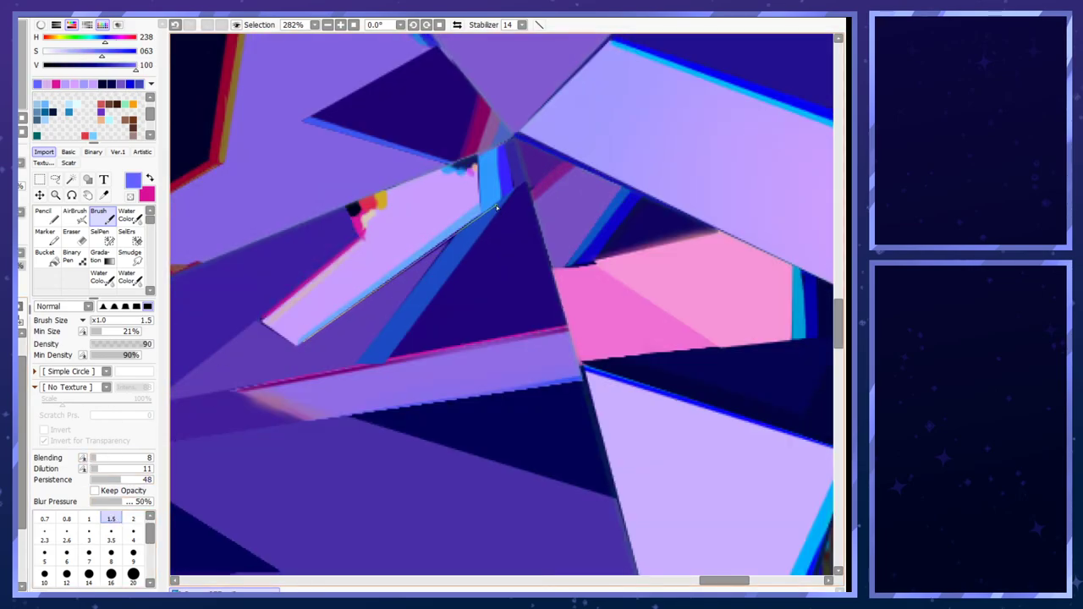
pyautogui.keyDown('alt'); pyautogui.click(510, 179); pyautogui.keyUp('alt')
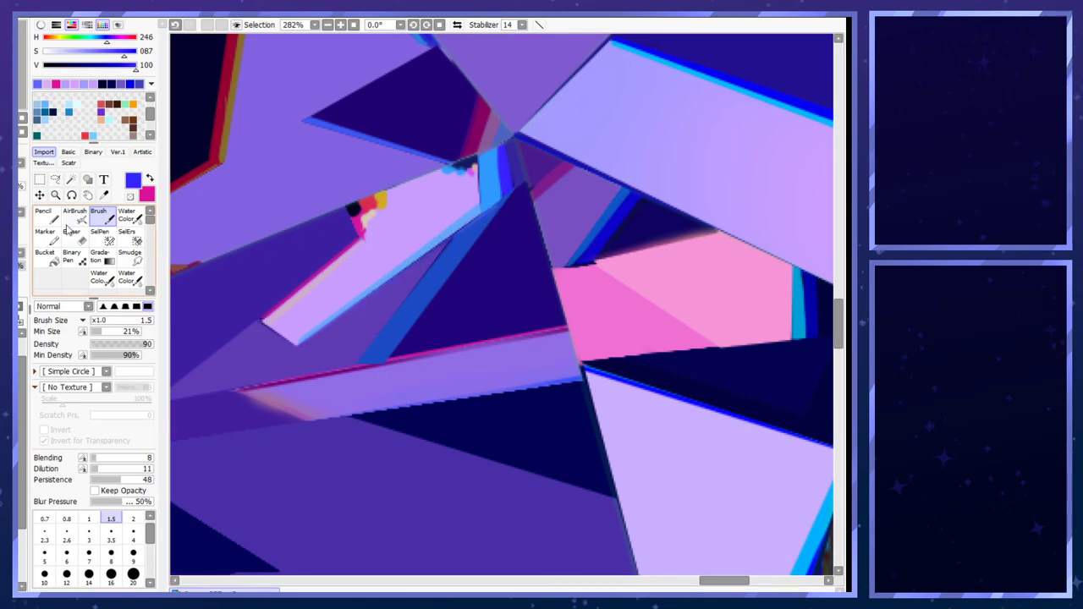
pyautogui.click(47, 217)
pyautogui.click(132, 407)
pyautogui.moveTo(306, 341); pyautogui.dragTo(502, 203)
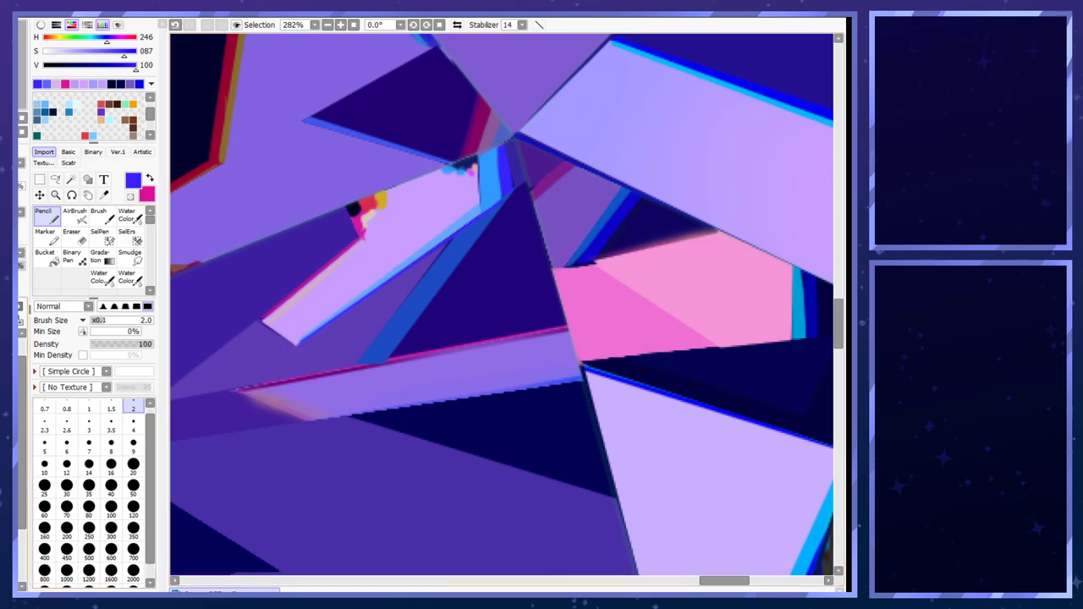
# - Sample deep blue (H 249, S 87, V 80) from the reference and line the dark triangle's long slanted edge below the lilac sliver
pyautogui.click(19, 423)
pyautogui.click(18, 423)
pyautogui.click(19, 423)
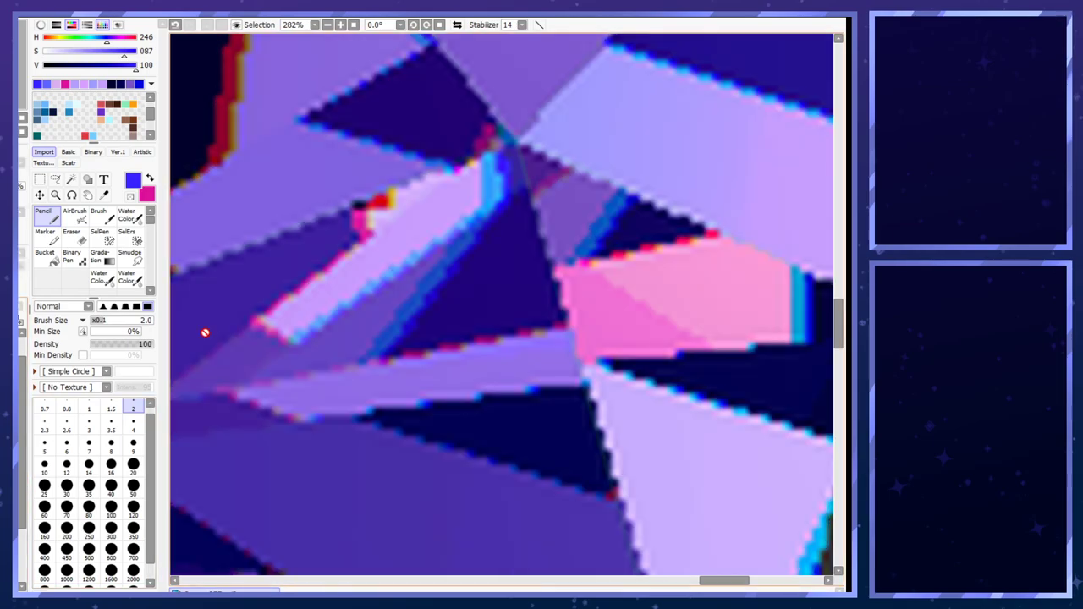
pyautogui.keyDown('alt'); pyautogui.click(411, 325); pyautogui.keyUp('alt')
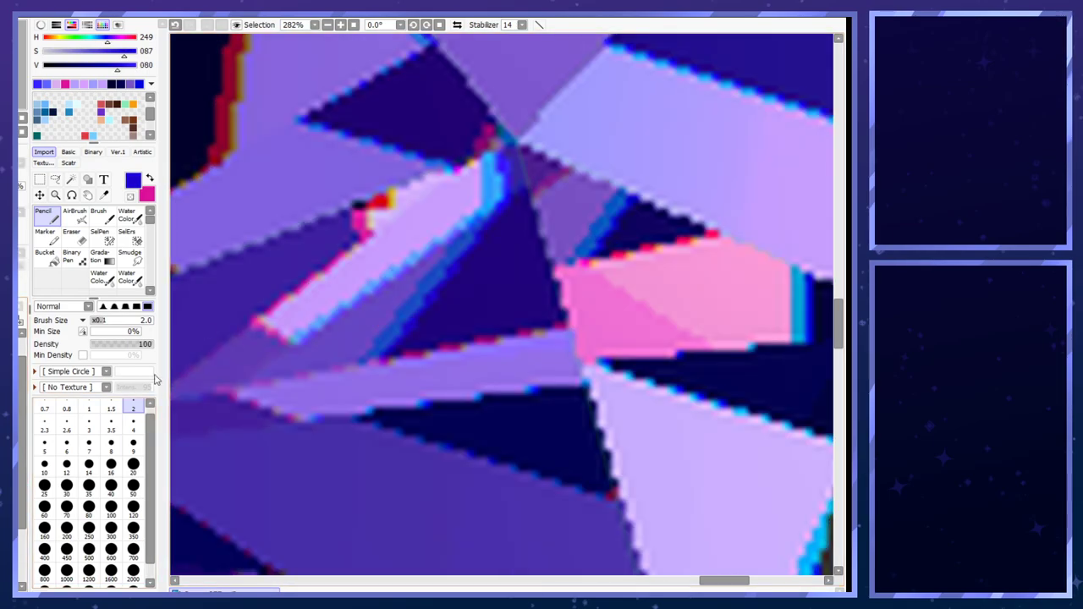
pyautogui.click(19, 431)
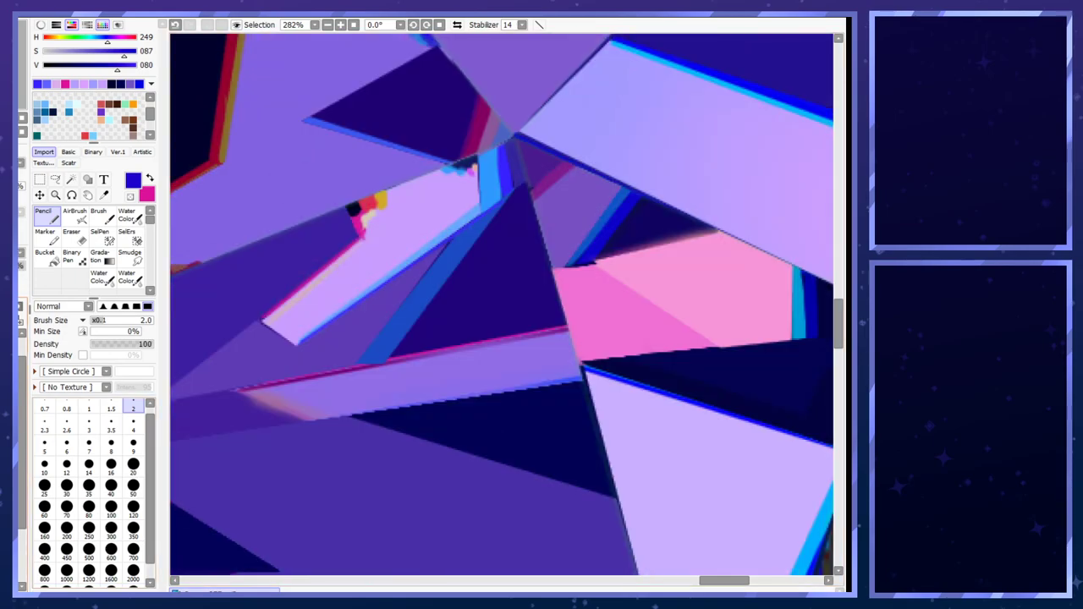
pyautogui.moveTo(384, 360)
pyautogui.mouseDown()
pyautogui.moveTo(506, 199)
pyautogui.moveTo(399, 357)
pyautogui.mouseUp()
pyautogui.hotkey('ctrl', 'z')
pyautogui.hotkey('ctrl', 'z')
pyautogui.moveTo(503, 203); pyautogui.dragTo(381, 359)
# - Sample purple-magenta (H 306, S 65, V 71) and draw a straight line along the upper edge of the long purple band
pyautogui.keyDown('alt'); pyautogui.click(319, 370); pyautogui.keyUp('alt')
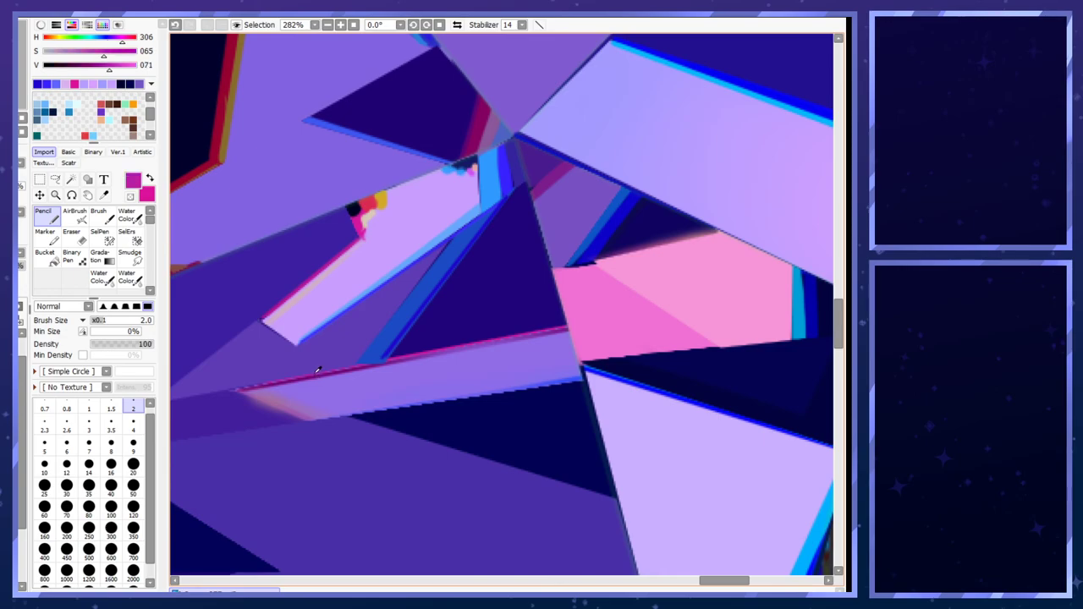
pyautogui.moveTo(243, 394); pyautogui.dragTo(298, 382)
pyautogui.moveTo(545, 337); pyautogui.dragTo(541, 332)
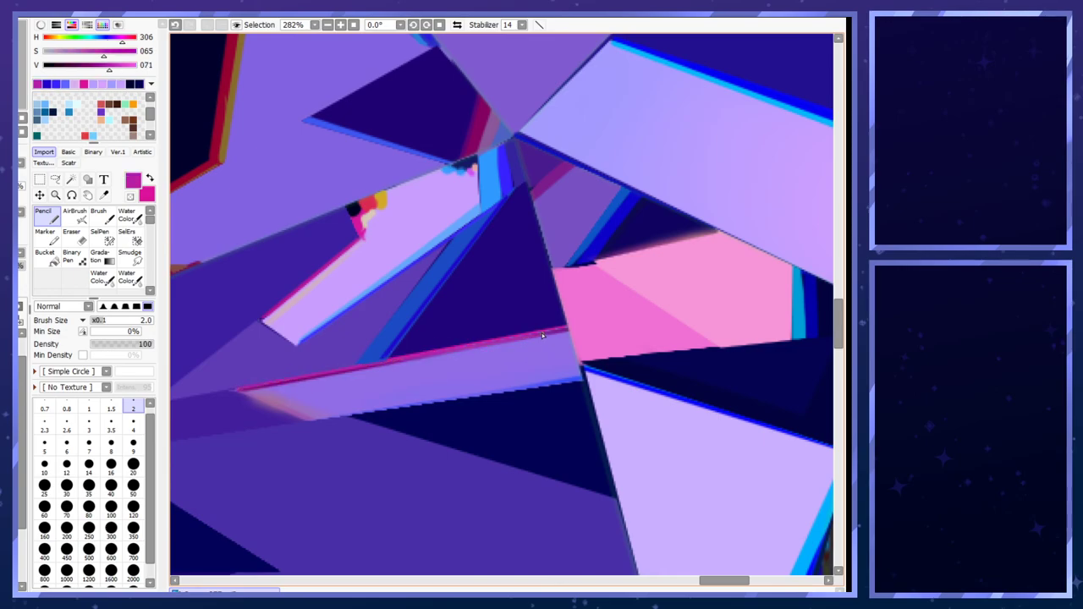
pyautogui.hotkey('ctrl', 'z')
pyautogui.keyDown('shift'); pyautogui.click(563, 325); pyautogui.keyUp('shift')
# - Compare the edged right-rim facets with the reference, both close up and across the gem's right half
pyautogui.click(19, 322)
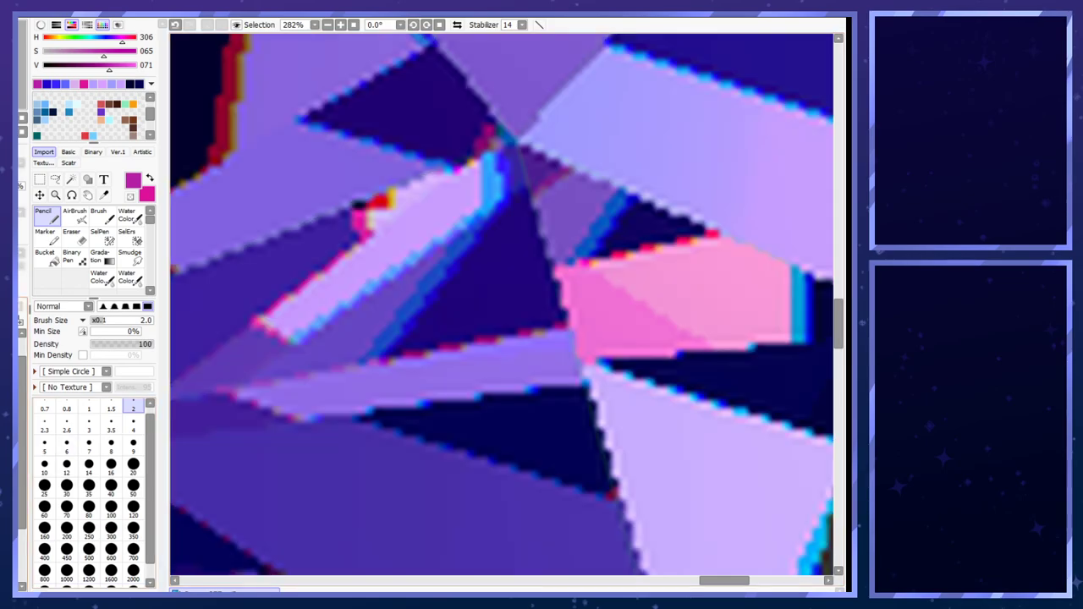
pyautogui.click(20, 323)
pyautogui.click(19, 323)
pyautogui.click(19, 322)
pyautogui.click(20, 323)
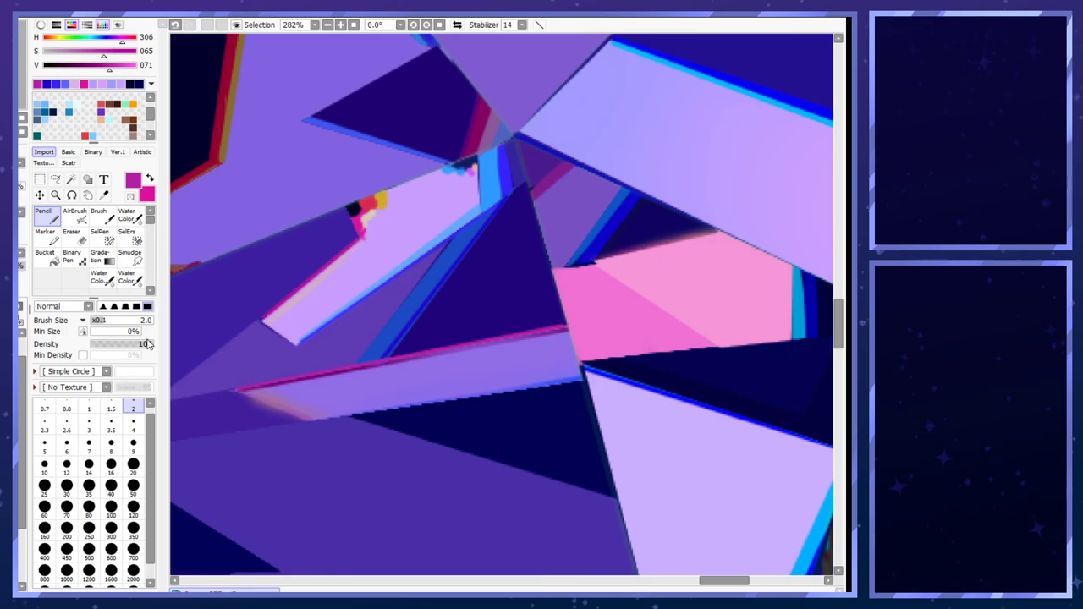
pyautogui.scroll(-10, 367, 350)
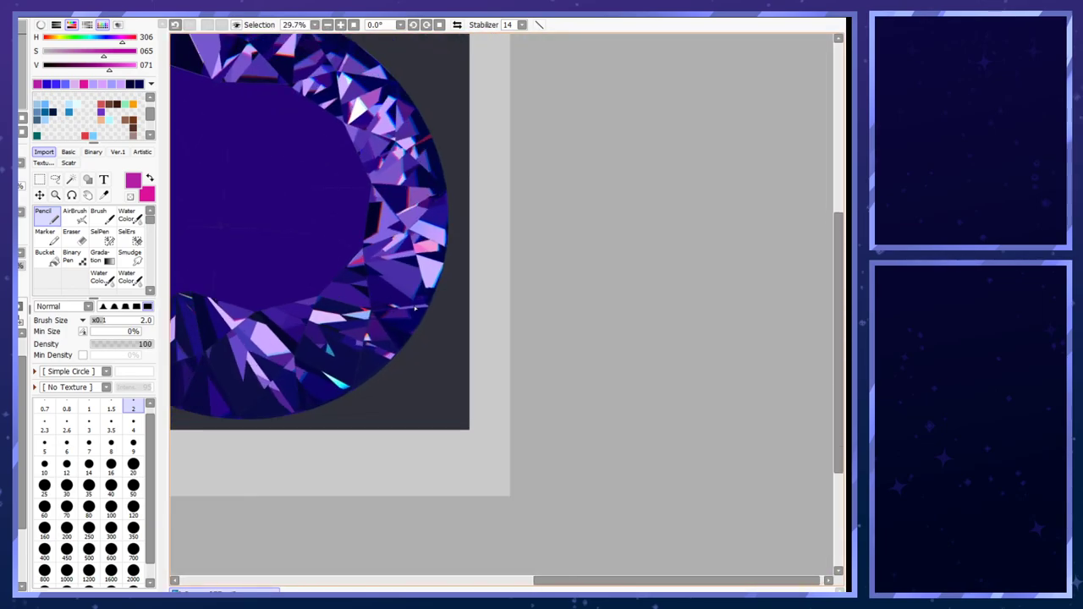
pyautogui.scroll(-1, 412, 297)
pyautogui.scroll(1, 369, 241)
pyautogui.click(20, 322)
pyautogui.click(19, 322)
pyautogui.click(20, 322)
pyautogui.hotkey('ctrl', 'y')
pyautogui.hotkey('ctrl', 'z')
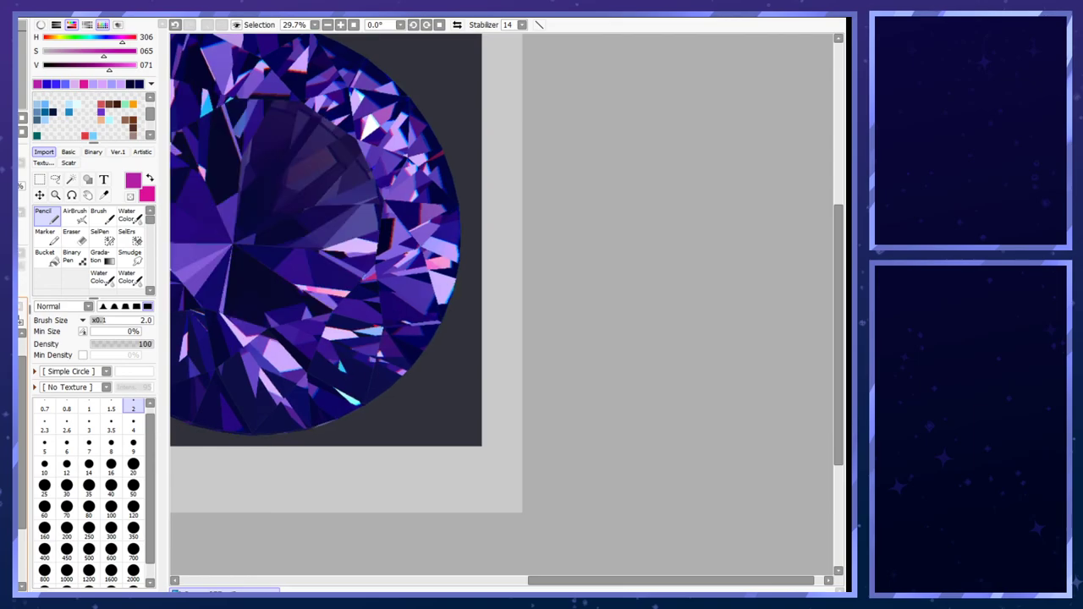
pyautogui.hotkey('ctrl', 'y')
pyautogui.hotkey('ctrl', 'z')
pyautogui.hotkey('ctrl', 'y')
pyautogui.hotkey('ctrl', 'z')
pyautogui.hotkey('ctrl', 'y')
pyautogui.hotkey('ctrl', 'z')
pyautogui.hotkey('ctrl', 'y')
pyautogui.hotkey('ctrl', 'z')
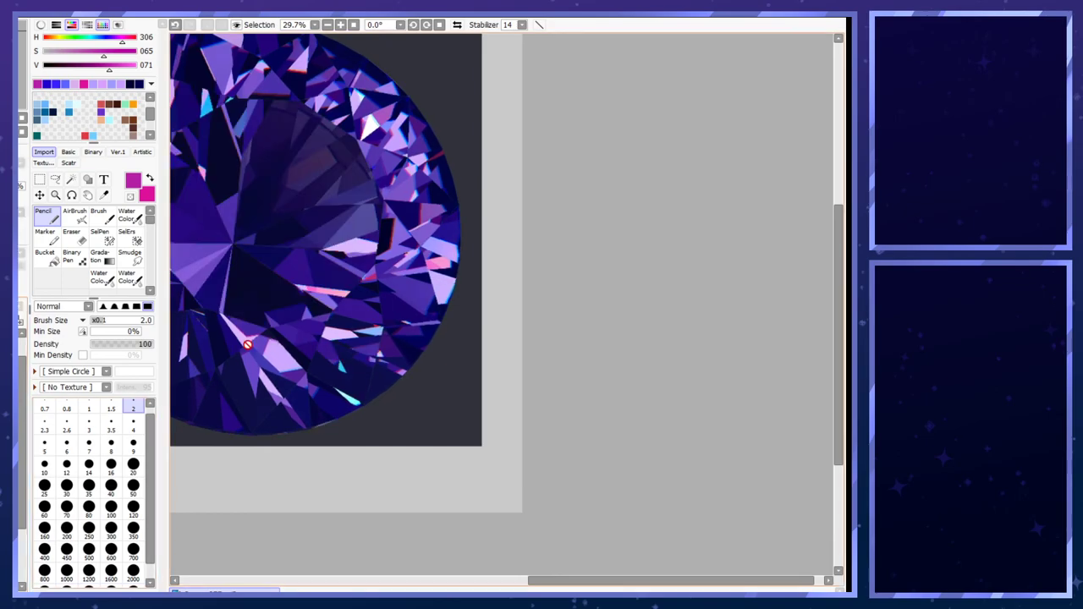
# - Line the upper edge of the pale lilac facet in the gem's lower right with sampled yellow (H 51, S 42, V 86)
pyautogui.scroll(6, 297, 353)
pyautogui.rightClick(302, 335)
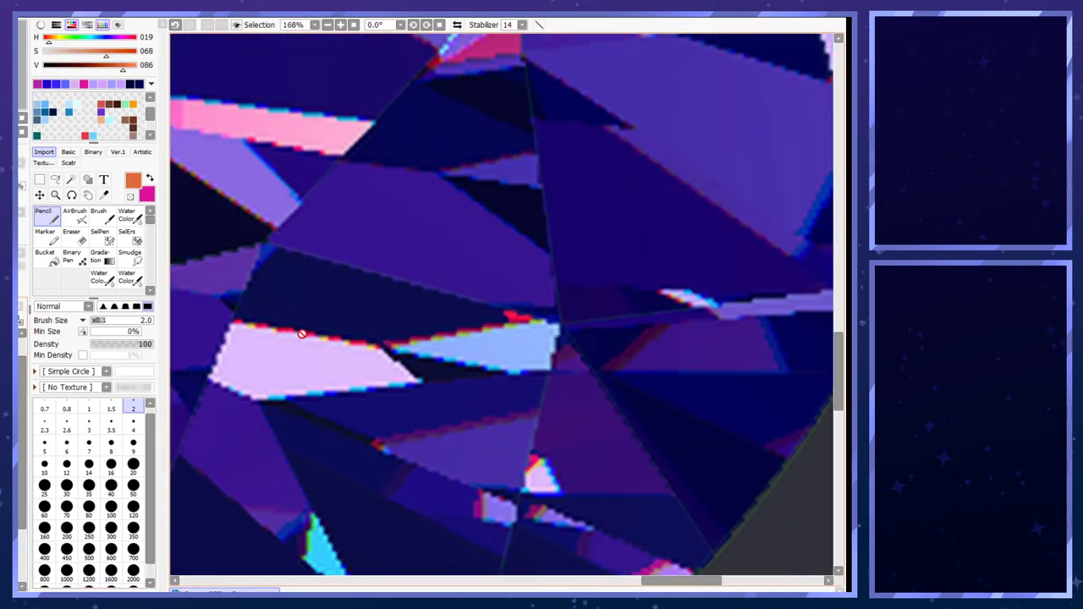
pyautogui.rightClick(299, 335)
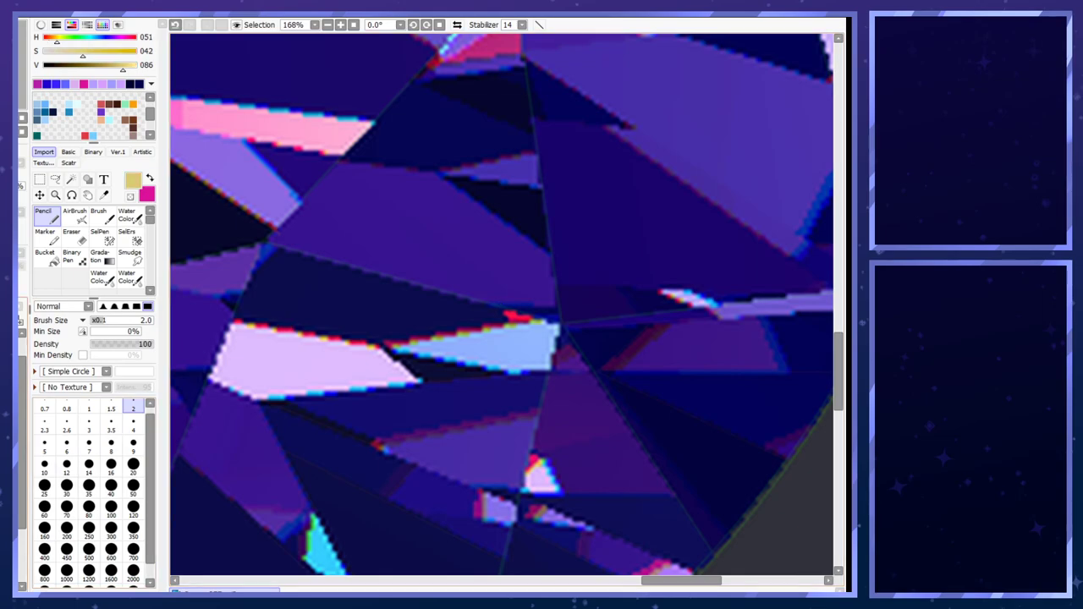
pyautogui.click(230, 321)
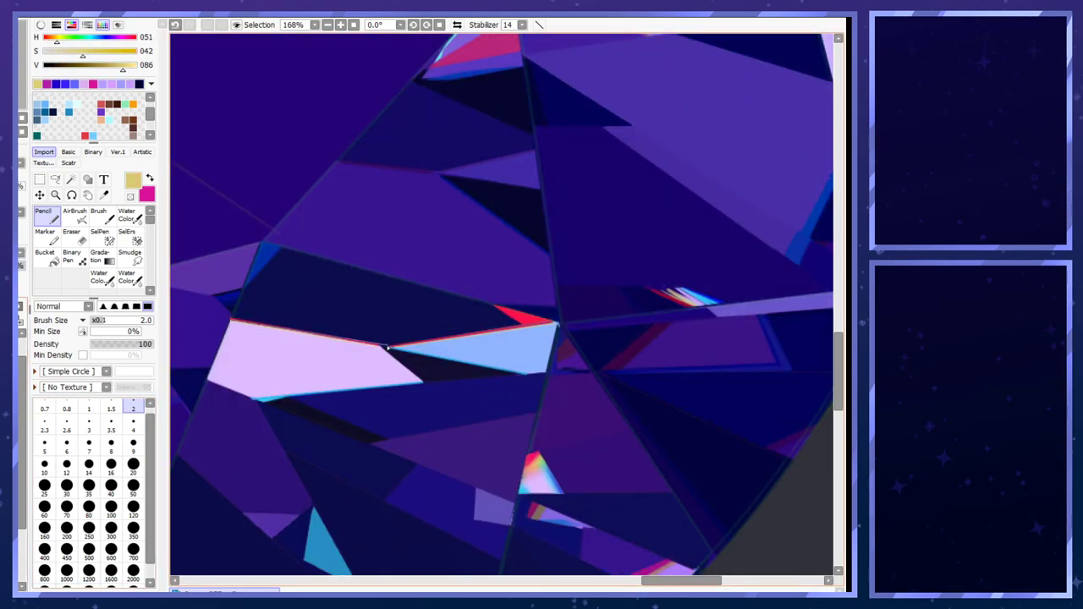
pyautogui.keyDown('shift'); pyautogui.click(381, 347); pyautogui.keyUp('shift')
pyautogui.moveTo(311, 341); pyautogui.dragTo(288, 331)
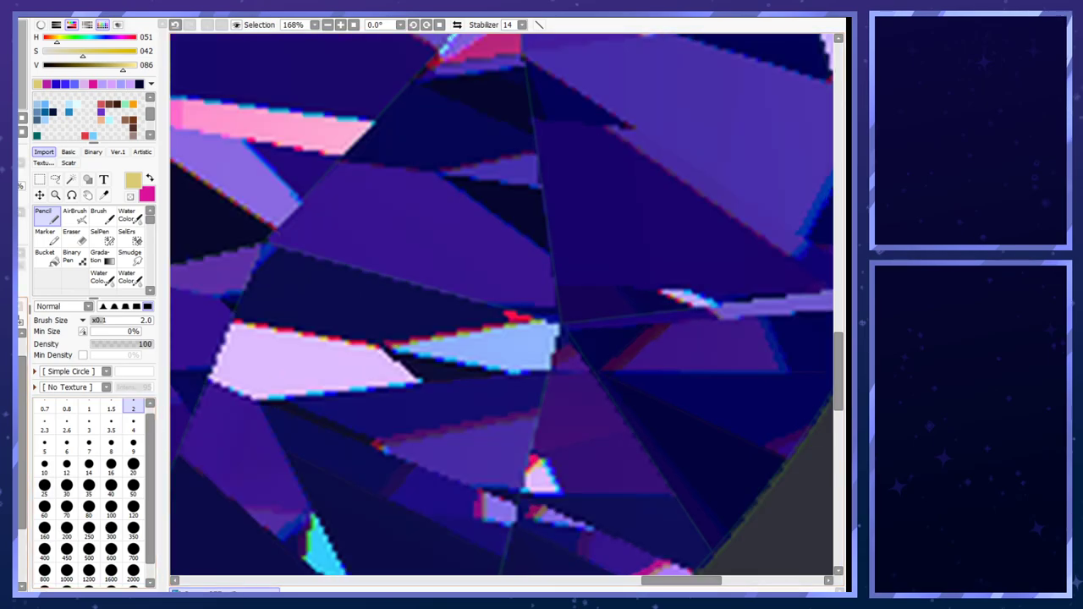
# - Sample cyan (H 197, S 92, V 99) and blue (H 240, S 94, V 100), lining the pale lilac facet's lower edge in blue
pyautogui.rightClick(331, 393)
pyautogui.press('x')
pyautogui.keyDown('alt'); pyautogui.click(314, 395); pyautogui.keyUp('alt')
pyautogui.press('x')
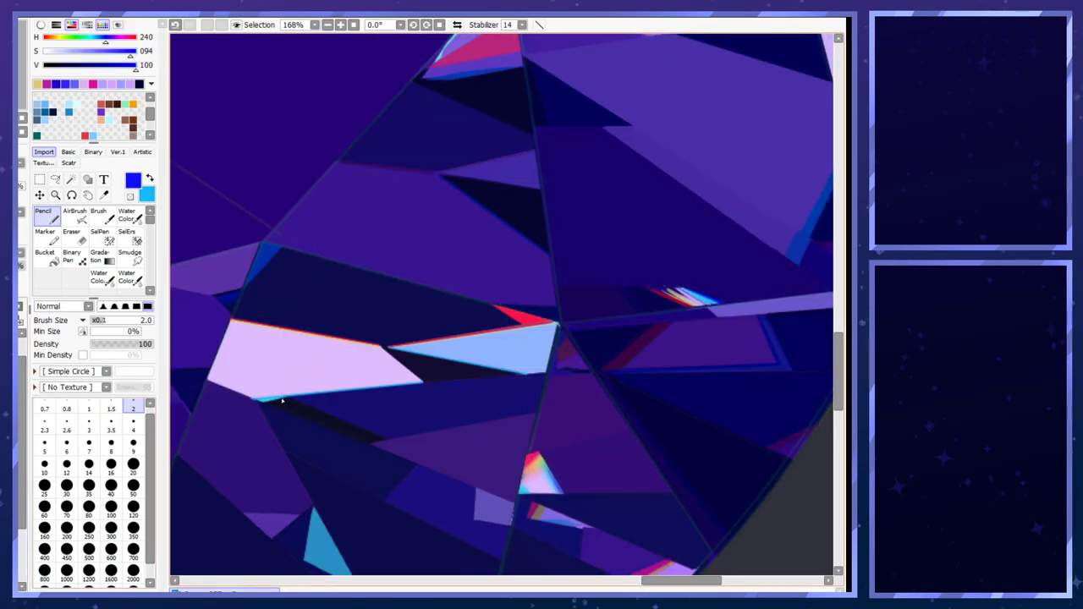
pyautogui.hotkey('ctrl', 'z')
pyautogui.moveTo(264, 401); pyautogui.dragTo(427, 383)
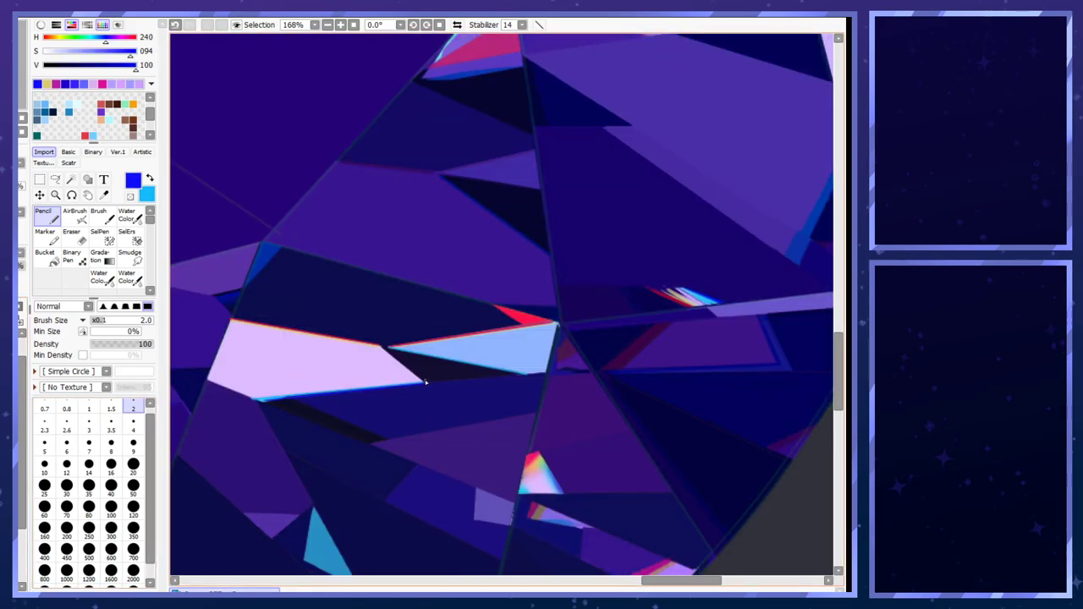
# - Edge the lower side of the neighbouring light blue facet with the sampled blue and cyan
pyautogui.click(20, 440)
pyautogui.click(21, 440)
pyautogui.moveTo(386, 351)
pyautogui.mouseDown()
pyautogui.moveTo(501, 381)
pyautogui.moveTo(533, 372)
pyautogui.moveTo(394, 347)
pyautogui.mouseUp()
pyautogui.press('x')
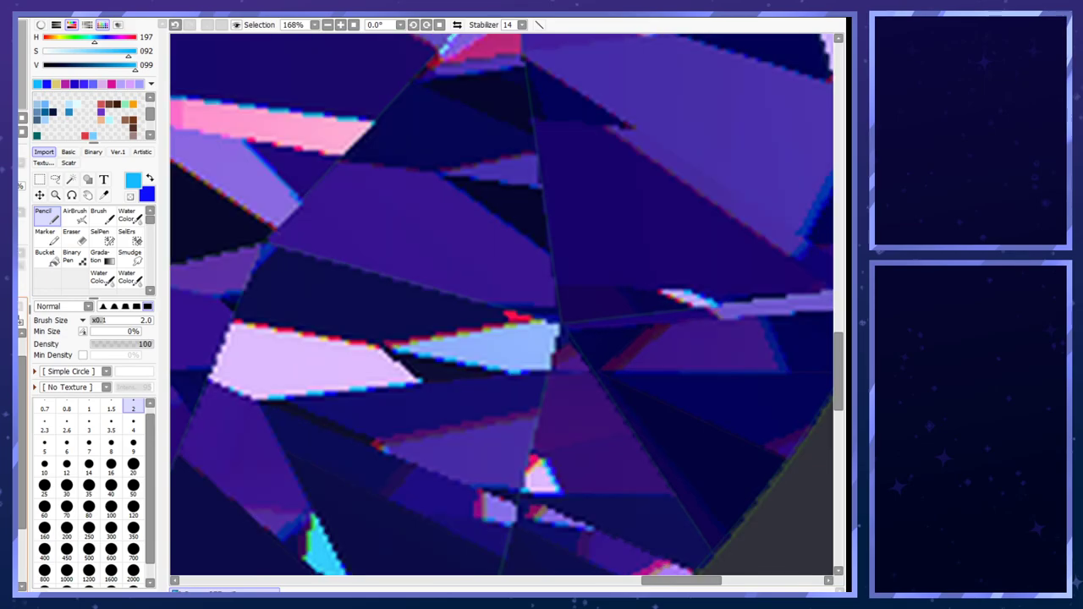
# - Sample green (H 81, S 46, V 74) from the reference and line the light blue facet's upper edge with it
pyautogui.keyDown('alt'); pyautogui.click(462, 335); pyautogui.keyUp('alt')
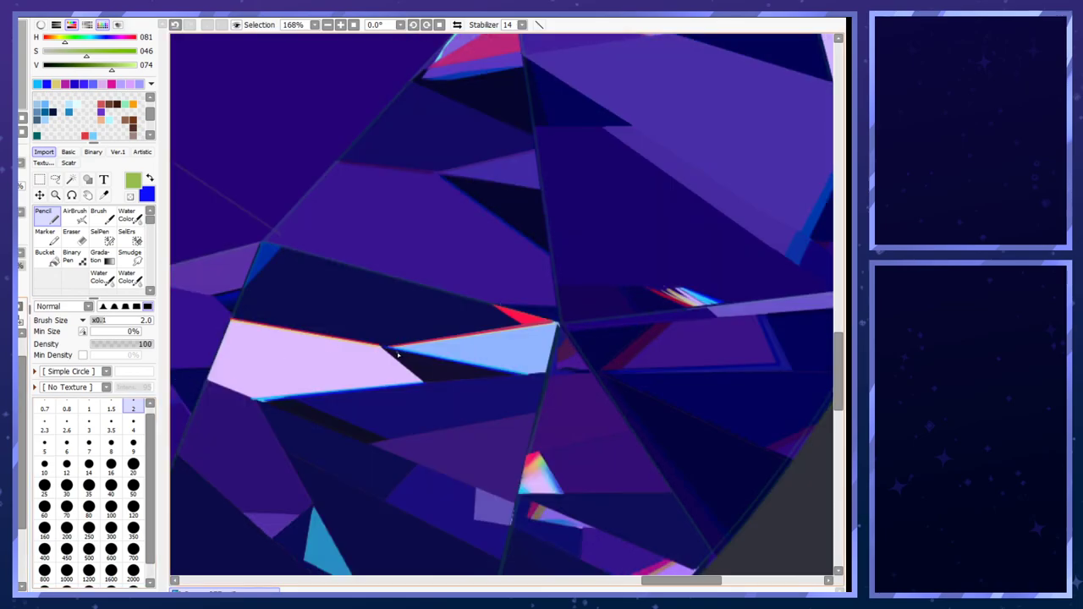
pyautogui.moveTo(396, 350)
pyautogui.mouseDown()
pyautogui.moveTo(499, 321)
pyautogui.moveTo(556, 326)
pyautogui.mouseUp()
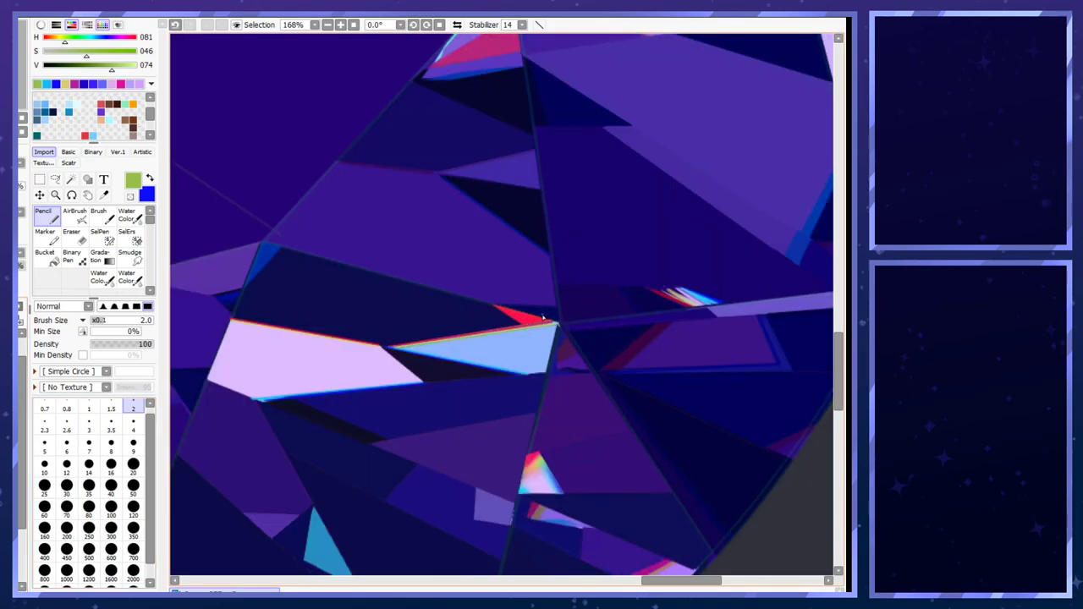
pyautogui.scroll(-10, 535, 302)
pyautogui.scroll(2, 469, 322)
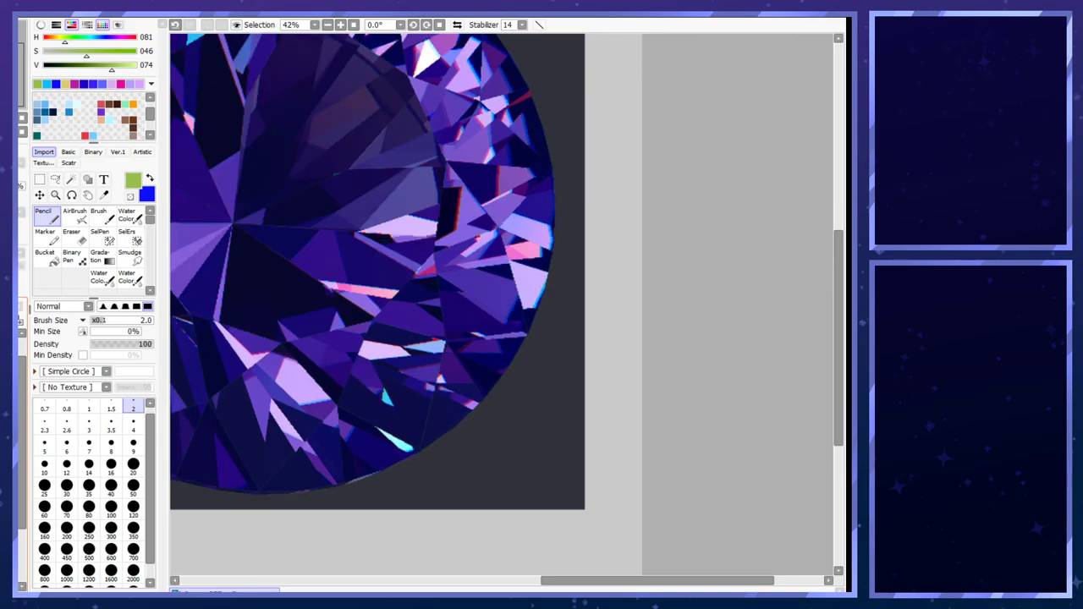
# - Line the small teal triangle's left edge in sampled green and dark purple (H 279, S 40, V 35)
pyautogui.scroll(10, 365, 416)
pyautogui.rightClick(385, 313)
pyautogui.press('x')
pyautogui.rightClick(379, 316)
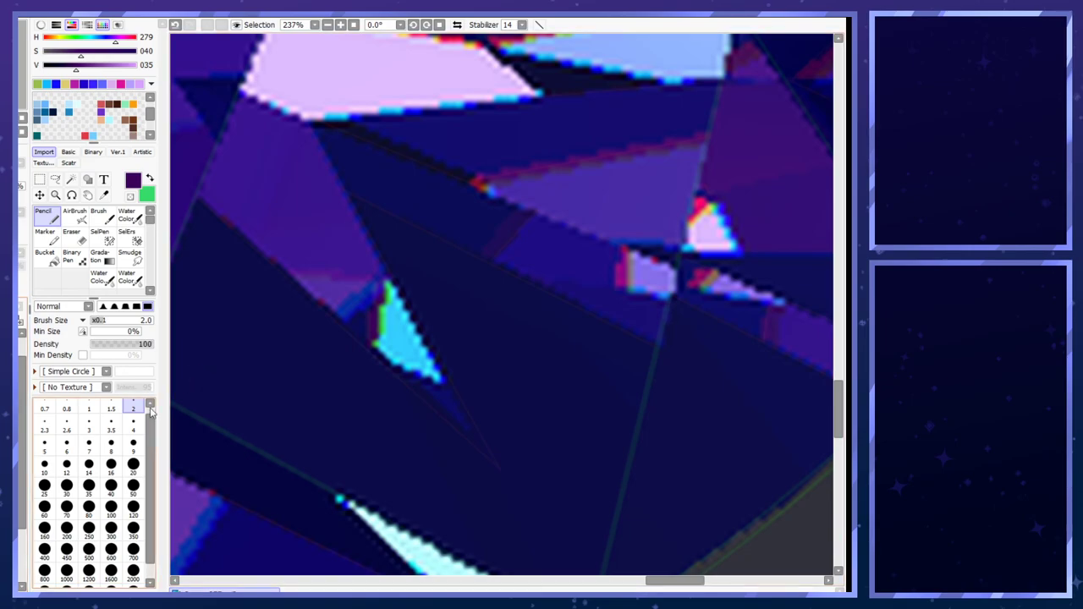
pyautogui.press('x')
pyautogui.moveTo(377, 347); pyautogui.dragTo(387, 269)
pyautogui.press('x')
pyautogui.moveTo(376, 347); pyautogui.dragTo(387, 269)
pyautogui.moveTo(376, 345); pyautogui.dragTo(386, 269)
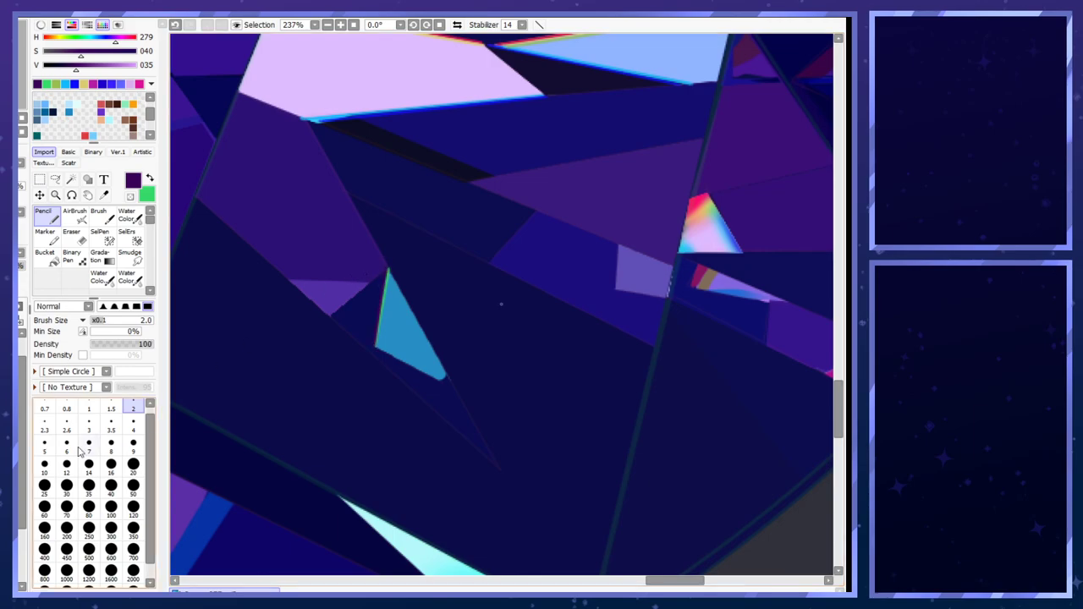
# - Sample blue and bright cyan (H 194, S 80, V 100), outline the teal triangle with a polygonal selection, and choose the AirBrush
pyautogui.keyDown('alt'); pyautogui.click(423, 370); pyautogui.keyUp('alt')
pyautogui.press('x')
pyautogui.keyDown('alt'); pyautogui.click(413, 360); pyautogui.keyUp('alt')
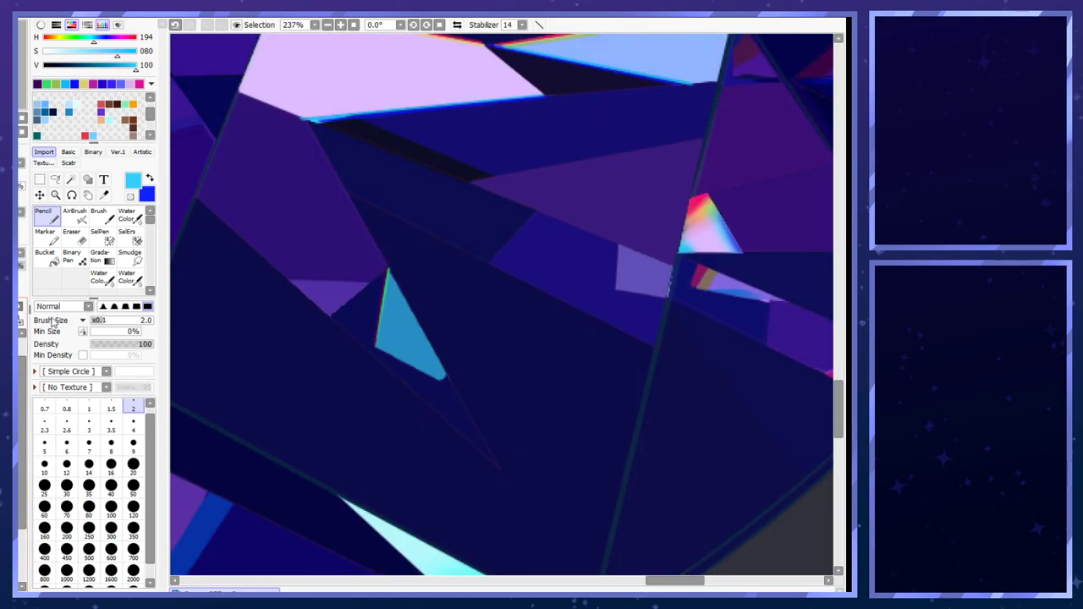
pyautogui.click(55, 181)
pyautogui.click(378, 347)
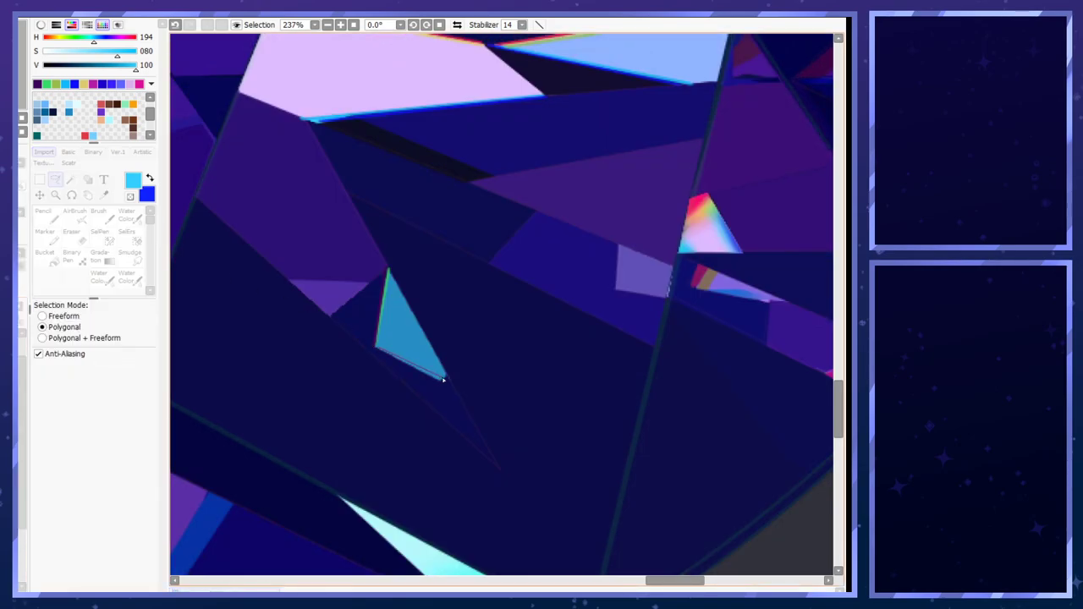
pyautogui.click(454, 391)
pyautogui.press('Return')
pyautogui.click(73, 219)
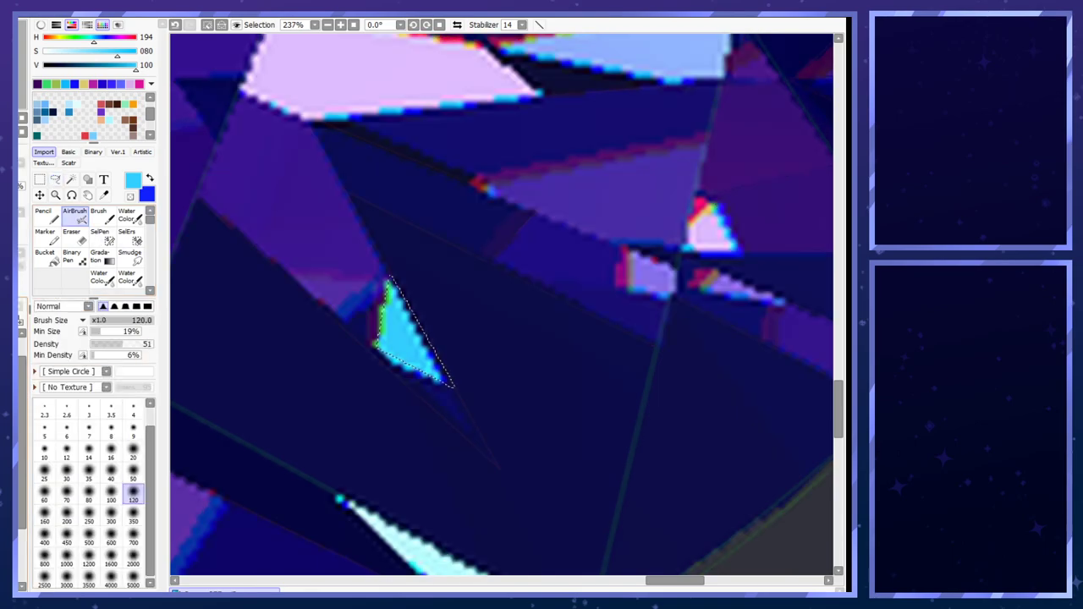
# - Replace the selection with a tighter polygonal outline around the teal triangle, airbrush it bright cyan at size 120 and deselect
pyautogui.hotkey('ctrl', 'd')
pyautogui.click(55, 179)
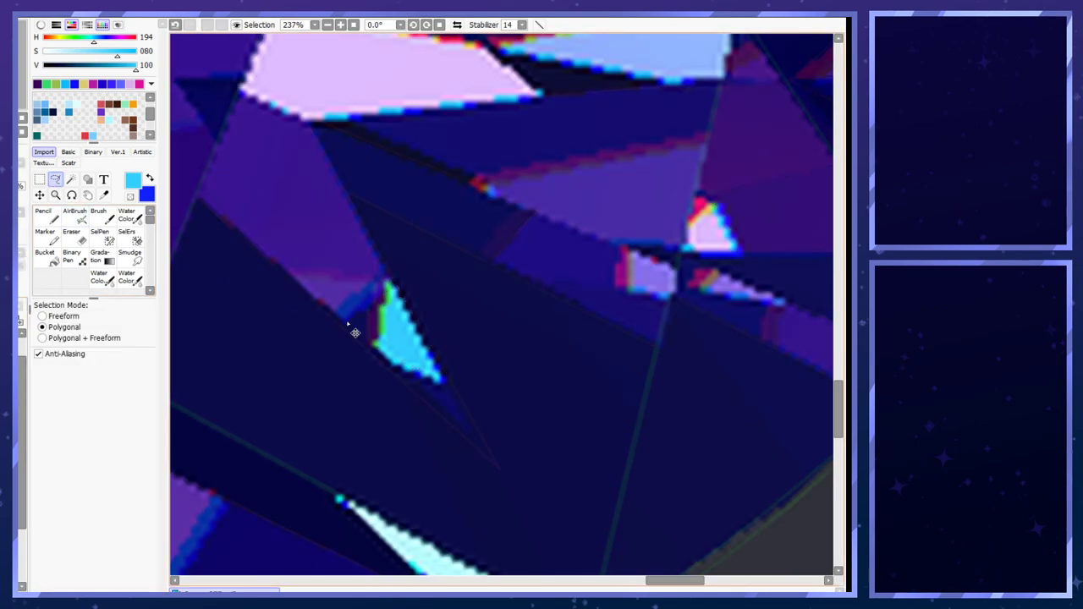
pyautogui.click(383, 351)
pyautogui.click(443, 383)
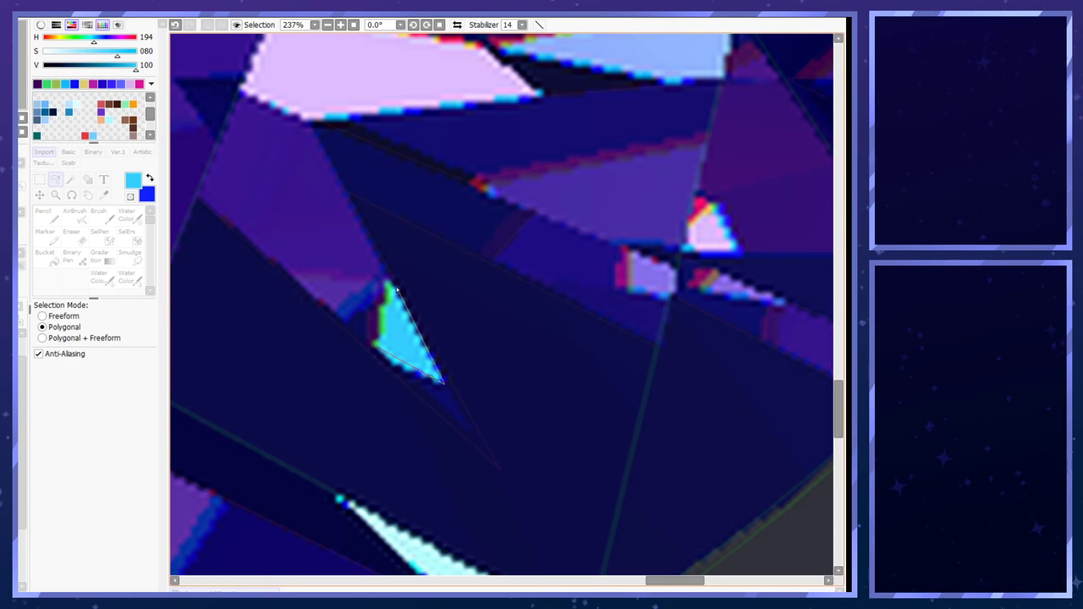
pyautogui.click(392, 293)
pyautogui.click(380, 349)
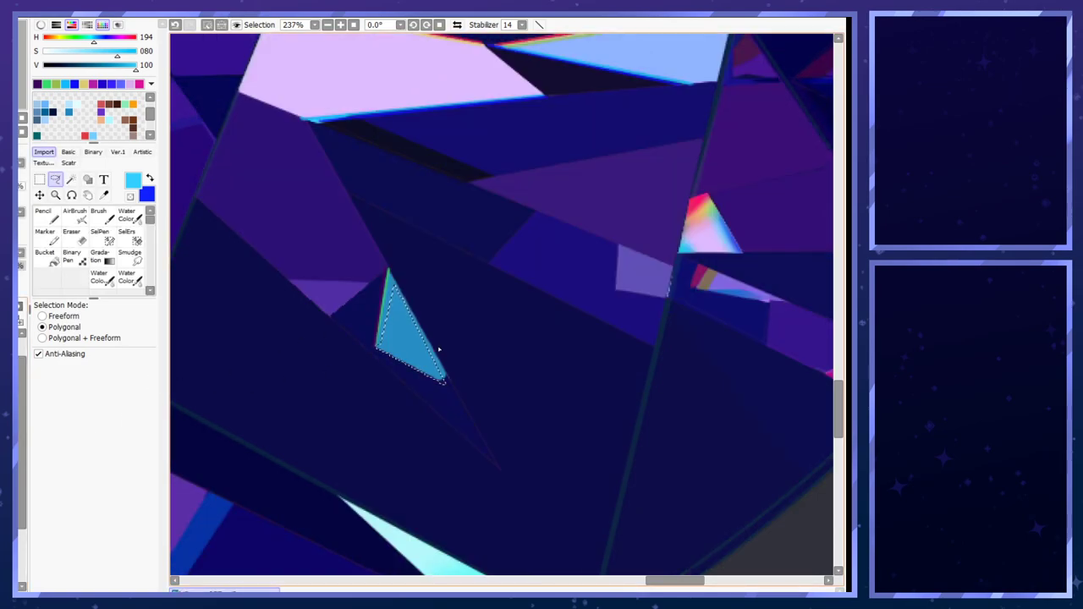
pyautogui.click(75, 215)
pyautogui.moveTo(363, 338)
pyautogui.mouseDown()
pyautogui.moveTo(395, 303)
pyautogui.moveTo(416, 328)
pyautogui.moveTo(380, 298)
pyautogui.moveTo(404, 322)
pyautogui.mouseUp()
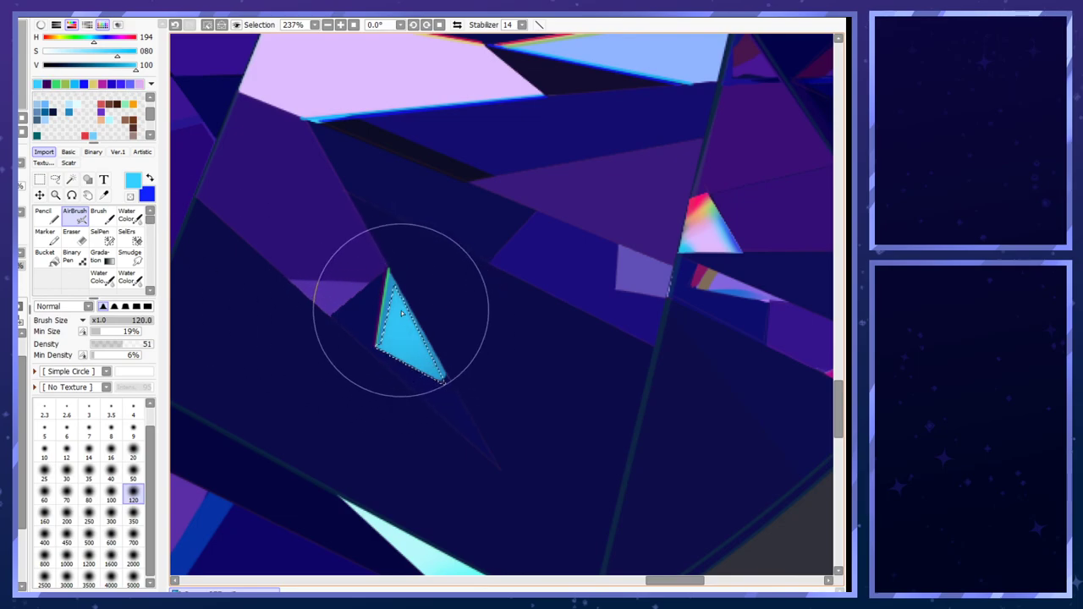
pyautogui.hotkey('ctrl', 'd')
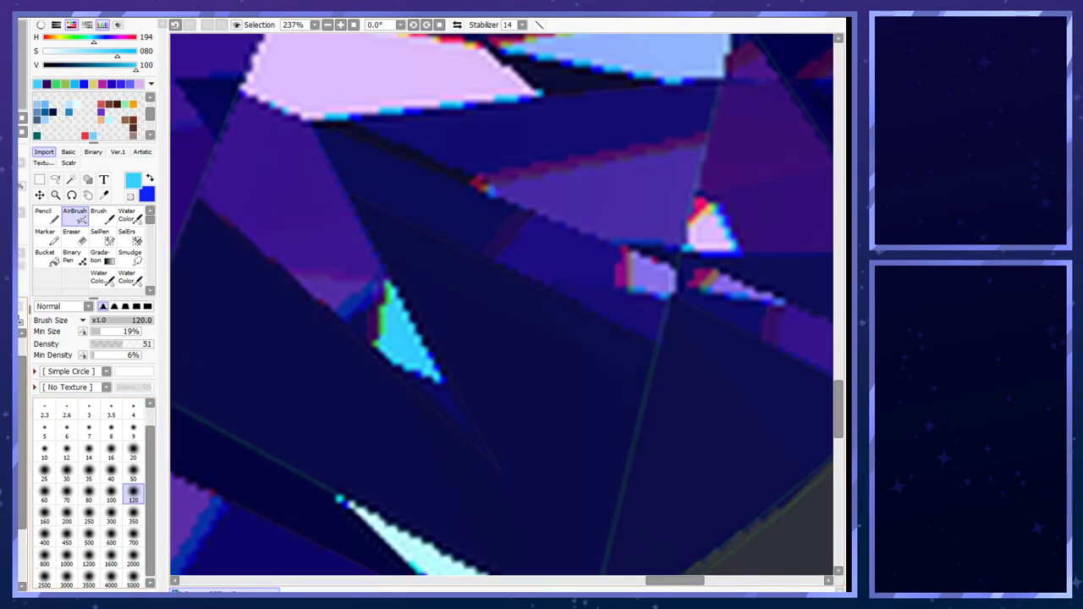
# - Line the cyan triangle's right edge with sampled near-black navy (H 248, S 16, V 15), then sample the navy below it (H 240, S 26, V 28)
pyautogui.rightClick(426, 341)
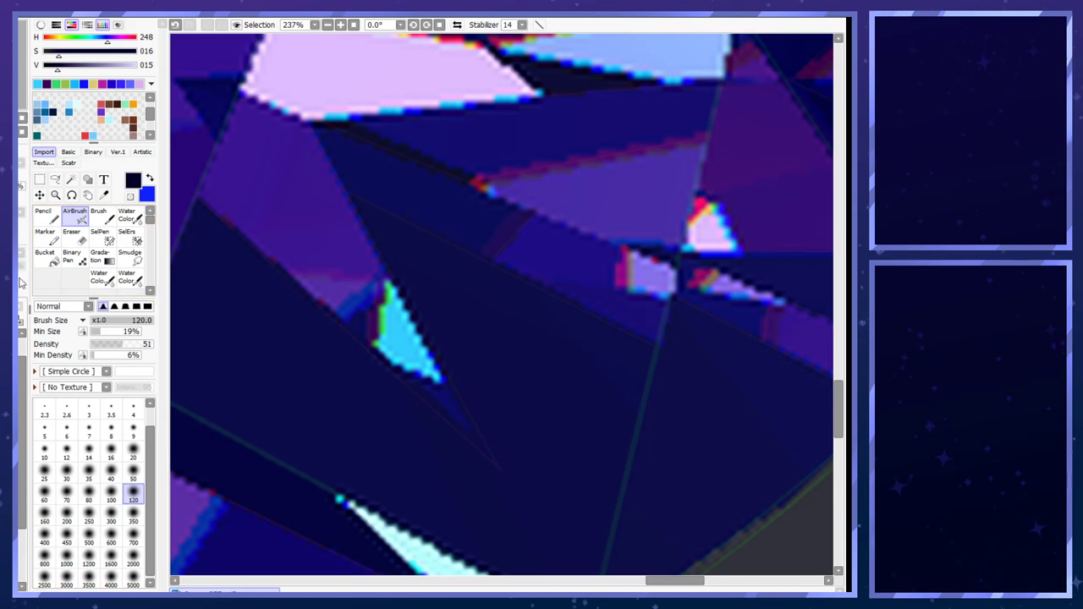
pyautogui.click(44, 214)
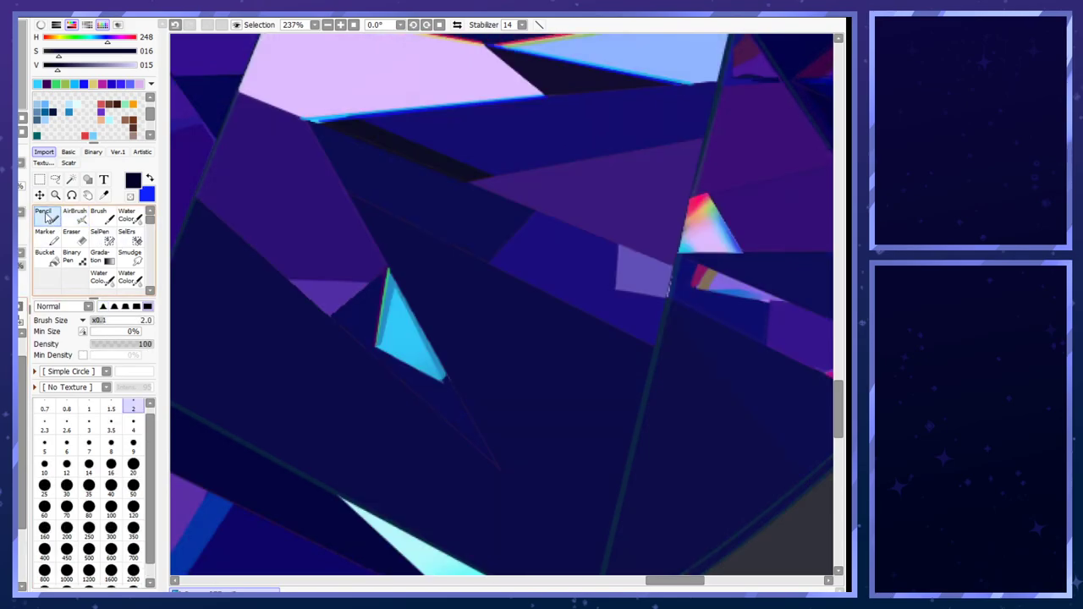
pyautogui.moveTo(388, 271)
pyautogui.mouseDown()
pyautogui.moveTo(499, 469)
pyautogui.moveTo(427, 338)
pyautogui.mouseUp()
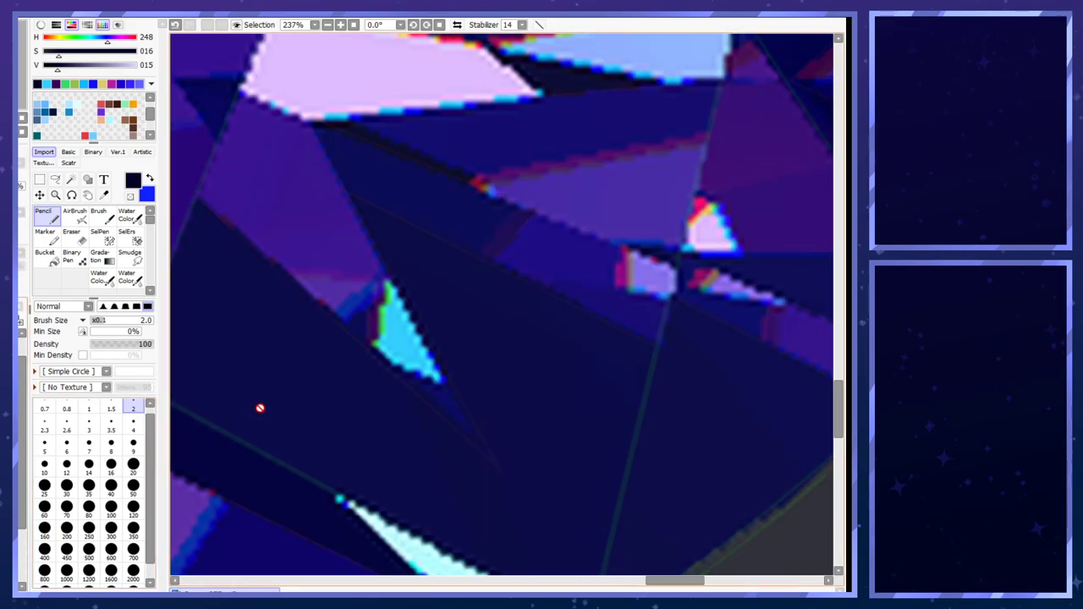
pyautogui.keyDown('alt'); pyautogui.click(482, 441); pyautogui.keyUp('alt')
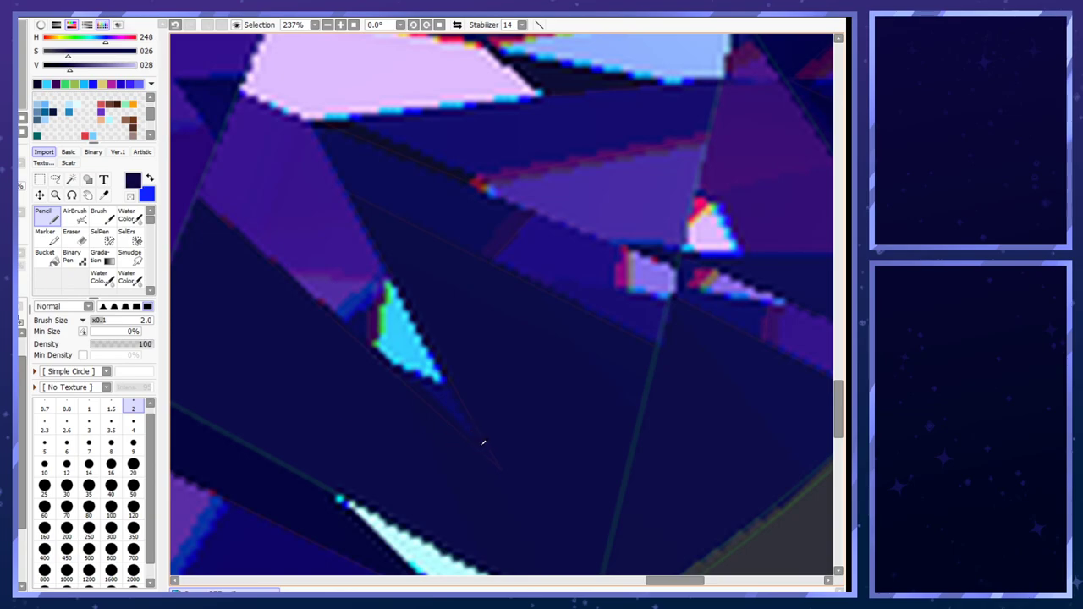
# - Examine the whole gem, repeatedly comparing the repainted facets with the full reference
pyautogui.scroll(-11, 457, 294)
pyautogui.scroll(7, 436, 309)
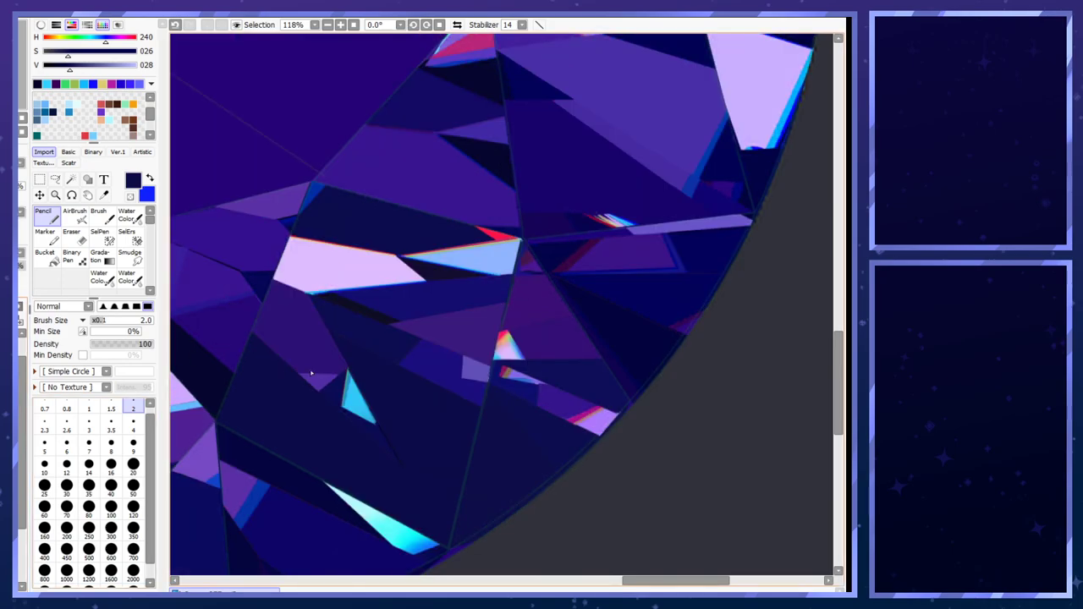
pyautogui.scroll(-5, 311, 372)
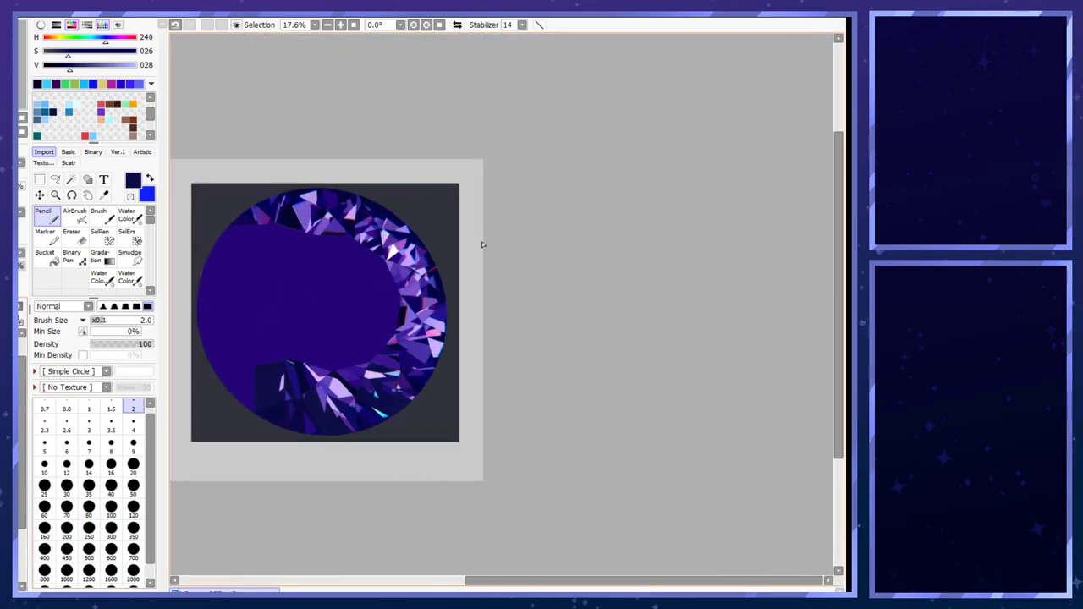
pyautogui.scroll(1, 241, 344)
pyautogui.scroll(-2, 495, 360)
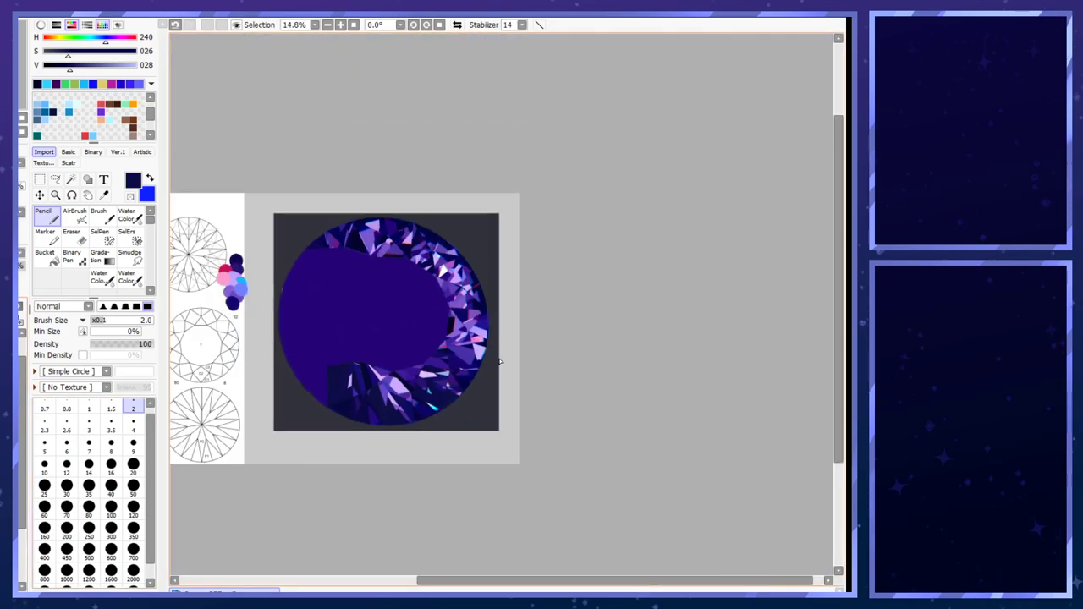
pyautogui.scroll(2, 353, 264)
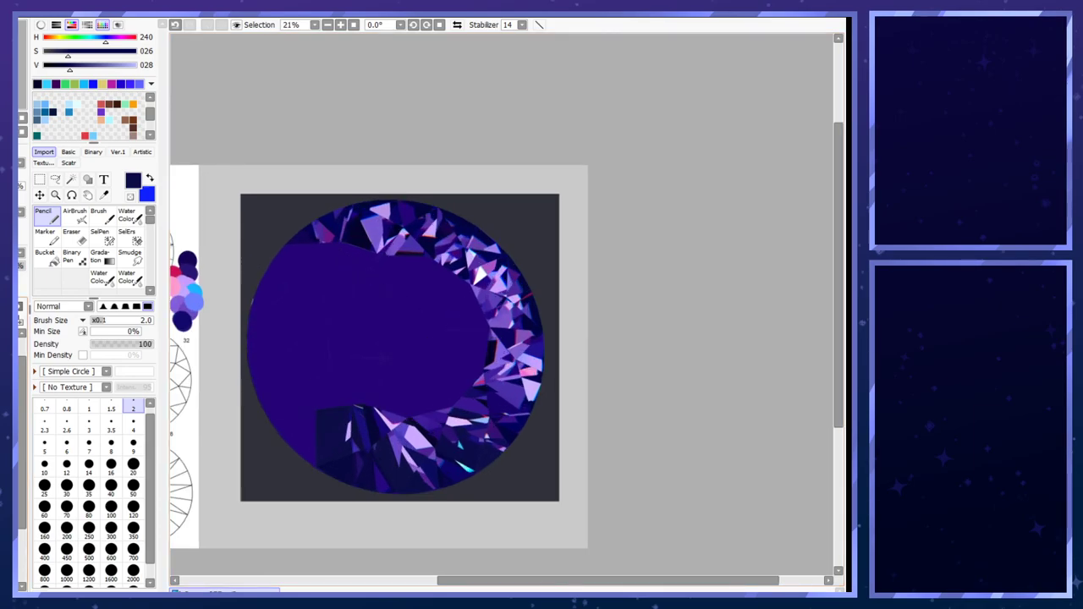
pyautogui.hotkey('ctrl', 'z')
pyautogui.hotkey('ctrl', 'y')
pyautogui.hotkey('ctrl', 'z')
pyautogui.hotkey('ctrl', 'y')
pyautogui.hotkey('ctrl', 'z')
pyautogui.hotkey('ctrl', 'y')
pyautogui.hotkey('ctrl', 'z')
pyautogui.hotkey('ctrl', 'y')
pyautogui.hotkey('ctrl', 'z')
pyautogui.hotkey('ctrl', 'y')
pyautogui.hotkey('ctrl', 'z')
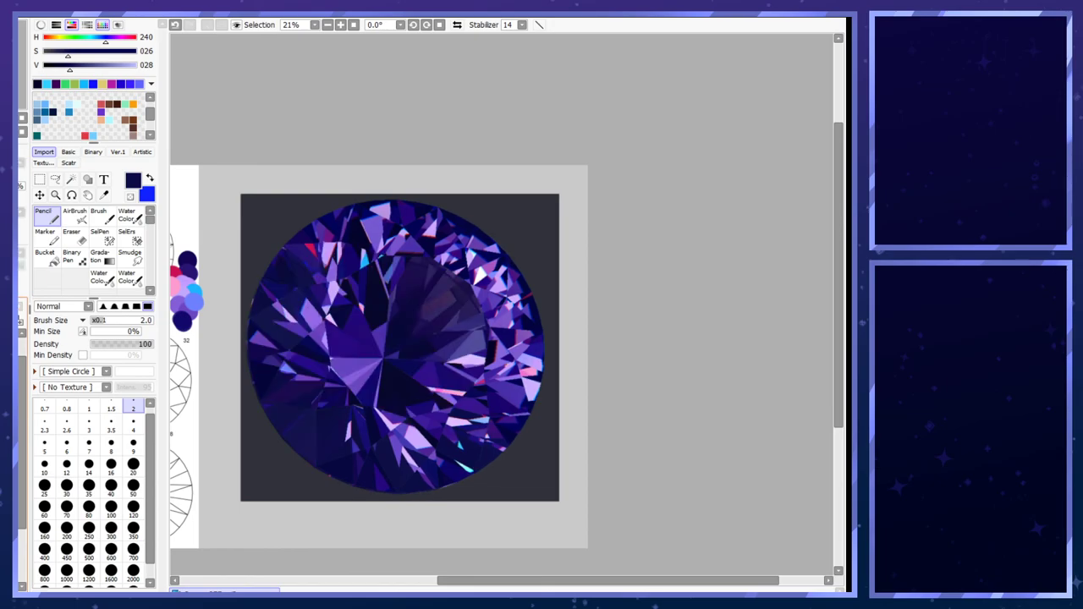
pyautogui.hotkey('ctrl', 'y')
pyautogui.scroll(-5, 342, 286)
pyautogui.scroll(4, 337, 294)
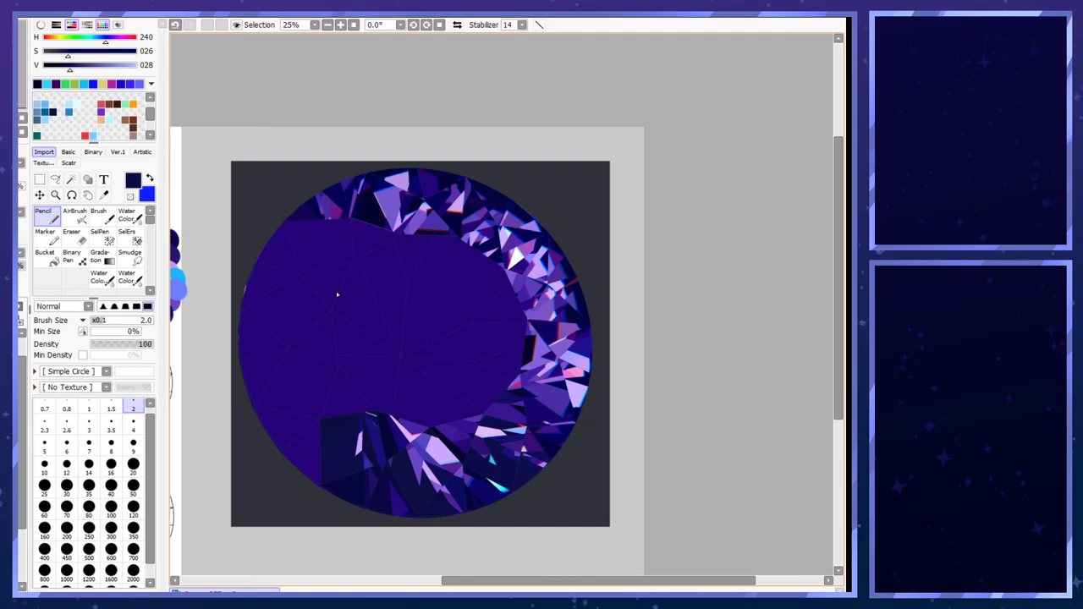
pyautogui.scroll(-3, 337, 295)
pyautogui.scroll(1, 376, 291)
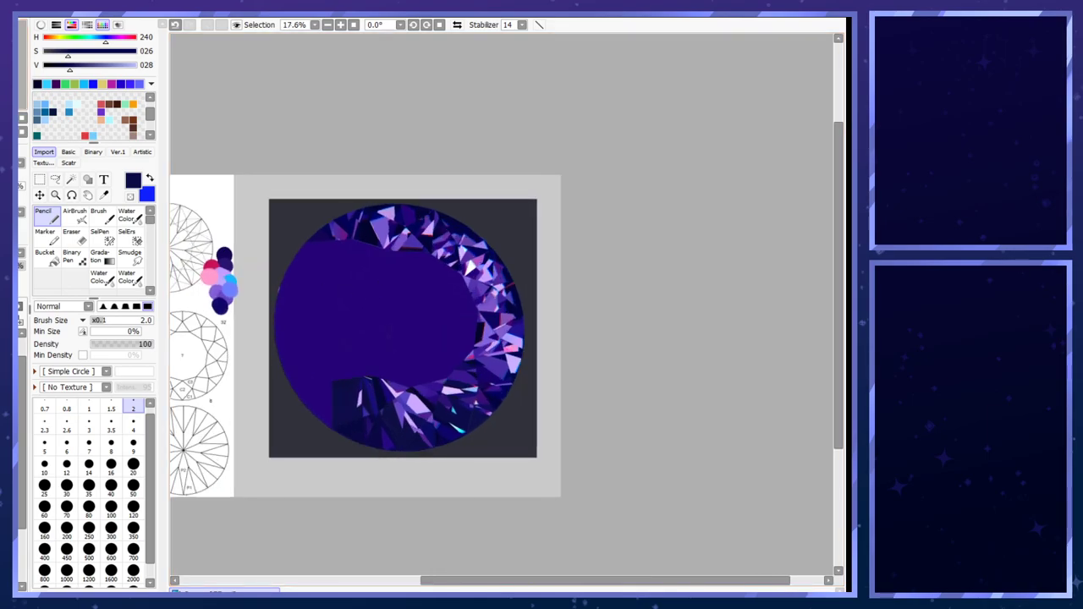